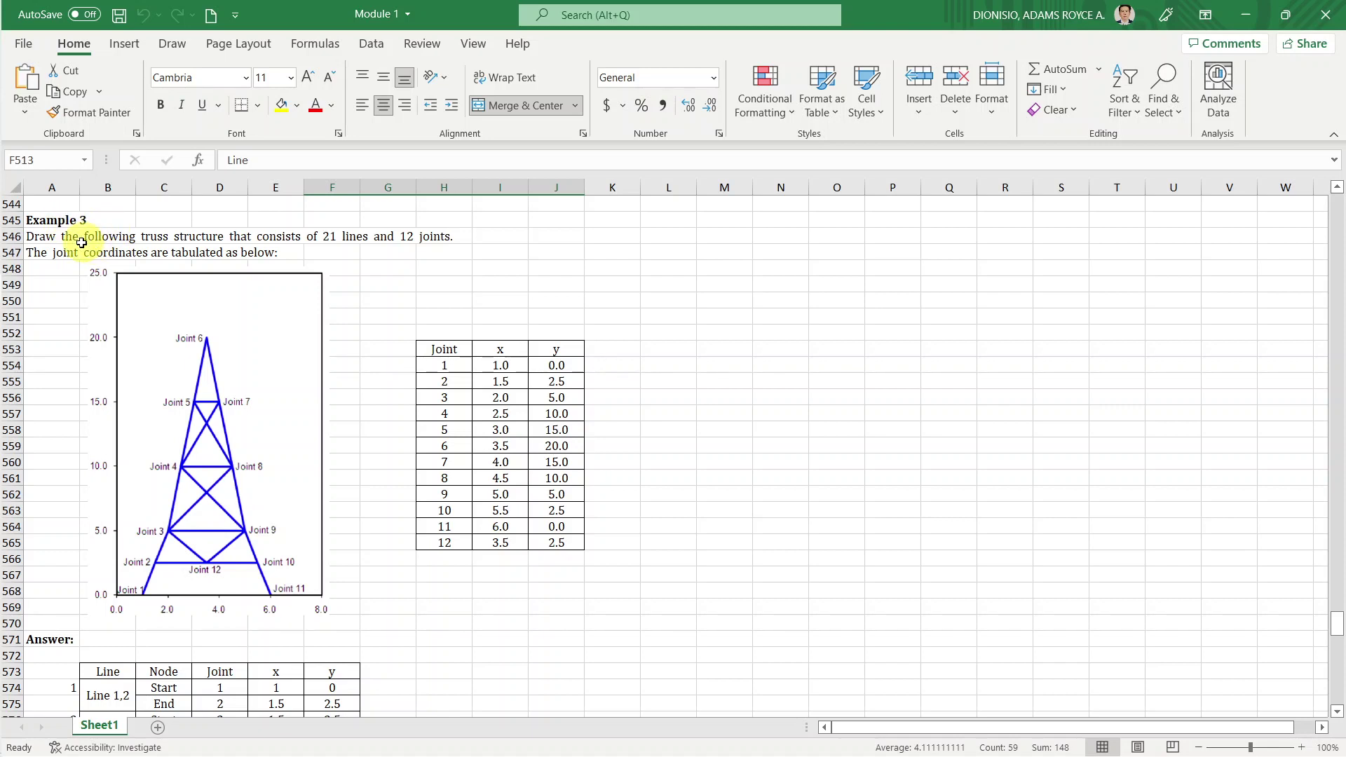
Review the problem statement and the joint coordinate table.
{"action": "left_click", "coordinate": [47, 241]}
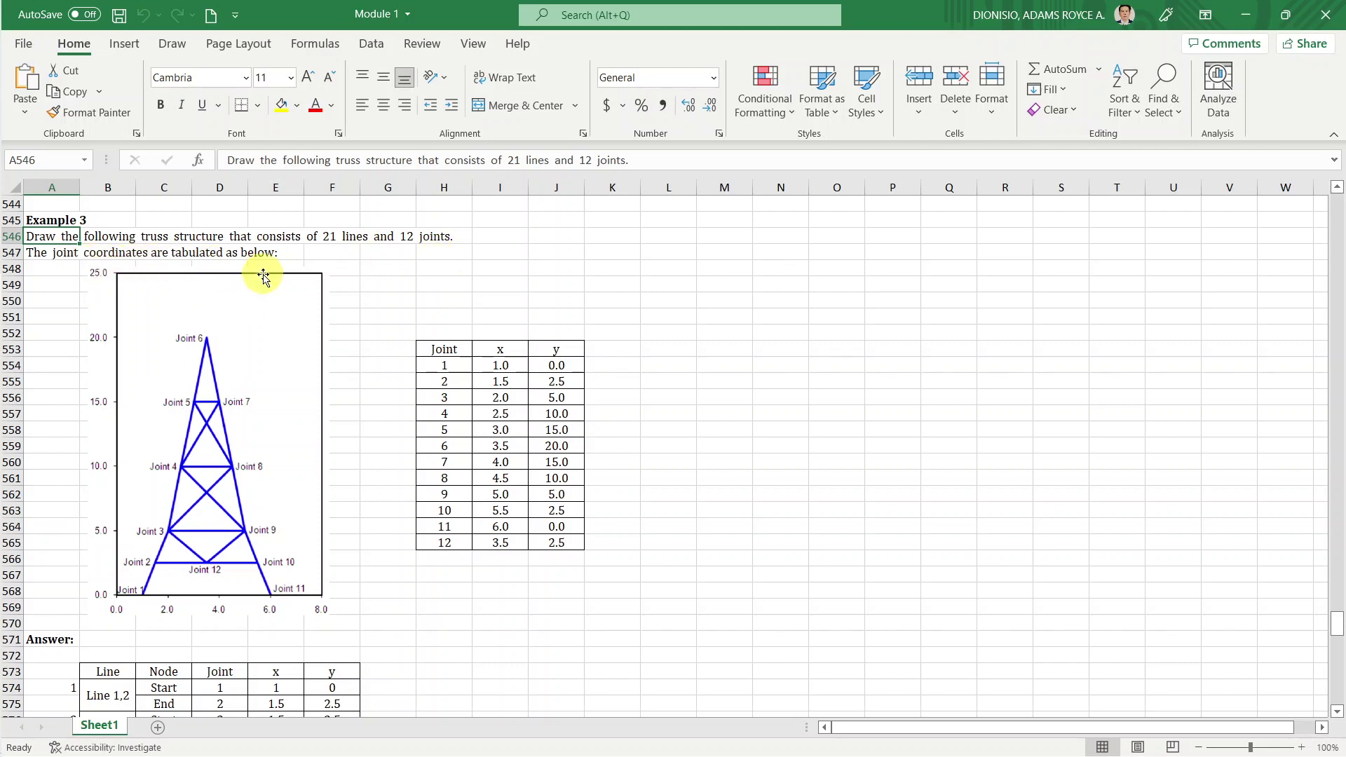
{"action": "left_click", "coordinate": [408, 366]}
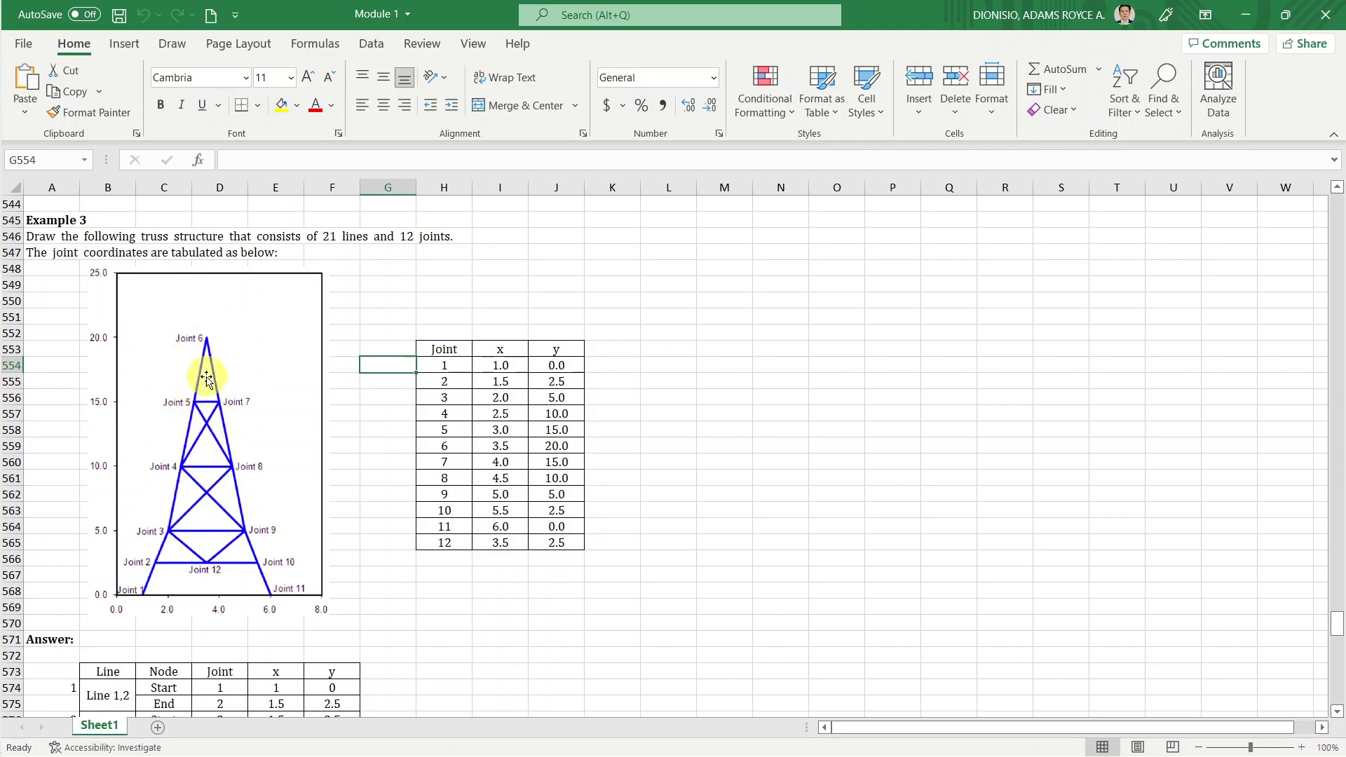
{"action": "left_click_drag", "start_coordinate": [443, 349], "coordinate": [563, 541]}
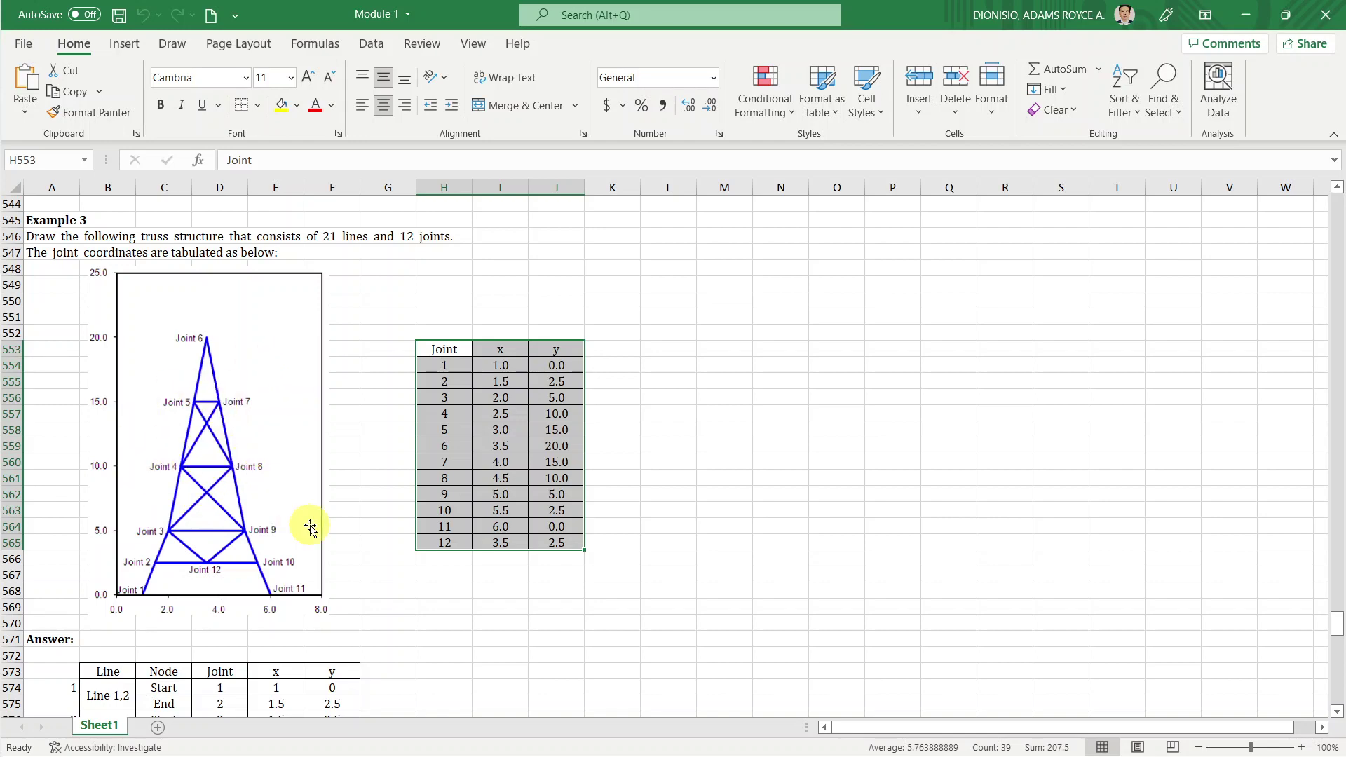
{"action": "left_click", "coordinate": [1340, 634]}
{"action": "left_click_drag", "start_coordinate": [1337, 629], "coordinate": [1339, 640]}
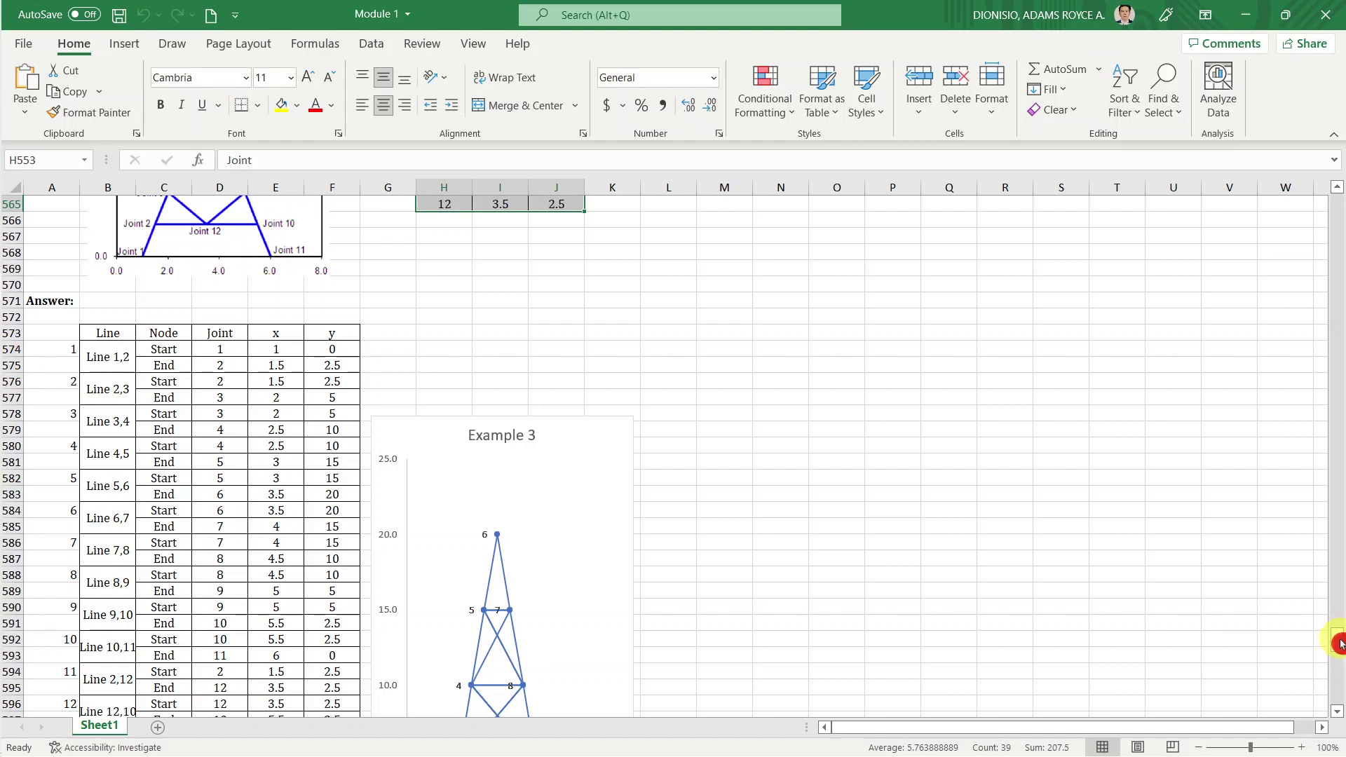
{"action": "left_click_drag", "start_coordinate": [1340, 643], "coordinate": [1340, 631]}
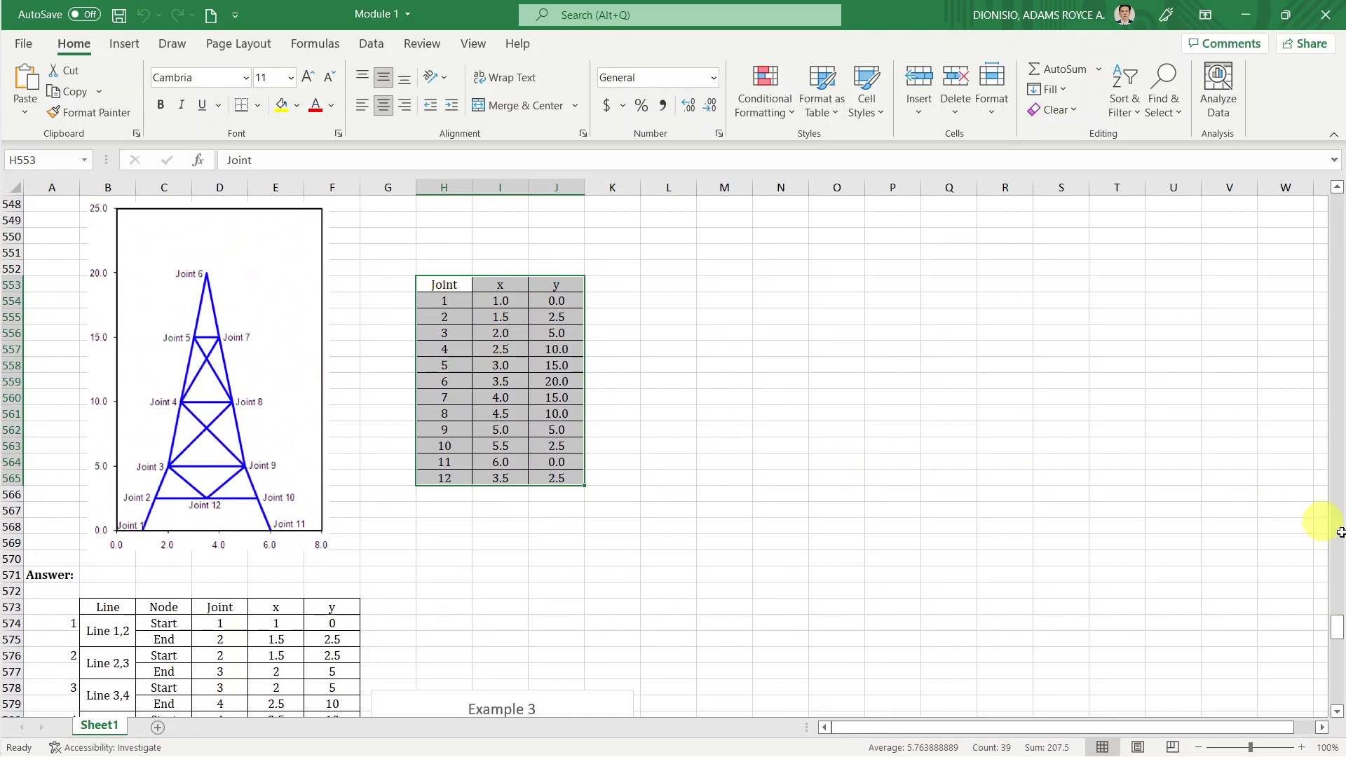
{"action": "left_click", "coordinate": [1337, 639]}
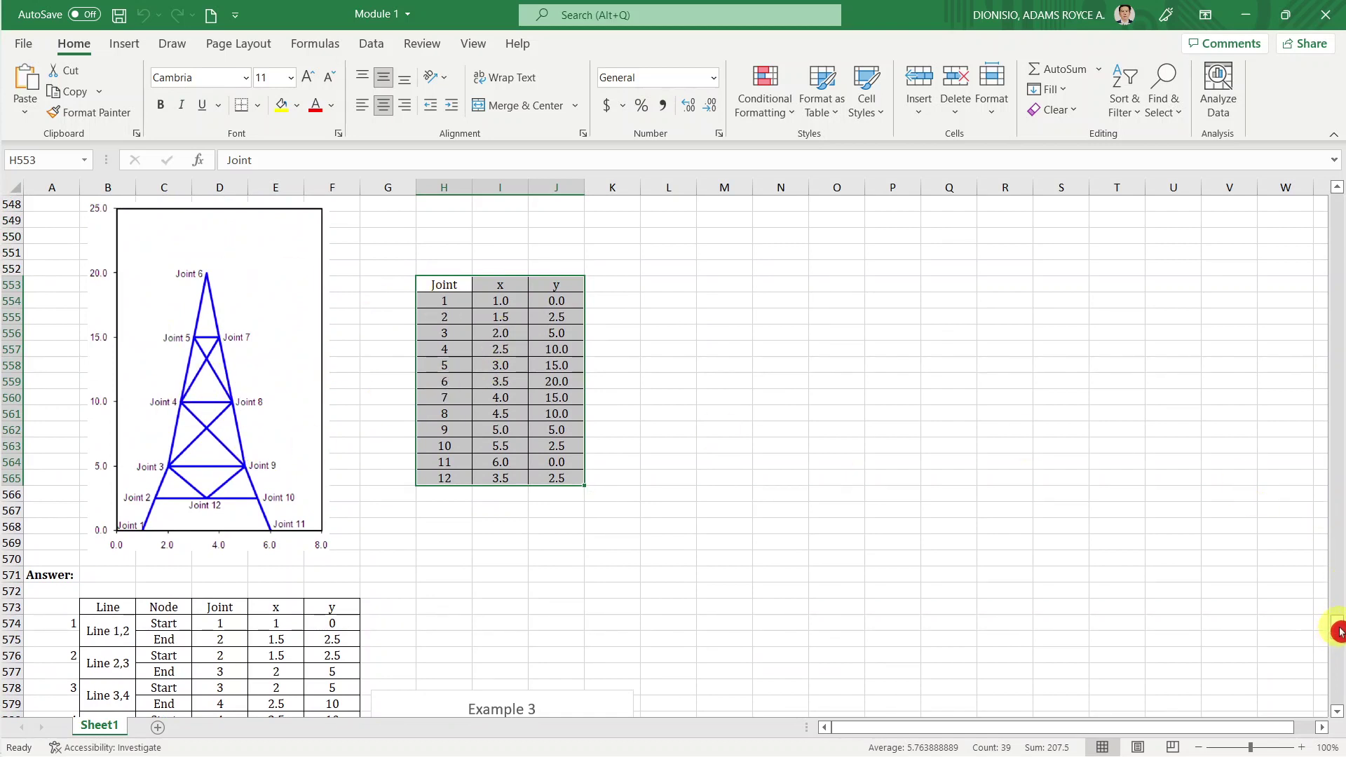
{"action": "left_click_drag", "start_coordinate": [1337, 632], "coordinate": [1339, 649]}
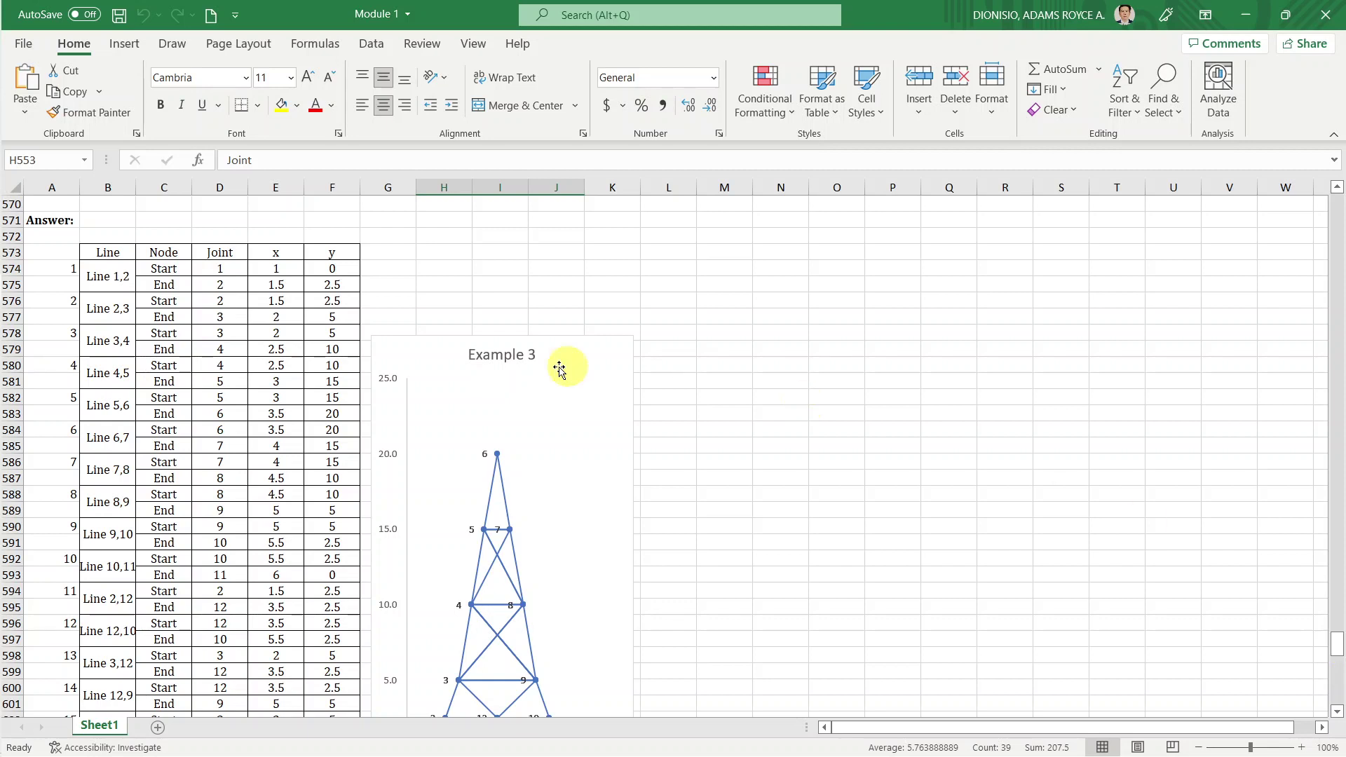
Inspect the Line 1,2 label formula and confirm the answer table ends at line 21.
{"action": "left_click", "coordinate": [71, 264]}
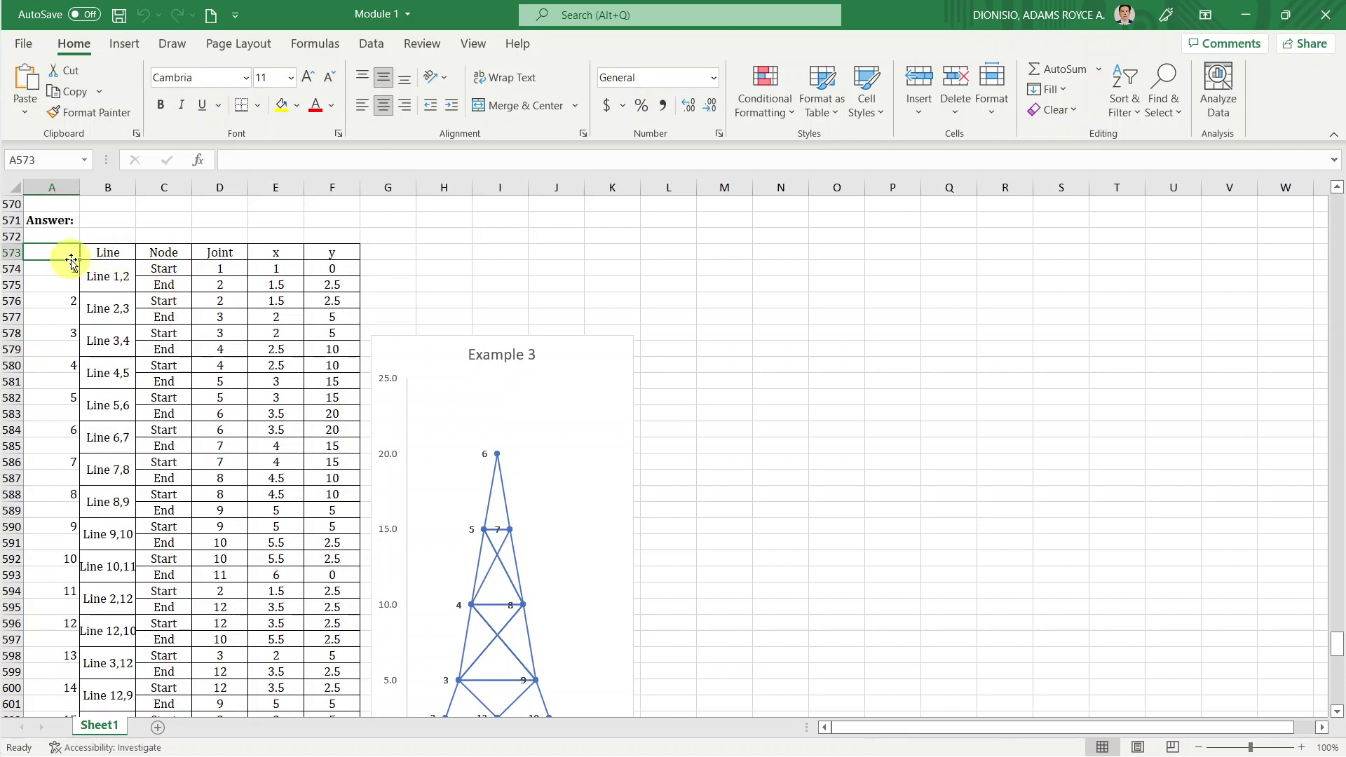
{"action": "left_click", "coordinate": [108, 266]}
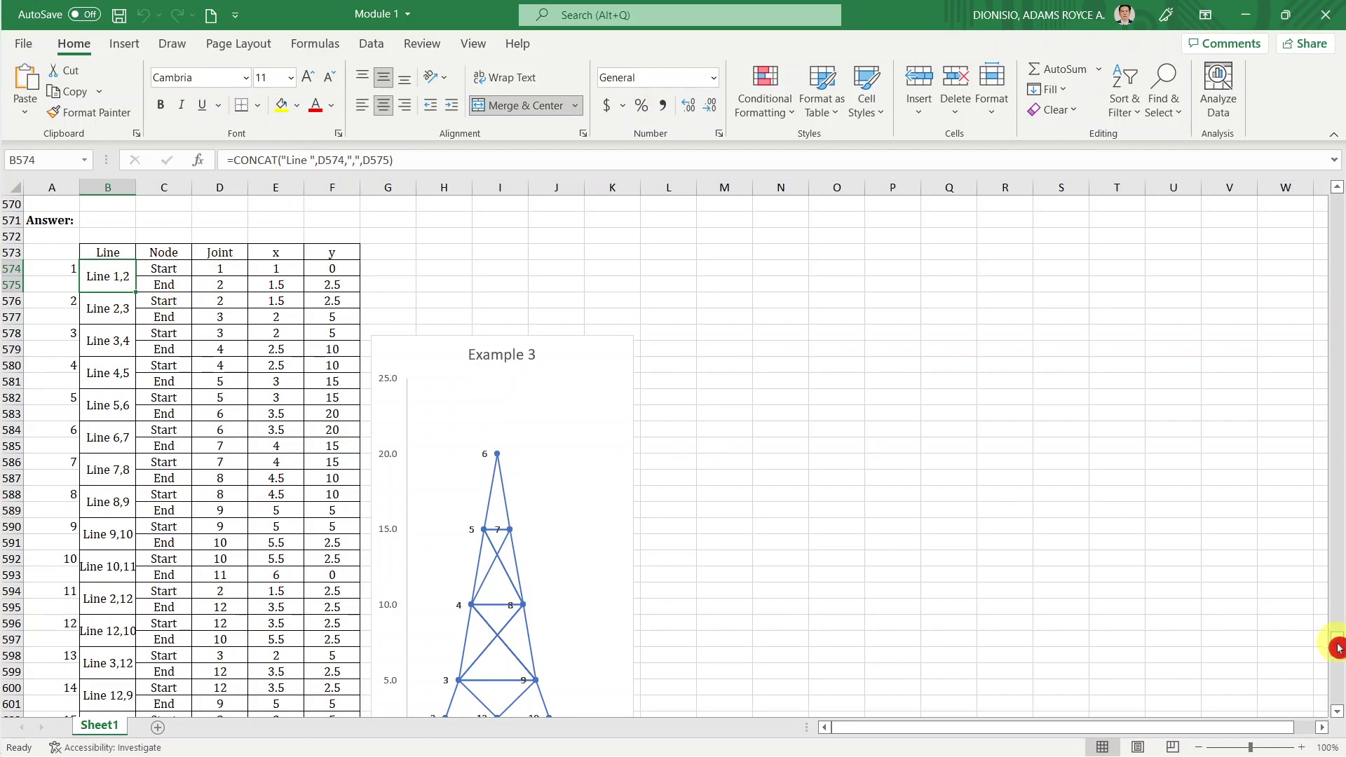
{"action": "left_click_drag", "start_coordinate": [1338, 648], "coordinate": [1338, 662]}
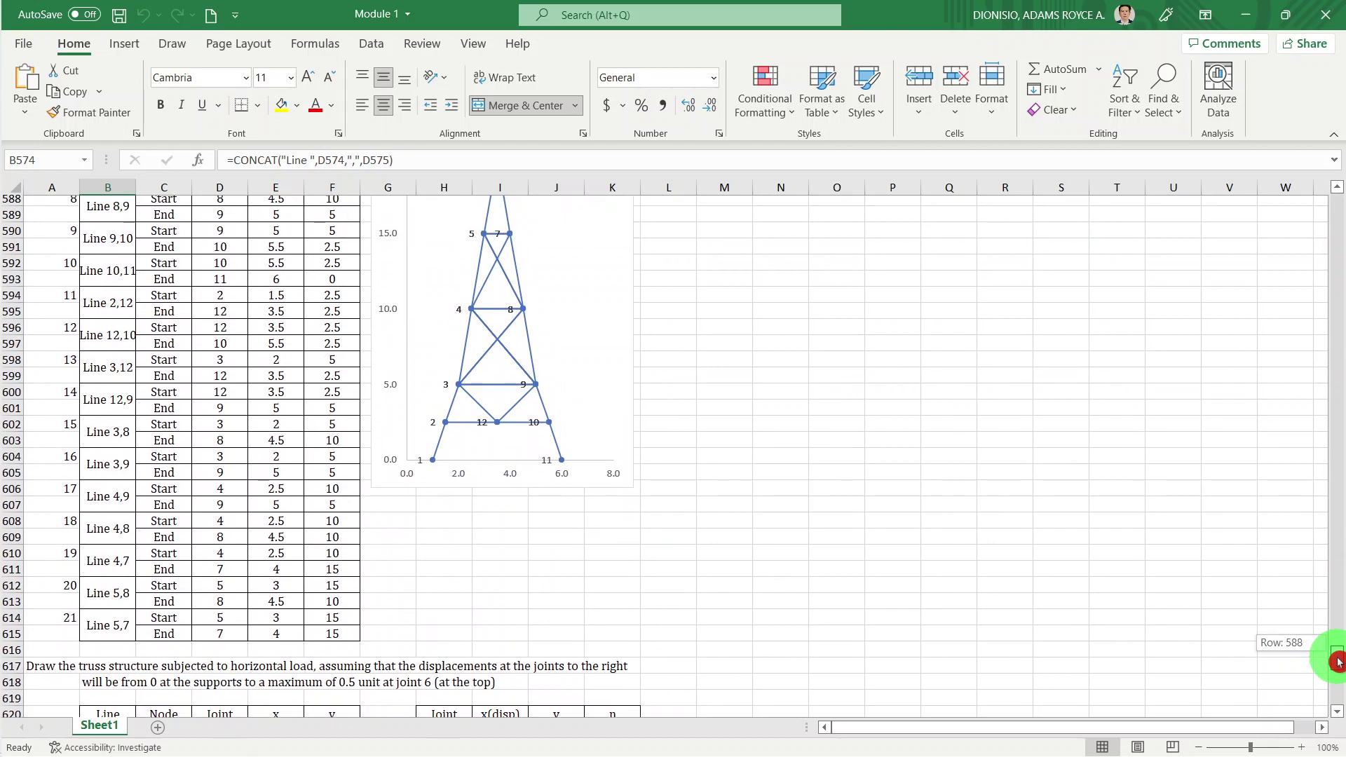
{"action": "left_click", "coordinate": [66, 635]}
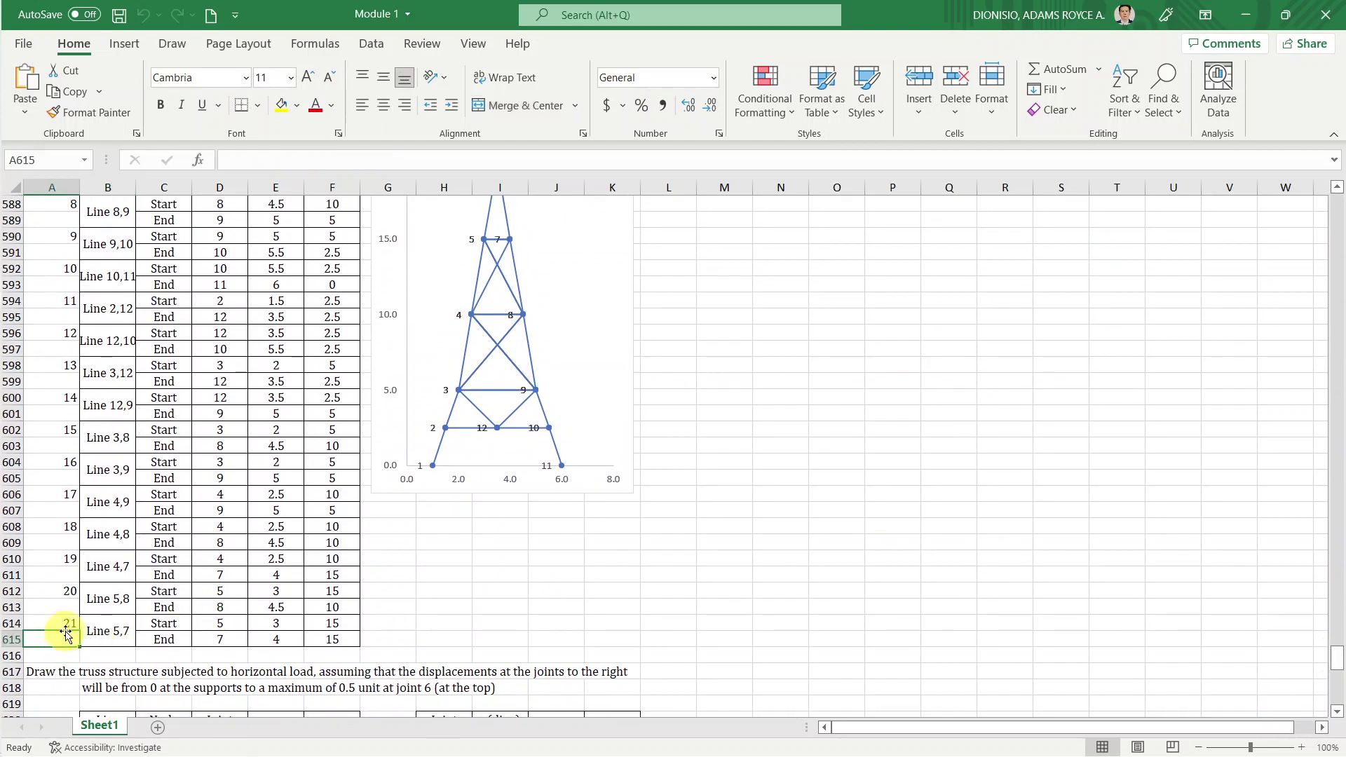
{"action": "left_click", "coordinate": [66, 622]}
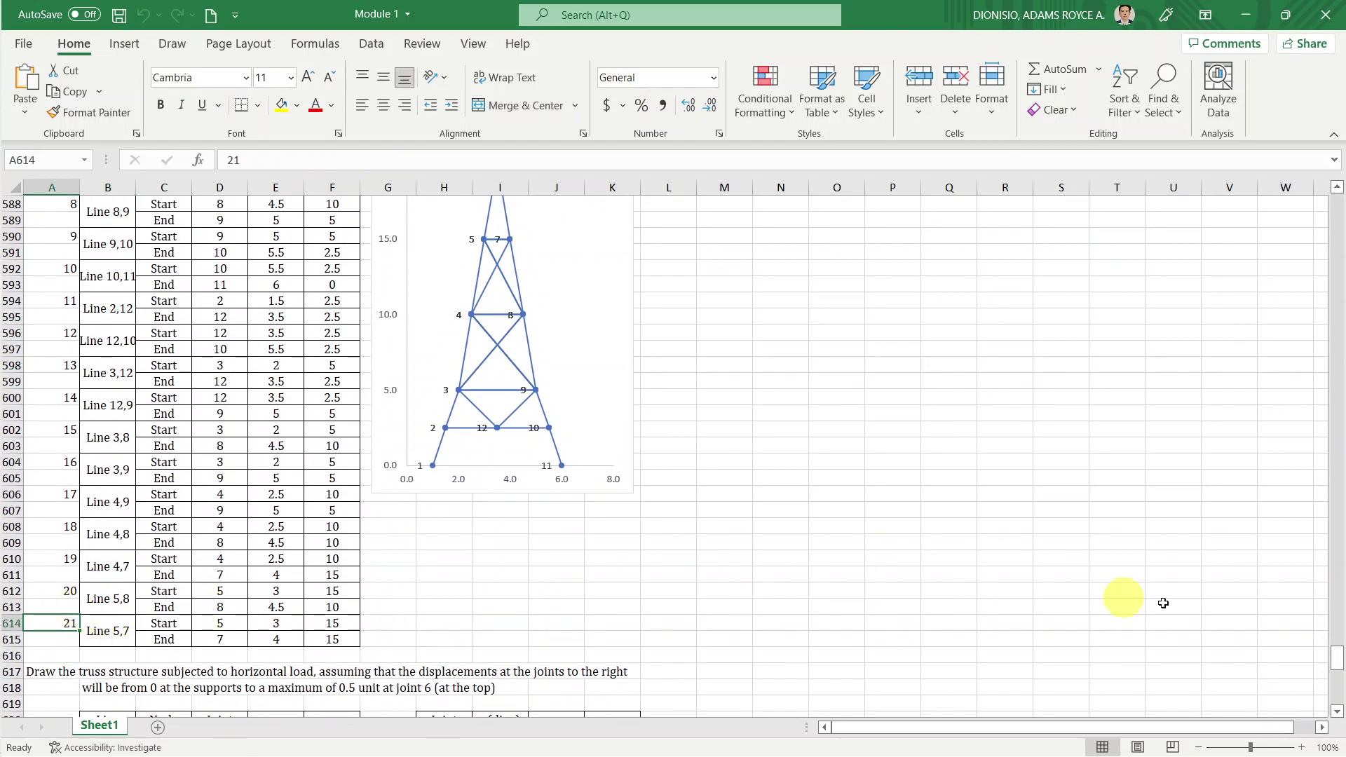
{"action": "left_click_drag", "start_coordinate": [1337, 661], "coordinate": [1337, 641]}
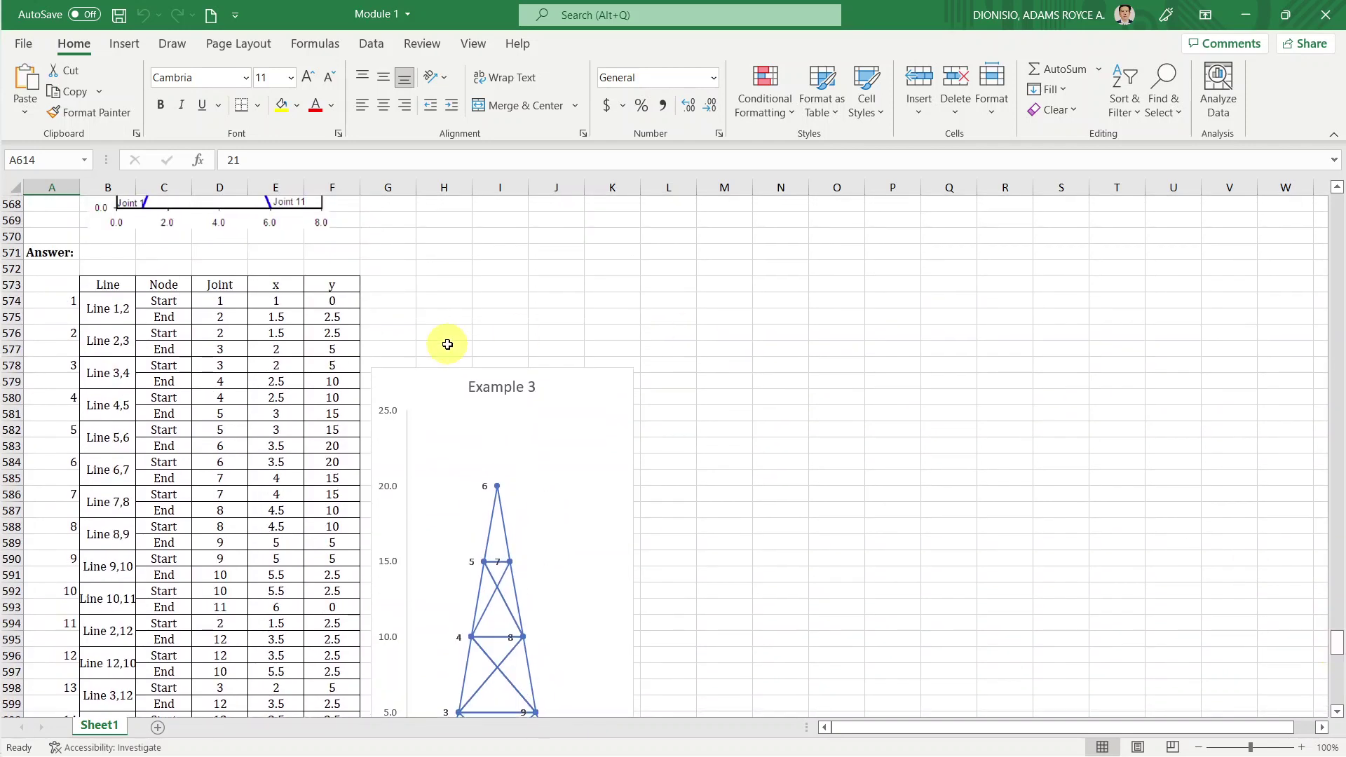
Copy the answer table A573:F615.
{"action": "left_click", "coordinate": [50, 283]}
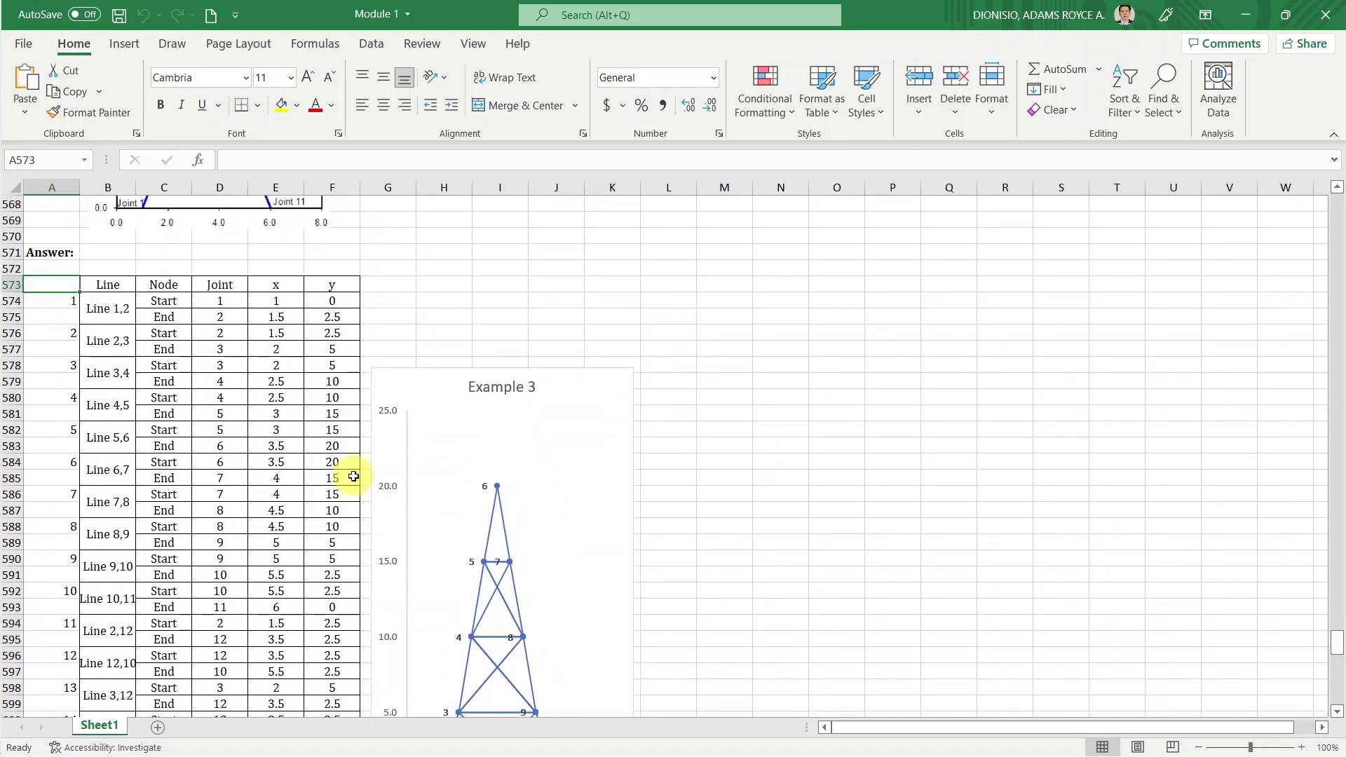
{"action": "key", "text": "shift+Right"}
{"action": "key", "text": "shift+Right"}
{"action": "key", "text": "shift+Right"}
{"action": "key", "text": "shift+Right"}
{"action": "key", "text": "shift+Right"}
{"action": "key", "text": "shift+Down"}
{"action": "key", "text": "shift+Down"}
{"action": "key", "text": "shift+Down"}
{"action": "key", "text": "shift+Down"}
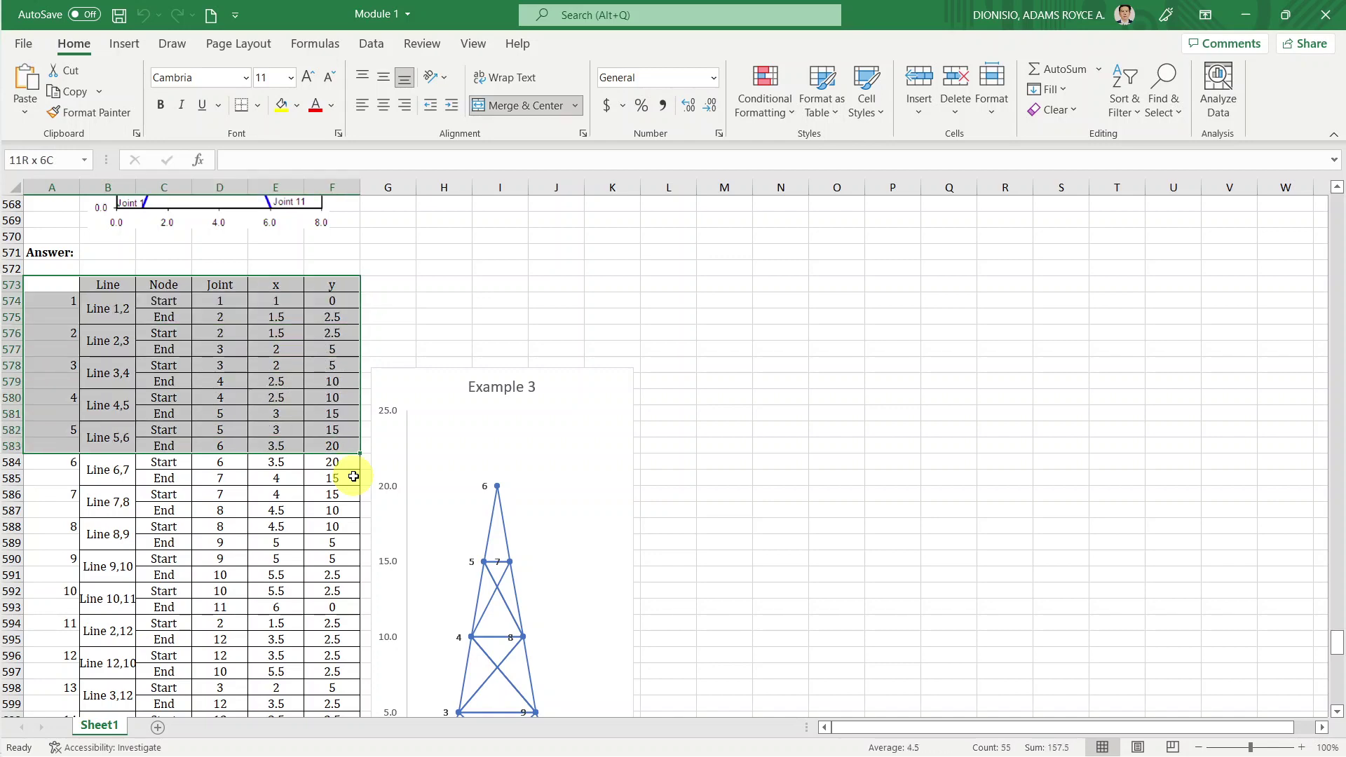
{"action": "key", "text": "shift+Down"}
{"action": "key", "text": "shift+Down"}
{"action": "key", "text": "shift+Down"}
{"action": "key", "text": "shift+Down"}
{"action": "key", "text": "shift+Down"}
{"action": "key", "text": "shift+Down"}
{"action": "key", "text": "shift+Down"}
{"action": "key", "text": "shift+Down"}
{"action": "key", "text": "shift+Down"}
{"action": "key", "text": "shift+Down"}
{"action": "key", "text": "shift+Down"}
{"action": "key", "text": "shift+Down"}
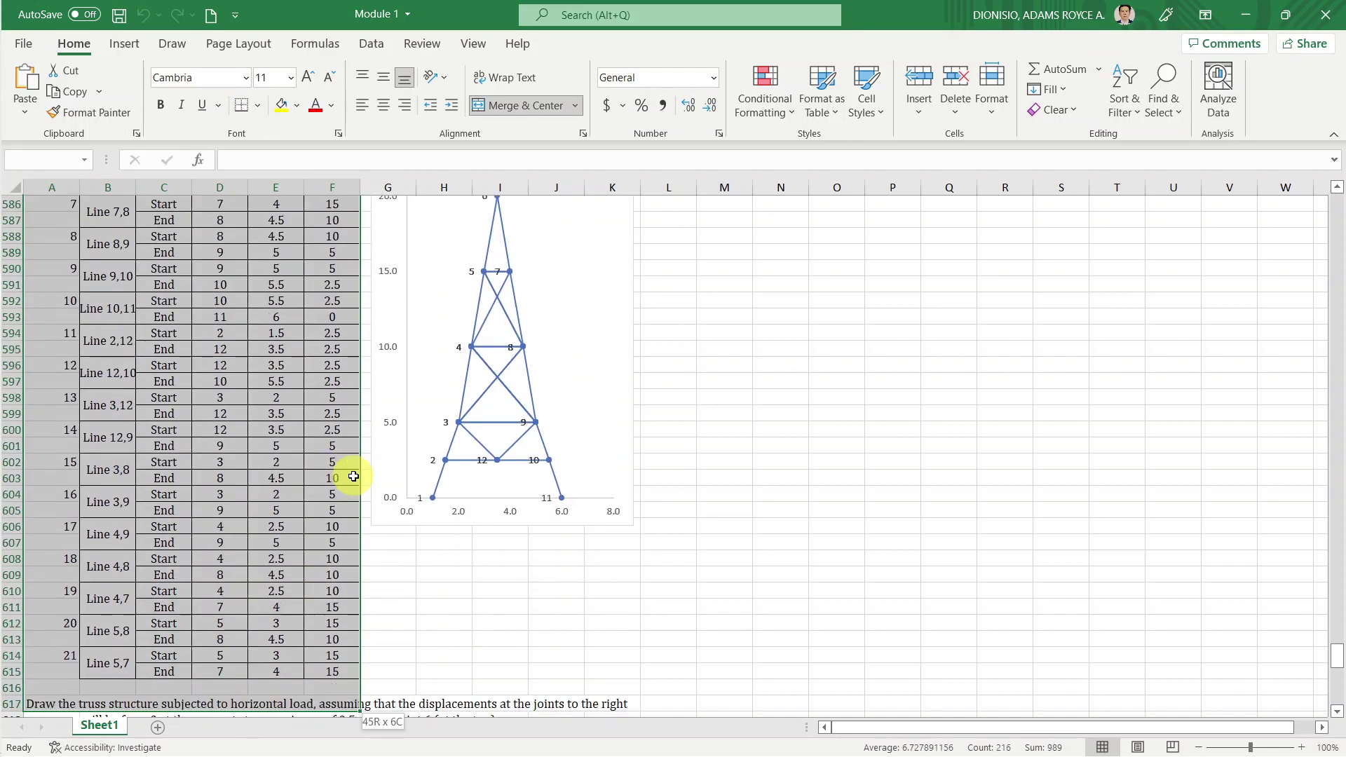
{"action": "key", "text": "shift+Up"}
{"action": "key", "text": "shift+Up"}
{"action": "key", "text": "shift+Down"}
{"action": "key", "text": "shift+Up"}
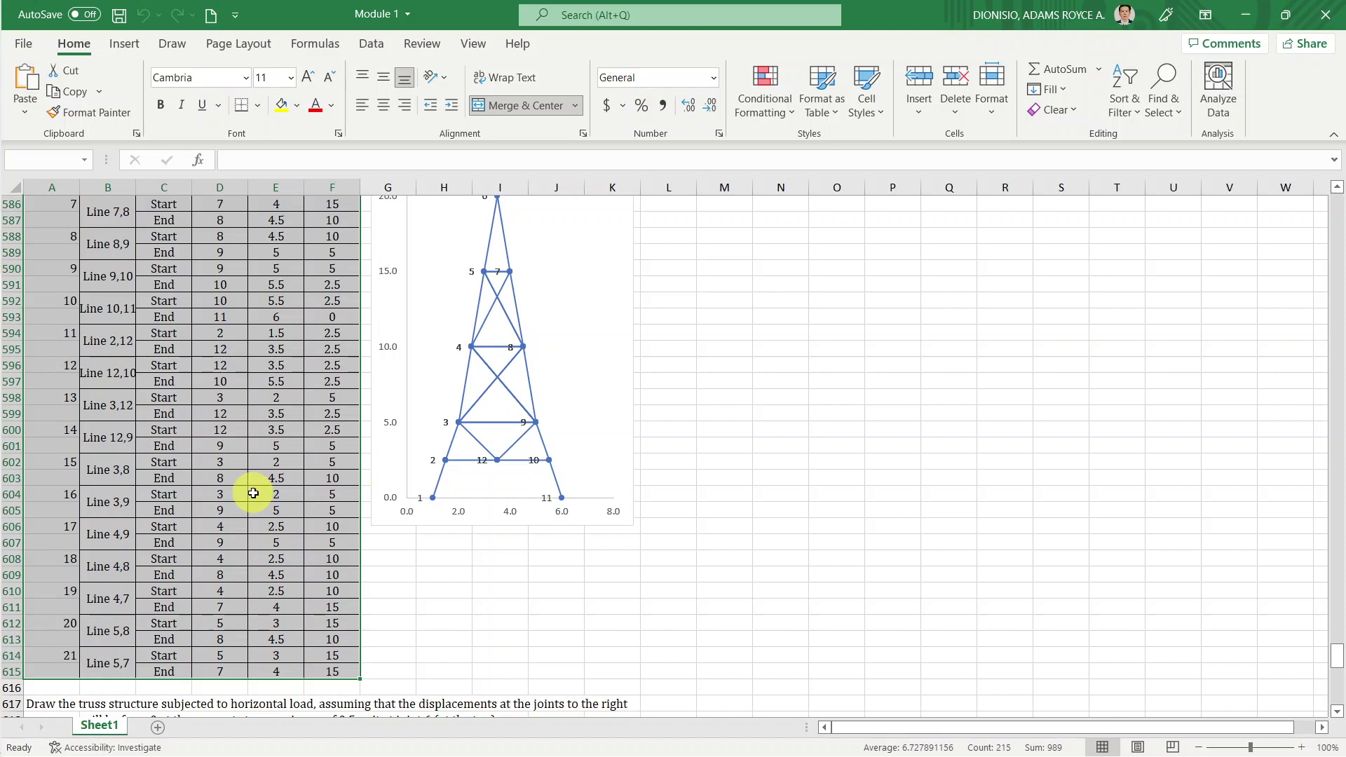
{"action": "key", "text": "ctrl+c"}
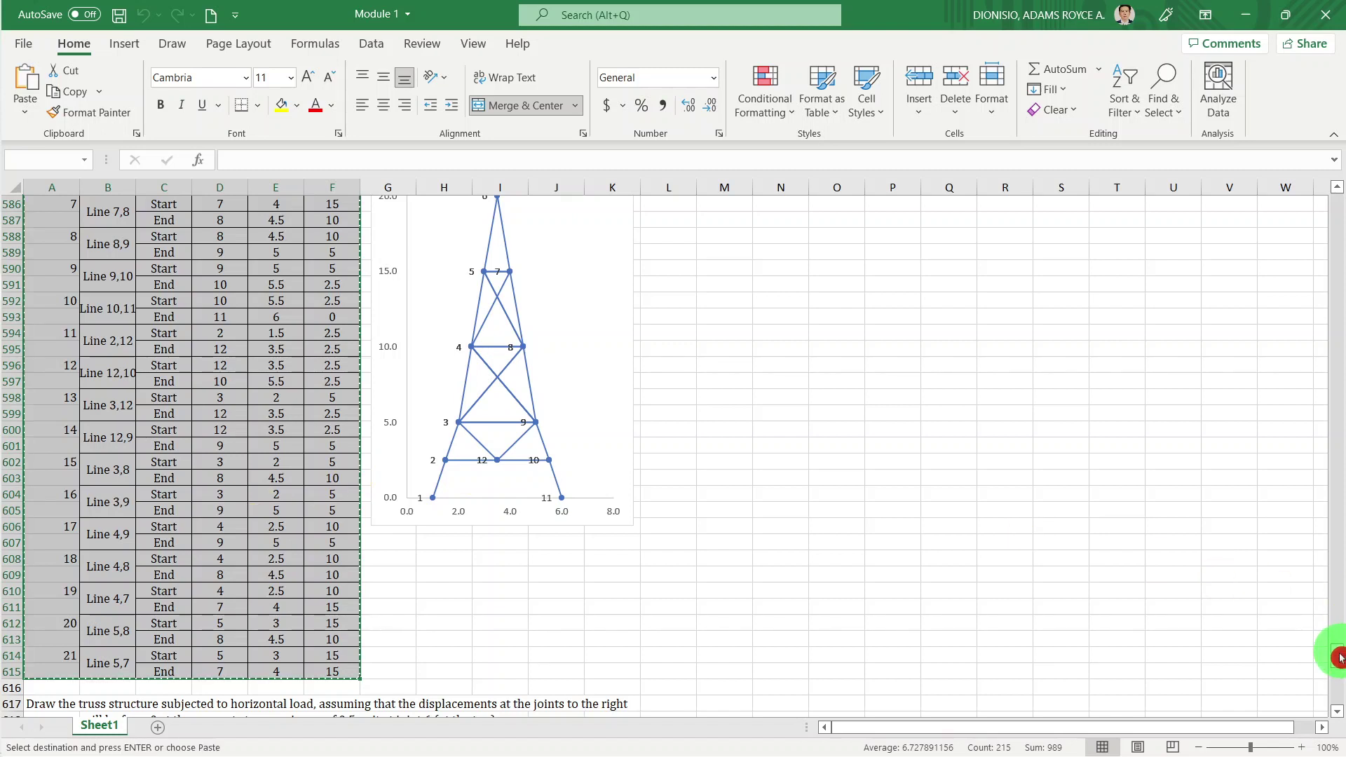
Paste the table at L573, keeping its borders and merged Line cells.
{"action": "scroll", "coordinate": [1340, 644], "scroll_direction": "up", "scroll_amount": 9}
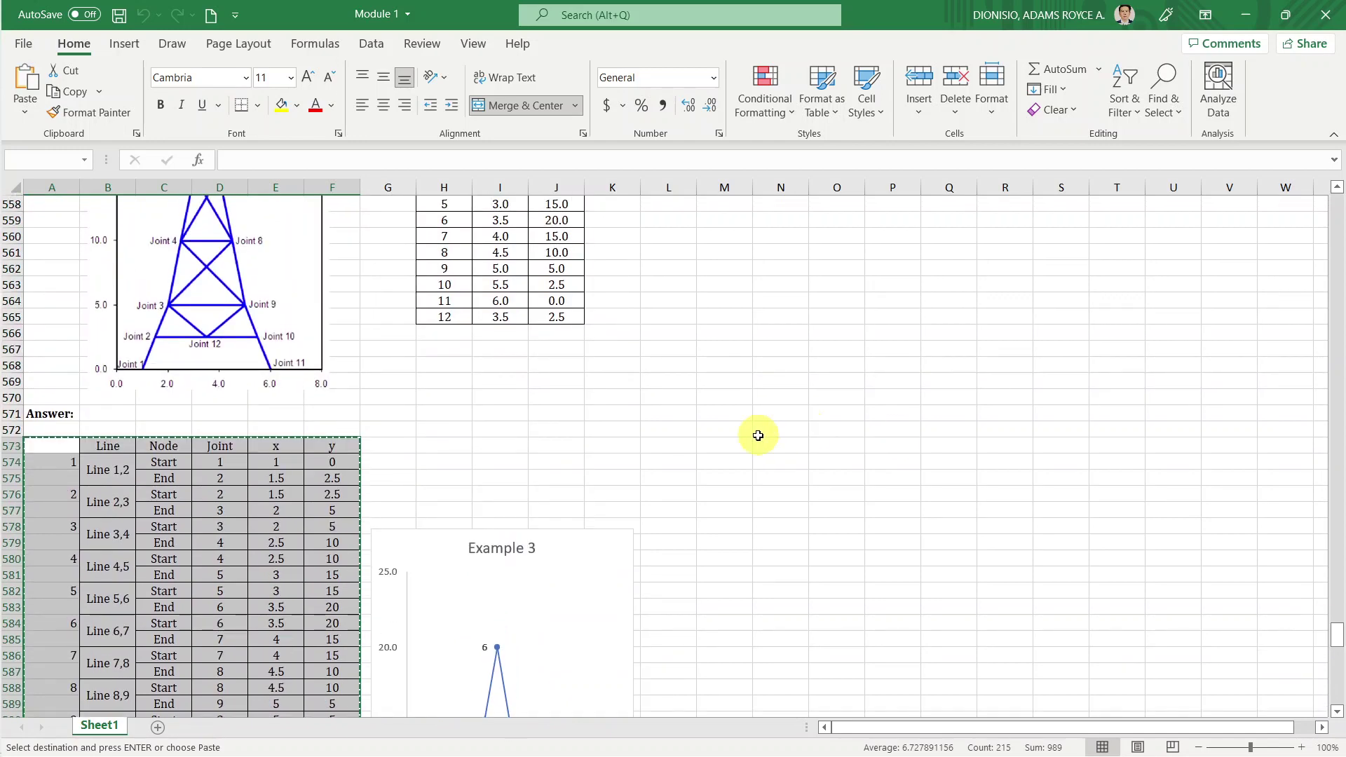
{"action": "left_click", "coordinate": [686, 430]}
{"action": "key", "text": "Right"}
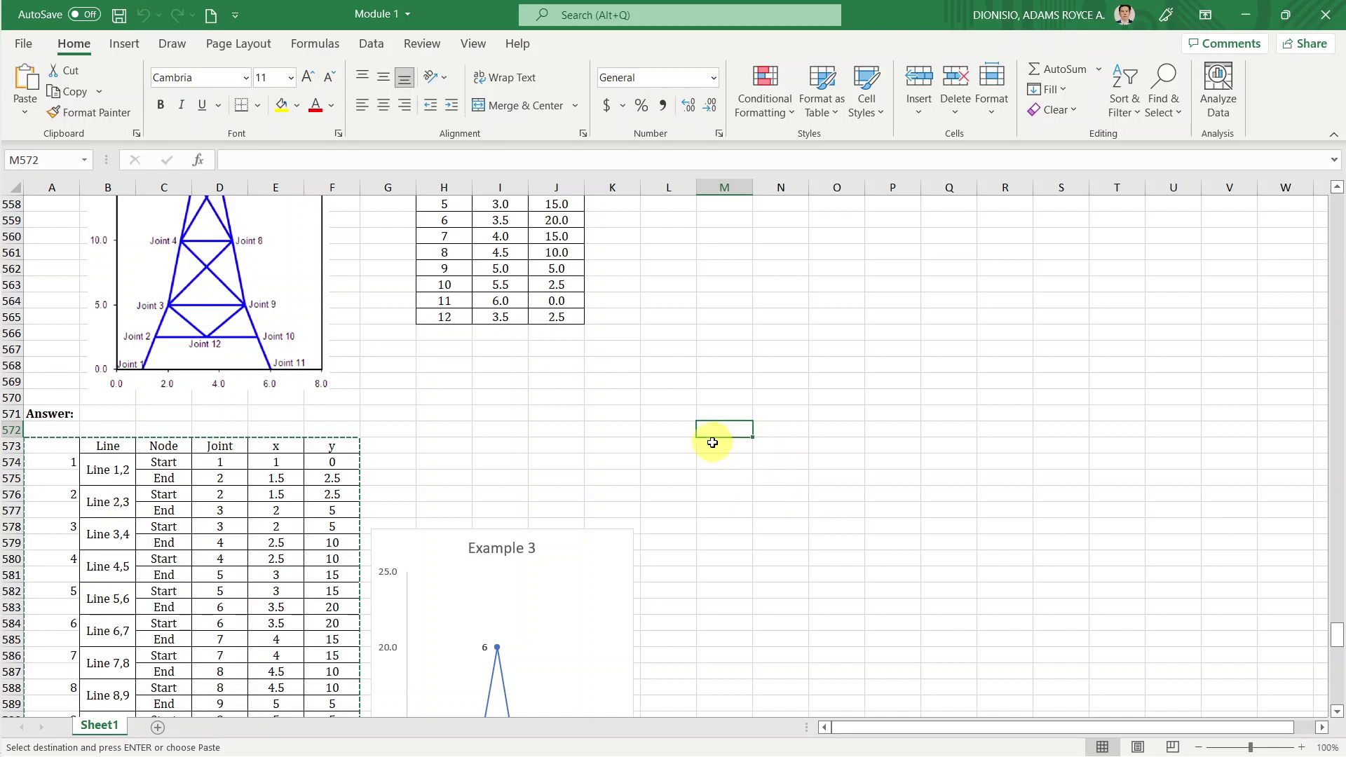
{"action": "left_click", "coordinate": [674, 429]}
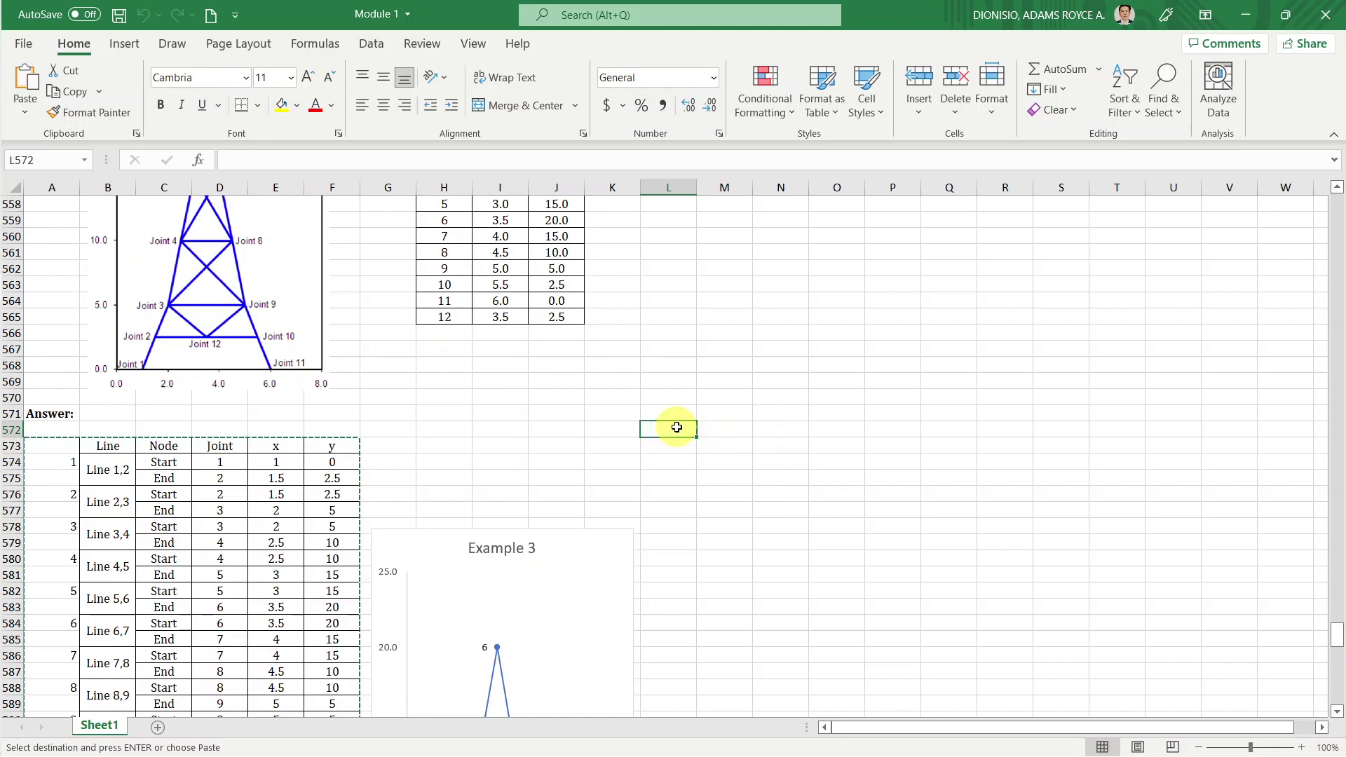
{"action": "key", "text": "Down"}
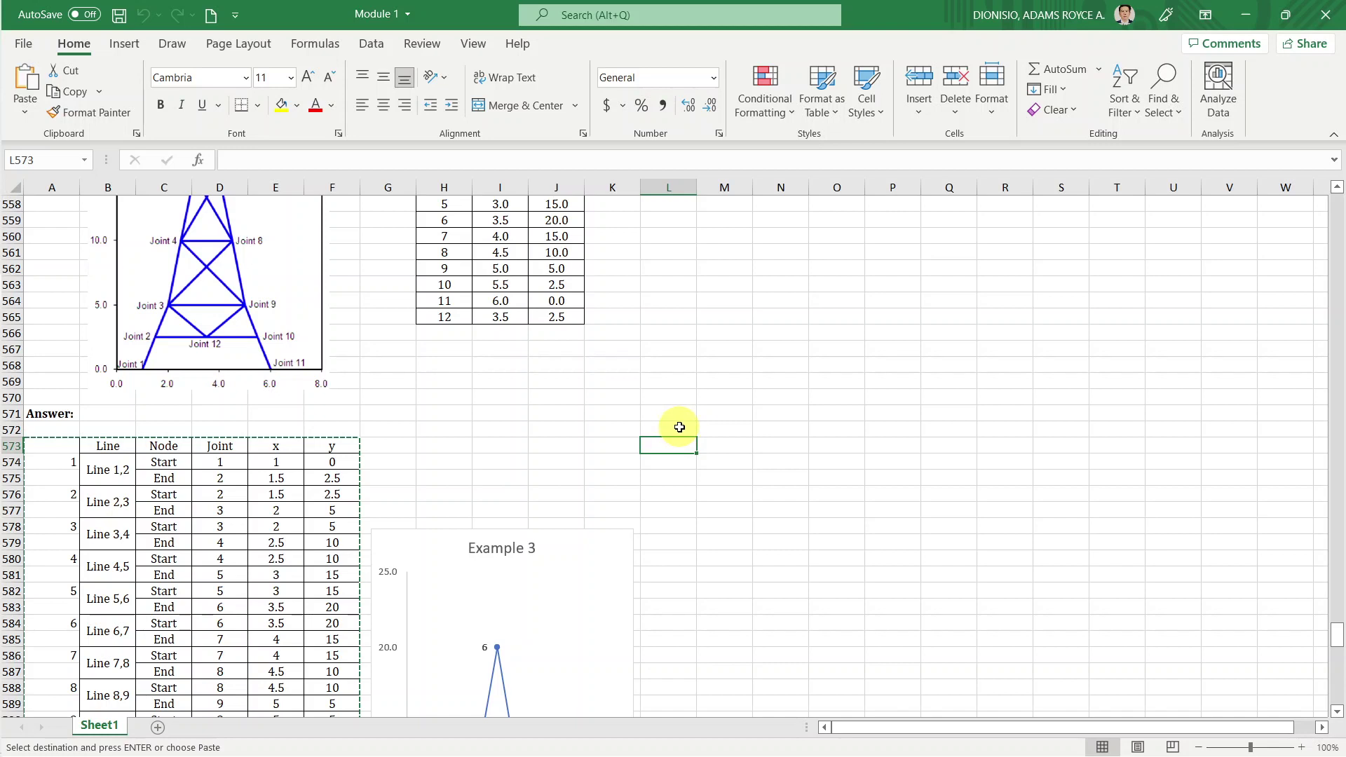
{"action": "right_click", "coordinate": [672, 445]}
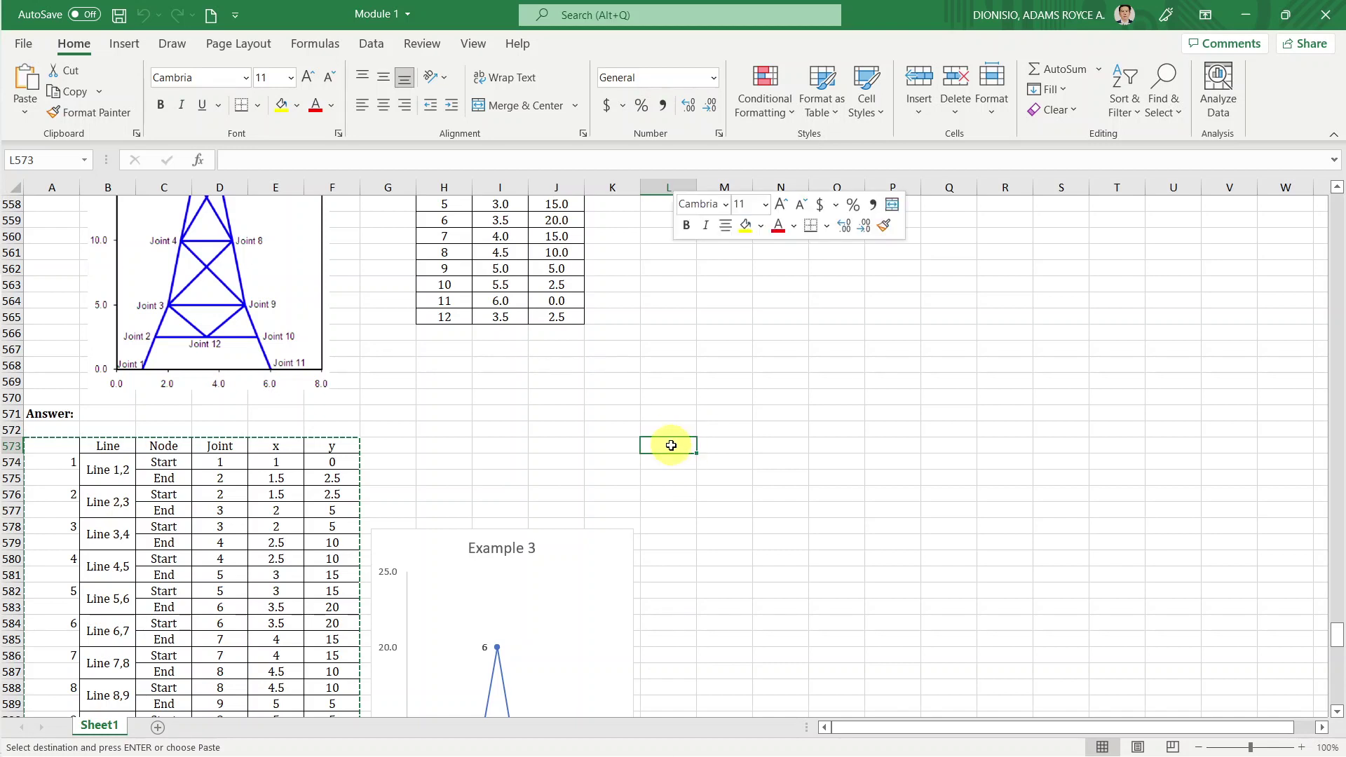
{"action": "right_click", "coordinate": [673, 450]}
{"action": "right_click", "coordinate": [674, 443]}
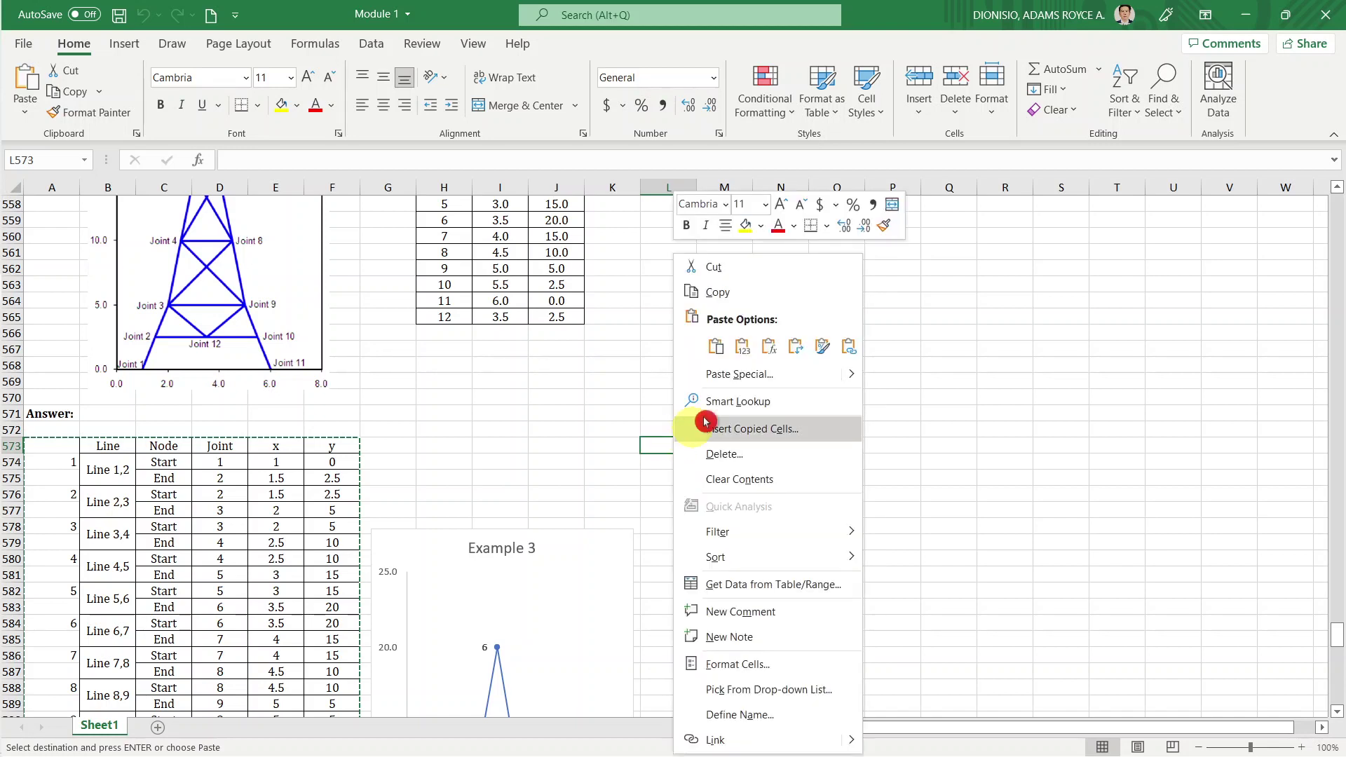
{"action": "left_click", "coordinate": [745, 359]}
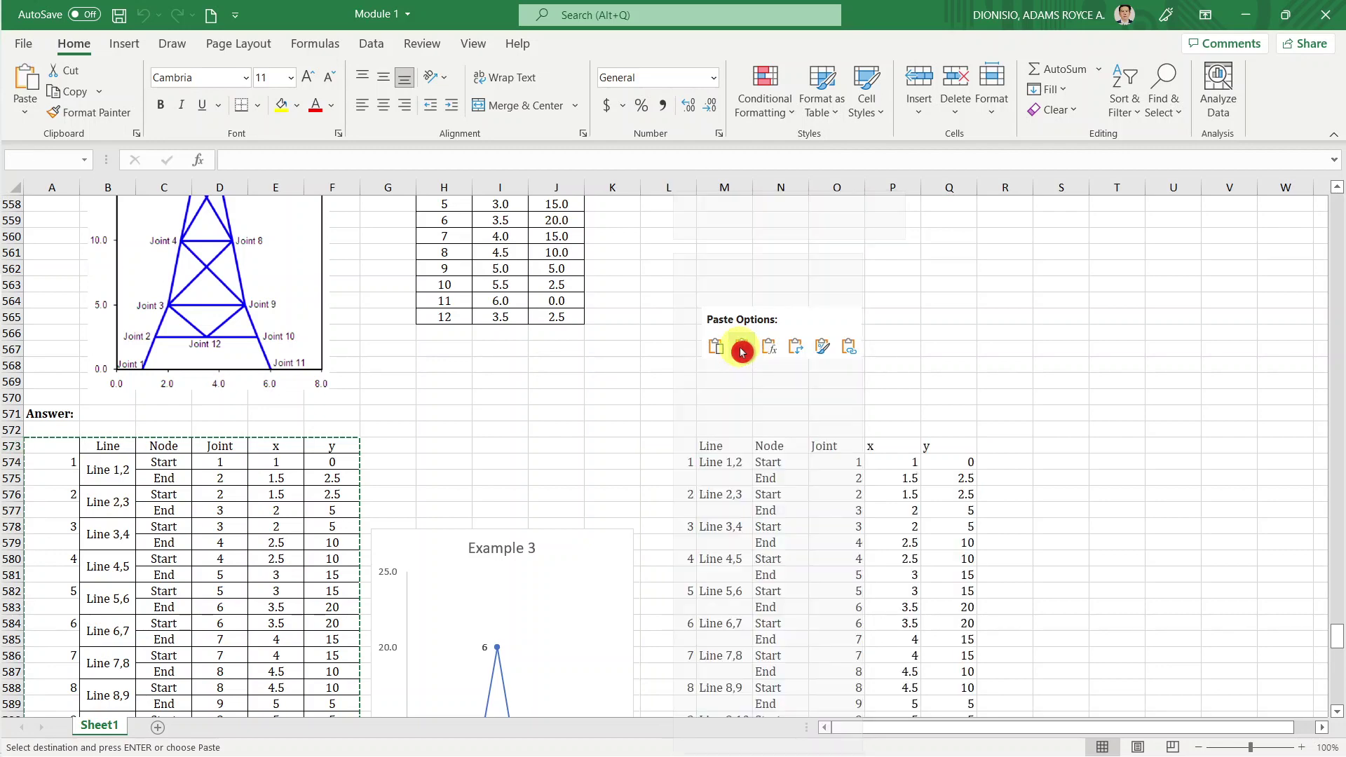
{"action": "left_click", "coordinate": [667, 455]}
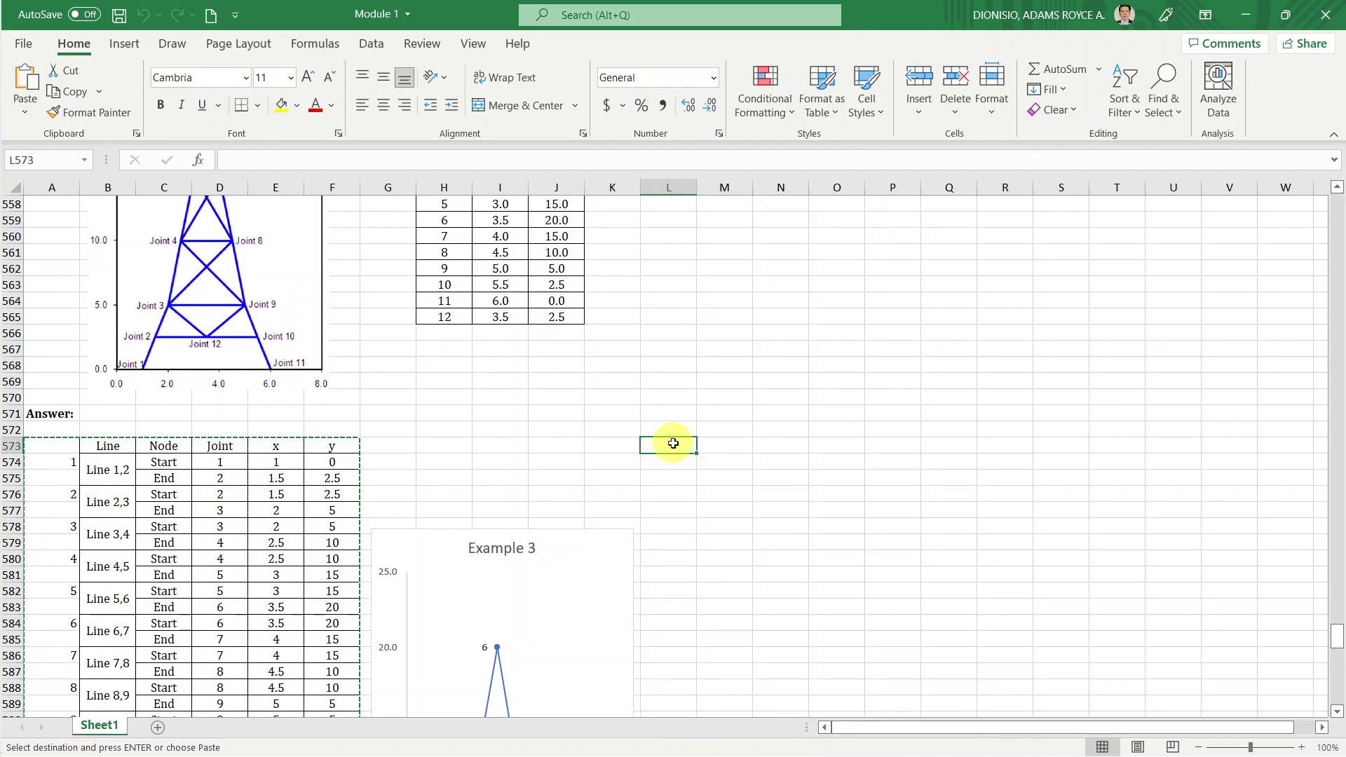
{"action": "key", "text": "ctrl+v"}
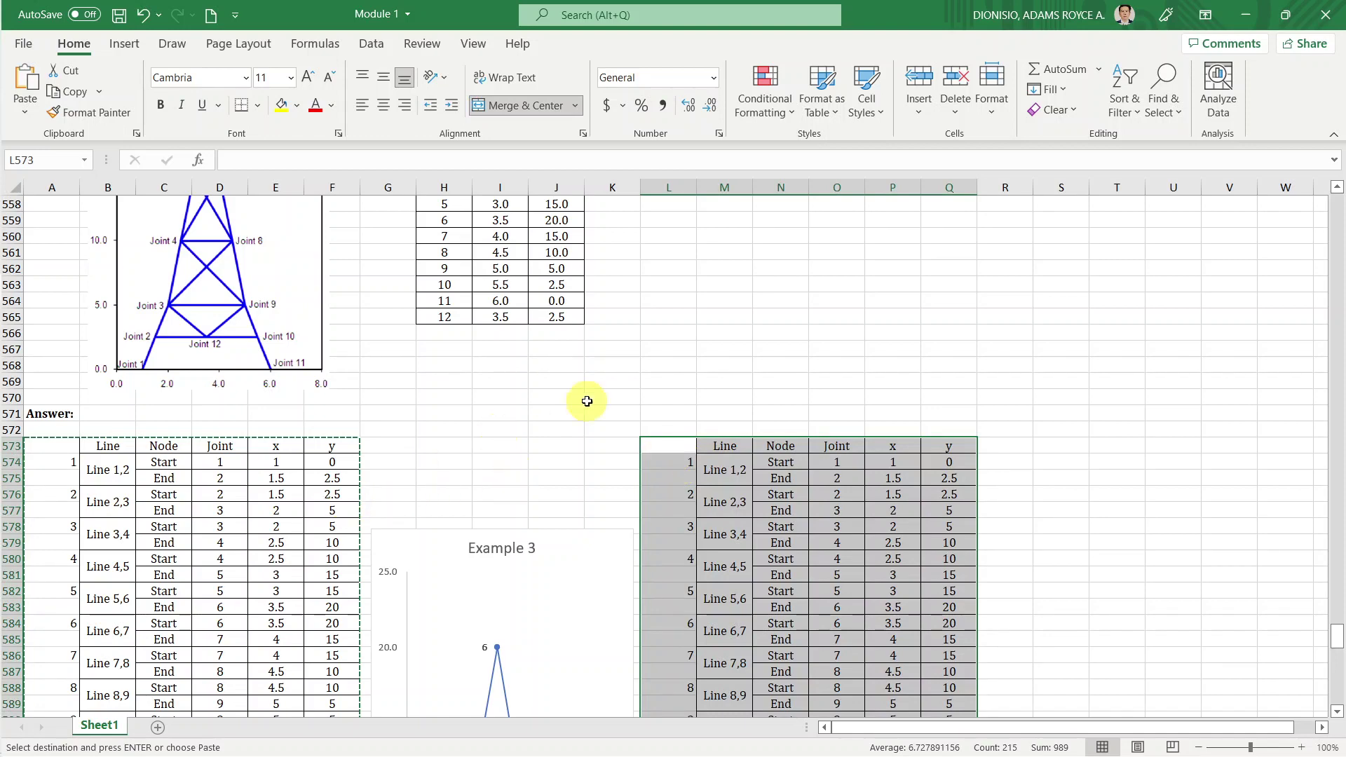
{"action": "scroll", "coordinate": [778, 498], "scroll_direction": "down", "scroll_amount": 1}
{"action": "scroll", "coordinate": [772, 476], "scroll_direction": "down", "scroll_amount": 1}
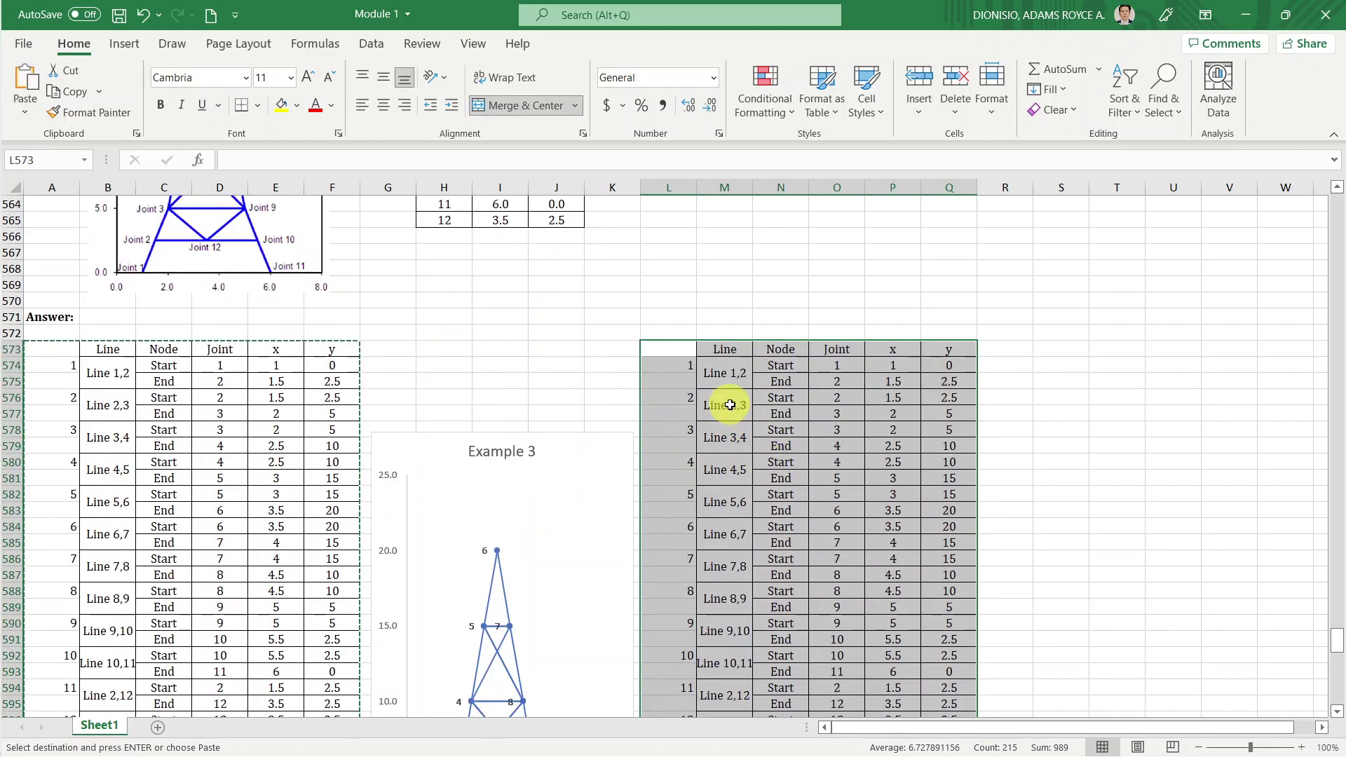
{"action": "scroll", "coordinate": [730, 405], "scroll_direction": "down", "scroll_amount": 1}
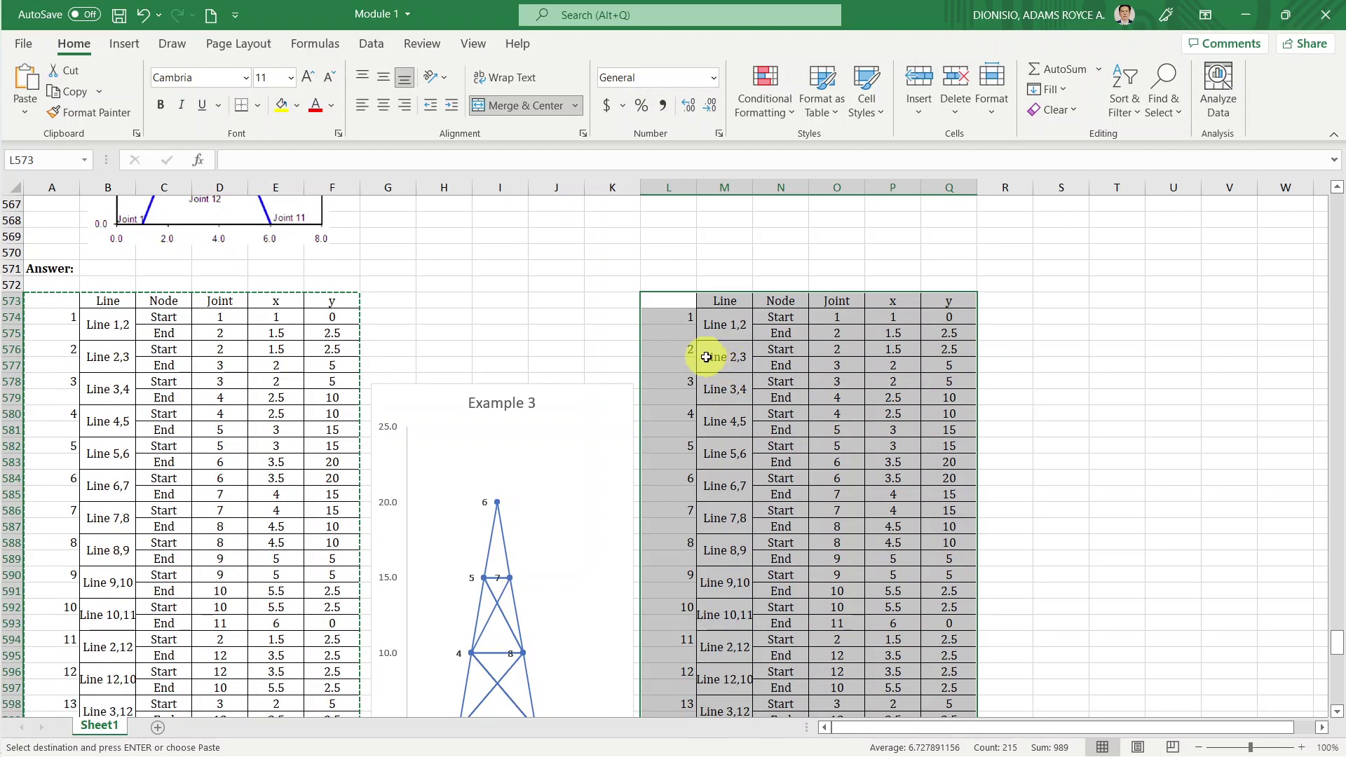
Clear the pasted table's body down to its last row.
{"action": "mouse_move", "coordinate": [692, 349]}
{"action": "left_mouse_down"}
{"action": "mouse_move", "coordinate": [861, 626]}
{"action": "mouse_move", "coordinate": [959, 740]}
{"action": "mouse_move", "coordinate": [973, 638]}
{"action": "left_mouse_up"}
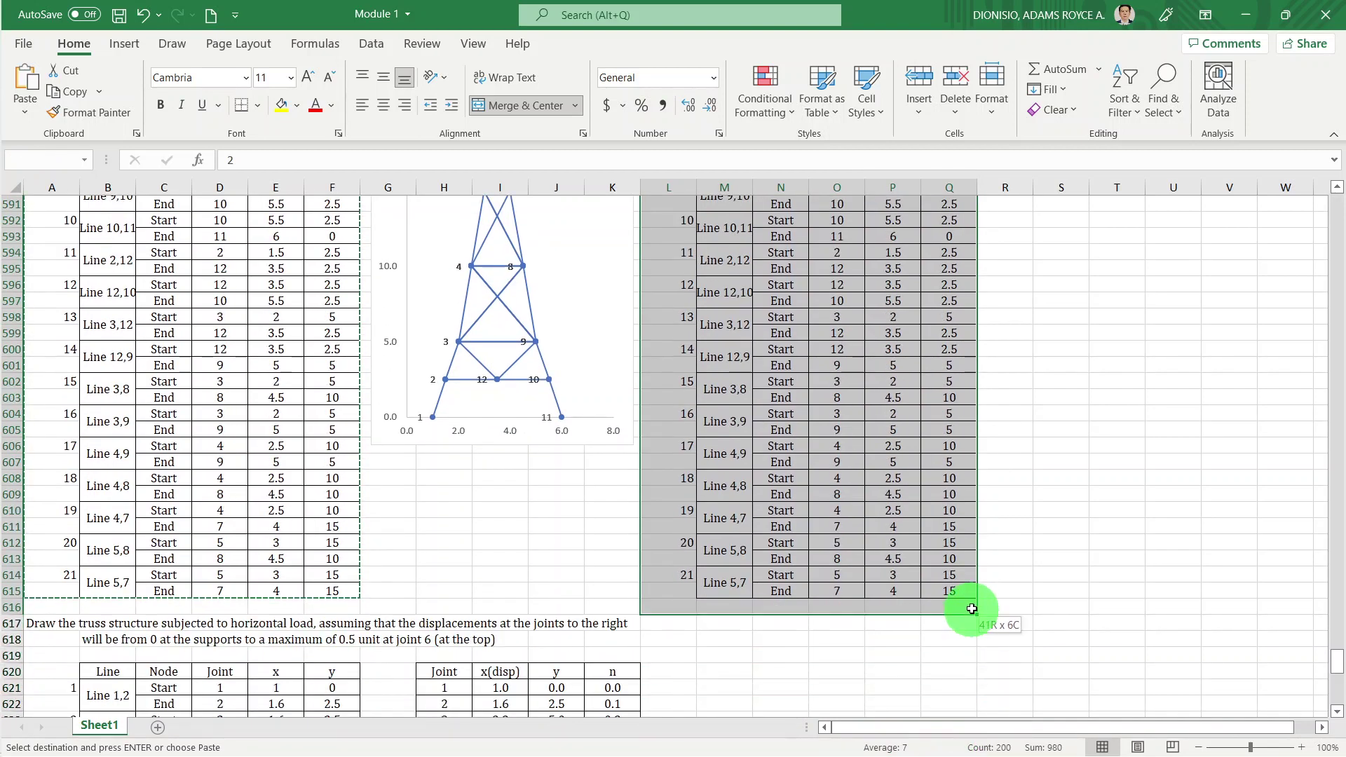
{"action": "left_click_drag", "start_coordinate": [972, 639], "coordinate": [957, 581]}
{"action": "key", "text": "Delete"}
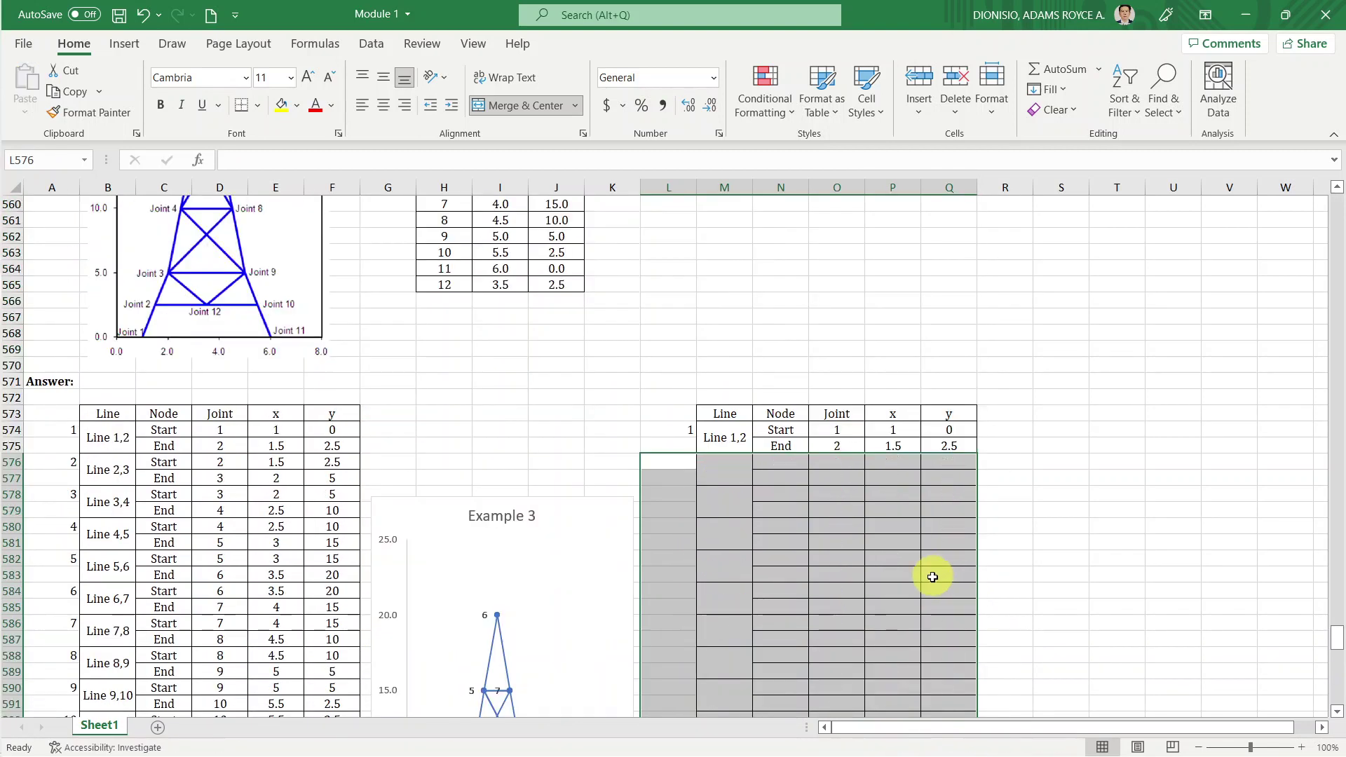
Delete the Line 1,2 label and the Start/End joint, x and y values.
{"action": "left_click", "coordinate": [737, 429]}
{"action": "key", "text": "Delete"}
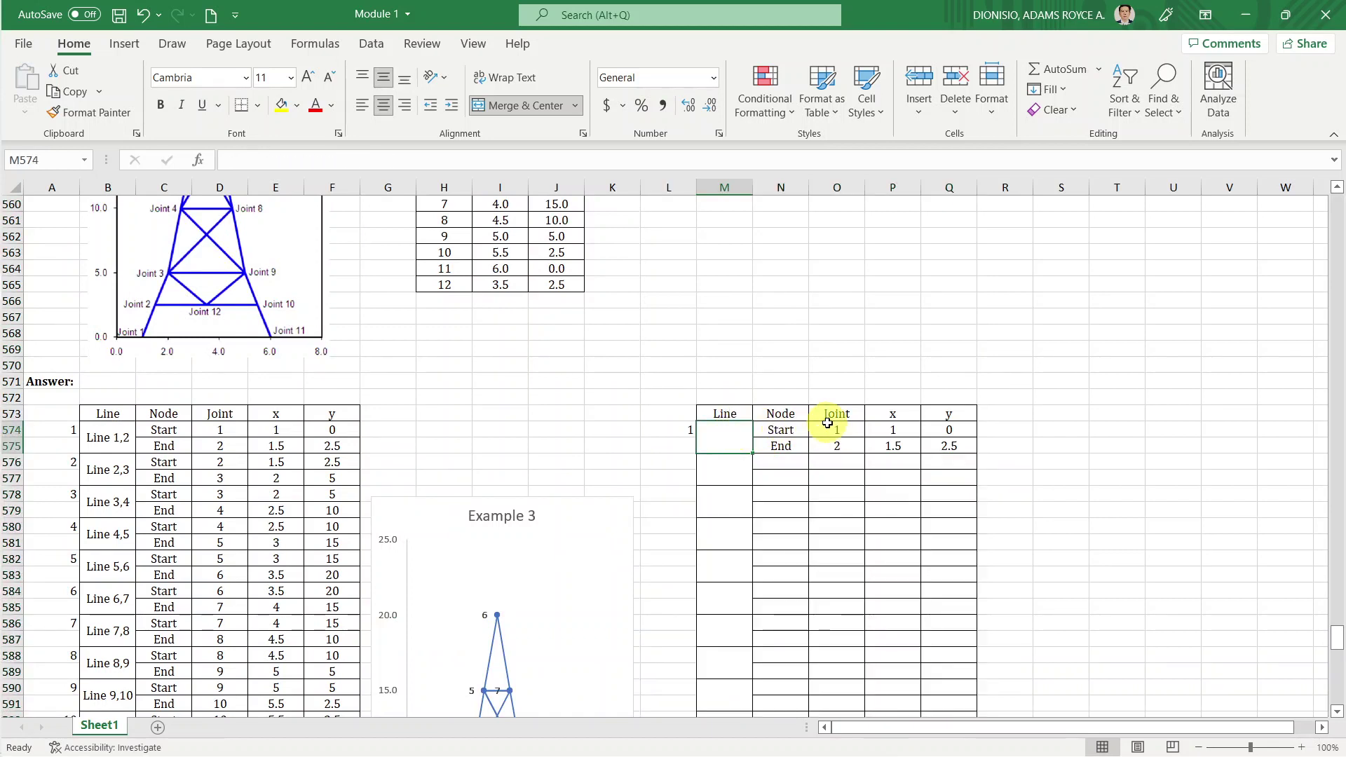
{"action": "left_click", "coordinate": [835, 427]}
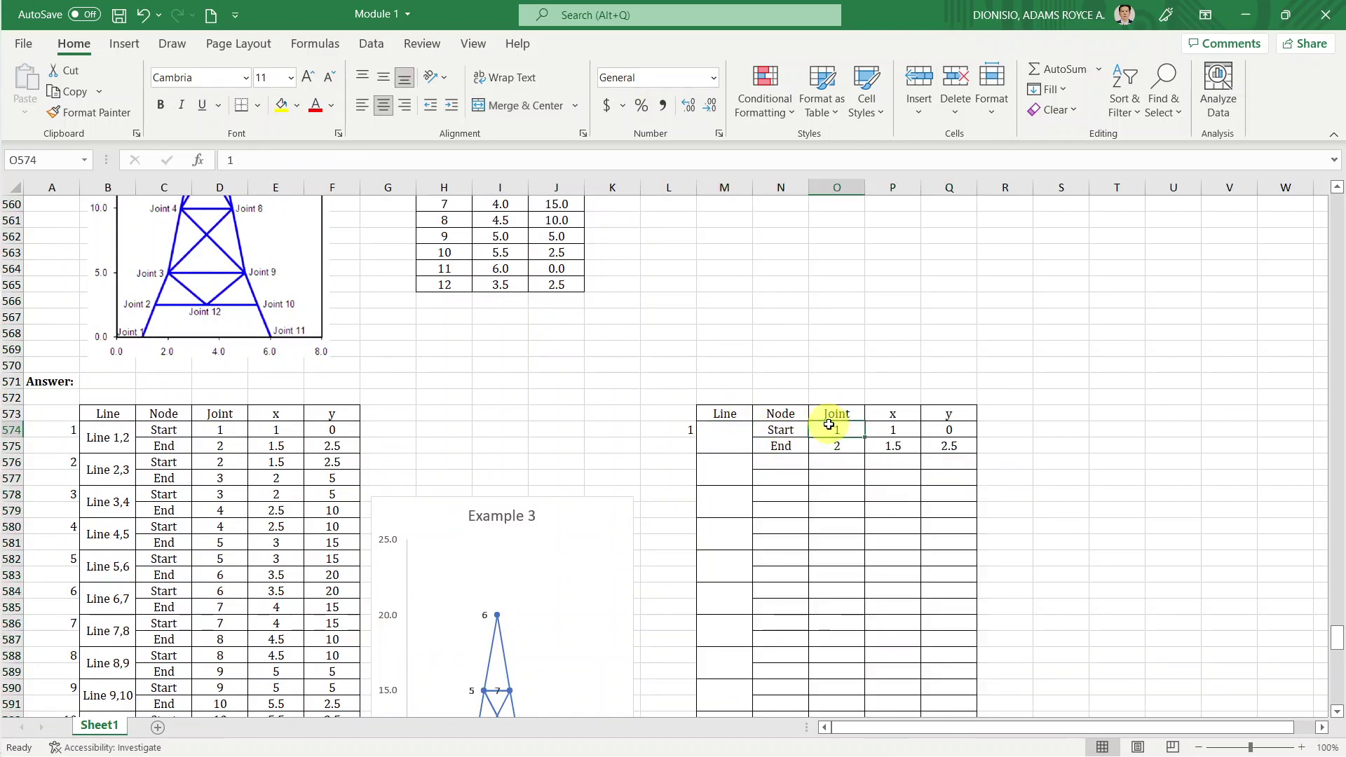
{"action": "left_click", "coordinate": [932, 443], "text": "shift"}
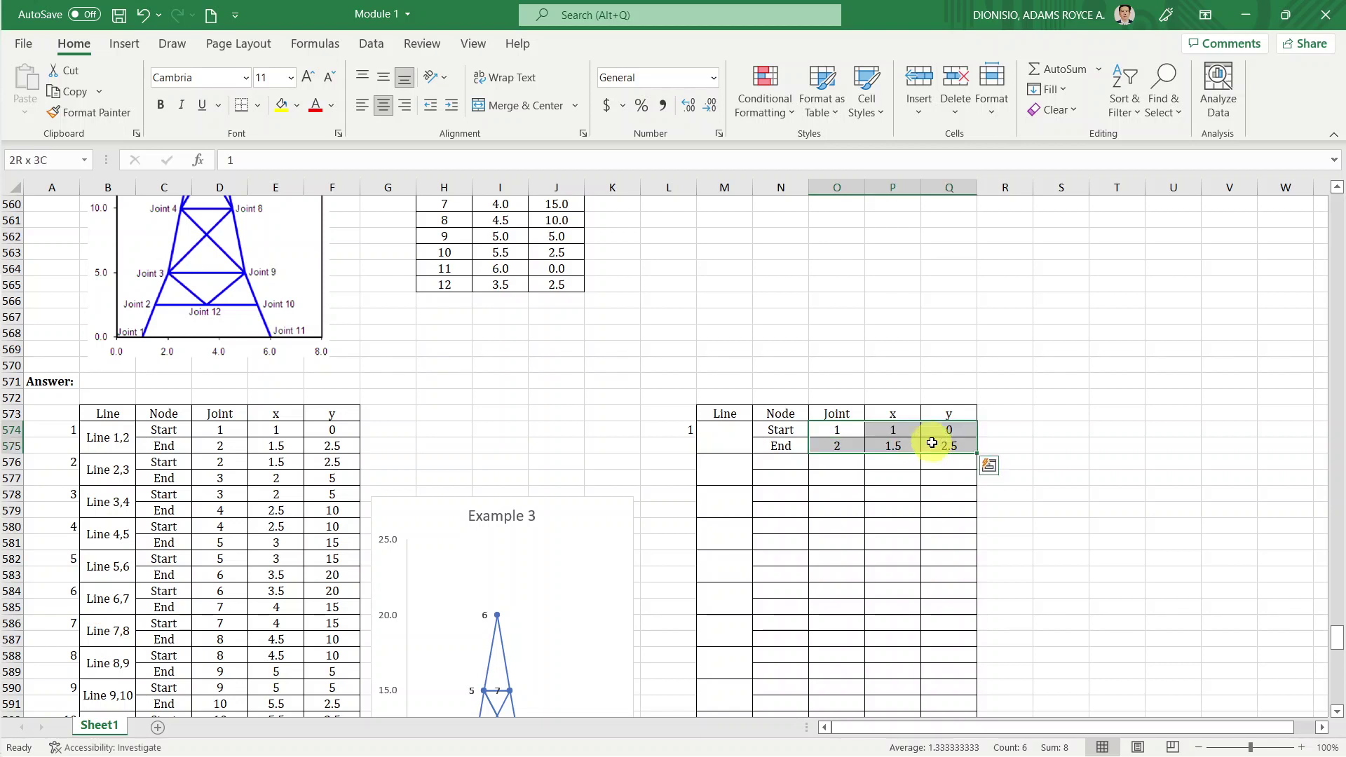
{"action": "left_click", "coordinate": [1010, 495]}
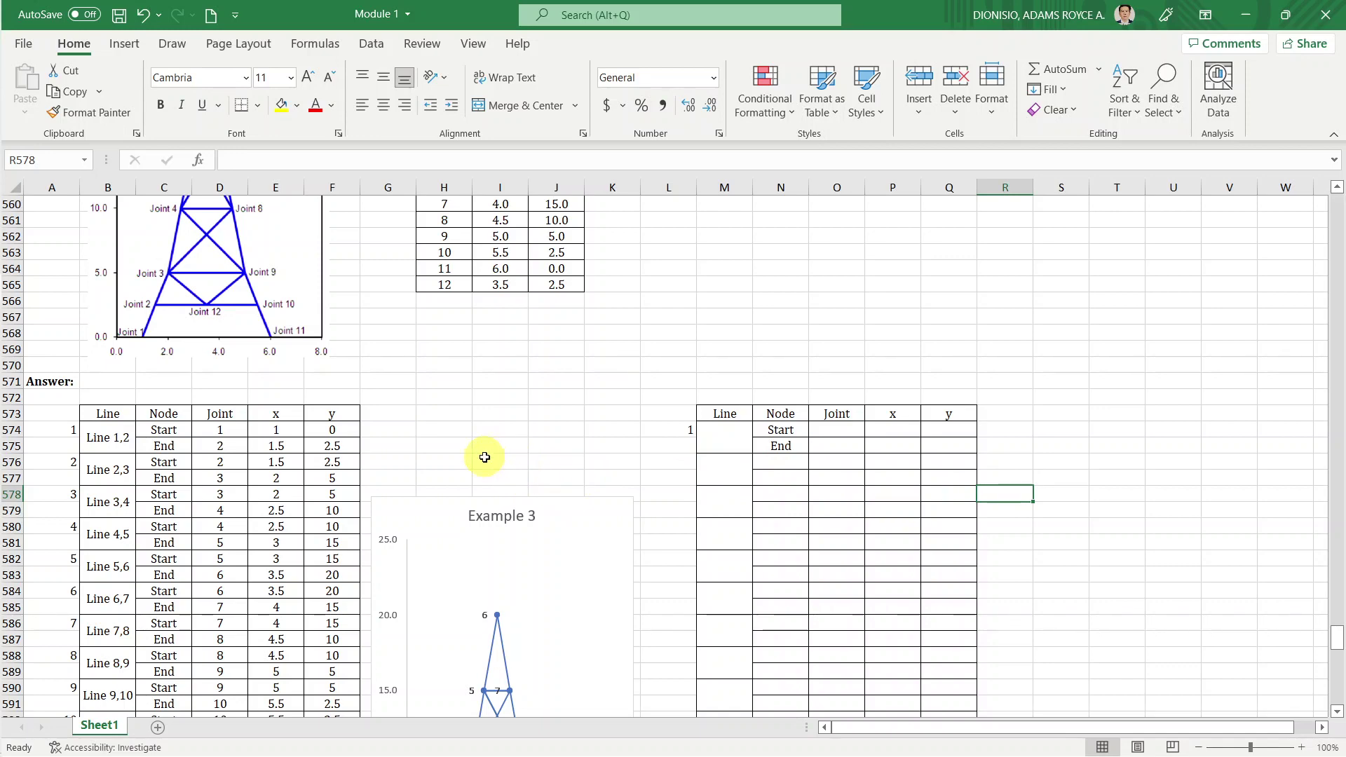
{"action": "scroll", "coordinate": [485, 453], "scroll_direction": "up", "scroll_amount": 3}
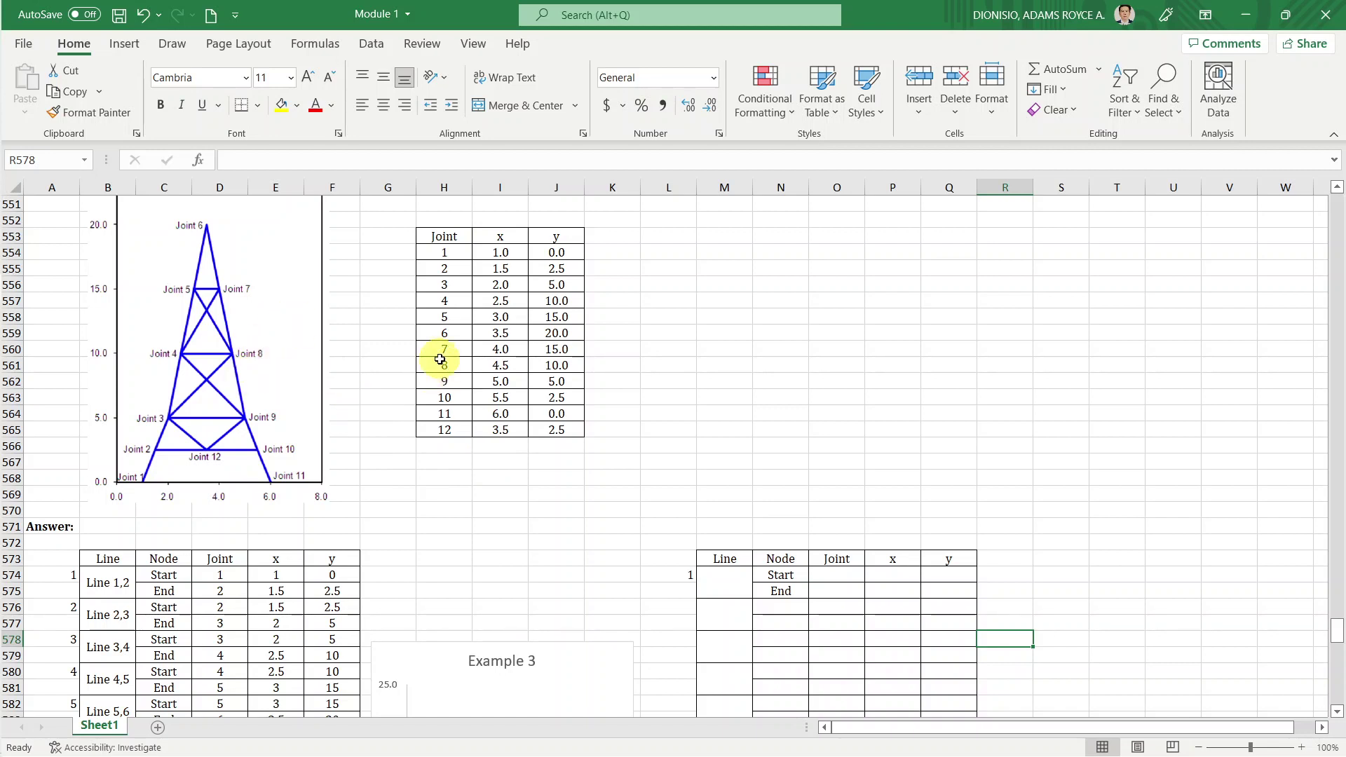
{"action": "scroll", "coordinate": [757, 505], "scroll_direction": "down", "scroll_amount": 3}
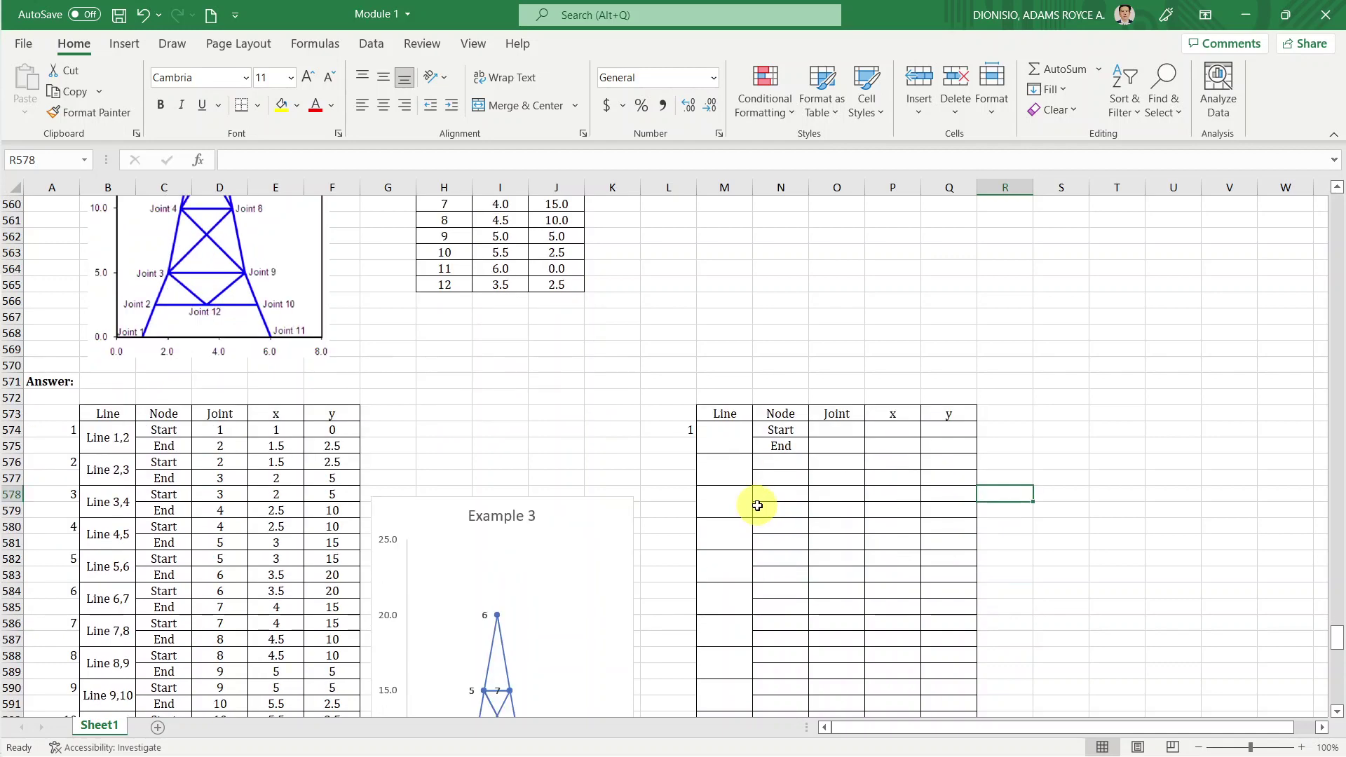
{"action": "scroll", "coordinate": [757, 490], "scroll_direction": "down", "scroll_amount": 2}
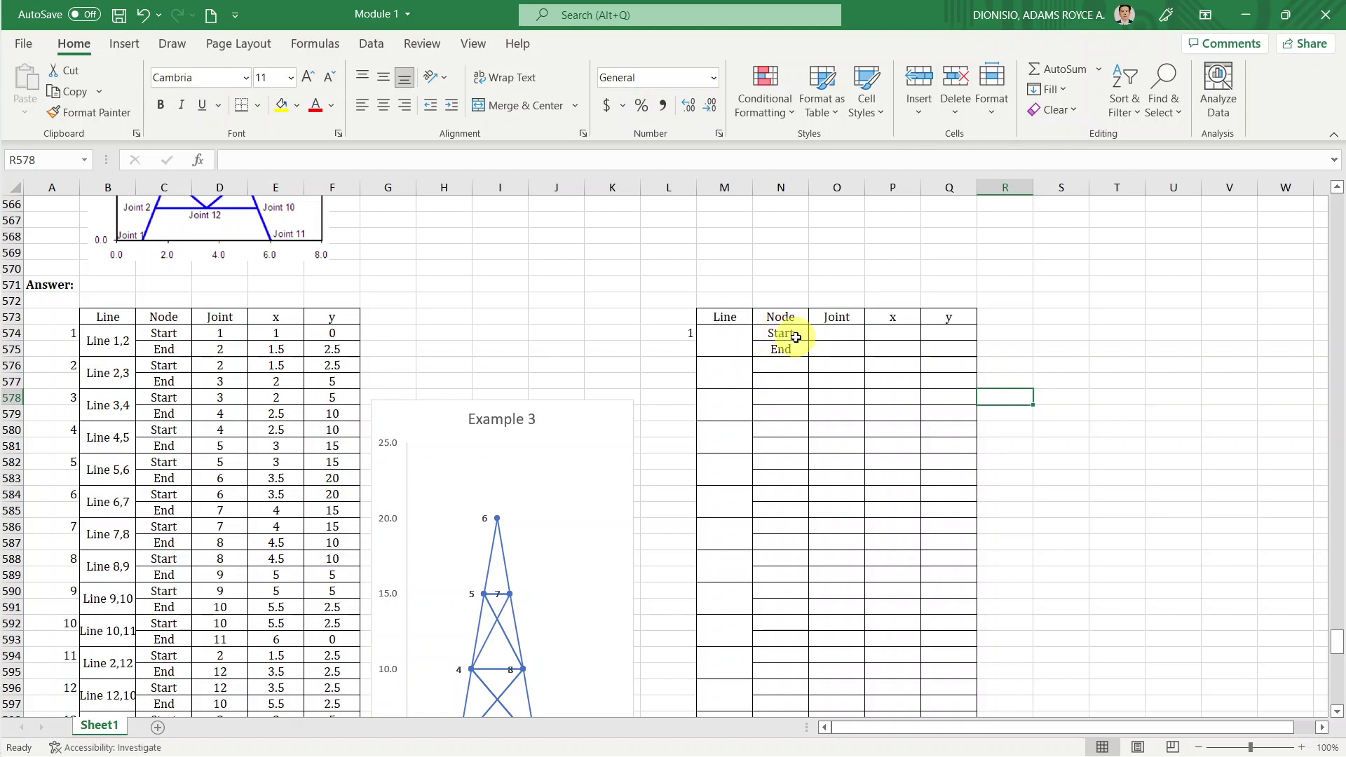
{"action": "left_click", "coordinate": [738, 317]}
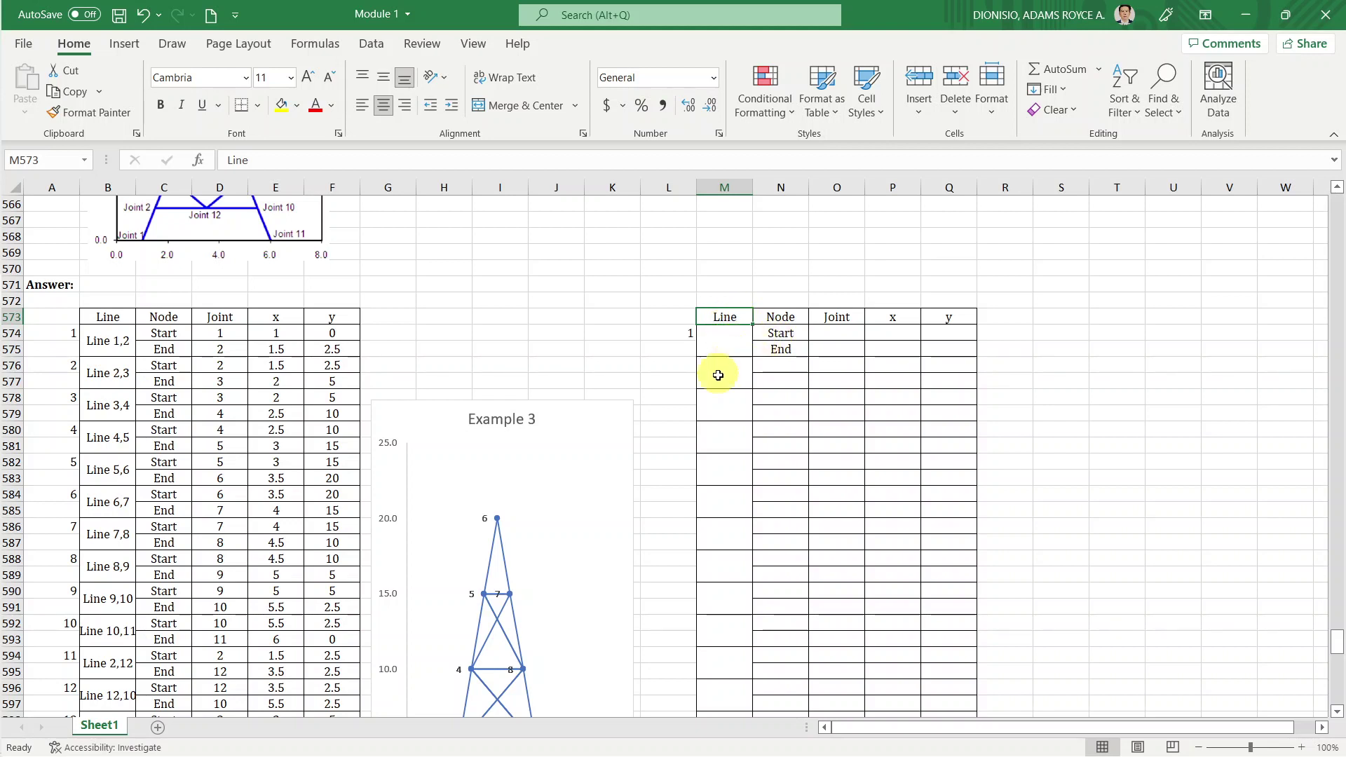
{"action": "scroll", "coordinate": [620, 372], "scroll_direction": "up", "scroll_amount": 2}
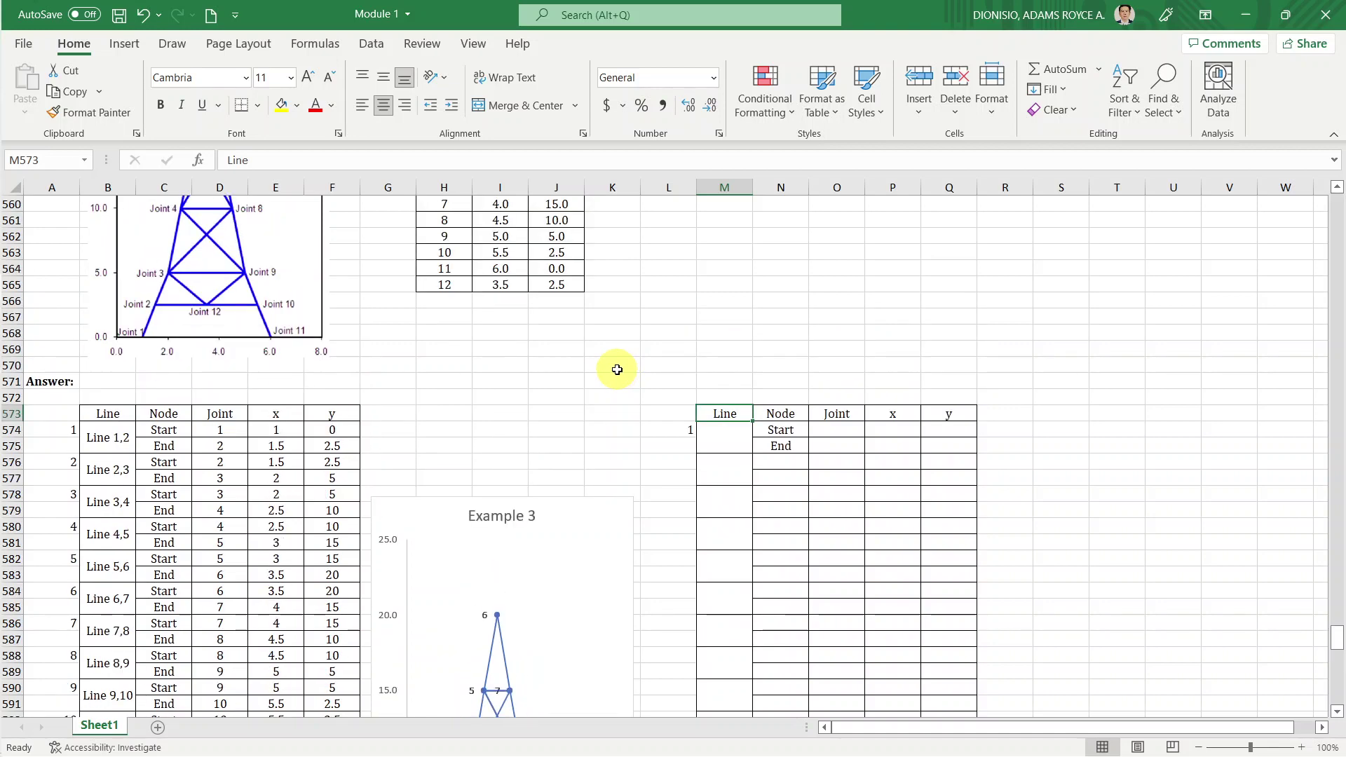
{"action": "scroll", "coordinate": [620, 372], "scroll_direction": "up", "scroll_amount": 1}
{"action": "scroll", "coordinate": [620, 371], "scroll_direction": "up", "scroll_amount": 3}
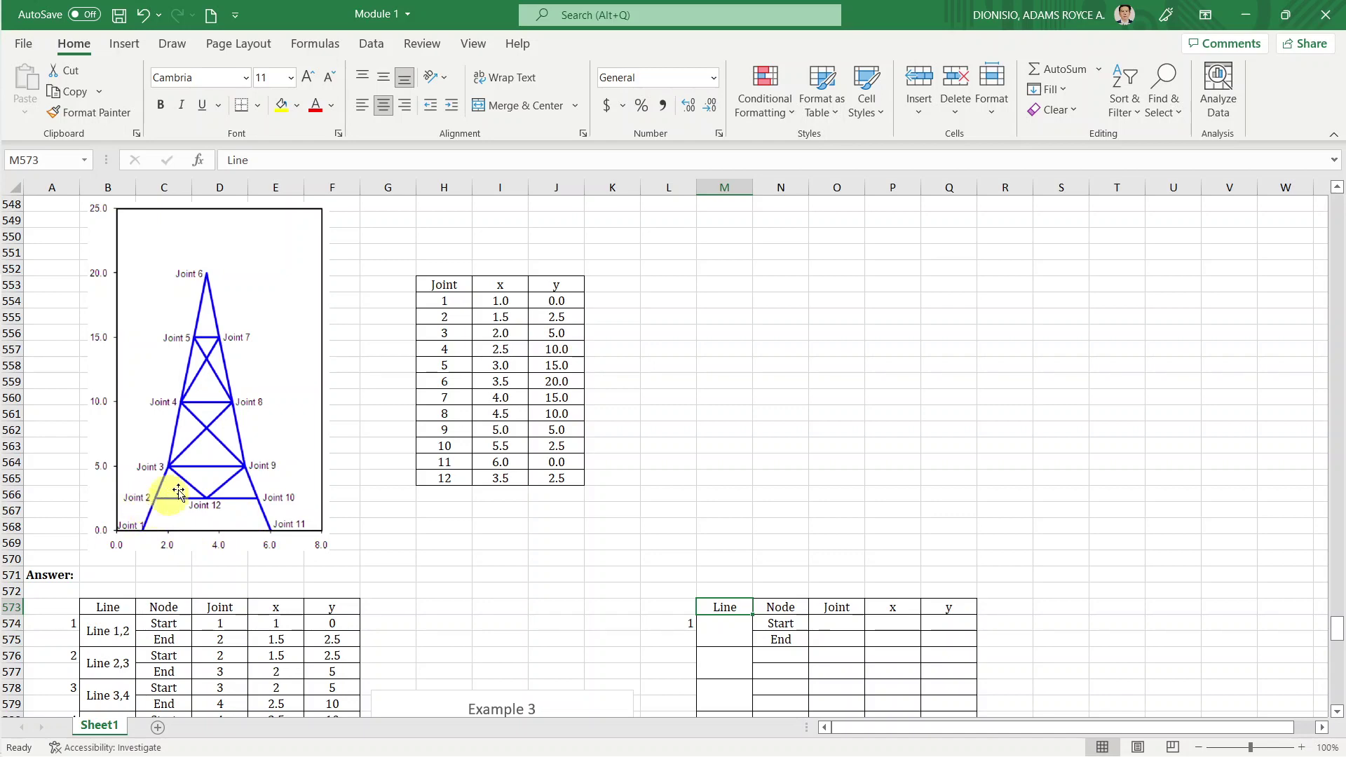
Enter joint 1 in the Start row and joint 2 in the End row.
{"action": "left_click", "coordinate": [829, 623]}
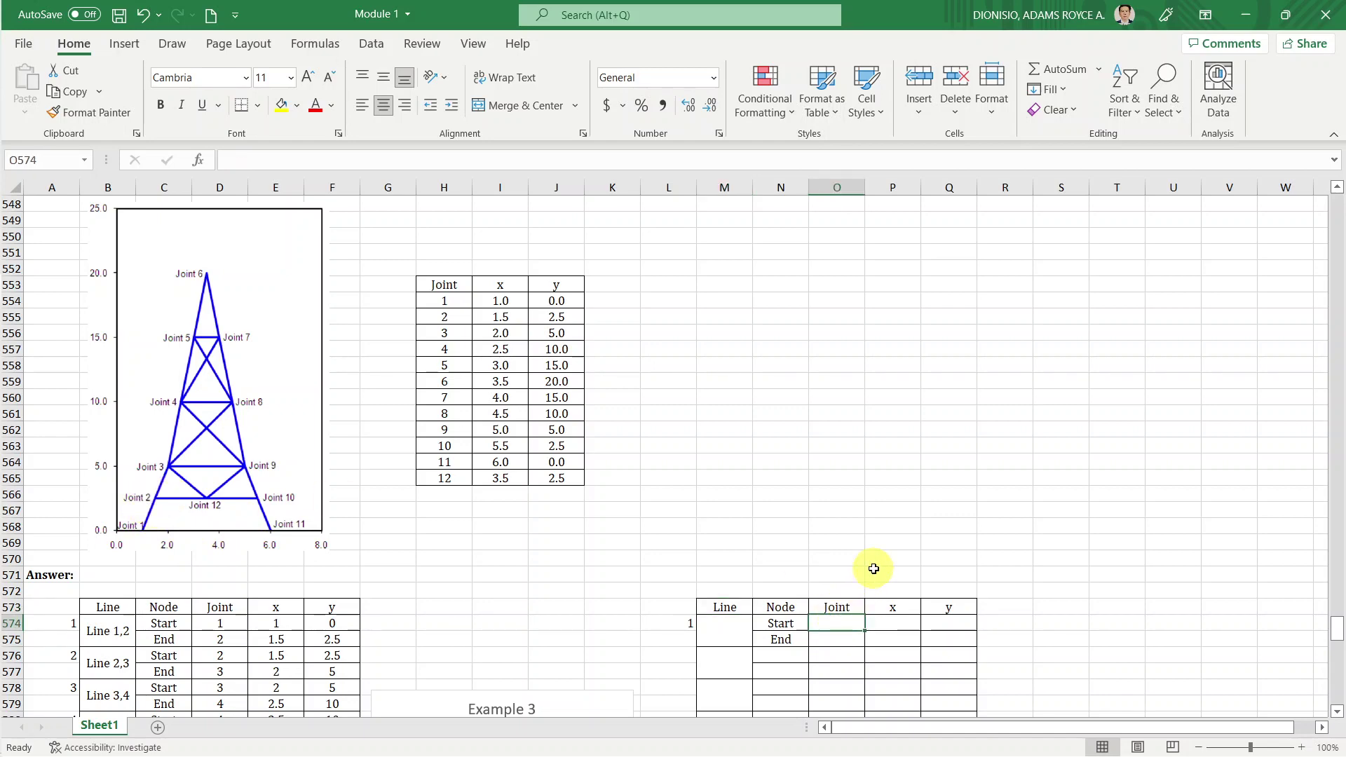
{"action": "scroll", "coordinate": [874, 568], "scroll_direction": "down", "scroll_amount": 2}
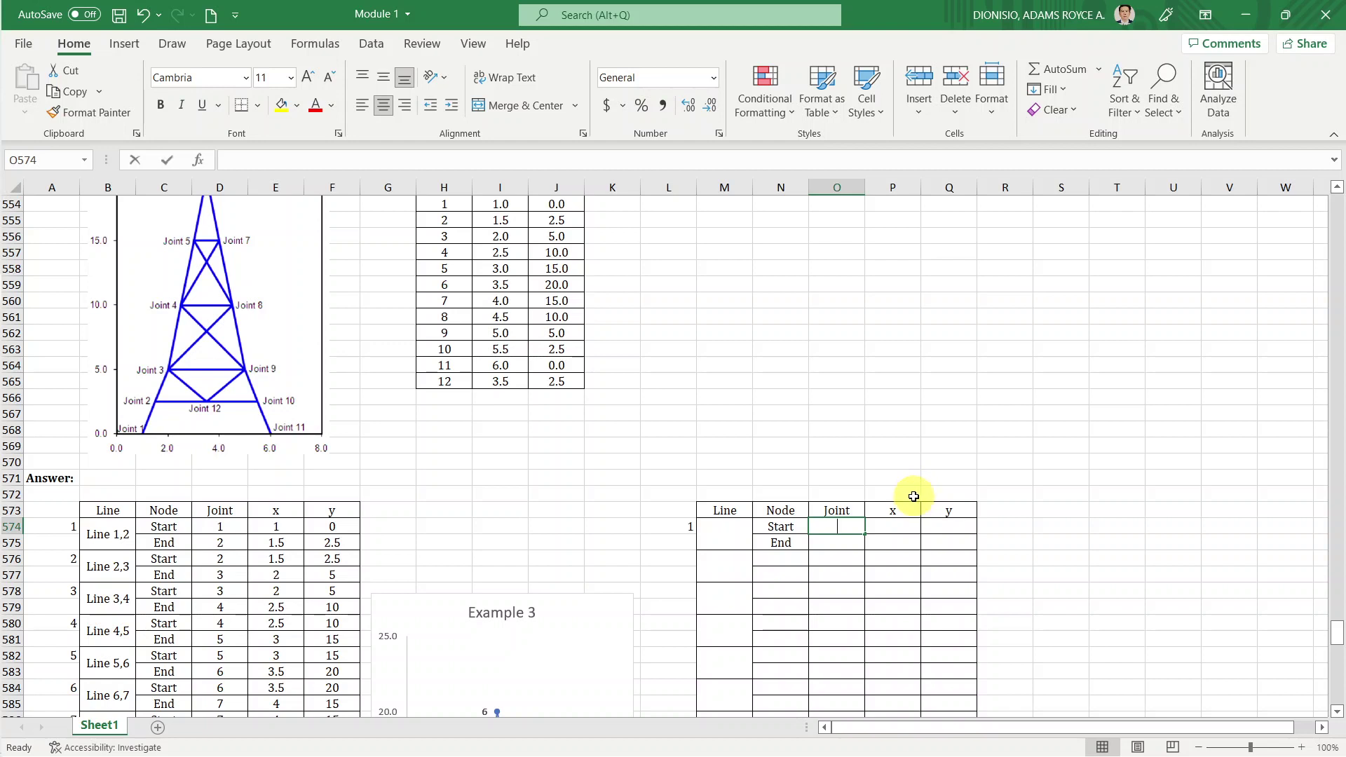
{"action": "type", "text": "1"}
{"action": "key", "text": "Return"}
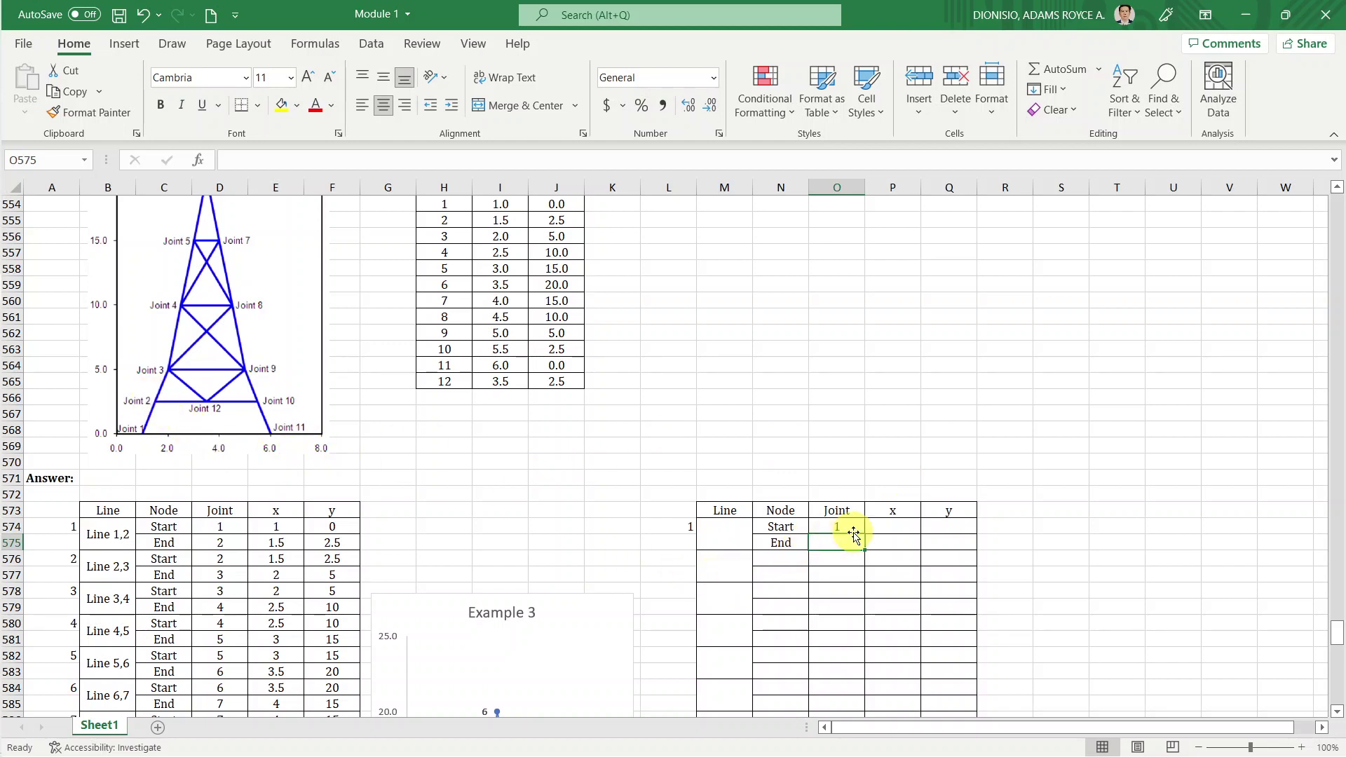
{"action": "type", "text": "2"}
{"action": "key", "text": "Return"}
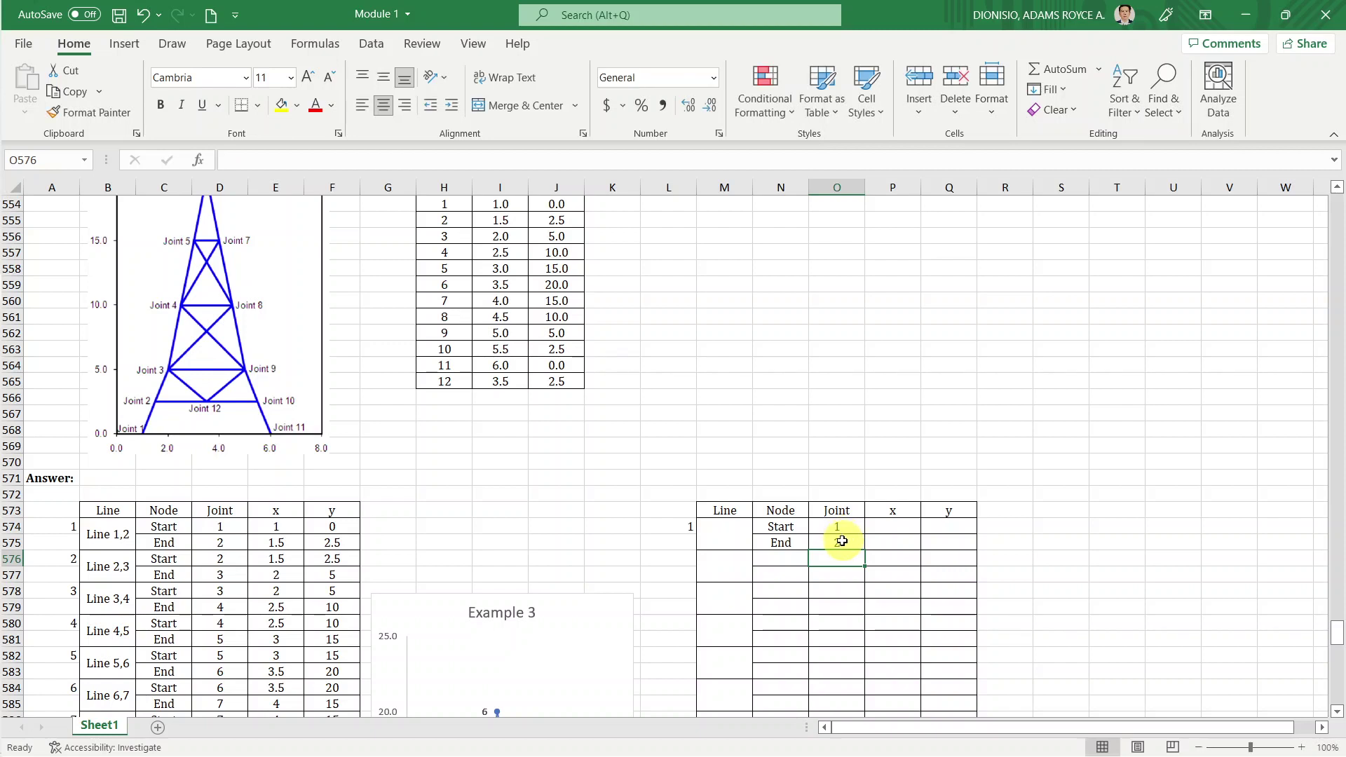
Look up joint 1's x and y values in the joint table.
{"action": "left_click", "coordinate": [887, 526]}
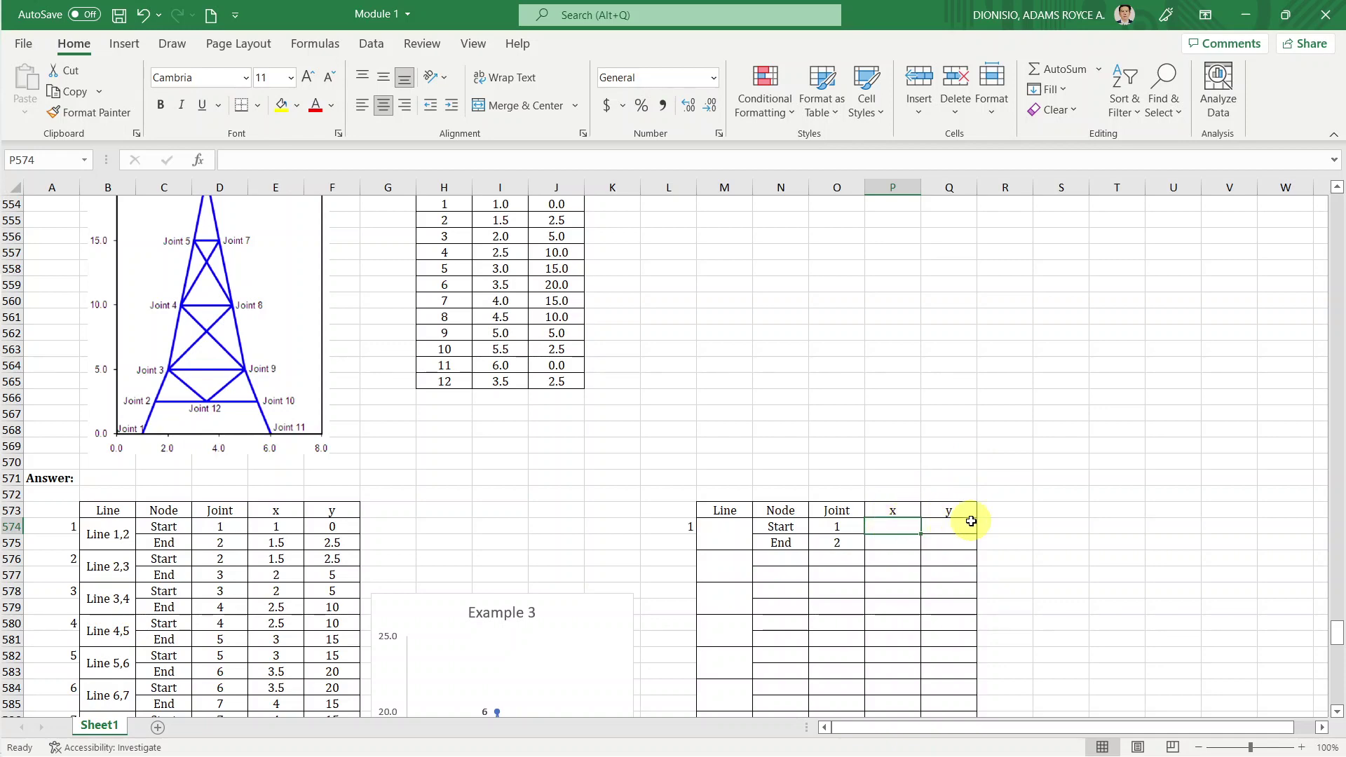
{"action": "scroll", "coordinate": [839, 565], "scroll_direction": "up", "scroll_amount": 1}
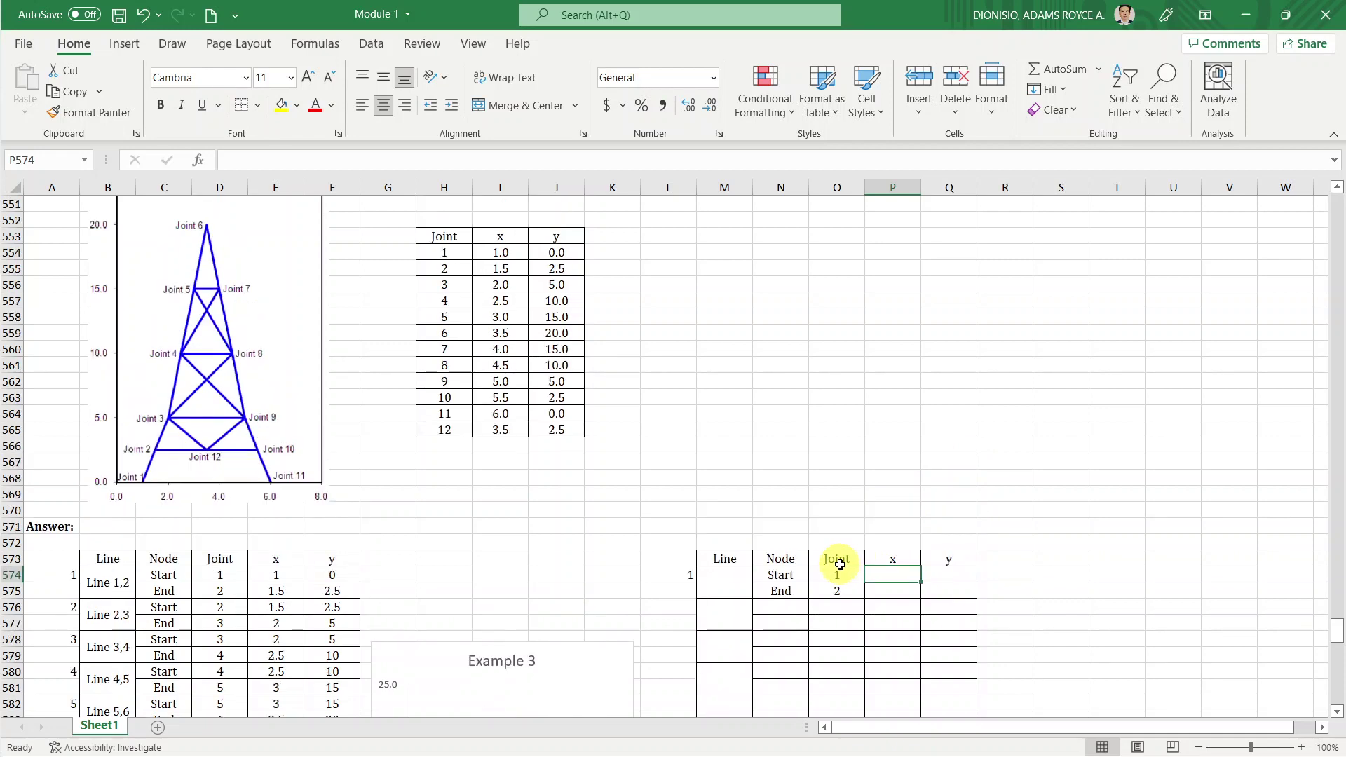
{"action": "scroll", "coordinate": [839, 565], "scroll_direction": "up", "scroll_amount": 1}
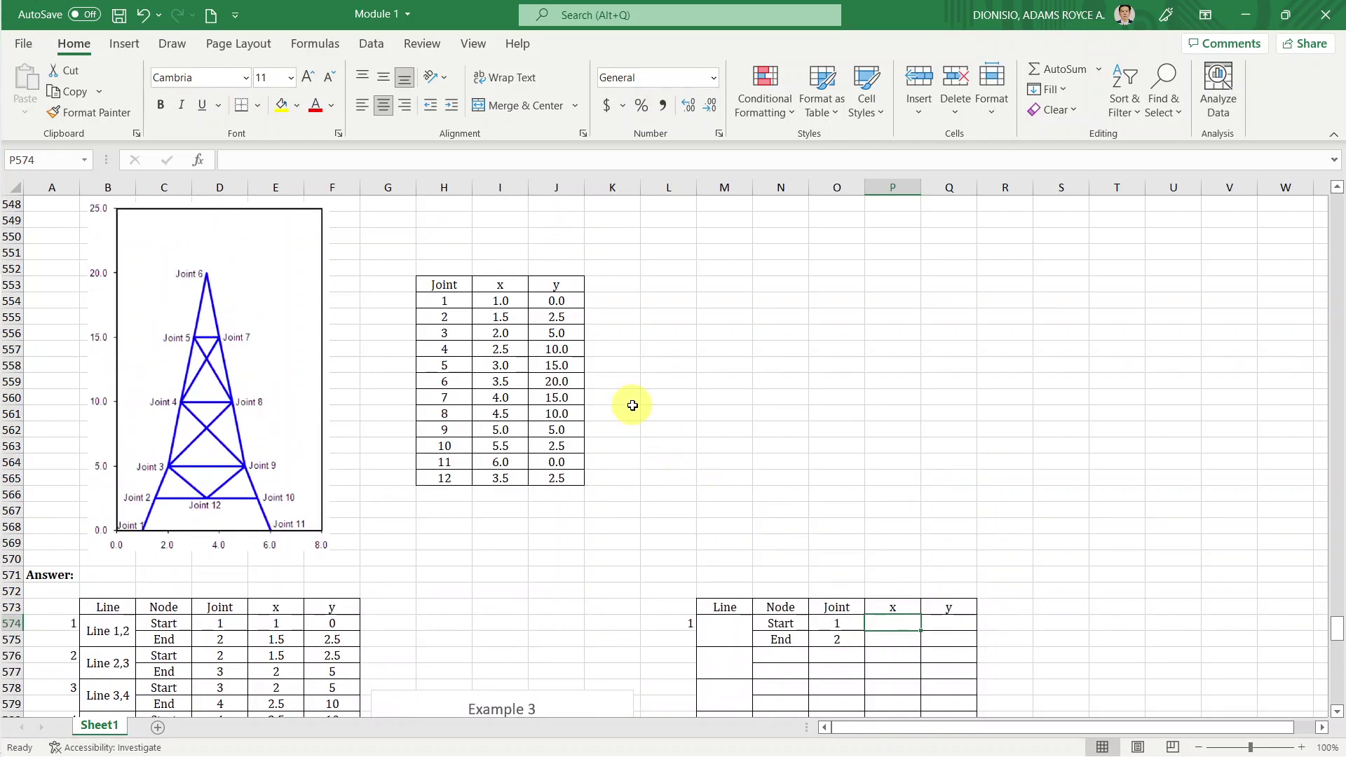
{"action": "left_click", "coordinate": [434, 302]}
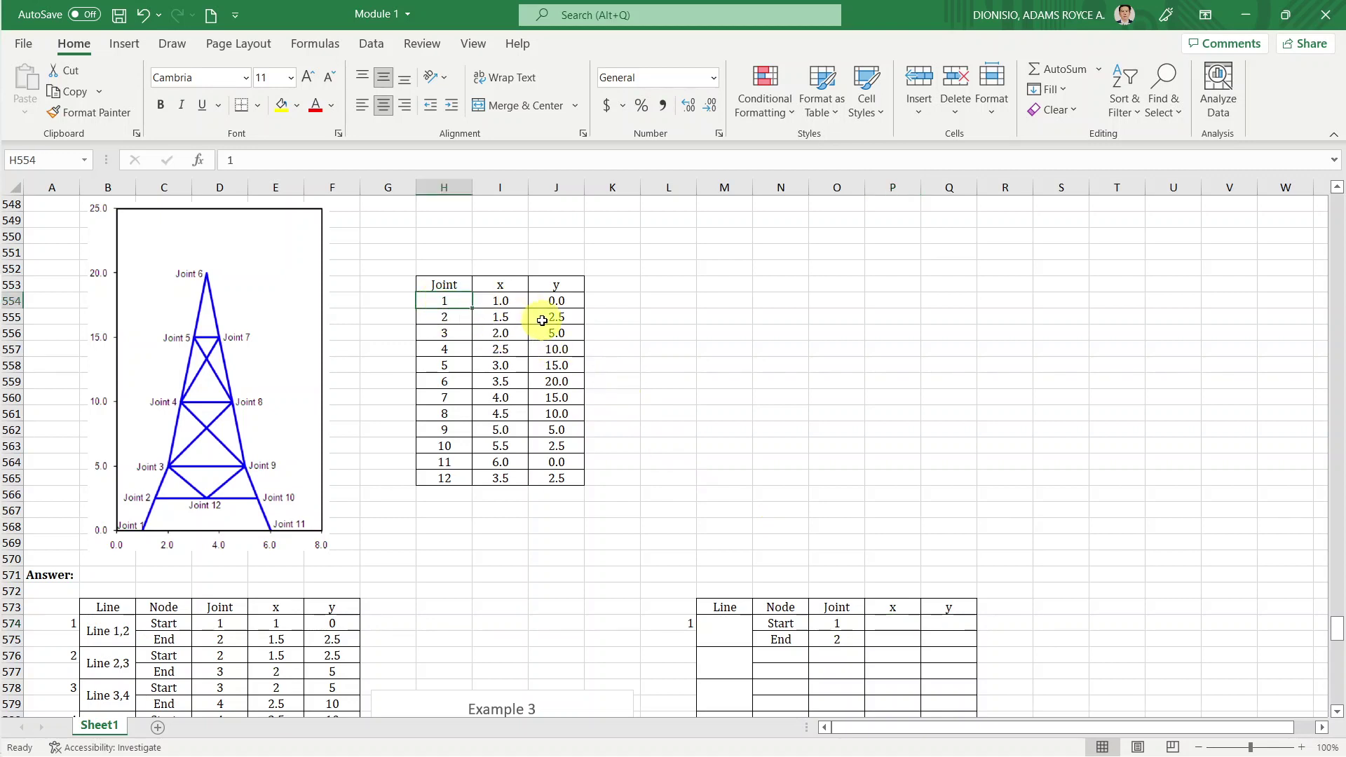
{"action": "key", "text": "Right"}
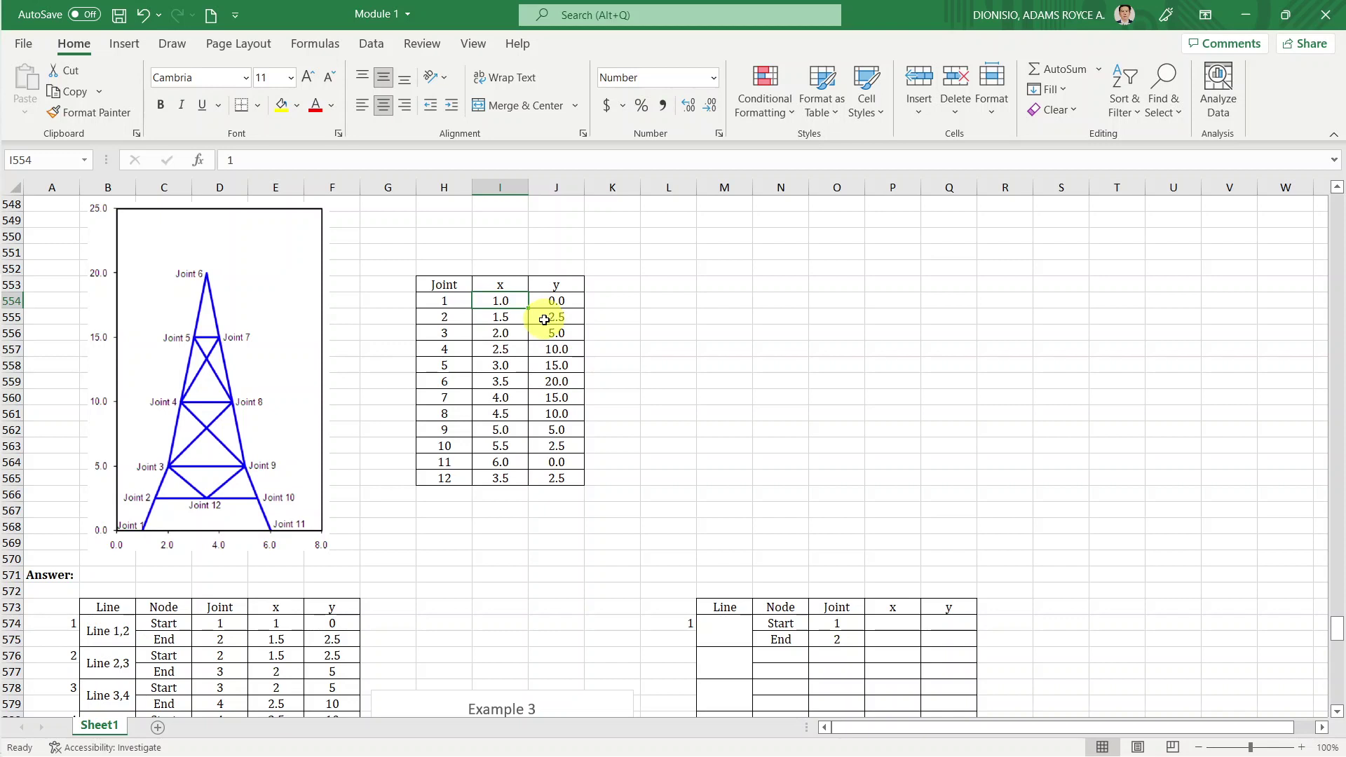
{"action": "key", "text": "shift+Right"}
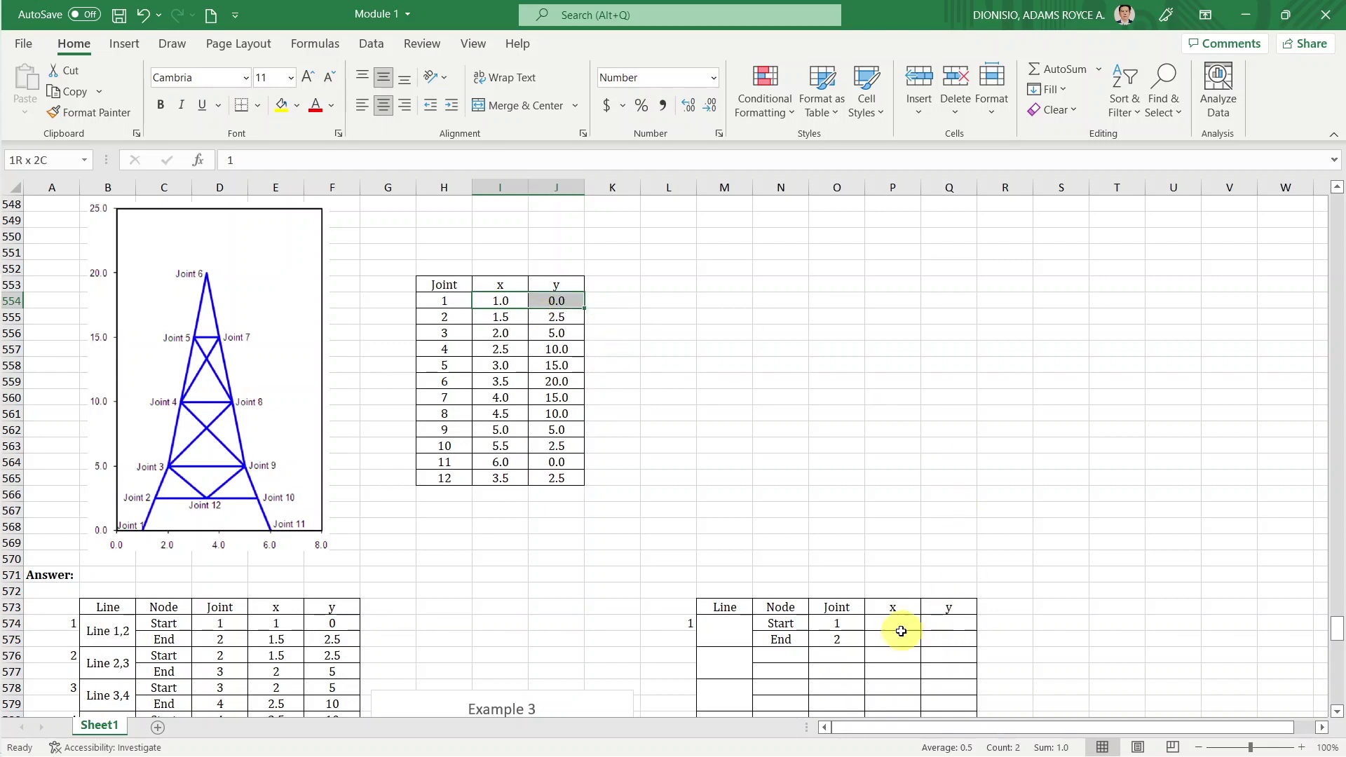
Type Start coordinates x 1, y 0 and End coordinates x 1.5, y 2.5.
{"action": "left_click", "coordinate": [902, 629]}
{"action": "type", "text": "1"}
{"action": "key", "text": "Tab"}
{"action": "type", "text": "0"}
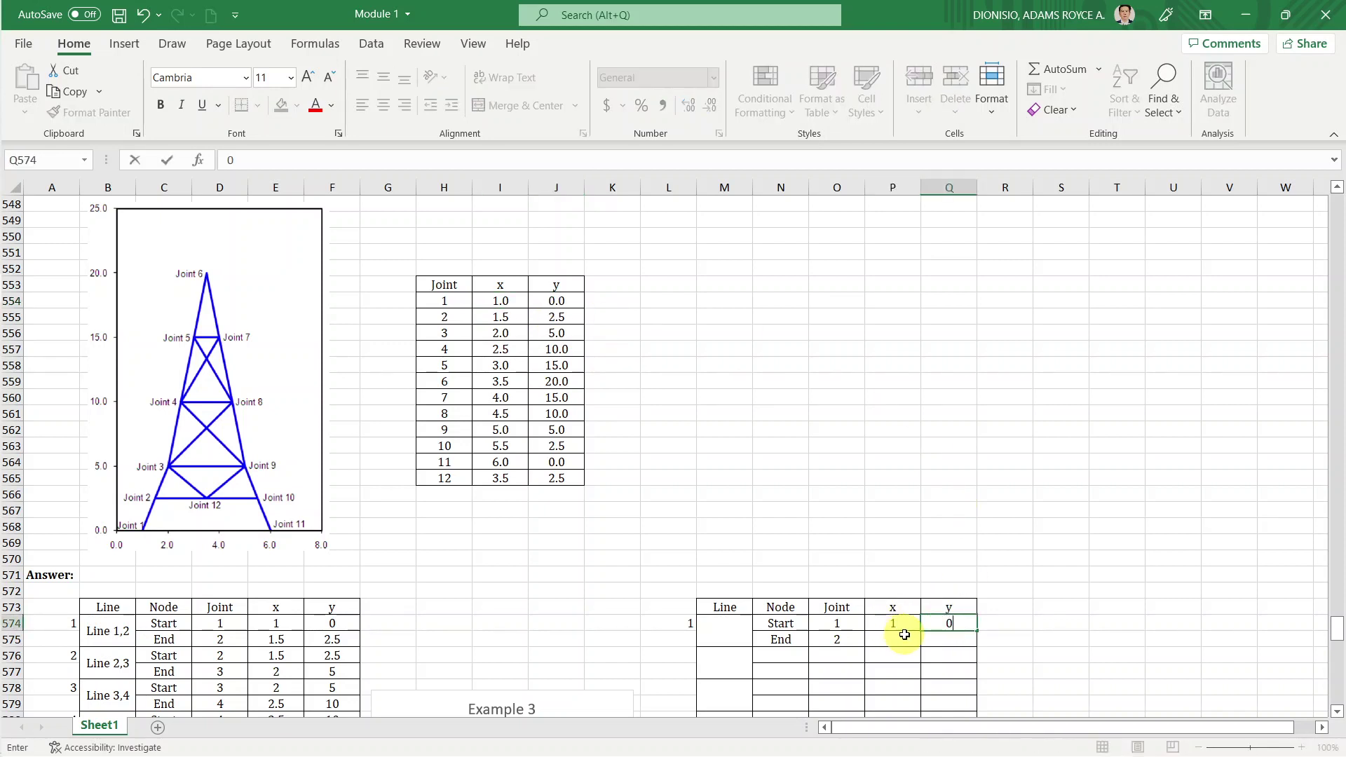
{"action": "key", "text": "Return"}
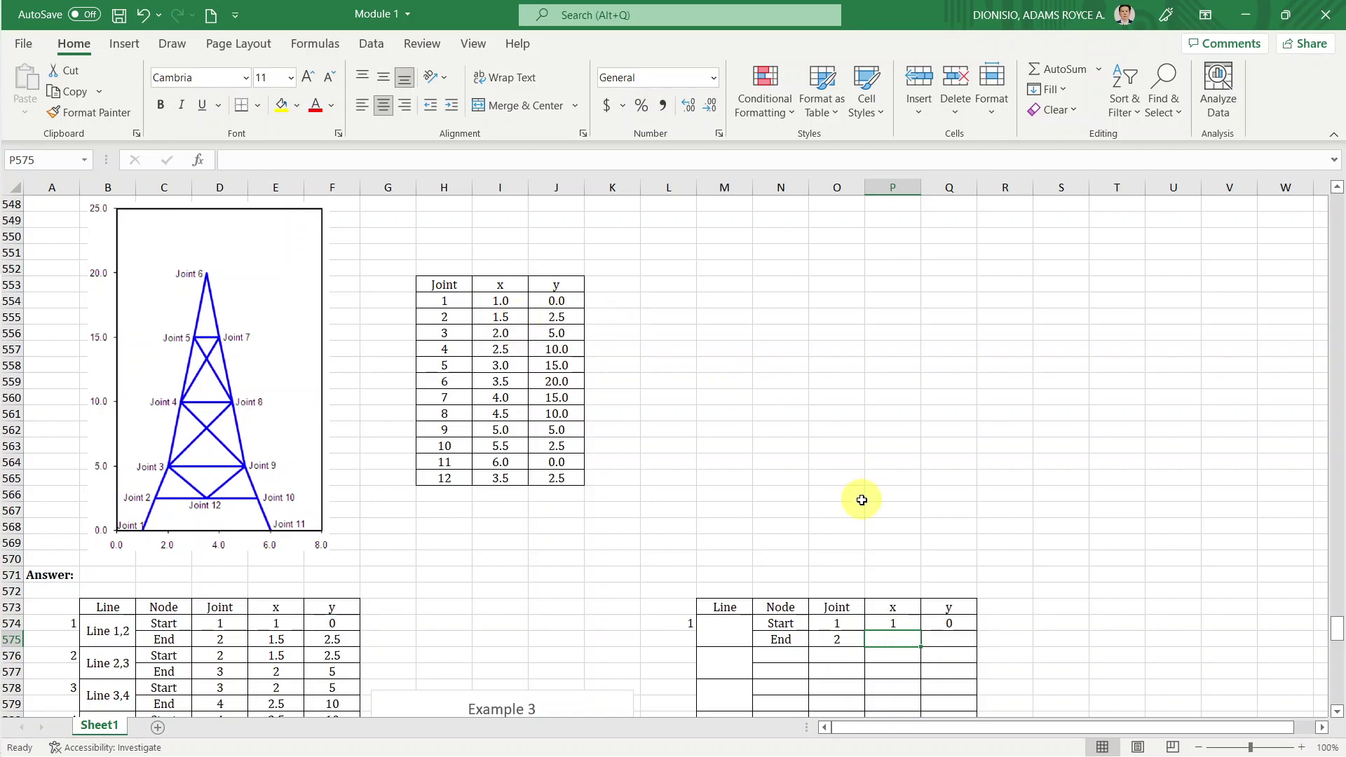
{"action": "type", "text": "1.5"}
{"action": "key", "text": "Tab"}
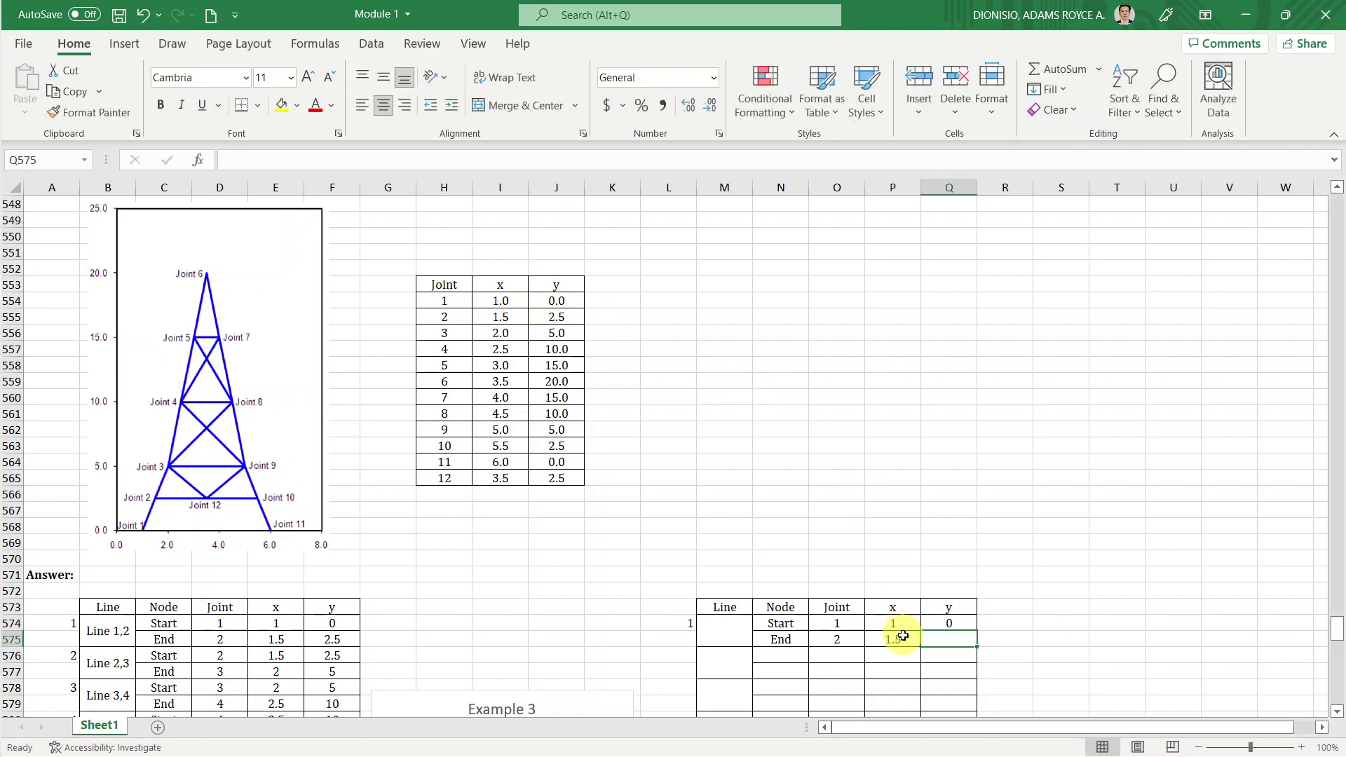
{"action": "type", "text": "2.5"}
{"action": "key", "text": "Return"}
{"action": "key", "text": "Up"}
{"action": "left_click", "coordinate": [878, 626]}
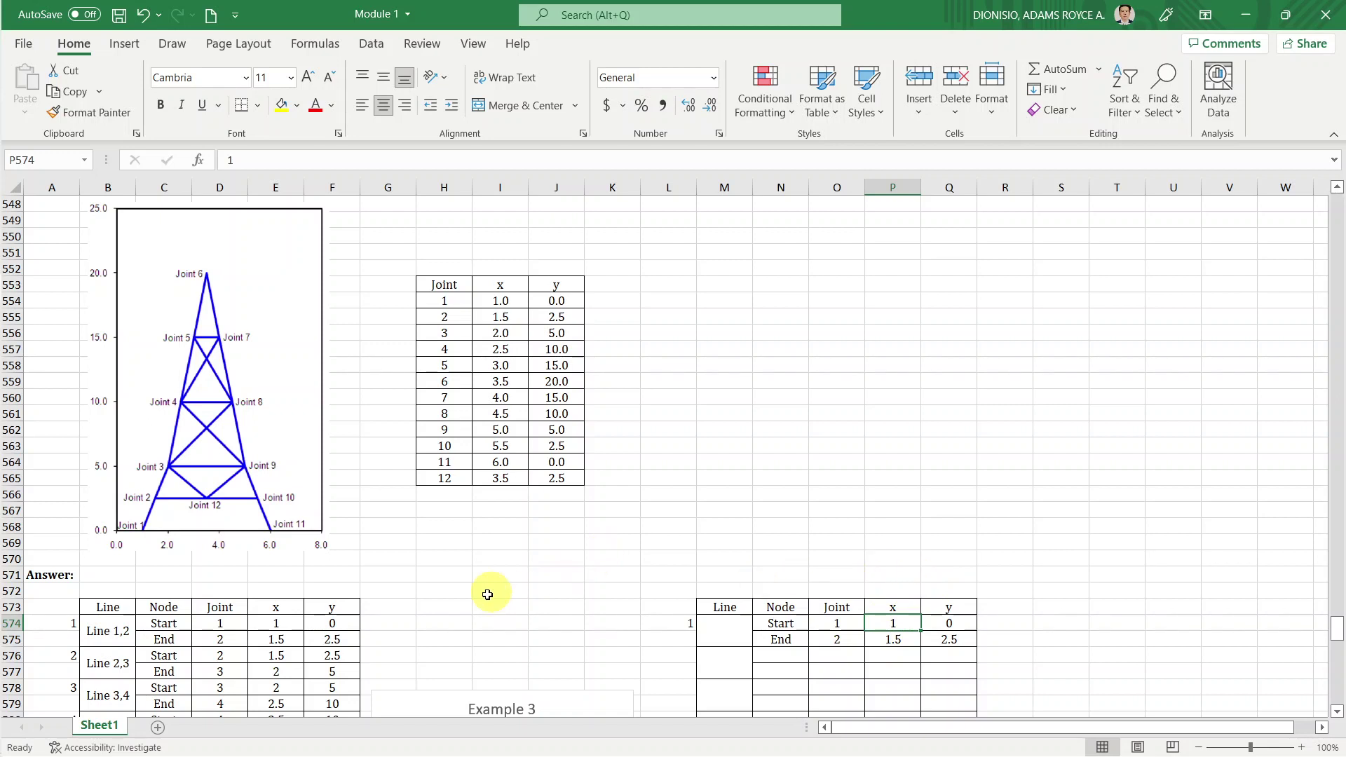
Check the left table's x VLOOKUP formula, then remove the typed coordinates from P574:Q575.
{"action": "left_click", "coordinate": [270, 623]}
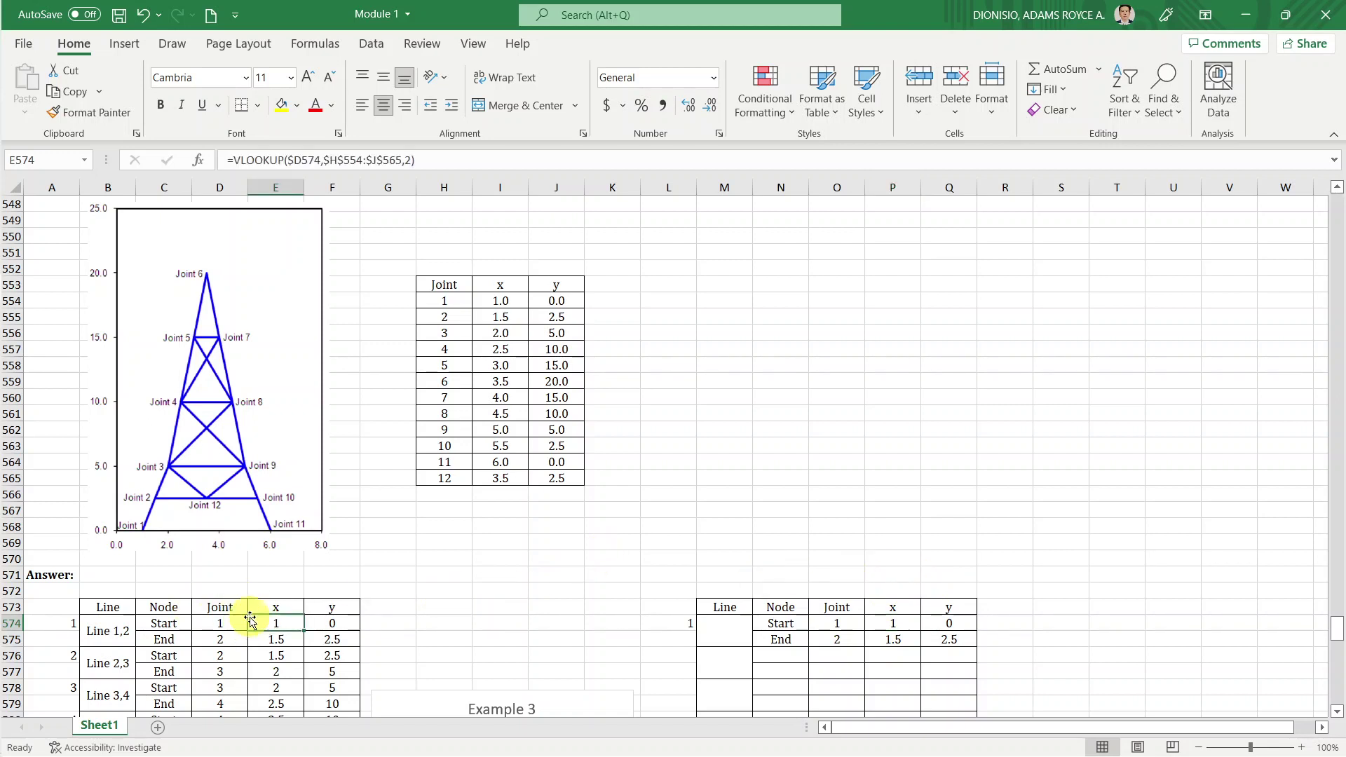
{"action": "left_click", "coordinate": [436, 160]}
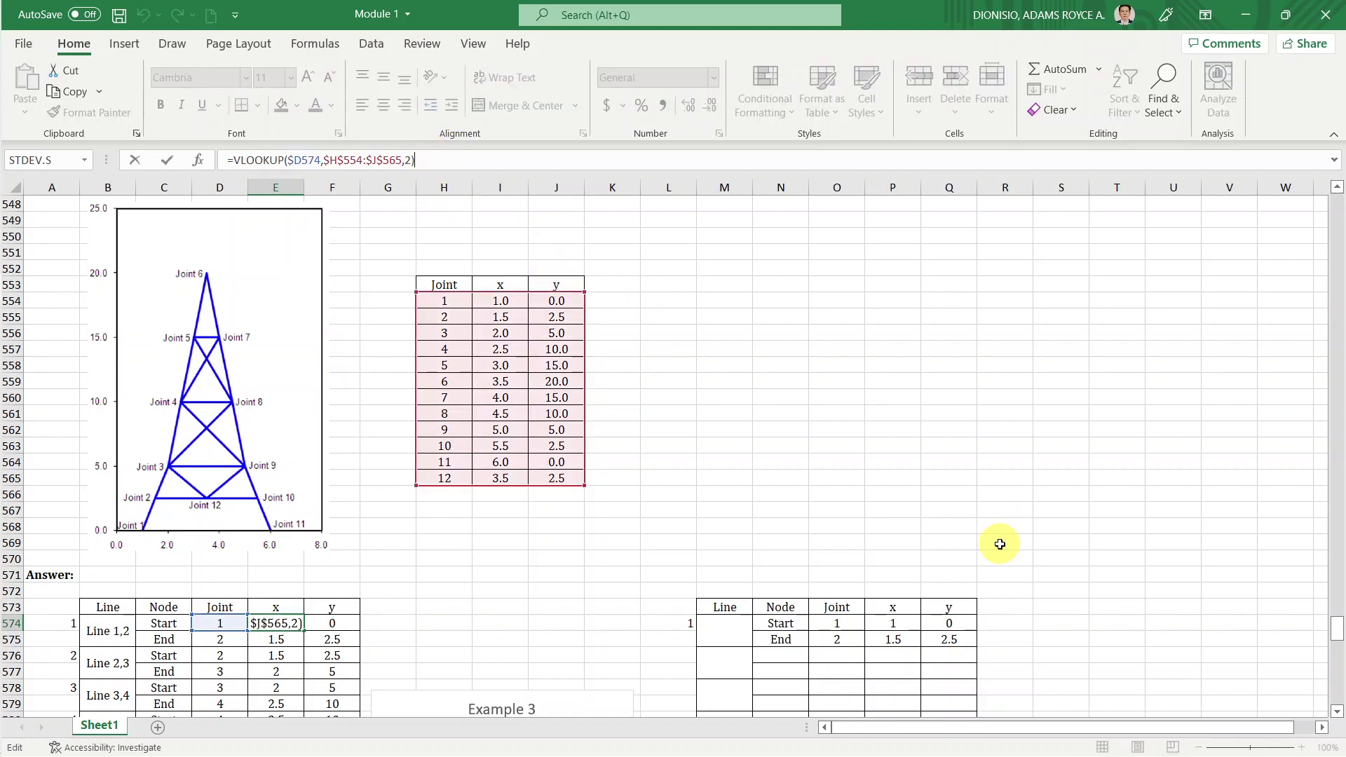
{"action": "key", "text": "Escape"}
{"action": "left_click", "coordinate": [906, 622]}
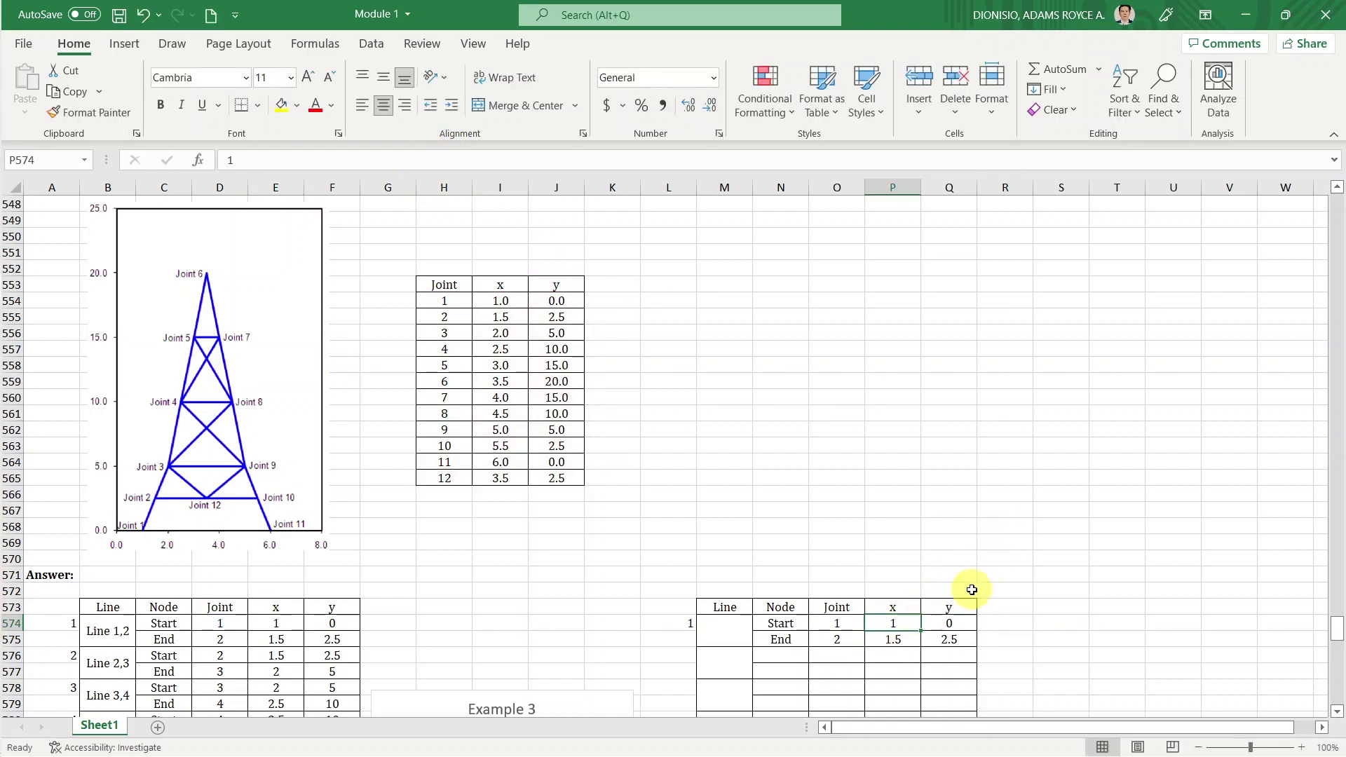
{"action": "key", "text": "shift+Right"}
{"action": "key", "text": "shift+Down"}
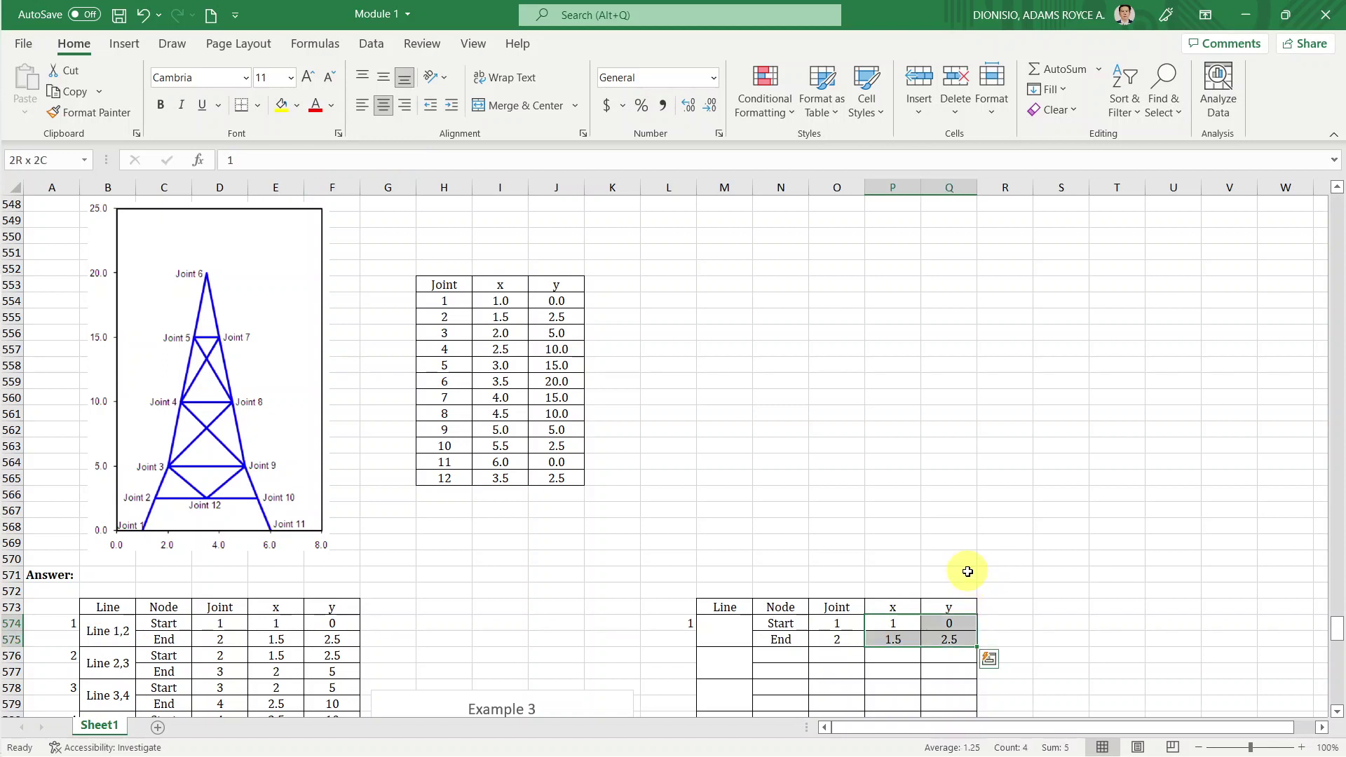
{"action": "key", "text": "ctrl+z"}
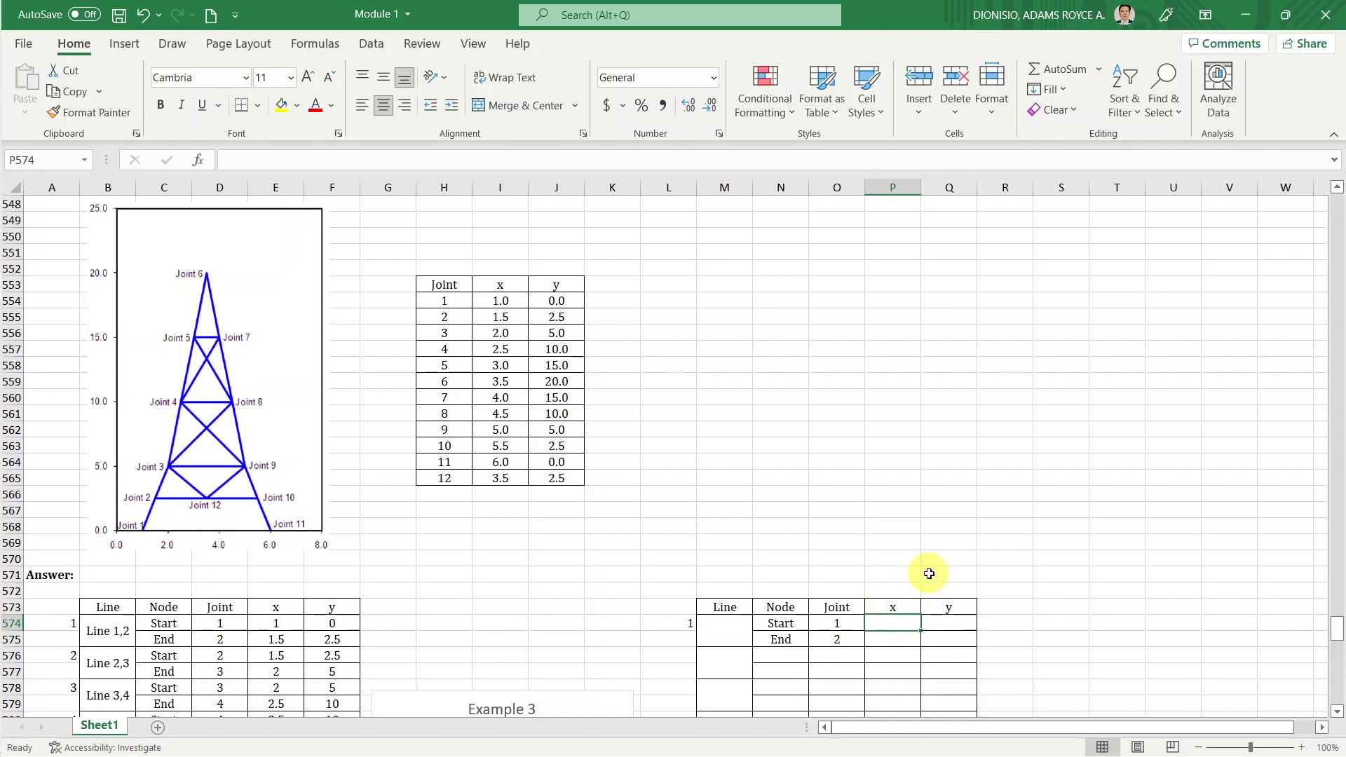
Start =VLOOKUP(O574,H554:J565, in the Start row's x cell P574.
{"action": "type", "text": "=V"}
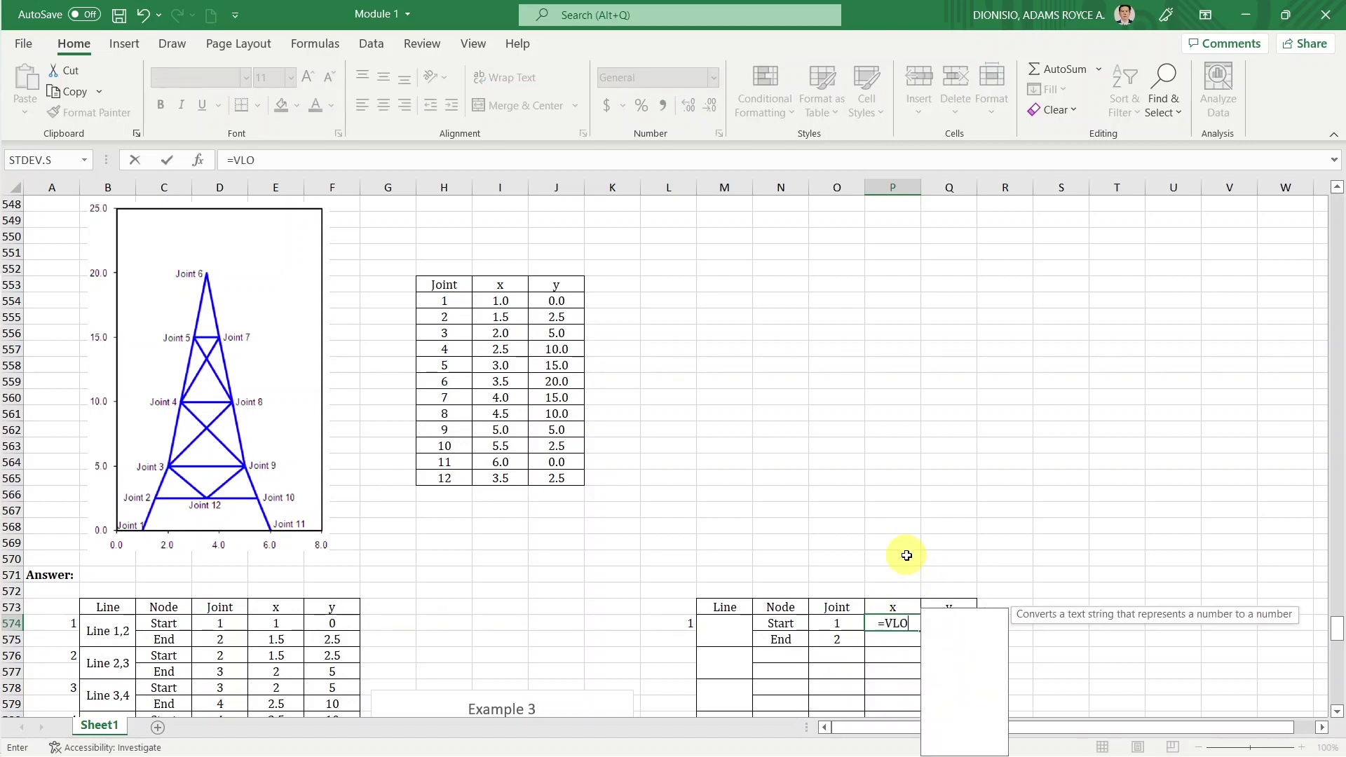
{"action": "type", "text": "LO"}
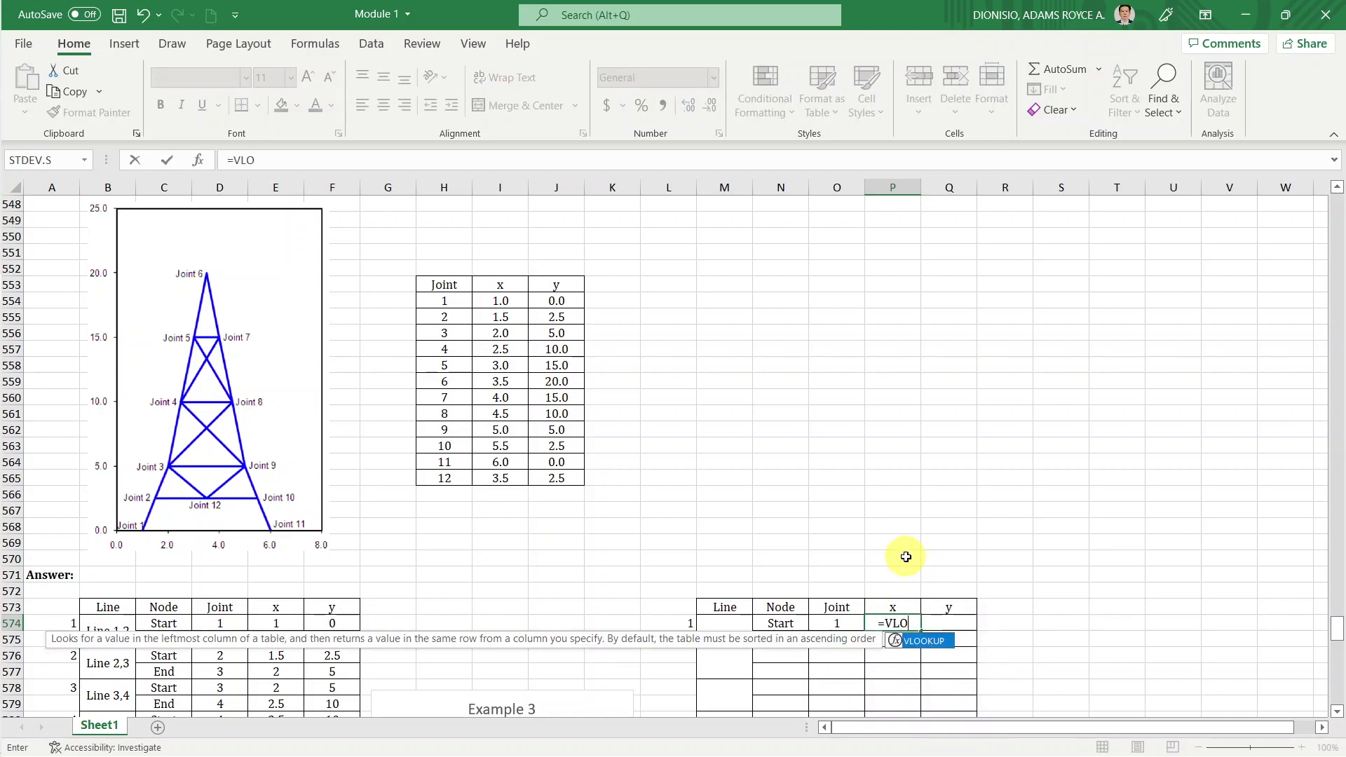
{"action": "left_click", "coordinate": [920, 643]}
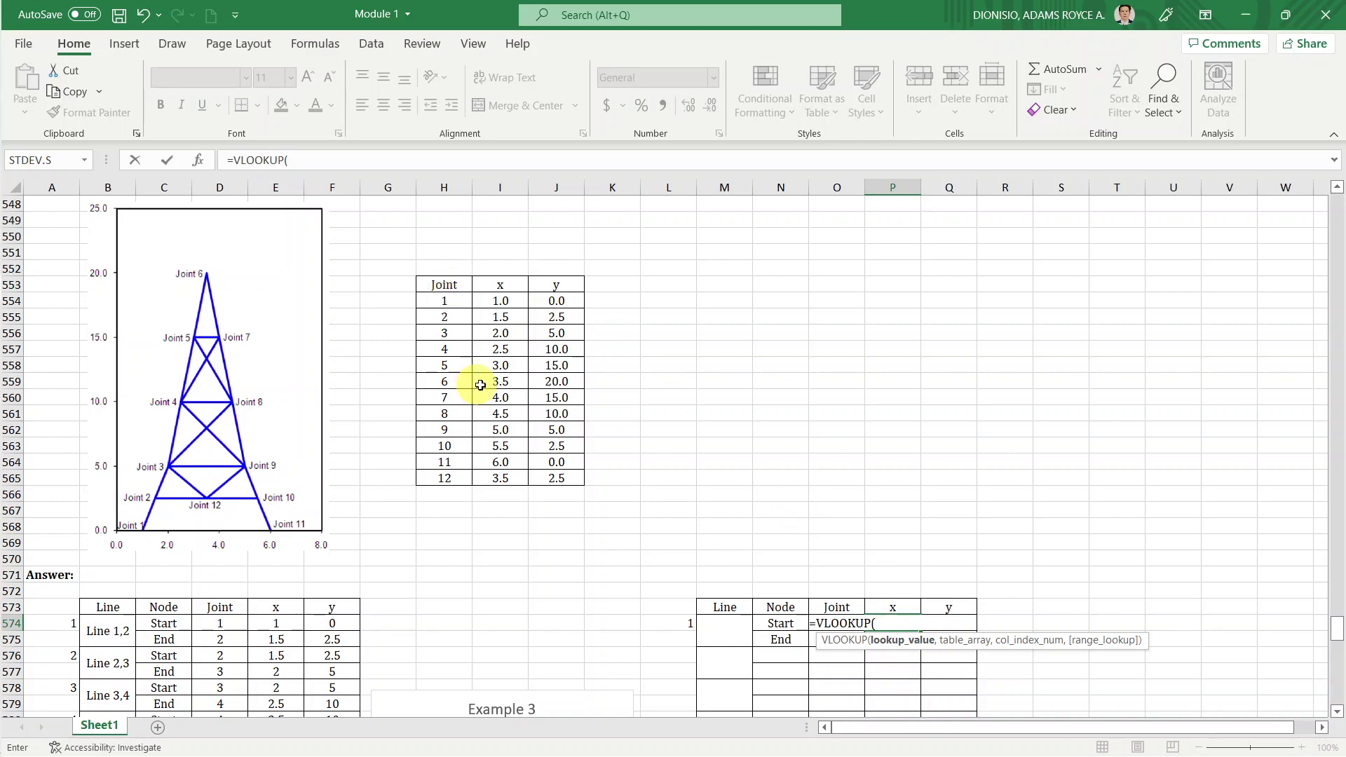
{"action": "left_click", "coordinate": [889, 591]}
{"action": "key", "text": "Left"}
{"action": "key", "text": "Down"}
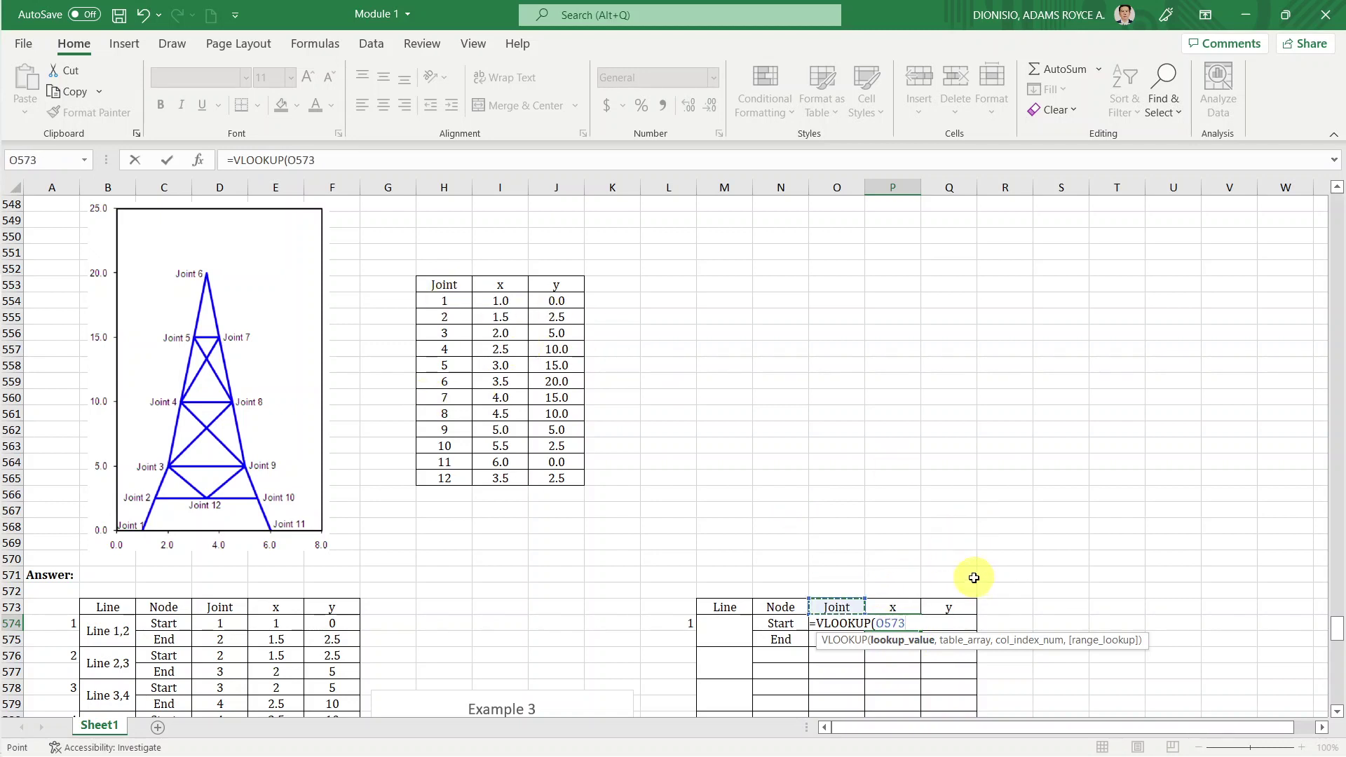
{"action": "key", "text": "Down"}
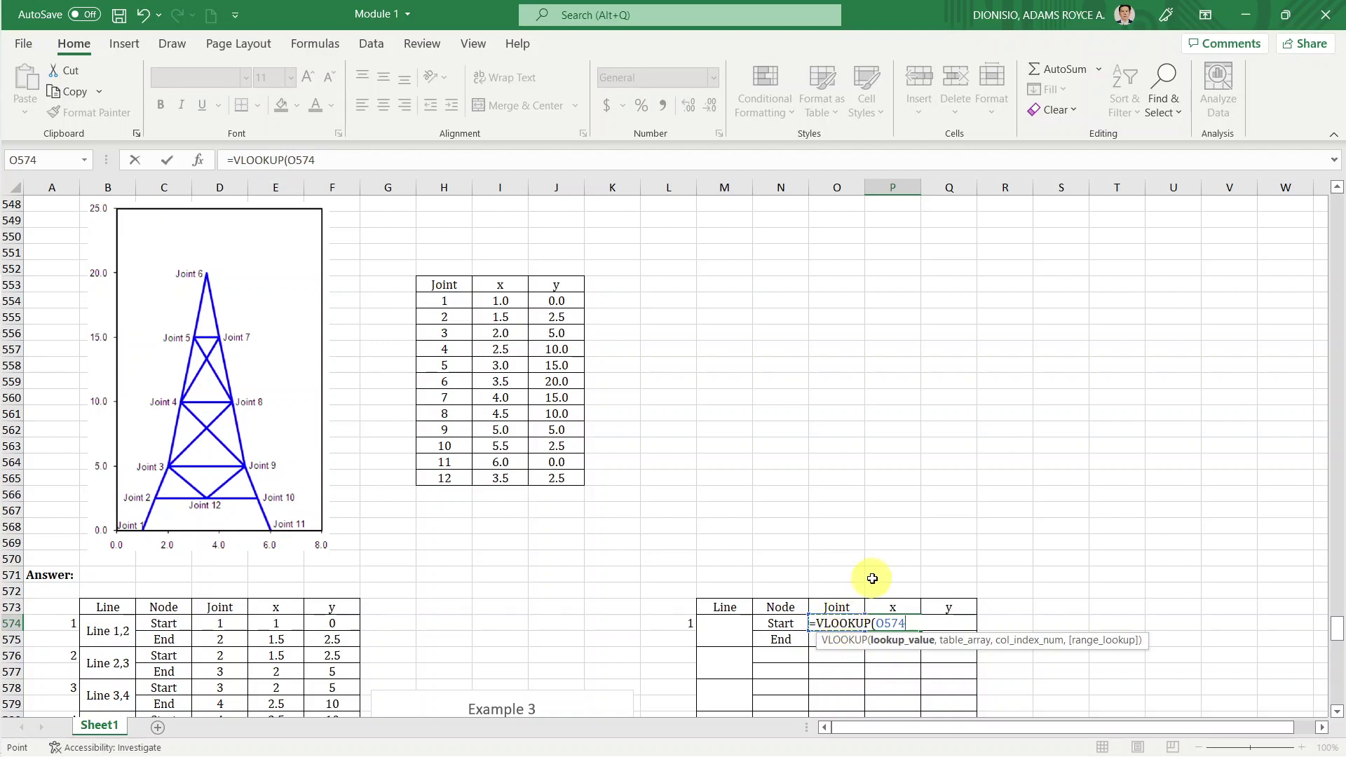
{"action": "type", "text": ","}
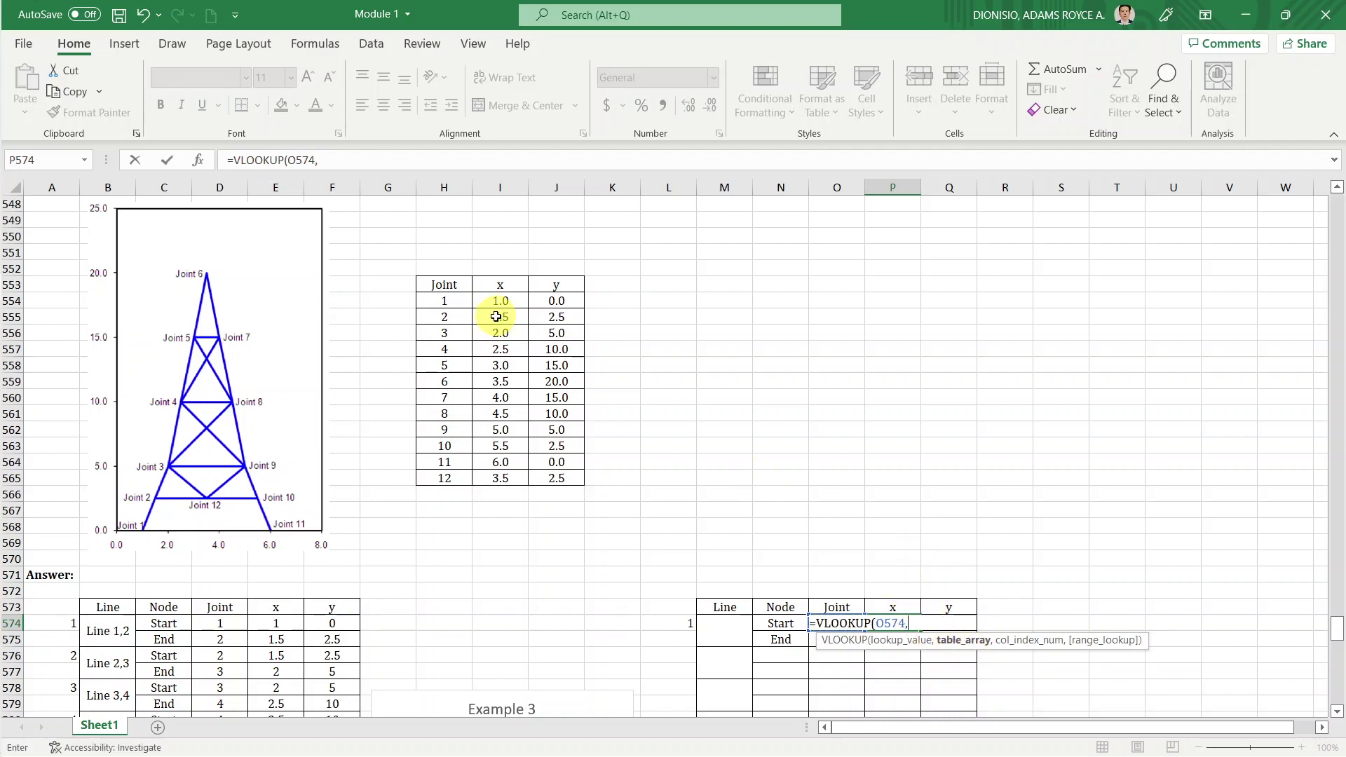
{"action": "left_click_drag", "start_coordinate": [443, 300], "coordinate": [551, 474]}
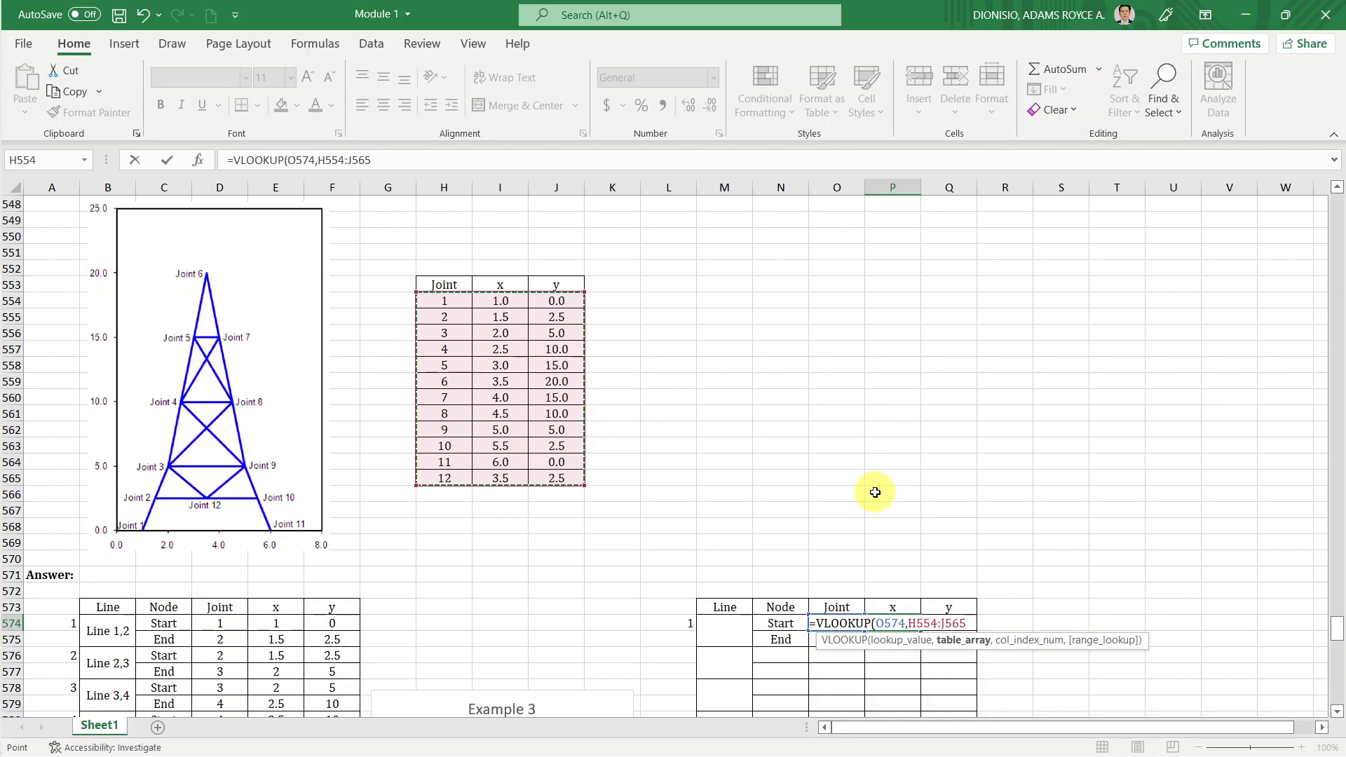
{"action": "type", "text": ","}
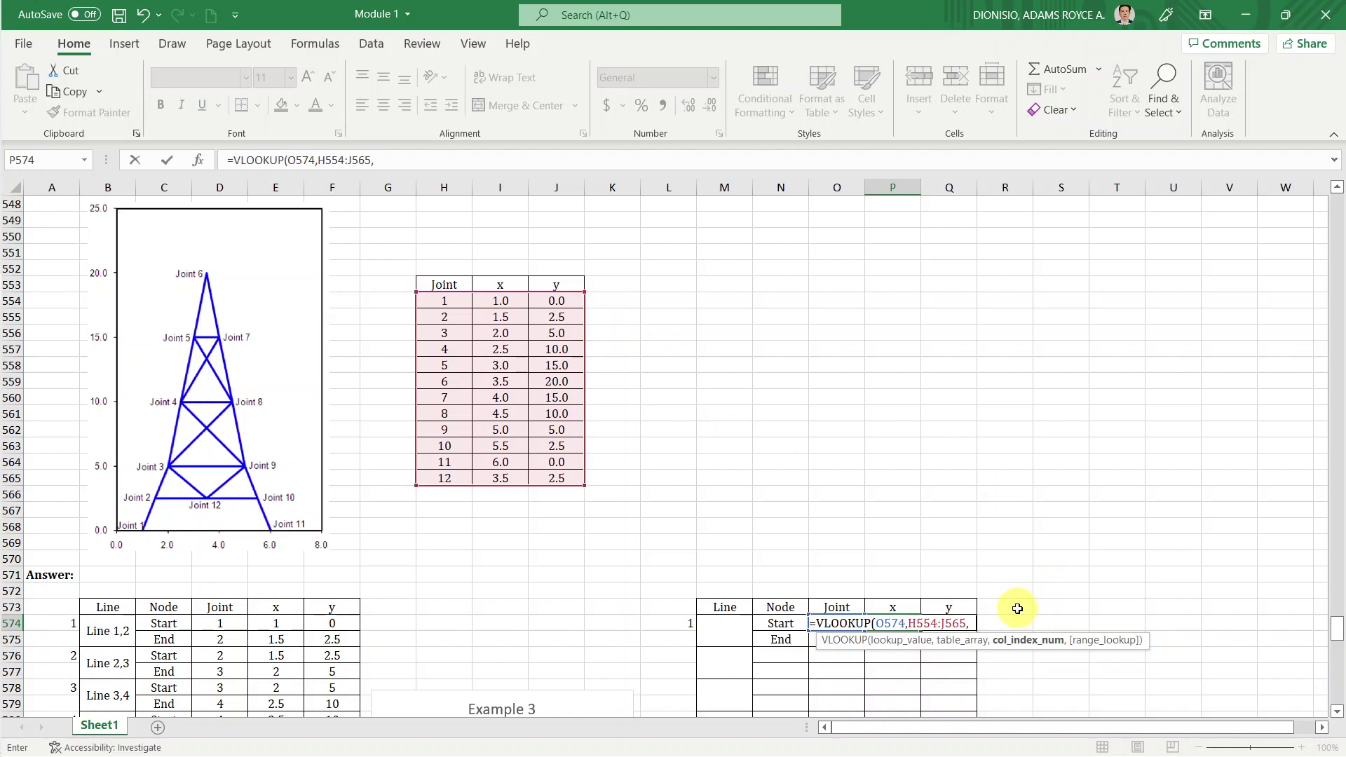
Complete P574 as =VLOOKUP(O574,H554:J565,2), dropping the extra comma, so it returns 1.
{"action": "type", "text": "2,"}
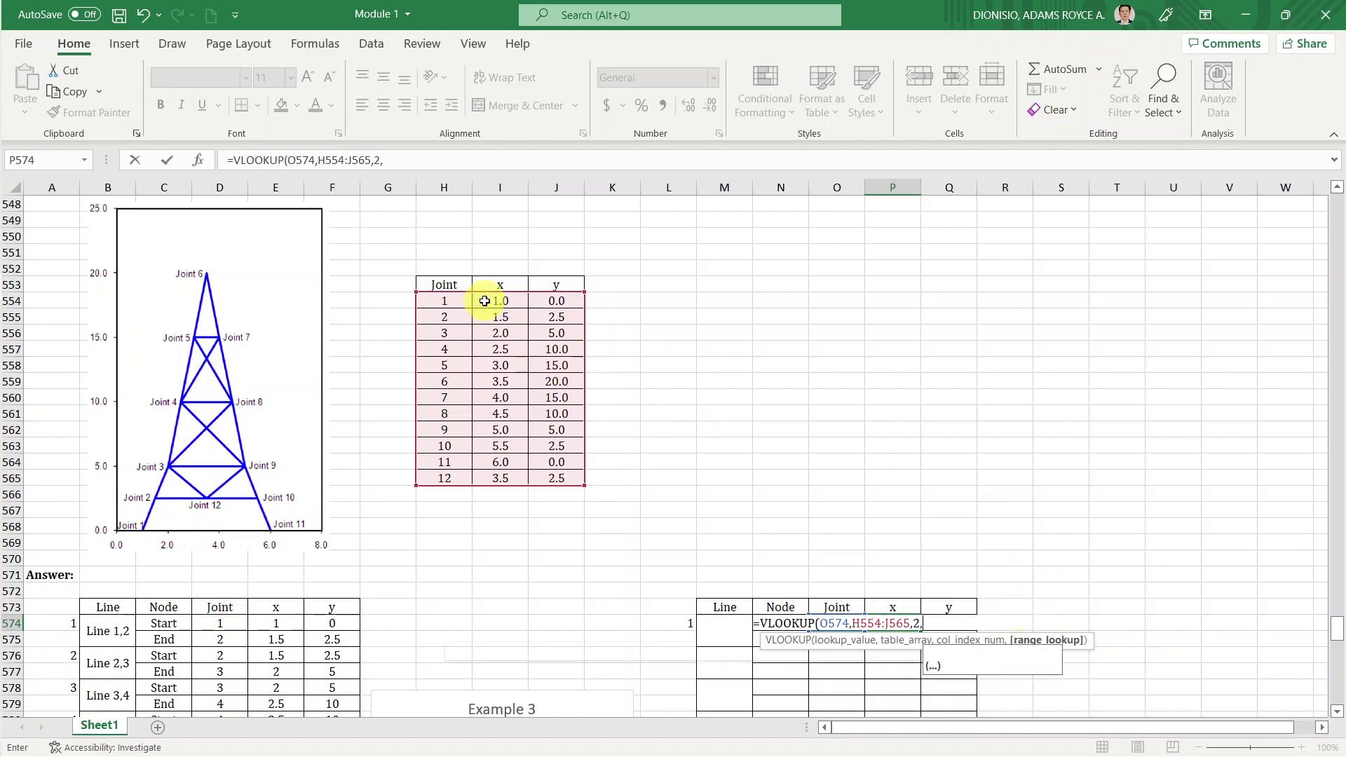
{"action": "key", "text": "BackSpace"}
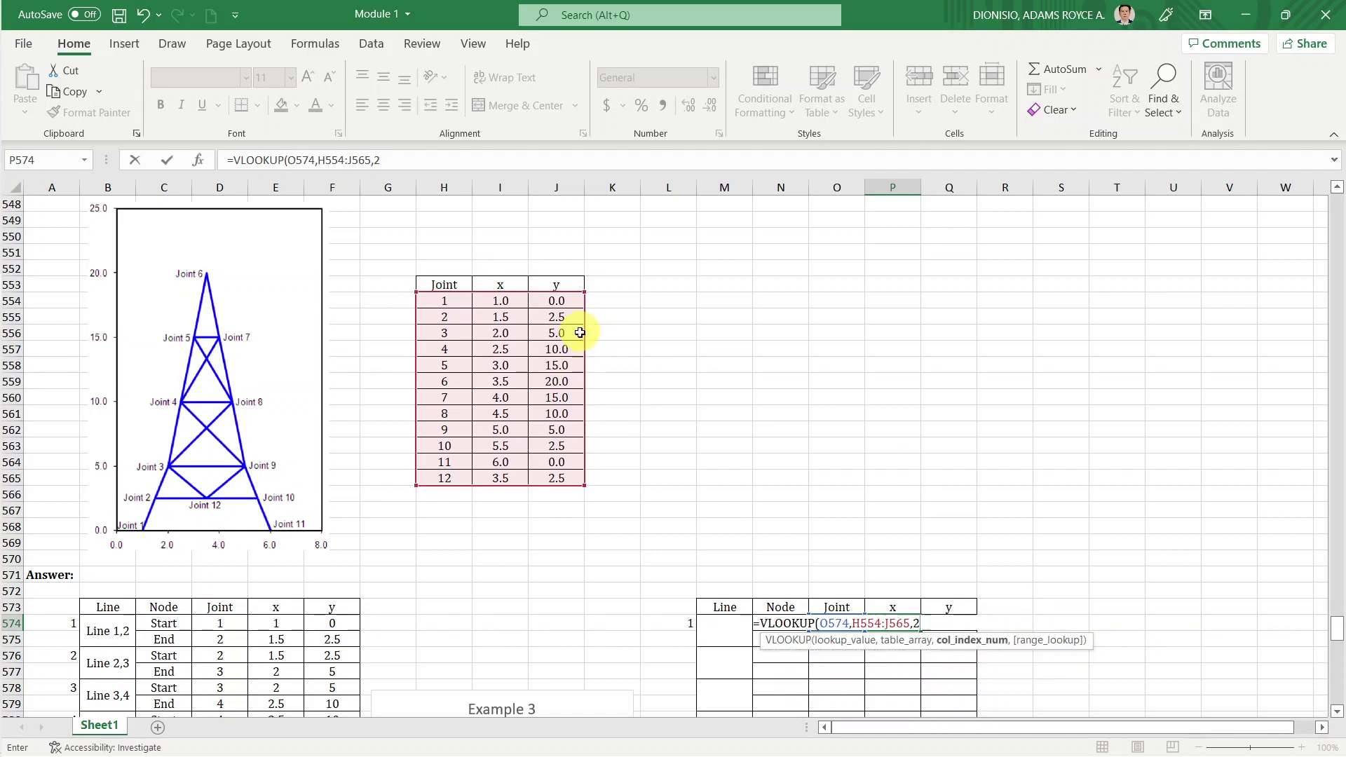
{"action": "type", "text": ","}
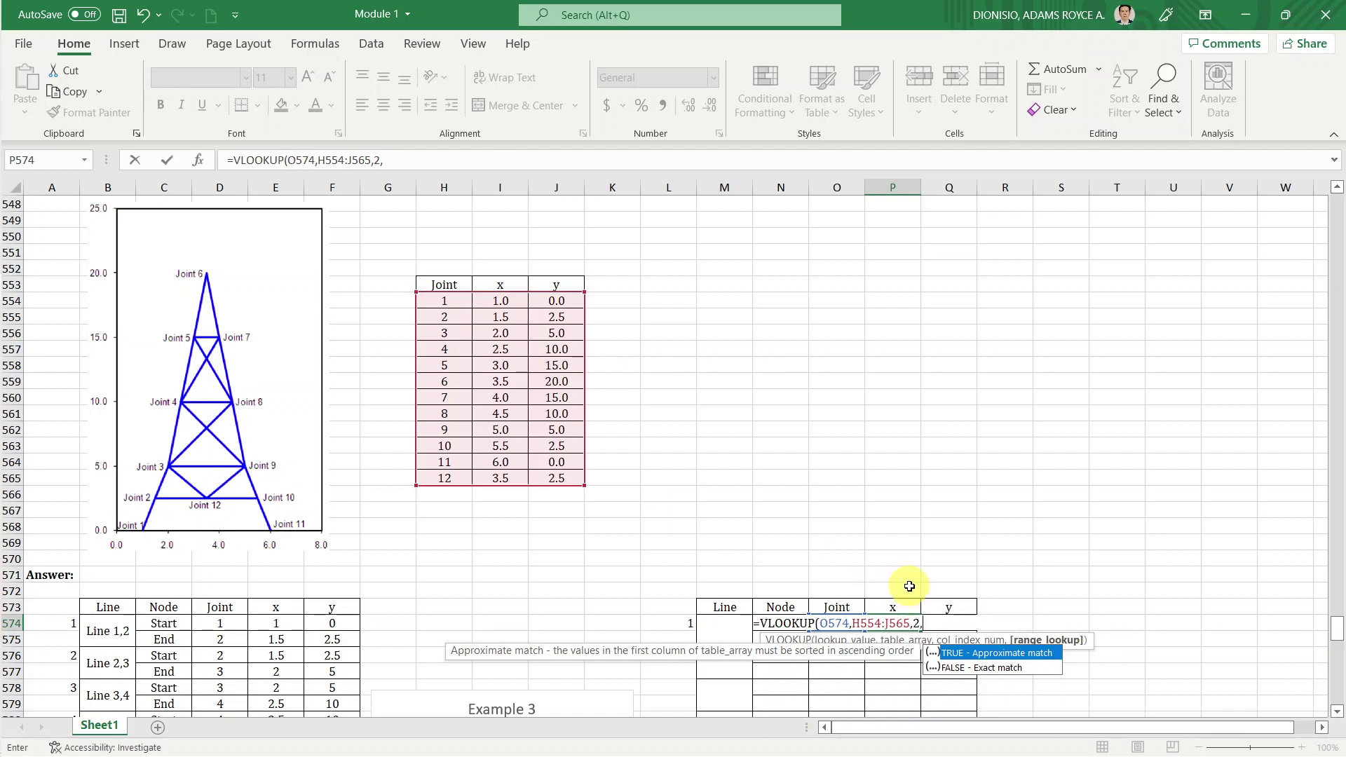
{"action": "key", "text": "BackSpace"}
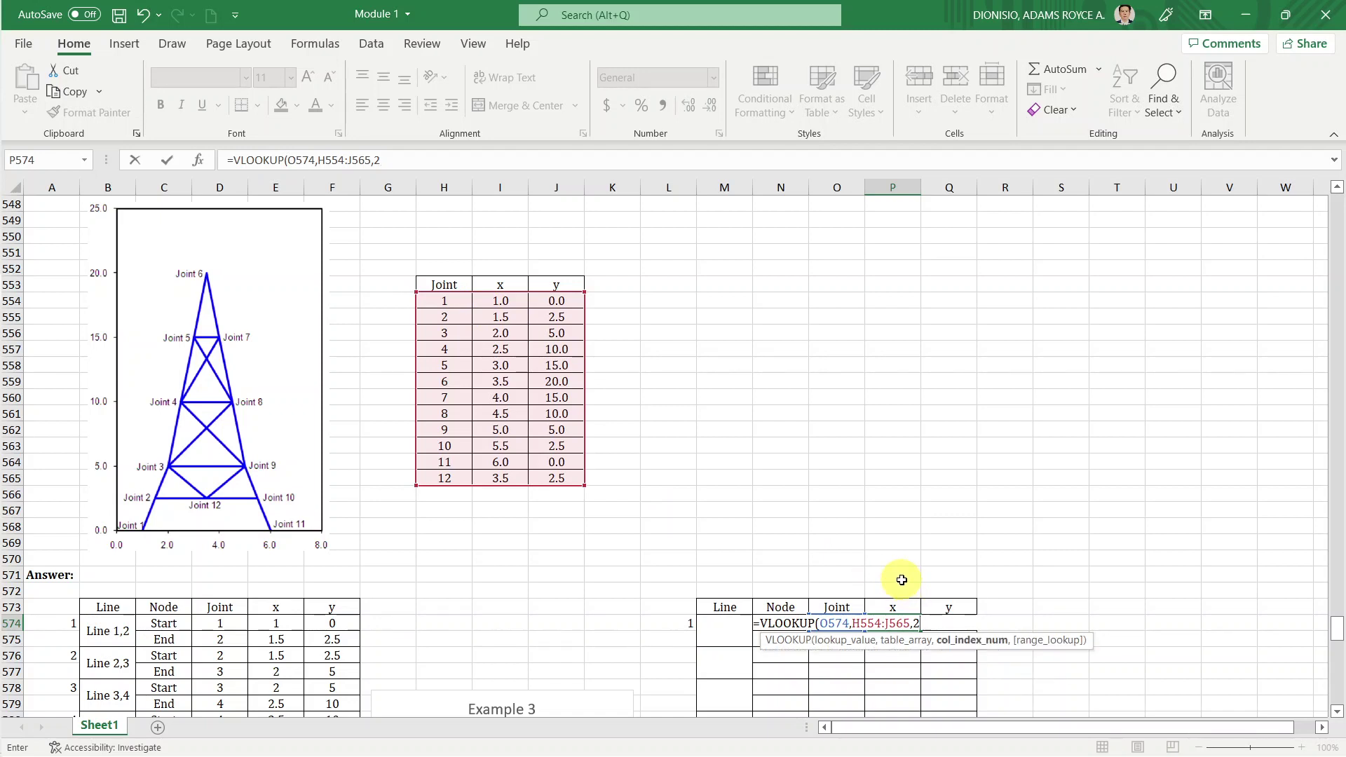
{"action": "key", "text": "Return"}
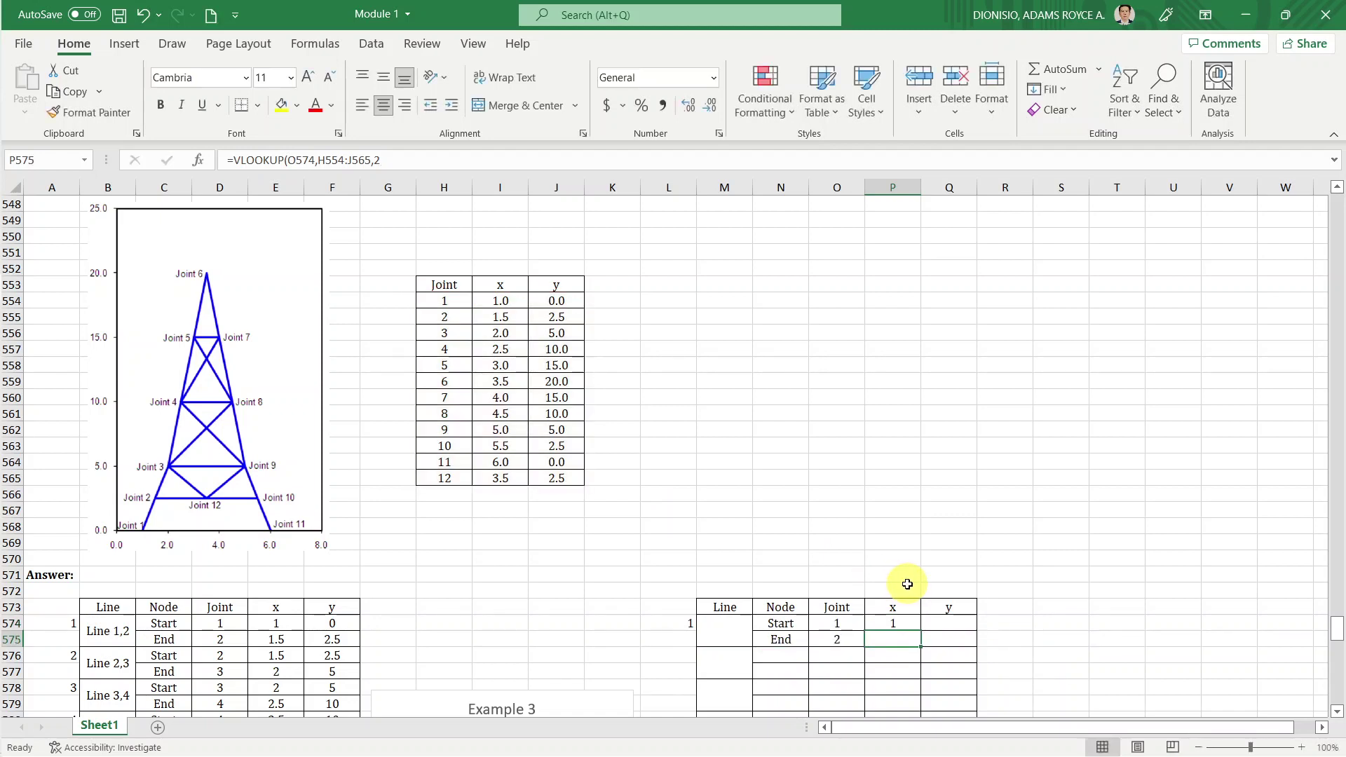
{"action": "key", "text": "Up"}
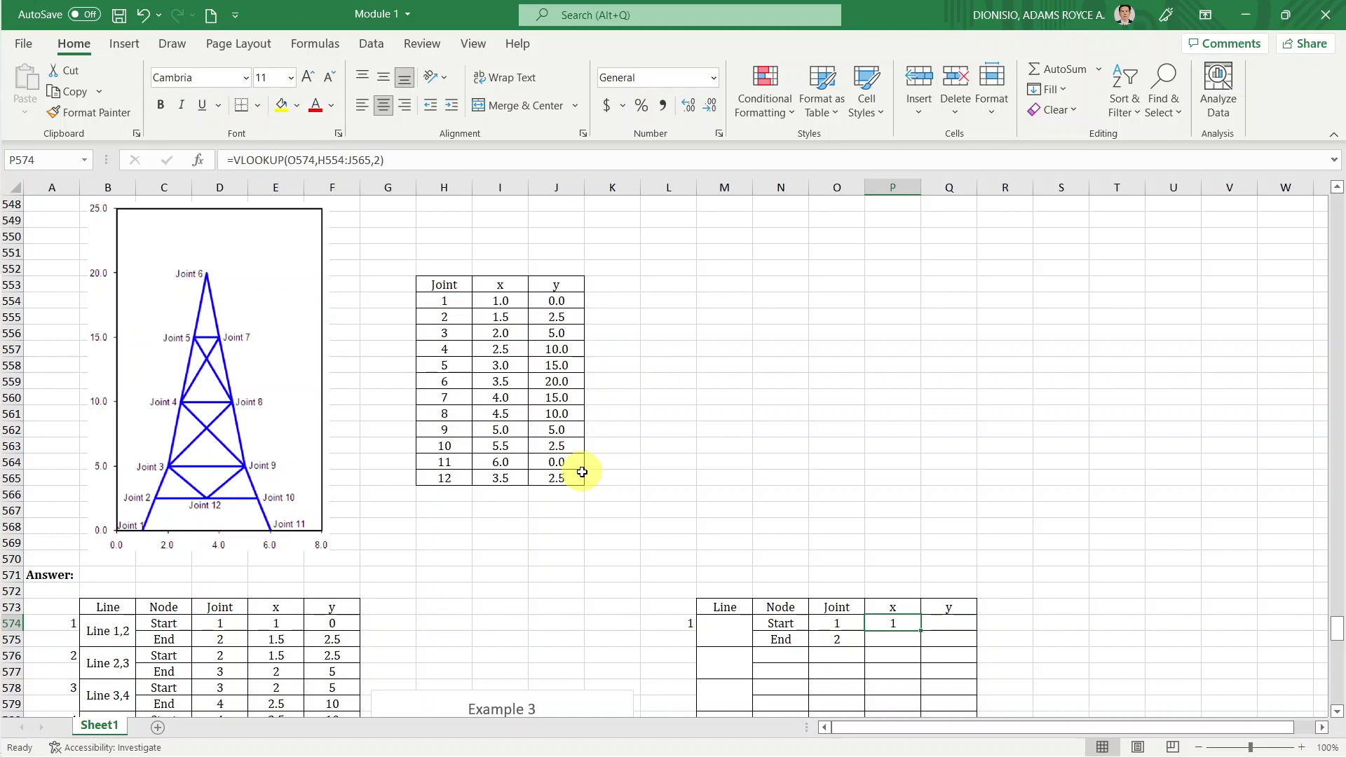
{"action": "left_click", "coordinate": [445, 301]}
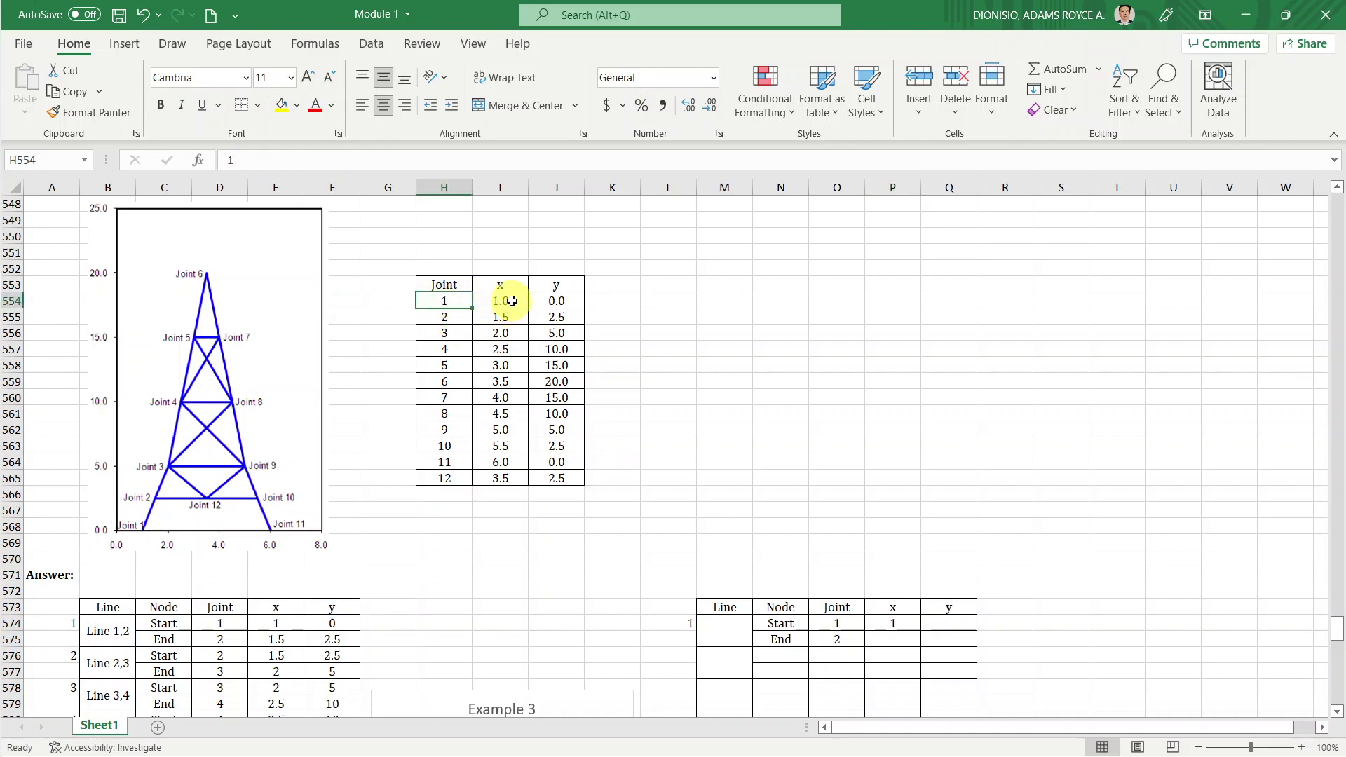
{"action": "left_click", "coordinate": [899, 623]}
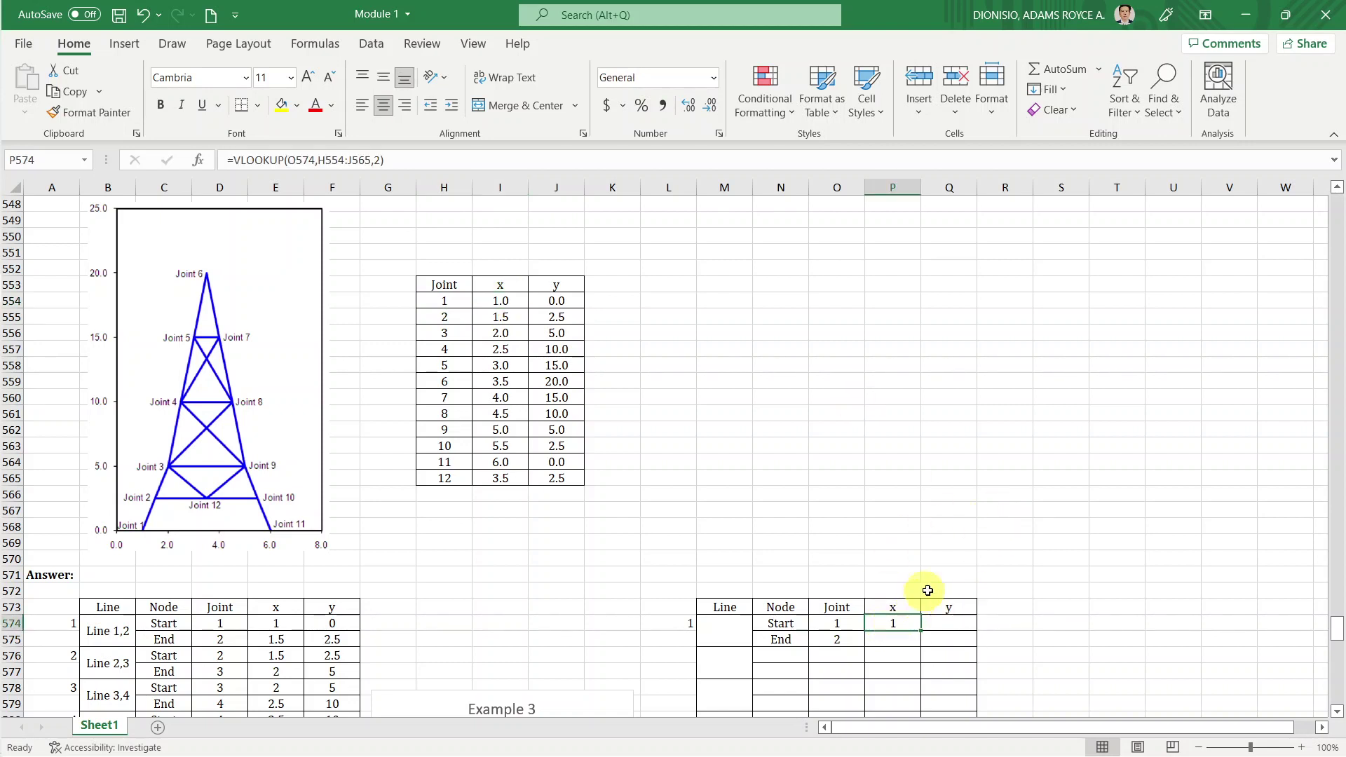
{"action": "key", "text": "ctrl+c"}
{"action": "key", "text": "Right"}
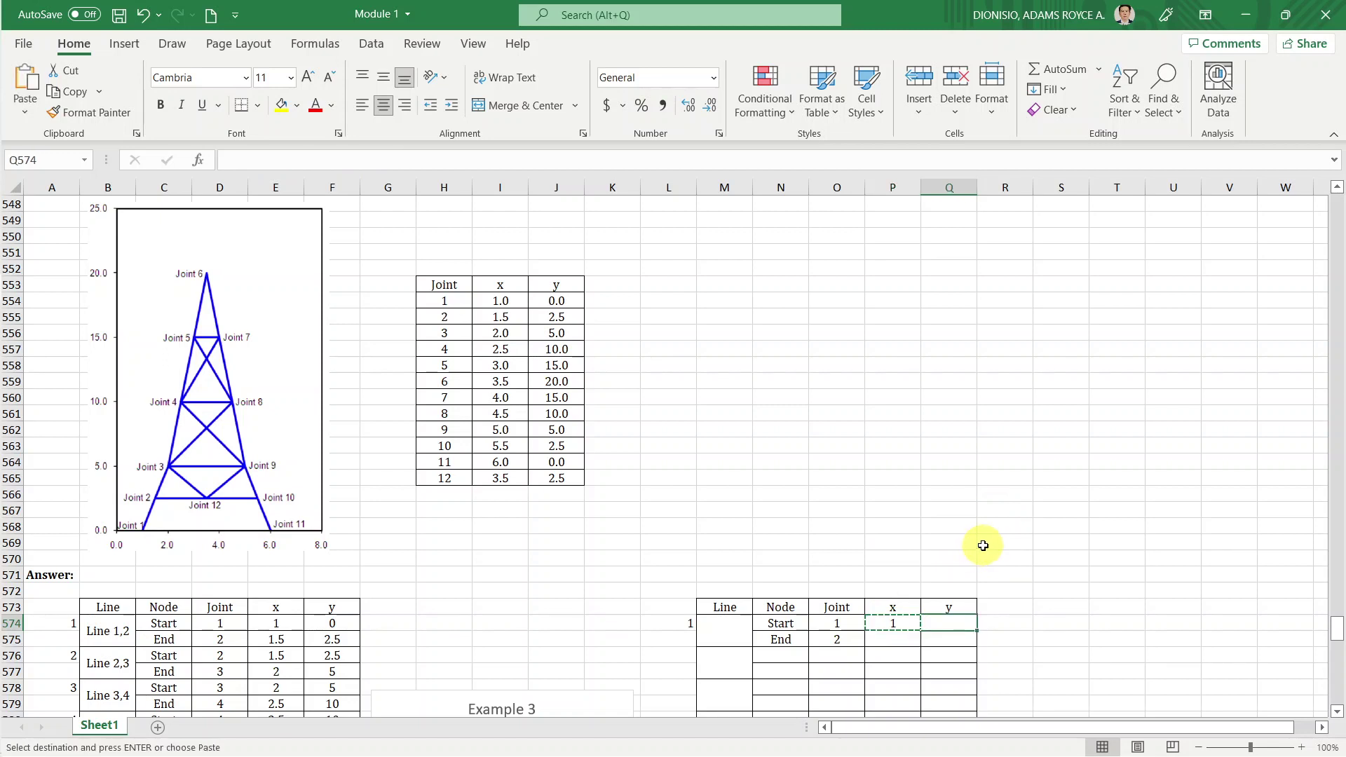
{"action": "key", "text": "ctrl+v"}
{"action": "key", "text": "Escape"}
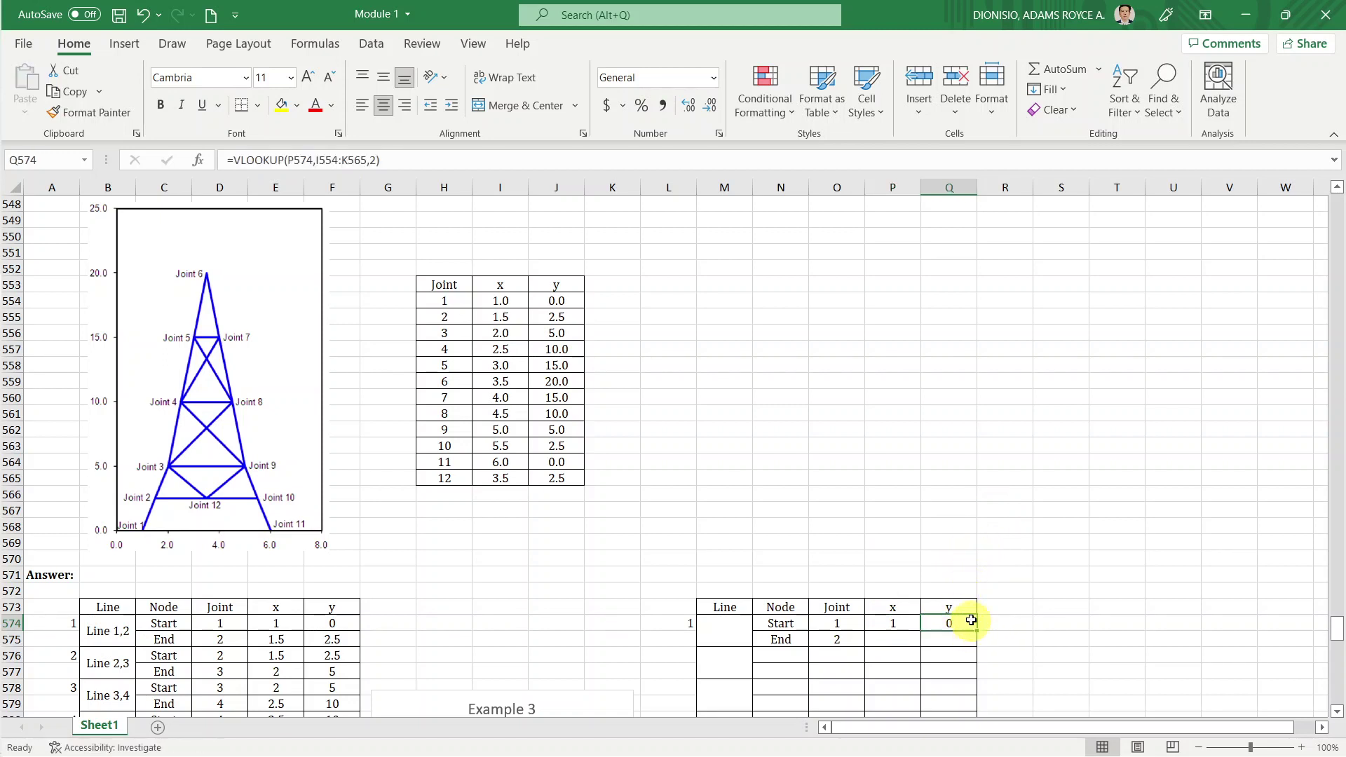
{"action": "left_click", "coordinate": [728, 162]}
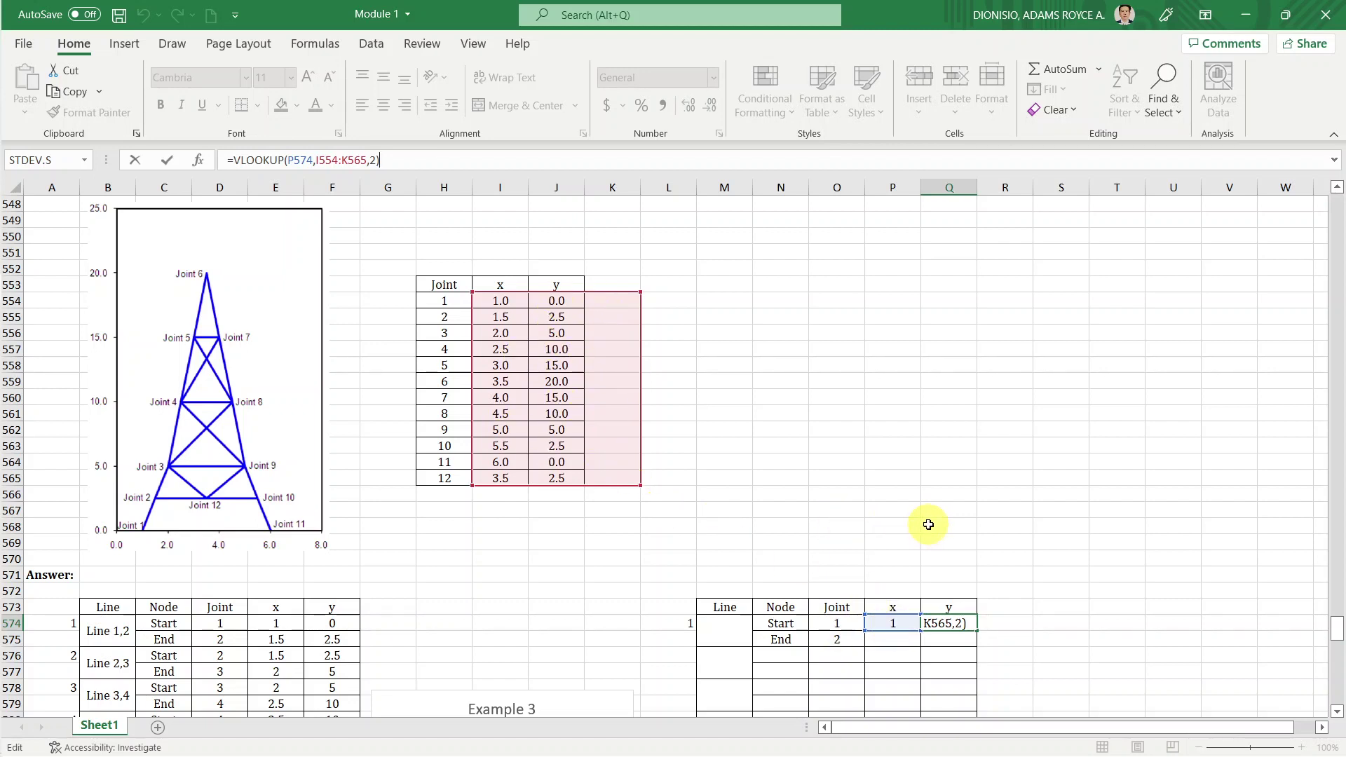
{"action": "key", "text": "ctrl+Return"}
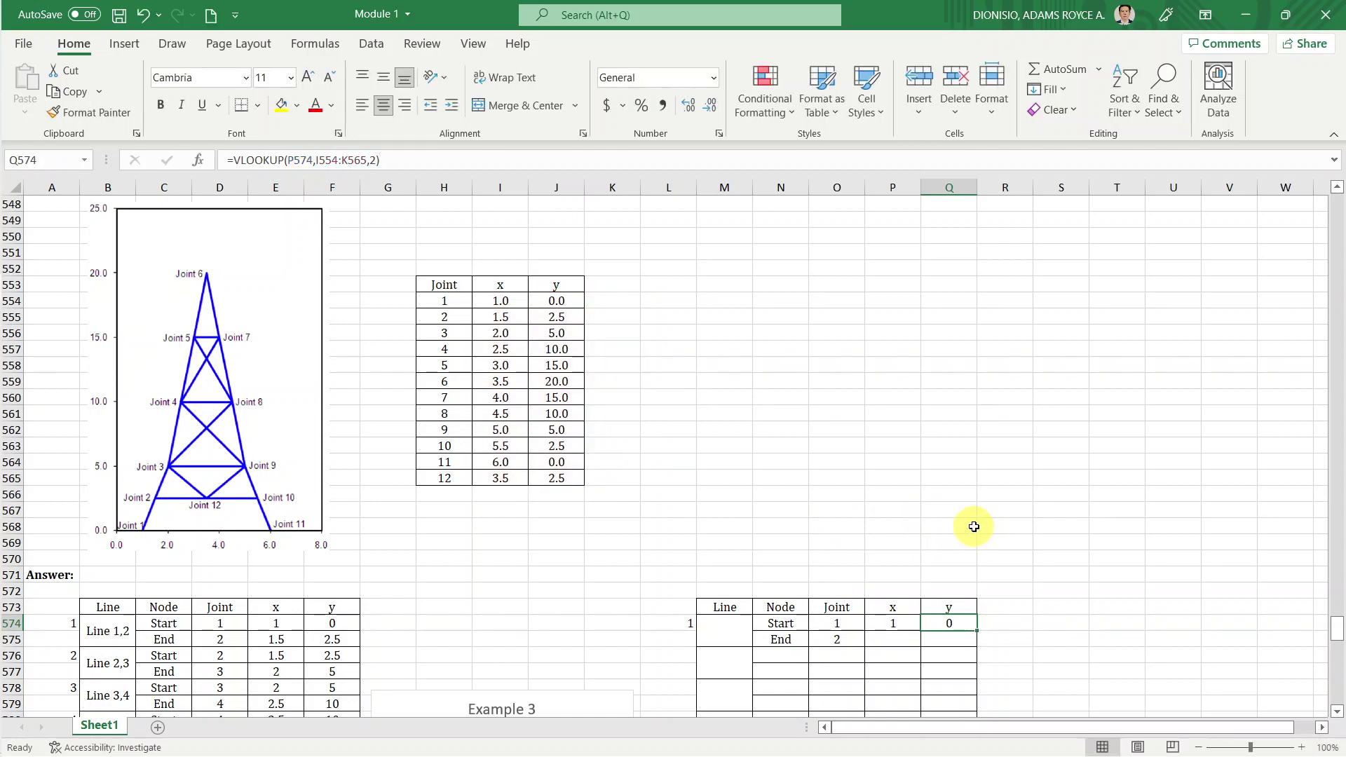
{"action": "key", "text": "Delete"}
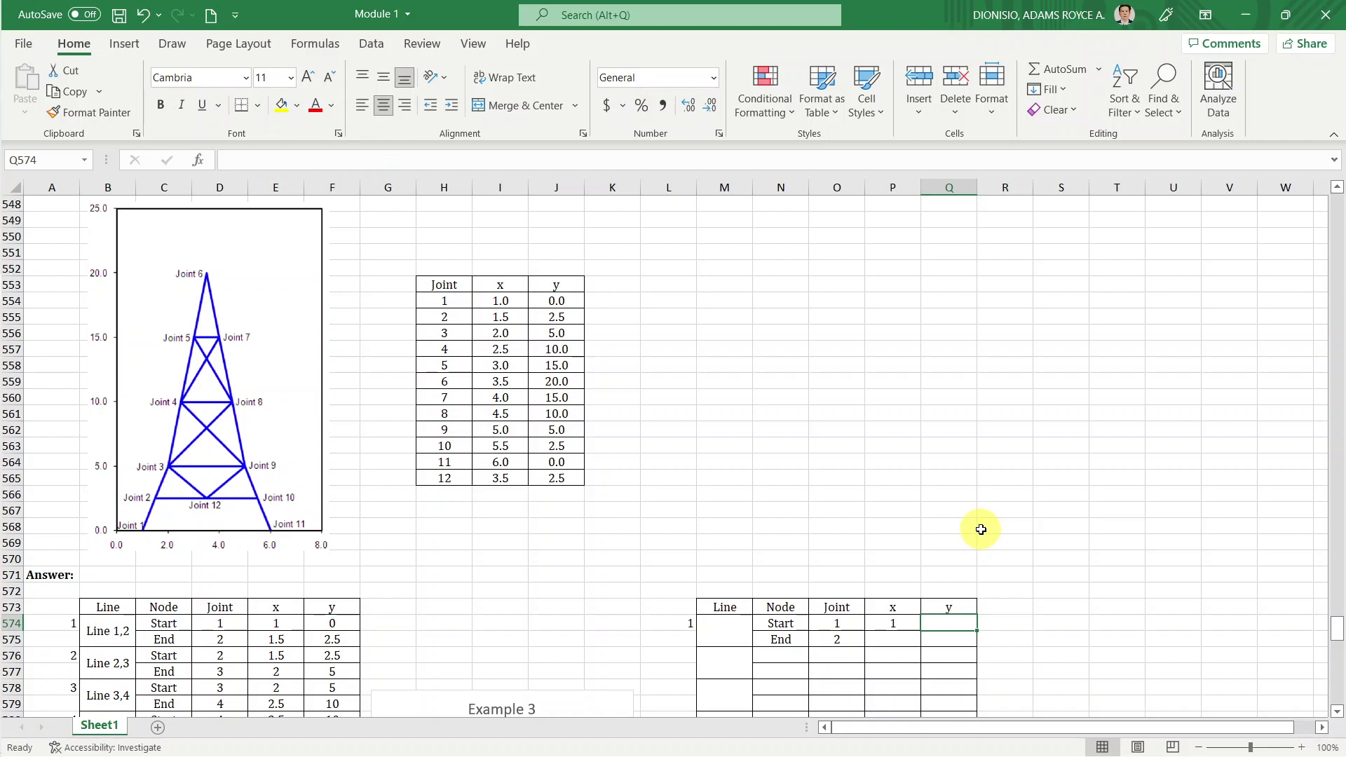
{"action": "key", "text": "Left"}
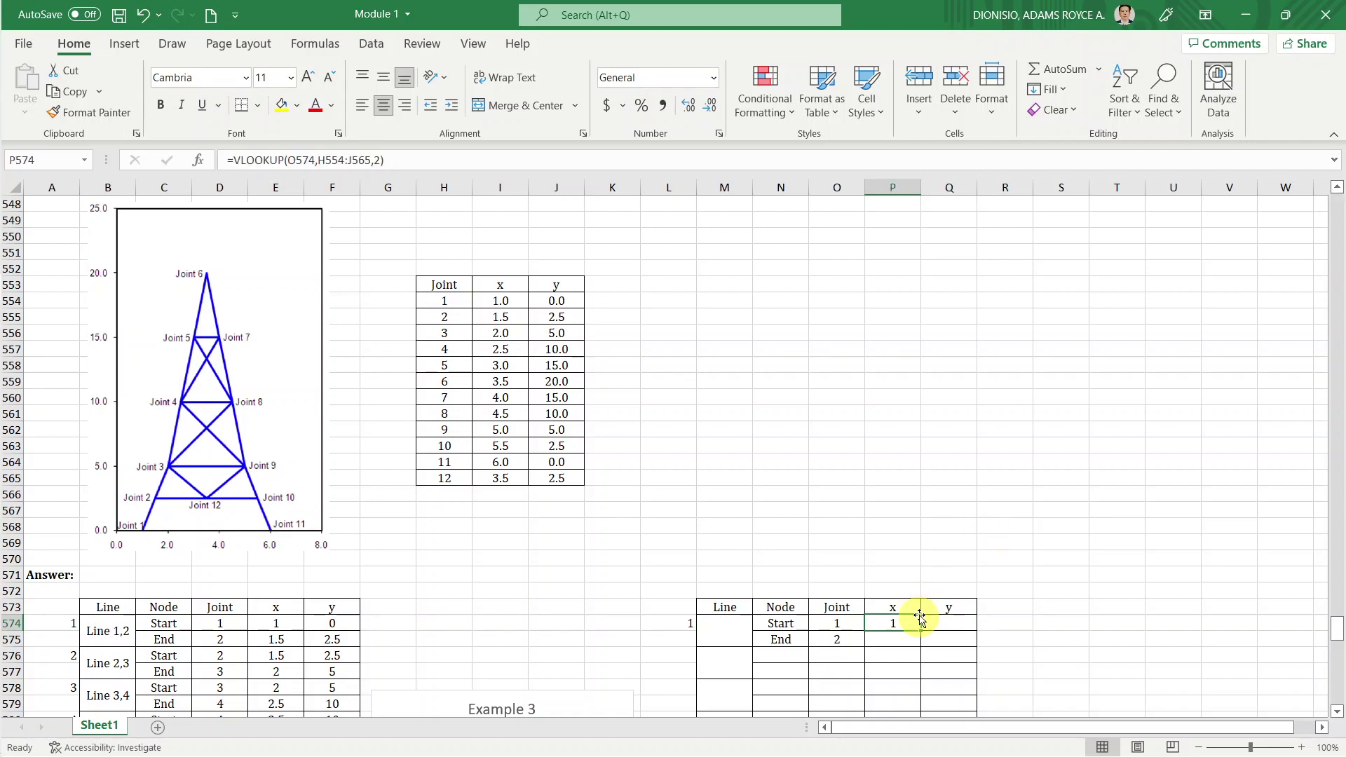
Lock the lookup value's column so it reads $O574.
{"action": "left_click", "coordinate": [312, 159]}
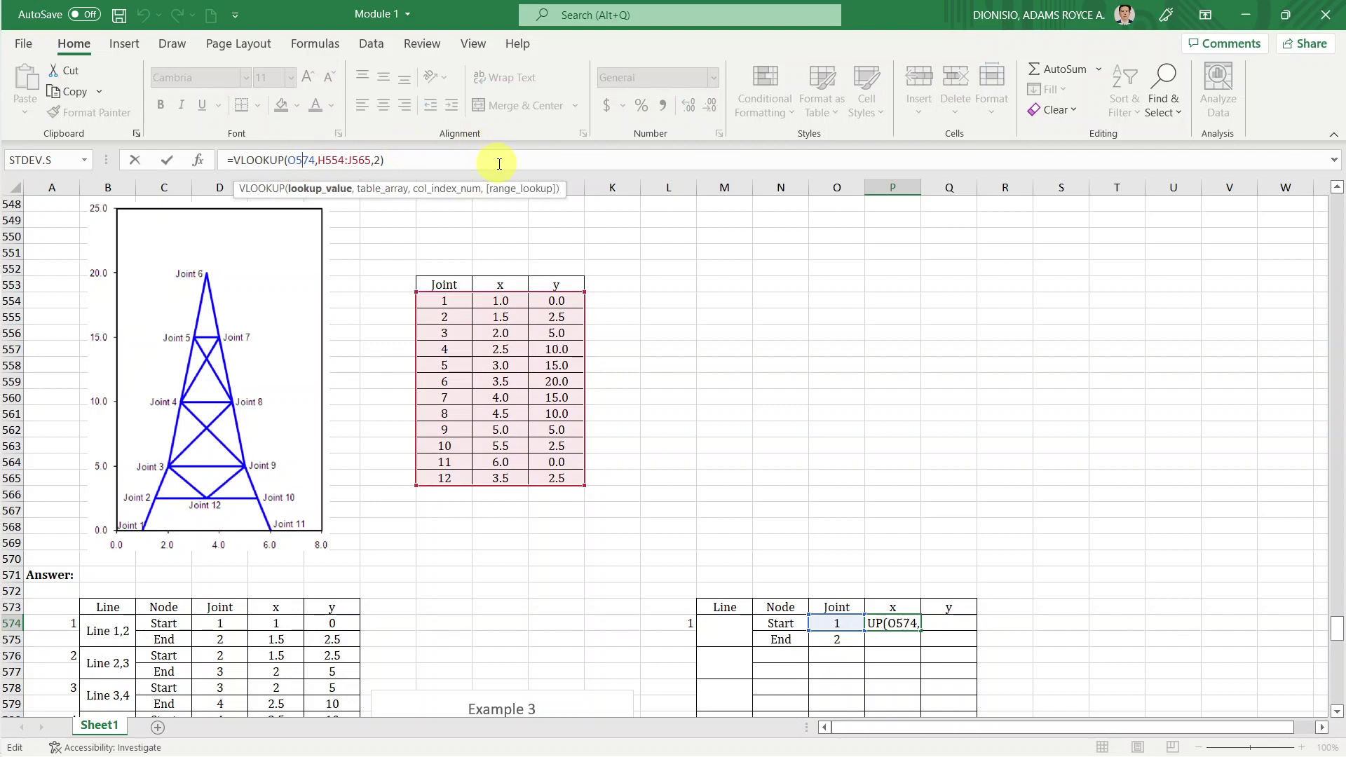
{"action": "key", "text": "Left"}
{"action": "left_click", "coordinate": [491, 153]}
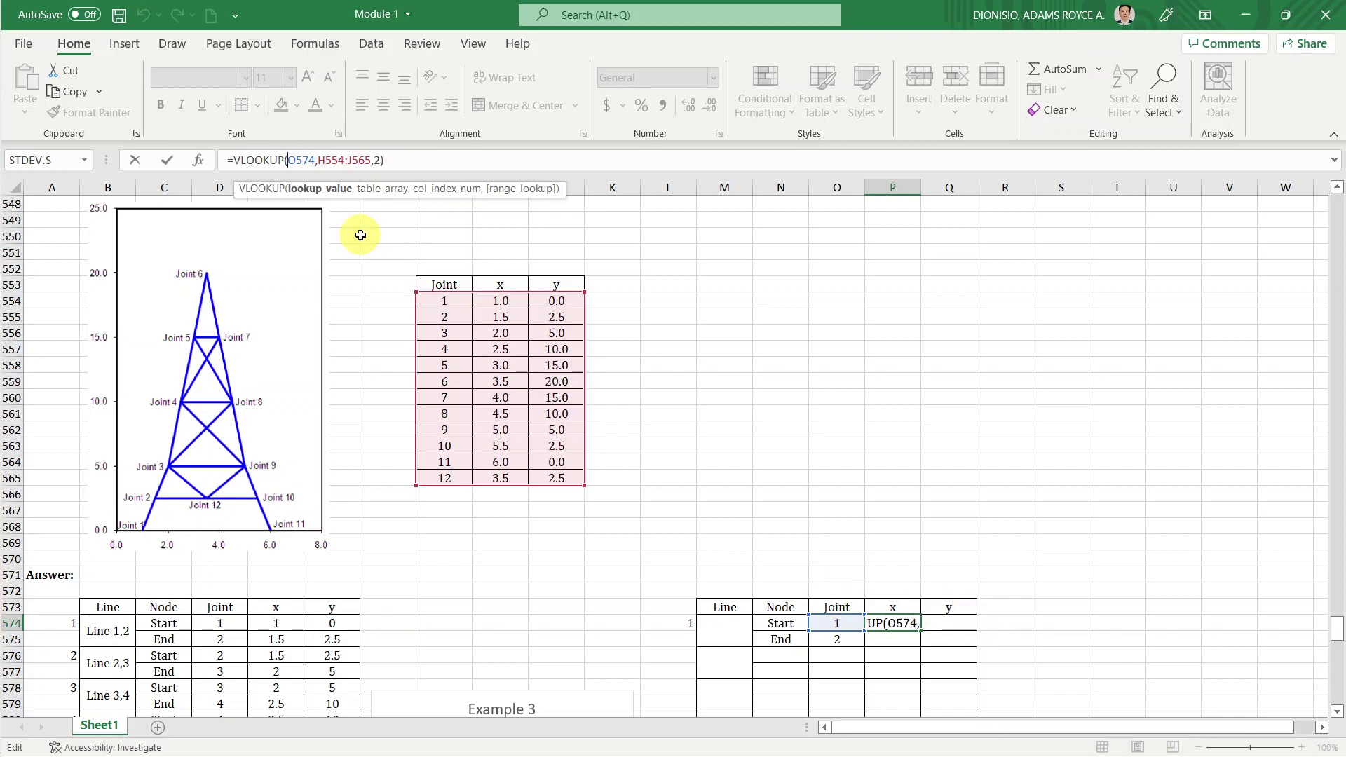
{"action": "left_click", "coordinate": [841, 626]}
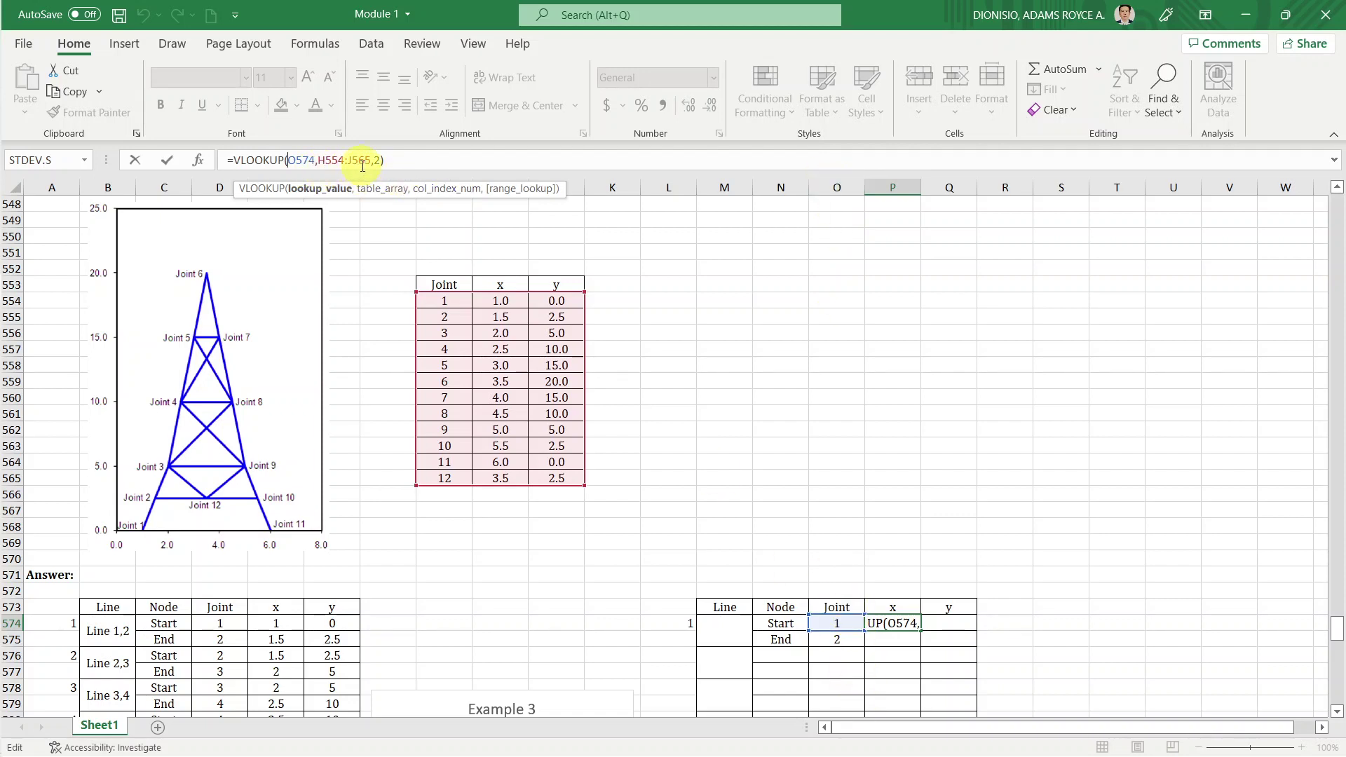
{"action": "type", "text": "$"}
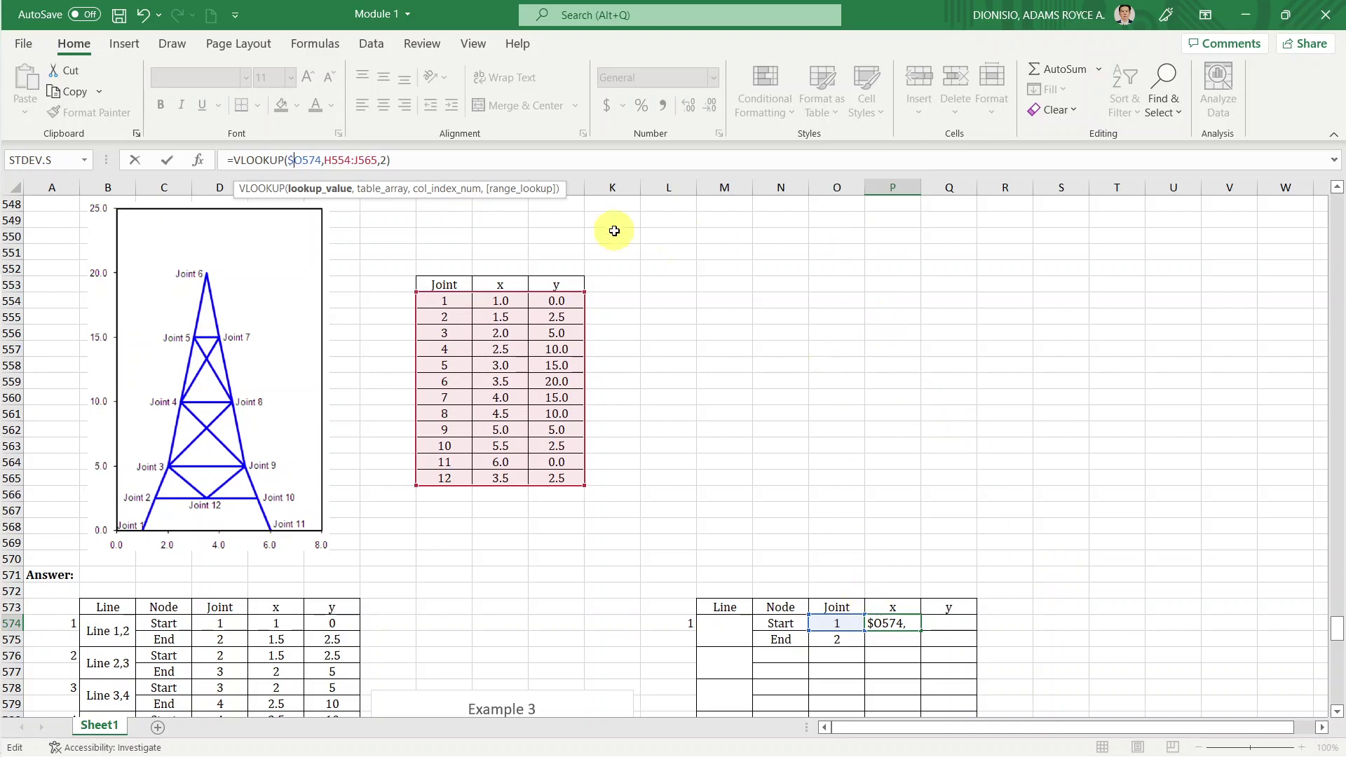
Make the range start absolute as $H$554.
{"action": "left_click", "coordinate": [336, 160]}
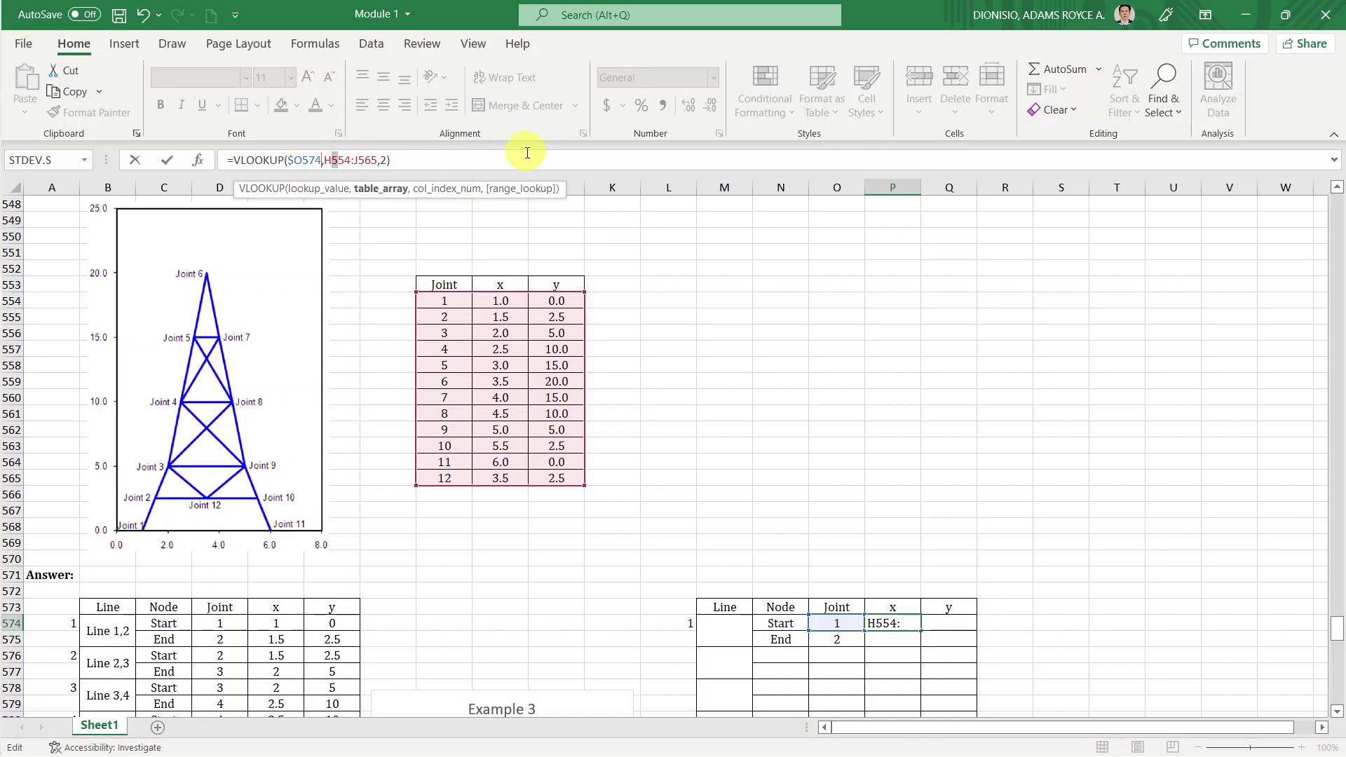
{"action": "key", "text": "Left"}
{"action": "left_click", "coordinate": [352, 150]}
{"action": "left_click_drag", "start_coordinate": [323, 160], "coordinate": [342, 154]}
{"action": "left_click", "coordinate": [306, 160]}
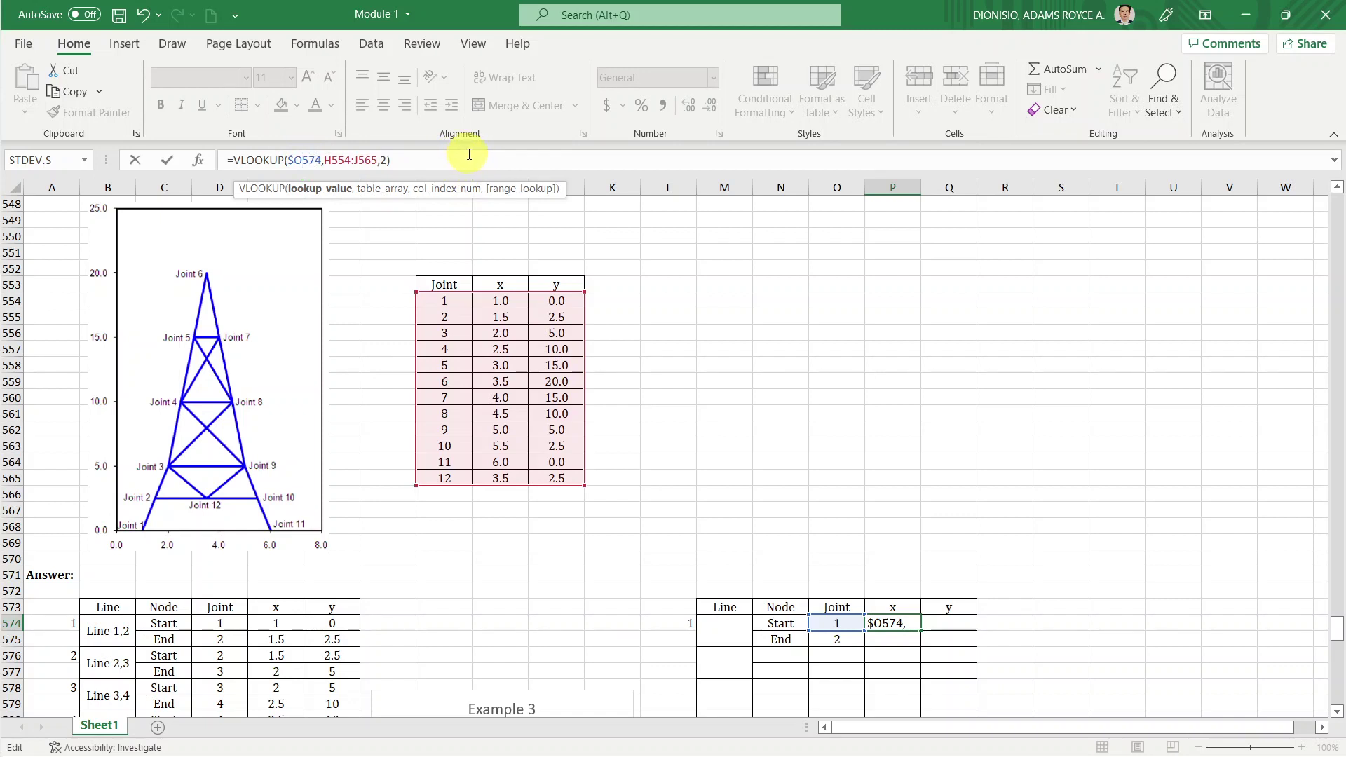
{"action": "key", "text": "Right"}
{"action": "key", "text": "Right"}
{"action": "key", "text": "Right"}
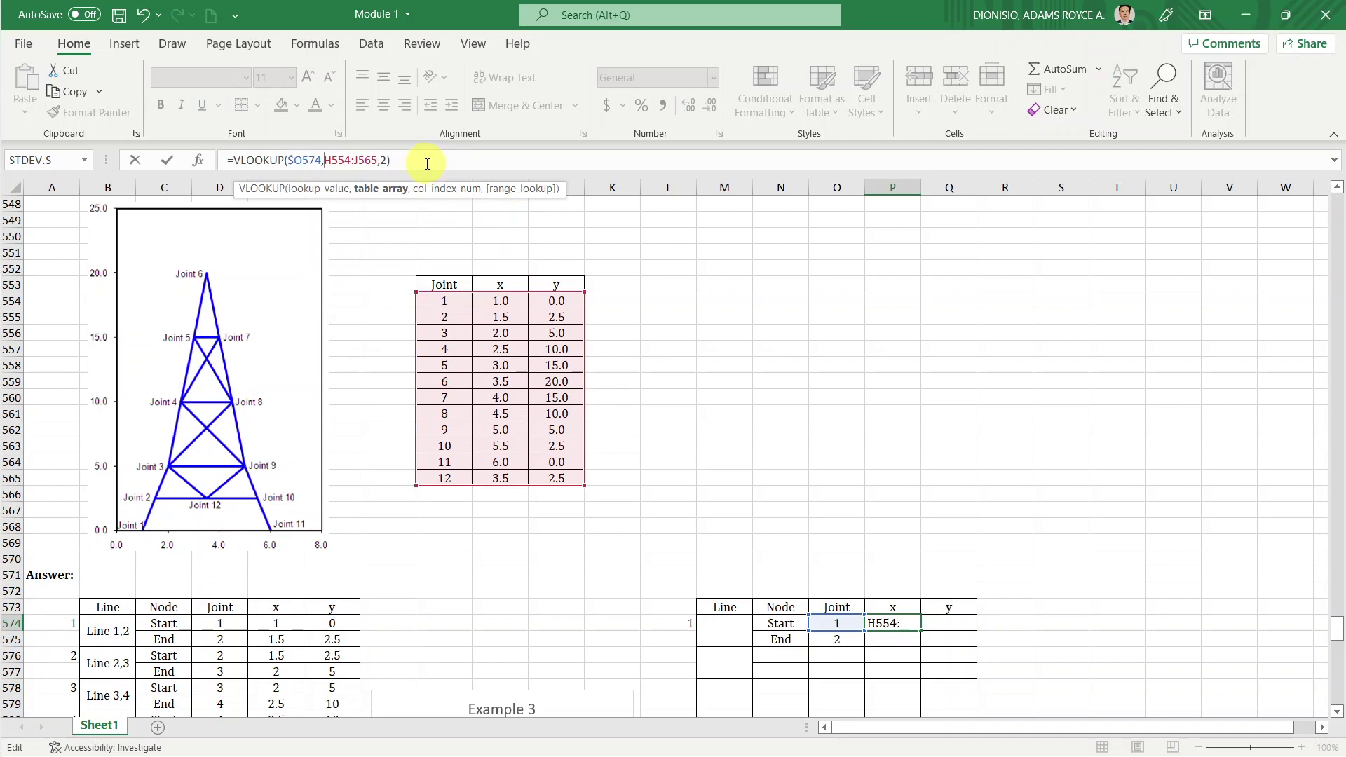
{"action": "type", "text": "$"}
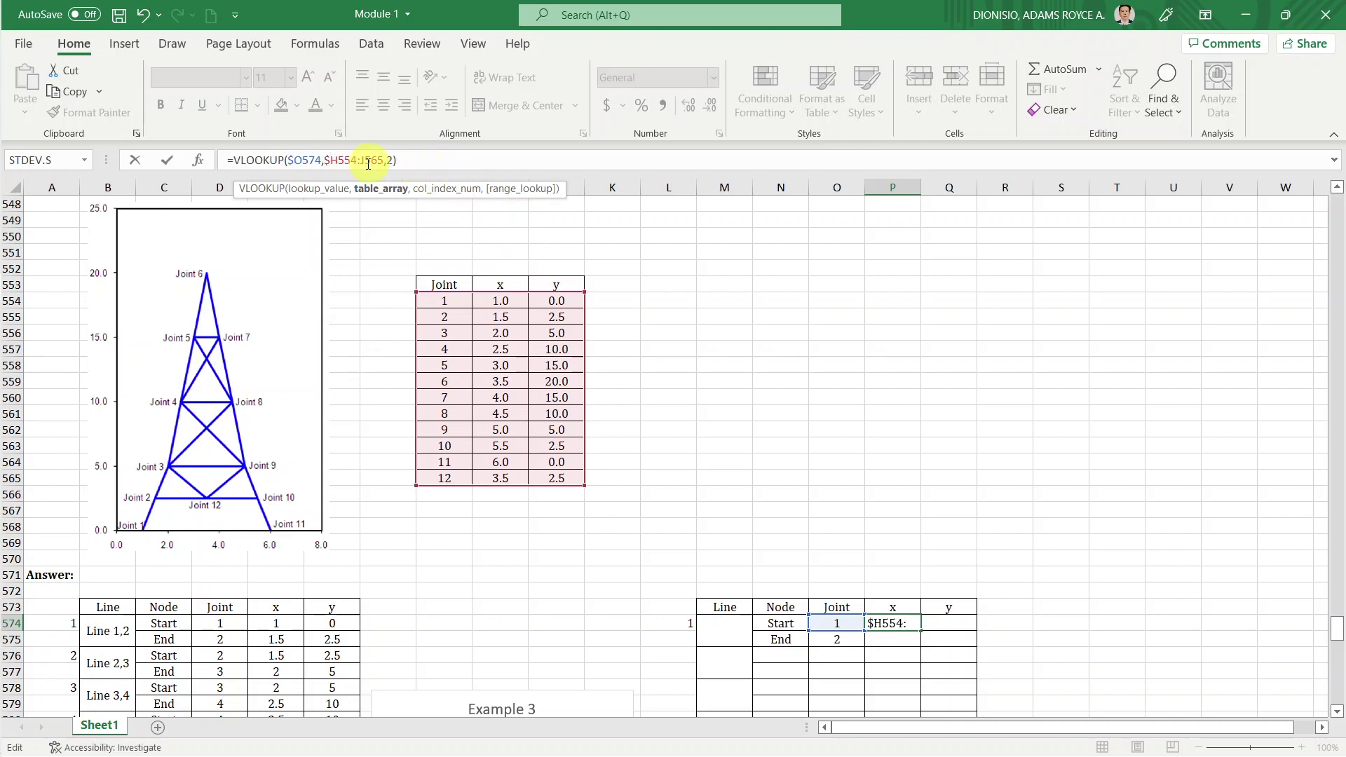
{"action": "left_click", "coordinate": [524, 135]}
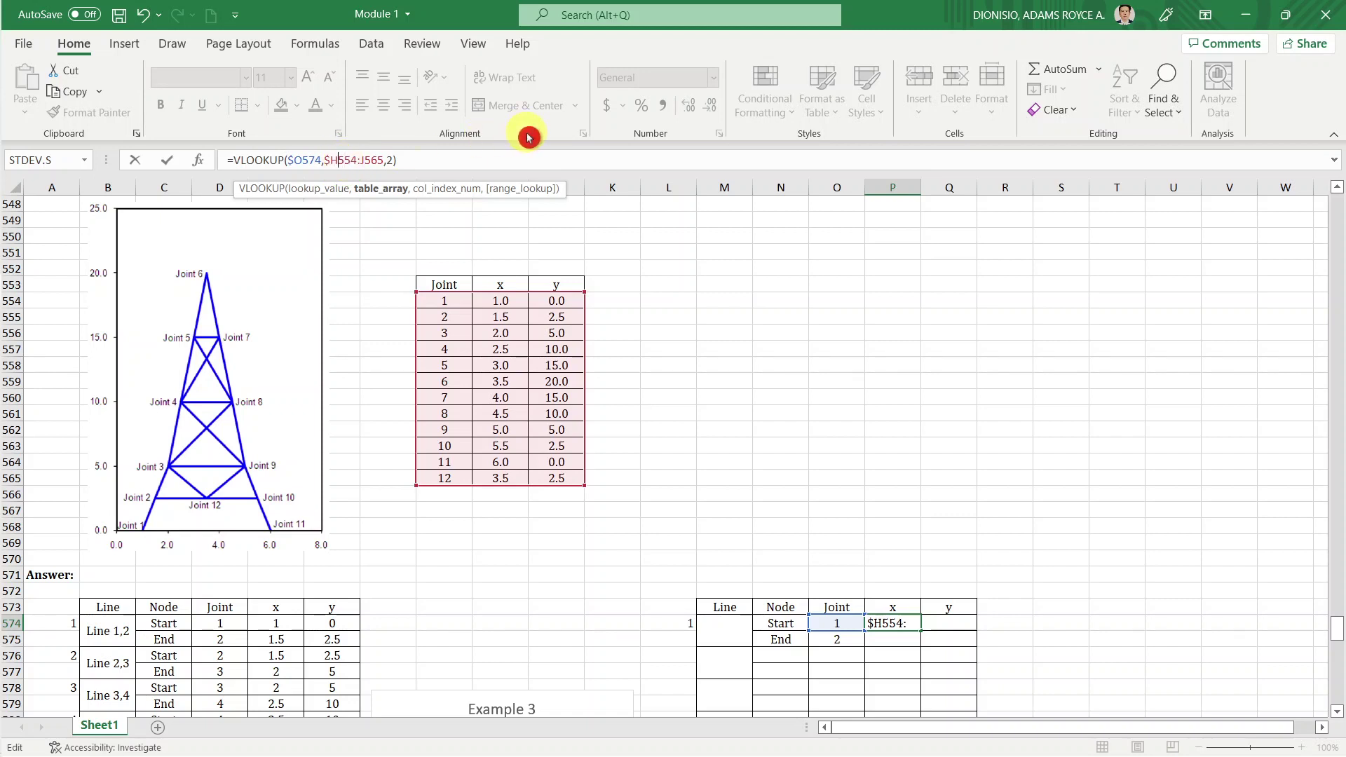
{"action": "type", "text": "$"}
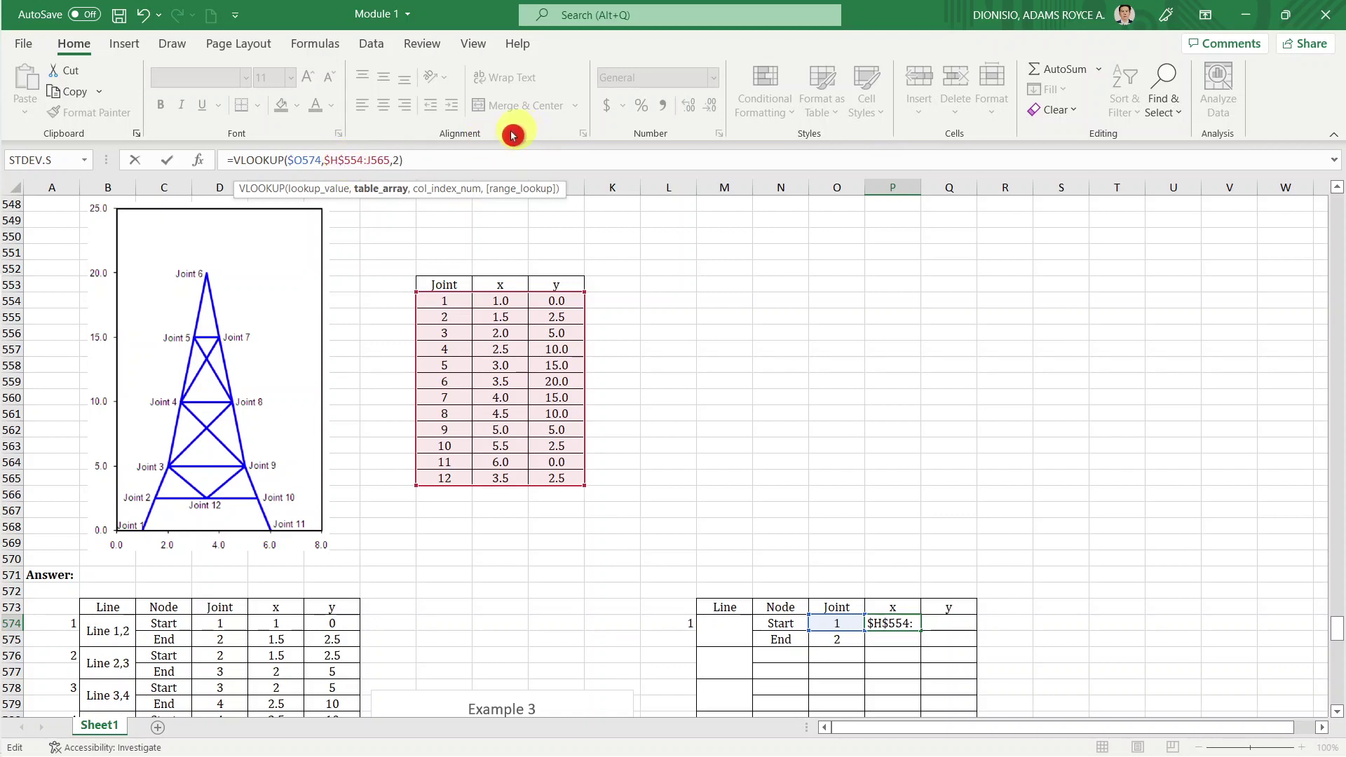
Make the range end absolute as $J$565, confirm the formula and copy it.
{"action": "left_click", "coordinate": [379, 161]}
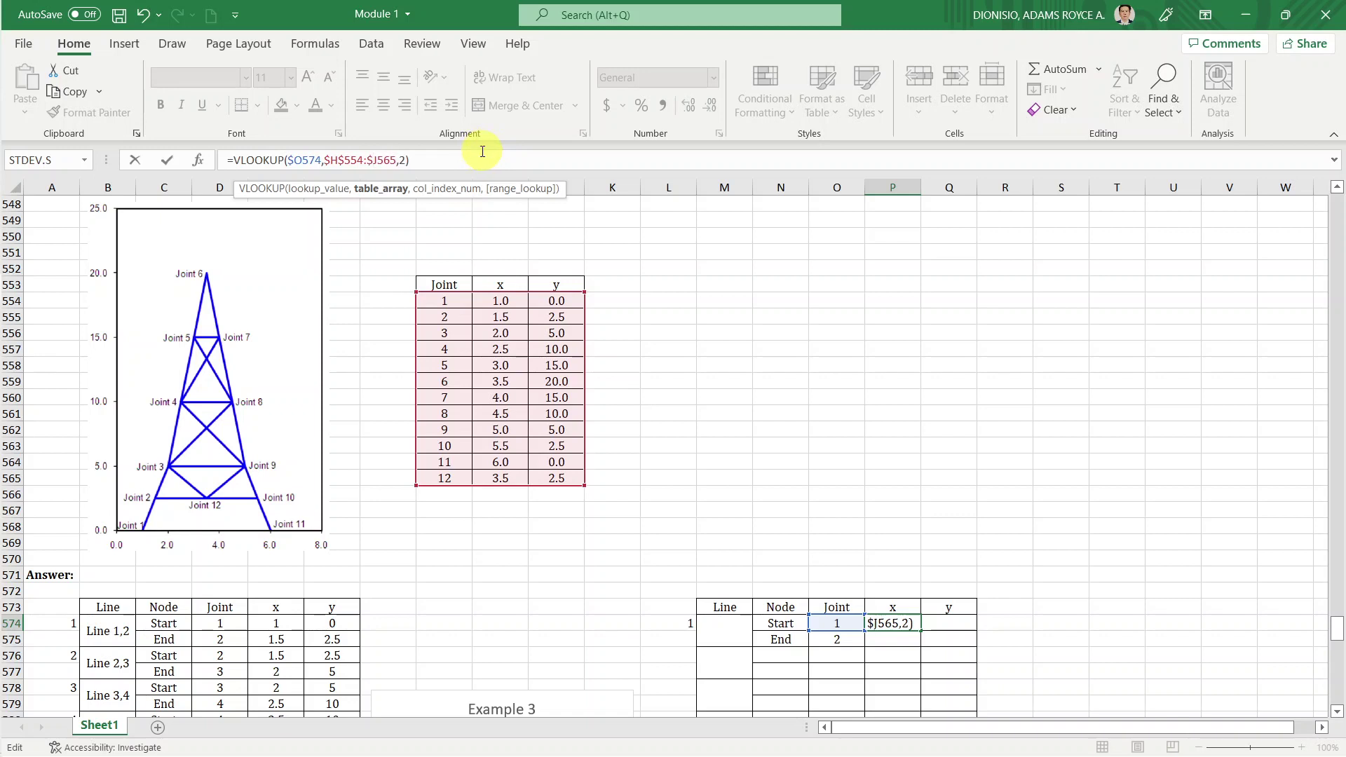
{"action": "left_click", "coordinate": [372, 161]}
{"action": "type", "text": "$"}
{"action": "left_click", "coordinate": [460, 152]}
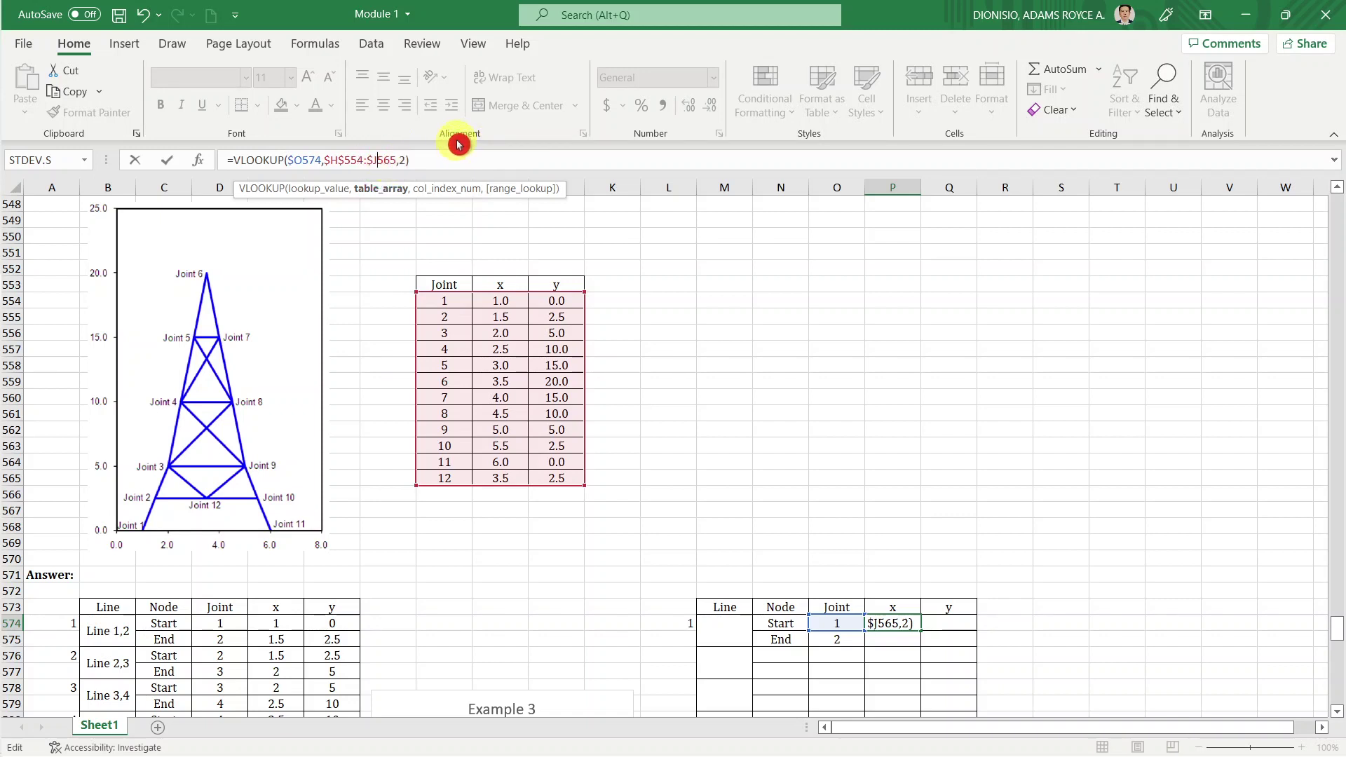
{"action": "type", "text": "$"}
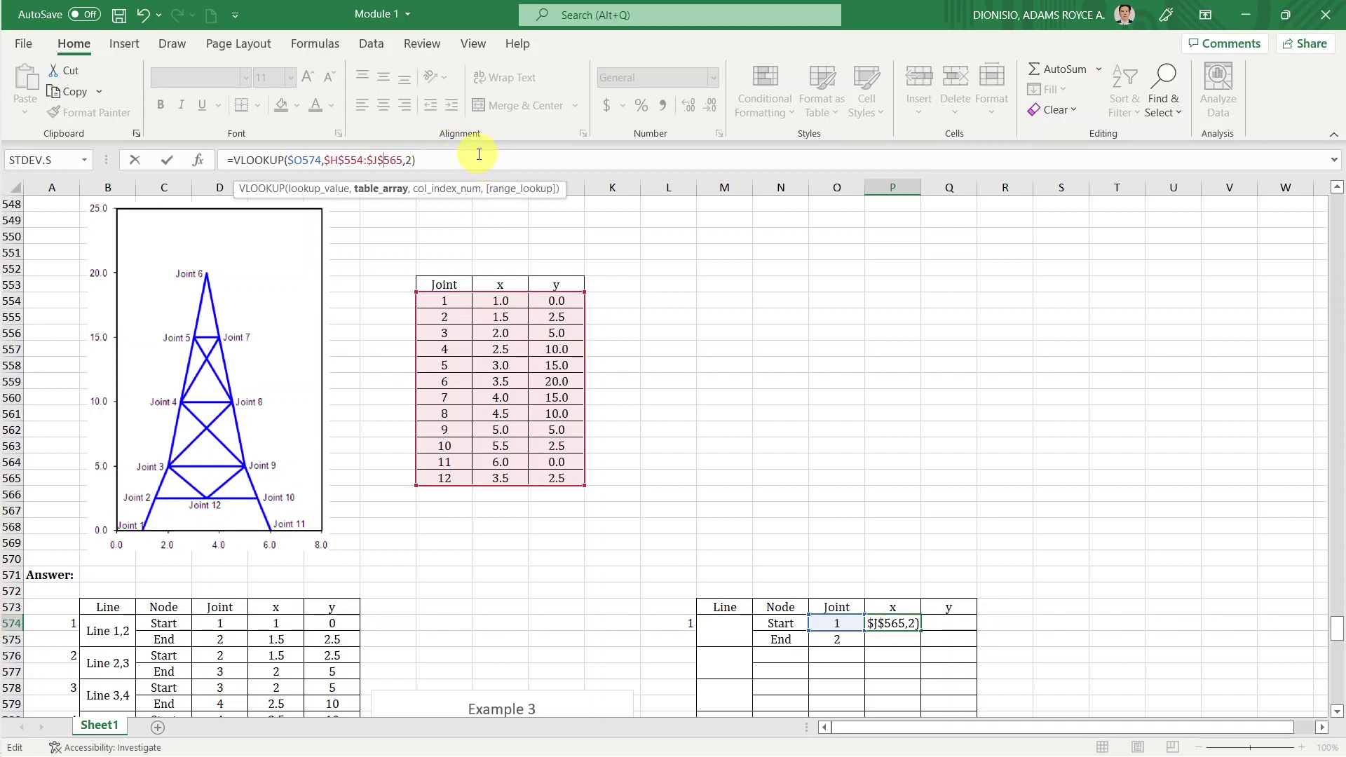
{"action": "key", "text": "ctrl+Return"}
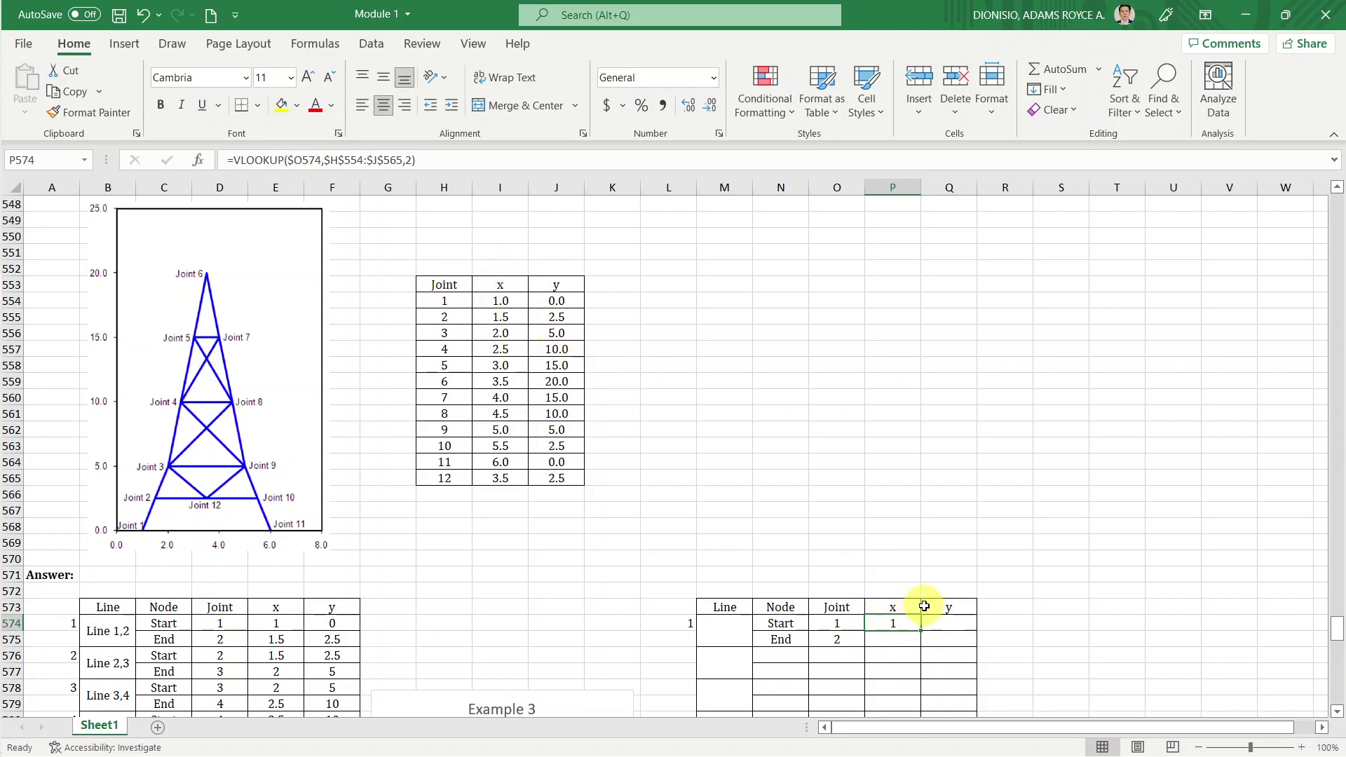
{"action": "key", "text": "ctrl+c"}
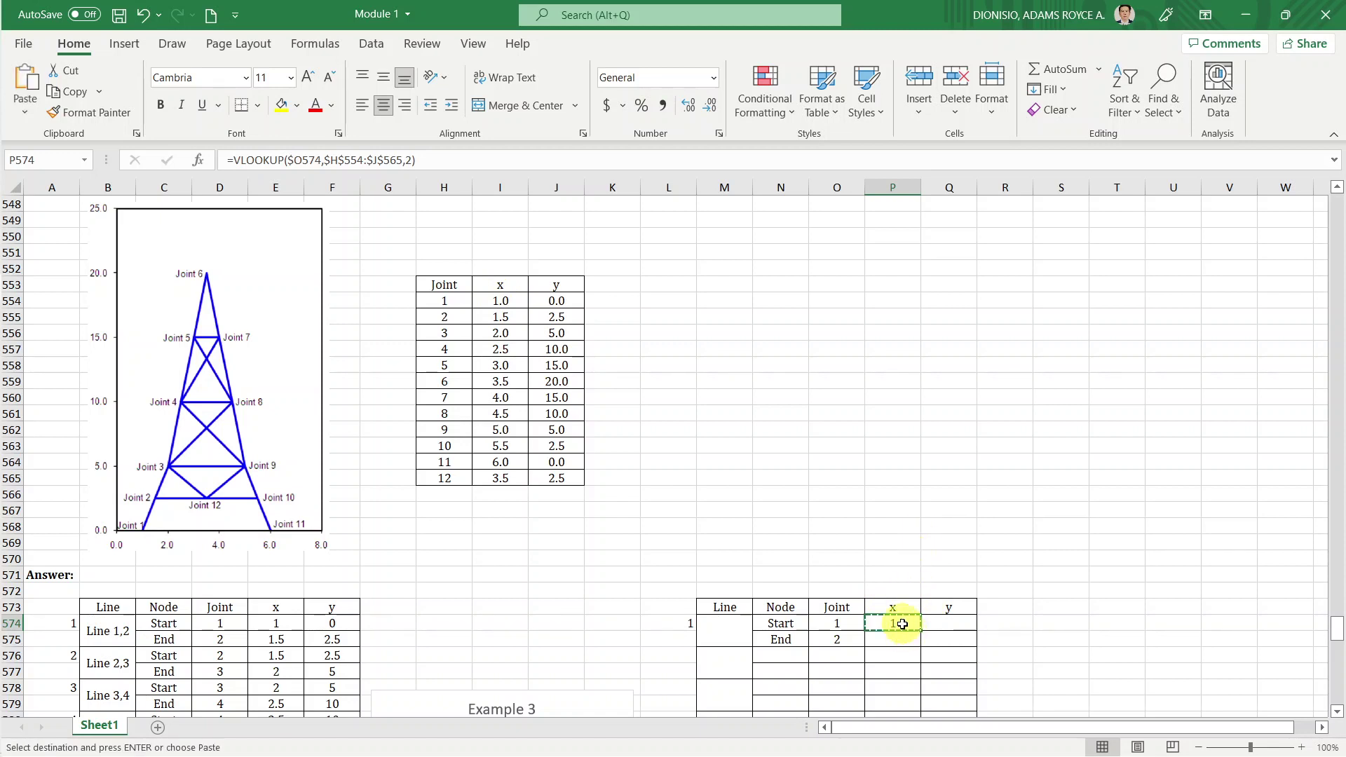
Paste the x formula into Q574 and change its column index to 3, giving y 0.
{"action": "key", "text": "Right"}
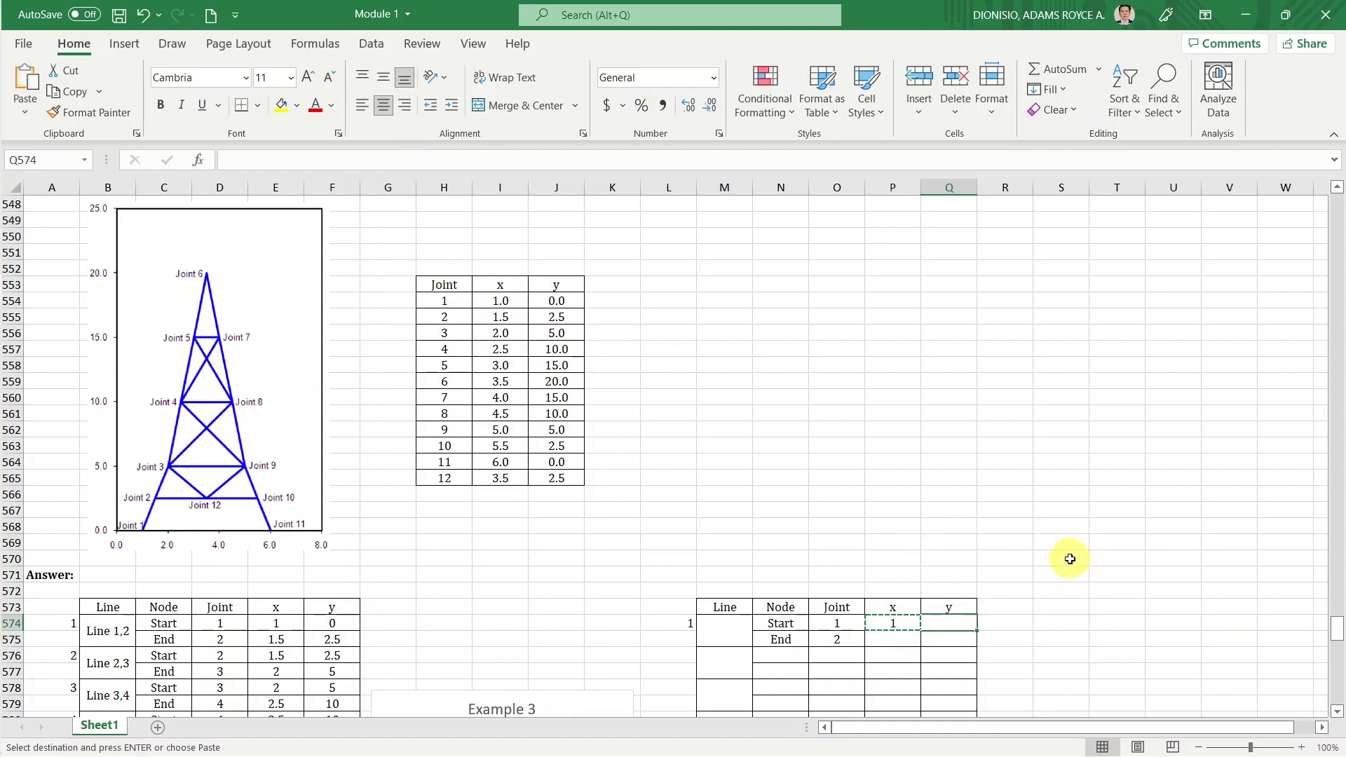
{"action": "key", "text": "ctrl+v"}
{"action": "key", "text": "Escape"}
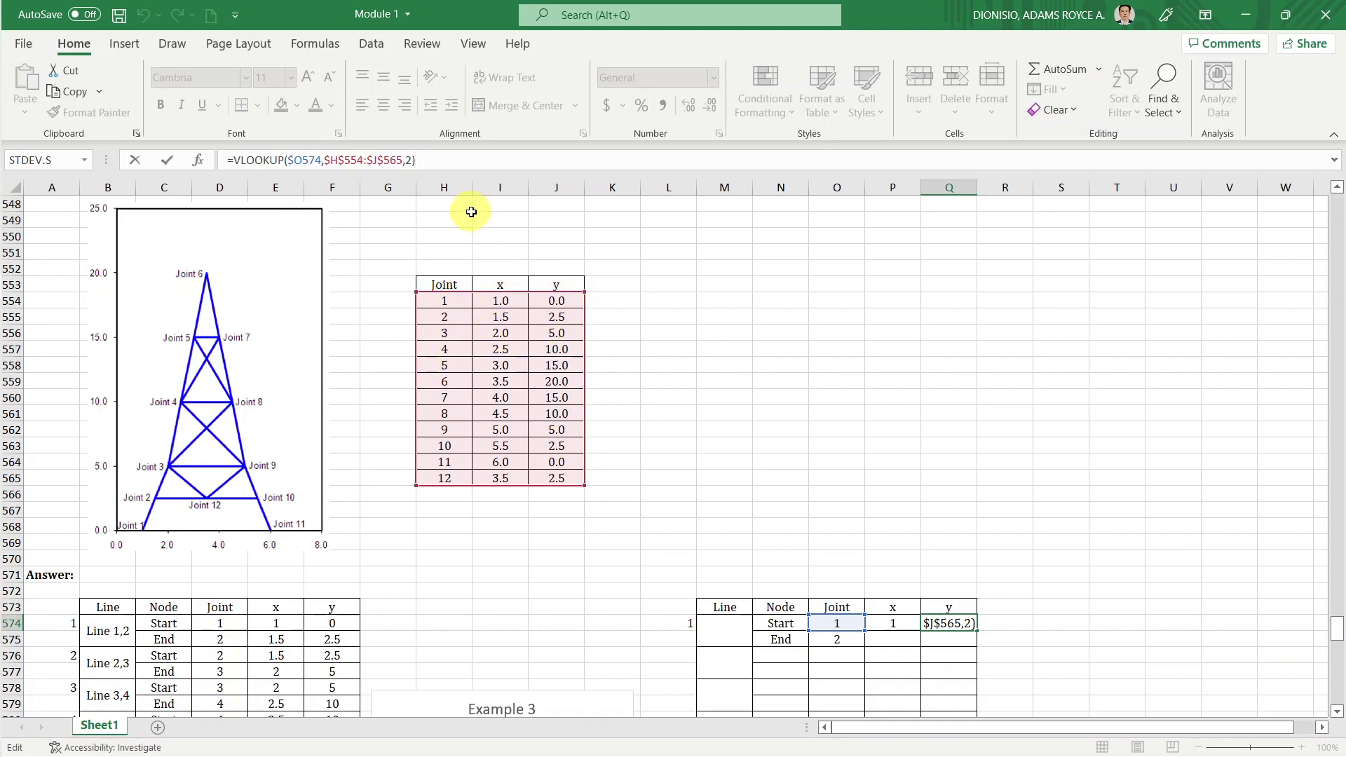
{"action": "left_click", "coordinate": [452, 160]}
{"action": "type", "text": "3"}
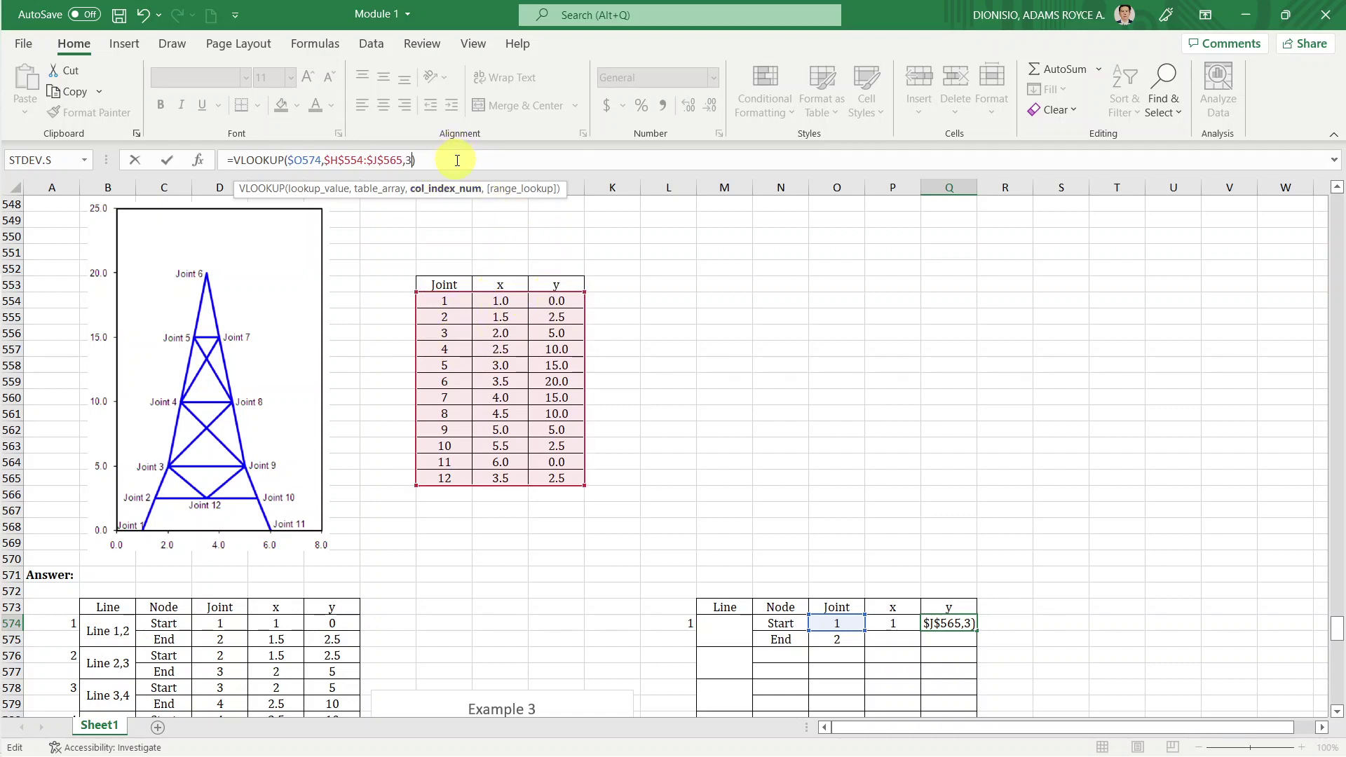
{"action": "key", "text": "ctrl+Return"}
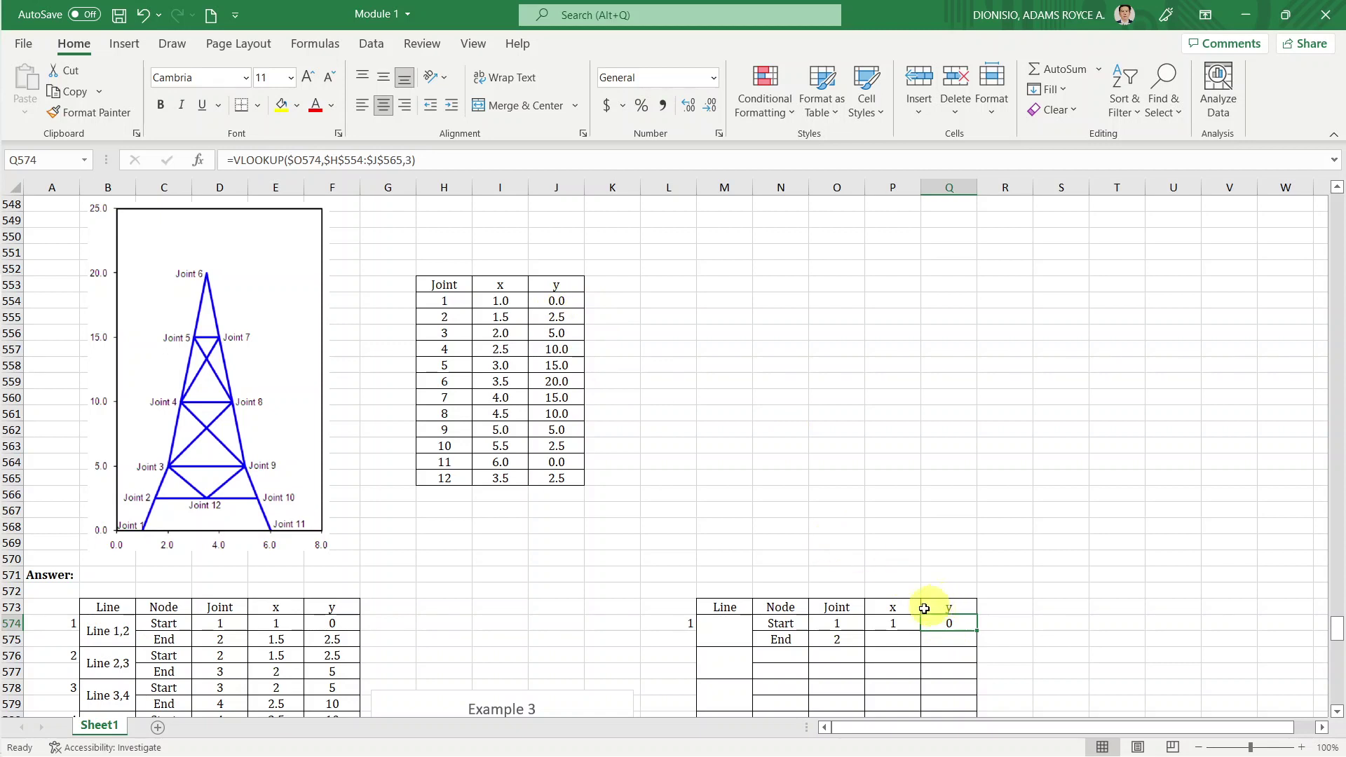
{"action": "left_click", "coordinate": [901, 623]}
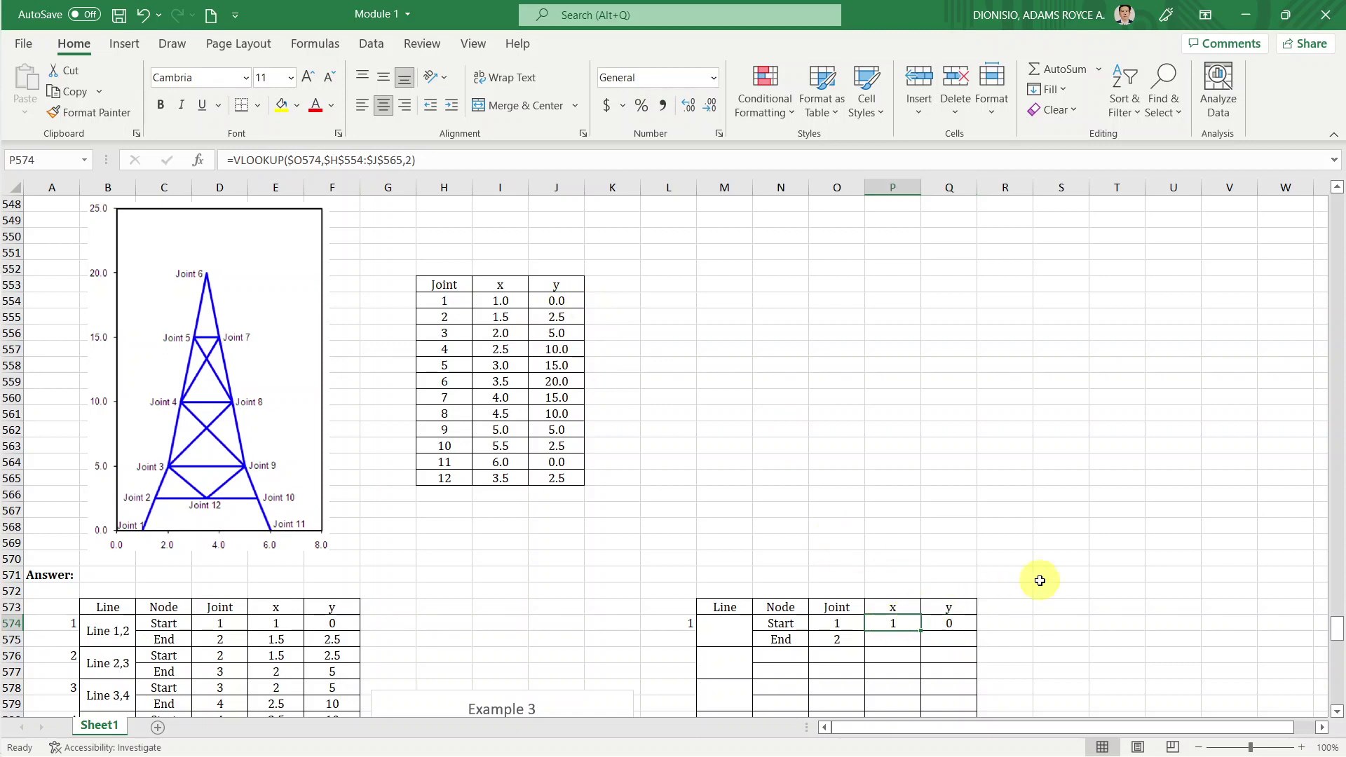
Copy the Start row's x and y formulas P574:Q574 into the End row.
{"action": "key", "text": "shift+Right"}
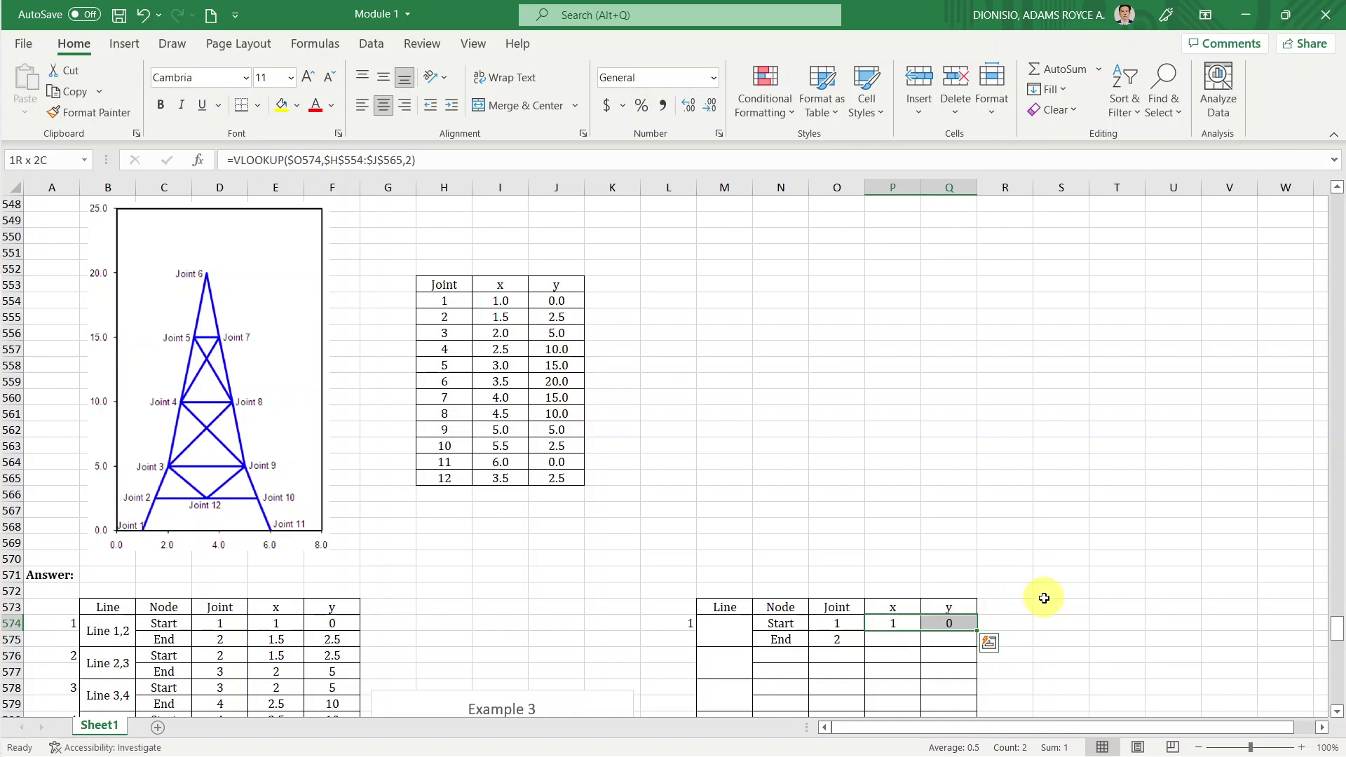
{"action": "key", "text": "ctrl+c"}
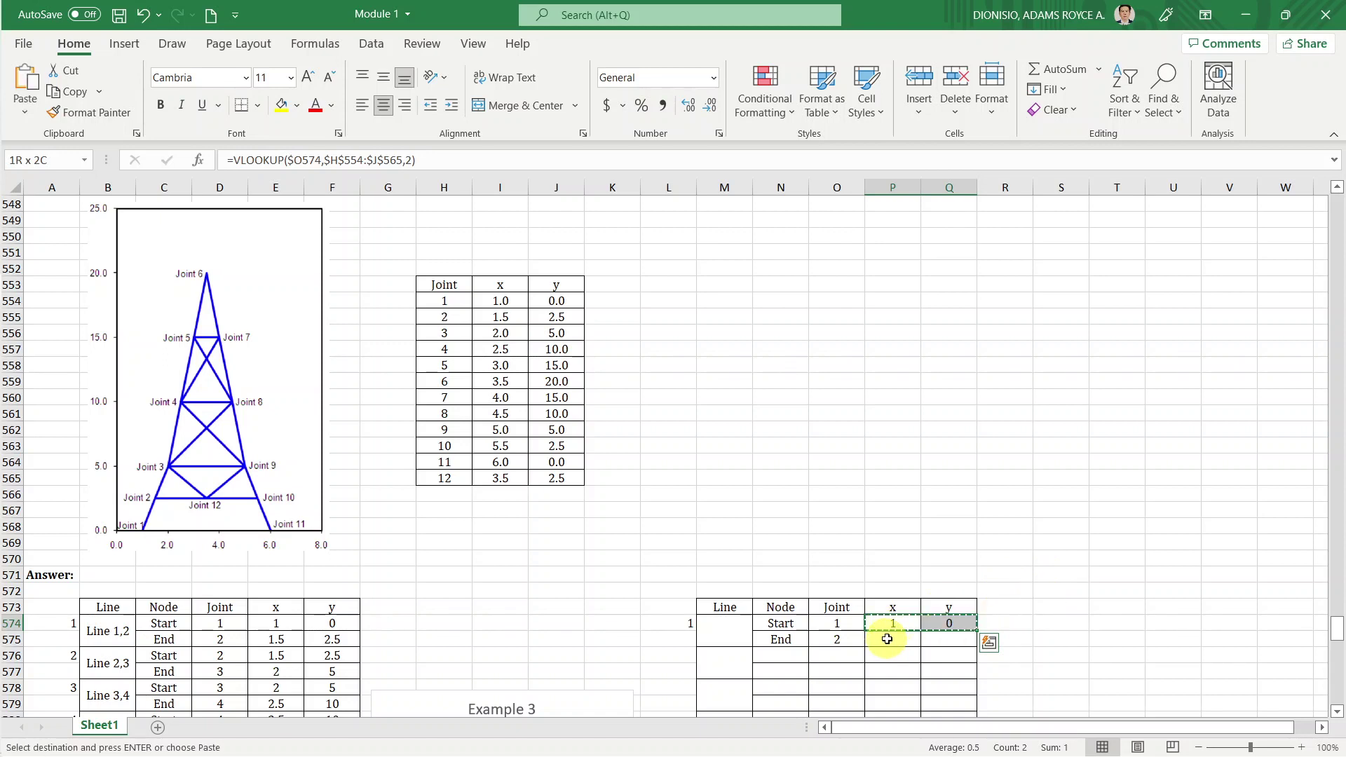
{"action": "left_click", "coordinate": [893, 640]}
{"action": "key", "text": "Return"}
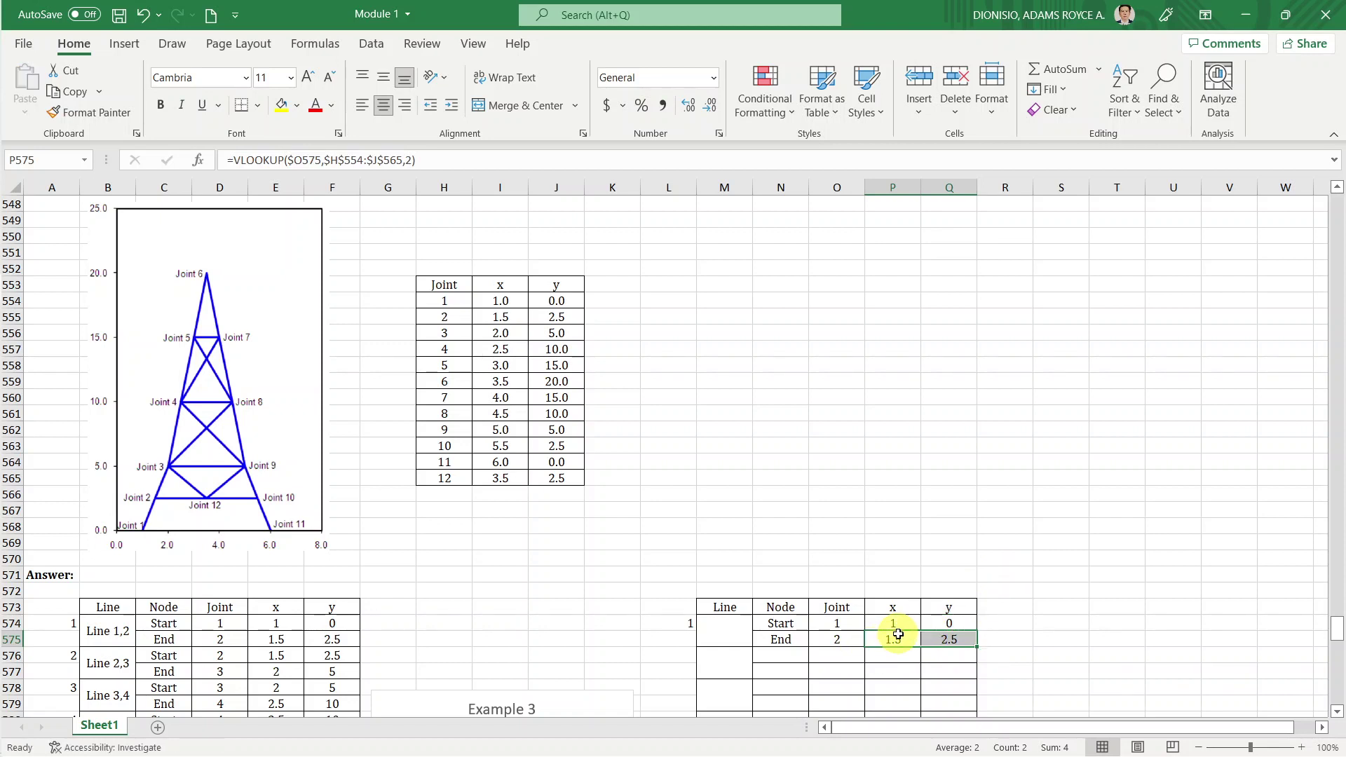
Verify the End row formulas return joint 2's x 1.5 and y 2.5.
{"action": "left_click", "coordinate": [729, 160]}
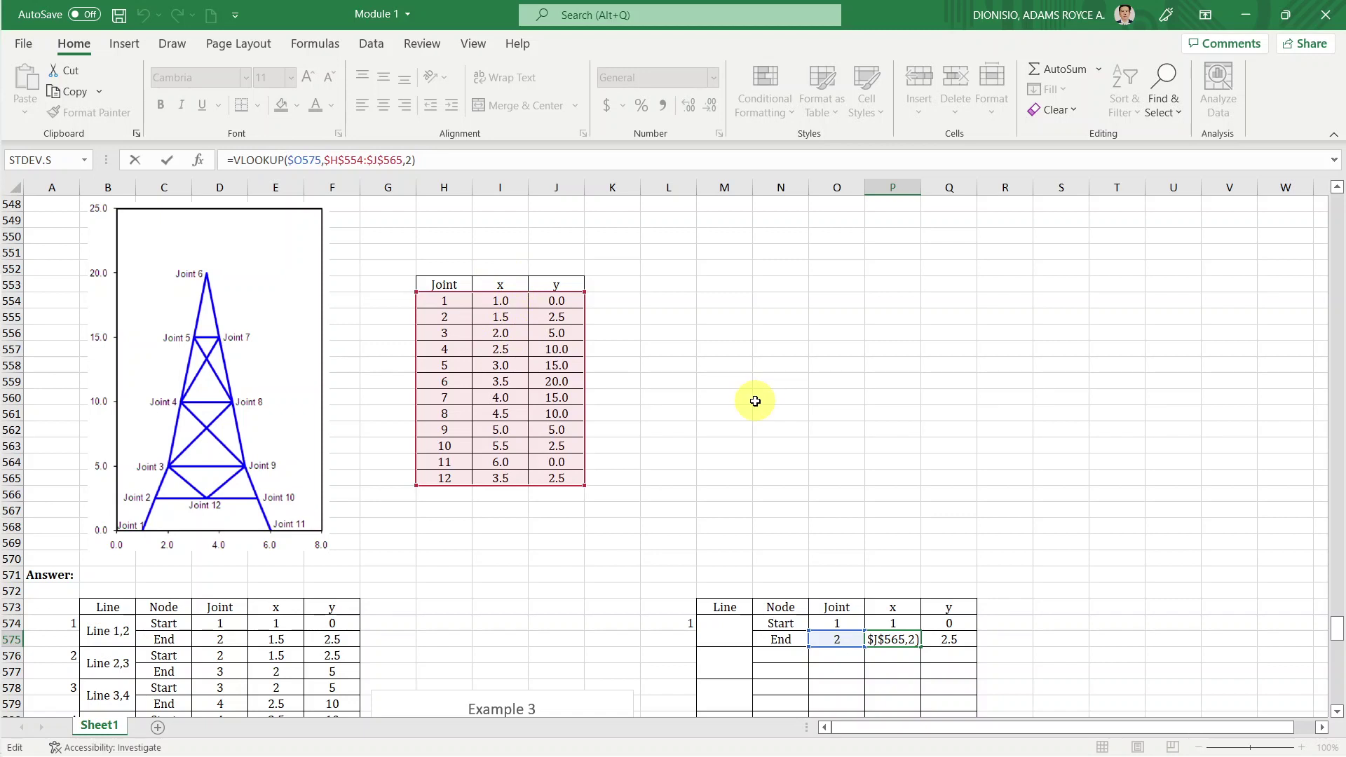
{"action": "key", "text": "Tab"}
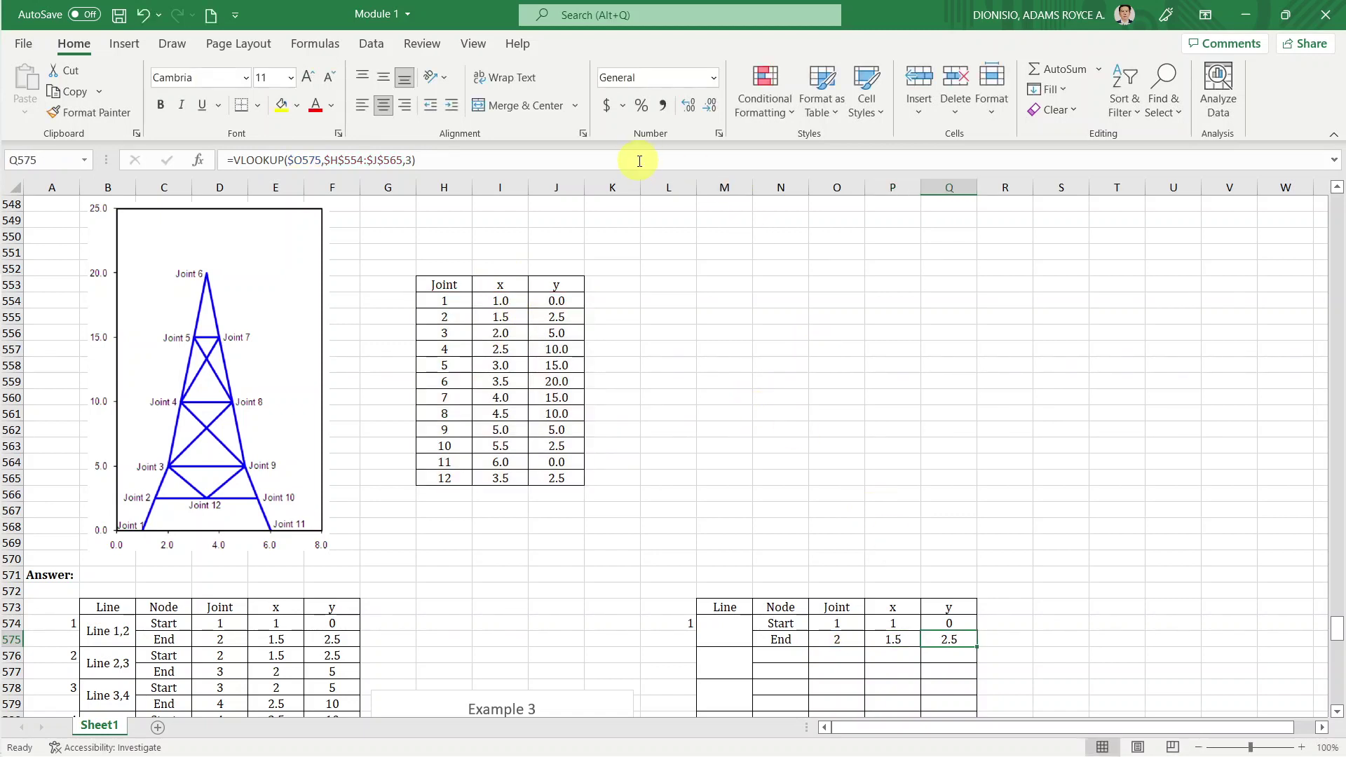
{"action": "left_click", "coordinate": [643, 159]}
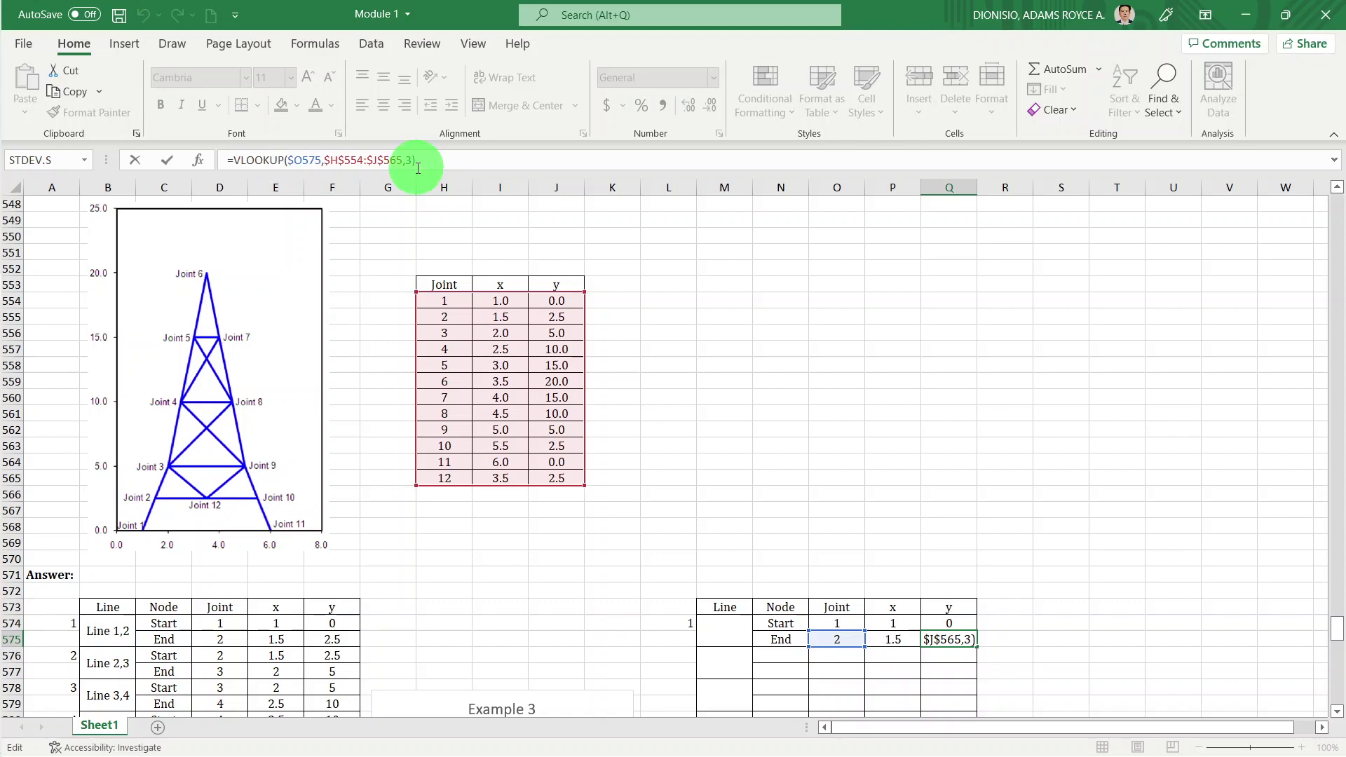
{"action": "left_click", "coordinate": [442, 160]}
{"action": "left_click", "coordinate": [445, 155]}
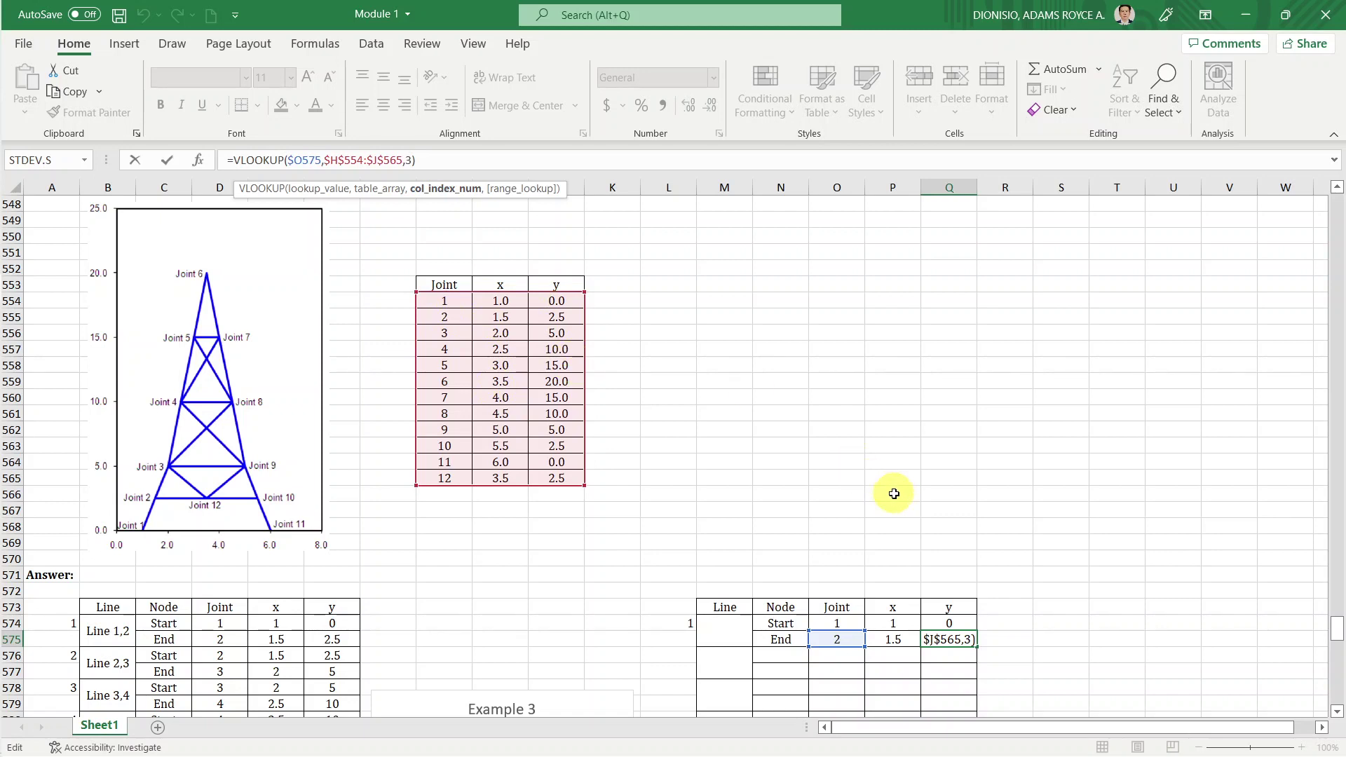
{"action": "key", "text": "ctrl+Return"}
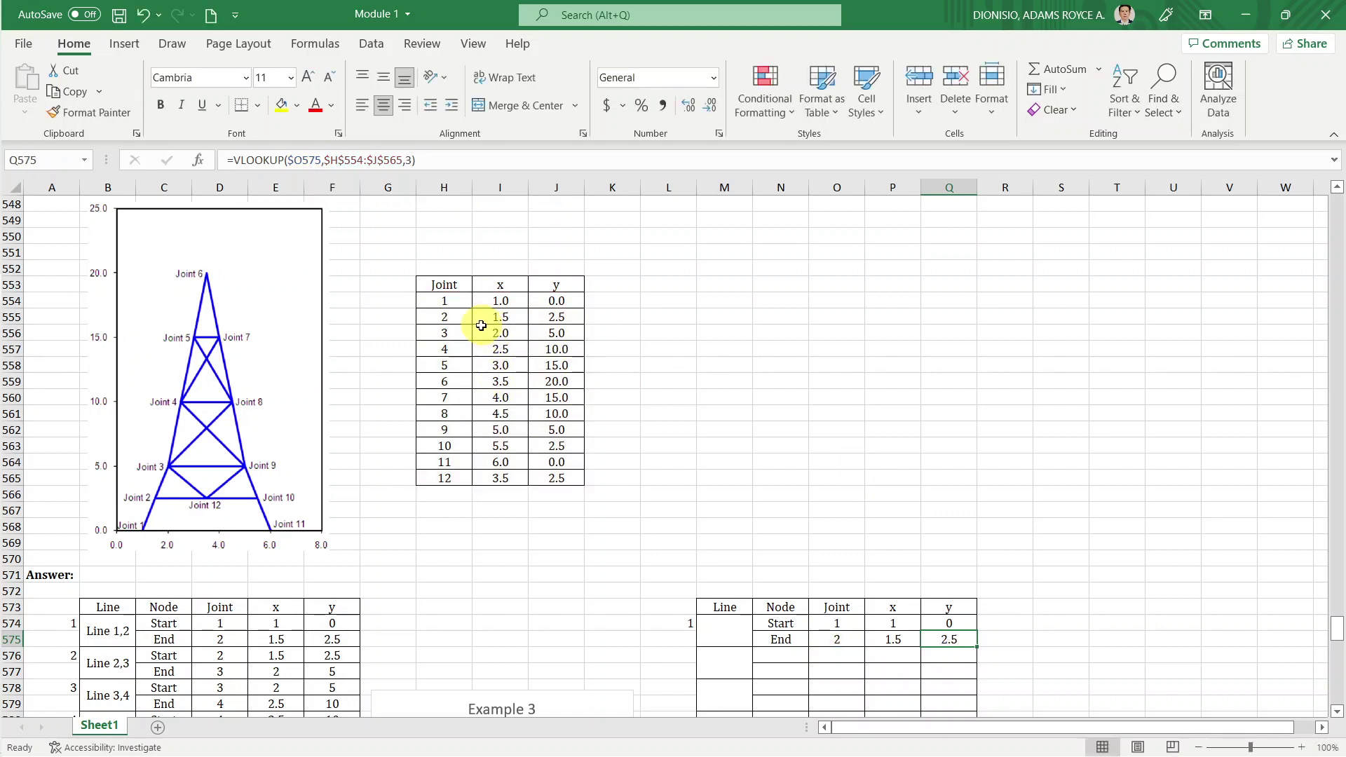
{"action": "left_click", "coordinate": [454, 317]}
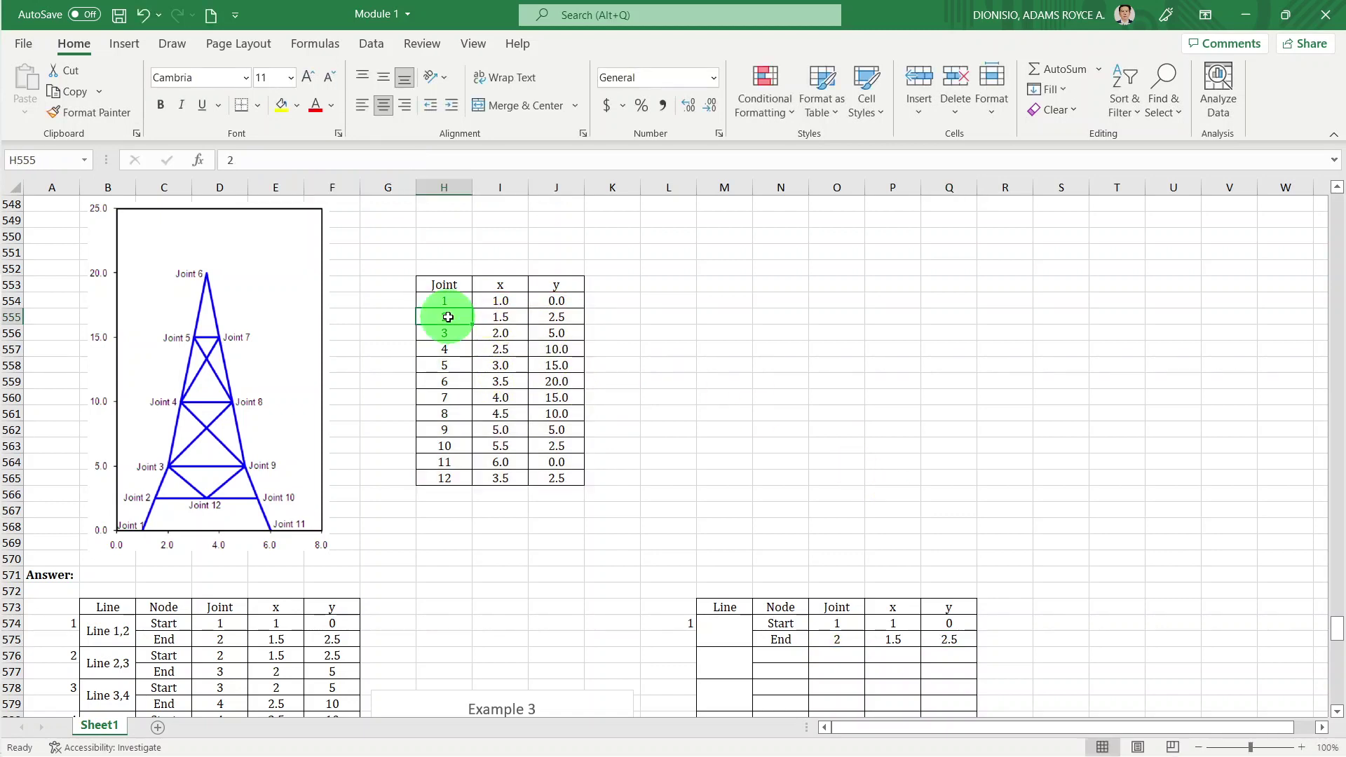
{"action": "key", "text": "Right"}
{"action": "key", "text": "Right"}
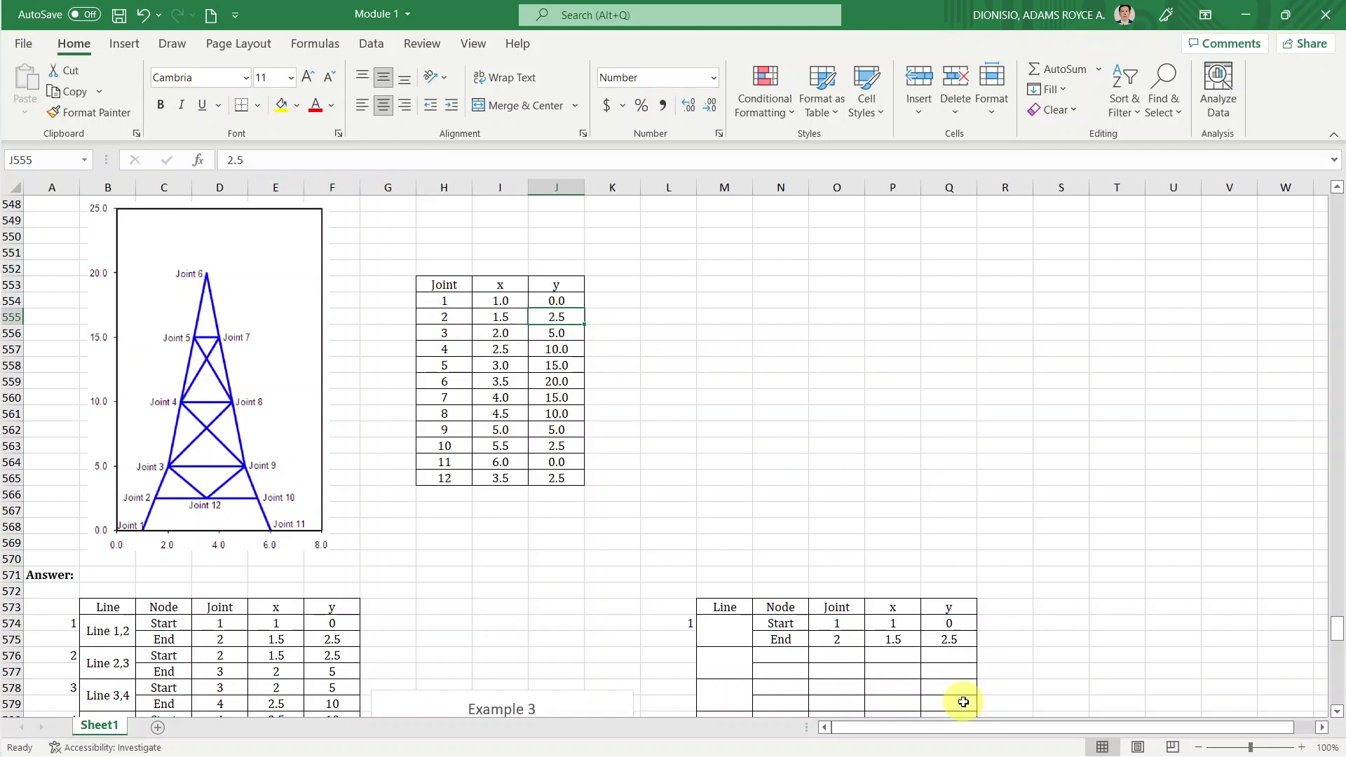
{"action": "left_click", "coordinate": [888, 638]}
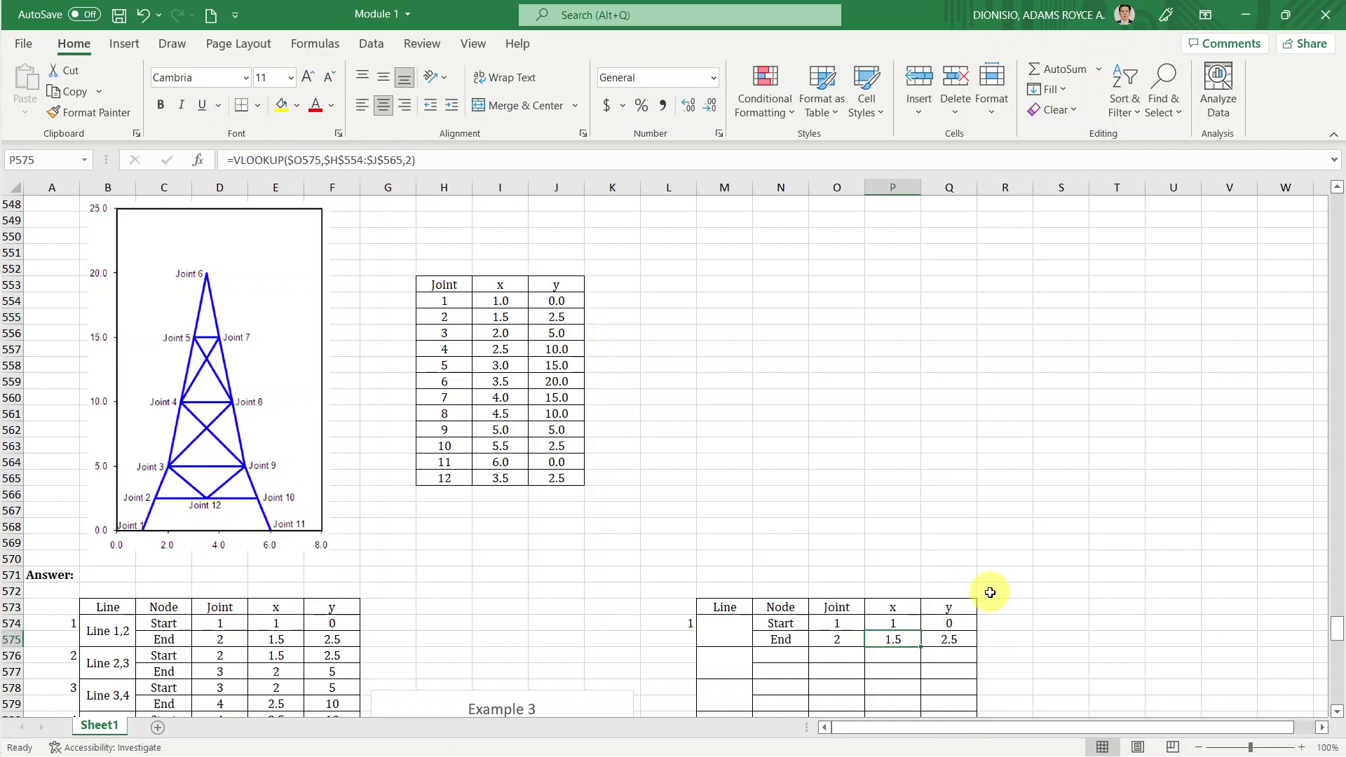
{"action": "key", "text": "Right"}
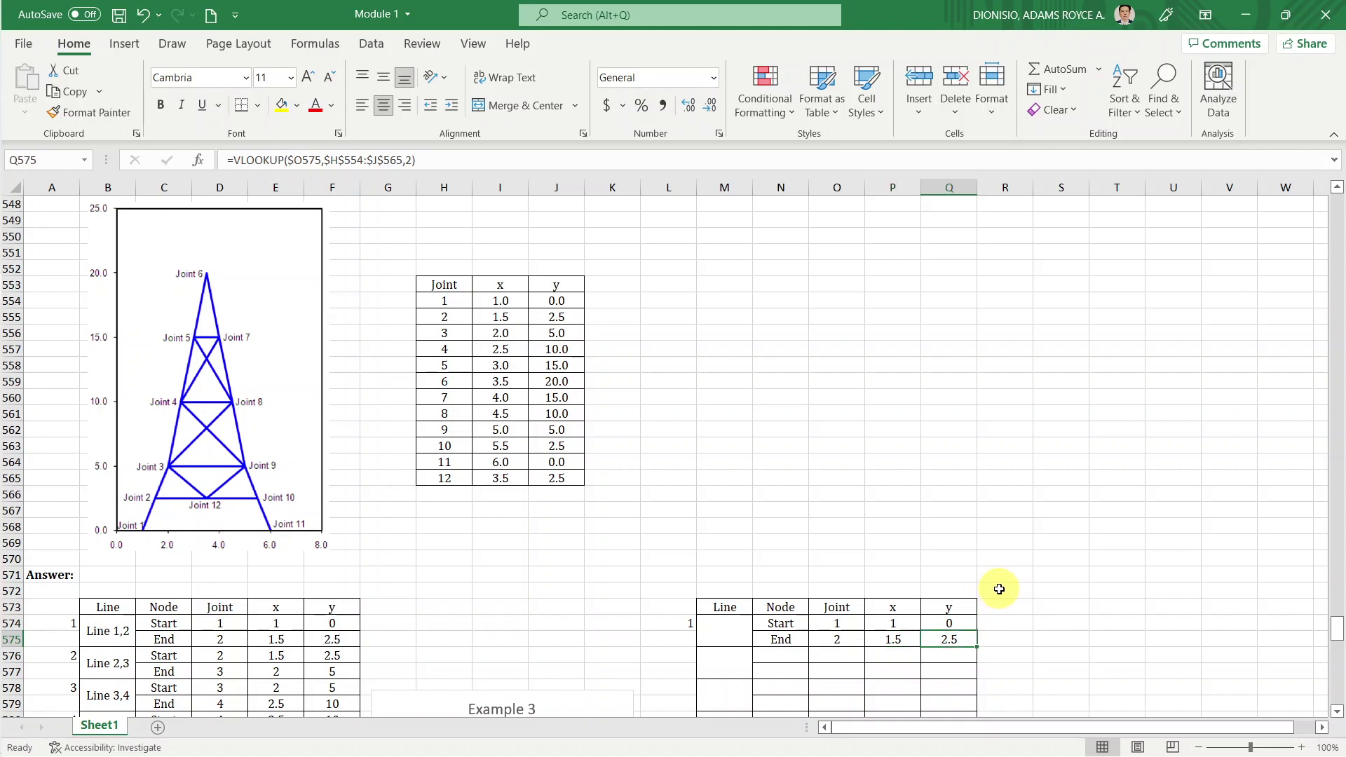
Type 'Line12' into merged cell M574, then correct it to 'Line 12'.
{"action": "left_click", "coordinate": [729, 624]}
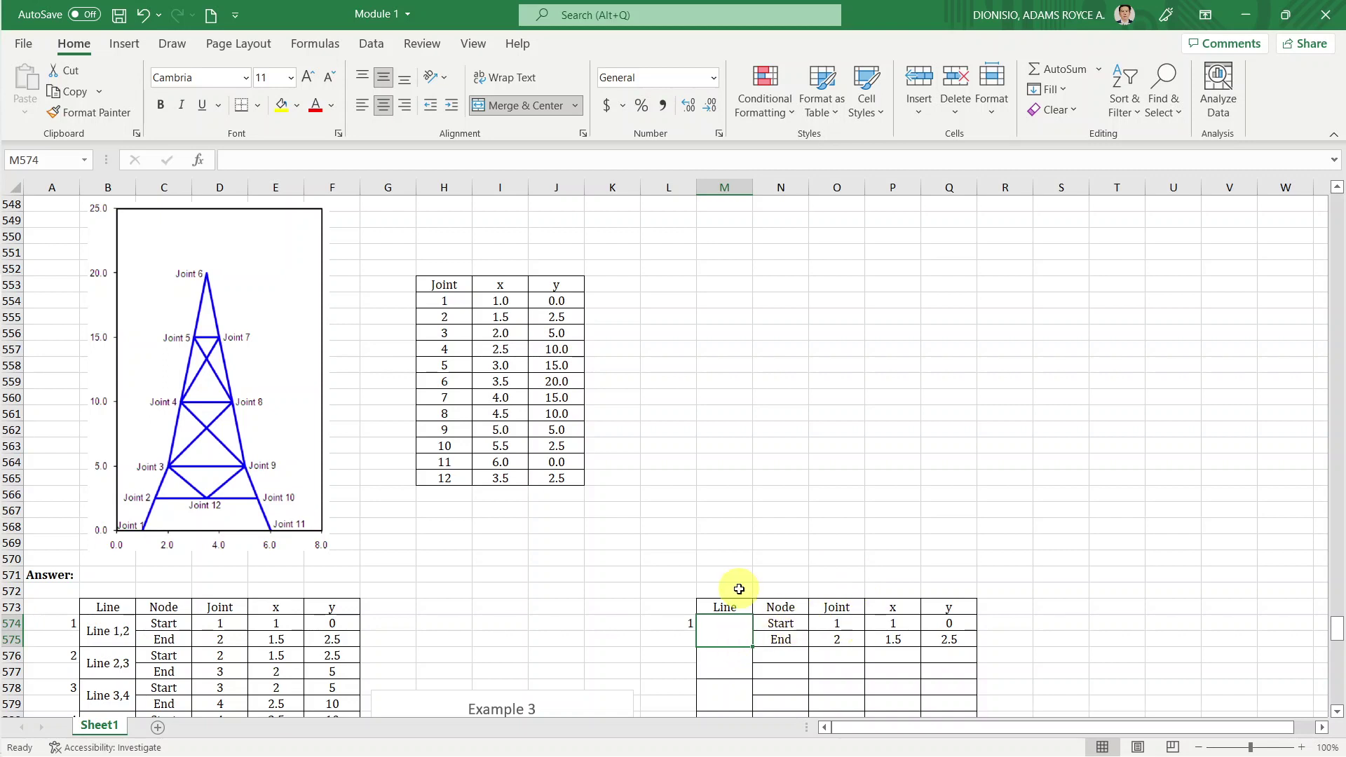
{"action": "type", "text": "Line"}
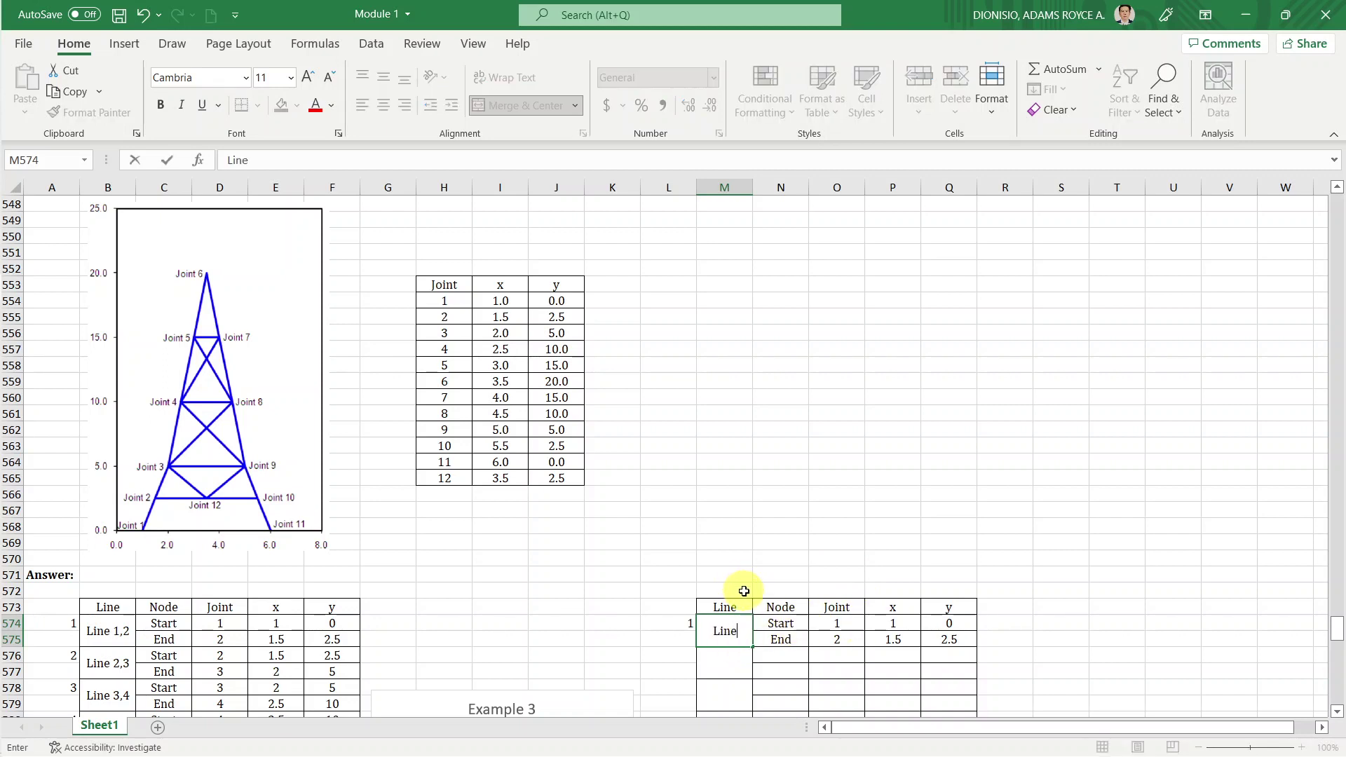
{"action": "type", "text": "12"}
{"action": "key", "text": "ctrl+Return"}
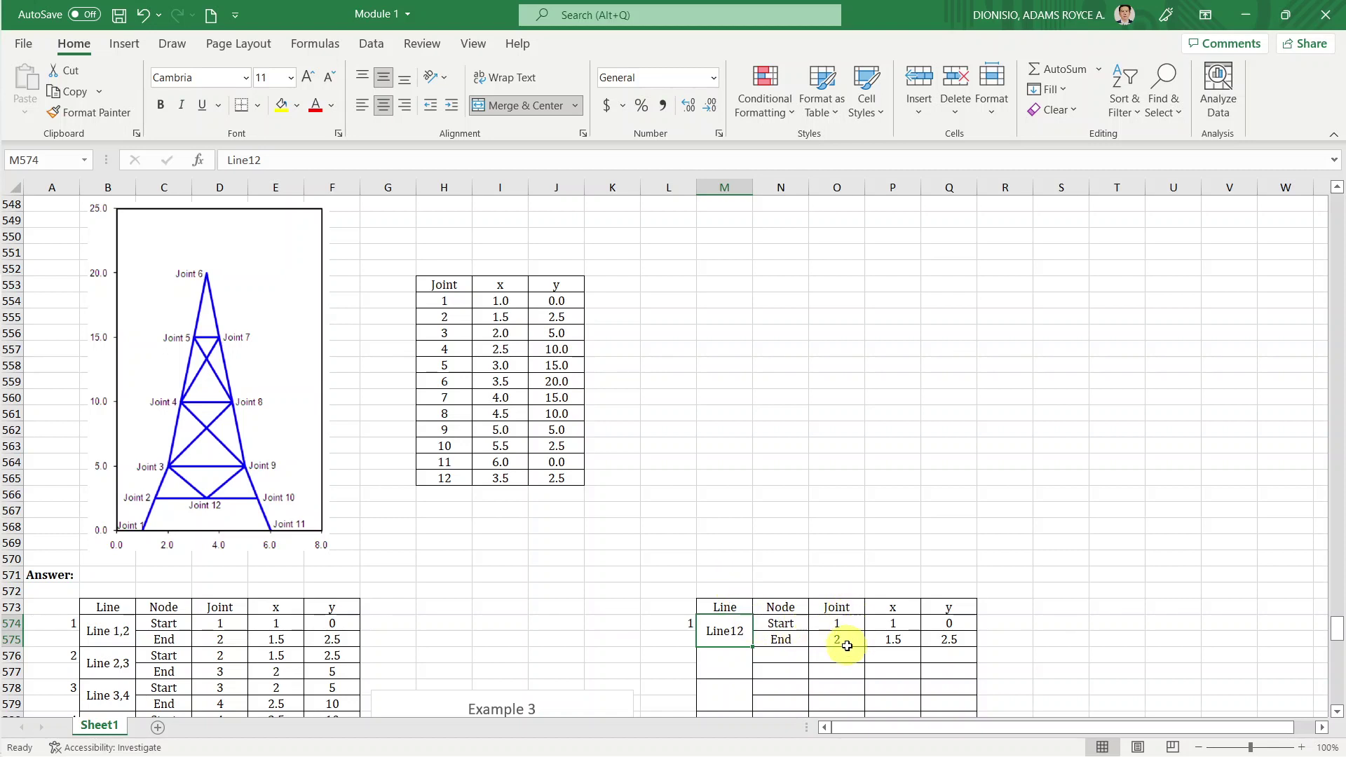
{"action": "left_click", "coordinate": [257, 162]}
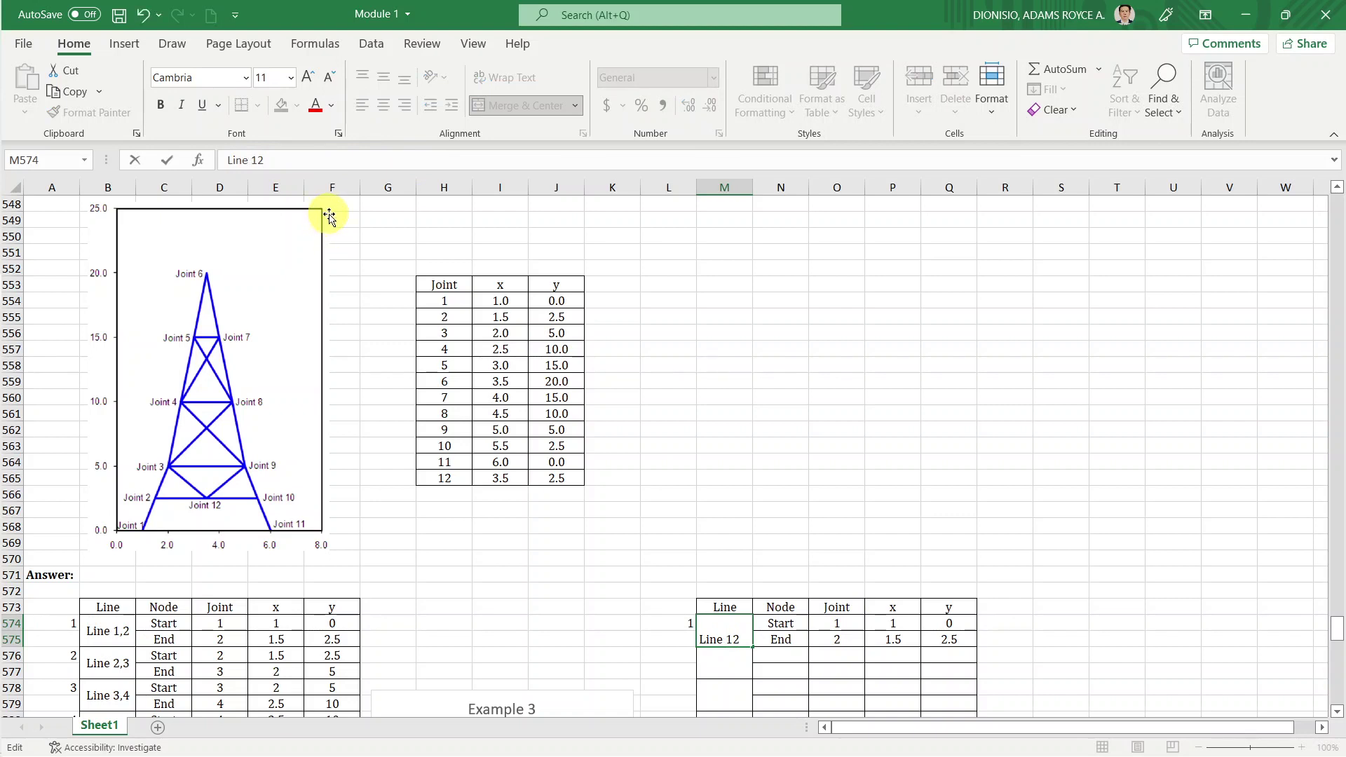
{"action": "key", "text": "ctrl+Return"}
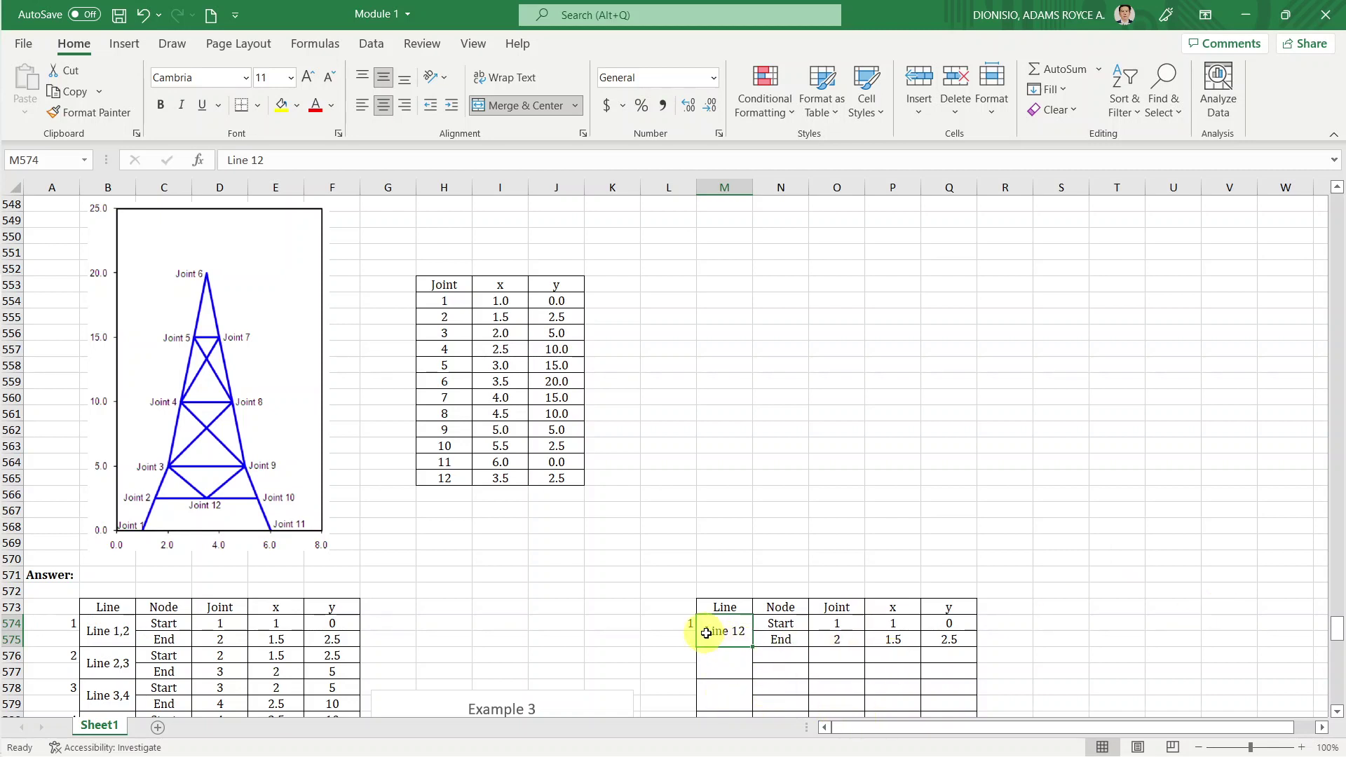
{"action": "left_click", "coordinate": [1338, 631]}
{"action": "left_click_drag", "start_coordinate": [1337, 632], "coordinate": [986, 493]}
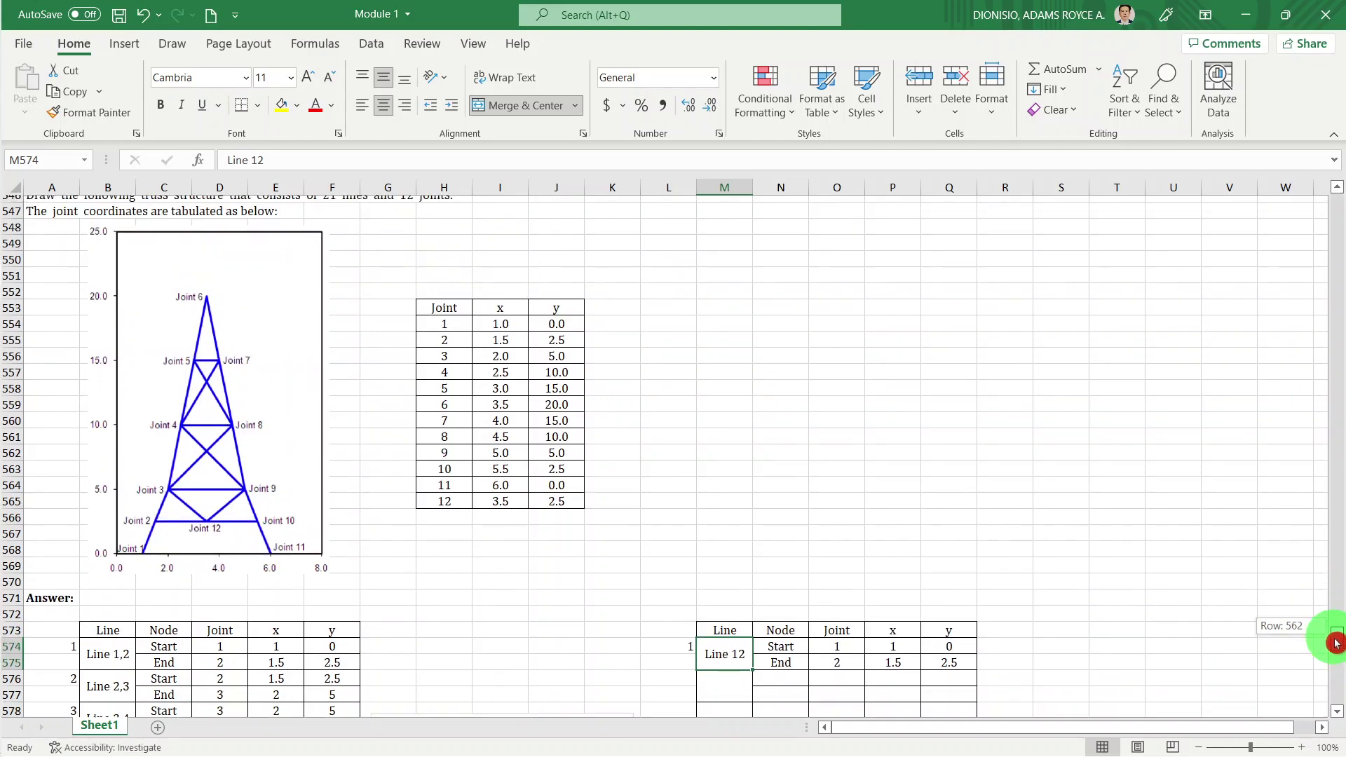
Copy the Line 12 block M574:Q575 and paste it into M576, M578 and M580.
{"action": "scroll", "coordinate": [986, 493], "scroll_direction": "down", "scroll_amount": 5}
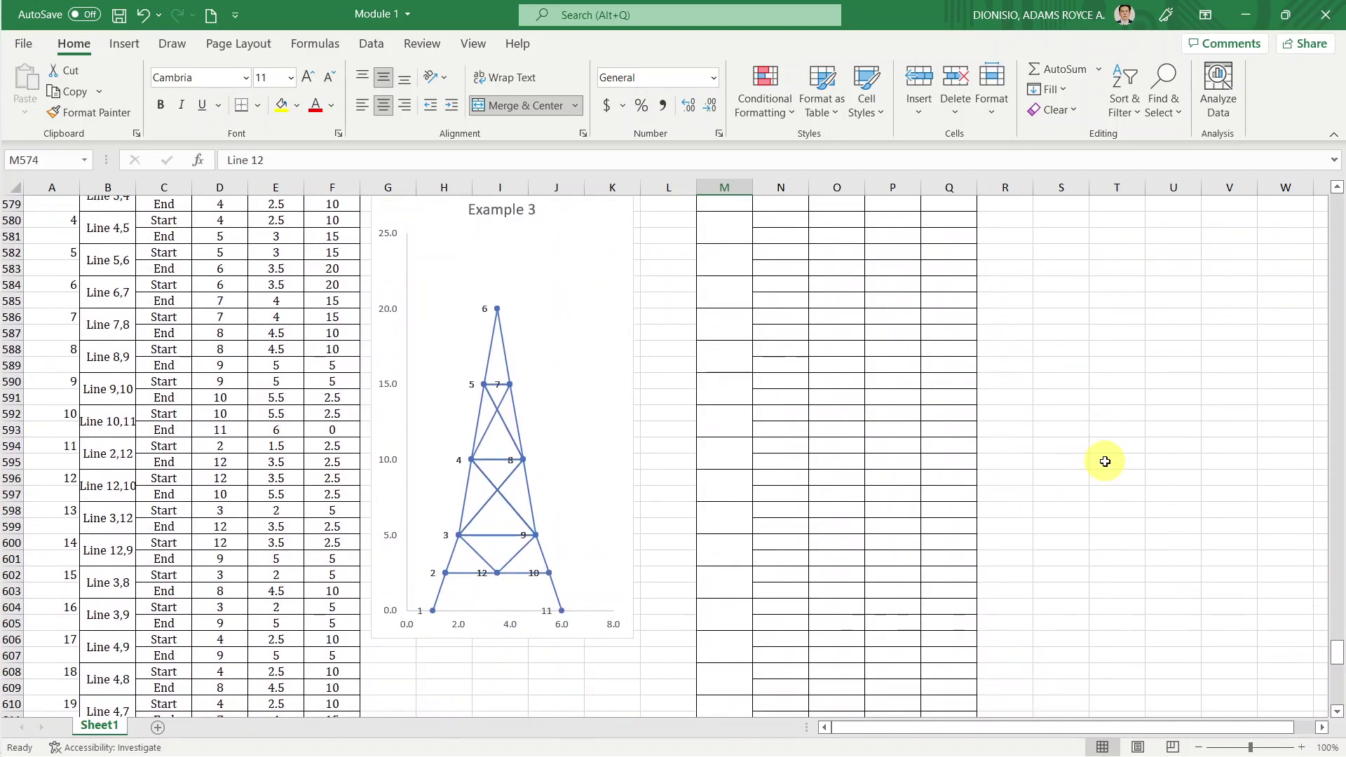
{"action": "left_click", "coordinate": [1338, 188]}
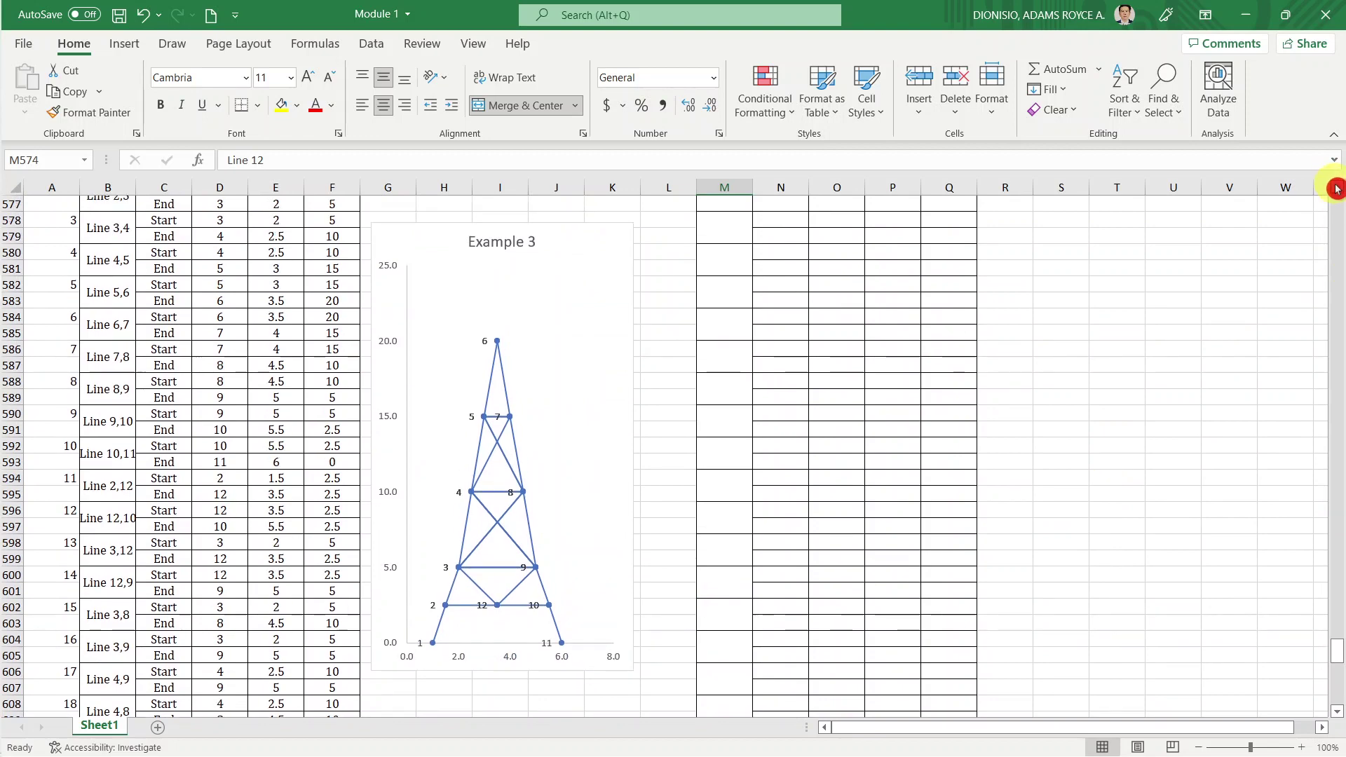
{"action": "key", "text": "shift+Right"}
{"action": "key", "text": "shift+Right"}
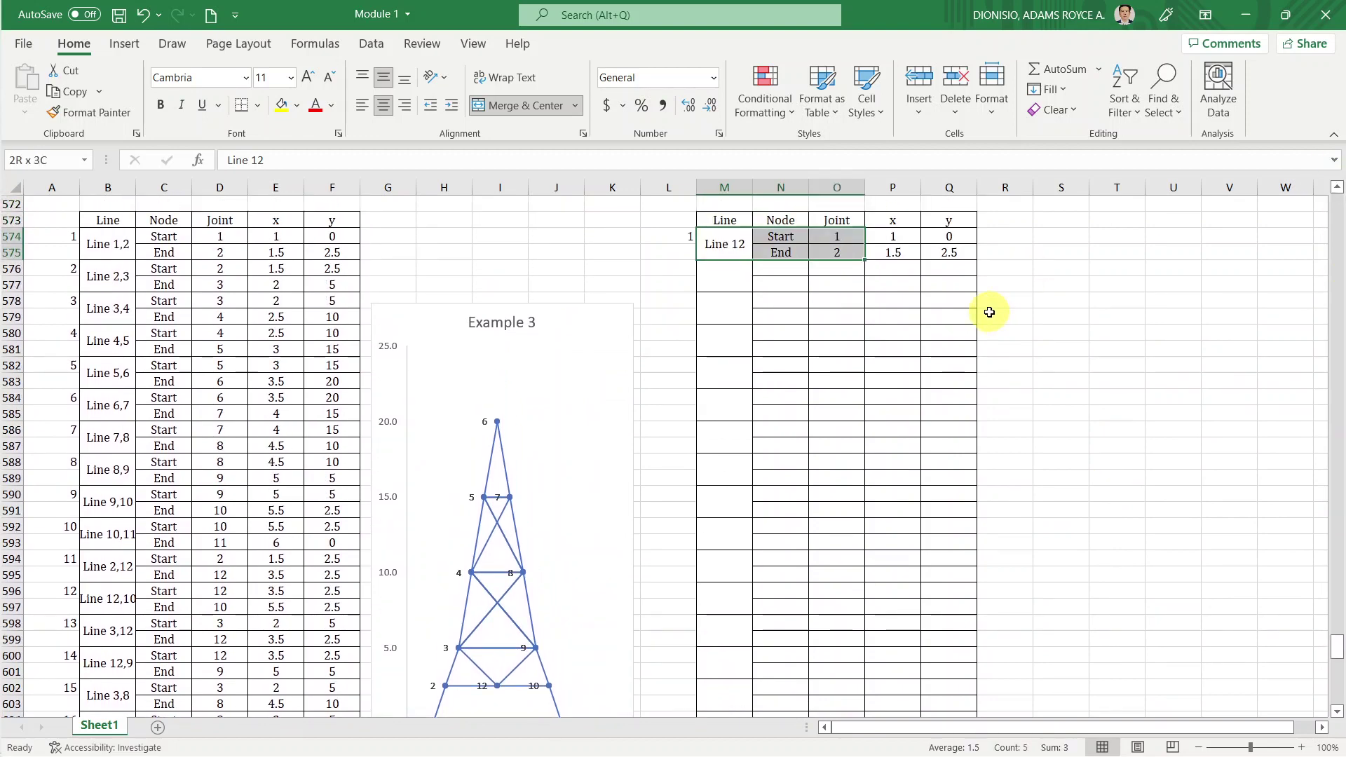
{"action": "key", "text": "shift+Right"}
{"action": "key", "text": "shift+Right"}
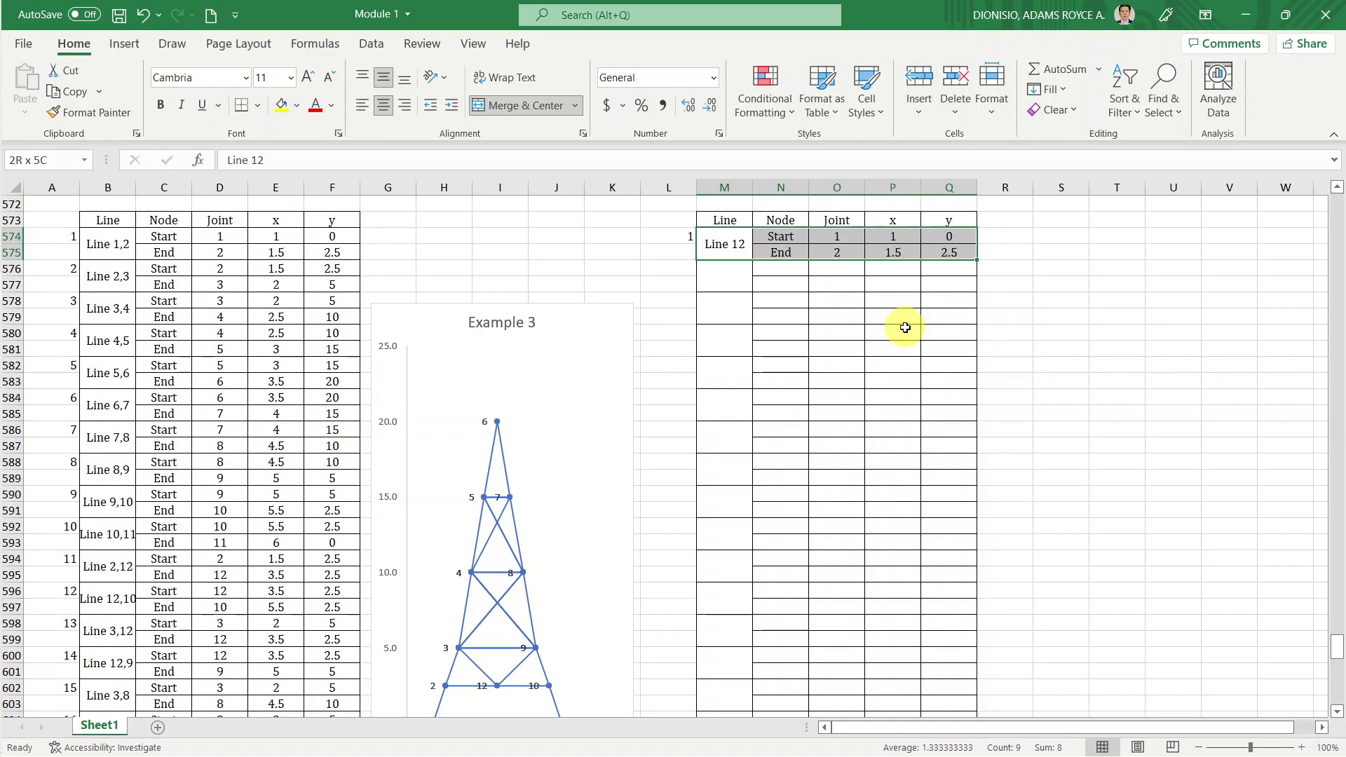
{"action": "key", "text": "ctrl+c"}
{"action": "left_click", "coordinate": [725, 281]}
{"action": "key", "text": "ctrl+v"}
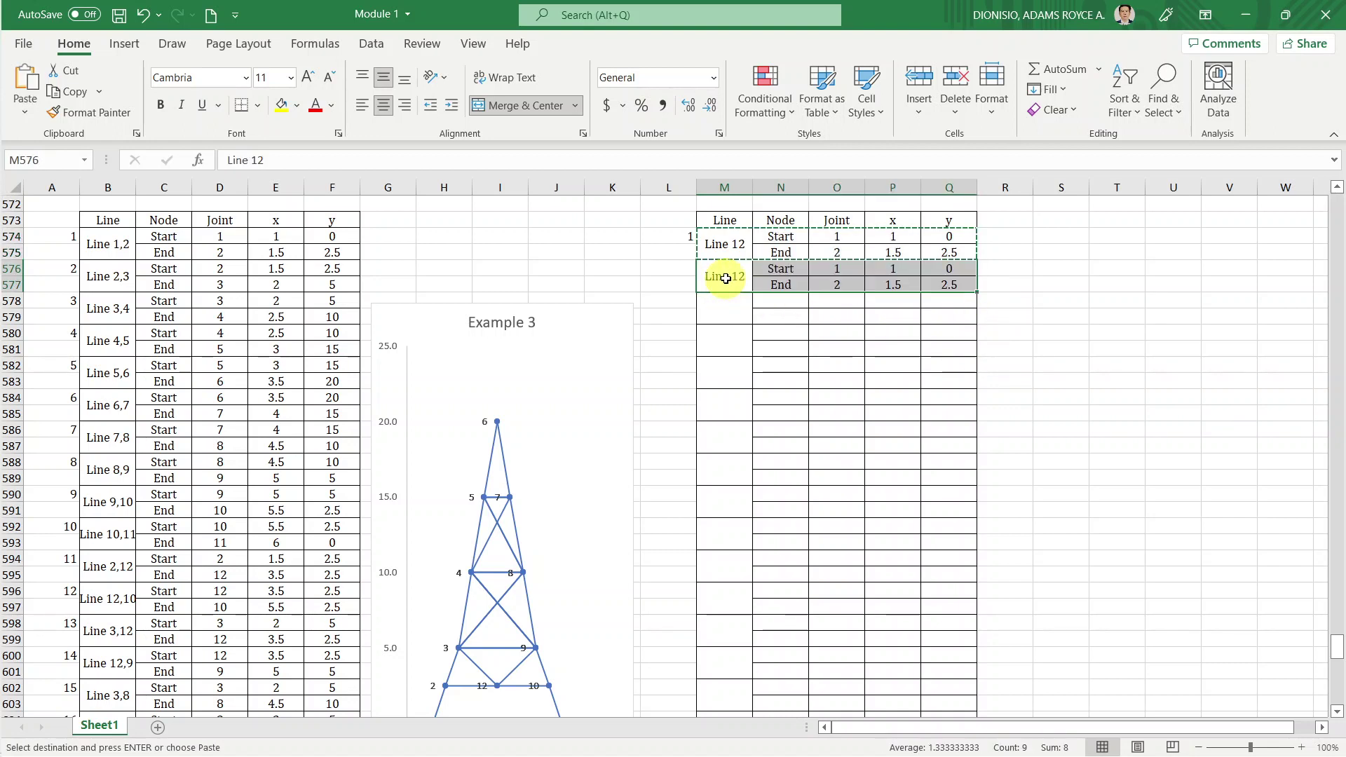
{"action": "left_click", "coordinate": [726, 308]}
{"action": "key", "text": "ctrl+v"}
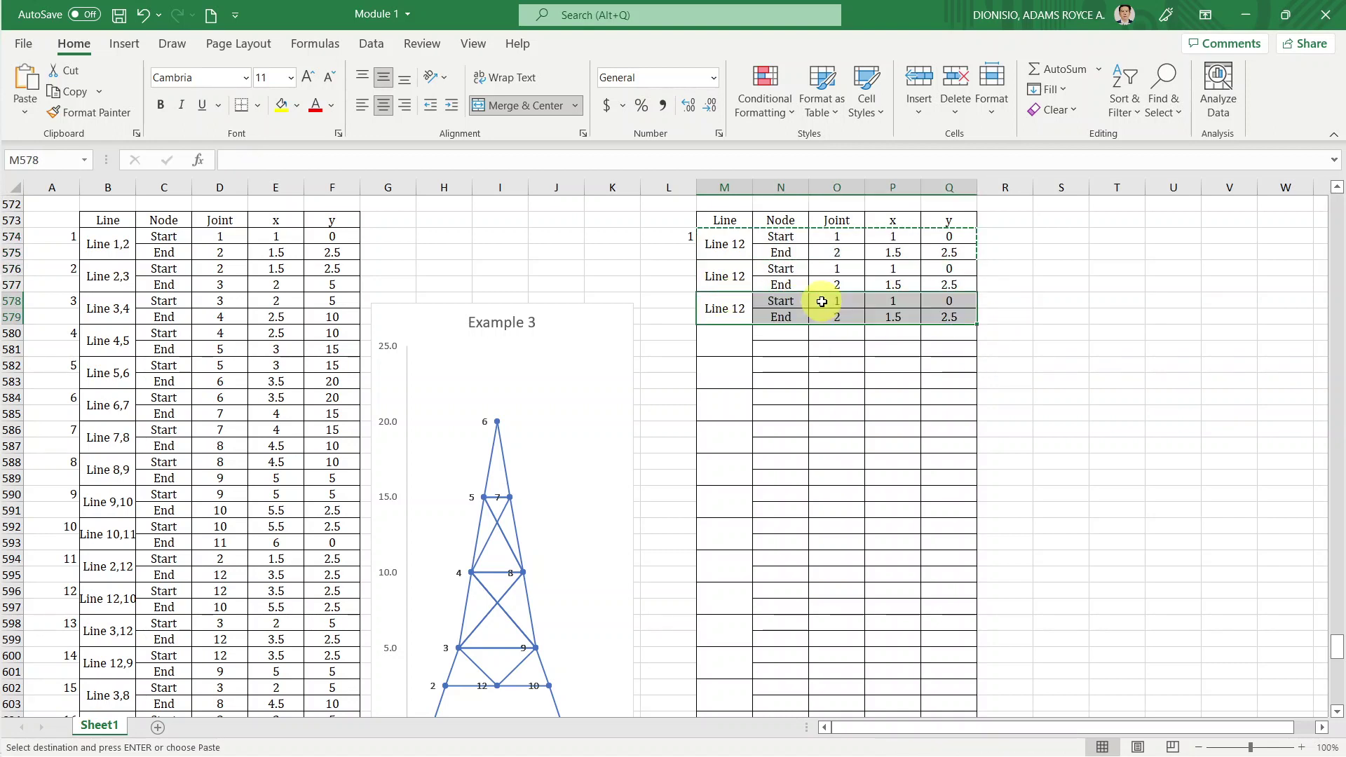
{"action": "left_click", "coordinate": [726, 341]}
{"action": "key", "text": "ctrl+v"}
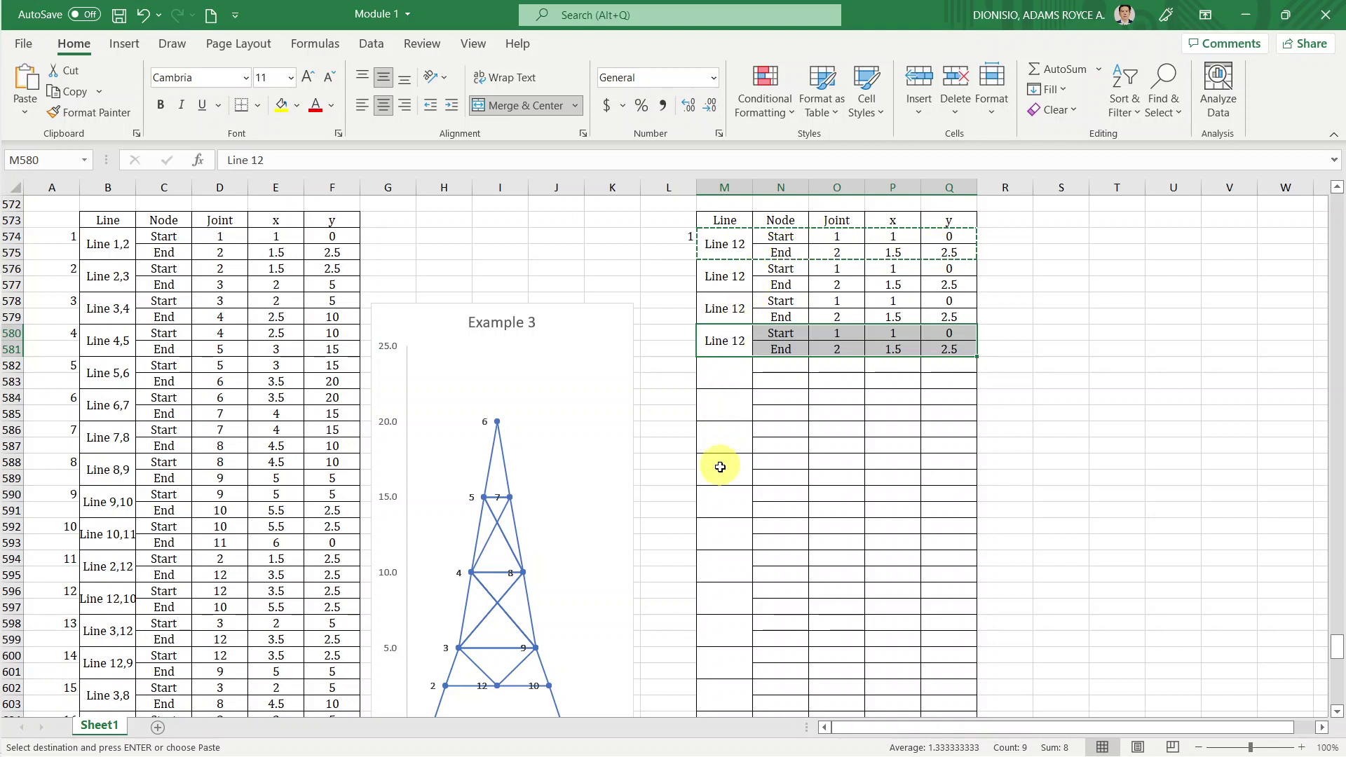
Select the first line block, L574:Q575.
{"action": "left_click", "coordinate": [725, 244]}
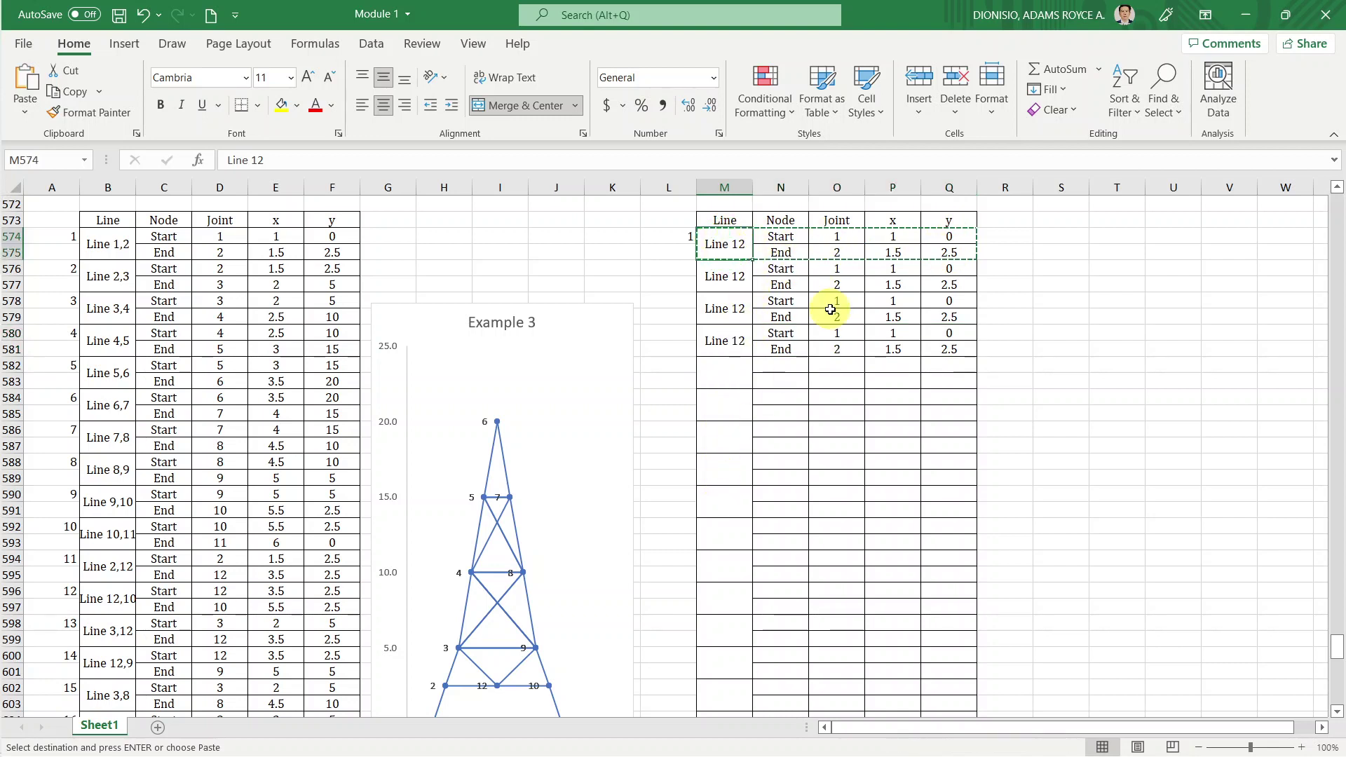
{"action": "key", "text": "shift+Right"}
{"action": "key", "text": "shift+Right"}
{"action": "key", "text": "shift+Right"}
{"action": "key", "text": "shift+Right"}
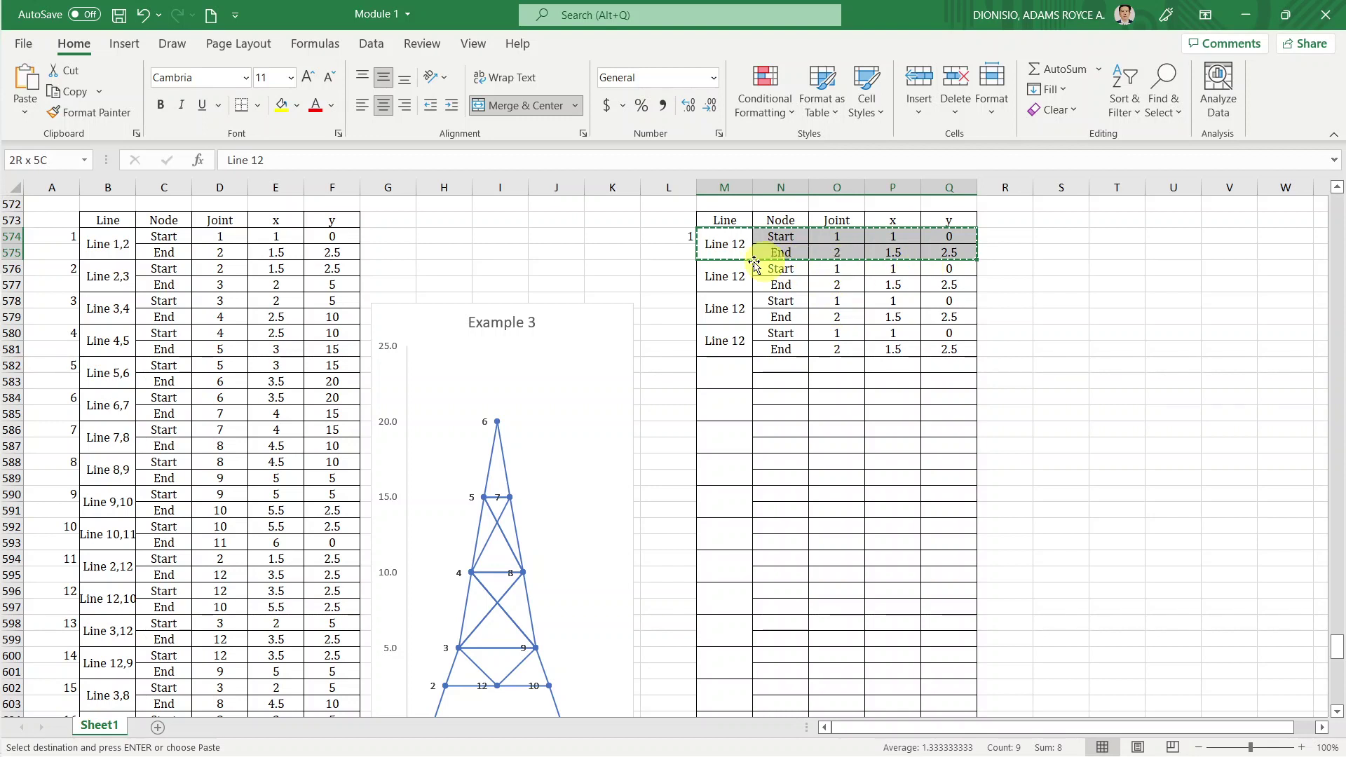
{"action": "left_click", "coordinate": [677, 233]}
{"action": "key", "text": "shift+Right"}
{"action": "key", "text": "shift+Right"}
{"action": "key", "text": "shift+Right"}
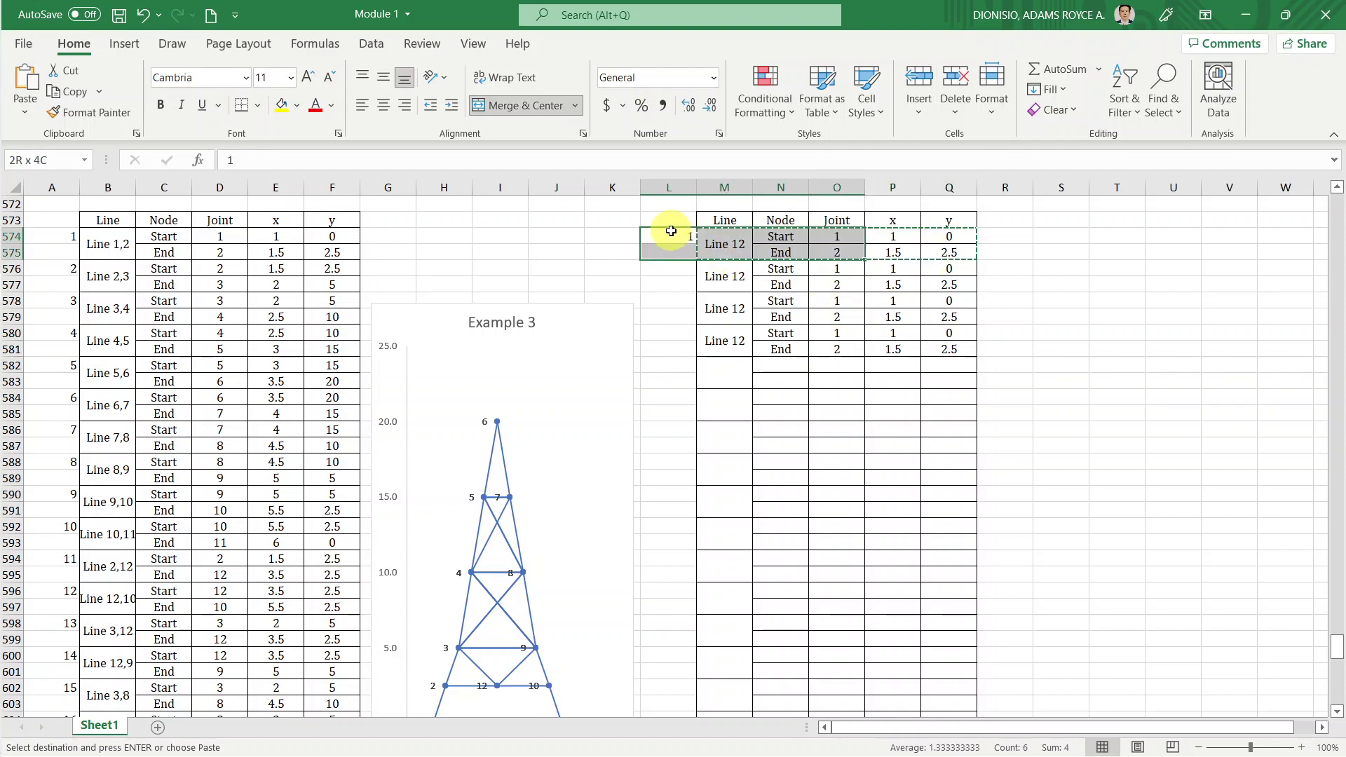
{"action": "key", "text": "shift+Right"}
{"action": "key", "text": "shift+Right"}
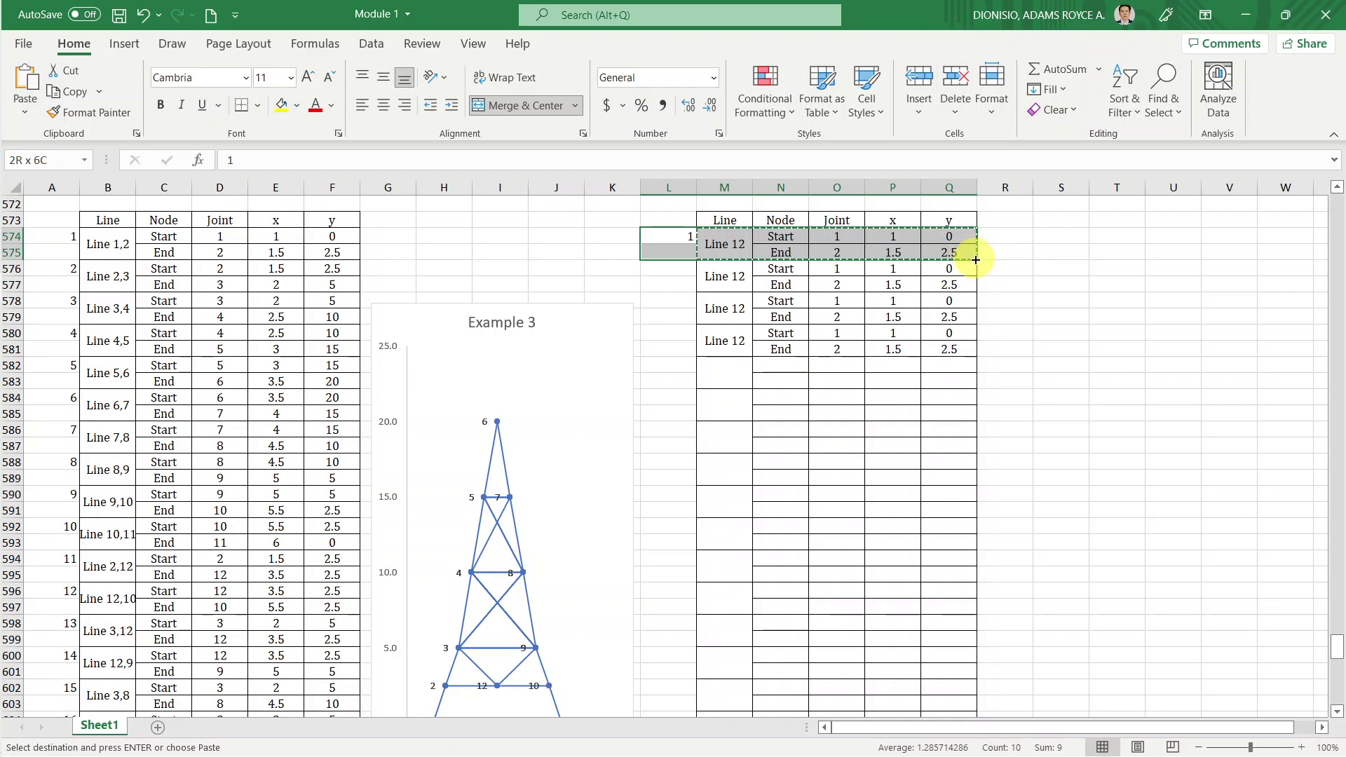
Try filling the L574:Q575 block down to row 615 and dismiss the merged-cells warning.
{"action": "left_click", "coordinate": [982, 265]}
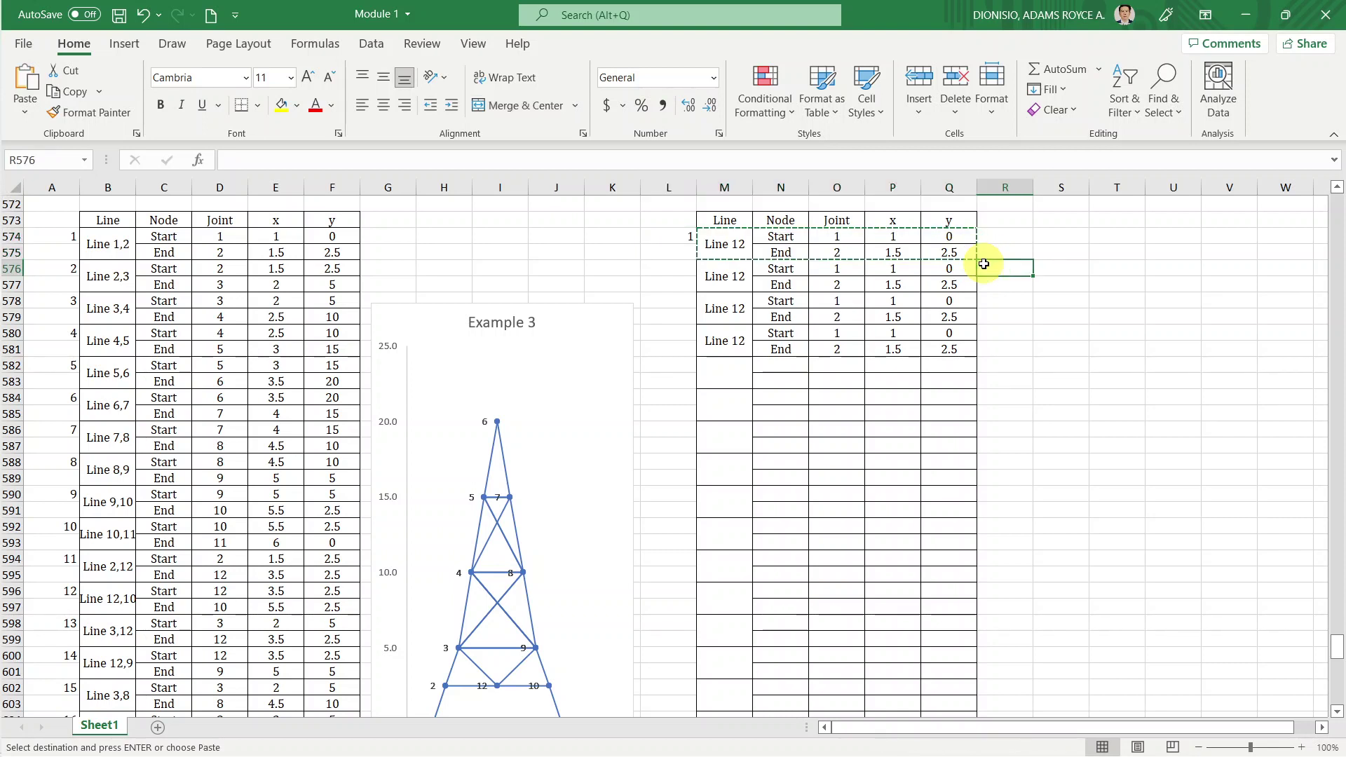
{"action": "left_click_drag", "start_coordinate": [657, 234], "coordinate": [957, 261]}
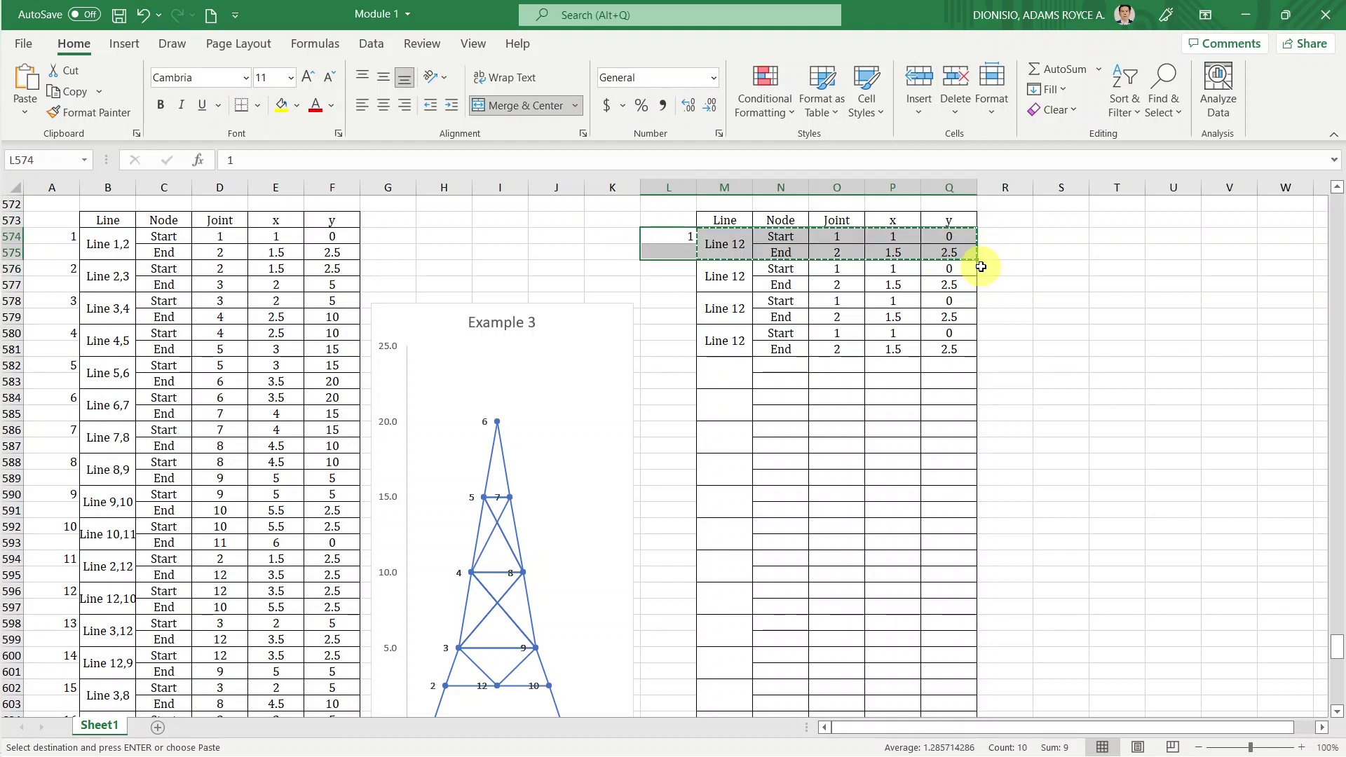
{"action": "mouse_move", "coordinate": [980, 262]}
{"action": "left_mouse_down"}
{"action": "mouse_move", "coordinate": [931, 679]}
{"action": "mouse_move", "coordinate": [947, 591]}
{"action": "left_mouse_up"}
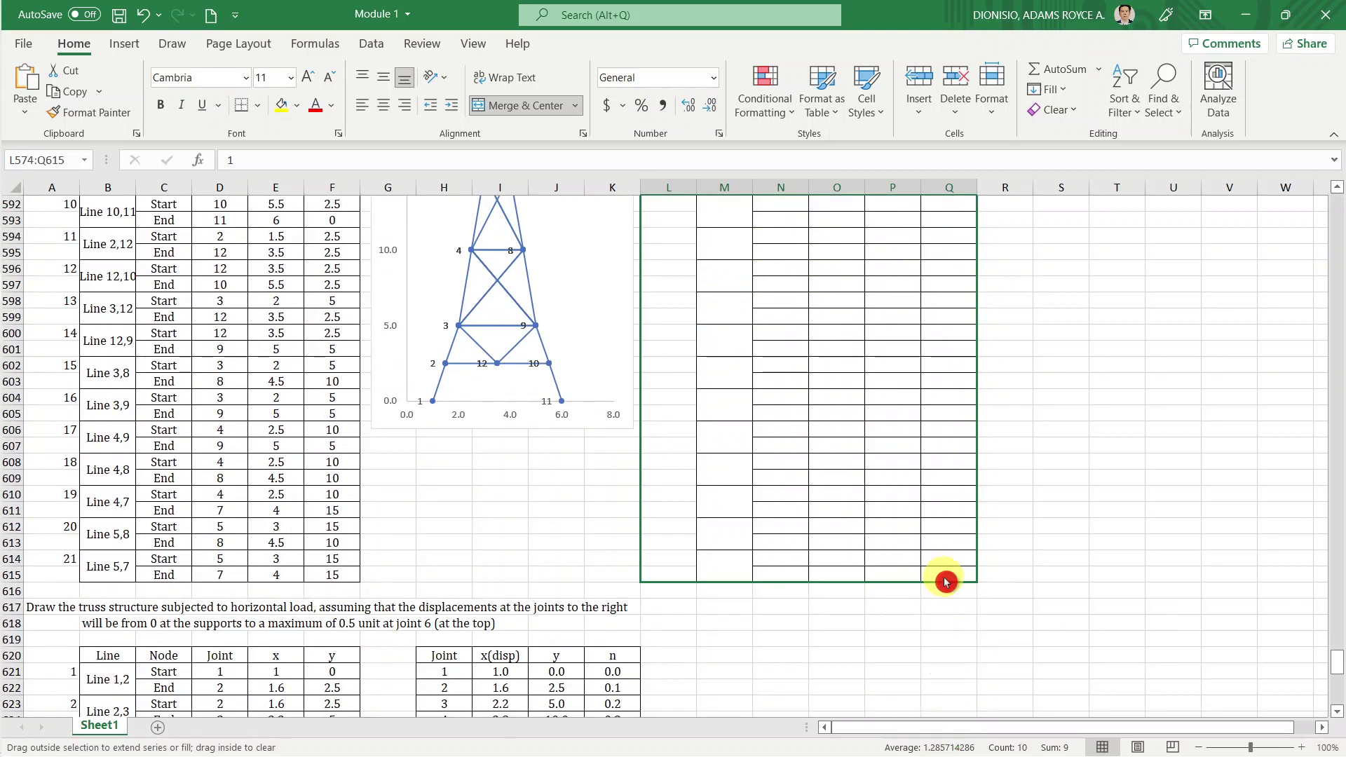
{"action": "left_click_drag", "start_coordinate": [947, 591], "coordinate": [947, 580]}
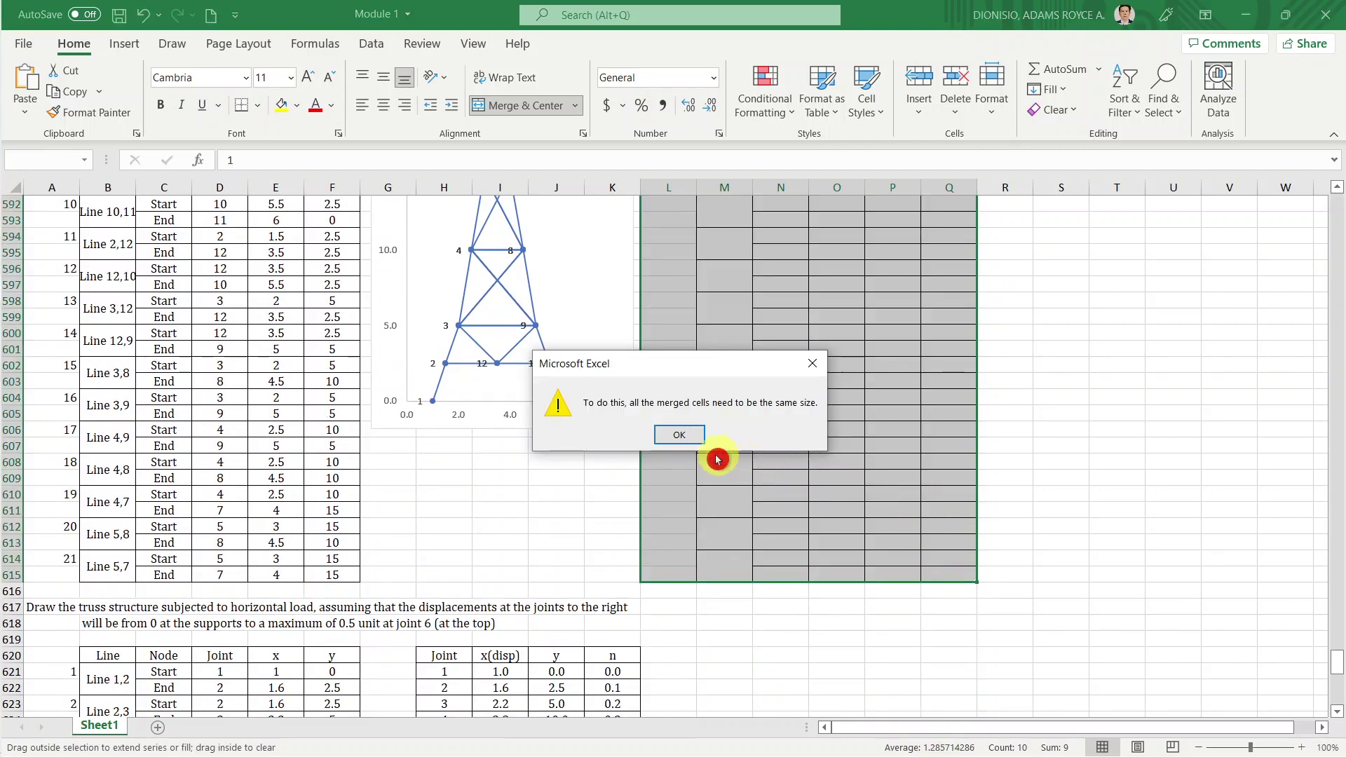
{"action": "left_click", "coordinate": [688, 442]}
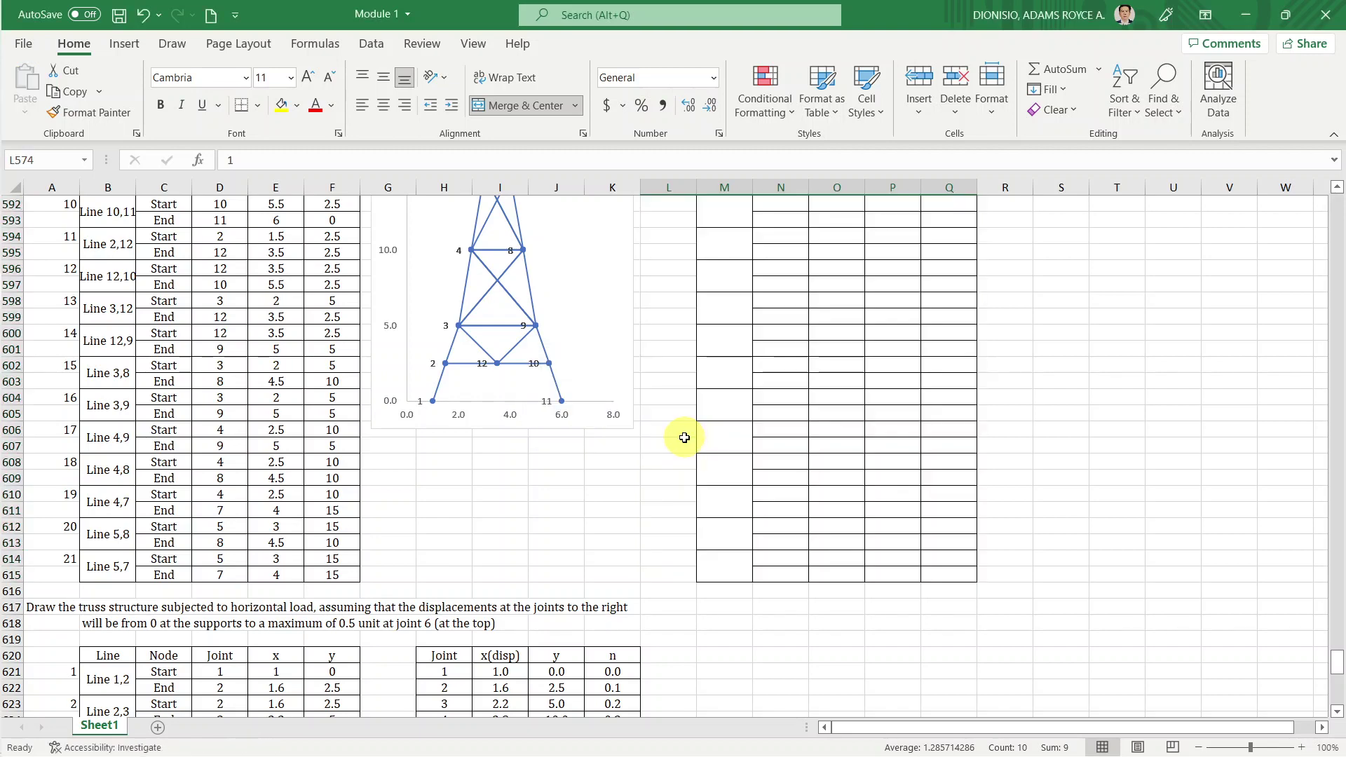
{"action": "scroll", "coordinate": [733, 488], "scroll_direction": "up", "scroll_amount": 1}
{"action": "scroll", "coordinate": [734, 489], "scroll_direction": "up", "scroll_amount": 5}
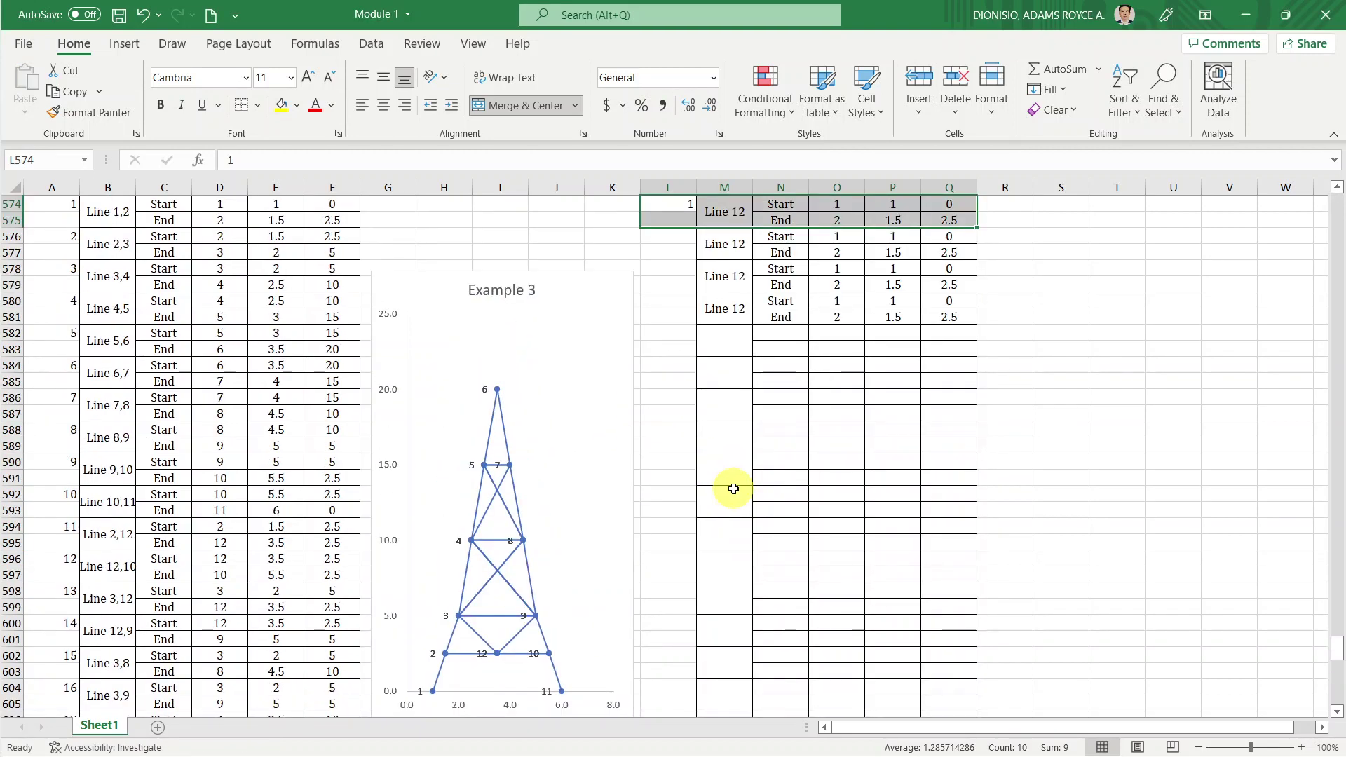
{"action": "scroll", "coordinate": [731, 487], "scroll_direction": "up", "scroll_amount": 1}
Fill the node and joint data N574:Q575 down to row 615, undoing an overshooting first fill.
{"action": "left_click", "coordinate": [750, 265]}
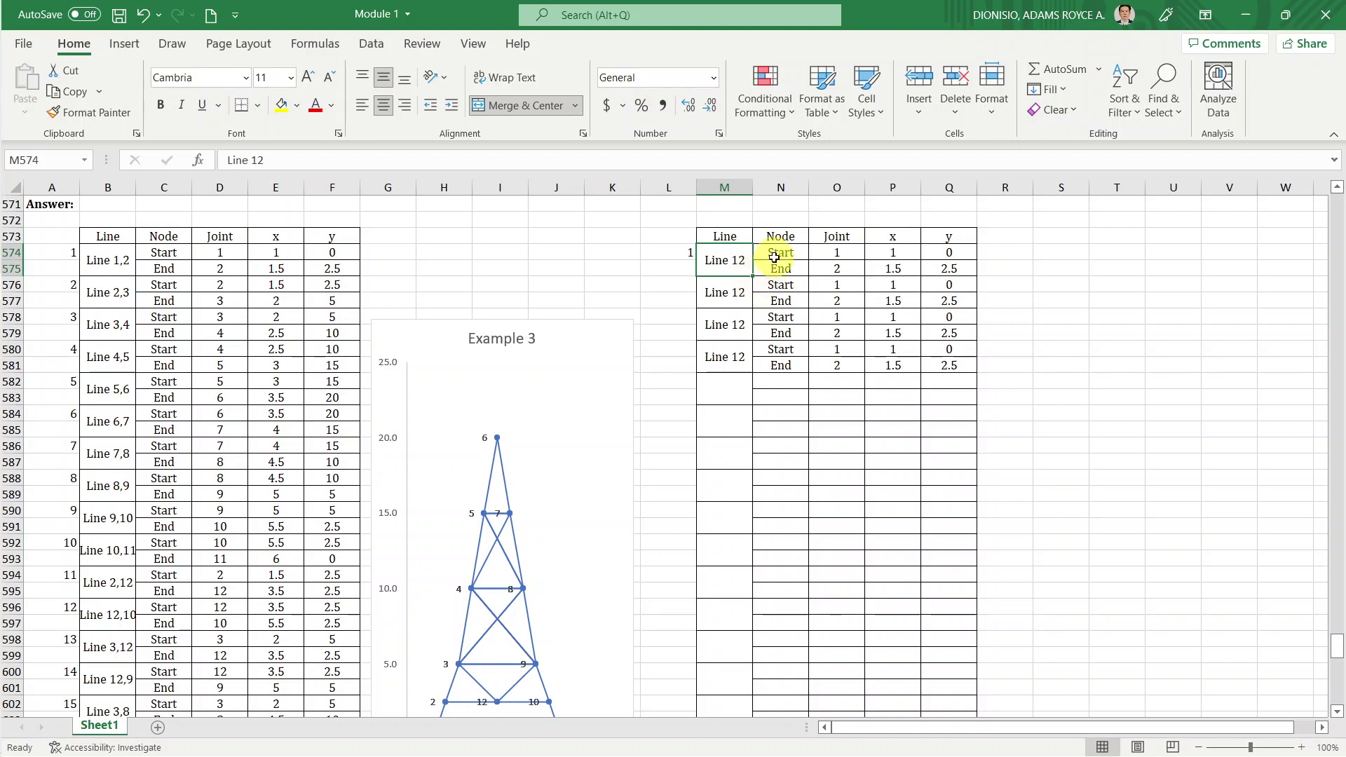
{"action": "left_click", "coordinate": [777, 254]}
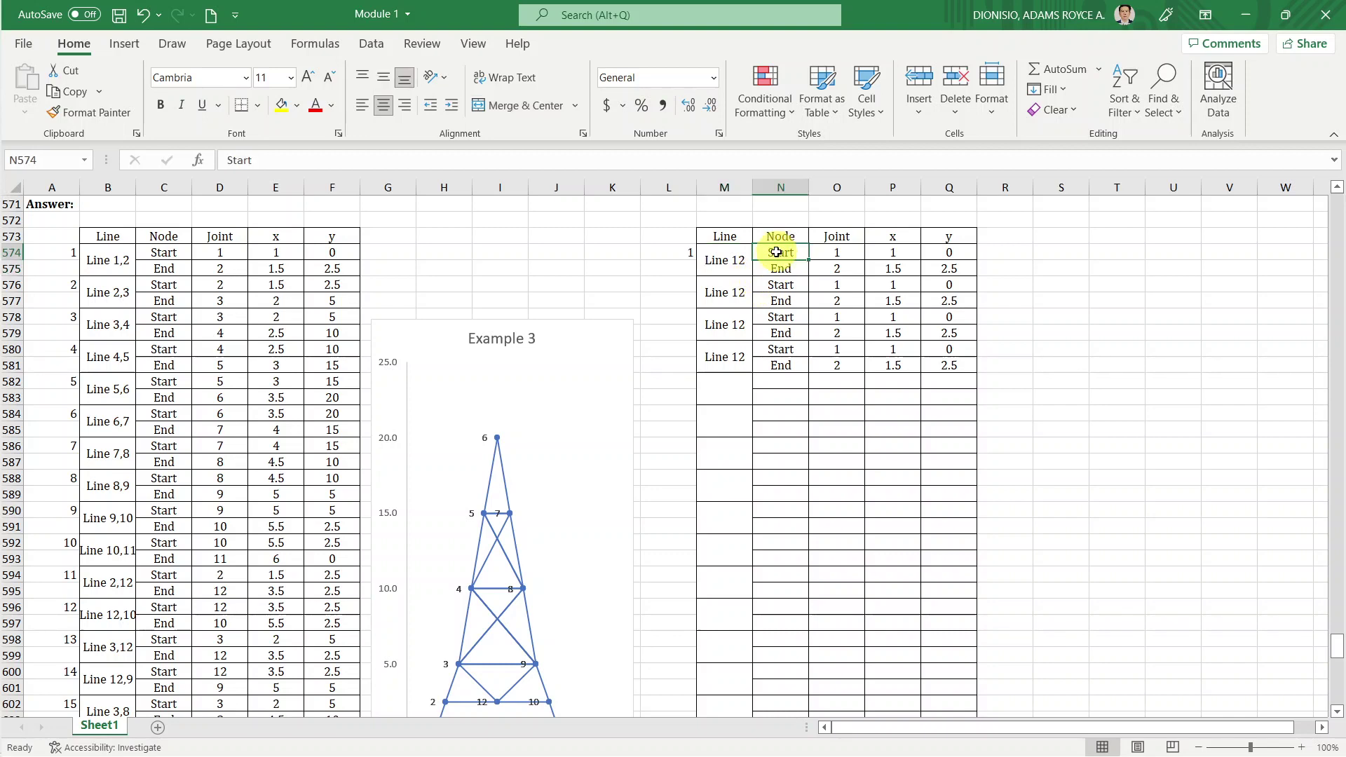
{"action": "left_click", "coordinate": [950, 268], "text": "shift"}
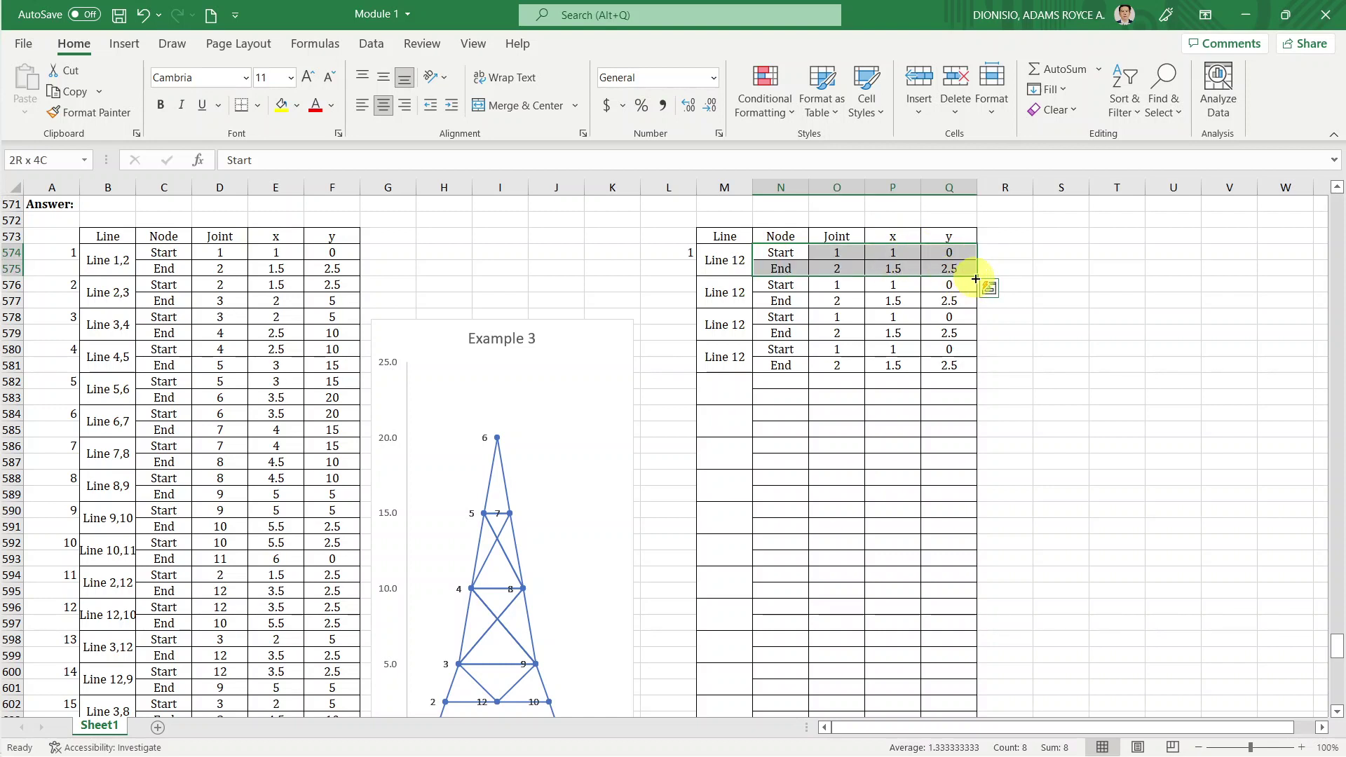
{"action": "mouse_move", "coordinate": [976, 278]}
{"action": "left_mouse_down"}
{"action": "mouse_move", "coordinate": [955, 750]}
{"action": "mouse_move", "coordinate": [968, 303]}
{"action": "left_mouse_up"}
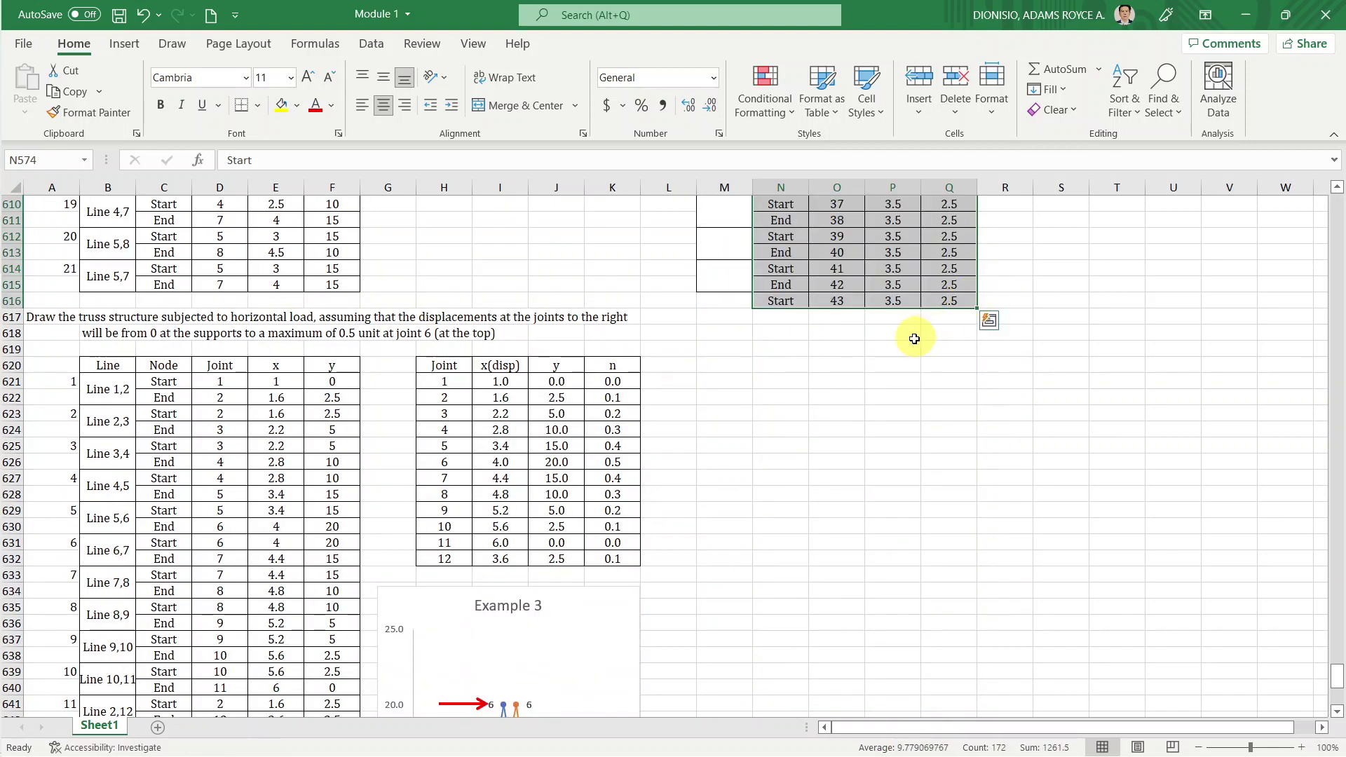
{"action": "key", "text": "ctrl+z"}
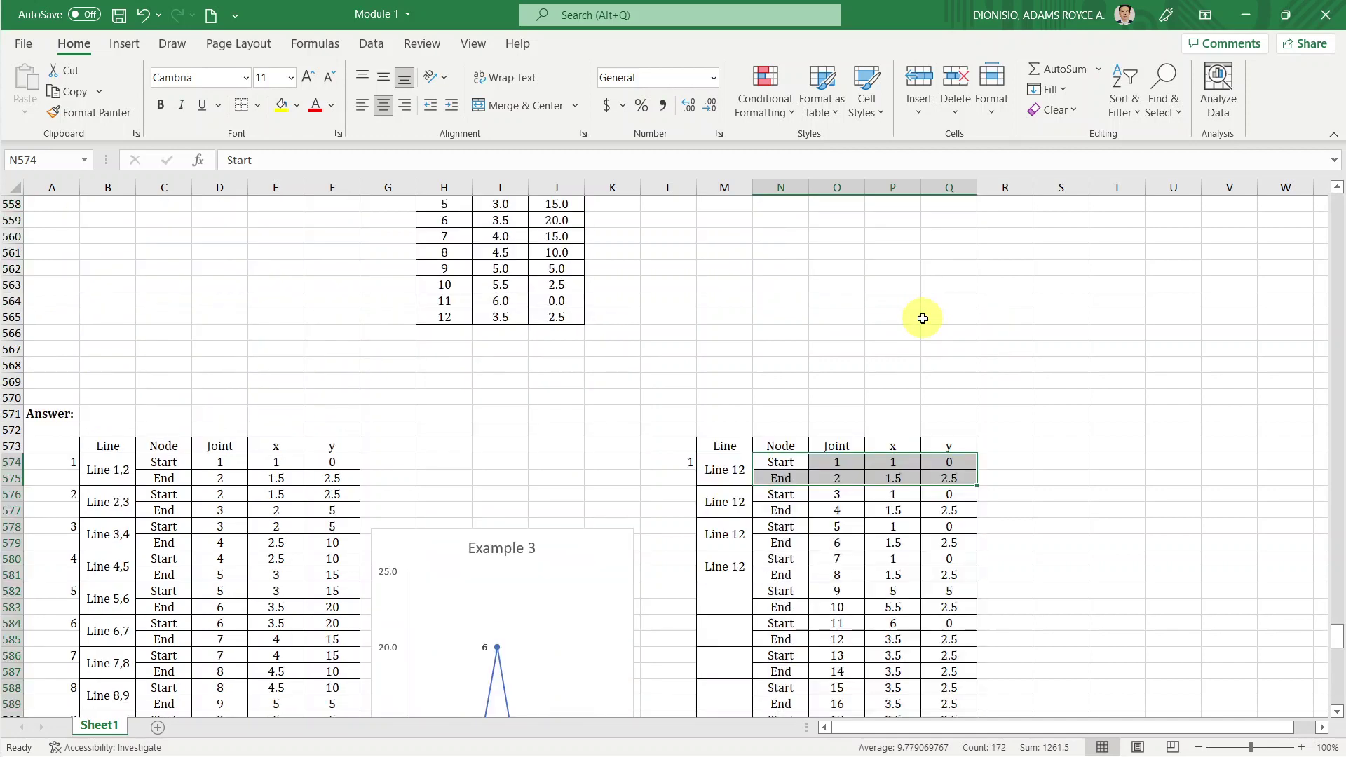
{"action": "scroll", "coordinate": [923, 309], "scroll_direction": "down", "scroll_amount": 4}
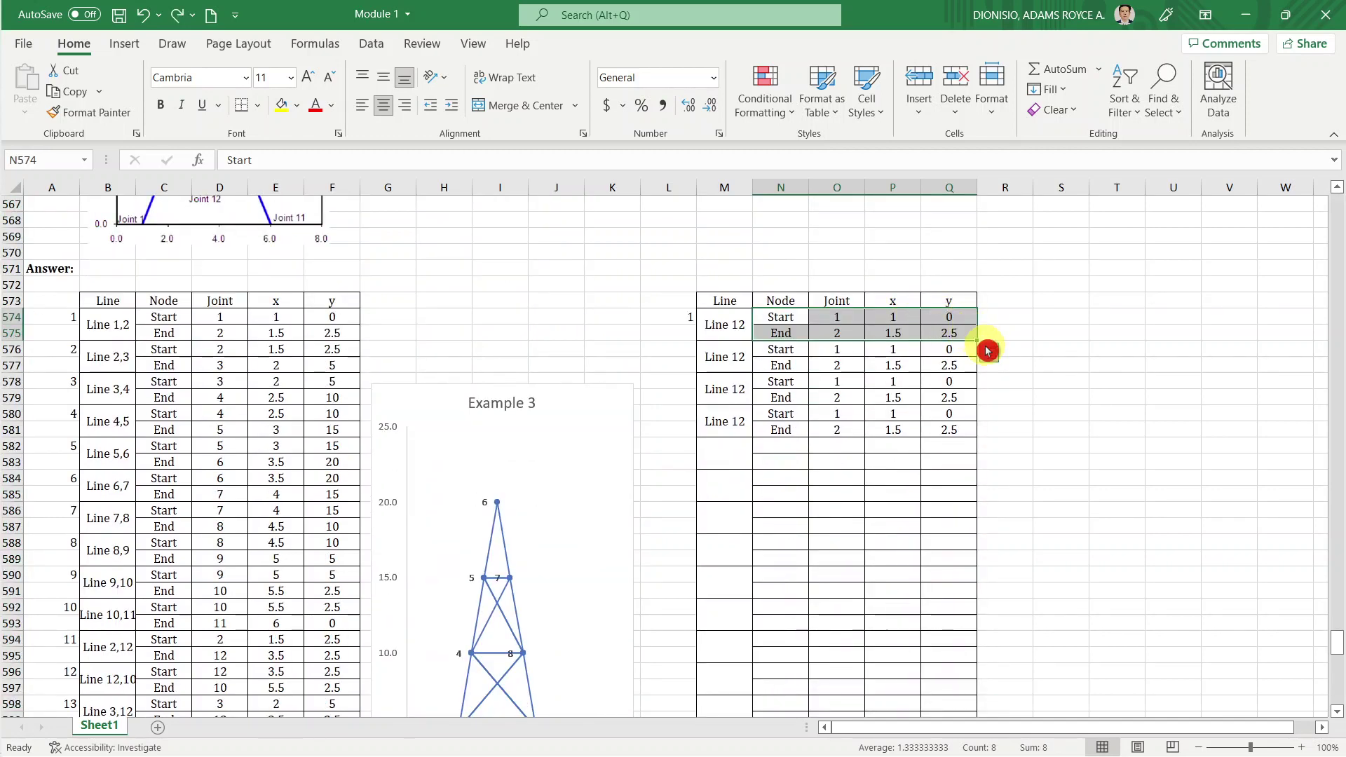
{"action": "left_click_drag", "start_coordinate": [978, 342], "coordinate": [936, 735]}
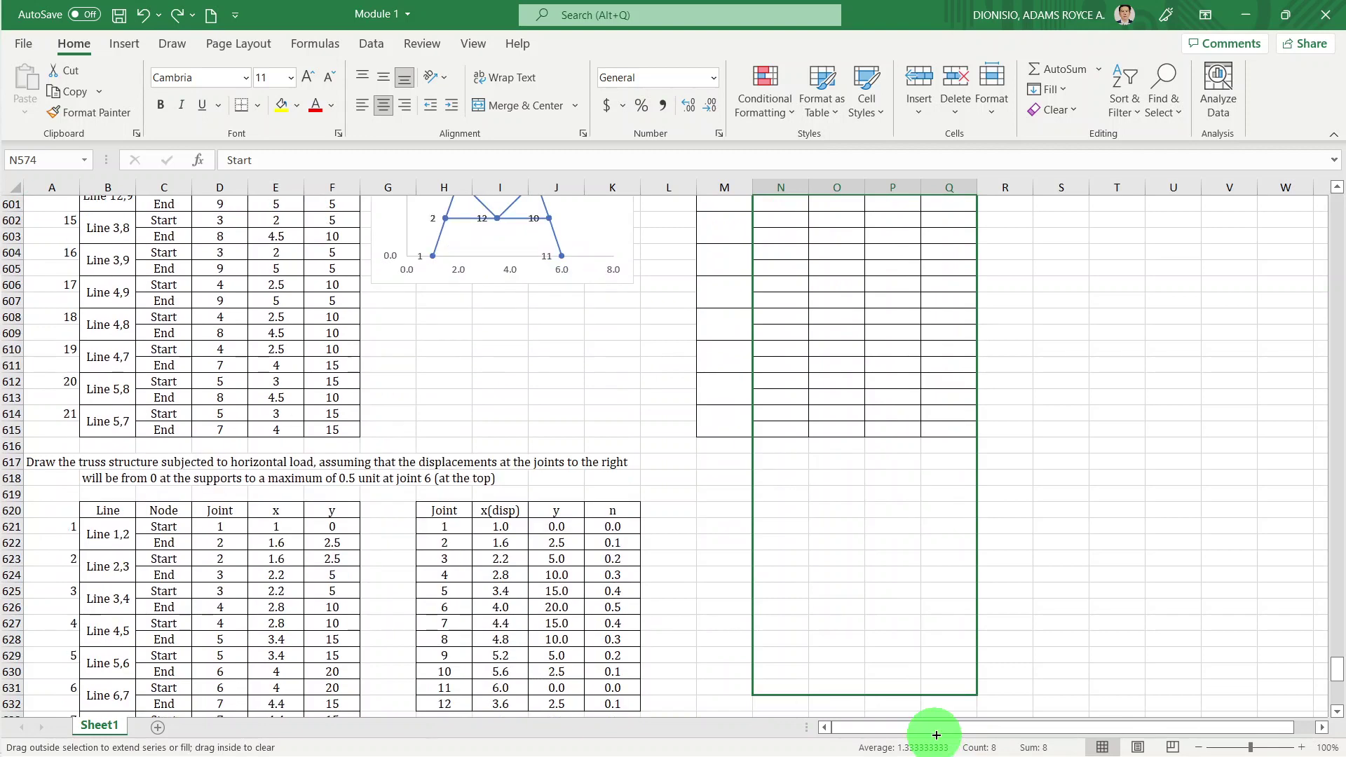
{"action": "left_click_drag", "start_coordinate": [936, 734], "coordinate": [981, 405]}
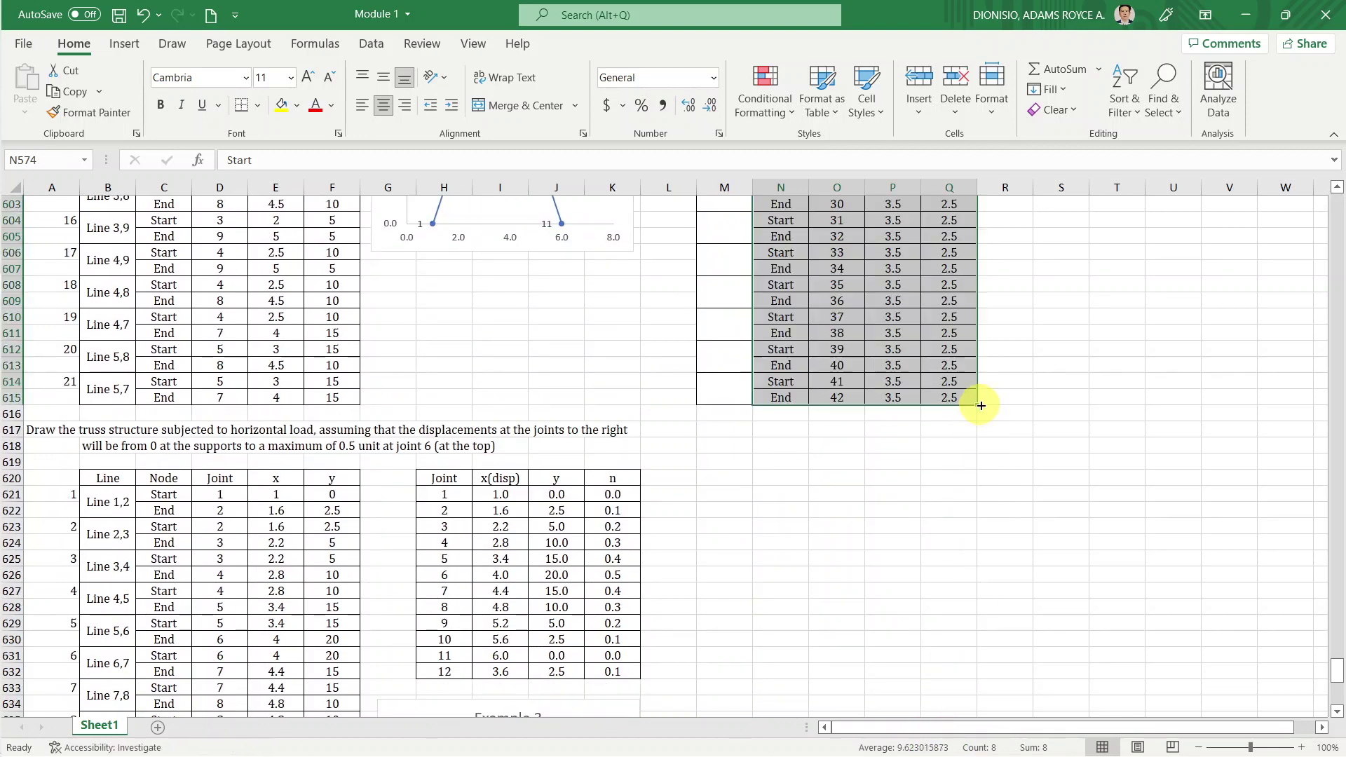
{"action": "scroll", "coordinate": [912, 406], "scroll_direction": "up", "scroll_amount": 3}
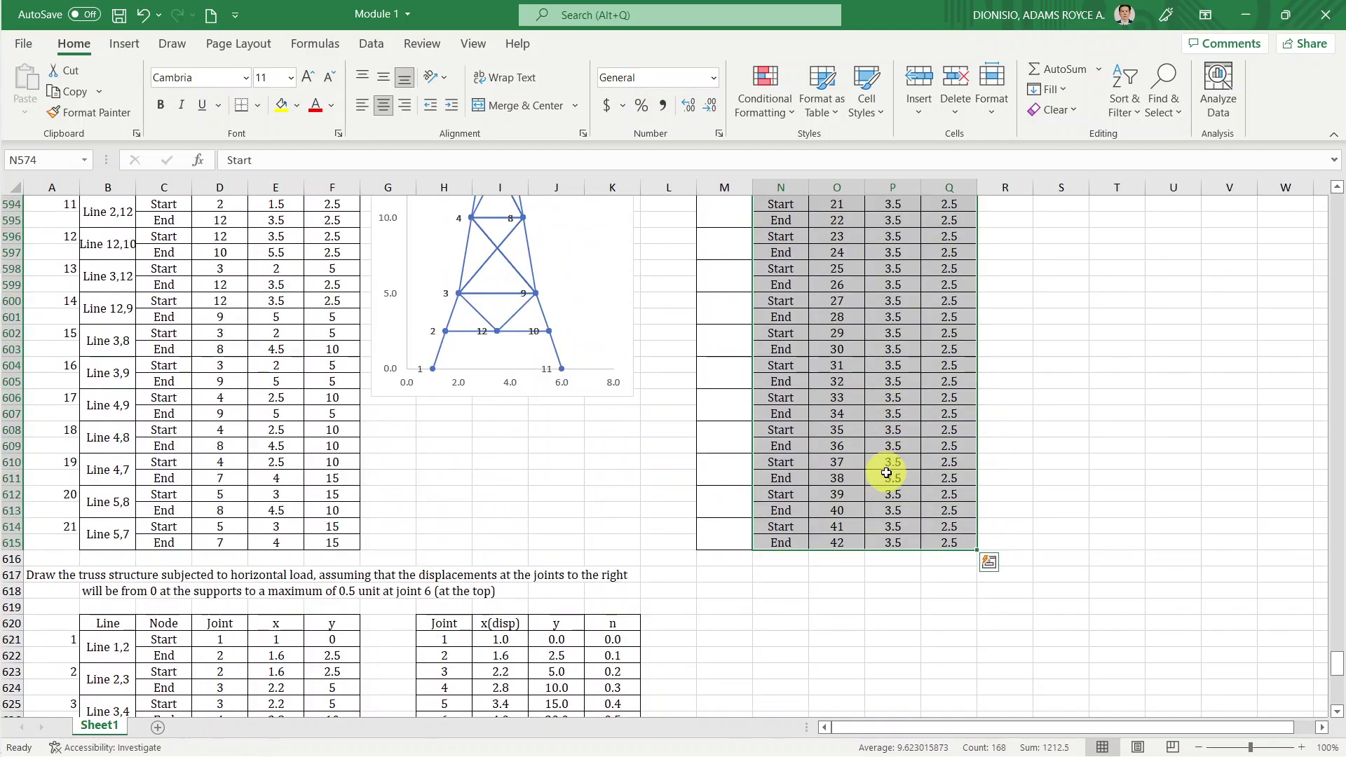
{"action": "scroll", "coordinate": [887, 473], "scroll_direction": "up", "scroll_amount": 2}
{"action": "scroll", "coordinate": [887, 473], "scroll_direction": "up", "scroll_amount": 3}
{"action": "scroll", "coordinate": [887, 473], "scroll_direction": "up", "scroll_amount": 1}
{"action": "scroll", "coordinate": [887, 472], "scroll_direction": "up", "scroll_amount": 2}
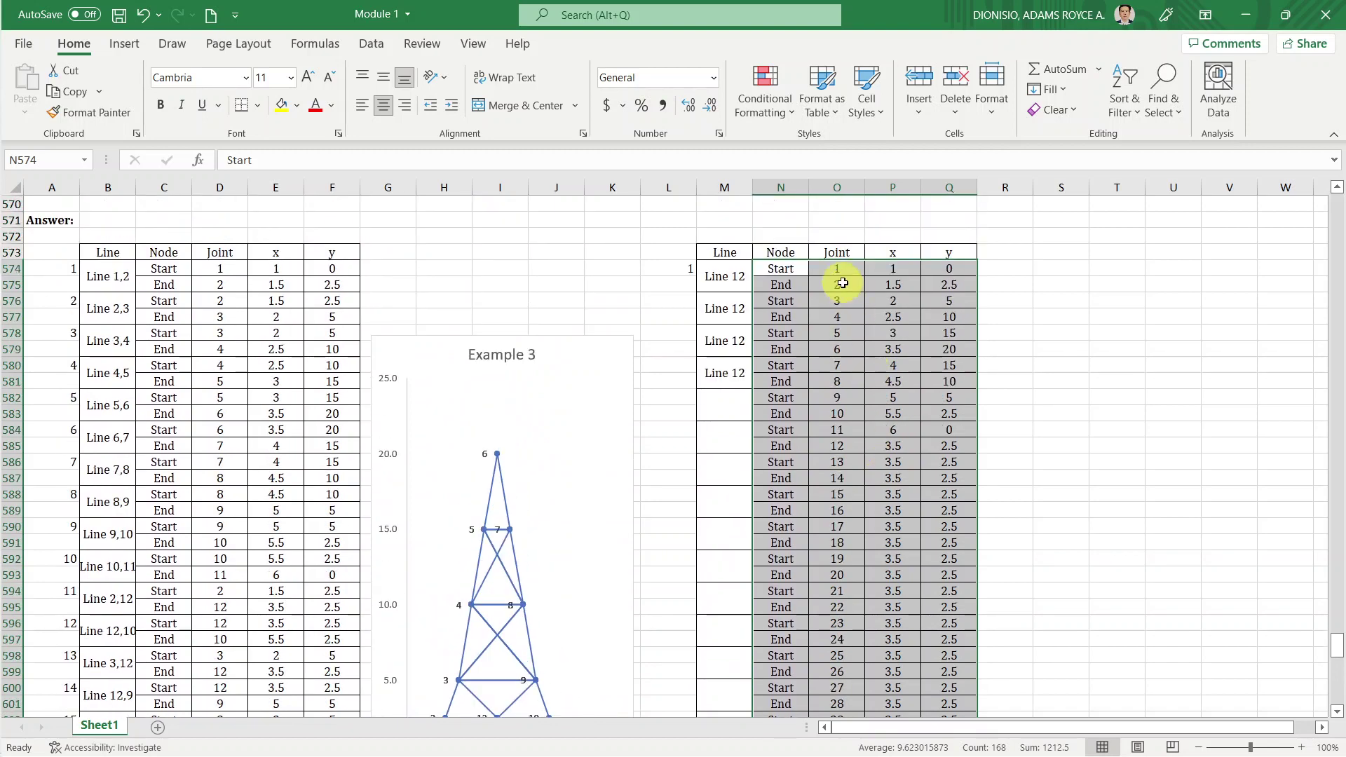
{"action": "scroll", "coordinate": [863, 336], "scroll_direction": "down", "scroll_amount": 2}
{"action": "scroll", "coordinate": [863, 336], "scroll_direction": "up", "scroll_amount": 1}
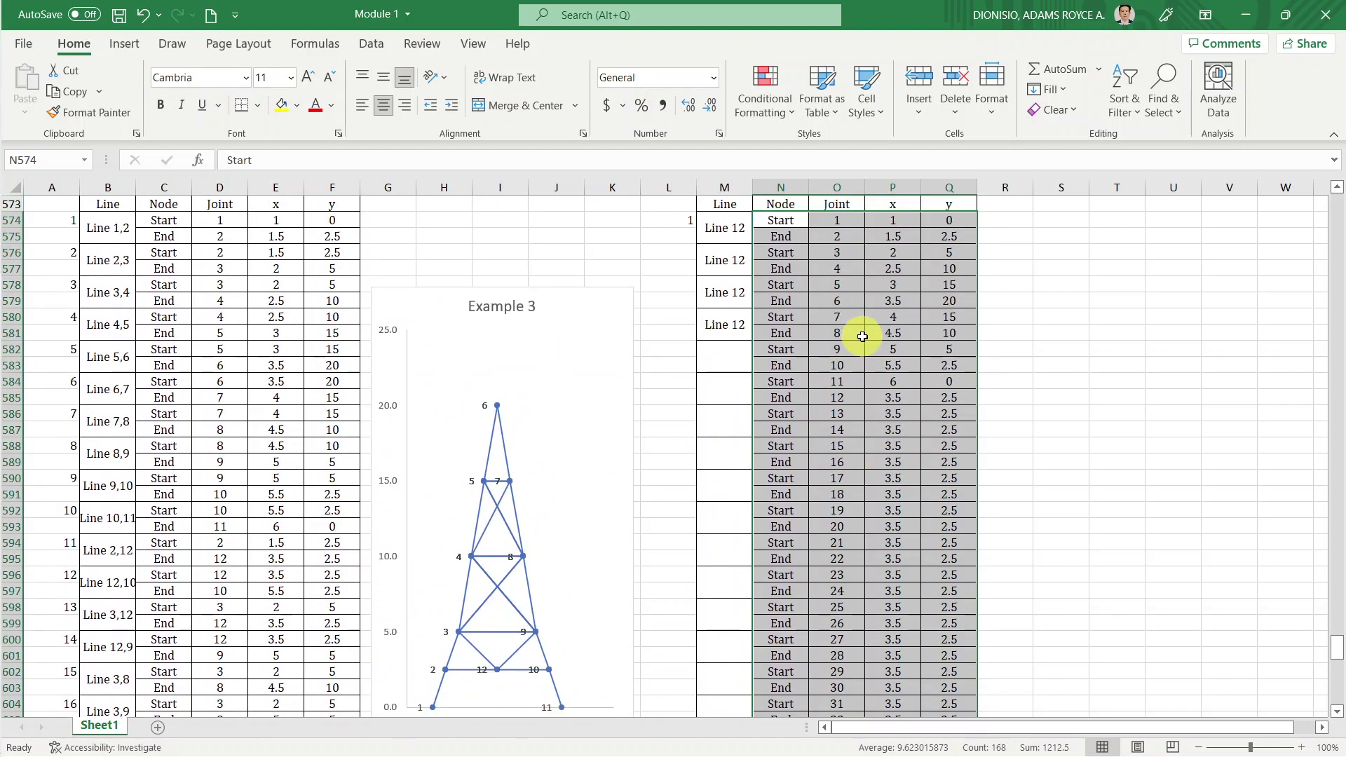
{"action": "scroll", "coordinate": [863, 337], "scroll_direction": "up", "scroll_amount": 1}
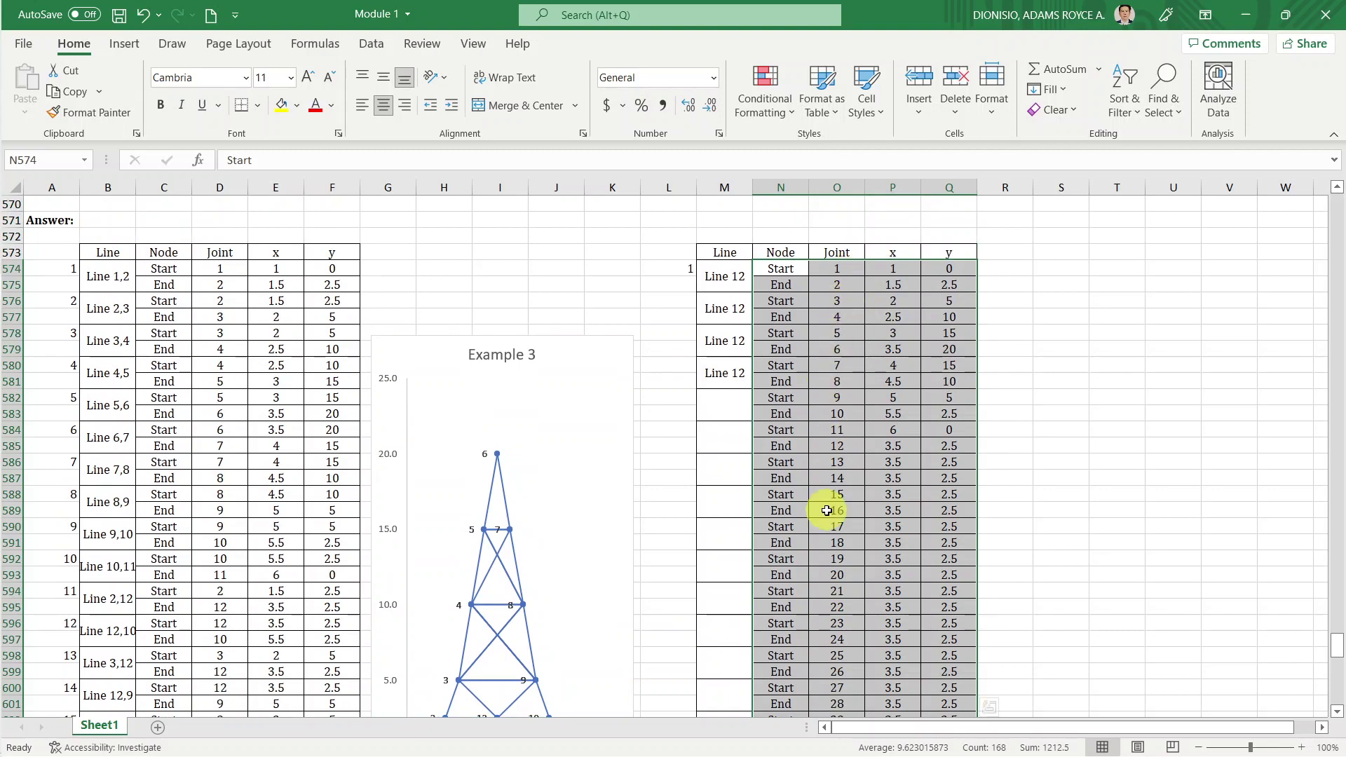
{"action": "scroll", "coordinate": [828, 511], "scroll_direction": "down", "scroll_amount": 5}
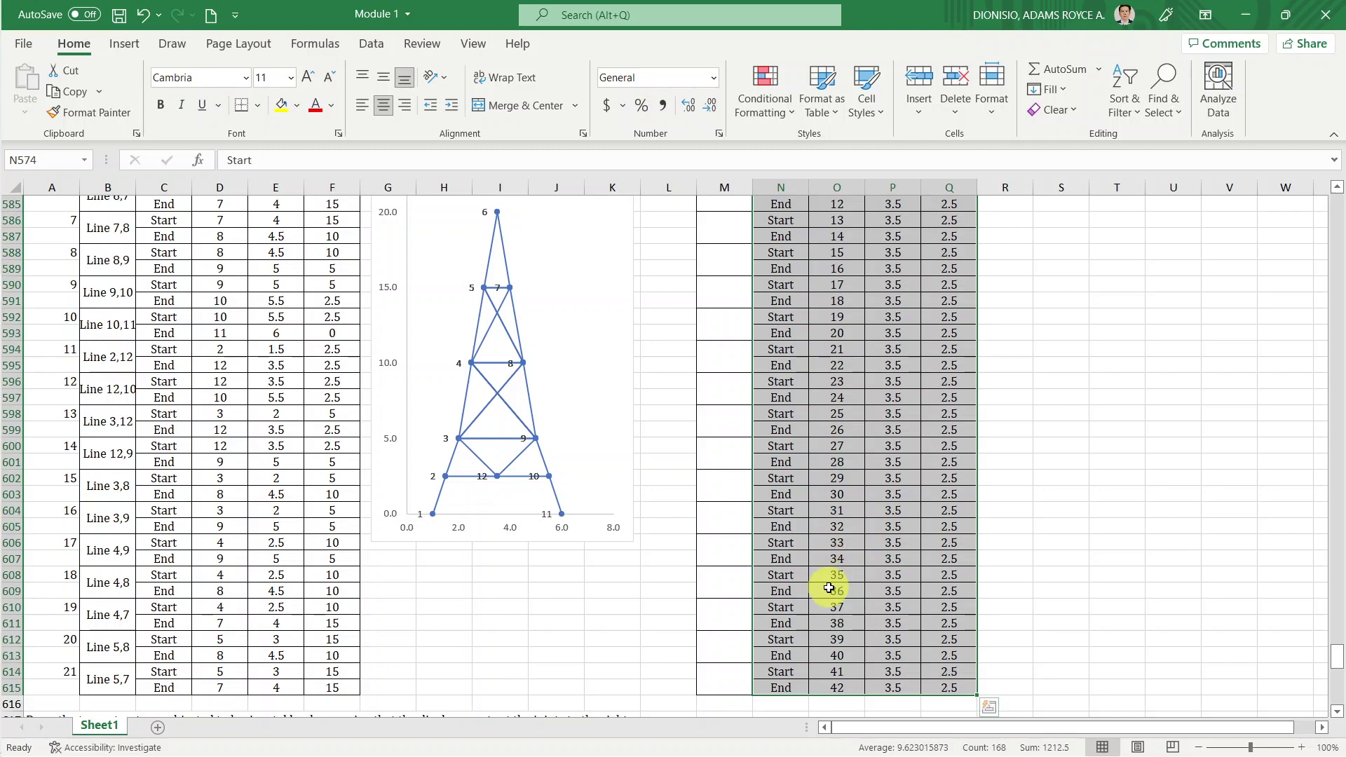
{"action": "scroll", "coordinate": [829, 587], "scroll_direction": "down", "scroll_amount": 1}
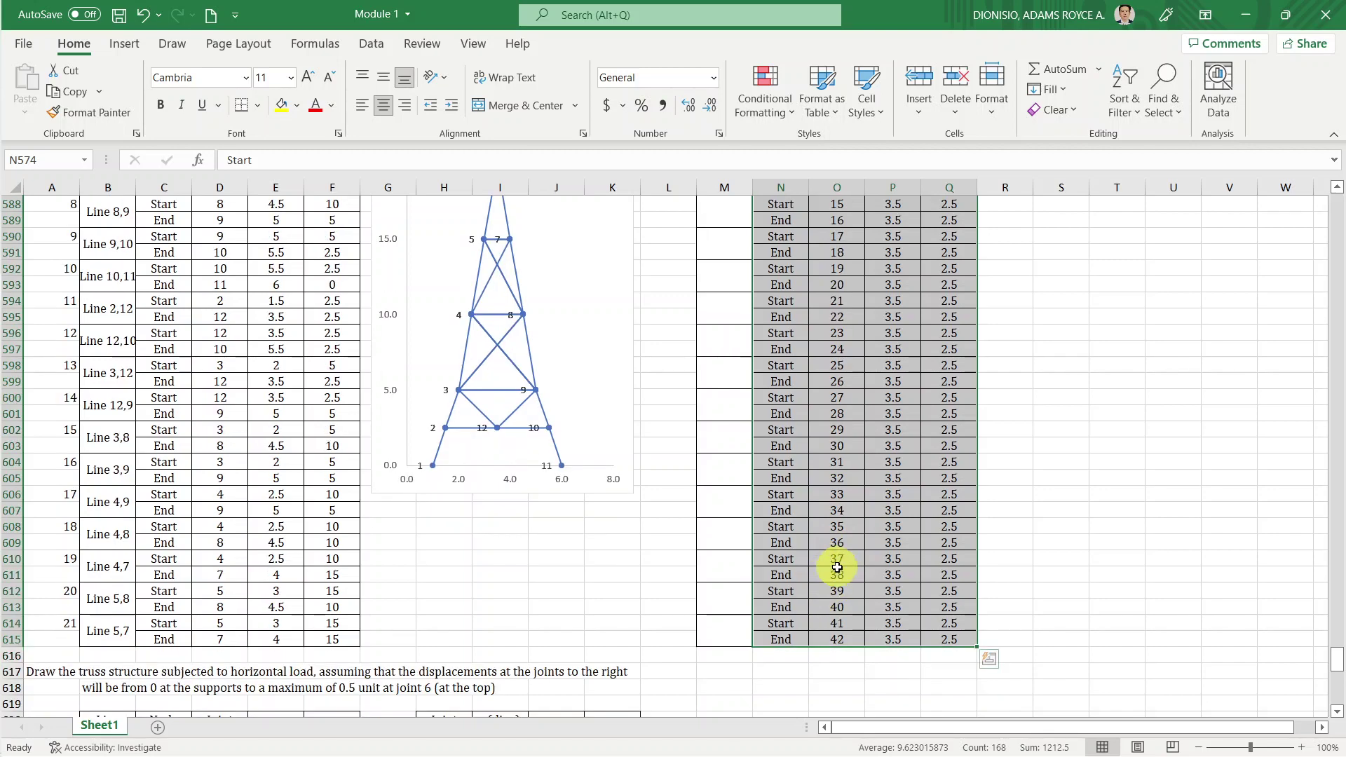
{"action": "scroll", "coordinate": [827, 561], "scroll_direction": "up", "scroll_amount": 2}
{"action": "scroll", "coordinate": [837, 567], "scroll_direction": "up", "scroll_amount": 3}
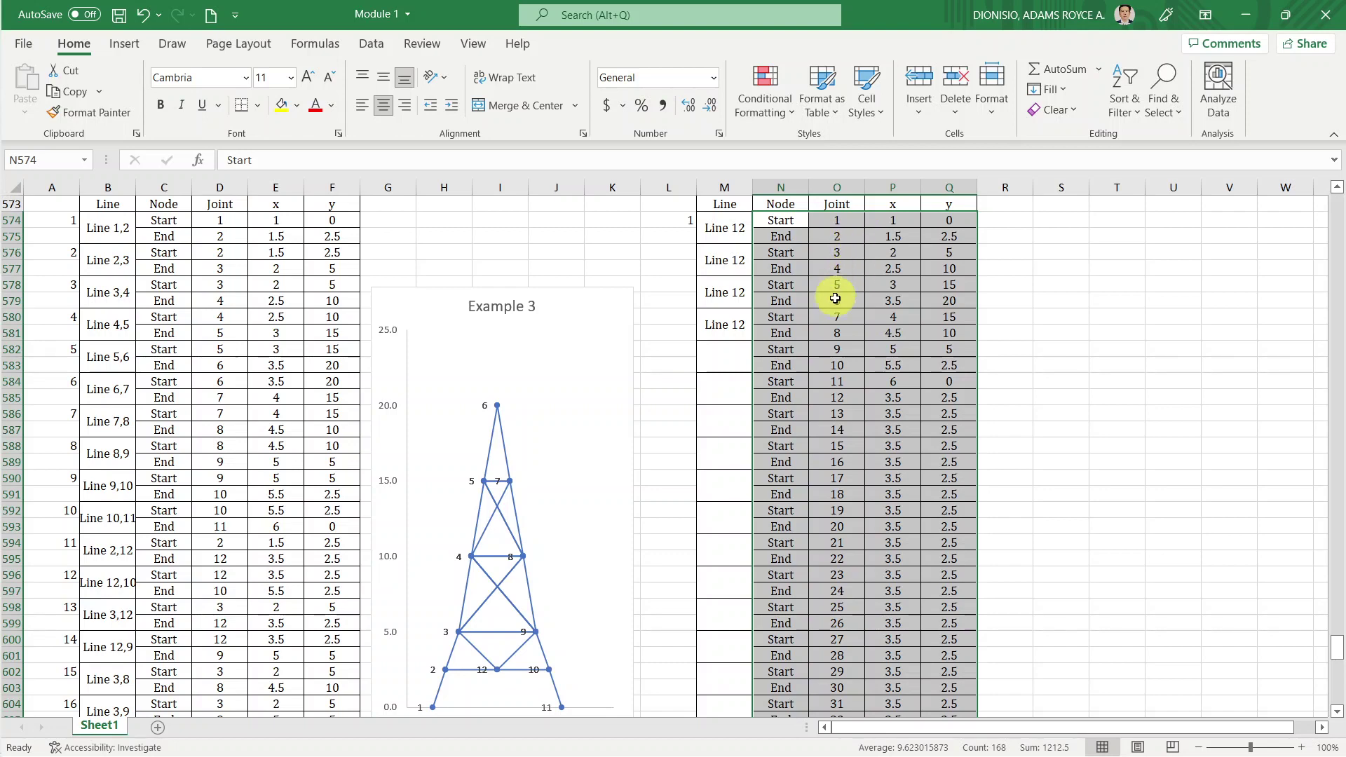
{"action": "scroll", "coordinate": [820, 421], "scroll_direction": "down", "scroll_amount": 3}
{"action": "scroll", "coordinate": [838, 455], "scroll_direction": "down", "scroll_amount": 2}
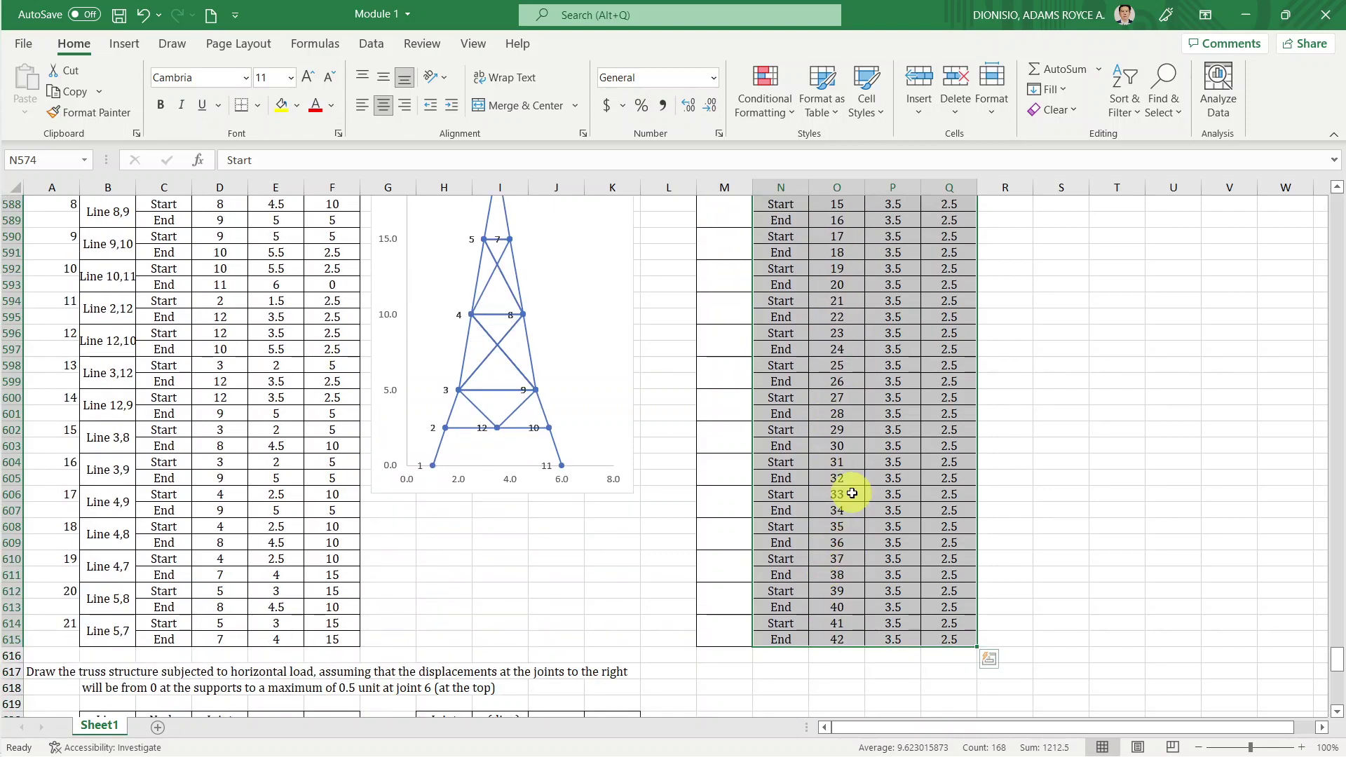
{"action": "scroll", "coordinate": [848, 494], "scroll_direction": "up", "scroll_amount": 5}
{"action": "scroll", "coordinate": [845, 486], "scroll_direction": "up", "scroll_amount": 2}
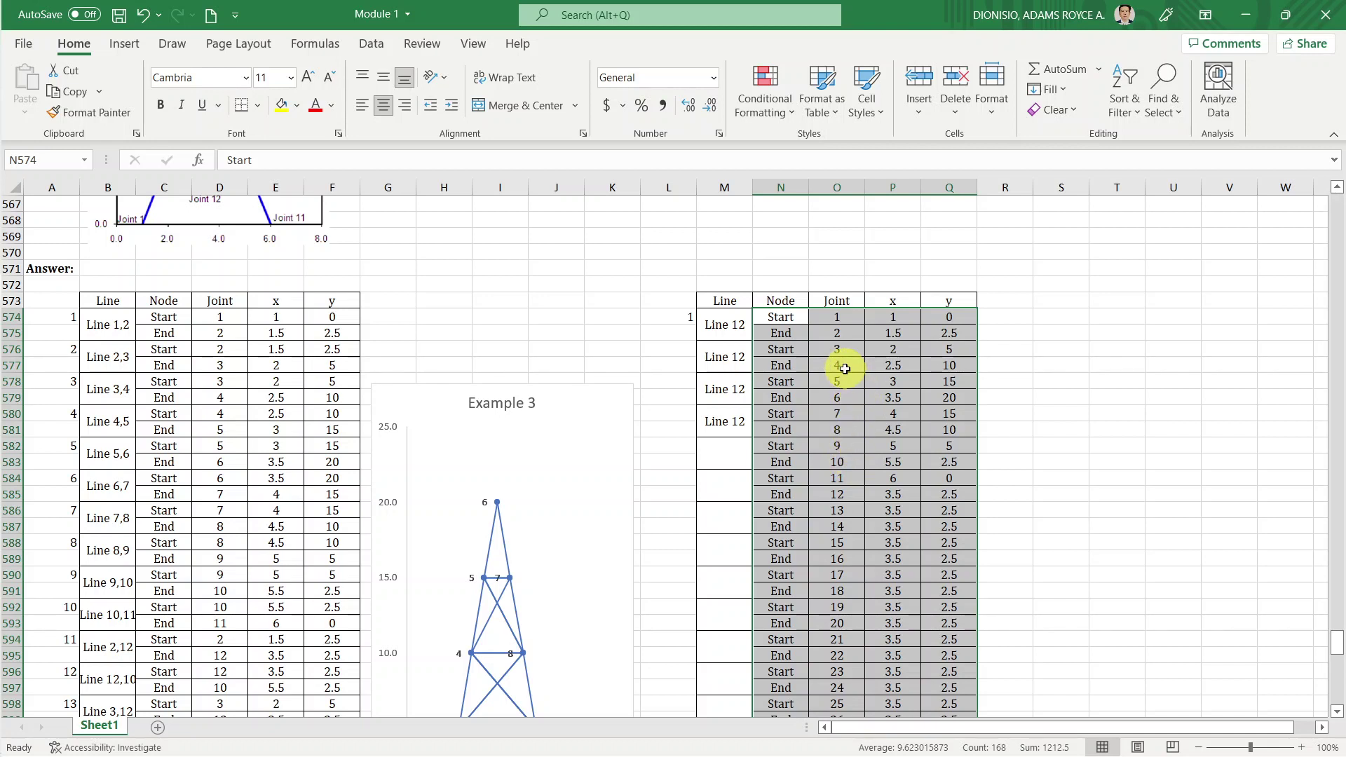
{"action": "left_click", "coordinate": [833, 351]}
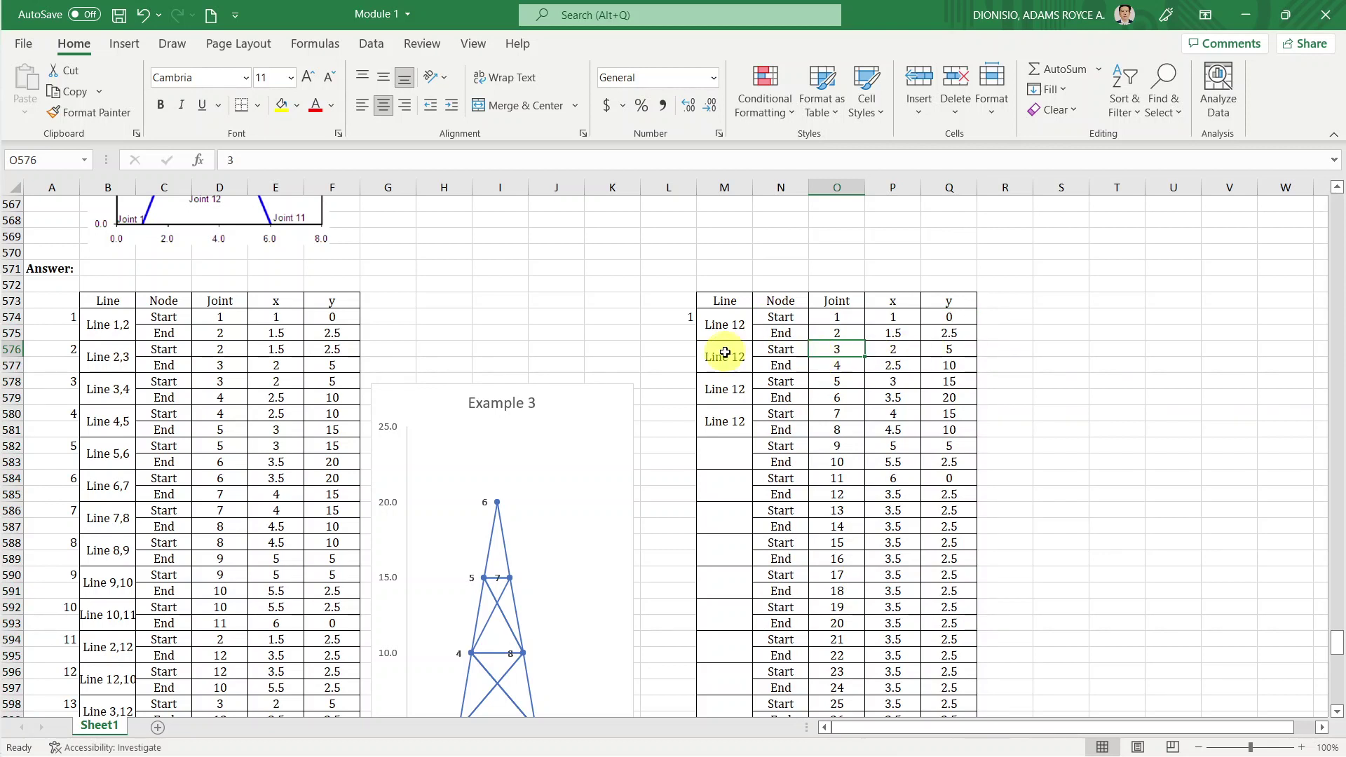
{"action": "left_click_drag", "start_coordinate": [679, 310], "coordinate": [683, 334]}
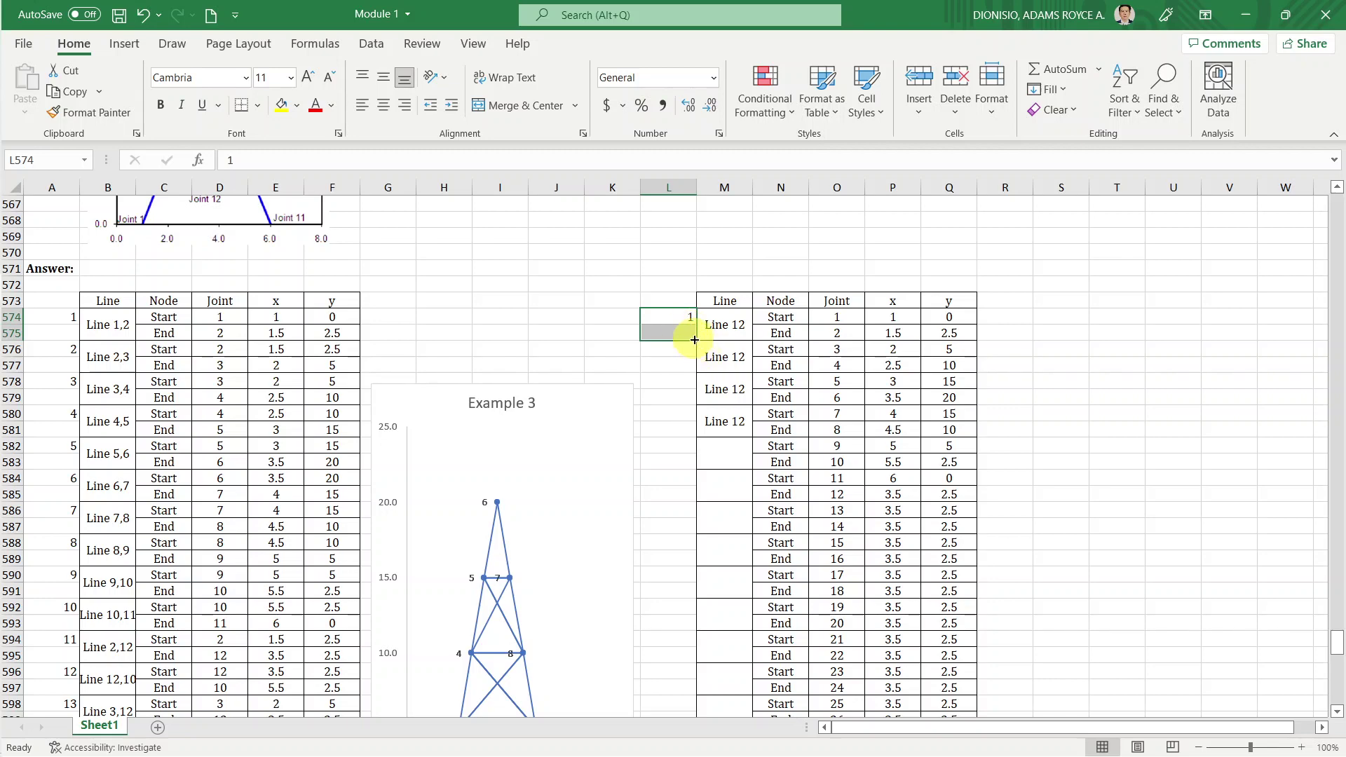
{"action": "mouse_move", "coordinate": [695, 339]}
{"action": "left_mouse_down"}
{"action": "mouse_move", "coordinate": [663, 754]}
{"action": "mouse_move", "coordinate": [688, 642]}
{"action": "left_mouse_up"}
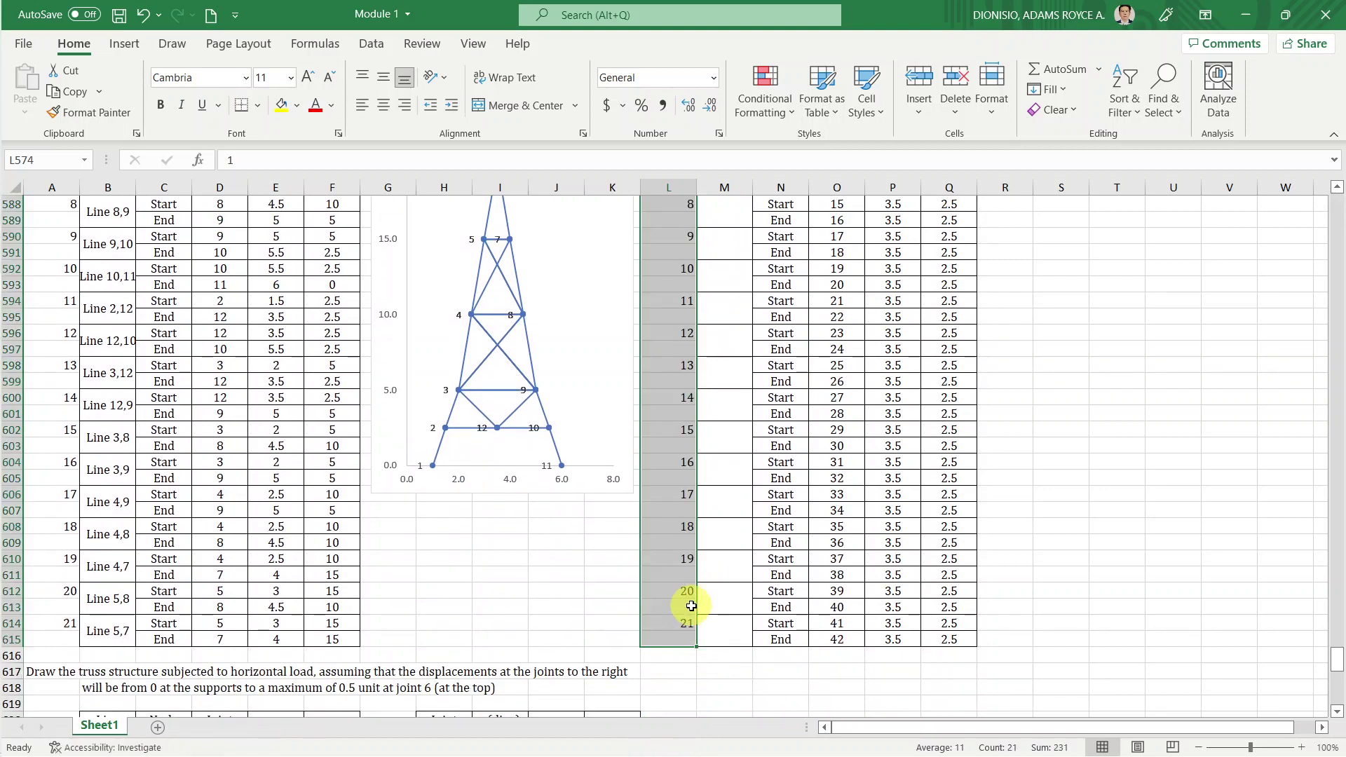
{"action": "scroll", "coordinate": [691, 606], "scroll_direction": "up", "scroll_amount": 5}
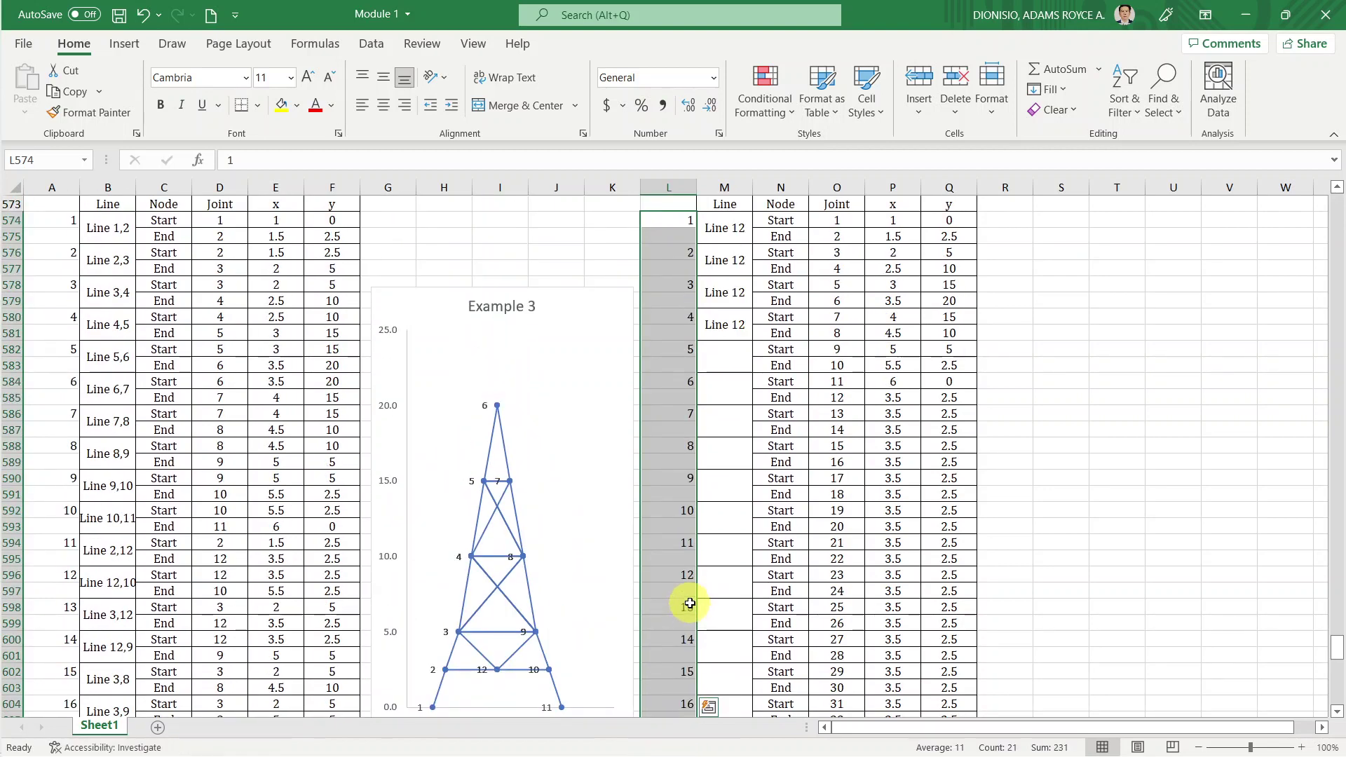
{"action": "scroll", "coordinate": [689, 603], "scroll_direction": "up", "scroll_amount": 1}
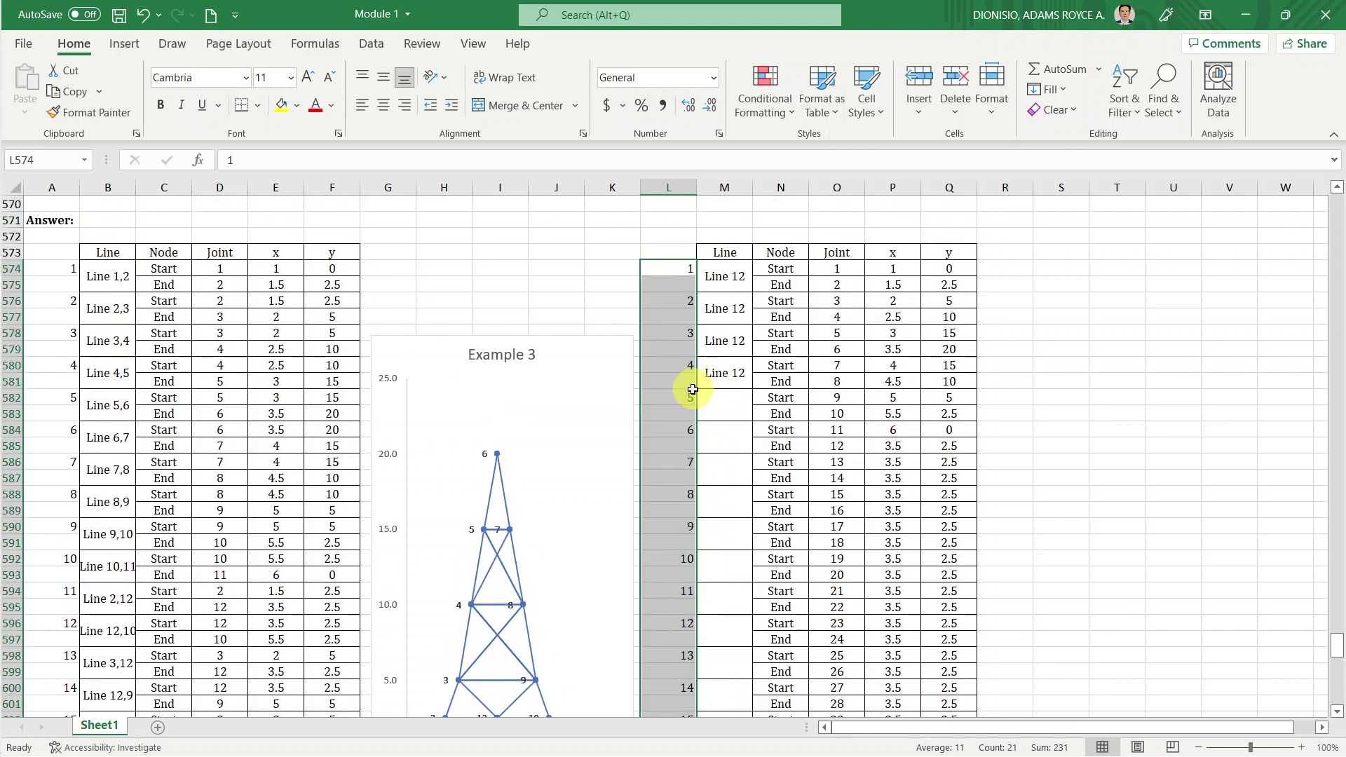
{"action": "scroll", "coordinate": [692, 390], "scroll_direction": "down", "scroll_amount": 3}
{"action": "scroll", "coordinate": [691, 397], "scroll_direction": "down", "scroll_amount": 2}
{"action": "scroll", "coordinate": [687, 410], "scroll_direction": "down", "scroll_amount": 2}
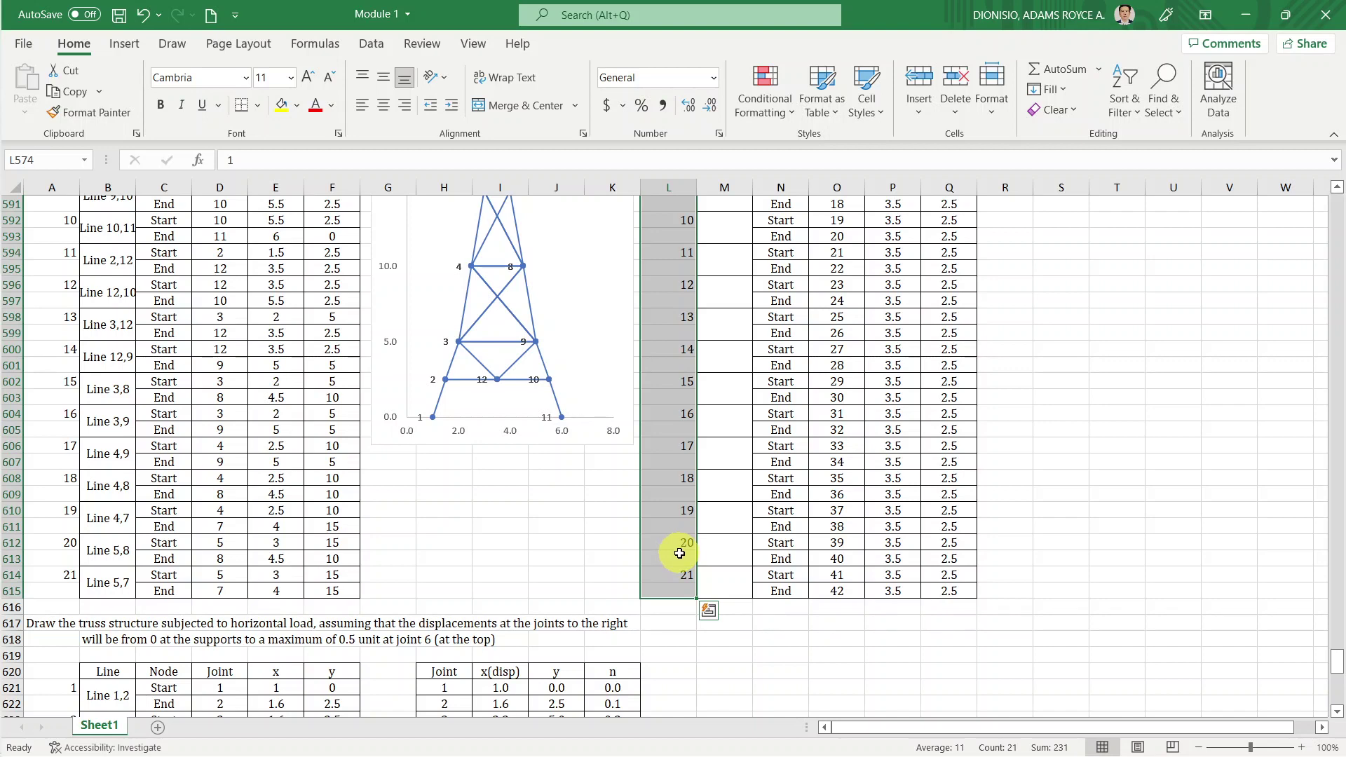
{"action": "scroll", "coordinate": [679, 553], "scroll_direction": "up", "scroll_amount": 2}
{"action": "scroll", "coordinate": [676, 554], "scroll_direction": "up", "scroll_amount": 6}
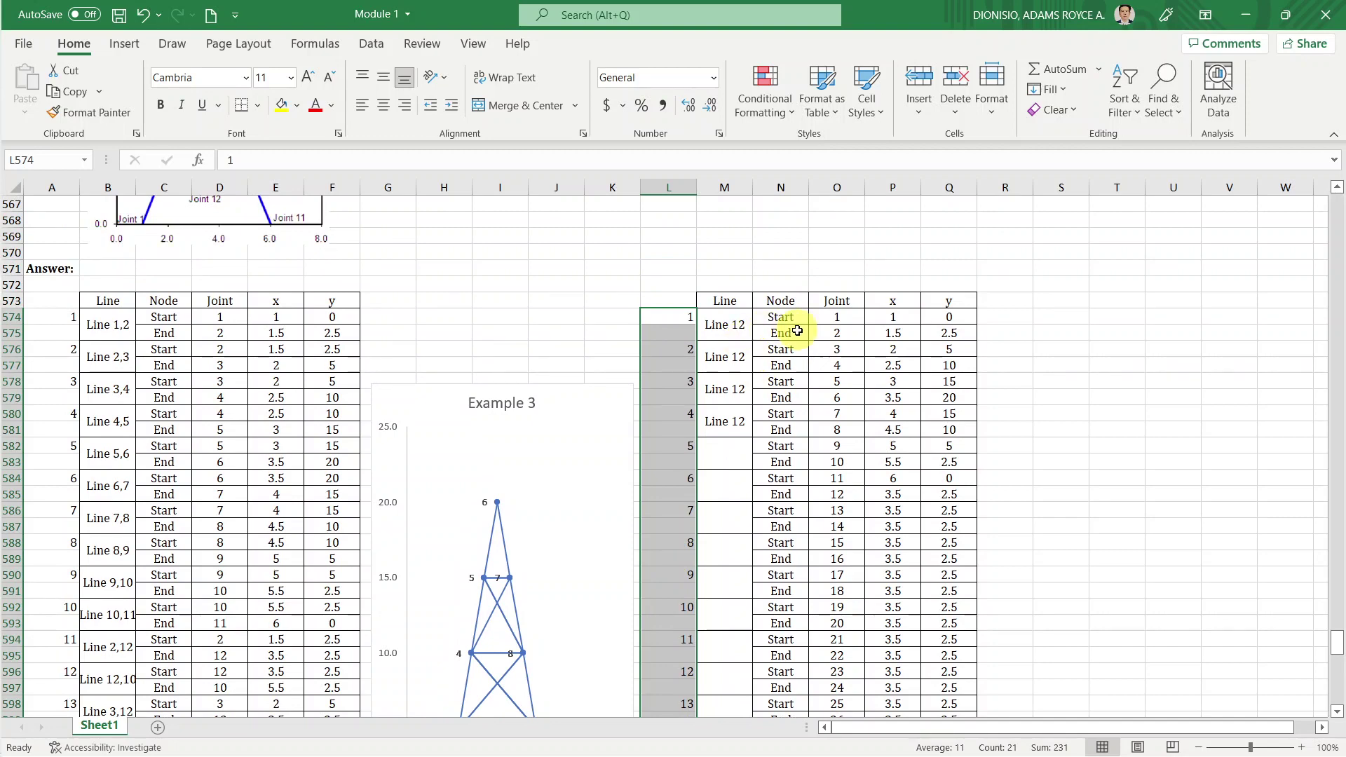
Delete the Joint values in O576:O615, leaving their x and y lookups showing #N/A.
{"action": "left_click", "coordinate": [819, 321]}
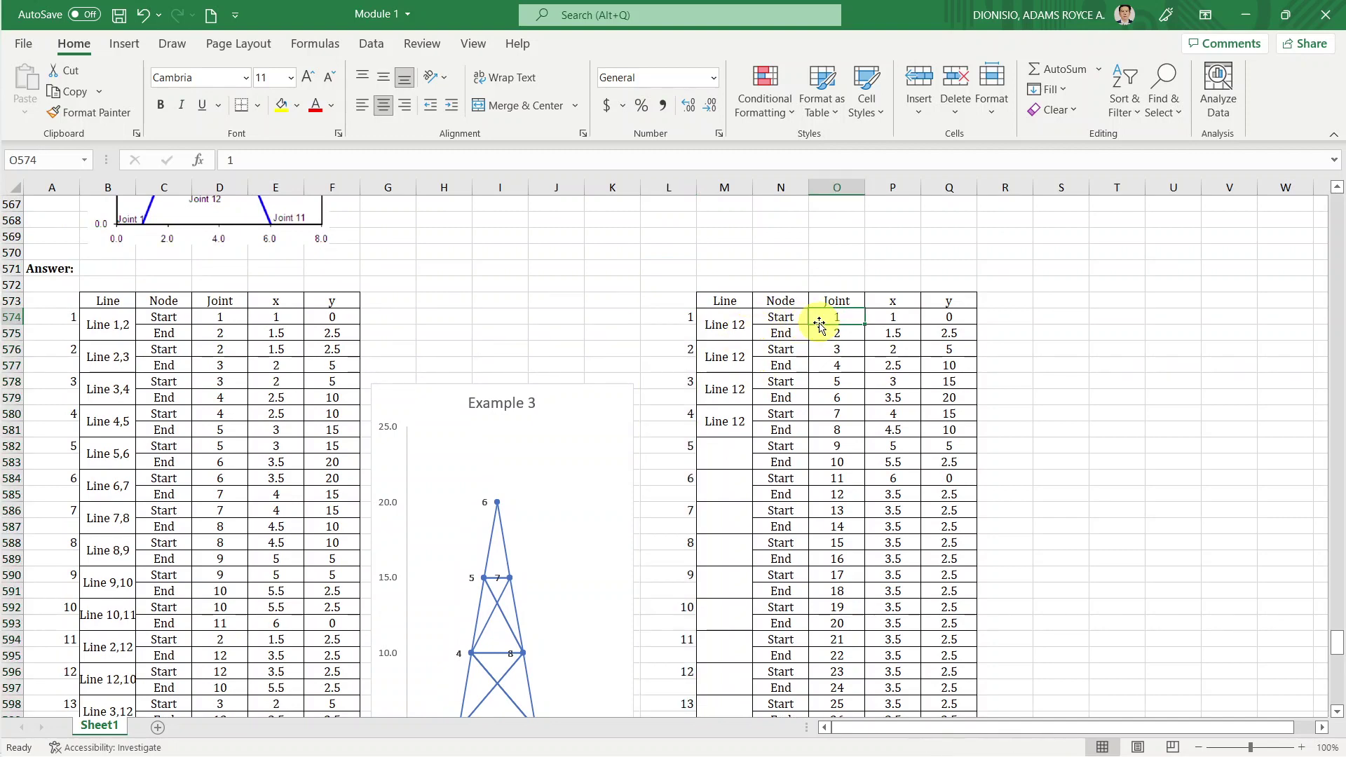
{"action": "left_click", "coordinate": [831, 350]}
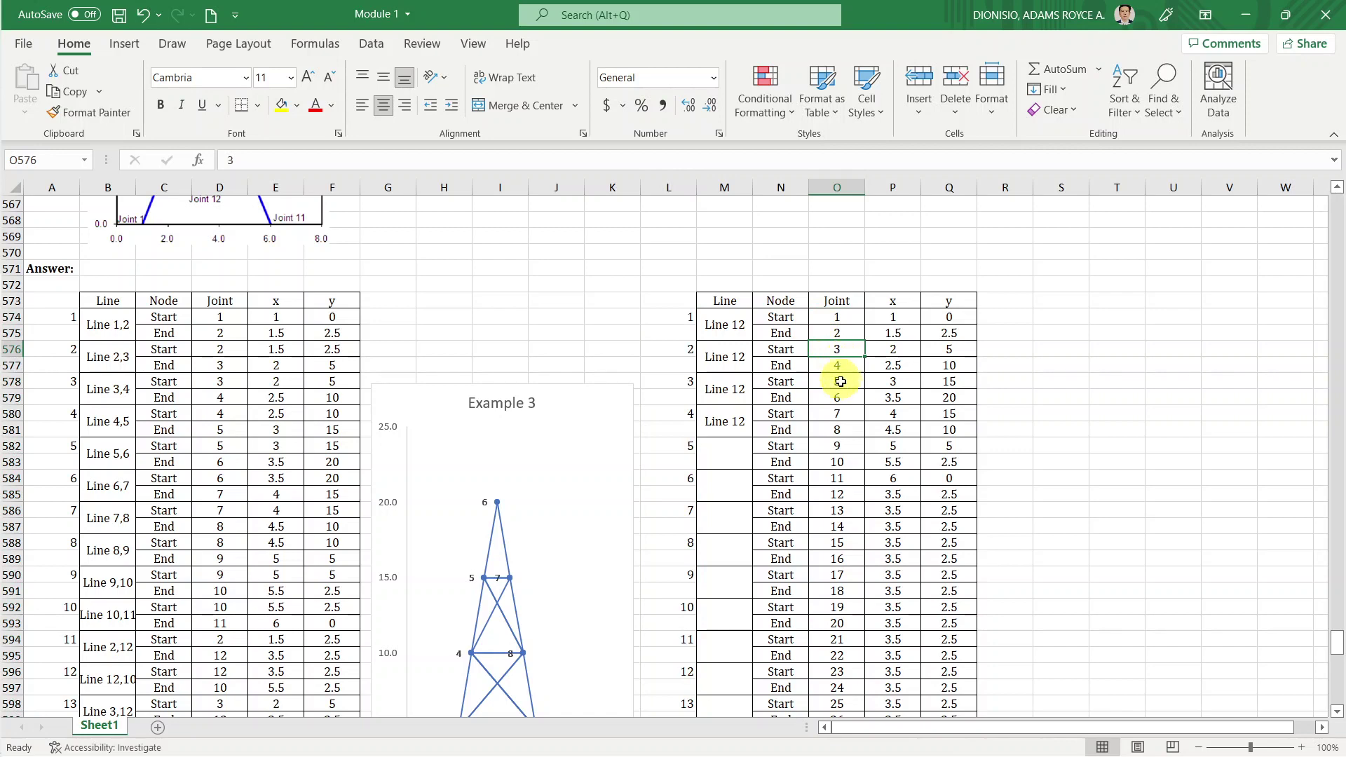
{"action": "scroll", "coordinate": [841, 382], "scroll_direction": "down", "scroll_amount": 2}
{"action": "scroll", "coordinate": [838, 382], "scroll_direction": "down", "scroll_amount": 5}
{"action": "scroll", "coordinate": [838, 421], "scroll_direction": "down", "scroll_amount": 2}
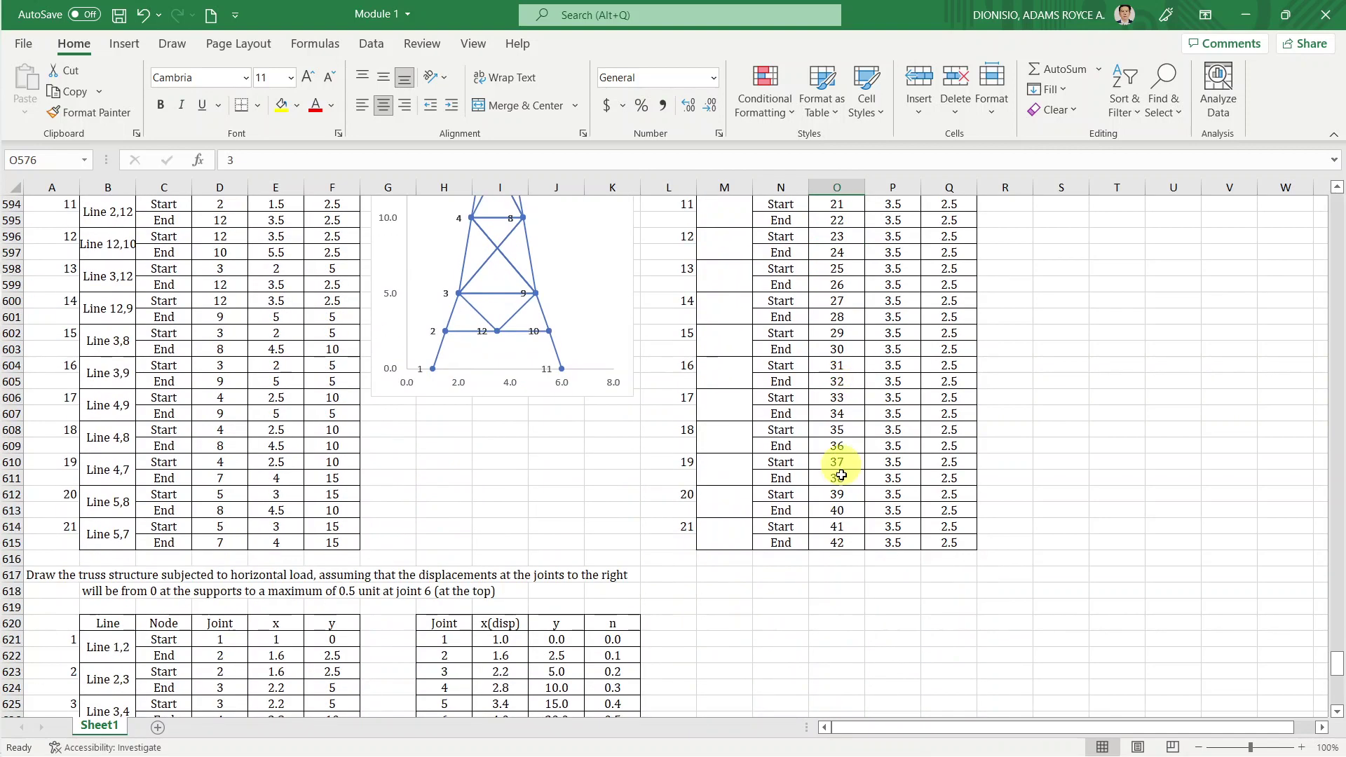
{"action": "left_click", "coordinate": [844, 537], "text": "shift"}
{"action": "scroll", "coordinate": [849, 491], "scroll_direction": "up", "scroll_amount": 11}
{"action": "key", "text": "Delete"}
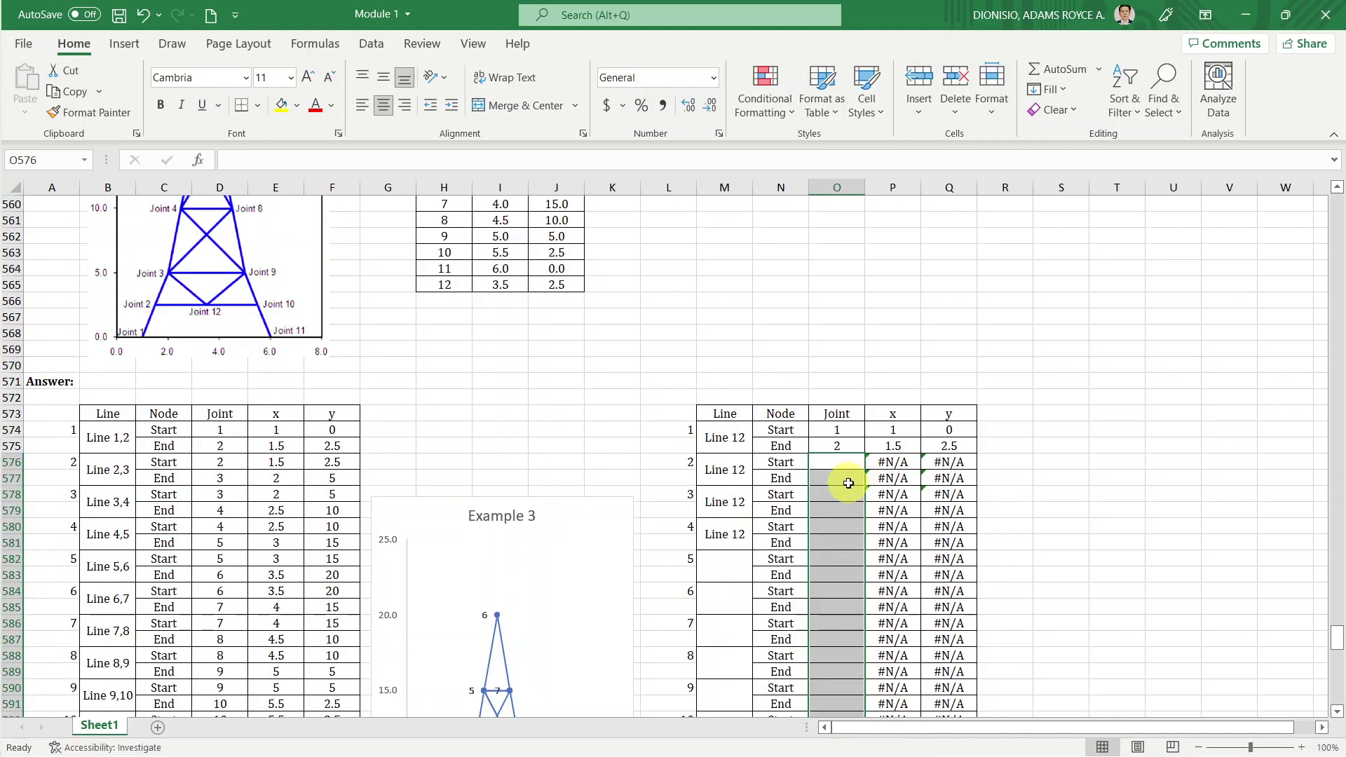
{"action": "left_click", "coordinate": [838, 457]}
{"action": "scroll", "coordinate": [831, 491], "scroll_direction": "down", "scroll_amount": 5}
{"action": "scroll", "coordinate": [821, 540], "scroll_direction": "down", "scroll_amount": 4}
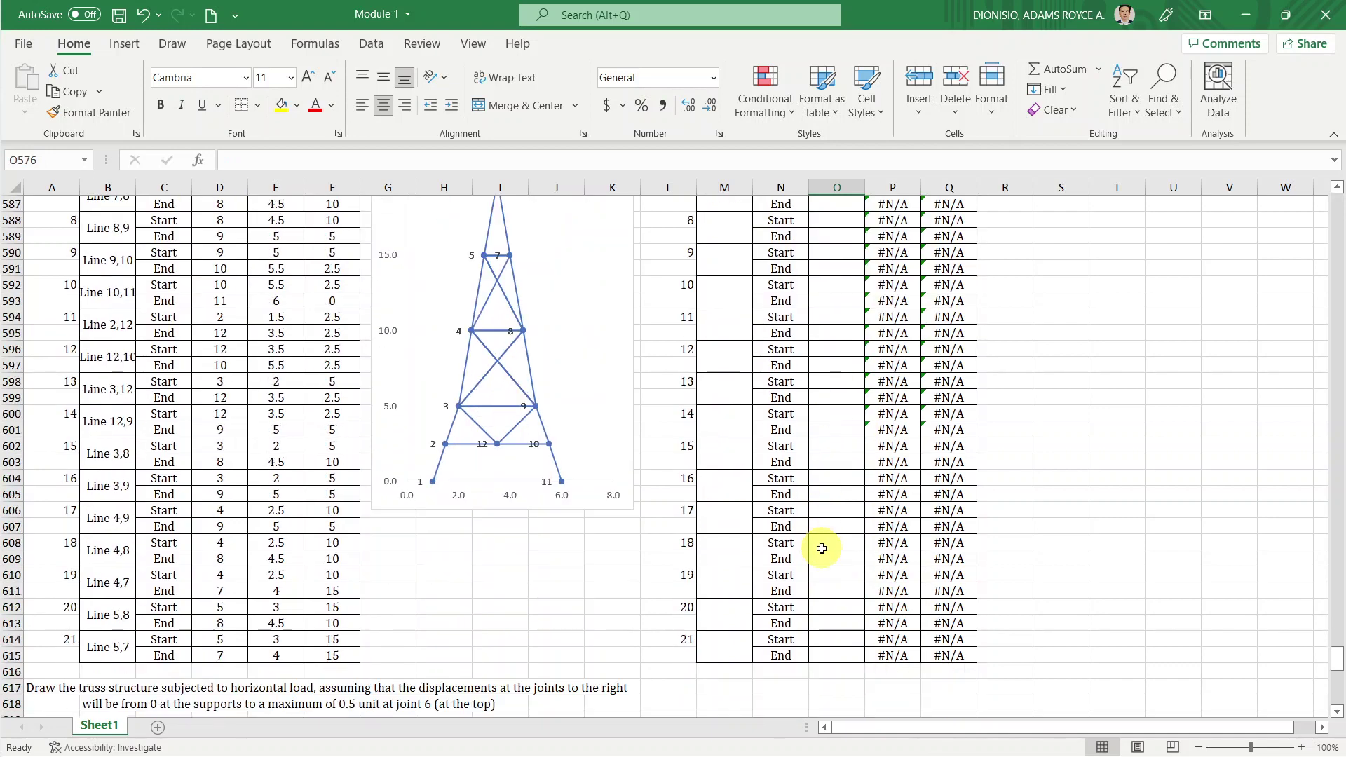
{"action": "scroll", "coordinate": [824, 554], "scroll_direction": "down", "scroll_amount": 1}
{"action": "scroll", "coordinate": [826, 547], "scroll_direction": "up", "scroll_amount": 4}
{"action": "scroll", "coordinate": [820, 531], "scroll_direction": "up", "scroll_amount": 2}
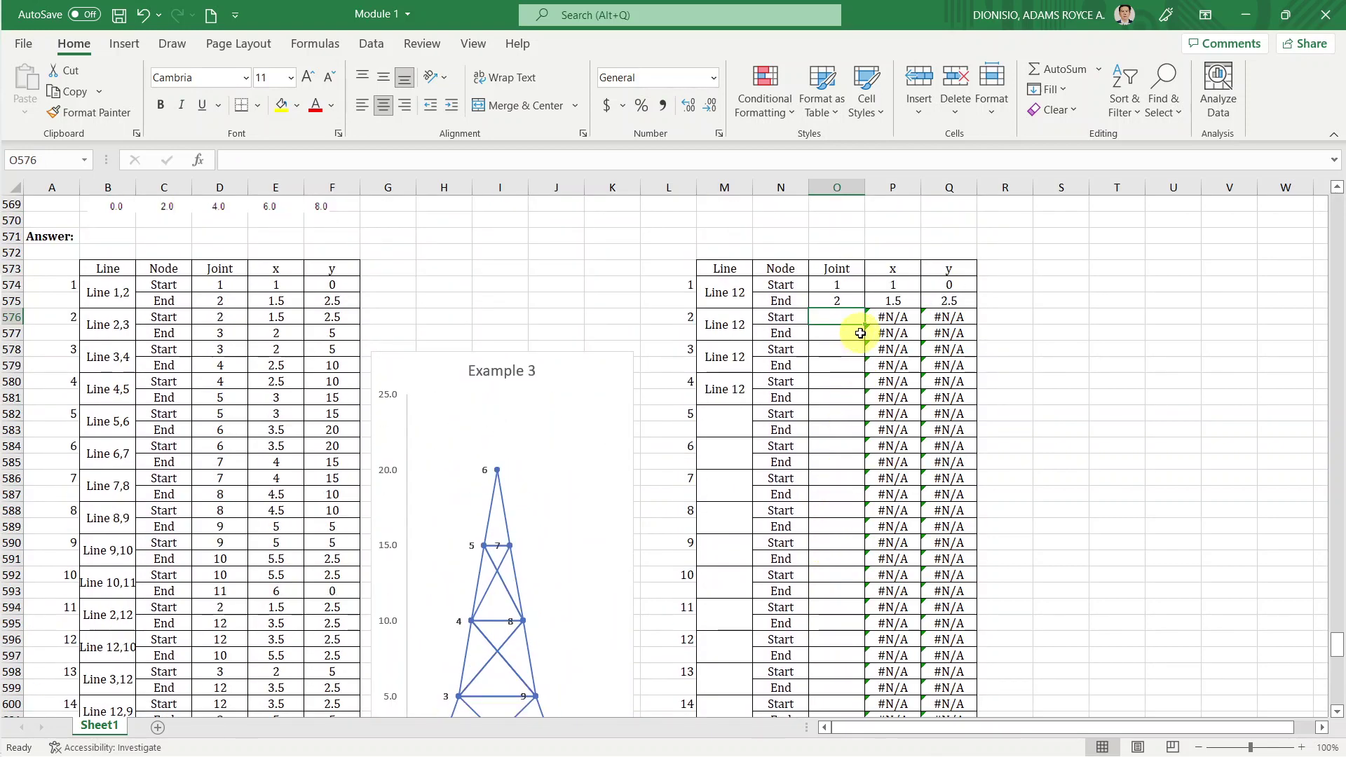
{"action": "scroll", "coordinate": [842, 339], "scroll_direction": "up", "scroll_amount": 2}
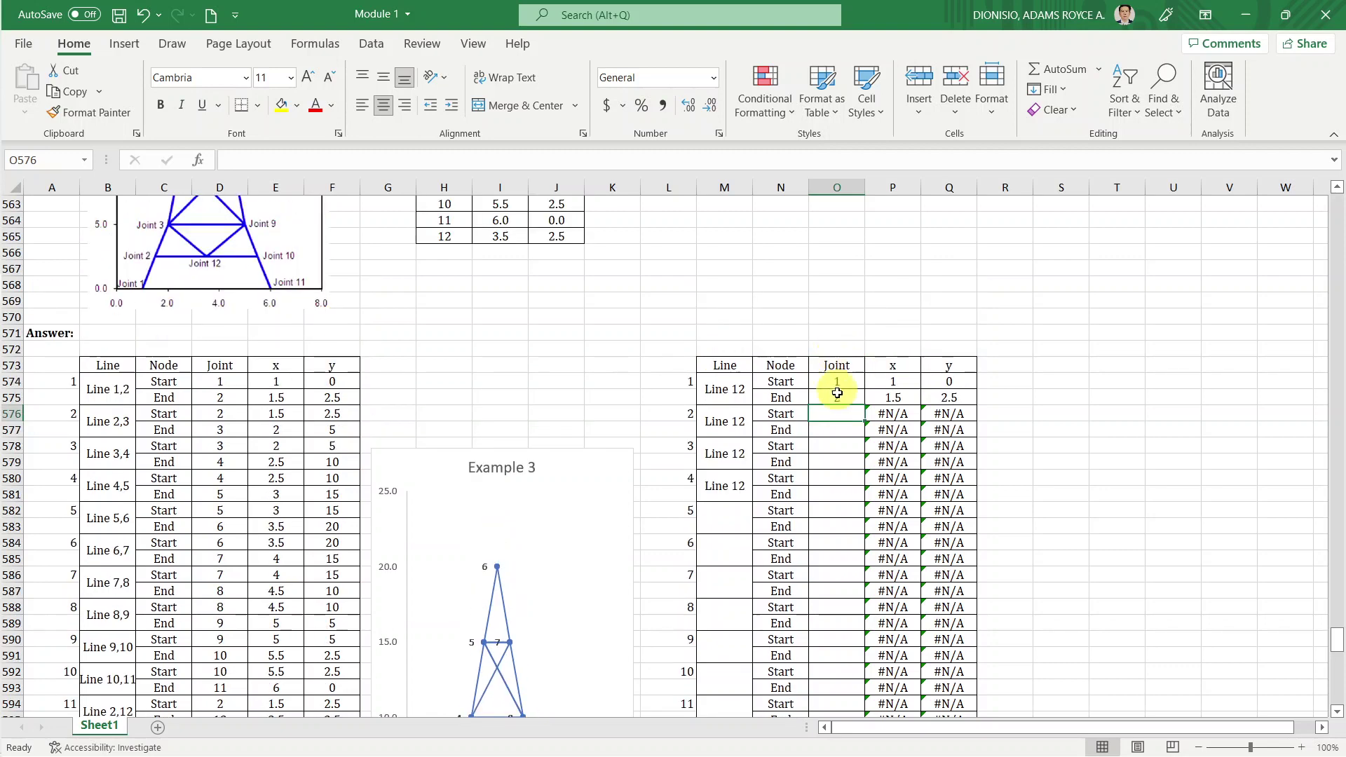
{"action": "scroll", "coordinate": [836, 355], "scroll_direction": "up", "scroll_amount": 1}
{"action": "scroll", "coordinate": [838, 418], "scroll_direction": "up", "scroll_amount": 1}
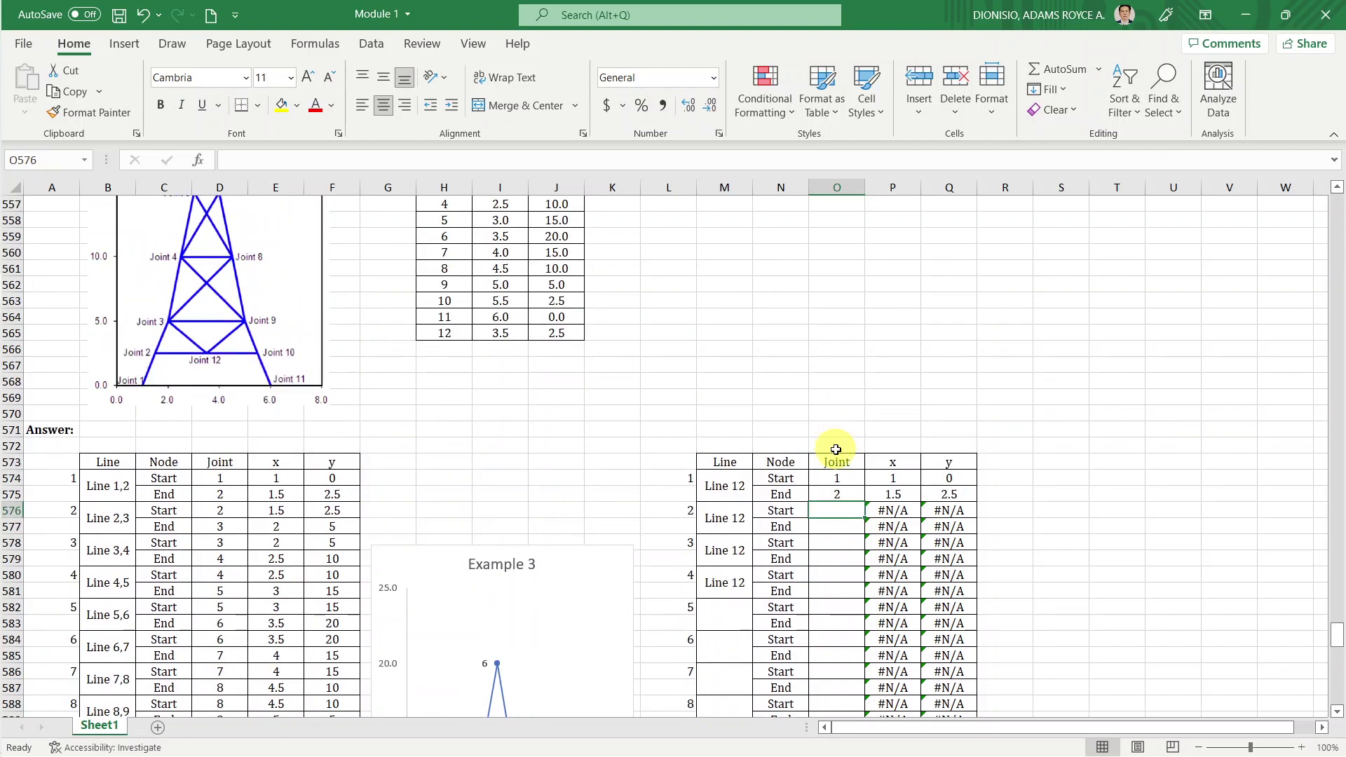
{"action": "left_click", "coordinate": [893, 543]}
{"action": "scroll", "coordinate": [896, 413], "scroll_direction": "up", "scroll_amount": 1}
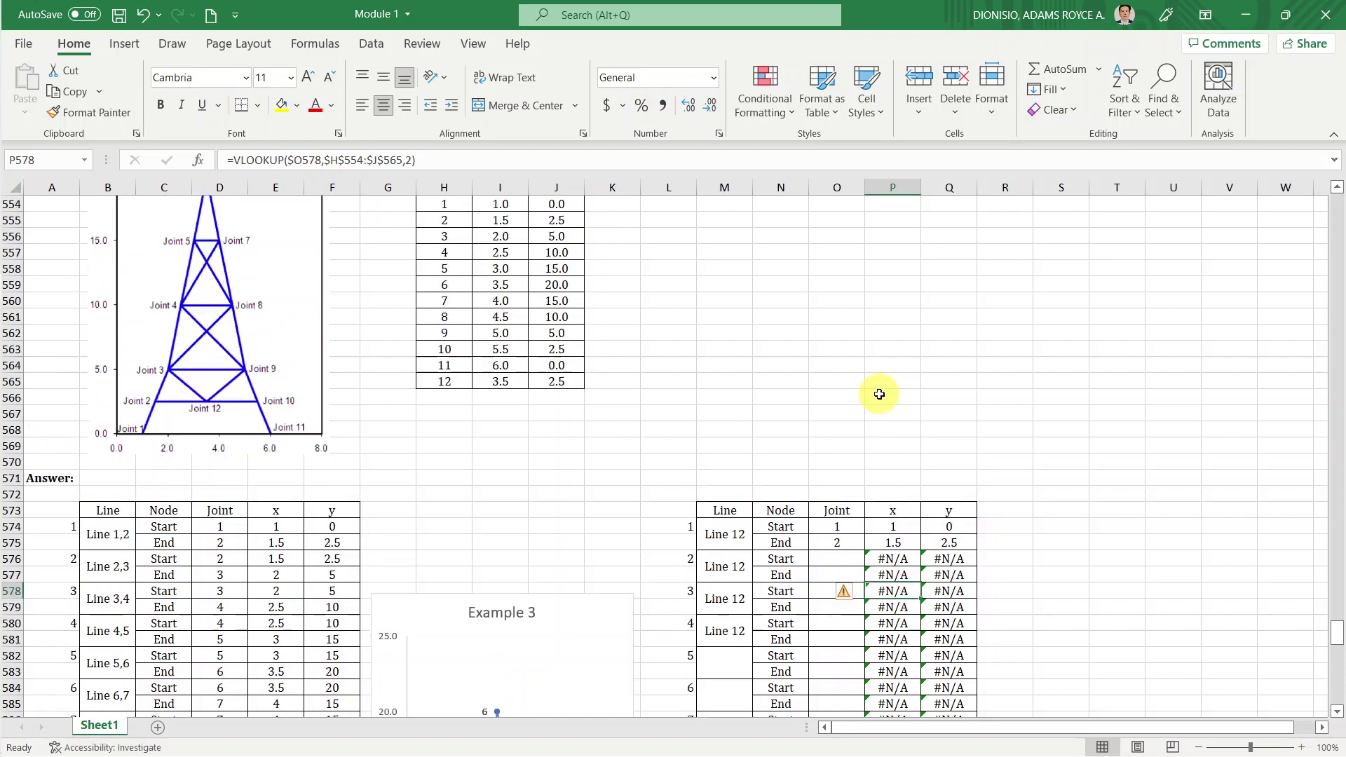
{"action": "left_click", "coordinate": [778, 161]}
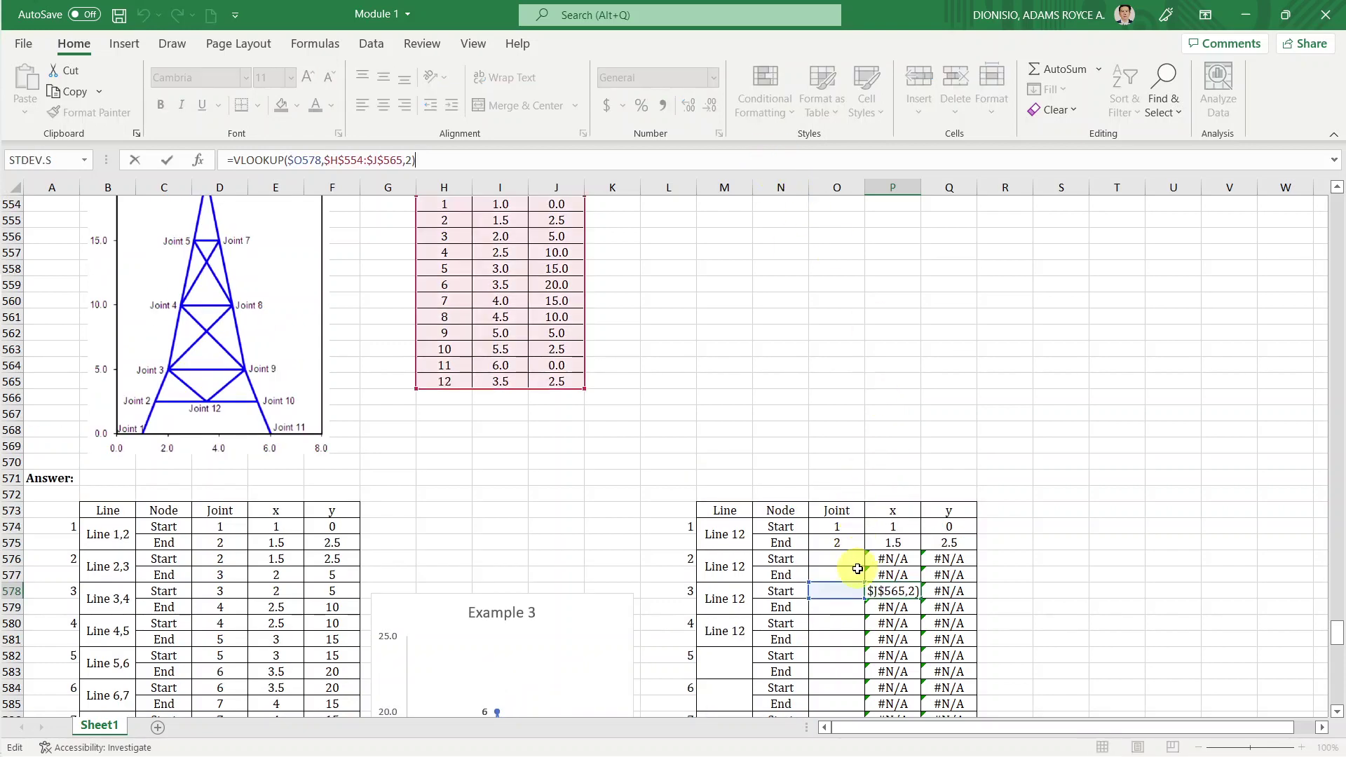
{"action": "scroll", "coordinate": [884, 586], "scroll_direction": "up", "scroll_amount": 2}
{"action": "scroll", "coordinate": [781, 532], "scroll_direction": "down", "scroll_amount": 1}
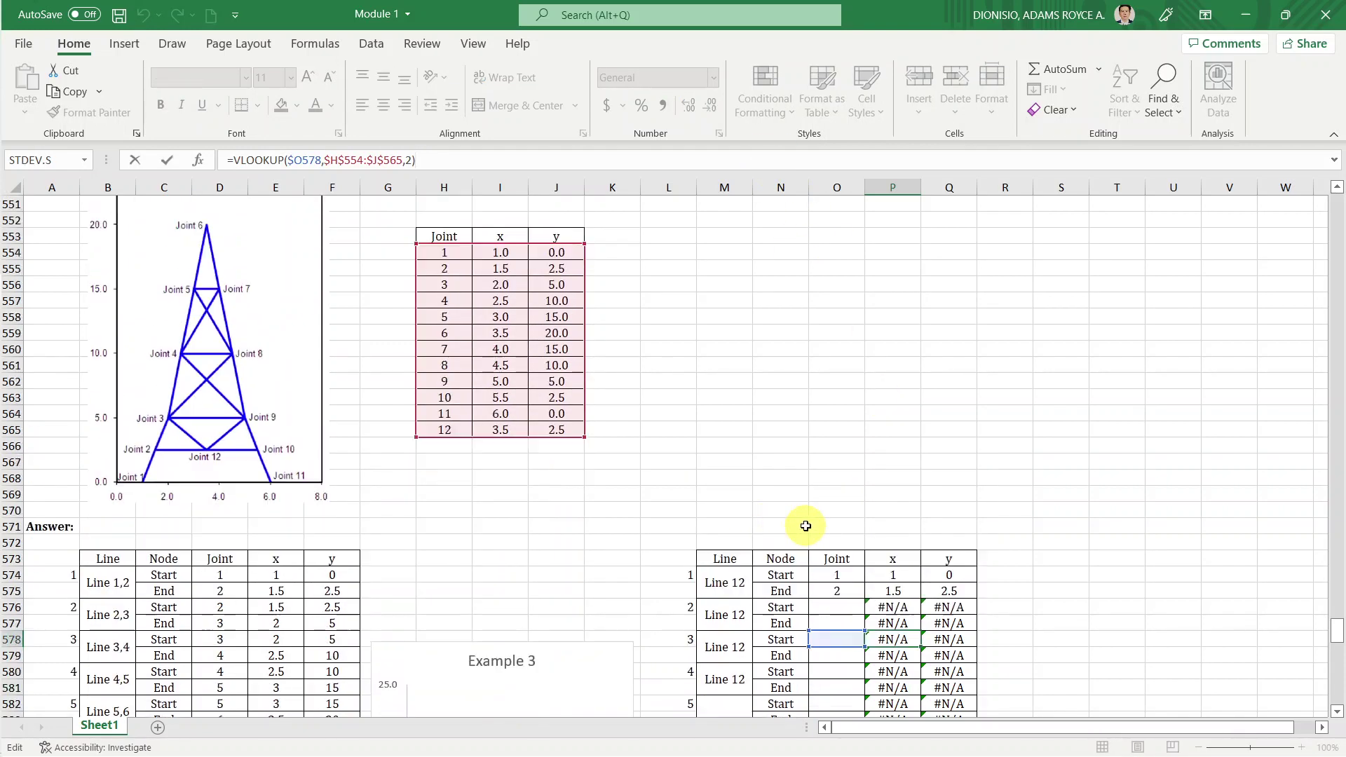
{"action": "scroll", "coordinate": [800, 525], "scroll_direction": "down", "scroll_amount": 1}
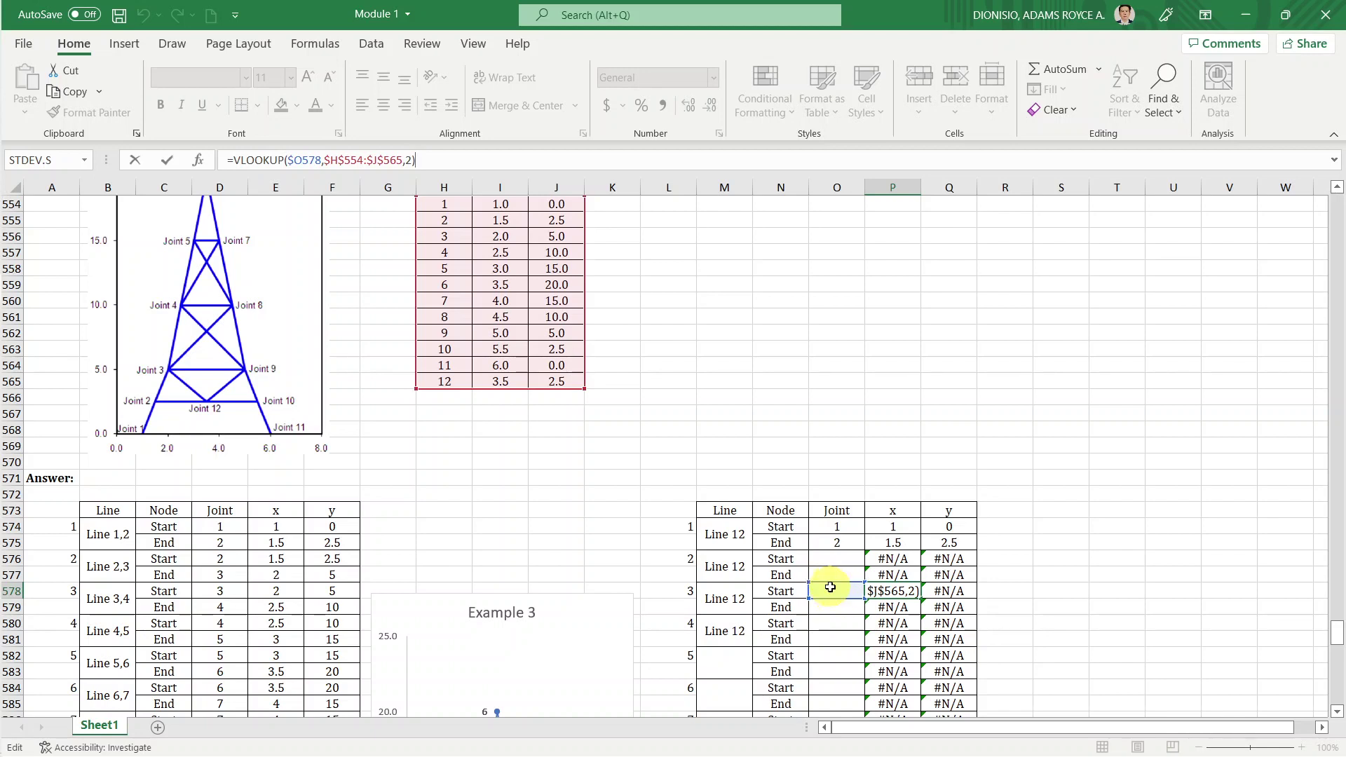
{"action": "scroll", "coordinate": [817, 582], "scroll_direction": "up", "scroll_amount": 1}
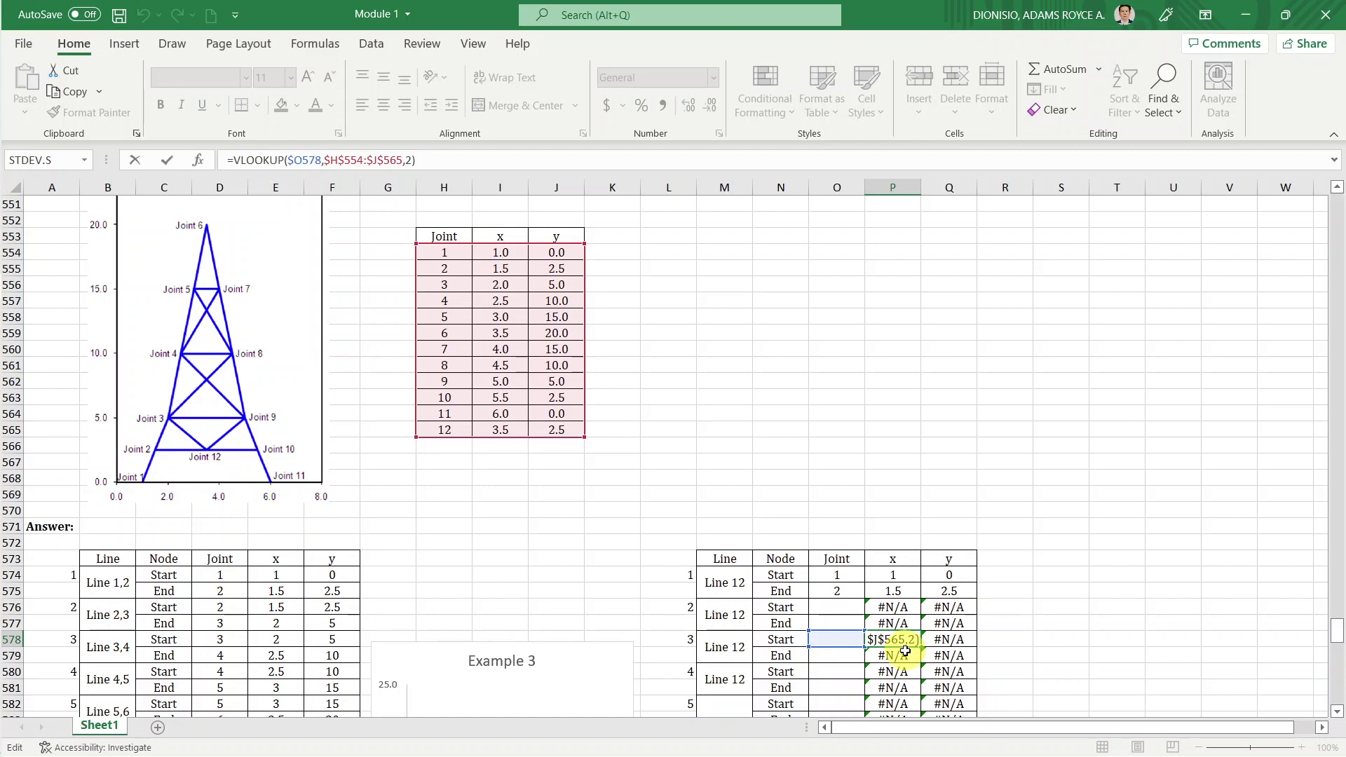
{"action": "left_click", "coordinate": [861, 609]}
{"action": "scroll", "coordinate": [878, 531], "scroll_direction": "down", "scroll_amount": 1}
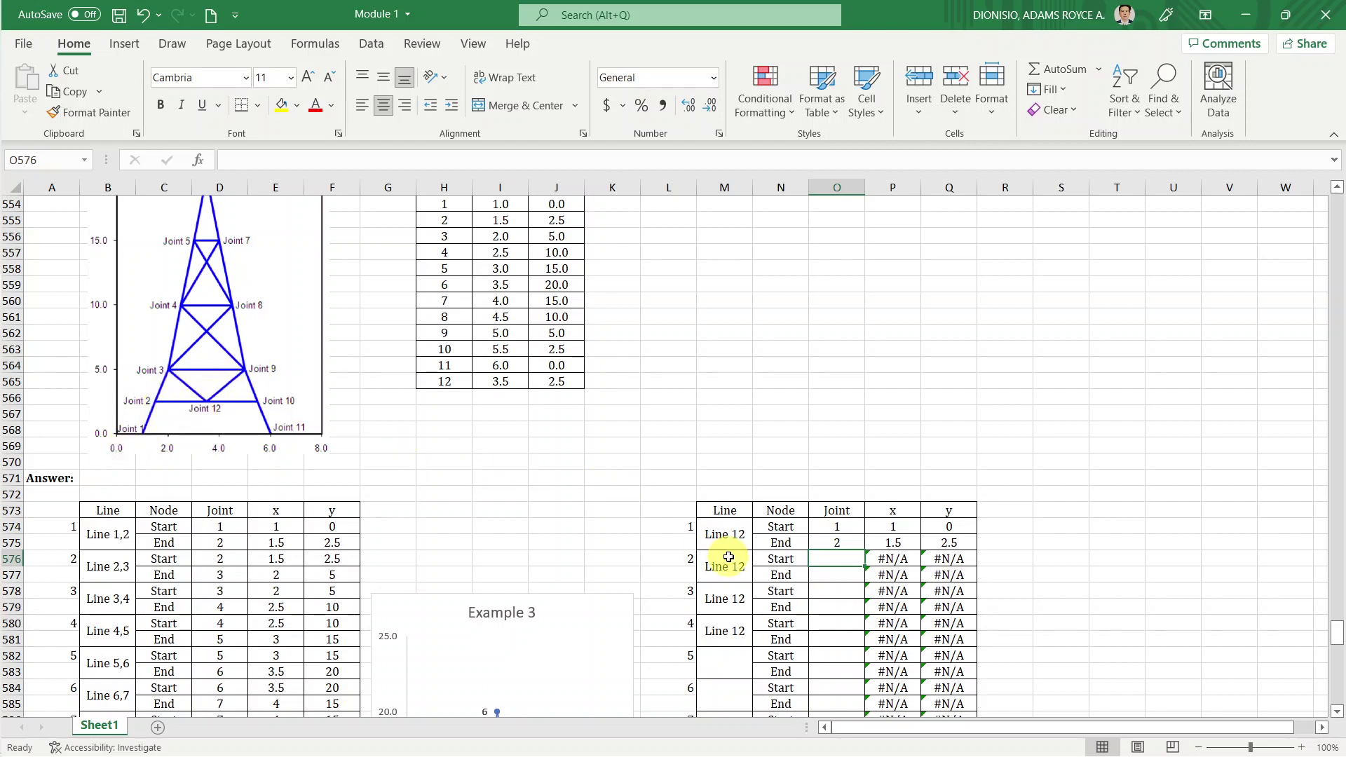
Enter Joint numbers 2–3, 3–4 and 4–5 for lines 2 to 4.
{"action": "type", "text": "2"}
{"action": "left_click", "coordinate": [815, 578]}
{"action": "type", "text": "3"}
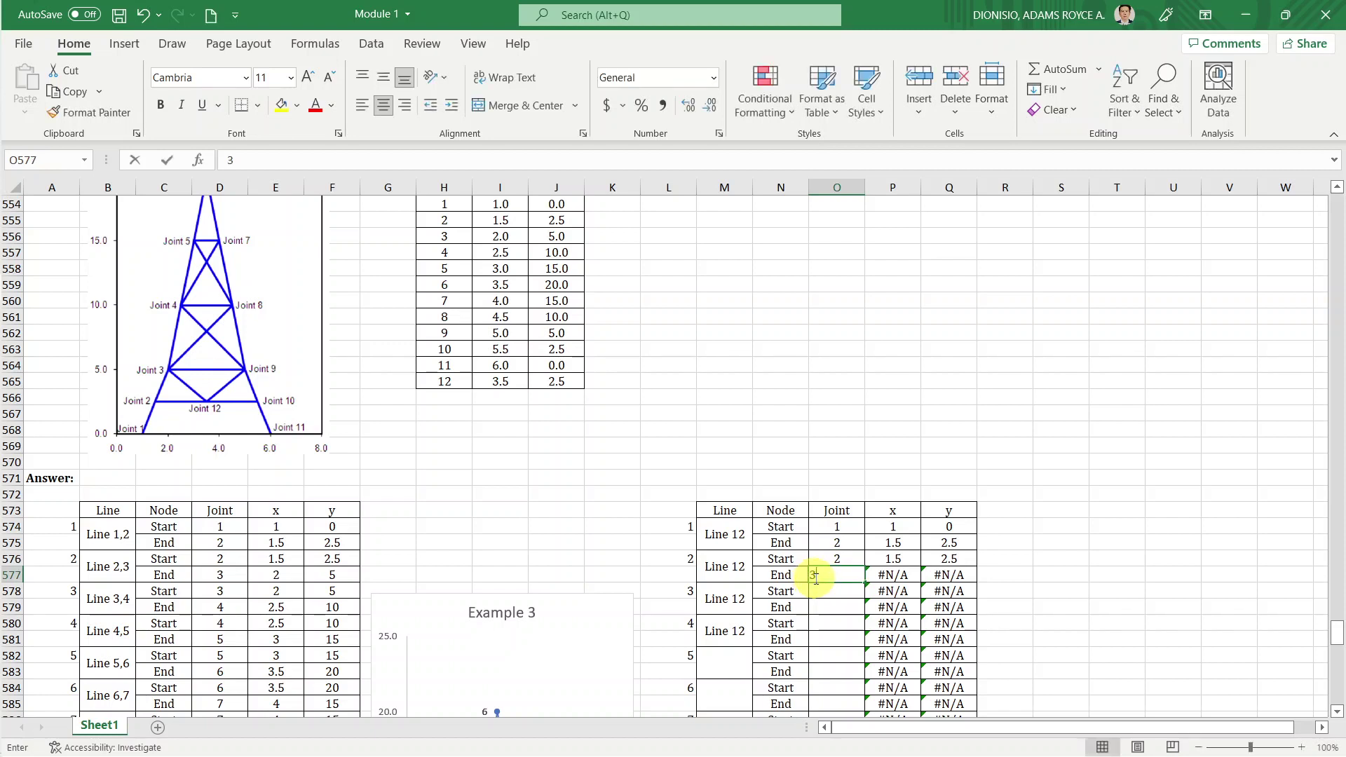
{"action": "key", "text": "Return"}
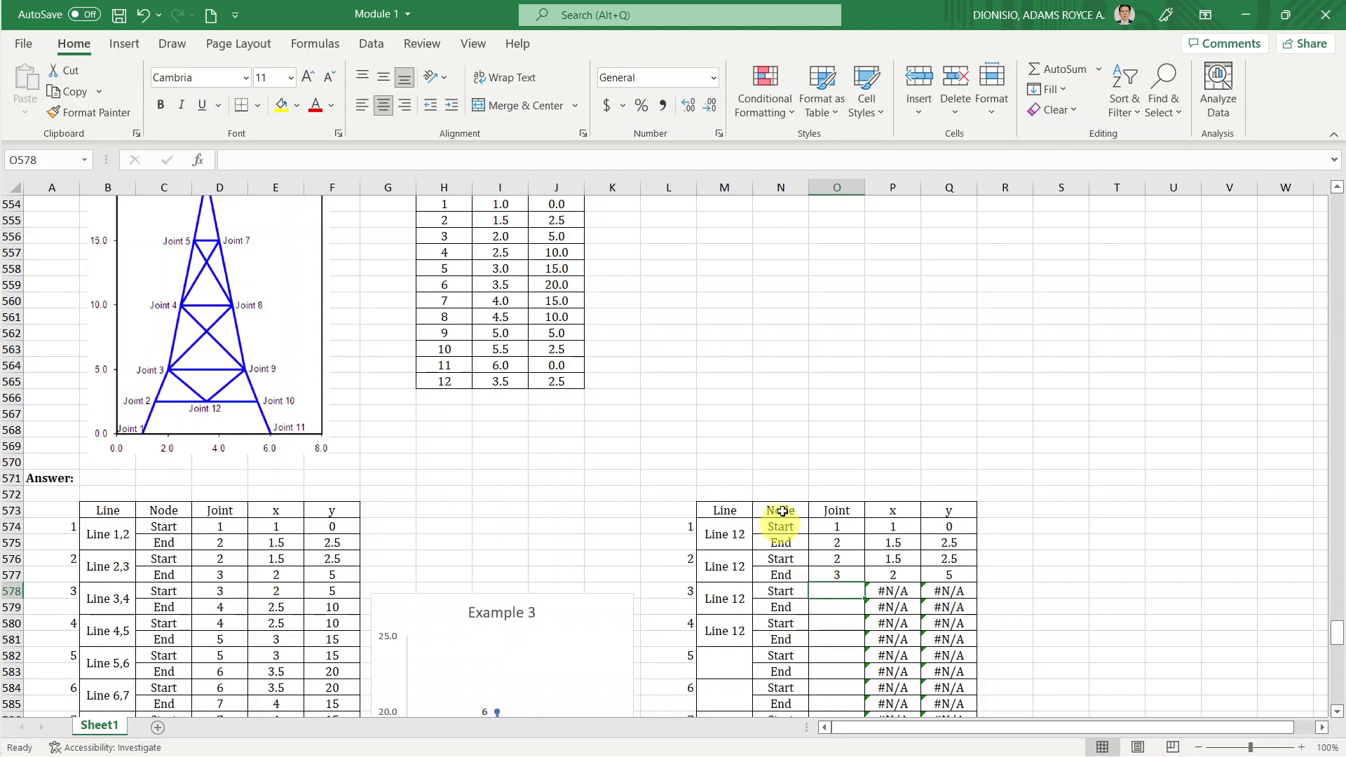
{"action": "type", "text": "3"}
{"action": "key", "text": "Return"}
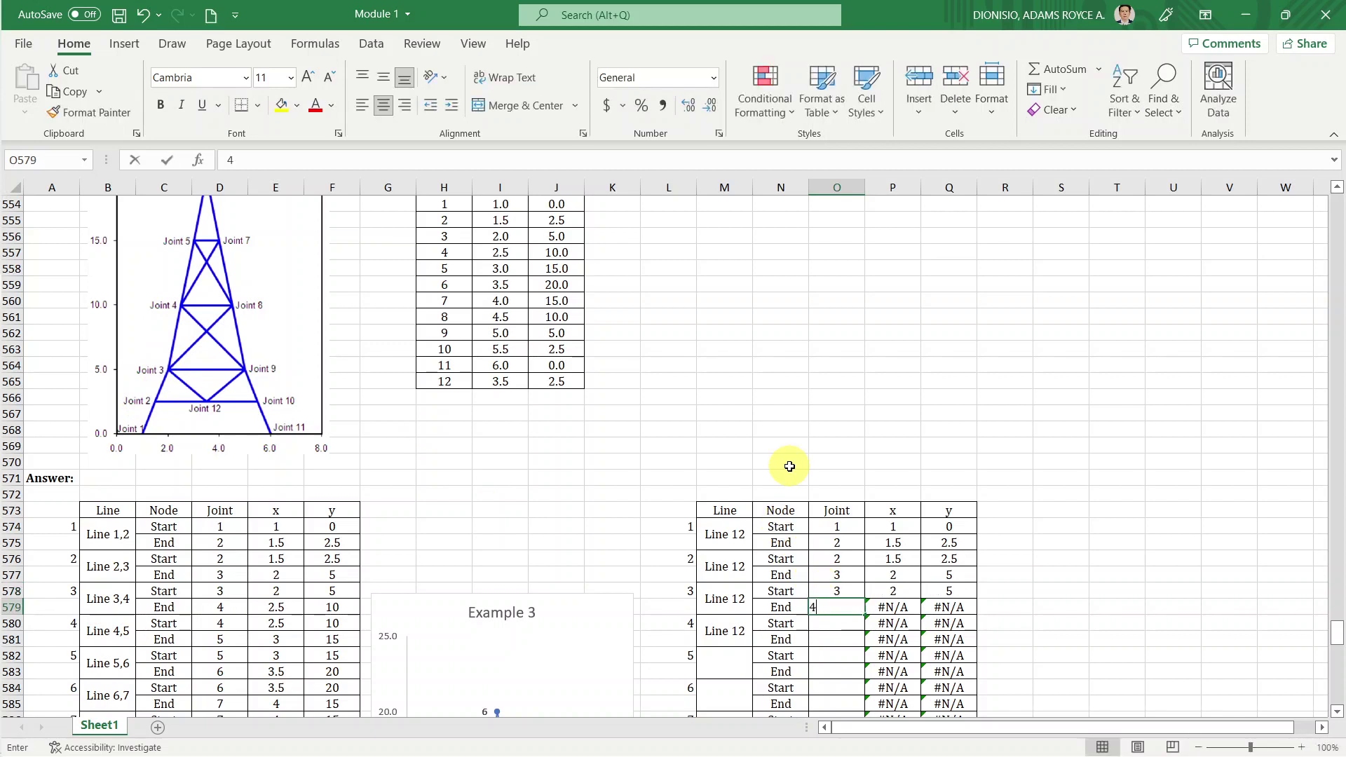
{"action": "type", "text": "4"}
{"action": "key", "text": "Return"}
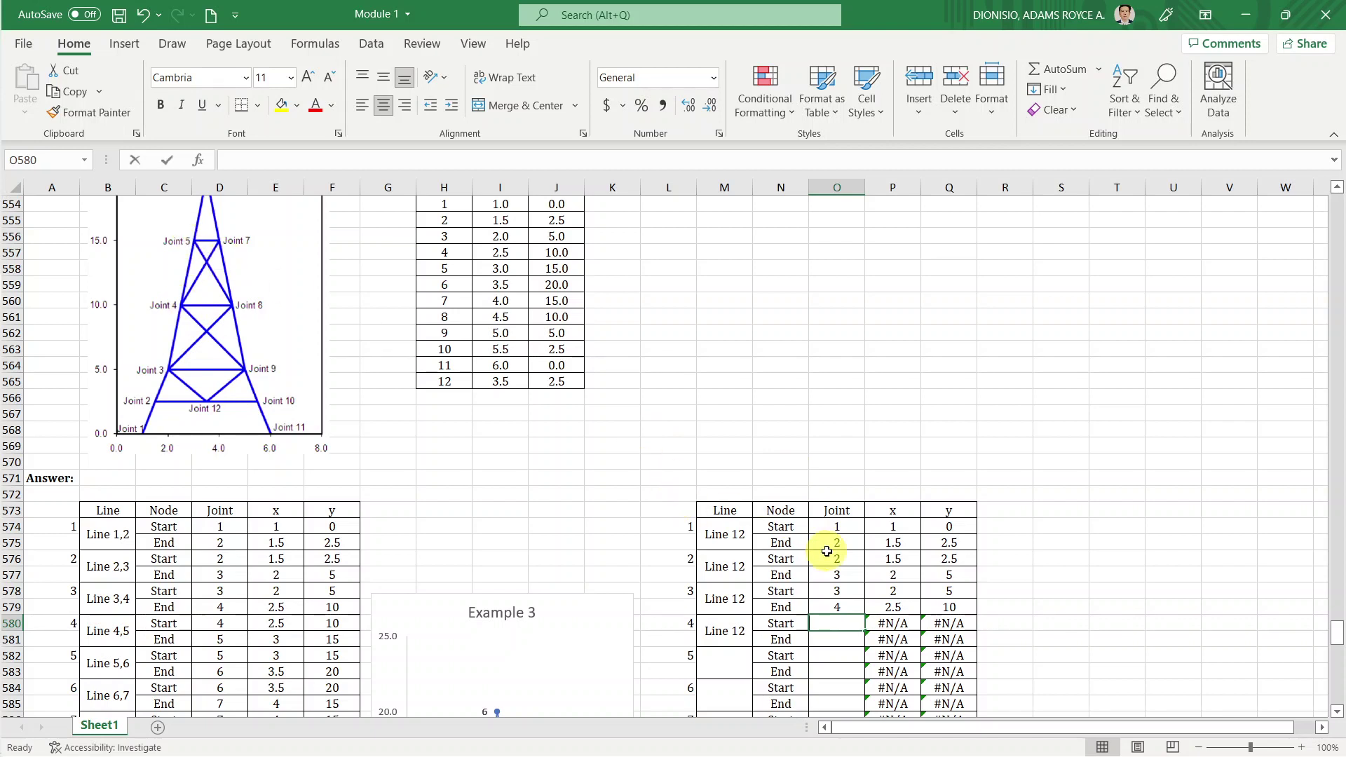
{"action": "type", "text": "4"}
{"action": "key", "text": "Return"}
{"action": "type", "text": "5"}
{"action": "key", "text": "Return"}
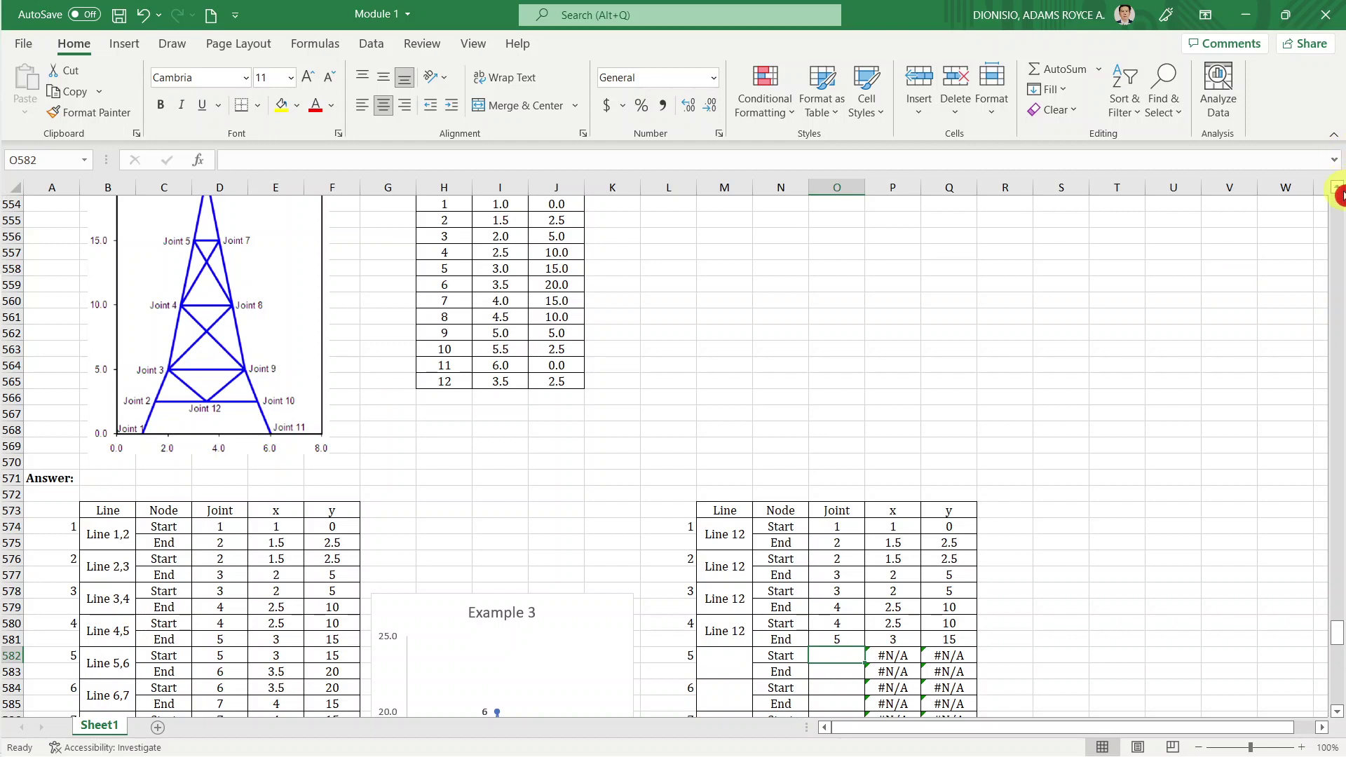
Enter Joint numbers 5–6 and 6–7 for lines 5 and 6.
{"action": "left_click", "coordinate": [1337, 187]}
{"action": "left_click", "coordinate": [1337, 188]}
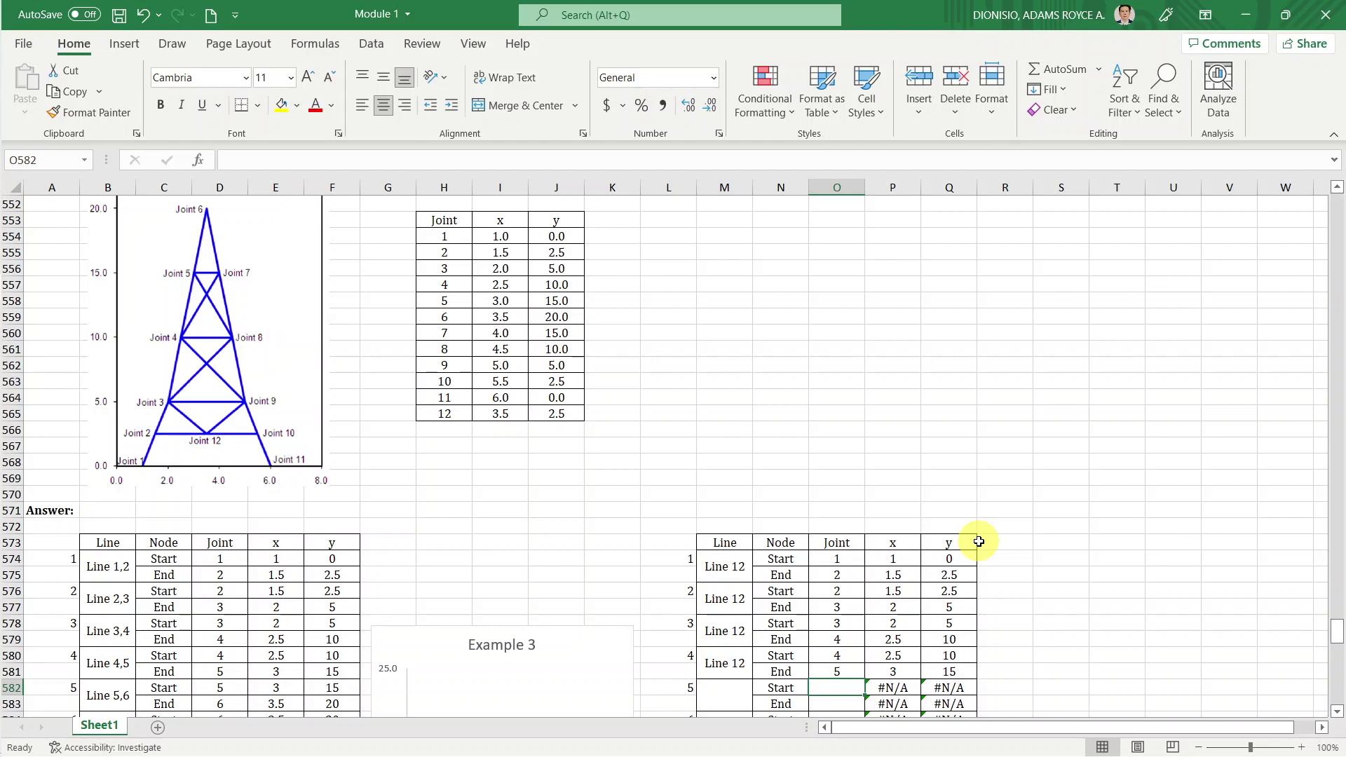
{"action": "type", "text": "5"}
{"action": "key", "text": "Return"}
{"action": "type", "text": "6"}
{"action": "key", "text": "Return"}
{"action": "type", "text": "6"}
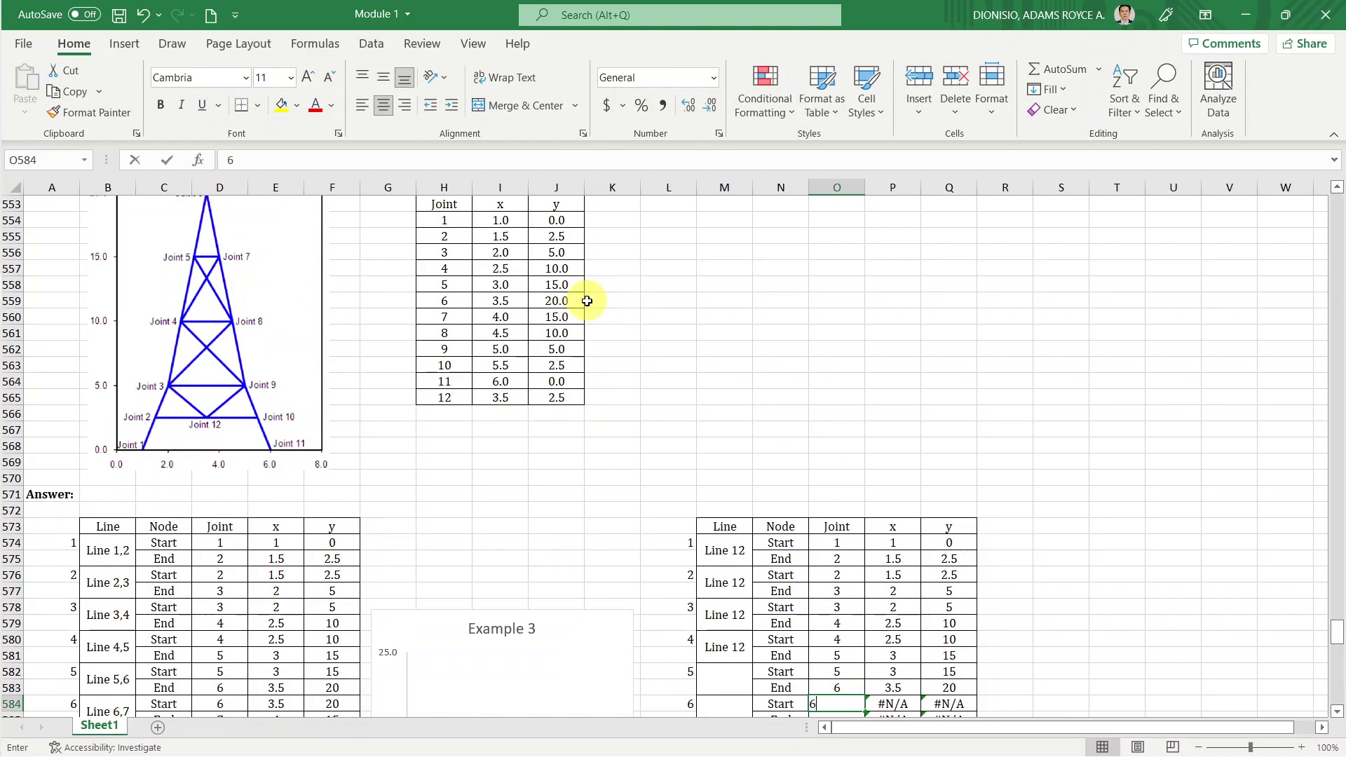
{"action": "key", "text": "Return"}
{"action": "type", "text": "7"}
{"action": "key", "text": "Return"}
Enter Joint numbers 7–8 and 8–9 for lines 7 and 8.
{"action": "type", "text": "7"}
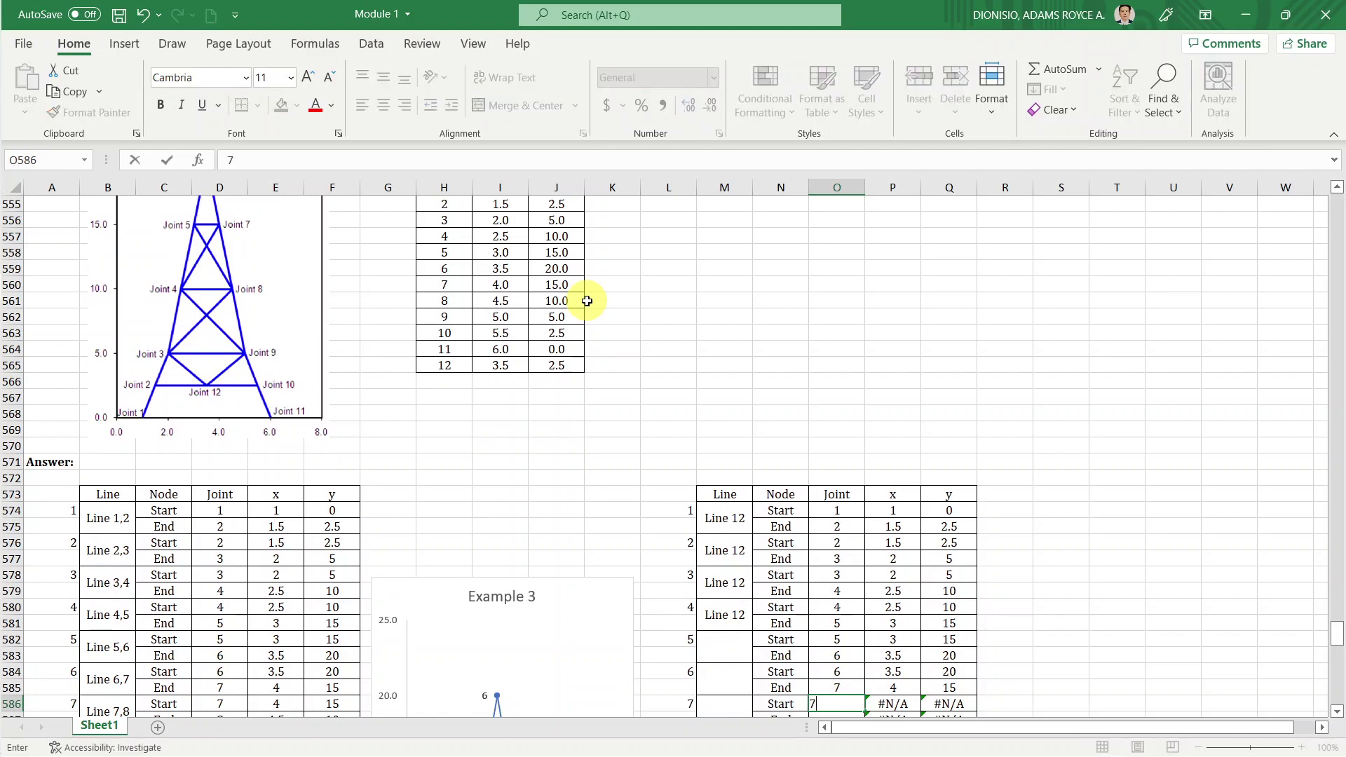
{"action": "key", "text": "Return"}
{"action": "type", "text": "8"}
{"action": "key", "text": "Return"}
{"action": "type", "text": "8"}
{"action": "key", "text": "Escape"}
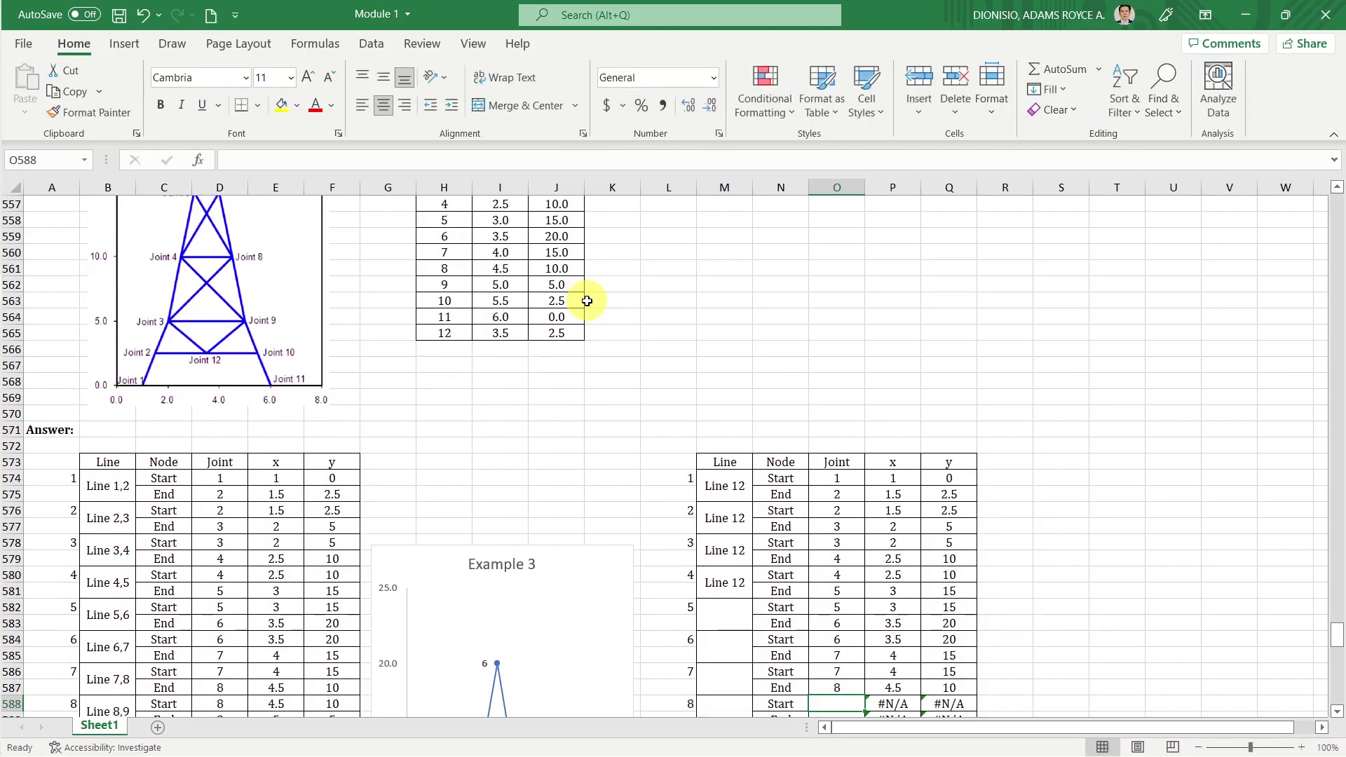
{"action": "key", "text": "Return"}
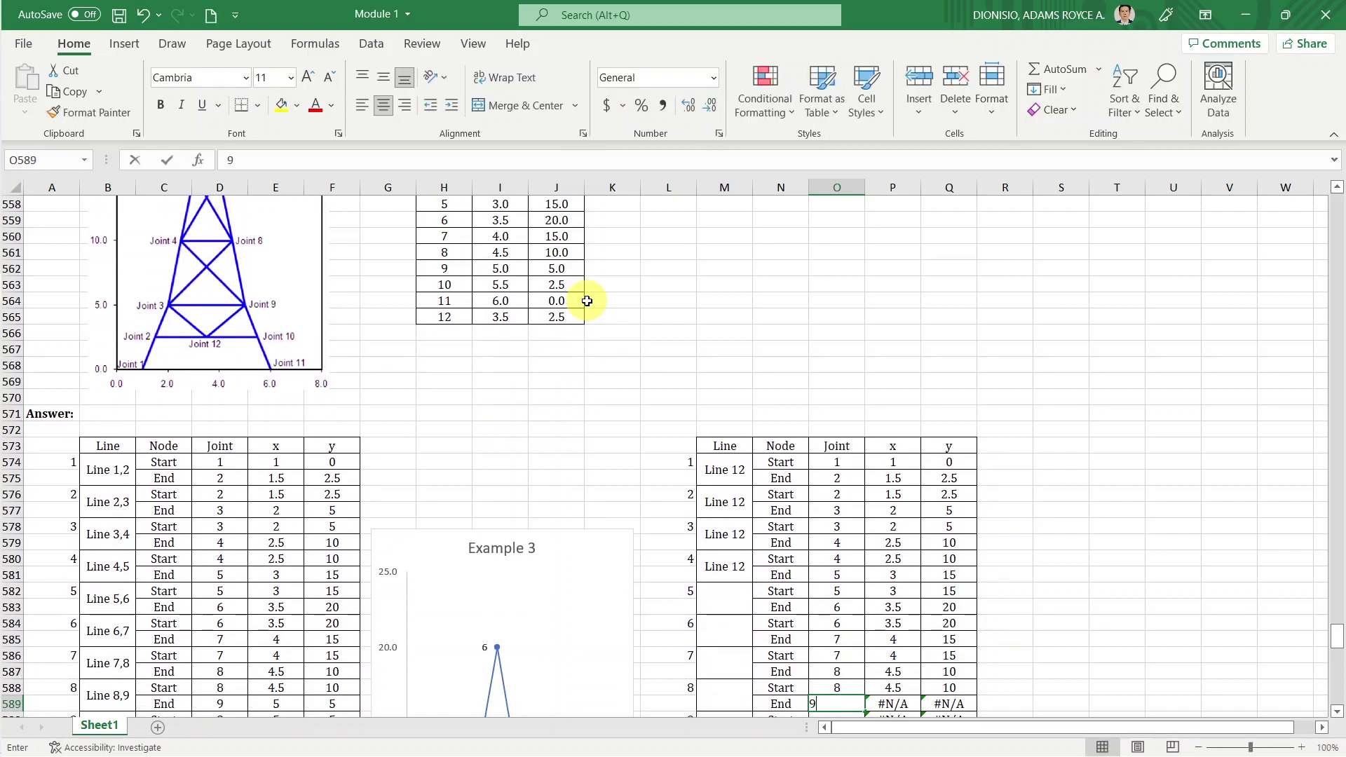
{"action": "type", "text": "9"}
{"action": "key", "text": "Return"}
Enter Joint numbers 9–10 and 10–11 for lines 9 and 10.
{"action": "type", "text": "9"}
{"action": "key", "text": "Return"}
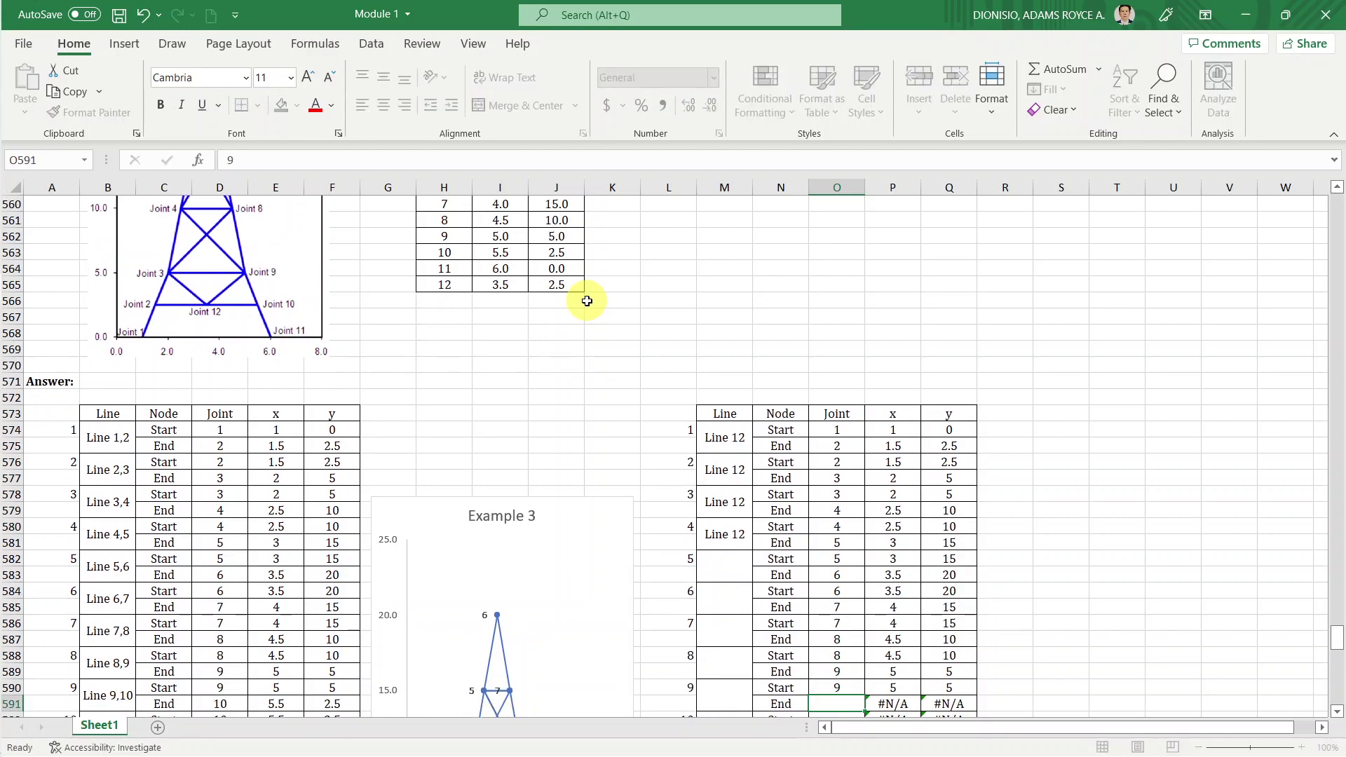
{"action": "type", "text": "10"}
{"action": "key", "text": "Return"}
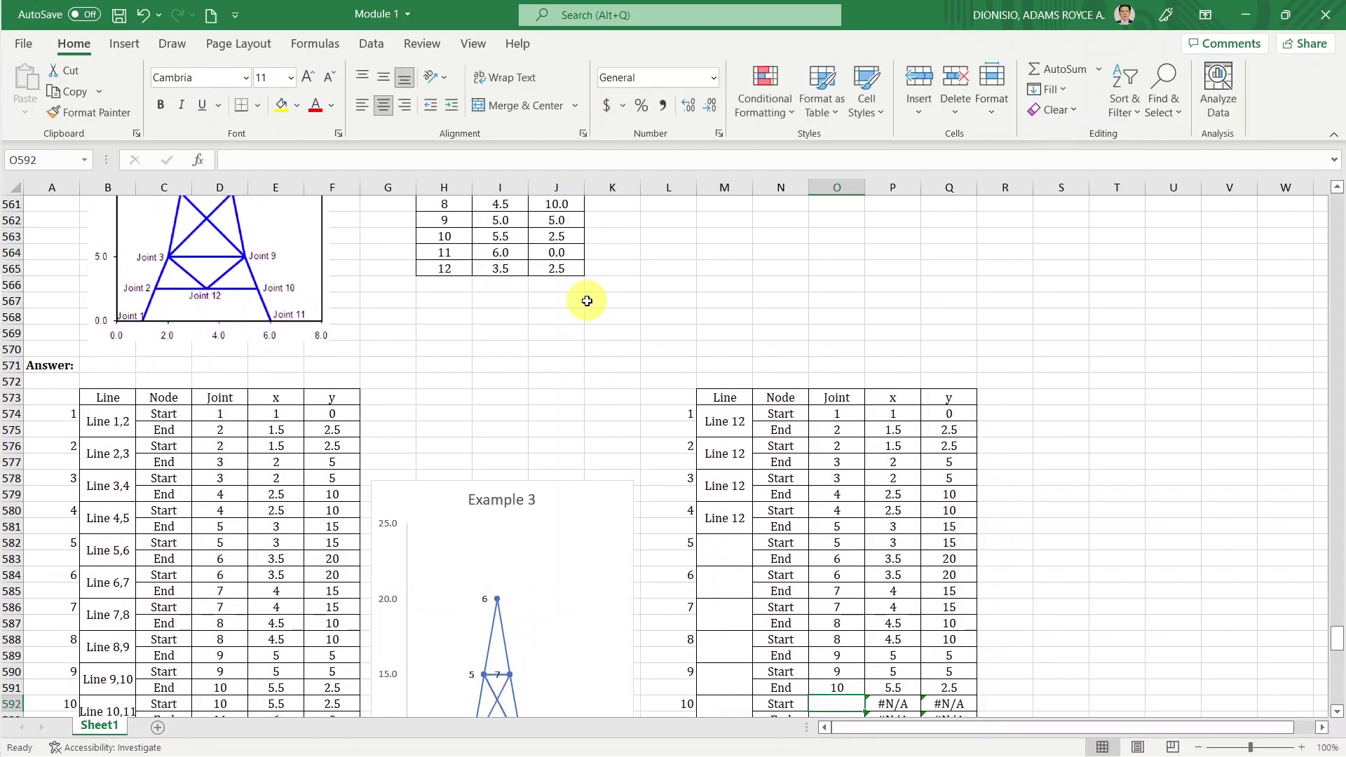
{"action": "type", "text": "10"}
{"action": "key", "text": "Return"}
{"action": "type", "text": "11"}
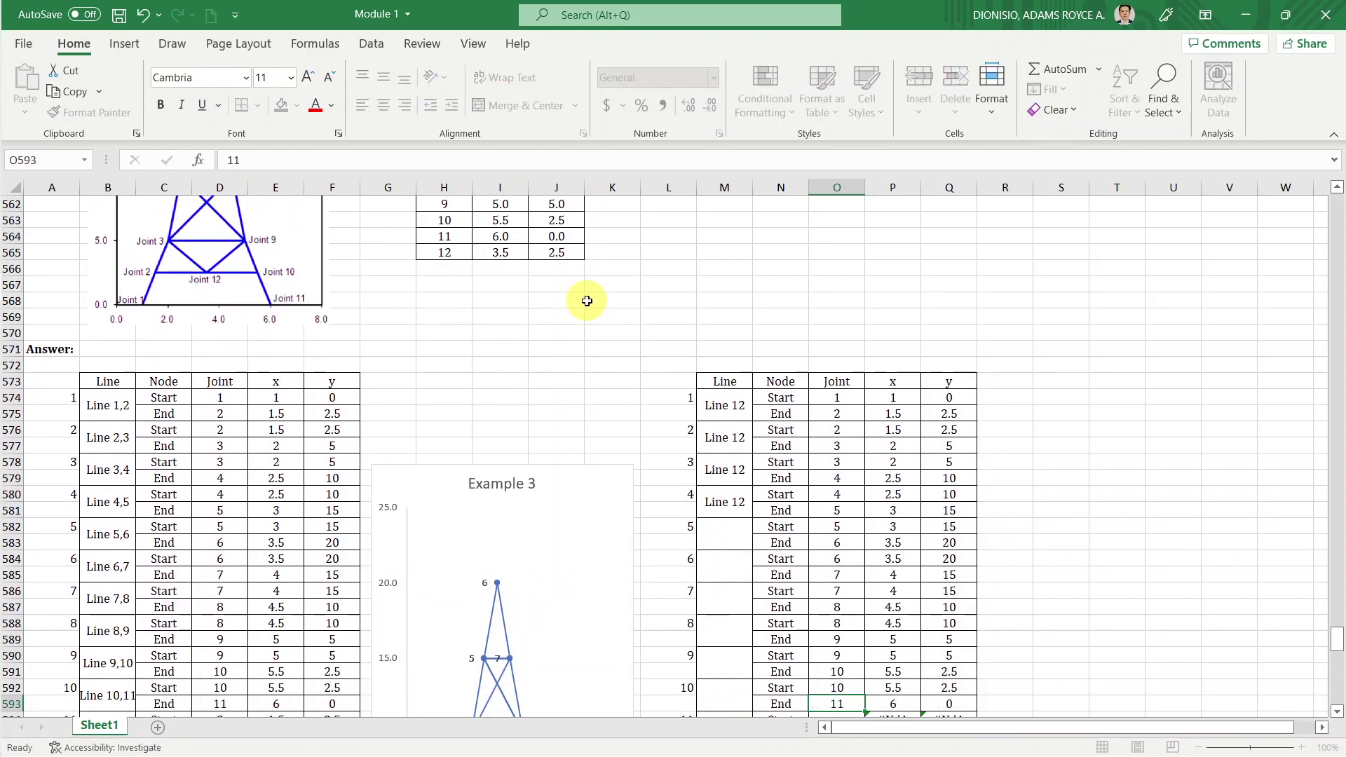
{"action": "key", "text": "Return"}
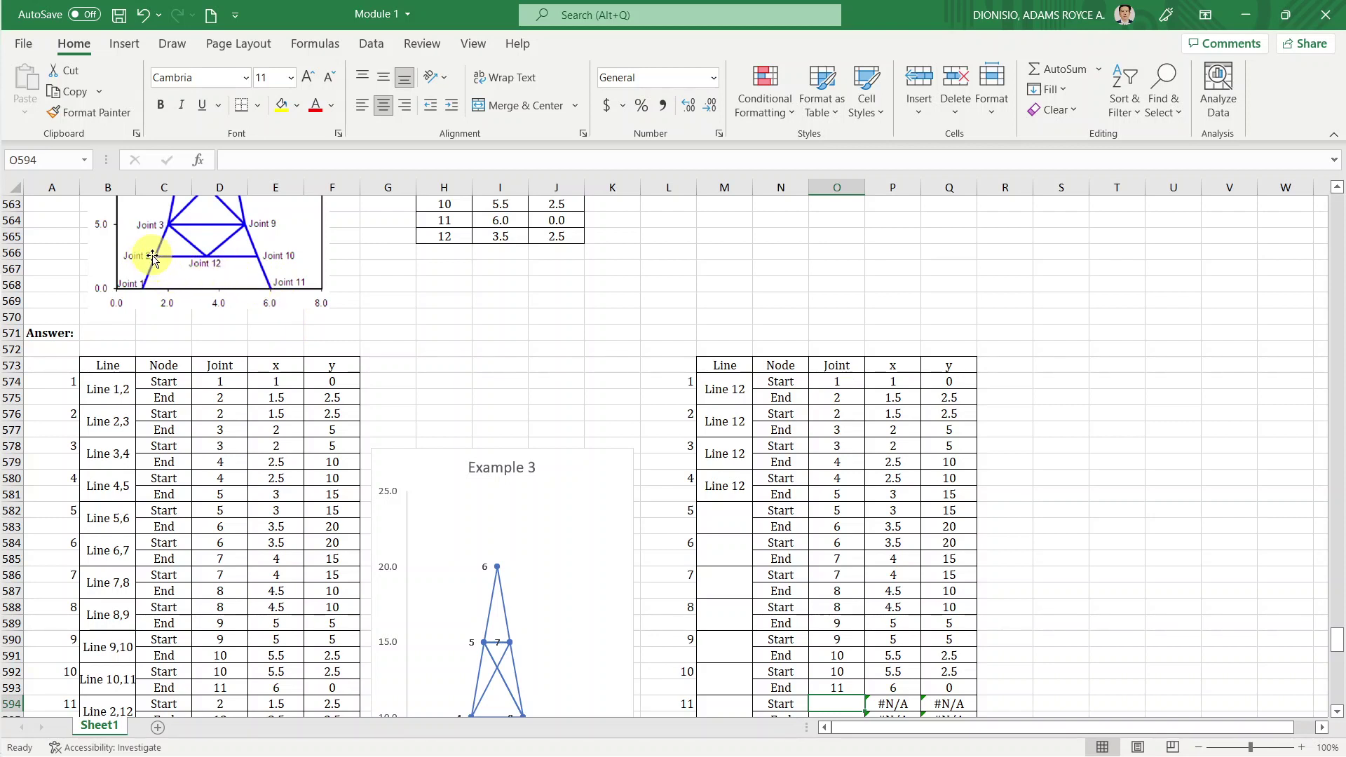
Enter Joint numbers 2–12 and 12–10 for lines 11 and 12.
{"action": "type", "text": "2"}
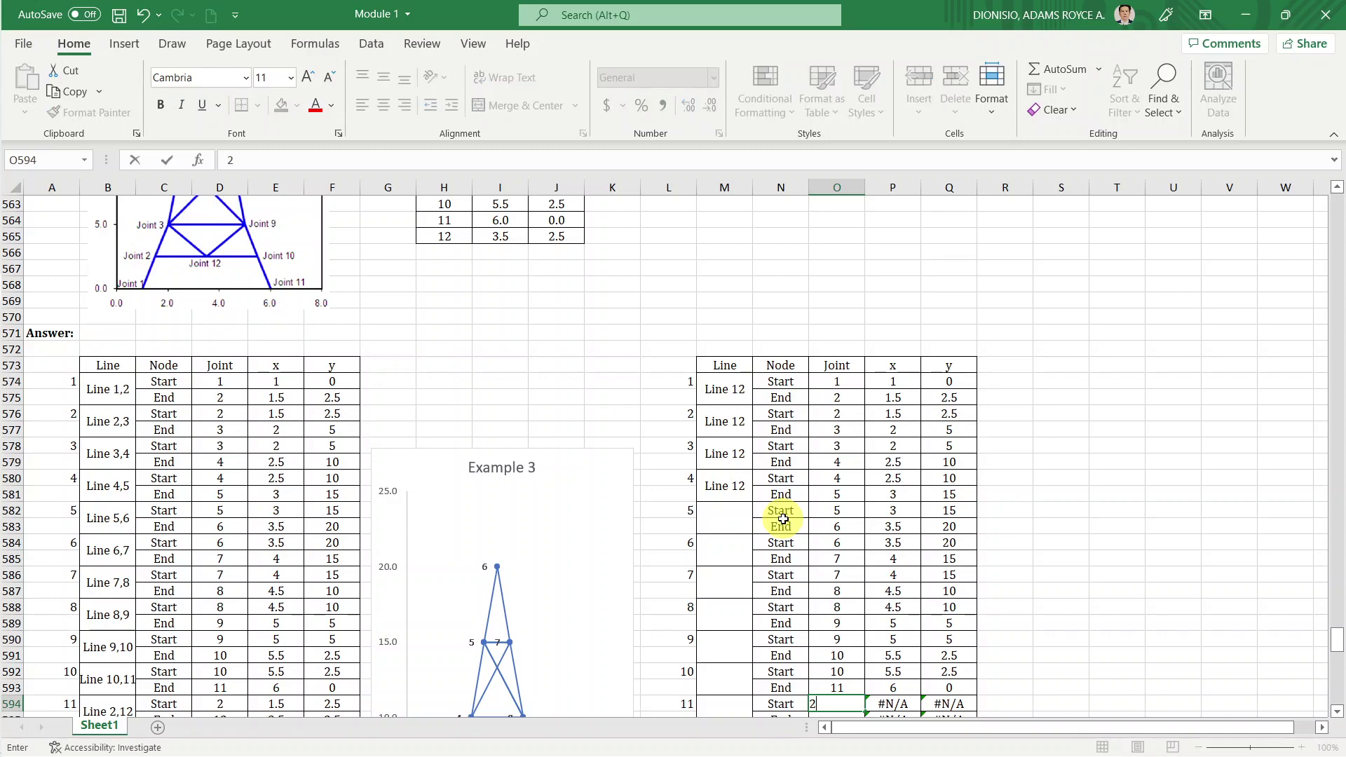
{"action": "key", "text": "Return"}
{"action": "type", "text": "12"}
{"action": "key", "text": "Return"}
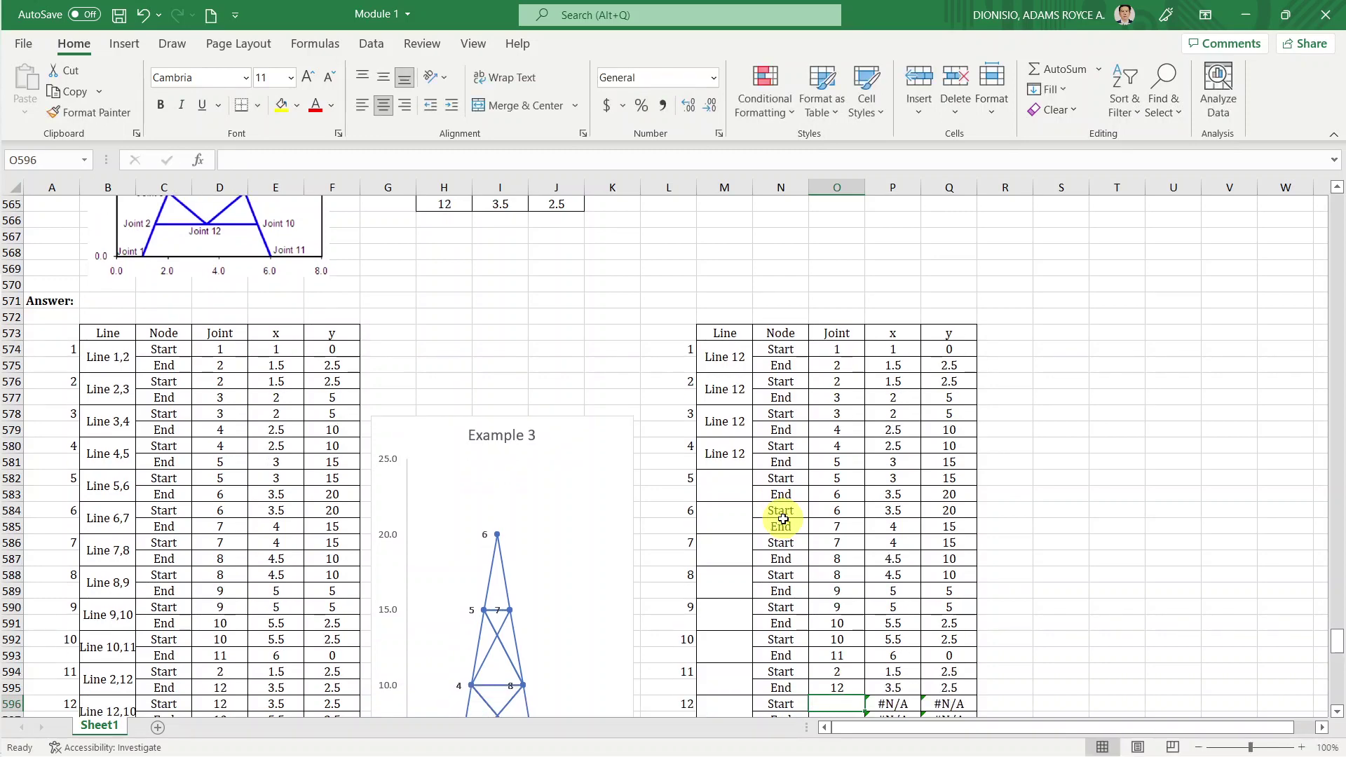
{"action": "type", "text": "12"}
{"action": "key", "text": "Return"}
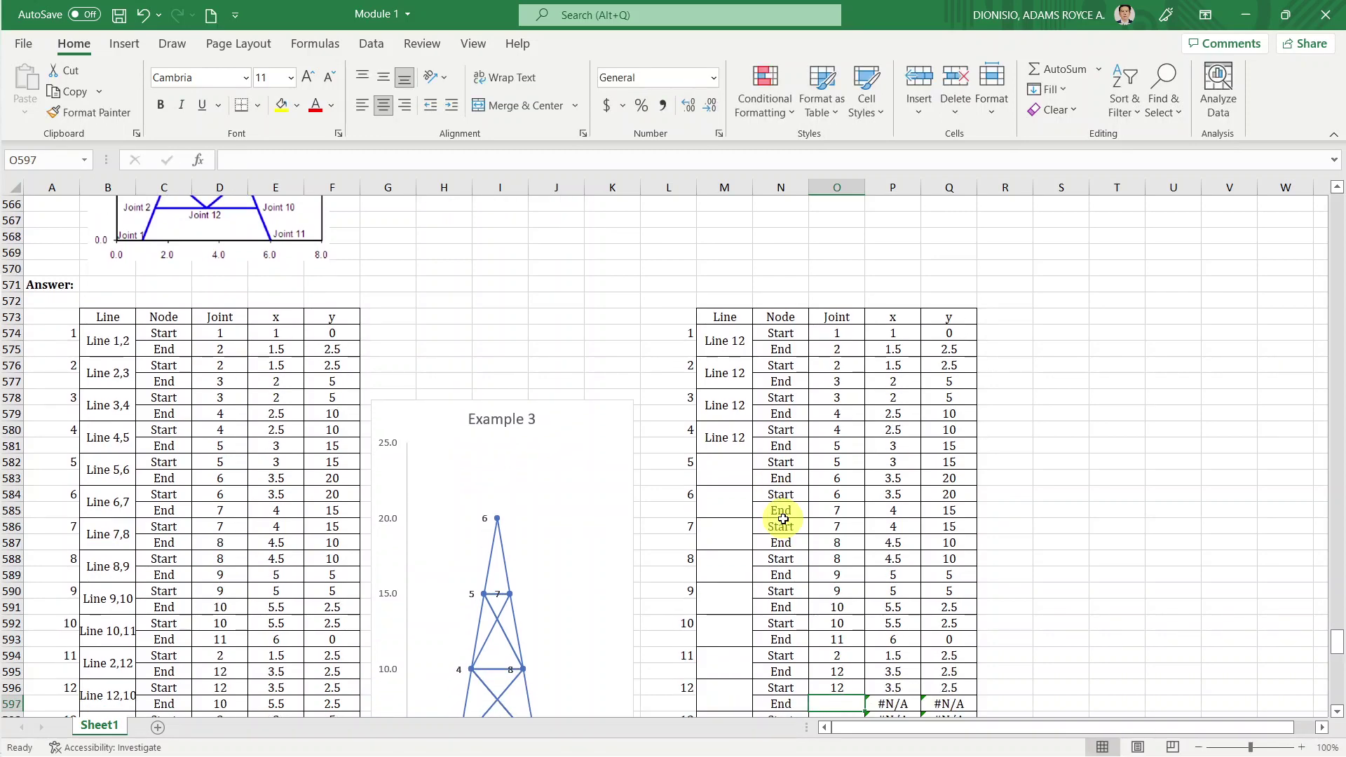
{"action": "type", "text": "10"}
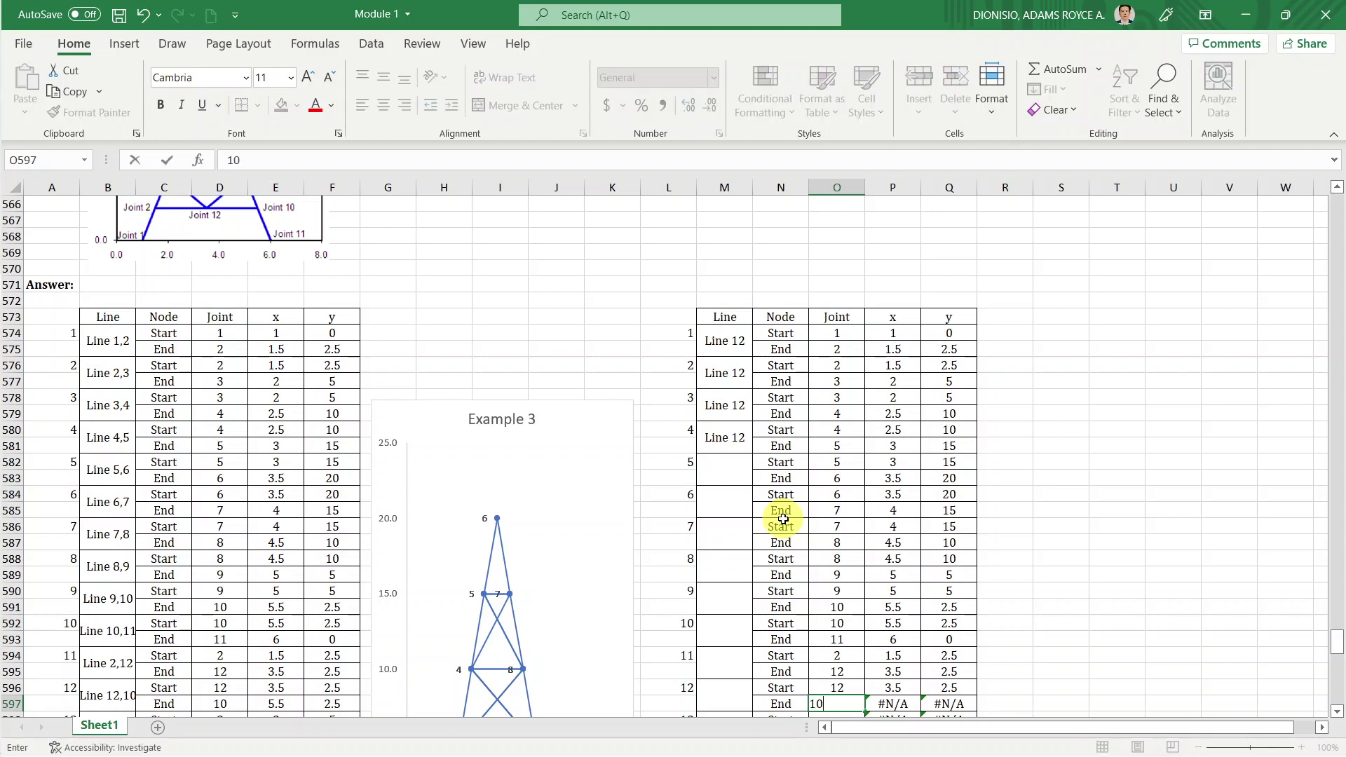
{"action": "key", "text": "Return"}
{"action": "left_click", "coordinate": [1337, 196]}
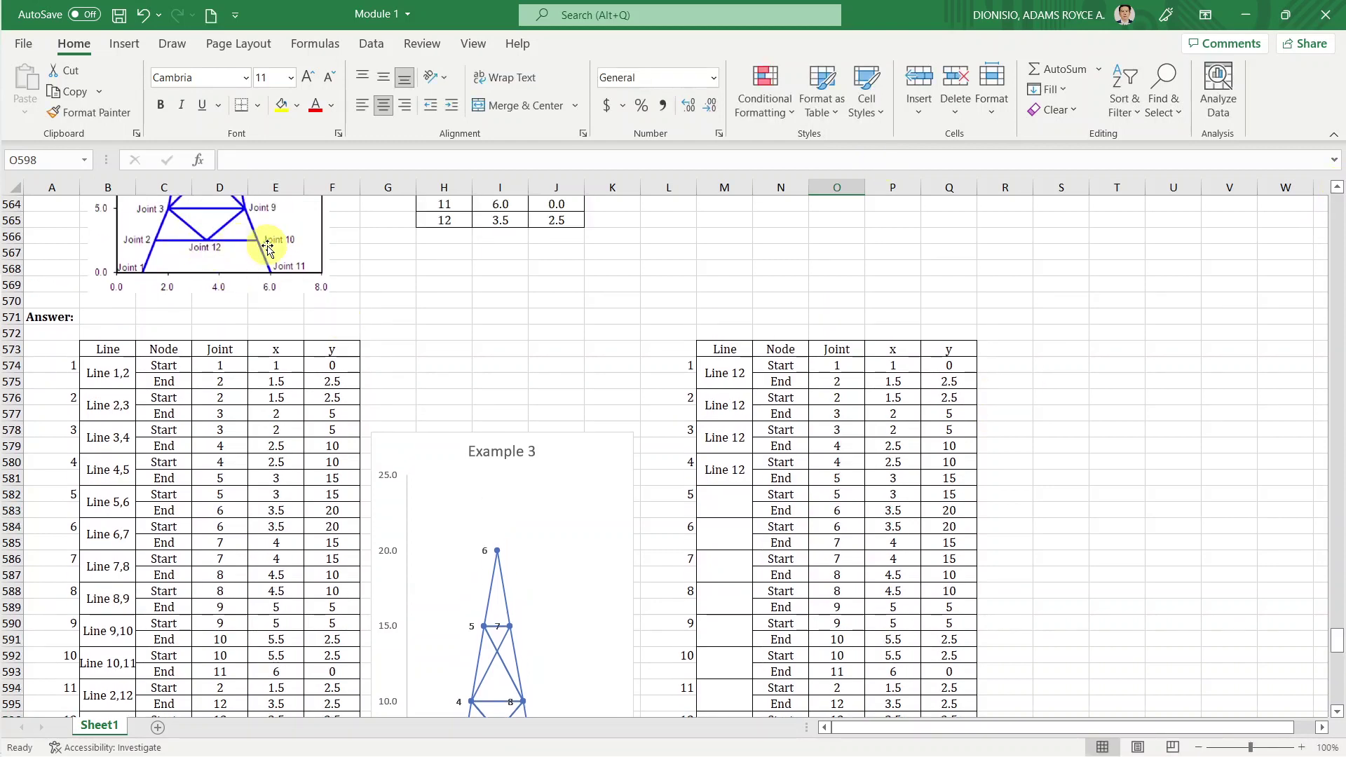
{"action": "left_click", "coordinate": [1338, 713]}
Enter Joint numbers 3–12, 12–9 and 3–8 for lines 13 to 15.
{"action": "left_click", "coordinate": [1338, 712]}
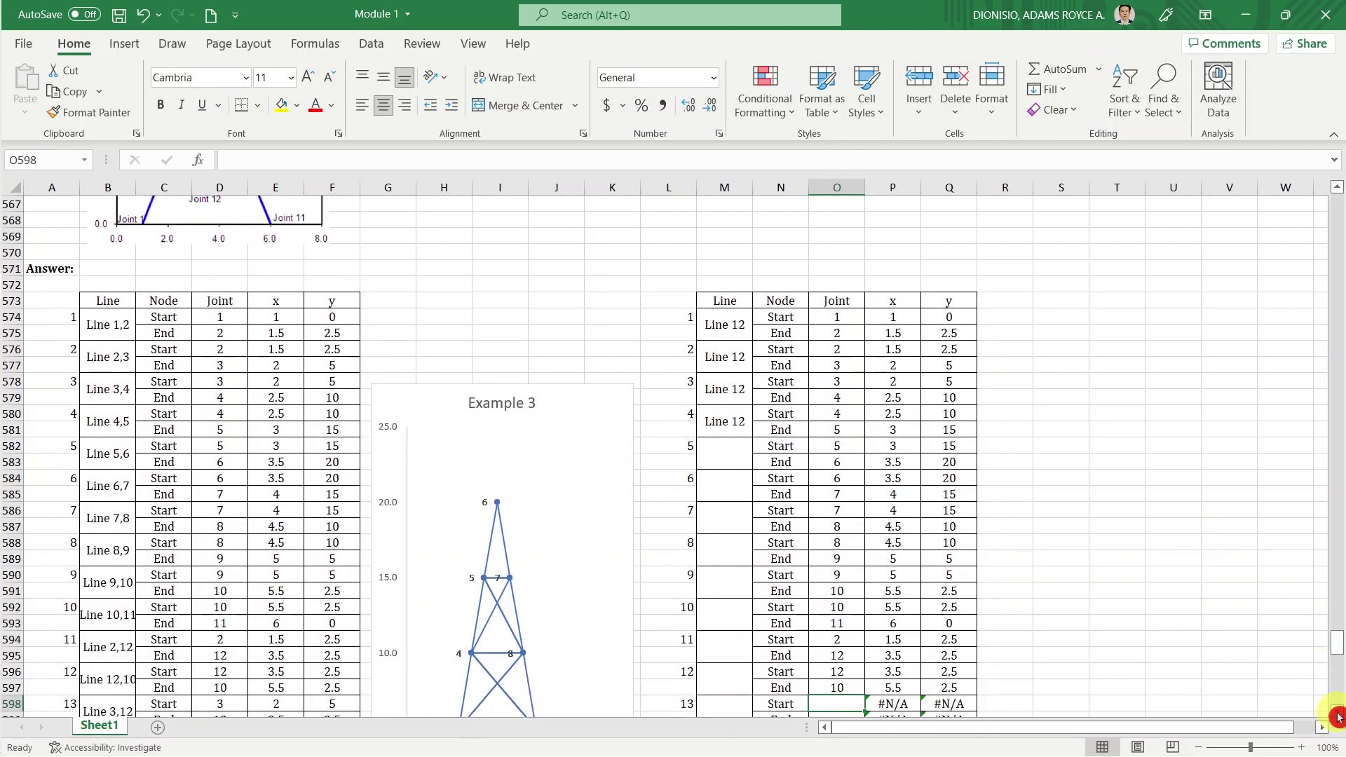
{"action": "left_click", "coordinate": [1338, 712]}
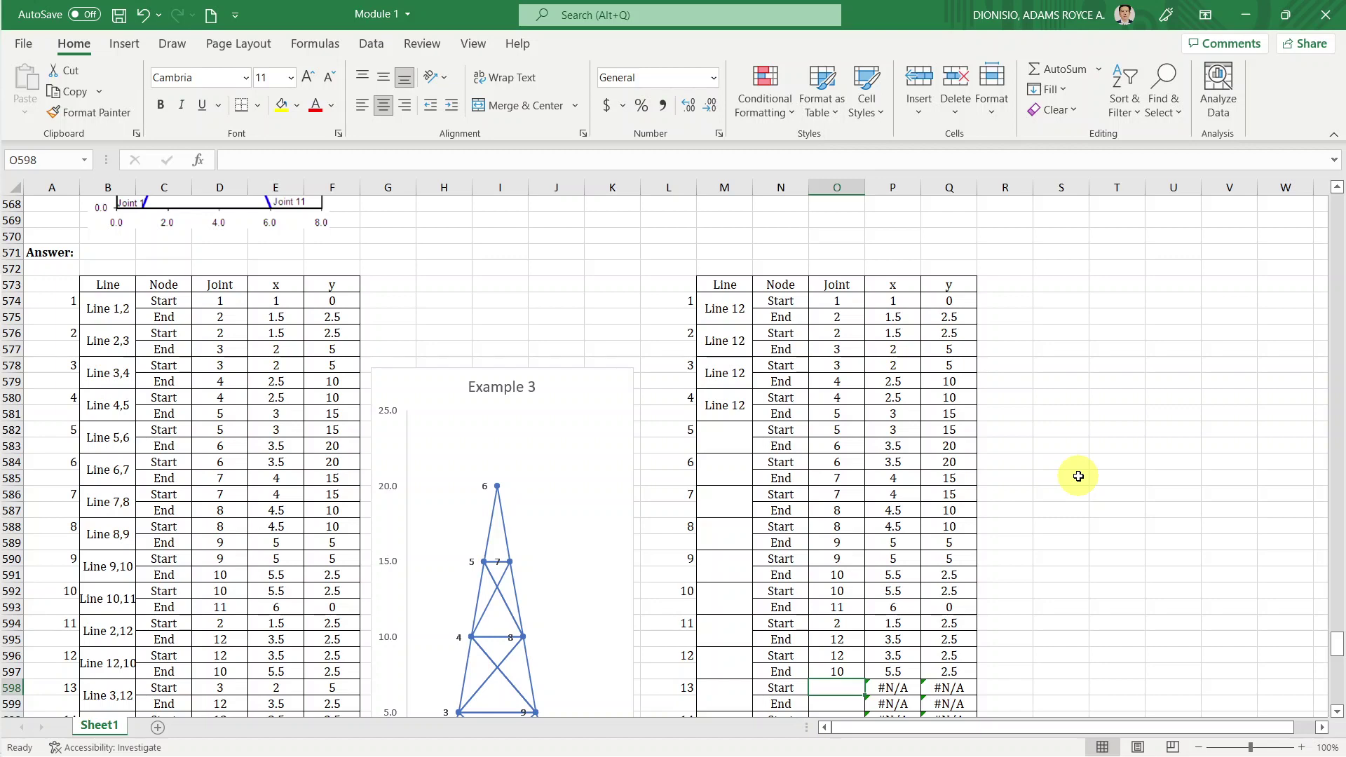
{"action": "type", "text": "3"}
{"action": "key", "text": "Return"}
{"action": "type", "text": "12"}
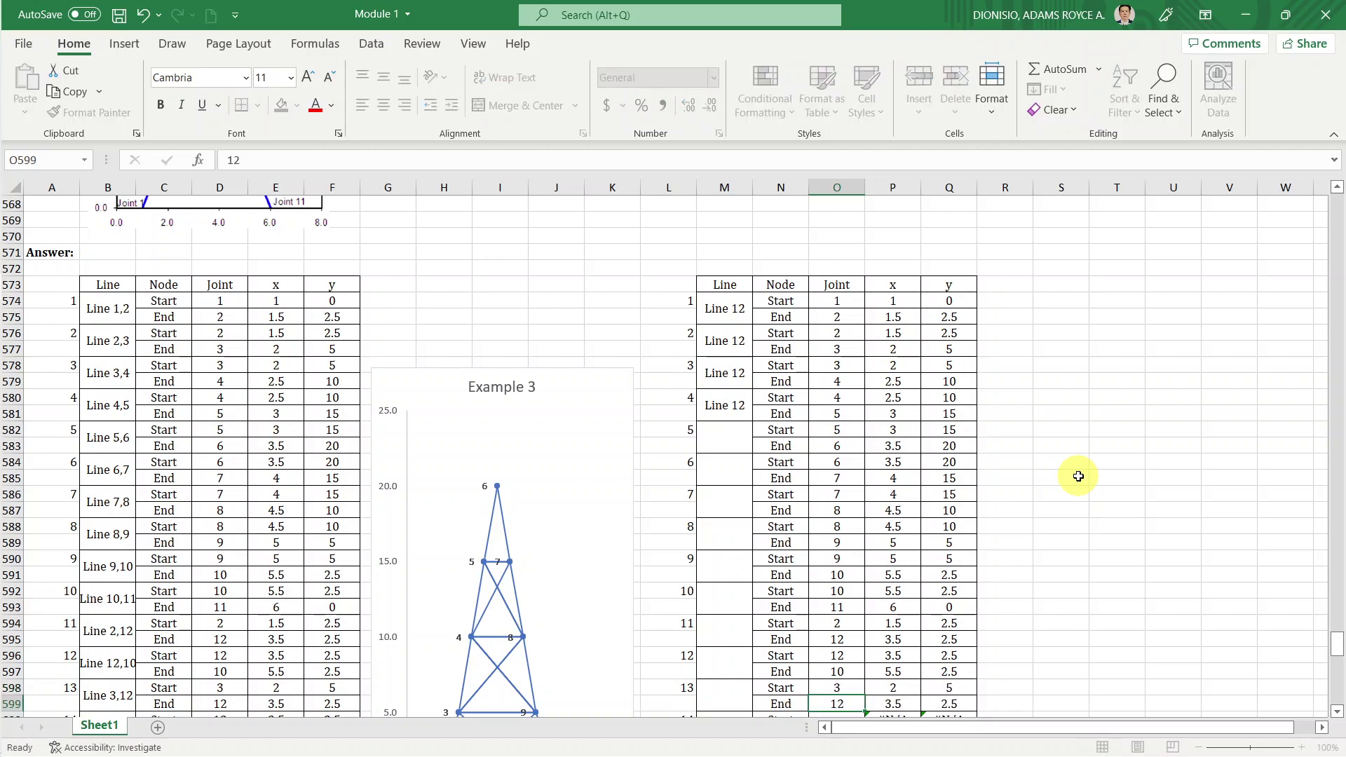
{"action": "key", "text": "Return"}
{"action": "type", "text": "12"}
{"action": "key", "text": "Return"}
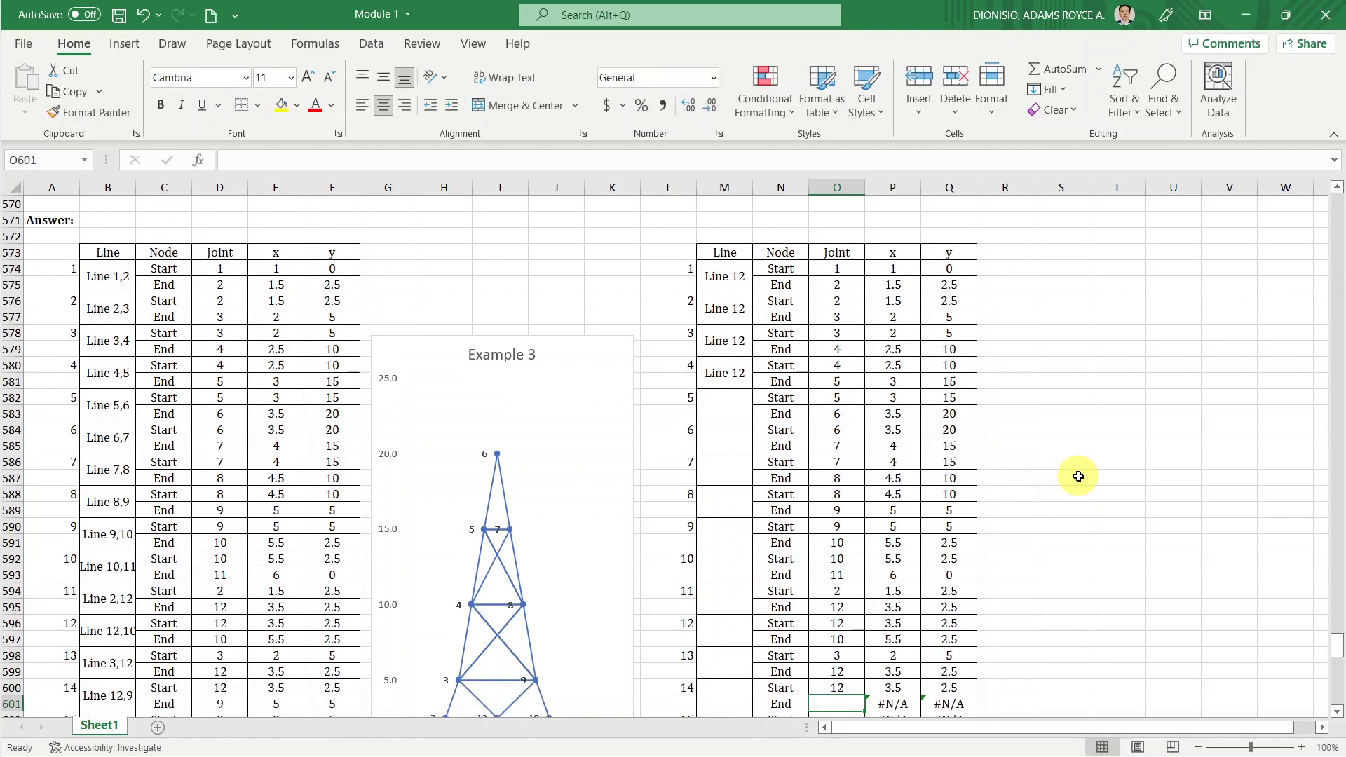
{"action": "type", "text": "9"}
{"action": "key", "text": "Return"}
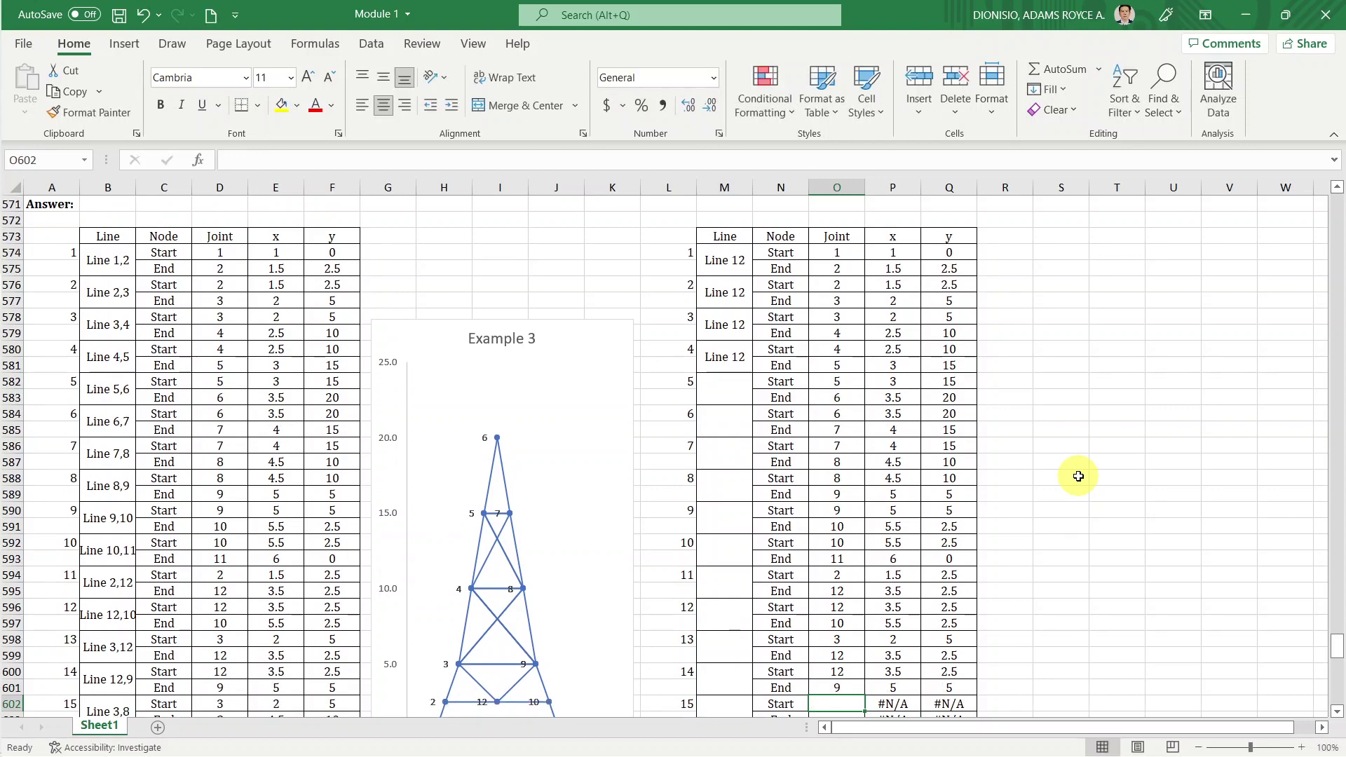
{"action": "type", "text": "3"}
{"action": "key", "text": "Return"}
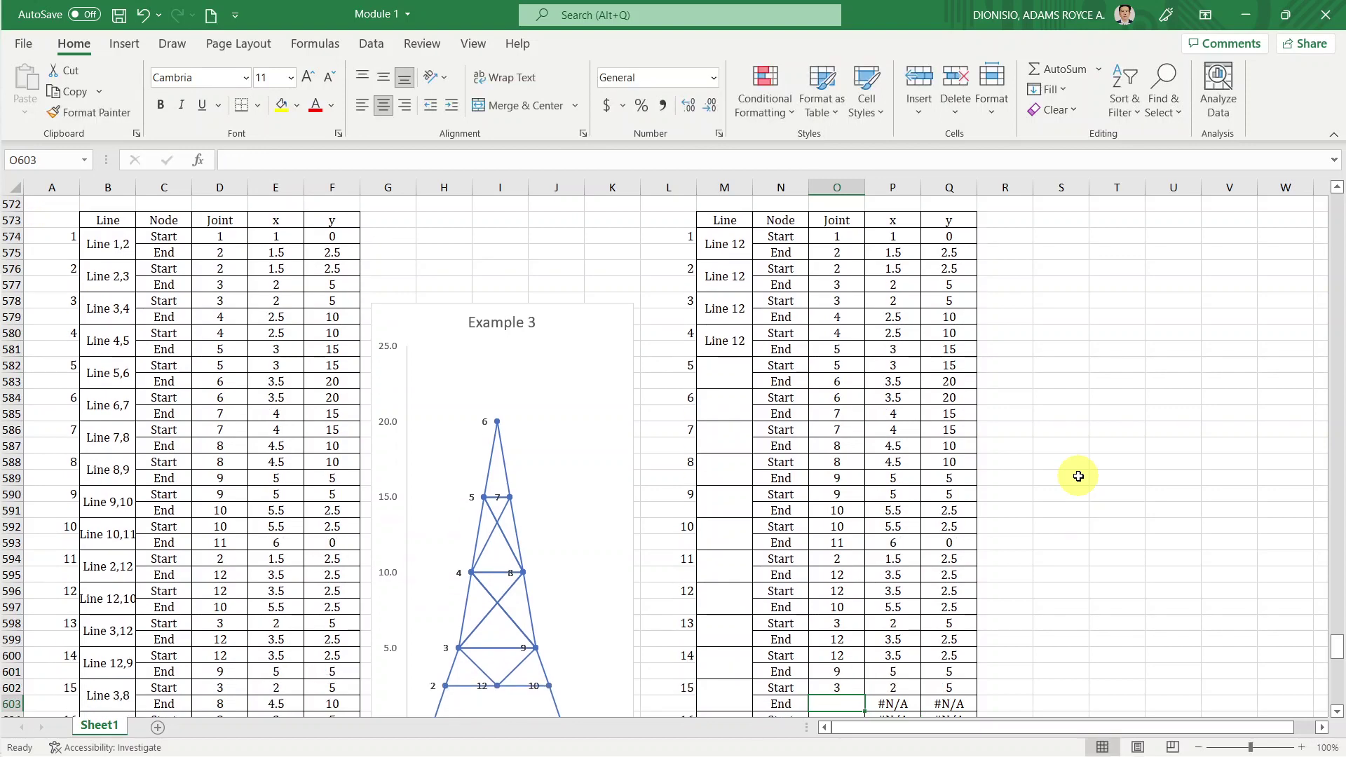
{"action": "type", "text": "8"}
{"action": "key", "text": "Return"}
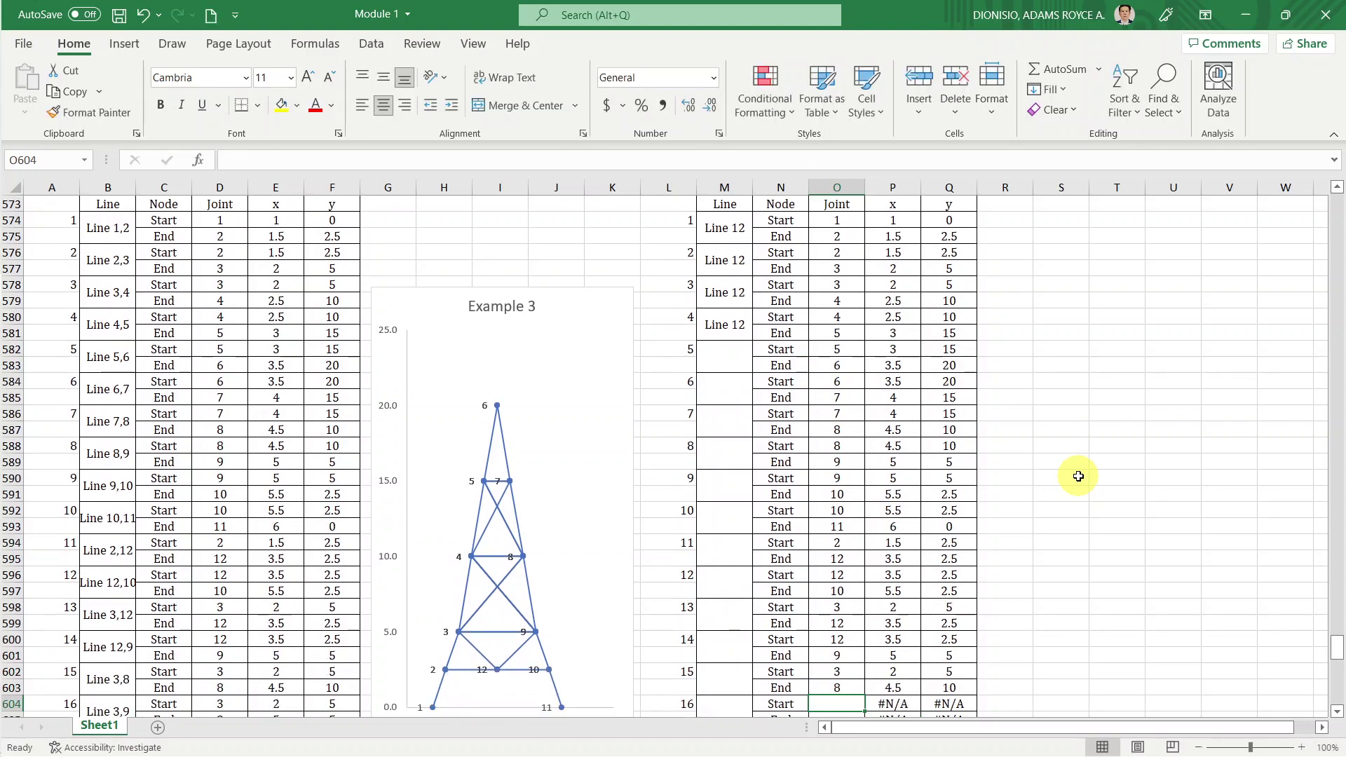
Enter Joint numbers 3–9, 4–9 and 4–8 for lines 16 to 18.
{"action": "type", "text": "3"}
{"action": "key", "text": "Return"}
{"action": "type", "text": "9"}
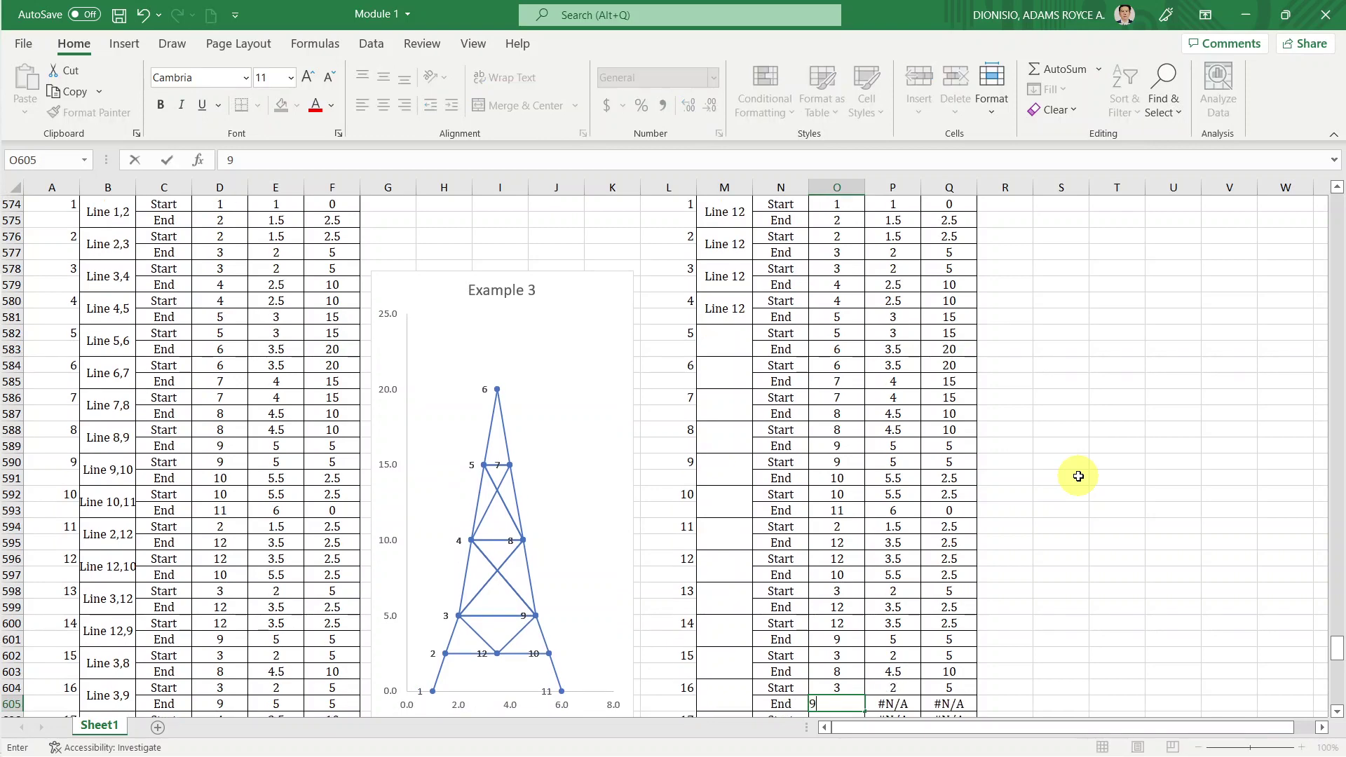
{"action": "key", "text": "Return"}
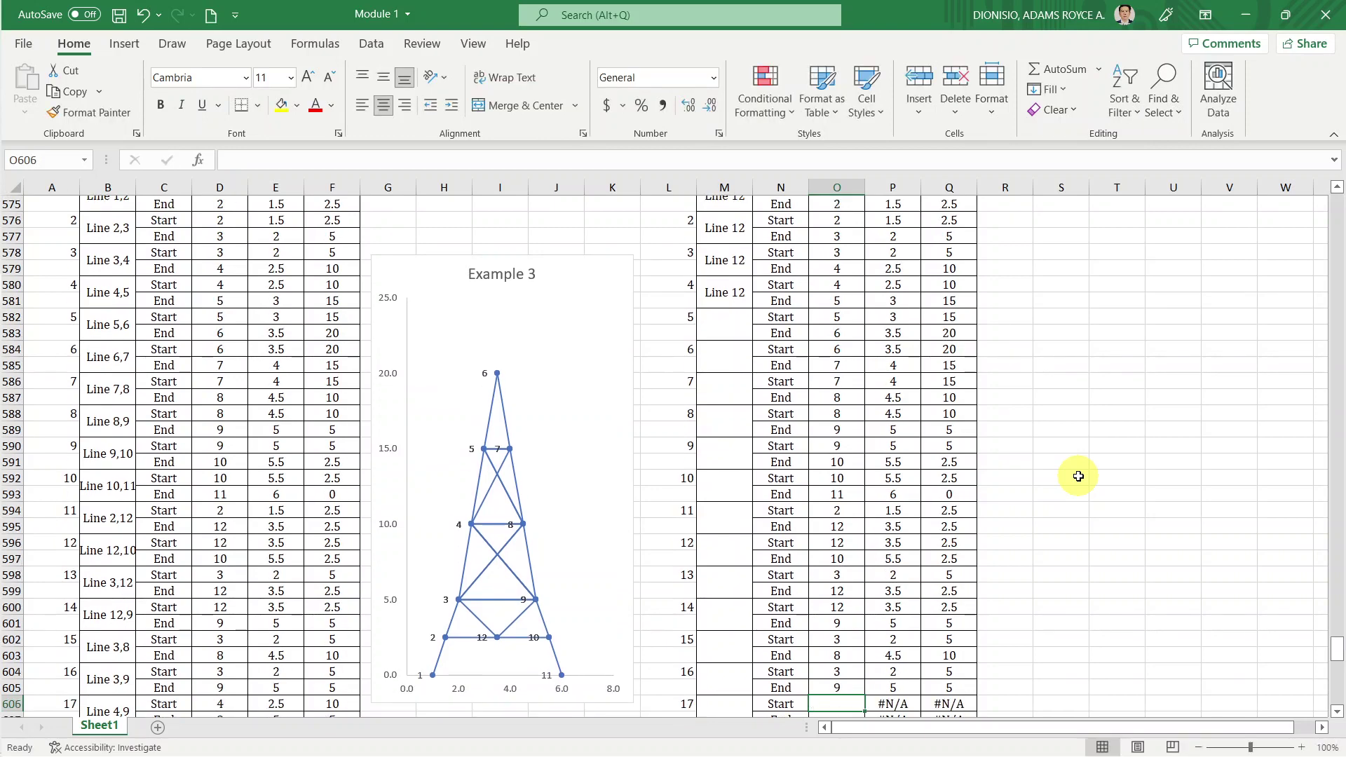
{"action": "type", "text": "4"}
{"action": "key", "text": "Return"}
{"action": "type", "text": "9"}
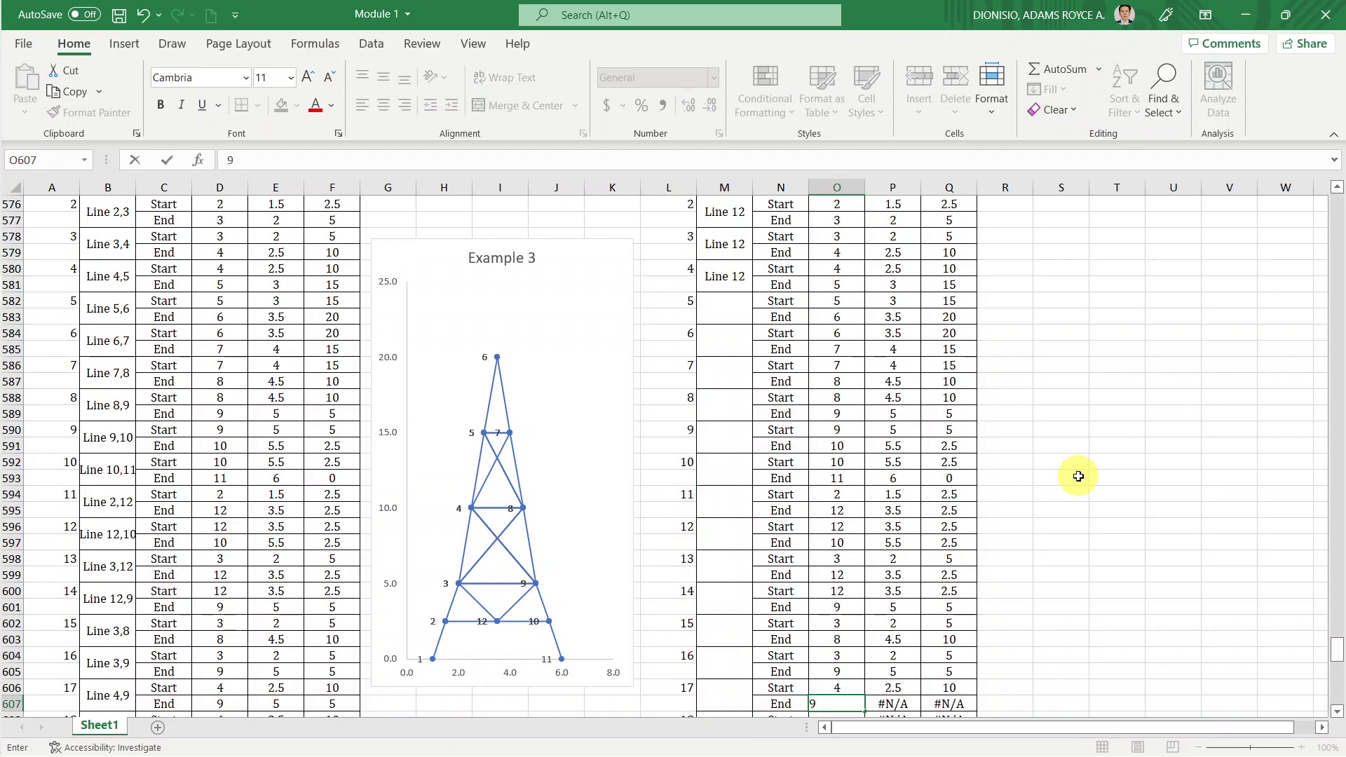
{"action": "key", "text": "Return"}
{"action": "type", "text": "4"}
{"action": "key", "text": "Return"}
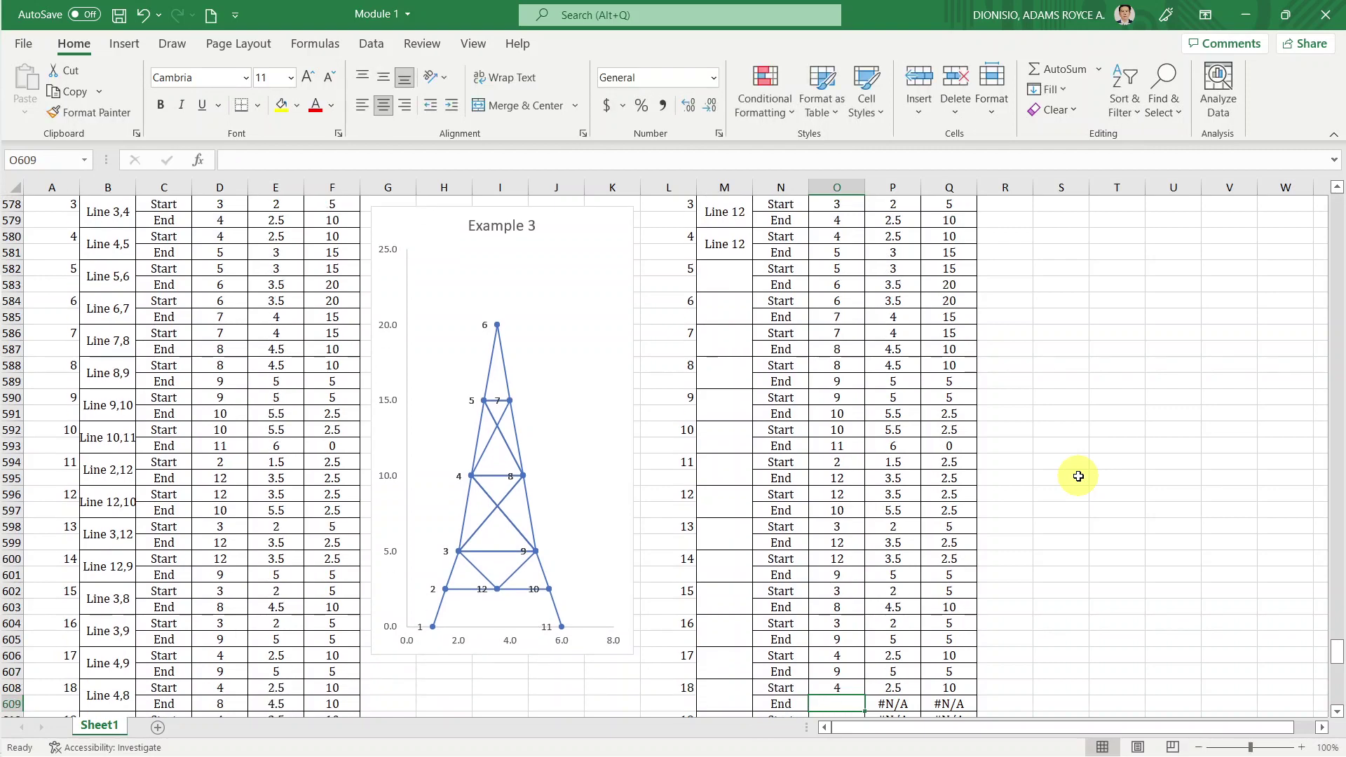
{"action": "type", "text": "8"}
{"action": "key", "text": "Return"}
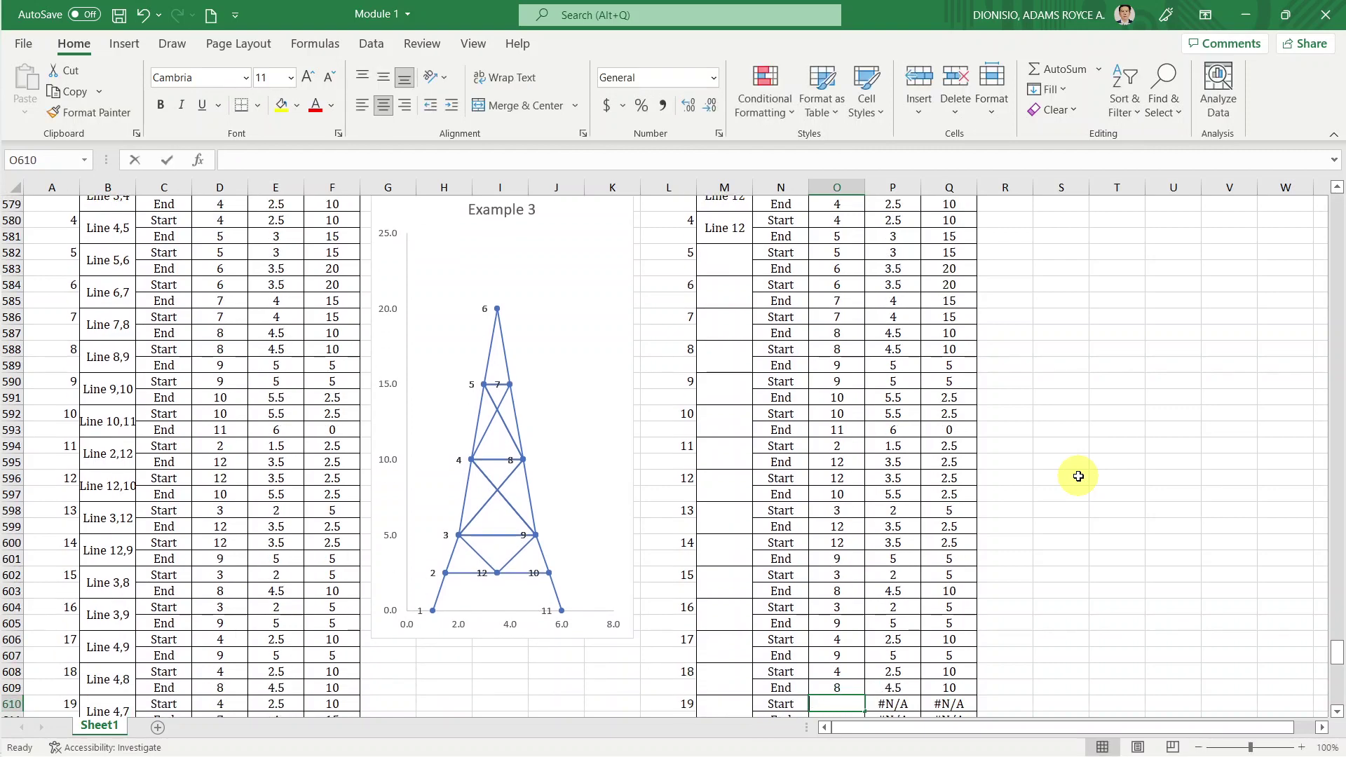
Enter Joint numbers 4–7, 5–8 and 5–7 for lines 19 to 21.
{"action": "type", "text": "4"}
{"action": "key", "text": "Return"}
{"action": "type", "text": "7"}
{"action": "key", "text": "Return"}
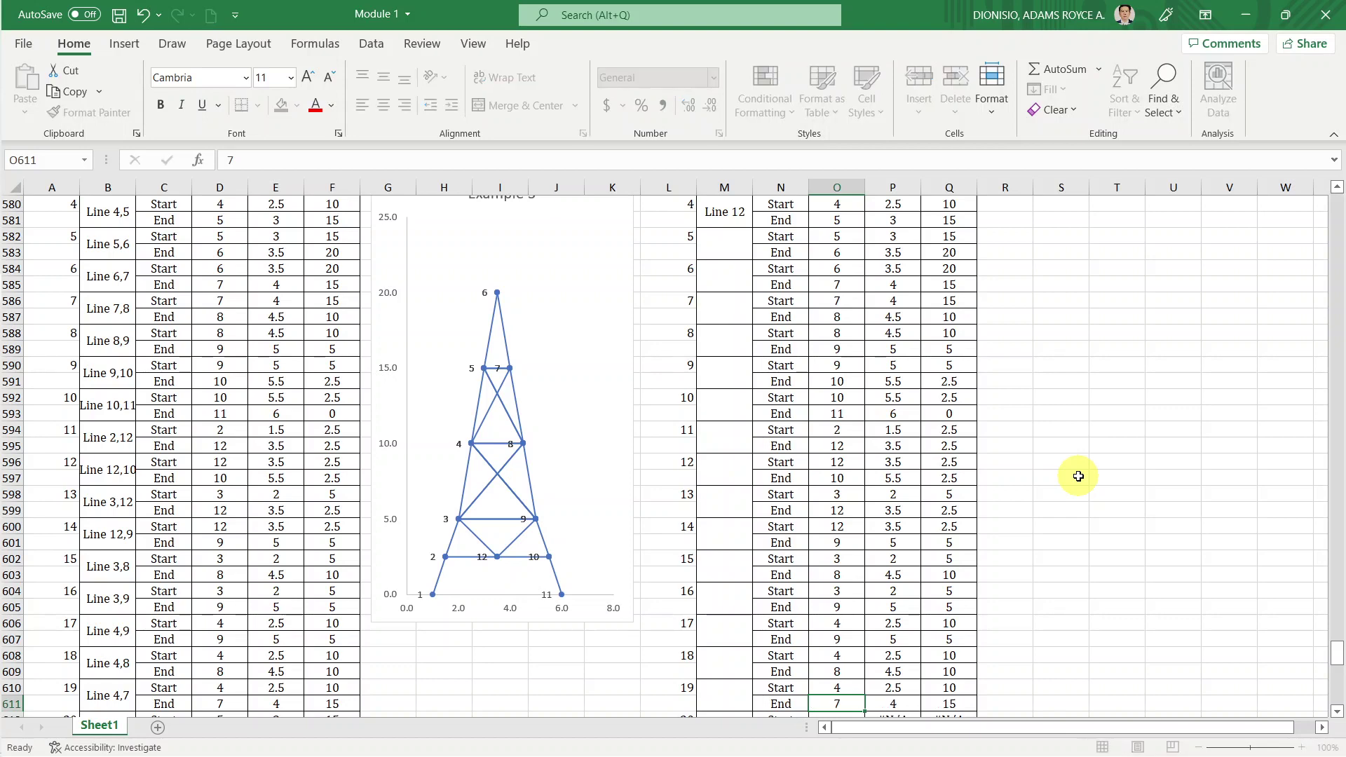
{"action": "type", "text": "5"}
{"action": "key", "text": "Return"}
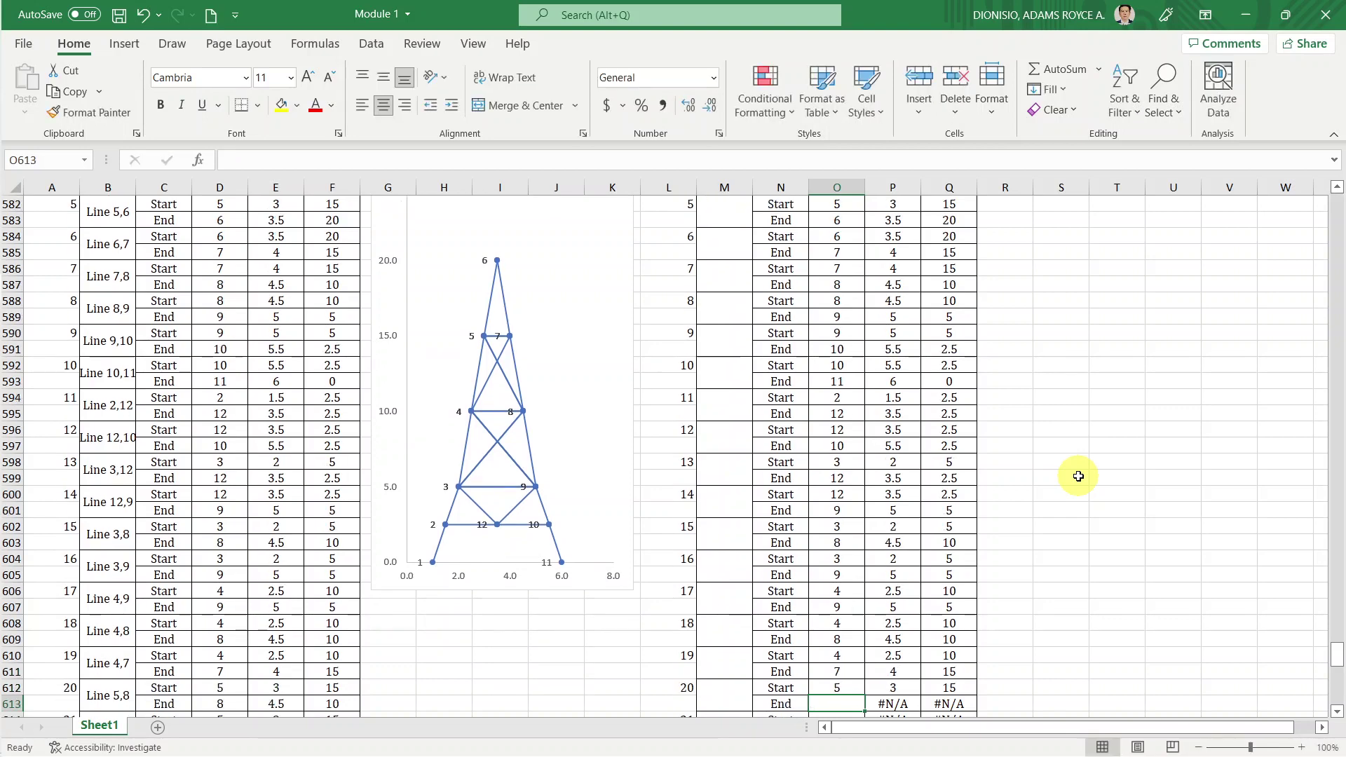
{"action": "type", "text": "8"}
{"action": "key", "text": "Return"}
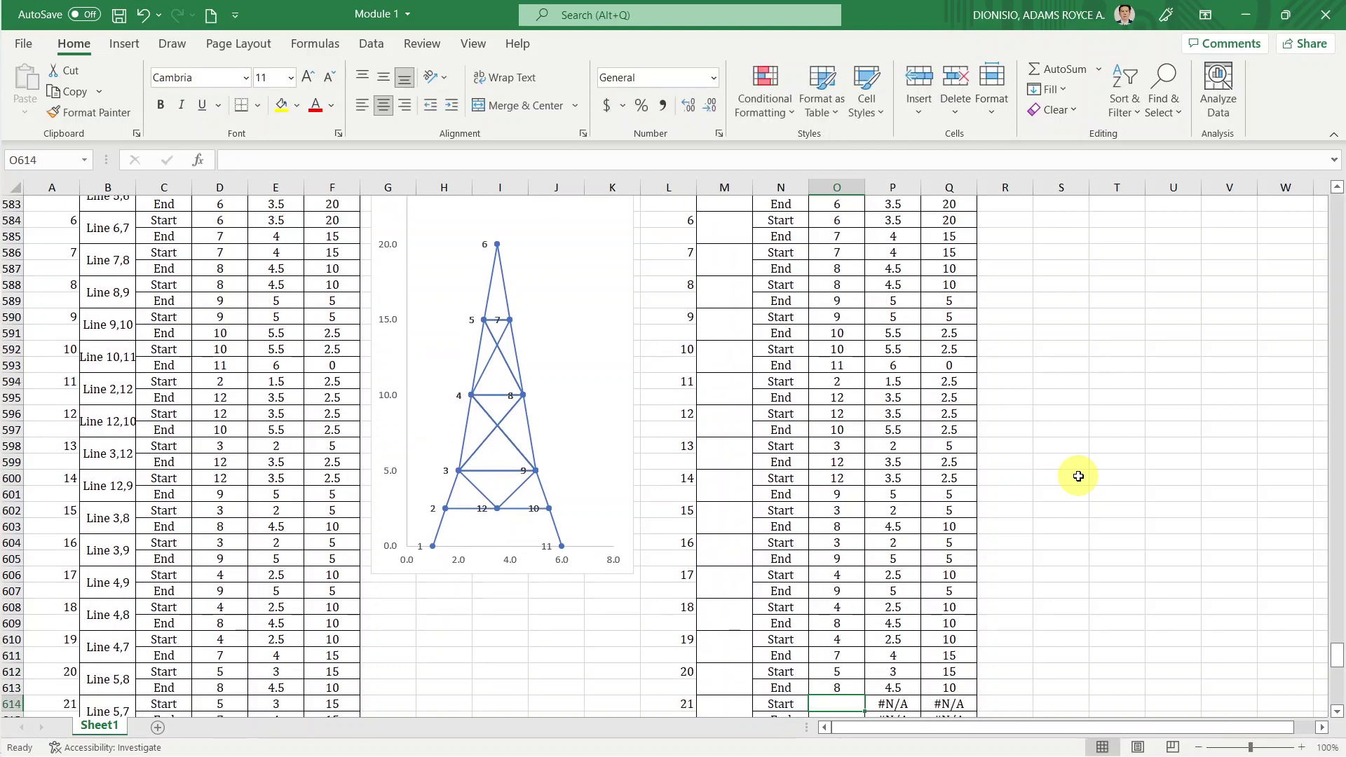
{"action": "type", "text": "5"}
{"action": "key", "text": "Return"}
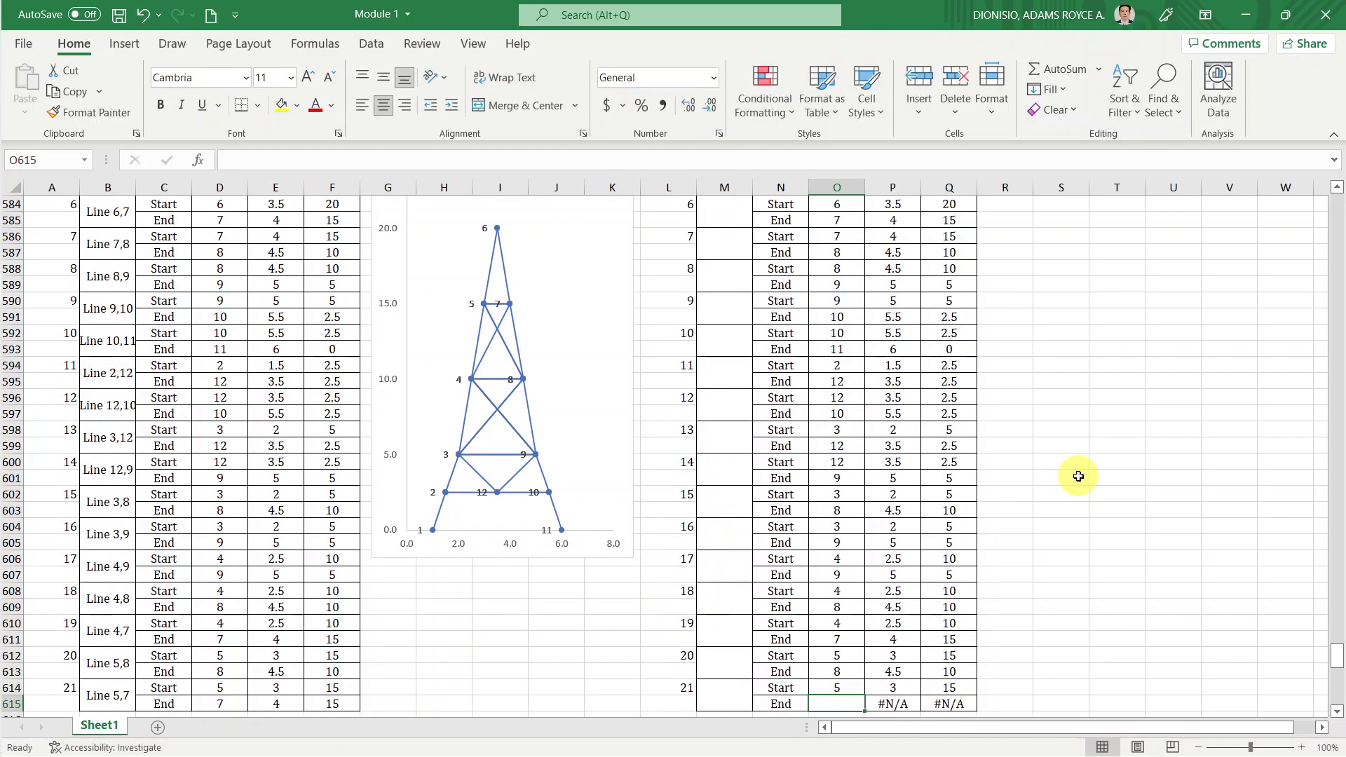
{"action": "type", "text": "7"}
{"action": "key", "text": "Return"}
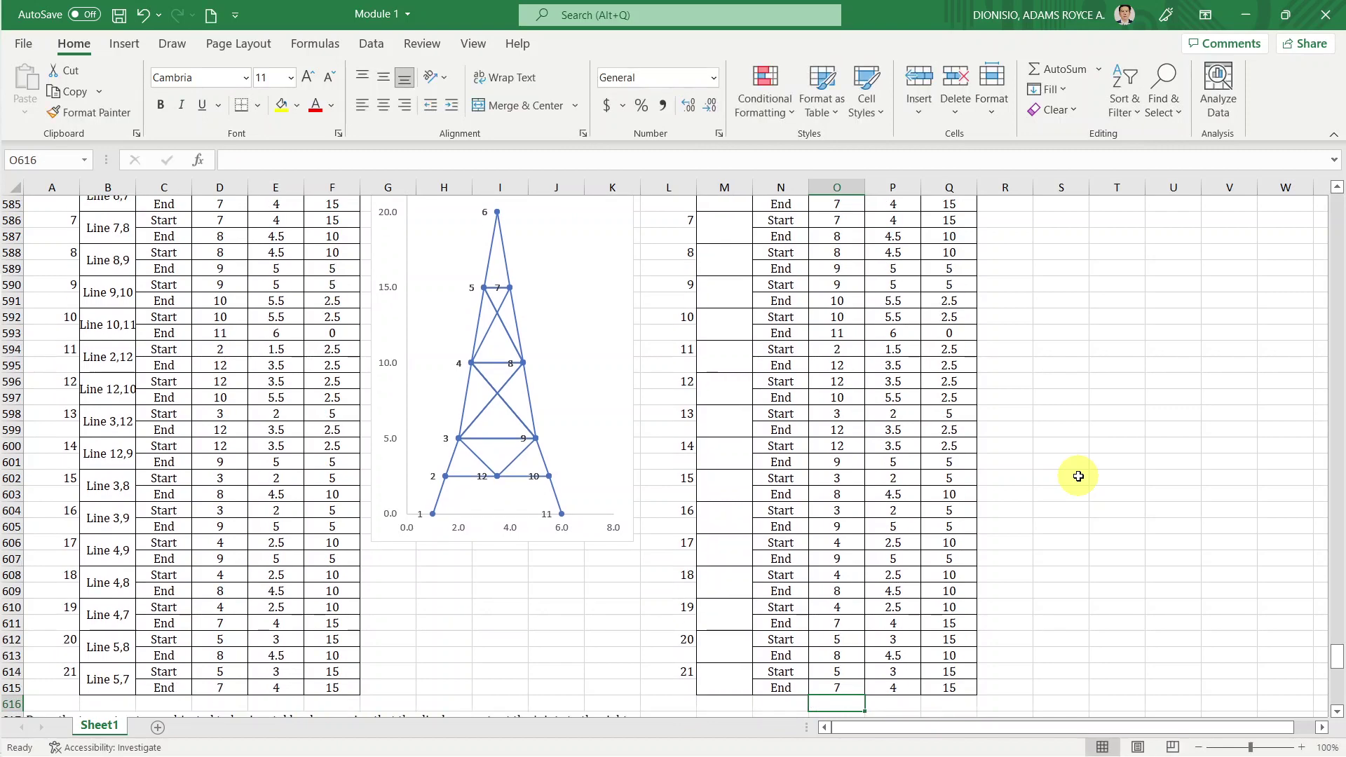
{"action": "key", "text": "Up"}
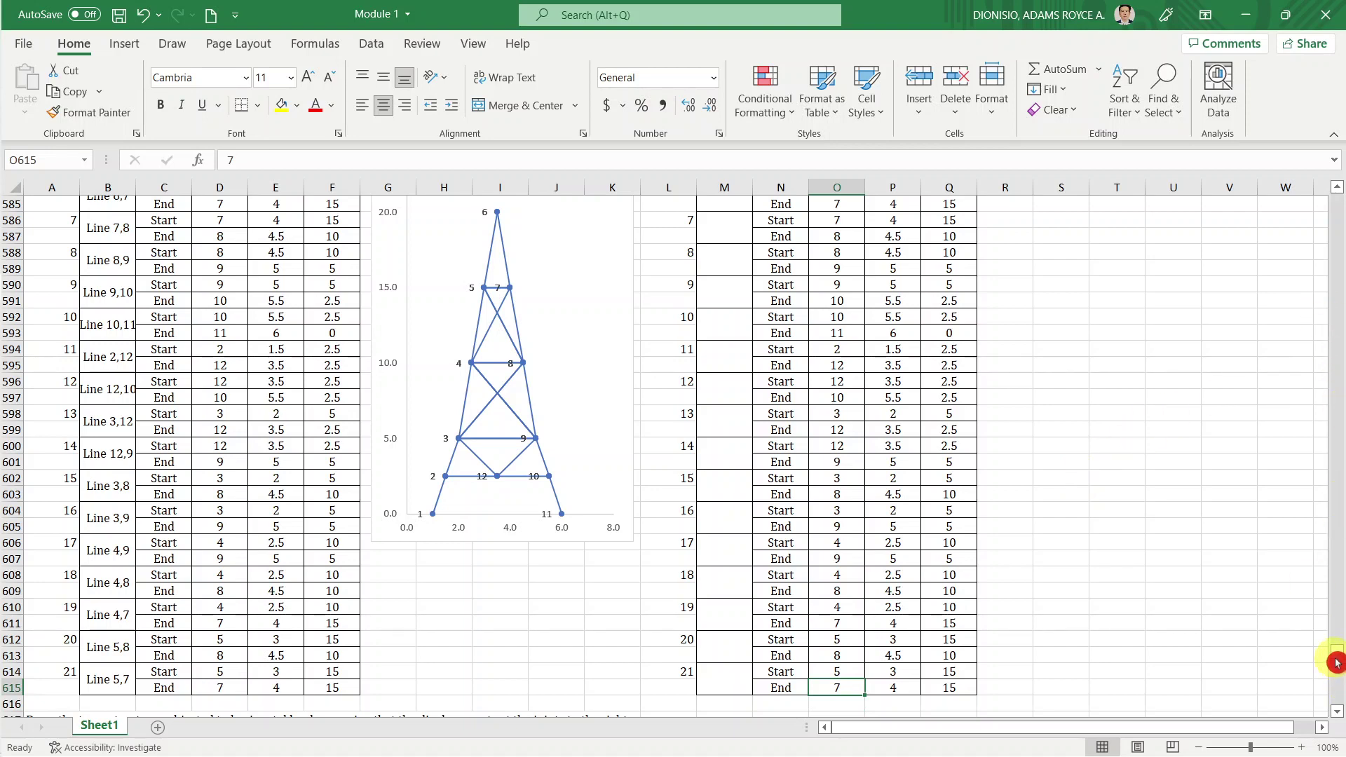
Inspect the right table's Line 12 labels and line 1's two joint numbers.
{"action": "left_click", "coordinate": [1338, 190]}
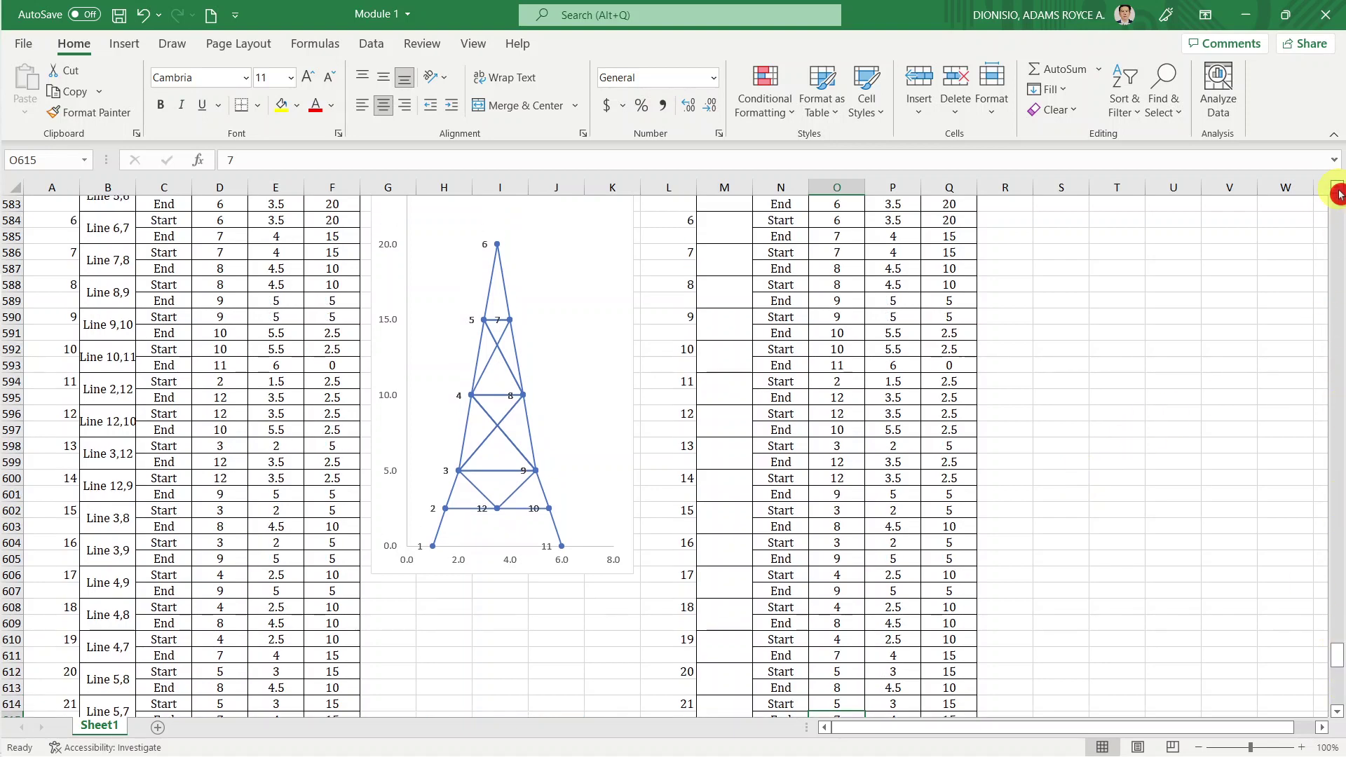
{"action": "left_click", "coordinate": [1338, 191]}
{"action": "left_click", "coordinate": [1338, 191]}
{"action": "left_click", "coordinate": [1338, 190]}
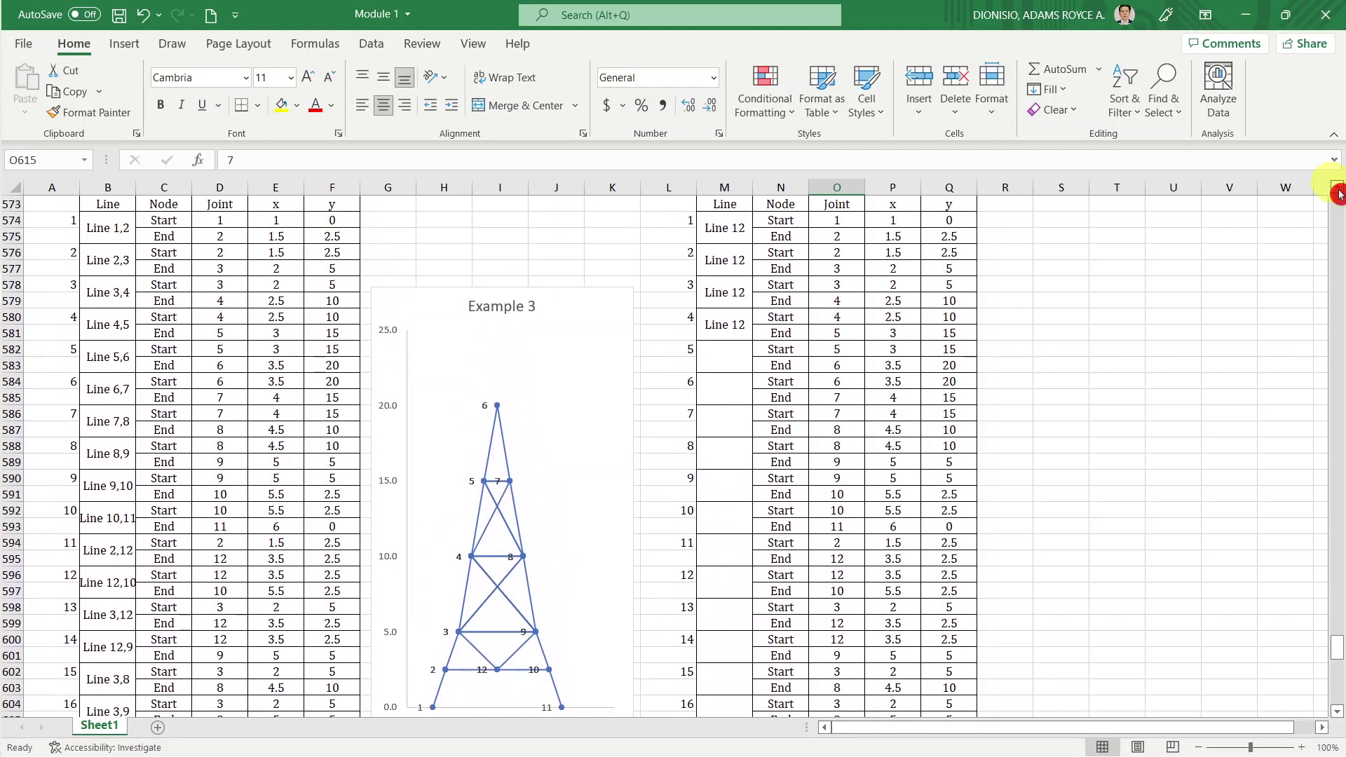
{"action": "left_click", "coordinate": [1338, 190]}
{"action": "left_click", "coordinate": [1338, 191]}
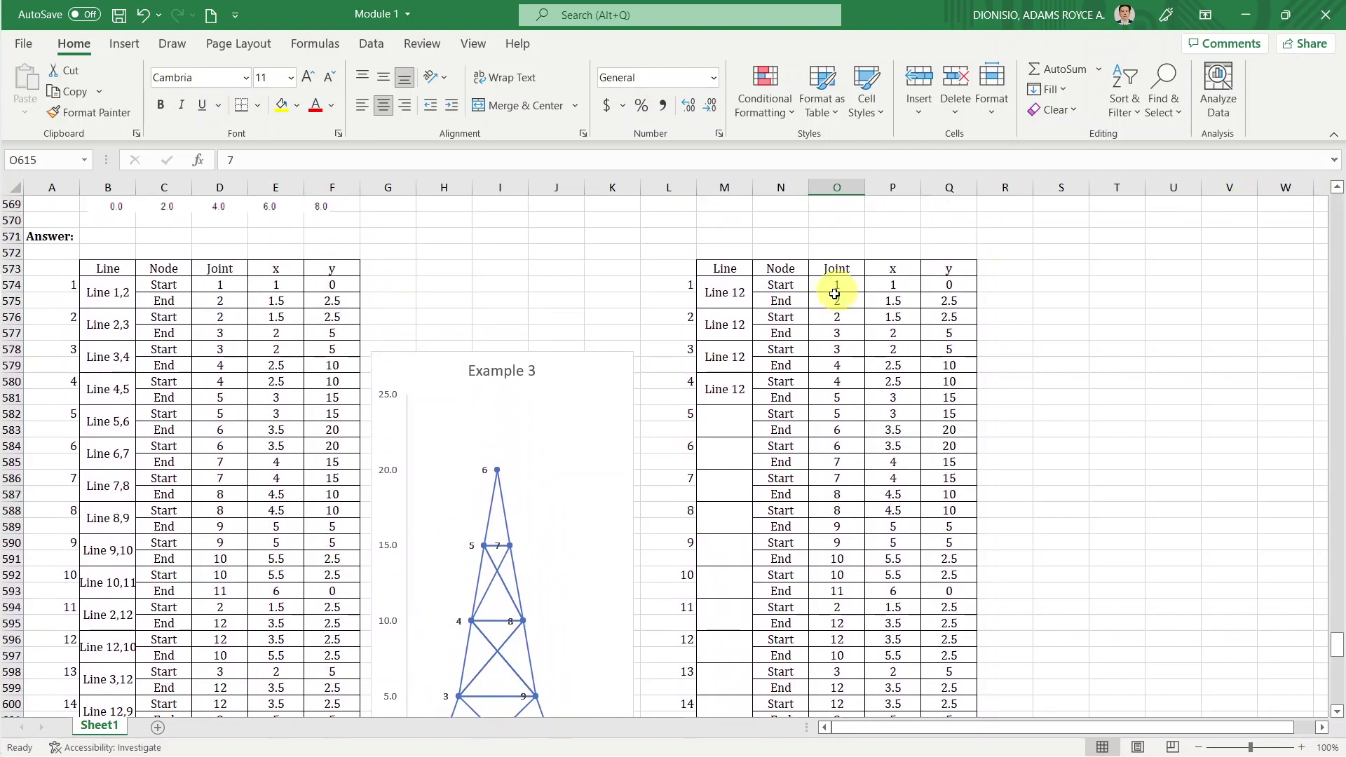
{"action": "left_click", "coordinate": [719, 298]}
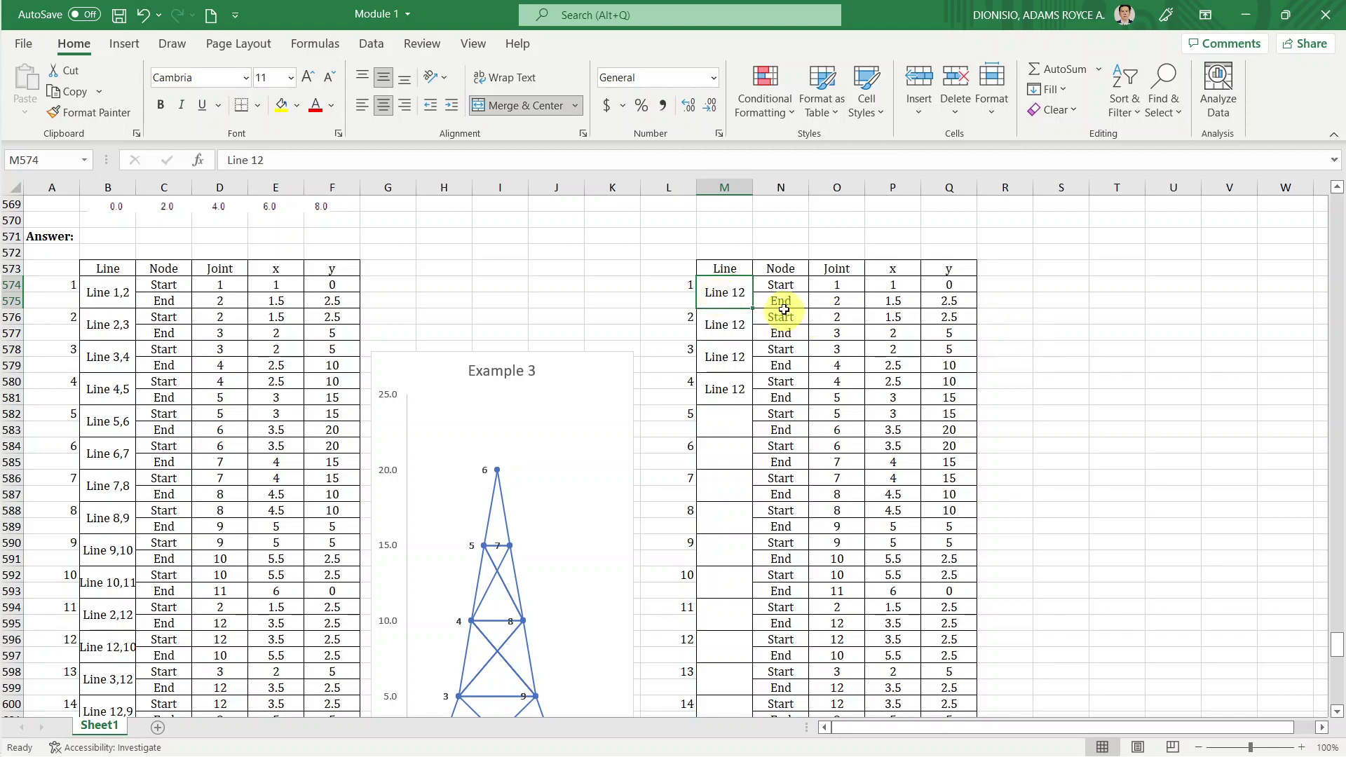
{"action": "left_click", "coordinate": [733, 327]}
{"action": "key", "text": "shift+Down"}
{"action": "key", "text": "shift+Down"}
{"action": "key", "text": "shift+Down"}
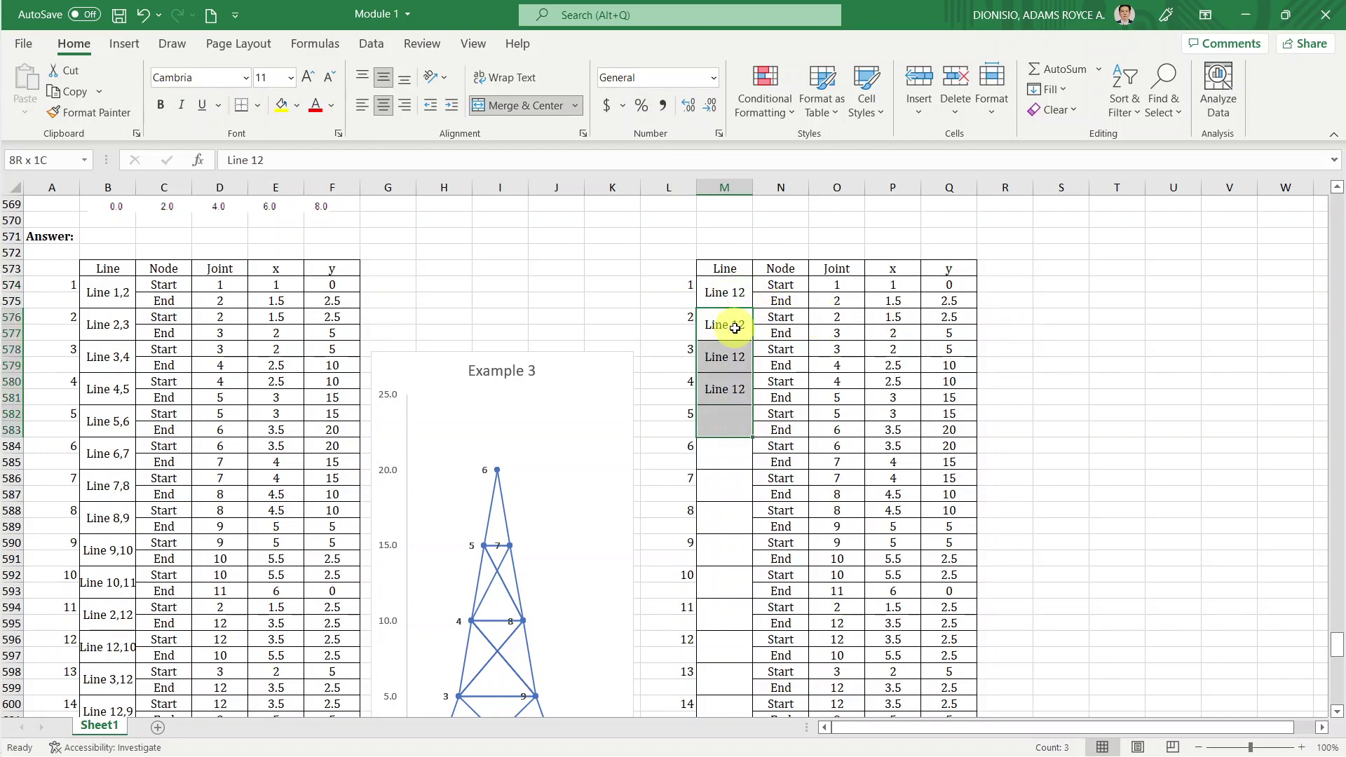
{"action": "key", "text": "shift+Up"}
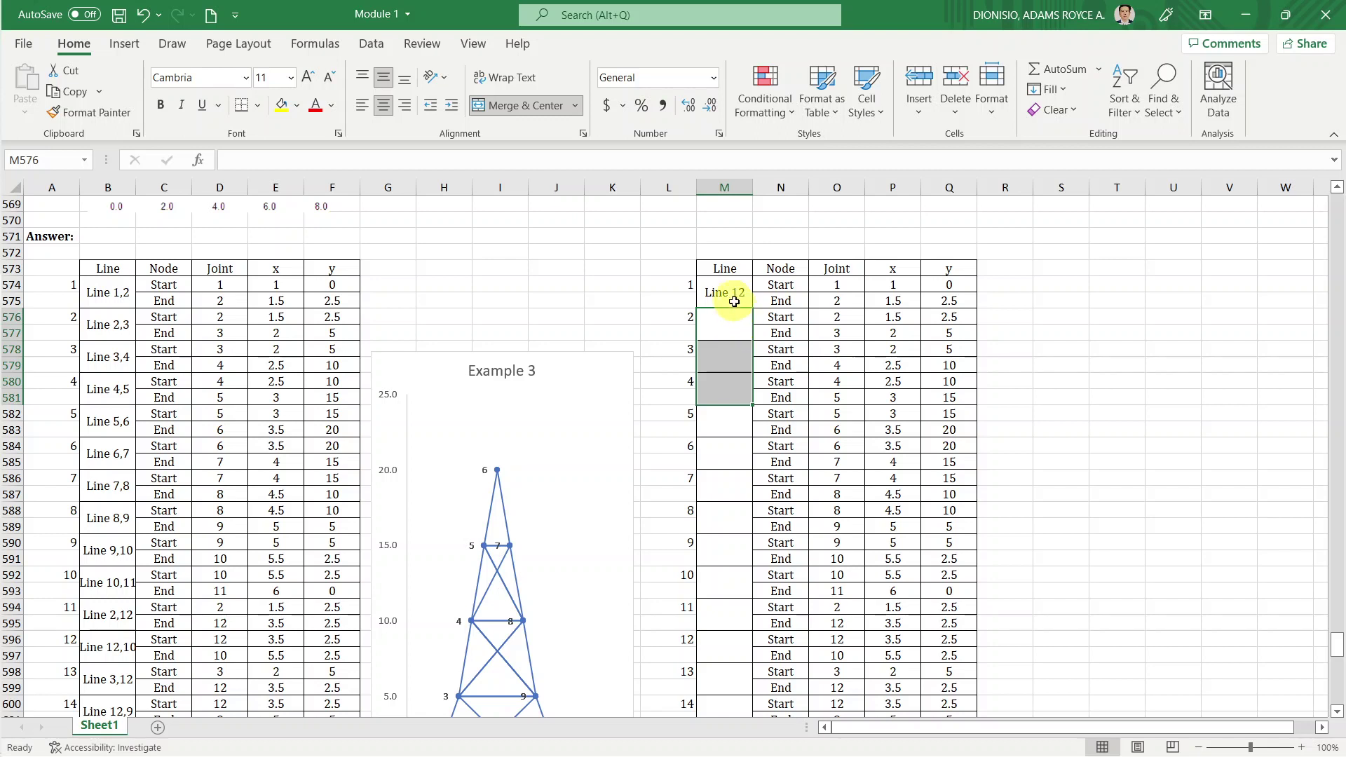
{"action": "left_click", "coordinate": [734, 298]}
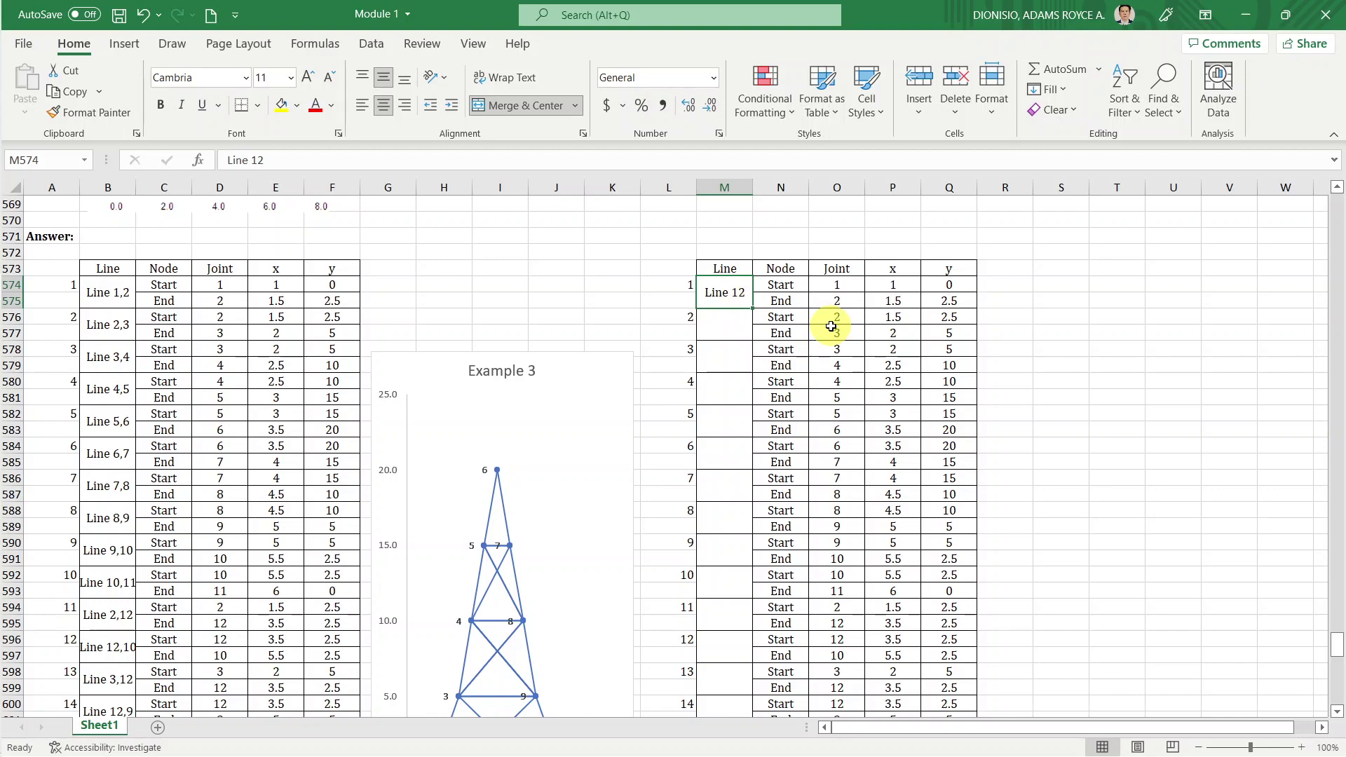
{"action": "left_click", "coordinate": [838, 288]}
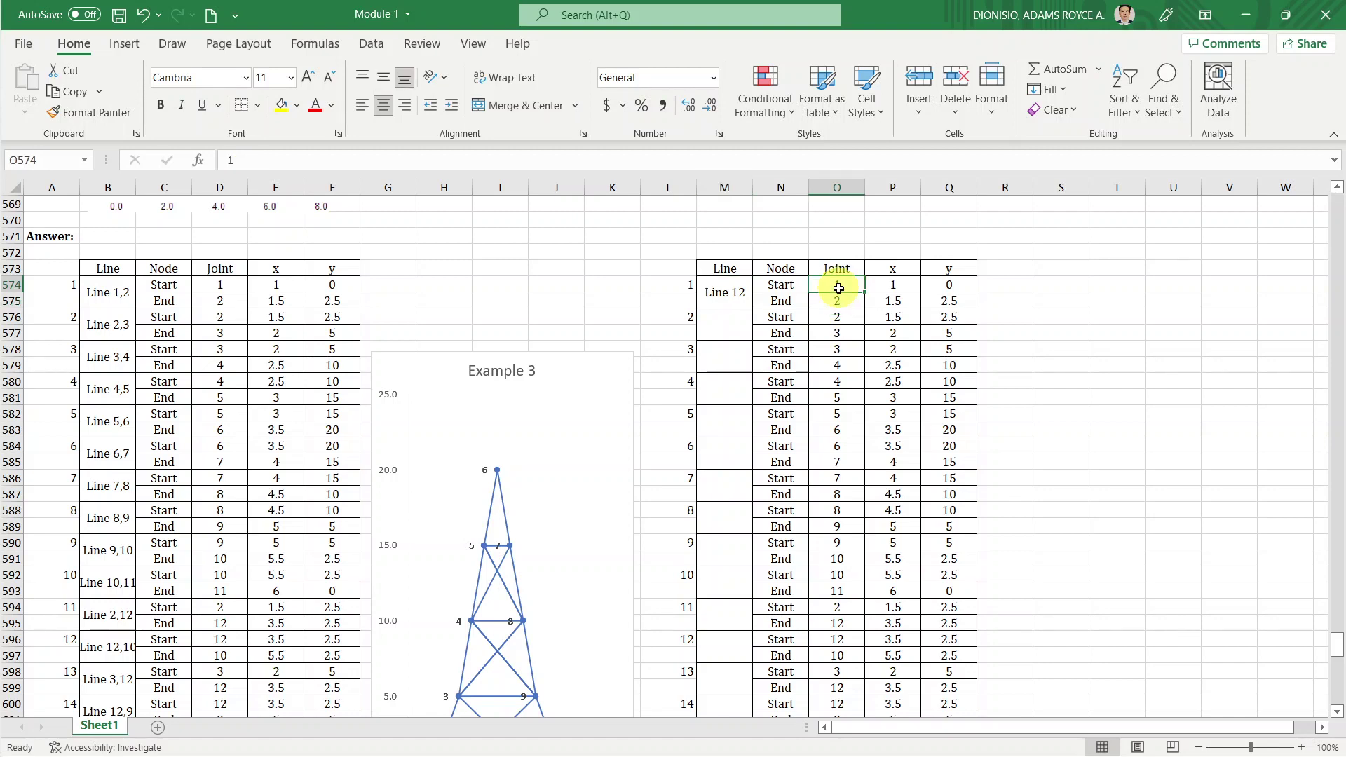
{"action": "left_click_drag", "start_coordinate": [839, 288], "coordinate": [849, 294]}
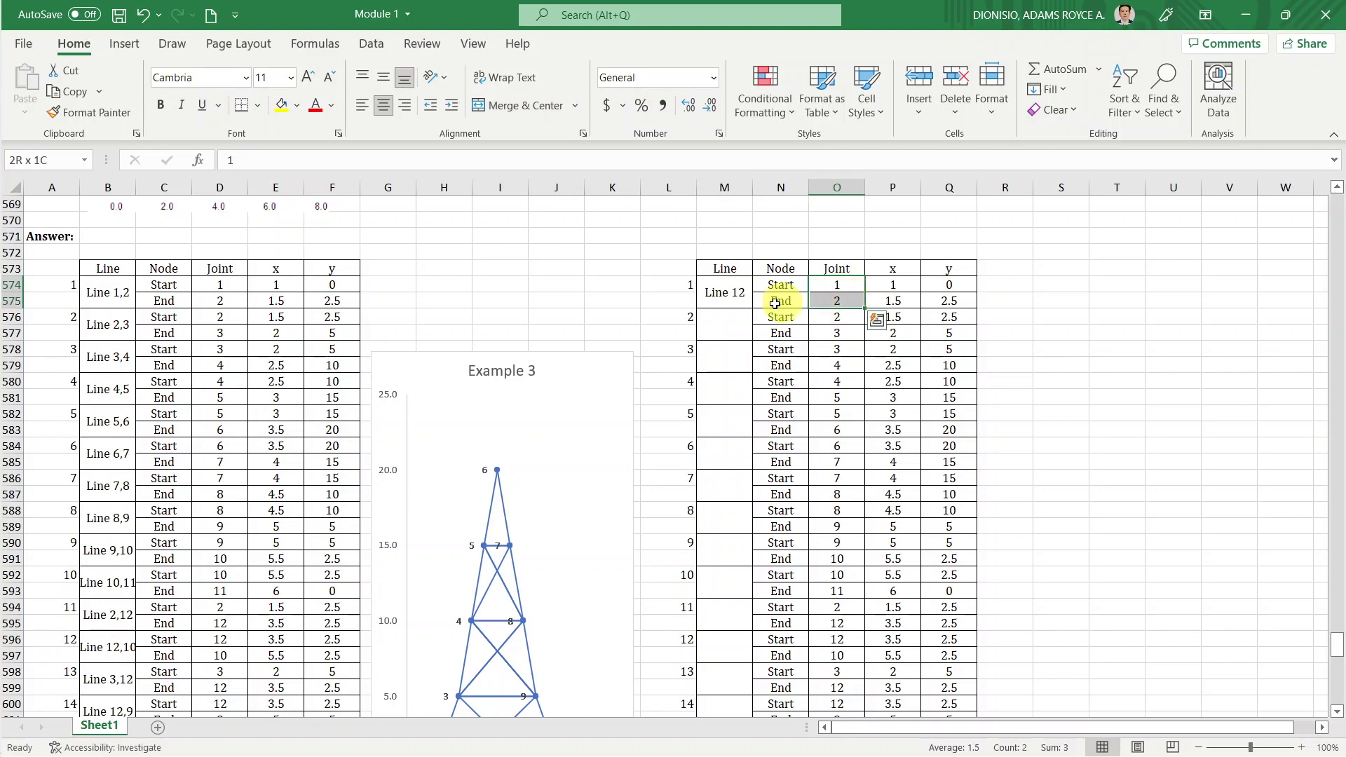
Copy the Line 12 label from M574 into line 2's label cell M576.
{"action": "left_click", "coordinate": [734, 298]}
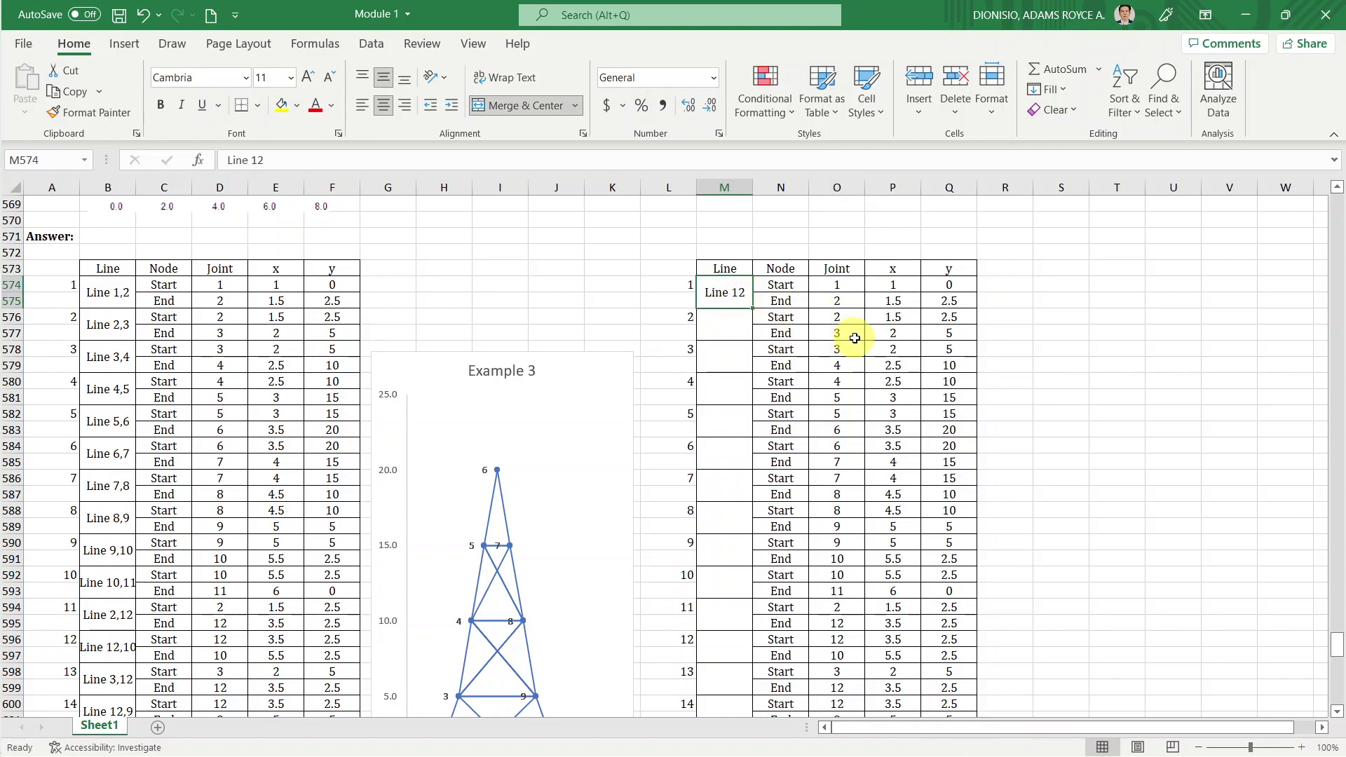
{"action": "key", "text": "ctrl+c"}
{"action": "left_click", "coordinate": [734, 327]}
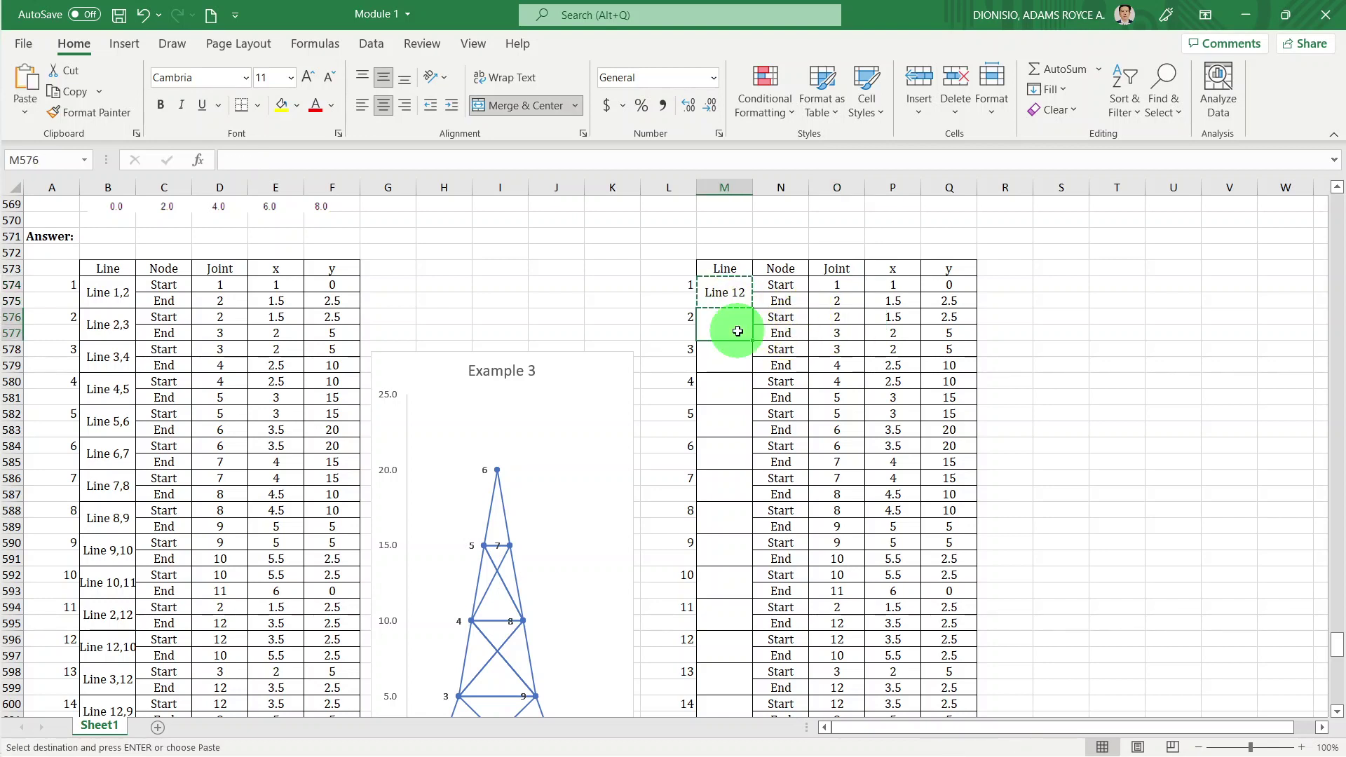
{"action": "key", "text": "Return"}
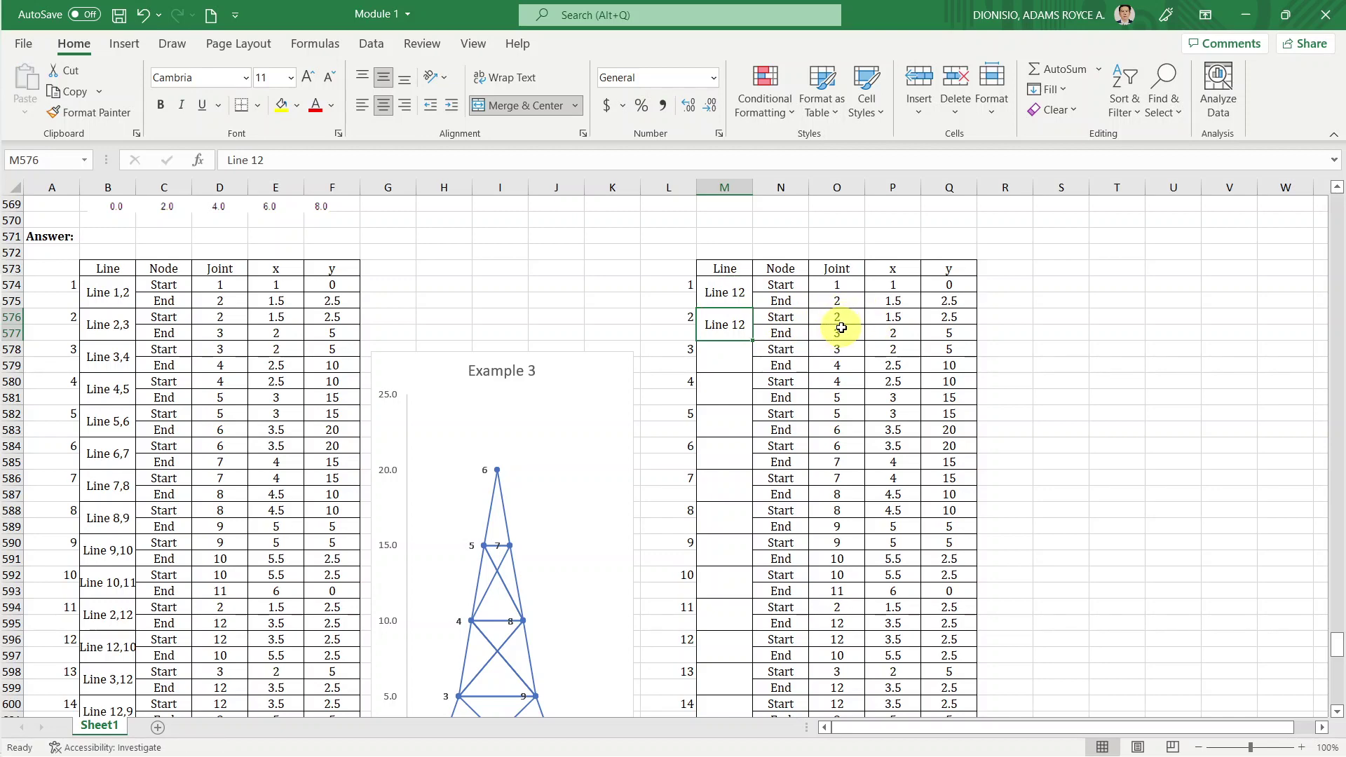
Edit line 2's pasted label to read Line 23, then move down the Line column.
{"action": "double_click", "coordinate": [748, 327]}
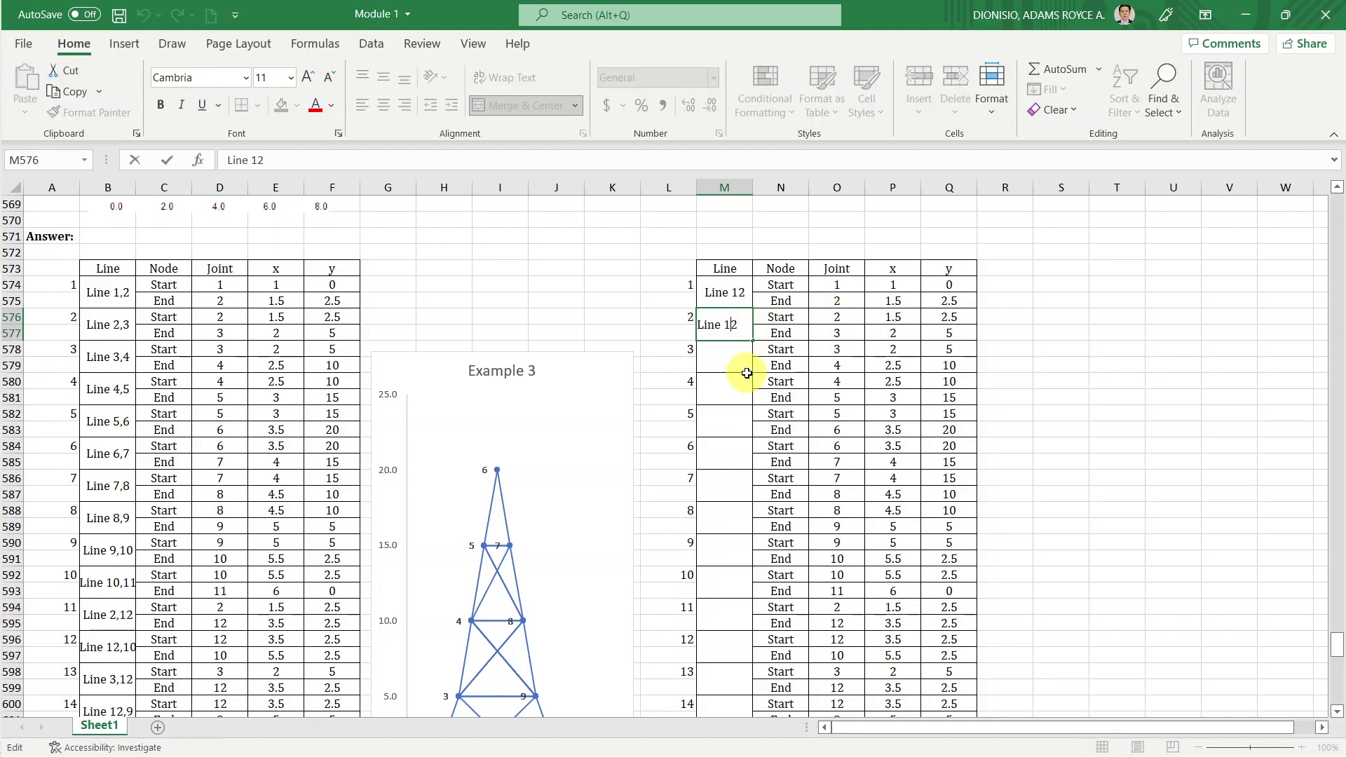
{"action": "key", "text": "BackSpace"}
{"action": "key", "text": "End"}
{"action": "type", "text": "3"}
{"action": "key", "text": "ctrl+Return"}
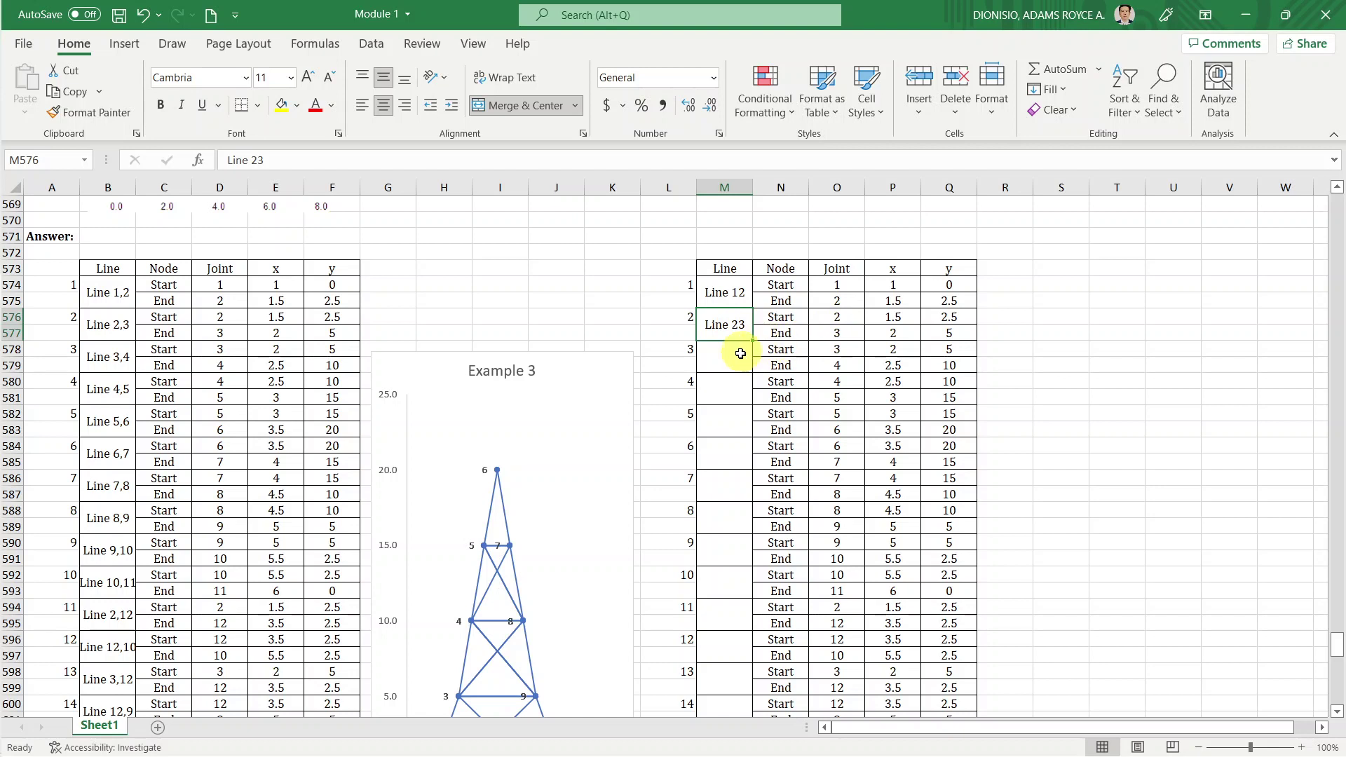
{"action": "key", "text": "Down"}
{"action": "key", "text": "Down"}
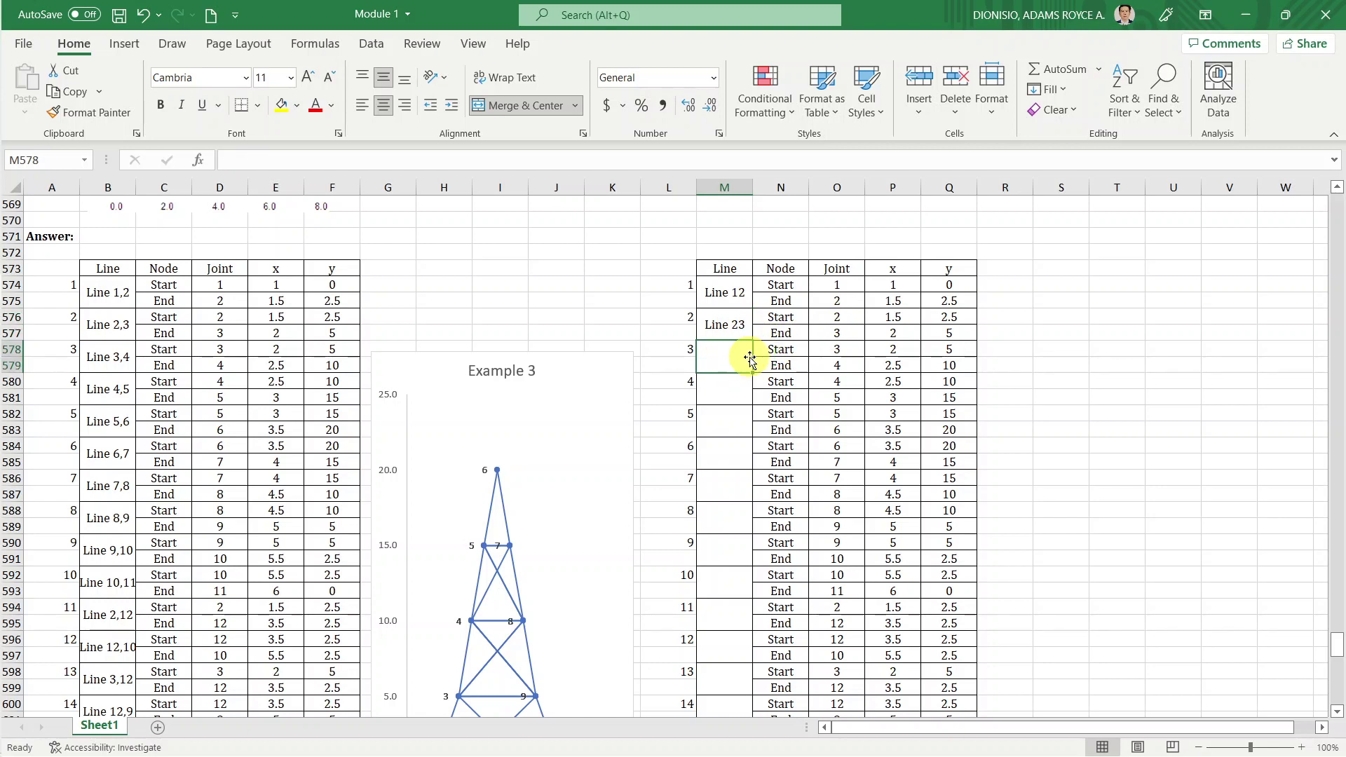
{"action": "key", "text": "Down"}
{"action": "key", "text": "Down"}
{"action": "key", "text": "Down"}
{"action": "key", "text": "Down"}
{"action": "key", "text": "Down"}
{"action": "key", "text": "Down"}
{"action": "key", "text": "Down"}
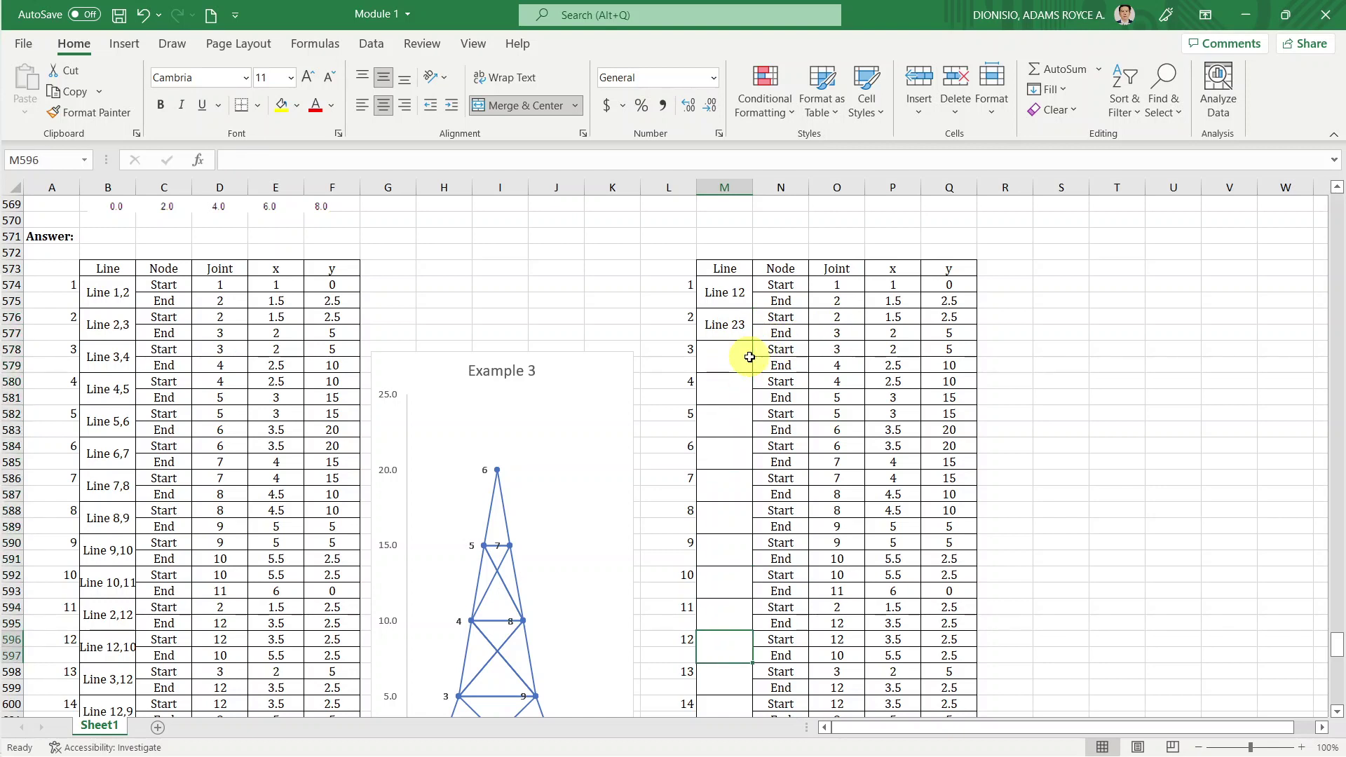
{"action": "left_click", "coordinate": [730, 292]}
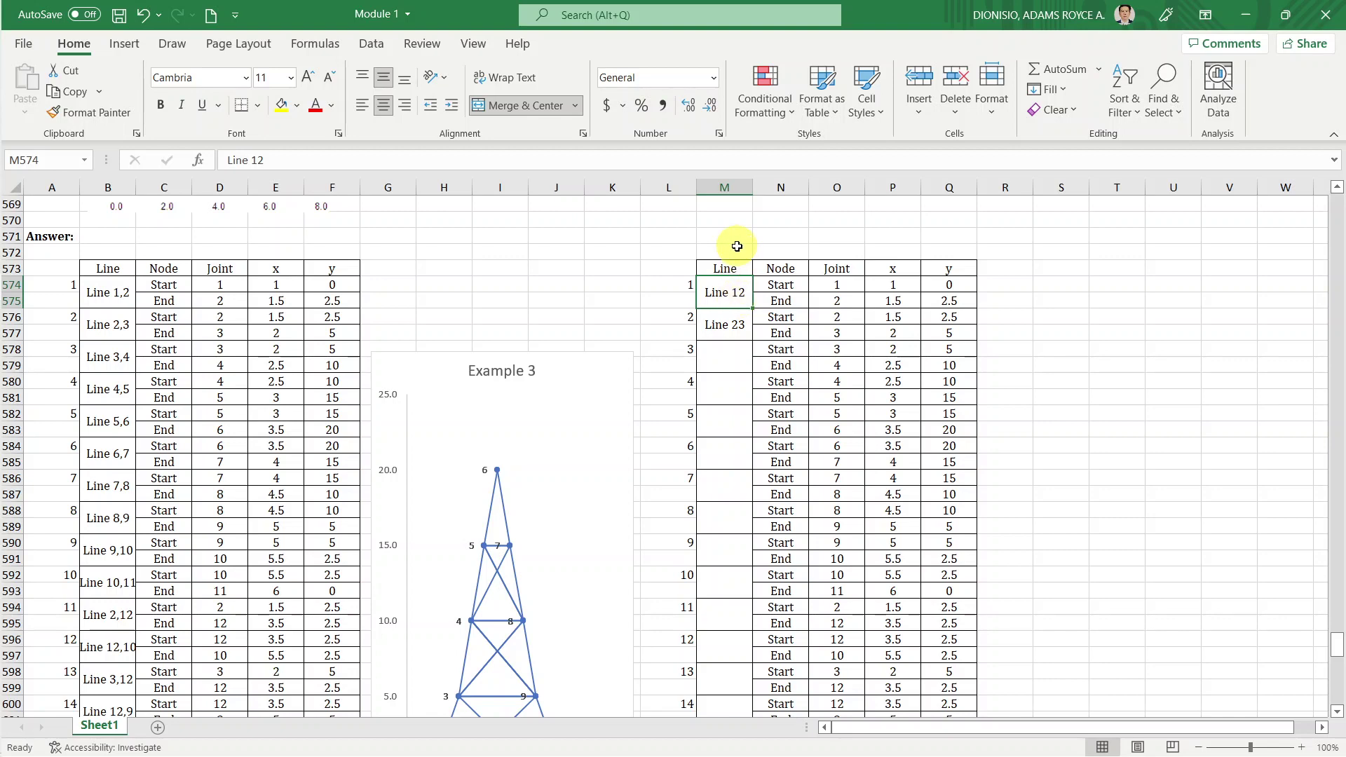
{"action": "left_click", "coordinate": [117, 299]}
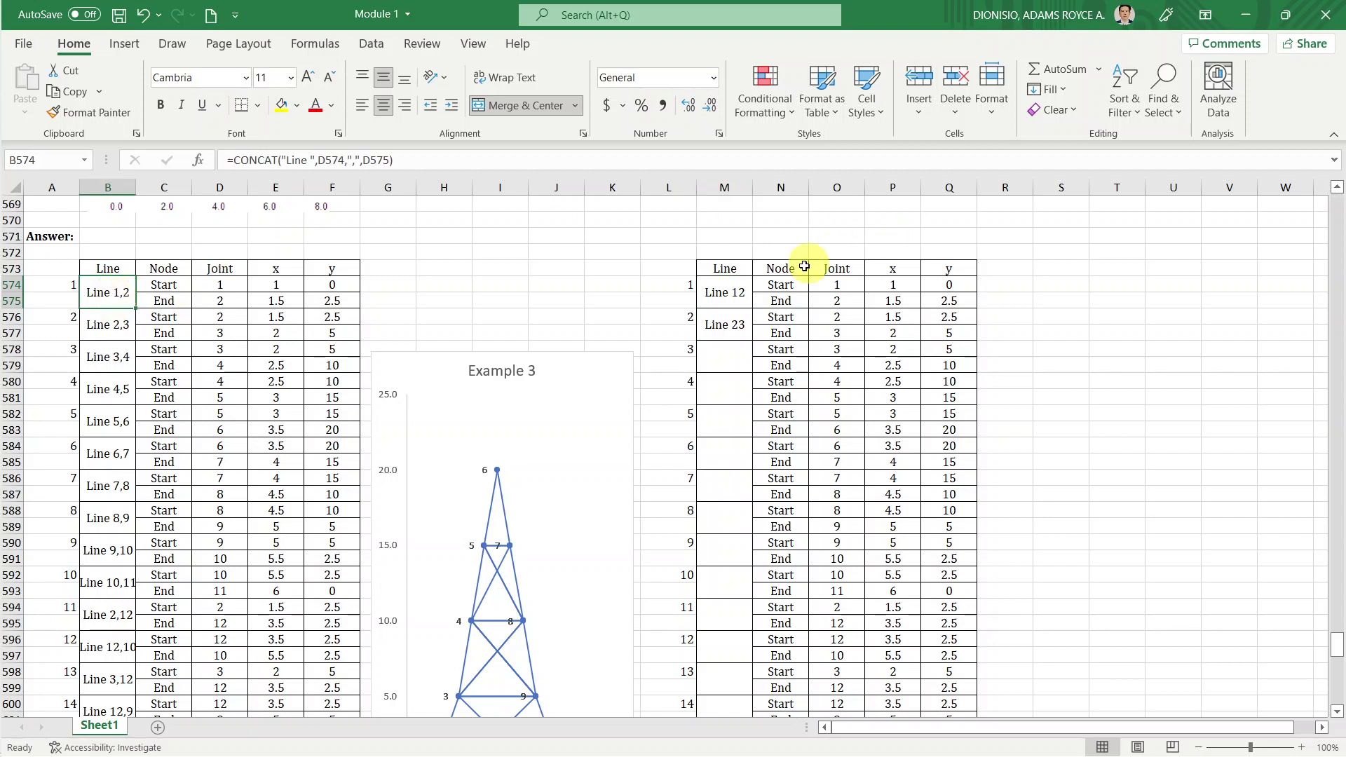
{"action": "left_click", "coordinate": [736, 287]}
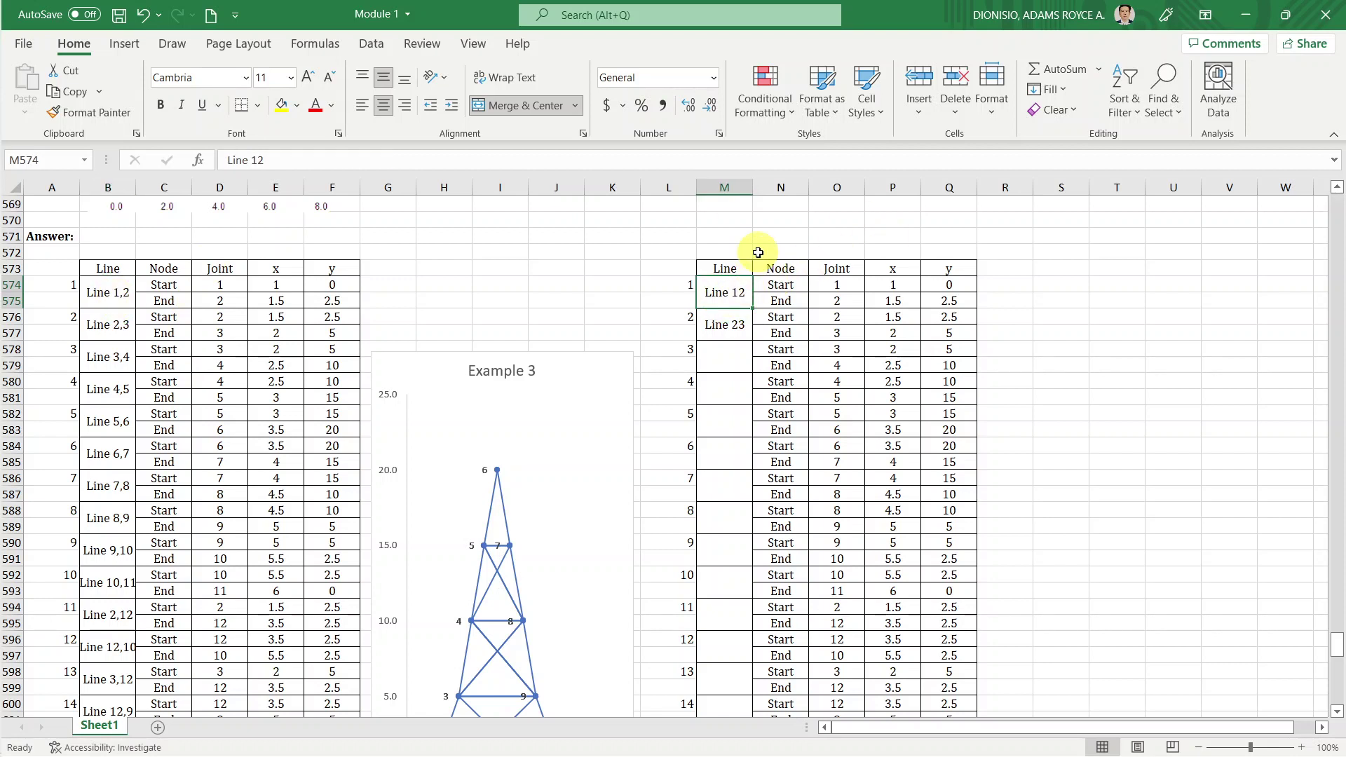
In M574 build =CONCATENATE(Line,O574,O575, joining Line with start joint O574 and end joint O575.
{"action": "left_click", "coordinate": [101, 302]}
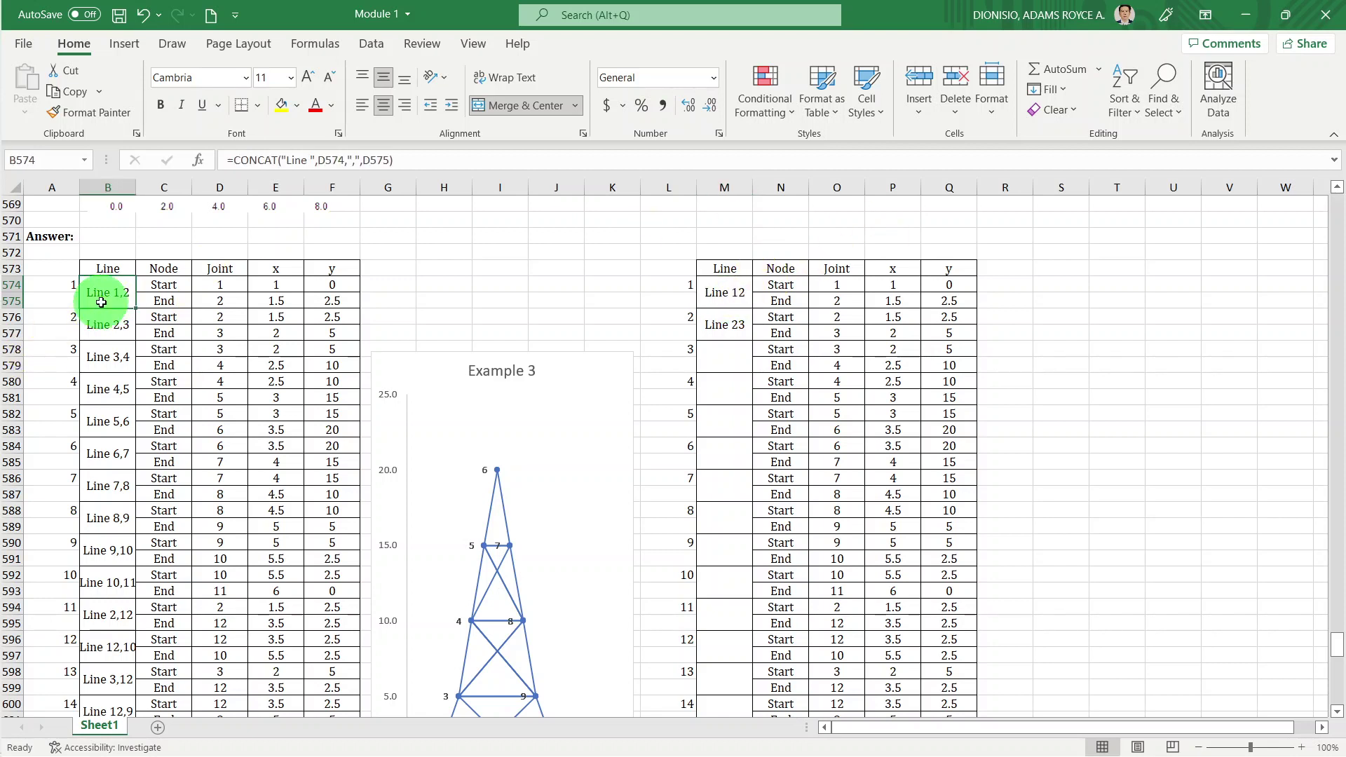
{"action": "left_click", "coordinate": [737, 295]}
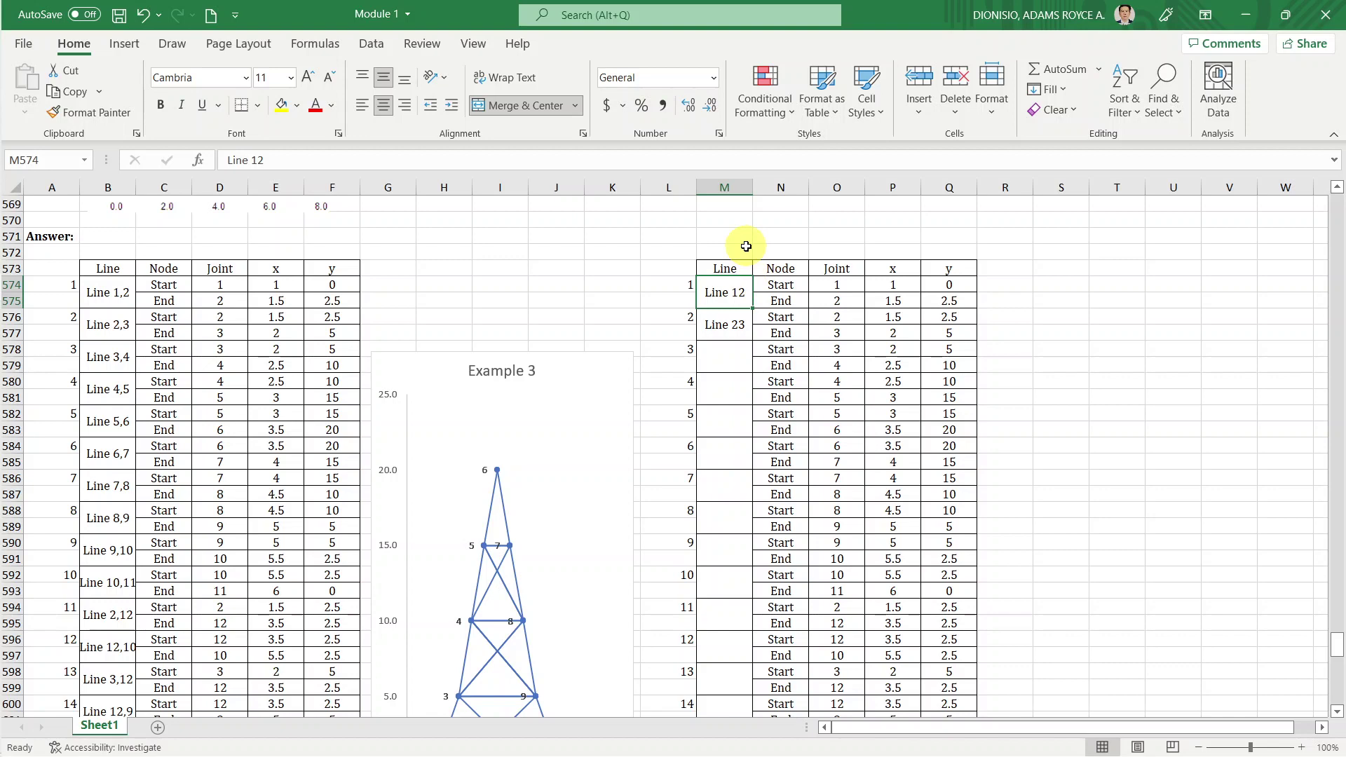
{"action": "type", "text": "="}
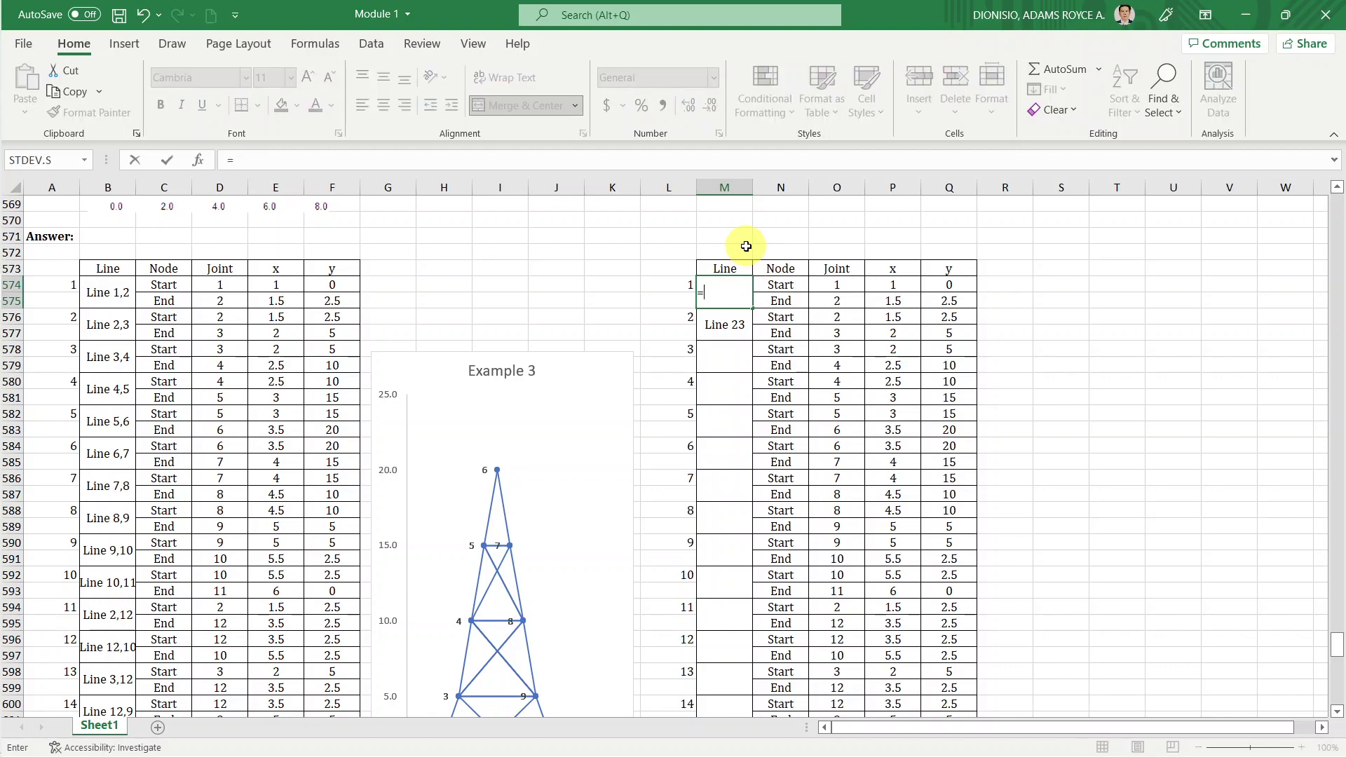
{"action": "type", "text": "CON"}
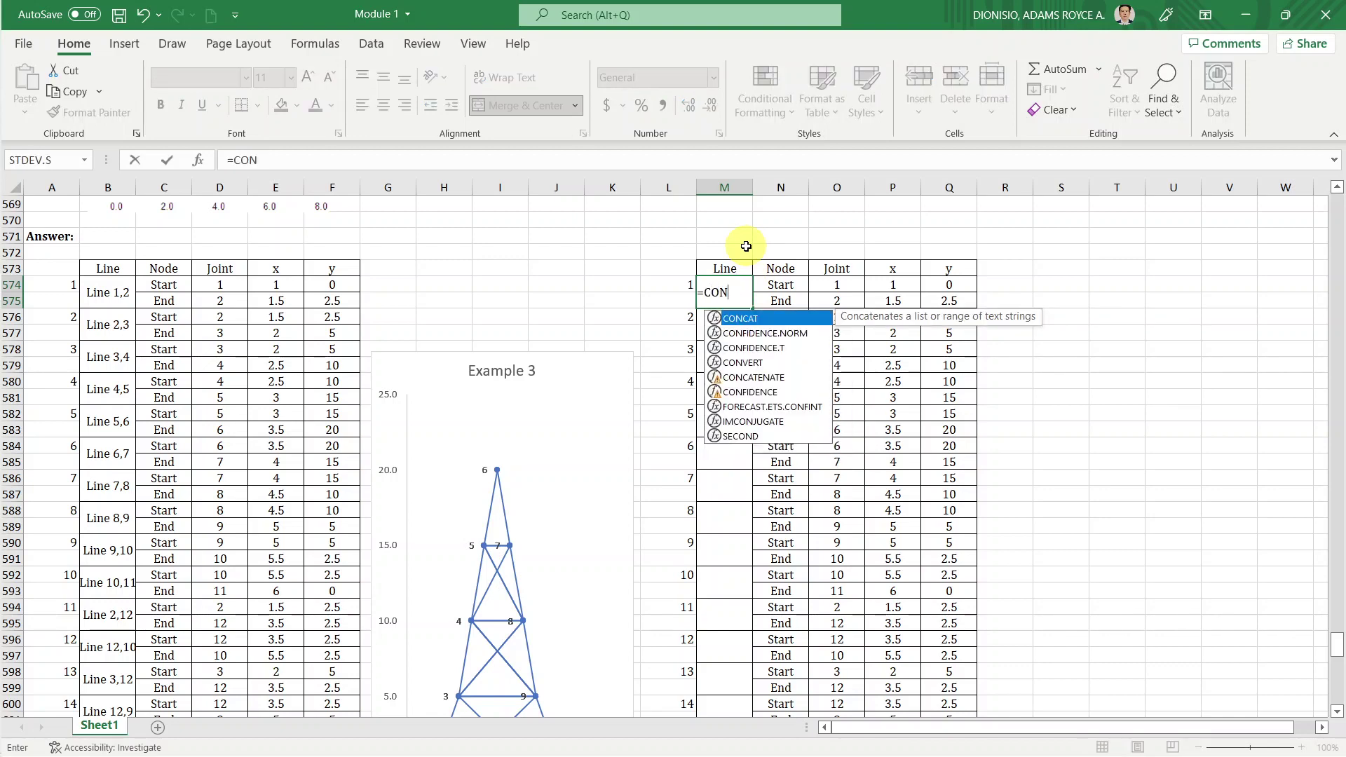
{"action": "type", "text": "CA"}
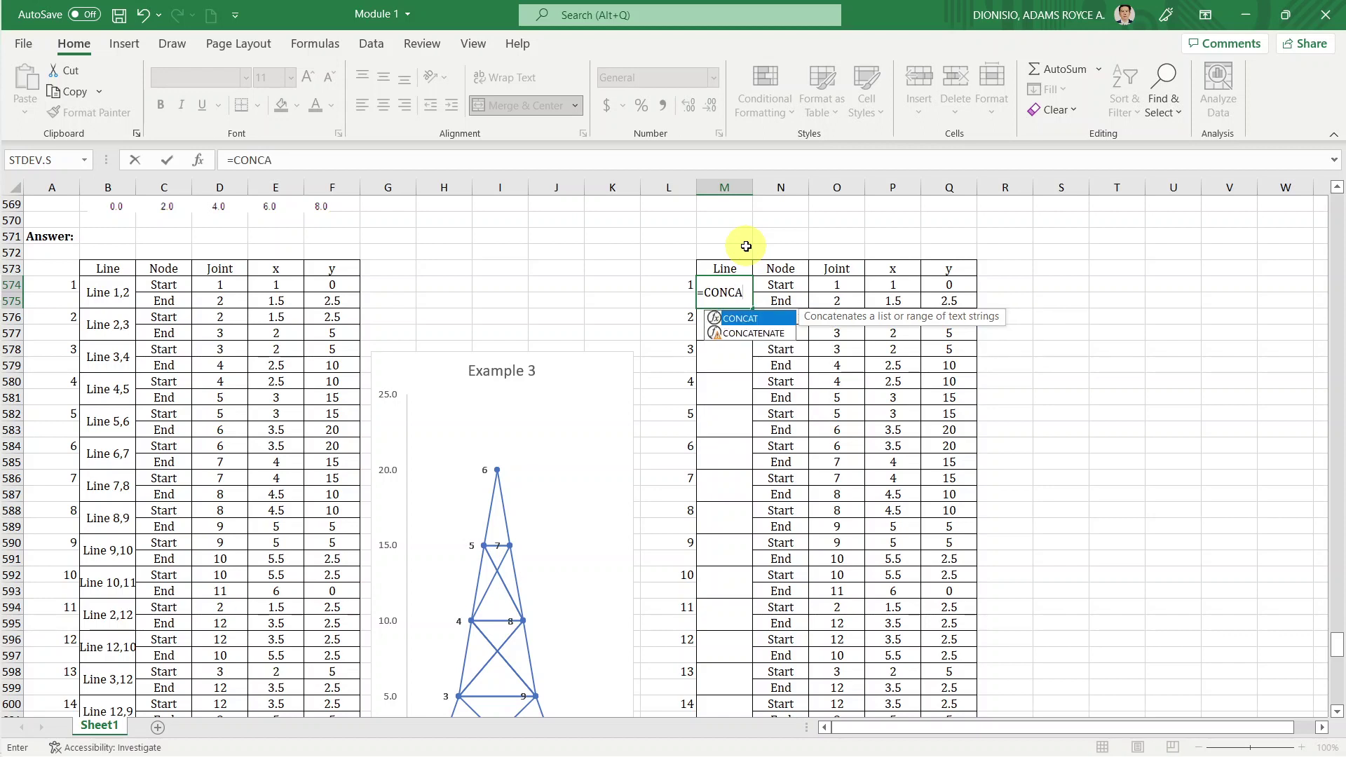
{"action": "left_click", "coordinate": [761, 340]}
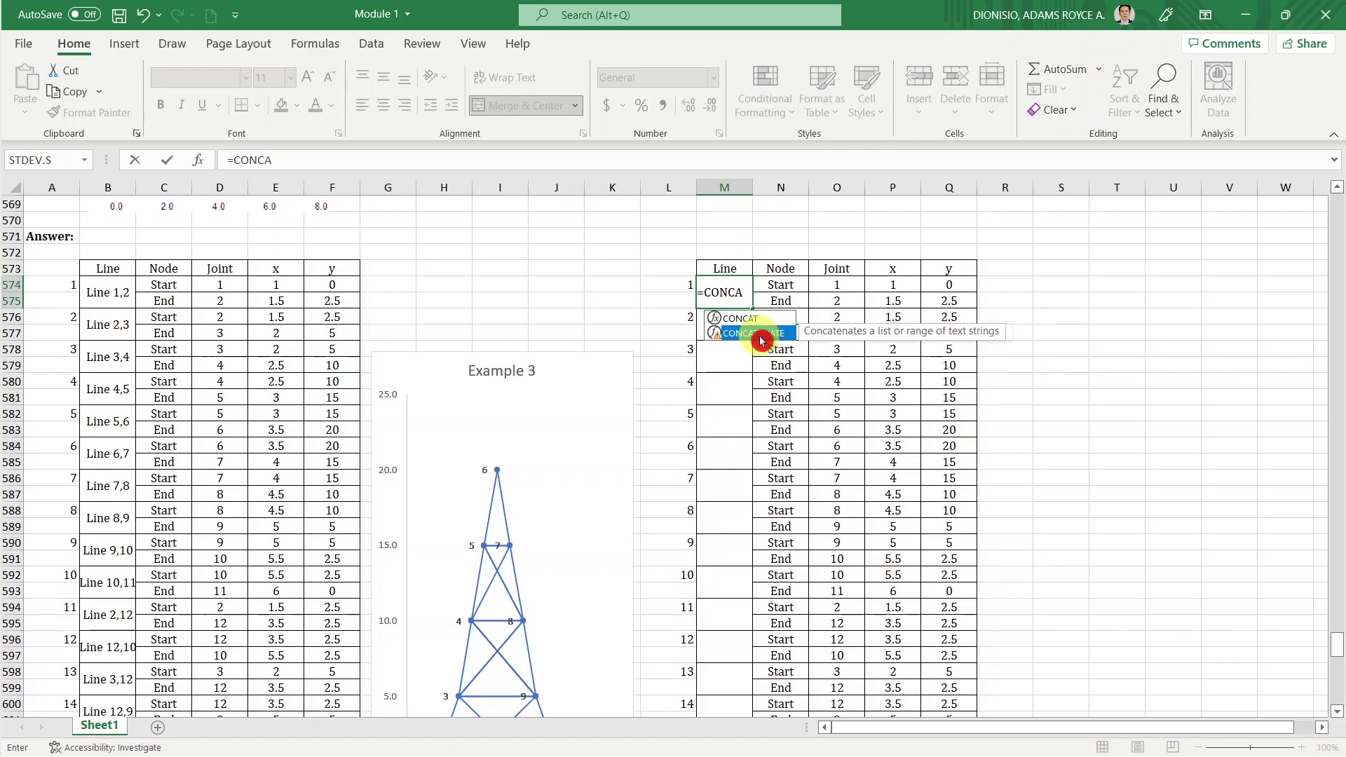
{"action": "double_click", "coordinate": [761, 340]}
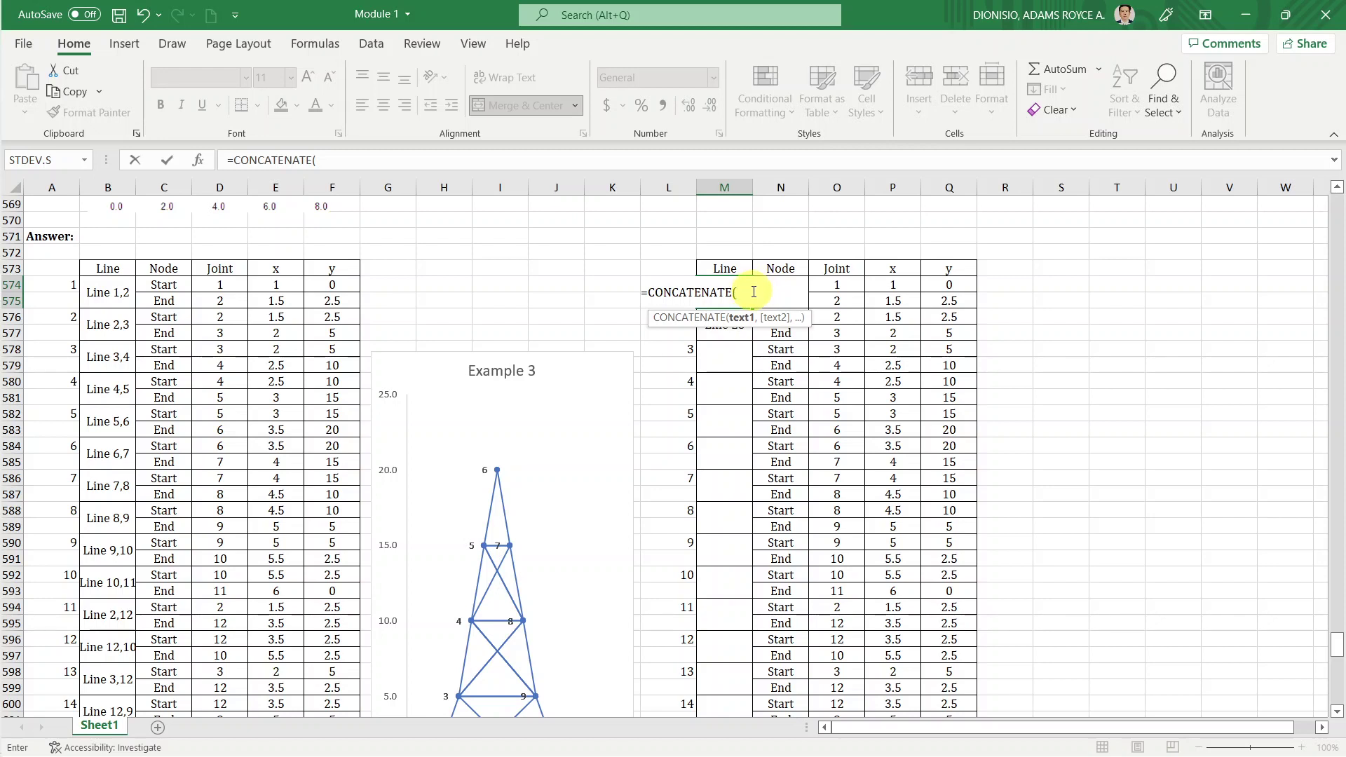
{"action": "type", "text": "Line"}
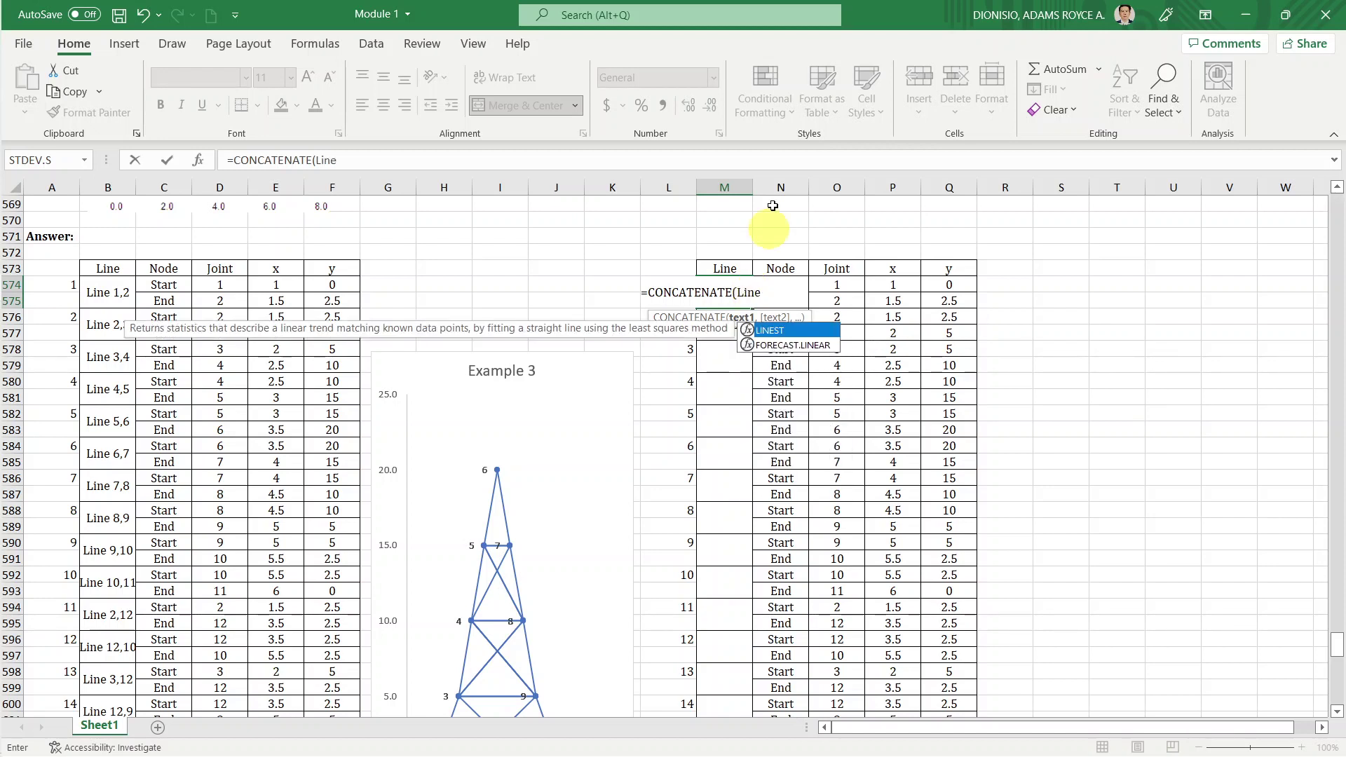
{"action": "left_click", "coordinate": [340, 160]}
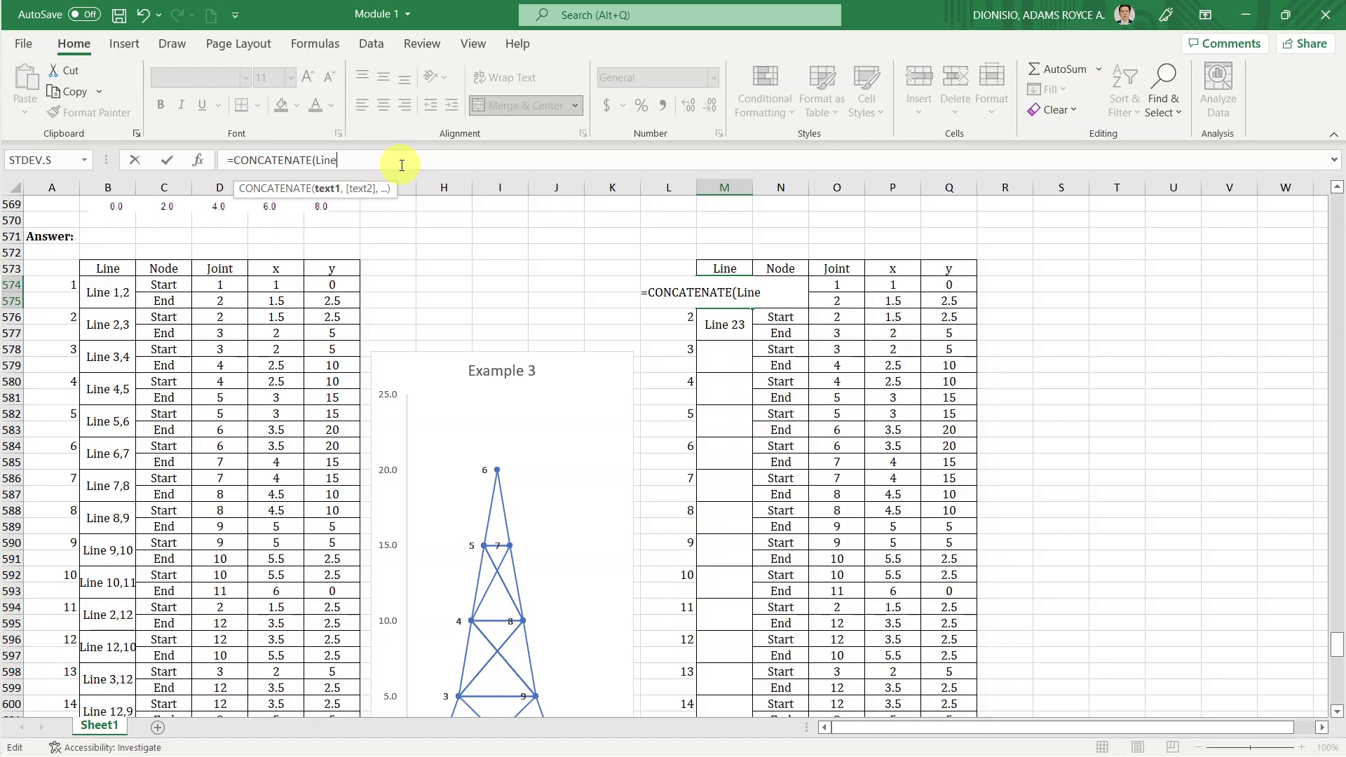
{"action": "type", "text": ","}
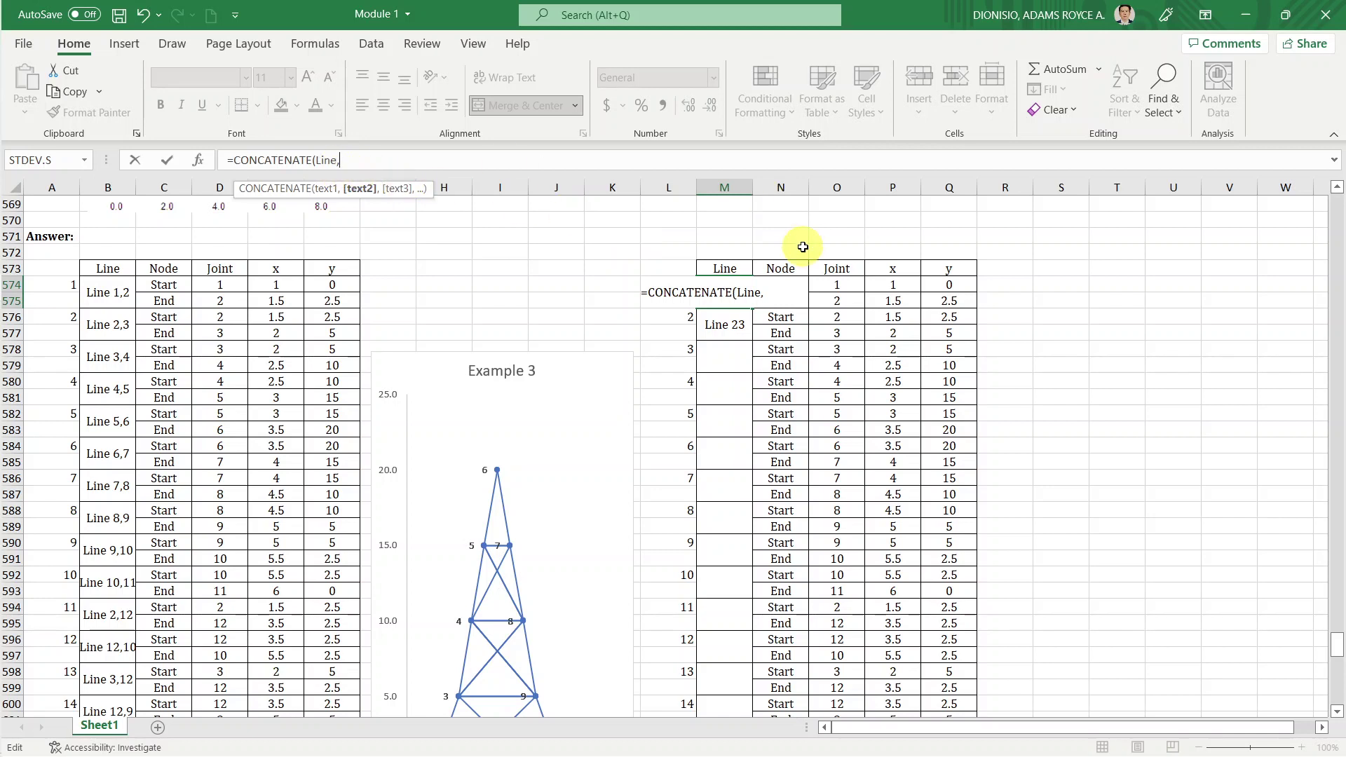
{"action": "left_click", "coordinate": [847, 286]}
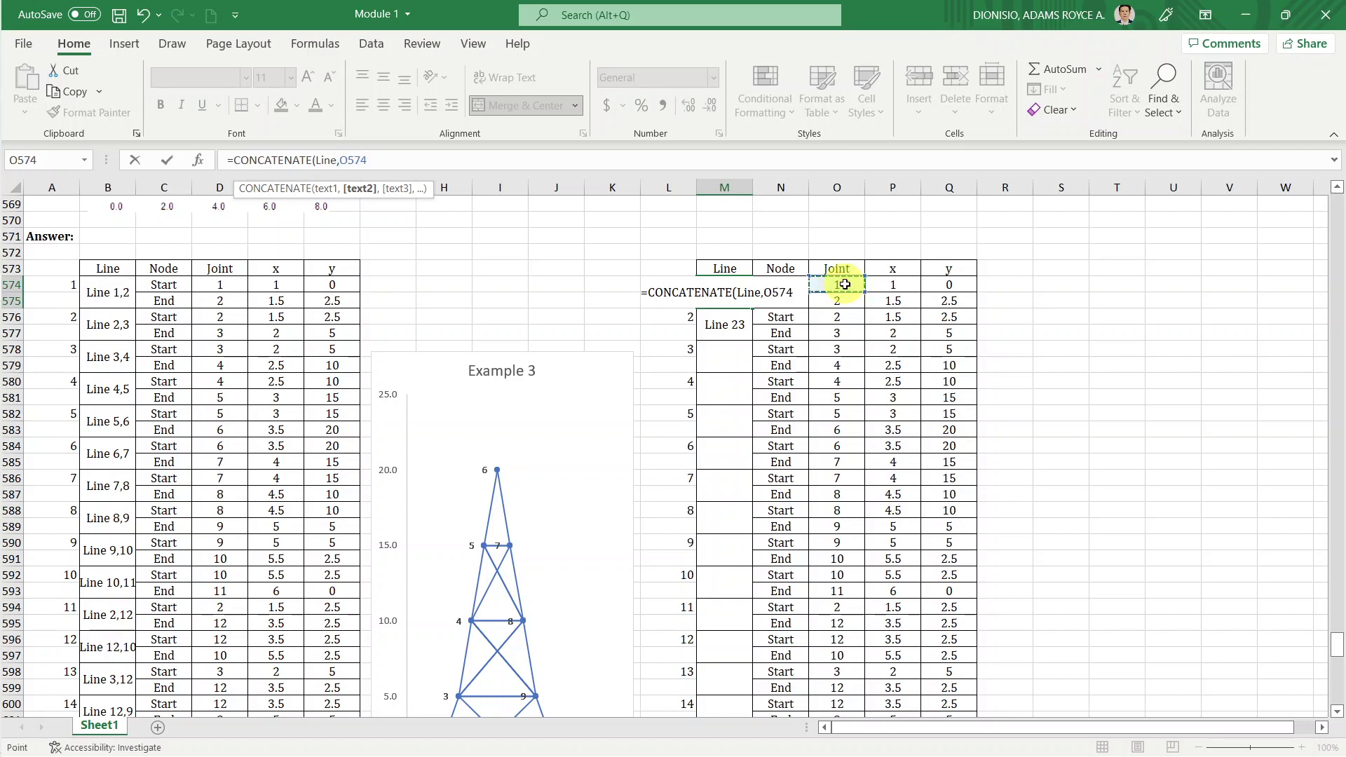
{"action": "type", "text": ","}
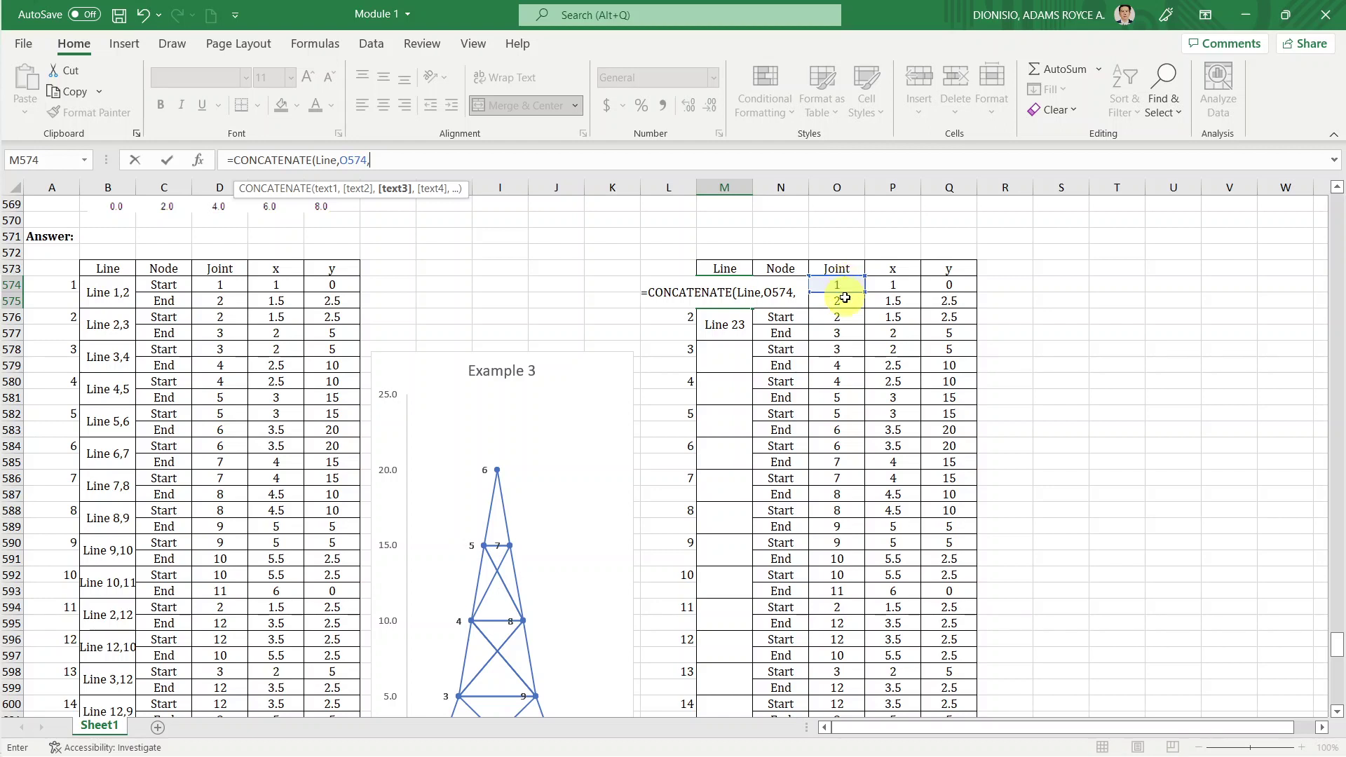
{"action": "left_click", "coordinate": [845, 301]}
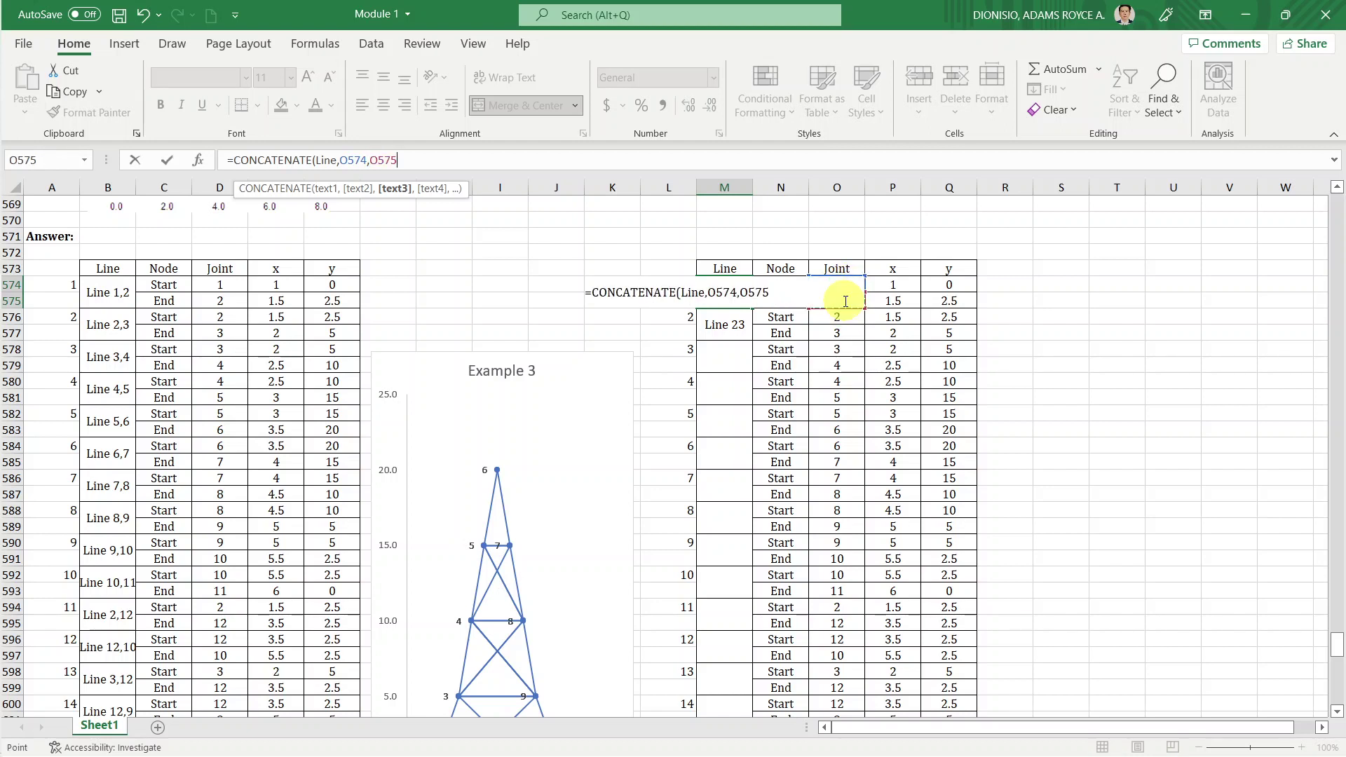
Commit the CONCATENATE formula and compare it with the left table's CONCAT formula.
{"action": "key", "text": "Return"}
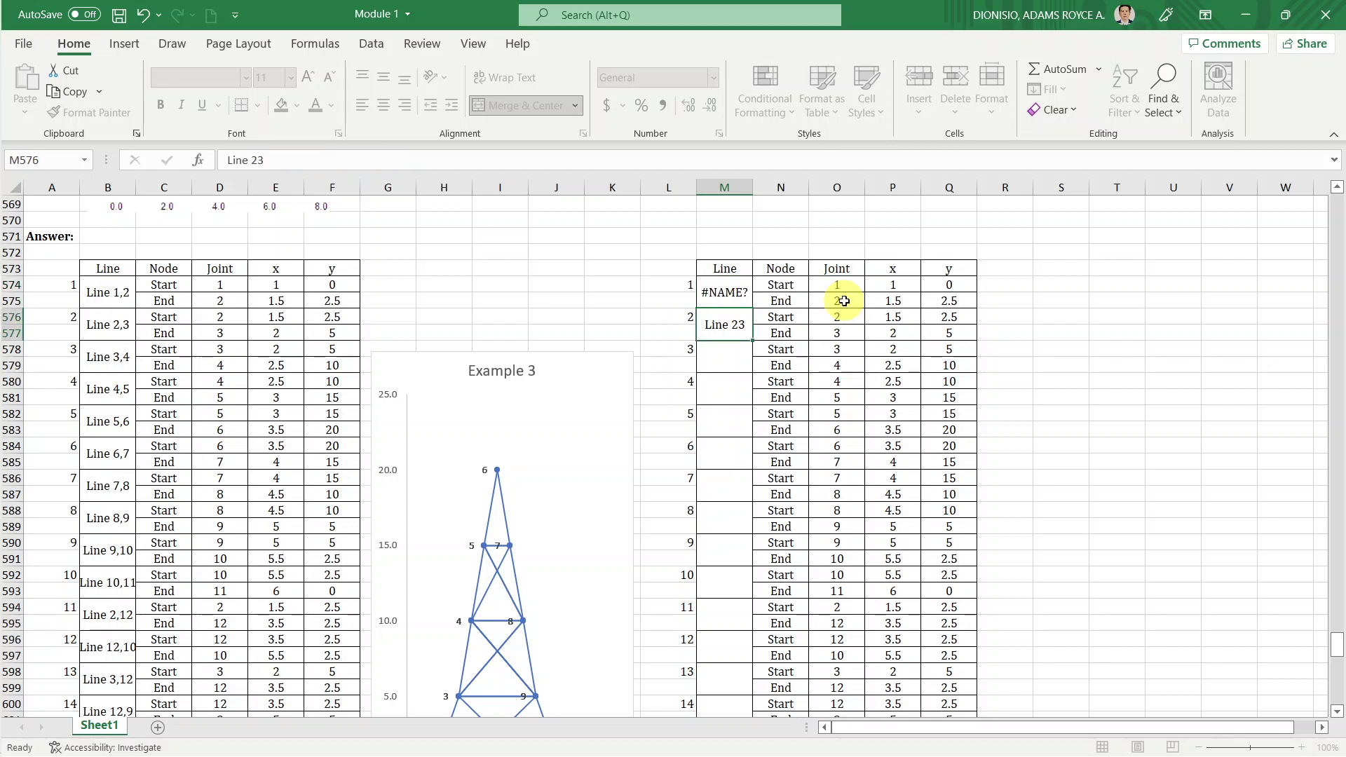
{"action": "key", "text": "Up"}
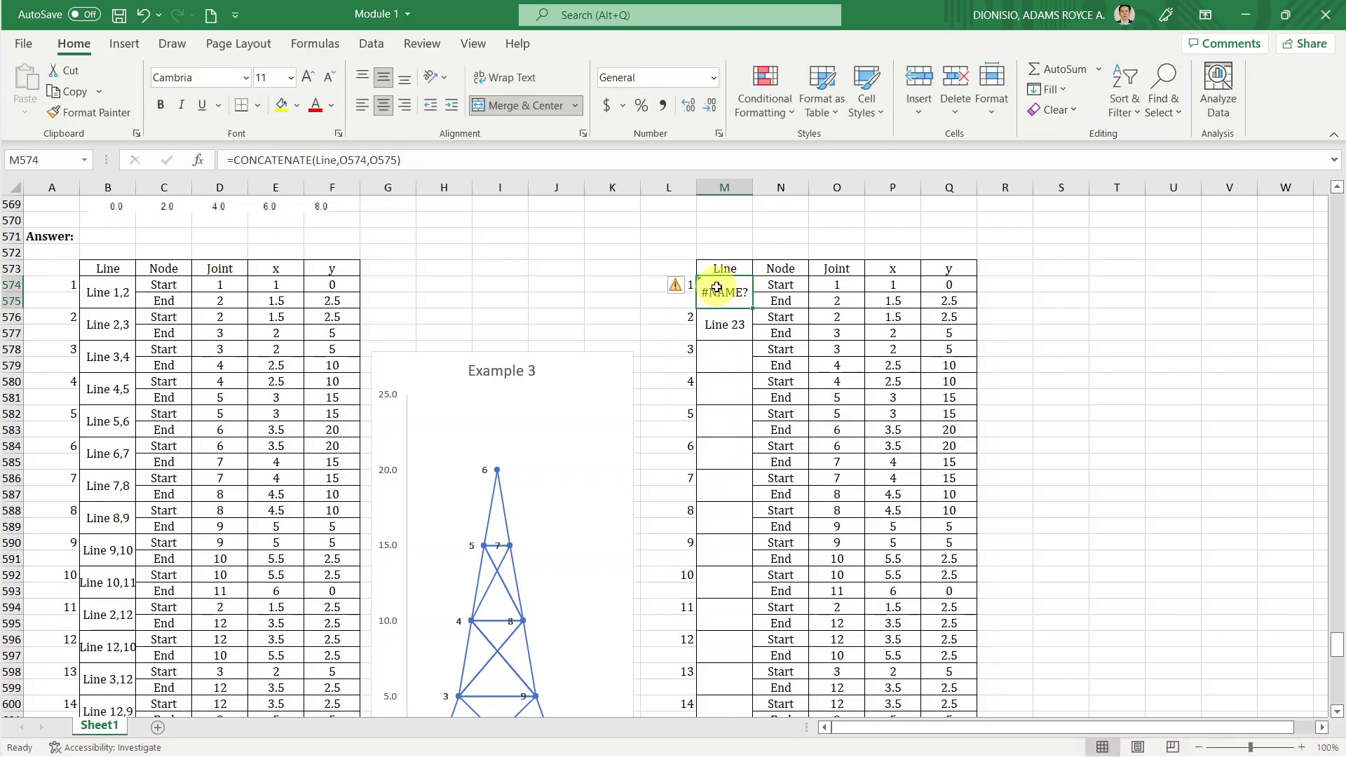
{"action": "left_click", "coordinate": [123, 300]}
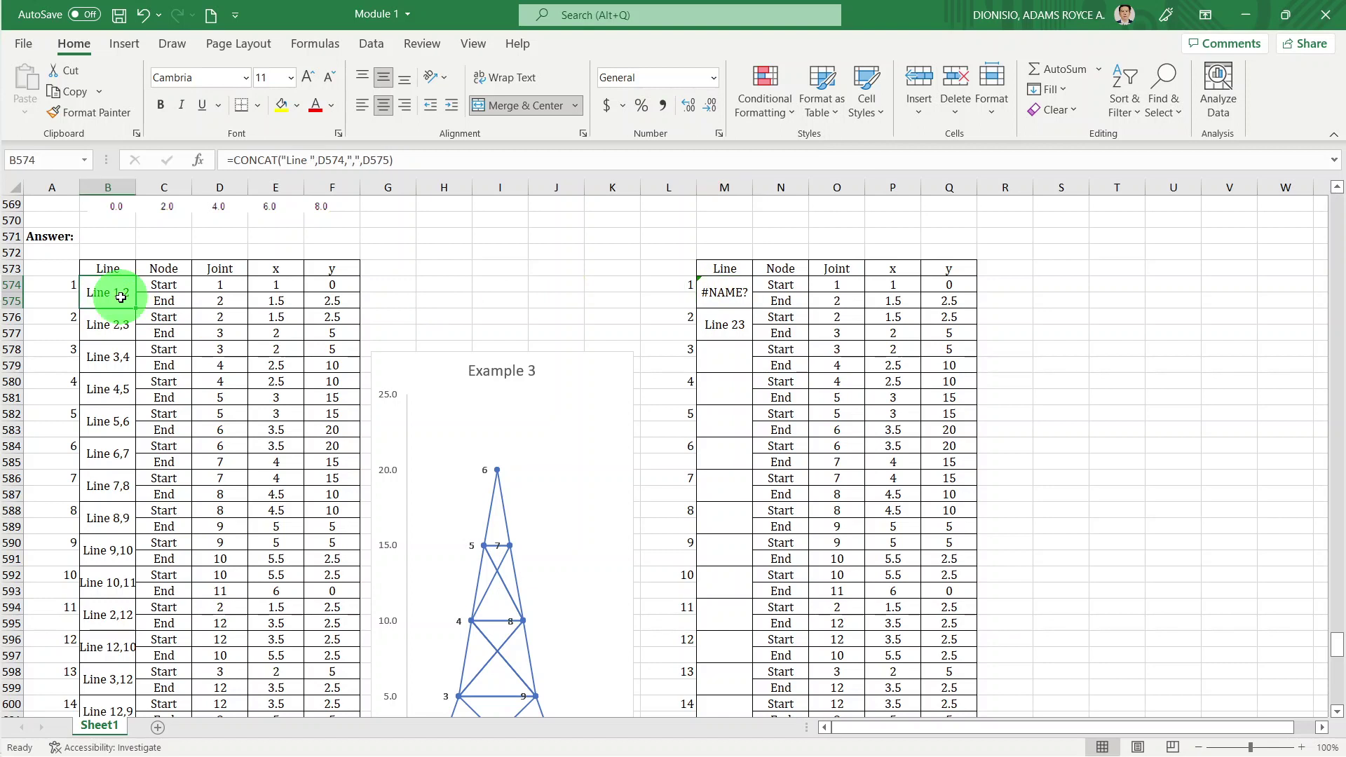
{"action": "left_click", "coordinate": [742, 296]}
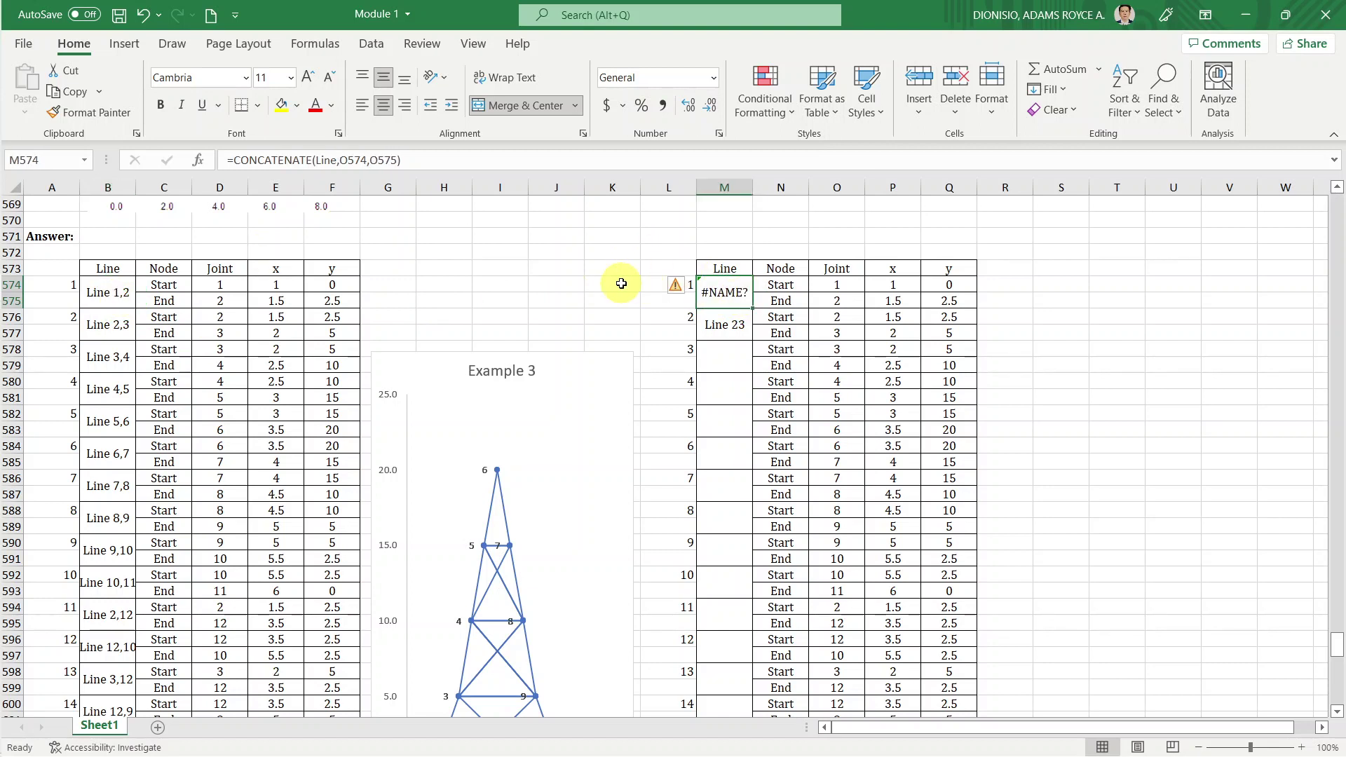
{"action": "left_click", "coordinate": [133, 288]}
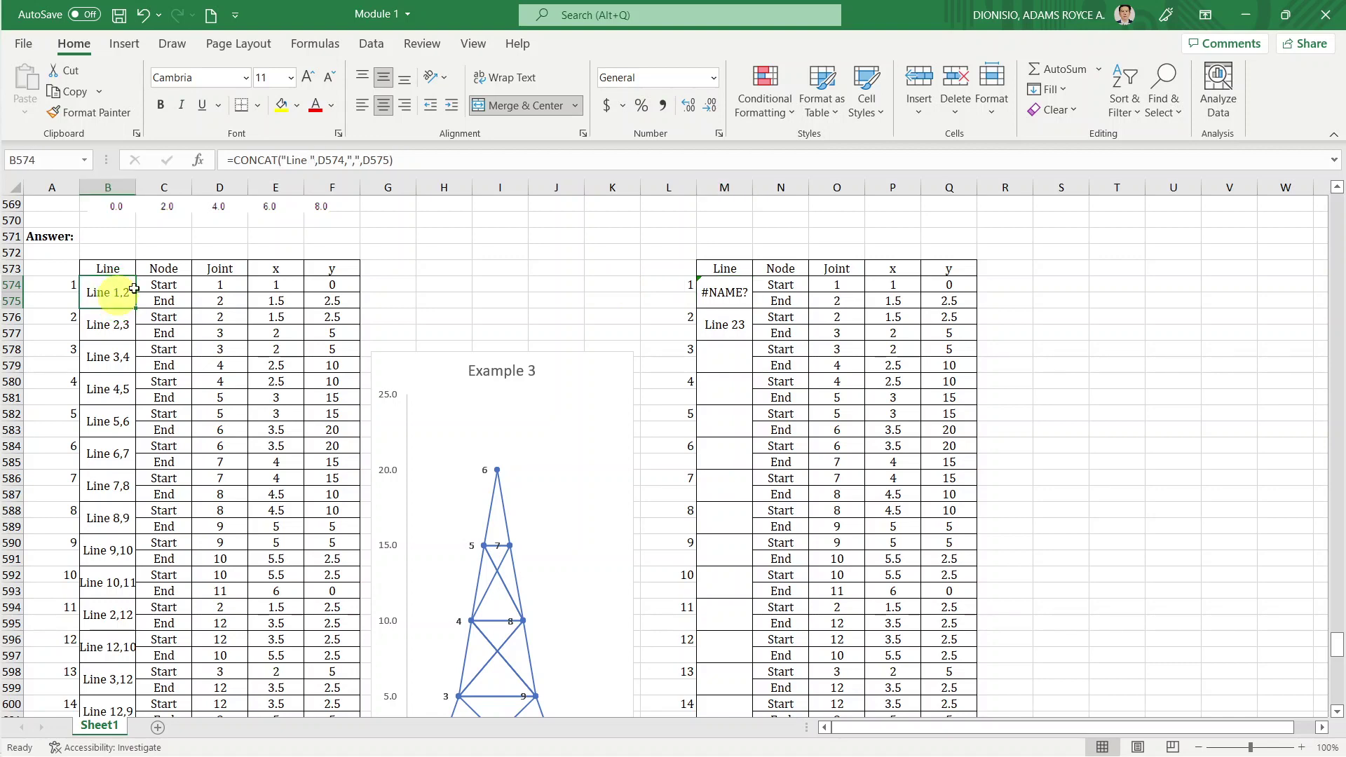
{"action": "left_click", "coordinate": [734, 294]}
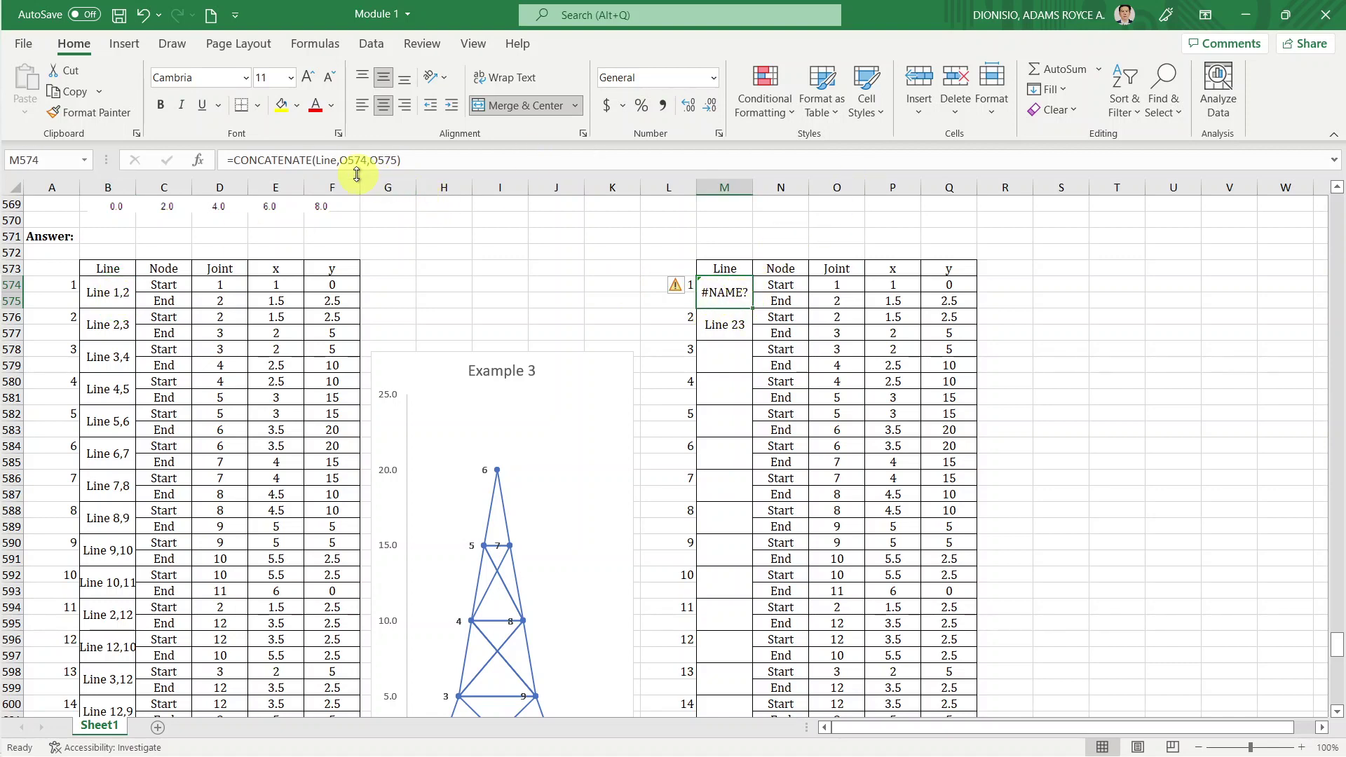
Put quotes around Line so M574 reads =CONCATENATE("Line",O574,O575) and shows Line12.
{"action": "left_click", "coordinate": [325, 161]}
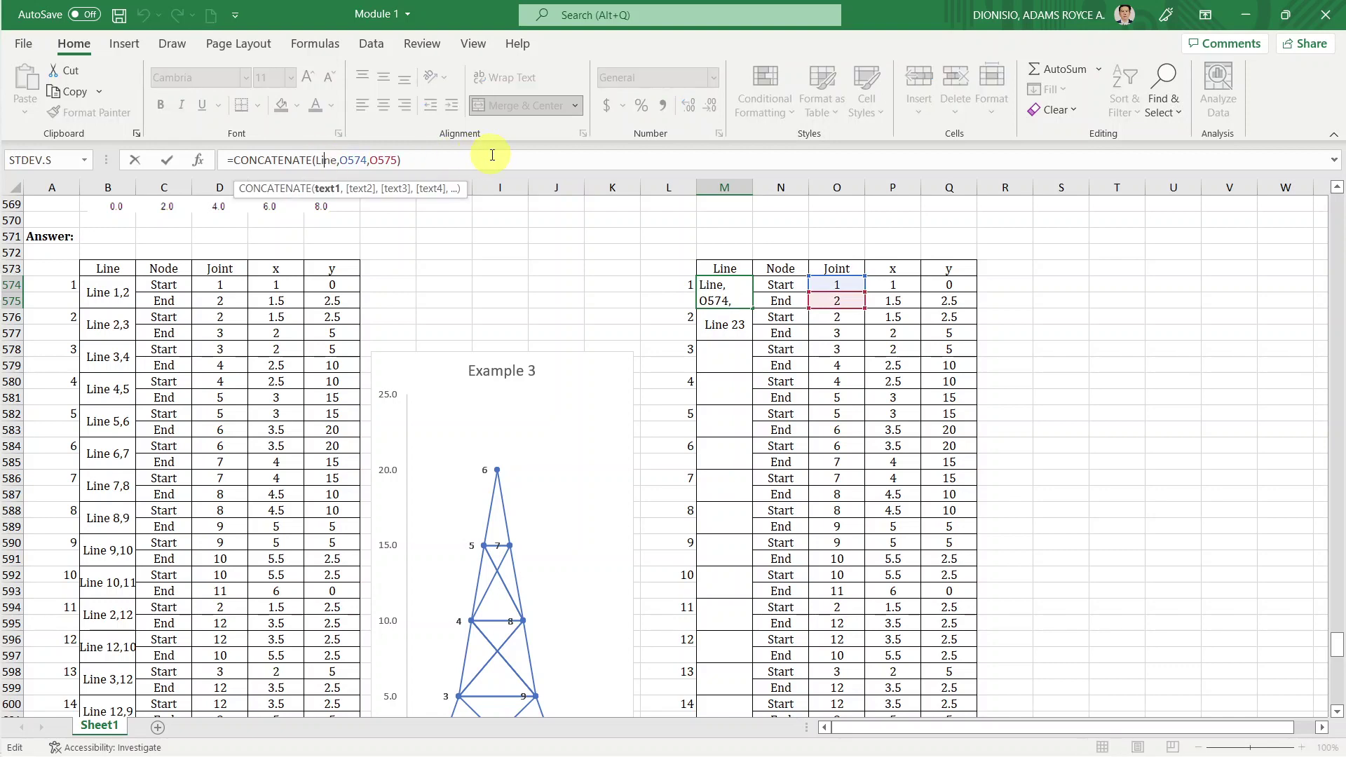
{"action": "key", "text": "Left"}
{"action": "key", "text": "Left"}
{"action": "type", "text": "\"Line"}
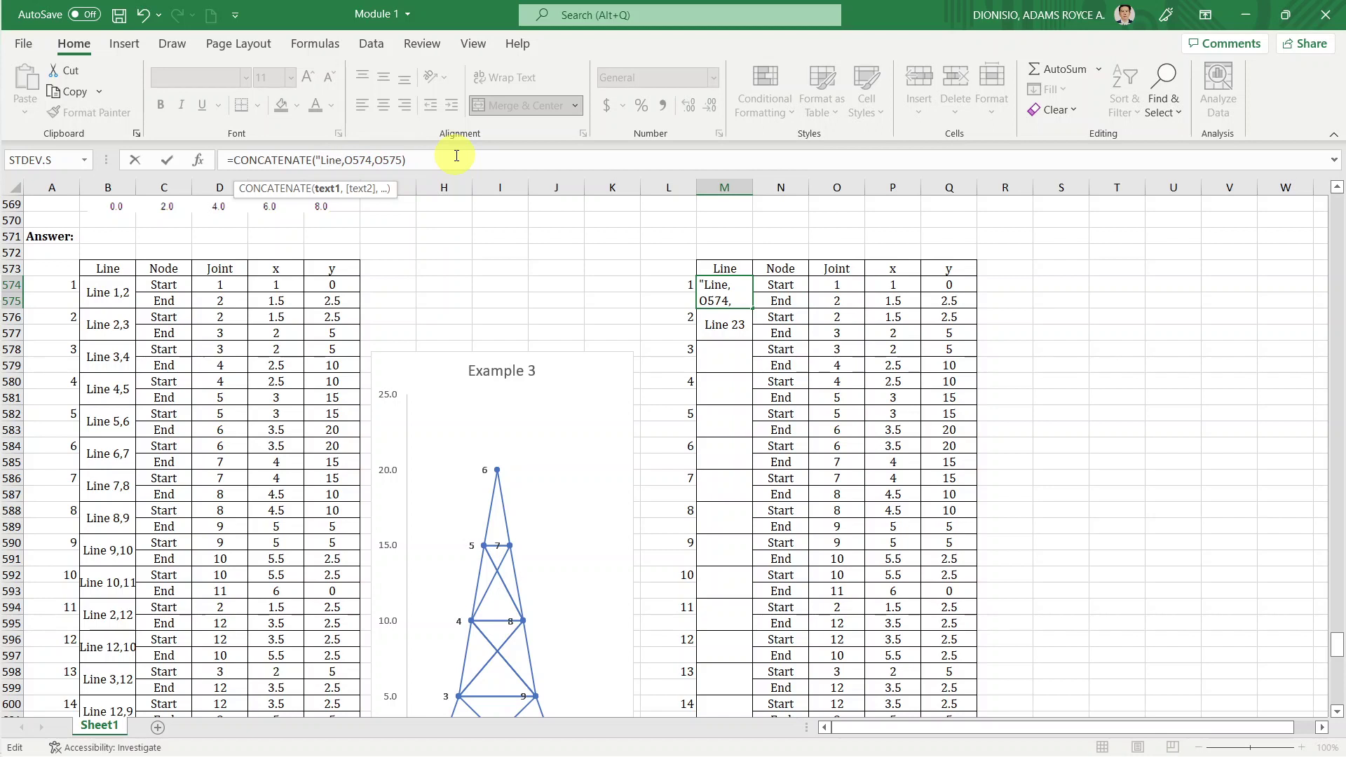
{"action": "type", "text": "\"\""}
{"action": "key", "text": "BackSpace"}
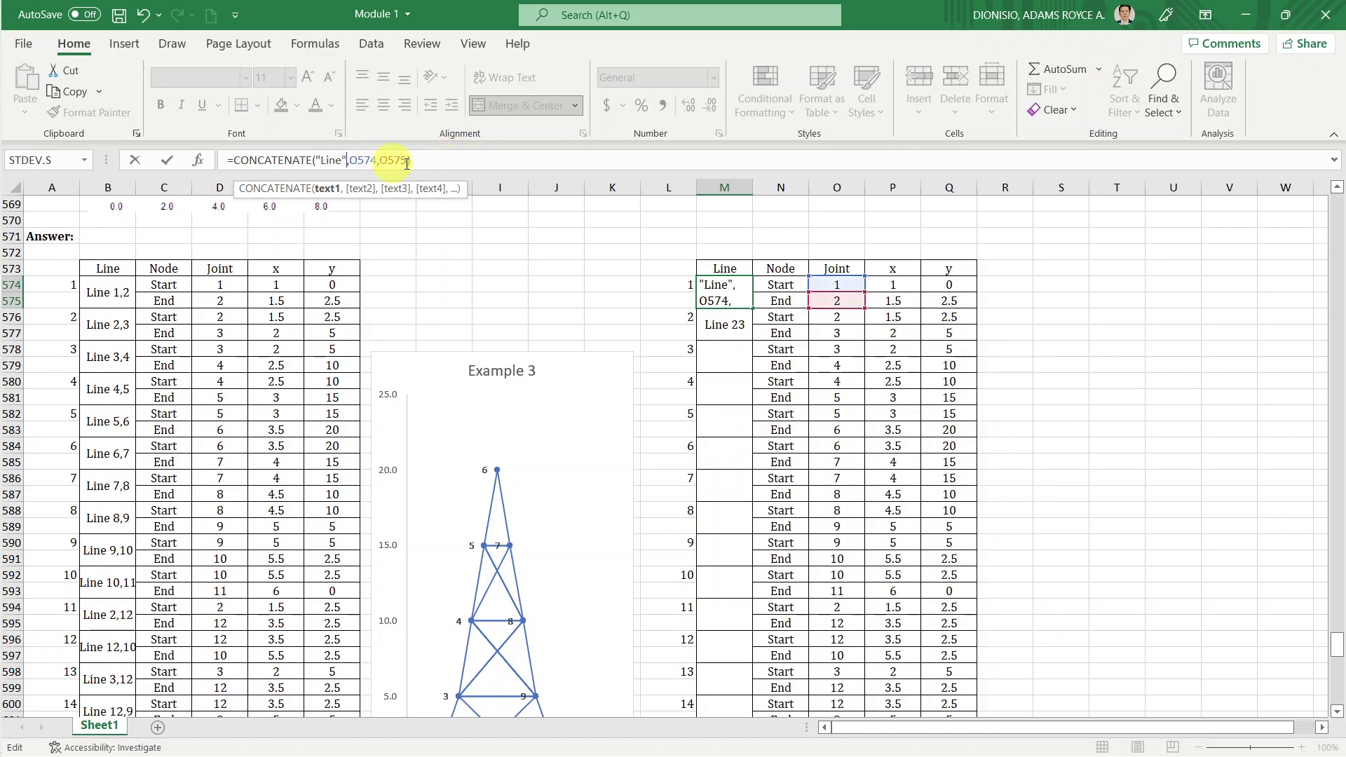
{"action": "key", "text": "Return"}
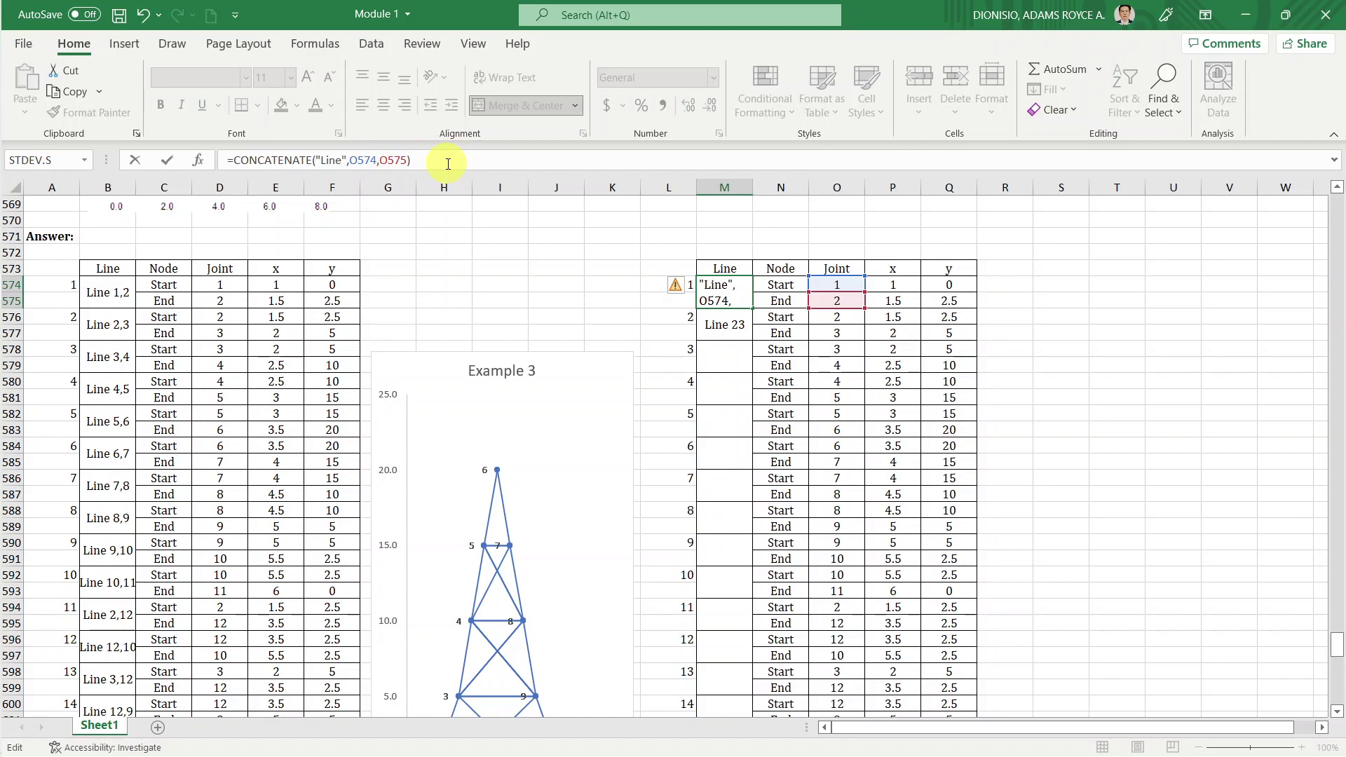
{"action": "key", "text": "Up"}
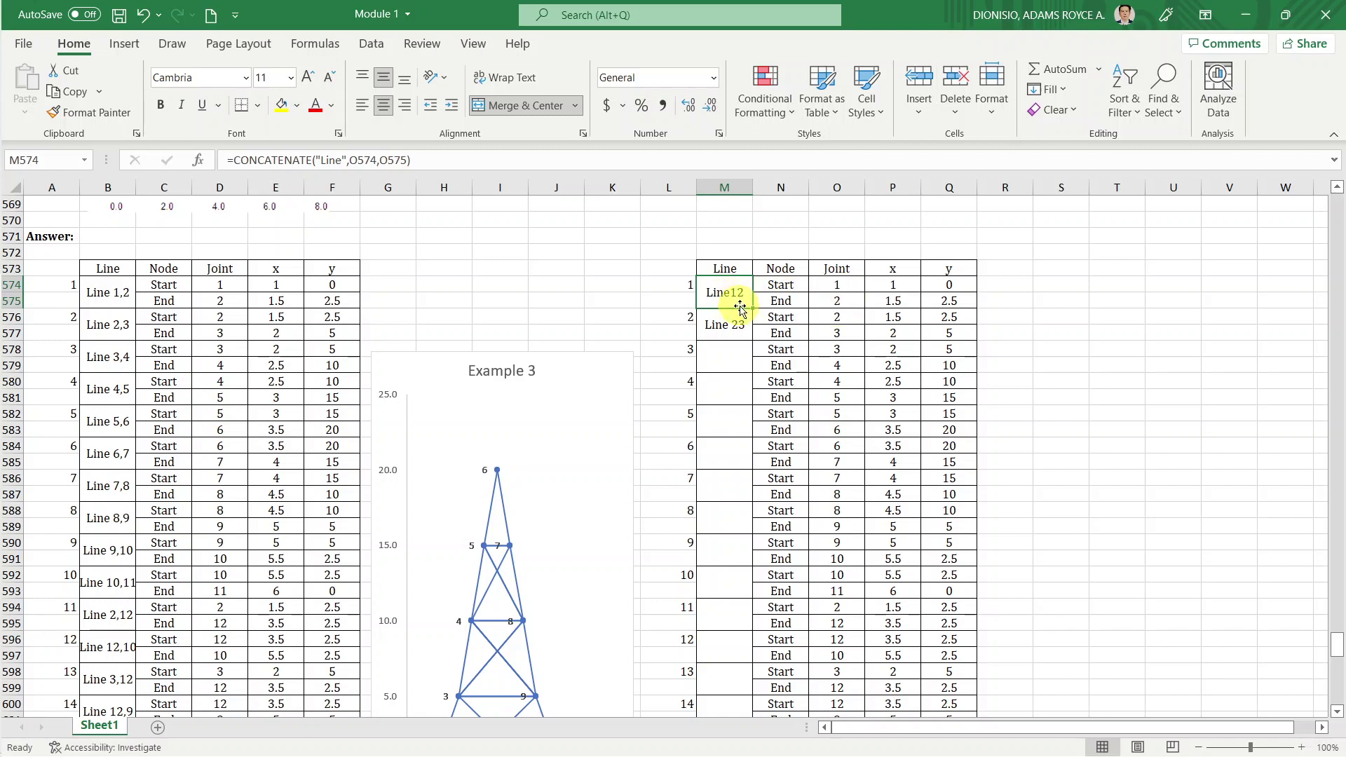
Make the first label show Line 12 with a space inside "Line ", then remove that space again.
{"action": "left_click", "coordinate": [341, 160]}
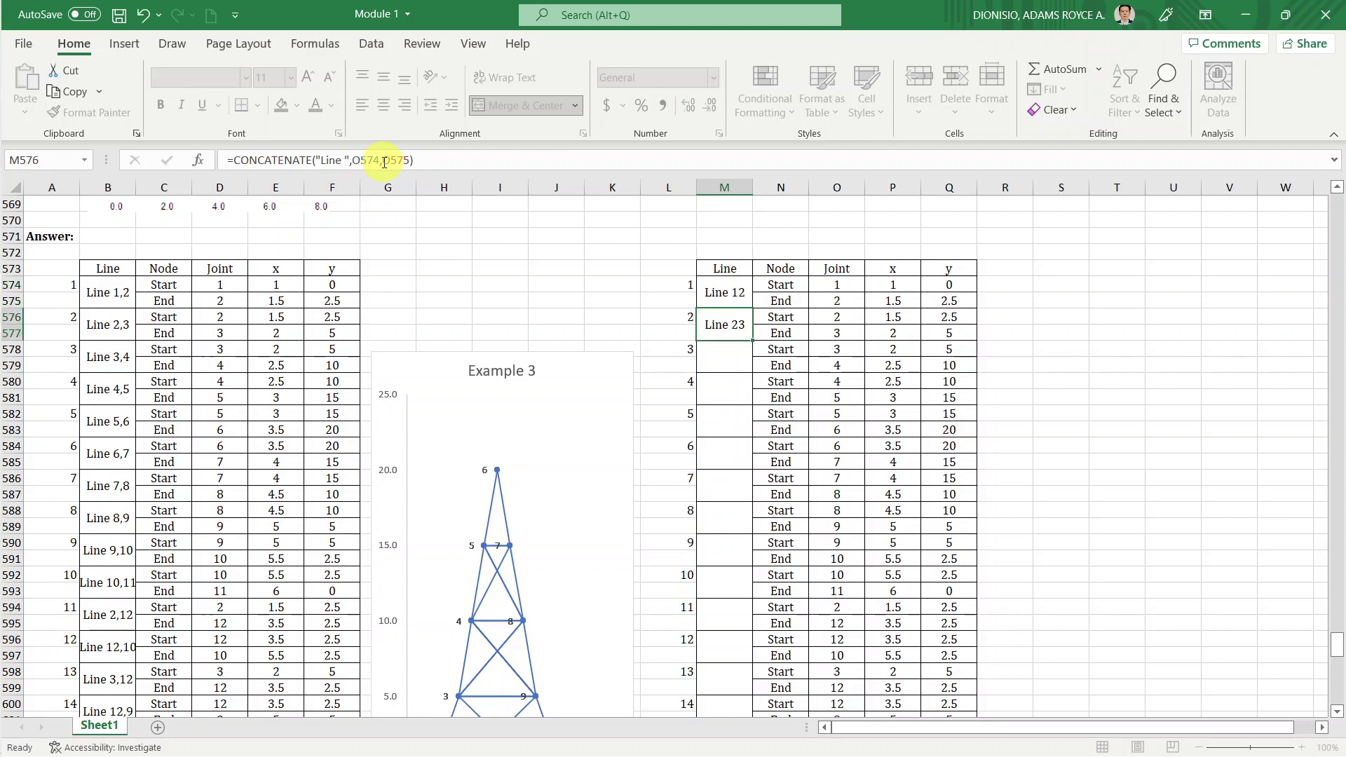
{"action": "key", "text": "ctrl+Return"}
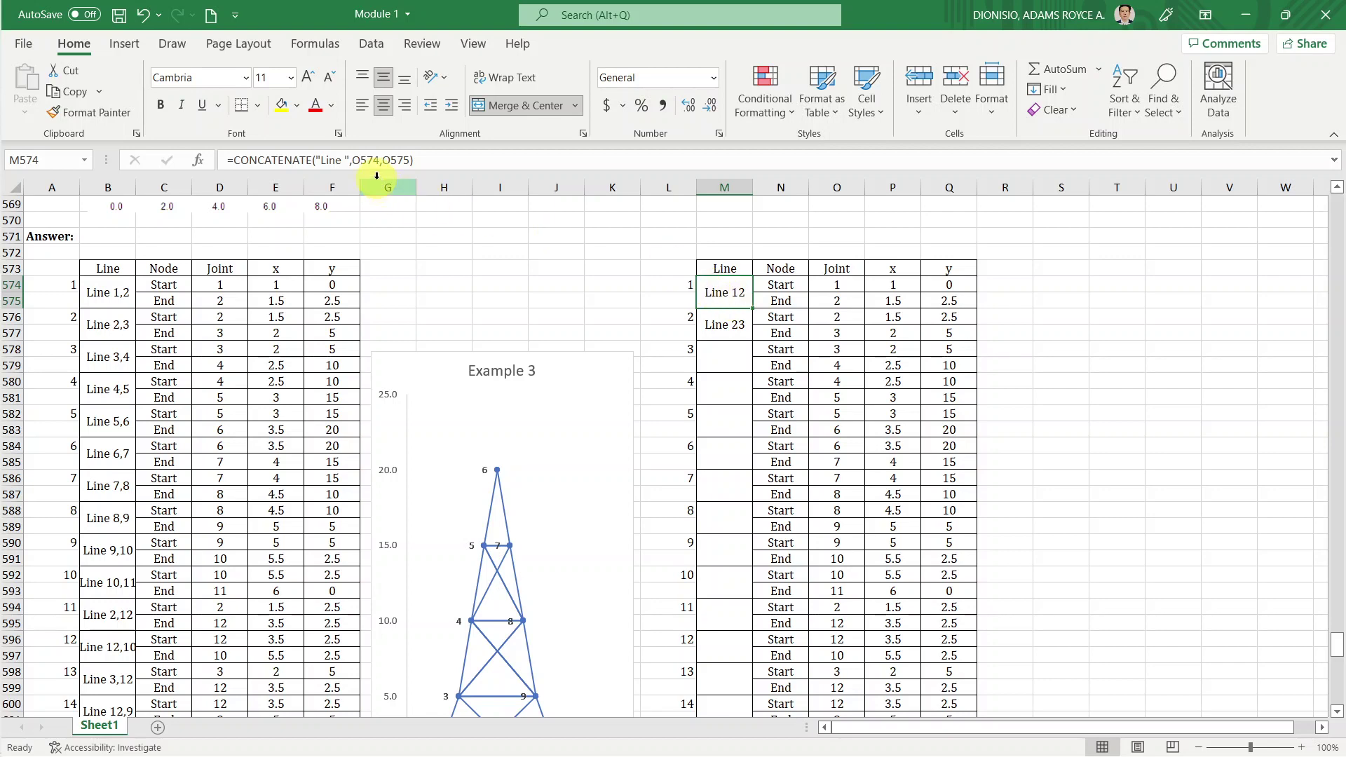
{"action": "left_click", "coordinate": [347, 160]}
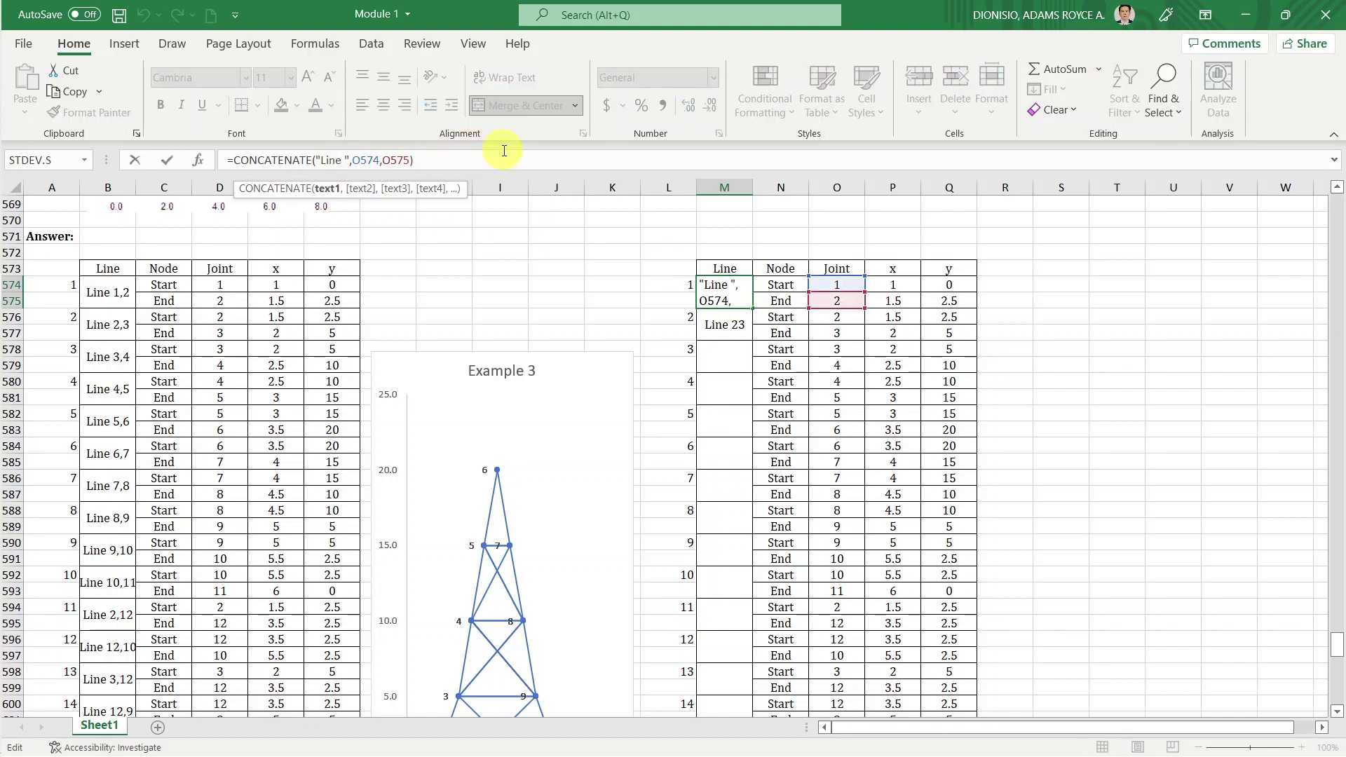
{"action": "key", "text": "BackSpace"}
Try adding a separate " " argument before O574, then dismiss the formula error warning.
{"action": "left_click", "coordinate": [497, 152]}
{"action": "key", "text": "Right"}
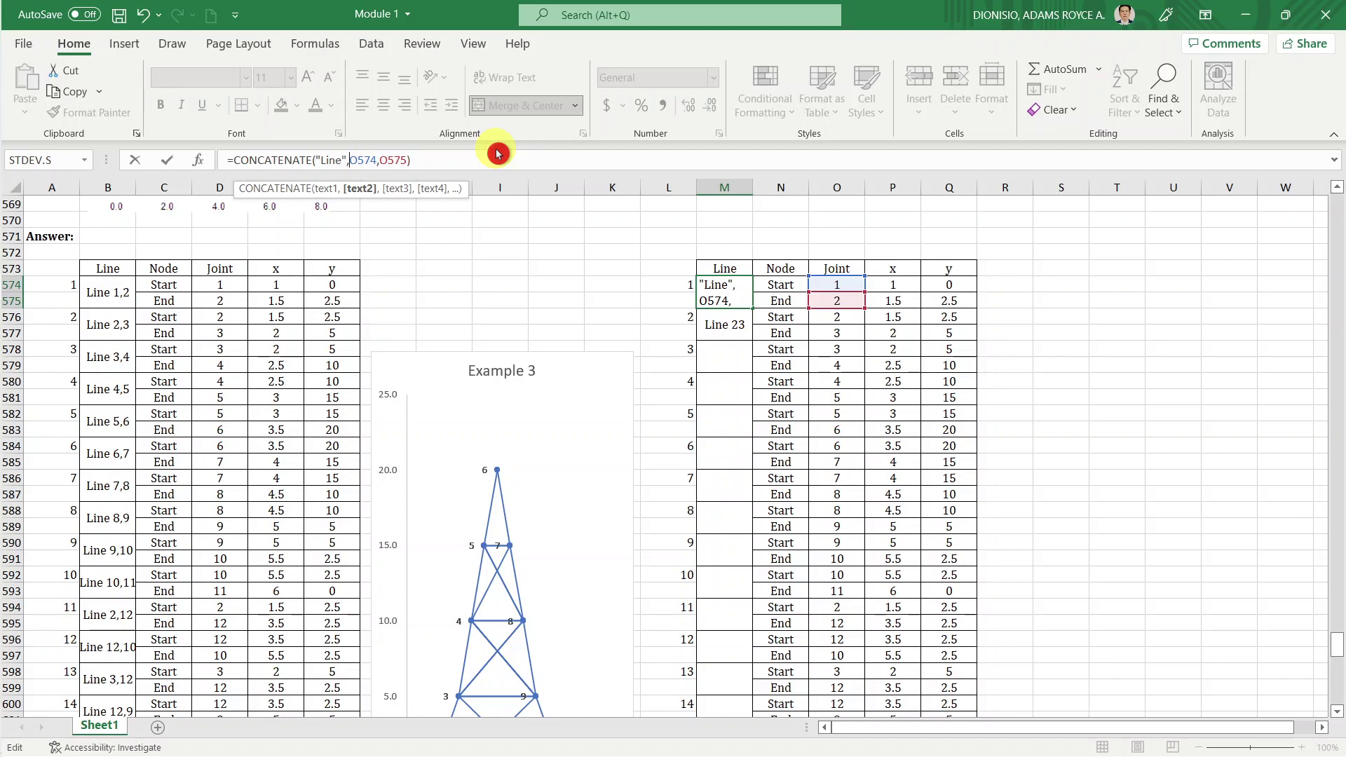
{"action": "type", "text": "\"\""}
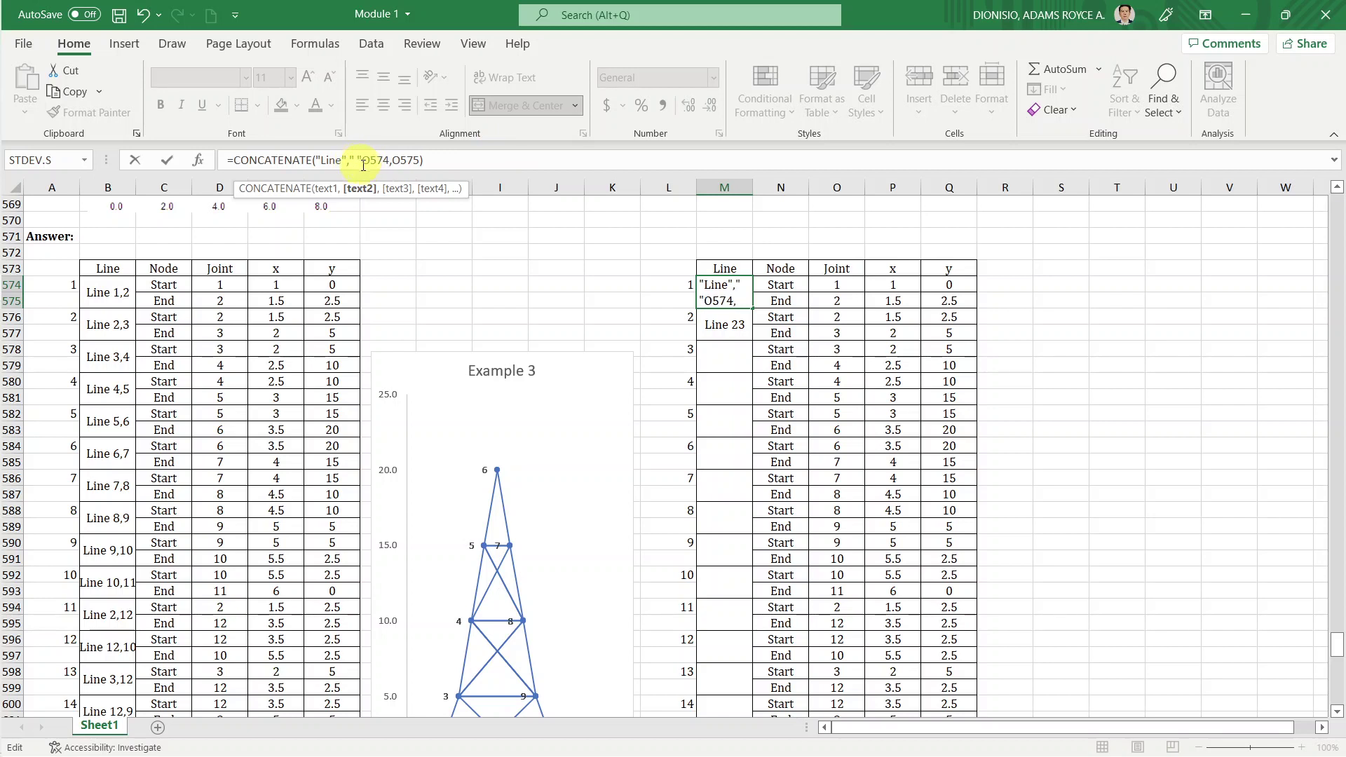
{"action": "left_click", "coordinate": [391, 165]}
{"action": "key", "text": "Return"}
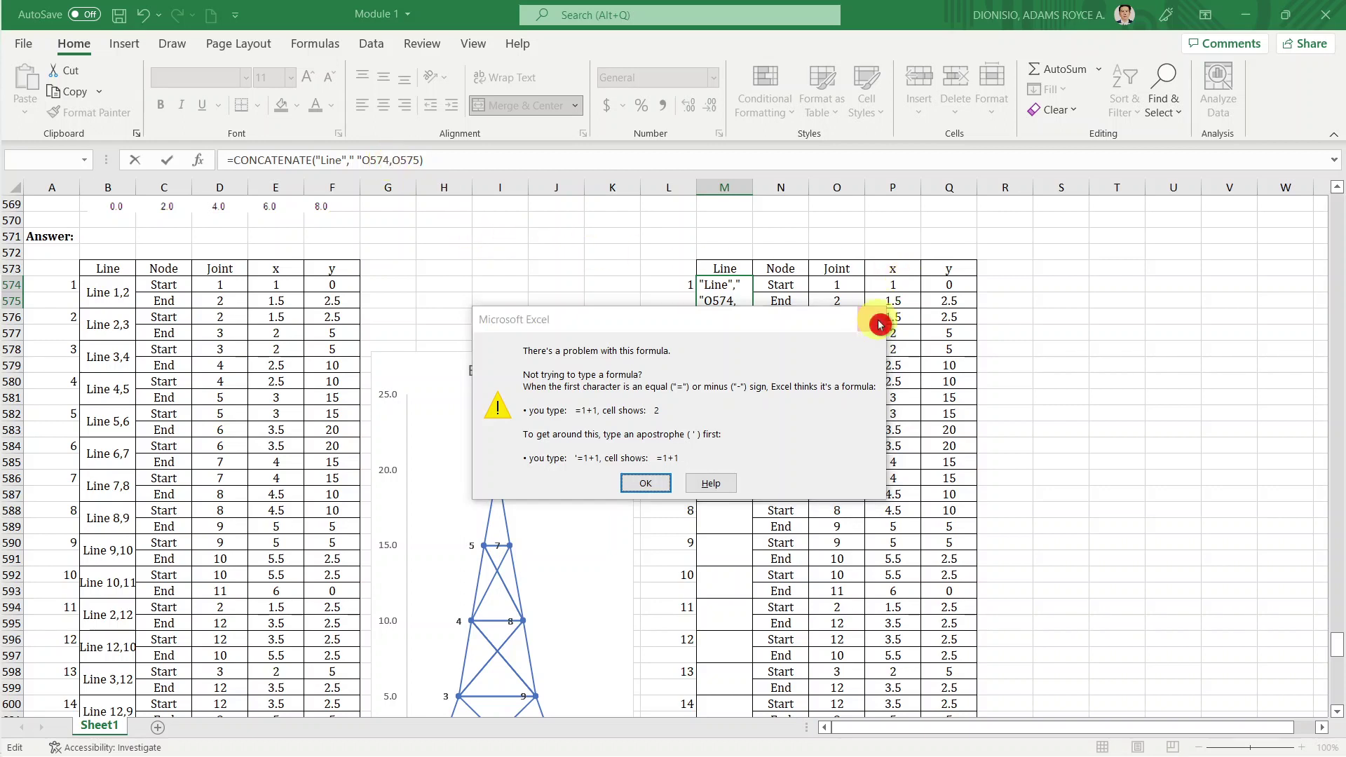
{"action": "left_click", "coordinate": [872, 320]}
{"action": "left_click", "coordinate": [362, 160]}
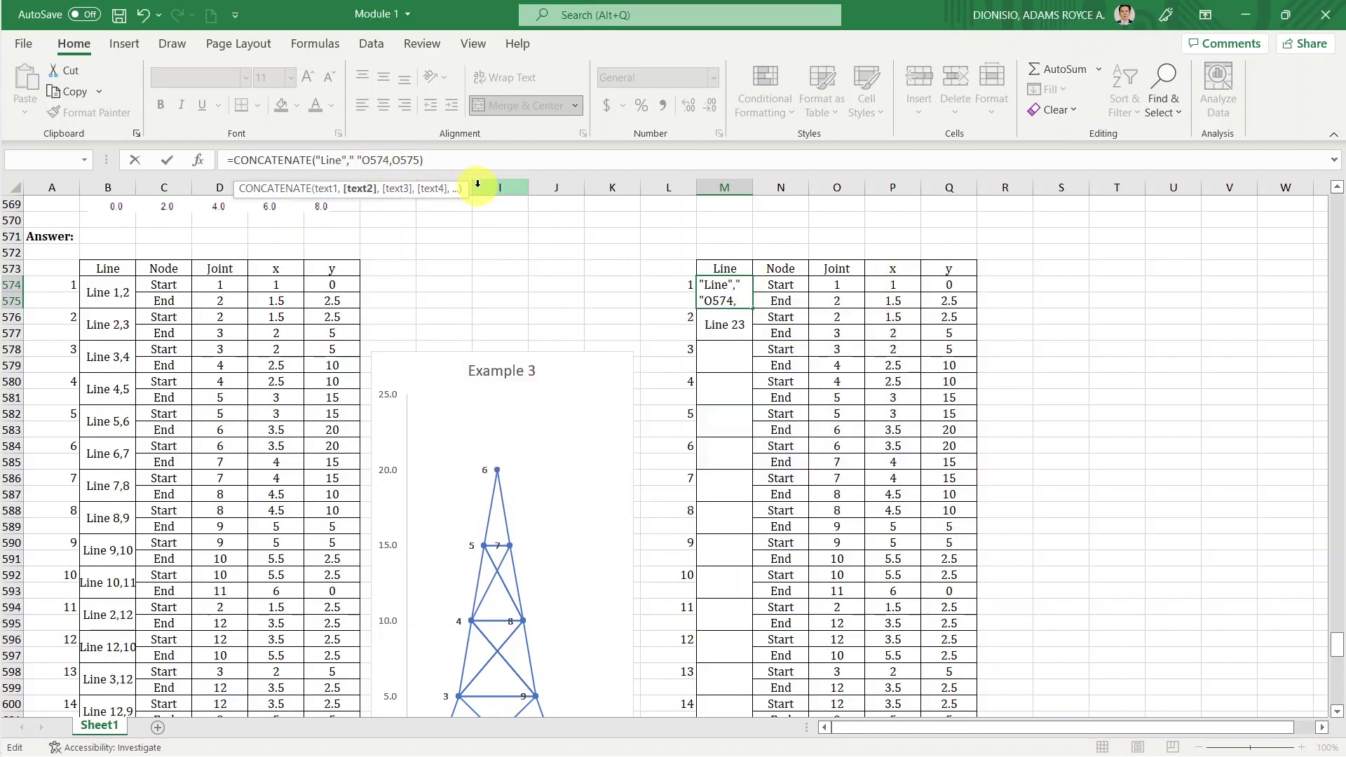
Add the missing comma to get =CONCATENATE("Line"," ",O574,O575) and compare with the left table's formula.
{"action": "type", "text": ","}
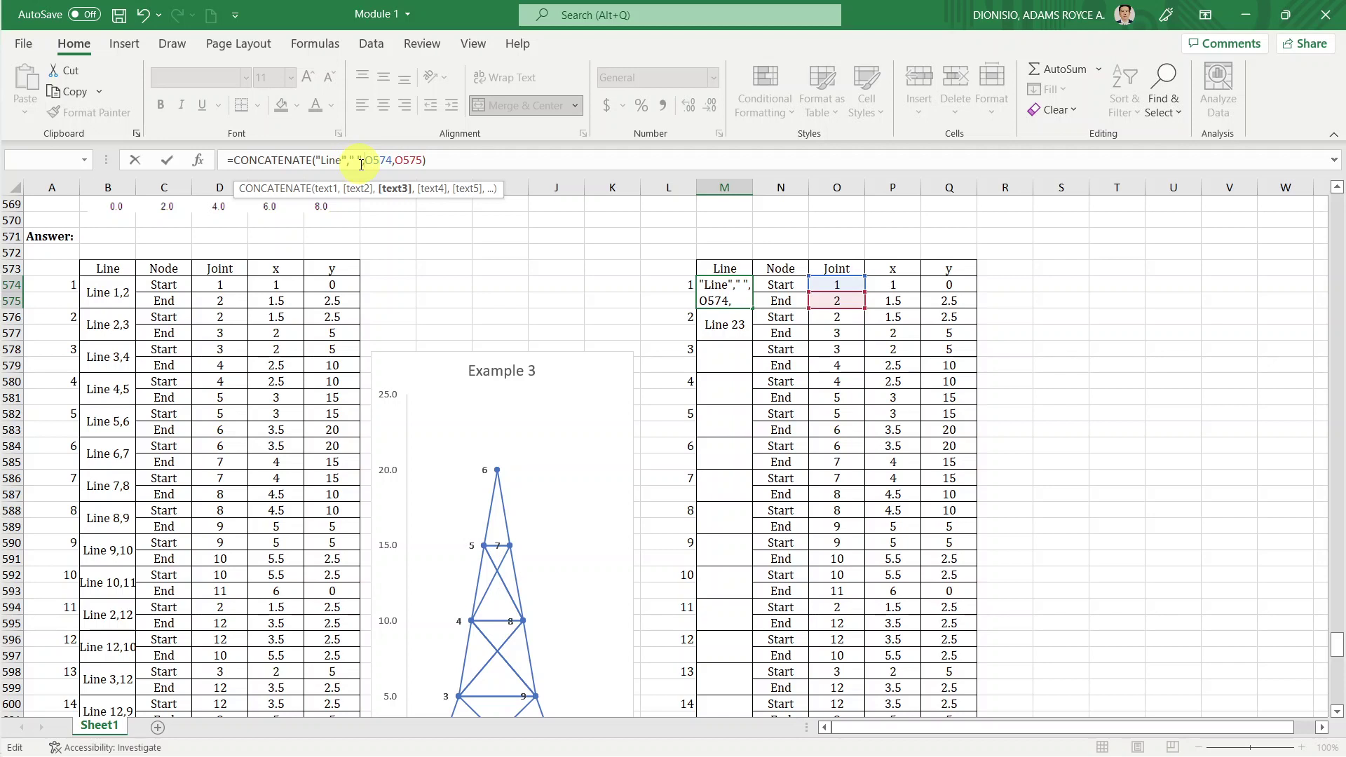
{"action": "left_click", "coordinate": [358, 162]}
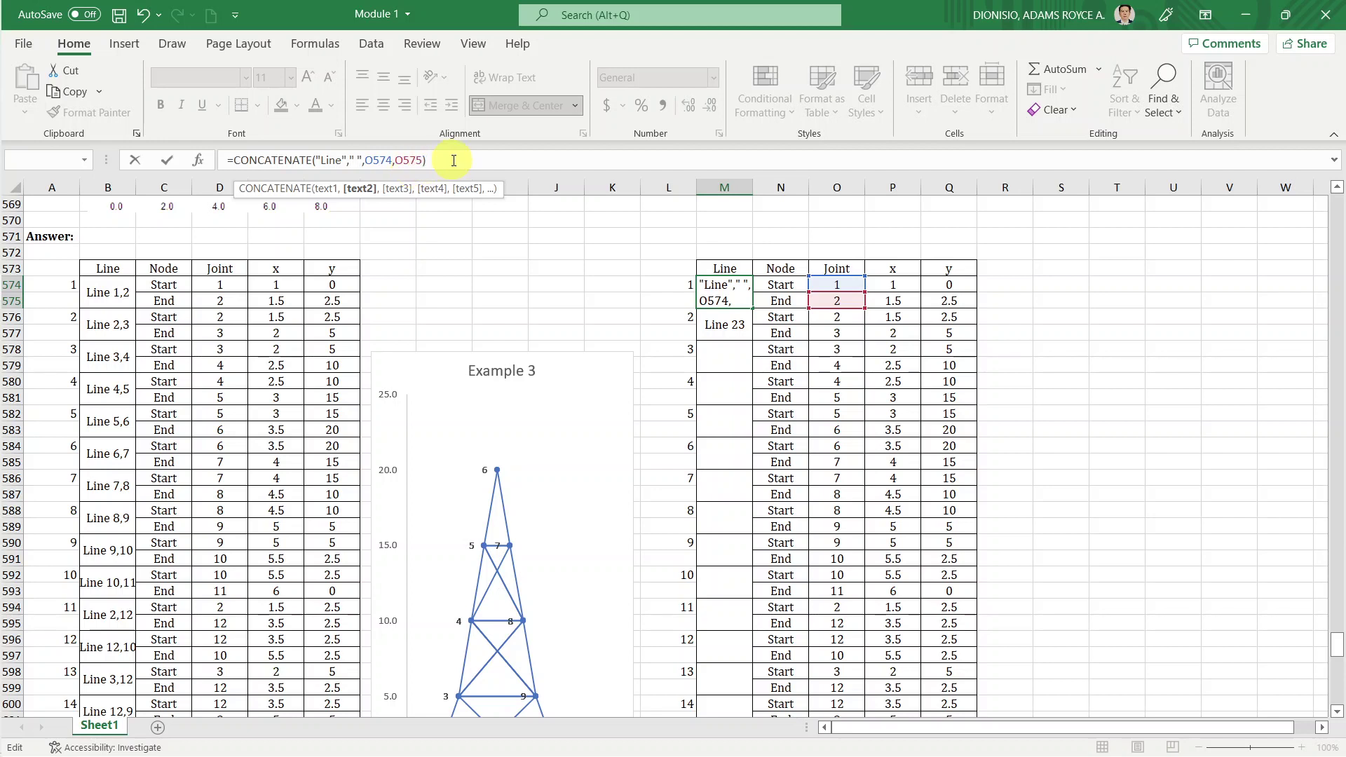
{"action": "key", "text": "ctrl+Return"}
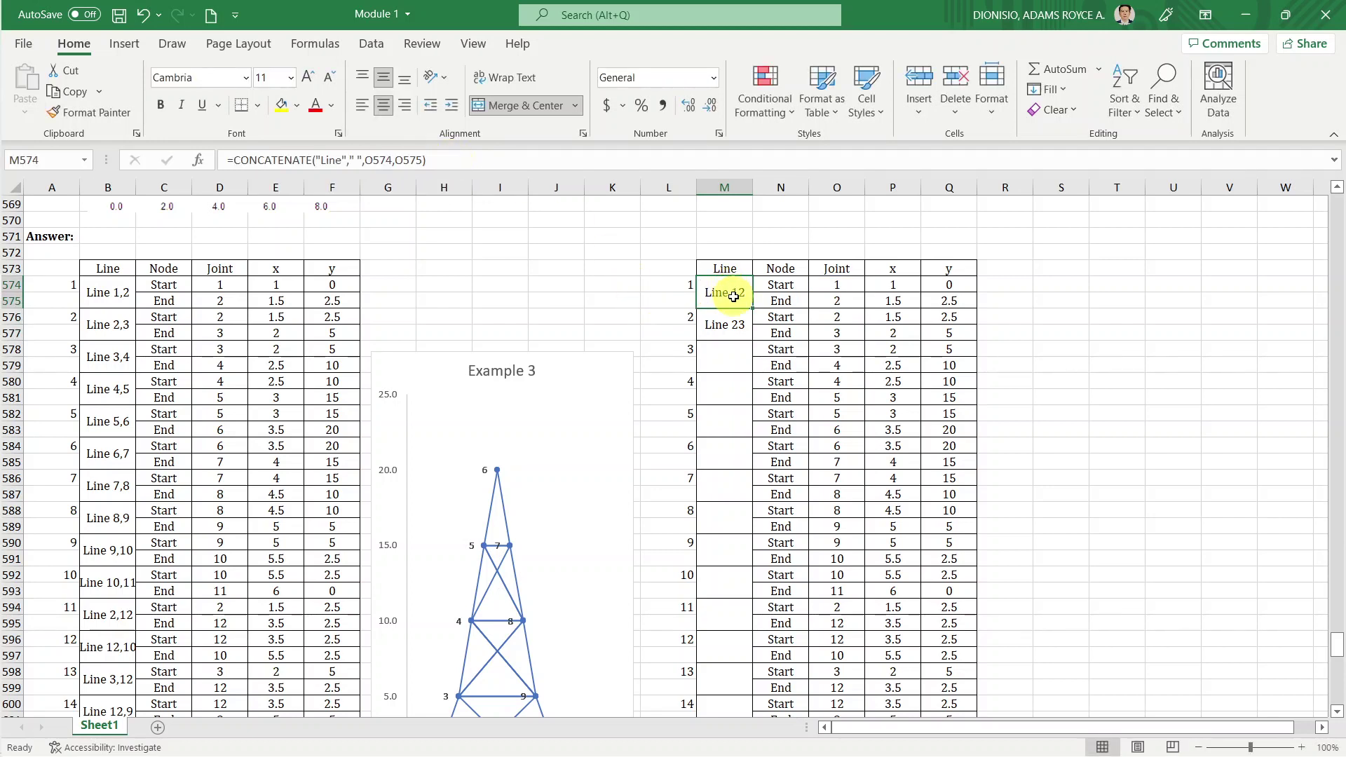
{"action": "left_click", "coordinate": [107, 293]}
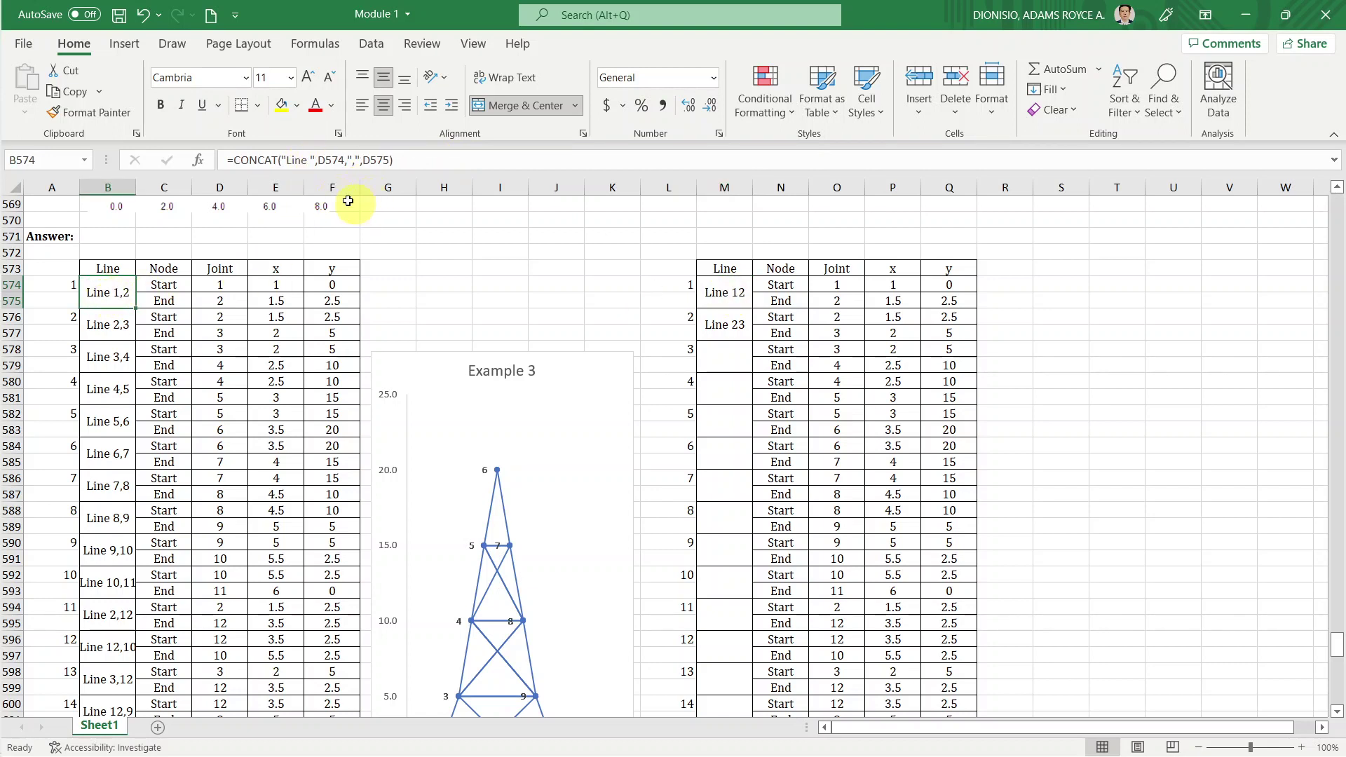
{"action": "left_click", "coordinate": [728, 291]}
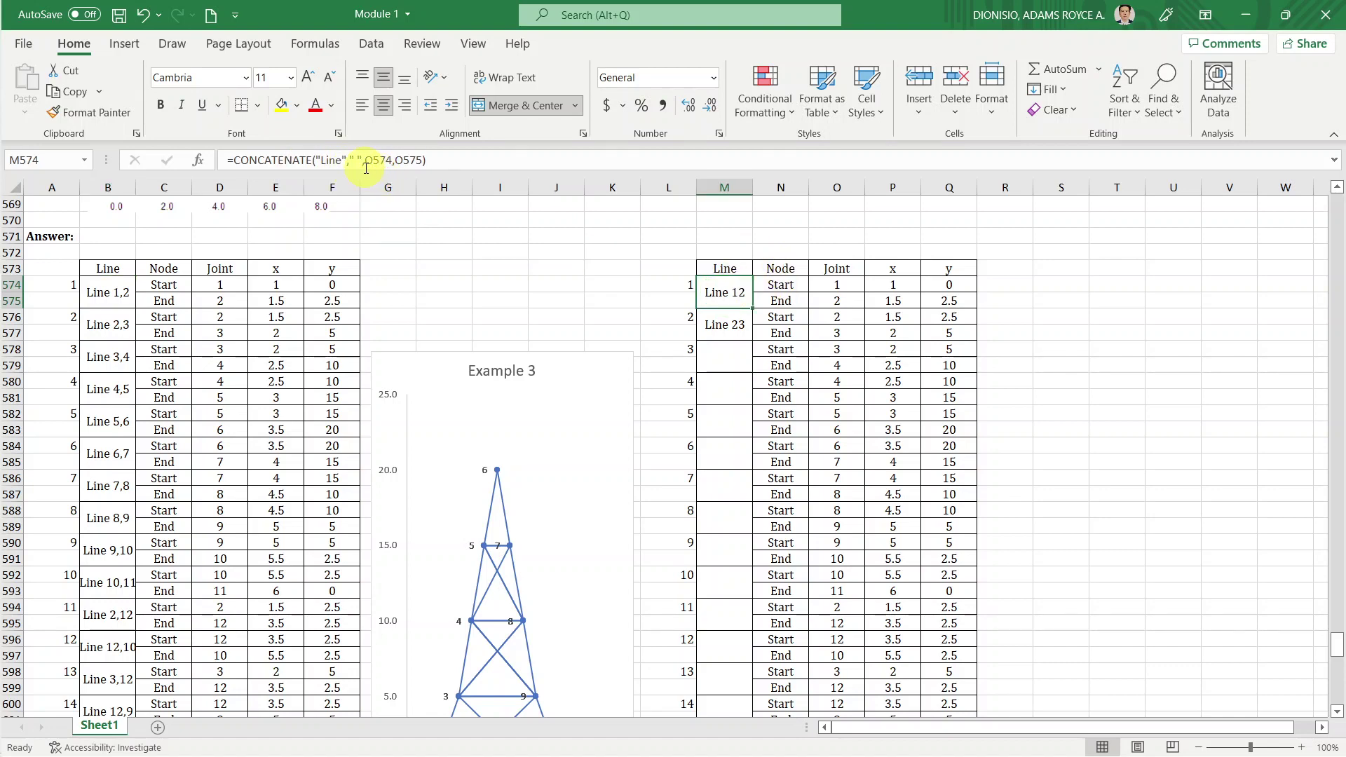
Test the formula with the space argument emptied, then return to edit between the quotes.
{"action": "left_click", "coordinate": [363, 167]}
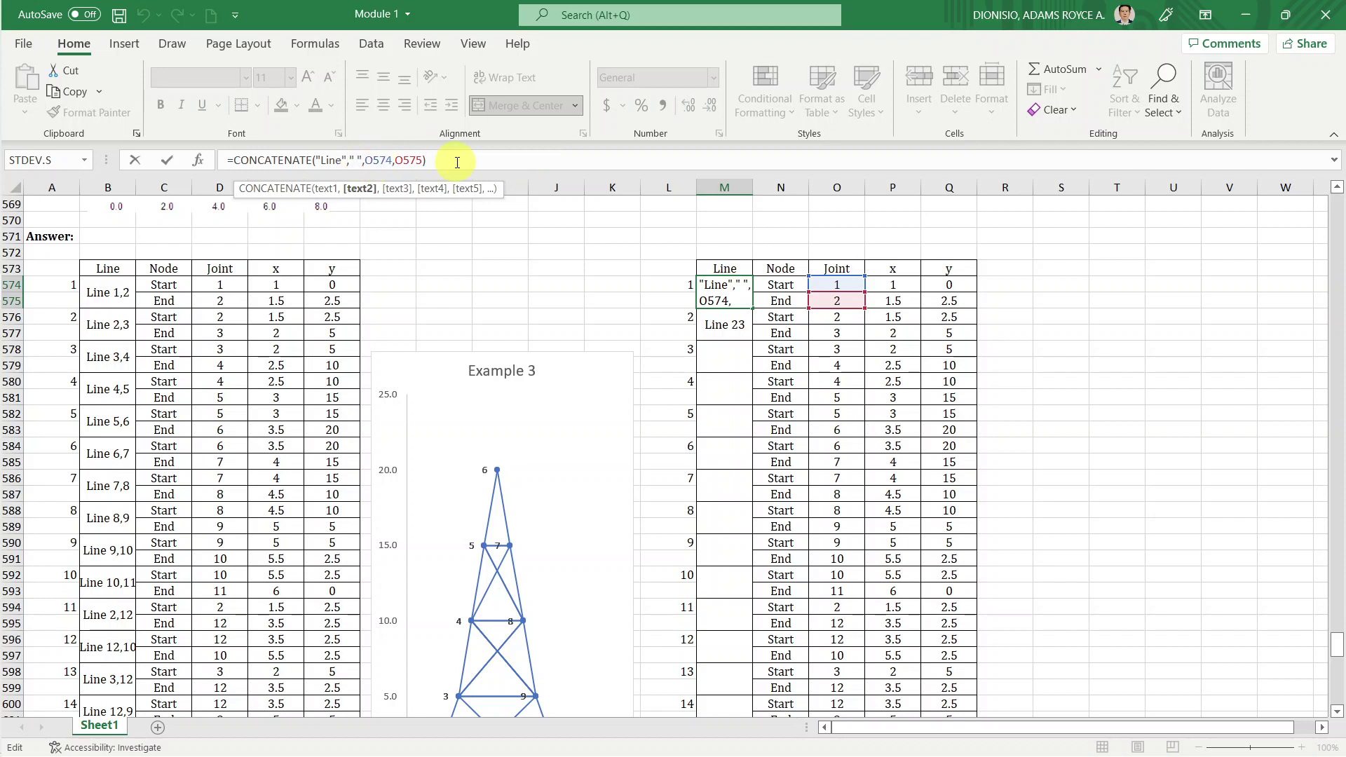
{"action": "key", "text": "BackSpace"}
{"action": "key", "text": "Return"}
{"action": "key", "text": "Up"}
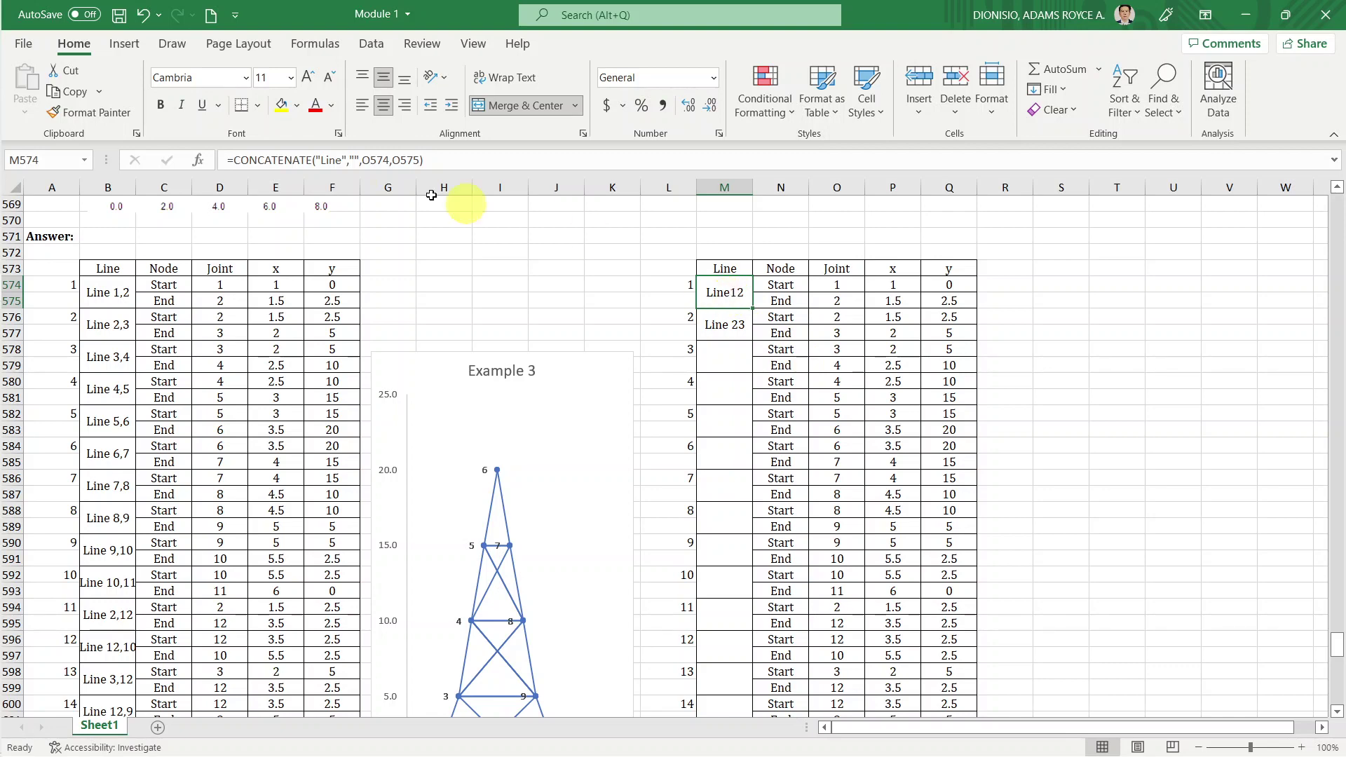
{"action": "left_click", "coordinate": [355, 160]}
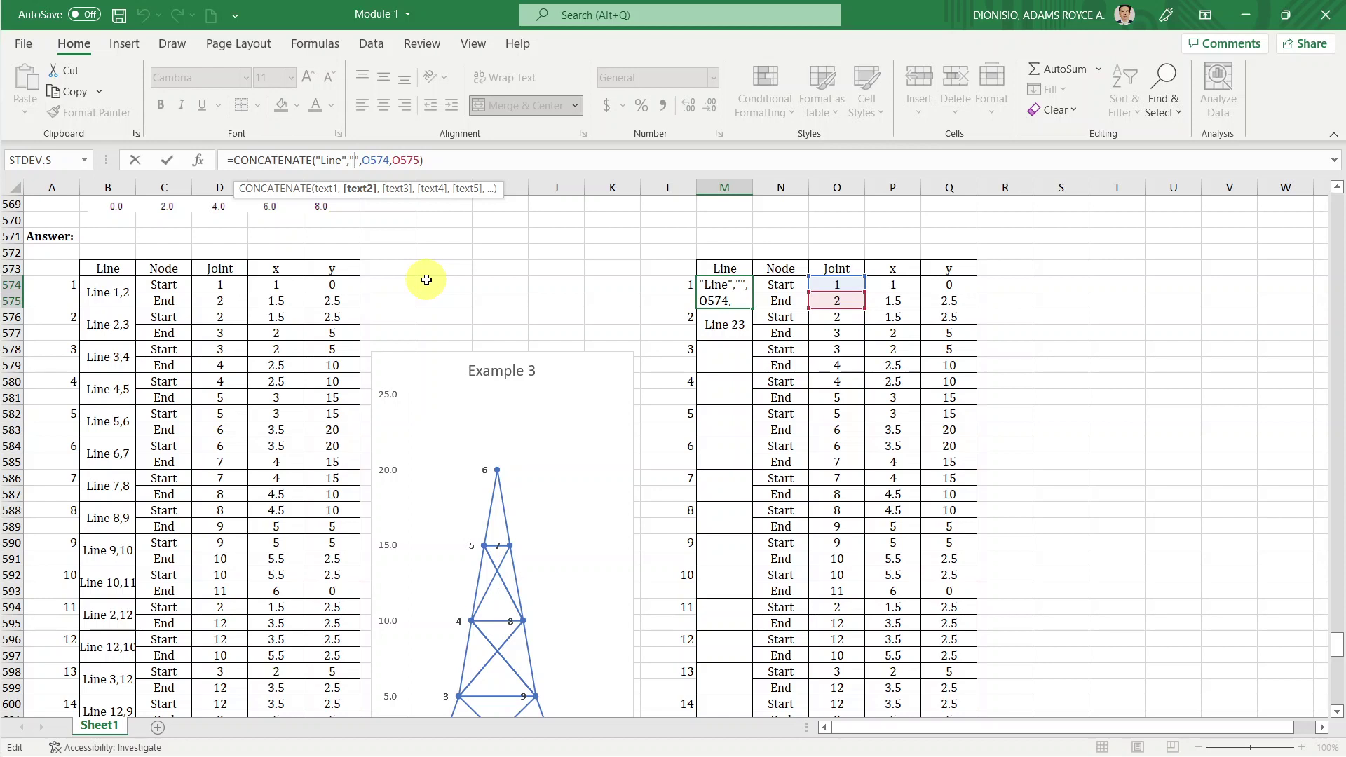
{"action": "key", "text": "ctrl+Return"}
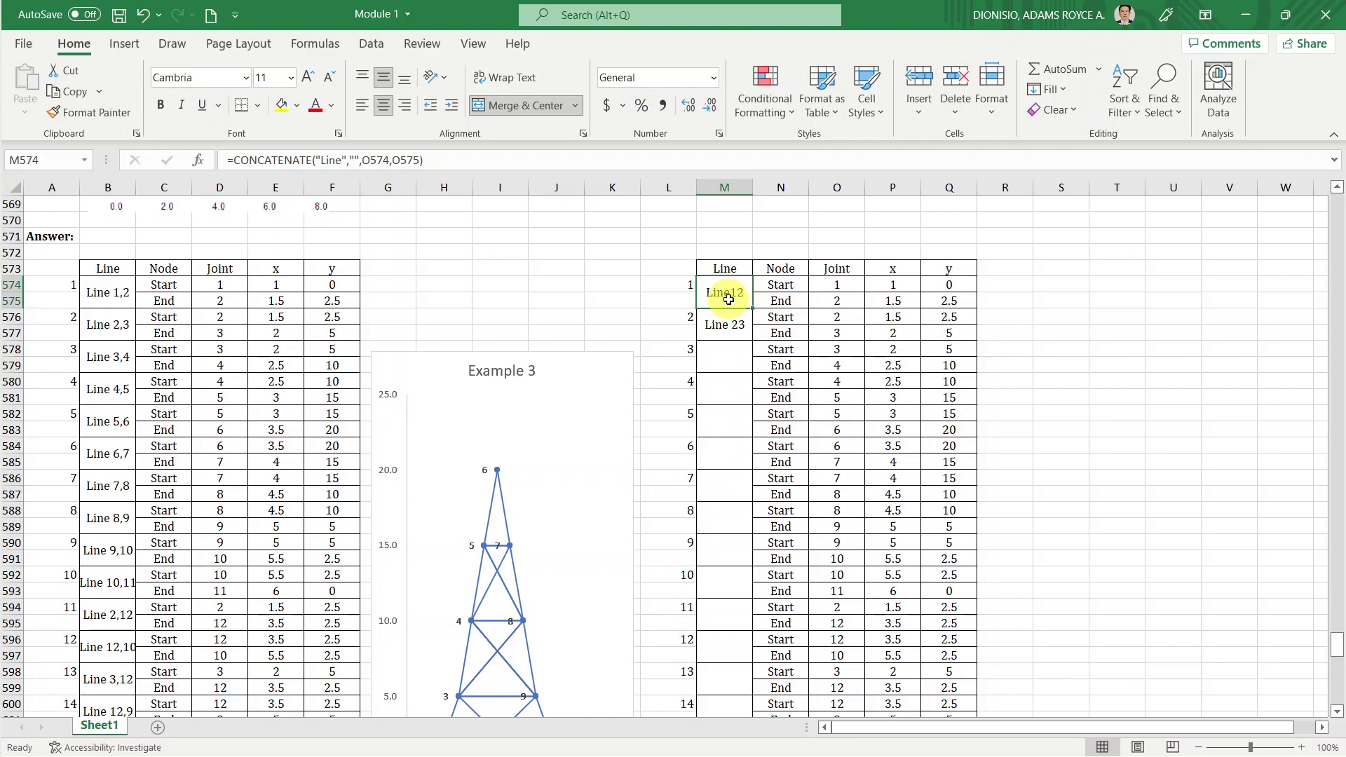
{"action": "left_click", "coordinate": [357, 162]}
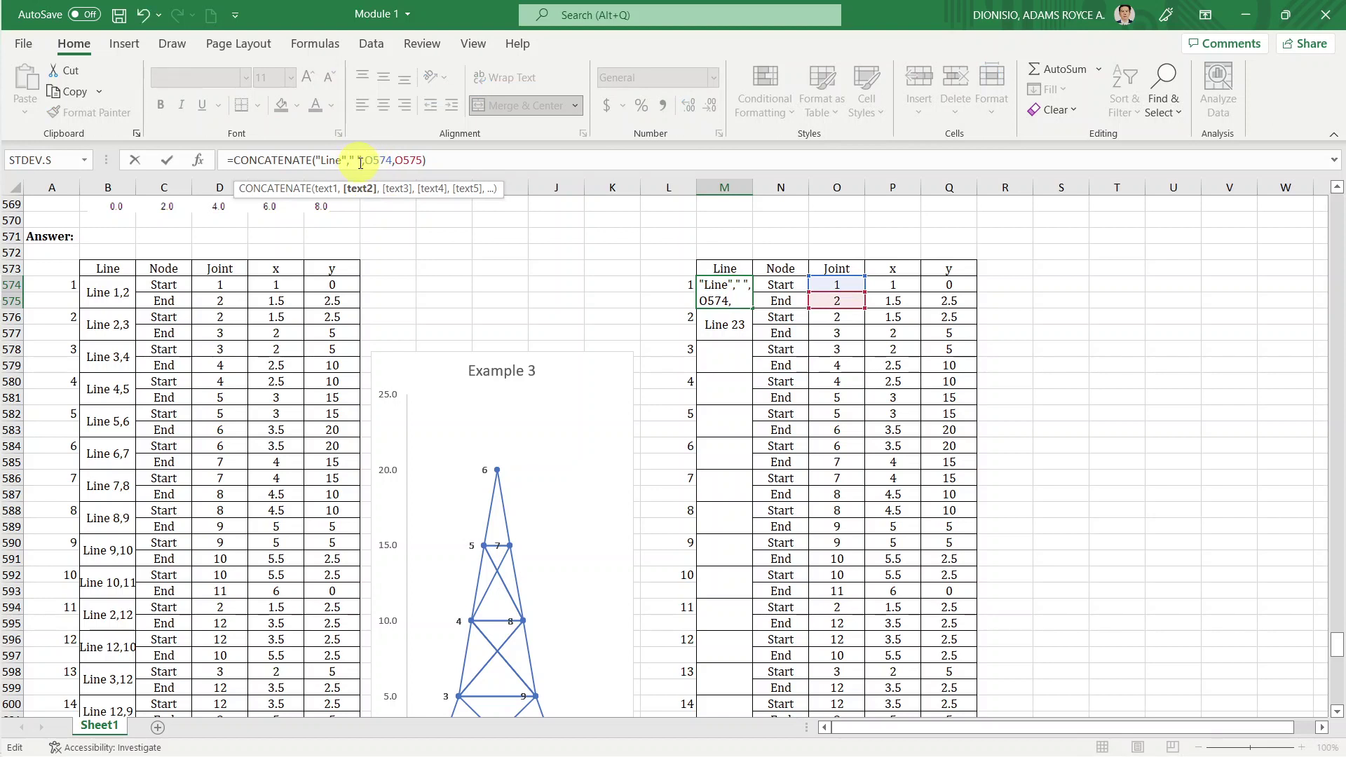
{"action": "key", "text": "Return"}
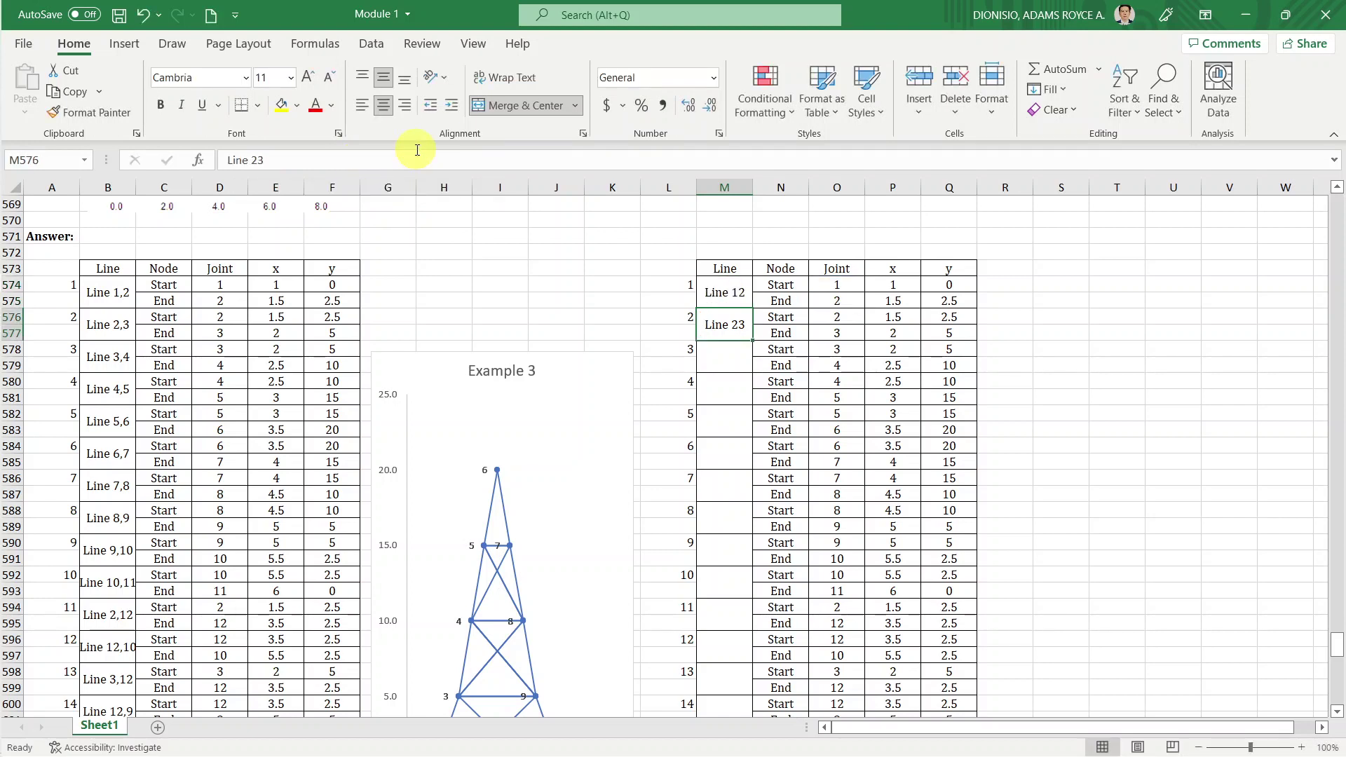
{"action": "key", "text": "Up"}
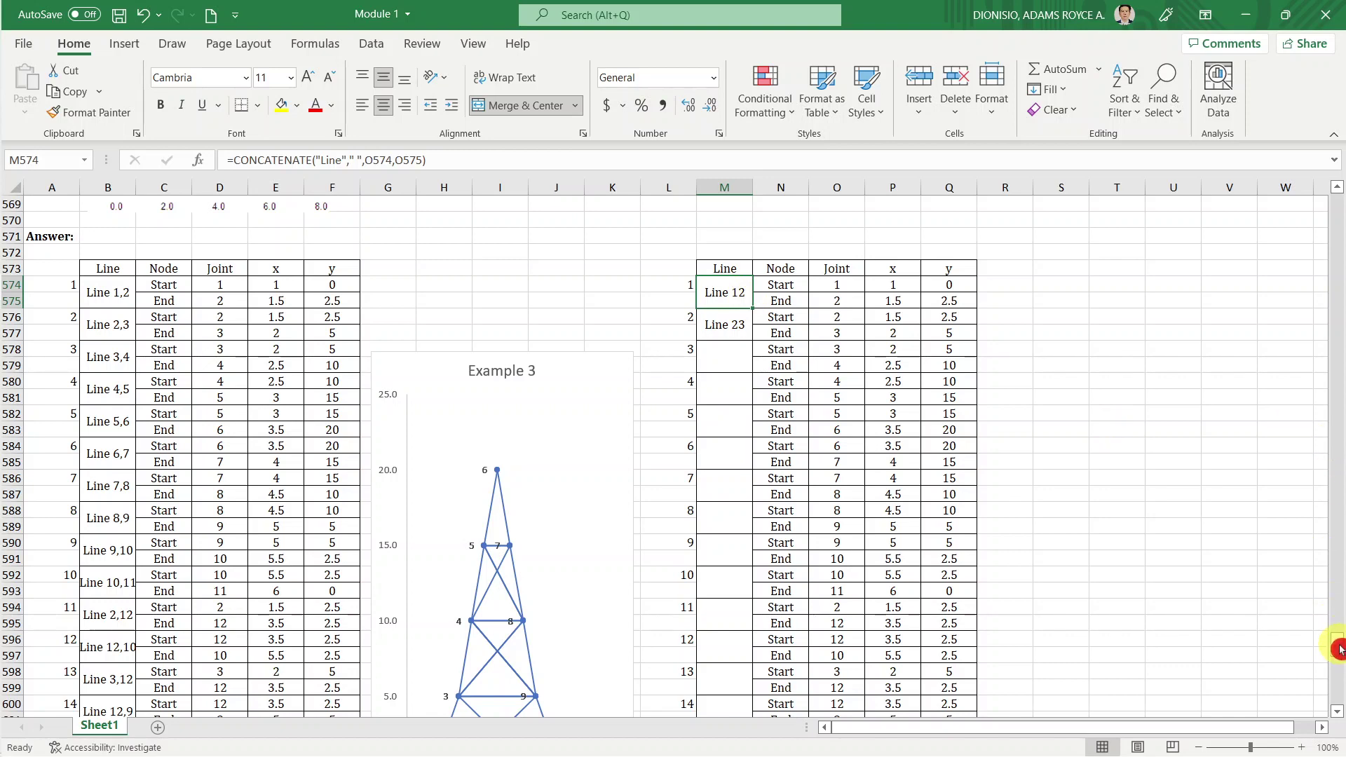
{"action": "left_click_drag", "start_coordinate": [1340, 650], "coordinate": [1338, 660]}
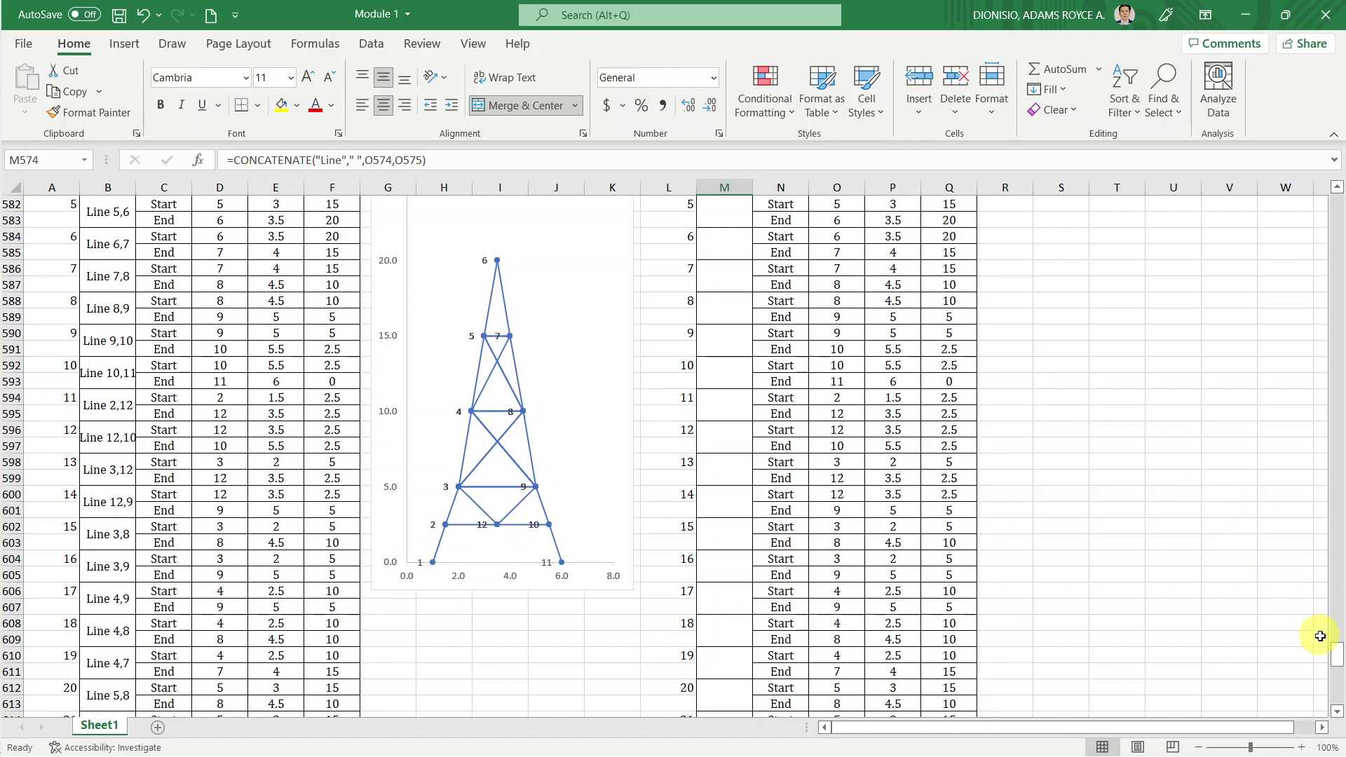
{"action": "left_click_drag", "start_coordinate": [1338, 654], "coordinate": [1338, 650]}
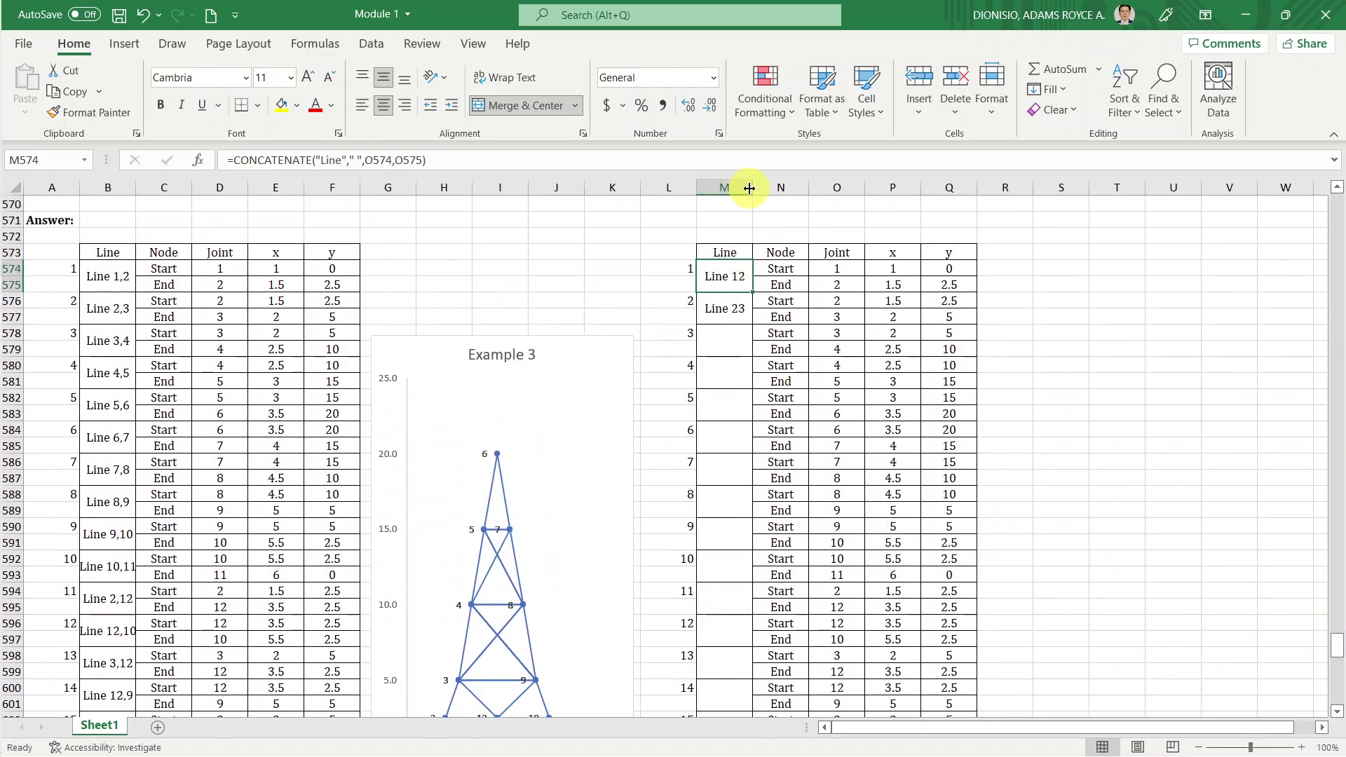
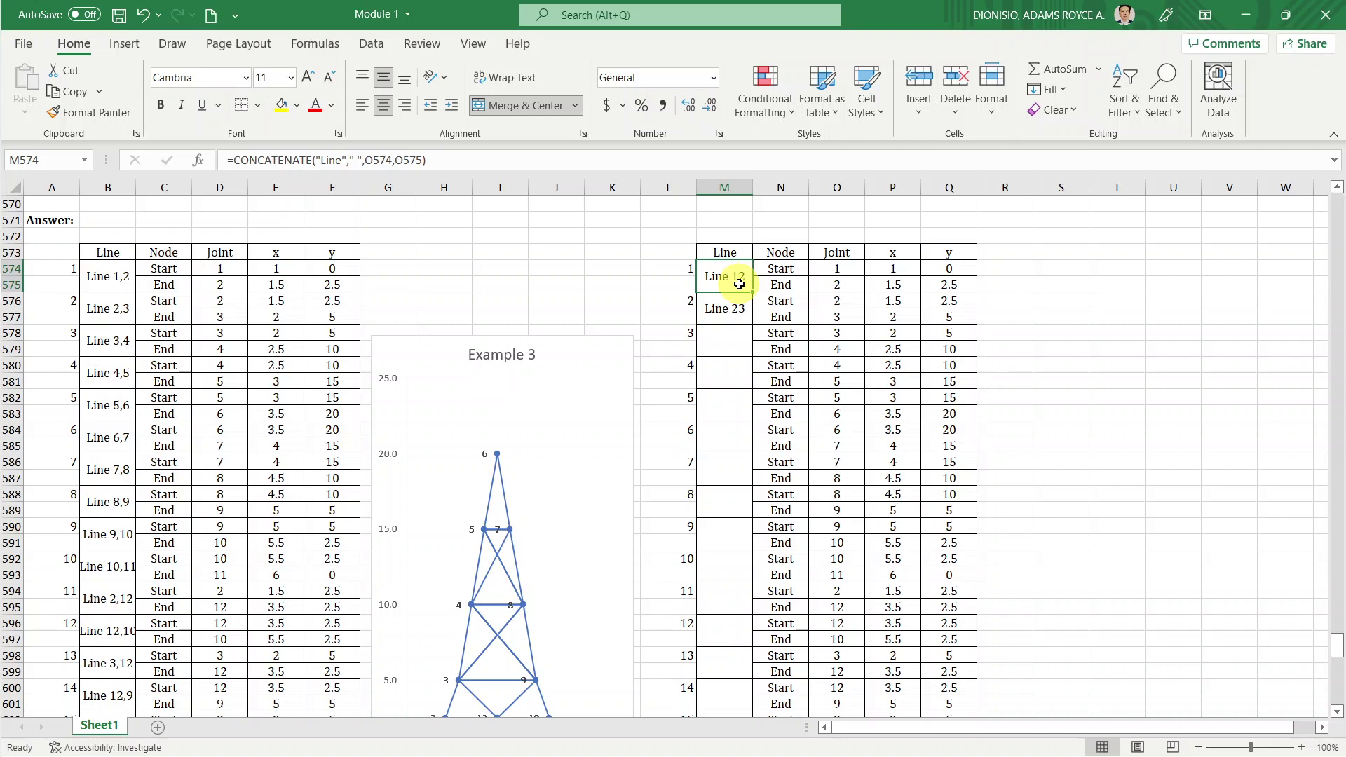
Add a comma between the joint numbers in M574's CONCATENATE formula so it reads Line 1,2.
{"action": "left_click", "coordinate": [391, 161]}
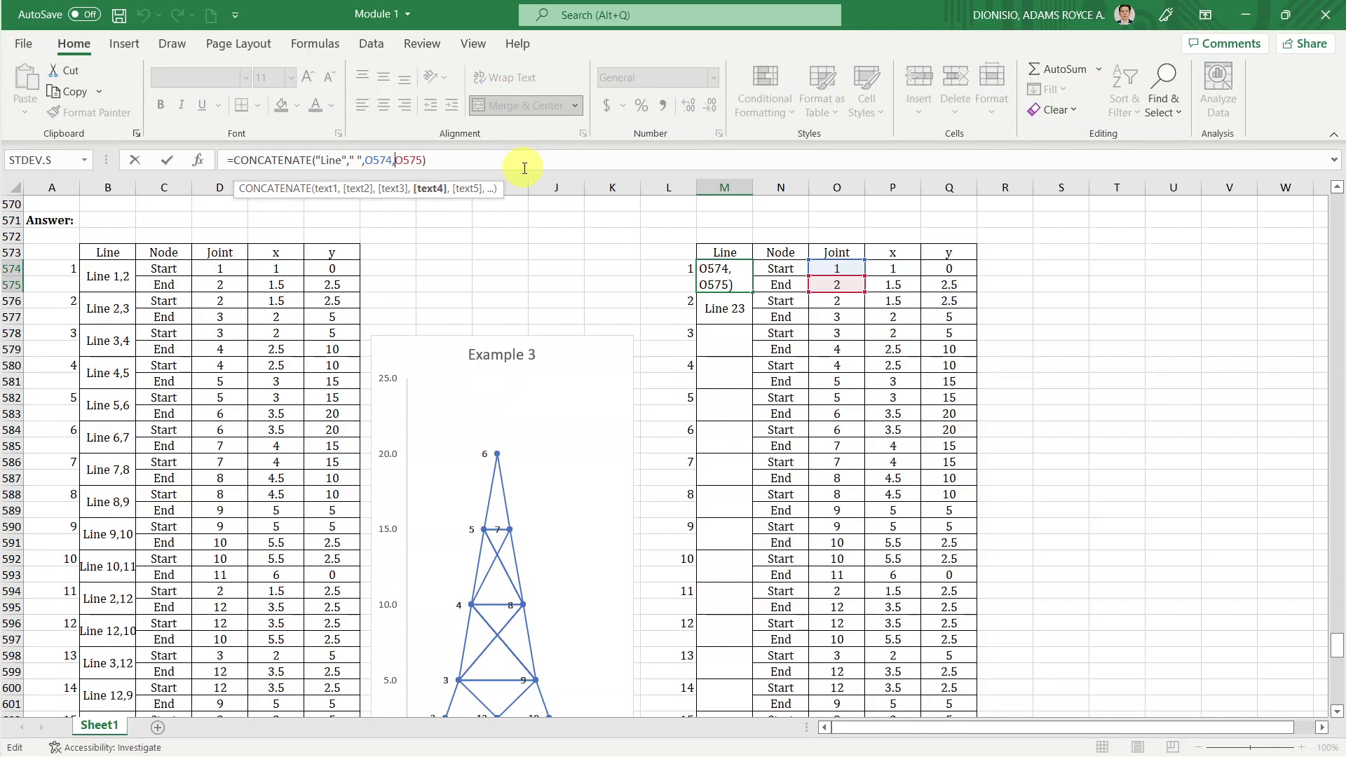
{"action": "type", "text": "\"\""}
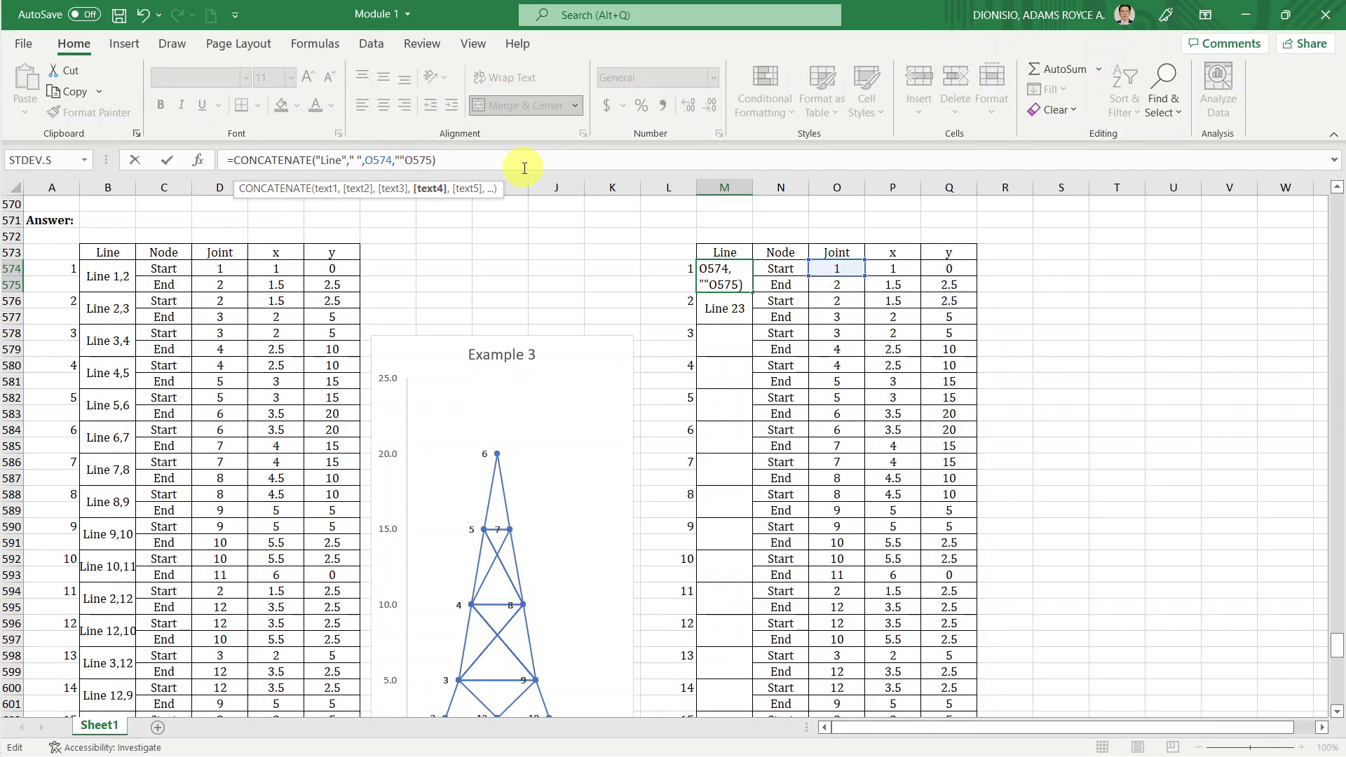
{"action": "type", "text": ","}
{"action": "key", "text": "Left"}
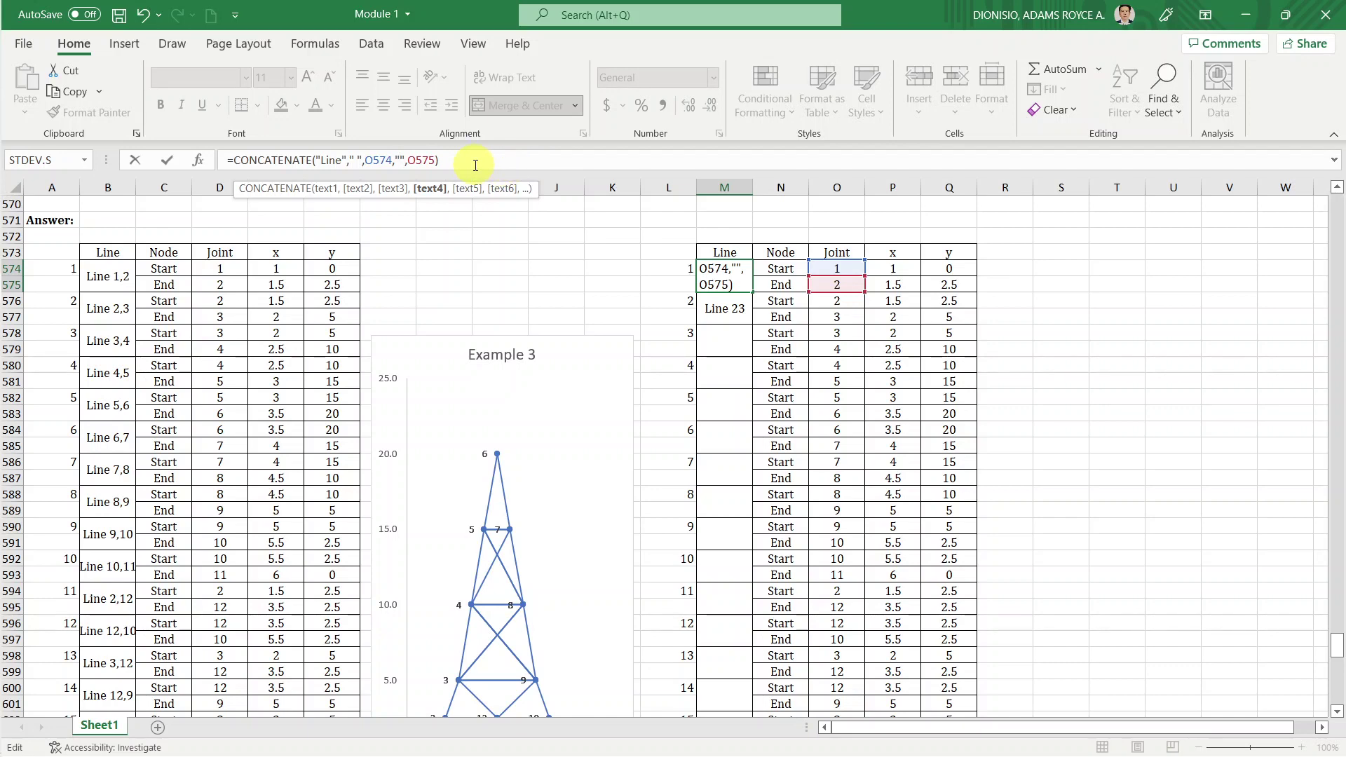
{"action": "type", "text": ","}
{"action": "key", "text": "Return"}
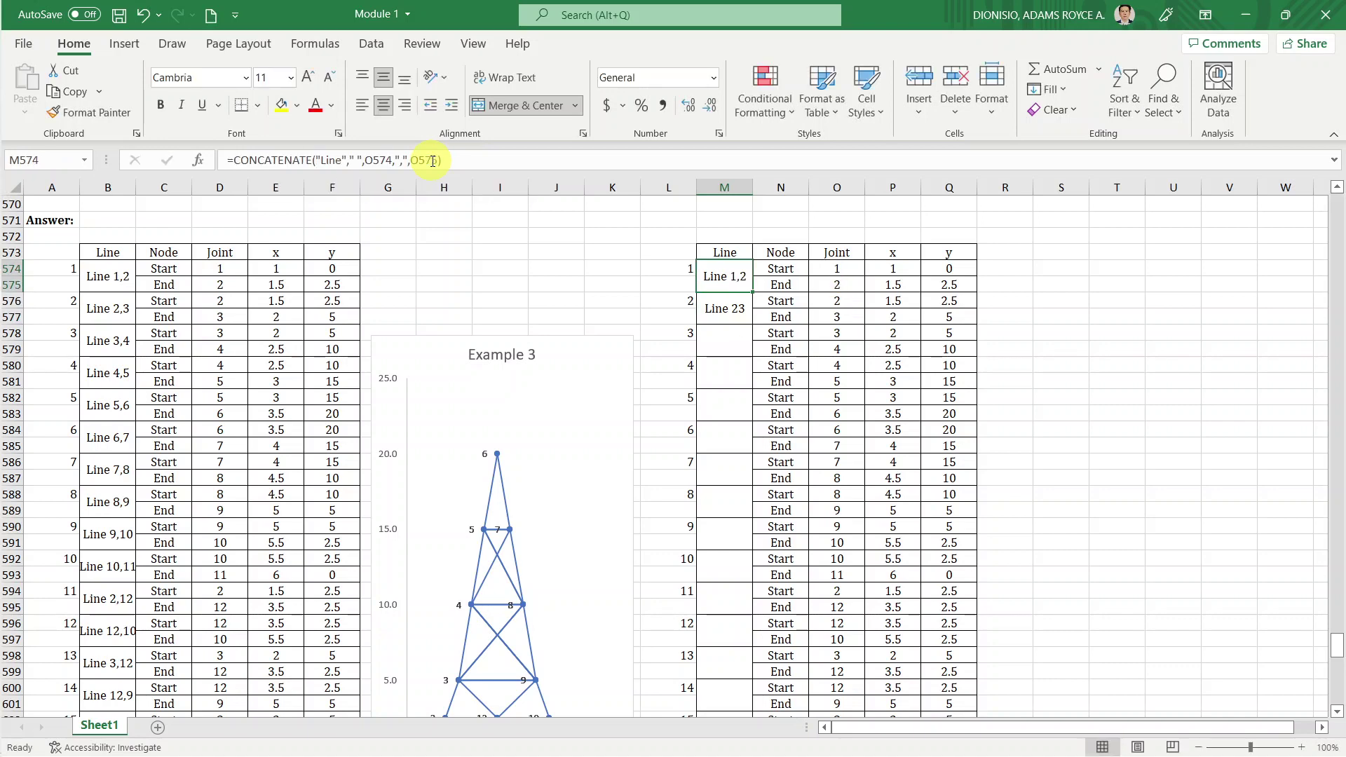
Compare M574's label formula with the label formula in B592.
{"action": "left_click", "coordinate": [744, 286]}
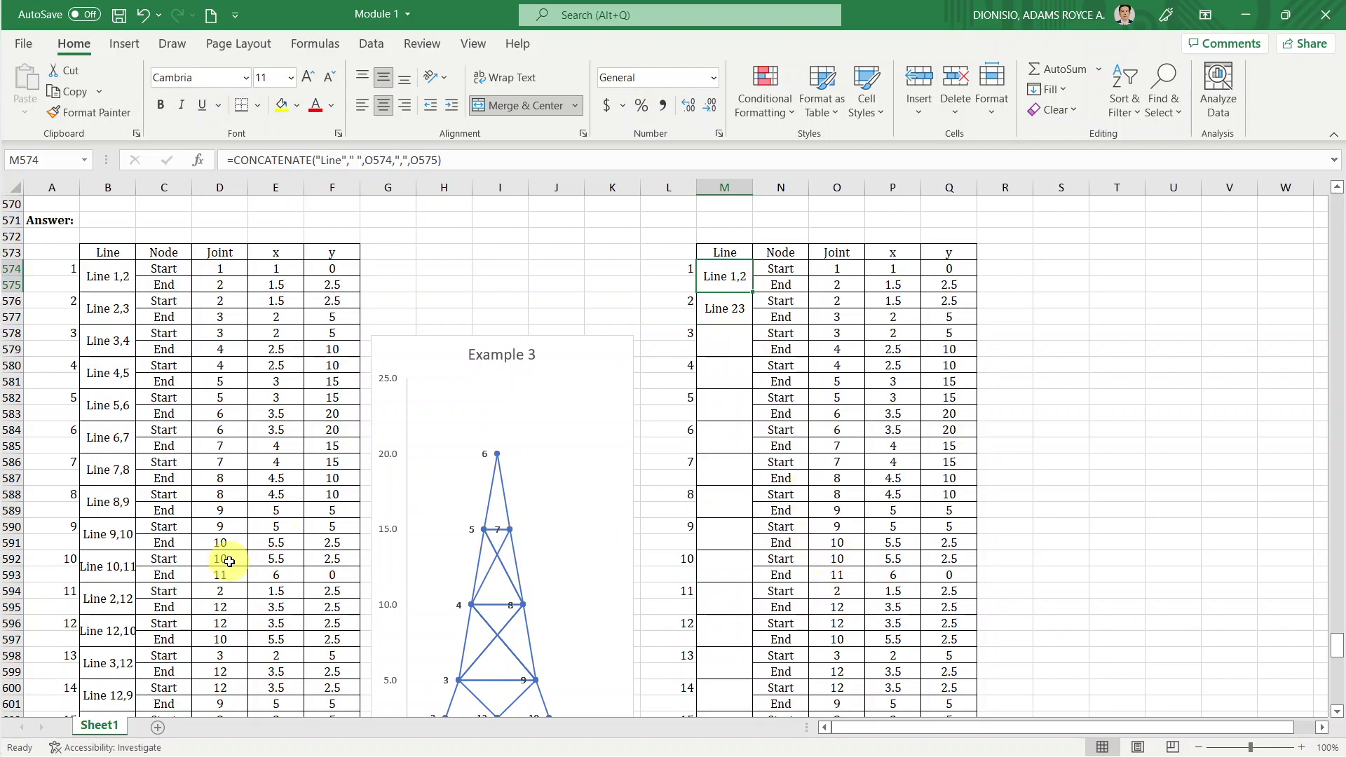
{"action": "left_click", "coordinate": [119, 571]}
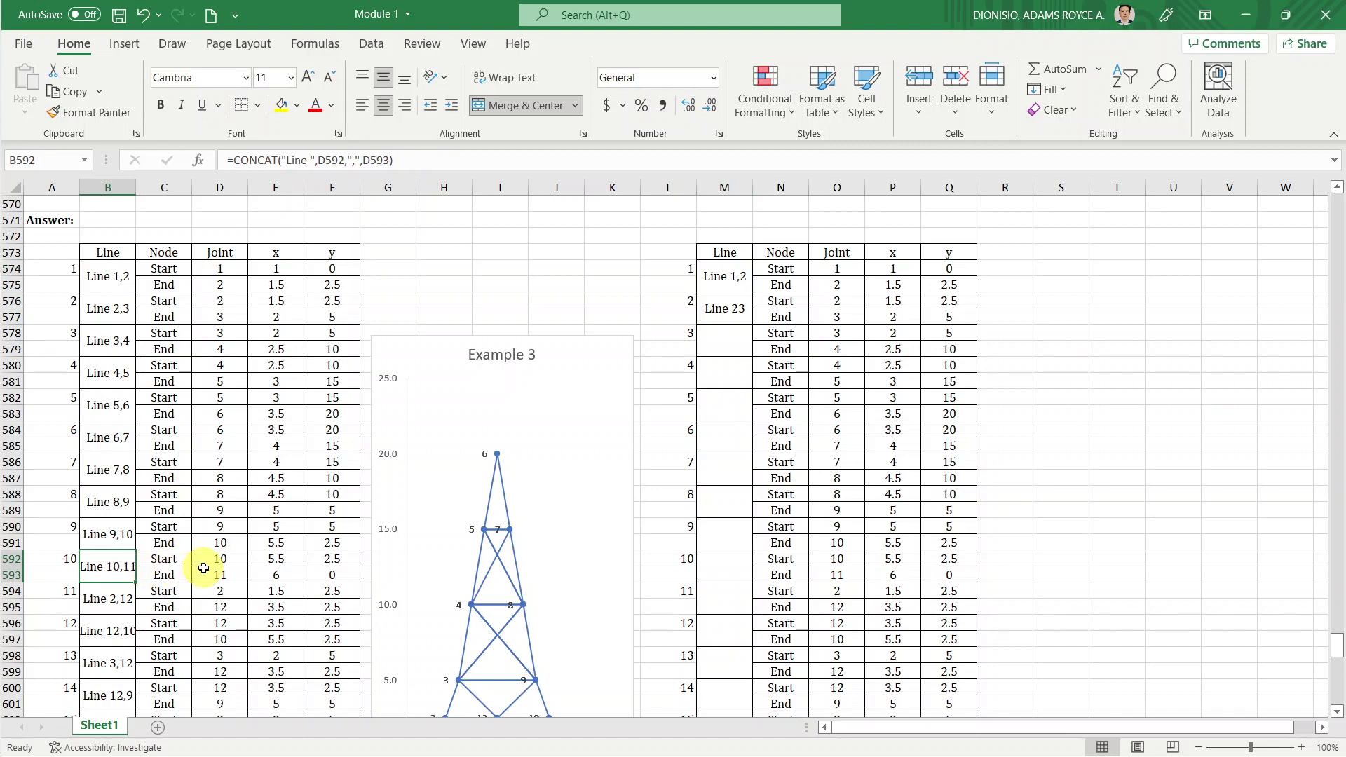
{"action": "left_click", "coordinate": [714, 279]}
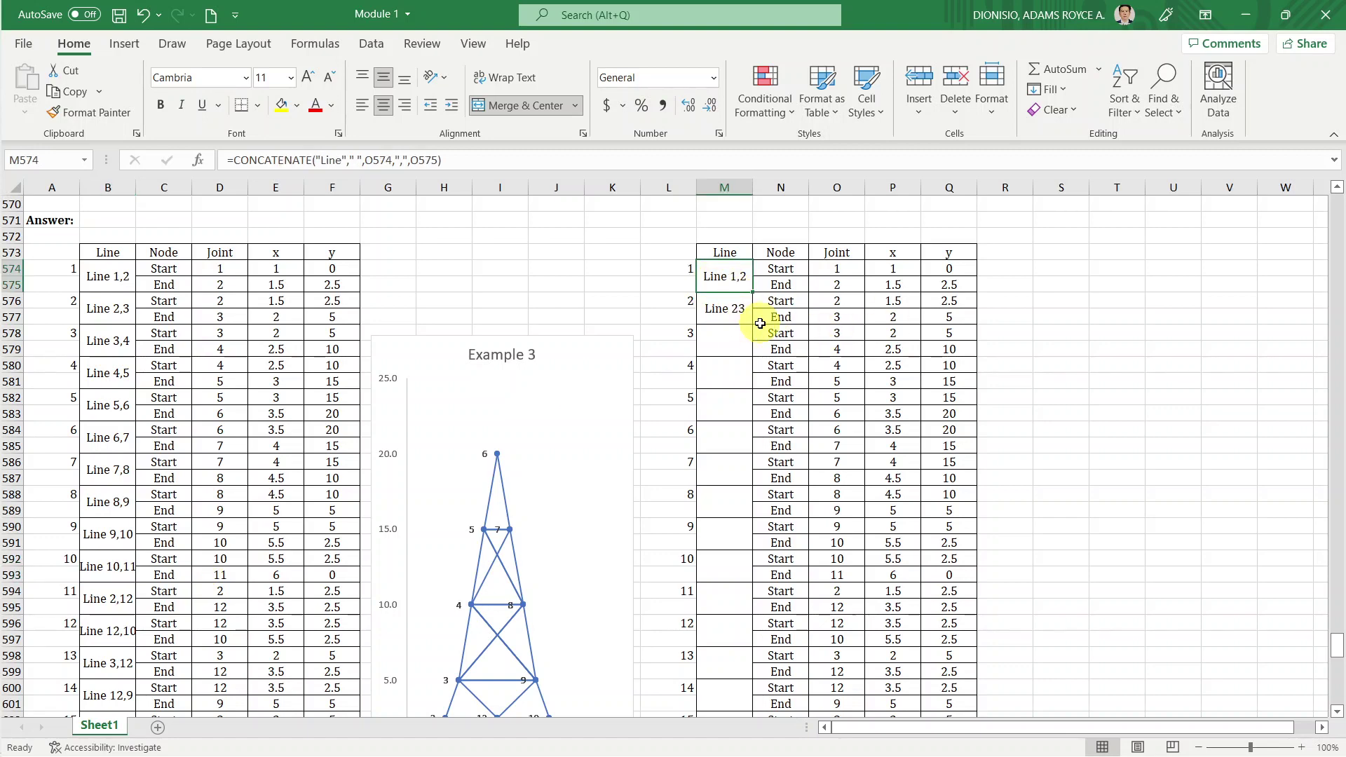
{"action": "left_click", "coordinate": [575, 160]}
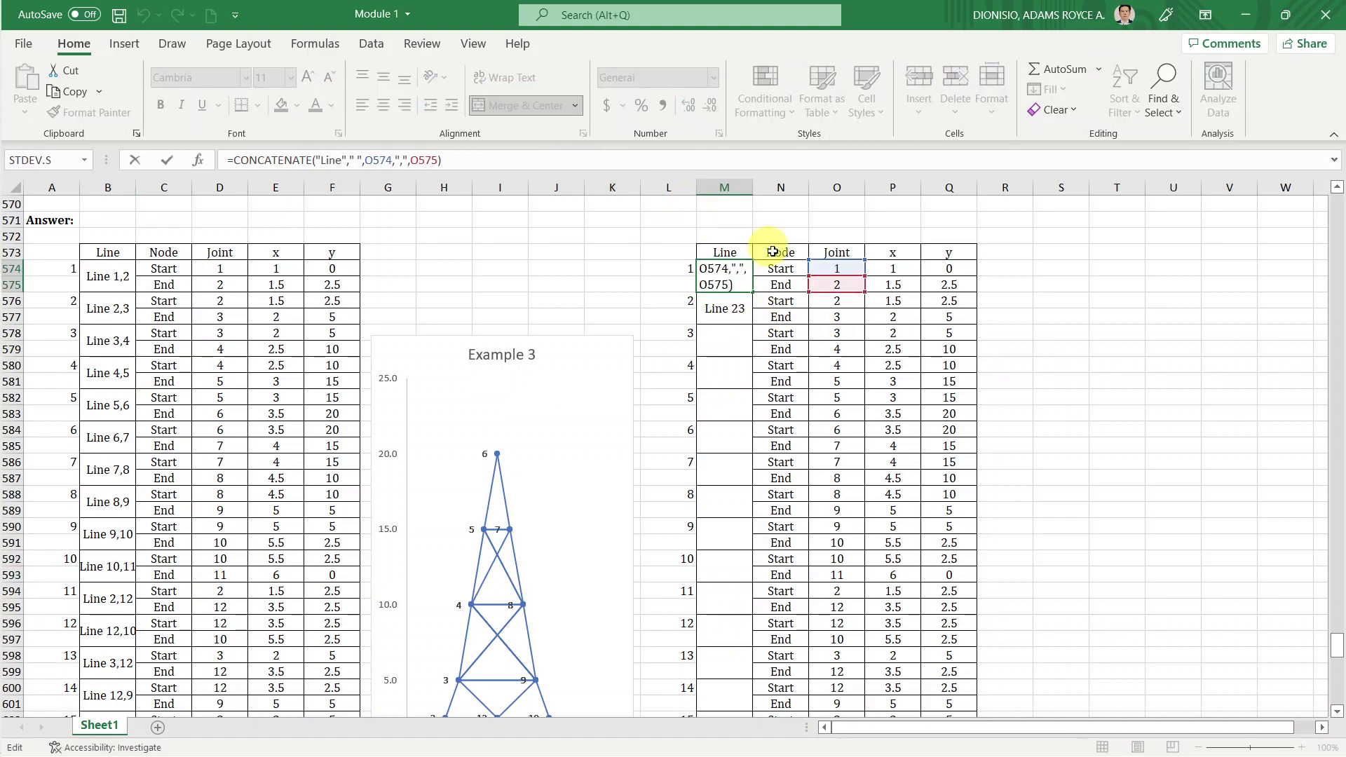
Copy the M574 label formula into M576, M578 and M580.
{"action": "key", "text": "Escape"}
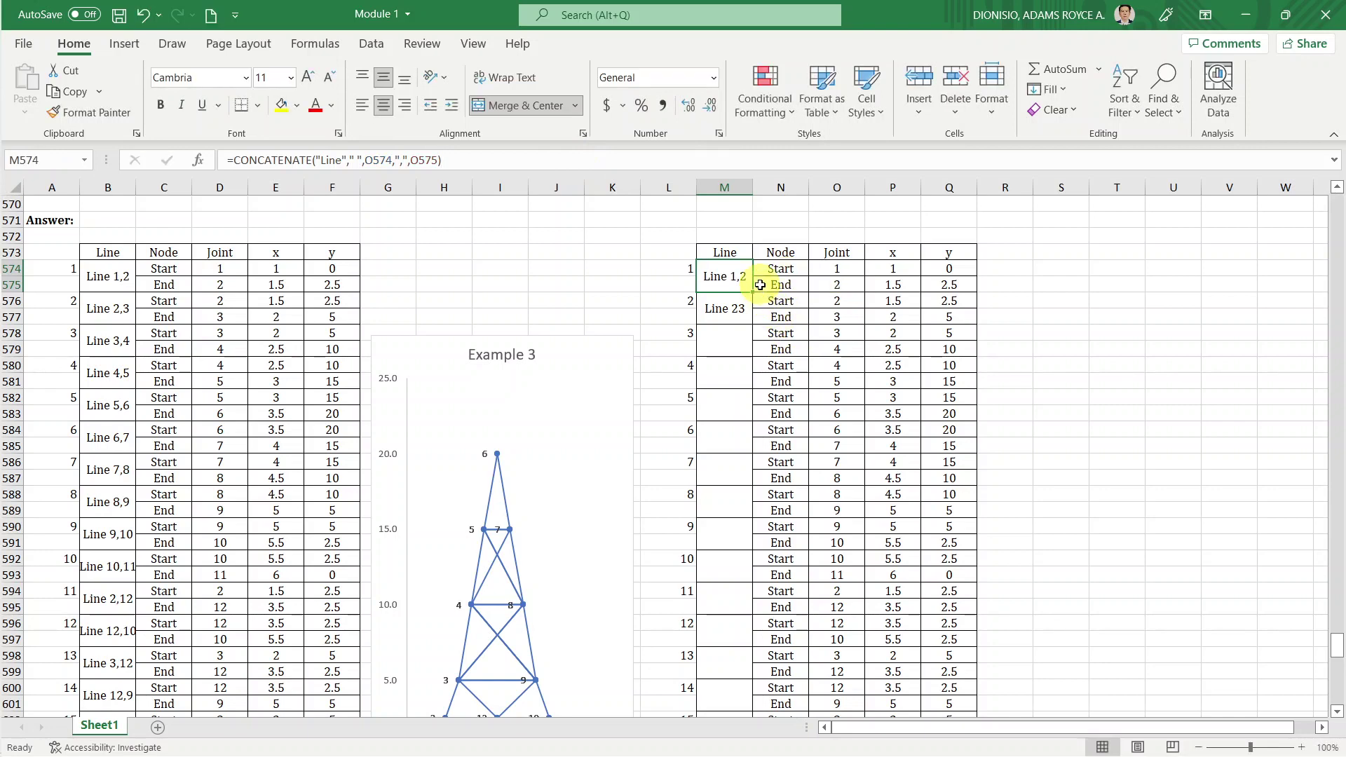
{"action": "key", "text": "ctrl+c"}
{"action": "left_click", "coordinate": [735, 308]}
{"action": "key", "text": "ctrl+v"}
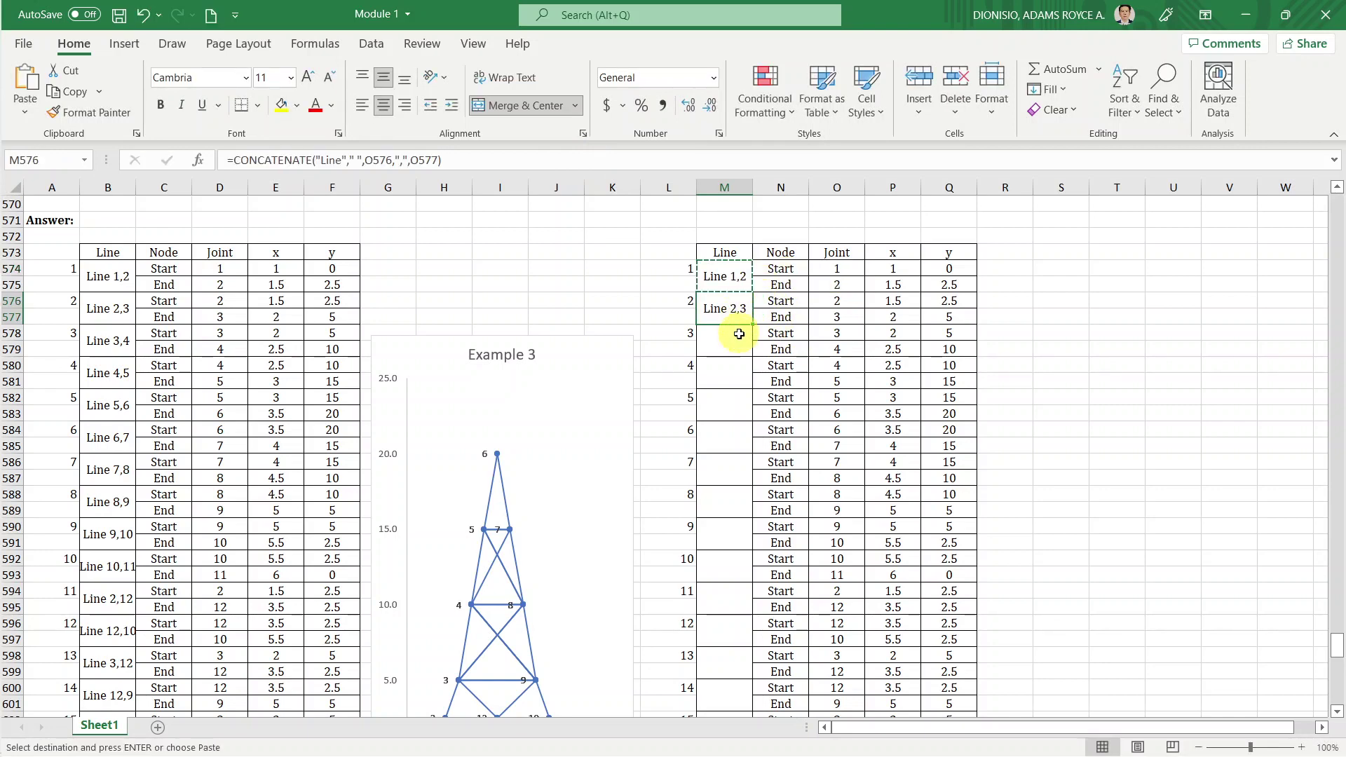
{"action": "left_click", "coordinate": [739, 343]}
{"action": "key", "text": "ctrl+v"}
{"action": "left_click", "coordinate": [733, 372]}
{"action": "key", "text": "ctrl+v"}
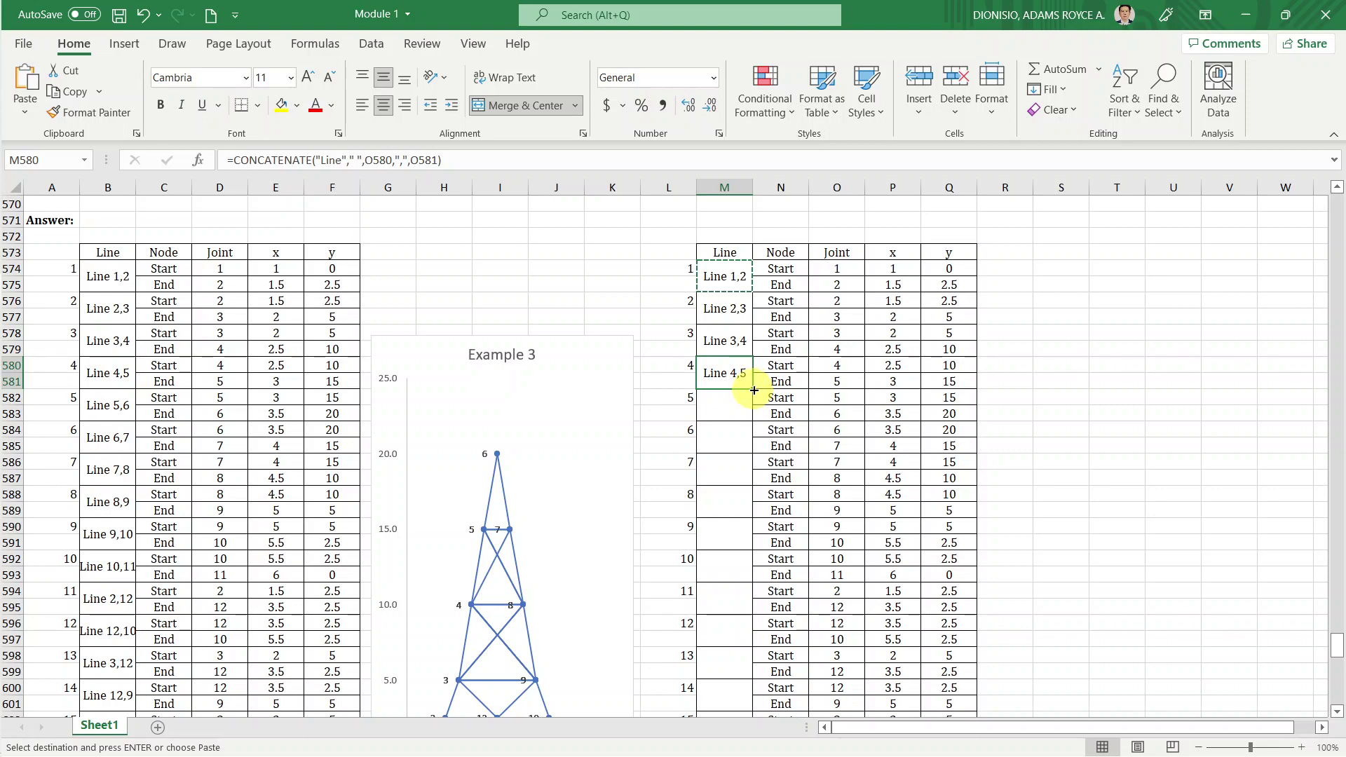
Fill the label formula down column M to row 615 and verify the Line 8,9 label.
{"action": "mouse_move", "coordinate": [753, 387]}
{"action": "left_mouse_down"}
{"action": "mouse_move", "coordinate": [758, 754]}
{"action": "mouse_move", "coordinate": [744, 338]}
{"action": "left_mouse_up"}
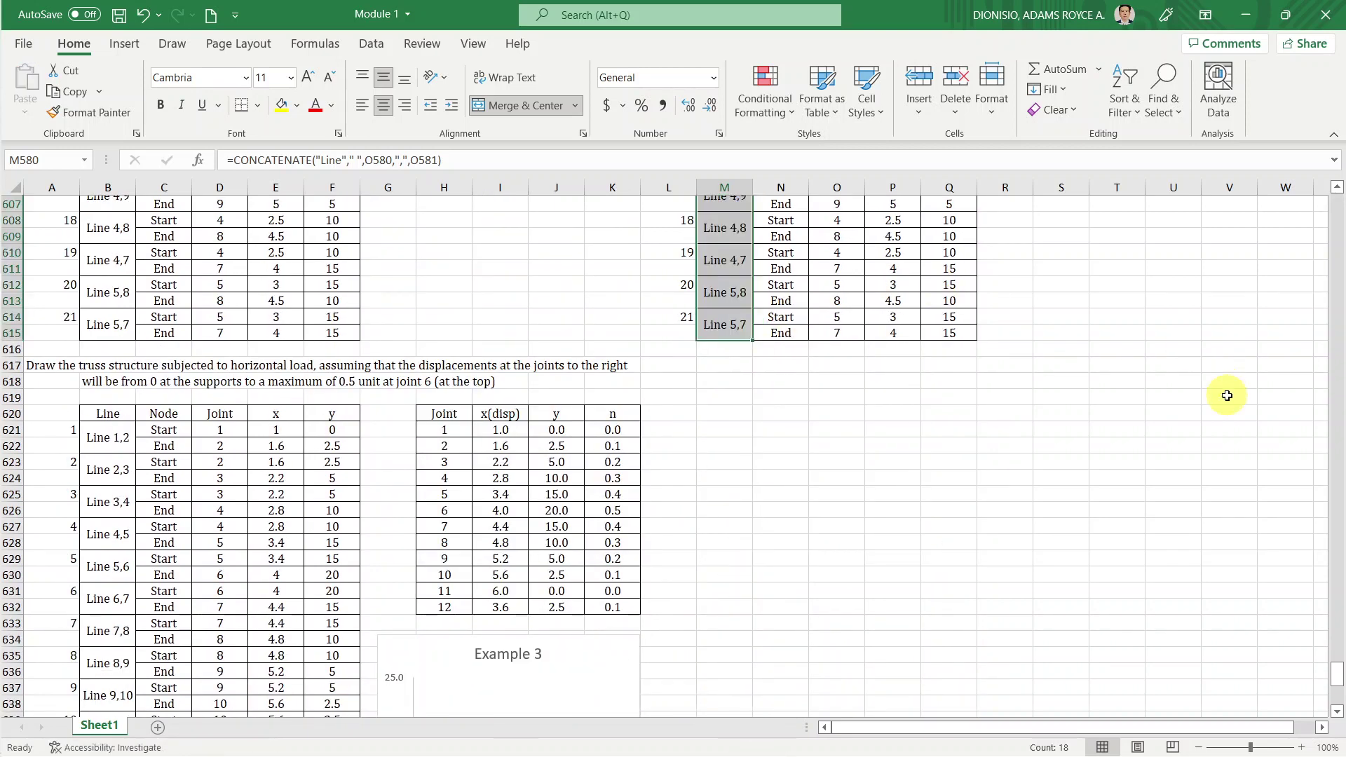
{"action": "left_click", "coordinate": [1336, 188]}
{"action": "left_click_drag", "start_coordinate": [1336, 187], "coordinate": [1337, 188]}
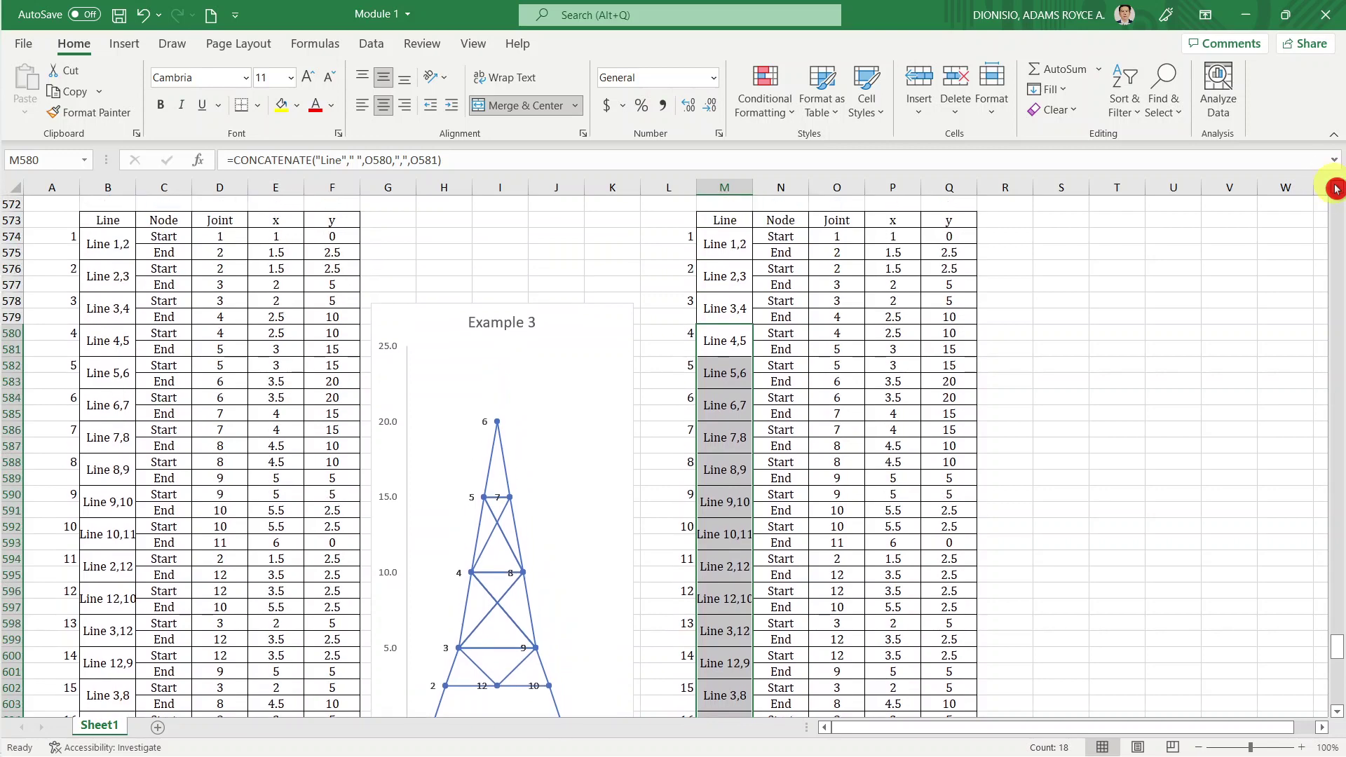
{"action": "left_click", "coordinate": [708, 245]}
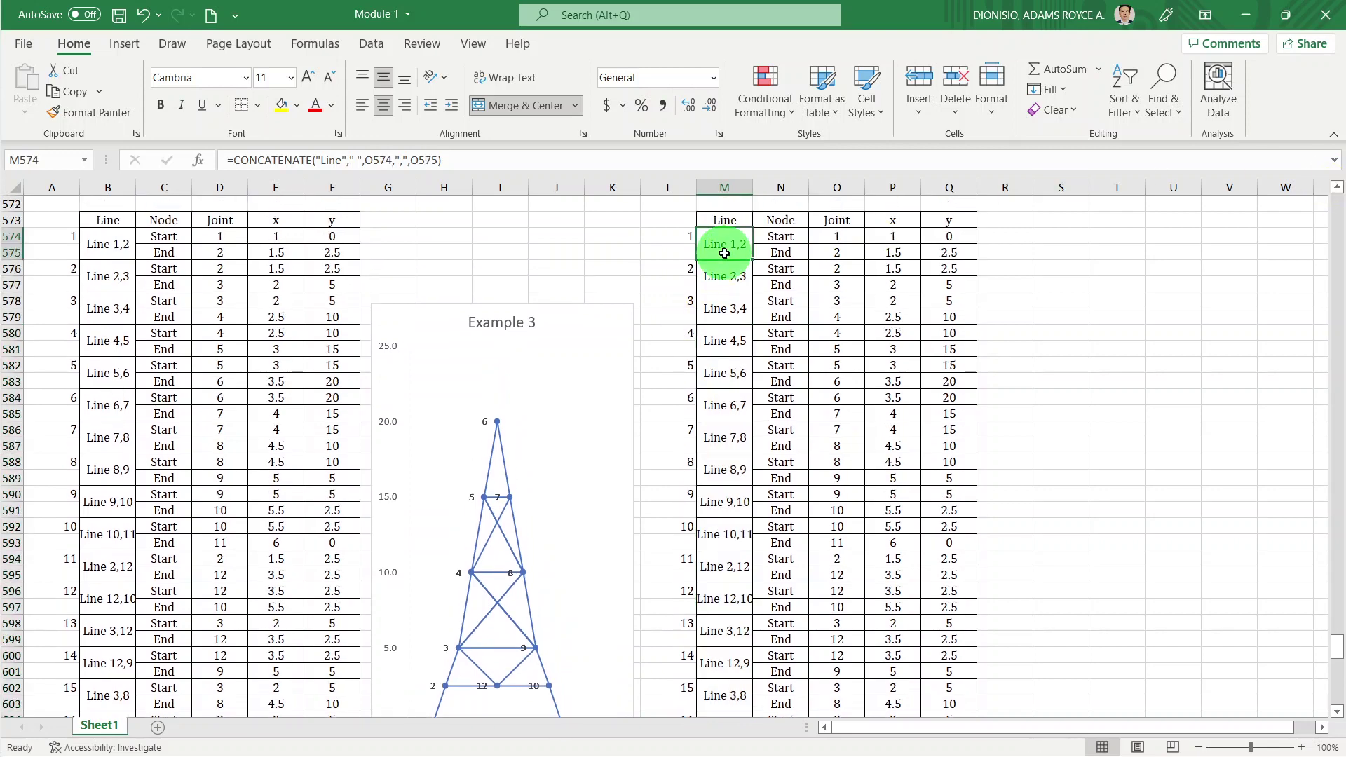
{"action": "left_click", "coordinate": [729, 471]}
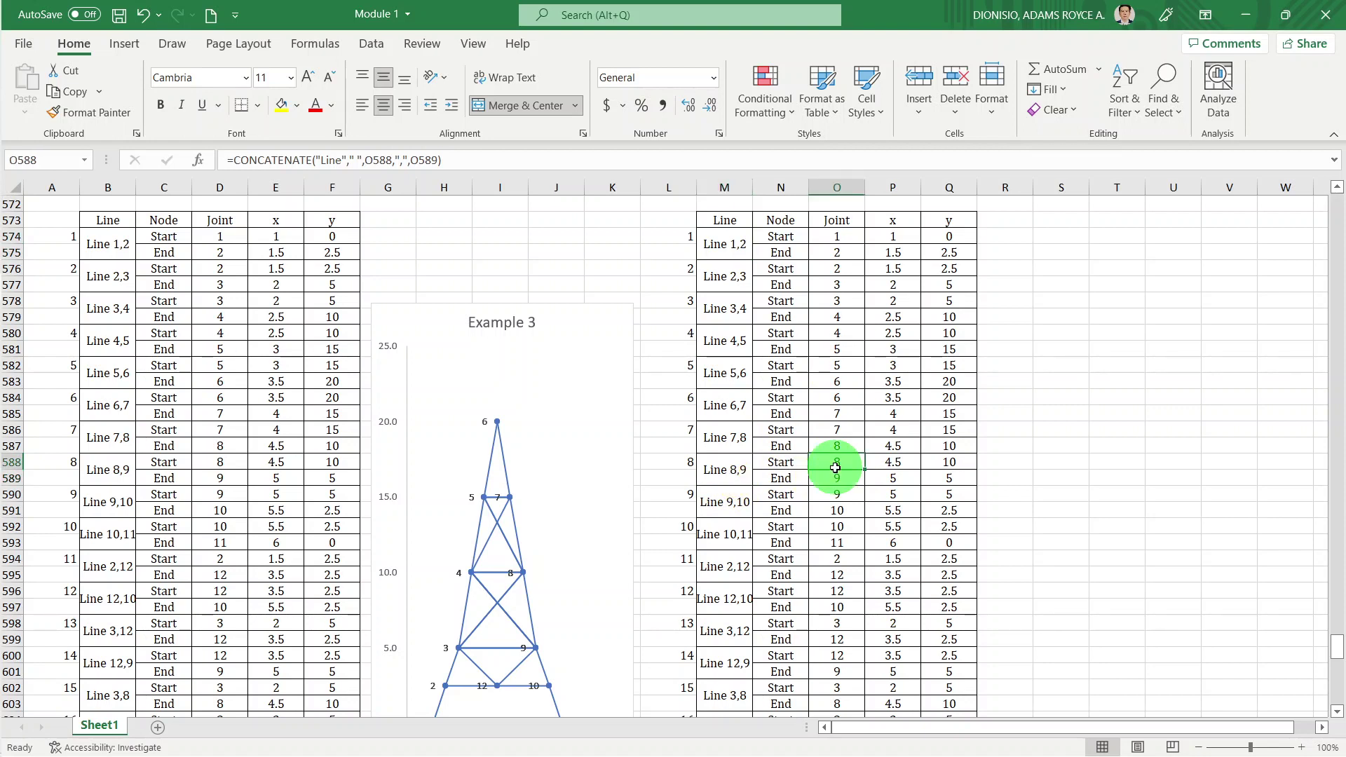
{"action": "left_click_drag", "start_coordinate": [835, 464], "coordinate": [836, 478]}
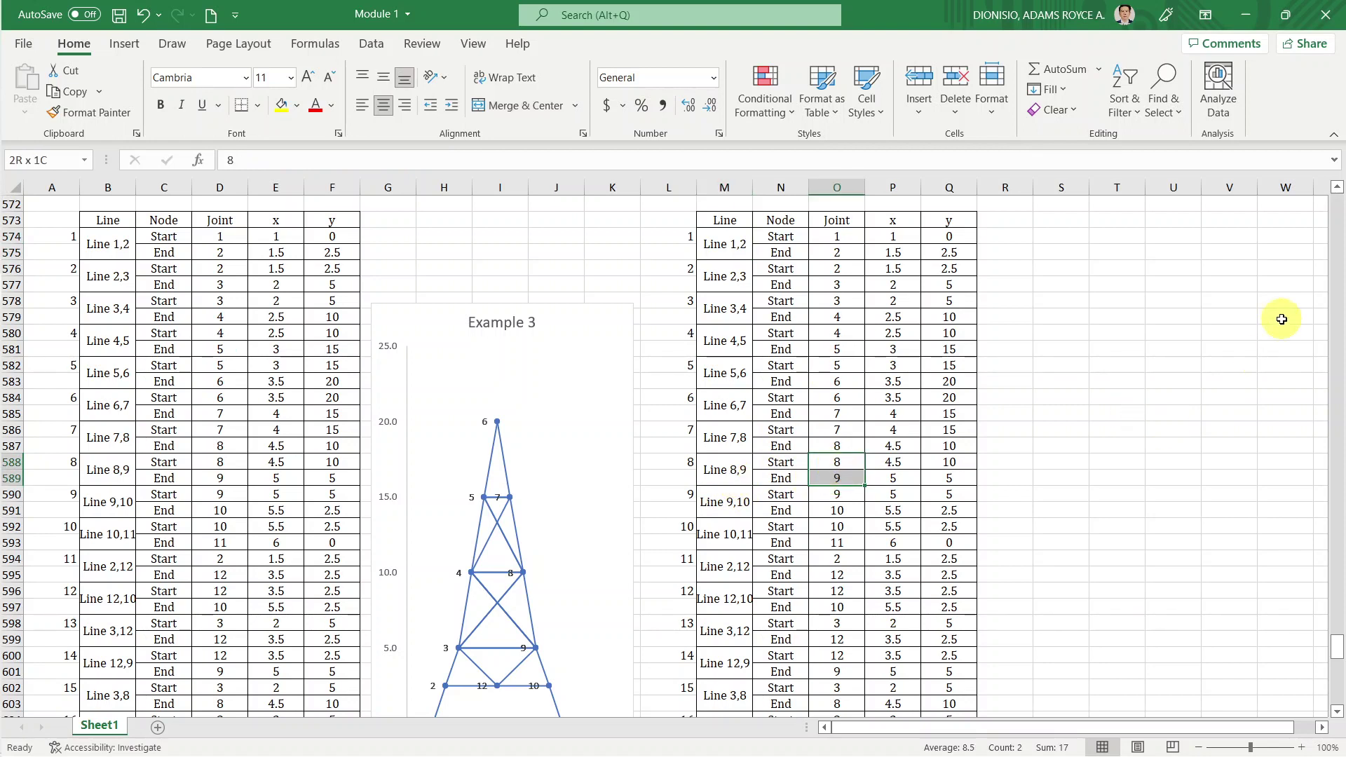
{"action": "left_click", "coordinate": [1339, 644]}
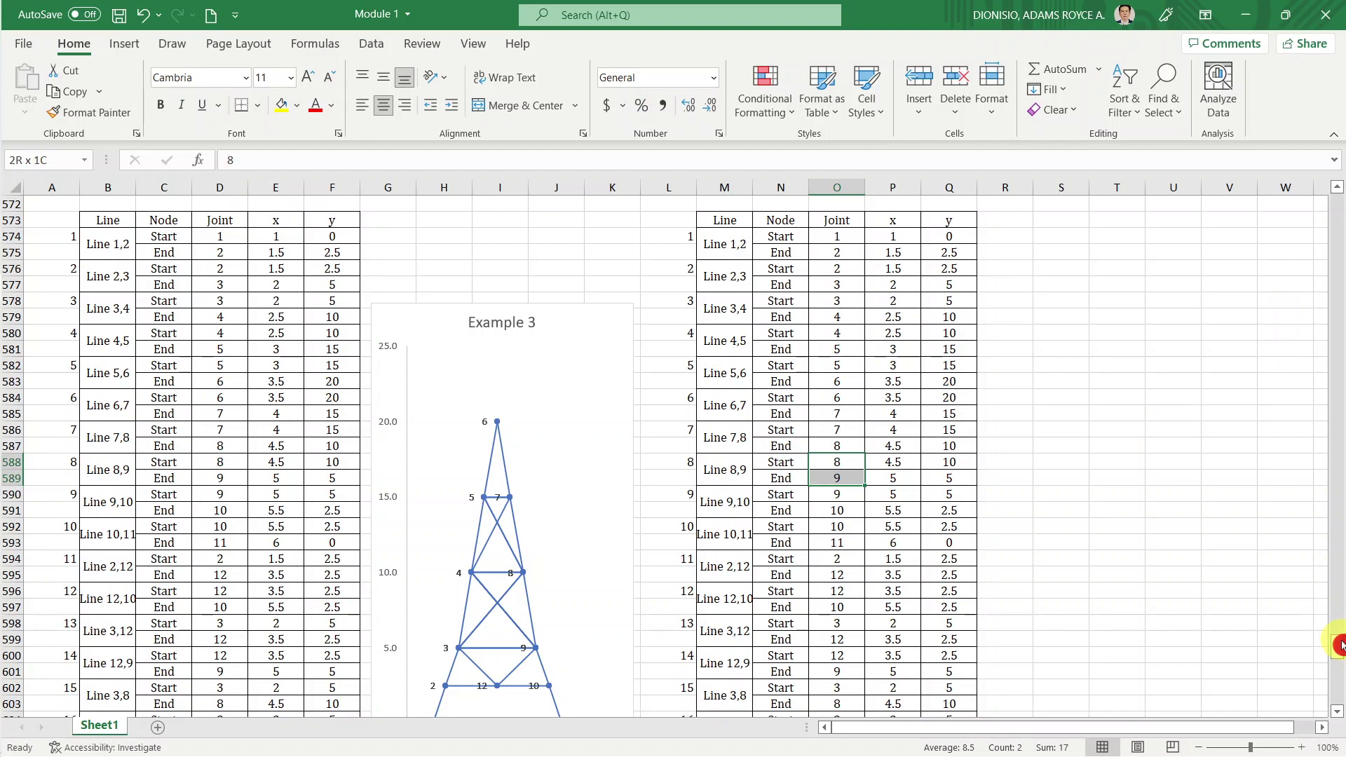
{"action": "mouse_move", "coordinate": [1339, 644]}
{"action": "left_mouse_down"}
{"action": "mouse_move", "coordinate": [1339, 662]}
{"action": "mouse_move", "coordinate": [1340, 644]}
{"action": "left_mouse_up"}
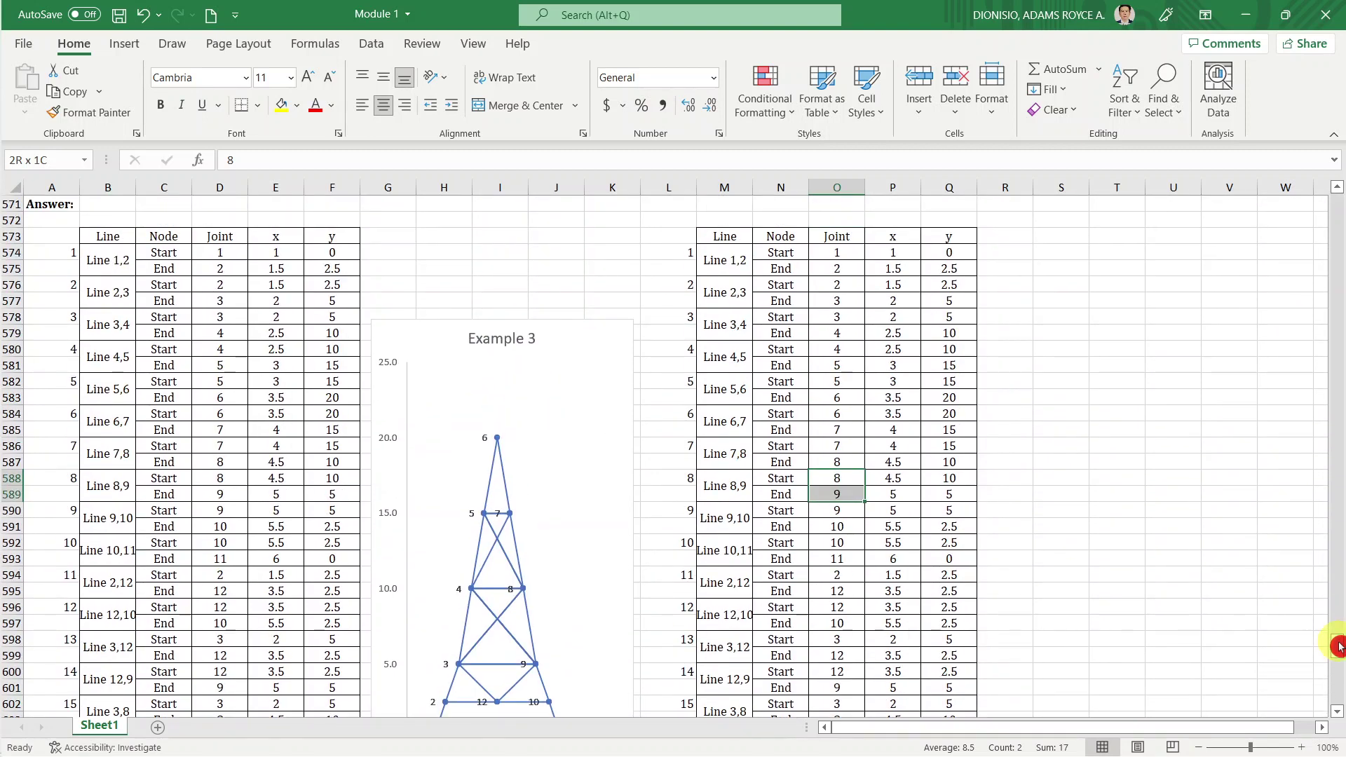
Select empty cell R579 beside the second joint table.
{"action": "left_click", "coordinate": [1007, 323]}
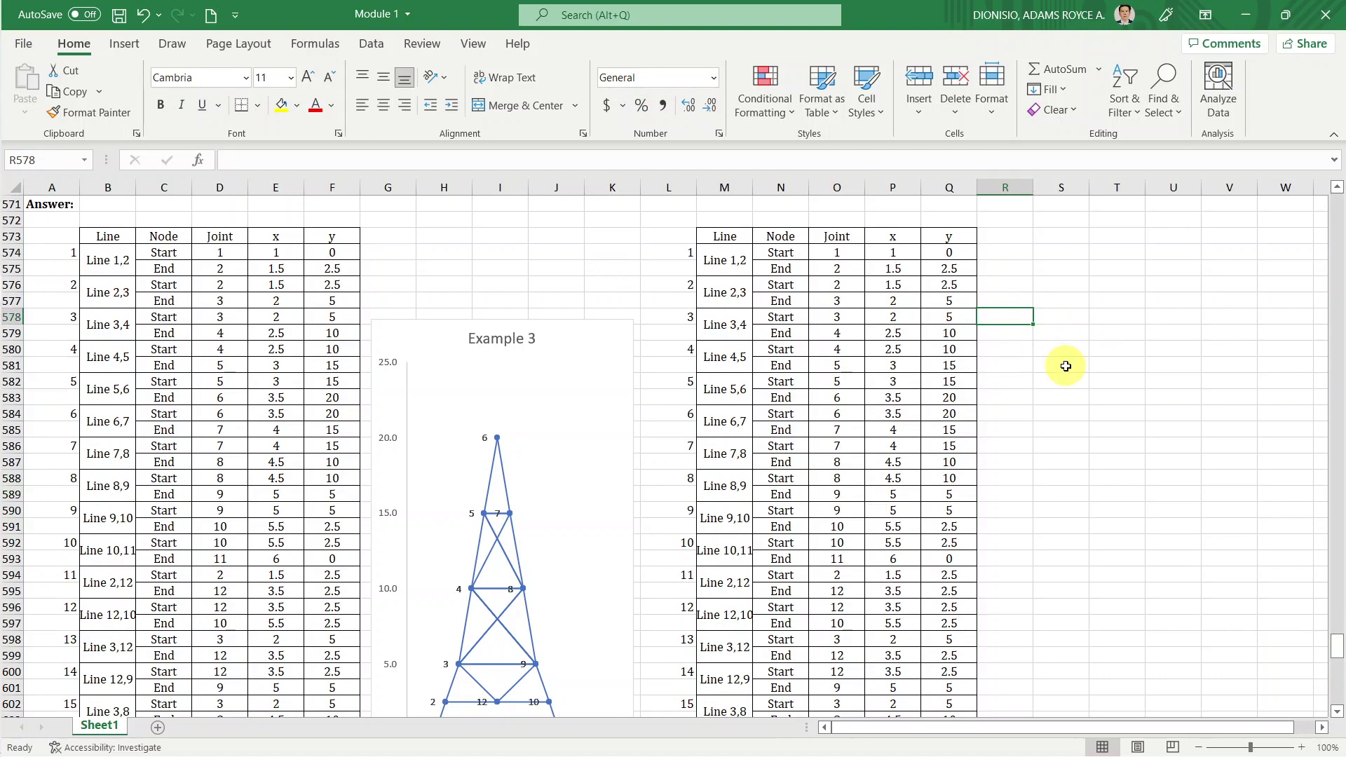
{"action": "key", "text": "Down"}
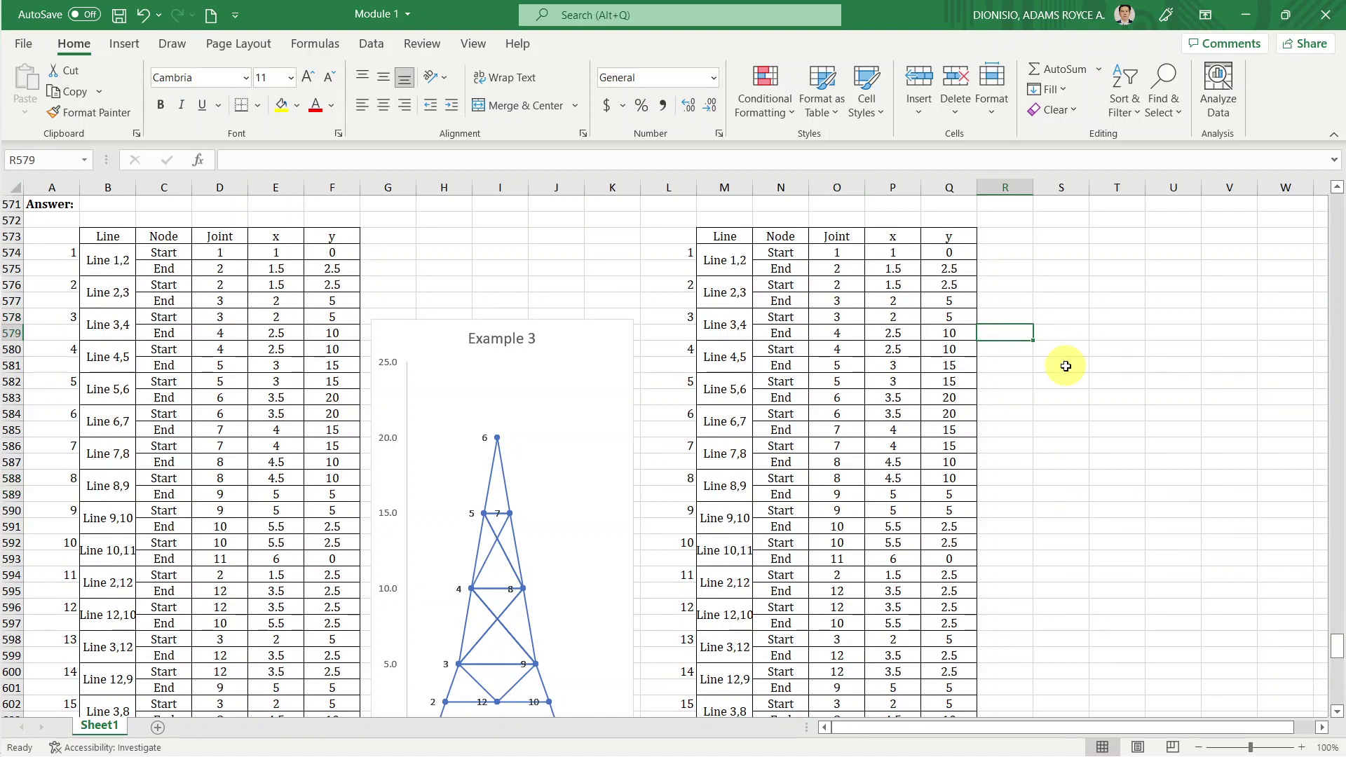
{"action": "left_click", "coordinate": [128, 49]}
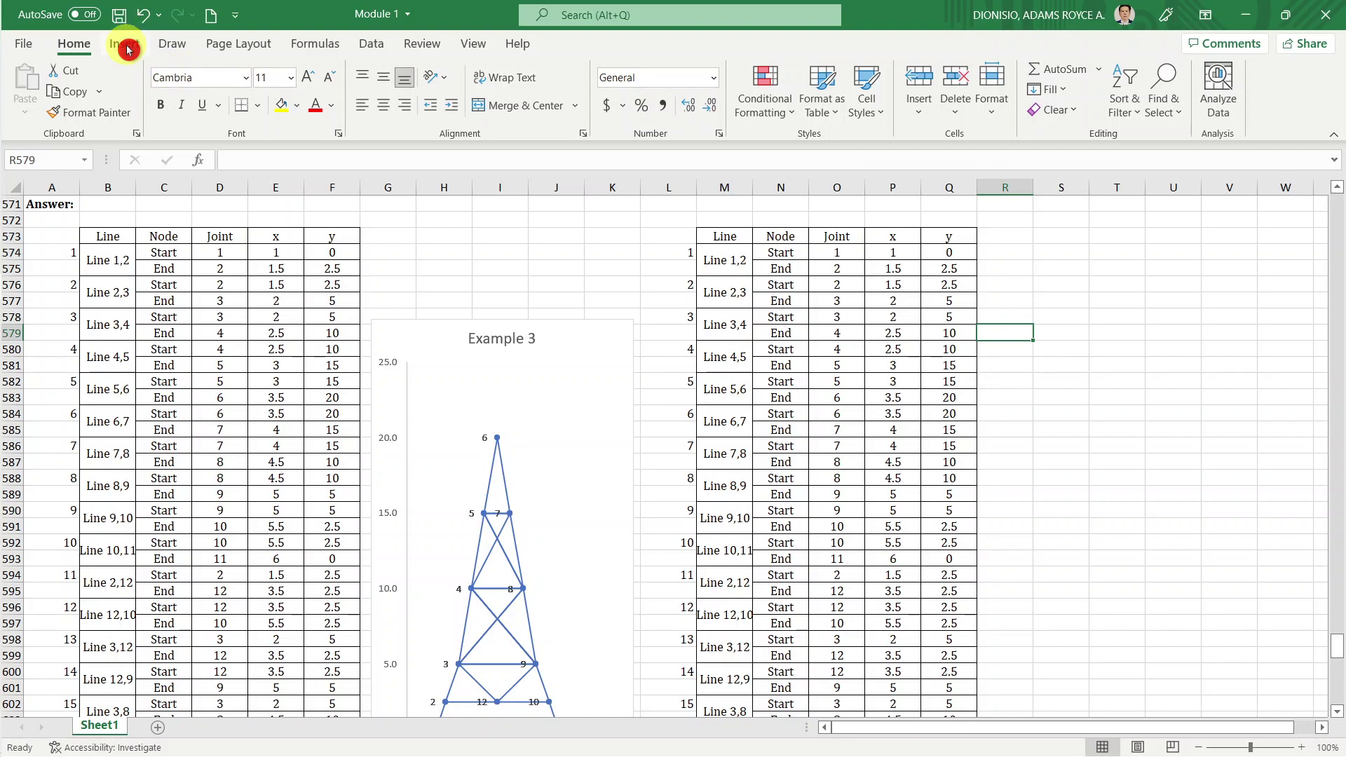
With S579 selected, insert a Scatter with Straight Lines and Markers chart.
{"action": "left_click", "coordinate": [128, 49]}
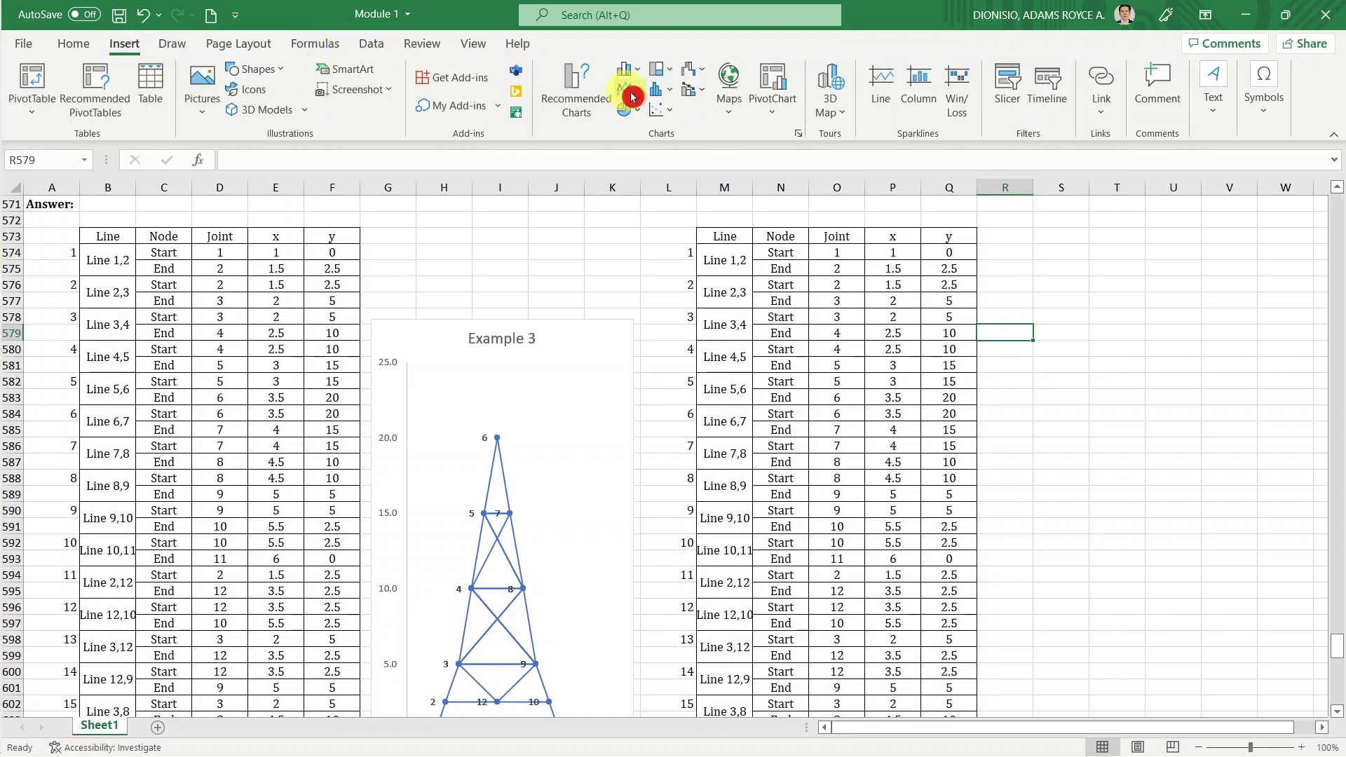
{"action": "left_click", "coordinate": [659, 123]}
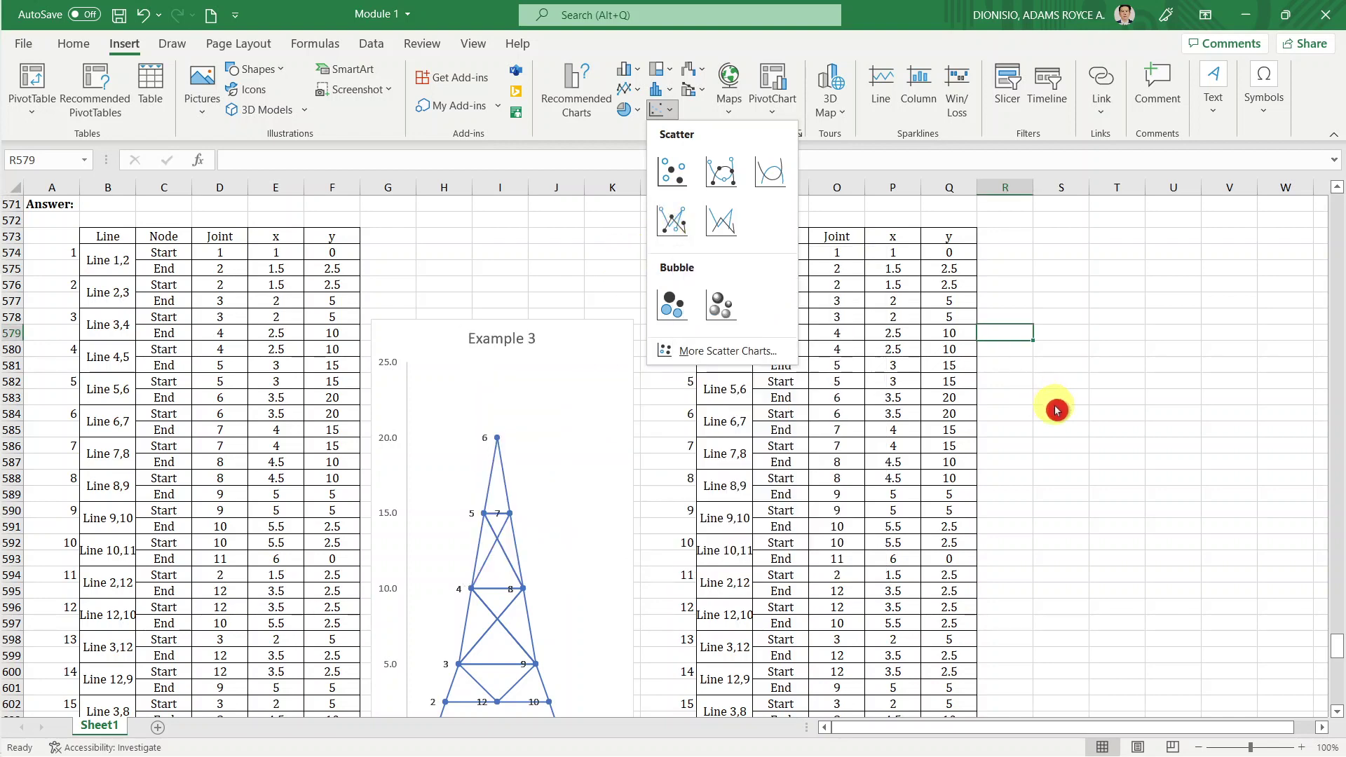
{"action": "left_click_drag", "start_coordinate": [667, 234], "coordinate": [1051, 403]}
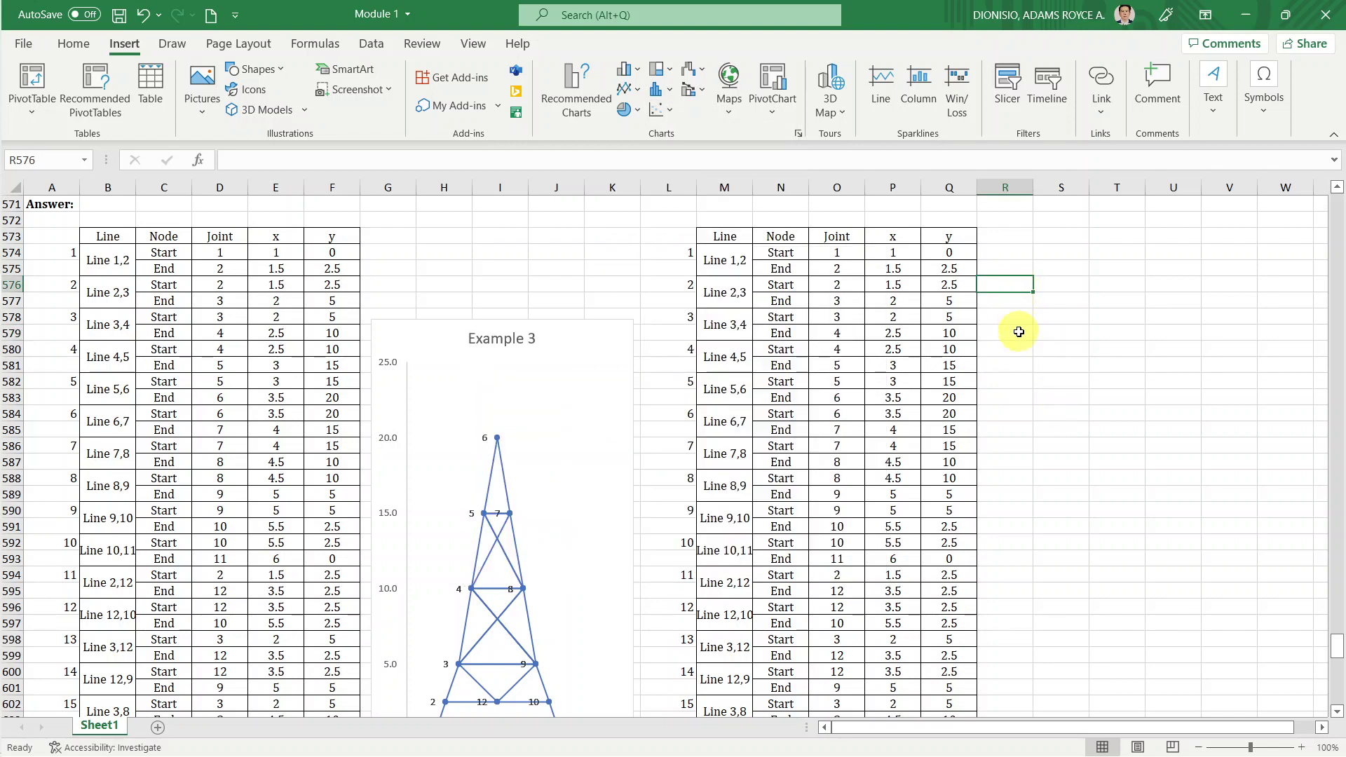
{"action": "key", "text": "Right"}
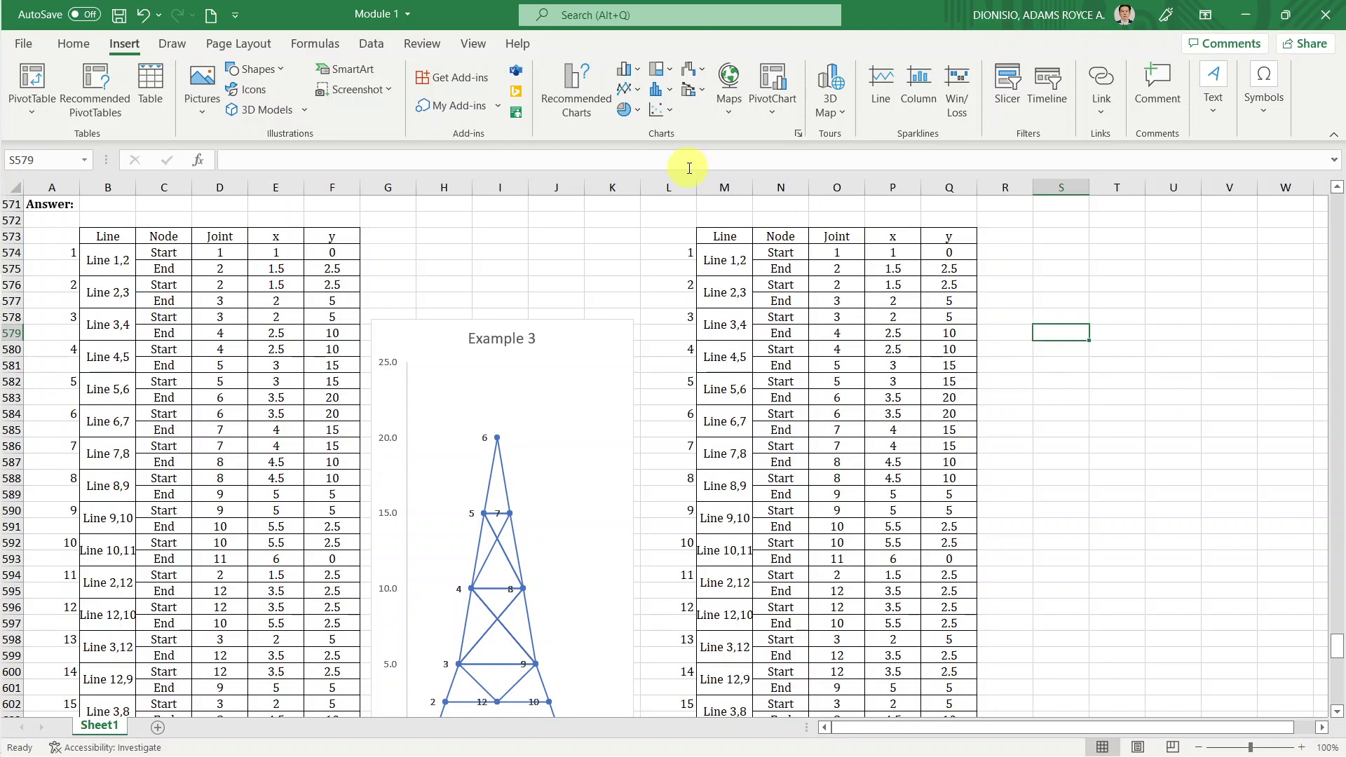
{"action": "left_click", "coordinate": [662, 114]}
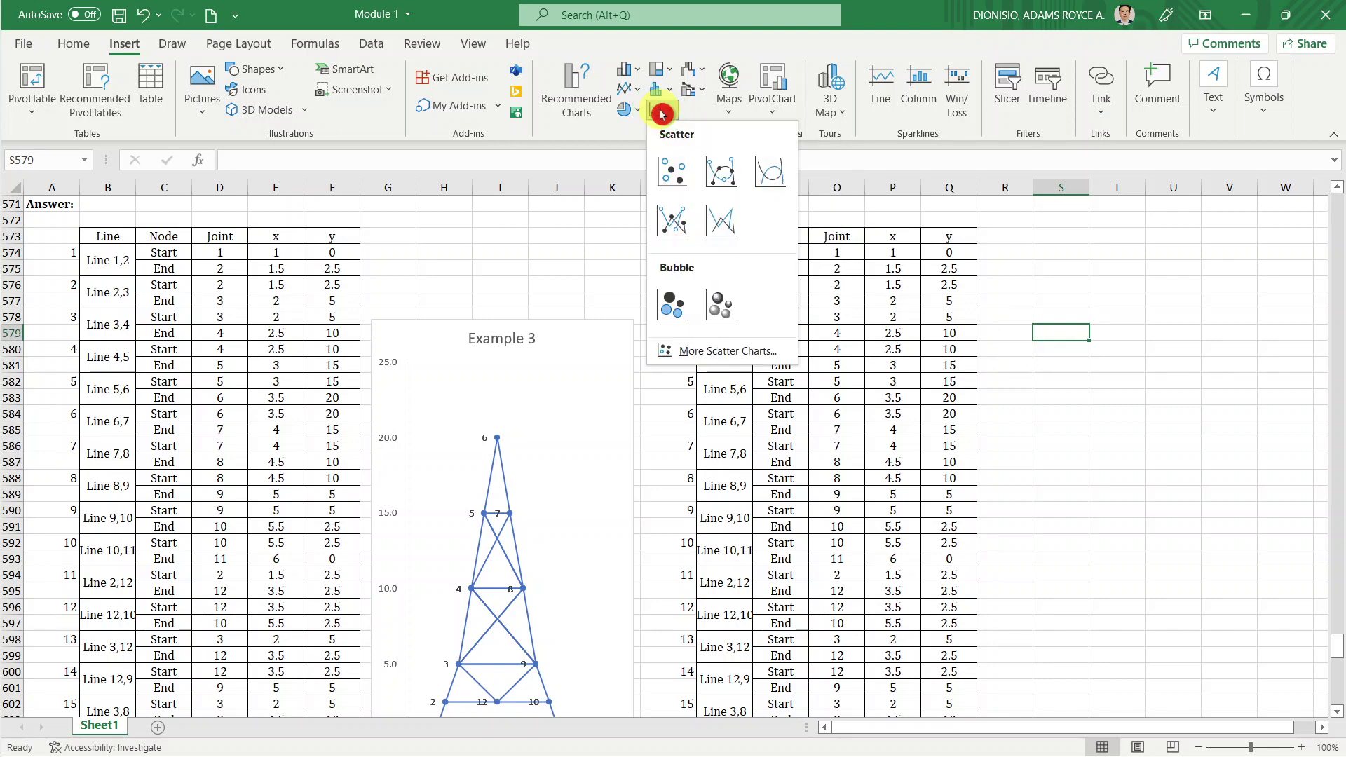
{"action": "left_click", "coordinate": [673, 222]}
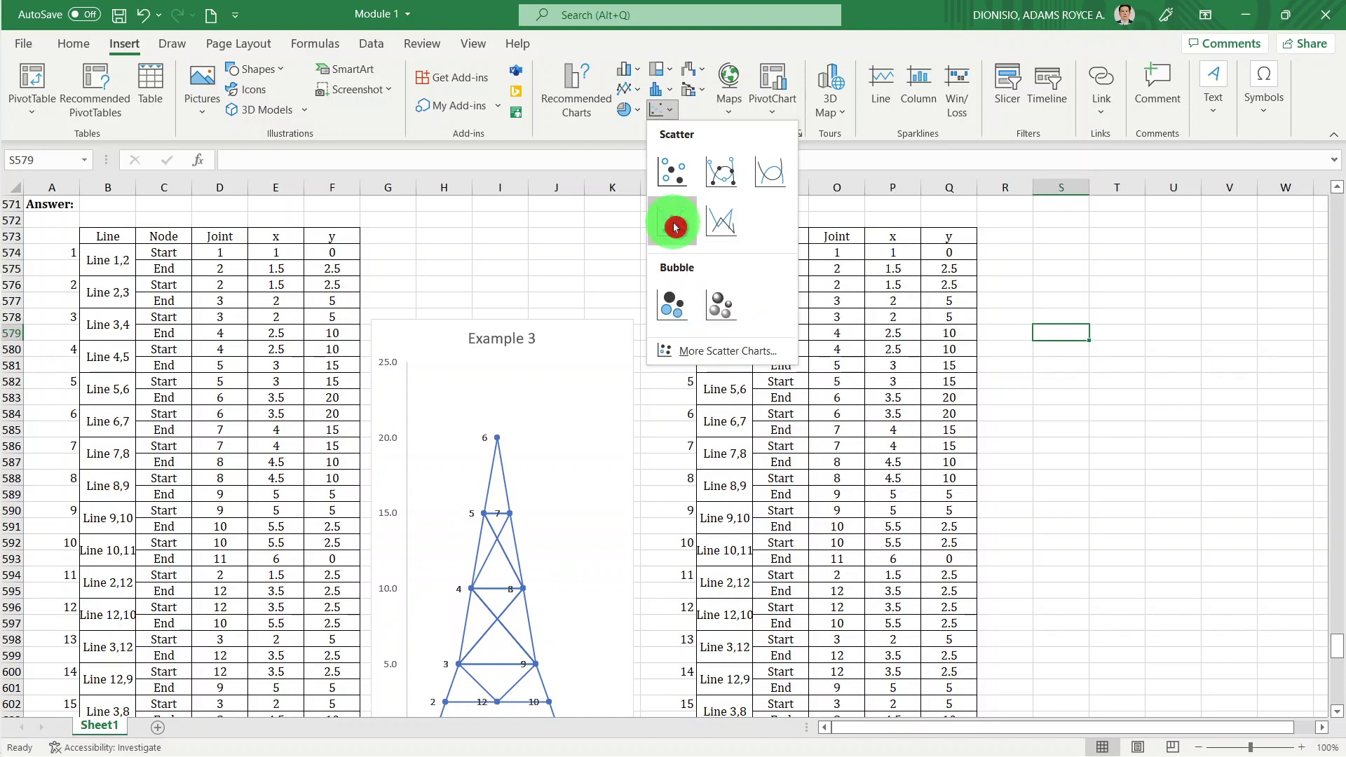
{"action": "left_click", "coordinate": [675, 227]}
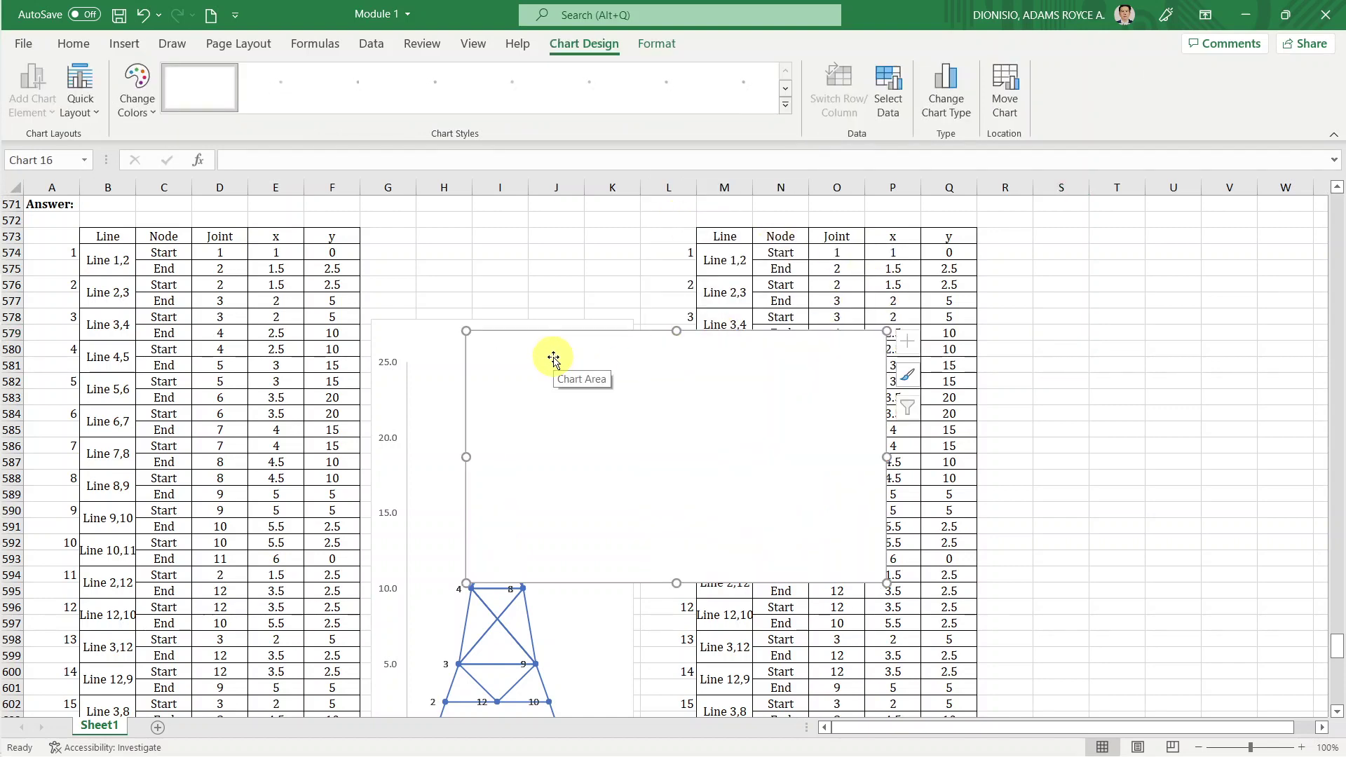
Move the blank chart to the right of the second table and dismiss the SupportAssist notification.
{"action": "mouse_move", "coordinate": [549, 355]}
{"action": "left_mouse_down"}
{"action": "mouse_move", "coordinate": [1001, 295]}
{"action": "mouse_move", "coordinate": [1056, 344]}
{"action": "left_mouse_up"}
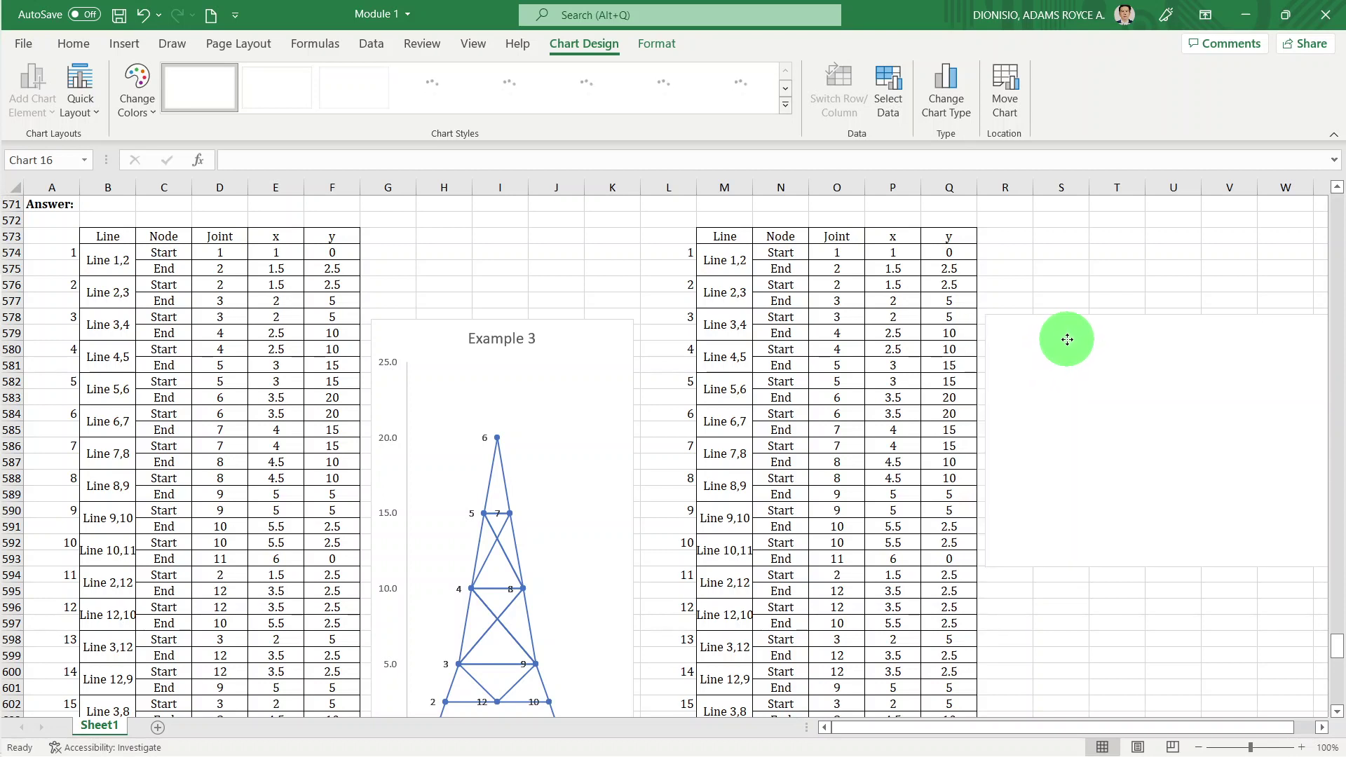
{"action": "left_click_drag", "start_coordinate": [1056, 345], "coordinate": [1066, 341]}
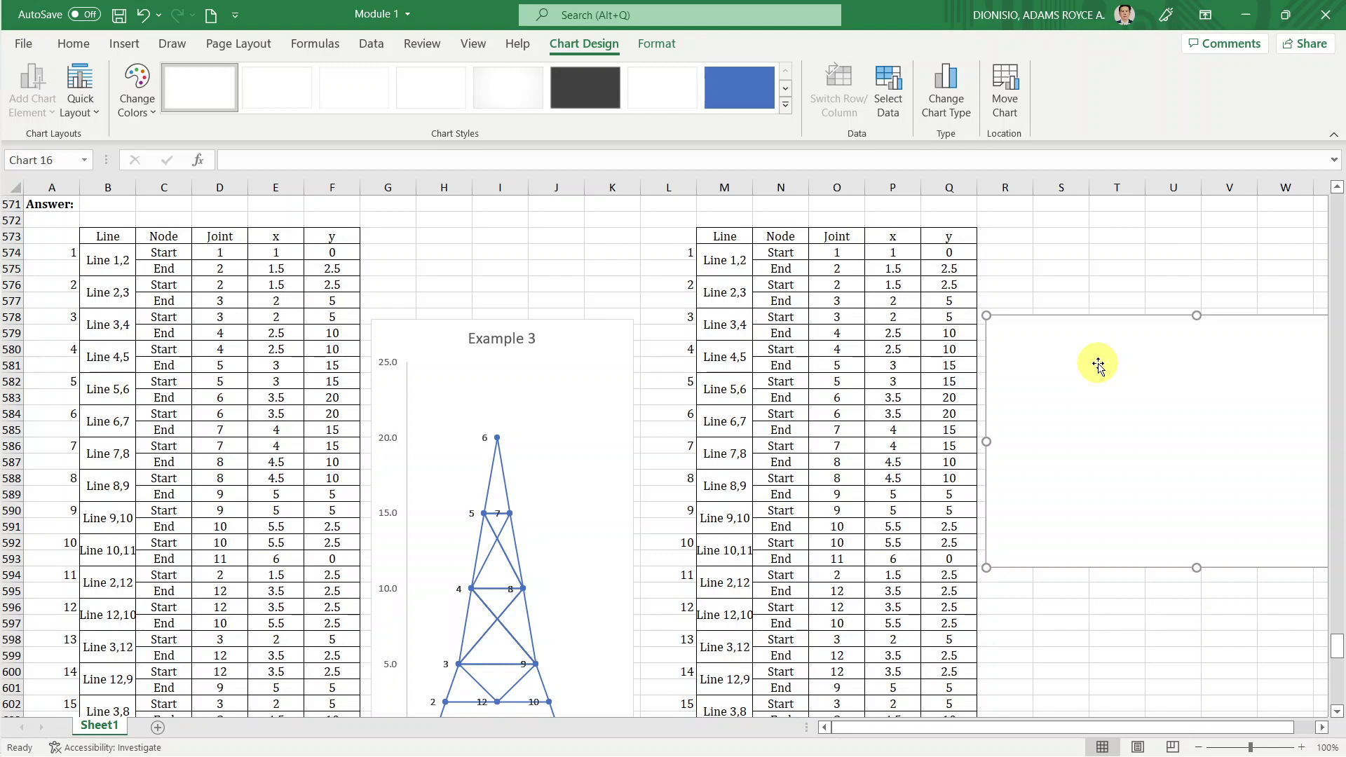
{"action": "left_click", "coordinate": [889, 103]}
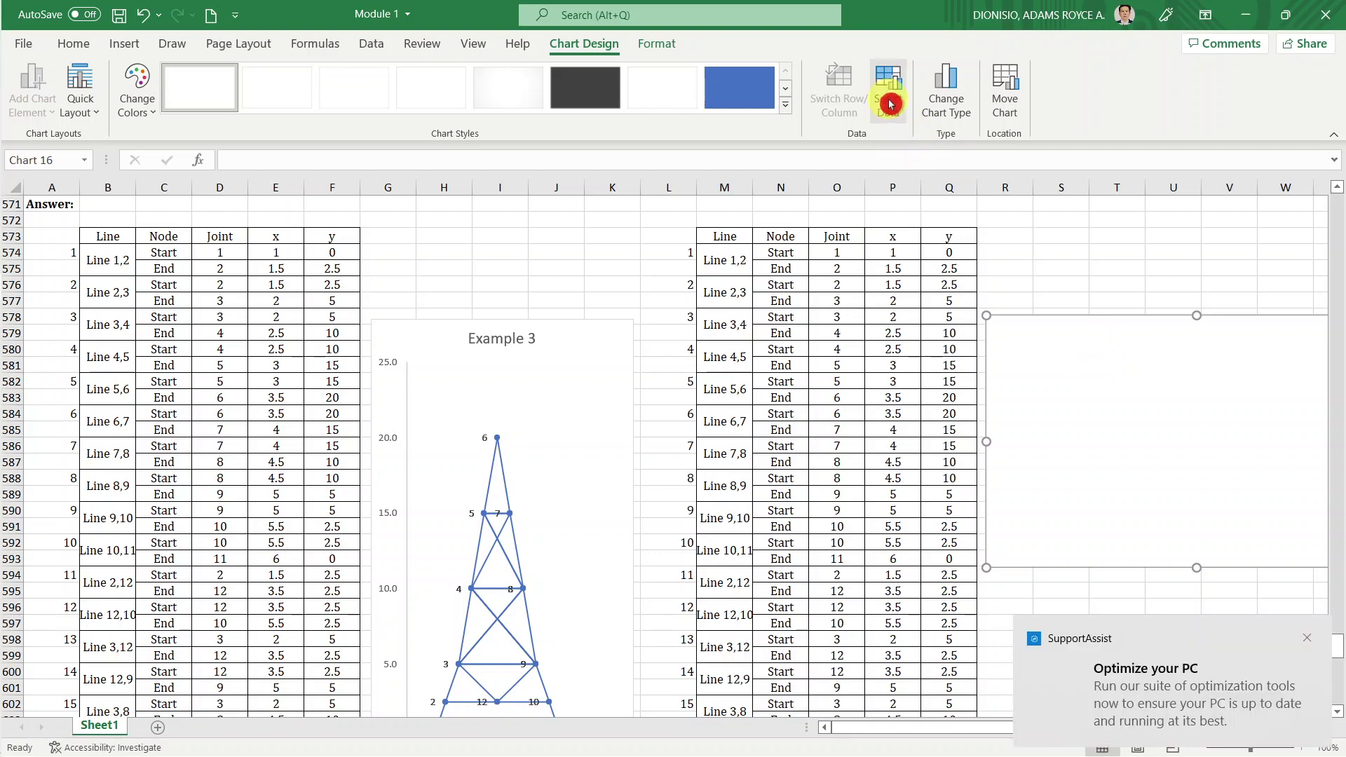
{"action": "left_click", "coordinate": [1307, 638]}
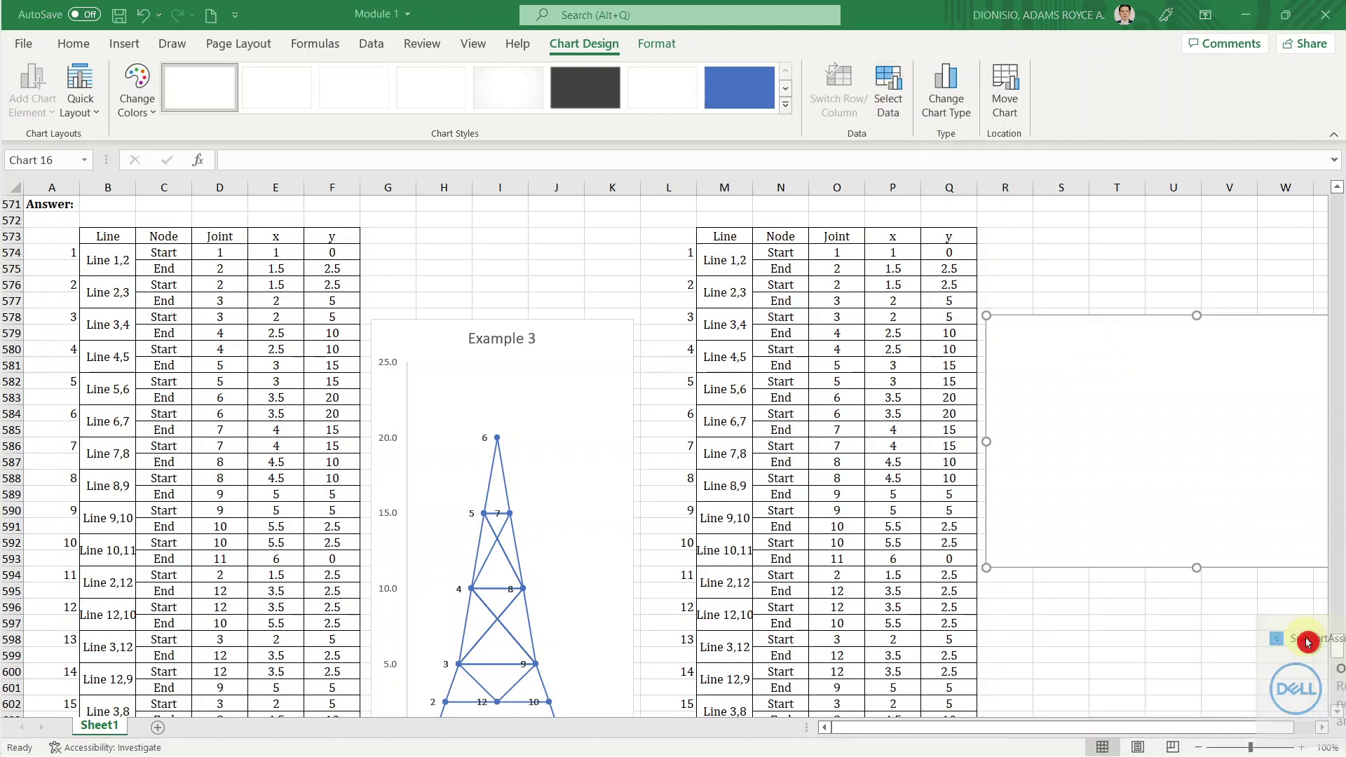
{"action": "left_click", "coordinate": [897, 94]}
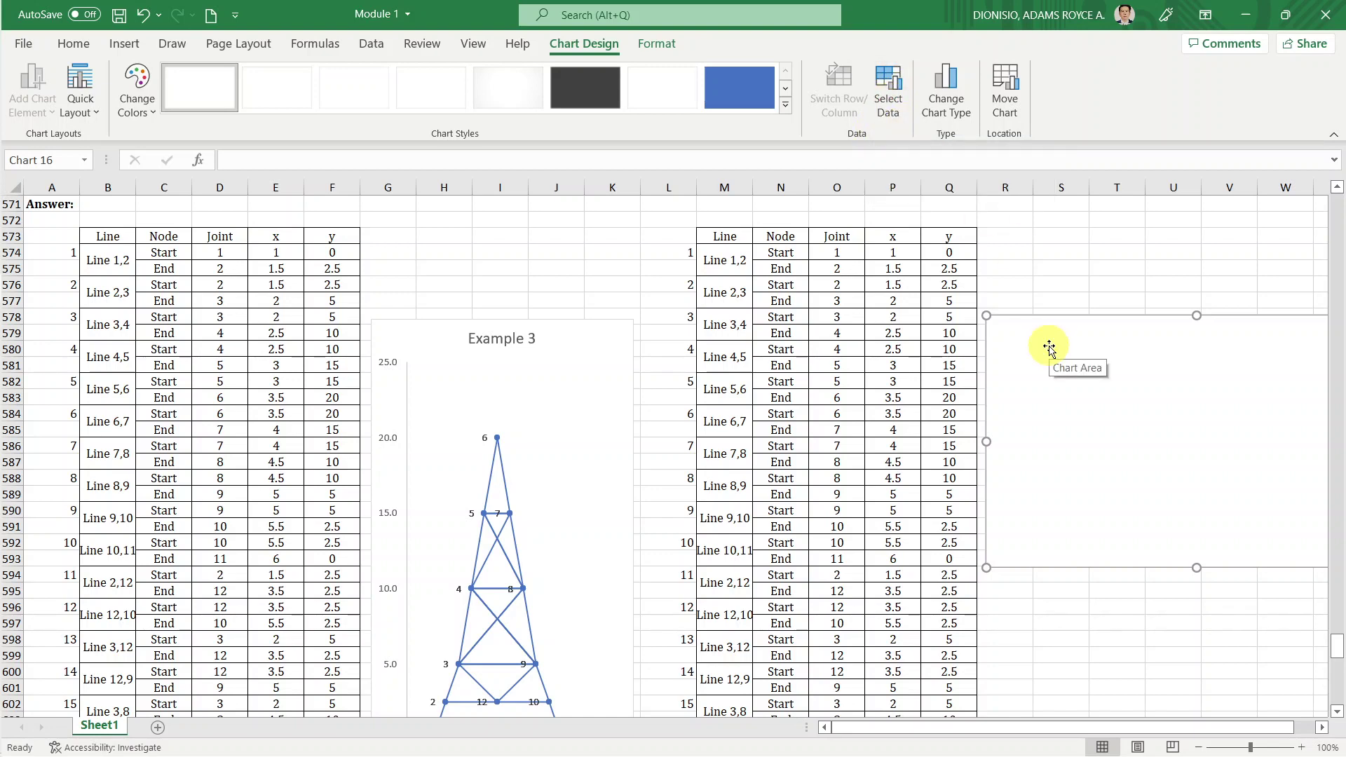
Set the empty chart's data range to P574:Q615 through Select Data.
{"action": "right_click", "coordinate": [1051, 348]}
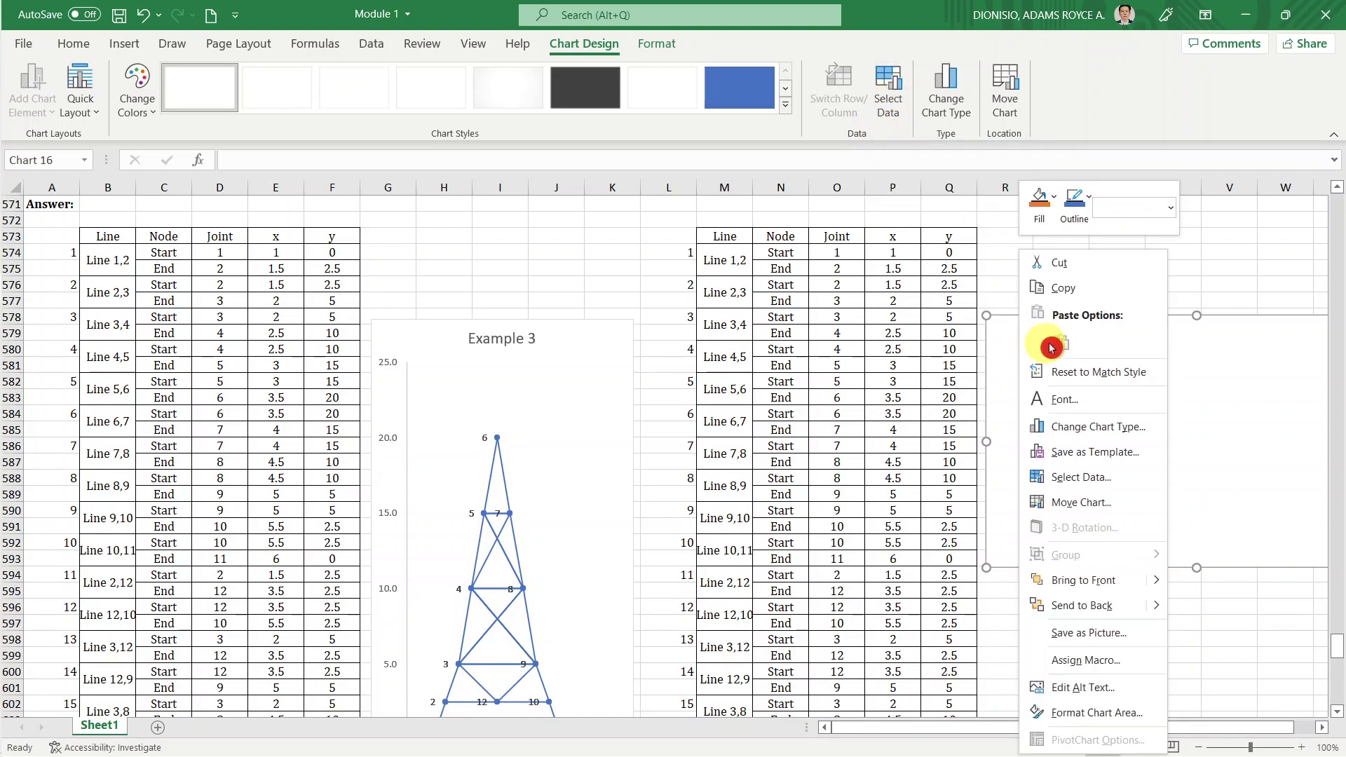
{"action": "left_click", "coordinate": [1067, 480]}
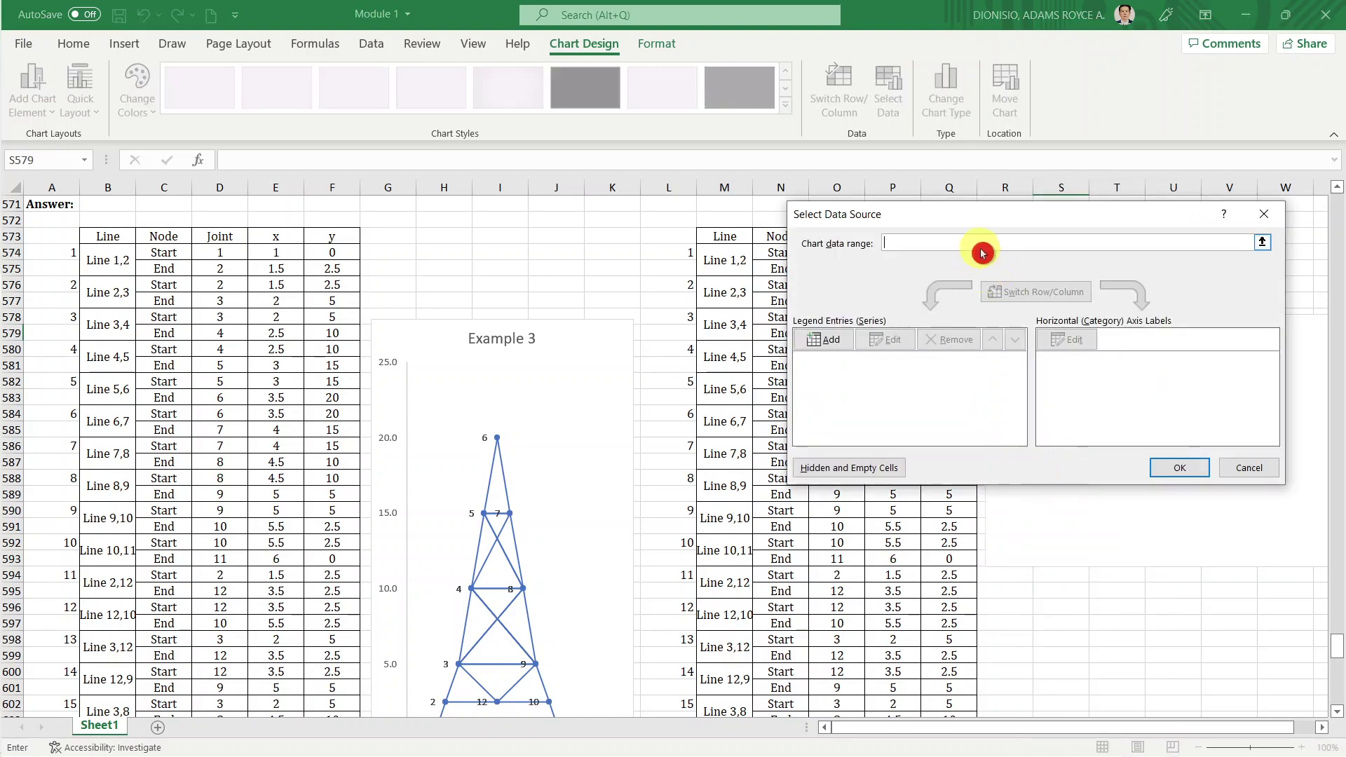
{"action": "left_click_drag", "start_coordinate": [1098, 215], "coordinate": [464, 218]}
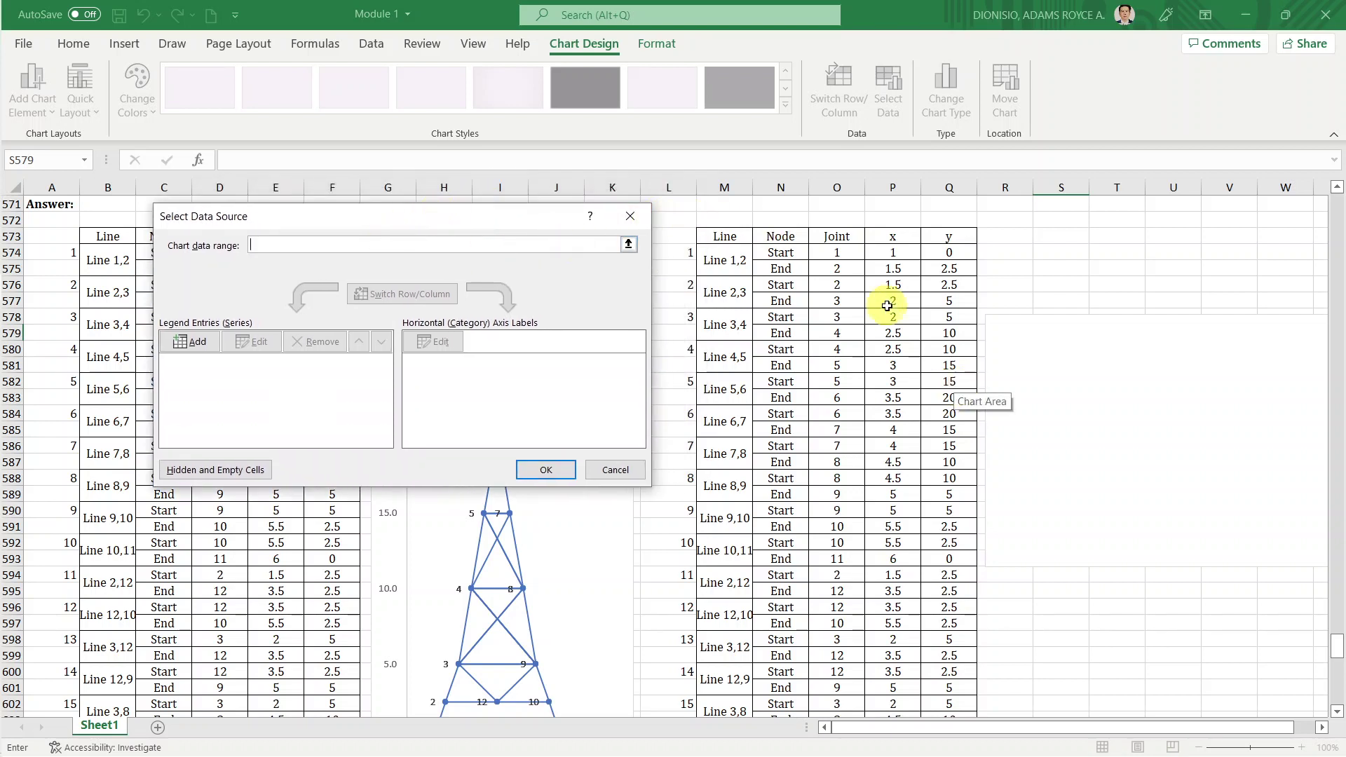
{"action": "left_click", "coordinate": [900, 255]}
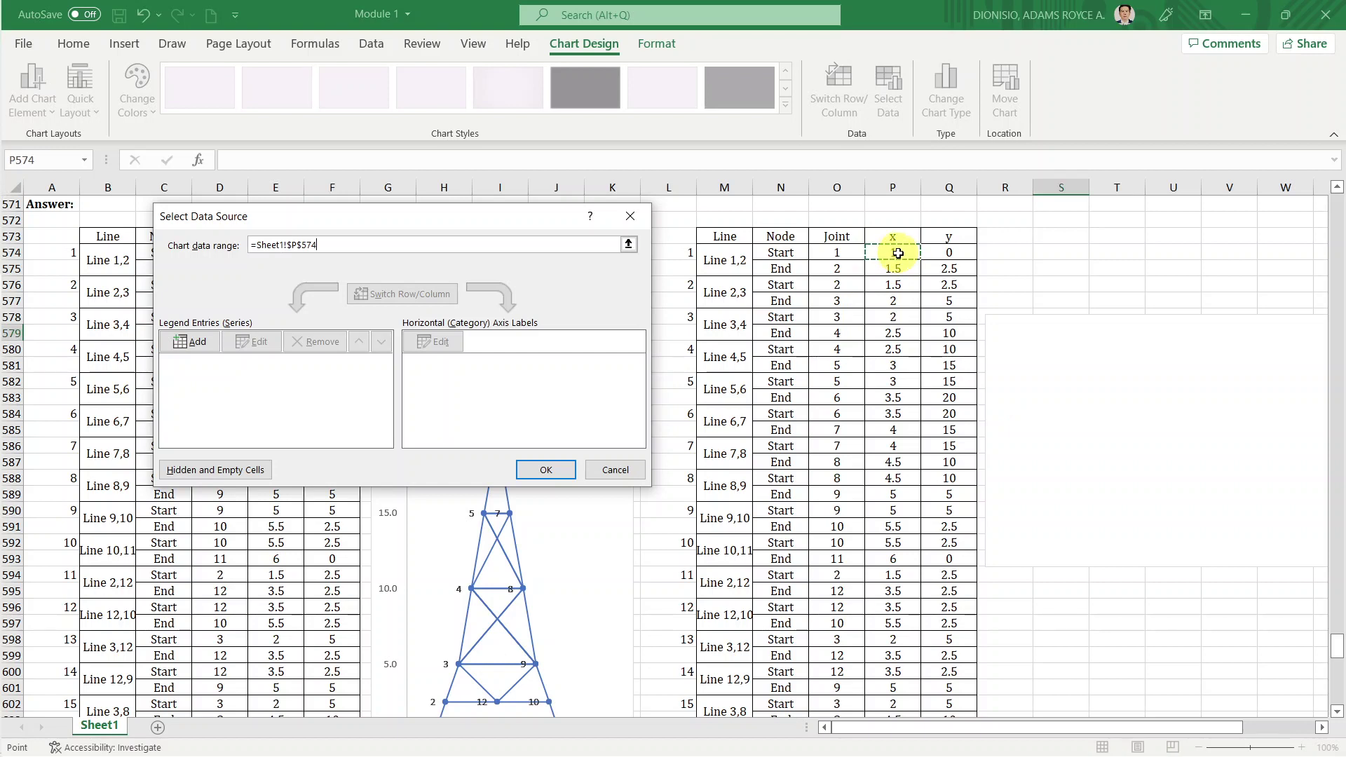
{"action": "mouse_move", "coordinate": [898, 254]}
{"action": "left_mouse_down"}
{"action": "mouse_move", "coordinate": [930, 380]}
{"action": "mouse_move", "coordinate": [927, 695]}
{"action": "left_mouse_up"}
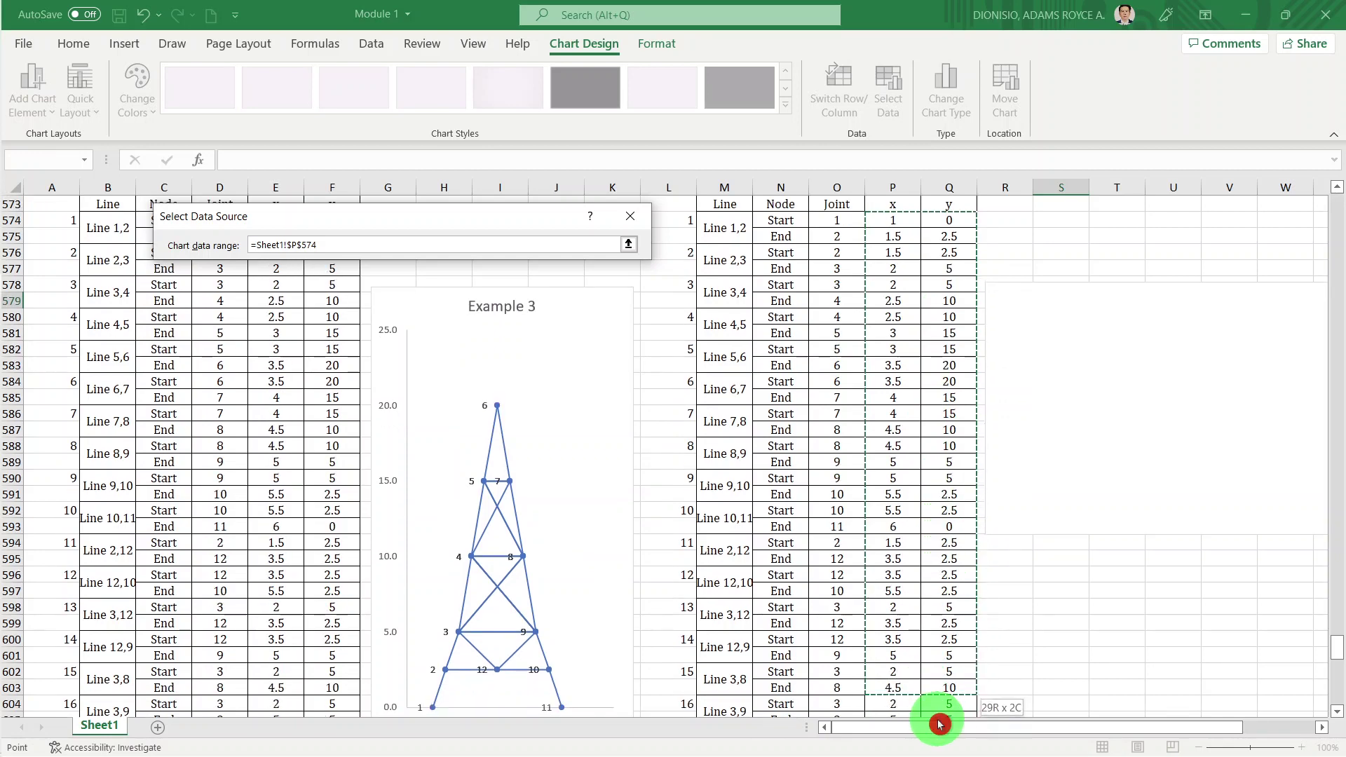
{"action": "left_click_drag", "start_coordinate": [927, 695], "coordinate": [937, 718]}
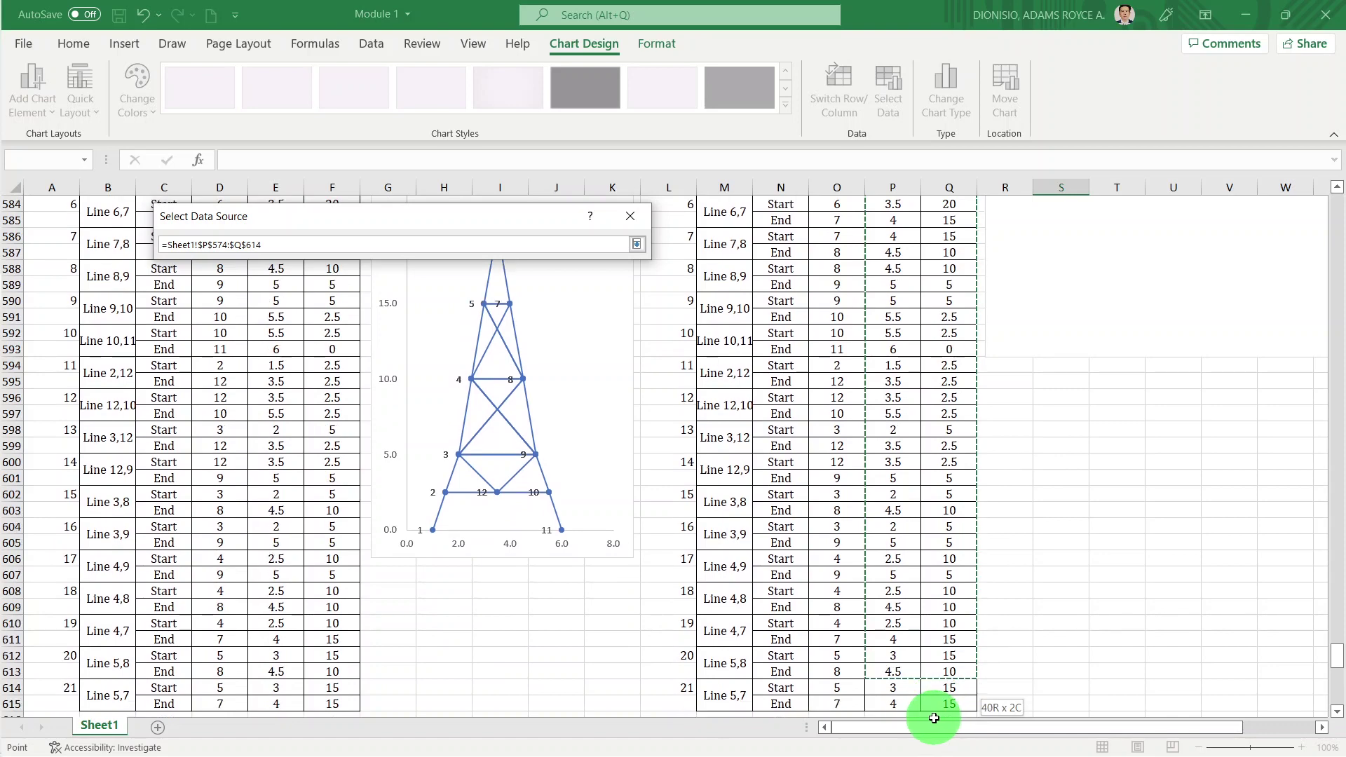
{"action": "left_click_drag", "start_coordinate": [937, 718], "coordinate": [949, 687]}
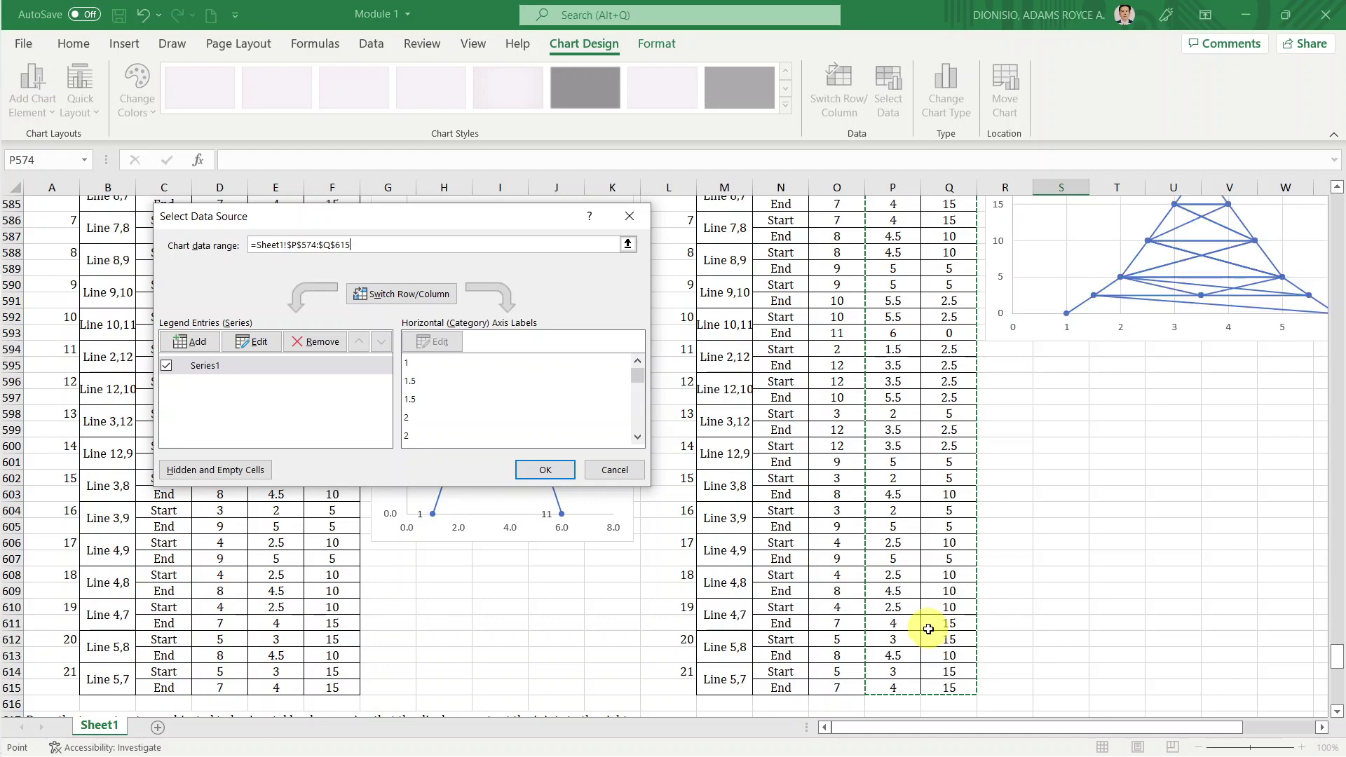
{"action": "scroll", "coordinate": [925, 641], "scroll_direction": "up", "scroll_amount": 5}
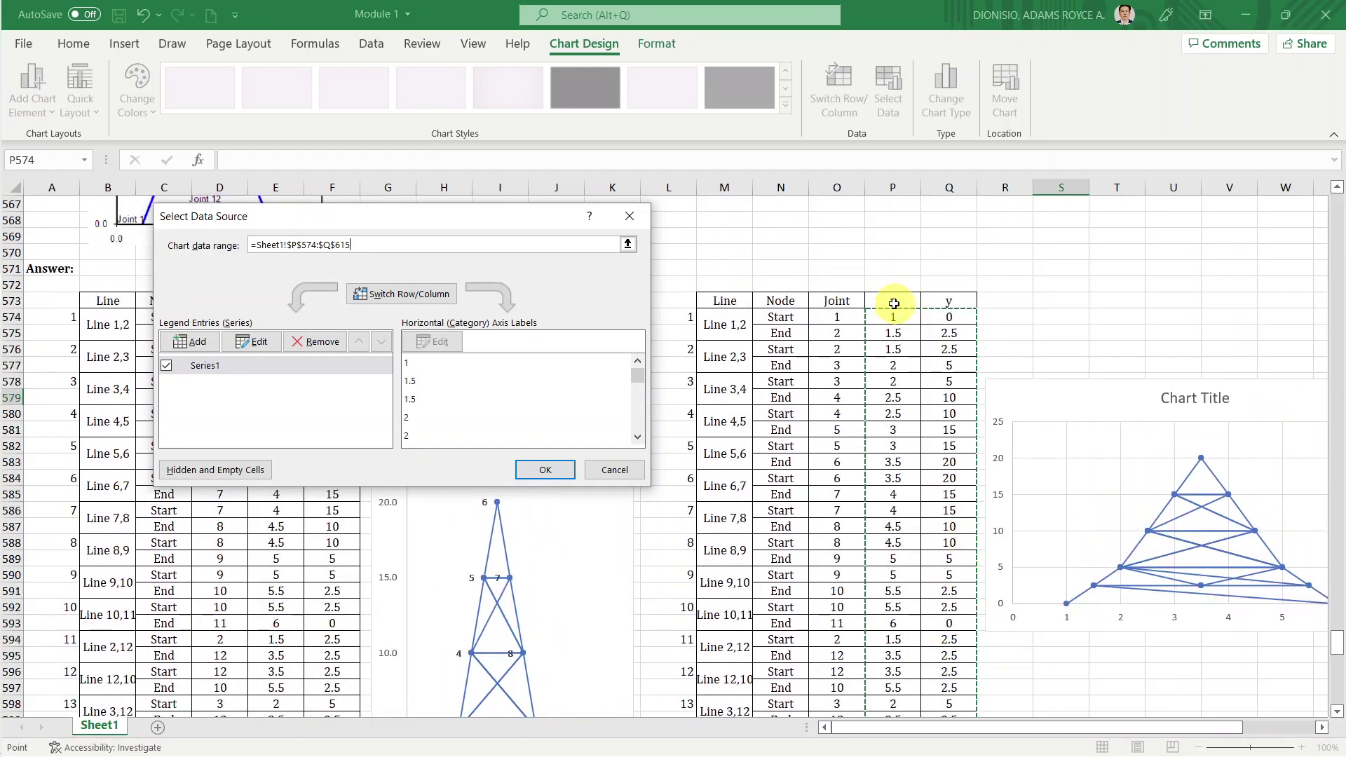
{"action": "scroll", "coordinate": [934, 424], "scroll_direction": "down", "scroll_amount": 3}
{"action": "scroll", "coordinate": [935, 423], "scroll_direction": "down", "scroll_amount": 4}
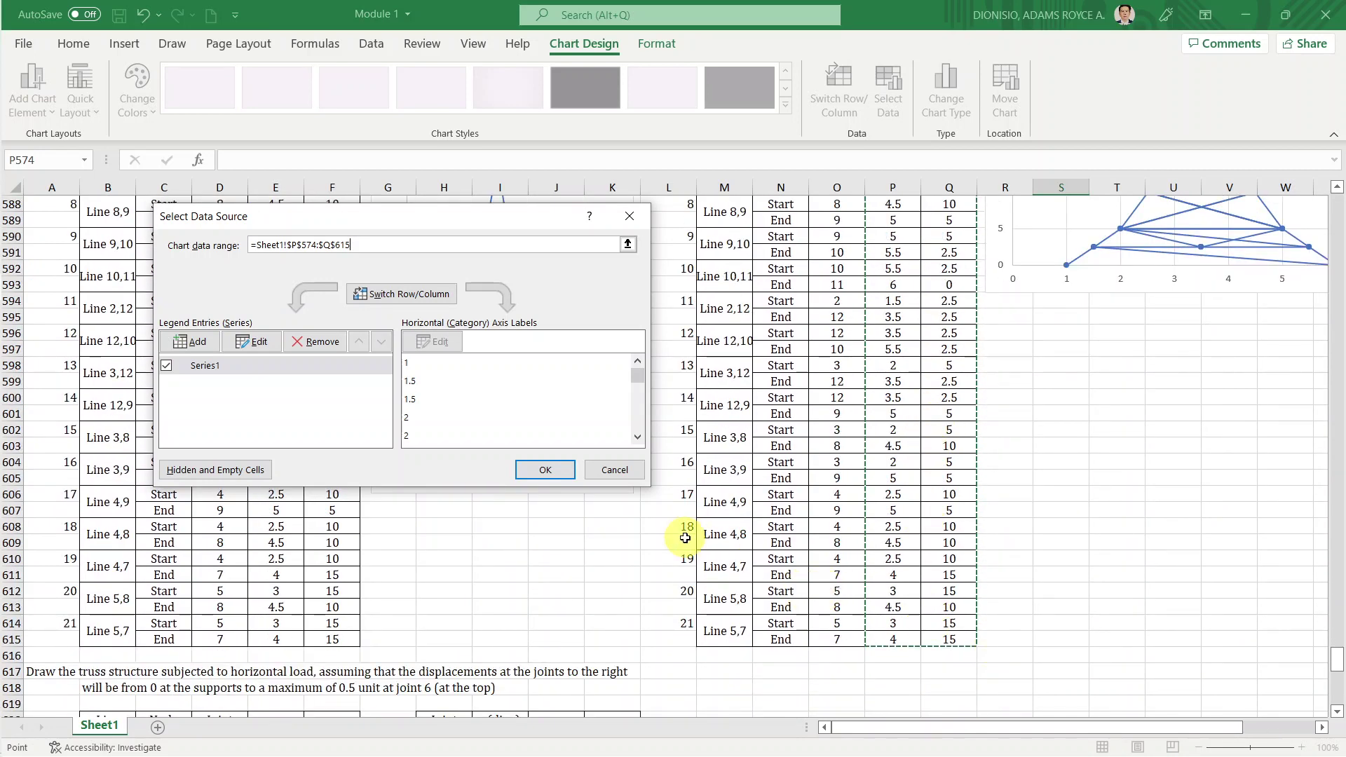
{"action": "left_click", "coordinate": [547, 471]}
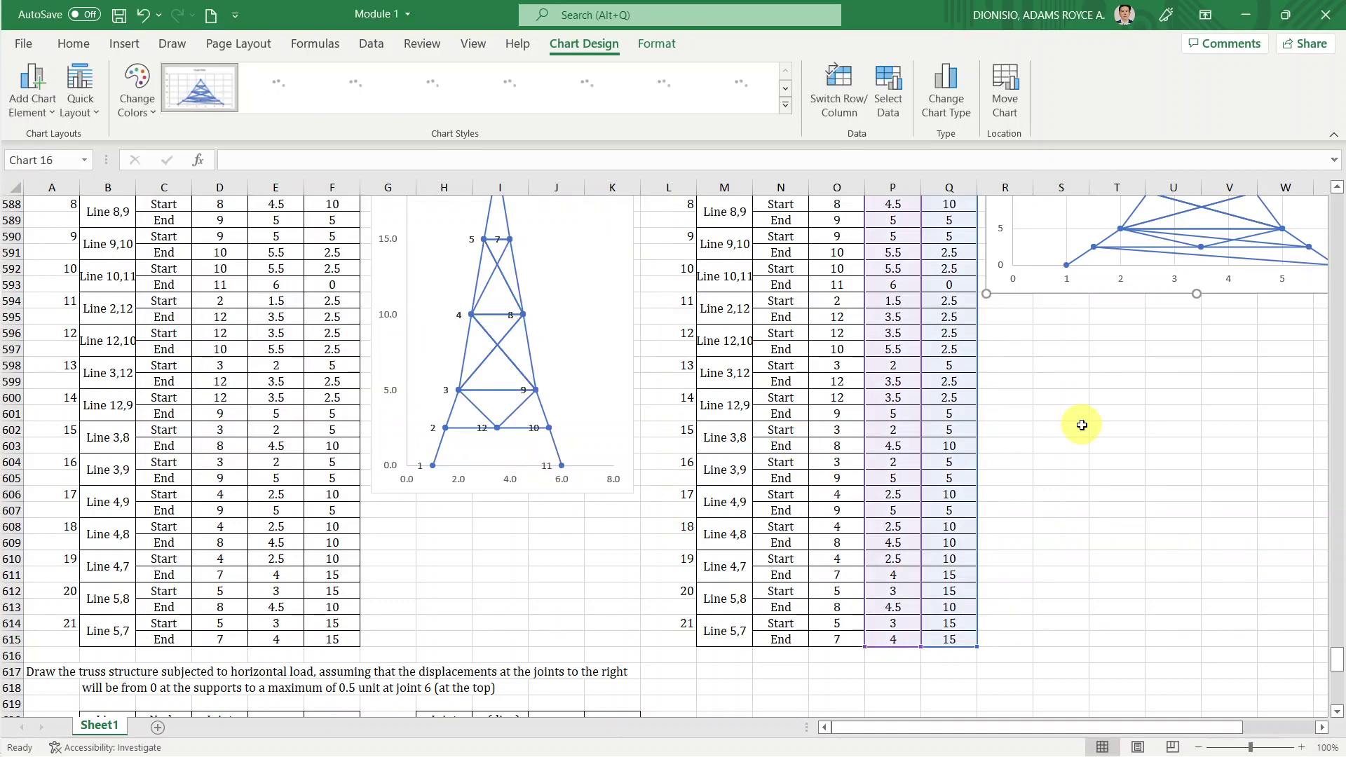
Resize the new chart taller and narrower to match the Example 3 tower shape.
{"action": "scroll", "coordinate": [1082, 425], "scroll_direction": "up", "scroll_amount": 4}
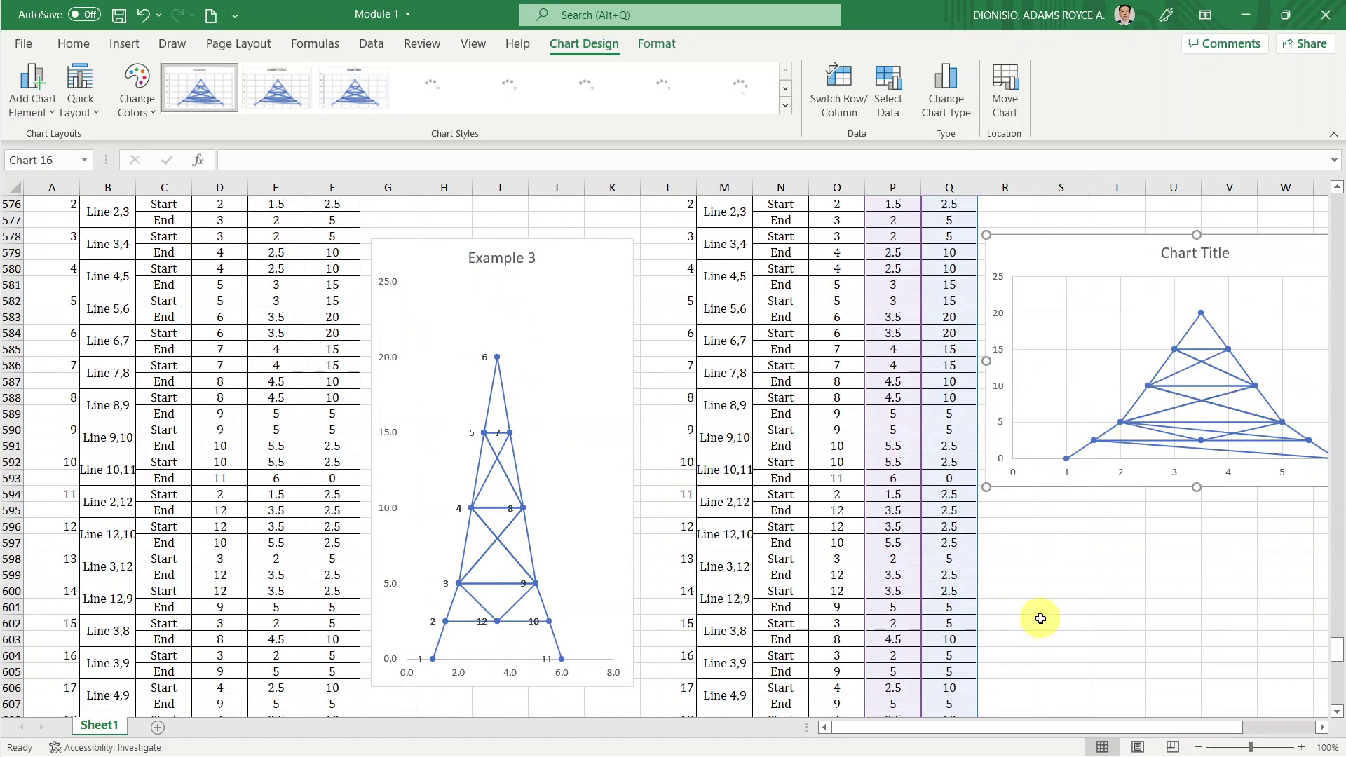
{"action": "mouse_move", "coordinate": [992, 730]}
{"action": "left_mouse_down"}
{"action": "mouse_move", "coordinate": [1238, 753]}
{"action": "mouse_move", "coordinate": [1269, 730]}
{"action": "left_mouse_up"}
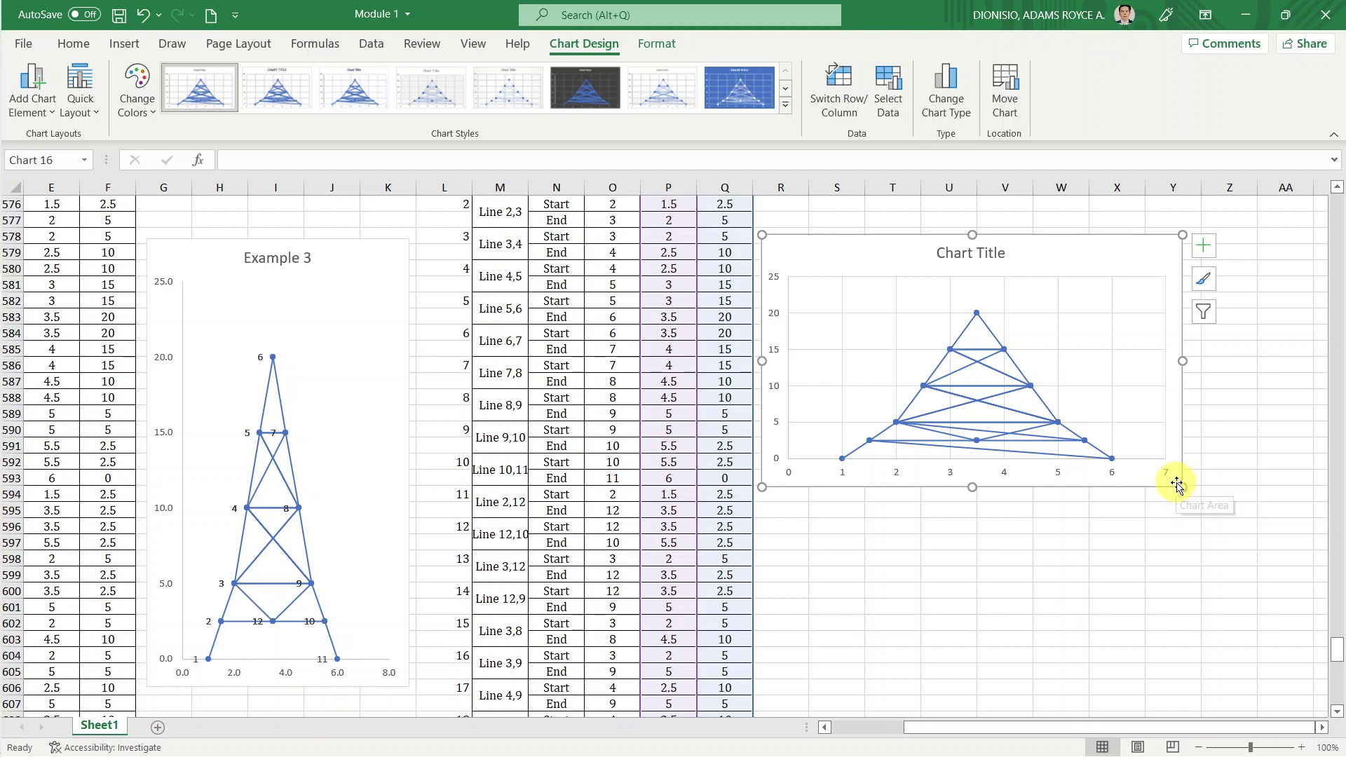
{"action": "left_click_drag", "start_coordinate": [1183, 486], "coordinate": [993, 681]}
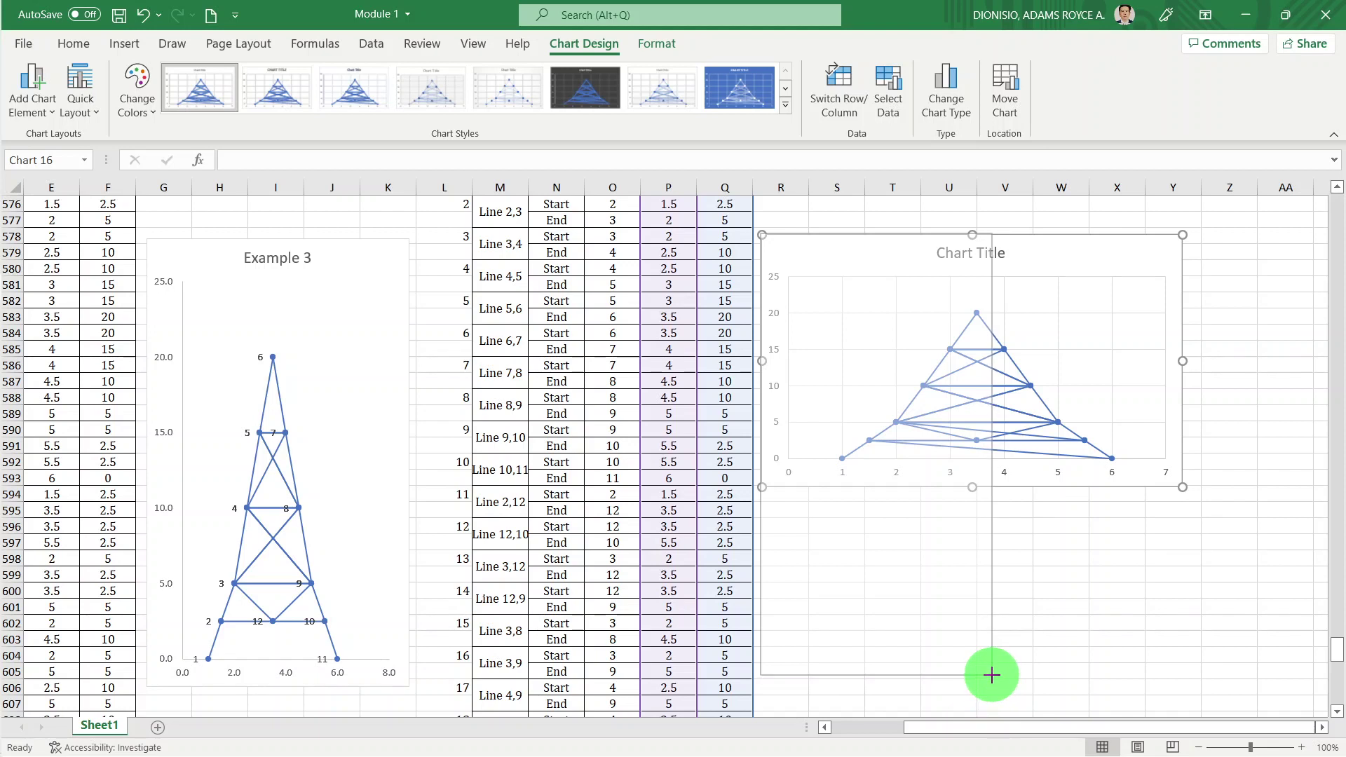
{"action": "left_click_drag", "start_coordinate": [992, 682], "coordinate": [991, 682]}
{"action": "left_click_drag", "start_coordinate": [881, 379], "coordinate": [862, 421]}
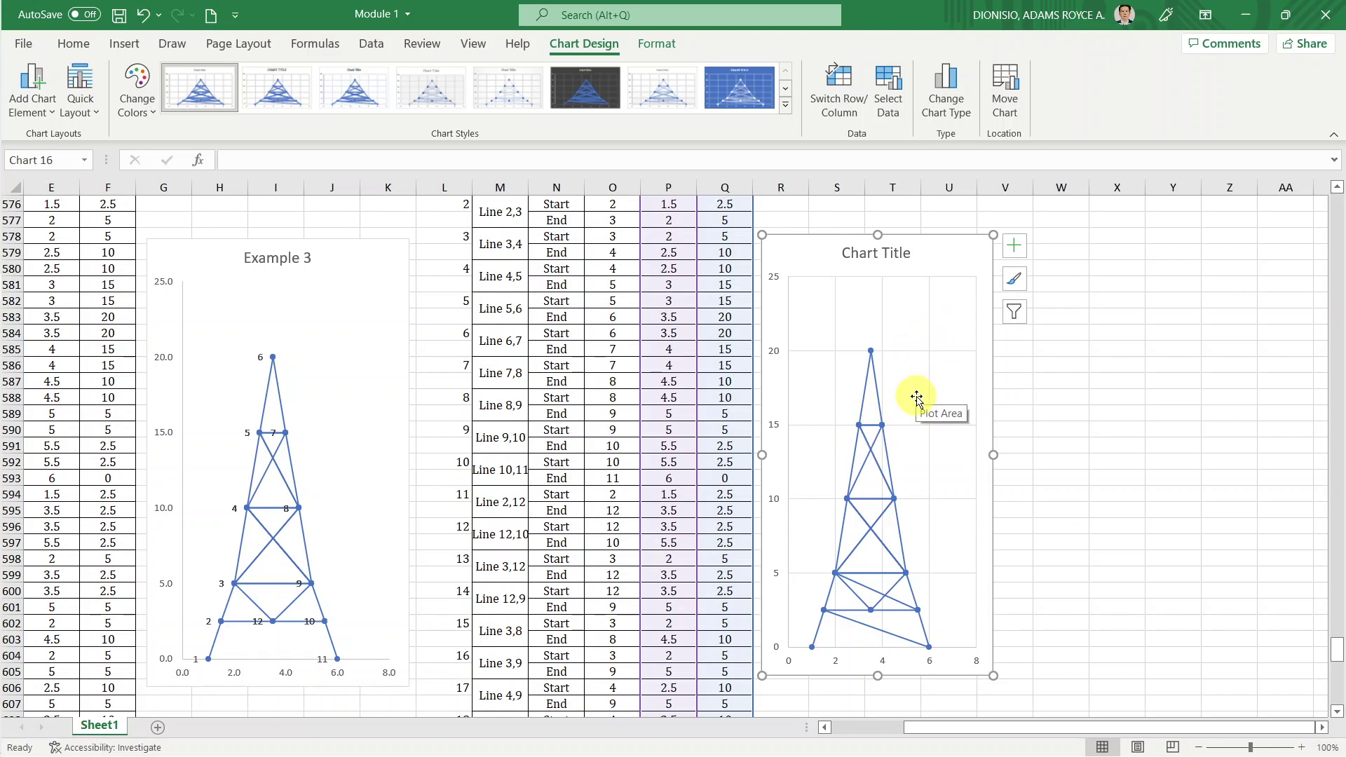
Replace the placeholder chart title with 'Example 3'.
{"action": "left_click", "coordinate": [882, 423]}
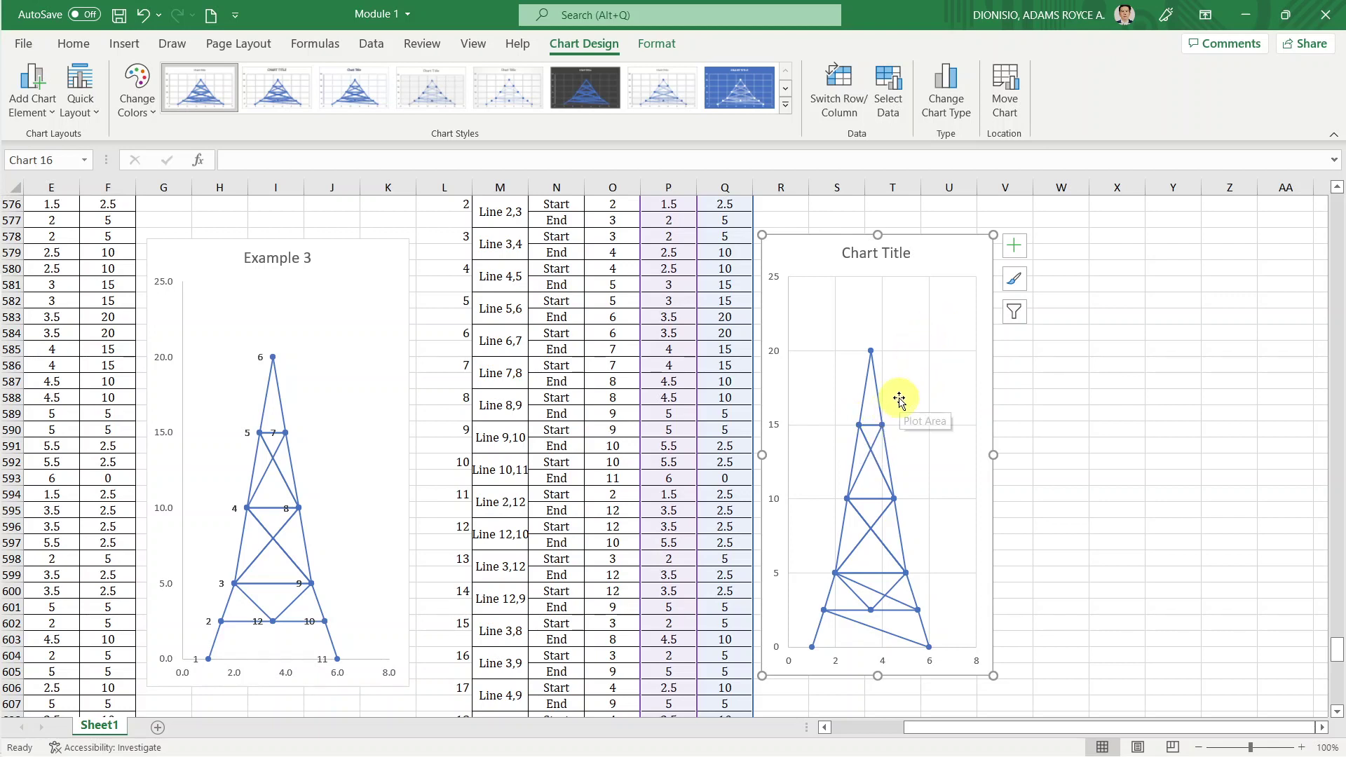
{"action": "left_click", "coordinate": [908, 355]}
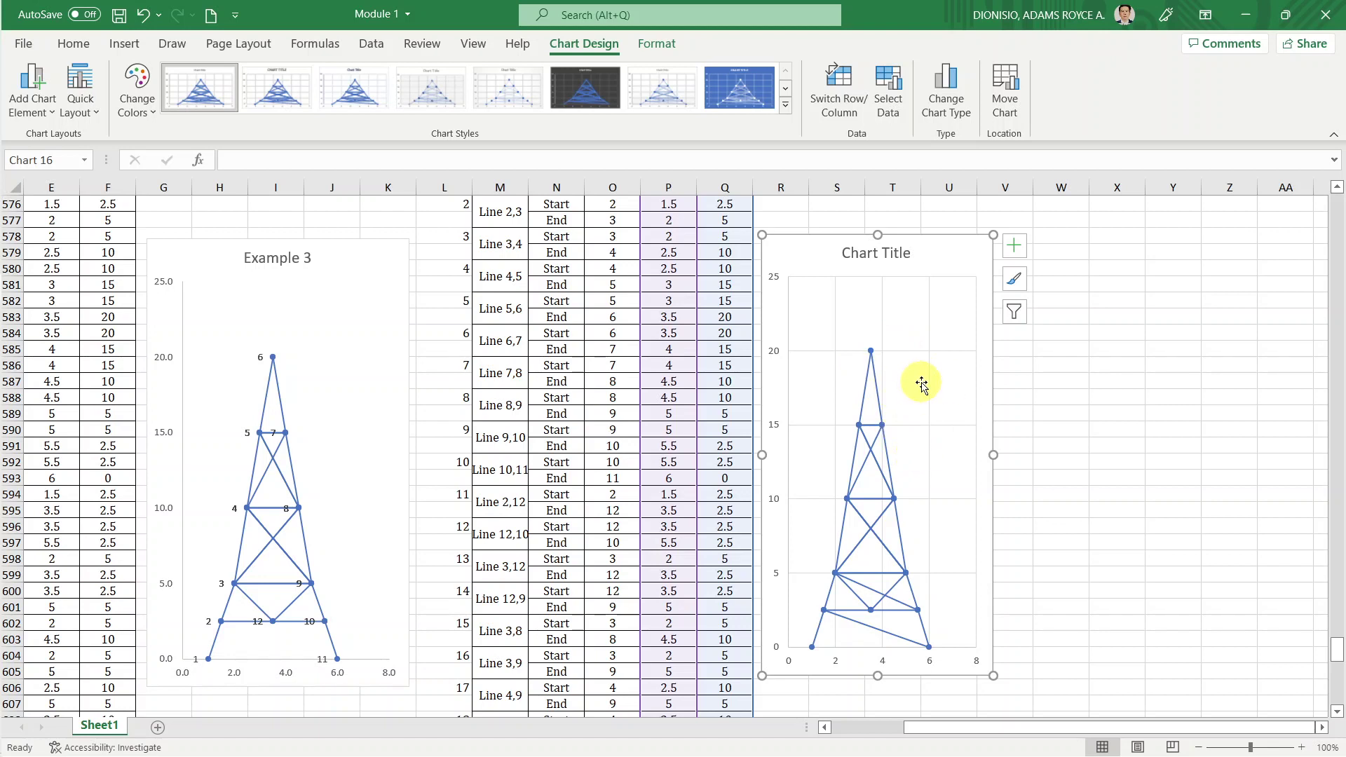
{"action": "left_click", "coordinate": [869, 253]}
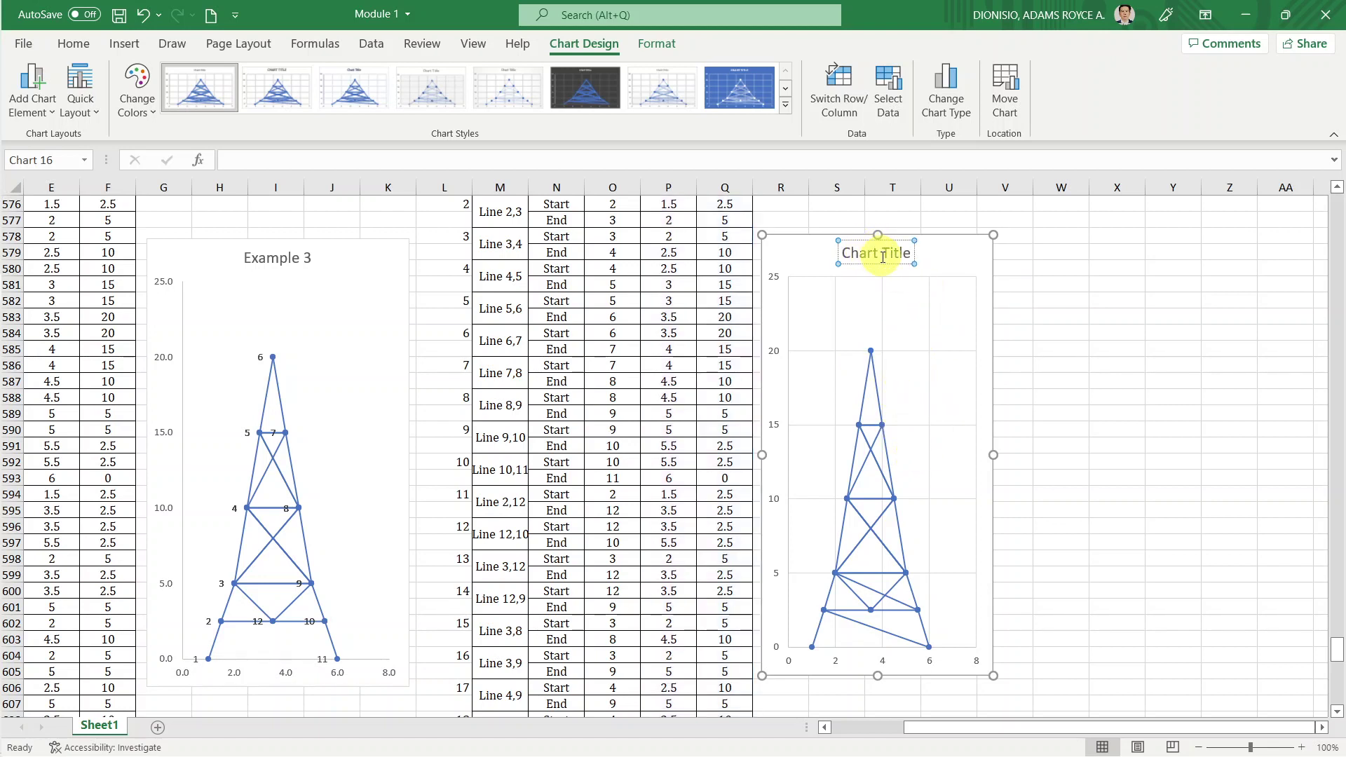
{"action": "triple_click", "coordinate": [881, 258]}
{"action": "key", "text": "BackSpace"}
{"action": "type", "text": "Example"}
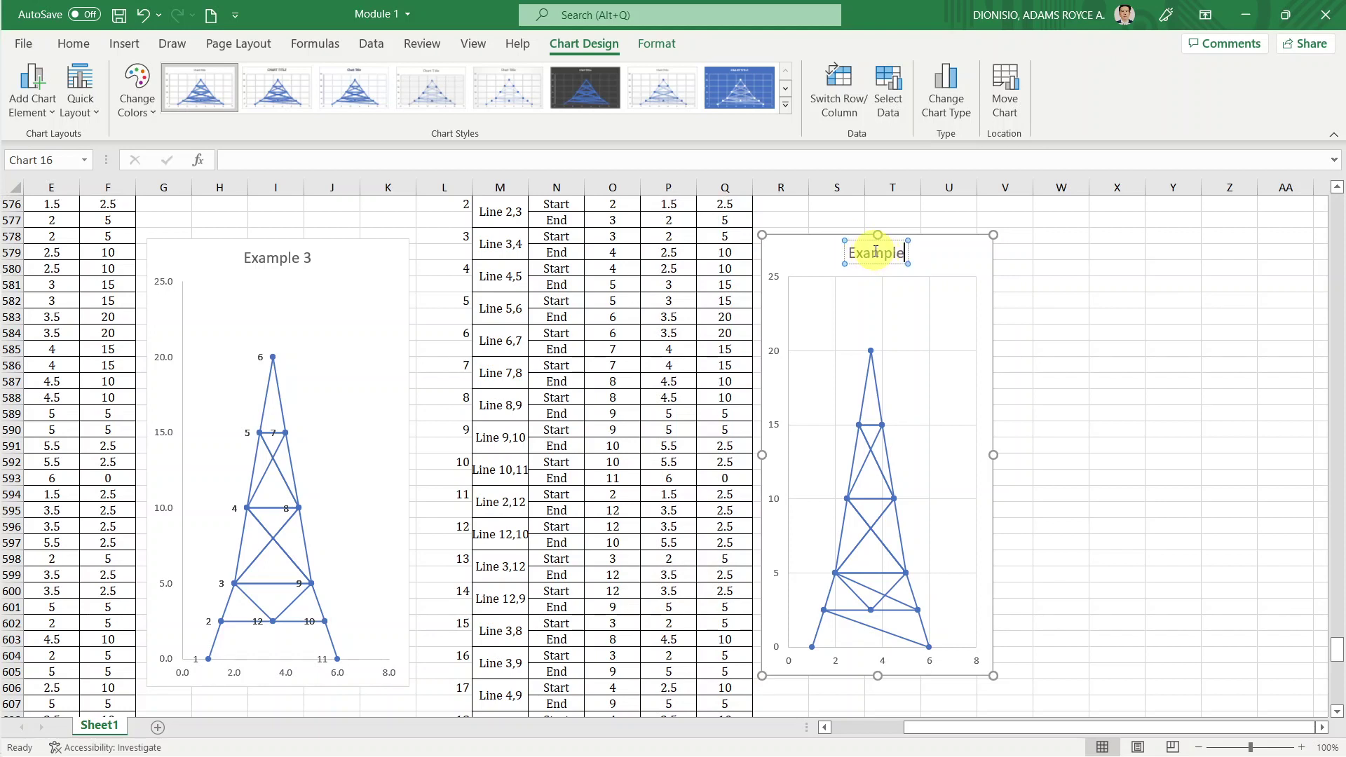
{"action": "type", "text": "3"}
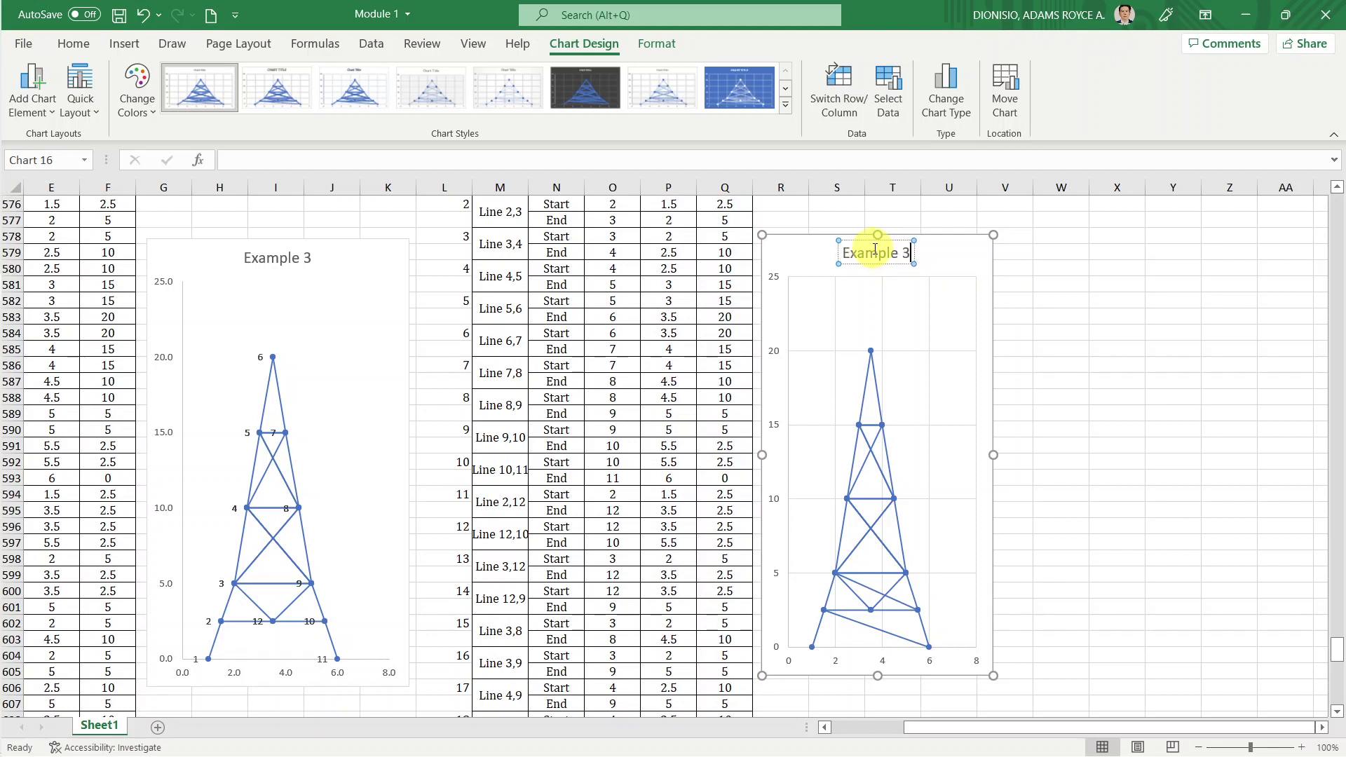
{"action": "left_click", "coordinate": [1040, 332]}
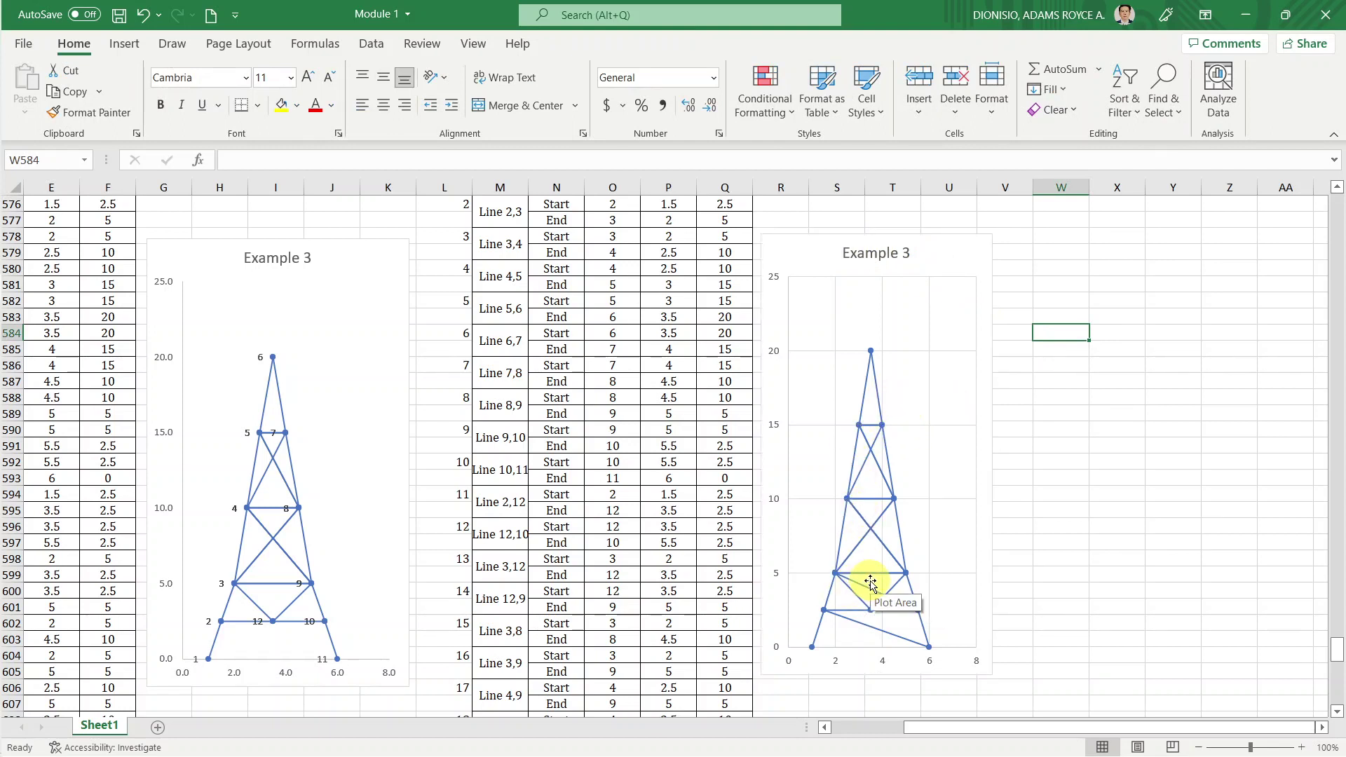
{"action": "mouse_move", "coordinate": [865, 591]}
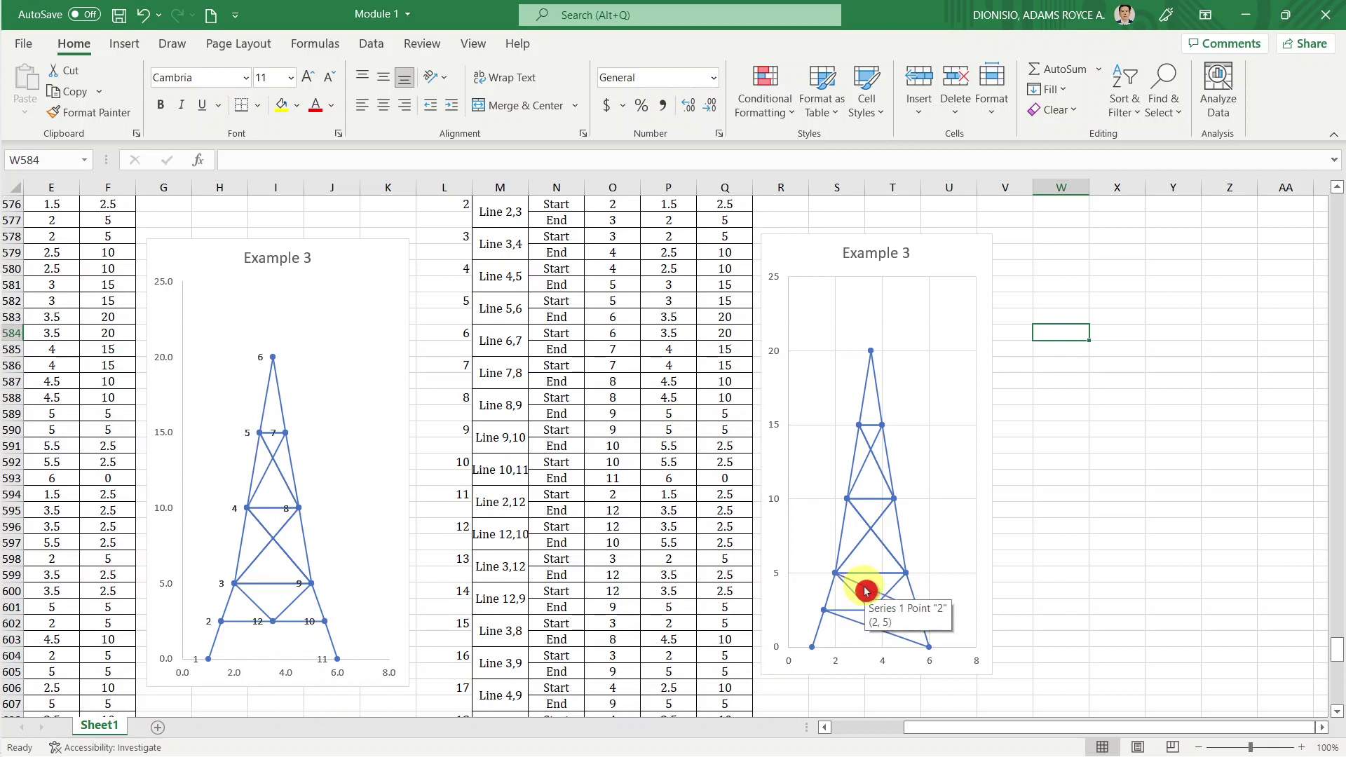
Set No line on the selected stray segment in the new truss chart.
{"action": "left_click", "coordinate": [874, 596]}
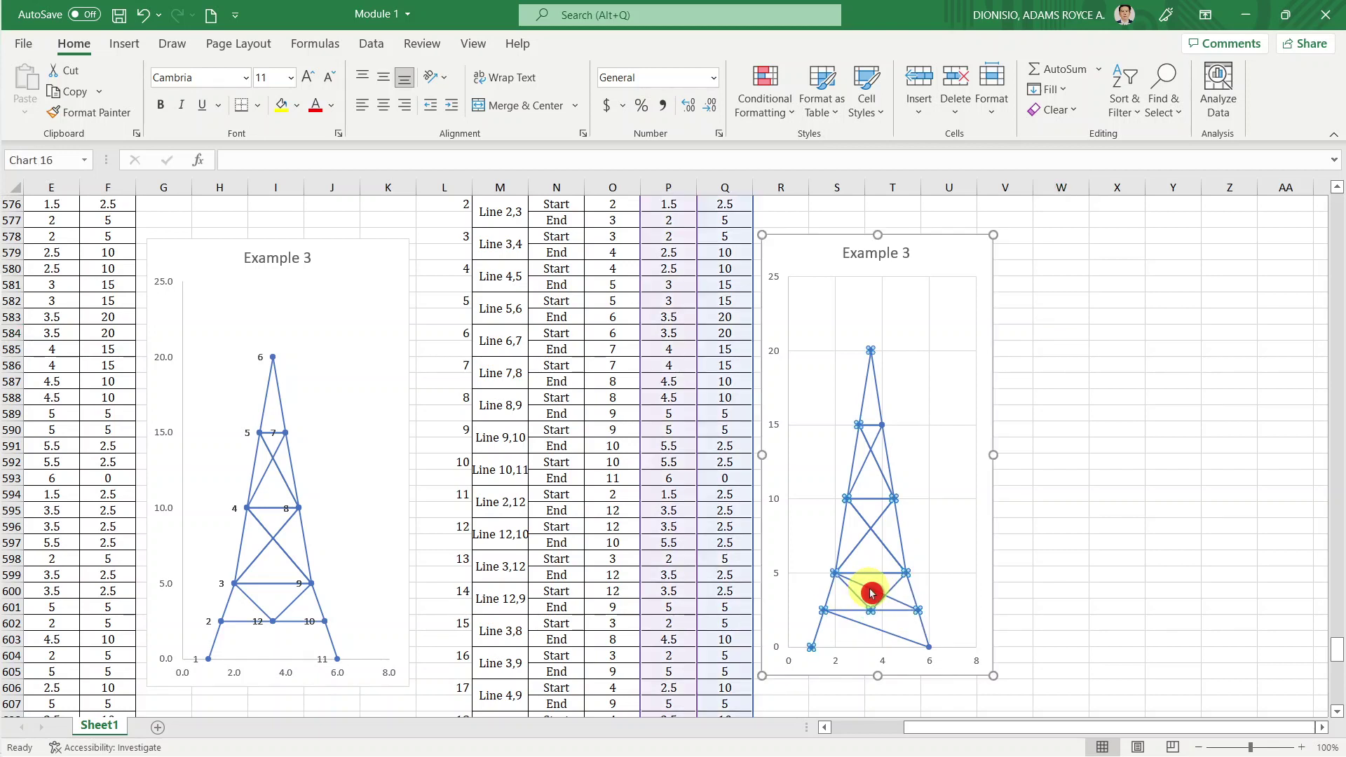
{"action": "double_click", "coordinate": [871, 594]}
{"action": "left_click_drag", "start_coordinate": [872, 594], "coordinate": [1338, 145]}
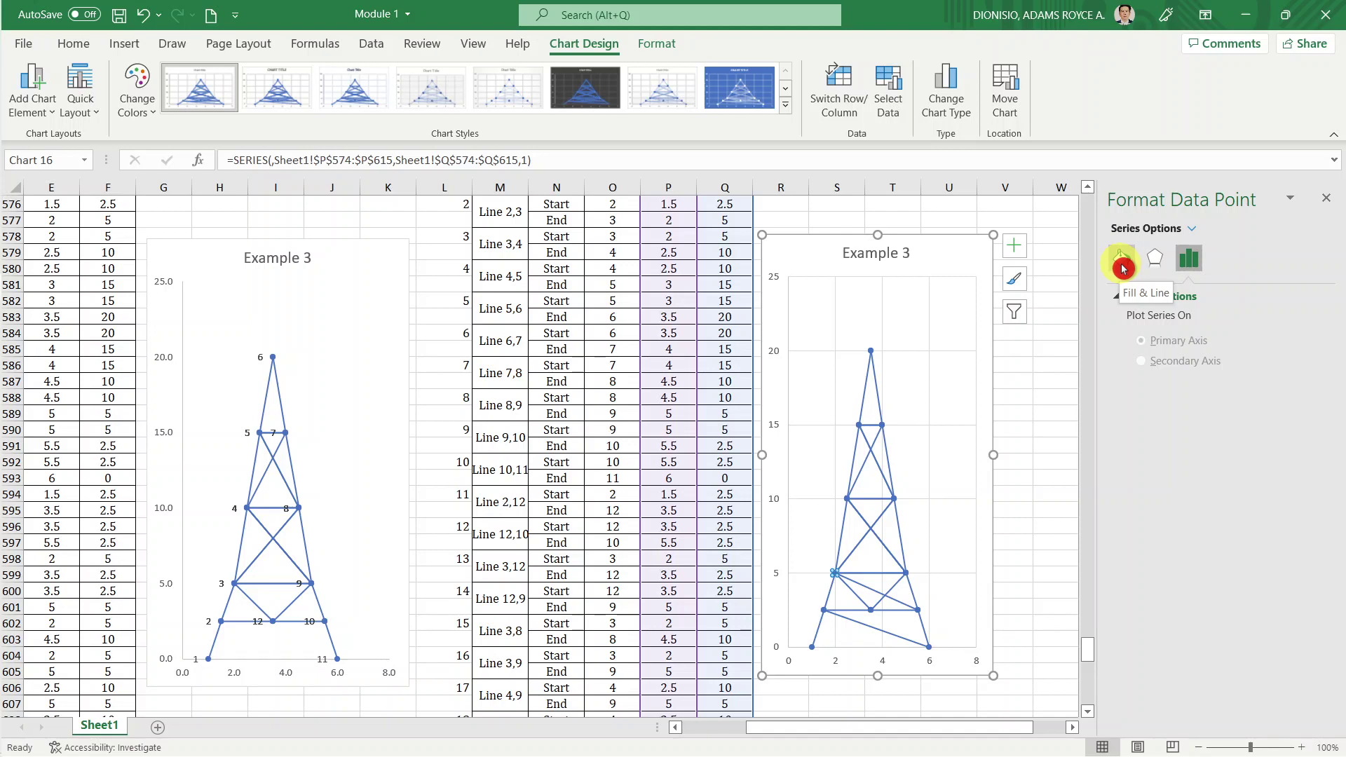
{"action": "left_click", "coordinate": [1123, 269]}
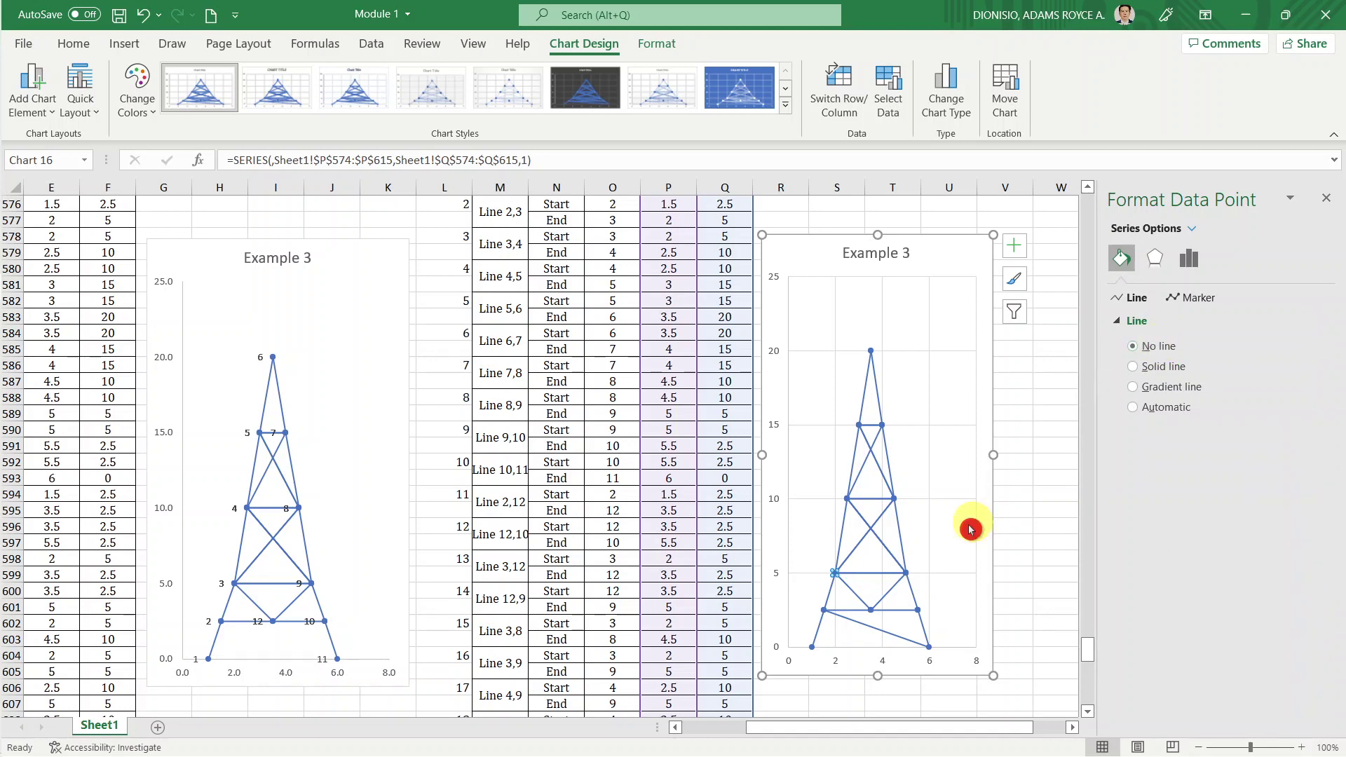
{"action": "left_click", "coordinate": [877, 611]}
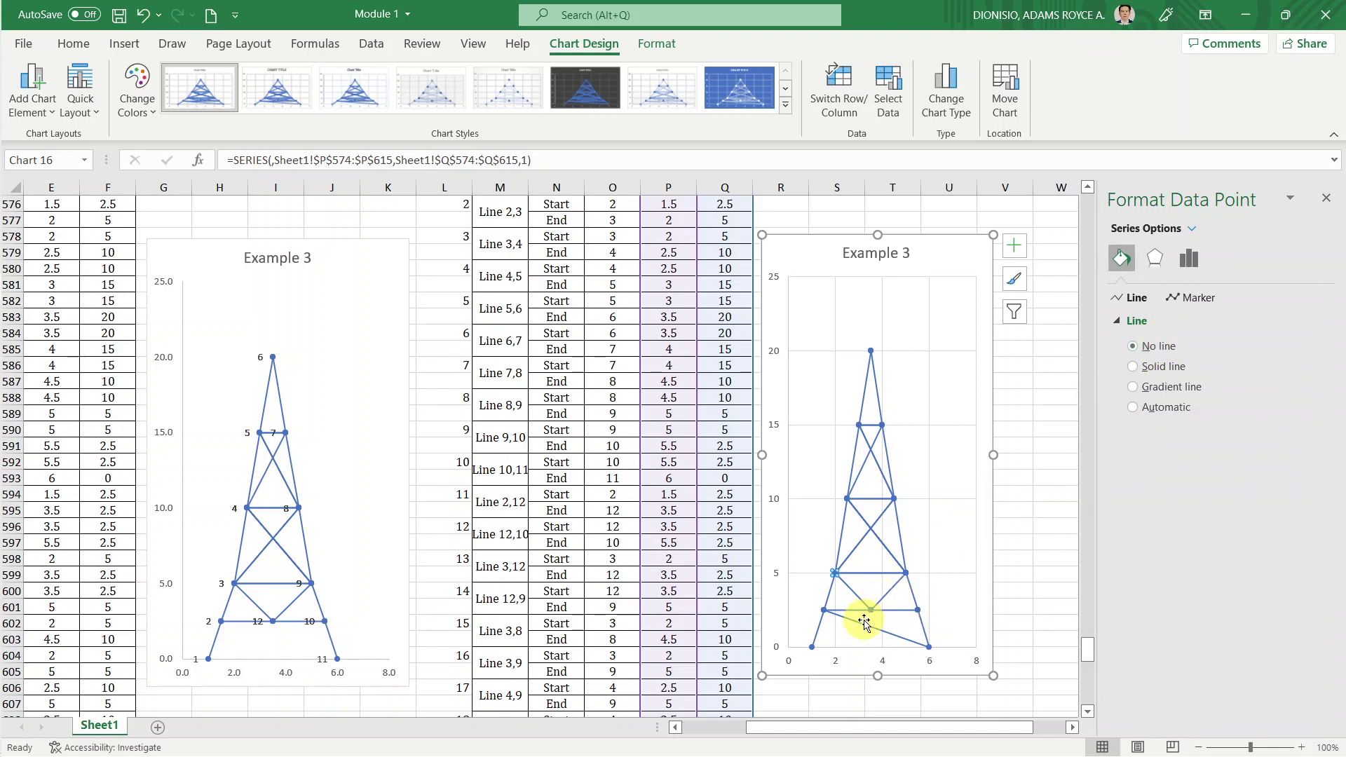
Hide the line leading to the point at (1.5, 2.5), then deselect the chart.
{"action": "left_click", "coordinate": [872, 629]}
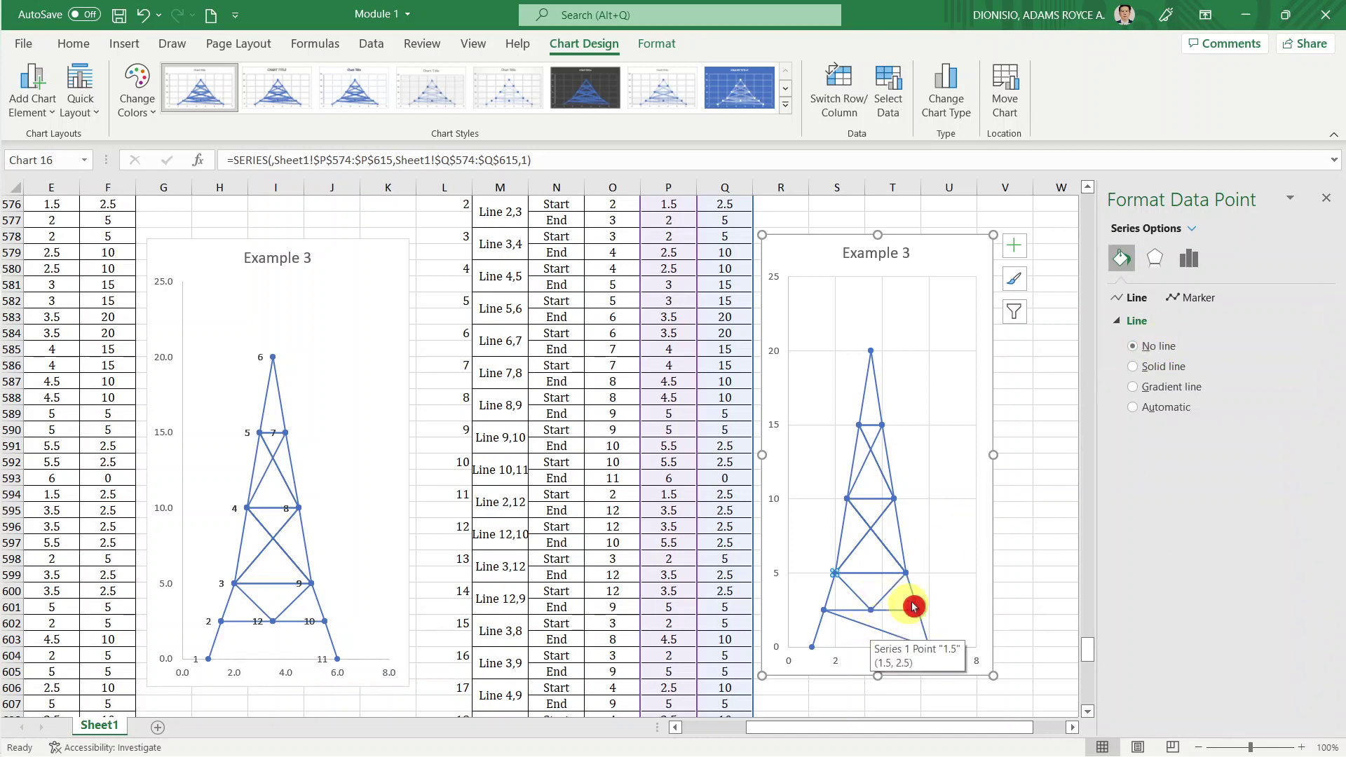
{"action": "left_click", "coordinate": [1310, 206]}
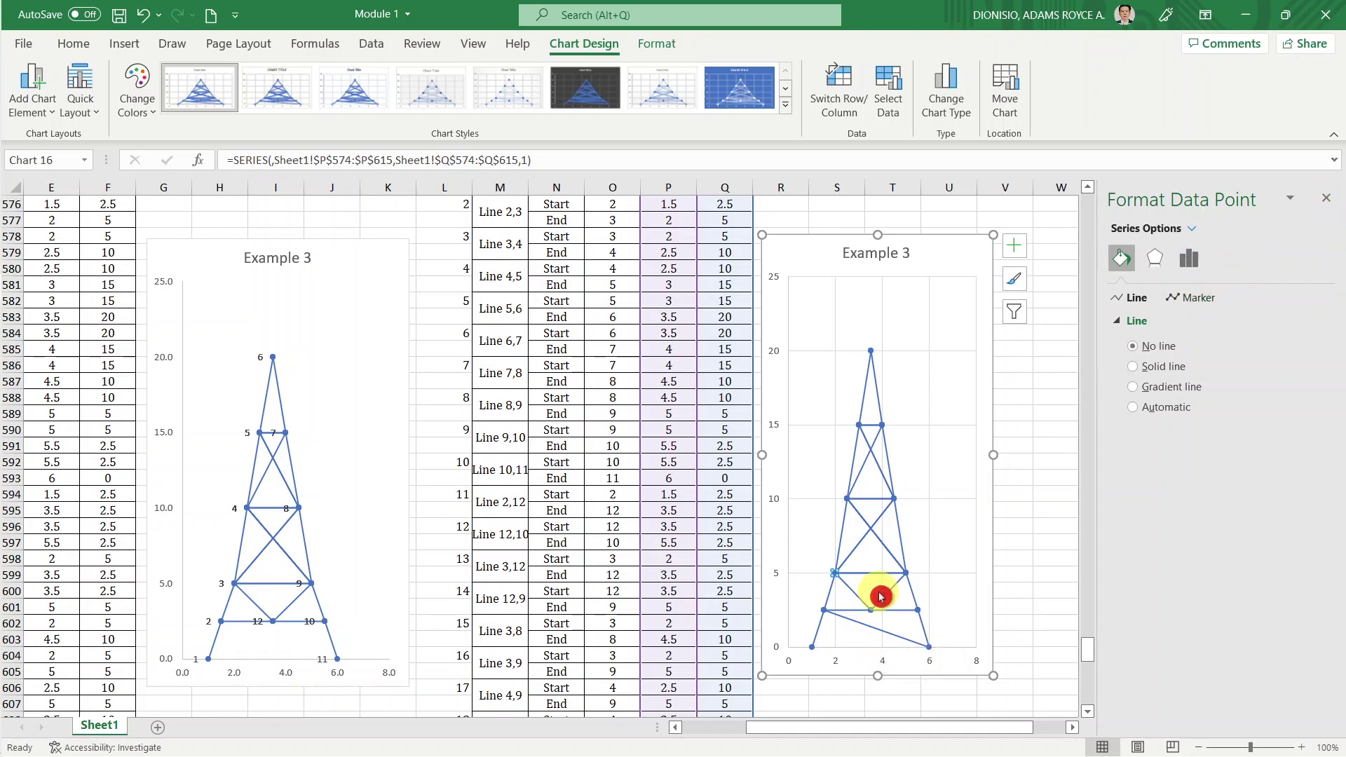
{"action": "left_click", "coordinate": [873, 629]}
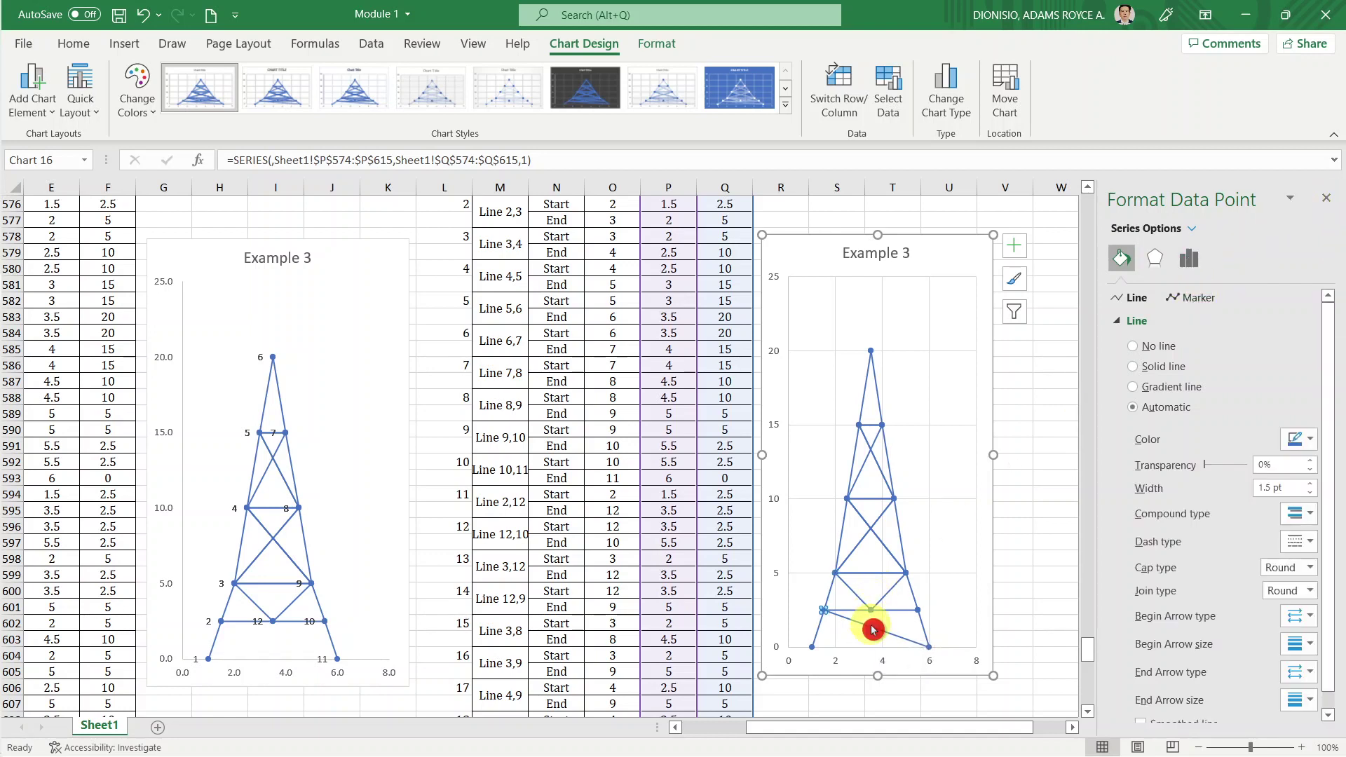
{"action": "left_click", "coordinate": [1178, 366]}
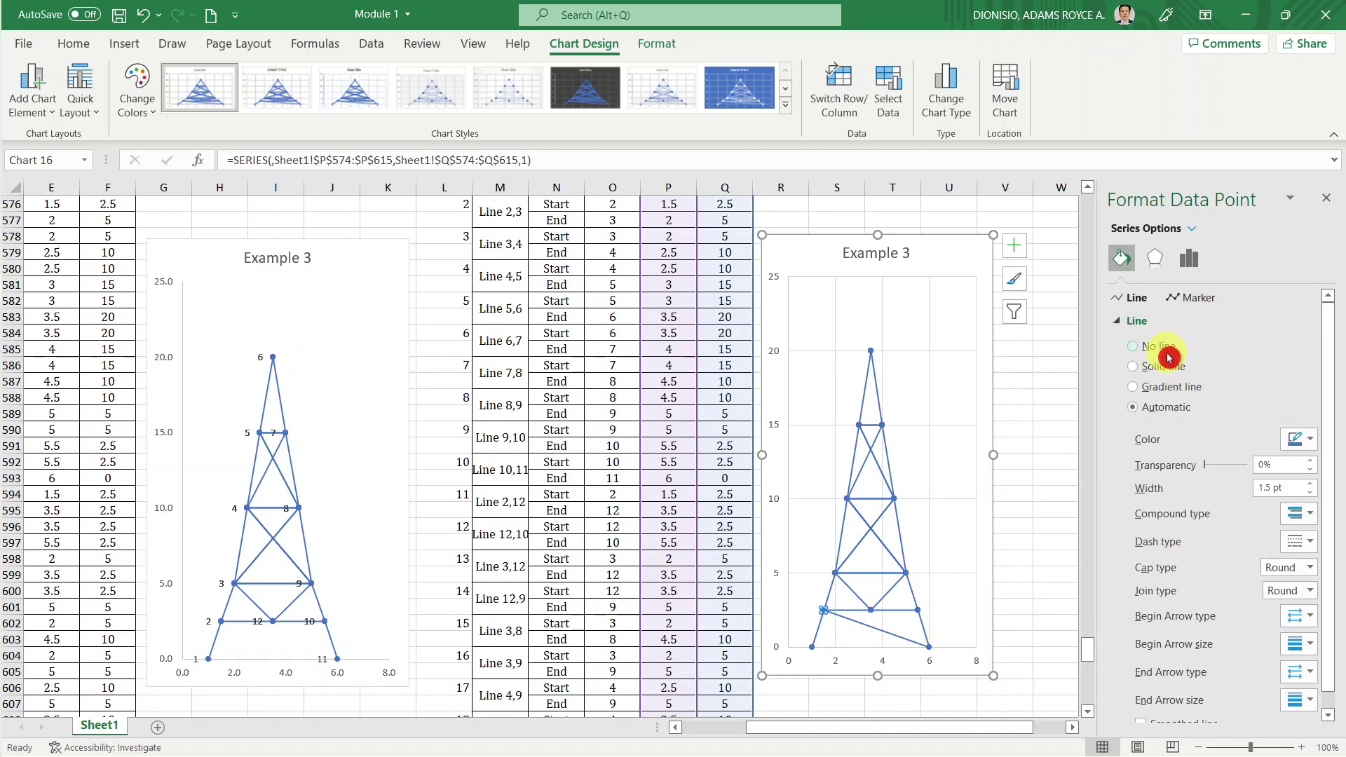
{"action": "left_click", "coordinate": [1169, 354]}
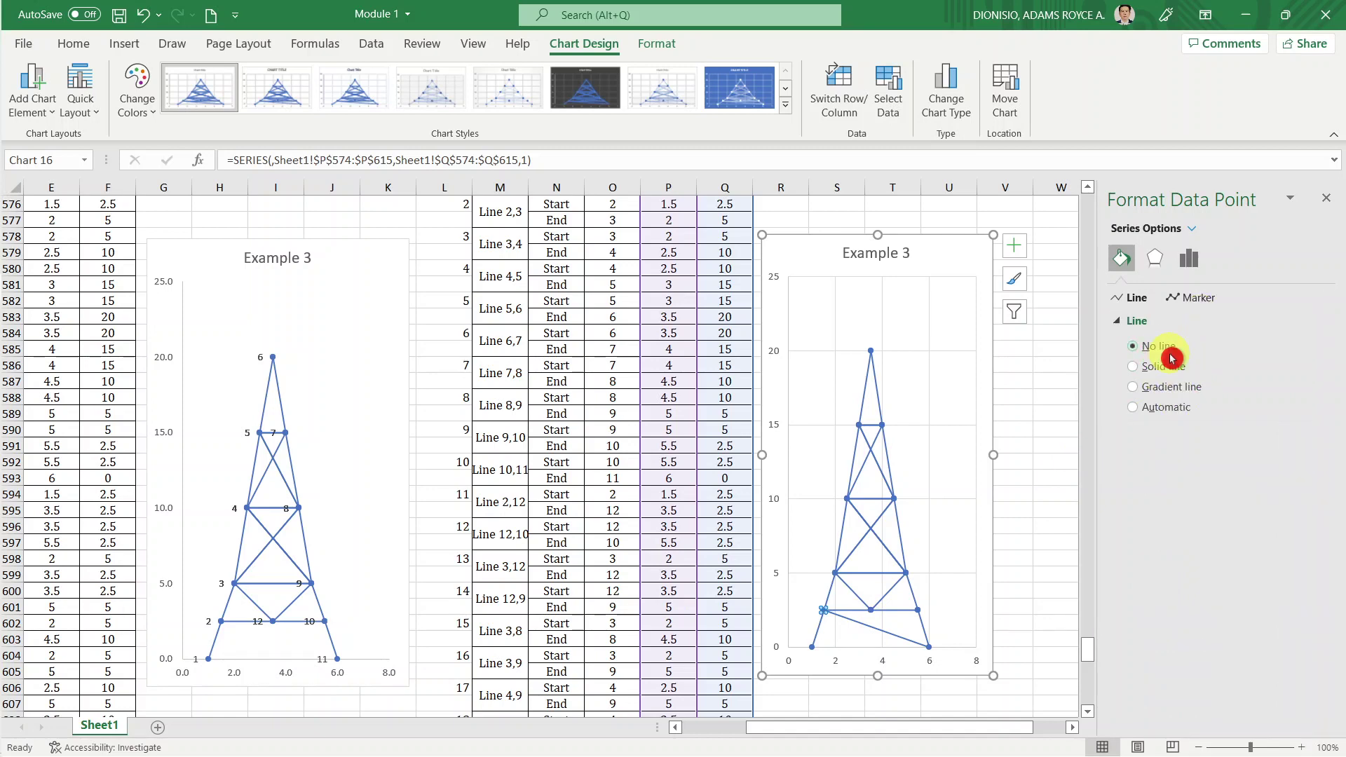
{"action": "left_click", "coordinate": [1052, 558]}
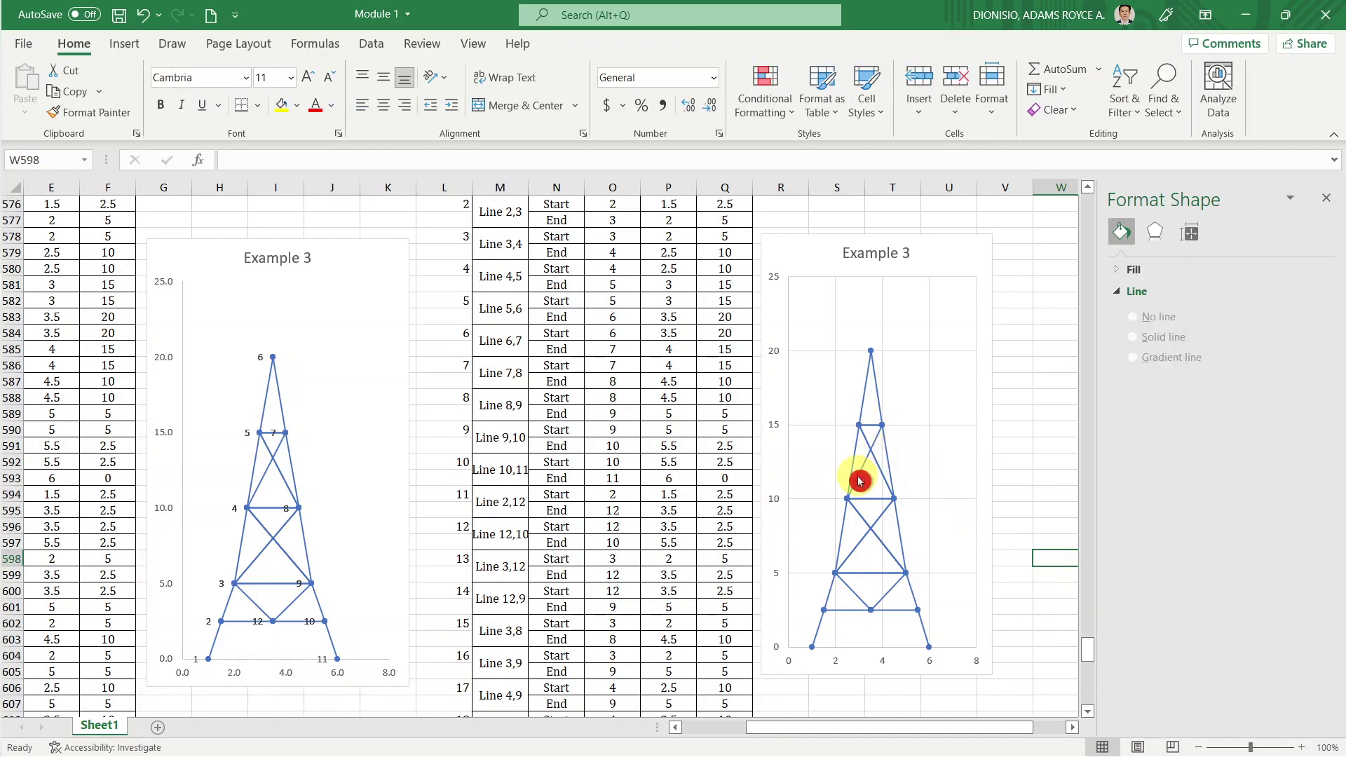
{"action": "scroll", "coordinate": [827, 557], "scroll_direction": "up", "scroll_amount": 3}
{"action": "scroll", "coordinate": [827, 558], "scroll_direction": "up", "scroll_amount": 1}
{"action": "scroll", "coordinate": [805, 526], "scroll_direction": "up", "scroll_amount": 3}
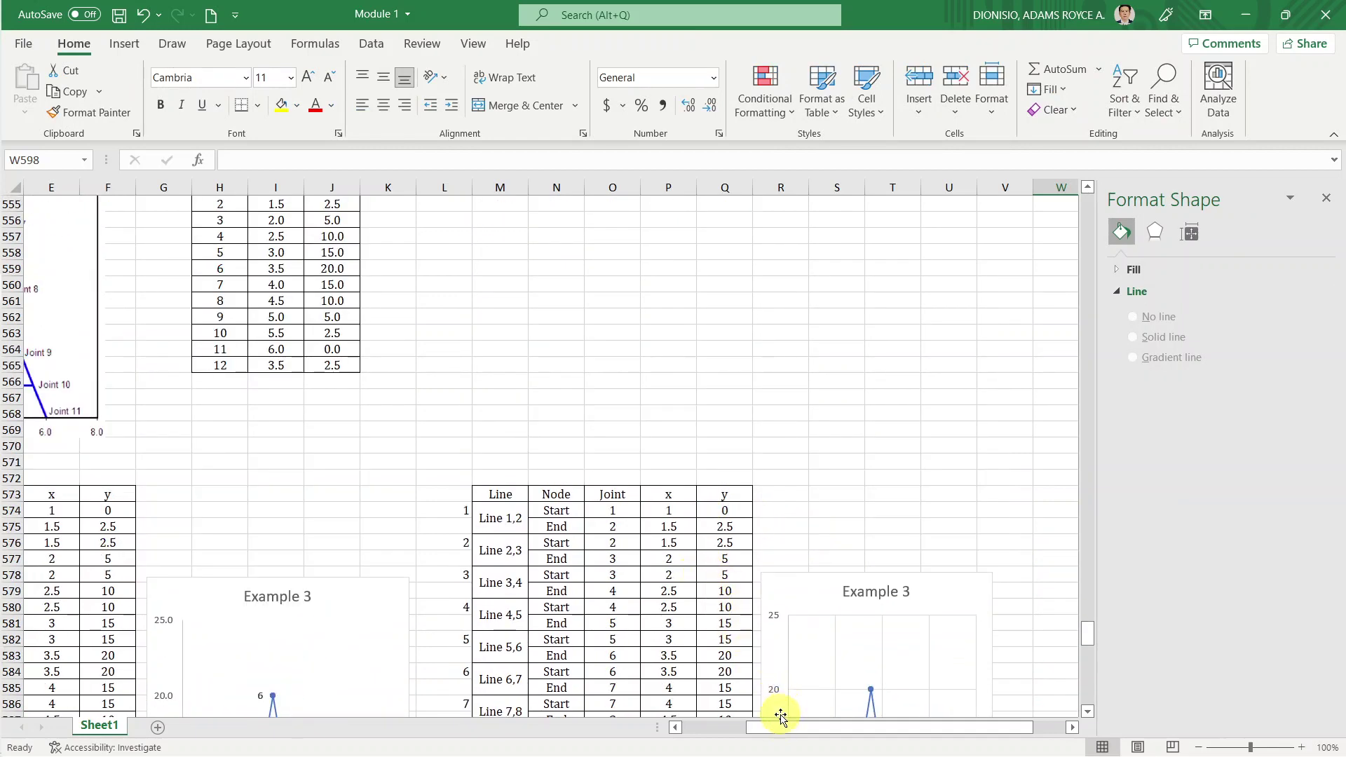
{"action": "left_click_drag", "start_coordinate": [785, 729], "coordinate": [676, 733]}
{"action": "scroll", "coordinate": [406, 570], "scroll_direction": "up", "scroll_amount": 1}
{"action": "scroll", "coordinate": [406, 571], "scroll_direction": "up", "scroll_amount": 1}
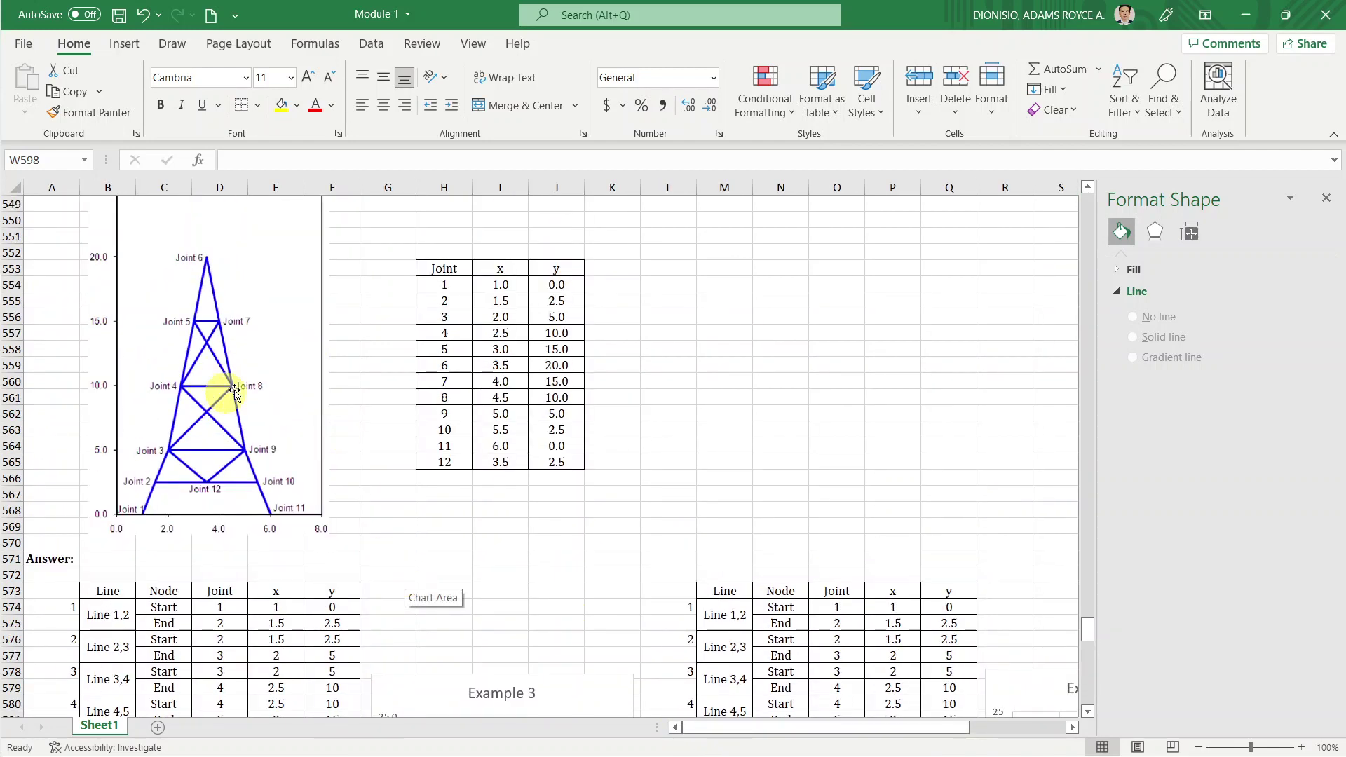
{"action": "scroll", "coordinate": [346, 589], "scroll_direction": "up", "scroll_amount": 1}
{"action": "scroll", "coordinate": [345, 589], "scroll_direction": "up", "scroll_amount": 1}
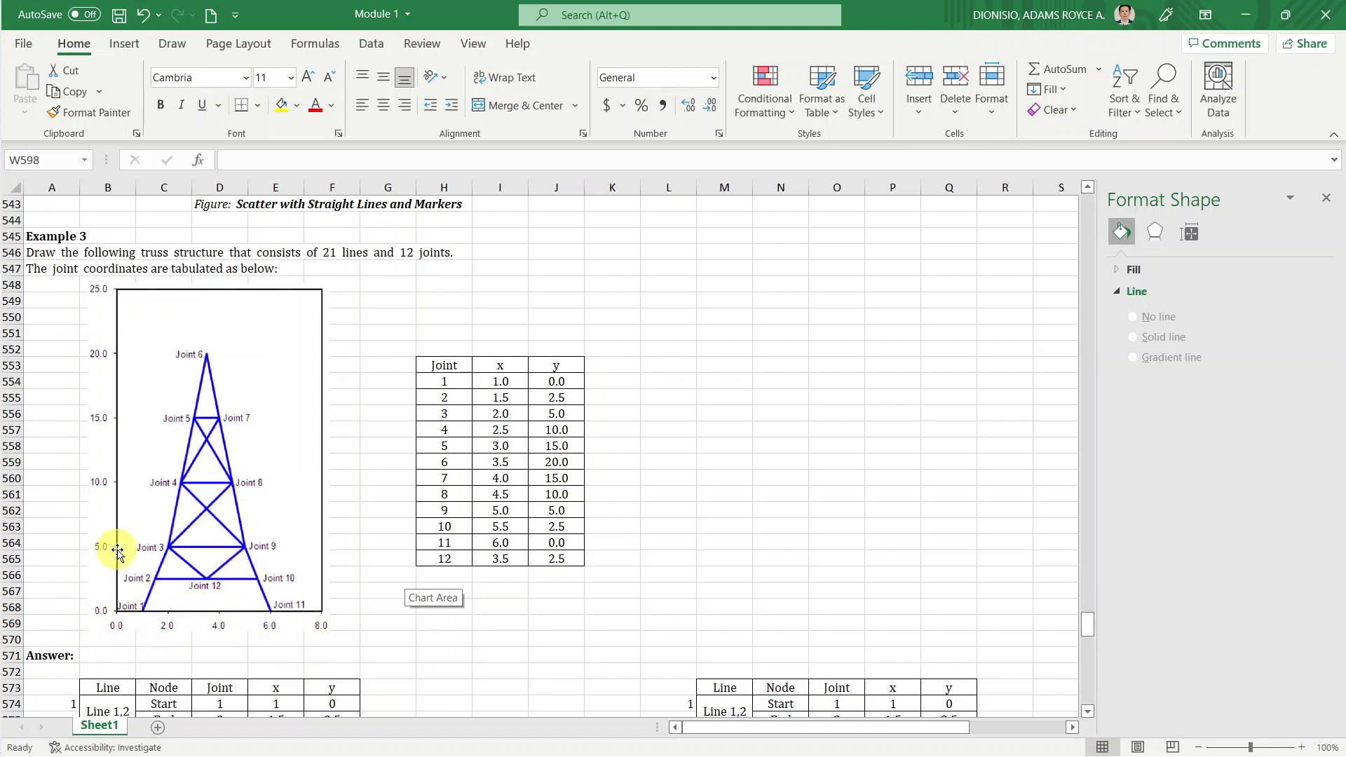
{"action": "scroll", "coordinate": [767, 481], "scroll_direction": "down", "scroll_amount": 4}
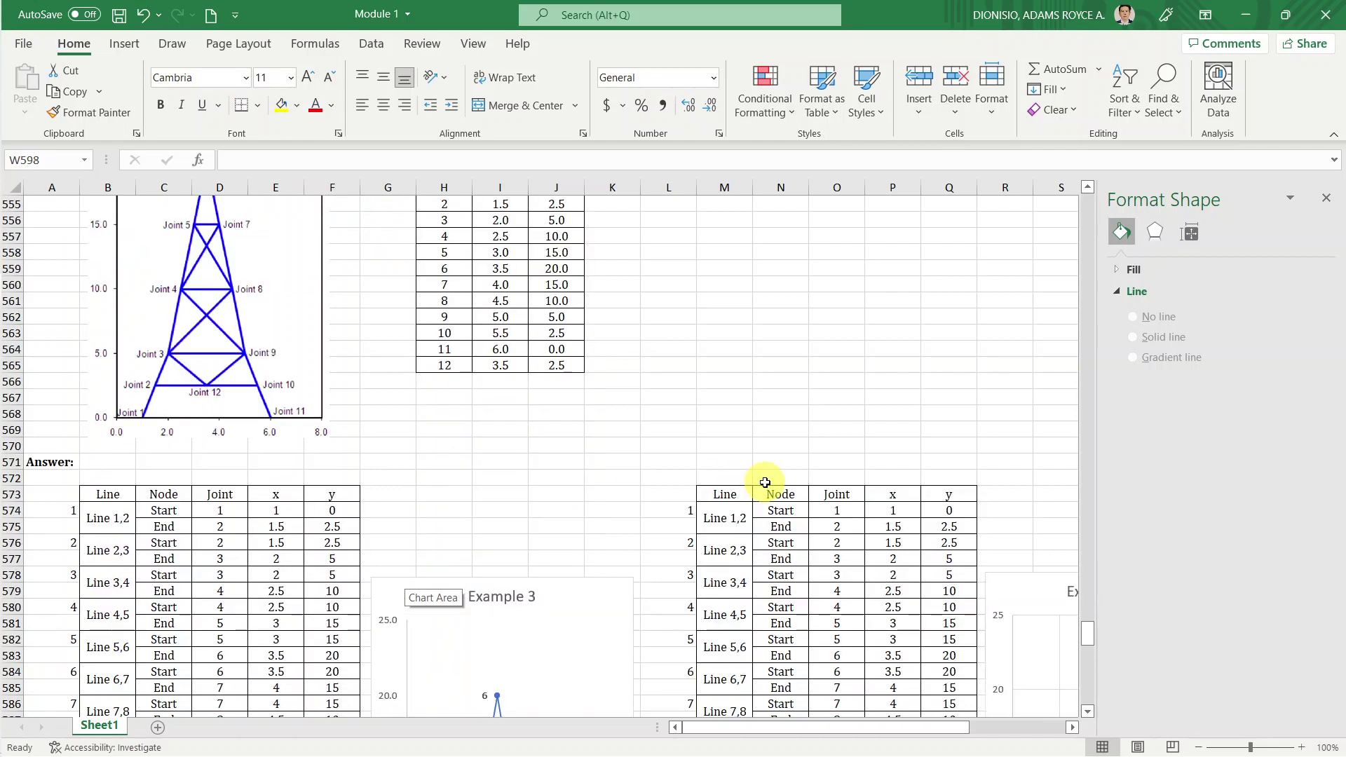
{"action": "scroll", "coordinate": [781, 495], "scroll_direction": "down", "scroll_amount": 3}
{"action": "left_click_drag", "start_coordinate": [841, 730], "coordinate": [1003, 729]}
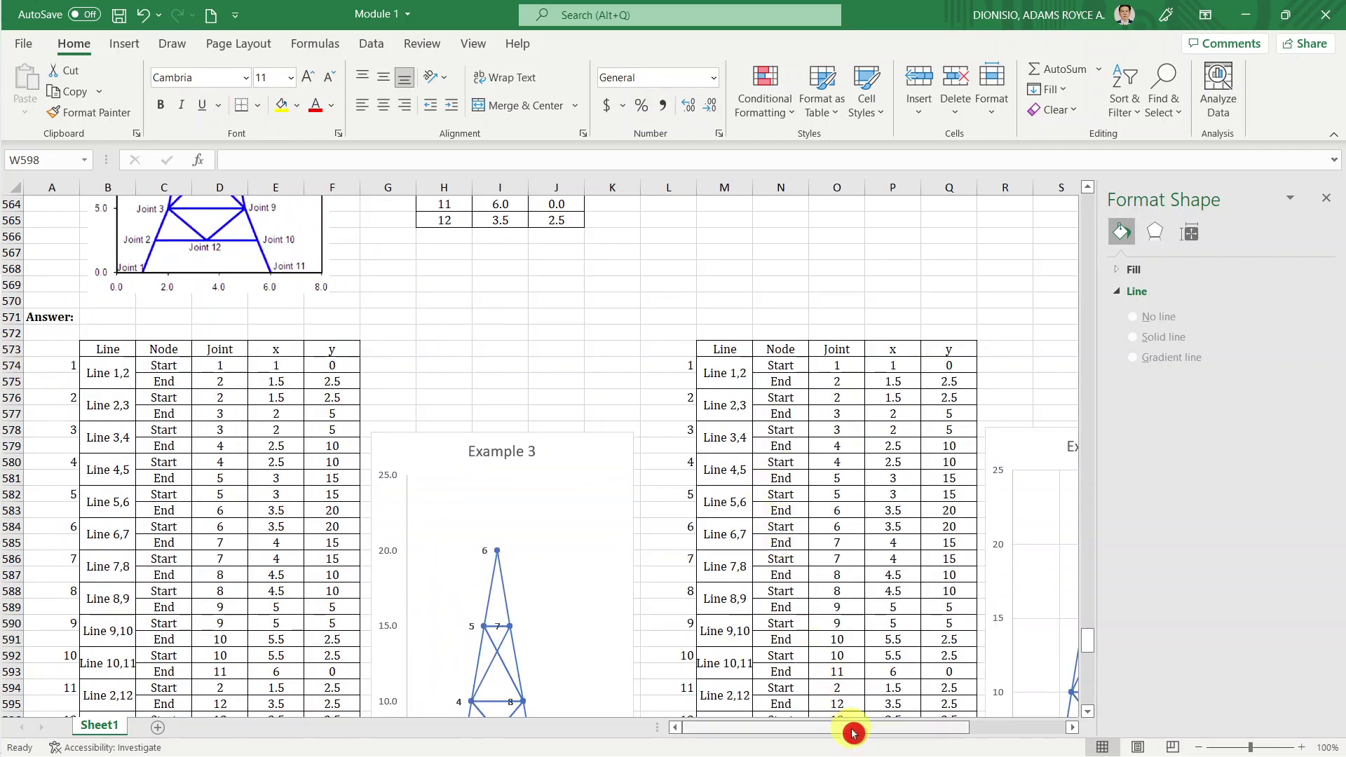
{"action": "scroll", "coordinate": [842, 625], "scroll_direction": "down", "scroll_amount": 3}
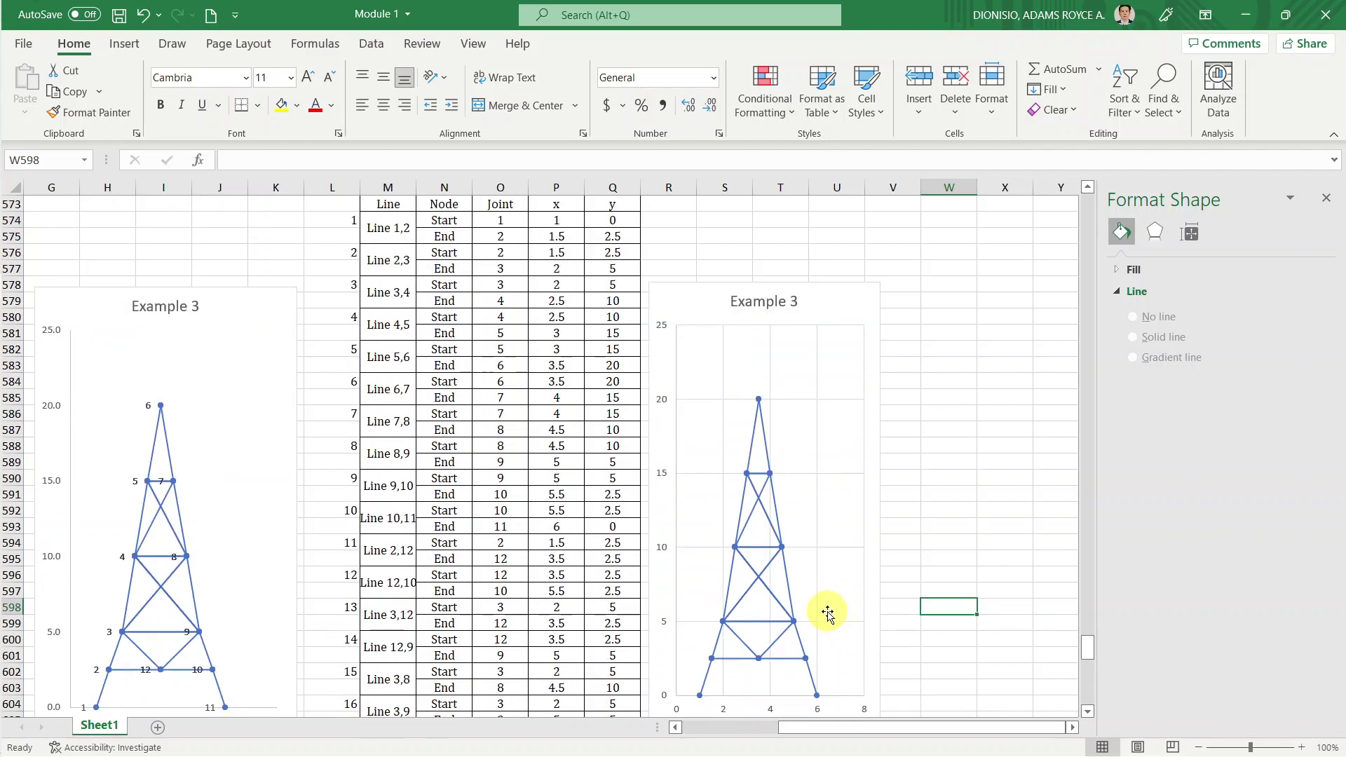
{"action": "scroll", "coordinate": [826, 612], "scroll_direction": "down", "scroll_amount": 1}
{"action": "scroll", "coordinate": [824, 614], "scroll_direction": "down", "scroll_amount": 1}
{"action": "scroll", "coordinate": [820, 614], "scroll_direction": "up", "scroll_amount": 1}
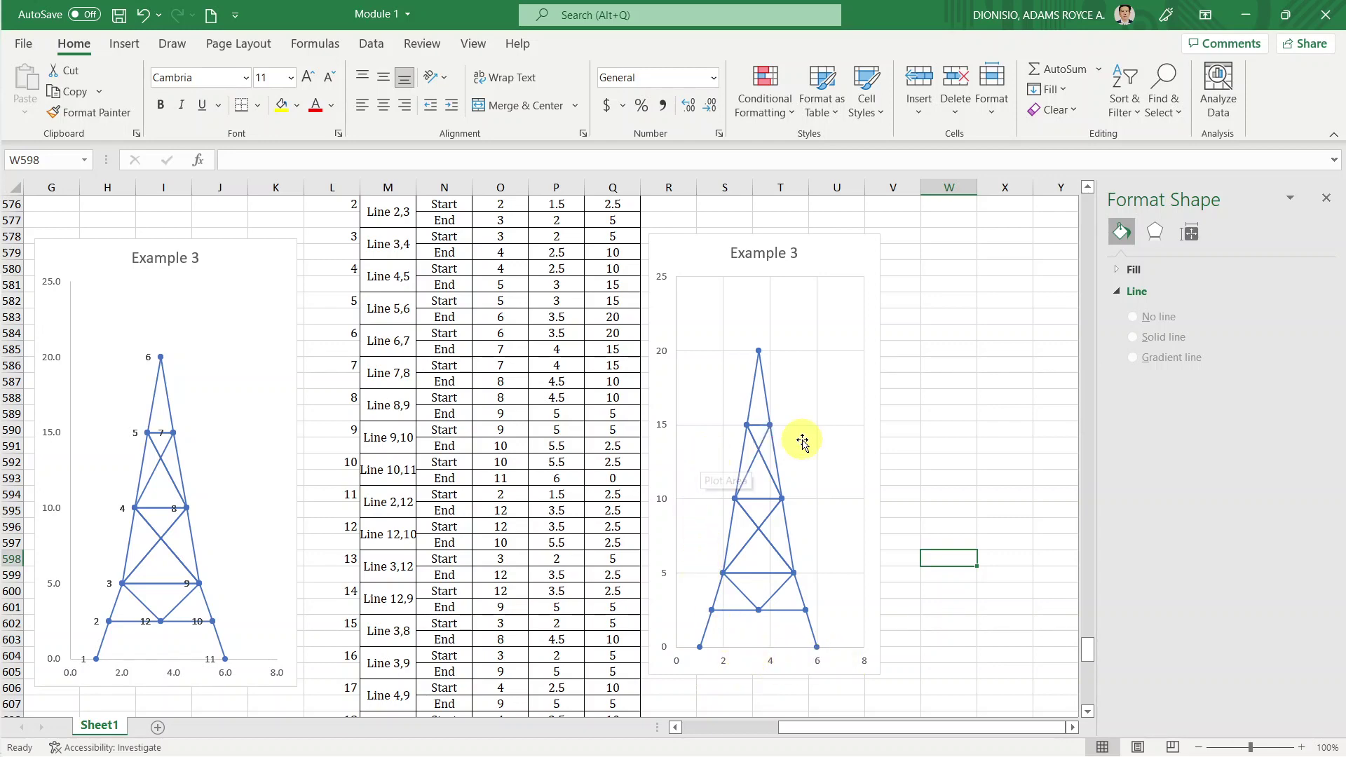
{"action": "scroll", "coordinate": [636, 583], "scroll_direction": "up", "scroll_amount": 4}
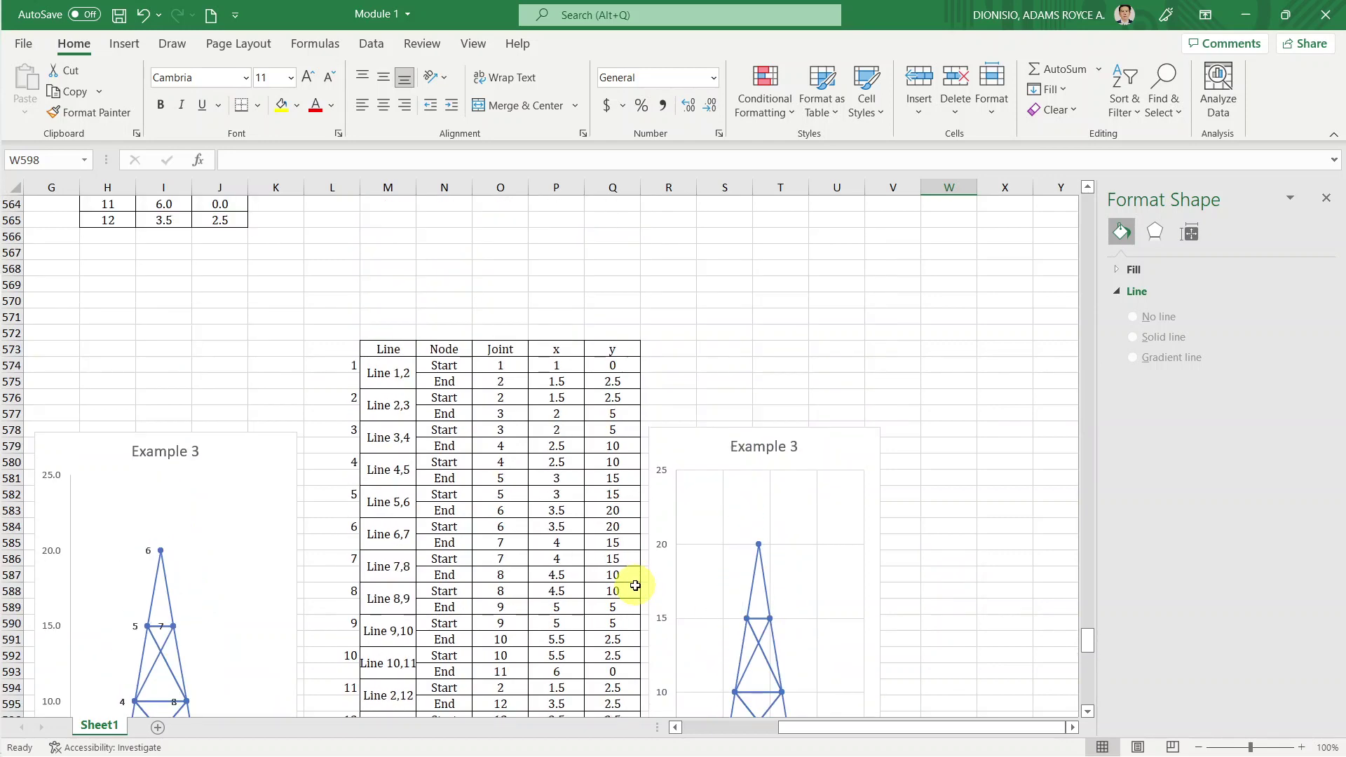
{"action": "scroll", "coordinate": [632, 584], "scroll_direction": "up", "scroll_amount": 2}
{"action": "scroll", "coordinate": [659, 578], "scroll_direction": "up", "scroll_amount": 2}
{"action": "scroll", "coordinate": [689, 574], "scroll_direction": "up", "scroll_amount": 3}
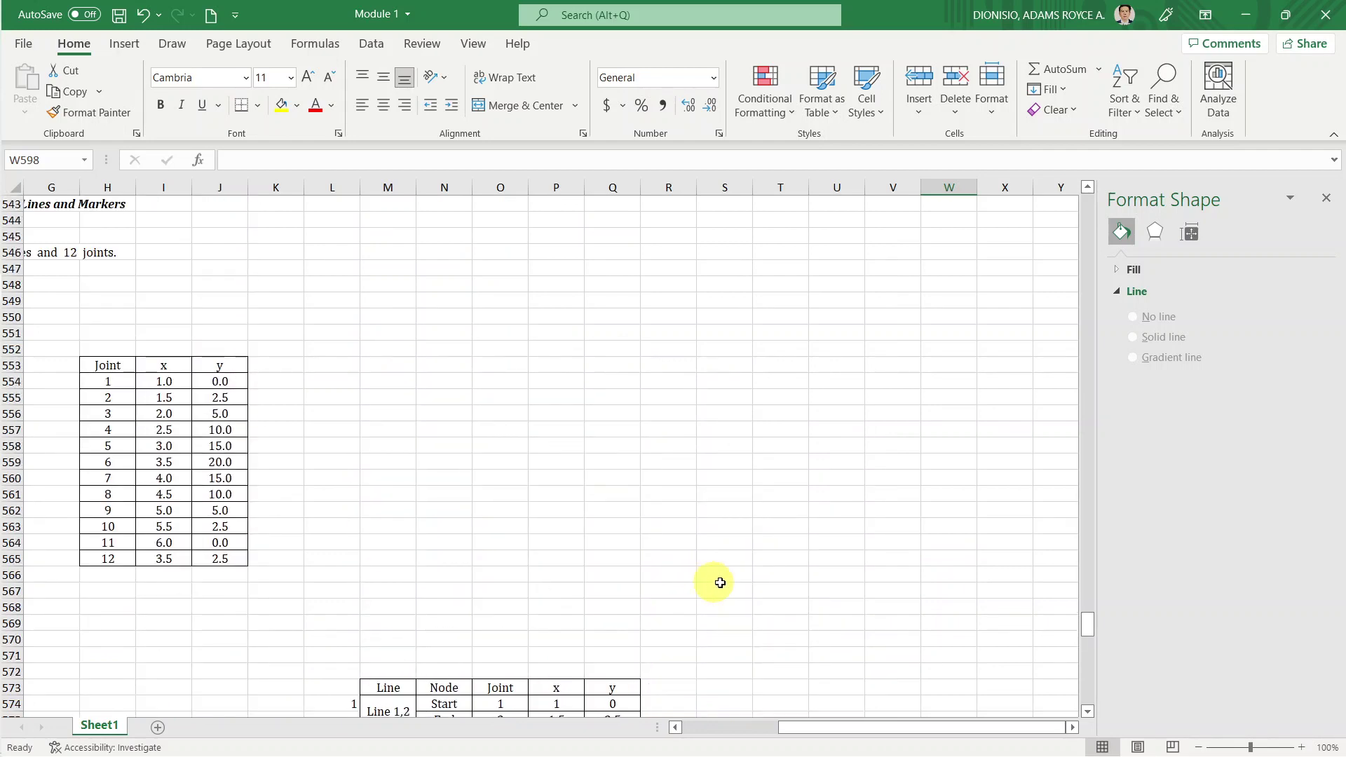
{"action": "left_click_drag", "start_coordinate": [832, 727], "coordinate": [700, 745]}
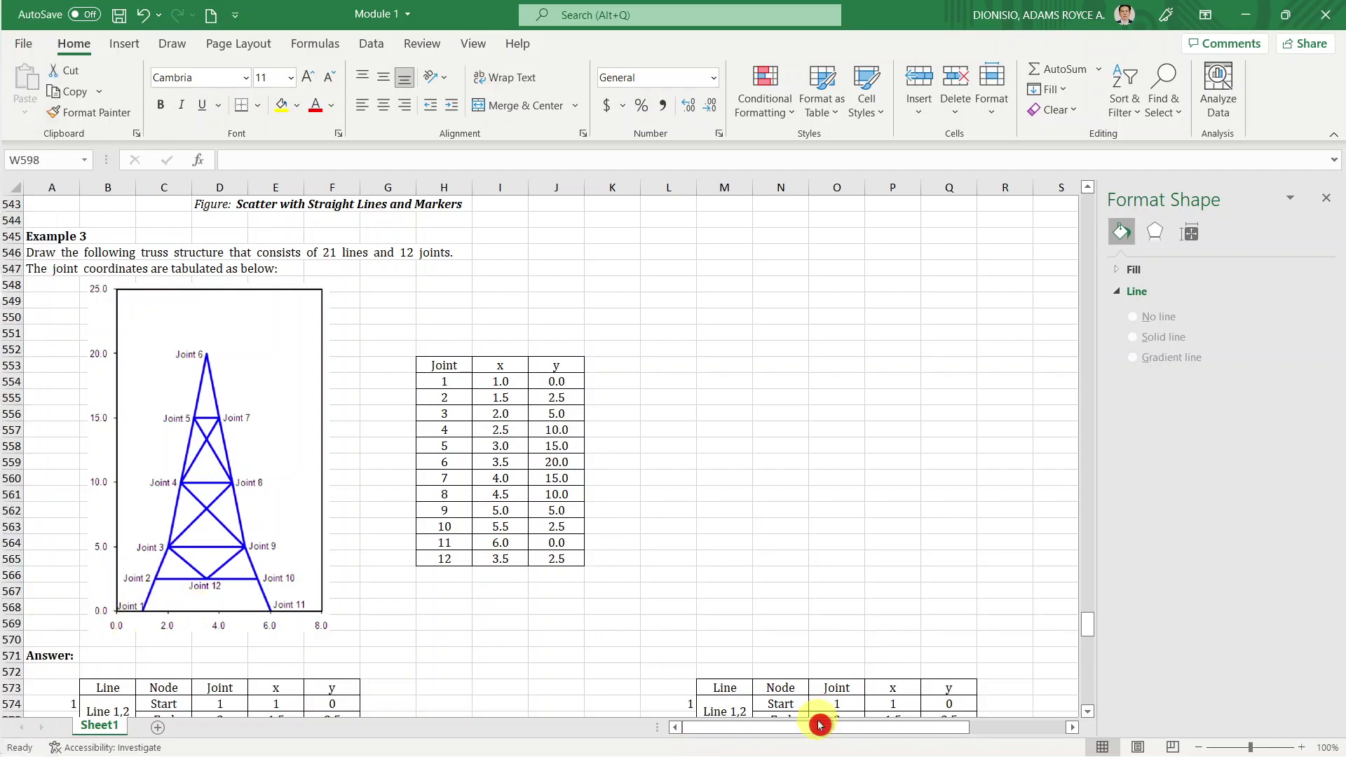
{"action": "left_click_drag", "start_coordinate": [819, 726], "coordinate": [939, 743]}
{"action": "scroll", "coordinate": [921, 683], "scroll_direction": "down", "scroll_amount": 5}
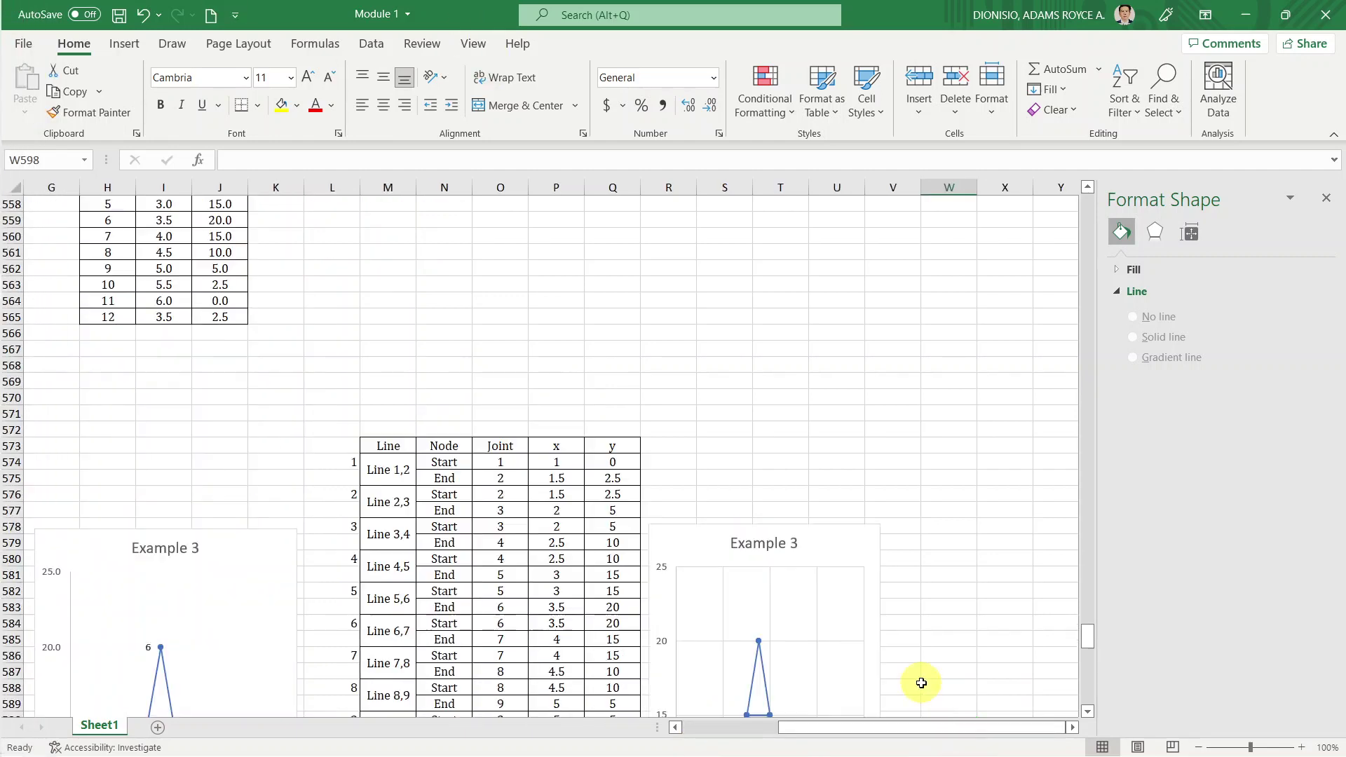
{"action": "scroll", "coordinate": [921, 683], "scroll_direction": "down", "scroll_amount": 2}
{"action": "scroll", "coordinate": [922, 683], "scroll_direction": "down", "scroll_amount": 2}
{"action": "scroll", "coordinate": [918, 683], "scroll_direction": "down", "scroll_amount": 2}
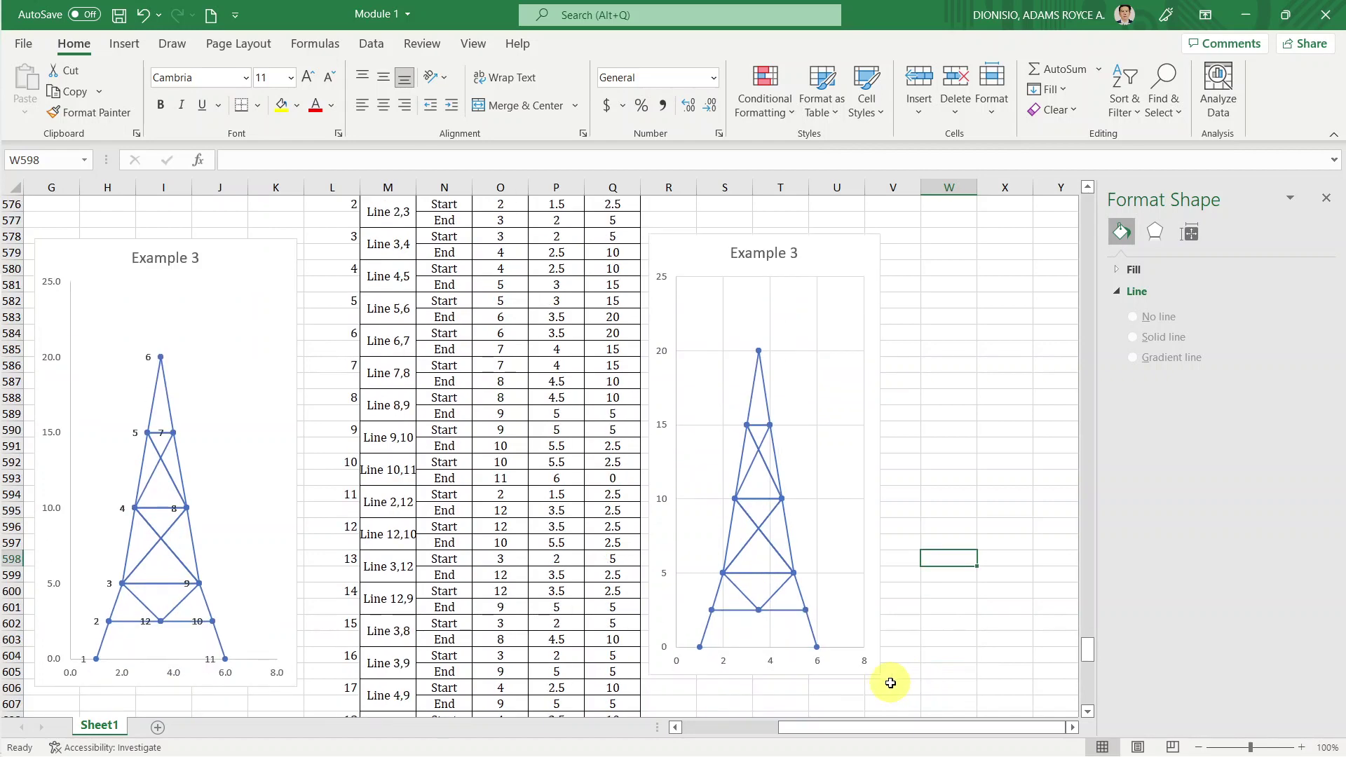
Format the right chart's horizontal axis labels as Number with 1 decimal place.
{"action": "left_click", "coordinate": [820, 670]}
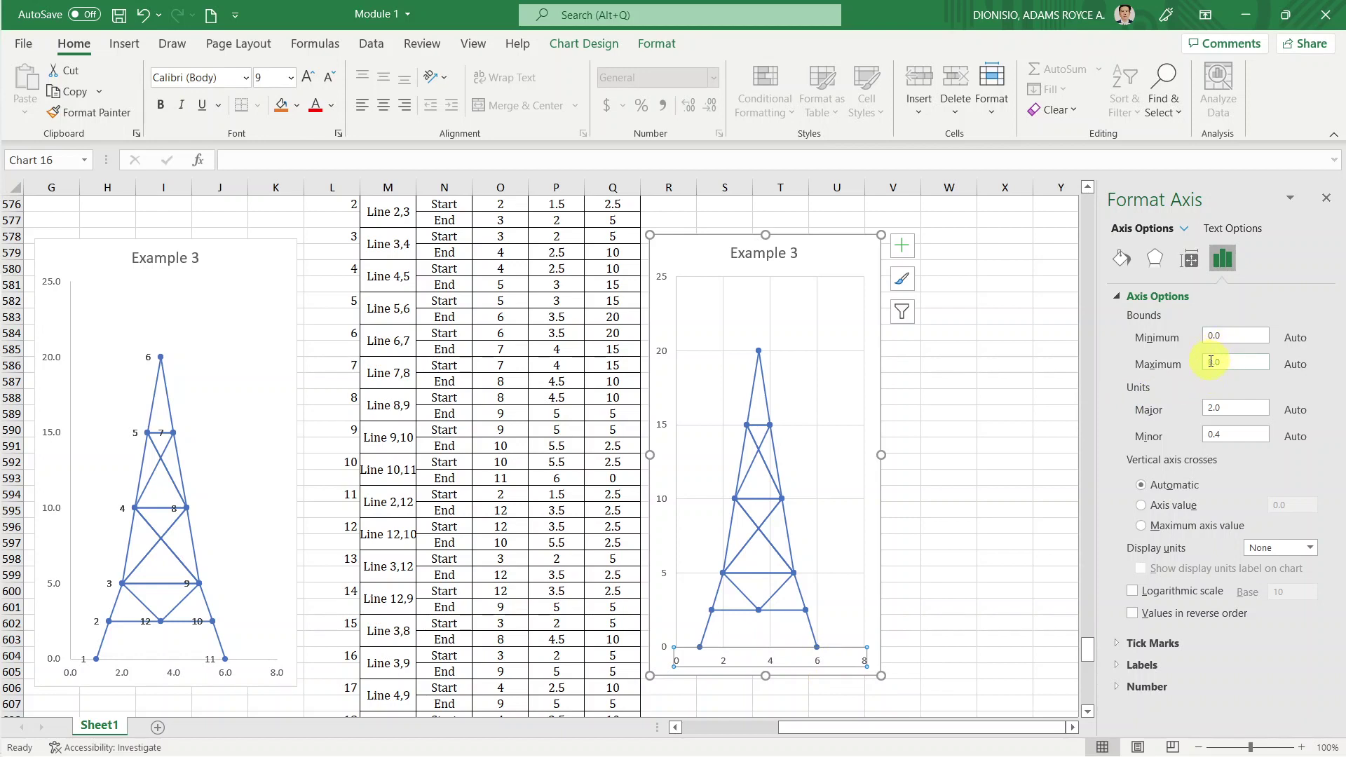
{"action": "left_click", "coordinate": [1223, 406]}
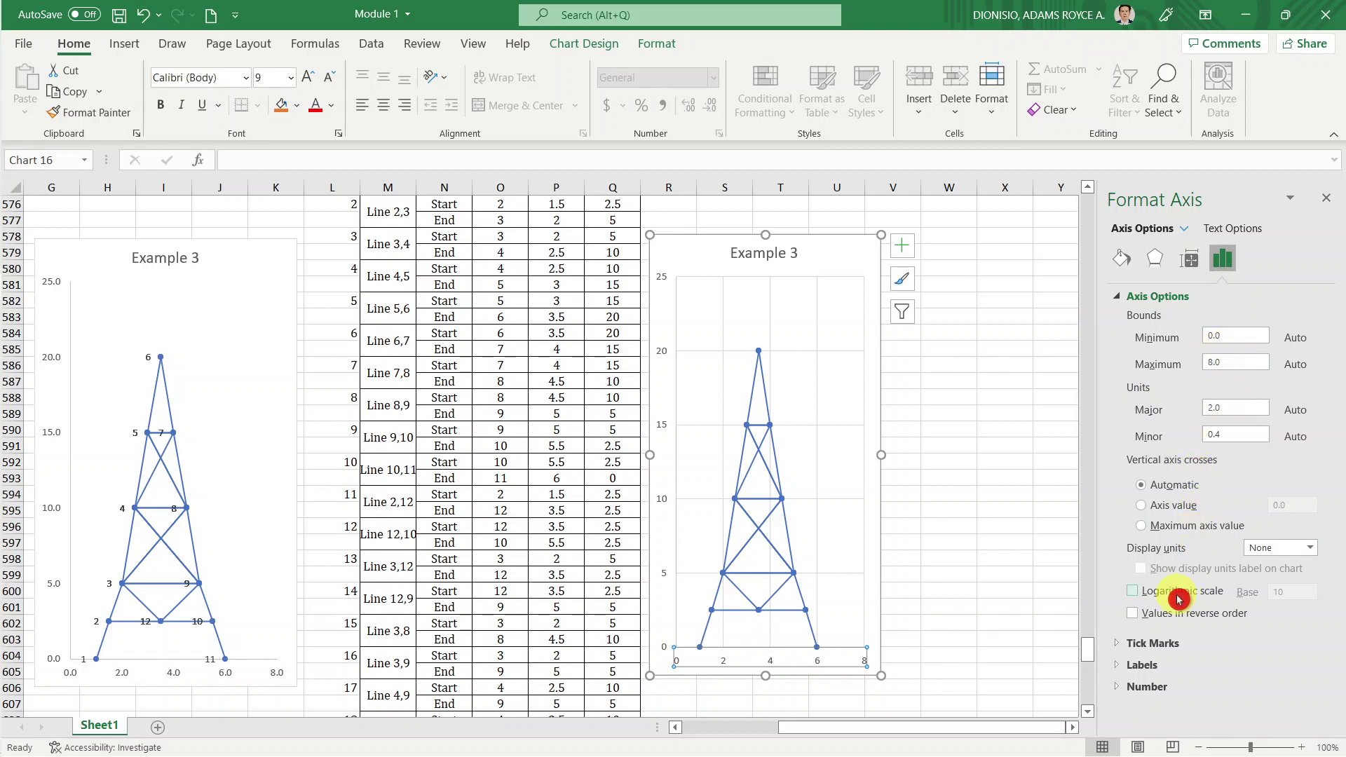
{"action": "left_click", "coordinate": [1171, 685]}
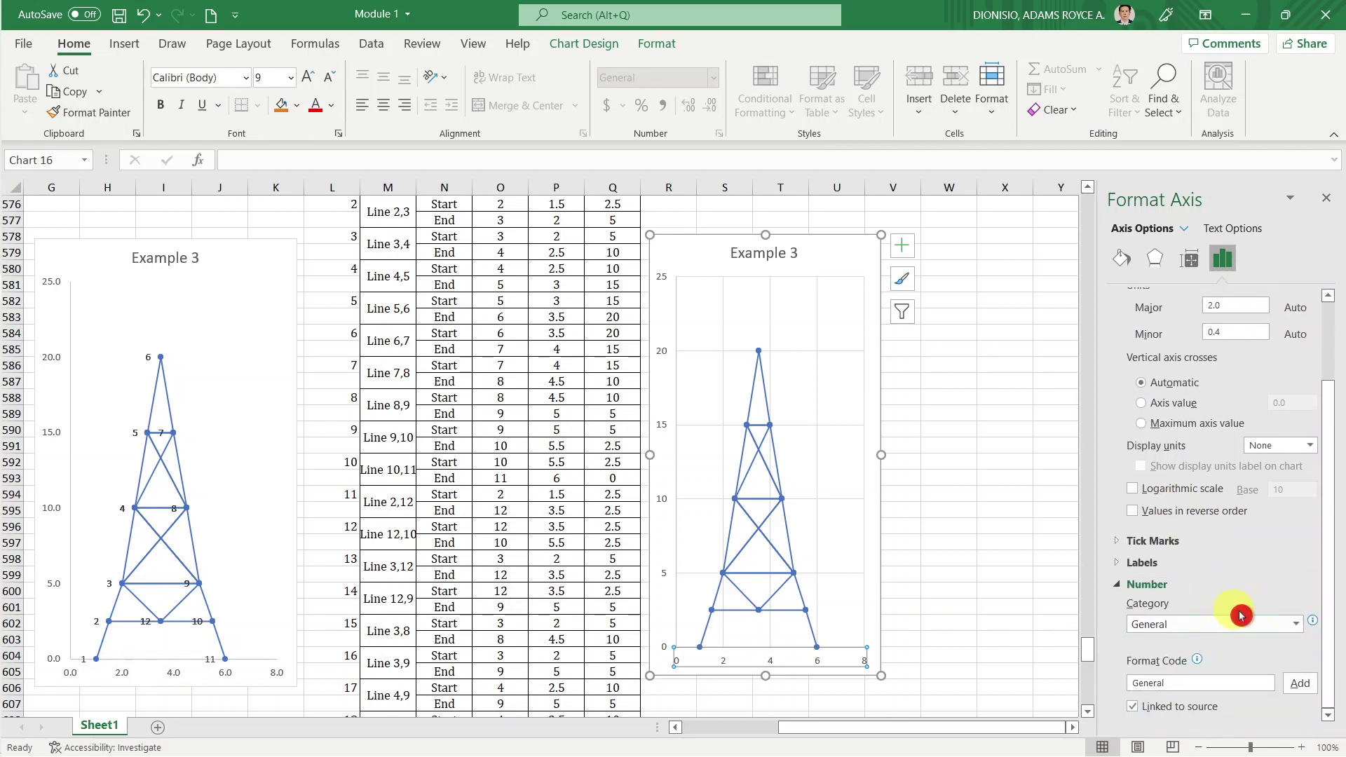
{"action": "left_click", "coordinate": [1291, 628]}
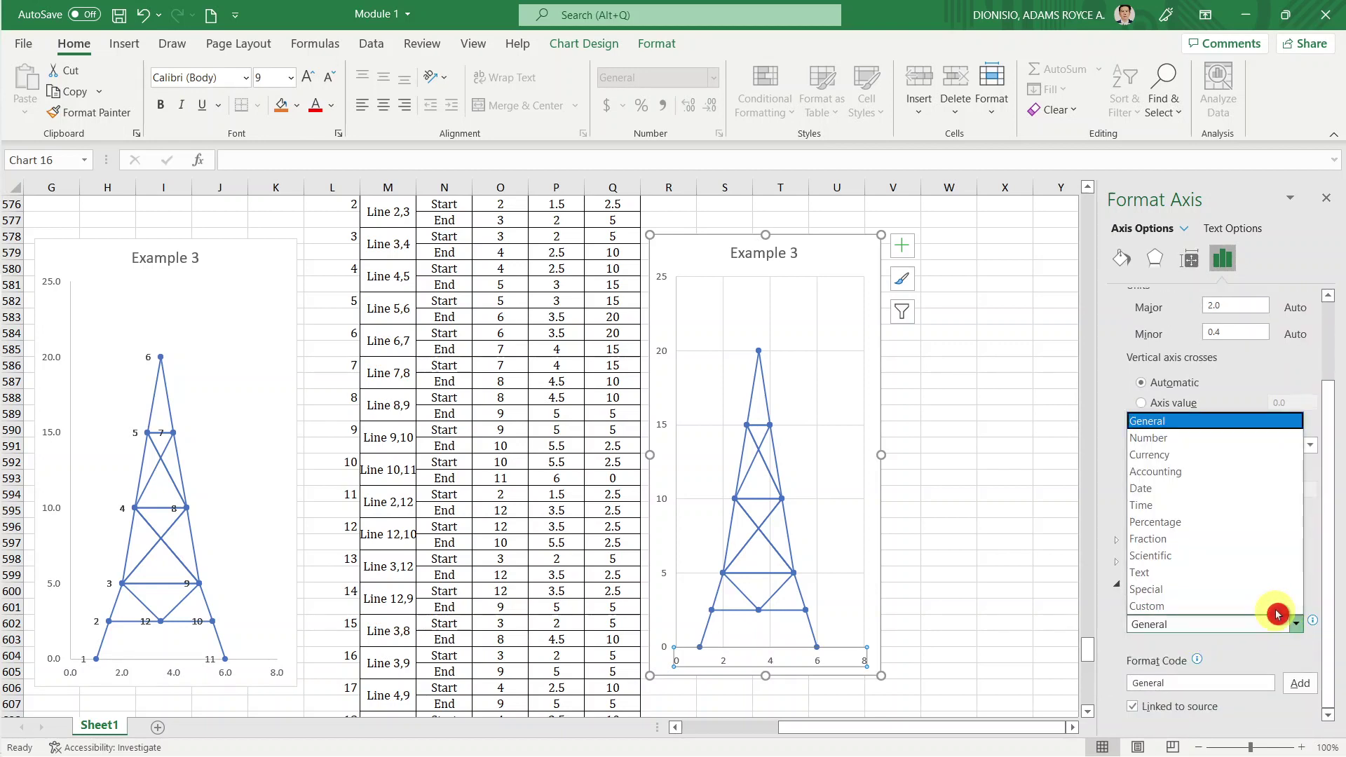
{"action": "left_click", "coordinate": [1201, 440]}
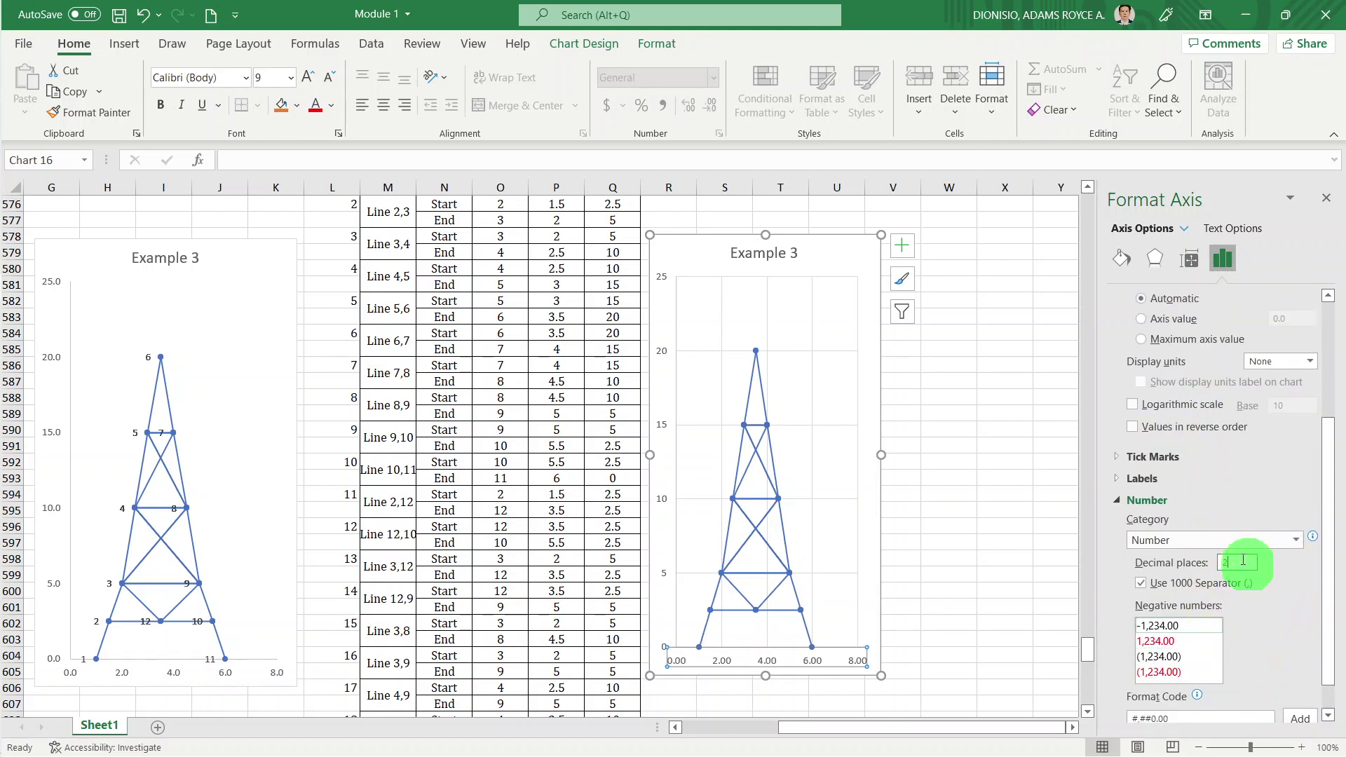
{"action": "left_click", "coordinate": [1241, 563]}
{"action": "type", "text": "1"}
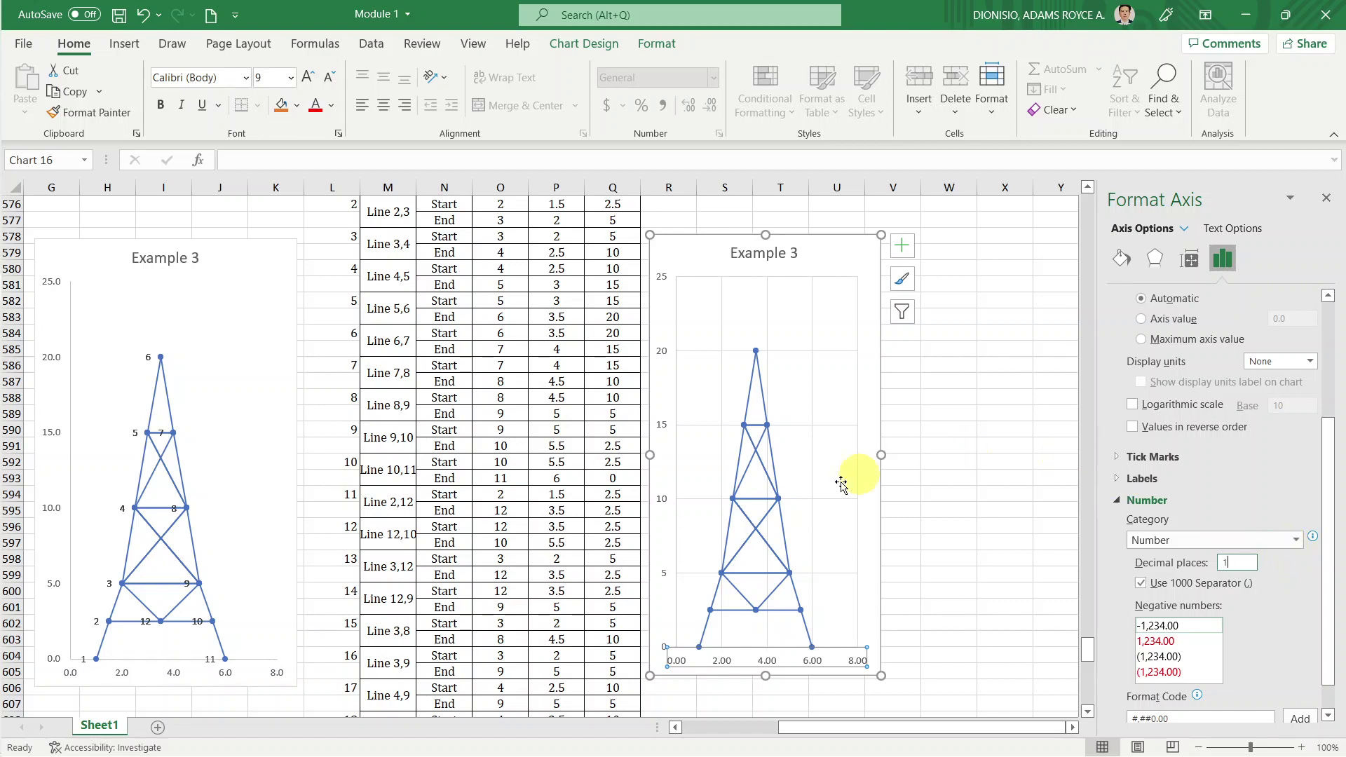
{"action": "left_click", "coordinate": [663, 430]}
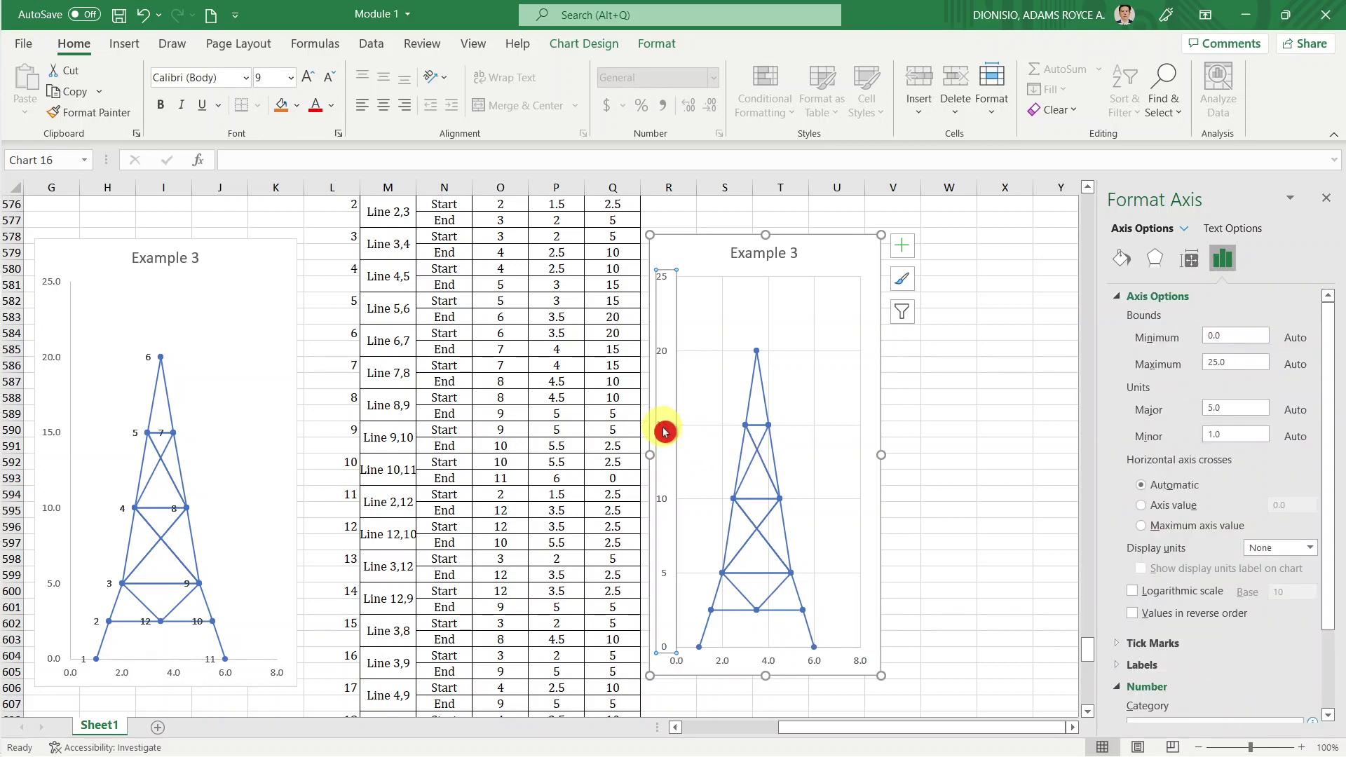
Format the vertical axis labels as Number with 1 decimal place, showing 0.0 to 25.0.
{"action": "scroll", "coordinate": [1259, 593], "scroll_direction": "down", "scroll_amount": 3}
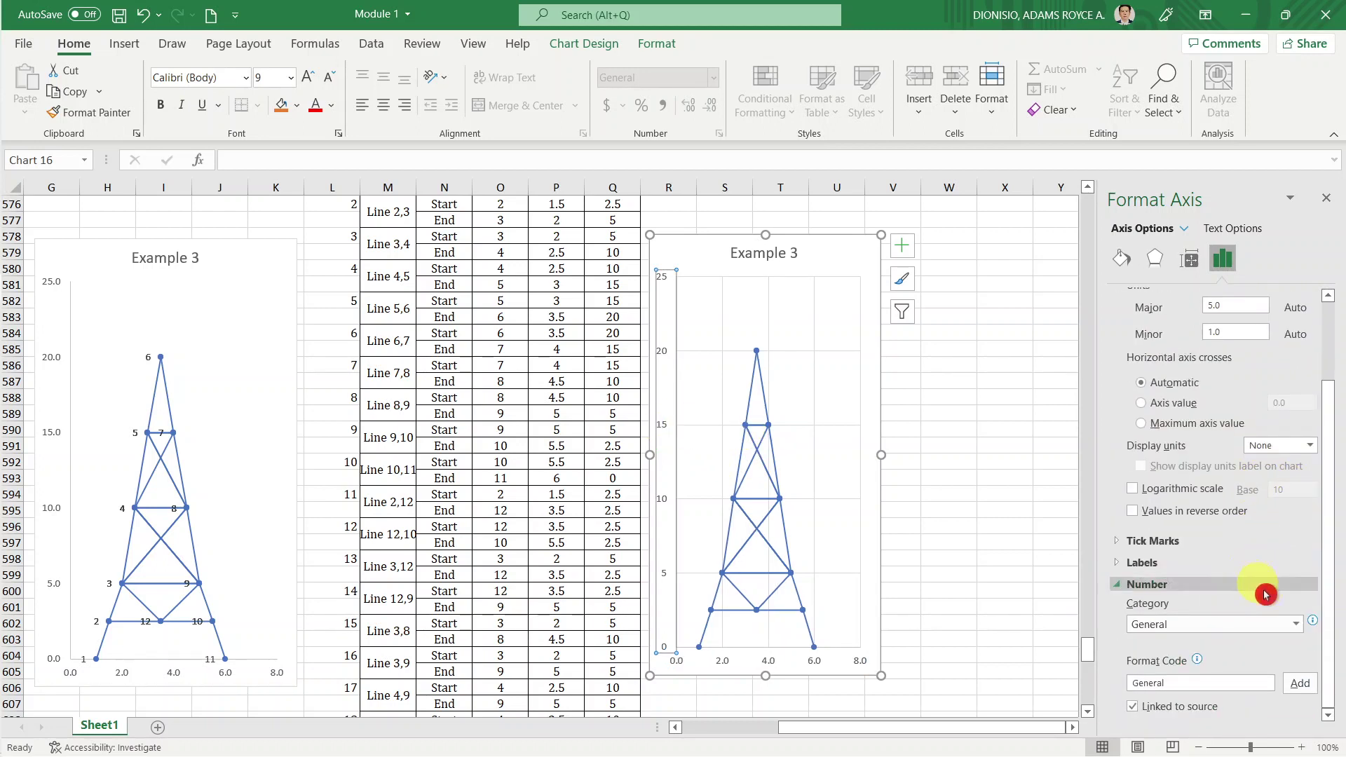
{"action": "left_click", "coordinate": [1297, 632]}
{"action": "left_click", "coordinate": [1205, 442]}
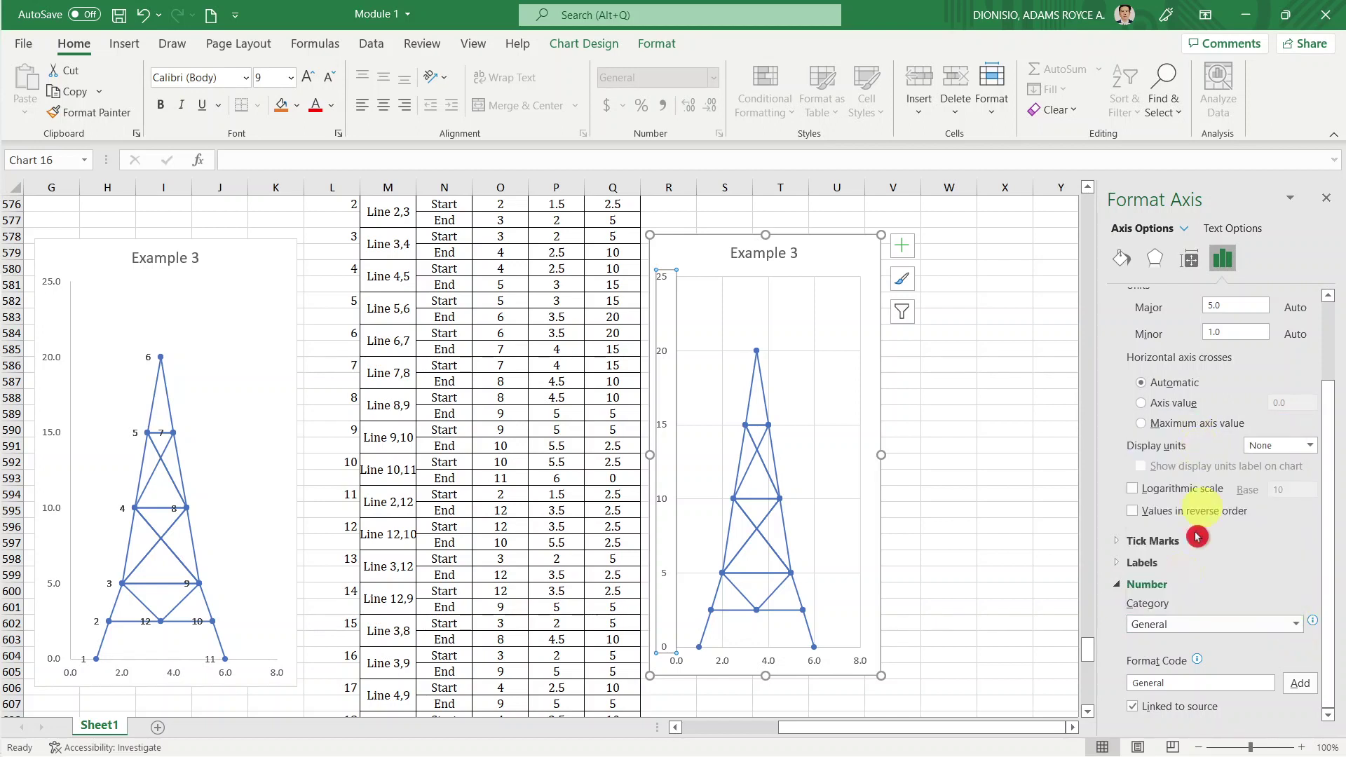
{"action": "scroll", "coordinate": [1231, 624], "scroll_direction": "down", "scroll_amount": 3}
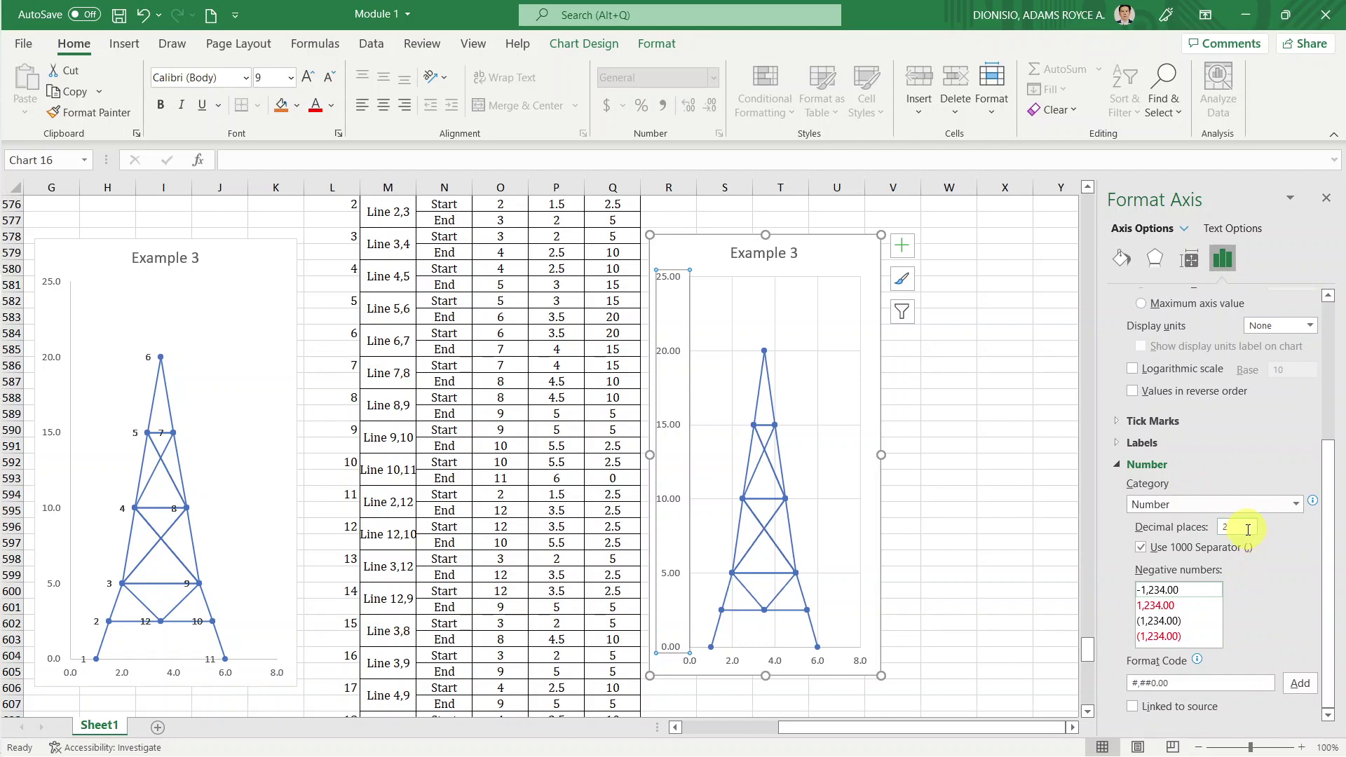
{"action": "double_click", "coordinate": [1243, 527]}
{"action": "type", "text": "1"}
{"action": "left_click", "coordinate": [994, 528]}
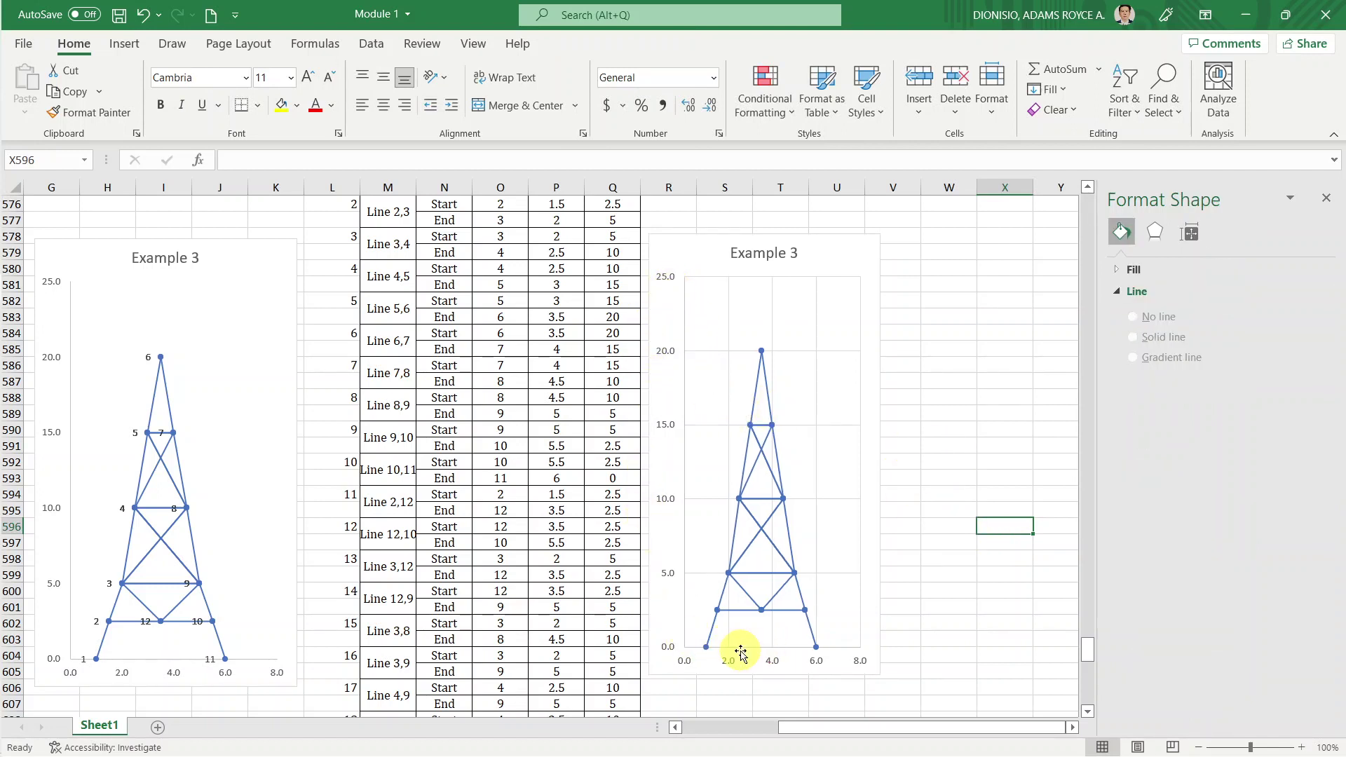
Scroll the sheet to bring both Example 3 charts and the Line/Node/Joint table into view.
{"action": "scroll", "coordinate": [635, 550], "scroll_direction": "up", "scroll_amount": 1}
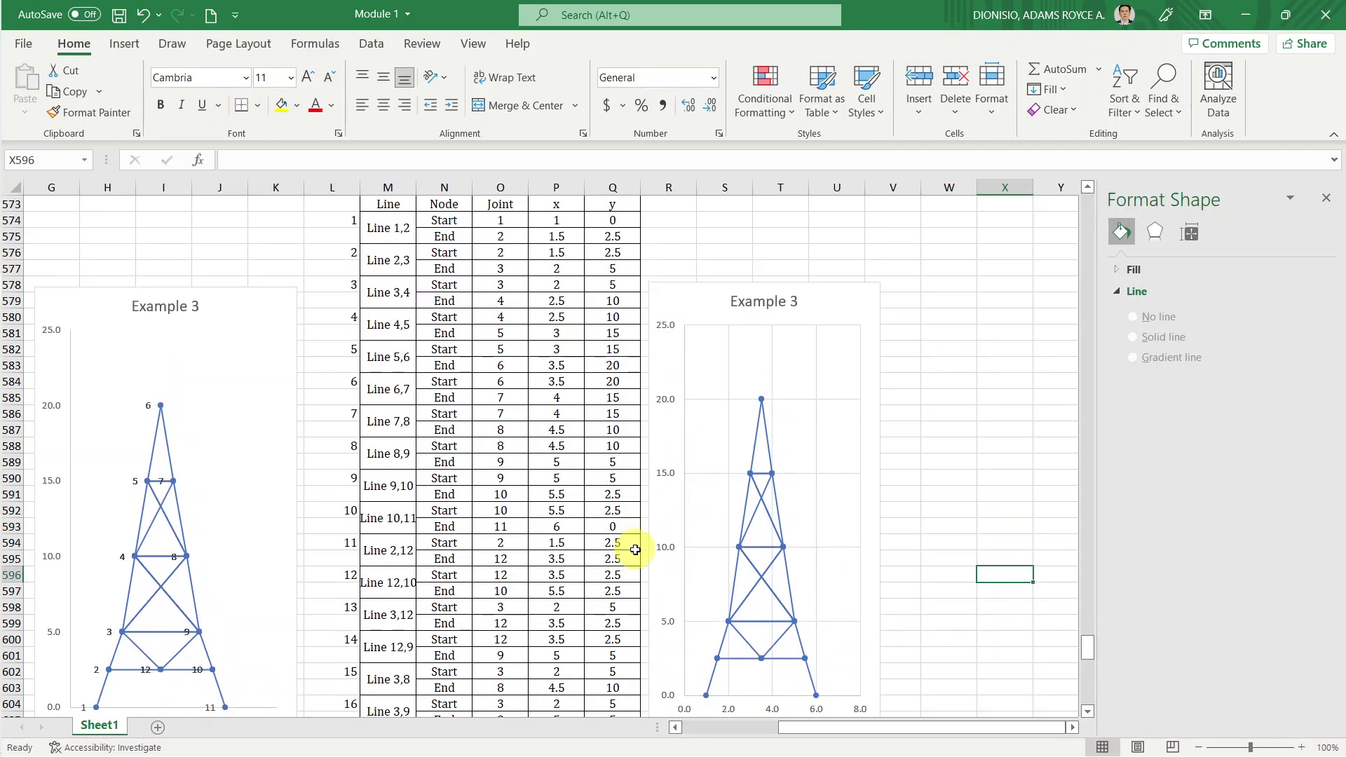
{"action": "scroll", "coordinate": [635, 550], "scroll_direction": "up", "scroll_amount": 3}
{"action": "scroll", "coordinate": [635, 549], "scroll_direction": "up", "scroll_amount": 4}
{"action": "scroll", "coordinate": [635, 550], "scroll_direction": "up", "scroll_amount": 3}
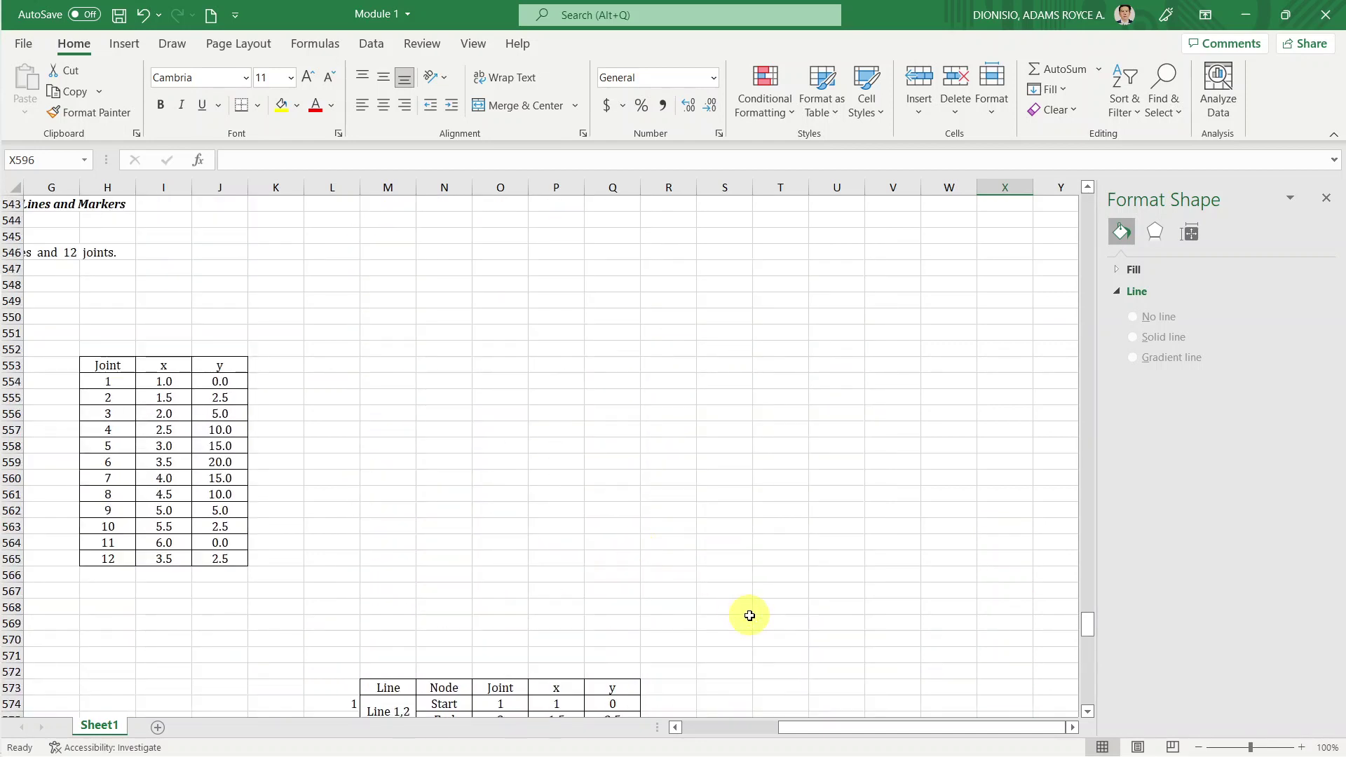
{"action": "left_click", "coordinate": [823, 733]}
{"action": "left_click_drag", "start_coordinate": [785, 721], "coordinate": [701, 728]}
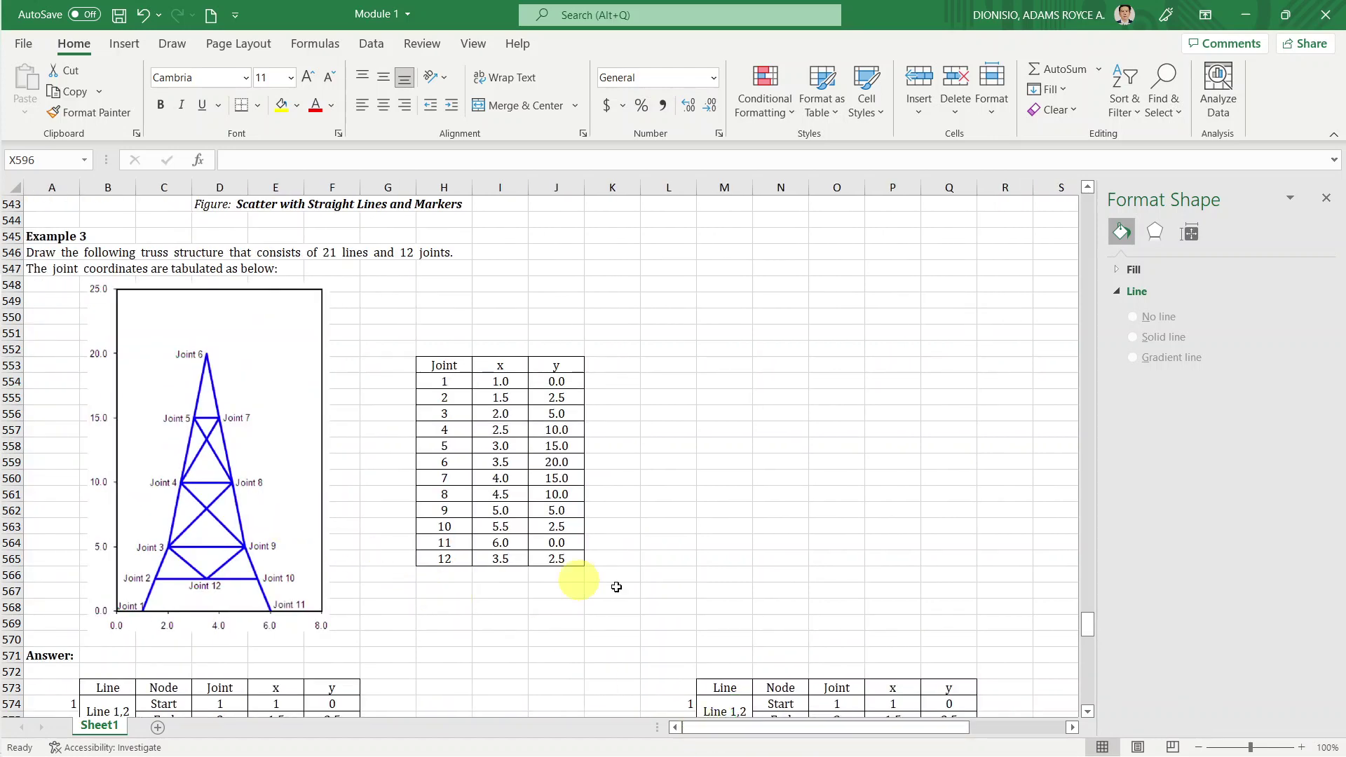
{"action": "left_click", "coordinate": [856, 749]}
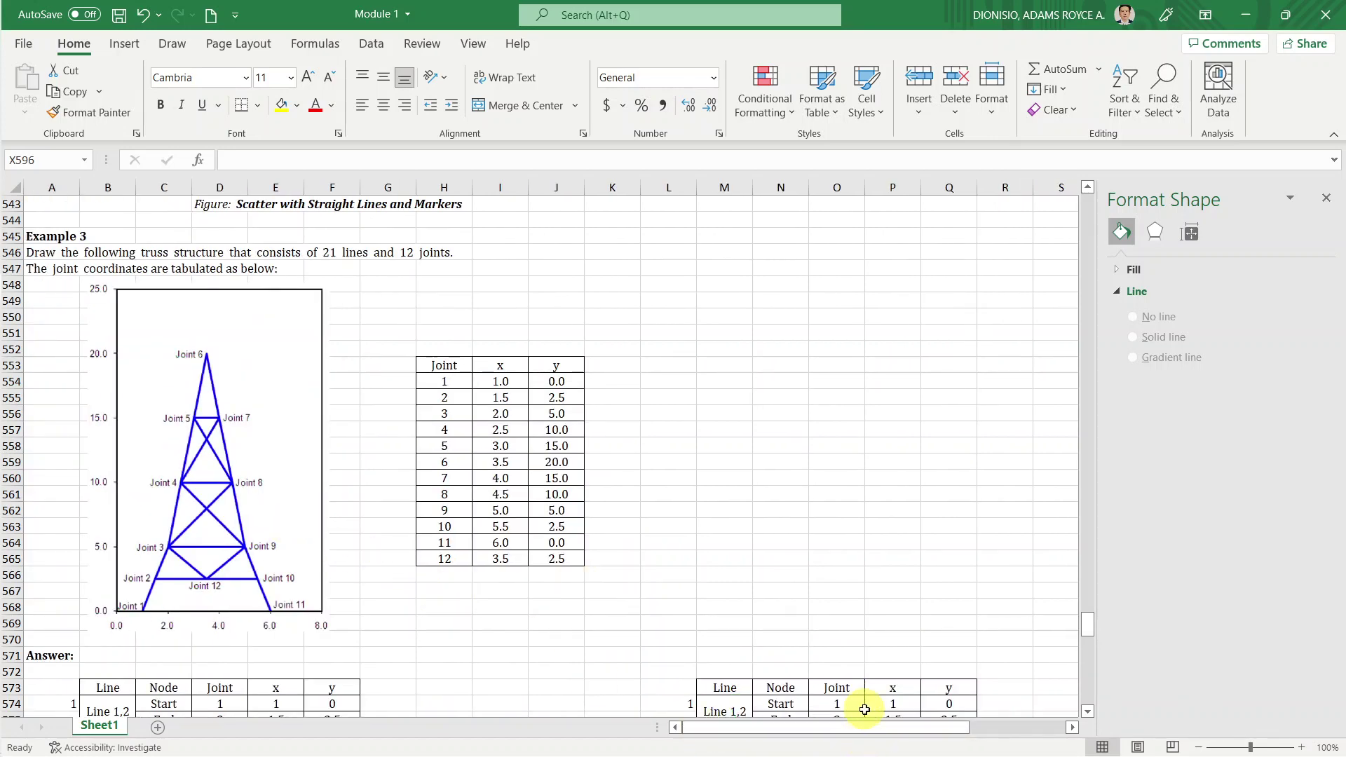
{"action": "left_click_drag", "start_coordinate": [874, 723], "coordinate": [981, 725]}
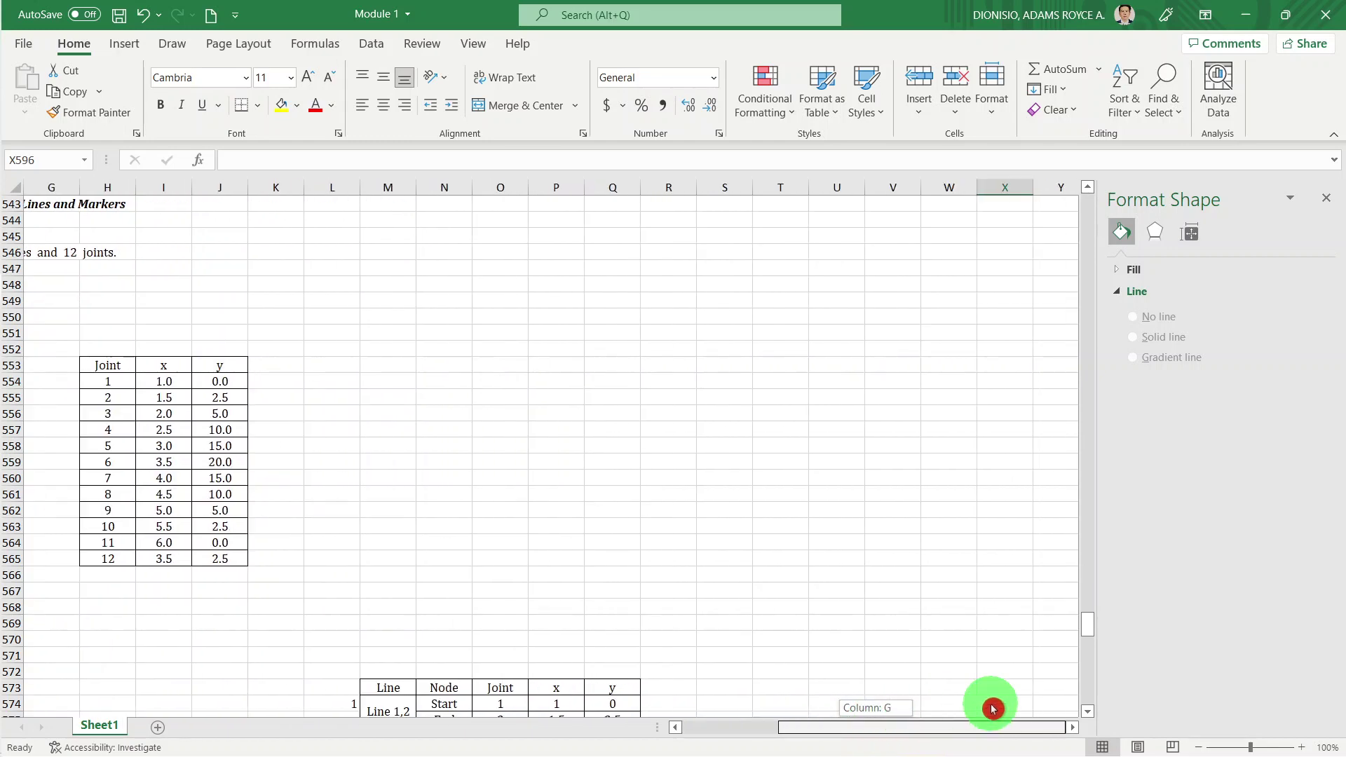
{"action": "scroll", "coordinate": [914, 601], "scroll_direction": "down", "scroll_amount": 5}
{"action": "scroll", "coordinate": [913, 601], "scroll_direction": "down", "scroll_amount": 4}
{"action": "scroll", "coordinate": [914, 602], "scroll_direction": "down", "scroll_amount": 1}
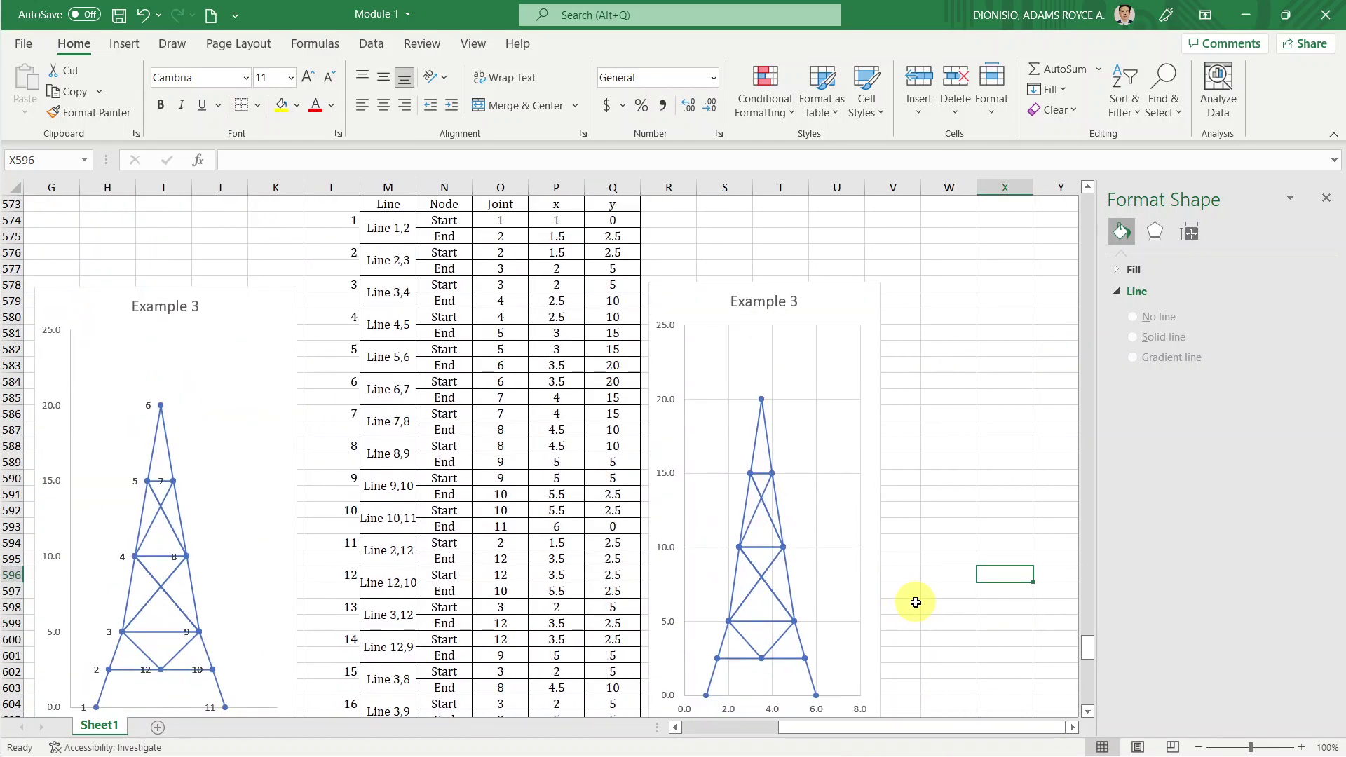
Uncheck Gridlines in the right Example 3 chart's Chart Elements list.
{"action": "scroll", "coordinate": [900, 579], "scroll_direction": "down", "scroll_amount": 1}
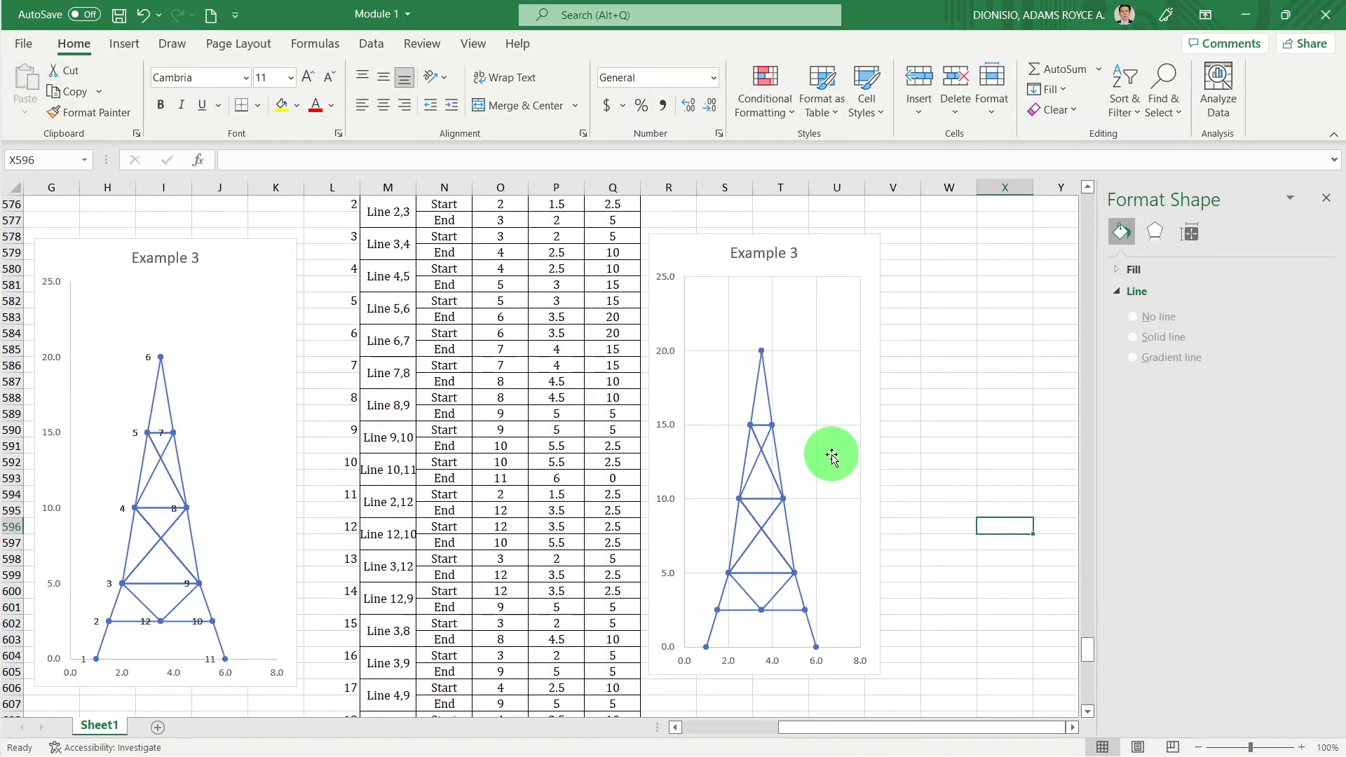
{"action": "left_click", "coordinate": [832, 454]}
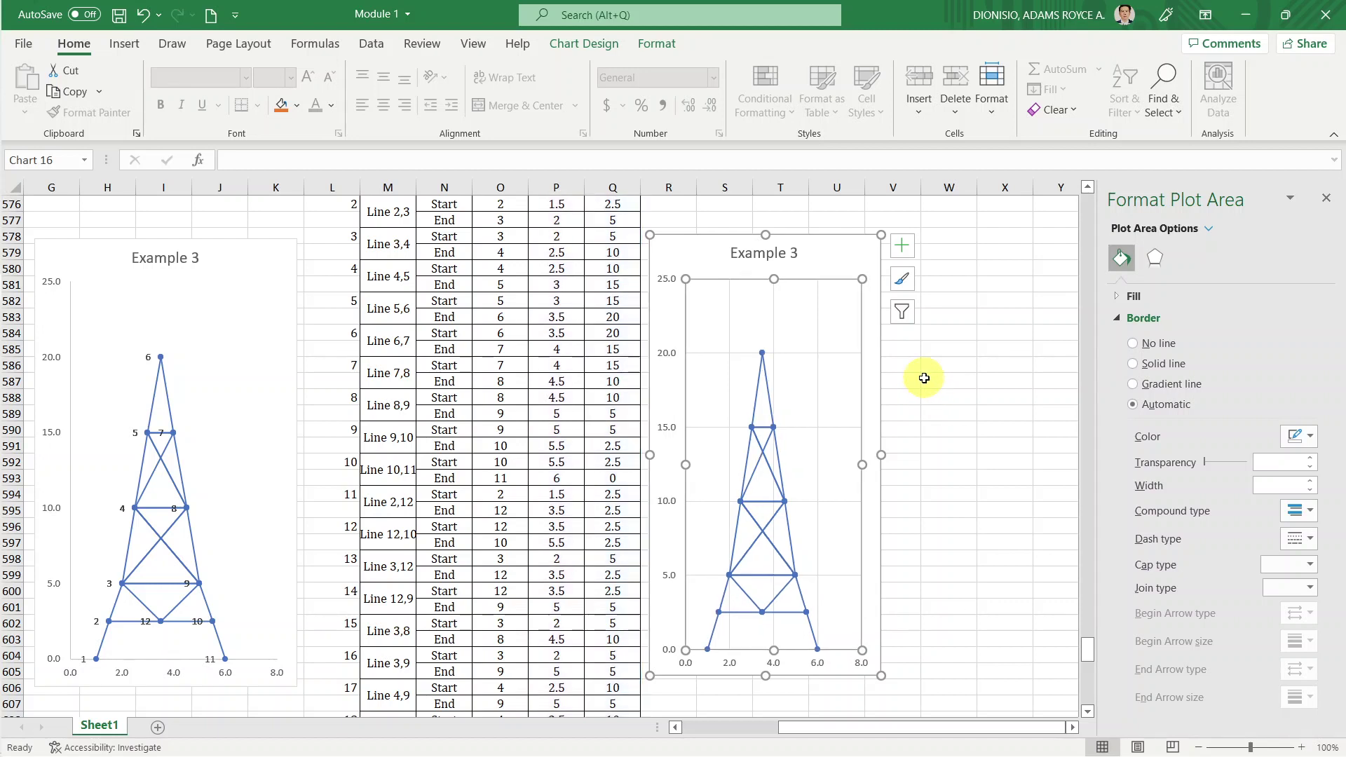
{"action": "left_click", "coordinate": [925, 379]}
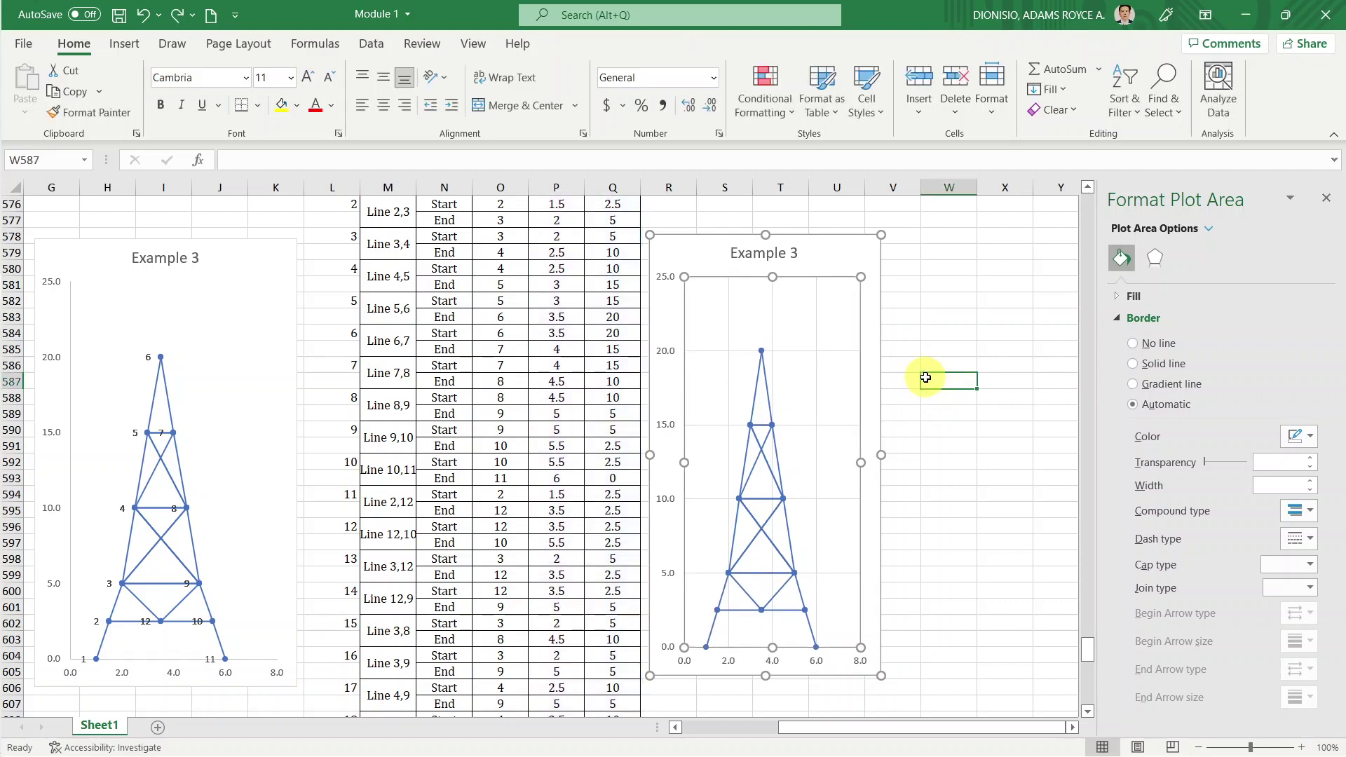
{"action": "left_click", "coordinate": [849, 263]}
{"action": "left_click", "coordinate": [905, 250]}
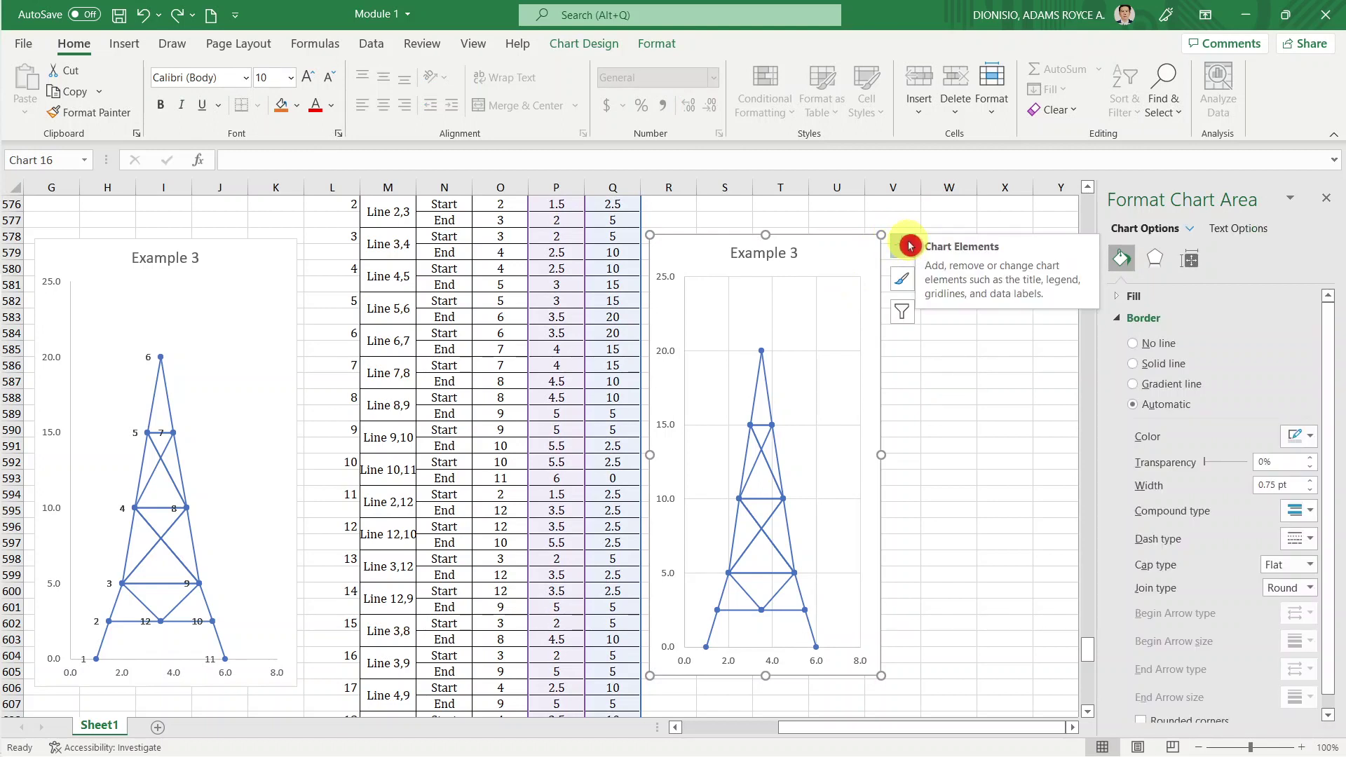
{"action": "left_click", "coordinate": [904, 246]}
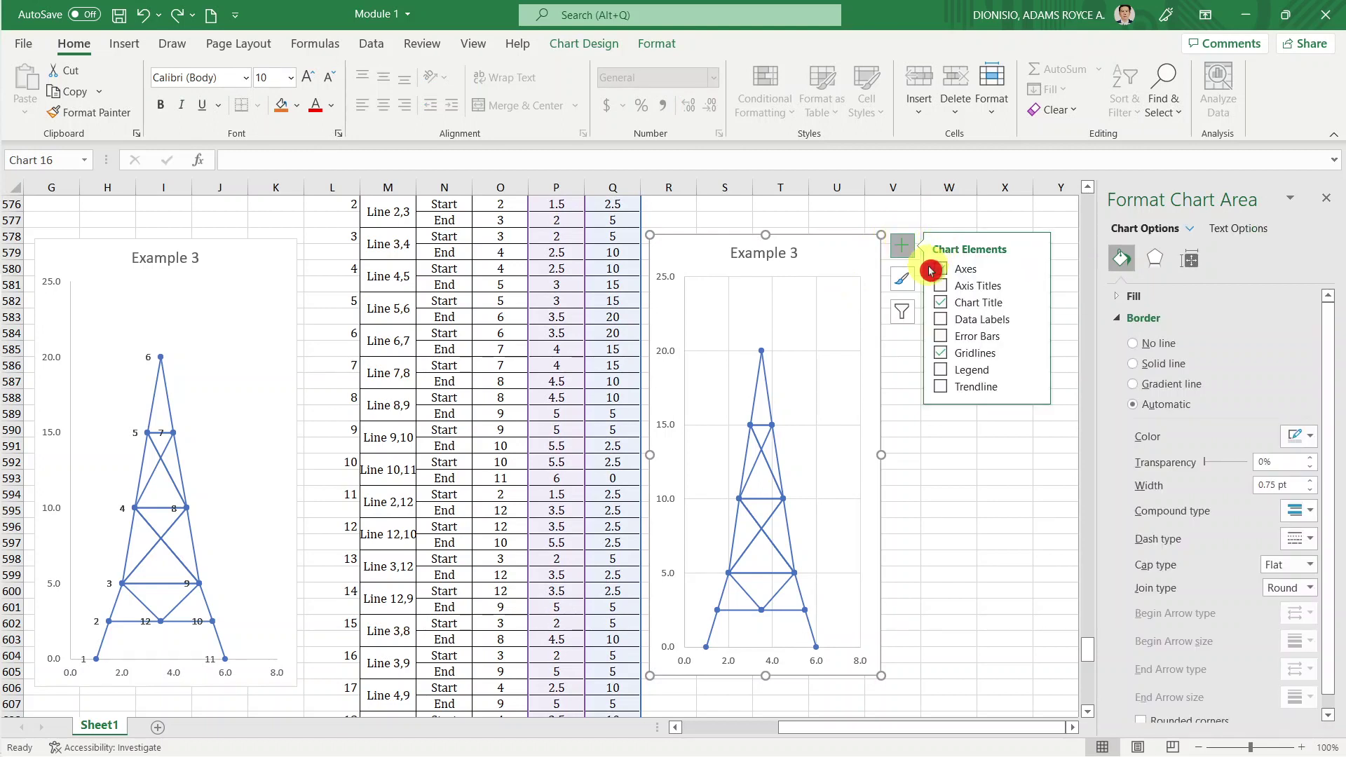
{"action": "left_click", "coordinate": [942, 356]}
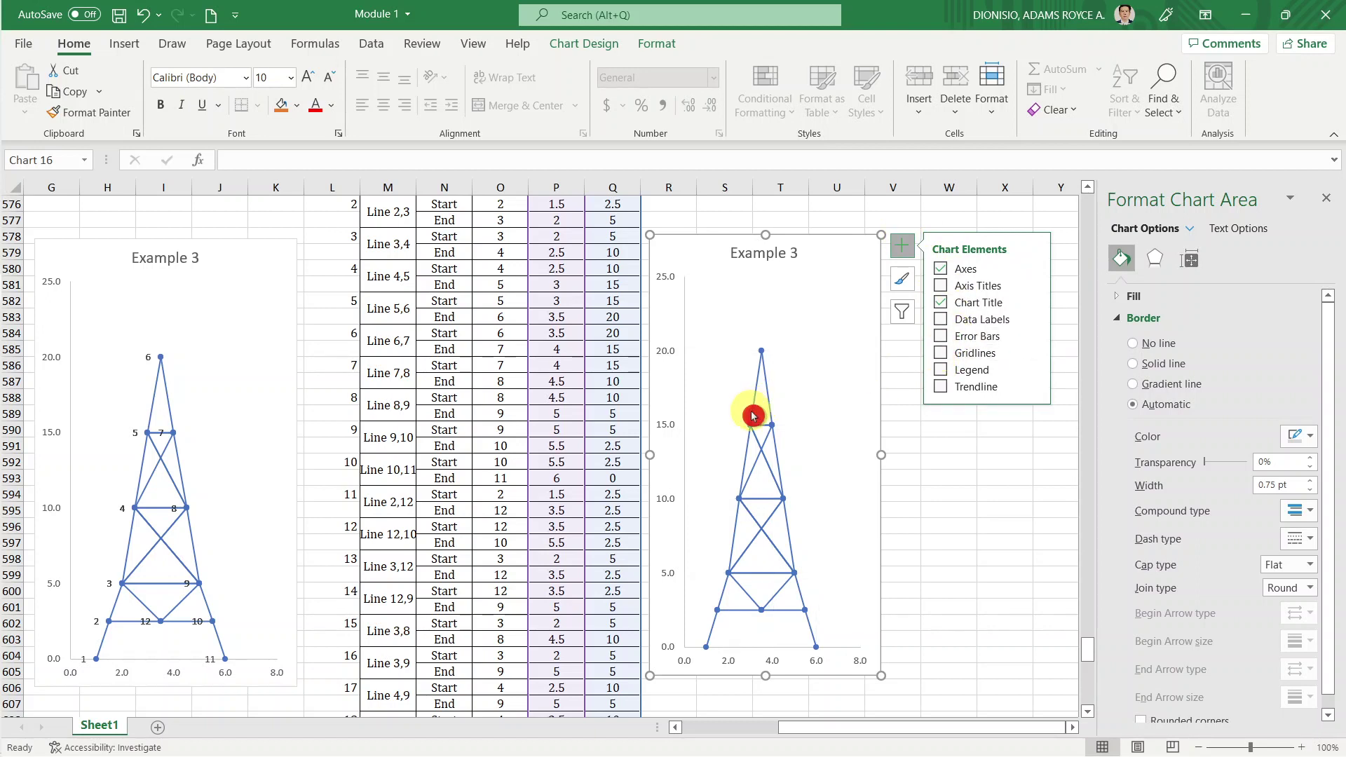
{"action": "left_click", "coordinate": [999, 506]}
{"action": "left_click", "coordinate": [786, 510]}
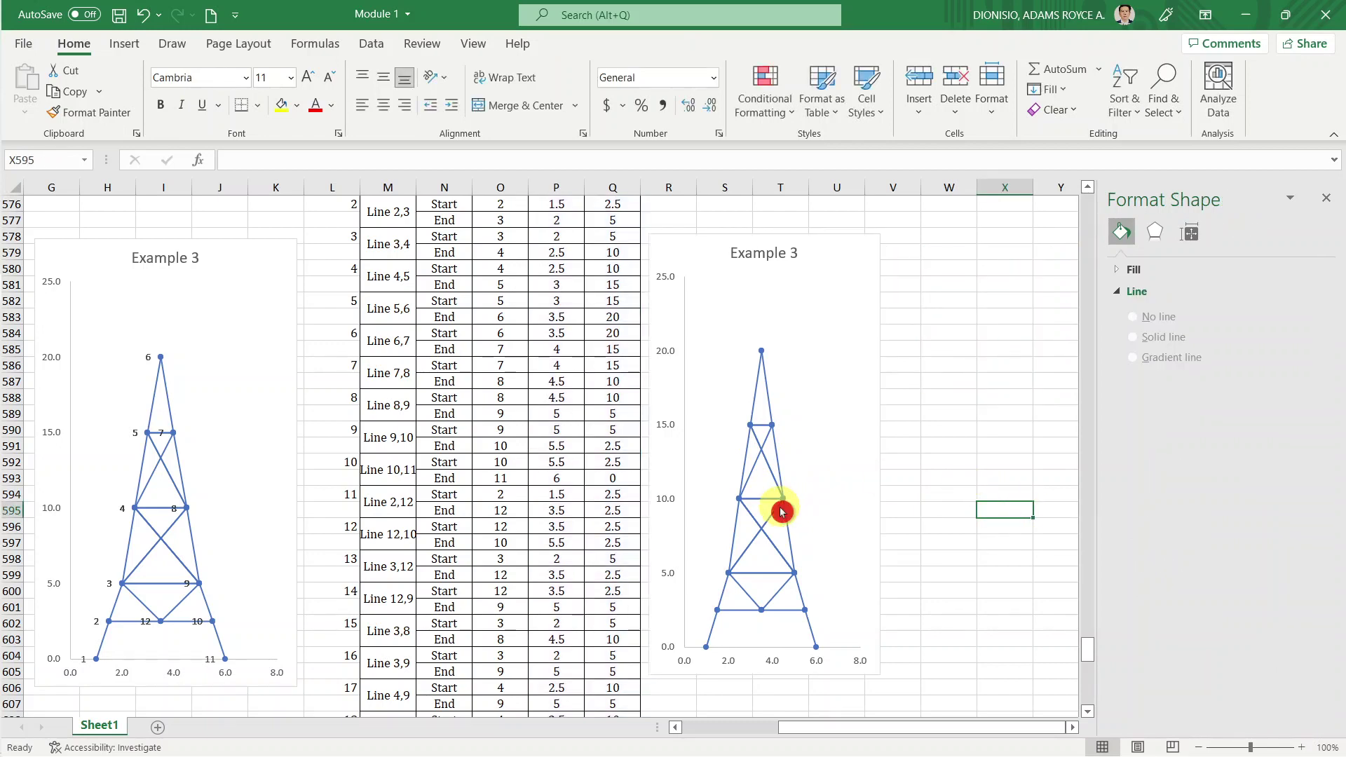
{"action": "scroll", "coordinate": [781, 512], "scroll_direction": "up", "scroll_amount": 3}
{"action": "scroll", "coordinate": [781, 512], "scroll_direction": "up", "scroll_amount": 3}
{"action": "scroll", "coordinate": [782, 506], "scroll_direction": "up", "scroll_amount": 2}
{"action": "scroll", "coordinate": [779, 519], "scroll_direction": "up", "scroll_amount": 2}
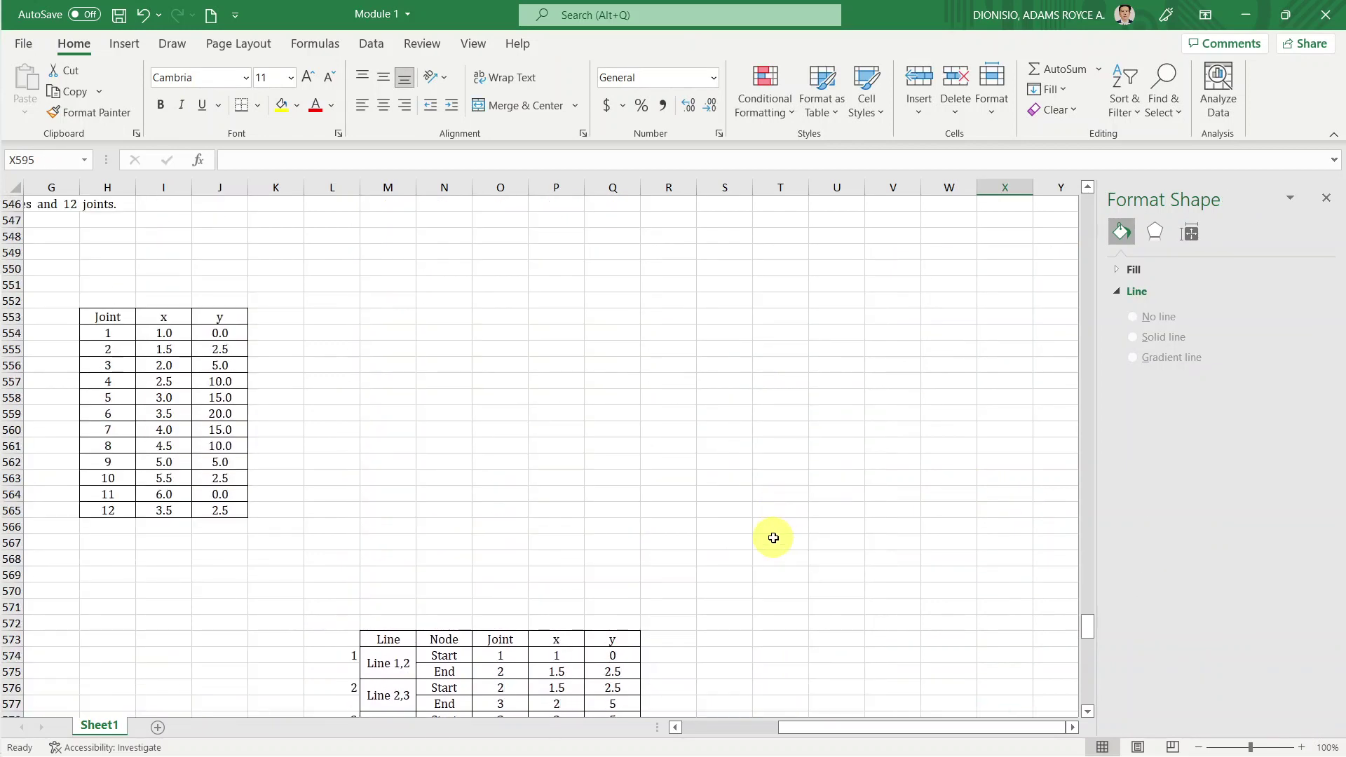
{"action": "left_click_drag", "start_coordinate": [826, 727], "coordinate": [711, 726]}
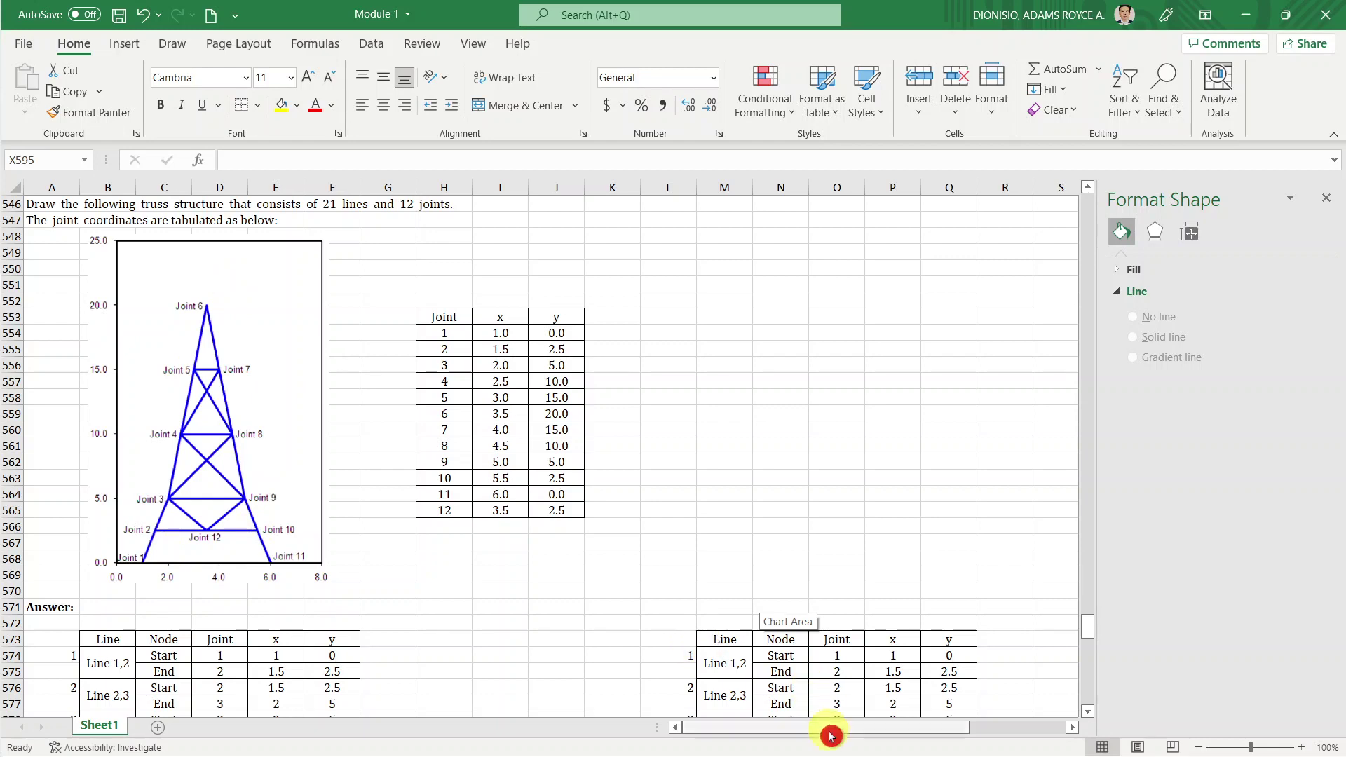
{"action": "left_click_drag", "start_coordinate": [834, 729], "coordinate": [932, 729]}
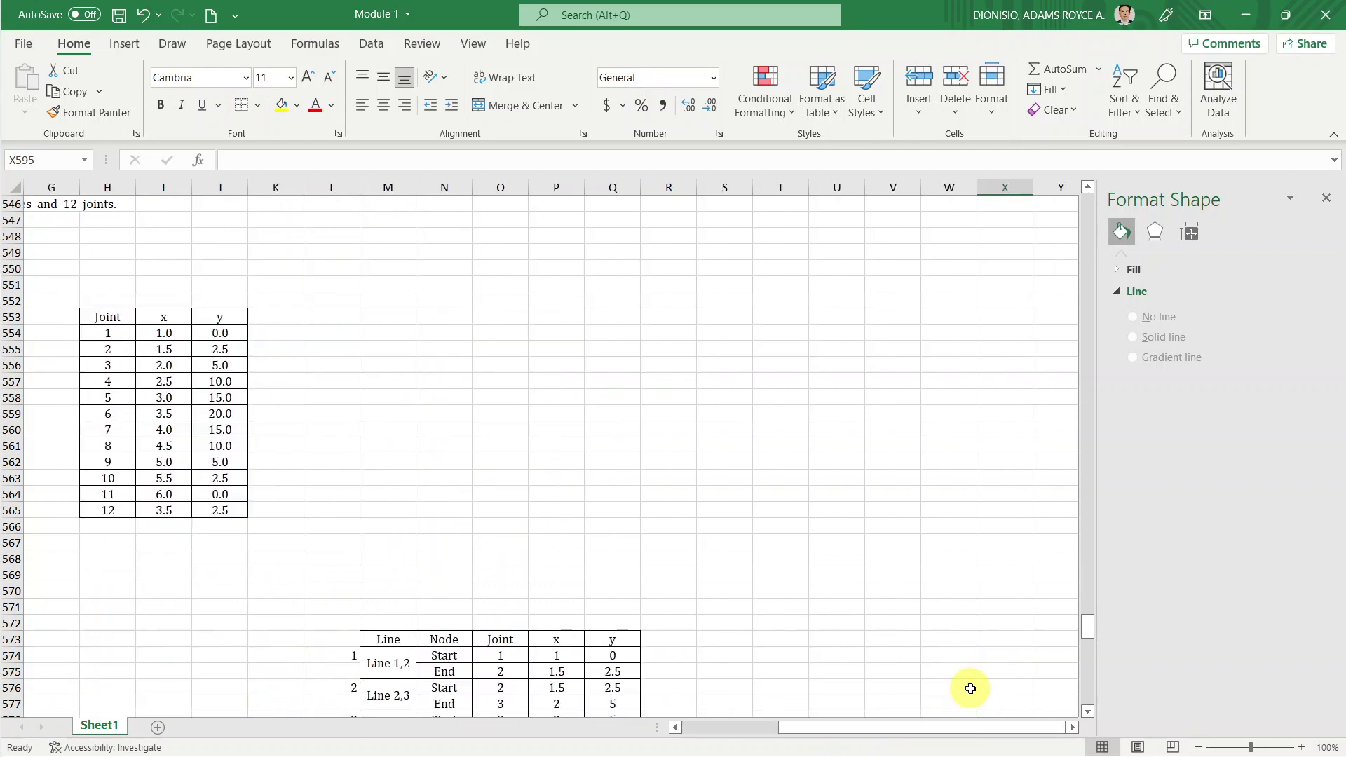
{"action": "scroll", "coordinate": [950, 638], "scroll_direction": "down", "scroll_amount": 2}
{"action": "scroll", "coordinate": [949, 644], "scroll_direction": "down", "scroll_amount": 2}
{"action": "scroll", "coordinate": [954, 646], "scroll_direction": "down", "scroll_amount": 3}
{"action": "scroll", "coordinate": [954, 647], "scroll_direction": "down", "scroll_amount": 2}
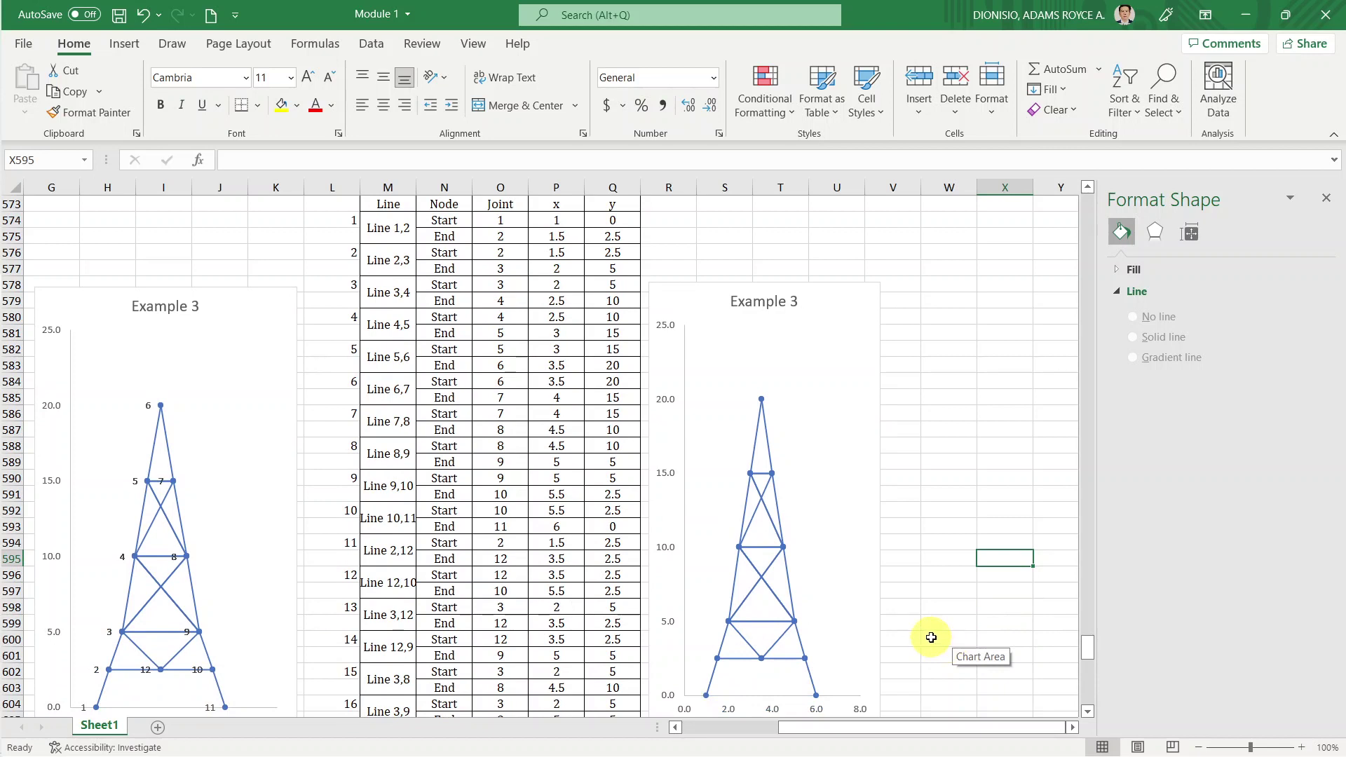
{"action": "scroll", "coordinate": [931, 638], "scroll_direction": "down", "scroll_amount": 1}
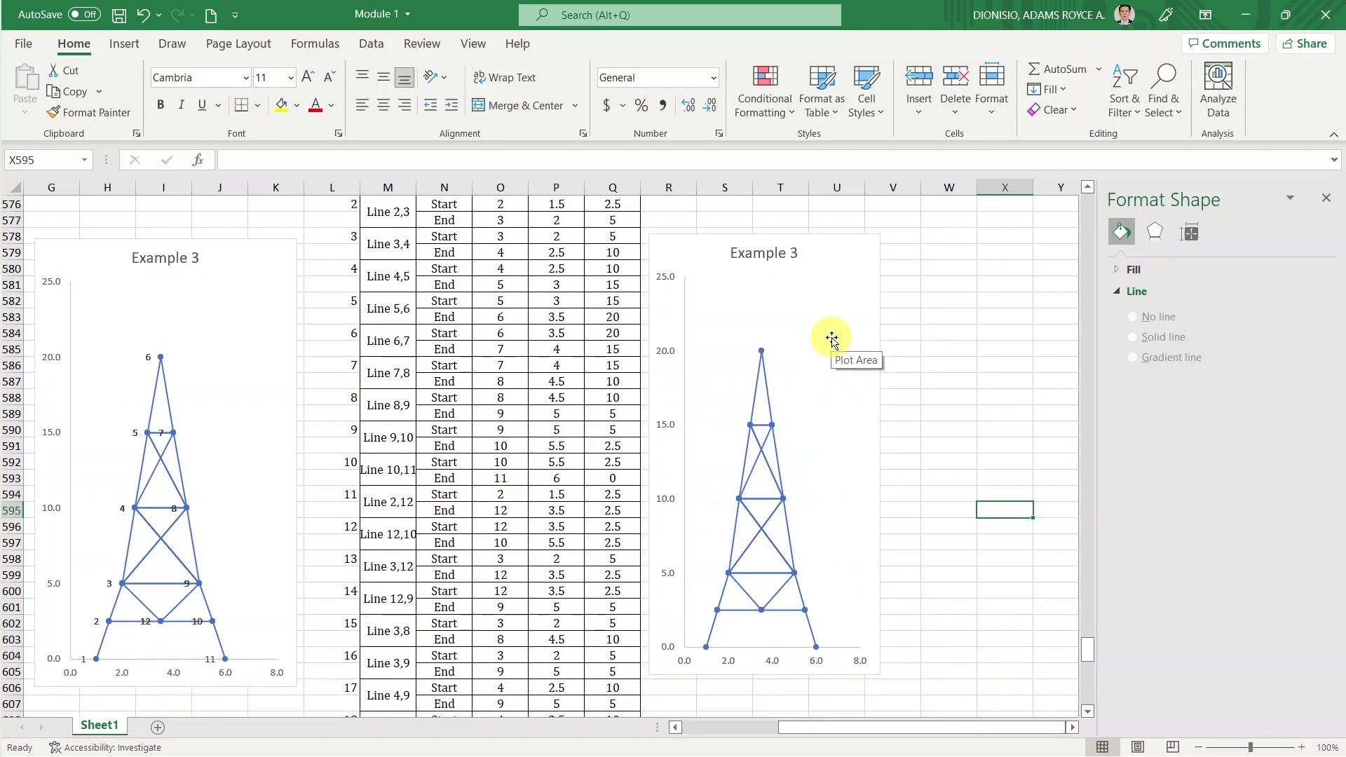
Add data labels to the right Example 3 chart and open their Label Options settings.
{"action": "left_click", "coordinate": [820, 289]}
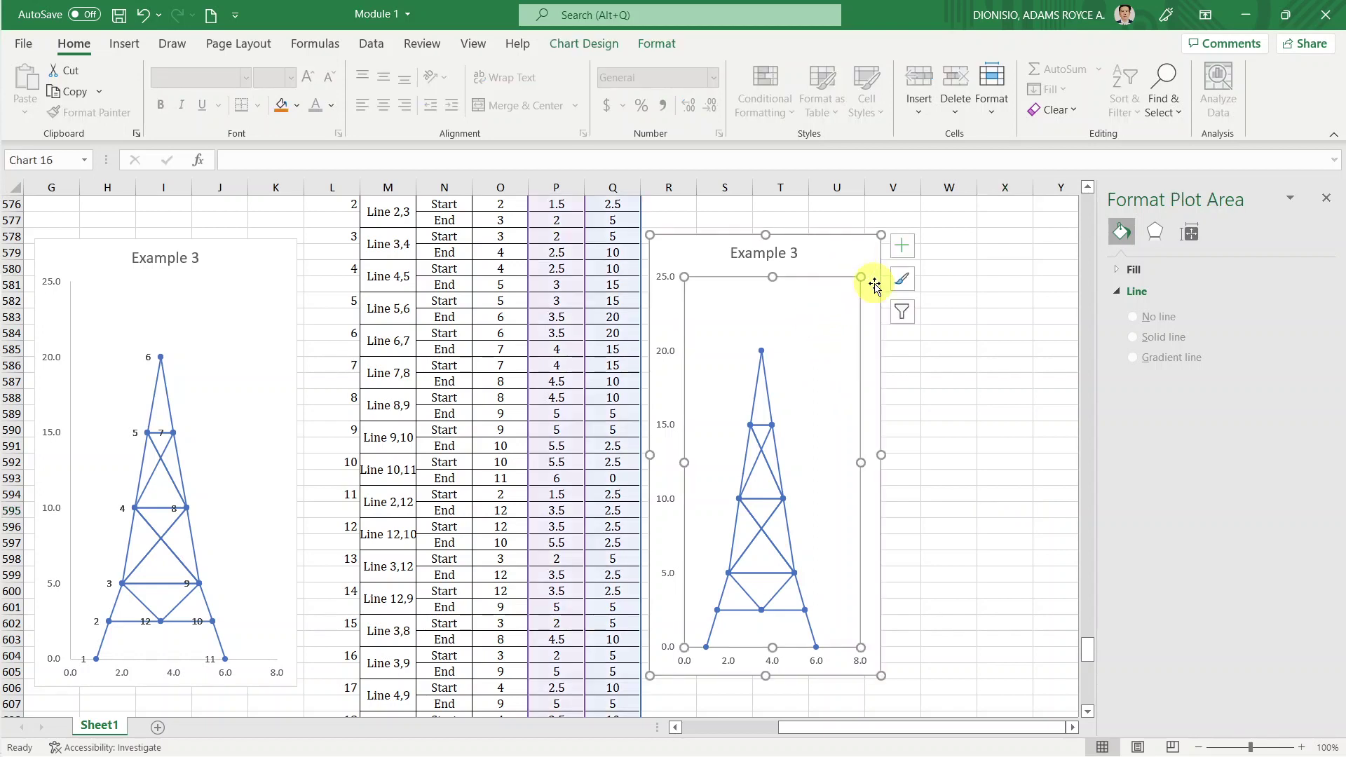
{"action": "left_click", "coordinate": [943, 396]}
{"action": "left_click", "coordinate": [849, 254]}
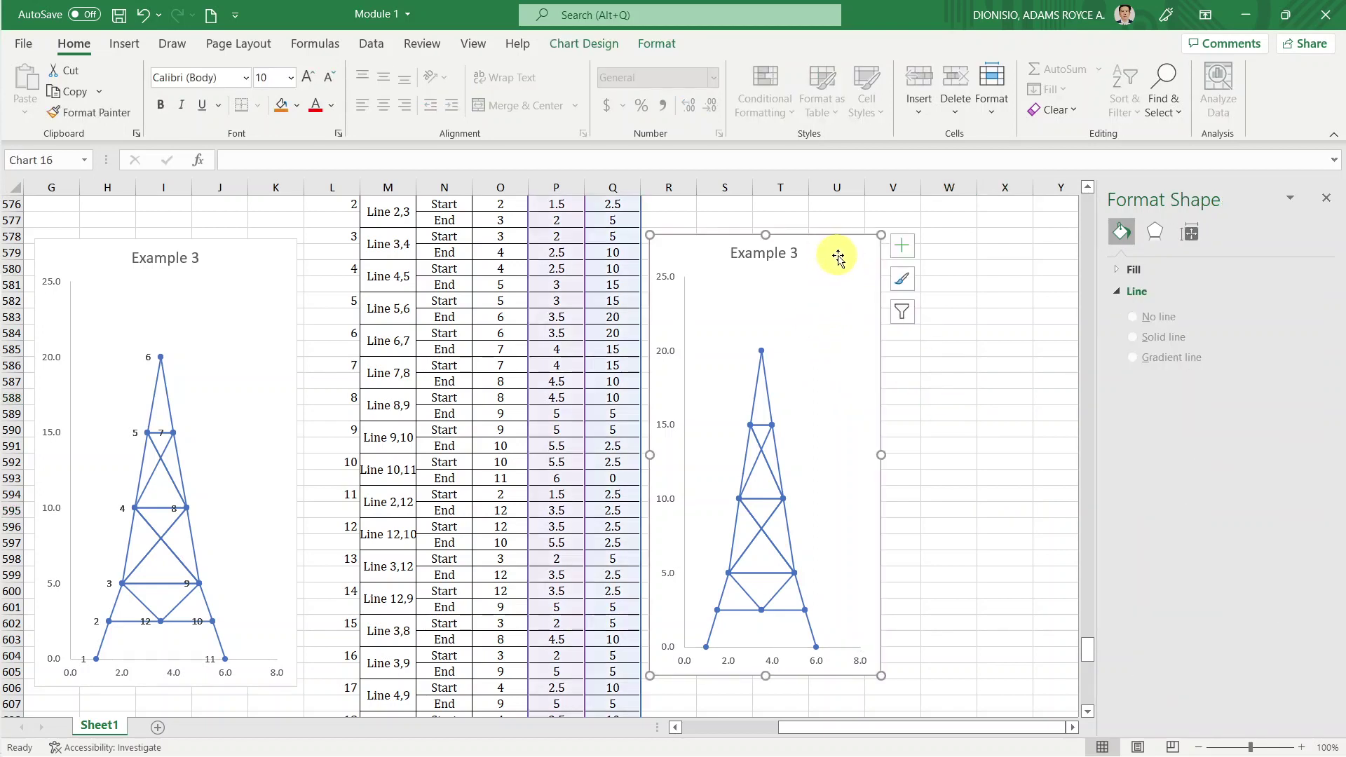
{"action": "left_click", "coordinate": [903, 244]}
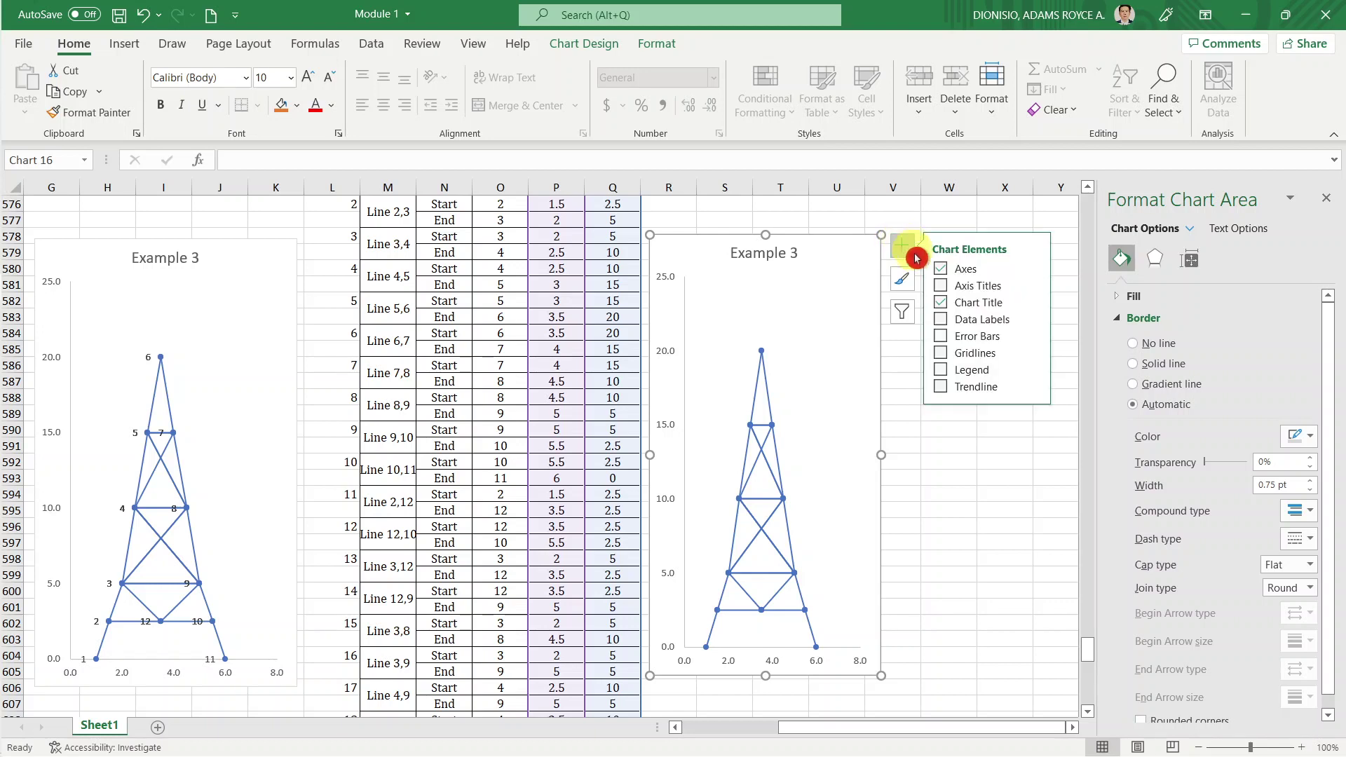
{"action": "left_click", "coordinate": [1039, 327]}
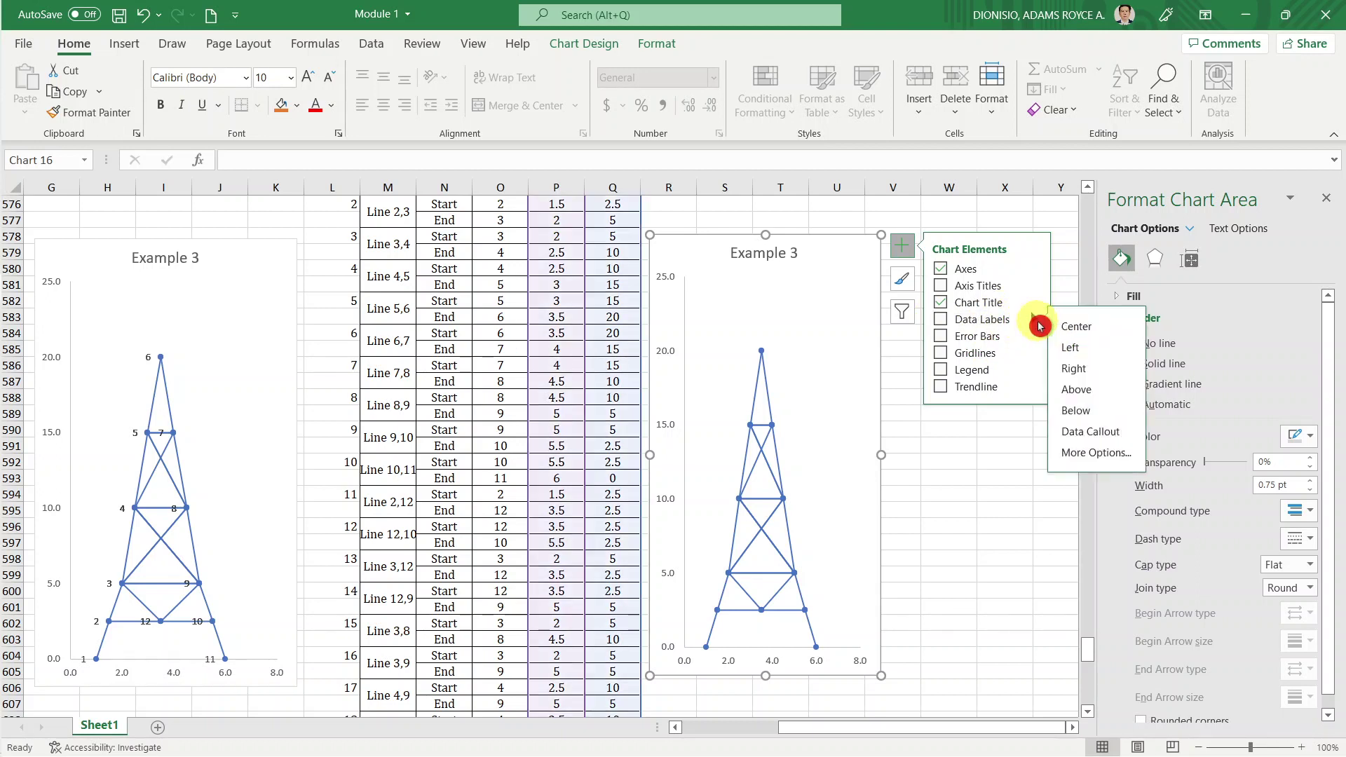
{"action": "left_click", "coordinate": [1078, 451]}
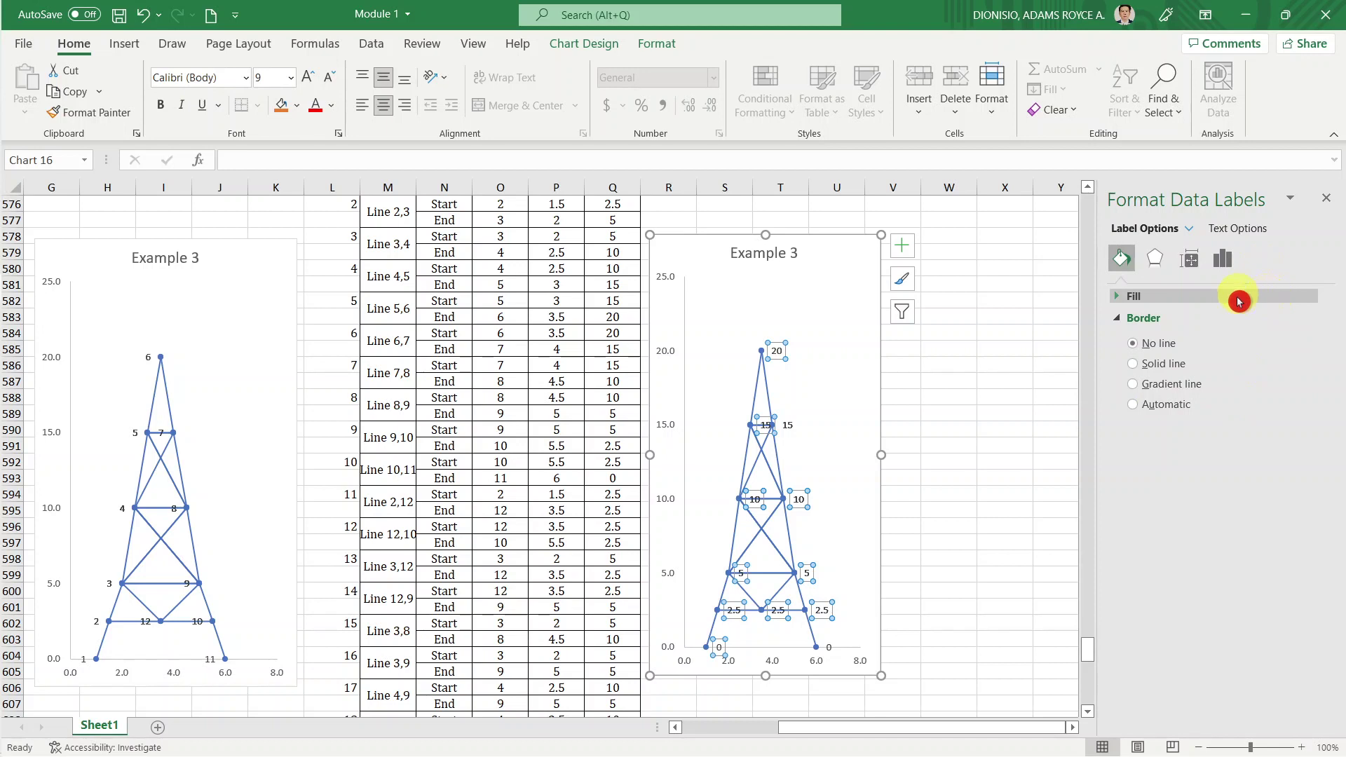
{"action": "left_click", "coordinate": [1194, 284]}
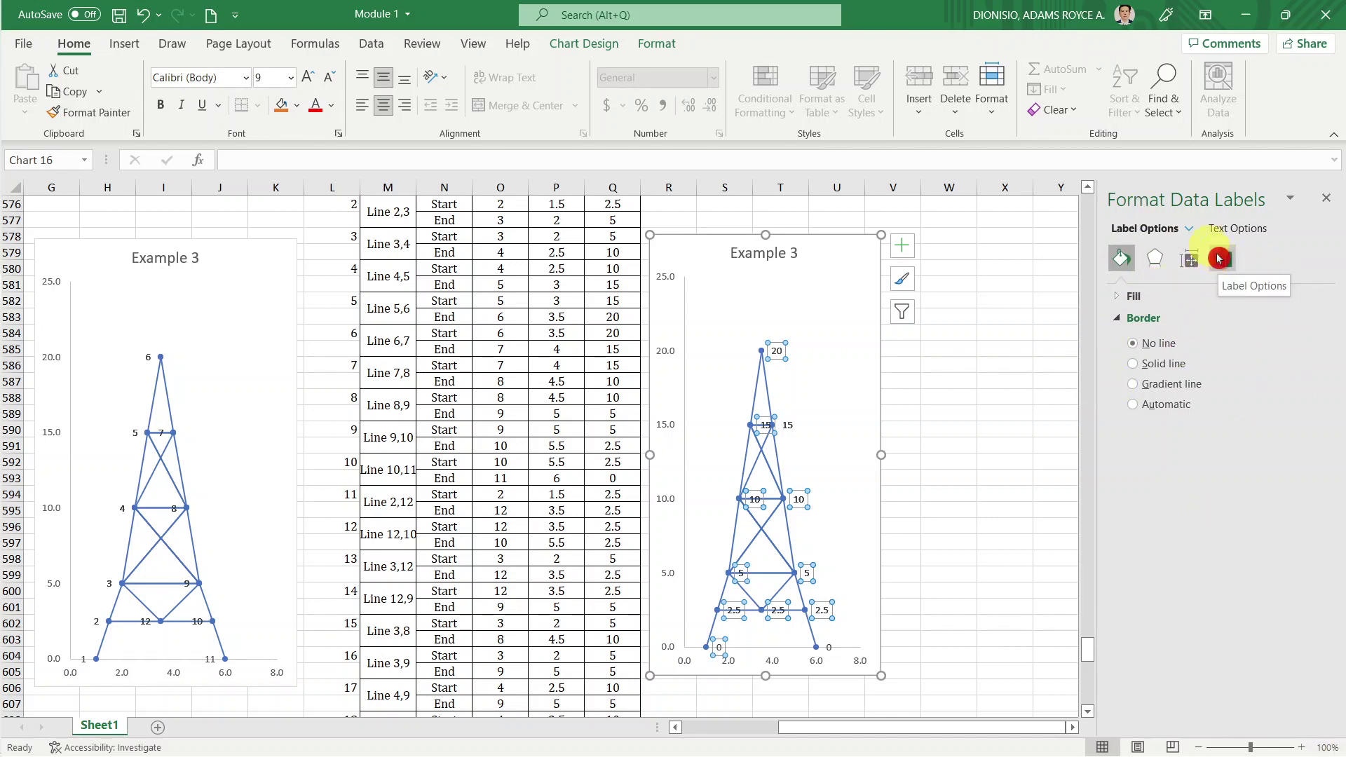
{"action": "left_click", "coordinate": [1219, 259]}
{"action": "left_click", "coordinate": [1166, 296]}
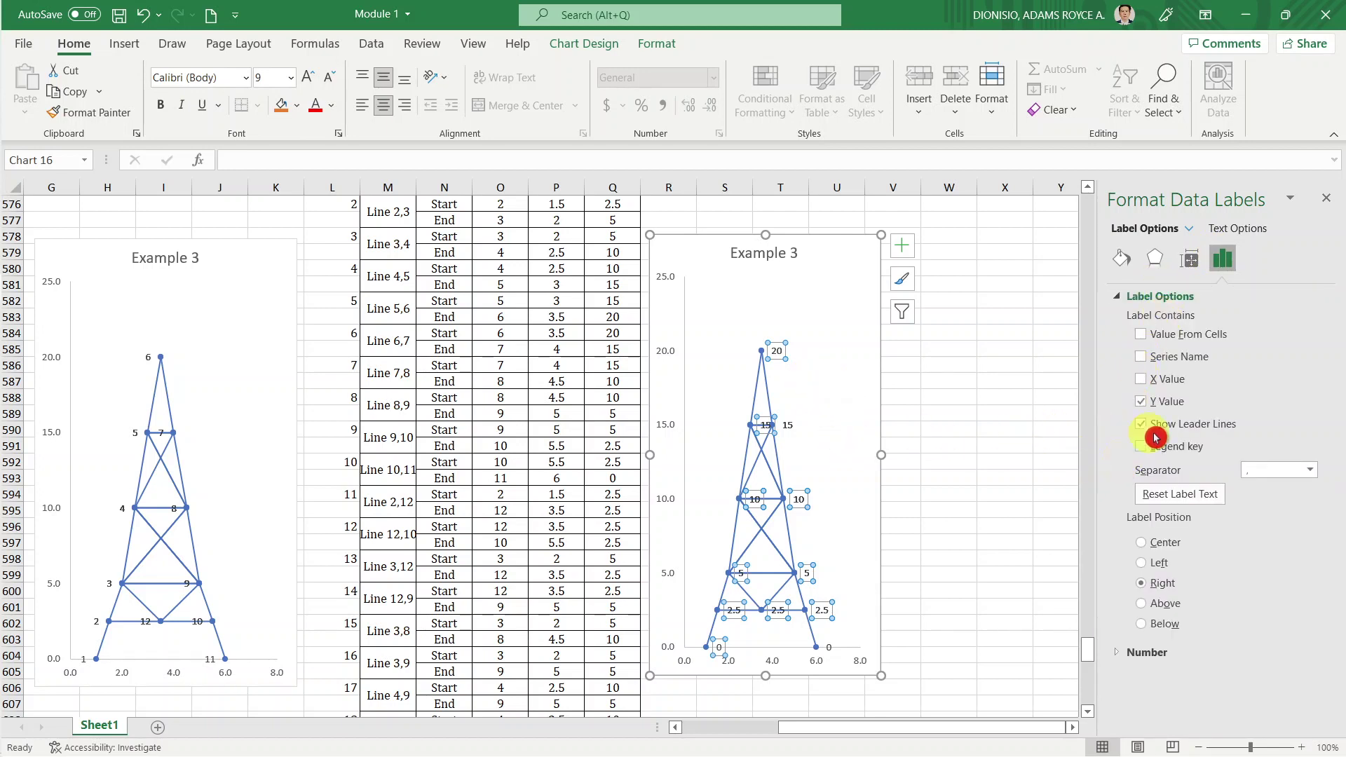
{"action": "left_click", "coordinate": [1172, 405]}
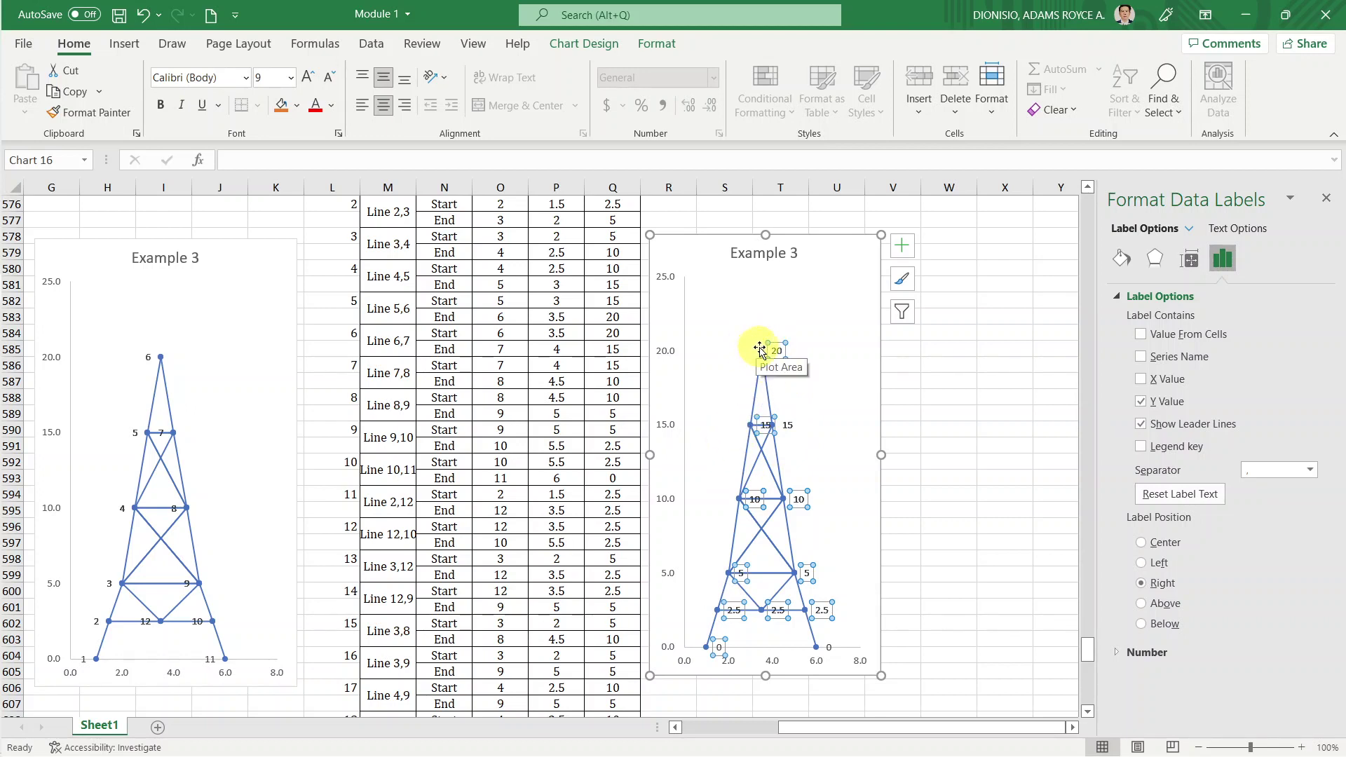
Uncheck Y Value so the data labels no longer show values.
{"action": "left_click", "coordinate": [785, 354]}
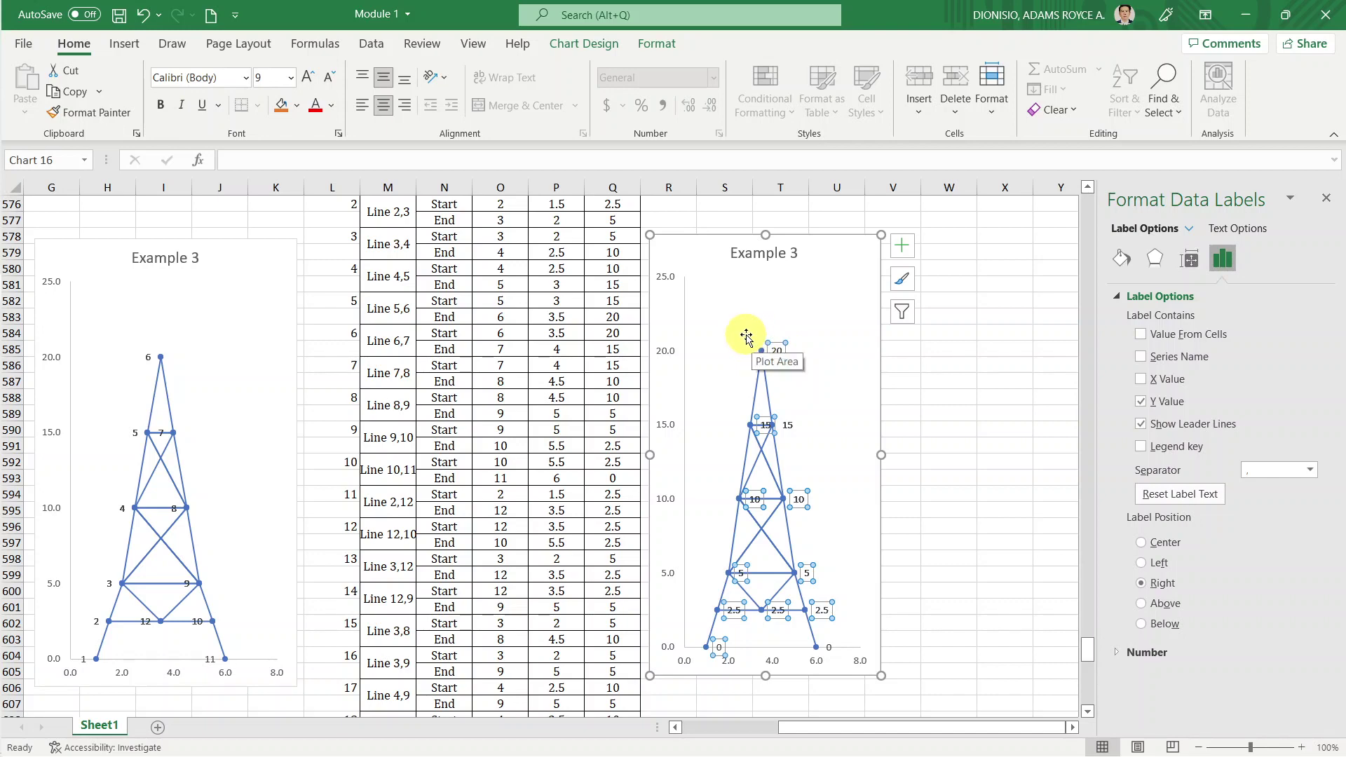
{"action": "left_click_drag", "start_coordinate": [746, 336], "coordinate": [757, 354]}
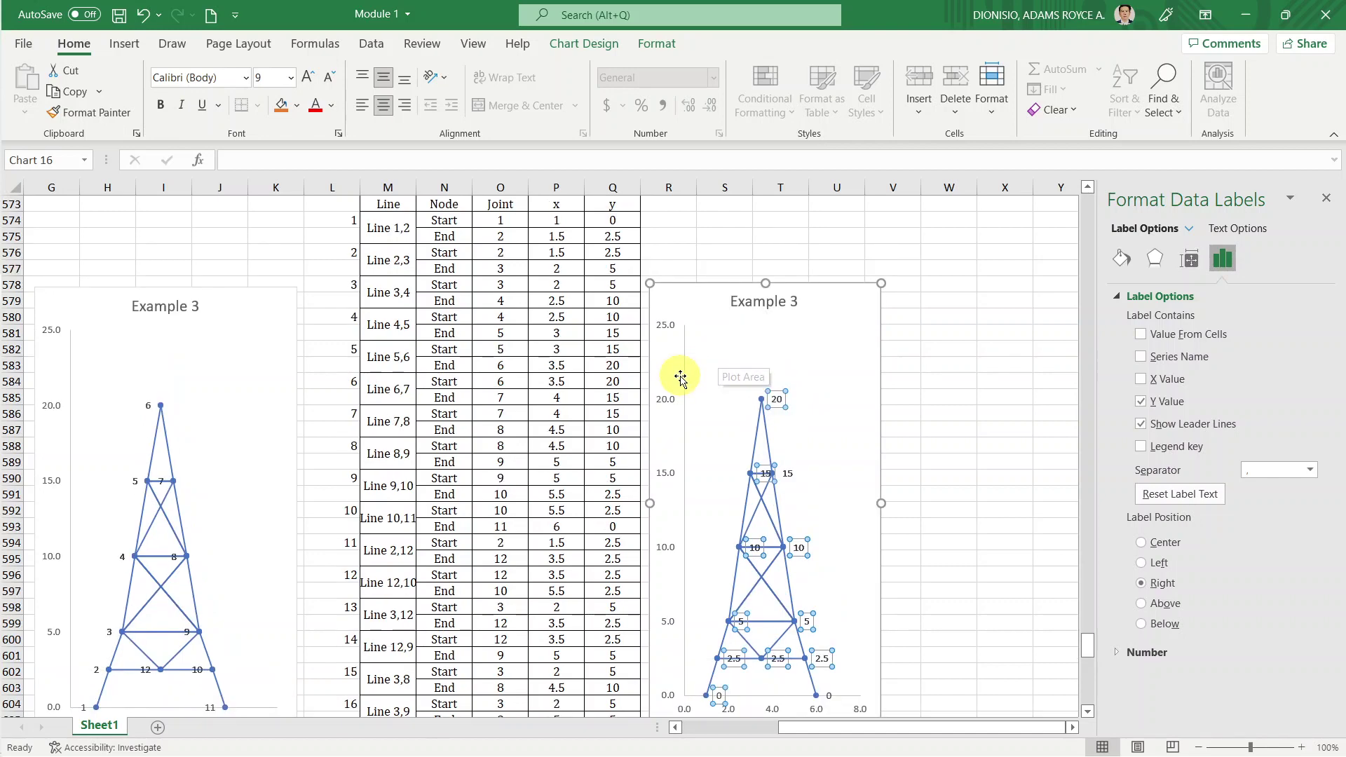
{"action": "scroll", "coordinate": [680, 375], "scroll_direction": "up", "scroll_amount": 5}
{"action": "scroll", "coordinate": [659, 379], "scroll_direction": "up", "scroll_amount": 4}
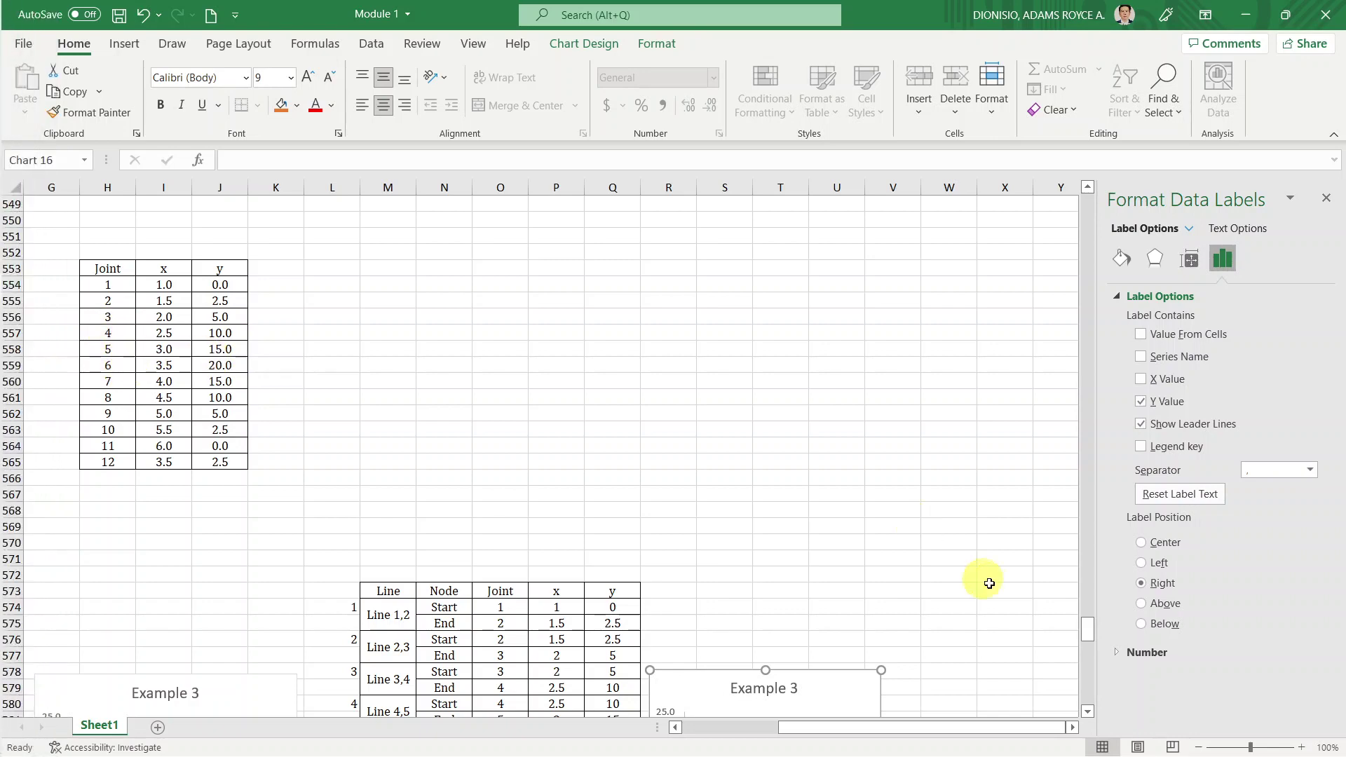
{"action": "scroll", "coordinate": [917, 565], "scroll_direction": "down", "scroll_amount": 1}
{"action": "scroll", "coordinate": [917, 565], "scroll_direction": "down", "scroll_amount": 5}
{"action": "scroll", "coordinate": [913, 562], "scroll_direction": "down", "scroll_amount": 2}
{"action": "scroll", "coordinate": [912, 559], "scroll_direction": "down", "scroll_amount": 1}
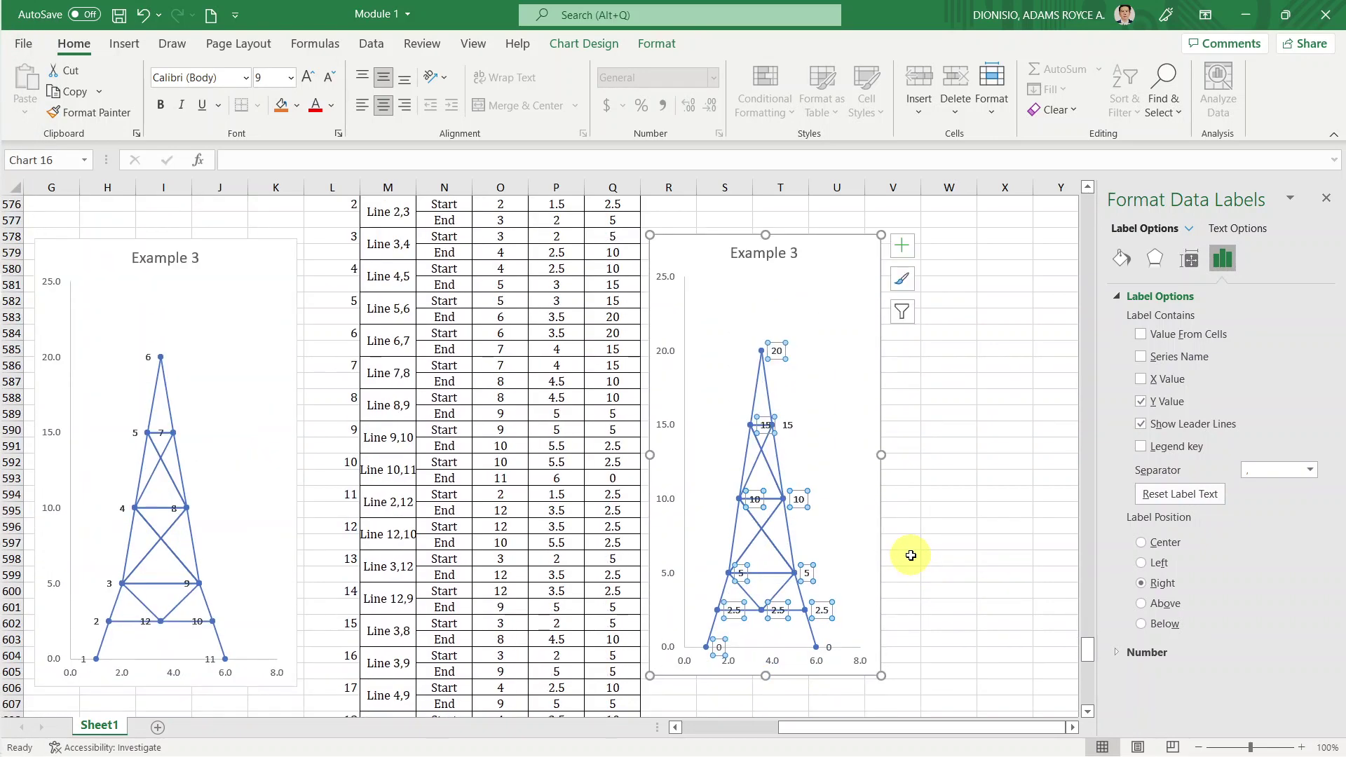
{"action": "left_click", "coordinate": [1112, 413]}
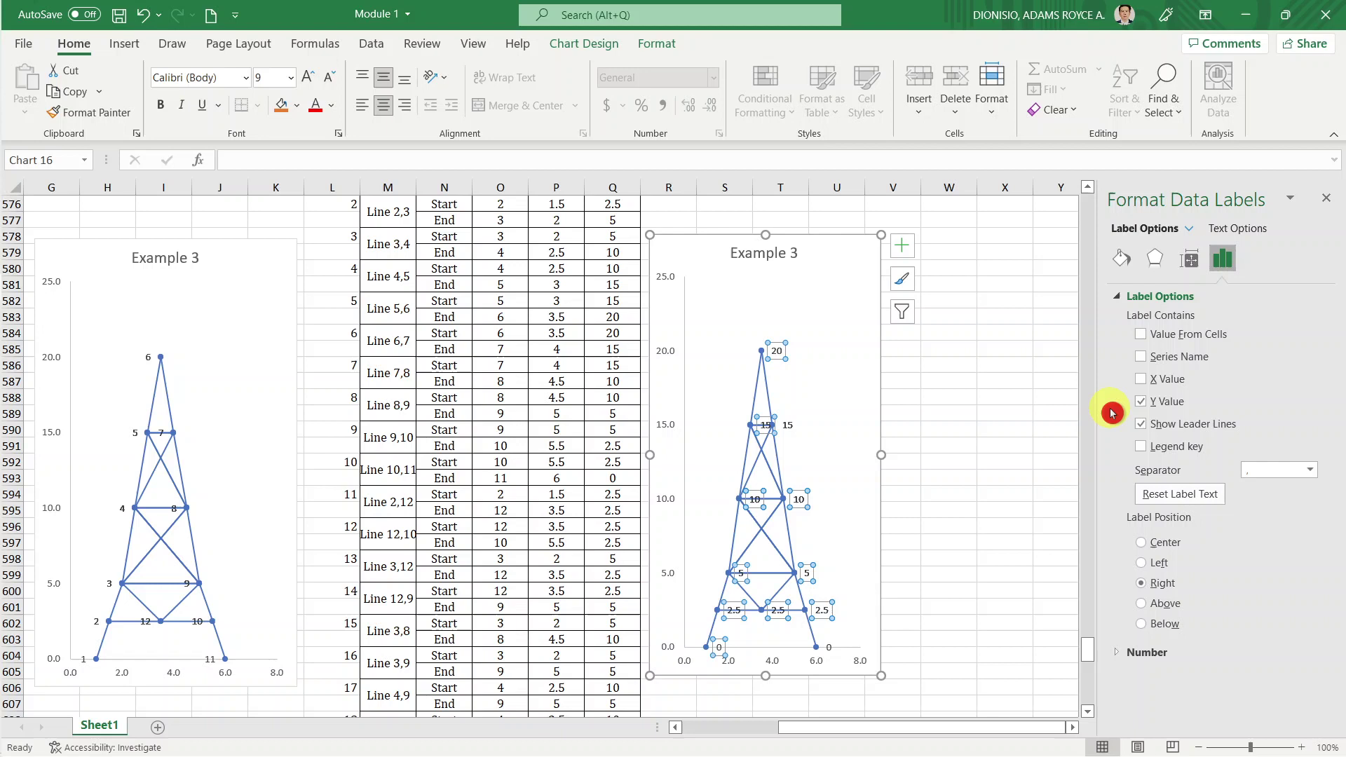
{"action": "left_click", "coordinate": [1159, 405]}
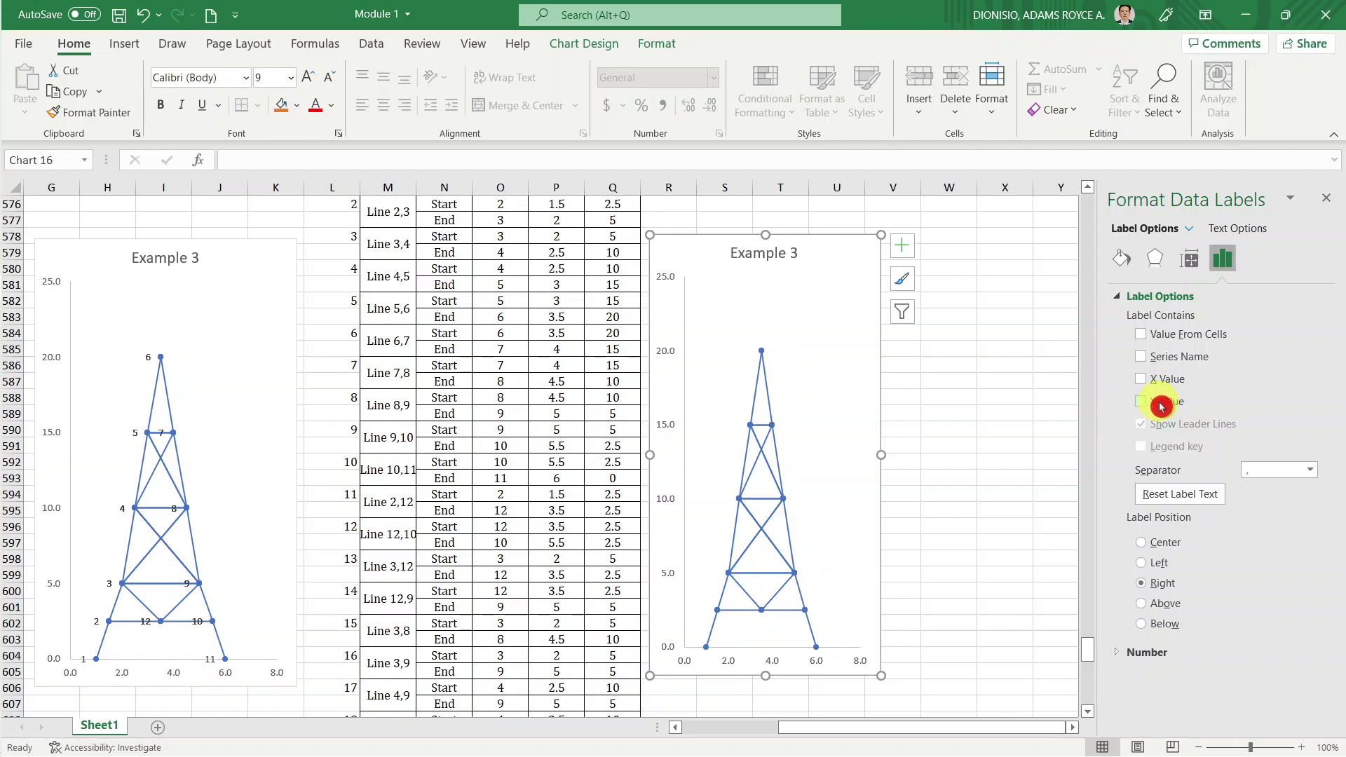
Use the Joint column cells O574:O615 as the data label range.
{"action": "left_click", "coordinate": [1172, 338]}
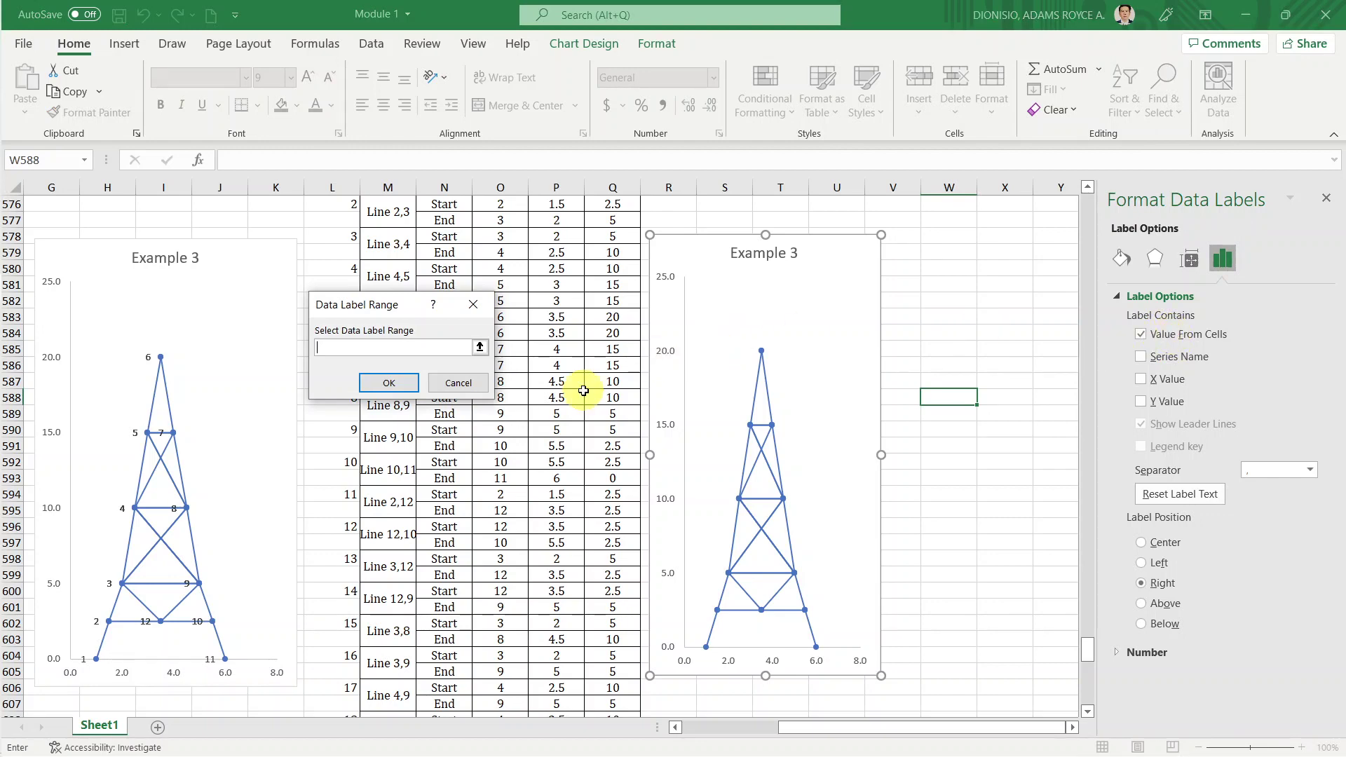
{"action": "scroll", "coordinate": [574, 392], "scroll_direction": "up", "scroll_amount": 3}
{"action": "scroll", "coordinate": [574, 392], "scroll_direction": "up", "scroll_amount": 4}
{"action": "scroll", "coordinate": [571, 391], "scroll_direction": "up", "scroll_amount": 1}
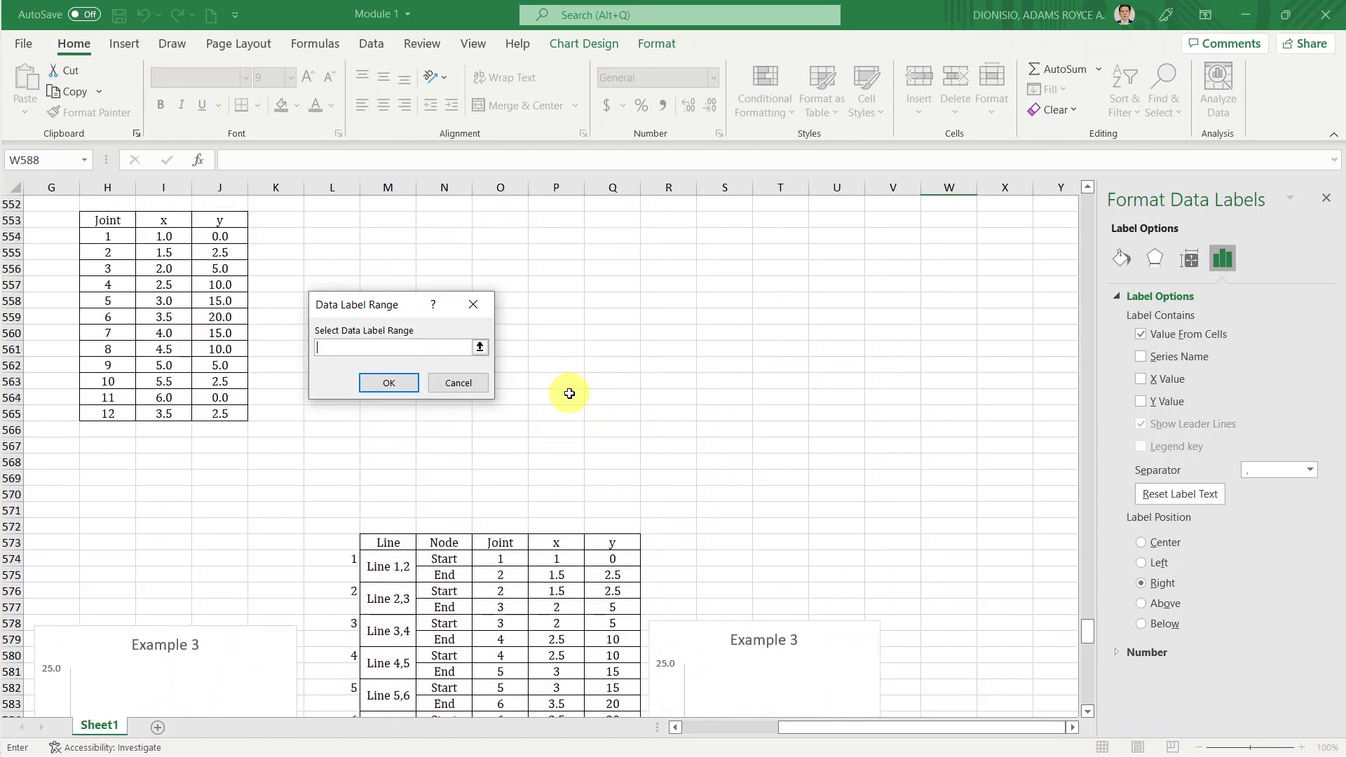
{"action": "scroll", "coordinate": [570, 393], "scroll_direction": "up", "scroll_amount": 1}
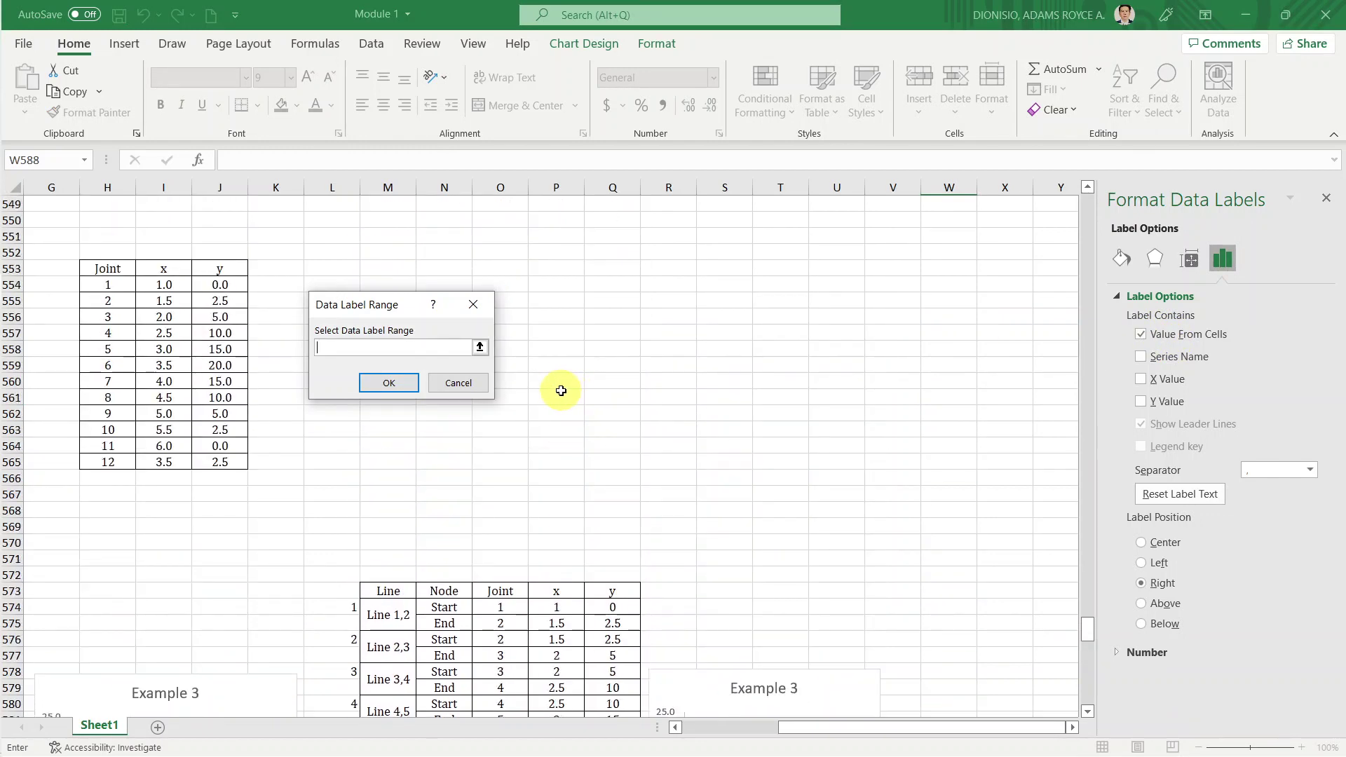
{"action": "scroll", "coordinate": [561, 391], "scroll_direction": "down", "scroll_amount": 1}
{"action": "scroll", "coordinate": [561, 391], "scroll_direction": "down", "scroll_amount": 2}
{"action": "scroll", "coordinate": [561, 391], "scroll_direction": "down", "scroll_amount": 2}
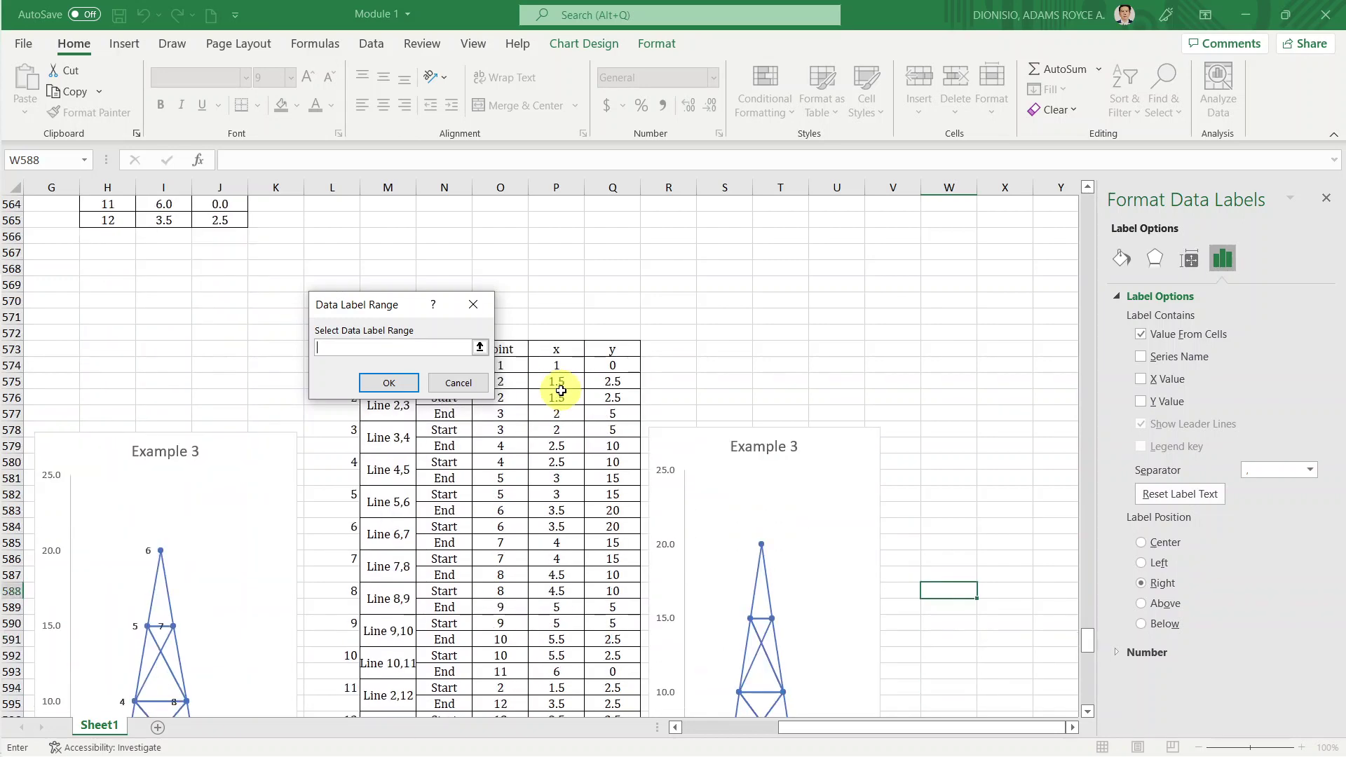
{"action": "scroll", "coordinate": [561, 391], "scroll_direction": "down", "scroll_amount": 1}
{"action": "left_click_drag", "start_coordinate": [481, 351], "coordinate": [411, 324]}
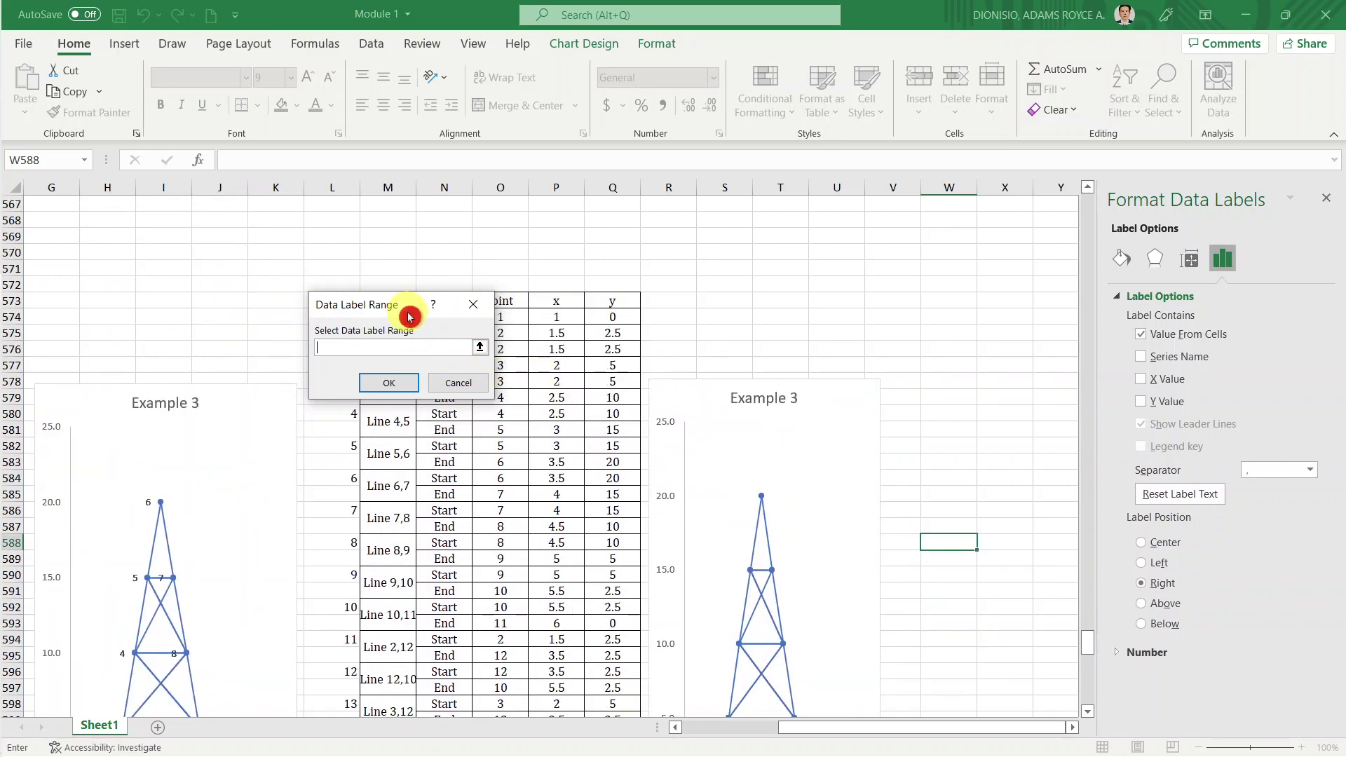
{"action": "left_click_drag", "start_coordinate": [399, 309], "coordinate": [232, 343]}
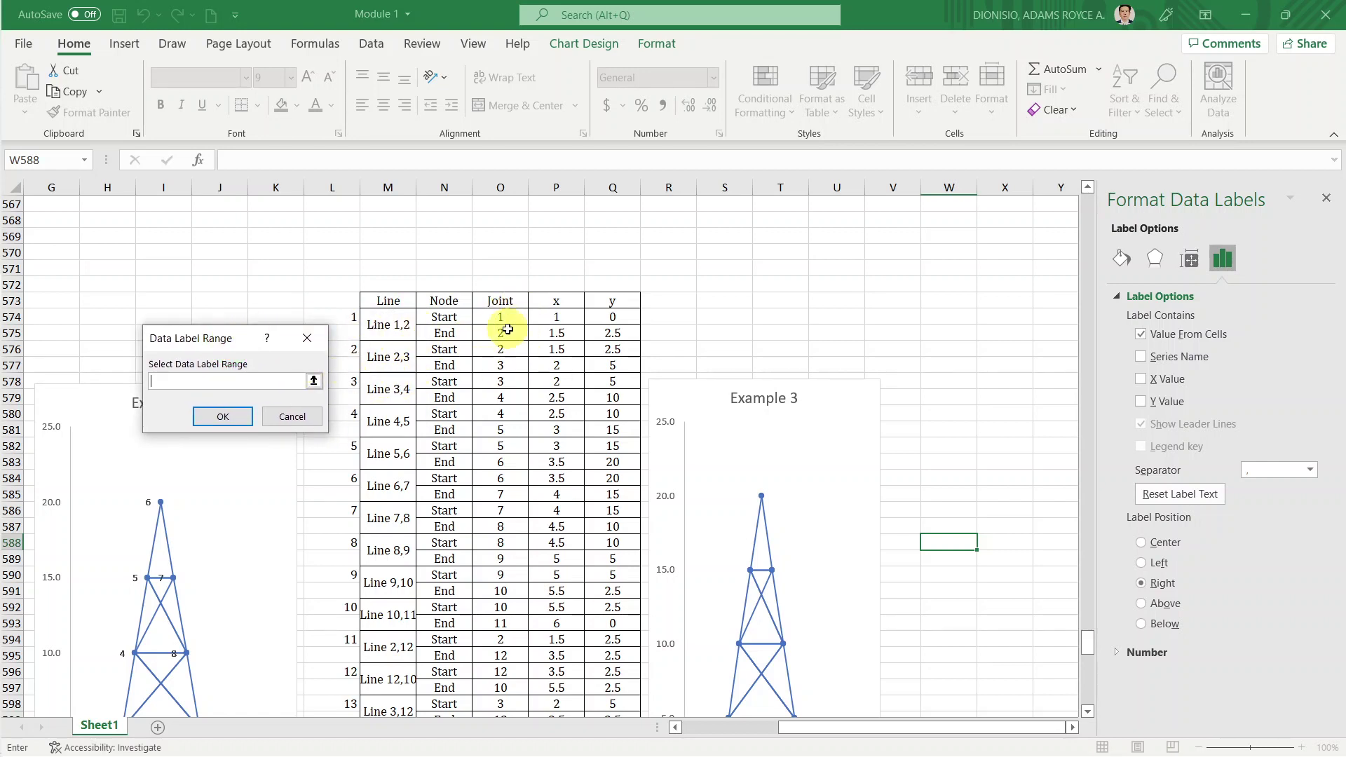
{"action": "mouse_move", "coordinate": [508, 319]}
{"action": "left_mouse_down"}
{"action": "mouse_move", "coordinate": [475, 711]}
{"action": "mouse_move", "coordinate": [492, 726]}
{"action": "left_mouse_up"}
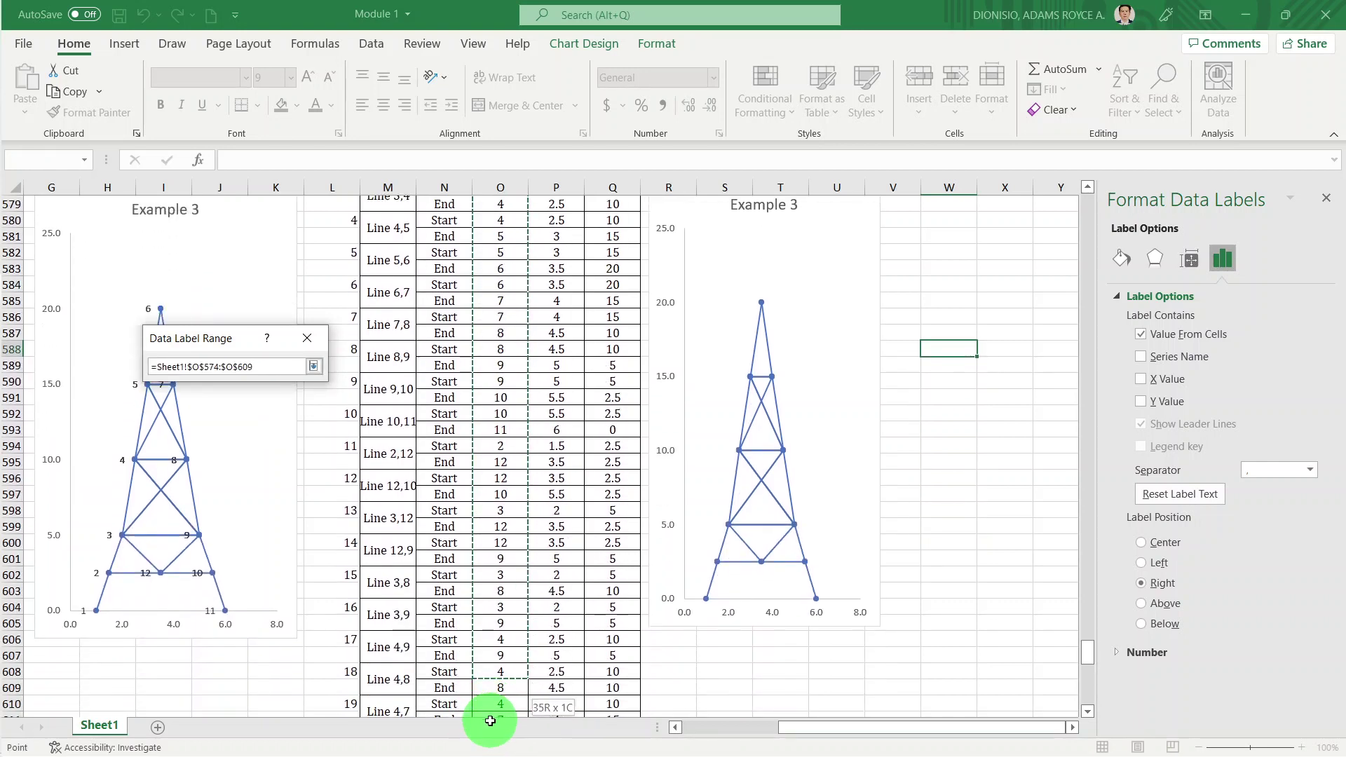
{"action": "left_click_drag", "start_coordinate": [491, 726], "coordinate": [513, 676]}
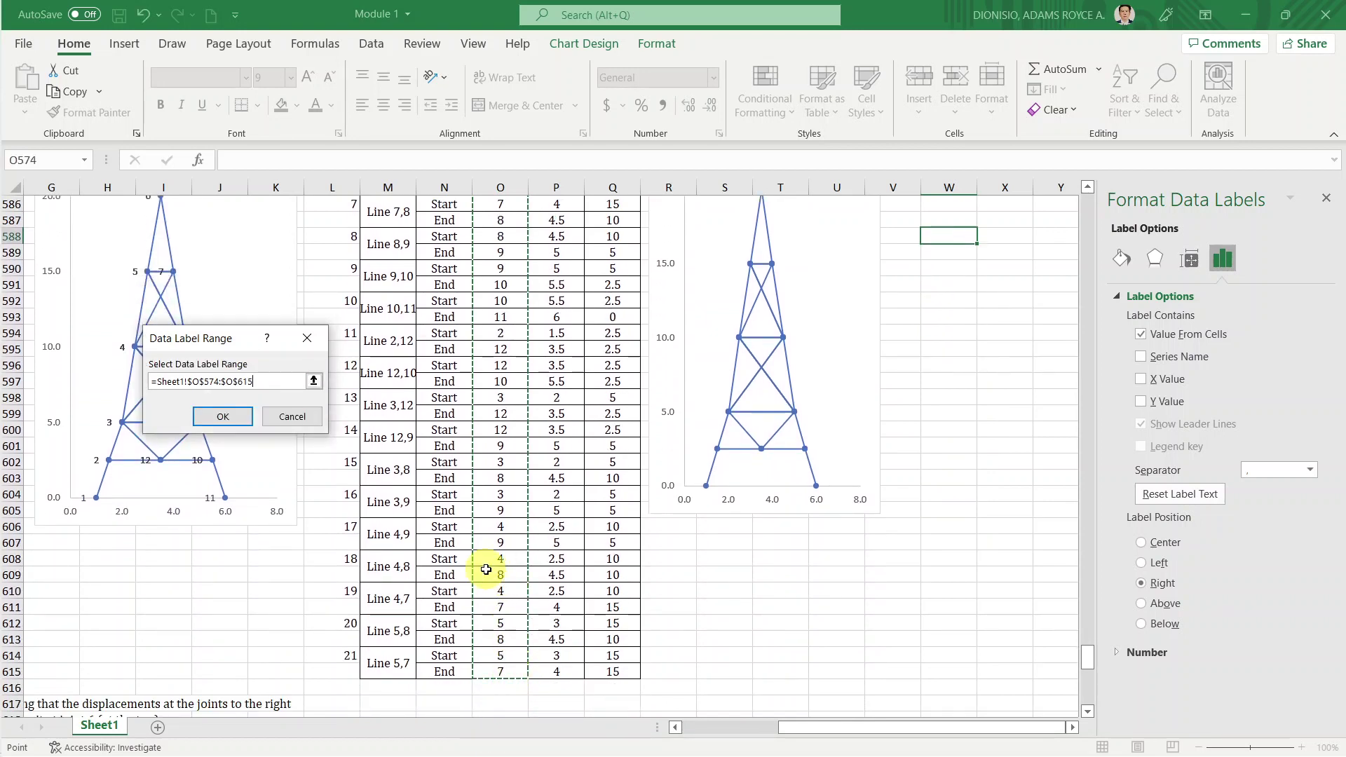
{"action": "left_click", "coordinate": [238, 416]}
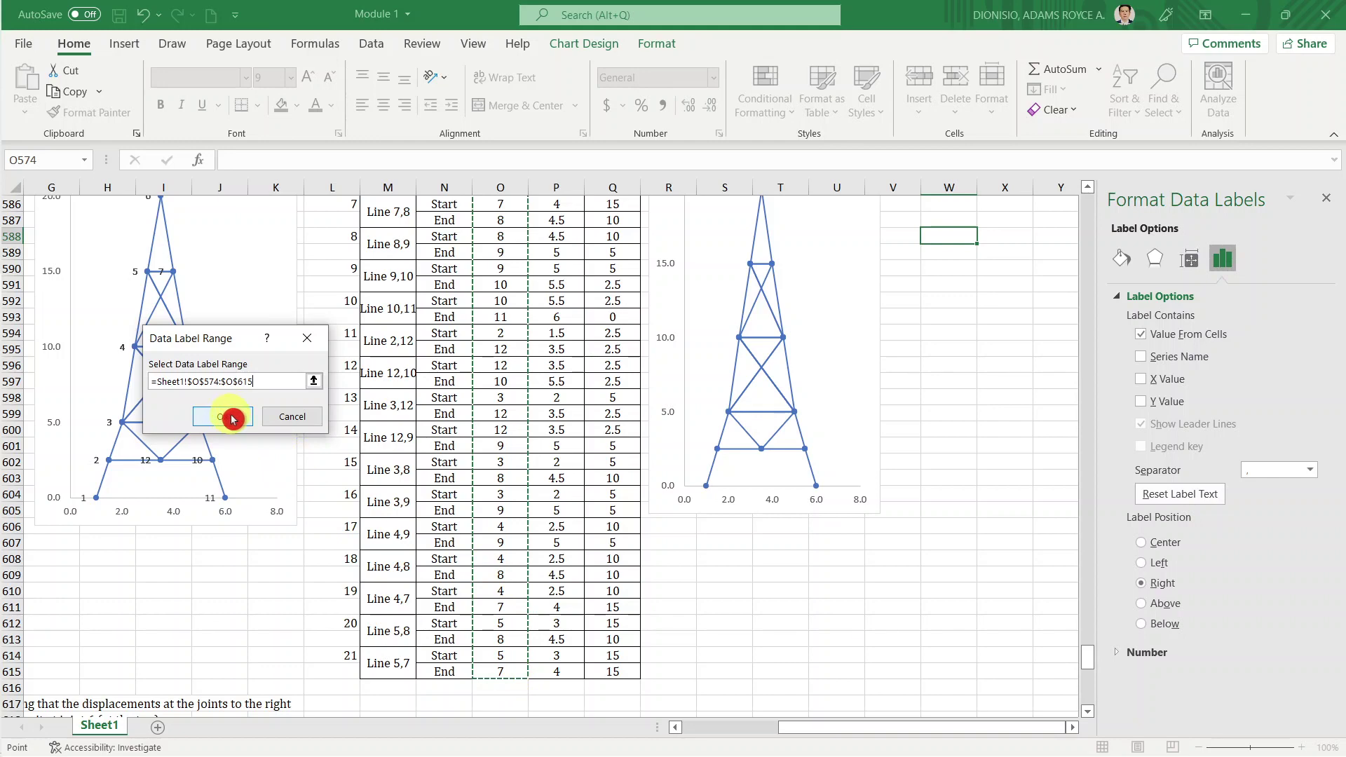
{"action": "scroll", "coordinate": [921, 424], "scroll_direction": "up", "scroll_amount": 1}
{"action": "scroll", "coordinate": [922, 425], "scroll_direction": "up", "scroll_amount": 1}
{"action": "left_click", "coordinate": [929, 414]}
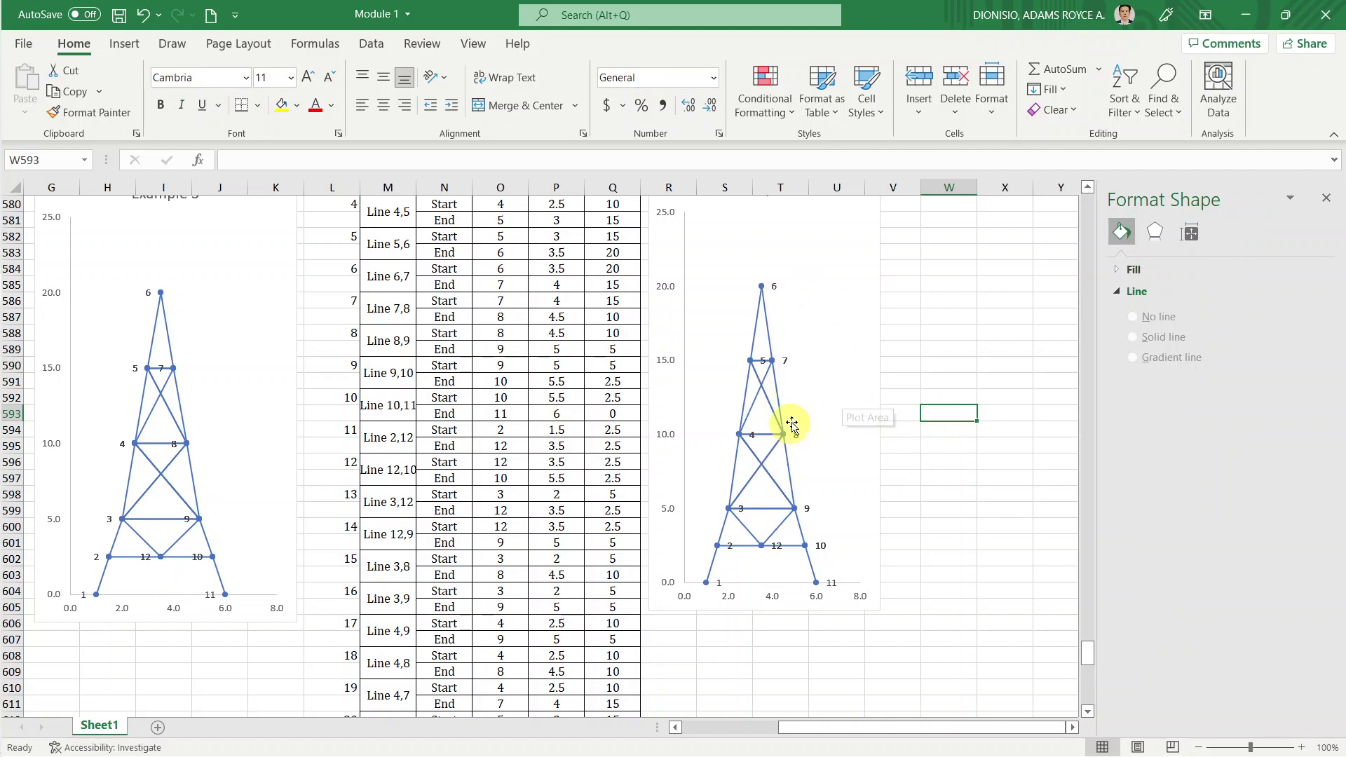
{"action": "left_click", "coordinate": [777, 366]}
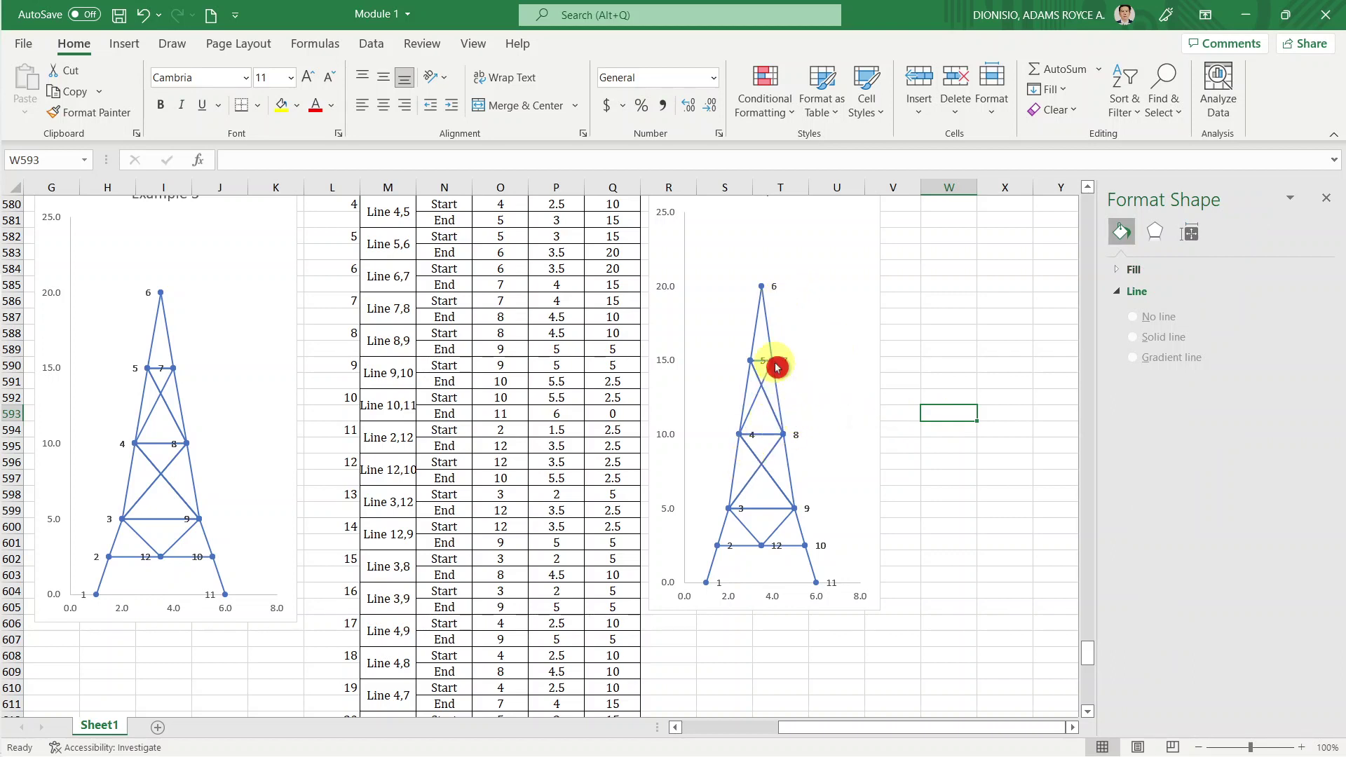
{"action": "left_click", "coordinate": [785, 433]}
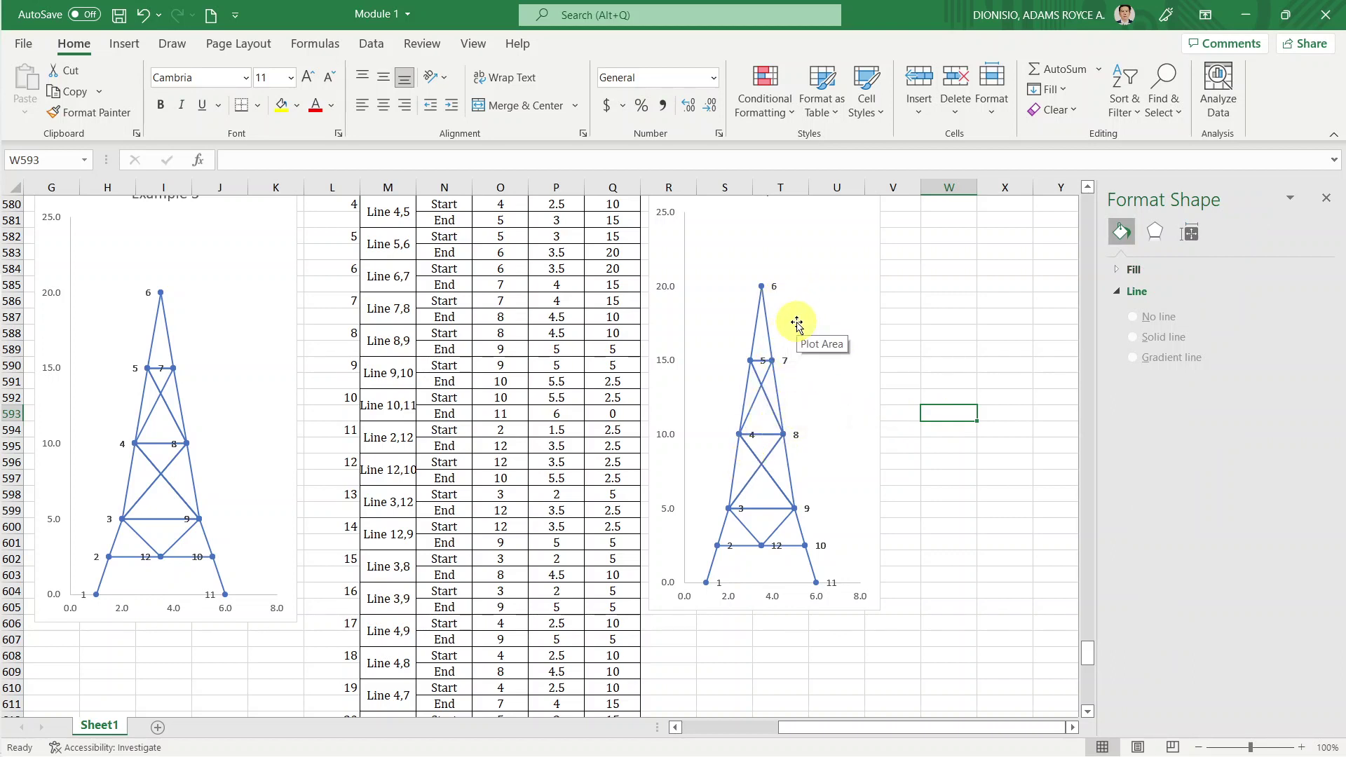
{"action": "left_click_drag", "start_coordinate": [760, 325], "coordinate": [758, 376]}
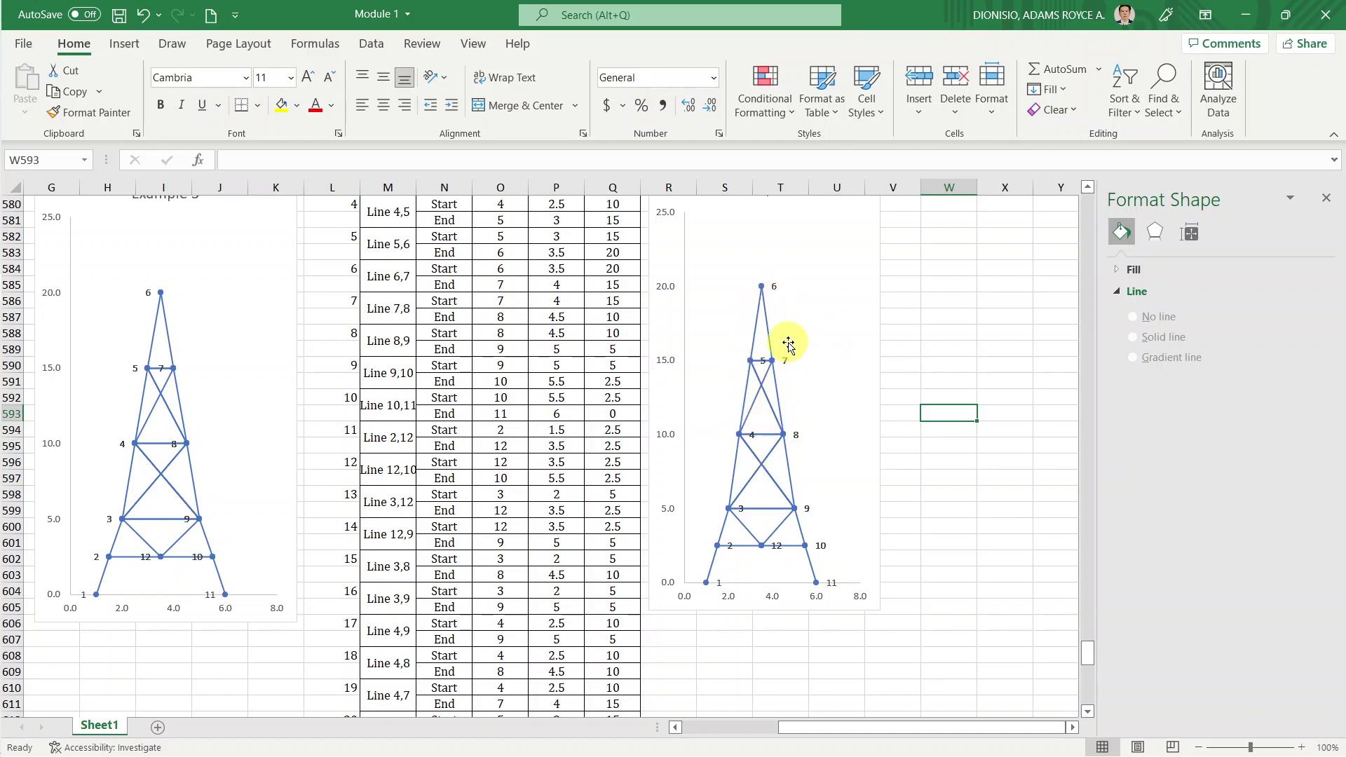
{"action": "scroll", "coordinate": [778, 350], "scroll_direction": "up", "scroll_amount": 13}
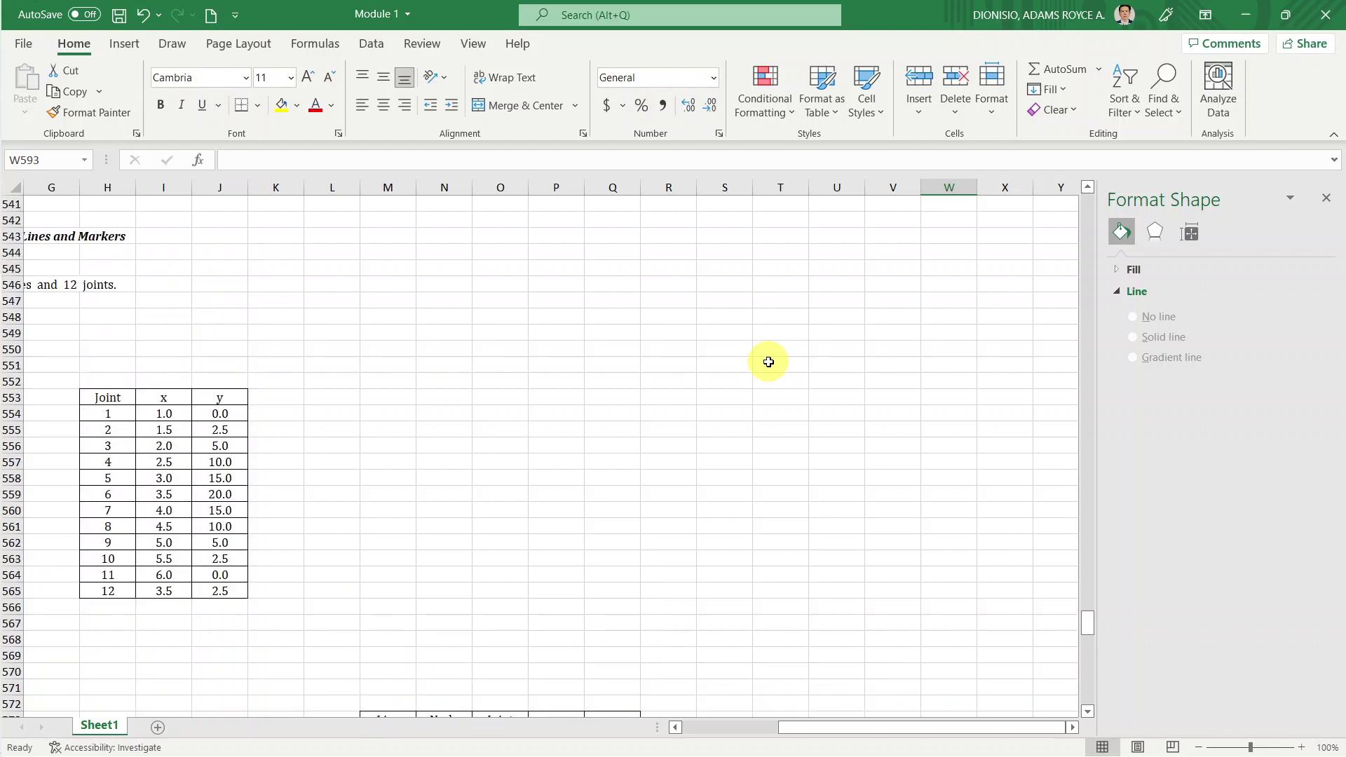
{"action": "scroll", "coordinate": [768, 421], "scroll_direction": "up", "scroll_amount": 4}
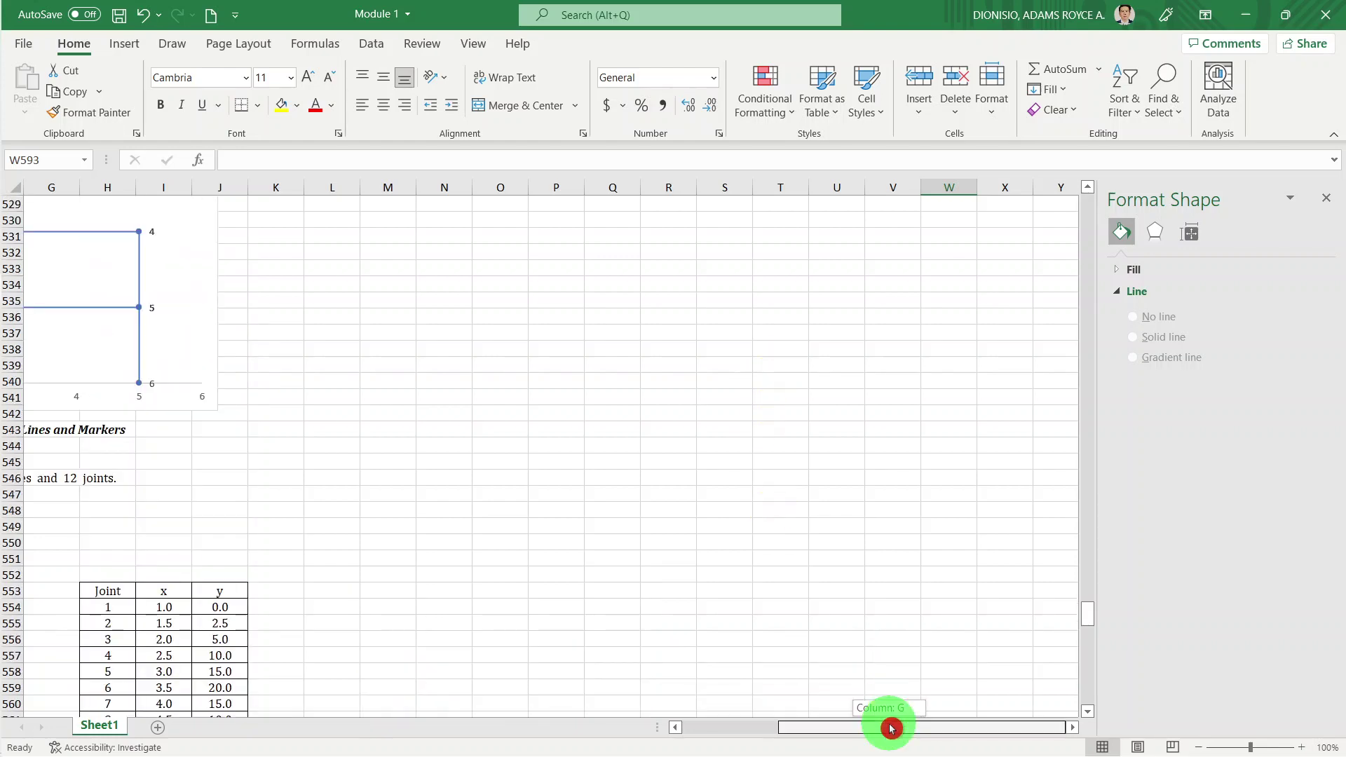
{"action": "left_click_drag", "start_coordinate": [895, 722], "coordinate": [730, 722]}
{"action": "scroll", "coordinate": [686, 639], "scroll_direction": "down", "scroll_amount": 3}
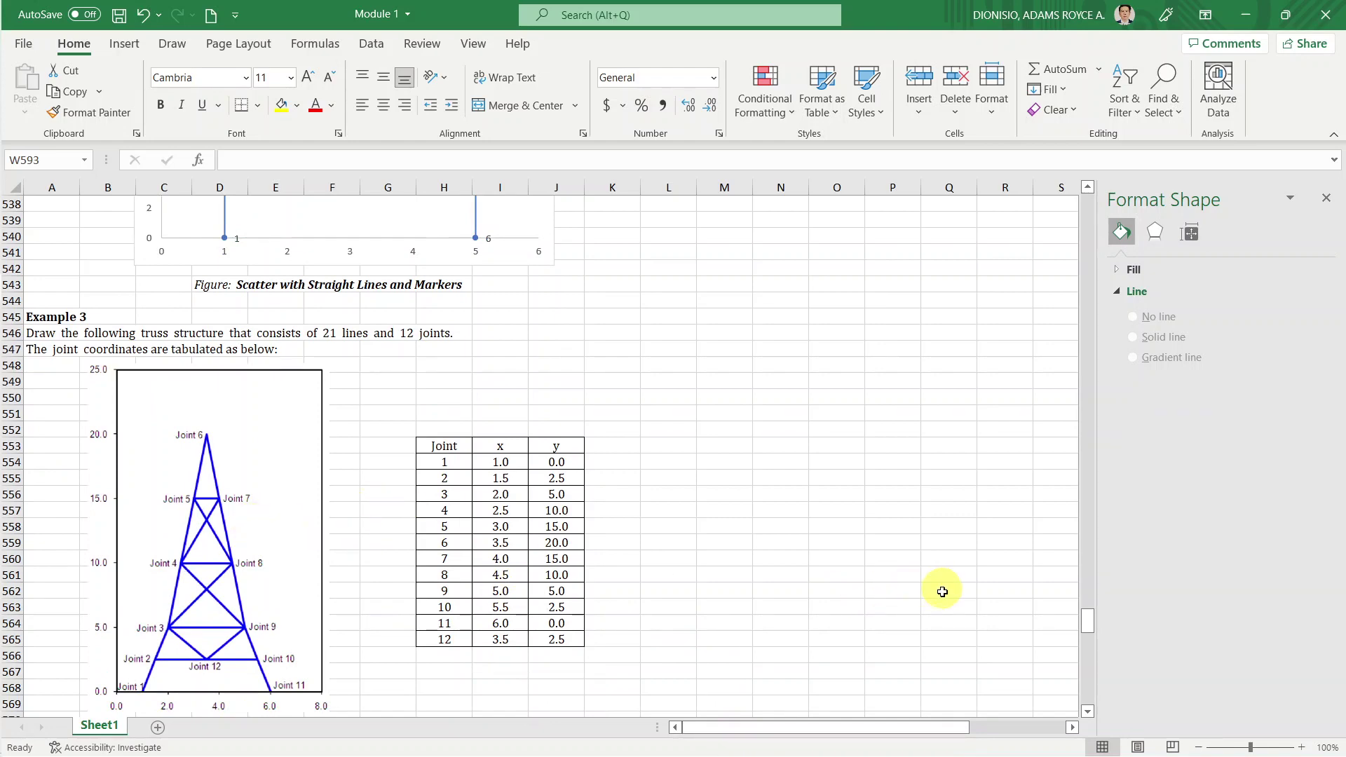
{"action": "left_click_drag", "start_coordinate": [831, 729], "coordinate": [935, 728]}
{"action": "scroll", "coordinate": [896, 636], "scroll_direction": "down", "scroll_amount": 3}
{"action": "scroll", "coordinate": [896, 636], "scroll_direction": "down", "scroll_amount": 4}
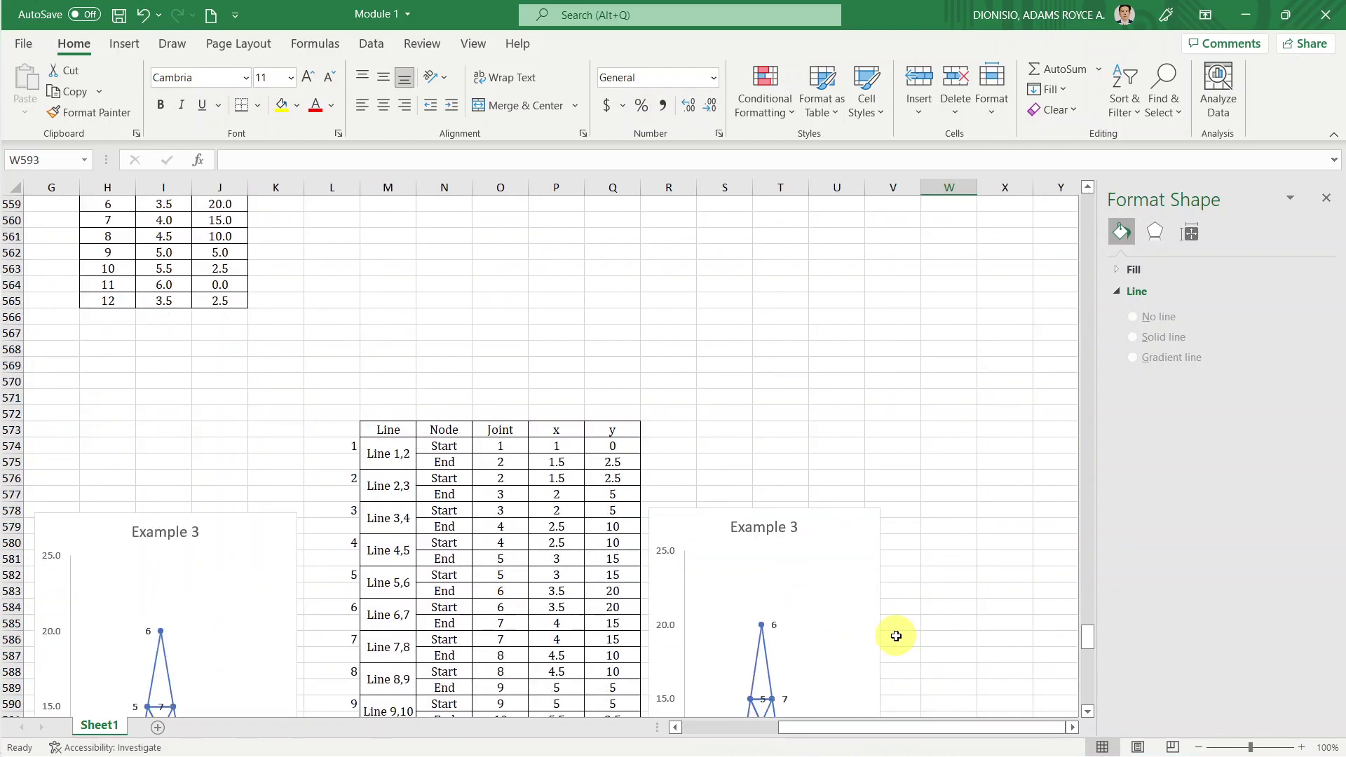
{"action": "scroll", "coordinate": [896, 636], "scroll_direction": "down", "scroll_amount": 1}
{"action": "scroll", "coordinate": [896, 636], "scroll_direction": "down", "scroll_amount": 3}
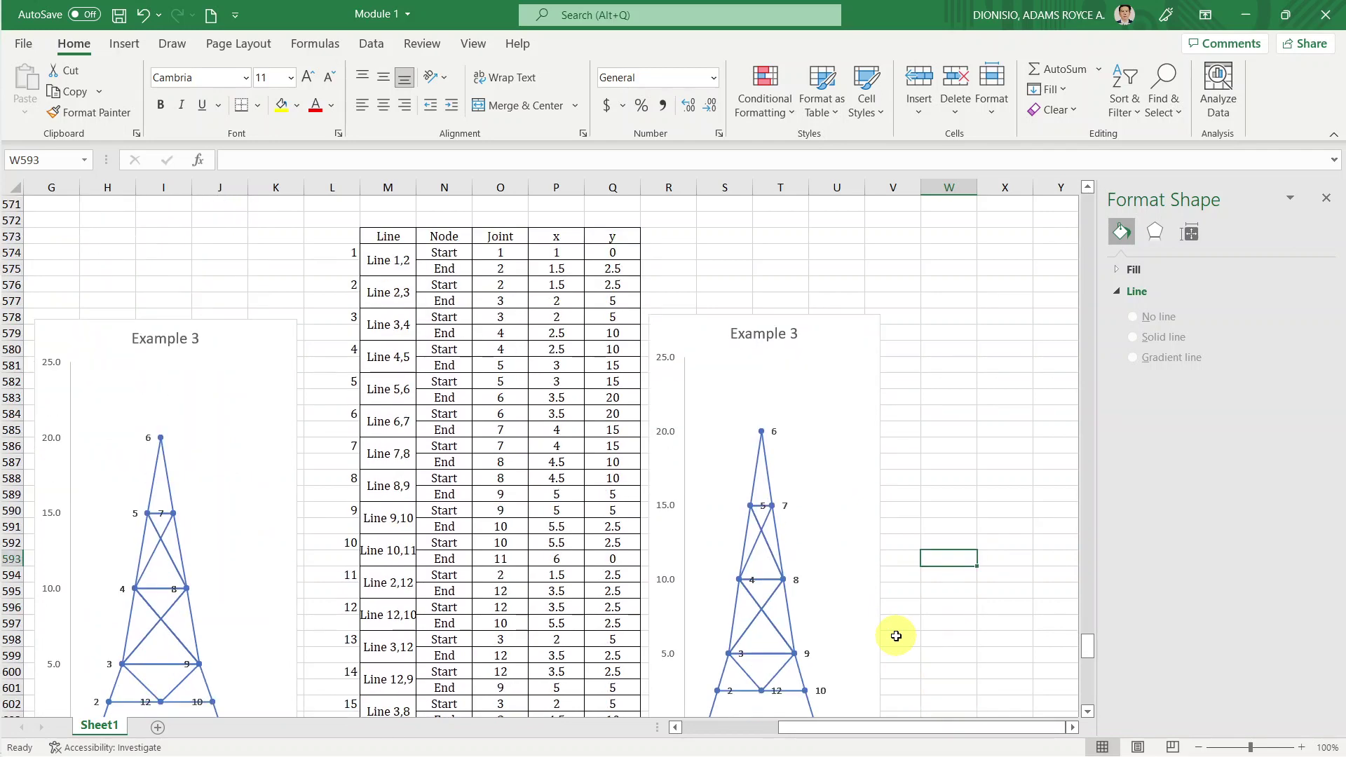
{"action": "scroll", "coordinate": [896, 636], "scroll_direction": "down", "scroll_amount": 1}
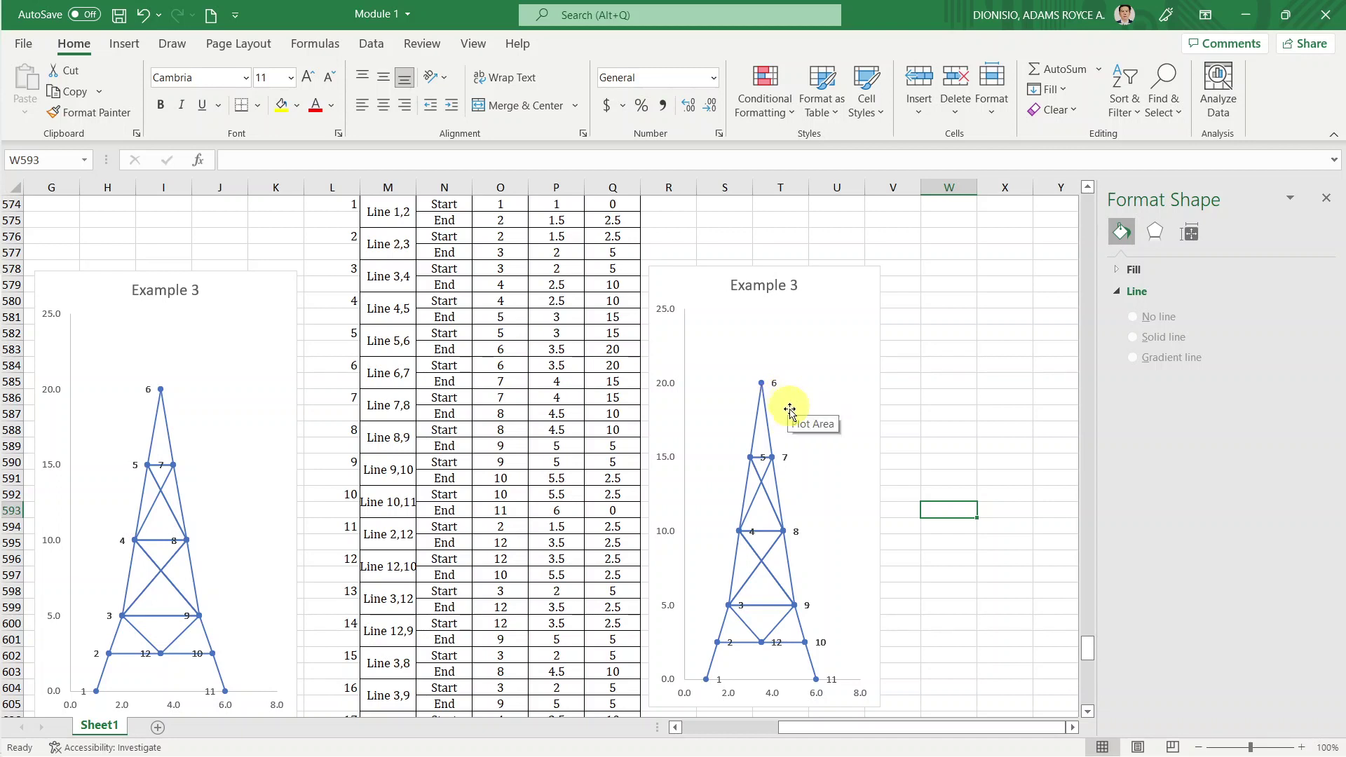
{"action": "left_click", "coordinate": [784, 457]}
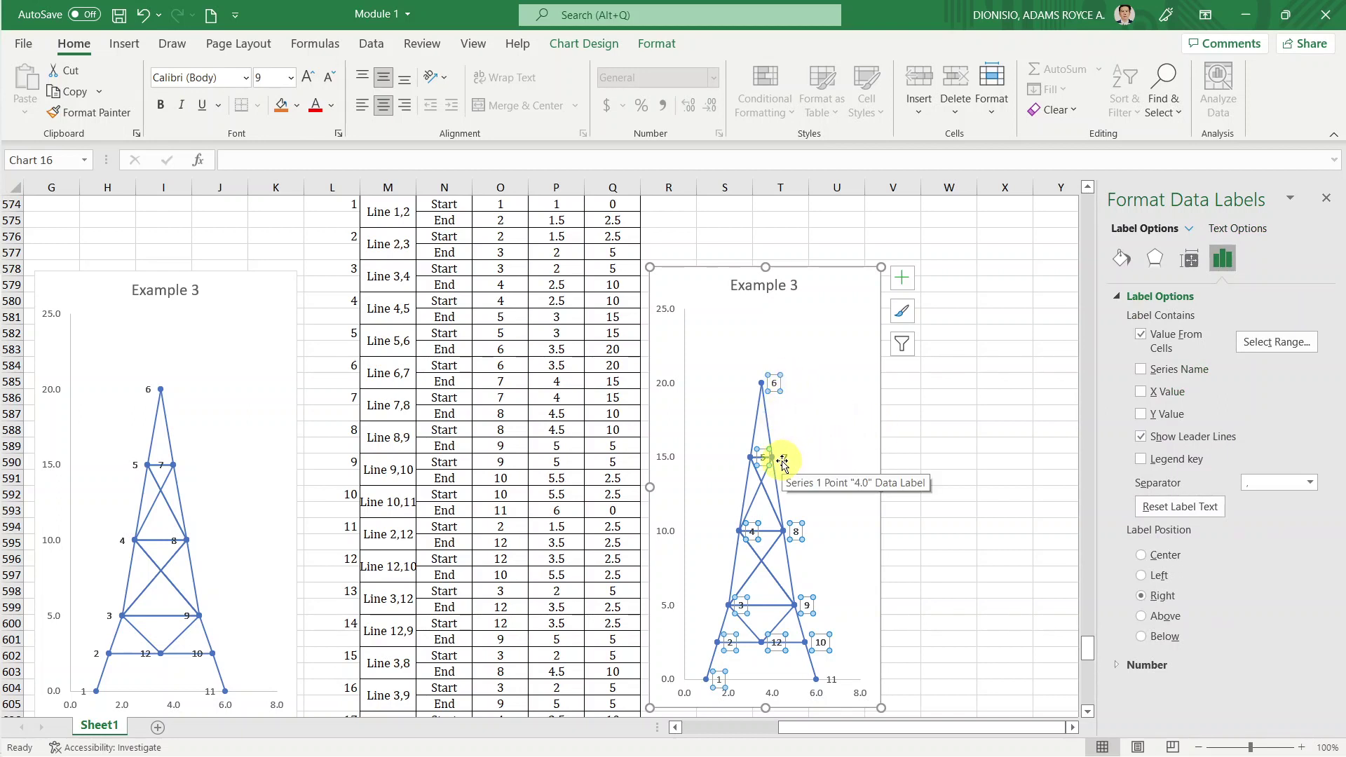
{"action": "left_click", "coordinate": [784, 457]}
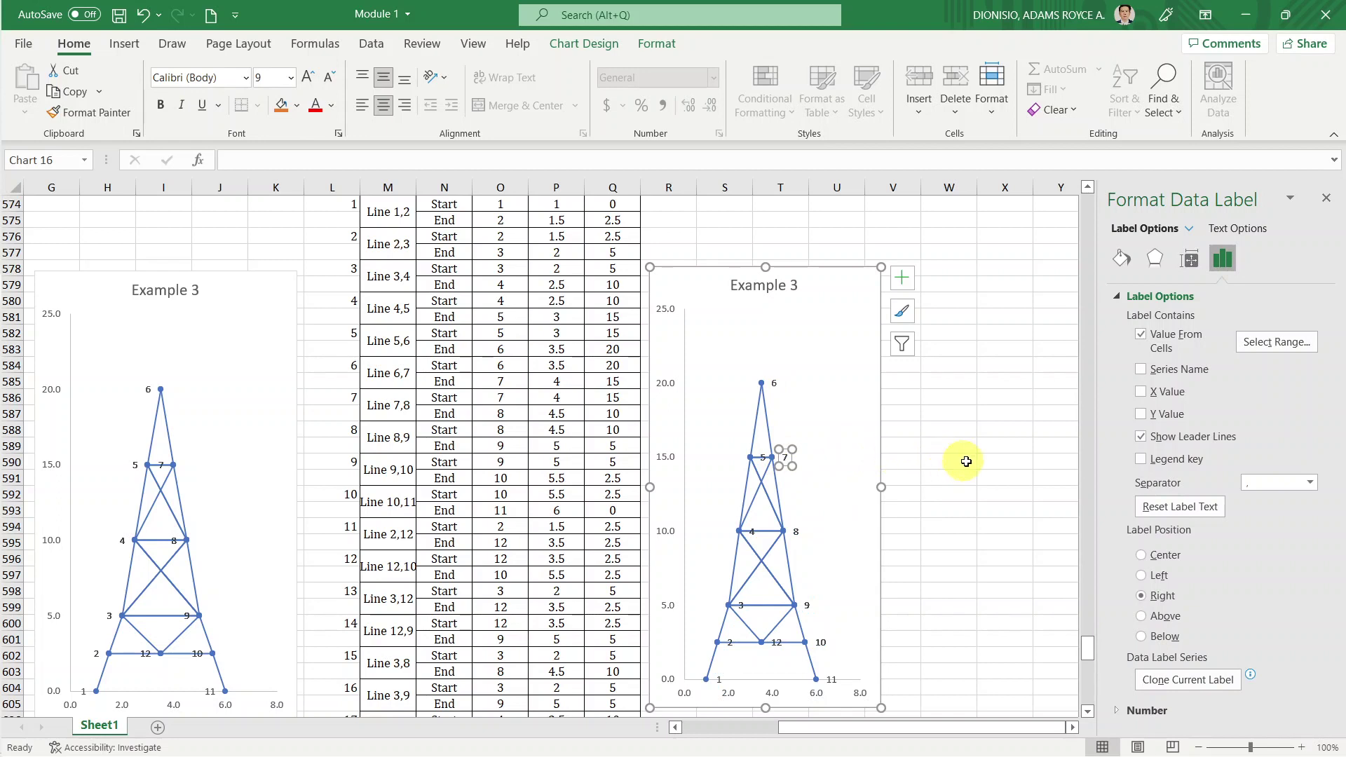
{"action": "left_click", "coordinate": [964, 457]}
Set the Example 3 chart's data label position to Left.
{"action": "left_click", "coordinate": [835, 331]}
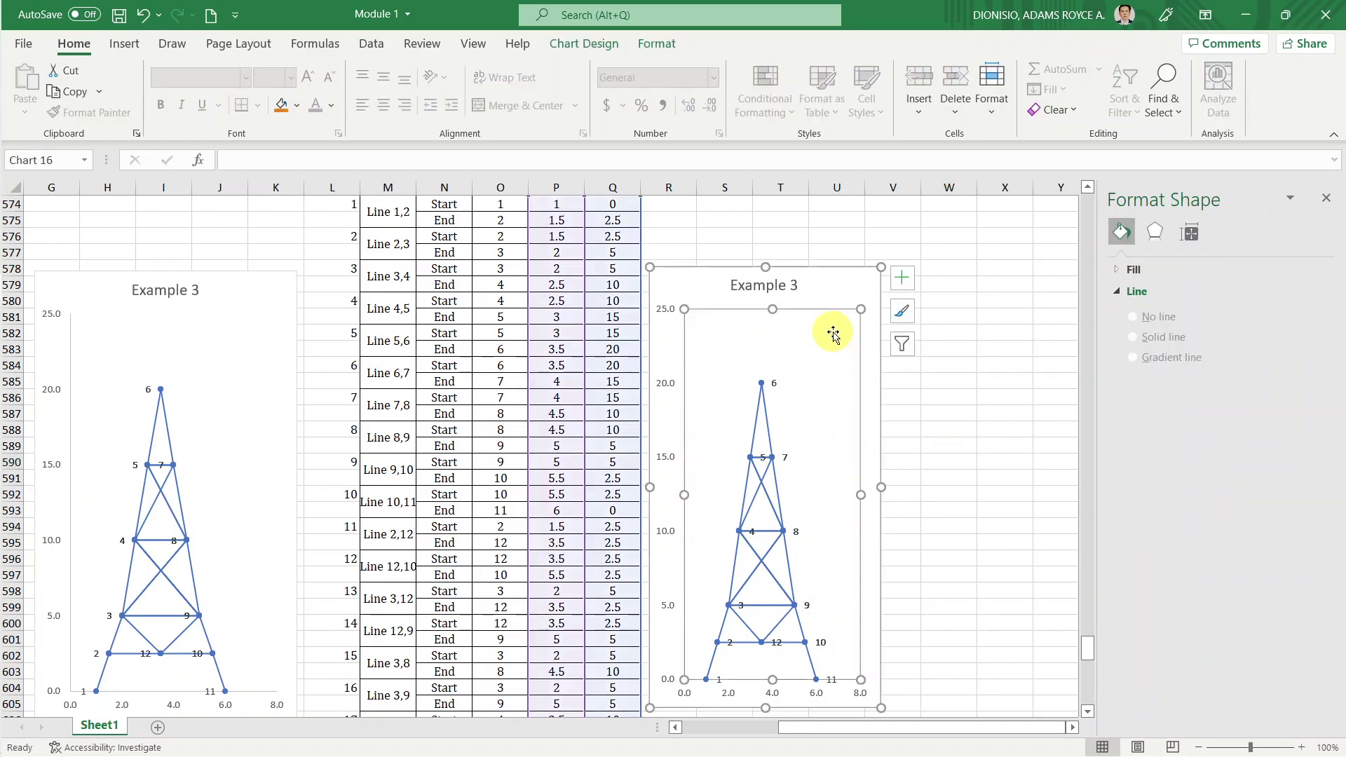
{"action": "left_click", "coordinate": [904, 281]}
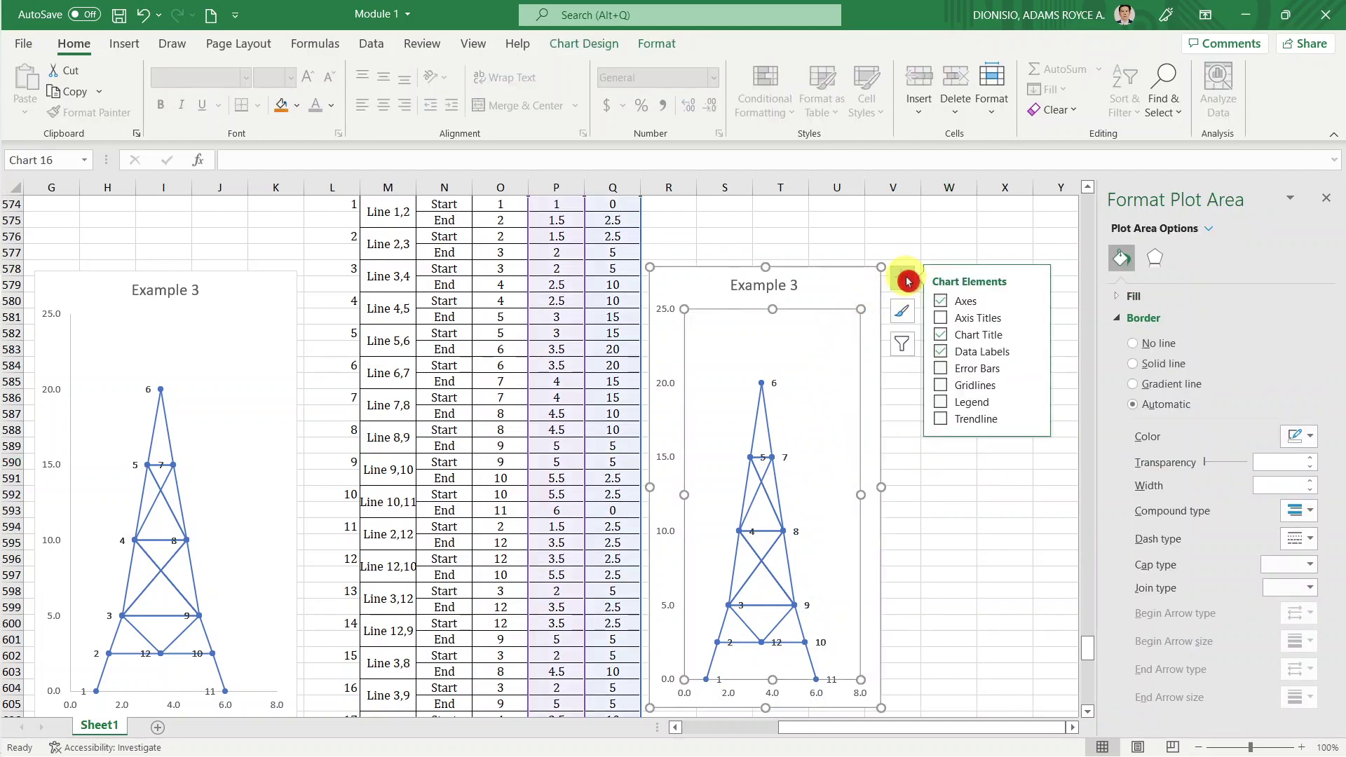
{"action": "left_click", "coordinate": [1035, 353]}
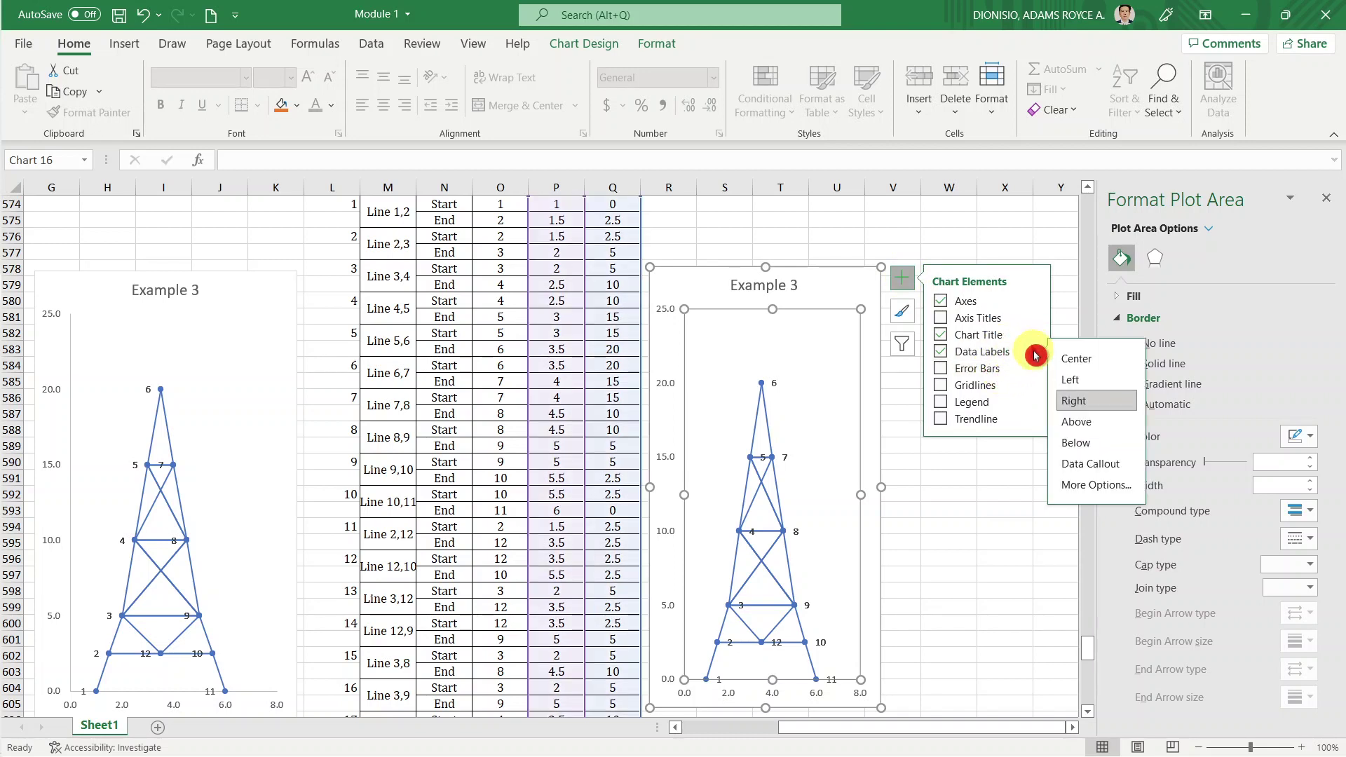
{"action": "left_click", "coordinate": [1078, 483]}
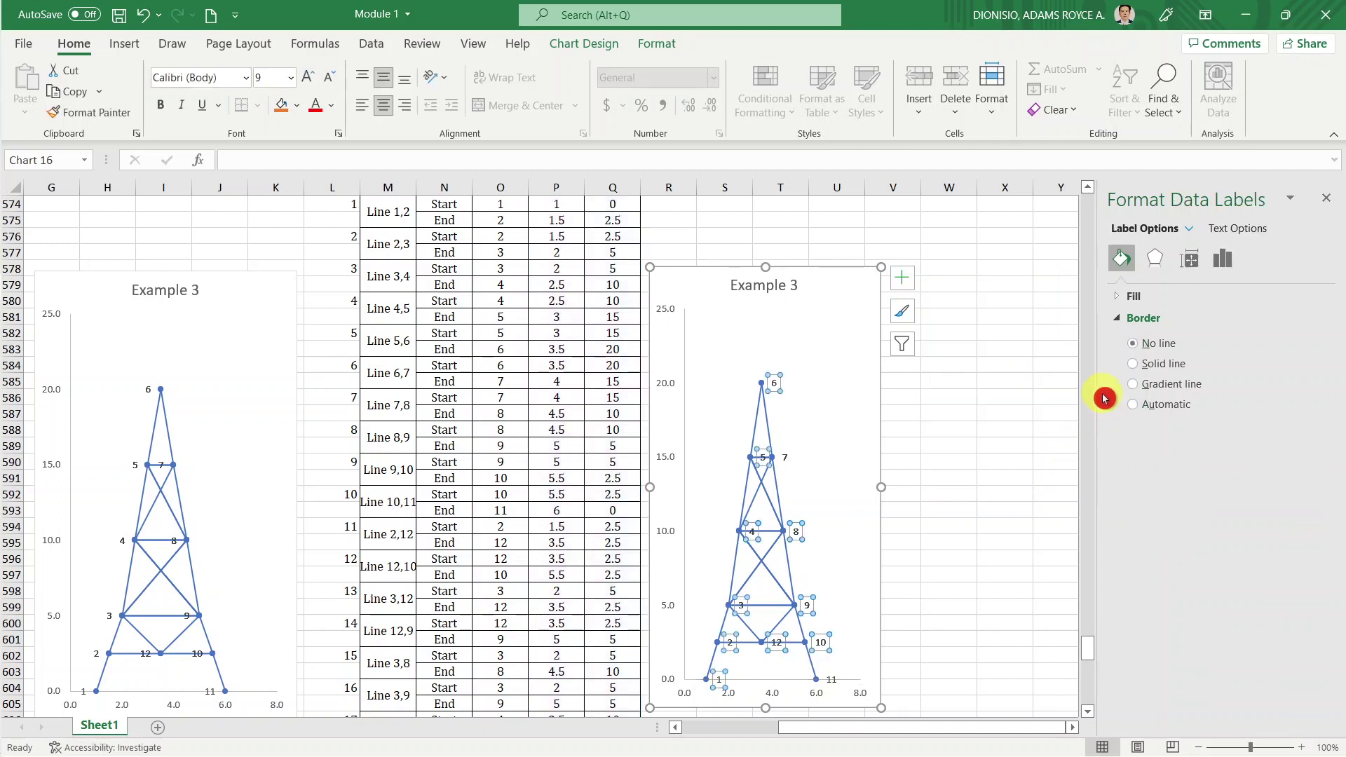
{"action": "left_click", "coordinate": [1220, 270]}
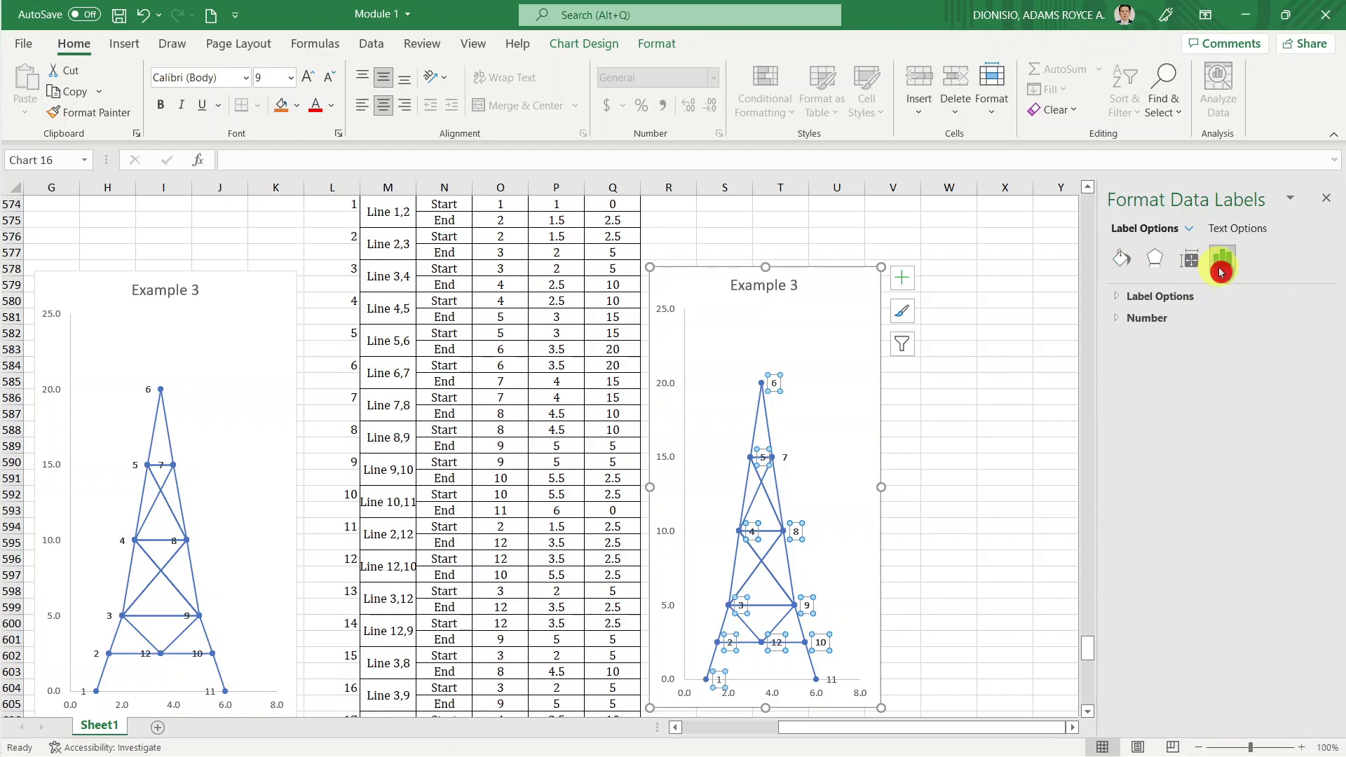
{"action": "left_click", "coordinate": [1167, 304]}
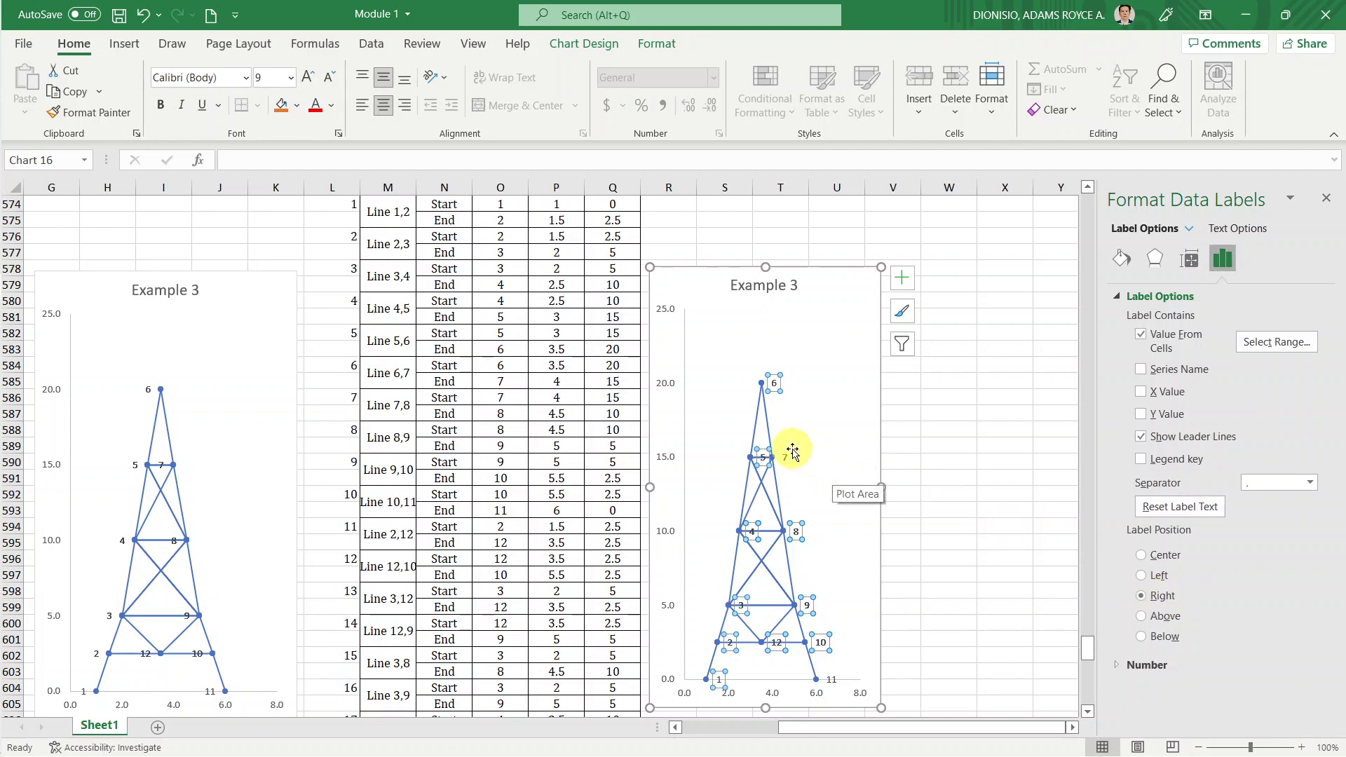
{"action": "left_click", "coordinate": [1176, 576]}
{"action": "left_click_drag", "start_coordinate": [1177, 576], "coordinate": [1144, 576]}
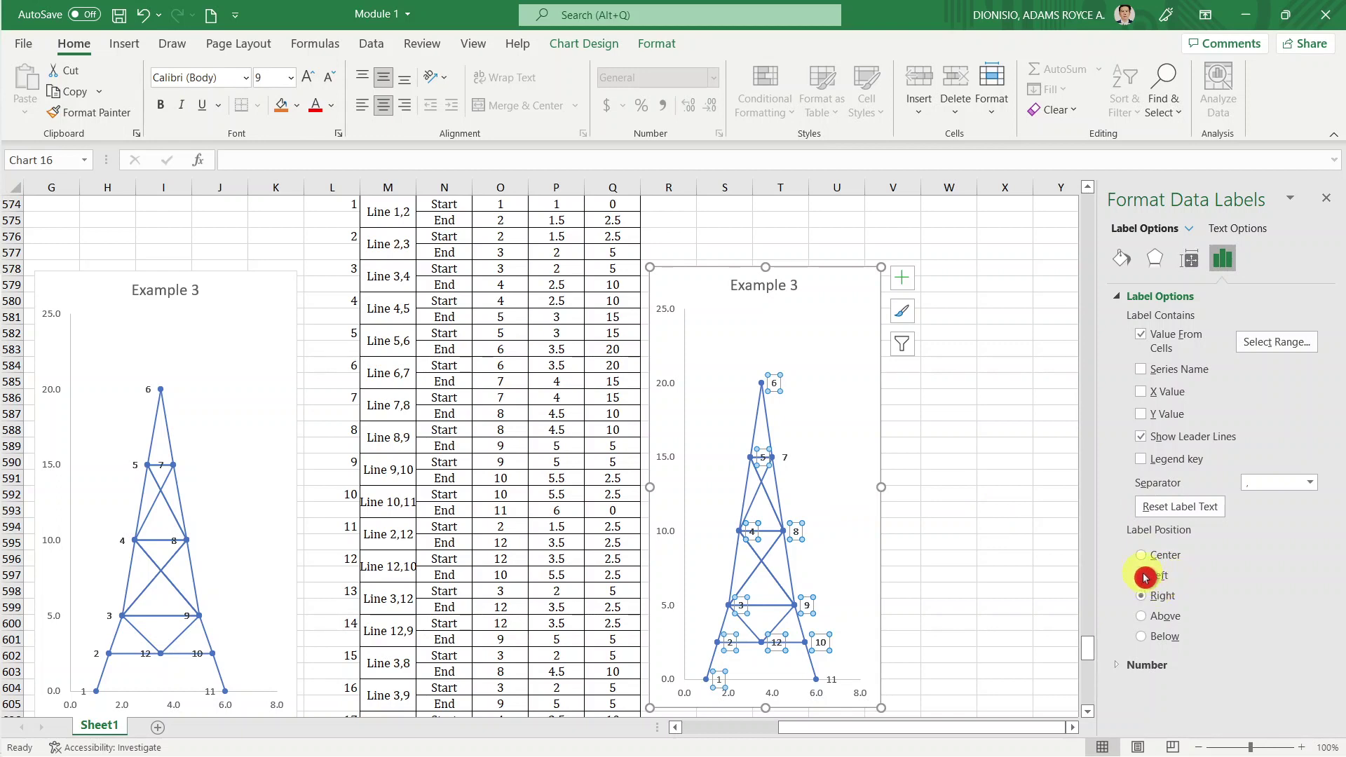
{"action": "left_click", "coordinate": [1154, 583]}
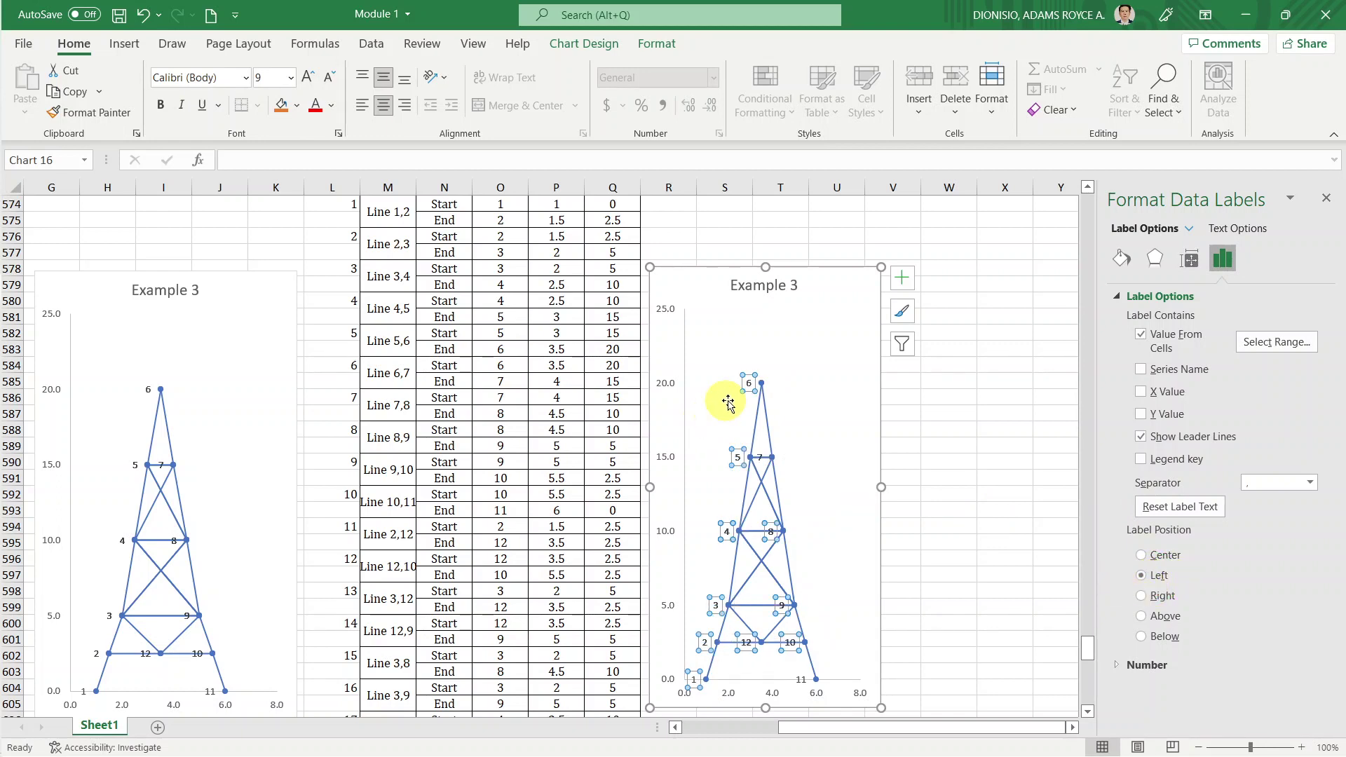
{"action": "left_click", "coordinate": [769, 385]}
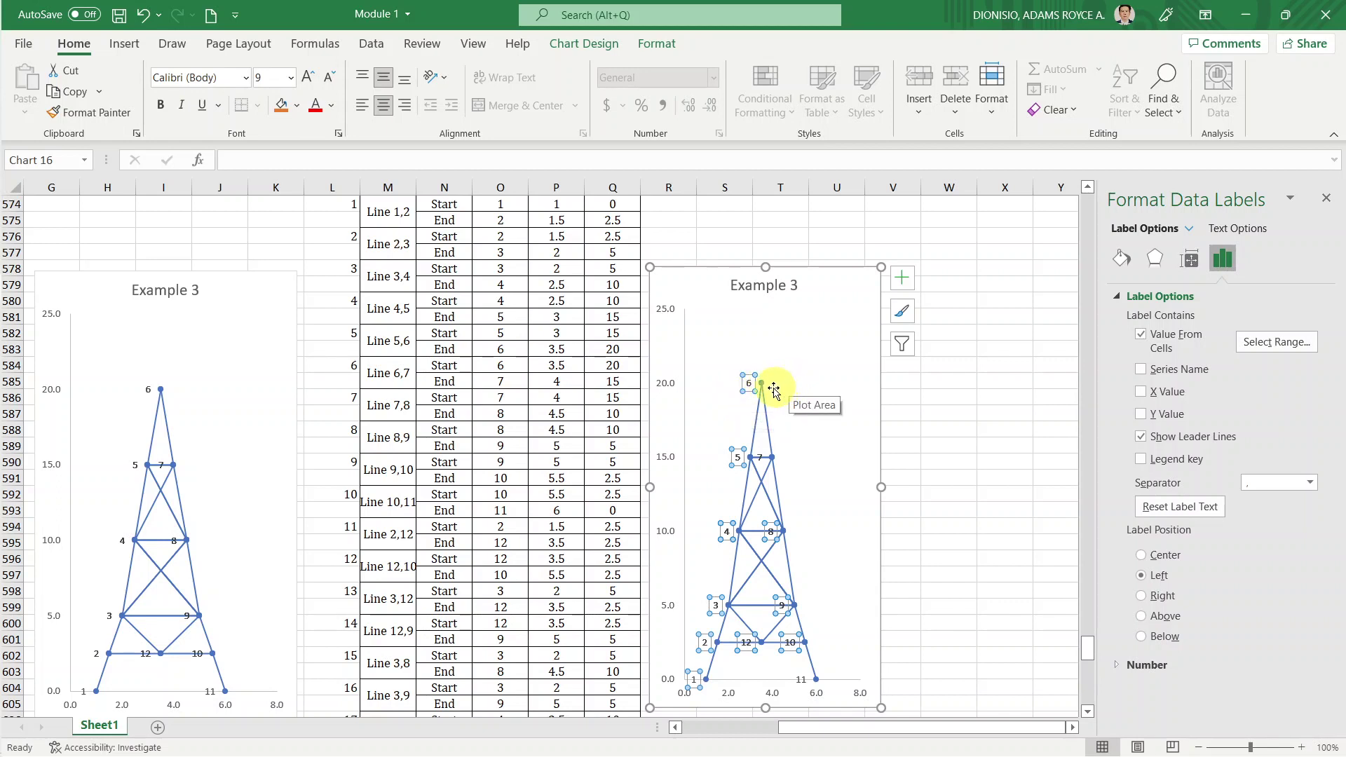
{"action": "left_click", "coordinate": [983, 446]}
{"action": "scroll", "coordinate": [975, 445], "scroll_direction": "down", "scroll_amount": 2}
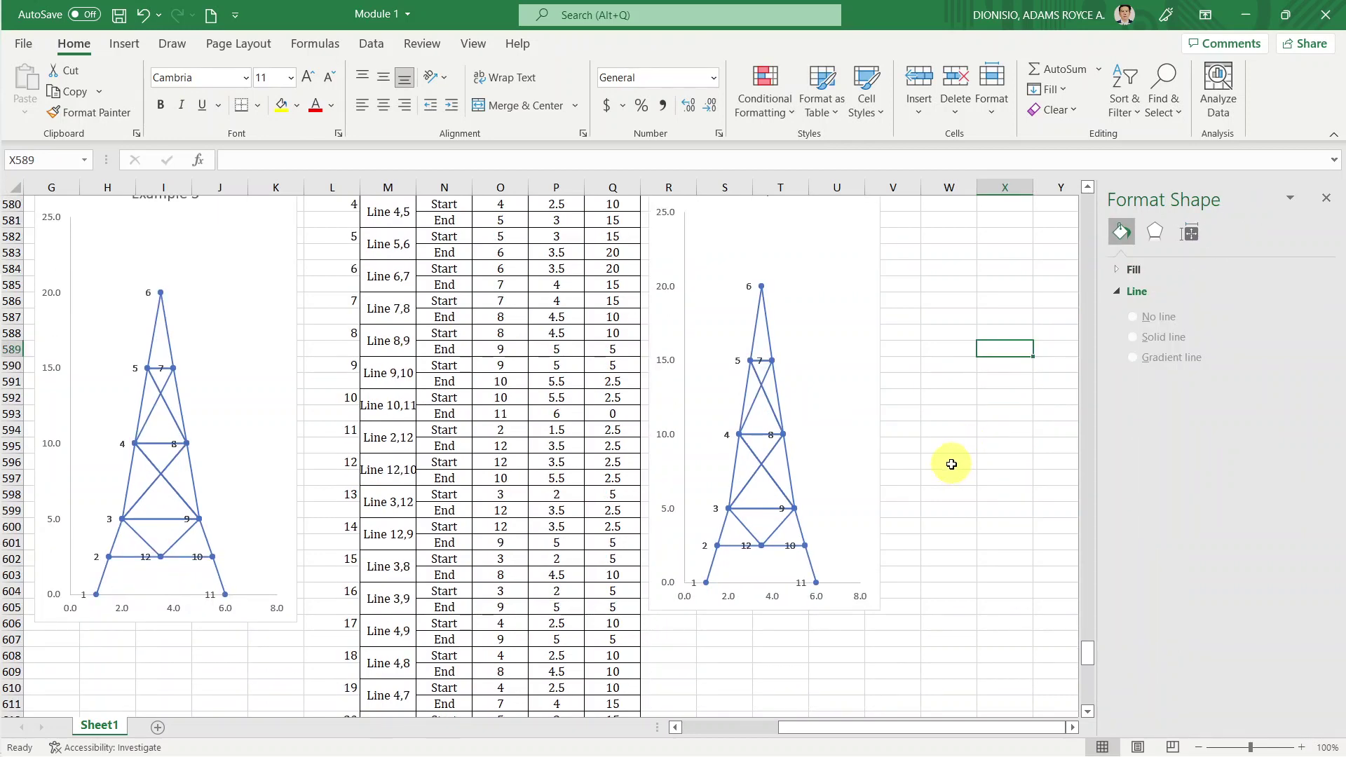
{"action": "left_click_drag", "start_coordinate": [890, 729], "coordinate": [796, 742]}
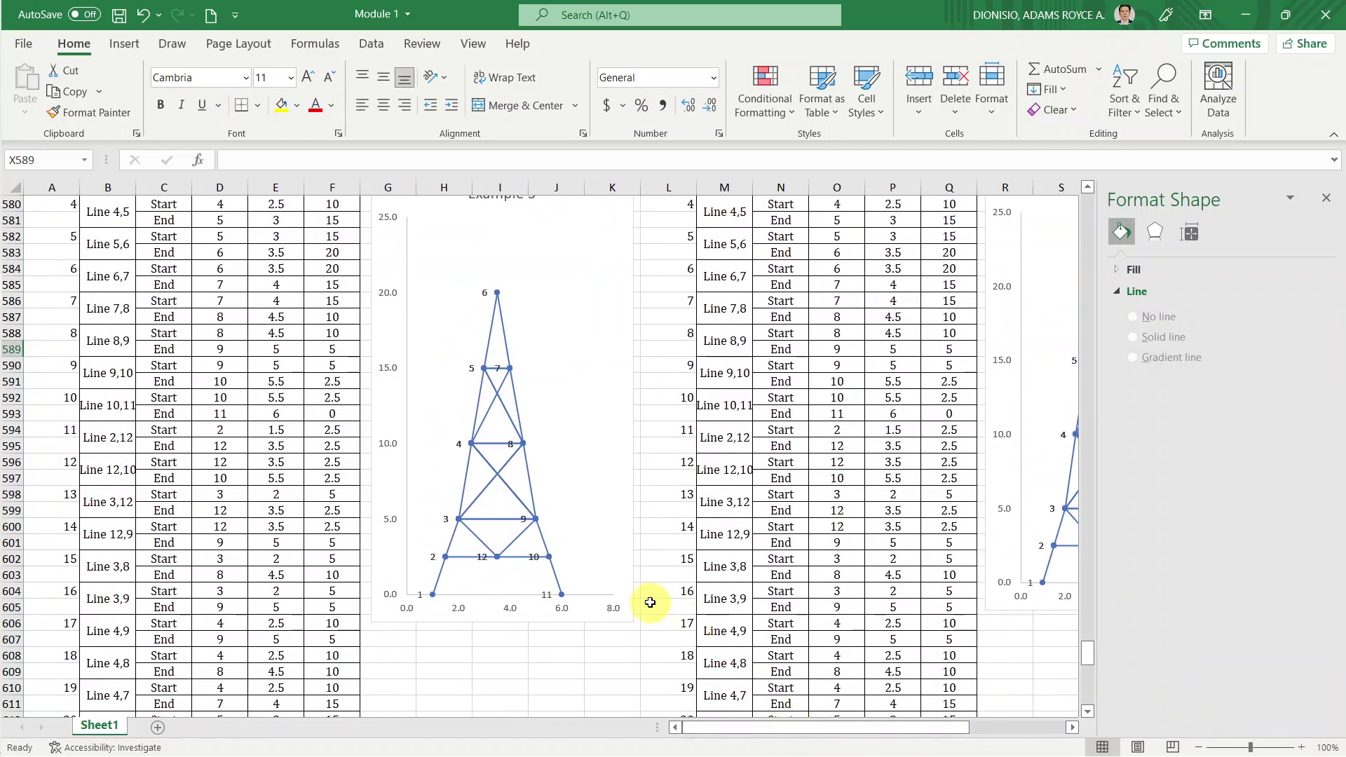
{"action": "scroll", "coordinate": [645, 601], "scroll_direction": "up", "scroll_amount": 5}
{"action": "scroll", "coordinate": [646, 598], "scroll_direction": "up", "scroll_amount": 5}
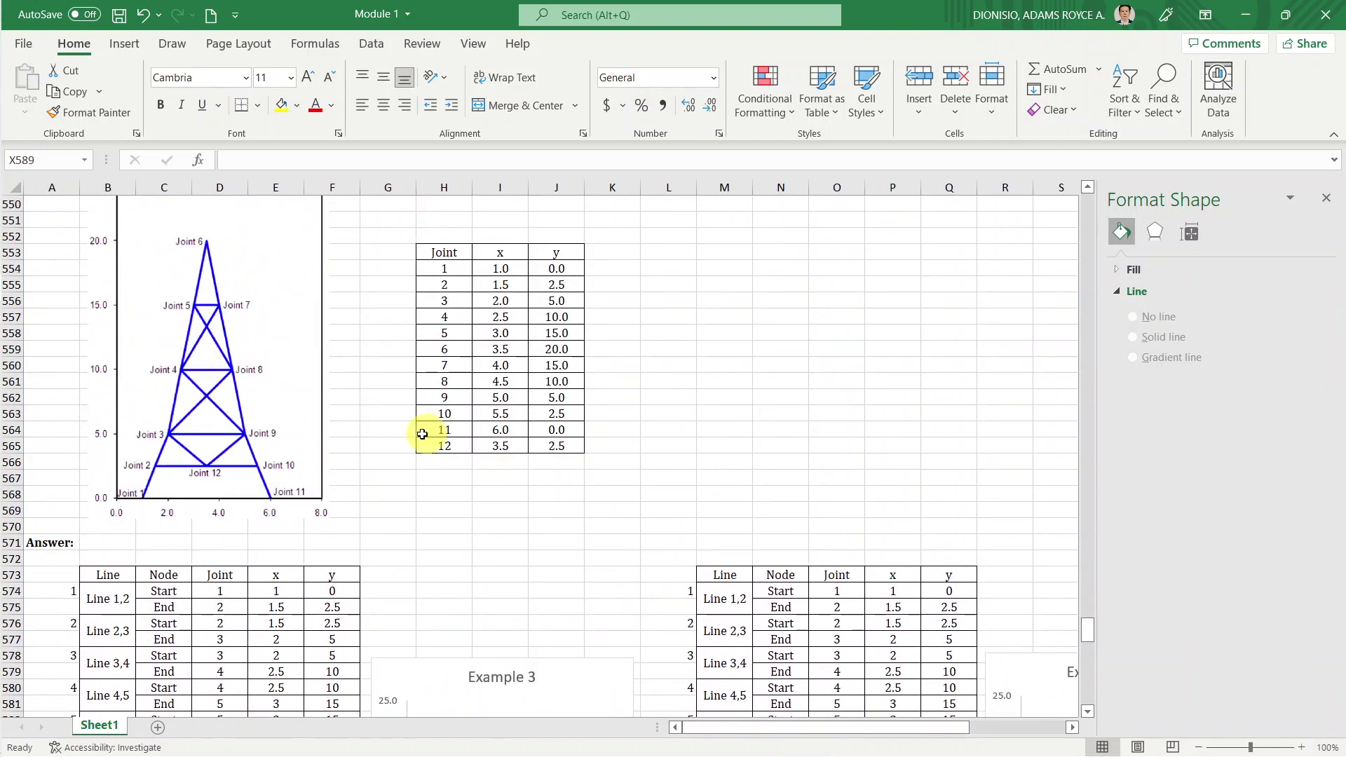
{"action": "scroll", "coordinate": [241, 406], "scroll_direction": "up", "scroll_amount": 2}
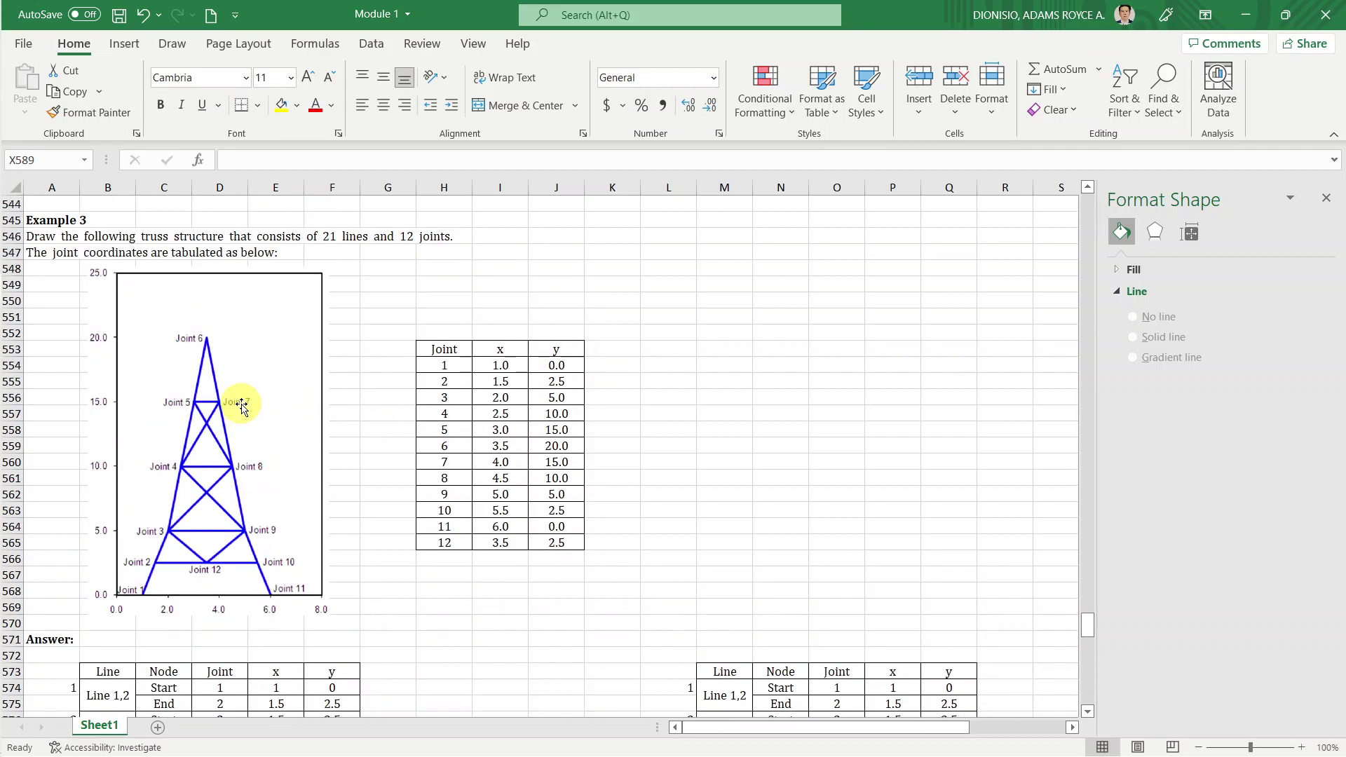
{"action": "scroll", "coordinate": [242, 407], "scroll_direction": "down", "scroll_amount": 1}
{"action": "scroll", "coordinate": [445, 481], "scroll_direction": "down", "scroll_amount": 7}
{"action": "scroll", "coordinate": [449, 481], "scroll_direction": "down", "scroll_amount": 1}
{"action": "scroll", "coordinate": [479, 478], "scroll_direction": "down", "scroll_amount": 3}
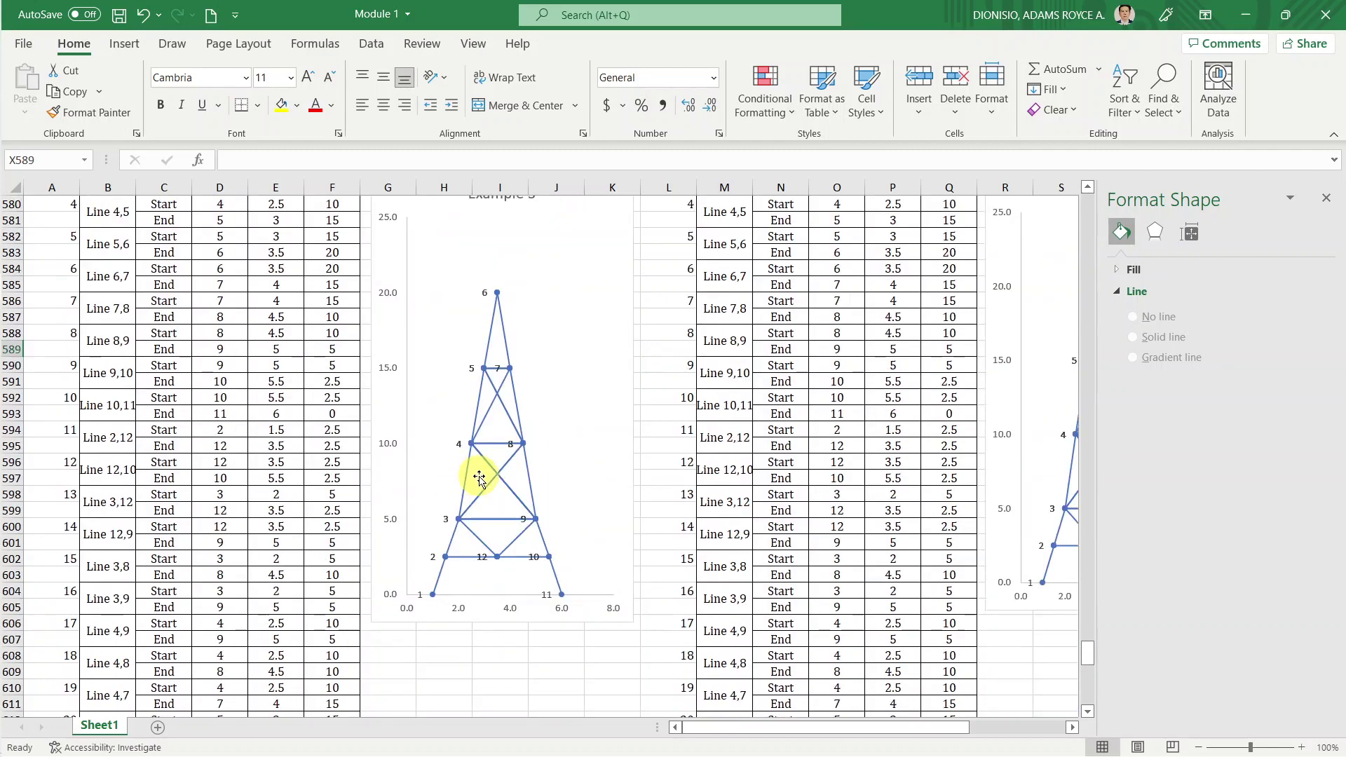
{"action": "scroll", "coordinate": [480, 478], "scroll_direction": "down", "scroll_amount": 6}
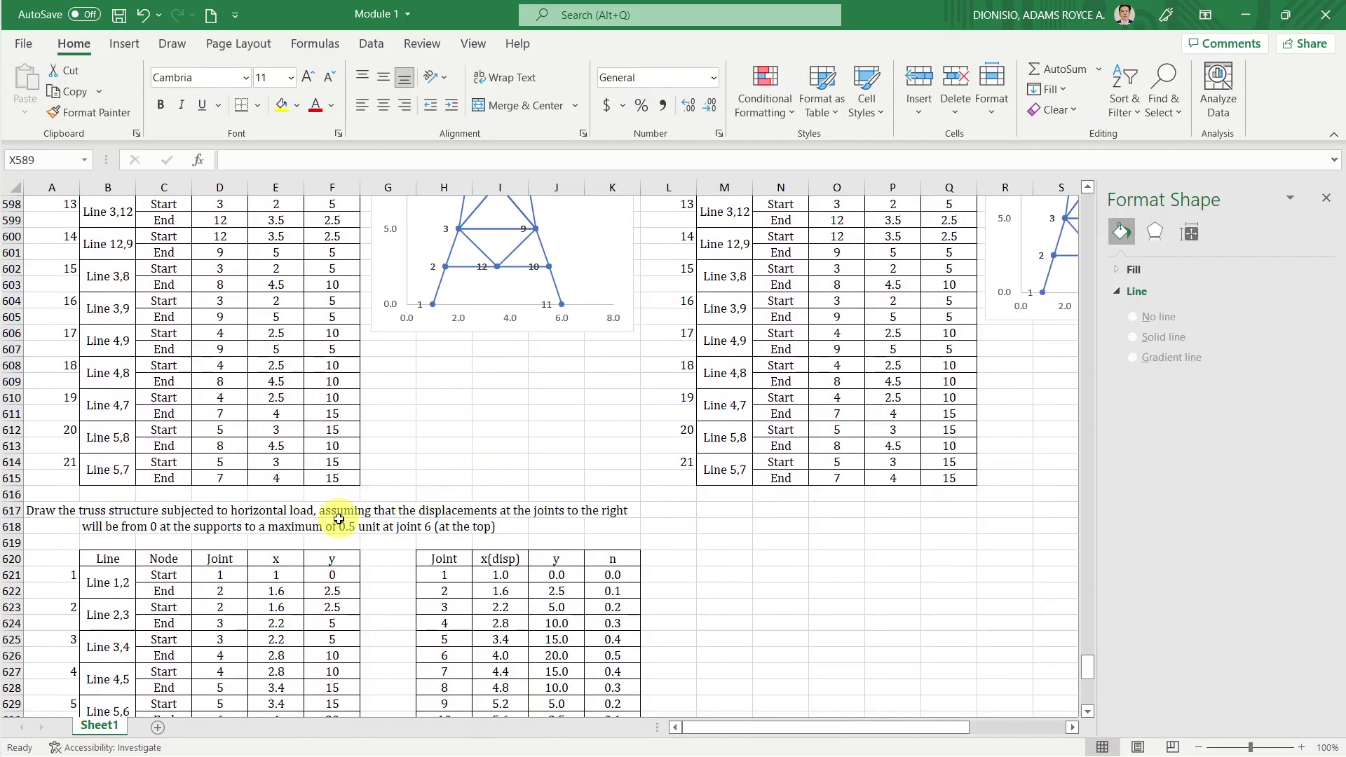
{"action": "left_click", "coordinate": [72, 514]}
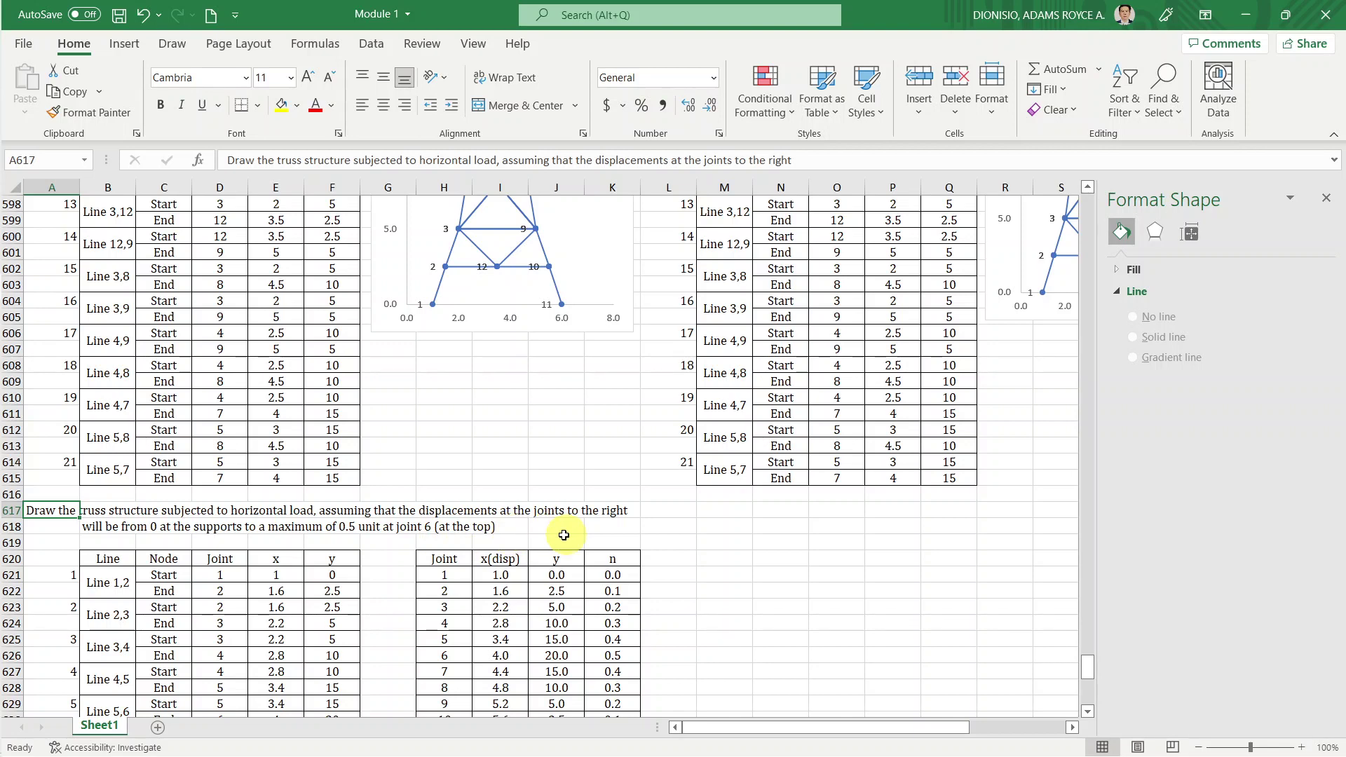
{"action": "scroll", "coordinate": [625, 529], "scroll_direction": "down", "scroll_amount": 4}
{"action": "scroll", "coordinate": [625, 529], "scroll_direction": "down", "scroll_amount": 2}
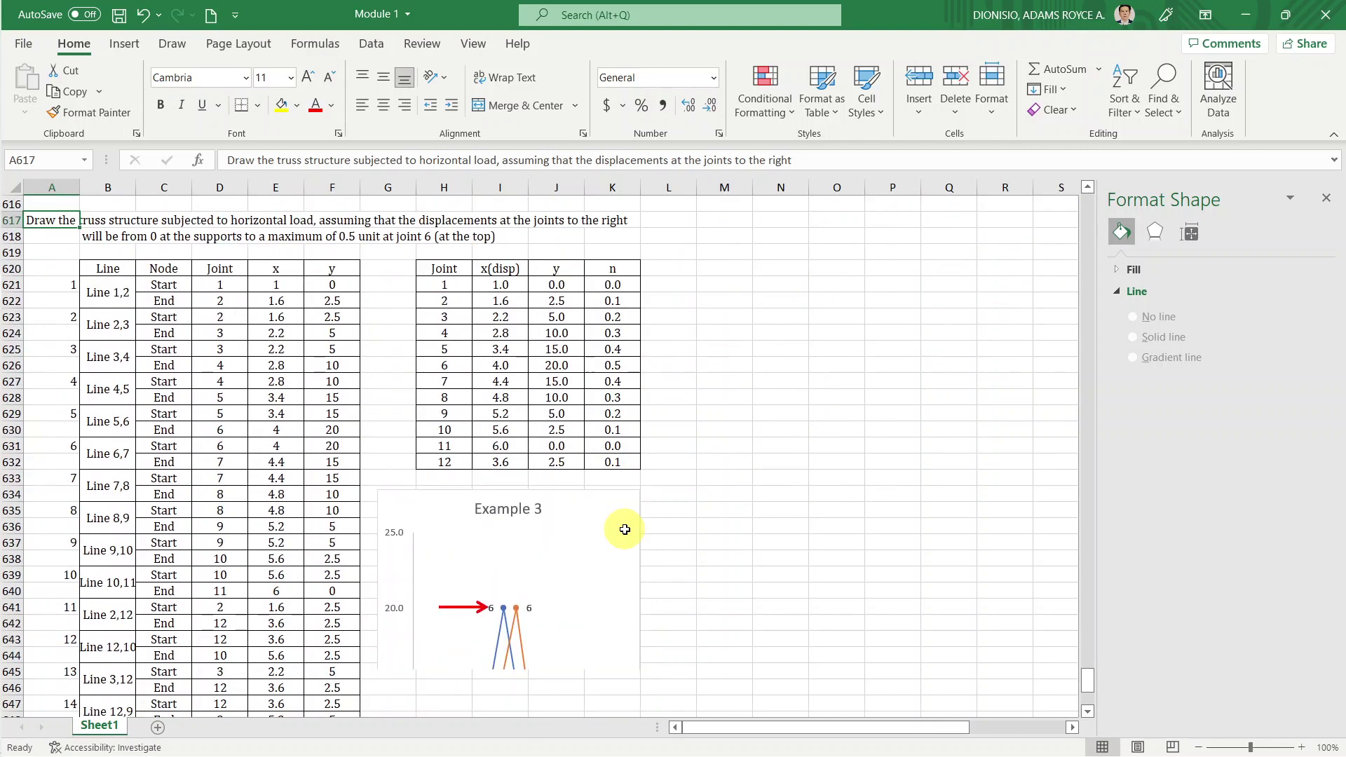
{"action": "scroll", "coordinate": [625, 529], "scroll_direction": "down", "scroll_amount": 1}
{"action": "scroll", "coordinate": [624, 529], "scroll_direction": "down", "scroll_amount": 2}
{"action": "scroll", "coordinate": [624, 529], "scroll_direction": "down", "scroll_amount": 1}
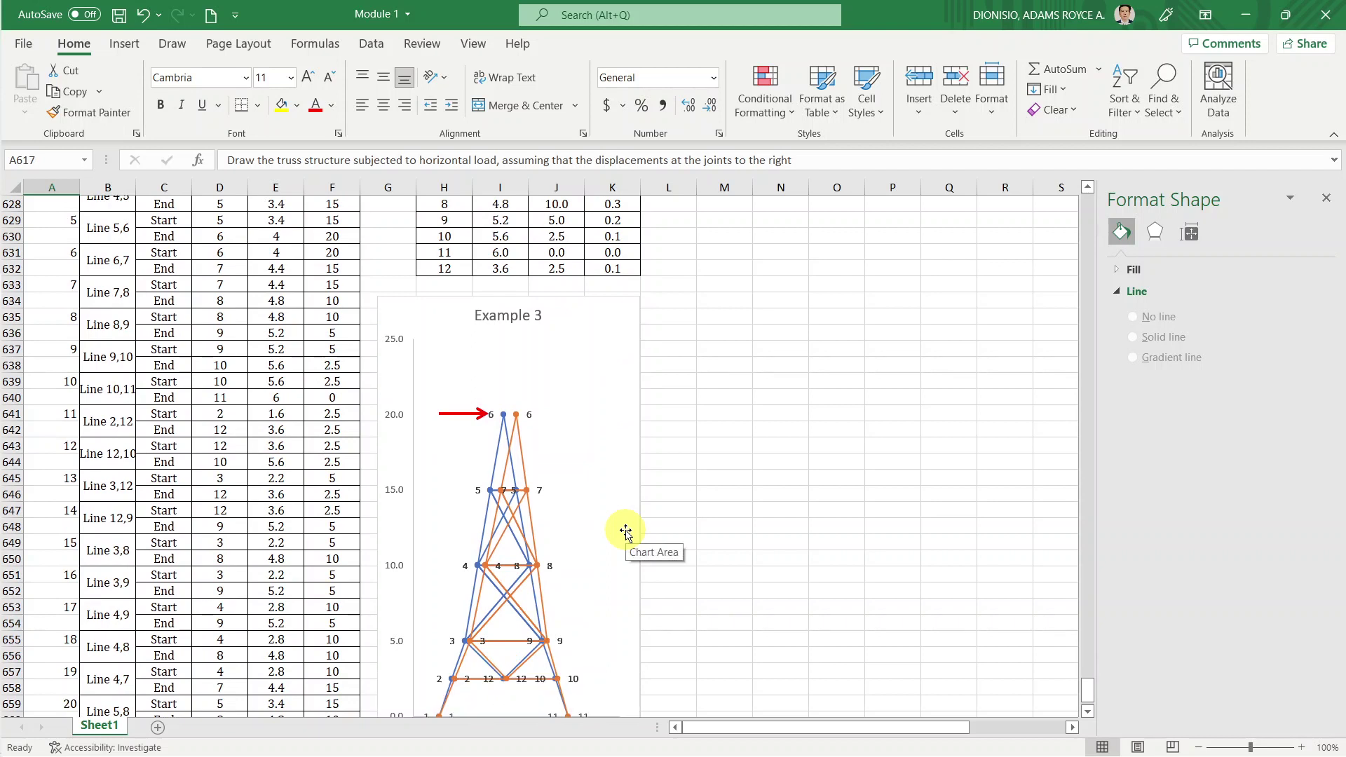
{"action": "scroll", "coordinate": [625, 530], "scroll_direction": "down", "scroll_amount": 1}
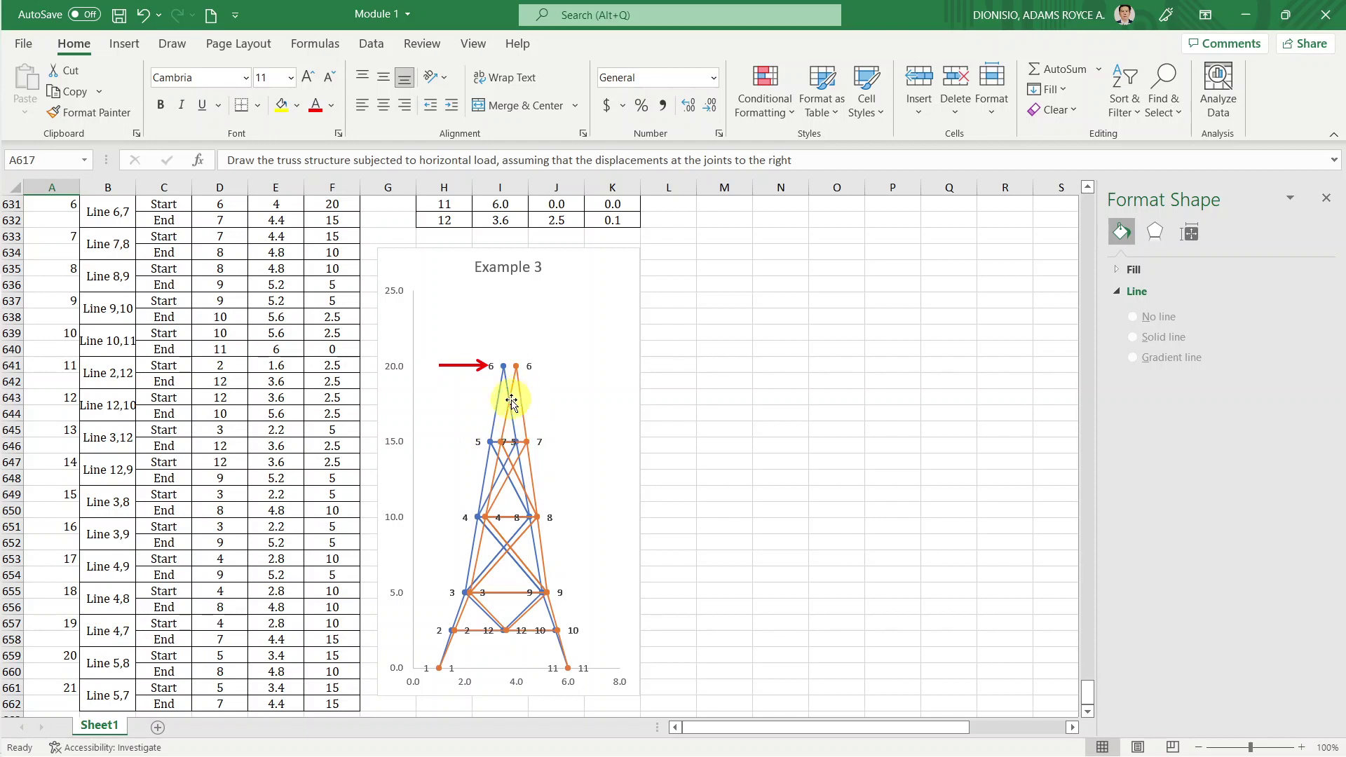
{"action": "scroll", "coordinate": [495, 456], "scroll_direction": "down", "scroll_amount": 1}
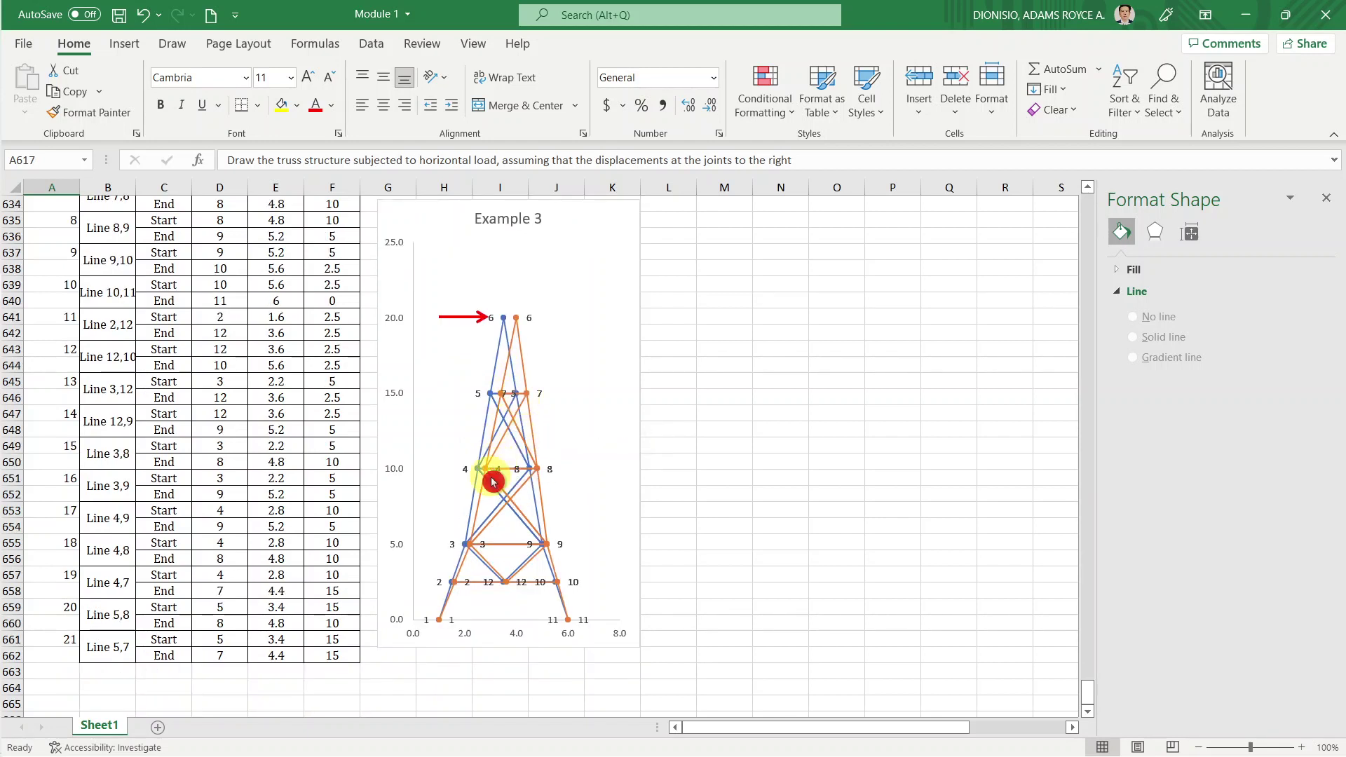
{"action": "mouse_move", "coordinate": [490, 490]}
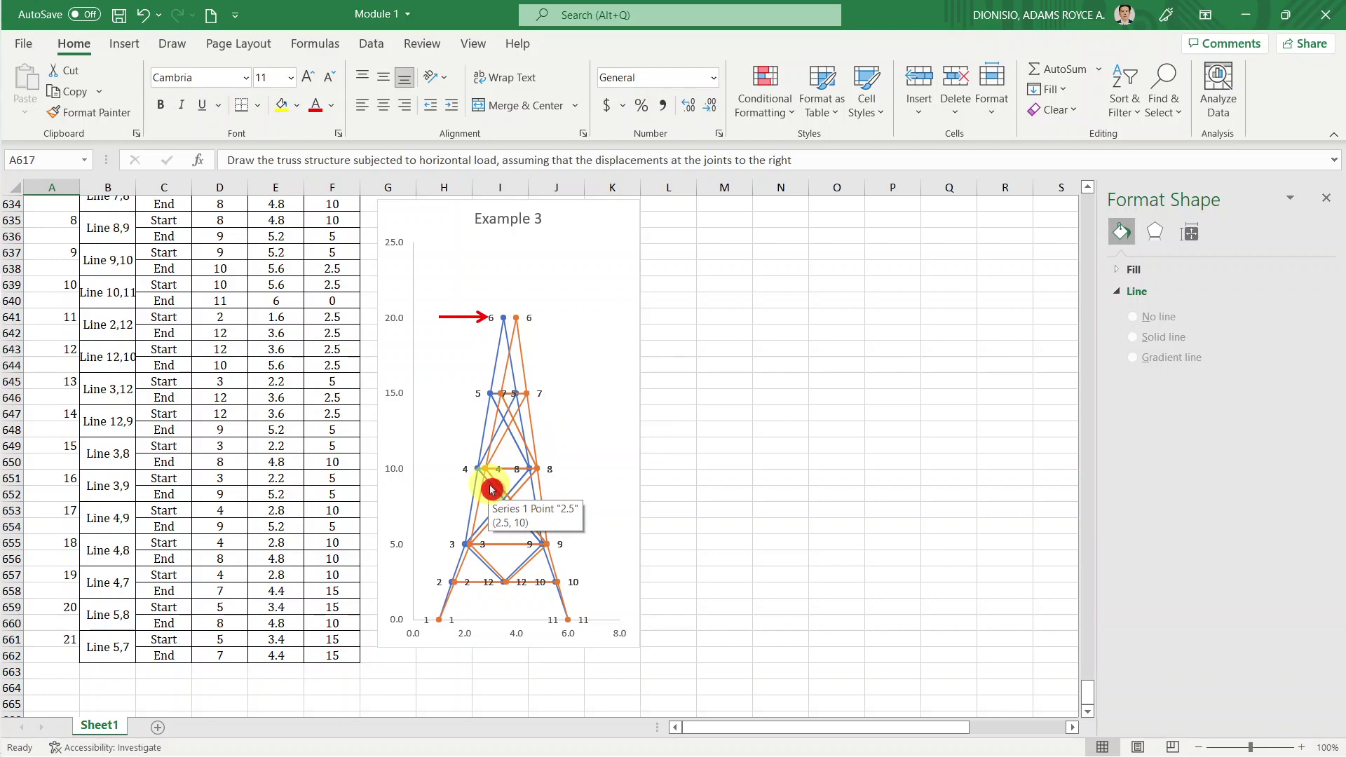
{"action": "scroll", "coordinate": [490, 488], "scroll_direction": "up", "scroll_amount": 2}
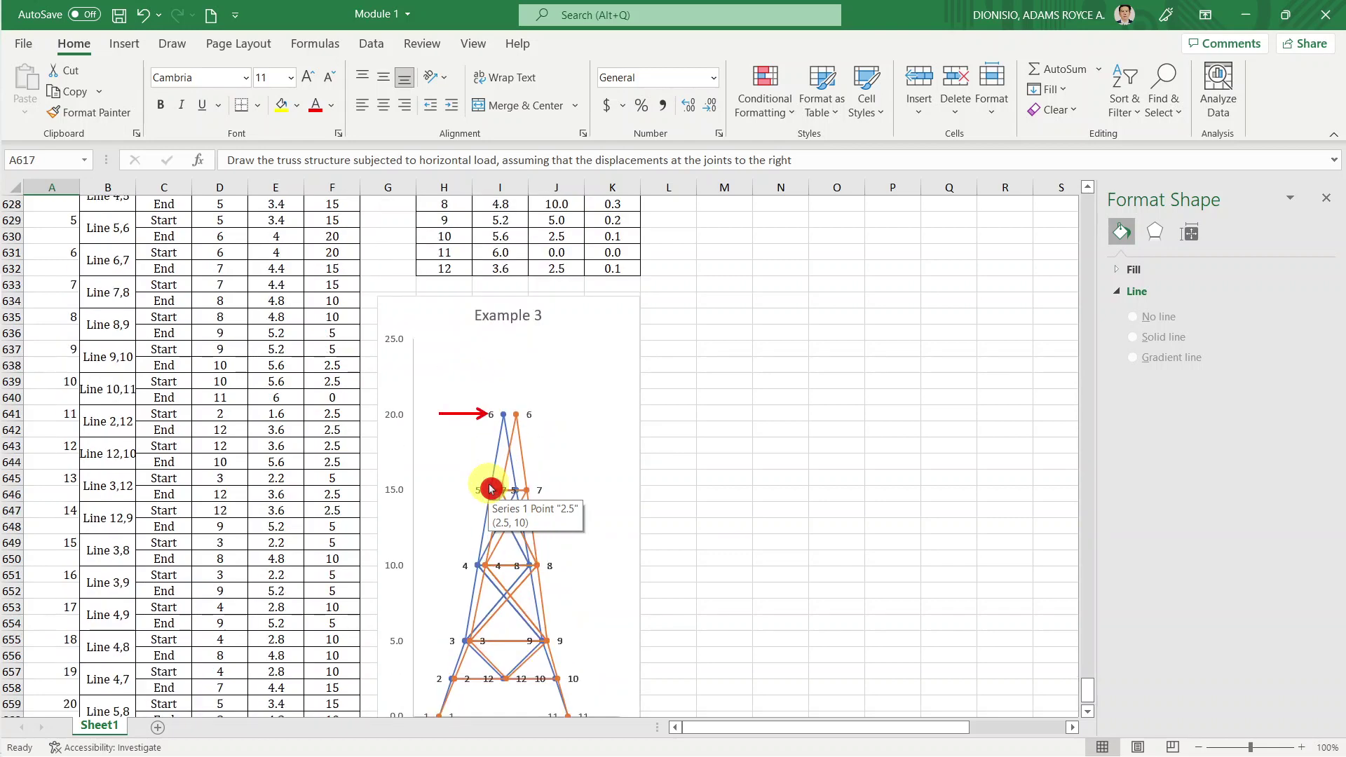
{"action": "scroll", "coordinate": [491, 489], "scroll_direction": "up", "scroll_amount": 1}
{"action": "scroll", "coordinate": [490, 489], "scroll_direction": "up", "scroll_amount": 2}
{"action": "scroll", "coordinate": [489, 486], "scroll_direction": "up", "scroll_amount": 1}
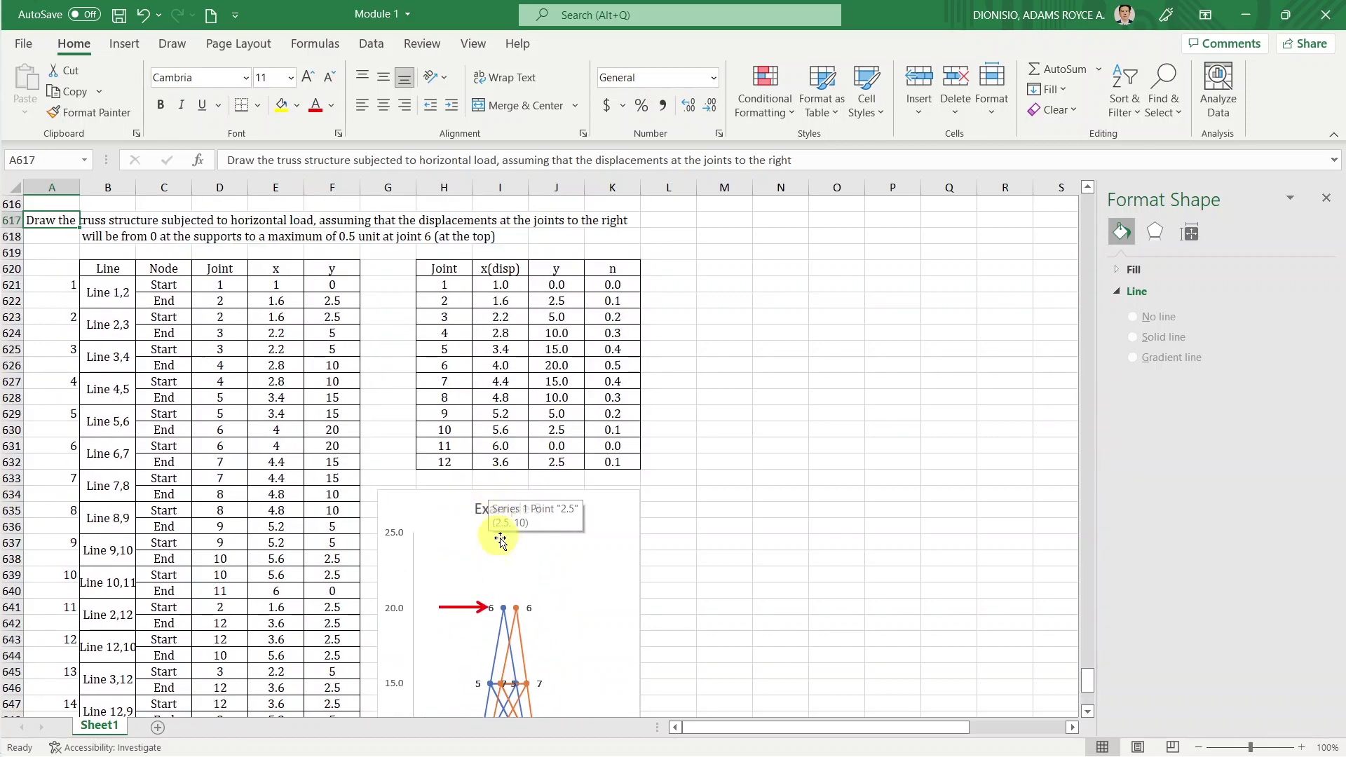
{"action": "scroll", "coordinate": [505, 563], "scroll_direction": "down", "scroll_amount": 1}
{"action": "scroll", "coordinate": [505, 563], "scroll_direction": "down", "scroll_amount": 2}
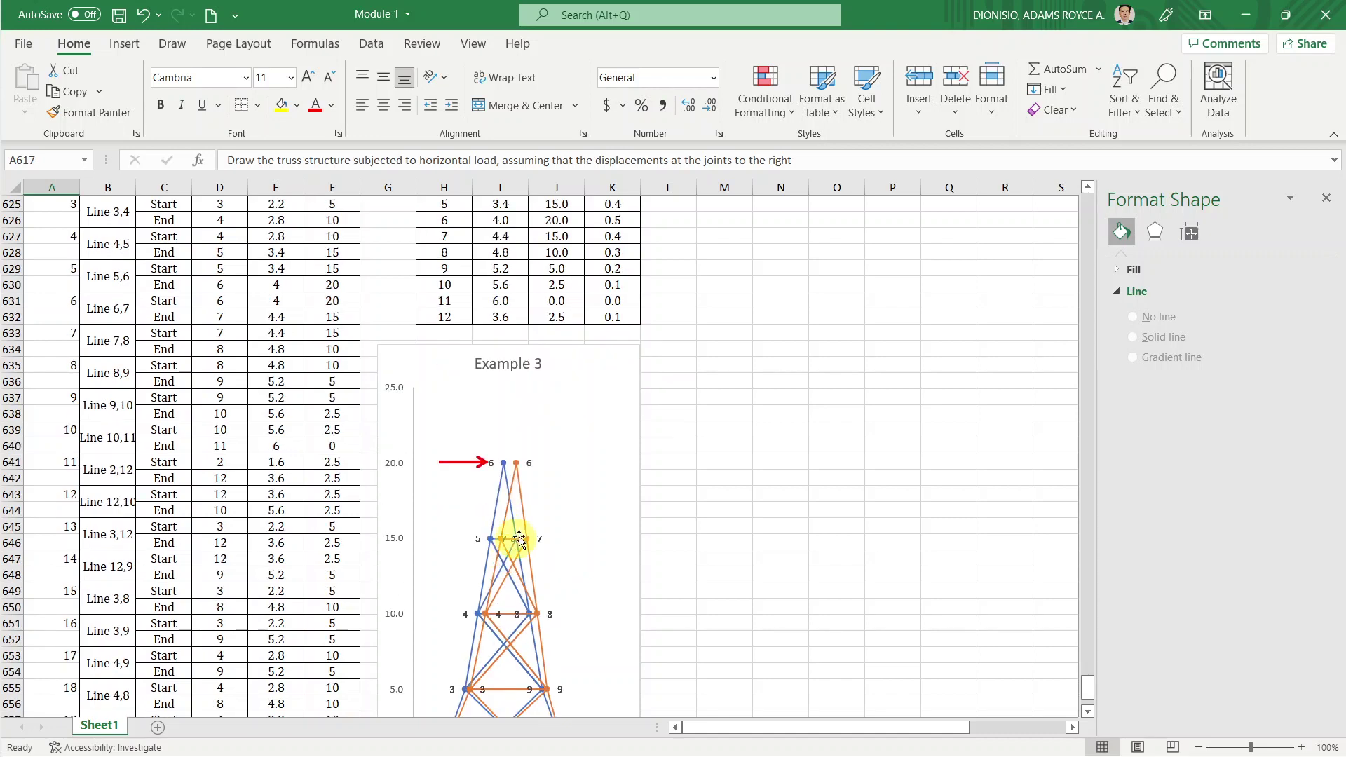
{"action": "scroll", "coordinate": [527, 535], "scroll_direction": "up", "scroll_amount": 1}
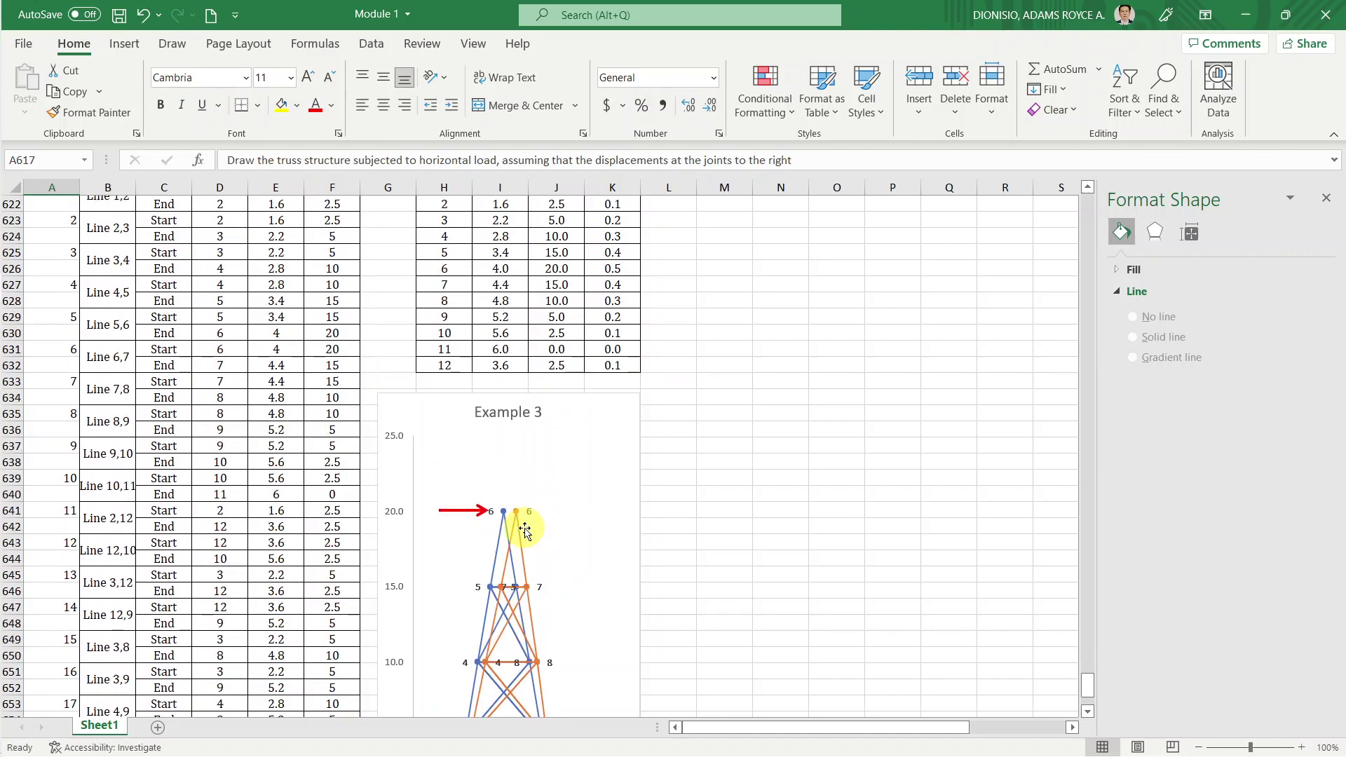
{"action": "scroll", "coordinate": [525, 529], "scroll_direction": "up", "scroll_amount": 2}
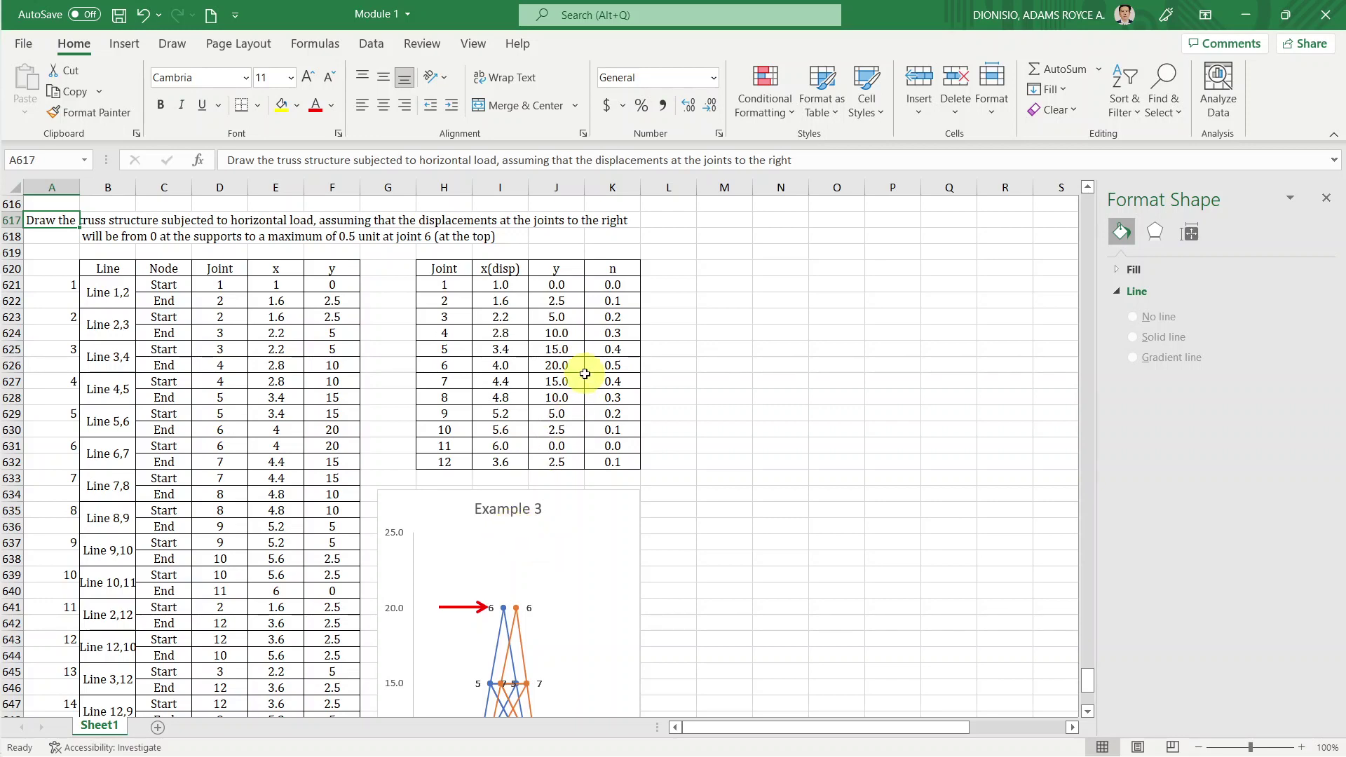
{"action": "scroll", "coordinate": [568, 357], "scroll_direction": "up", "scroll_amount": 1}
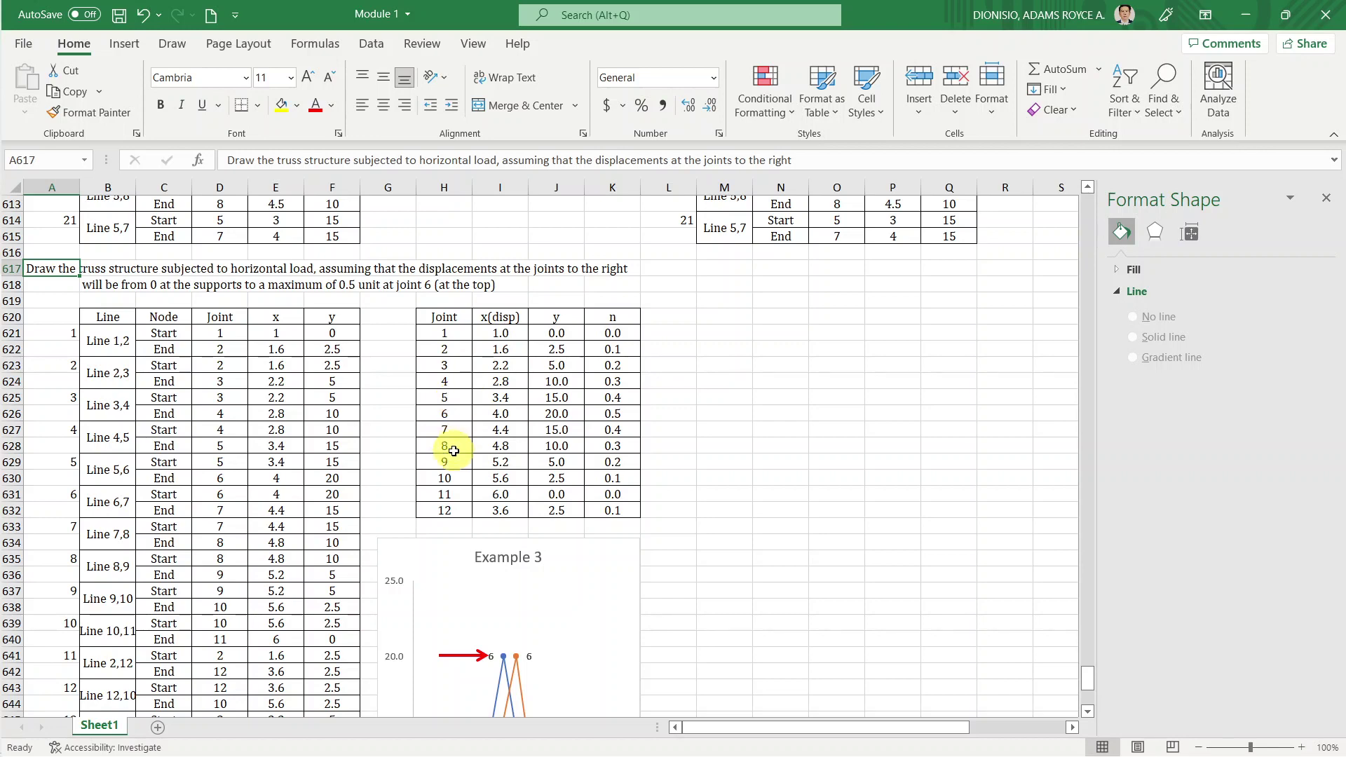
{"action": "scroll", "coordinate": [460, 439], "scroll_direction": "up", "scroll_amount": 1}
{"action": "scroll", "coordinate": [468, 428], "scroll_direction": "up", "scroll_amount": 1}
{"action": "scroll", "coordinate": [469, 428], "scroll_direction": "down", "scroll_amount": 5}
{"action": "scroll", "coordinate": [467, 430], "scroll_direction": "down", "scroll_amount": 3}
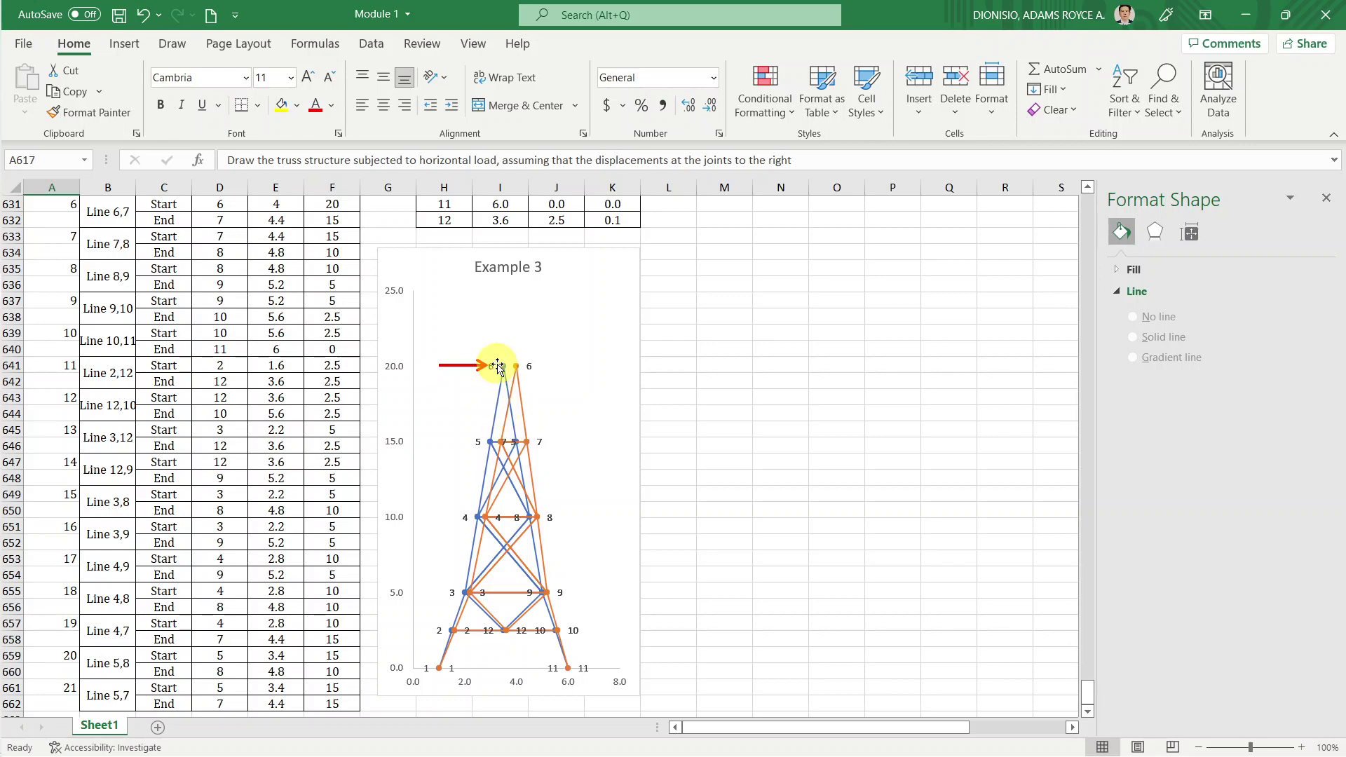
{"action": "left_click", "coordinate": [505, 385]}
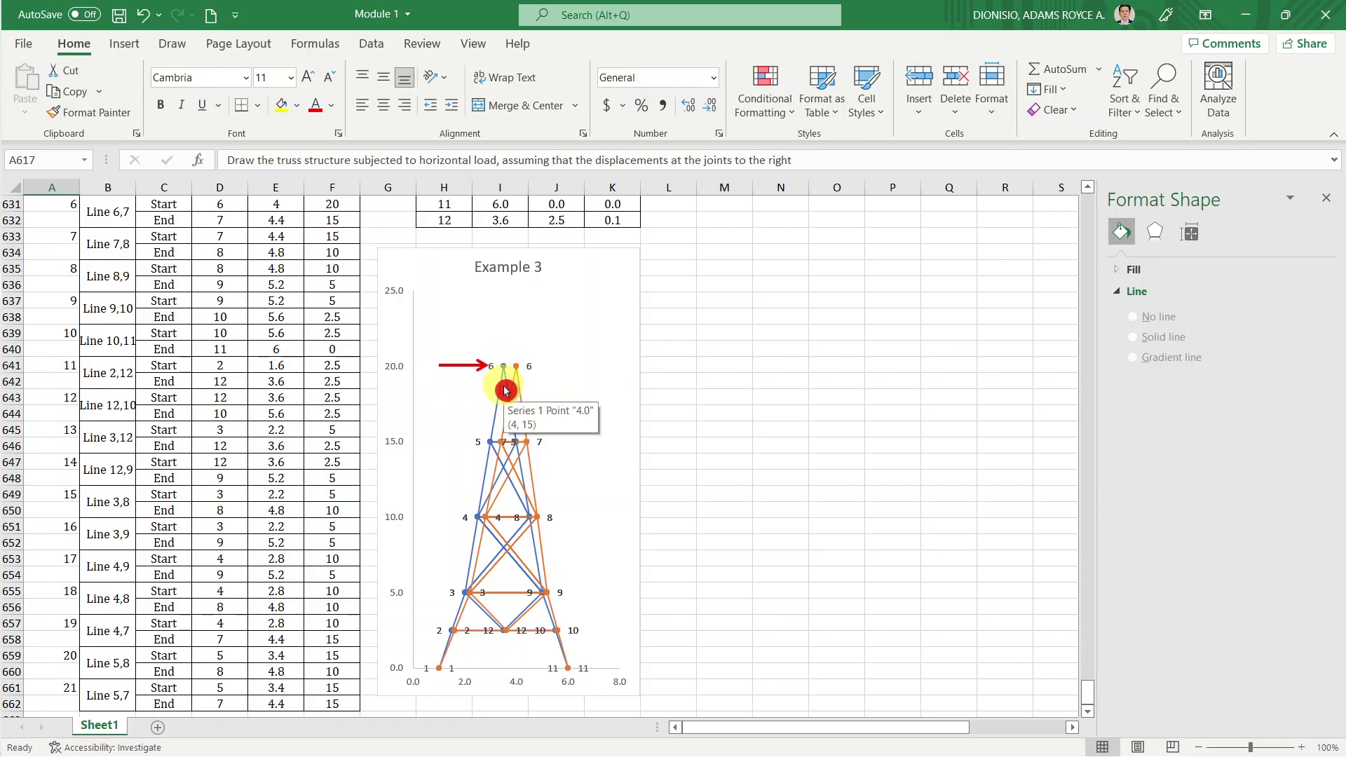
{"action": "scroll", "coordinate": [505, 387], "scroll_direction": "up", "scroll_amount": 2}
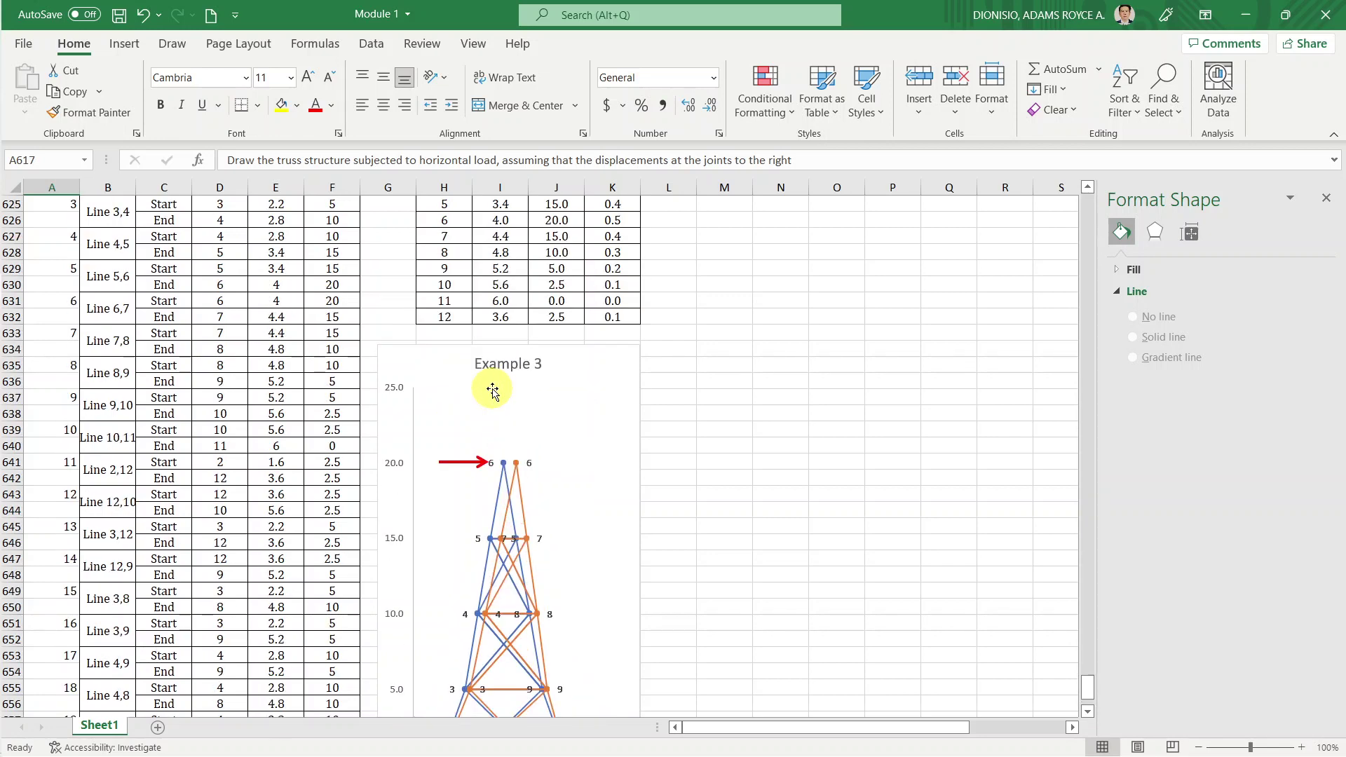
{"action": "scroll", "coordinate": [493, 390], "scroll_direction": "up", "scroll_amount": 4}
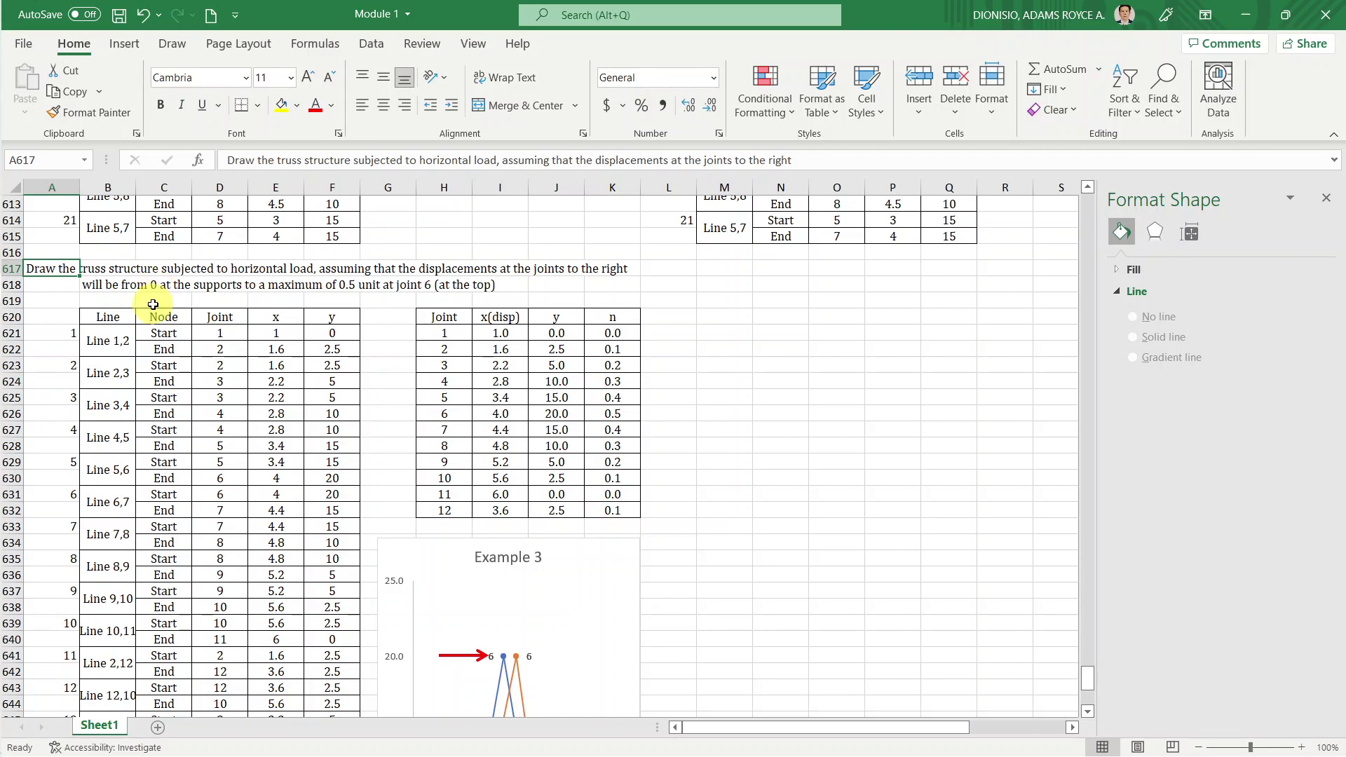
{"action": "scroll", "coordinate": [309, 382], "scroll_direction": "down", "scroll_amount": 5}
{"action": "scroll", "coordinate": [309, 382], "scroll_direction": "down", "scroll_amount": 3}
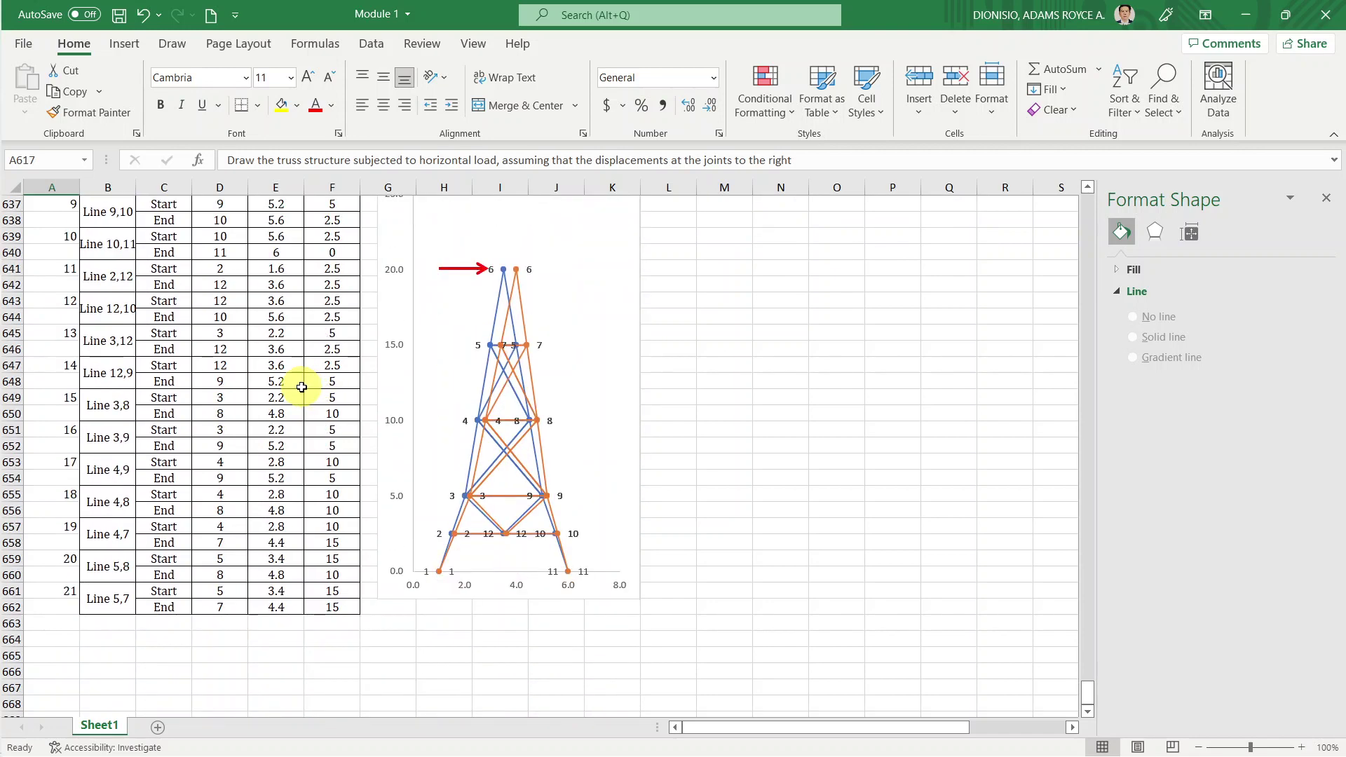
{"action": "left_click", "coordinate": [571, 577]}
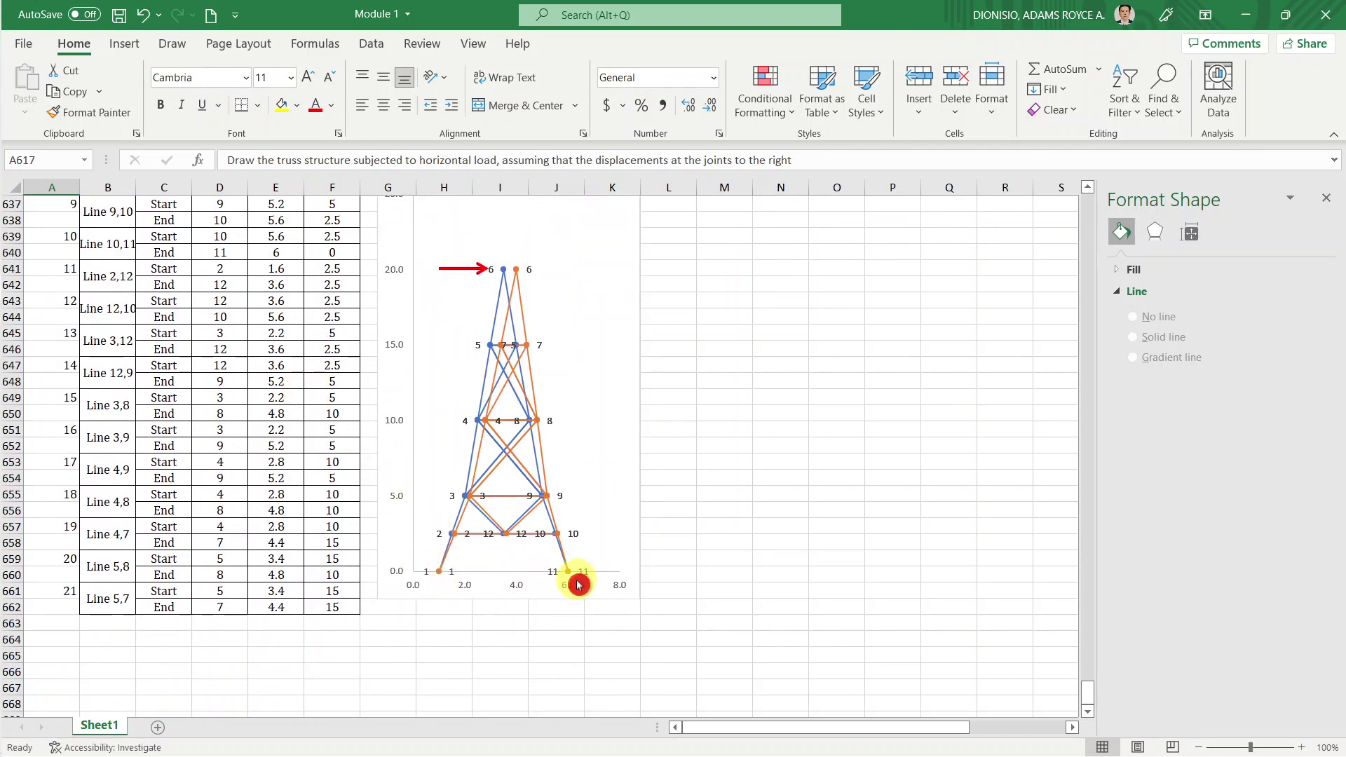
{"action": "left_click", "coordinate": [436, 578]}
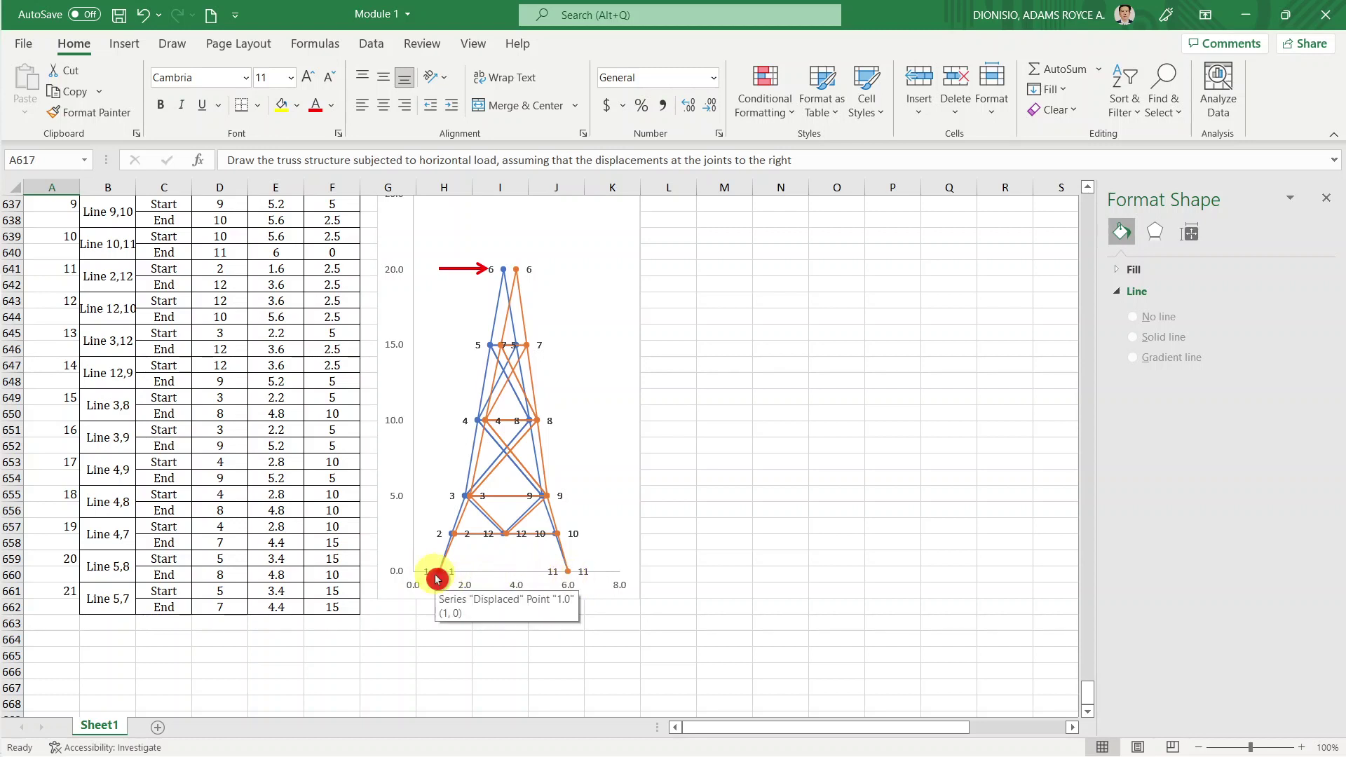
{"action": "left_click", "coordinate": [438, 576]}
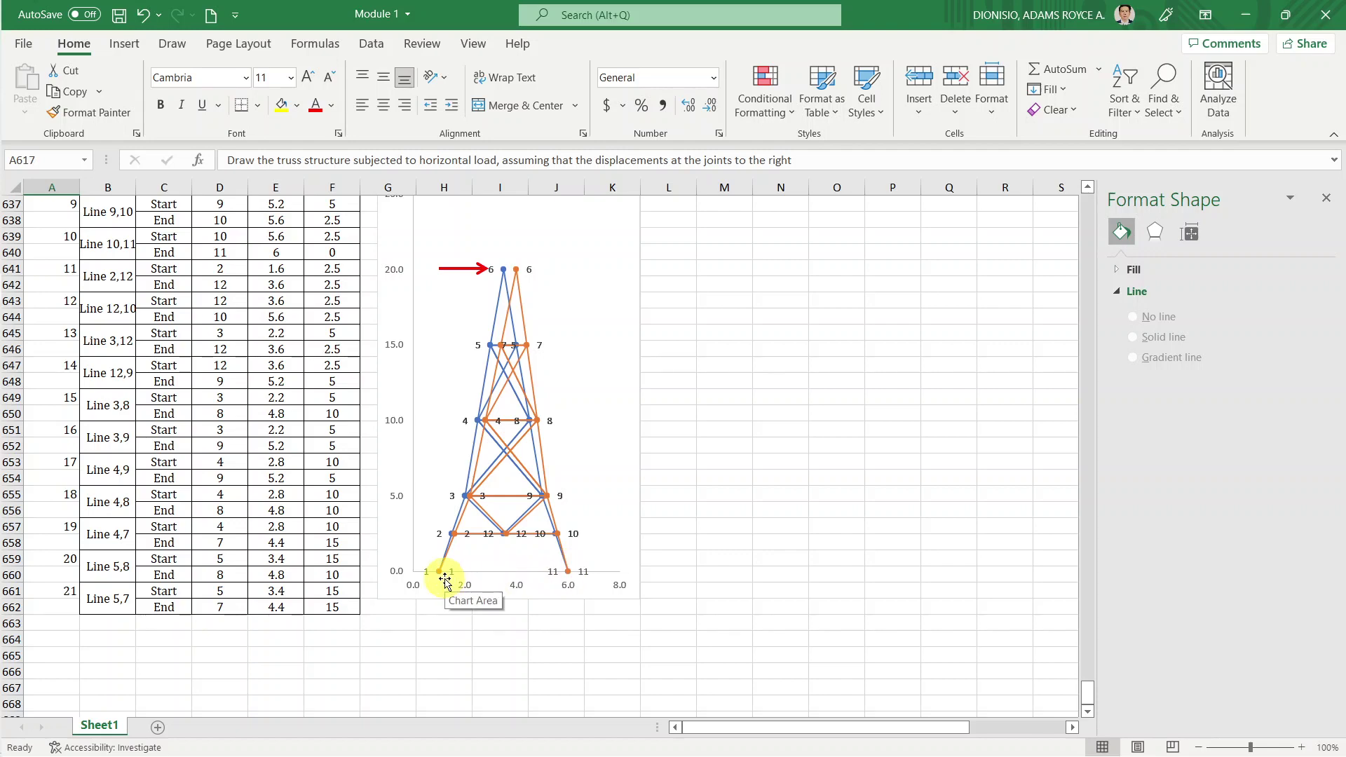
{"action": "scroll", "coordinate": [445, 580], "scroll_direction": "up", "scroll_amount": 3}
{"action": "scroll", "coordinate": [445, 580], "scroll_direction": "up", "scroll_amount": 3}
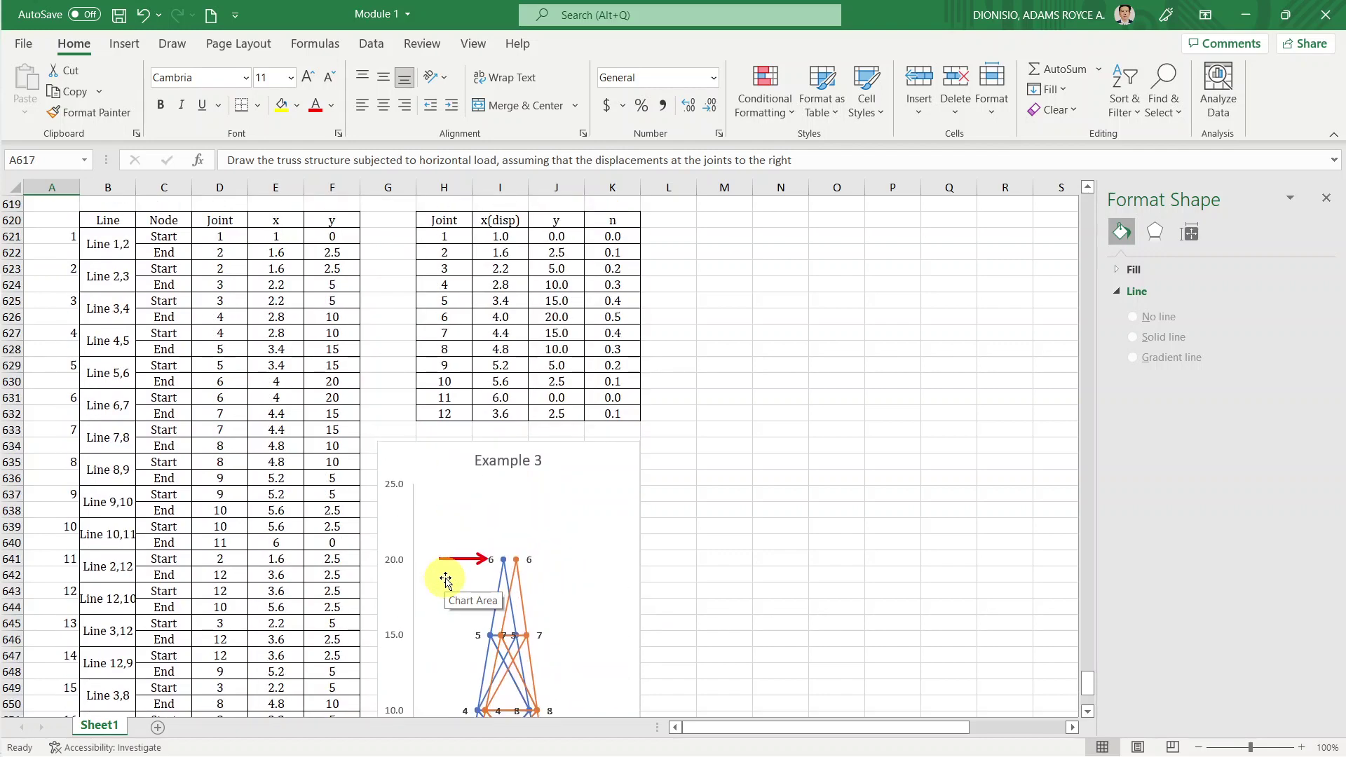
{"action": "scroll", "coordinate": [448, 568], "scroll_direction": "up", "scroll_amount": 4}
{"action": "scroll", "coordinate": [446, 579], "scroll_direction": "up", "scroll_amount": 1}
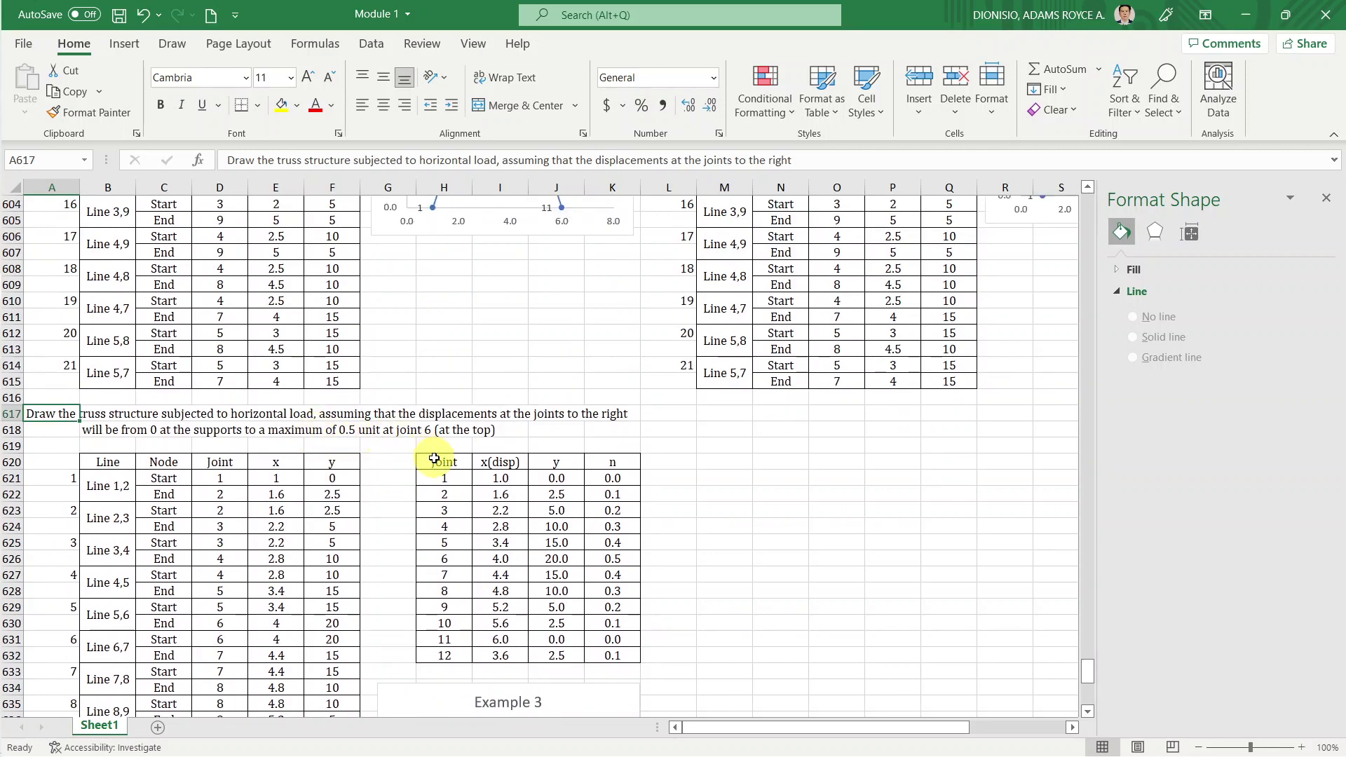
{"action": "scroll", "coordinate": [434, 460], "scroll_direction": "down", "scroll_amount": 6}
{"action": "scroll", "coordinate": [437, 460], "scroll_direction": "down", "scroll_amount": 3}
{"action": "scroll", "coordinate": [438, 463], "scroll_direction": "down", "scroll_amount": 1}
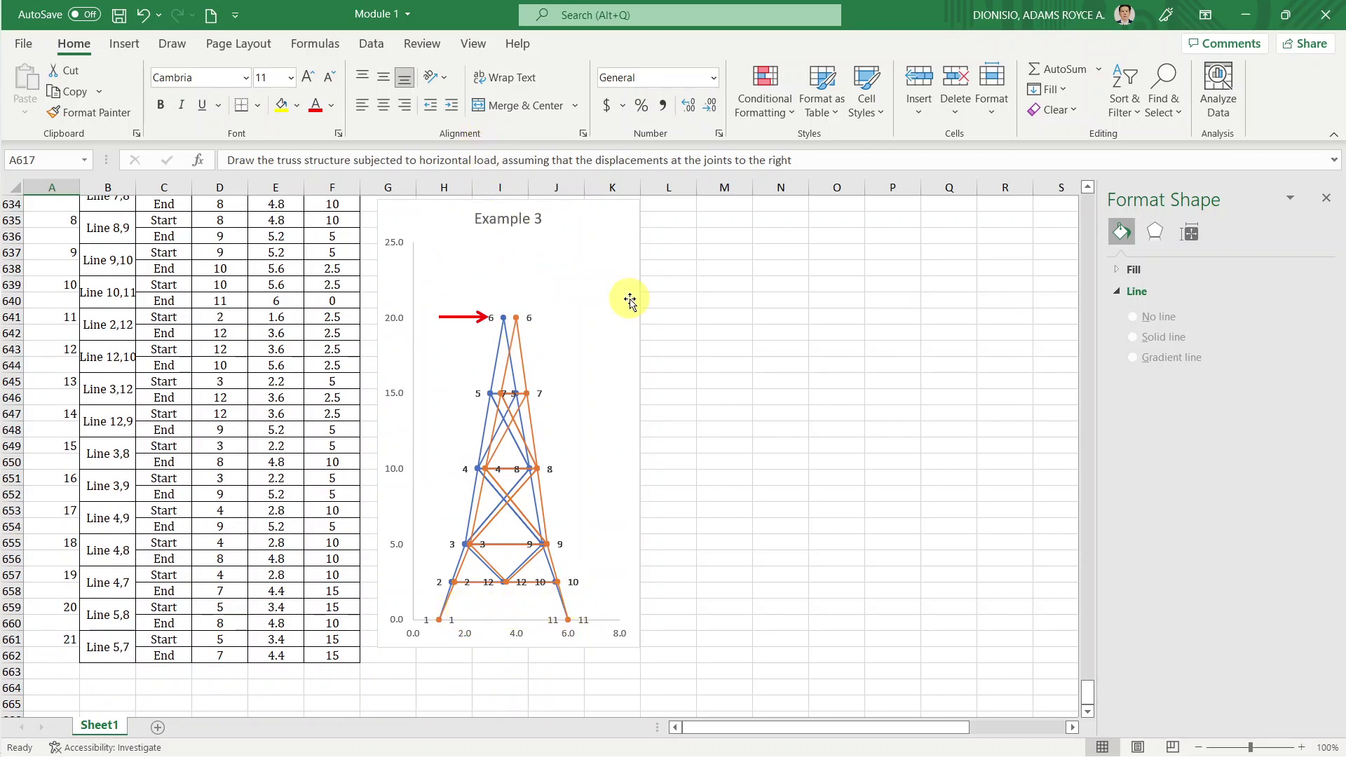
Enter n value 0.5 in L641 and 0 in L659.
{"action": "left_click", "coordinate": [668, 315]}
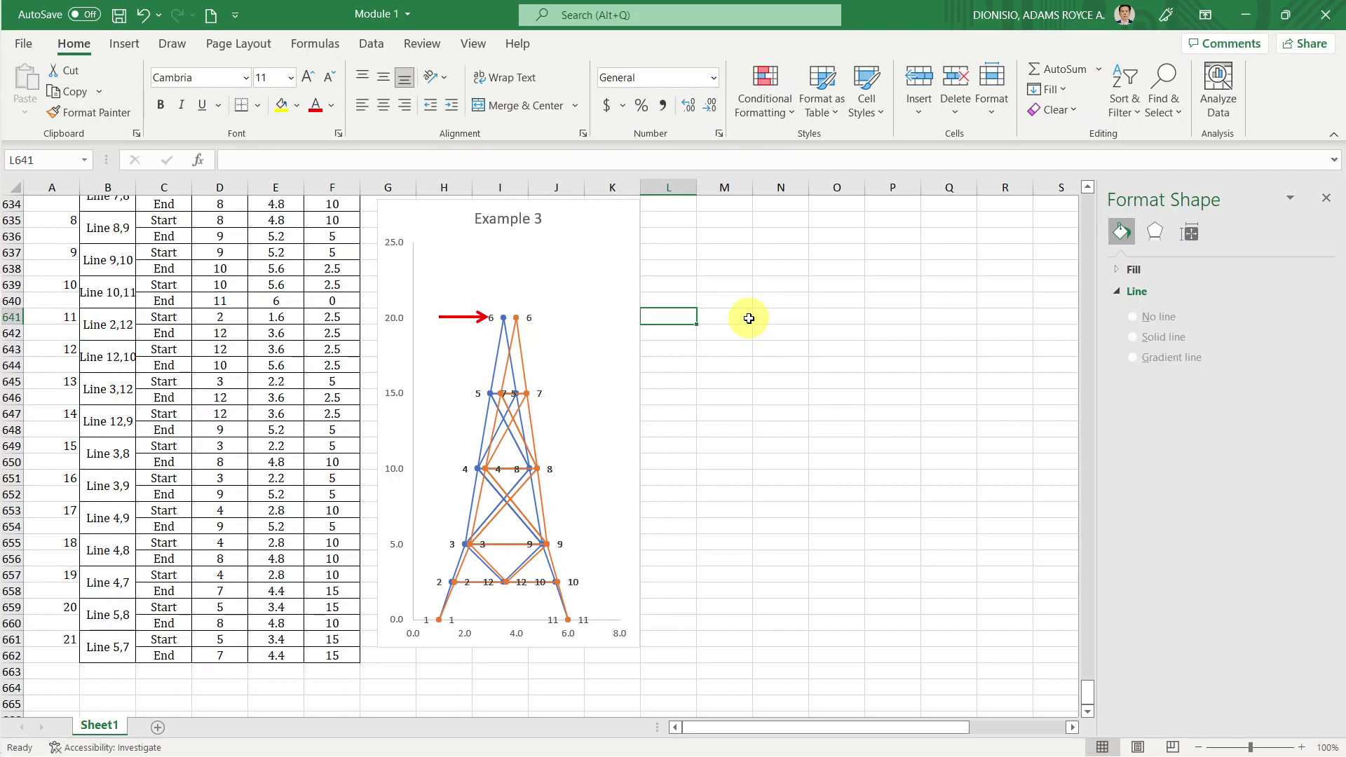
{"action": "type", "text": ".5"}
{"action": "key", "text": "Return"}
{"action": "key", "text": "Down"}
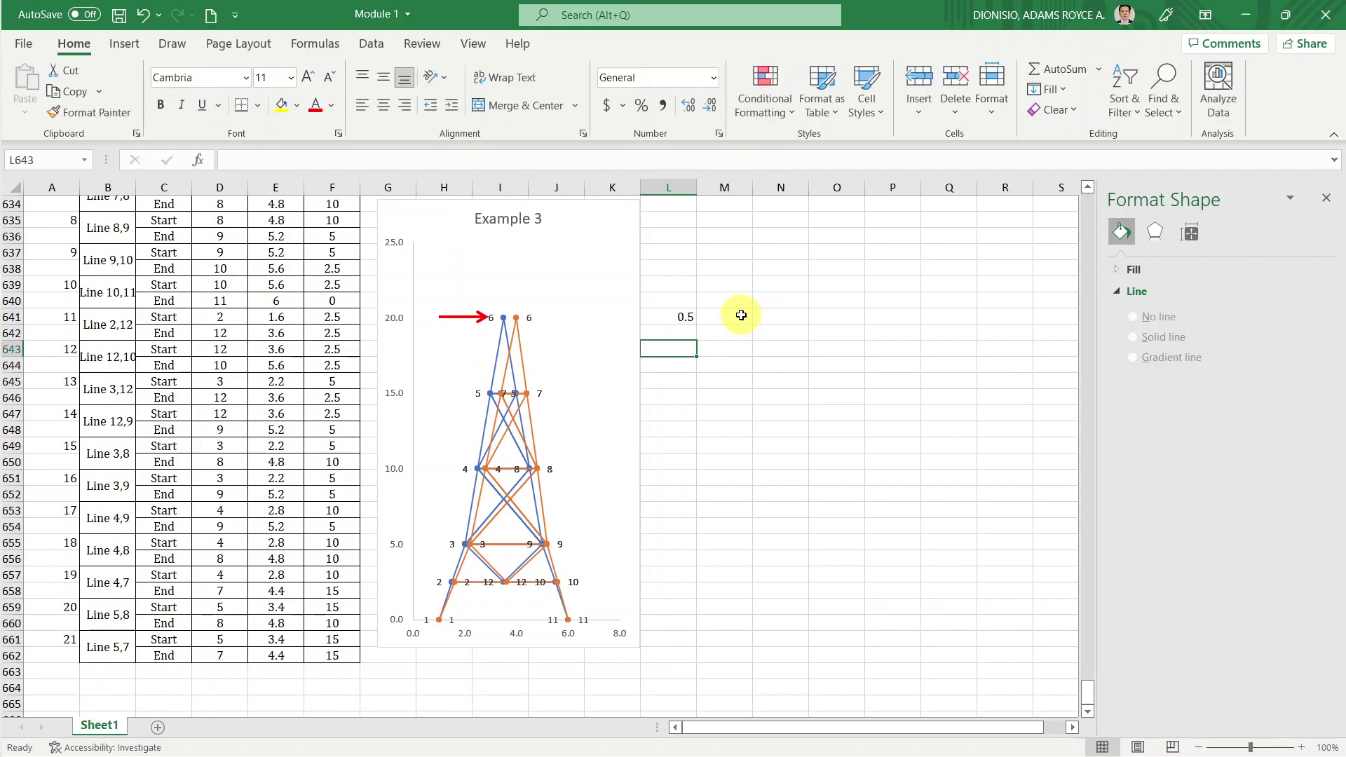
{"action": "key", "text": "Down"}
{"action": "key", "text": "Down"}
{"action": "key", "text": "Down"}
{"action": "key", "text": "Down"}
{"action": "key", "text": "Down"}
{"action": "key", "text": "Down"}
{"action": "type", "text": "0"}
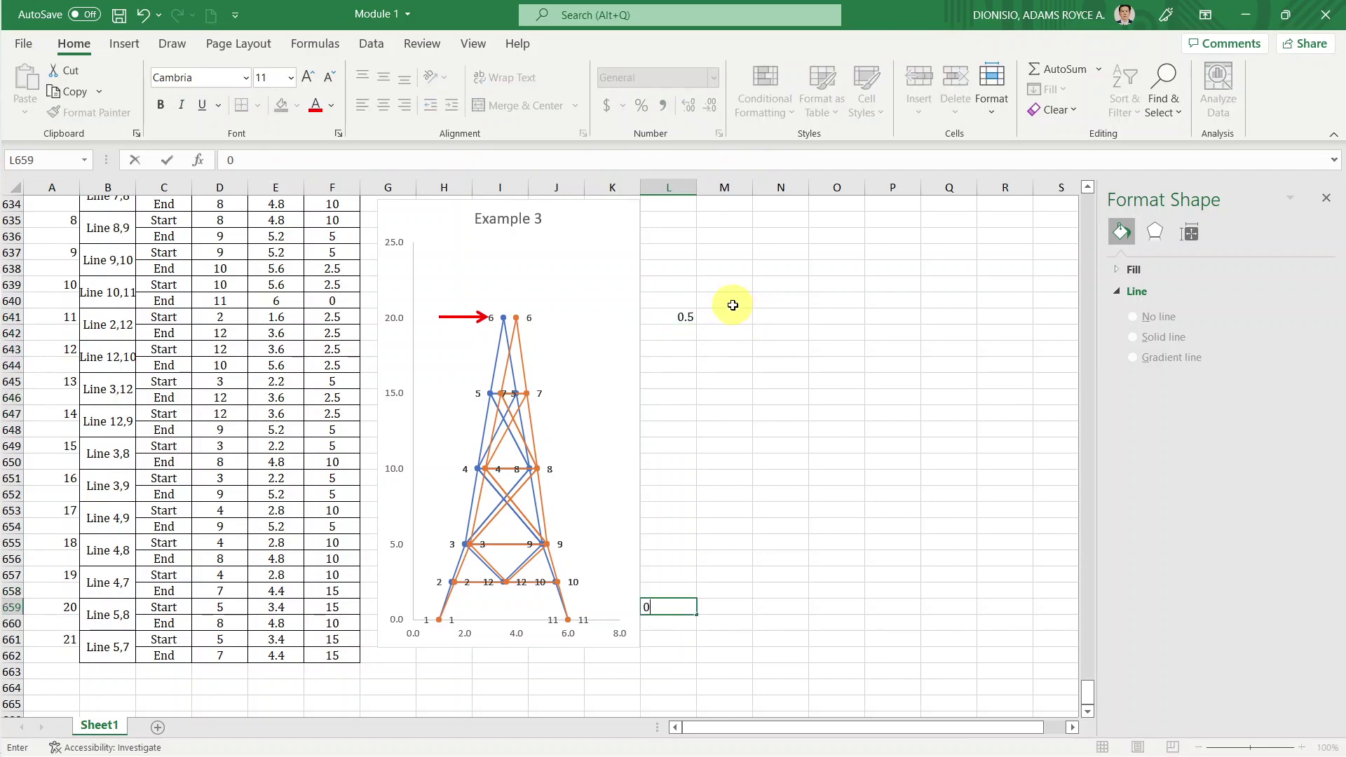
{"action": "key", "text": "Return"}
{"action": "key", "text": "Up"}
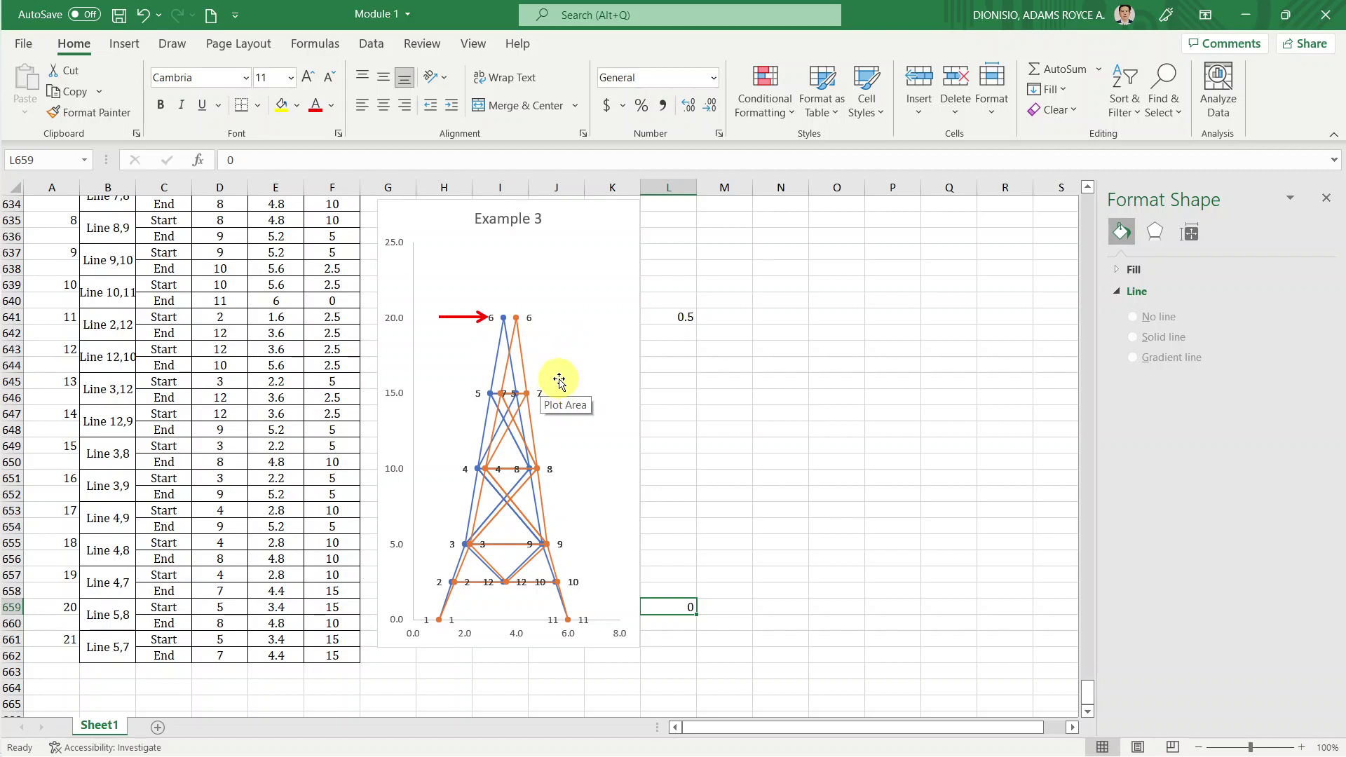
{"action": "left_click", "coordinate": [530, 469]}
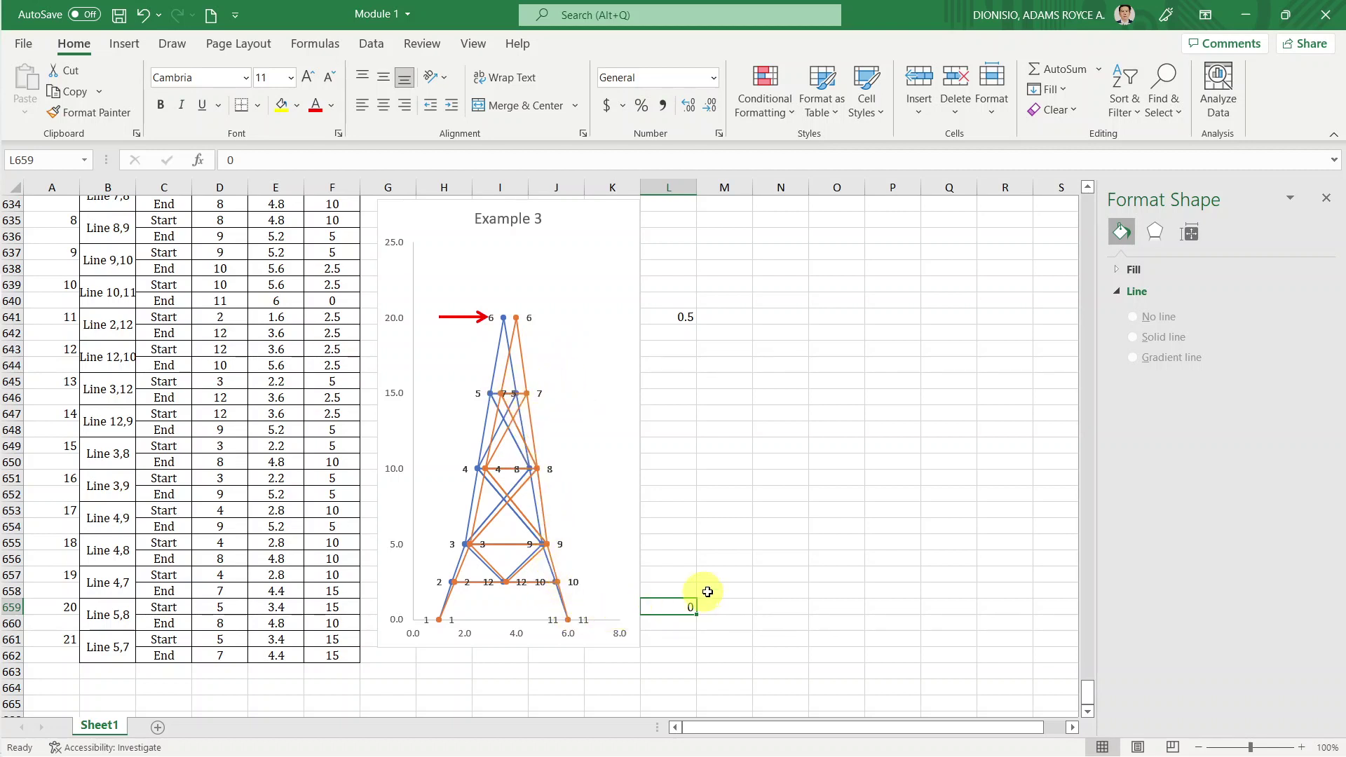
{"action": "left_click", "coordinate": [567, 594]}
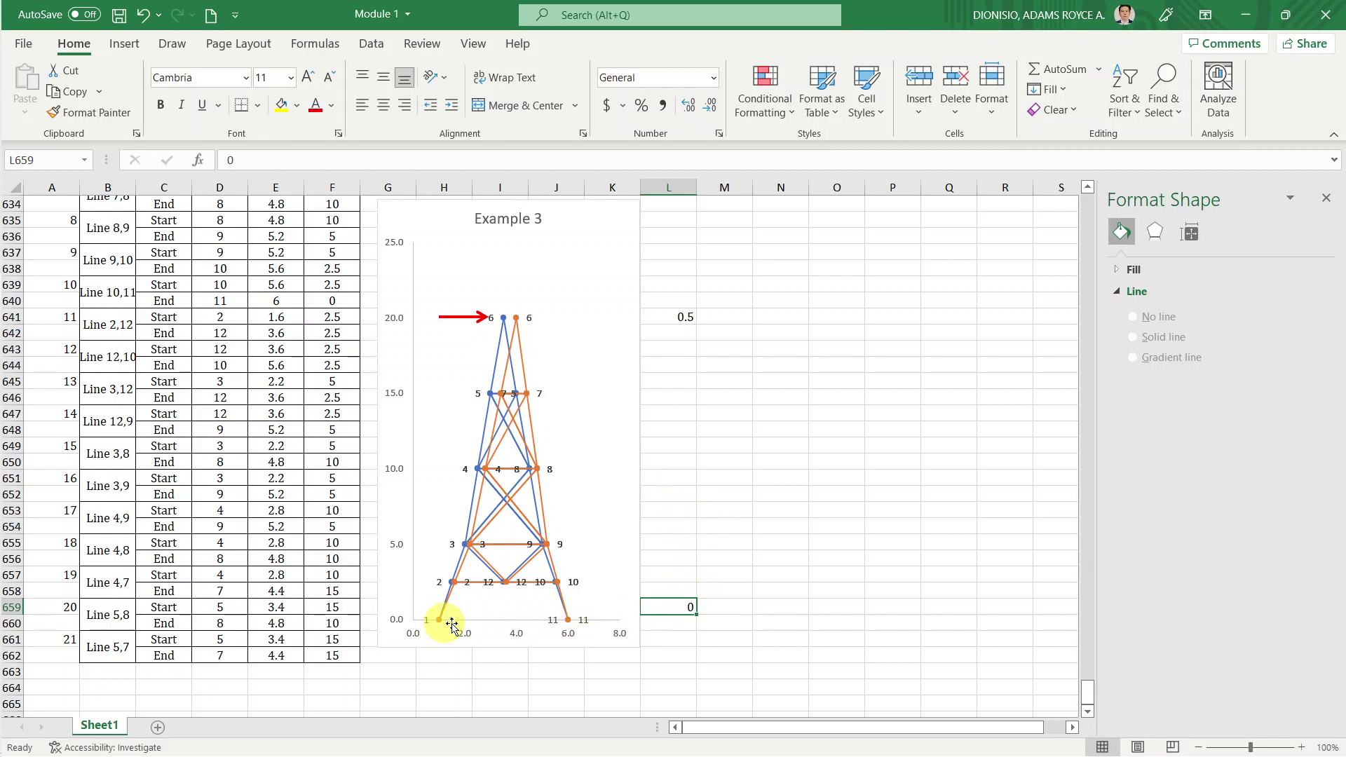
{"action": "left_click", "coordinate": [631, 630]}
Fill n values 0.1, 0.2, 0.3 and 0.4 upward in column L.
{"action": "key", "text": "Up"}
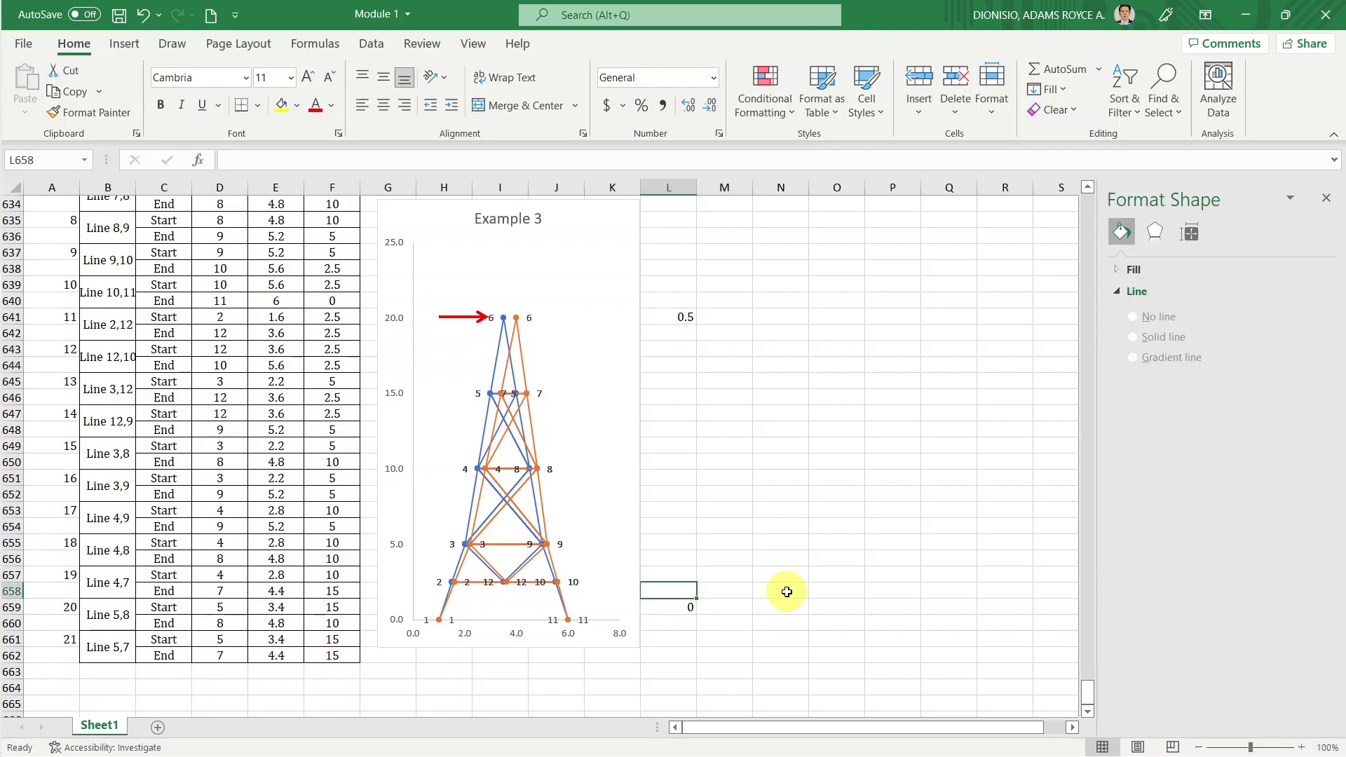
{"action": "key", "text": "Up"}
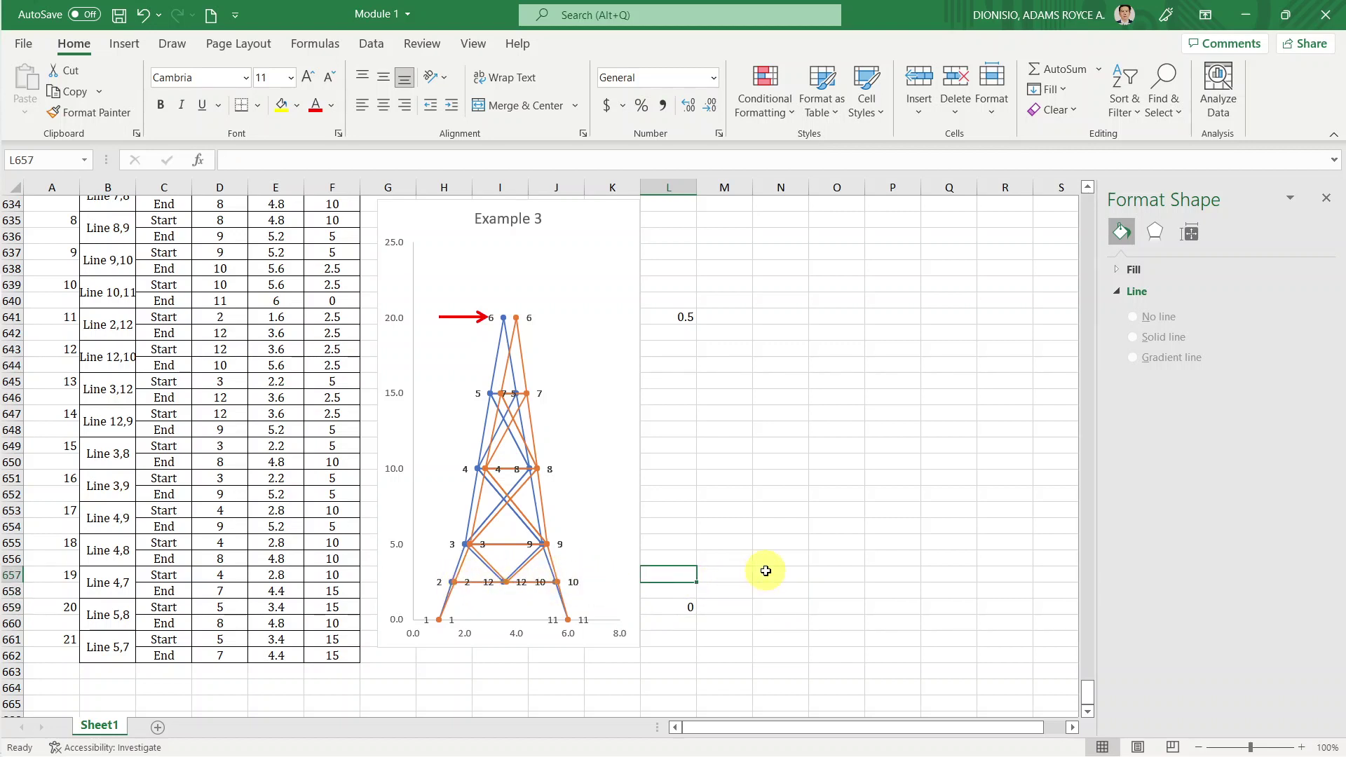
{"action": "type", "text": "0.1"}
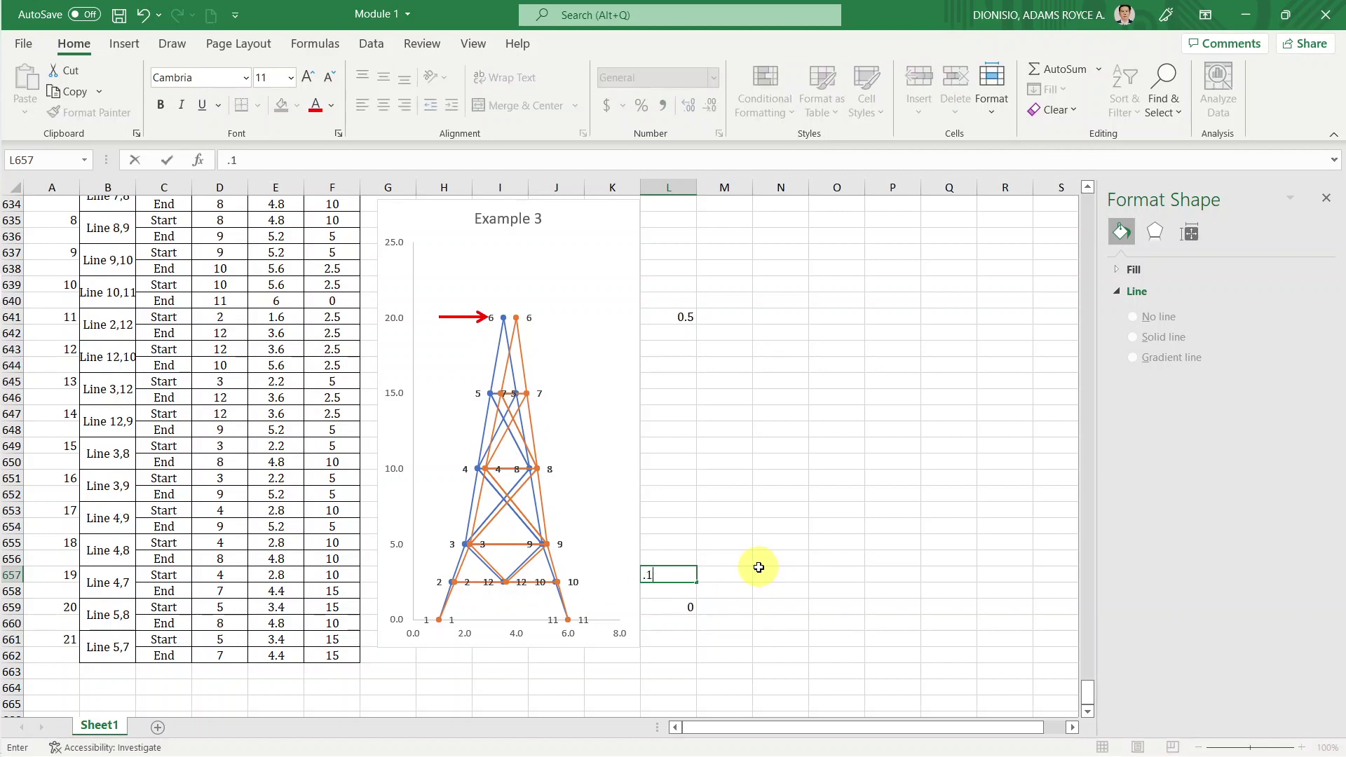
{"action": "key", "text": "Up"}
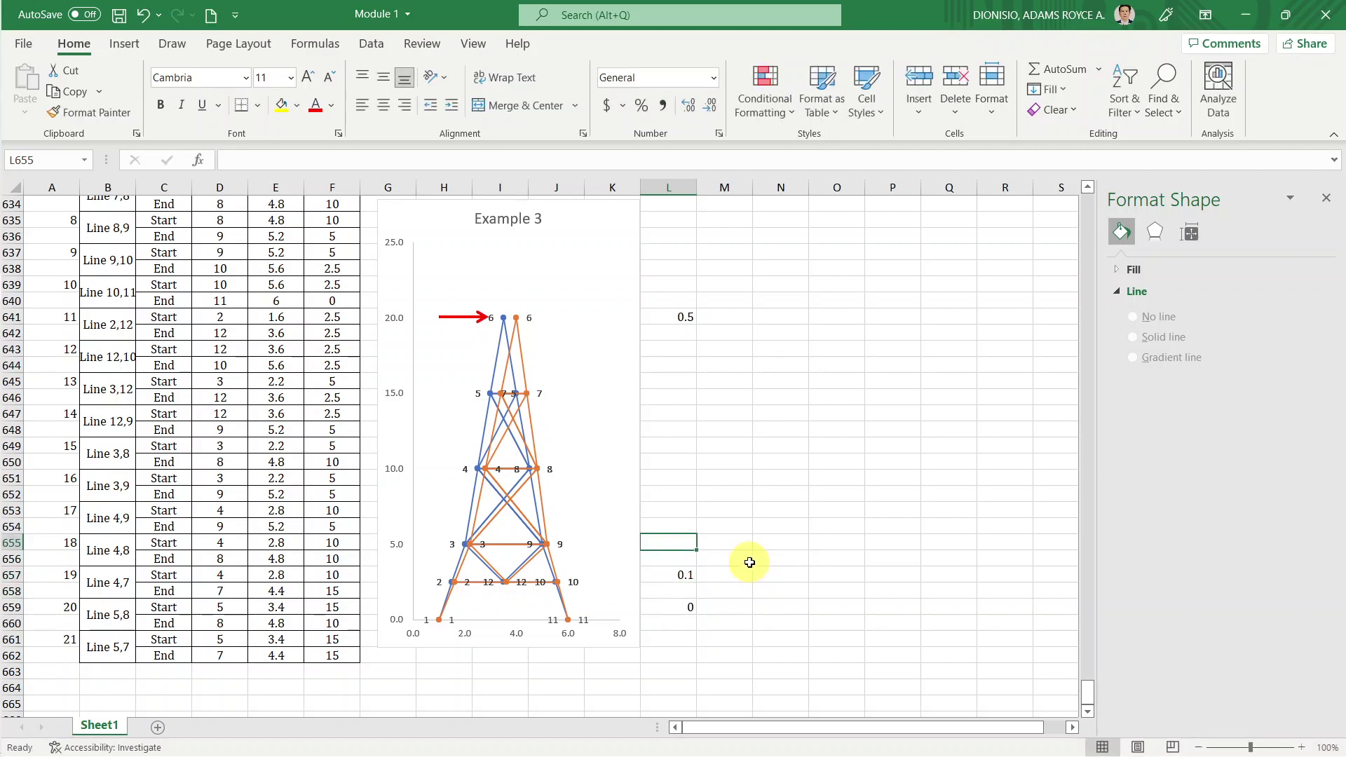
{"action": "type", "text": "0.2"}
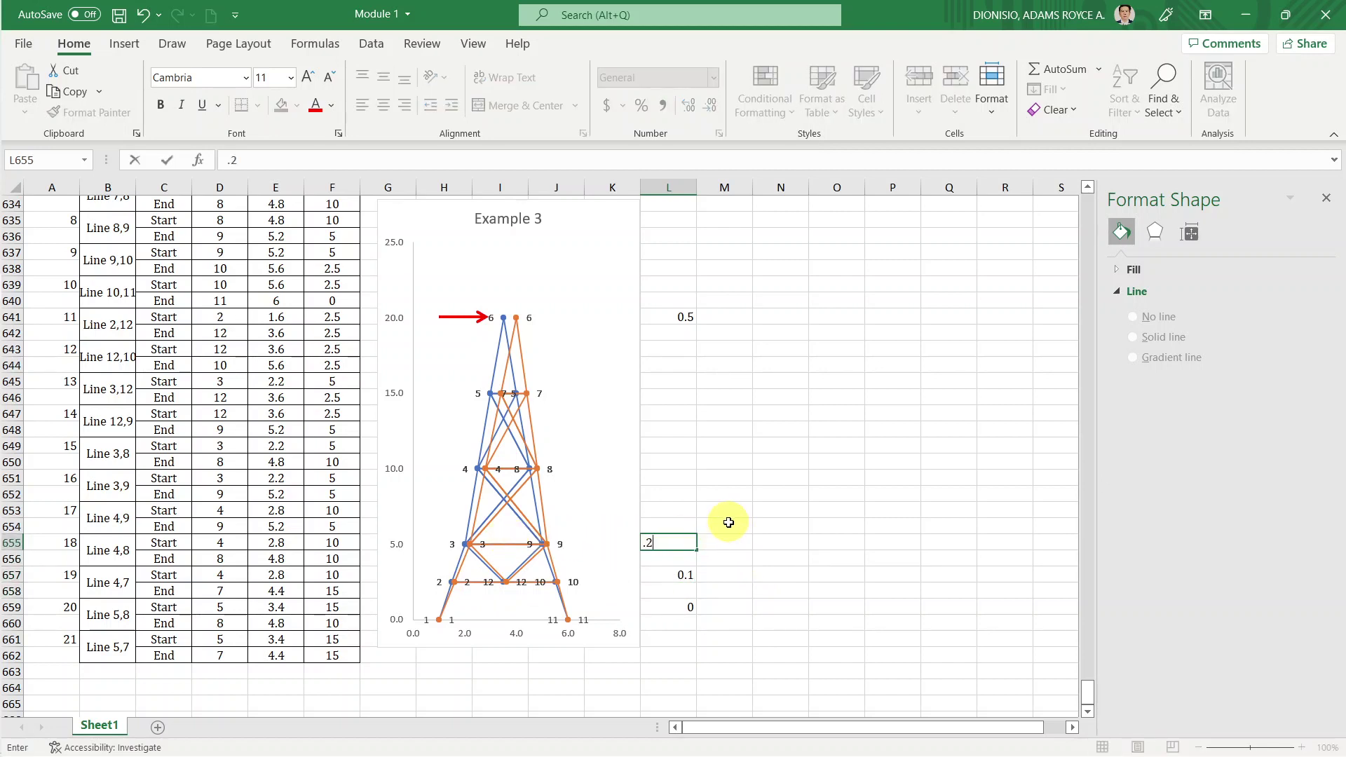
{"action": "key", "text": "Up"}
{"action": "key", "text": "Up"}
{"action": "key", "text": "Up"}
{"action": "key", "text": "Up"}
{"action": "key", "text": "Up"}
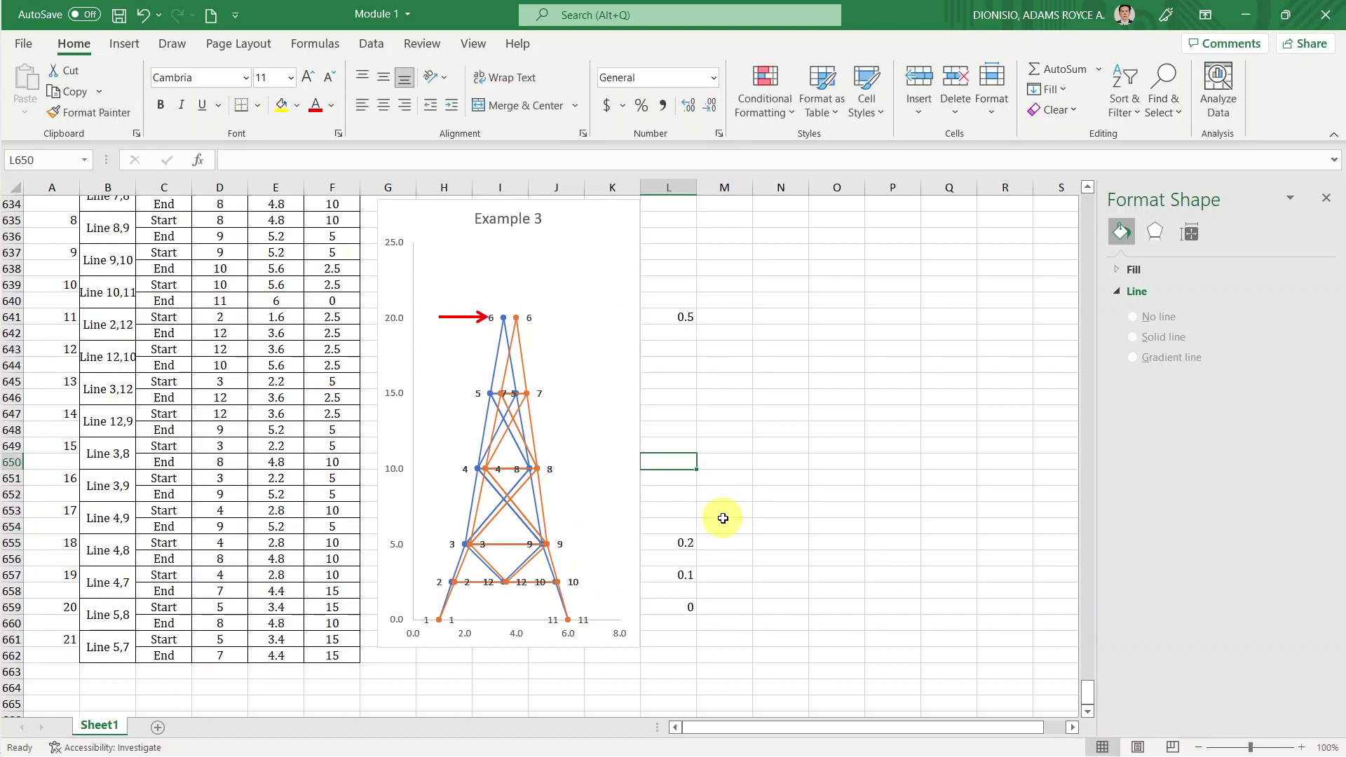
{"action": "type", "text": "0.3"}
{"action": "key", "text": "Up"}
{"action": "key", "text": "Up"}
{"action": "key", "text": "Up"}
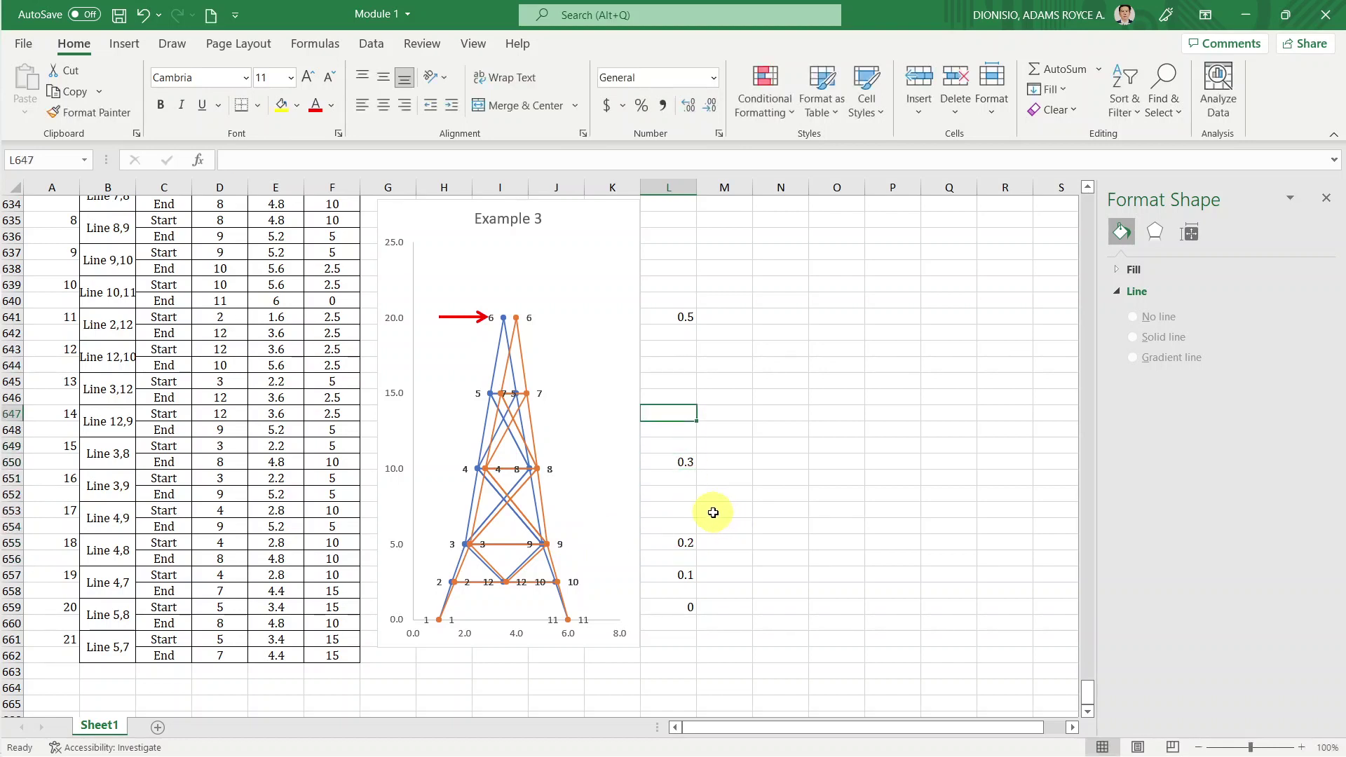
{"action": "key", "text": "Up"}
{"action": "key", "text": "Up"}
{"action": "type", "text": "0.4"}
{"action": "key", "text": "Up"}
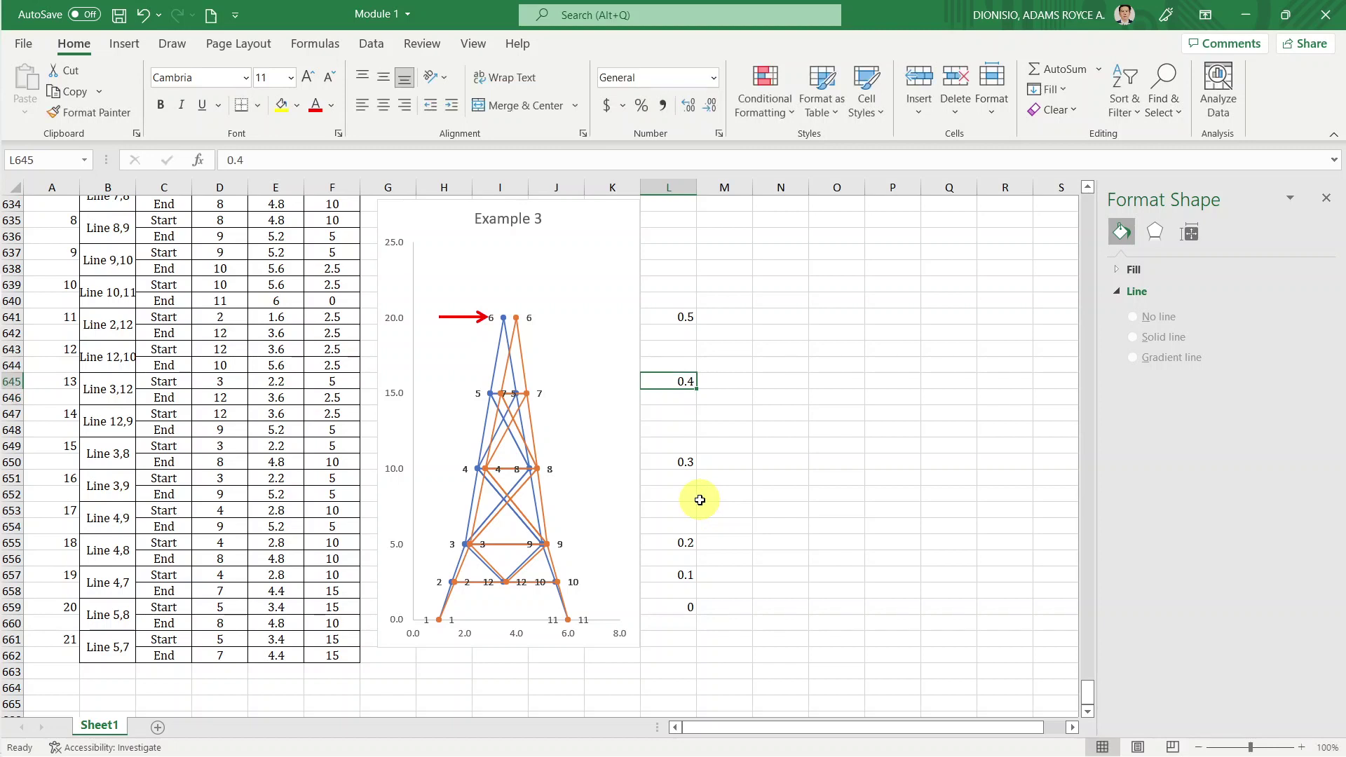
{"action": "key", "text": "Up"}
{"action": "key", "text": "Up"}
{"action": "key", "text": "Up"}
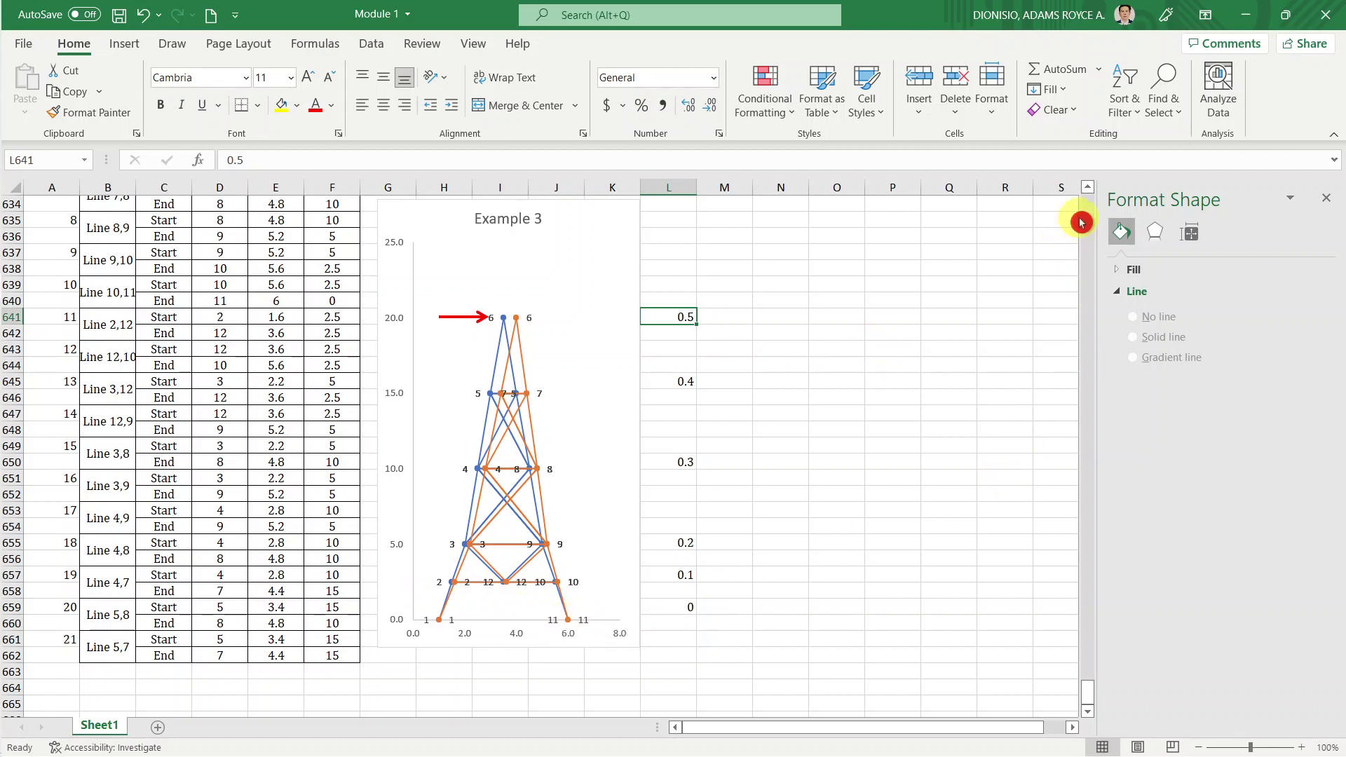
Scroll up to the original joint table and select its x coordinate column.
{"action": "left_click", "coordinate": [1088, 195]}
{"action": "left_click", "coordinate": [1088, 195]}
{"action": "left_click", "coordinate": [1088, 195]}
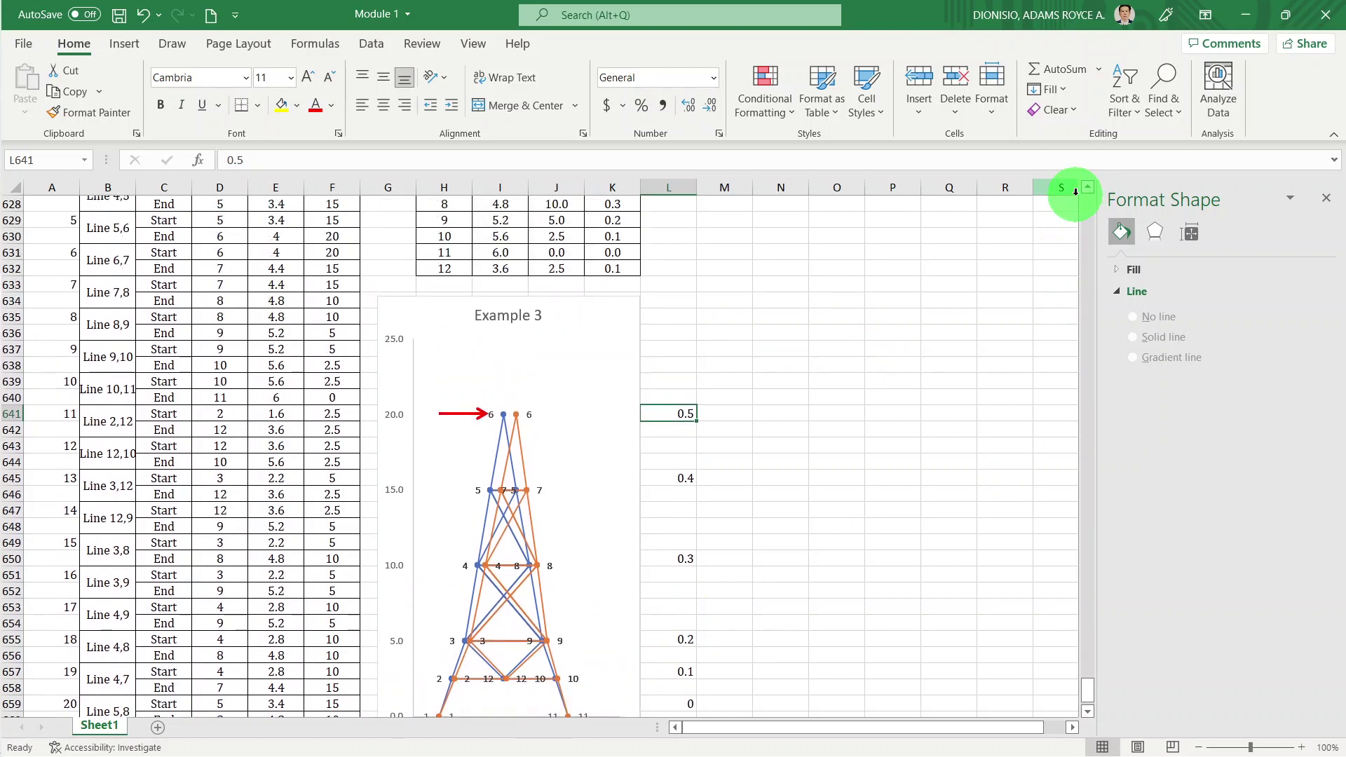
{"action": "left_click", "coordinate": [1088, 195]}
{"action": "left_click", "coordinate": [1088, 195]}
{"action": "left_click", "coordinate": [1088, 195]}
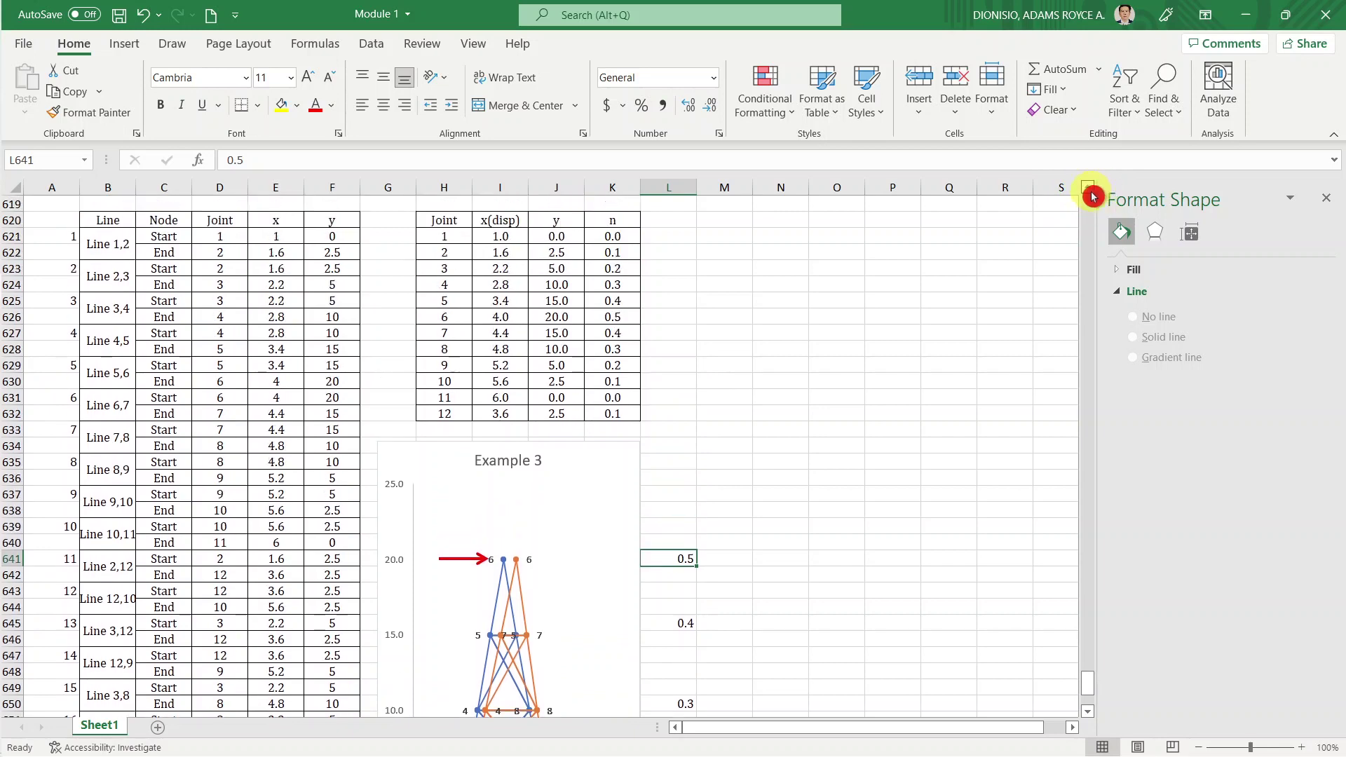
{"action": "scroll", "coordinate": [1045, 203], "scroll_direction": "up", "scroll_amount": 10}
{"action": "scroll", "coordinate": [703, 228], "scroll_direction": "up", "scroll_amount": 10}
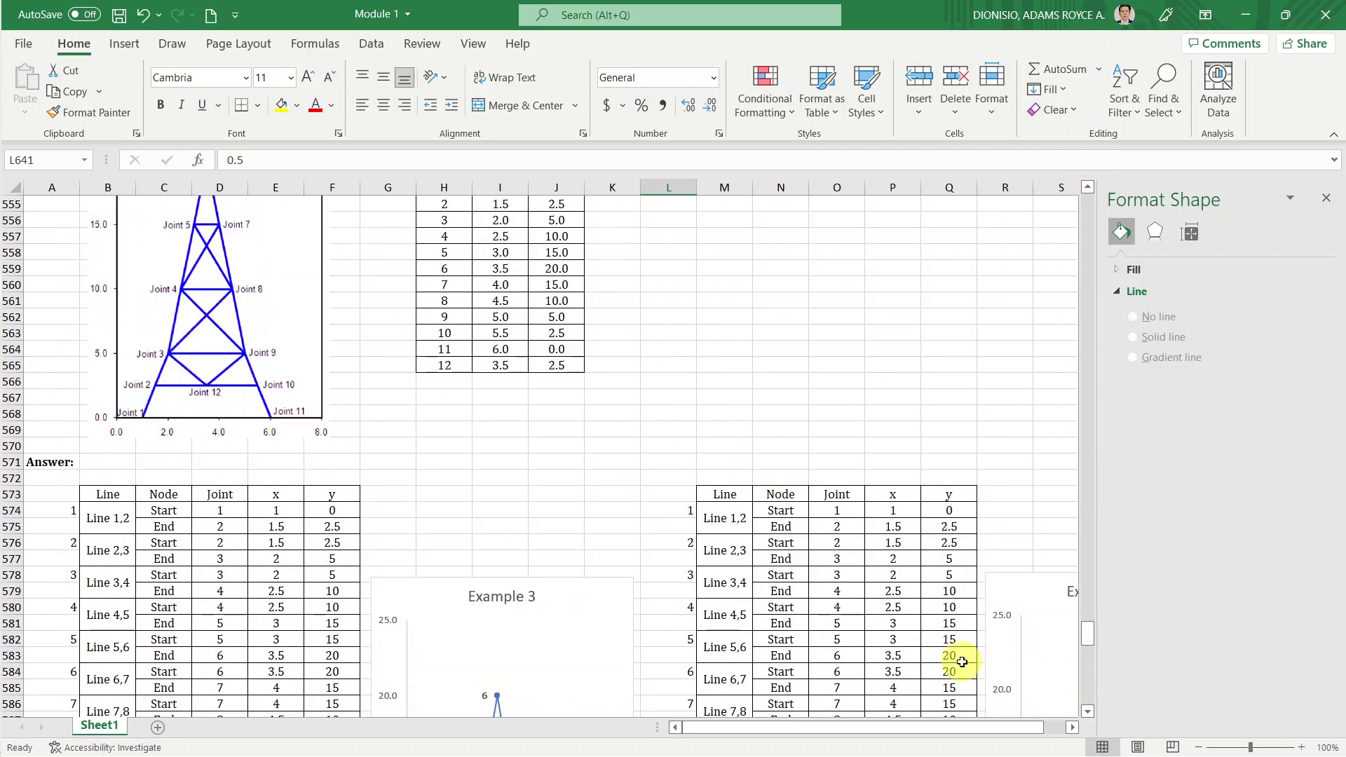
{"action": "scroll", "coordinate": [586, 631], "scroll_direction": "up", "scroll_amount": 2}
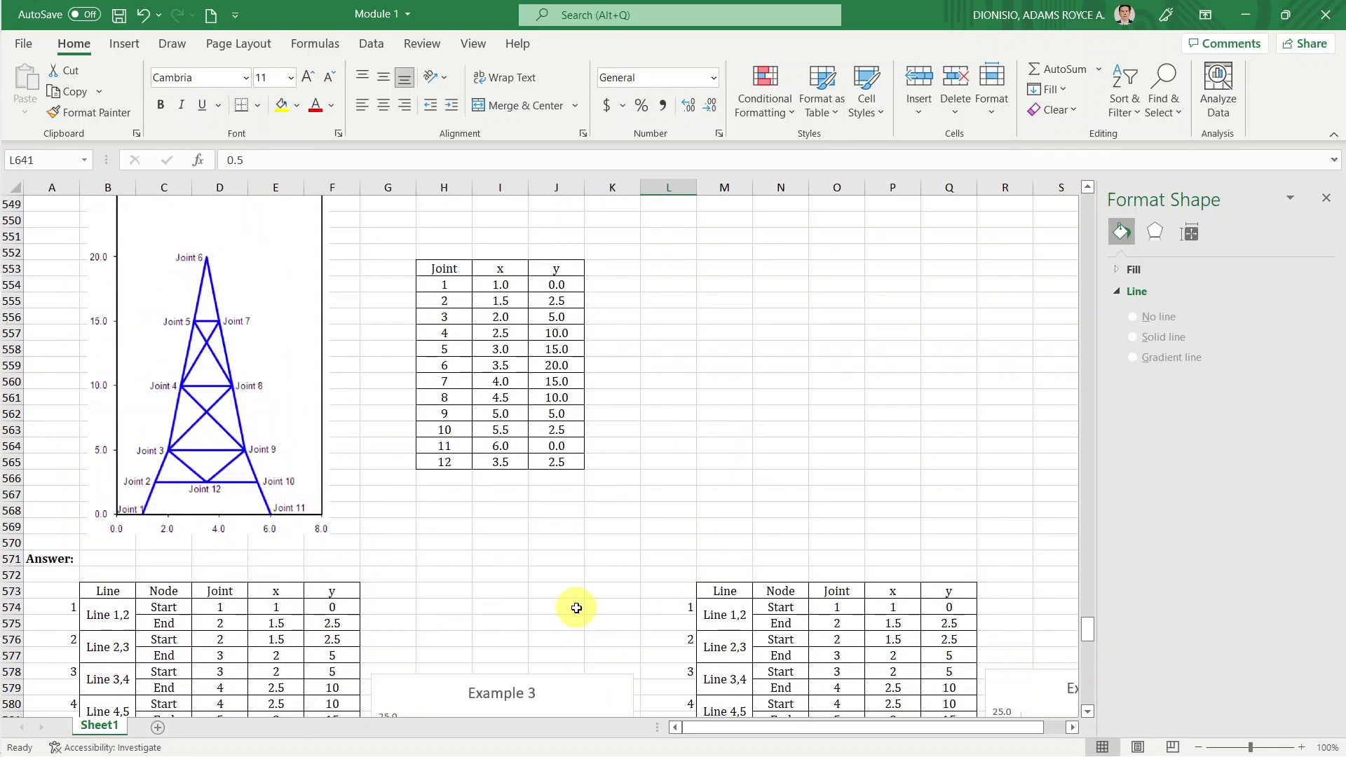
{"action": "left_click", "coordinate": [501, 284]}
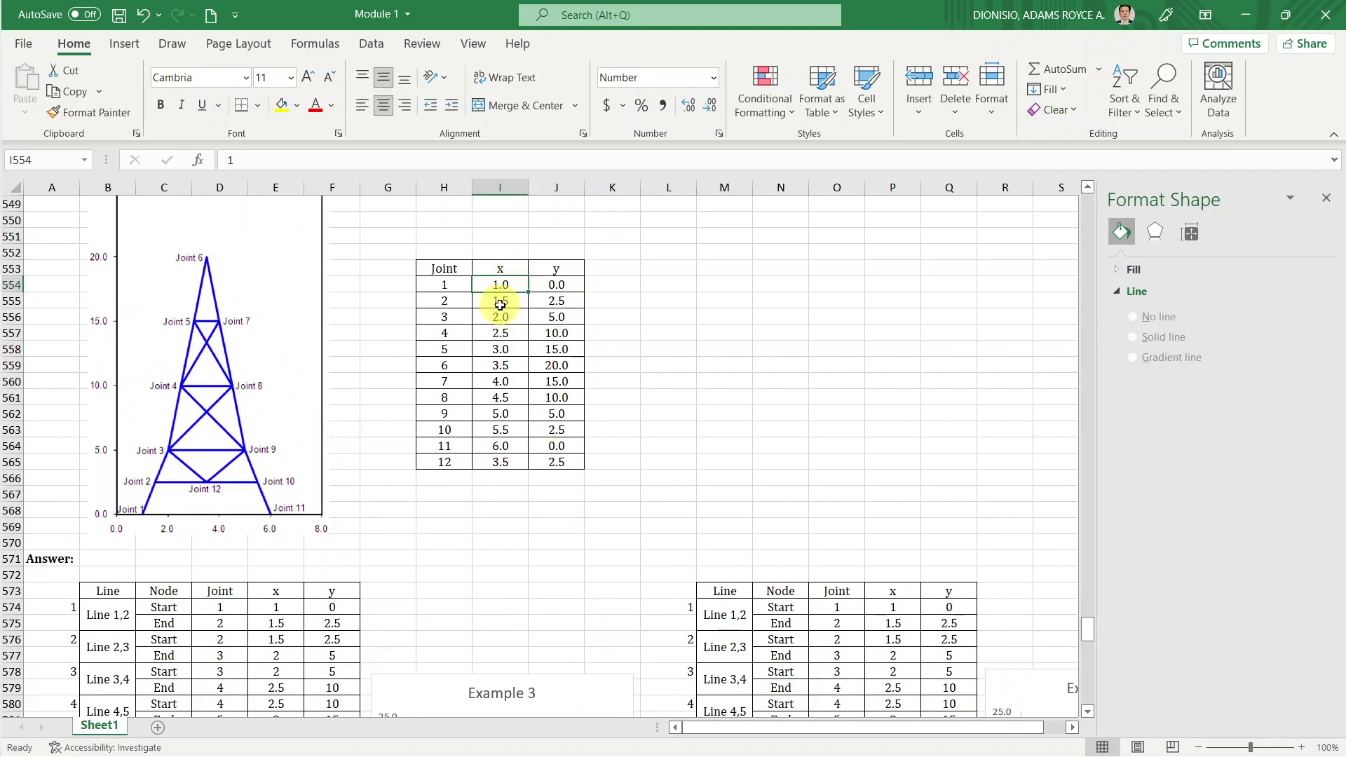
{"action": "left_click", "coordinate": [501, 460], "text": "shift"}
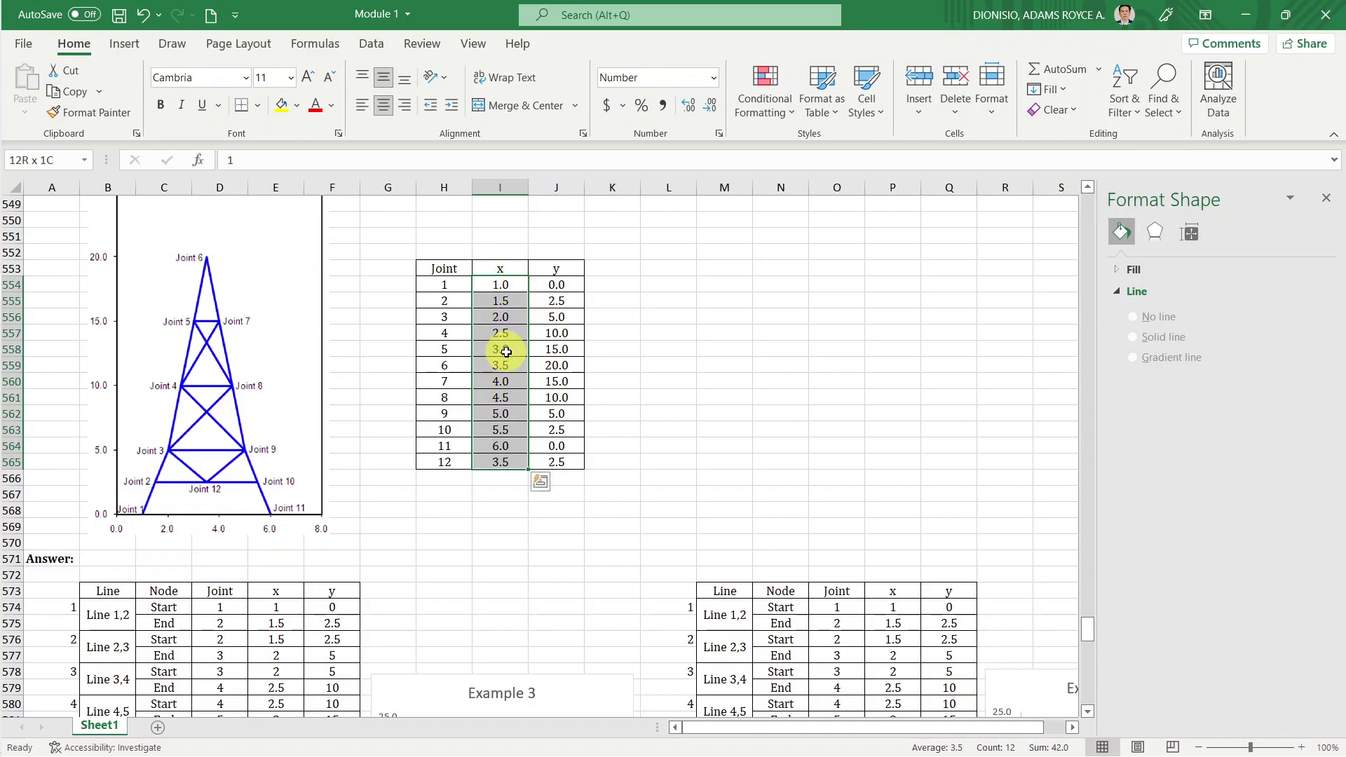
Scroll through Example 3 to compare, then return to the original table's Joint header H553.
{"action": "scroll", "coordinate": [502, 362], "scroll_direction": "down", "scroll_amount": 3}
{"action": "scroll", "coordinate": [505, 354], "scroll_direction": "down", "scroll_amount": 3}
{"action": "scroll", "coordinate": [505, 354], "scroll_direction": "down", "scroll_amount": 5}
{"action": "scroll", "coordinate": [504, 357], "scroll_direction": "down", "scroll_amount": 8}
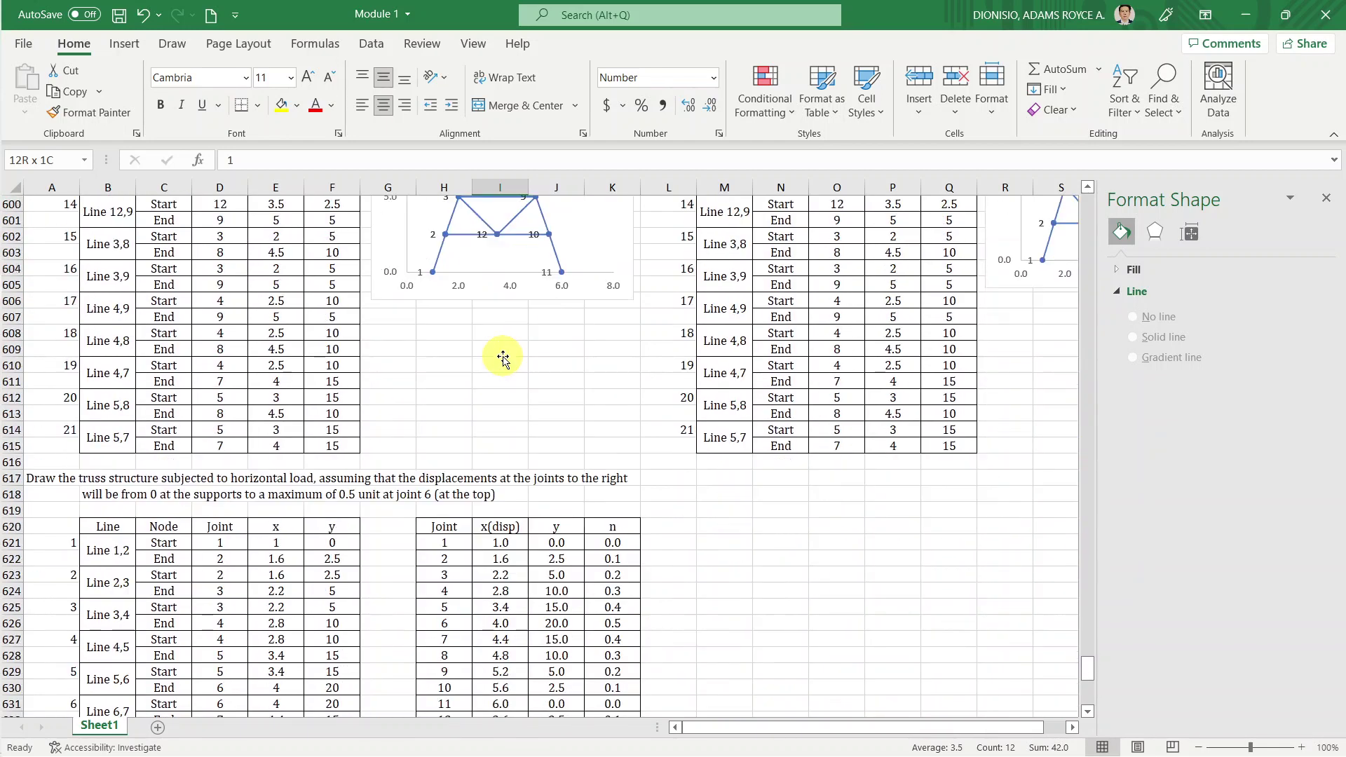
{"action": "scroll", "coordinate": [502, 358], "scroll_direction": "down", "scroll_amount": 1}
{"action": "scroll", "coordinate": [502, 357], "scroll_direction": "down", "scroll_amount": 1}
{"action": "scroll", "coordinate": [502, 357], "scroll_direction": "down", "scroll_amount": 1}
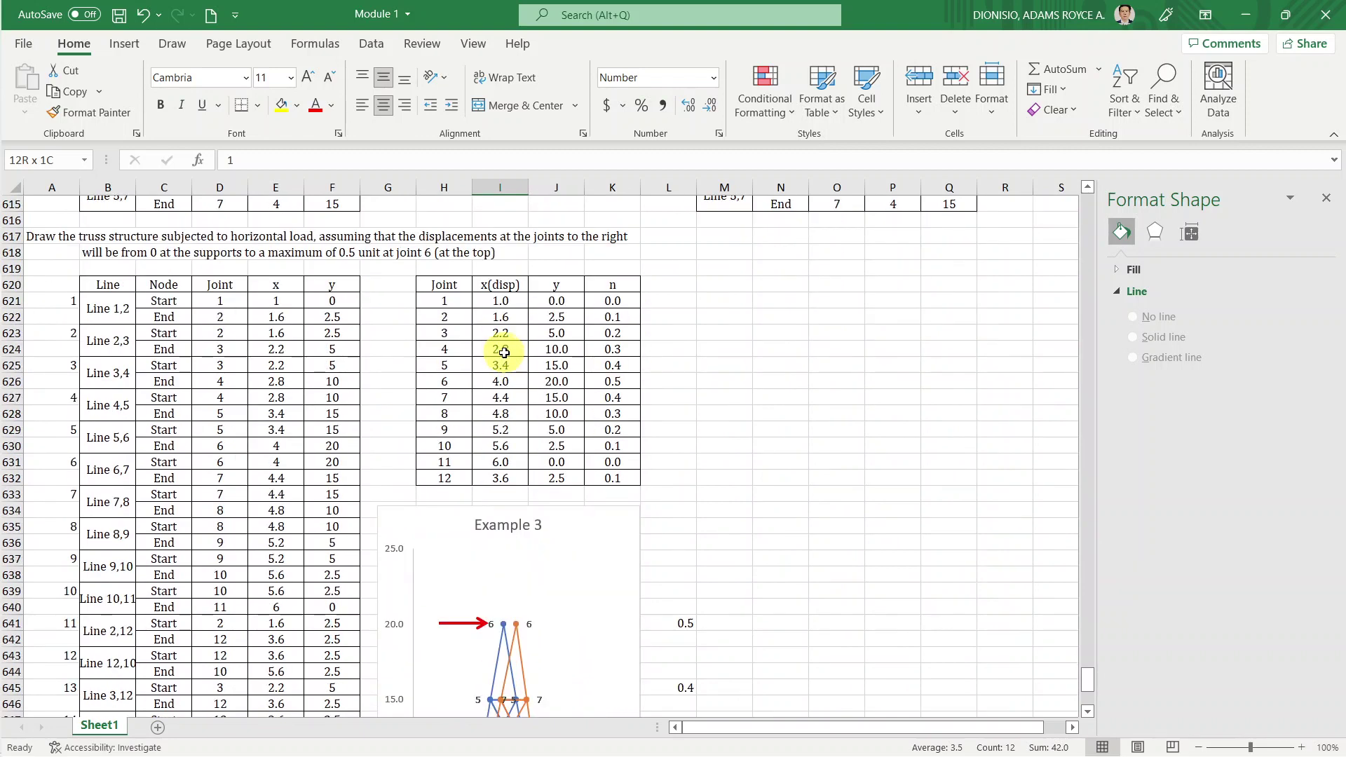
{"action": "scroll", "coordinate": [504, 352], "scroll_direction": "down", "scroll_amount": 3}
{"action": "scroll", "coordinate": [504, 352], "scroll_direction": "down", "scroll_amount": 1}
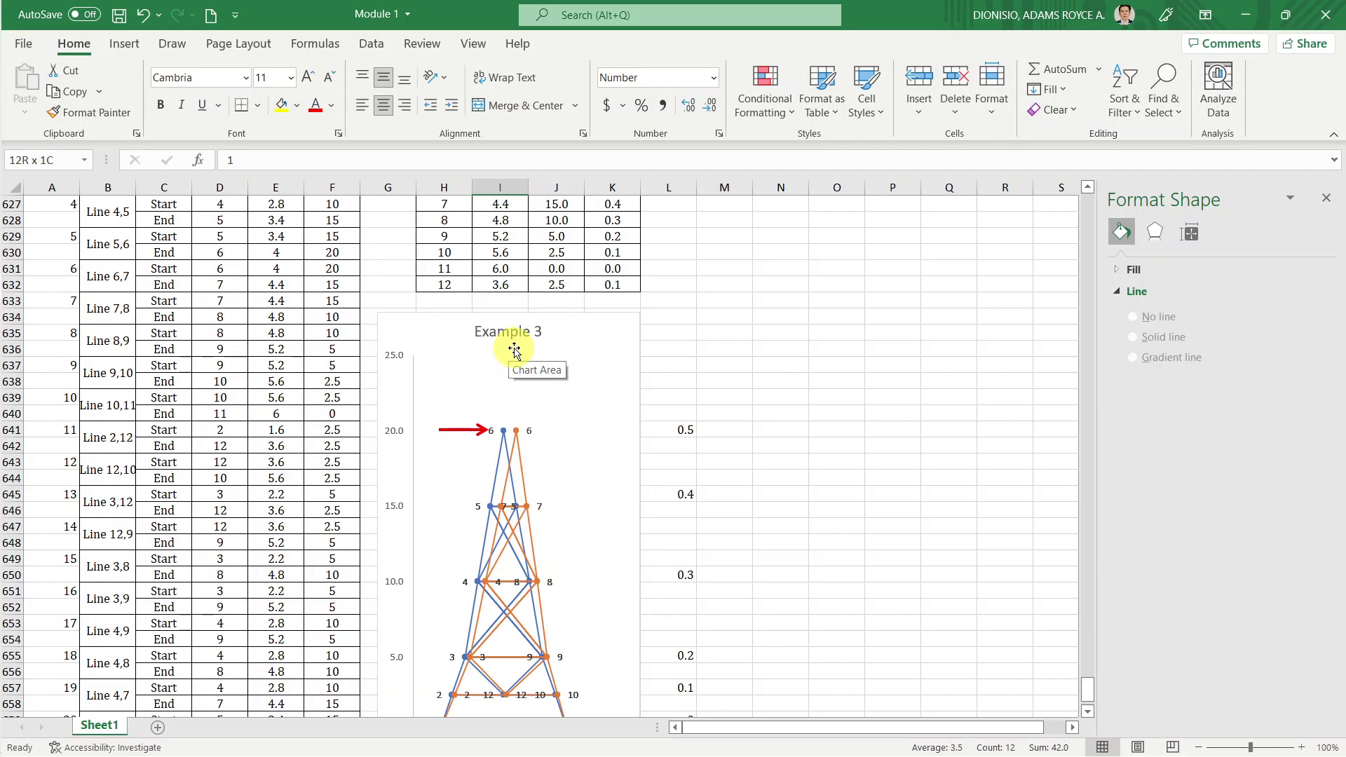
{"action": "scroll", "coordinate": [515, 351], "scroll_direction": "up", "scroll_amount": 2}
{"action": "scroll", "coordinate": [512, 340], "scroll_direction": "up", "scroll_amount": 2}
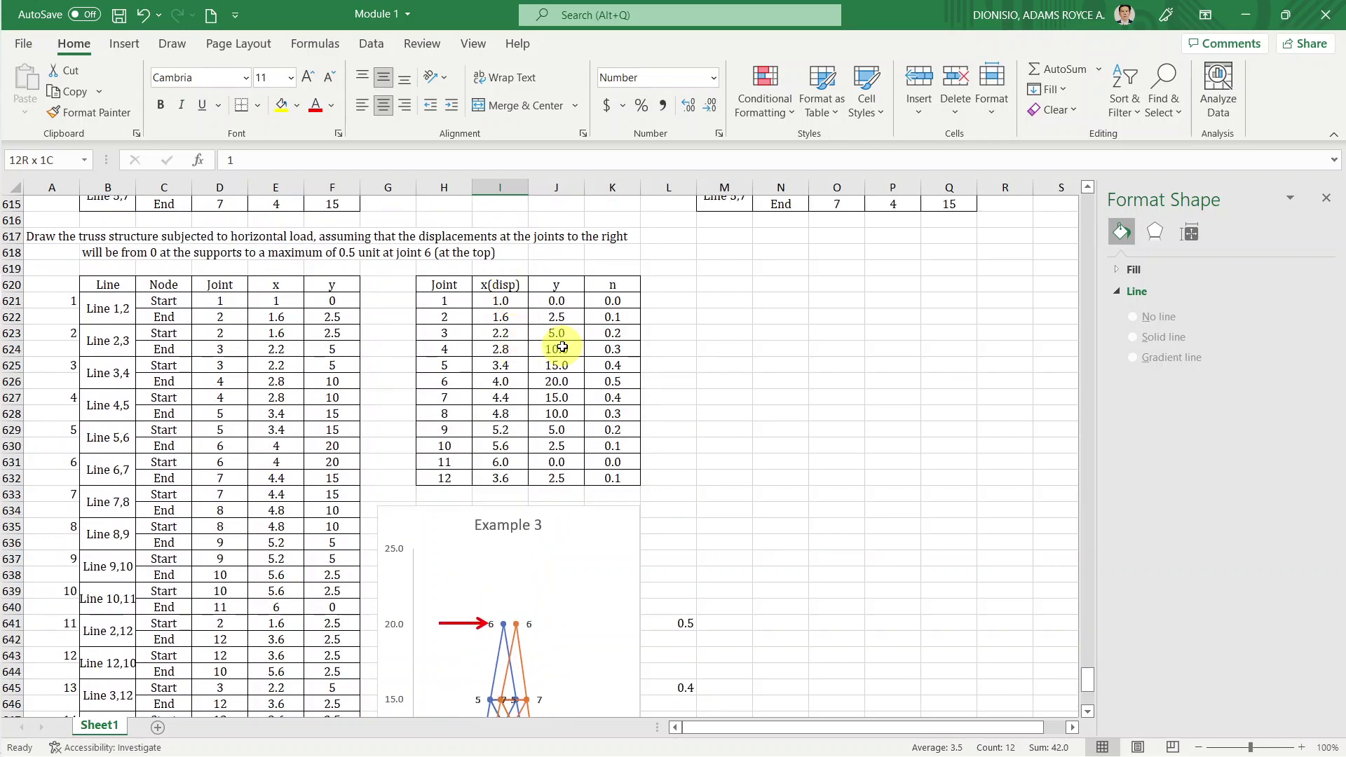
{"action": "scroll", "coordinate": [649, 631], "scroll_direction": "down", "scroll_amount": 4}
{"action": "scroll", "coordinate": [651, 631], "scroll_direction": "down", "scroll_amount": 1}
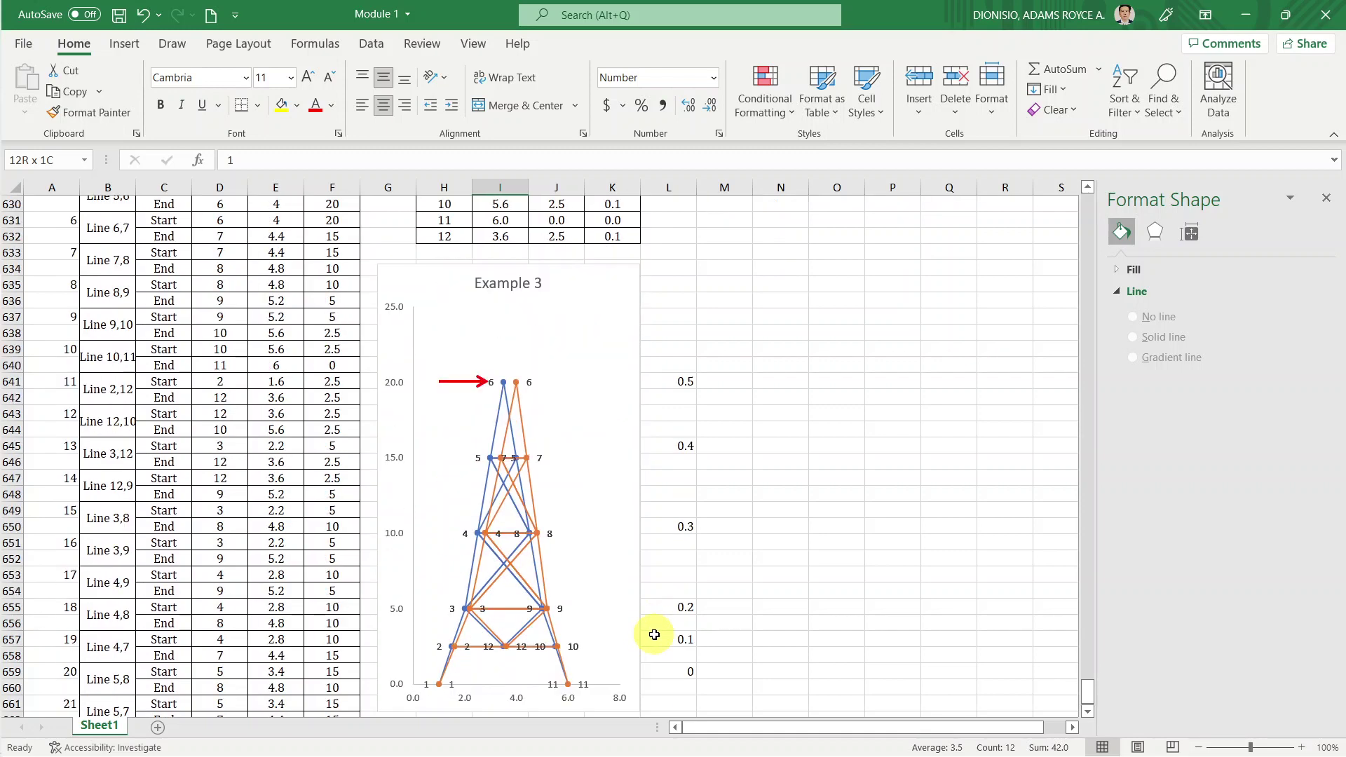
{"action": "scroll", "coordinate": [653, 632], "scroll_direction": "down", "scroll_amount": 1}
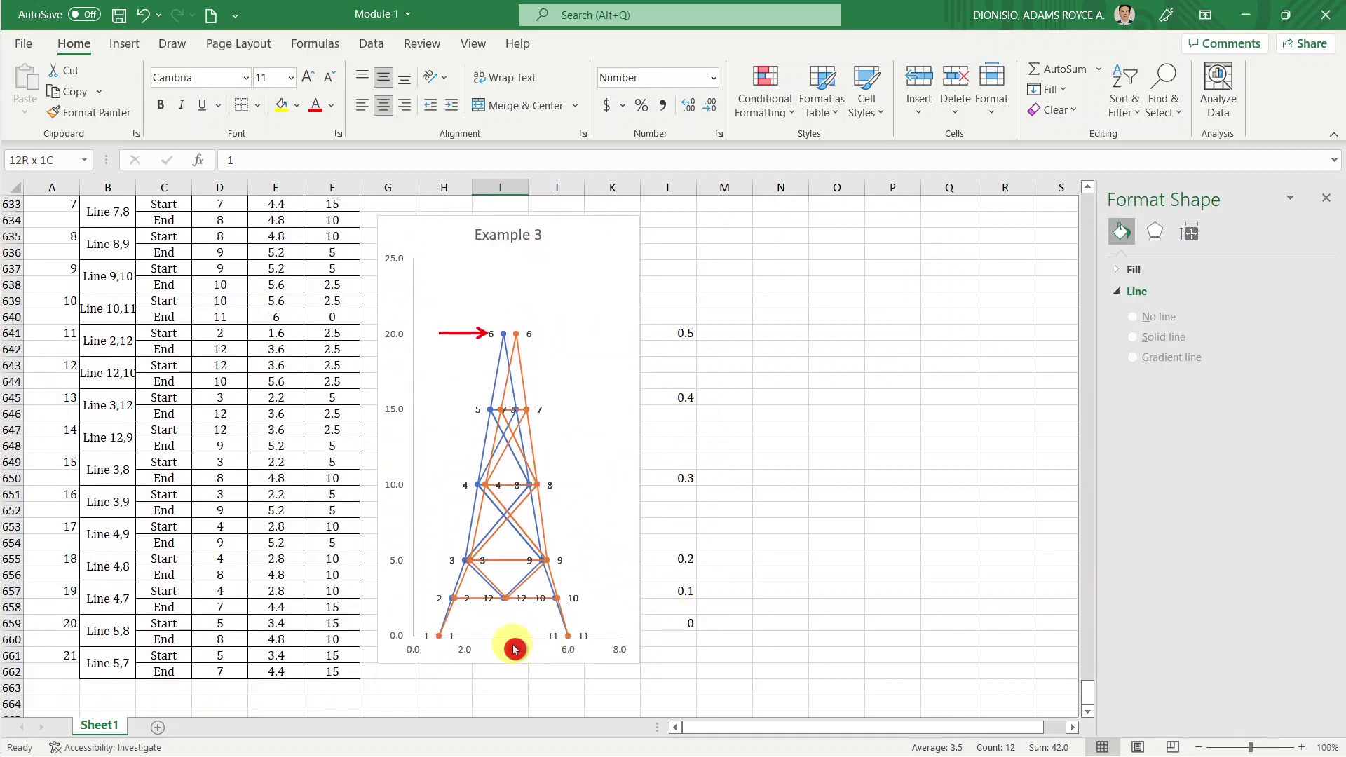
{"action": "left_click", "coordinate": [465, 658]}
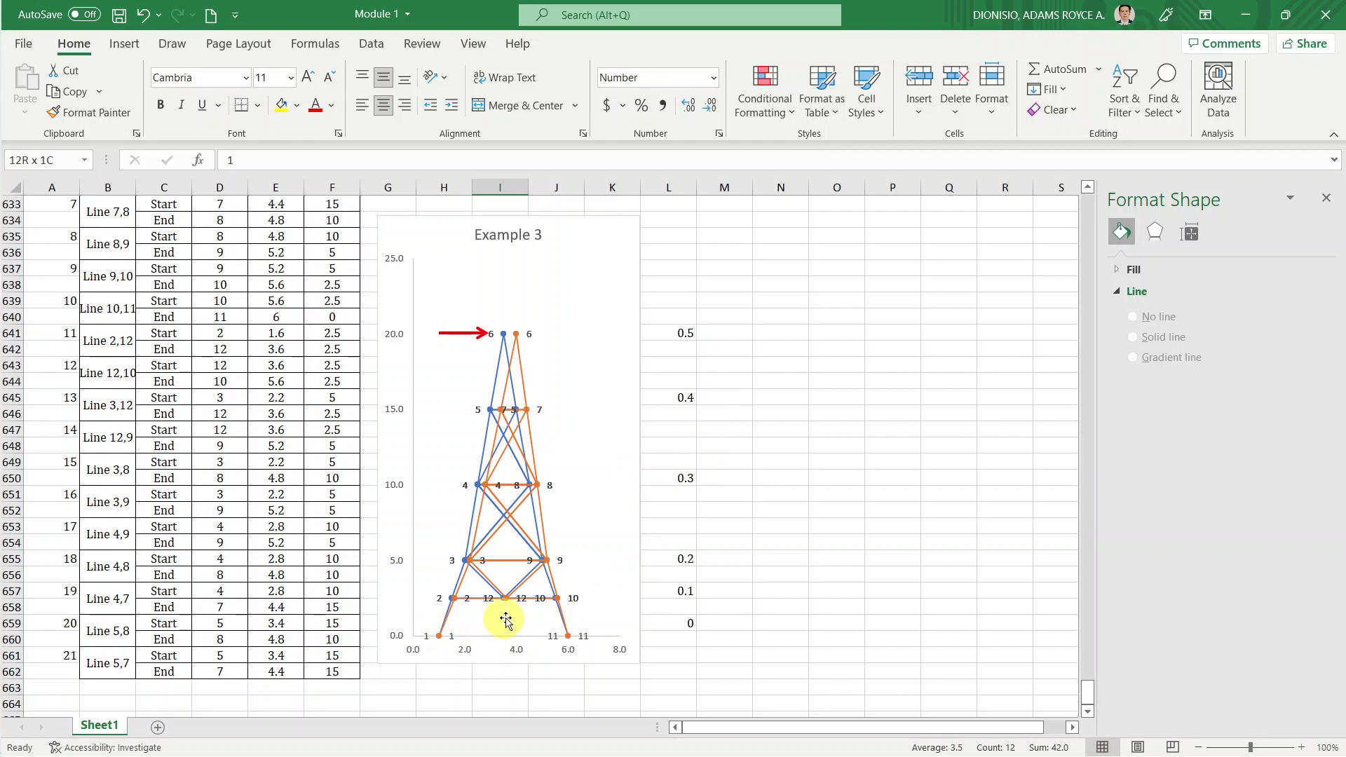
{"action": "scroll", "coordinate": [546, 633], "scroll_direction": "up", "scroll_amount": 5}
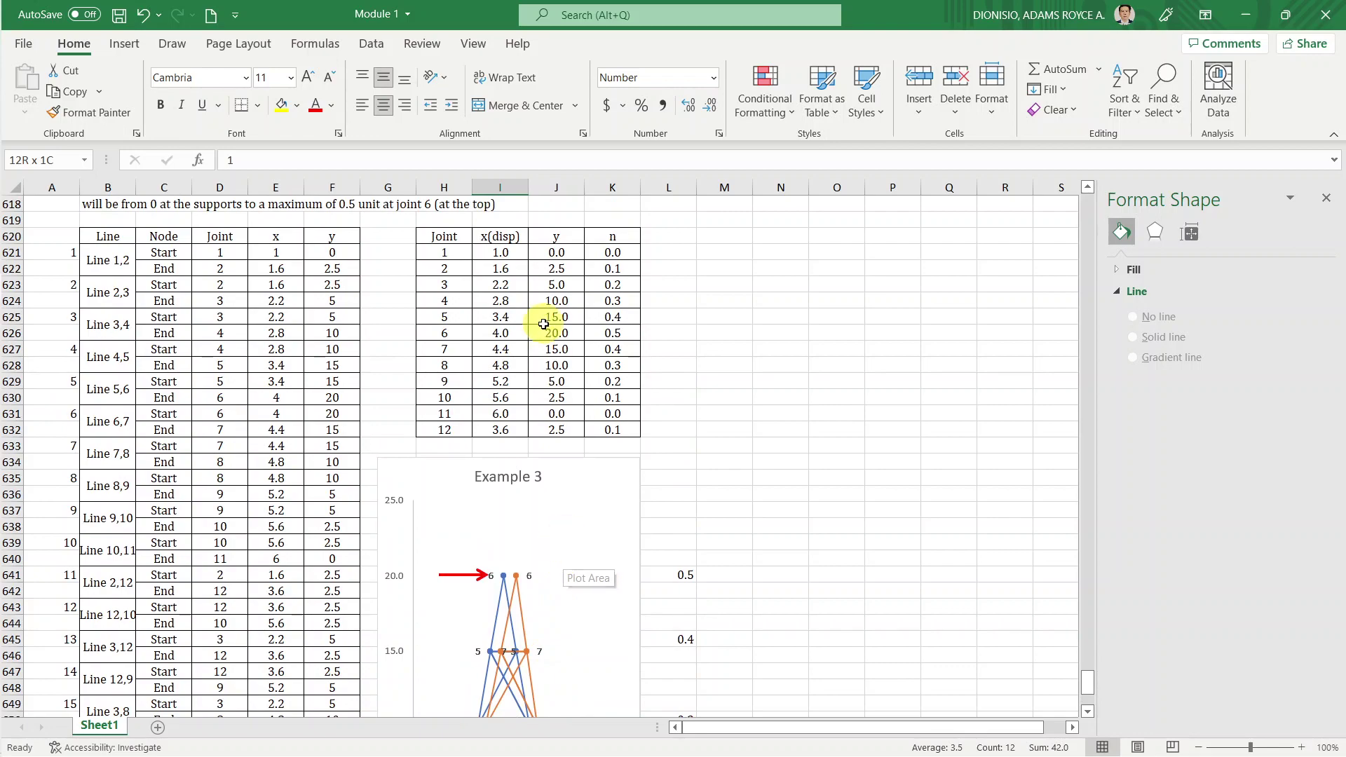
{"action": "scroll", "coordinate": [539, 323], "scroll_direction": "up", "scroll_amount": 4}
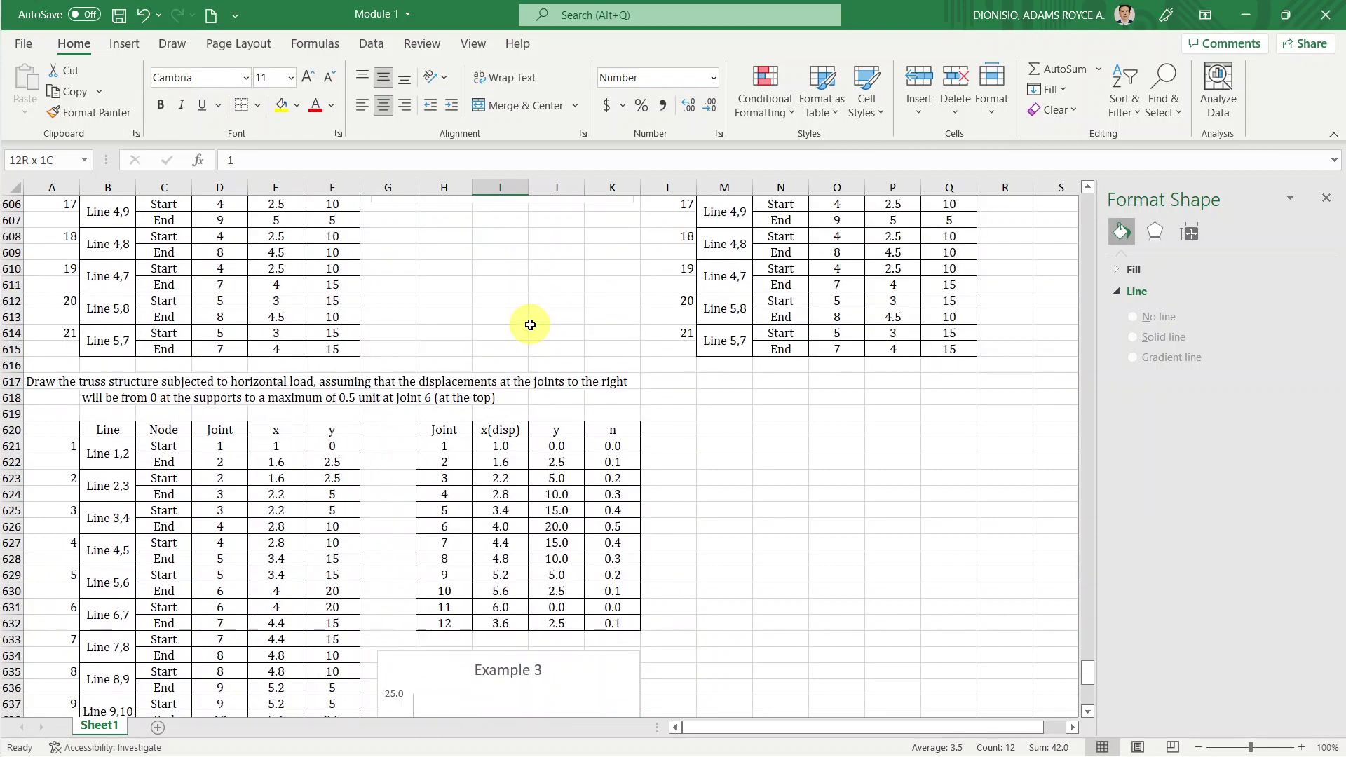
{"action": "scroll", "coordinate": [533, 324], "scroll_direction": "up", "scroll_amount": 5}
{"action": "scroll", "coordinate": [530, 325], "scroll_direction": "up", "scroll_amount": 3}
{"action": "scroll", "coordinate": [527, 326], "scroll_direction": "up", "scroll_amount": 4}
{"action": "scroll", "coordinate": [526, 327], "scroll_direction": "up", "scroll_amount": 6}
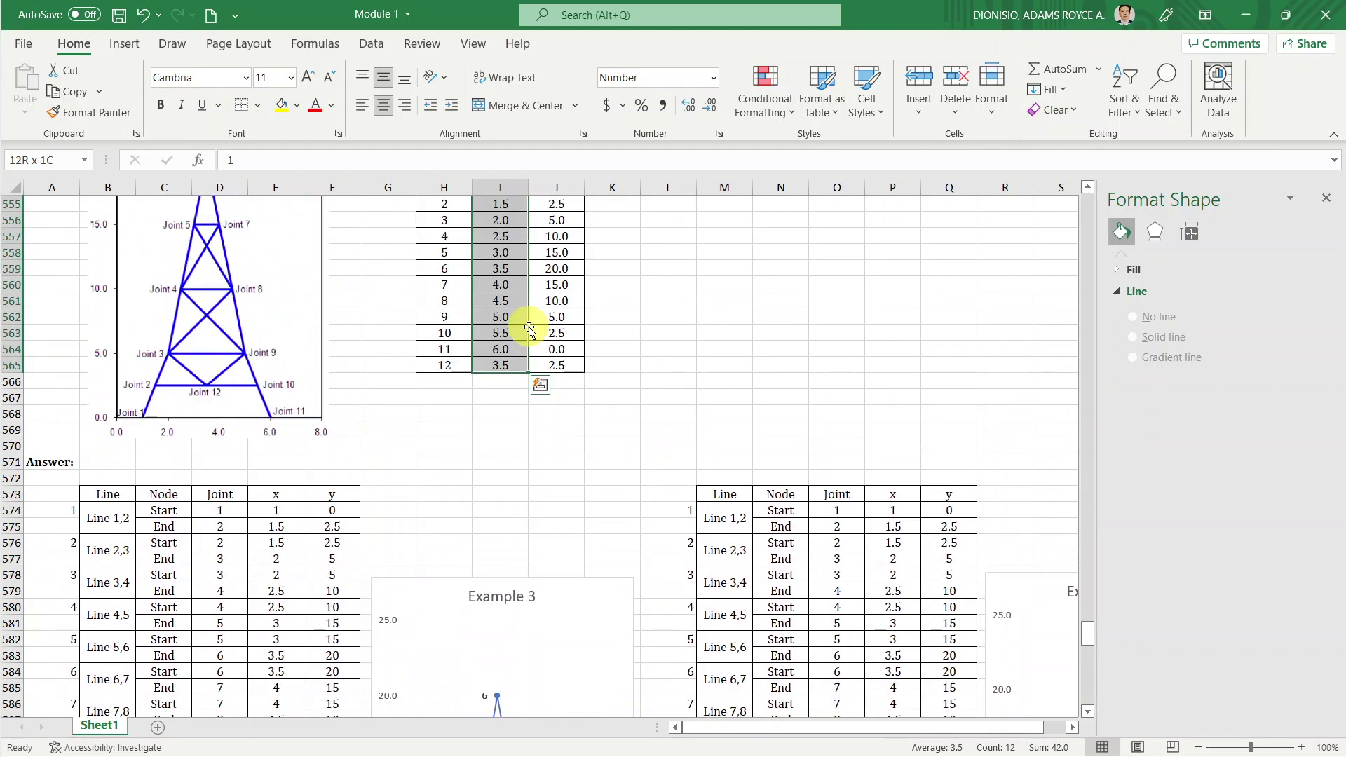
{"action": "scroll", "coordinate": [525, 328], "scroll_direction": "up", "scroll_amount": 2}
{"action": "left_click", "coordinate": [462, 317]}
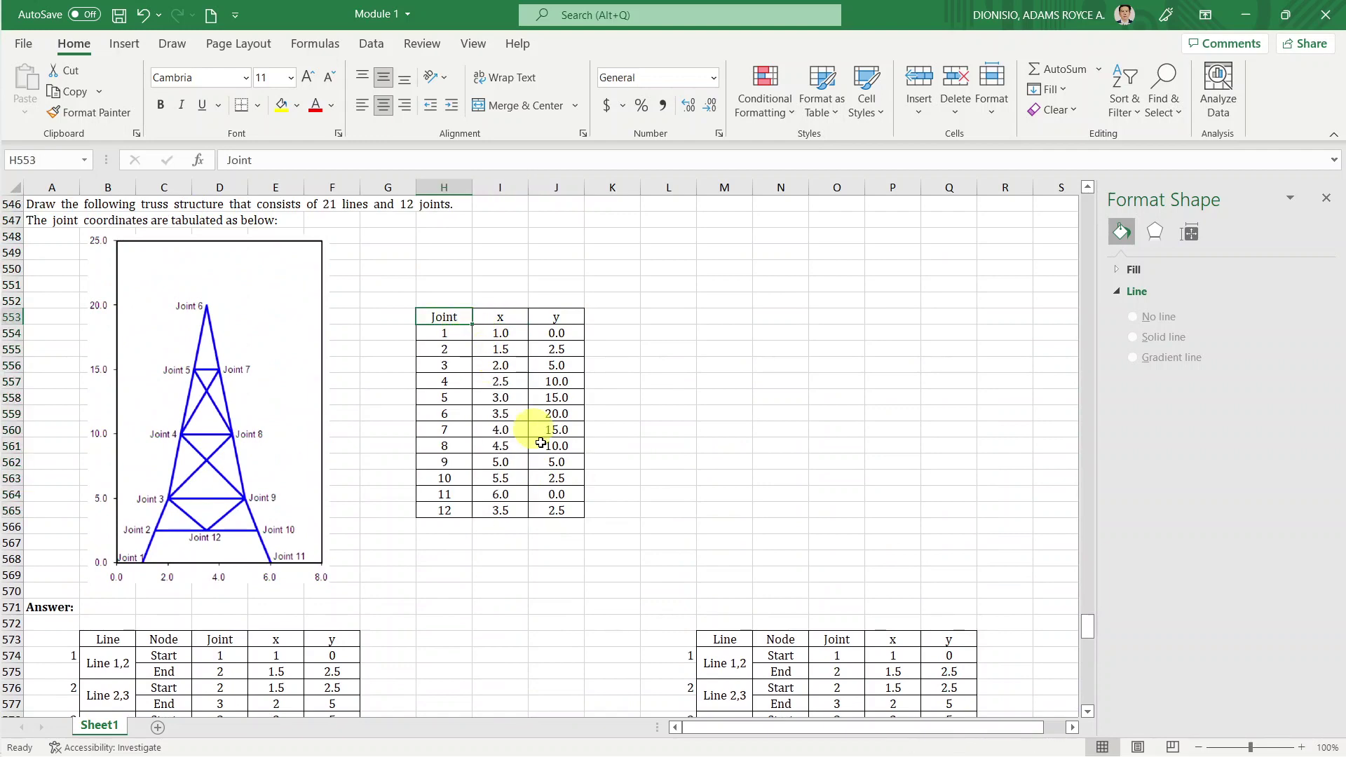
Copy the original Joint, x, y table and paste it at N620.
{"action": "left_click", "coordinate": [556, 509], "text": "shift"}
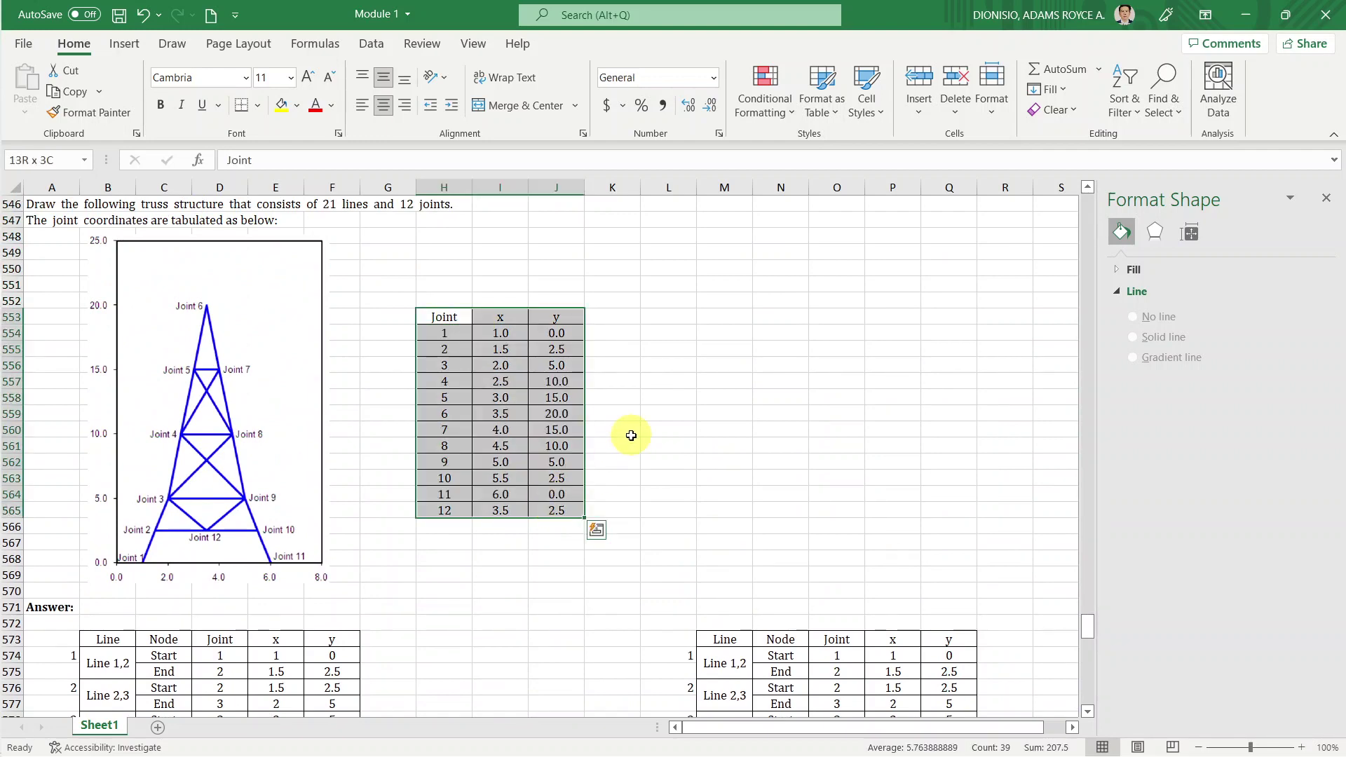
{"action": "key", "text": "ctrl+c"}
{"action": "scroll", "coordinate": [636, 437], "scroll_direction": "down", "scroll_amount": 7}
{"action": "scroll", "coordinate": [638, 435], "scroll_direction": "down", "scroll_amount": 8}
{"action": "scroll", "coordinate": [631, 430], "scroll_direction": "down", "scroll_amount": 2}
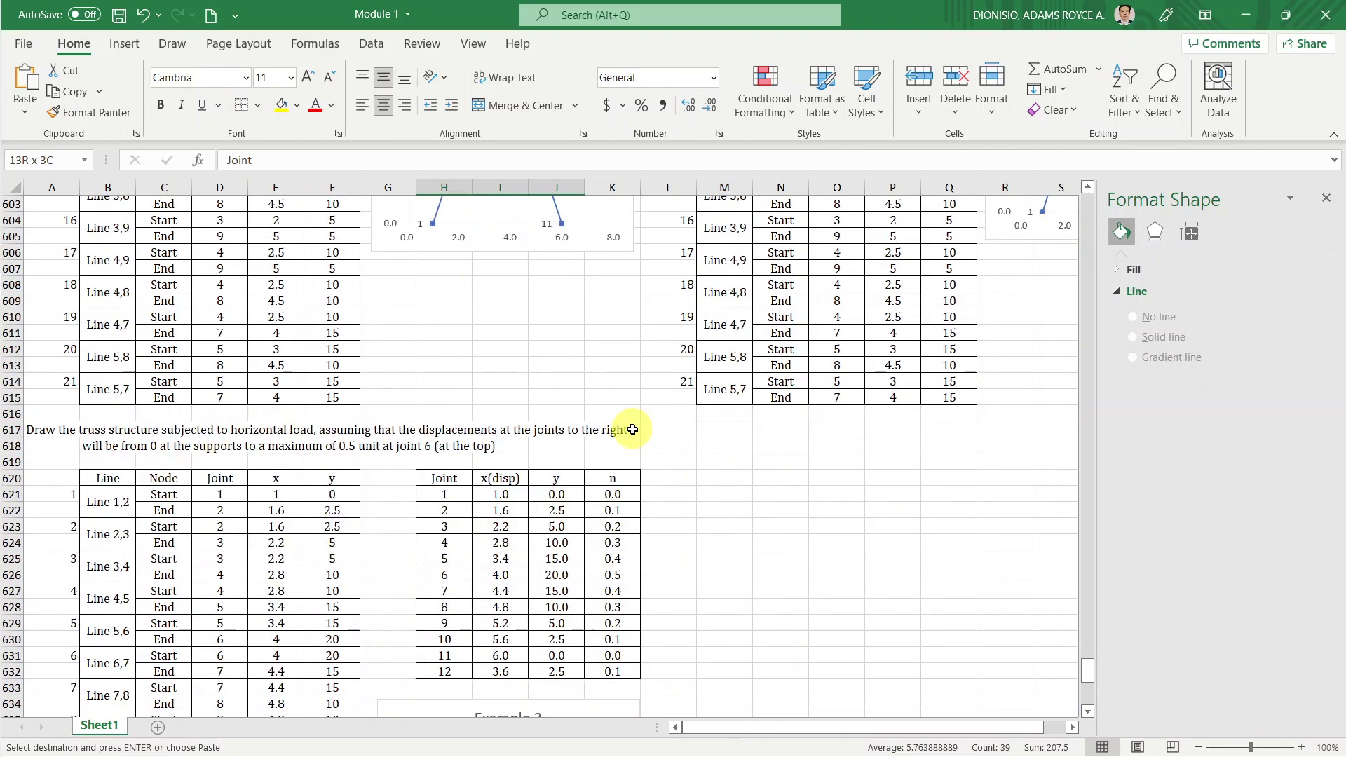
{"action": "scroll", "coordinate": [627, 428], "scroll_direction": "down", "scroll_amount": 7}
{"action": "scroll", "coordinate": [634, 424], "scroll_direction": "down", "scroll_amount": 2}
{"action": "scroll", "coordinate": [772, 333], "scroll_direction": "down", "scroll_amount": 3}
{"action": "scroll", "coordinate": [777, 330], "scroll_direction": "up", "scroll_amount": 3}
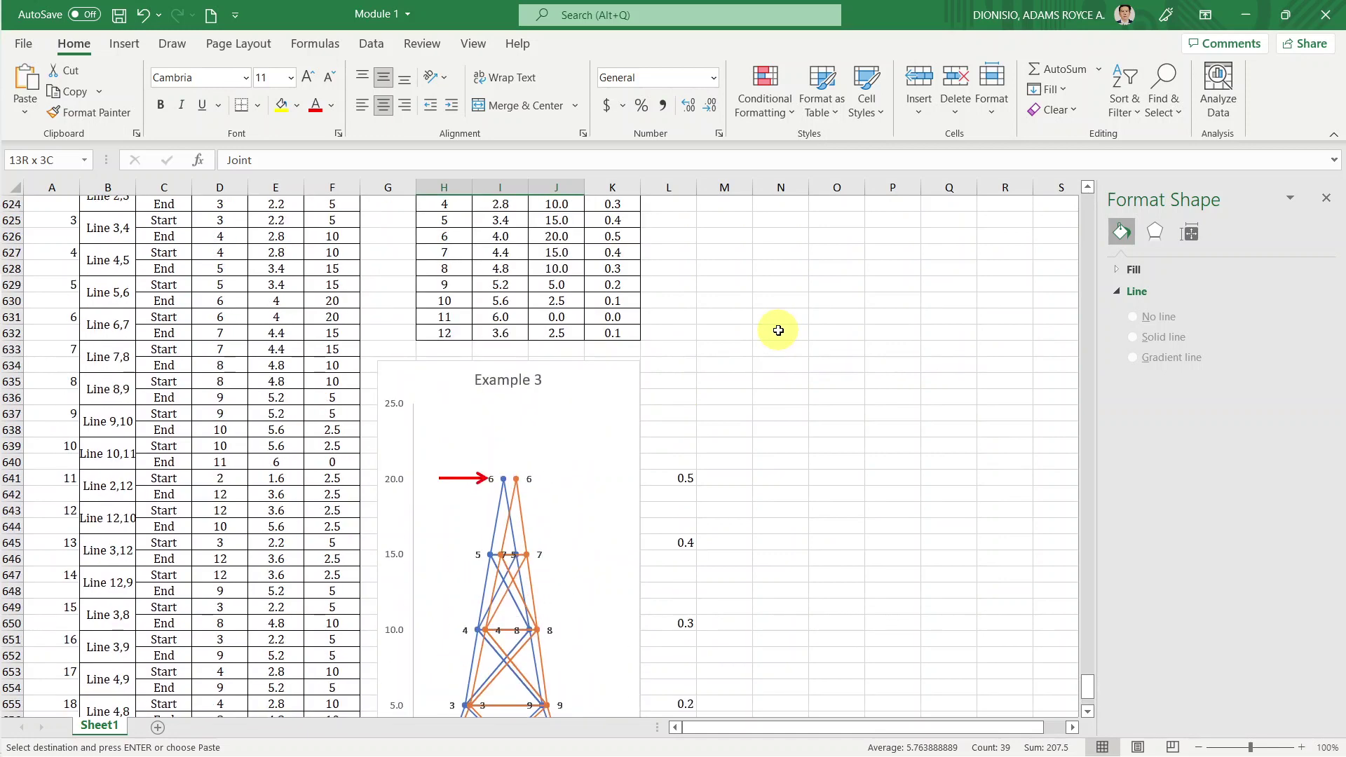
{"action": "scroll", "coordinate": [778, 330], "scroll_direction": "up", "scroll_amount": 2}
{"action": "scroll", "coordinate": [810, 305], "scroll_direction": "up", "scroll_amount": 1}
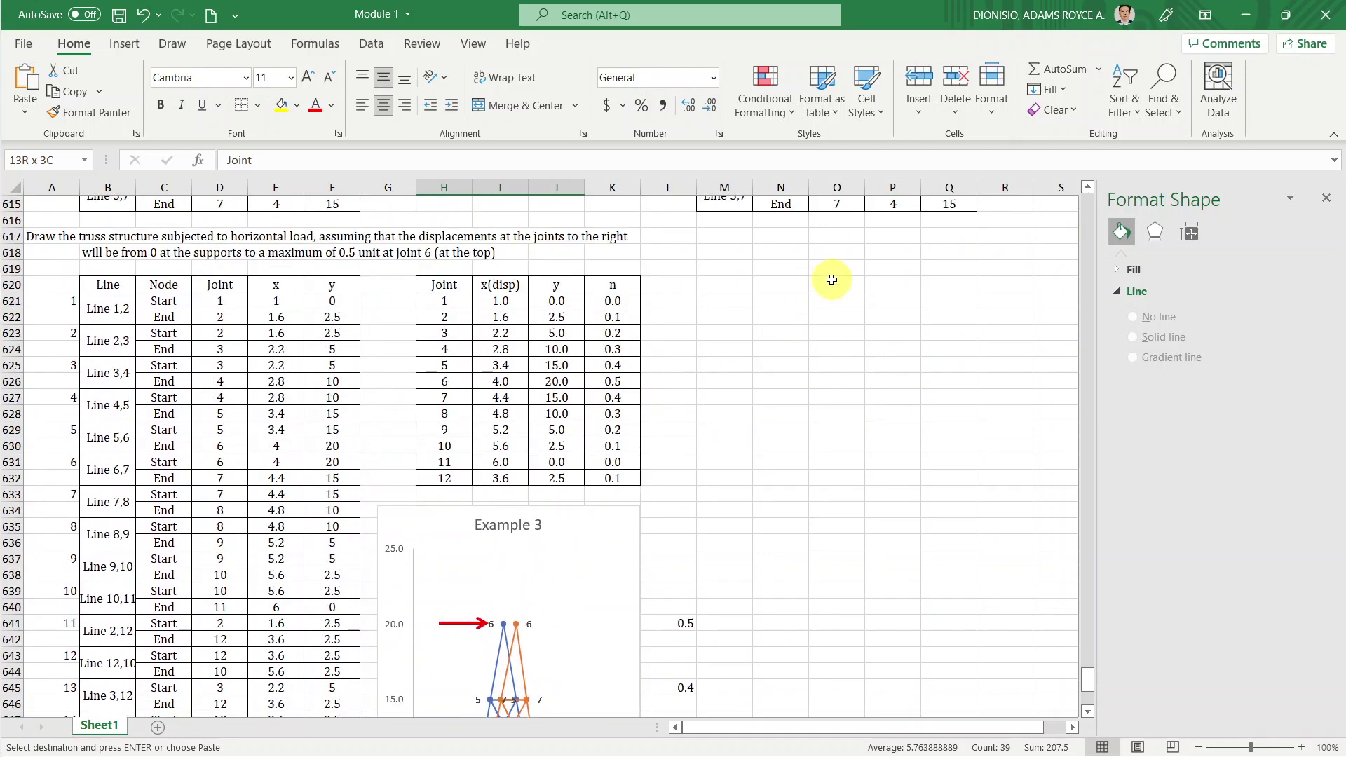
{"action": "left_click", "coordinate": [791, 289]}
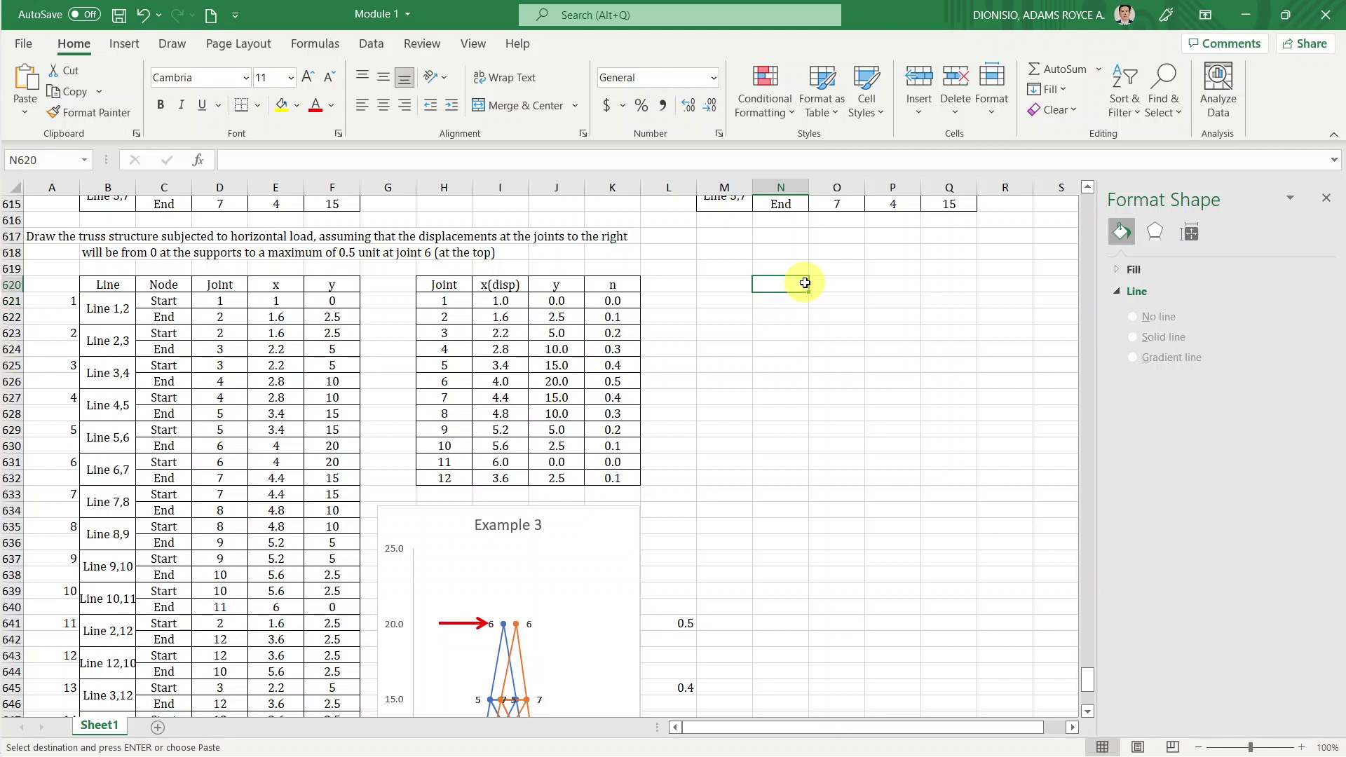
{"action": "key", "text": "ctrl+v"}
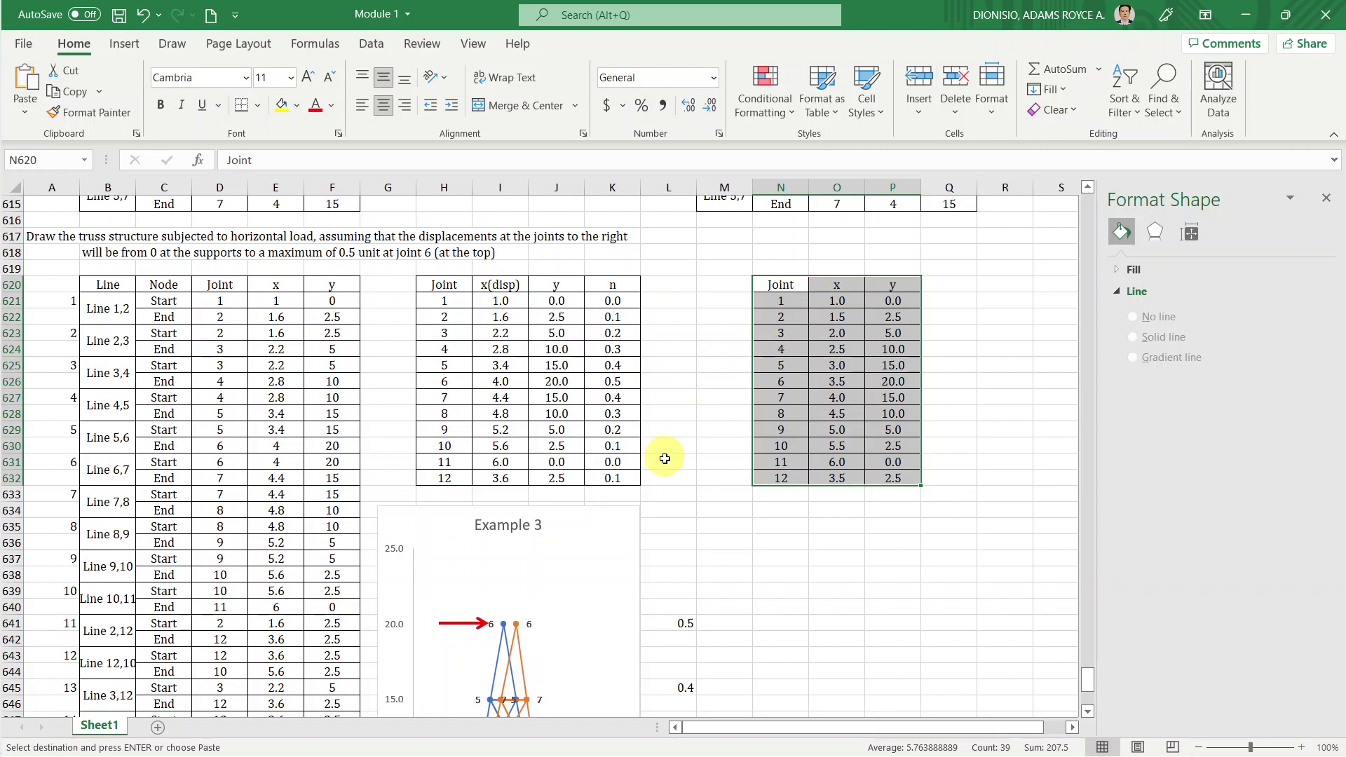
Check the pasted joints 1–12 coordinates and the =I554+K621 x(disp) formula in I621.
{"action": "scroll", "coordinate": [581, 548], "scroll_direction": "down", "scroll_amount": 4}
{"action": "scroll", "coordinate": [581, 547], "scroll_direction": "down", "scroll_amount": 1}
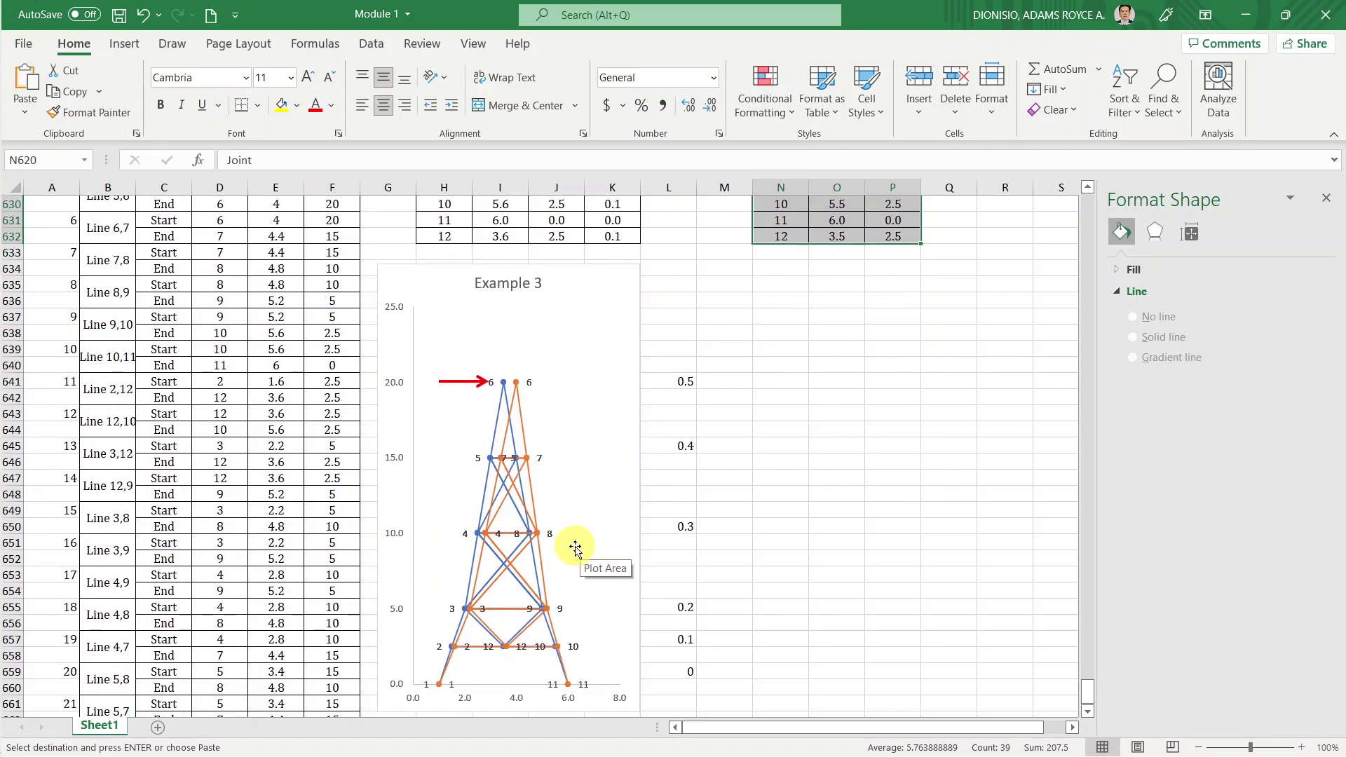
{"action": "left_click", "coordinate": [461, 692]}
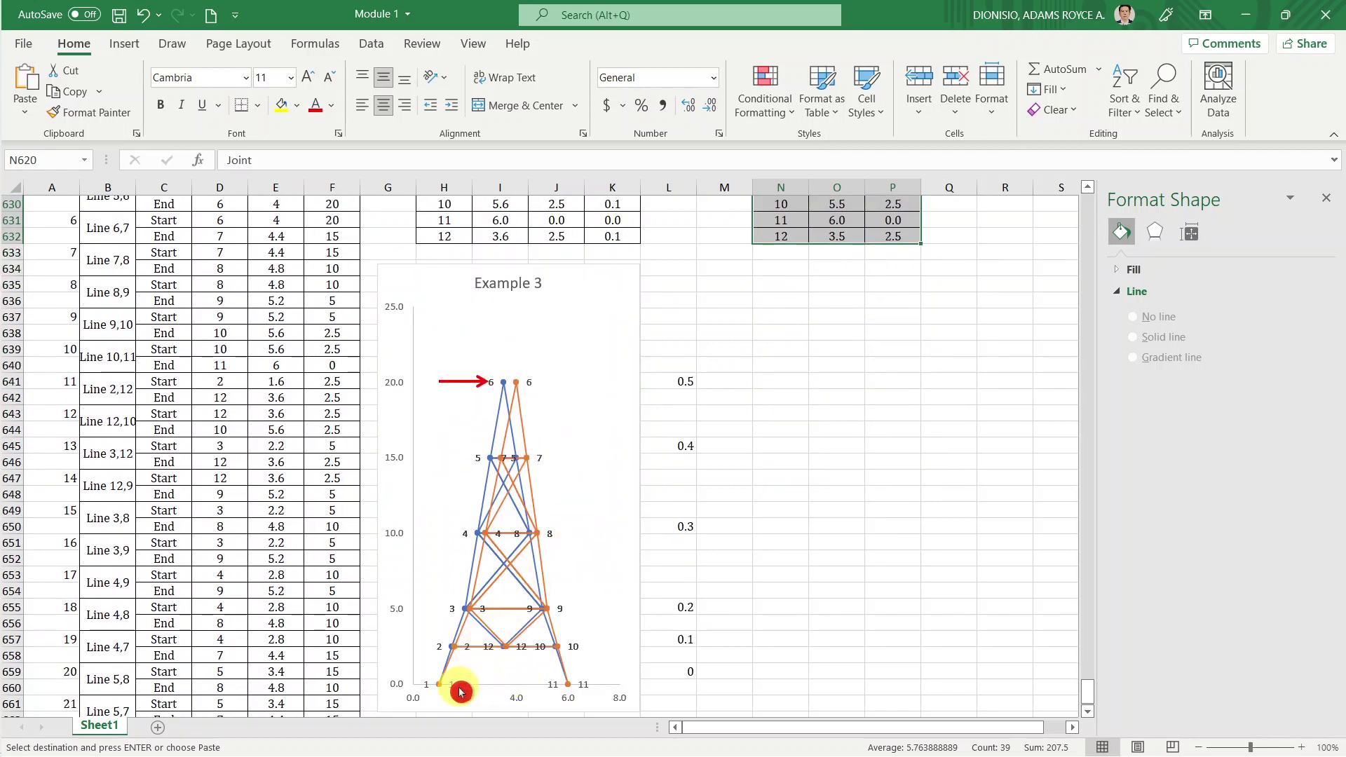
{"action": "scroll", "coordinate": [652, 603], "scroll_direction": "up", "scroll_amount": 2}
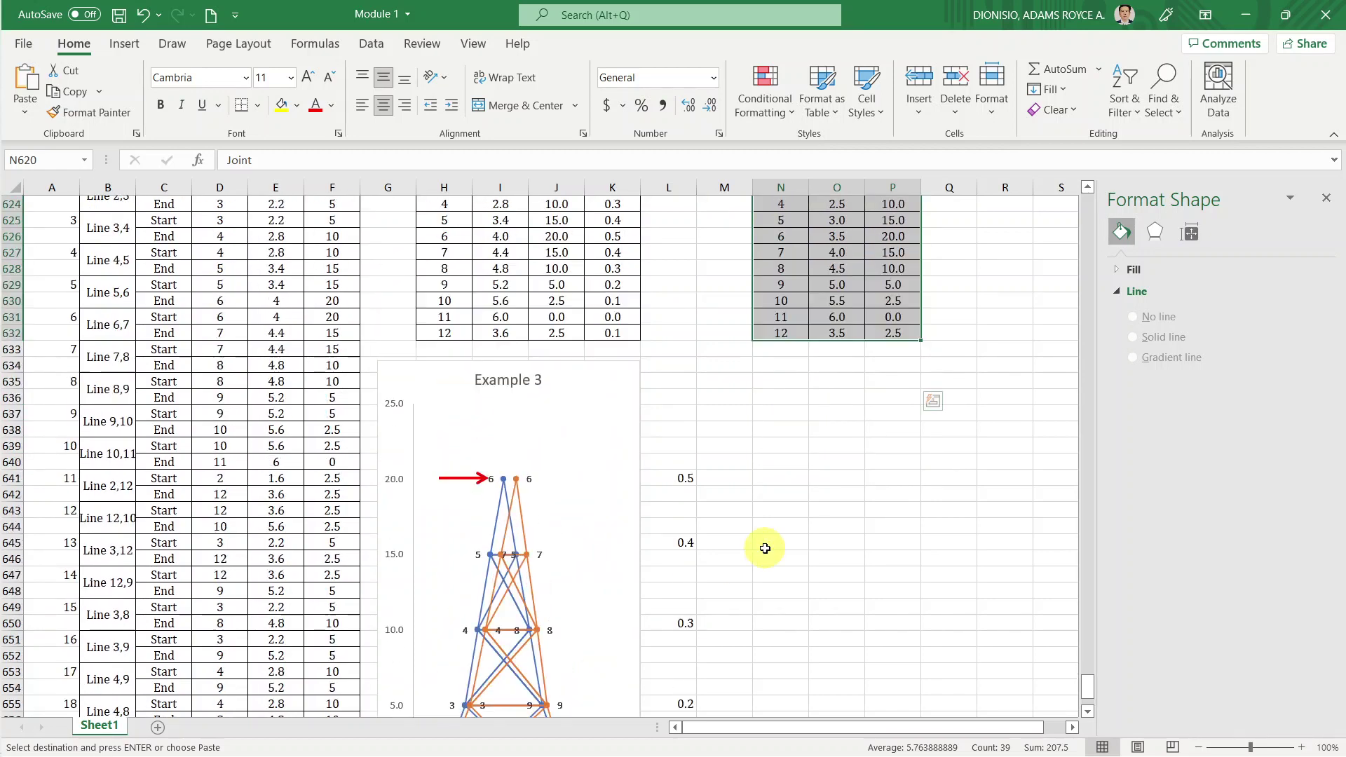
{"action": "scroll", "coordinate": [751, 484], "scroll_direction": "up", "scroll_amount": 2}
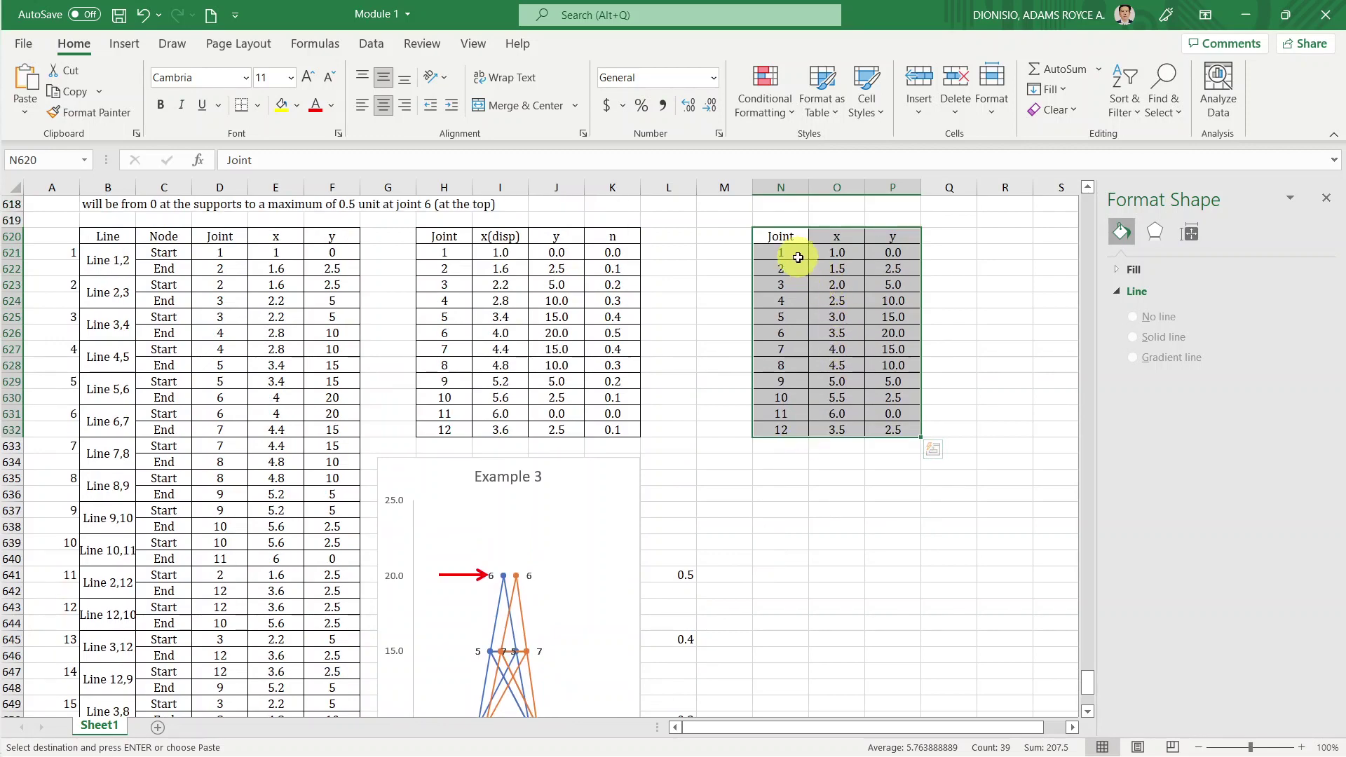
{"action": "left_click", "coordinate": [787, 254]}
{"action": "left_click", "coordinate": [790, 427]}
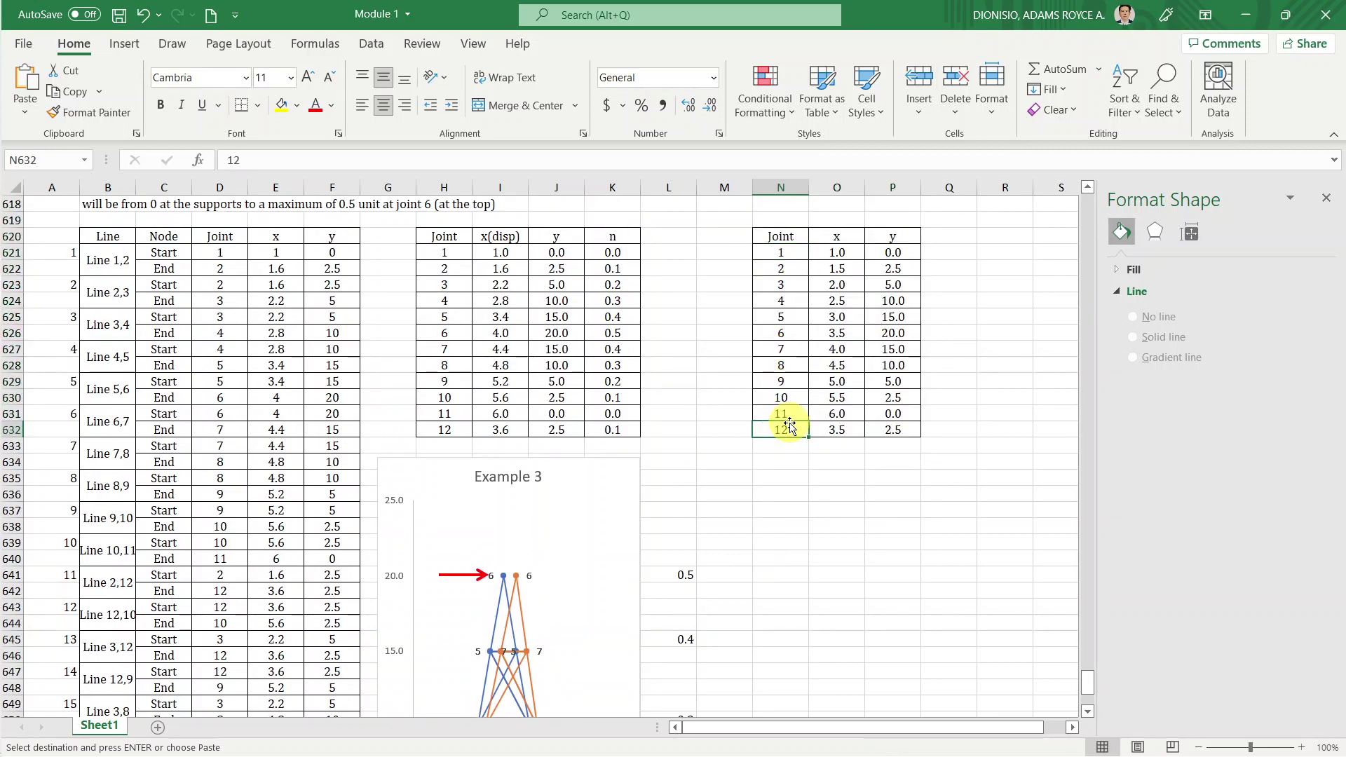
{"action": "left_click", "coordinate": [805, 417]}
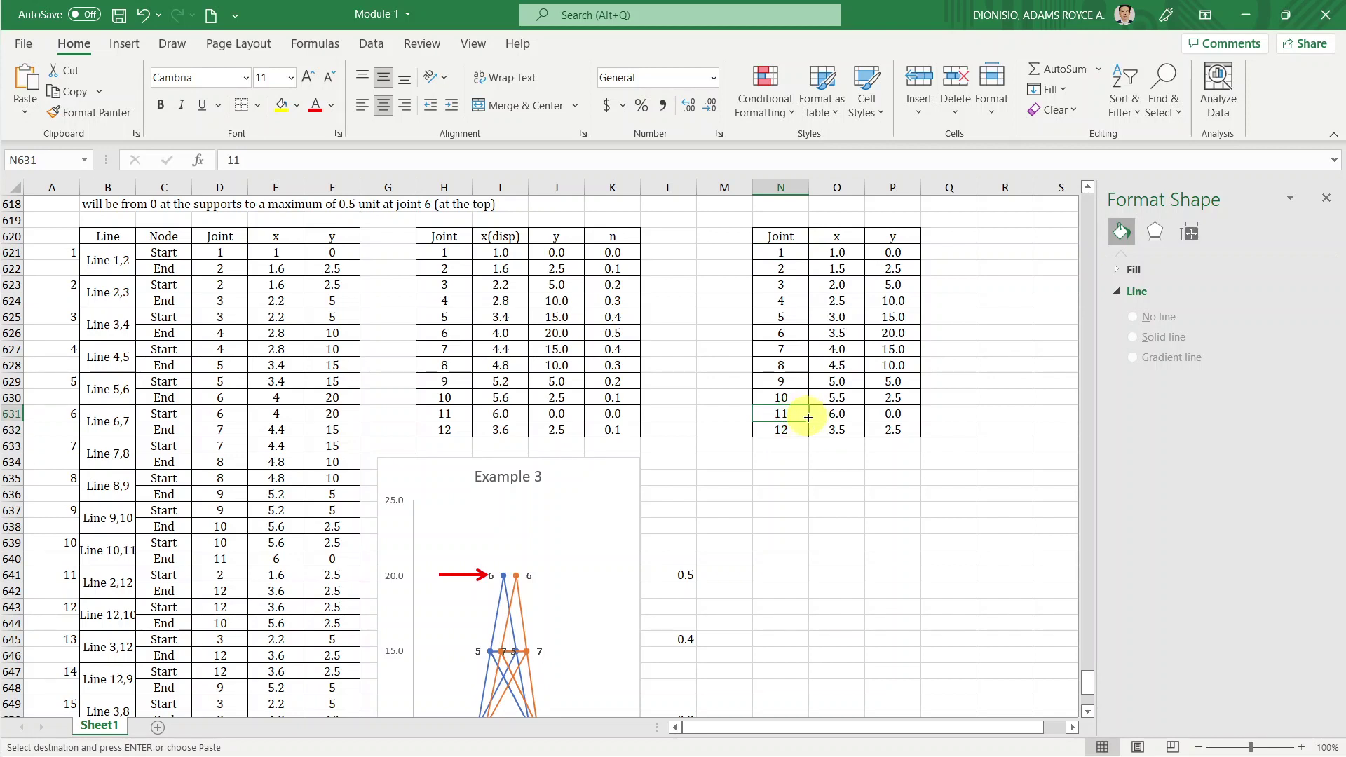
{"action": "left_click", "coordinate": [852, 256]}
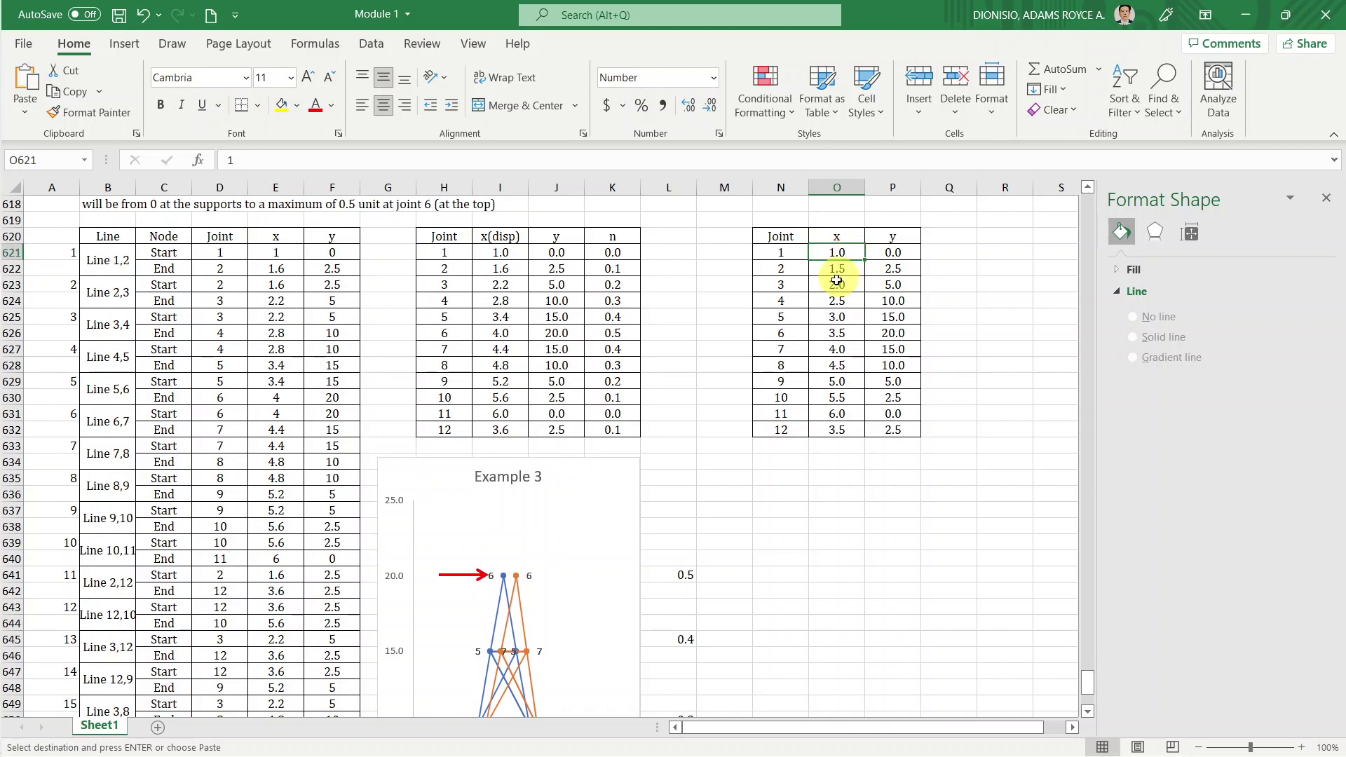
{"action": "left_click", "coordinate": [841, 417]}
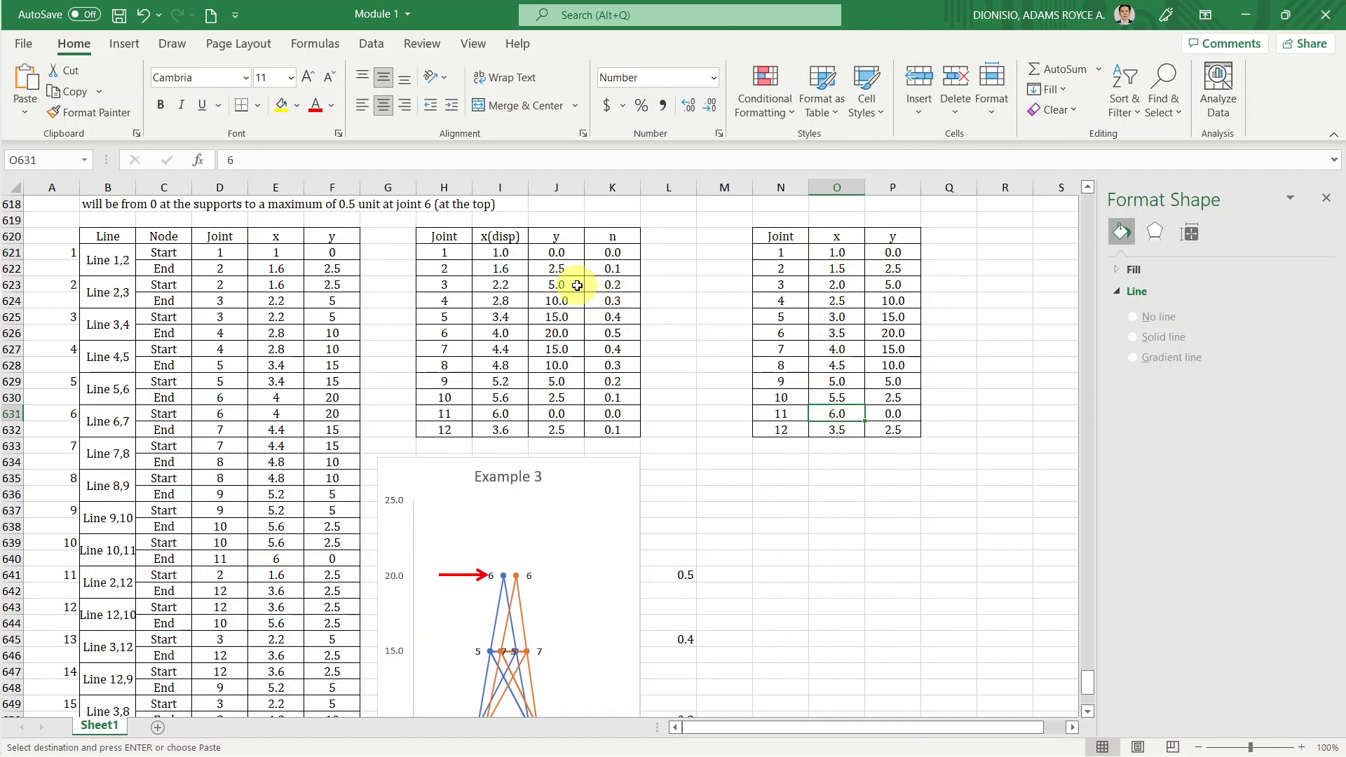
{"action": "left_click", "coordinate": [511, 254]}
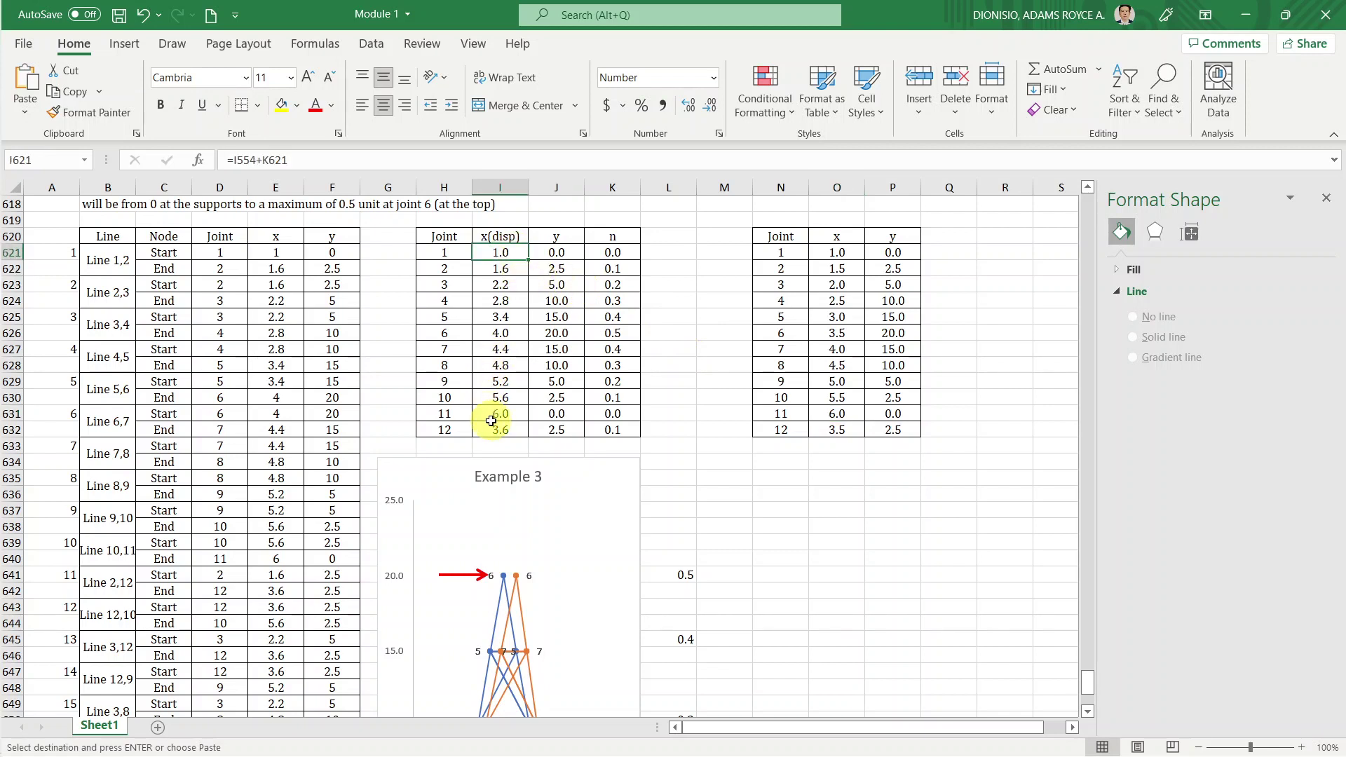
Copy the displaced-joint table H620:K632 and paste it starting at R620.
{"action": "left_click", "coordinate": [447, 239]}
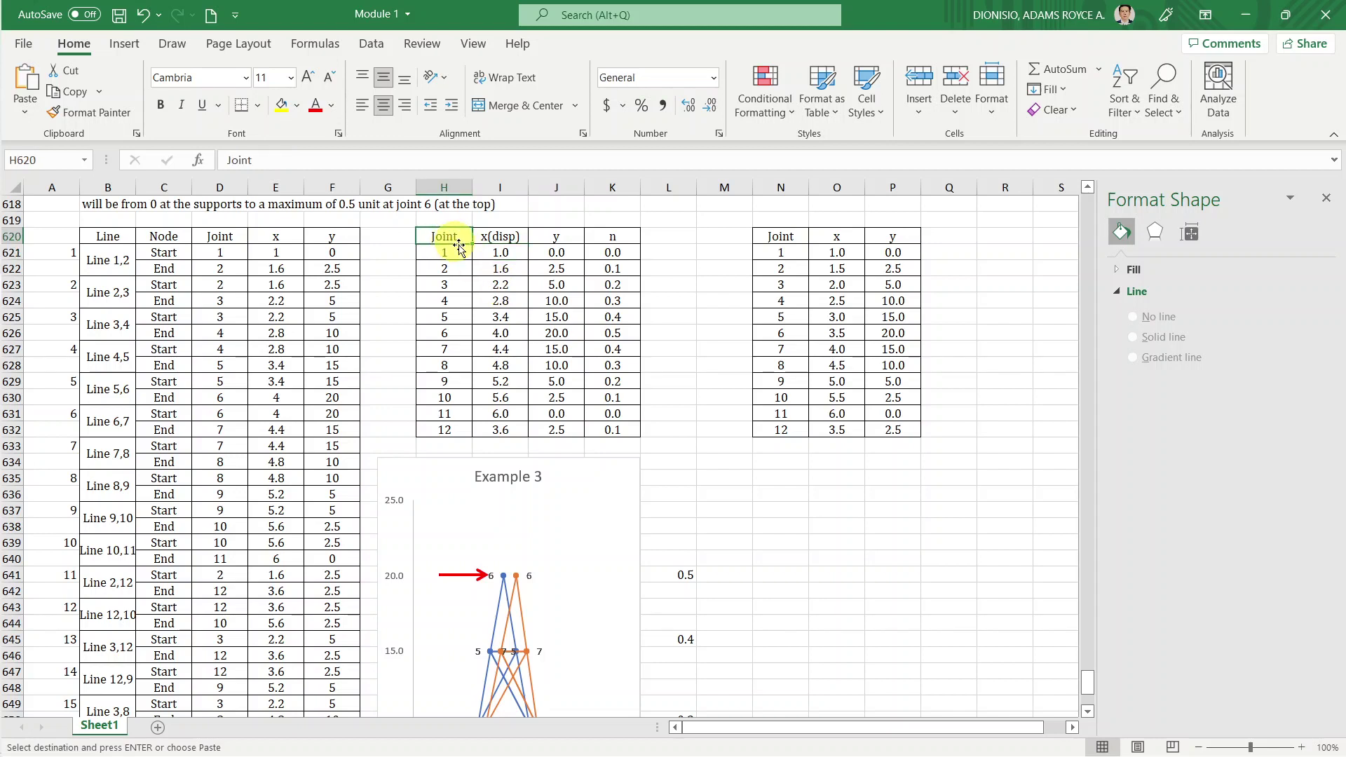
{"action": "left_click", "coordinate": [610, 429], "text": "shift"}
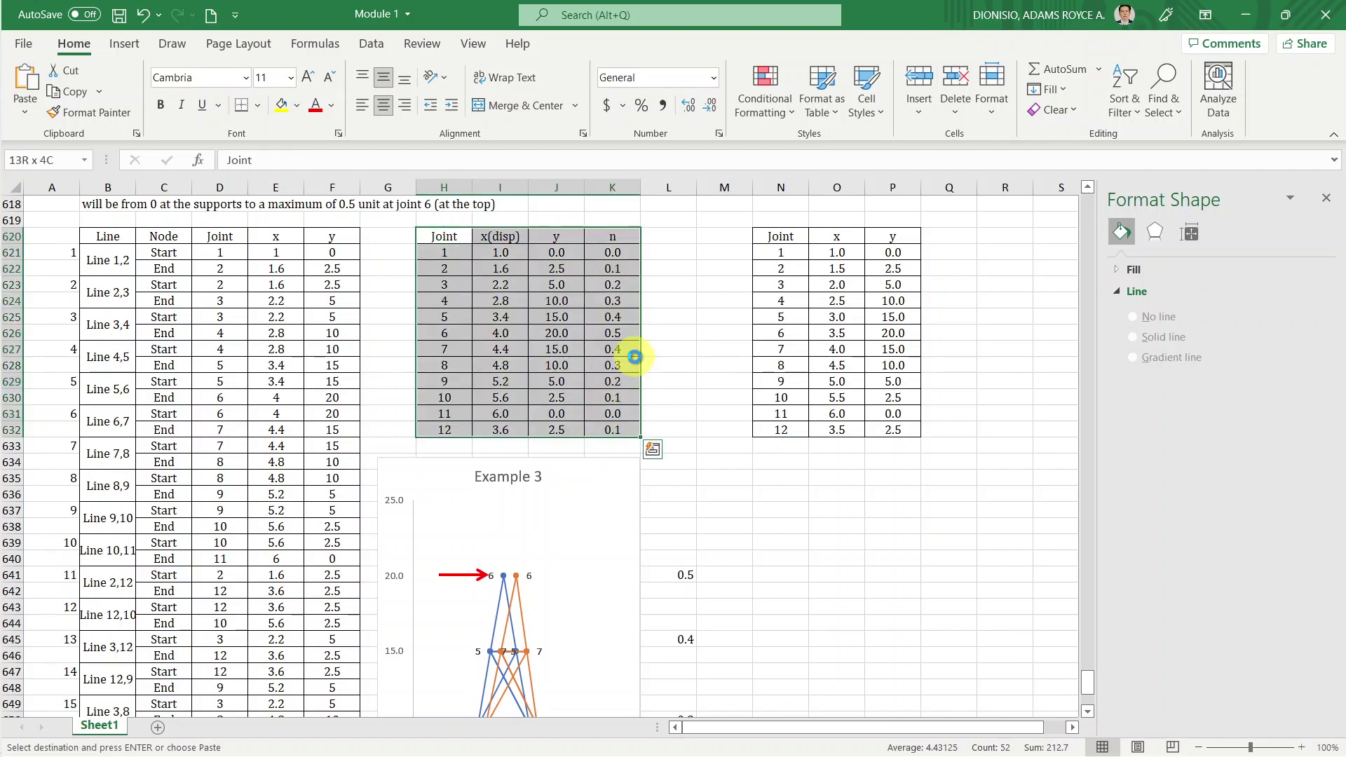
{"action": "key", "text": "ctrl+c"}
{"action": "left_click", "coordinate": [996, 242]}
{"action": "key", "text": "ctrl+v"}
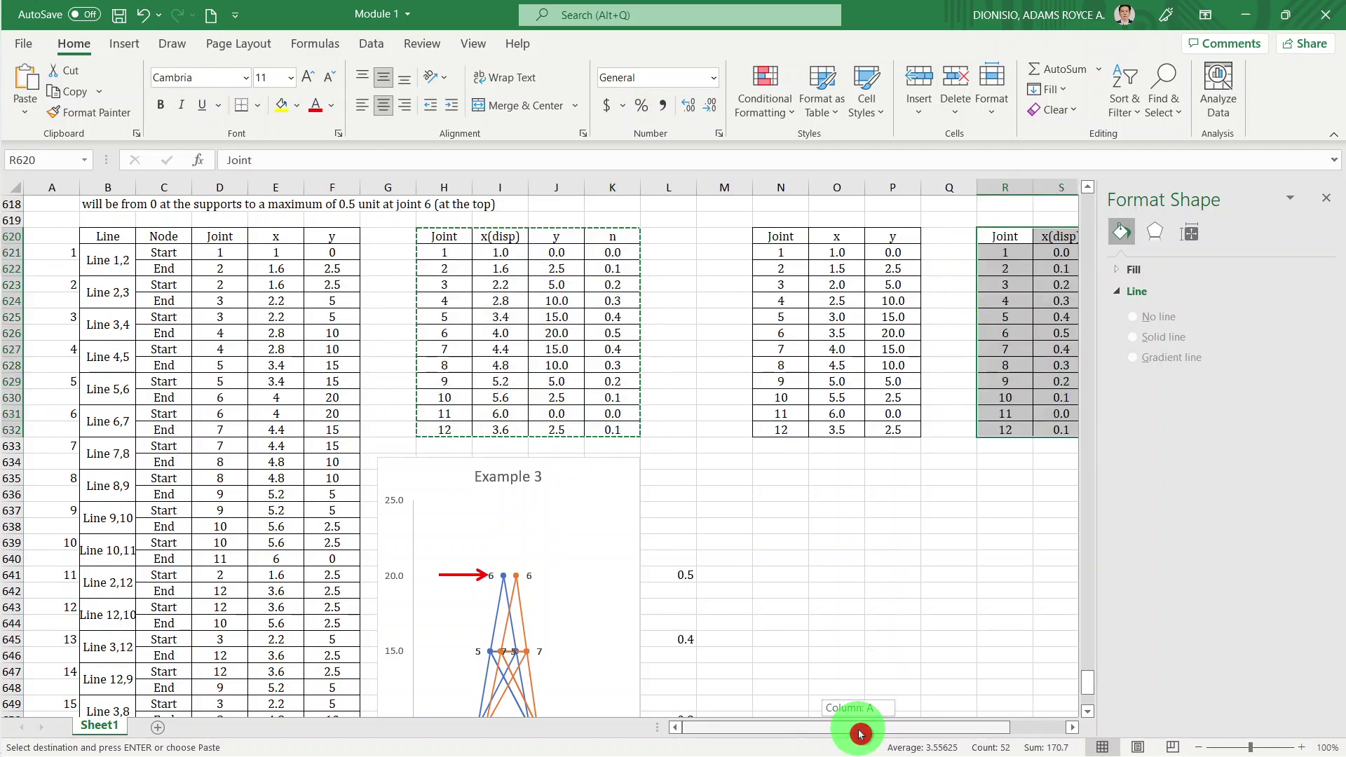
Clear the copied x(disp) values in S621:S632 and the n values in U621:U632.
{"action": "left_click_drag", "start_coordinate": [866, 726], "coordinate": [956, 730]}
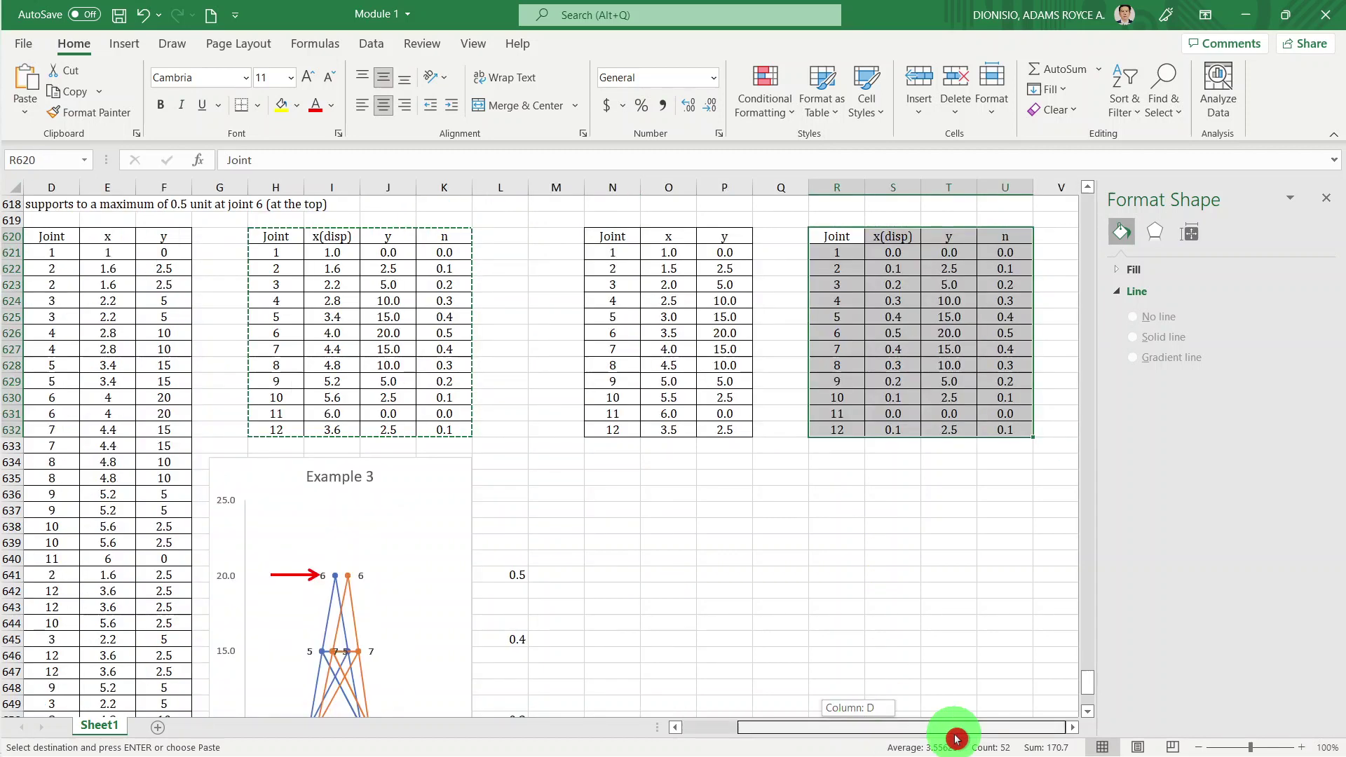
{"action": "left_click", "coordinate": [912, 267]}
{"action": "key", "text": "Up"}
{"action": "key", "text": "shift+Down"}
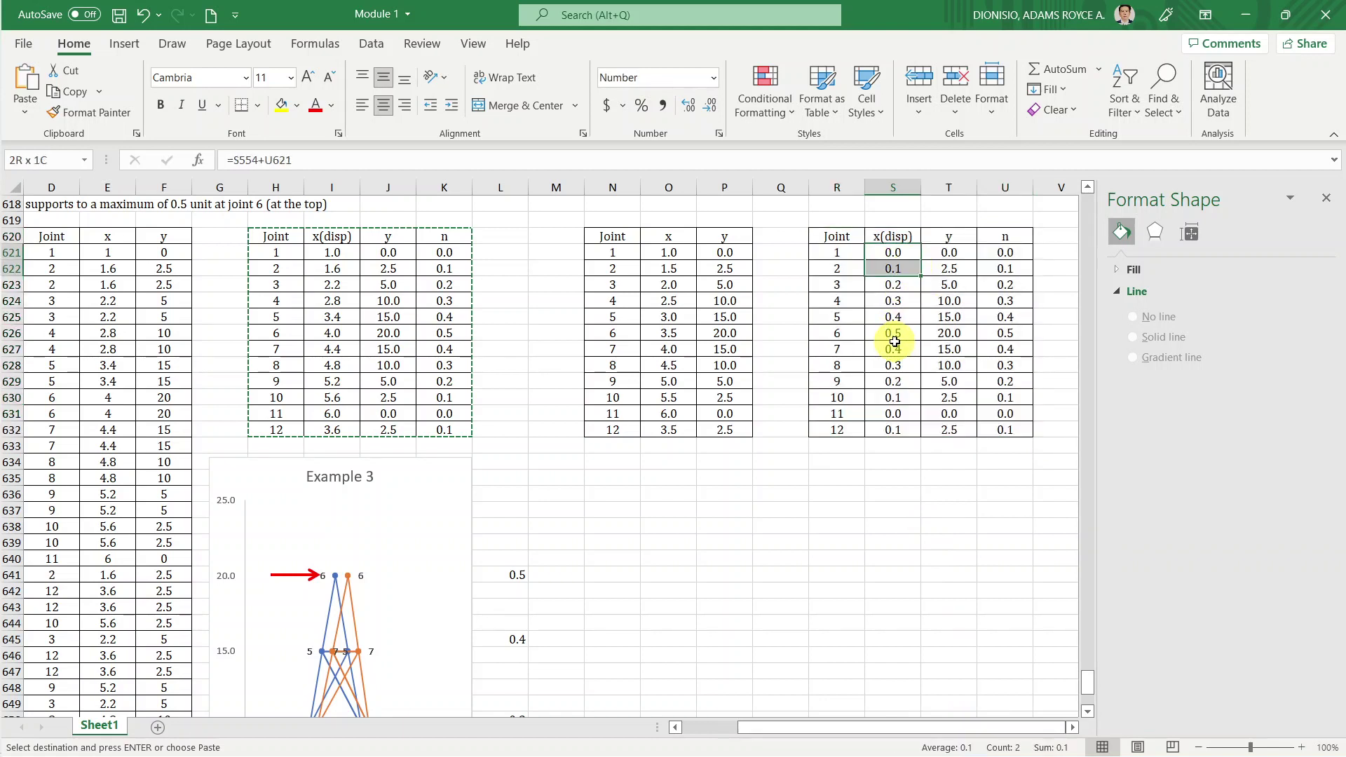
{"action": "key", "text": "shift+Down"}
{"action": "key", "text": "shift+Down"}
{"action": "key", "text": "shift+Down"}
{"action": "key", "text": "shift+Down"}
{"action": "key", "text": "shift+Down"}
{"action": "key", "text": "shift+Down"}
{"action": "key", "text": "shift+Down"}
{"action": "key", "text": "shift+Down"}
{"action": "key", "text": "Escape"}
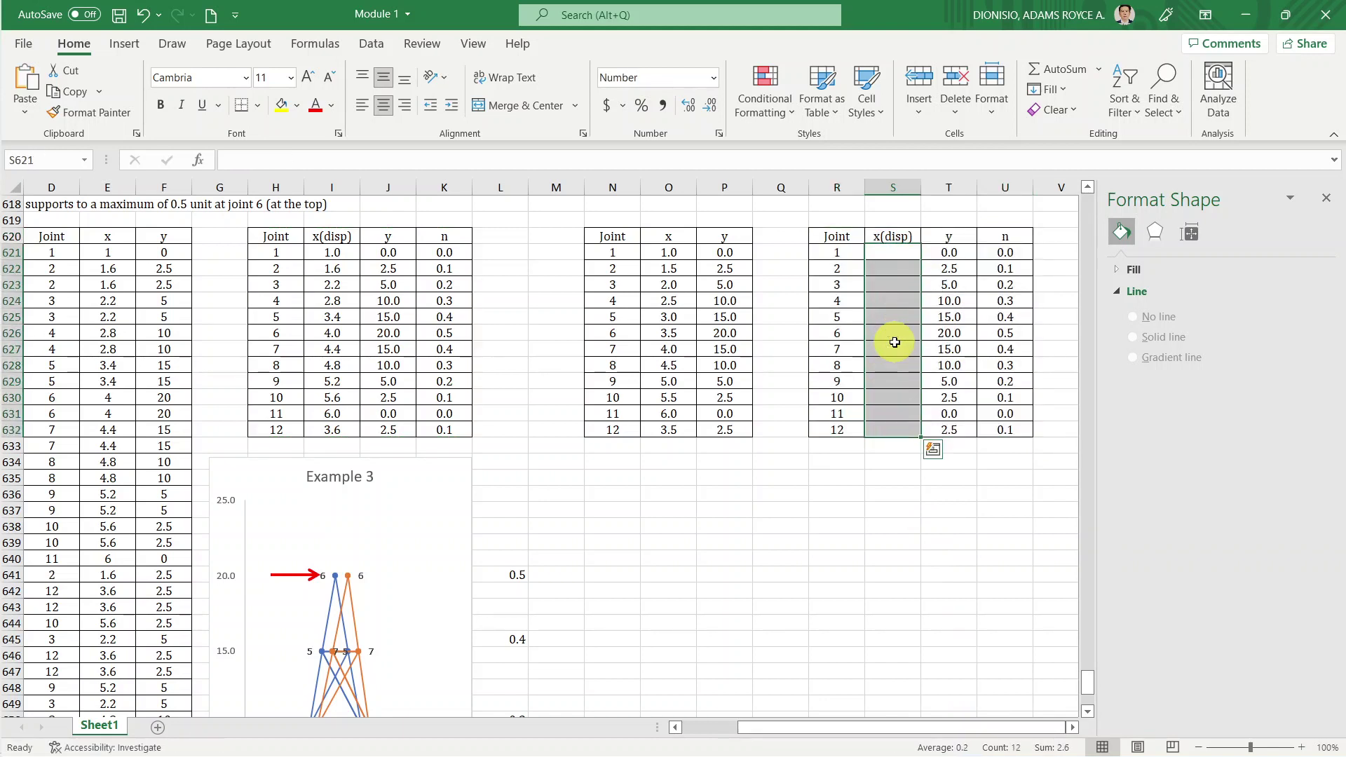
{"action": "key", "text": "Delete"}
{"action": "key", "text": "Right"}
{"action": "key", "text": "Right"}
{"action": "key", "text": "shift+Down"}
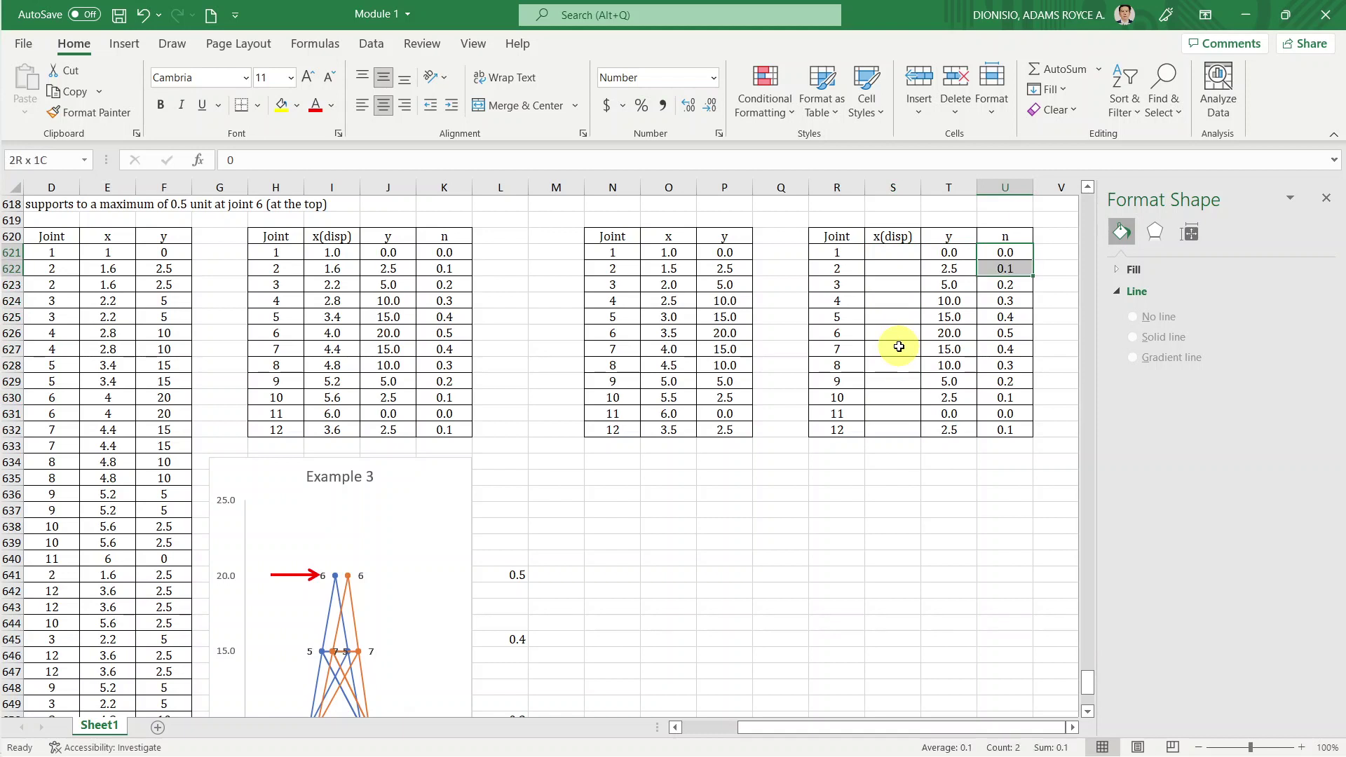
{"action": "key", "text": "shift+Down"}
{"action": "key", "text": "shift+Down"}
{"action": "key", "text": "shift+Down"}
{"action": "key", "text": "shift+Down"}
{"action": "key", "text": "Delete"}
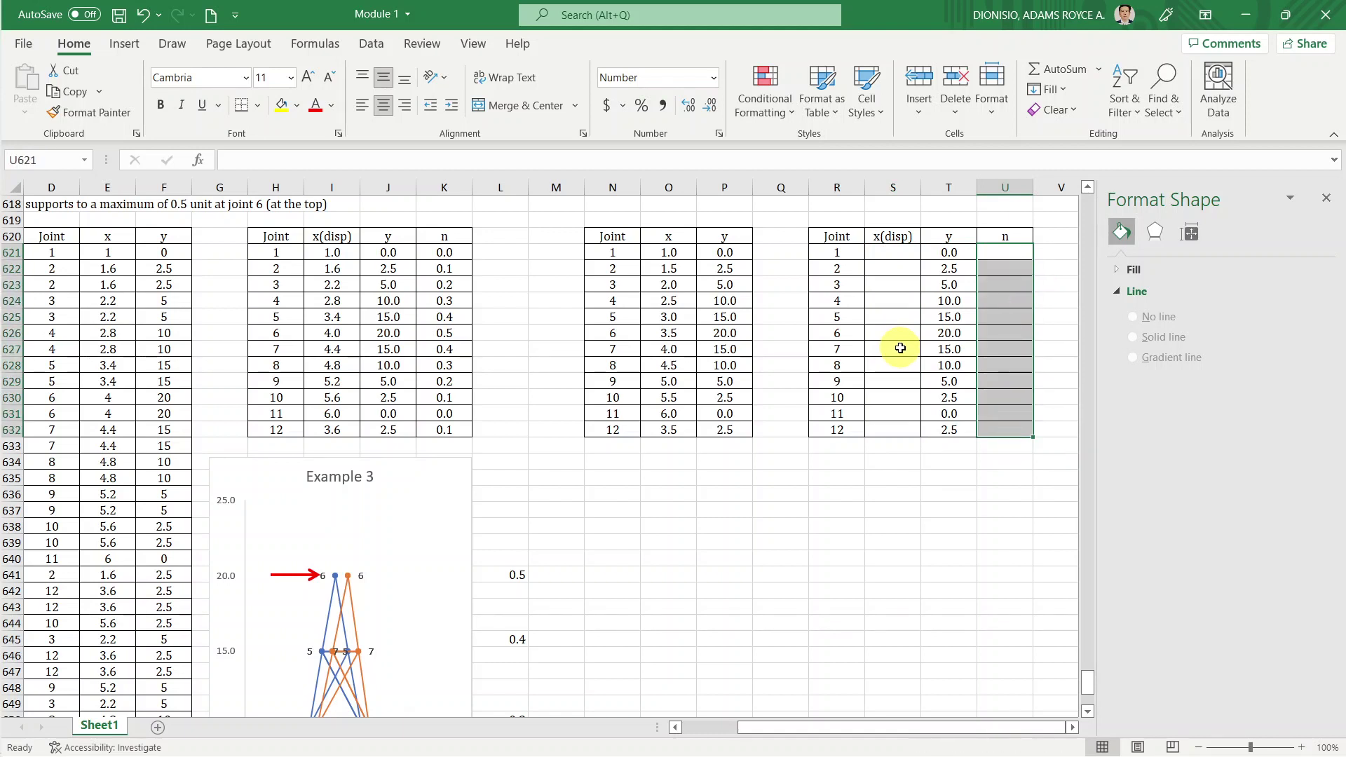
{"action": "key", "text": "Left"}
{"action": "key", "text": "Left"}
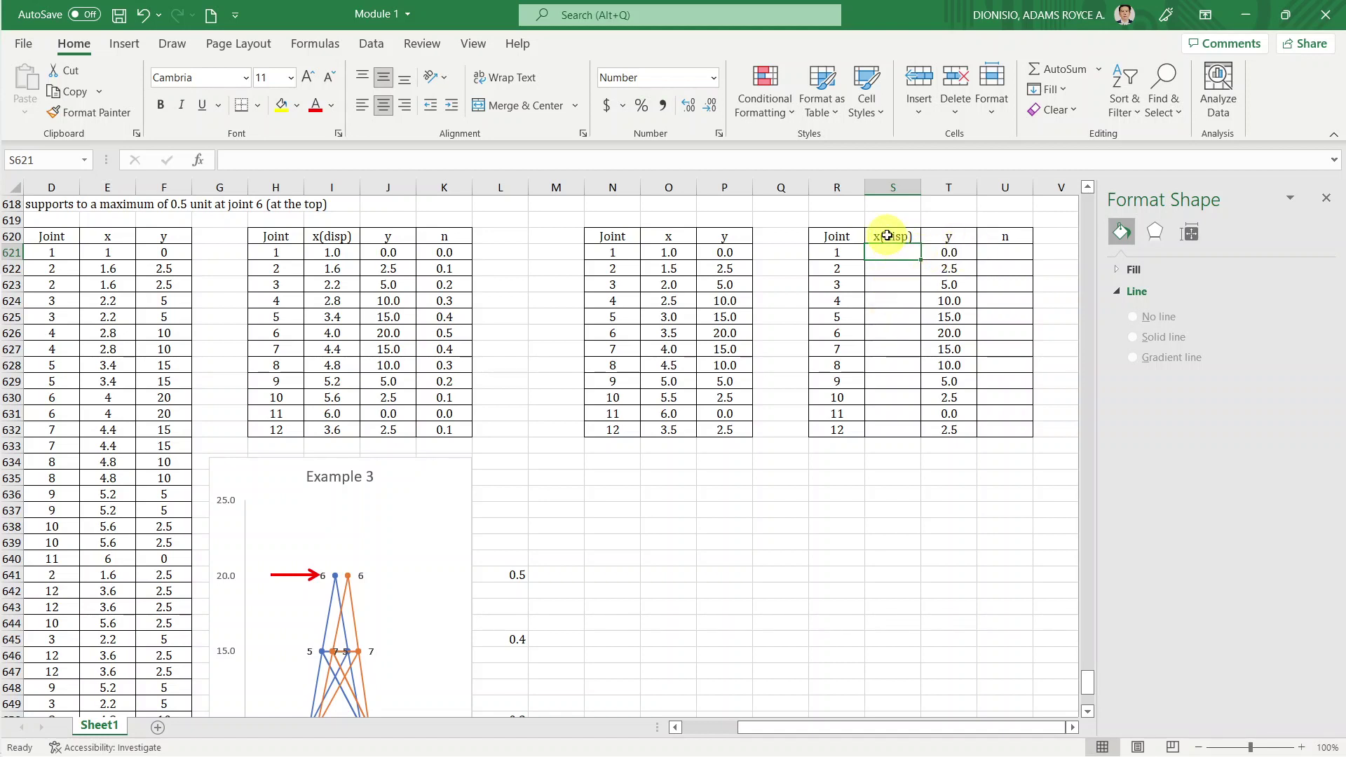
{"action": "left_click", "coordinate": [1001, 253]}
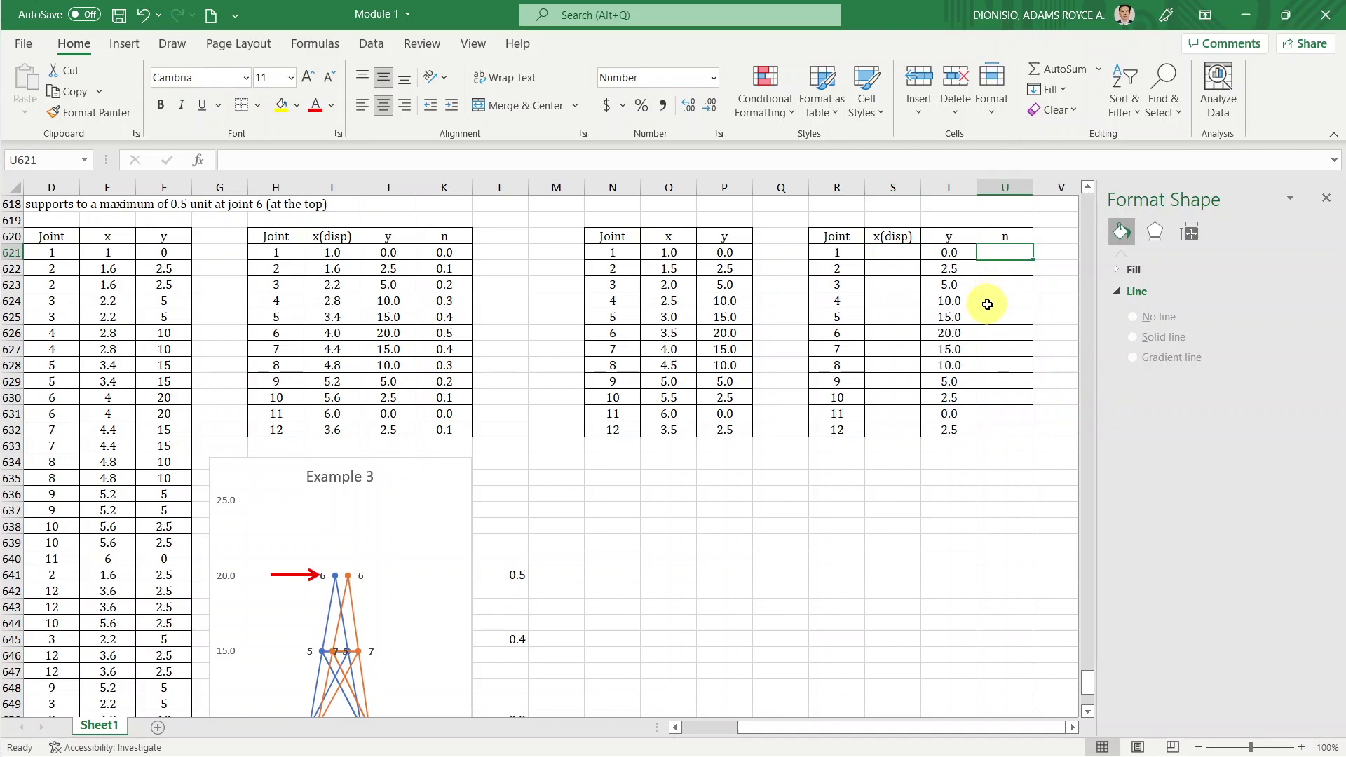
Enter an n value of 0 for joints 1 and 11 in the new table.
{"action": "scroll", "coordinate": [414, 596], "scroll_direction": "down", "scroll_amount": 3}
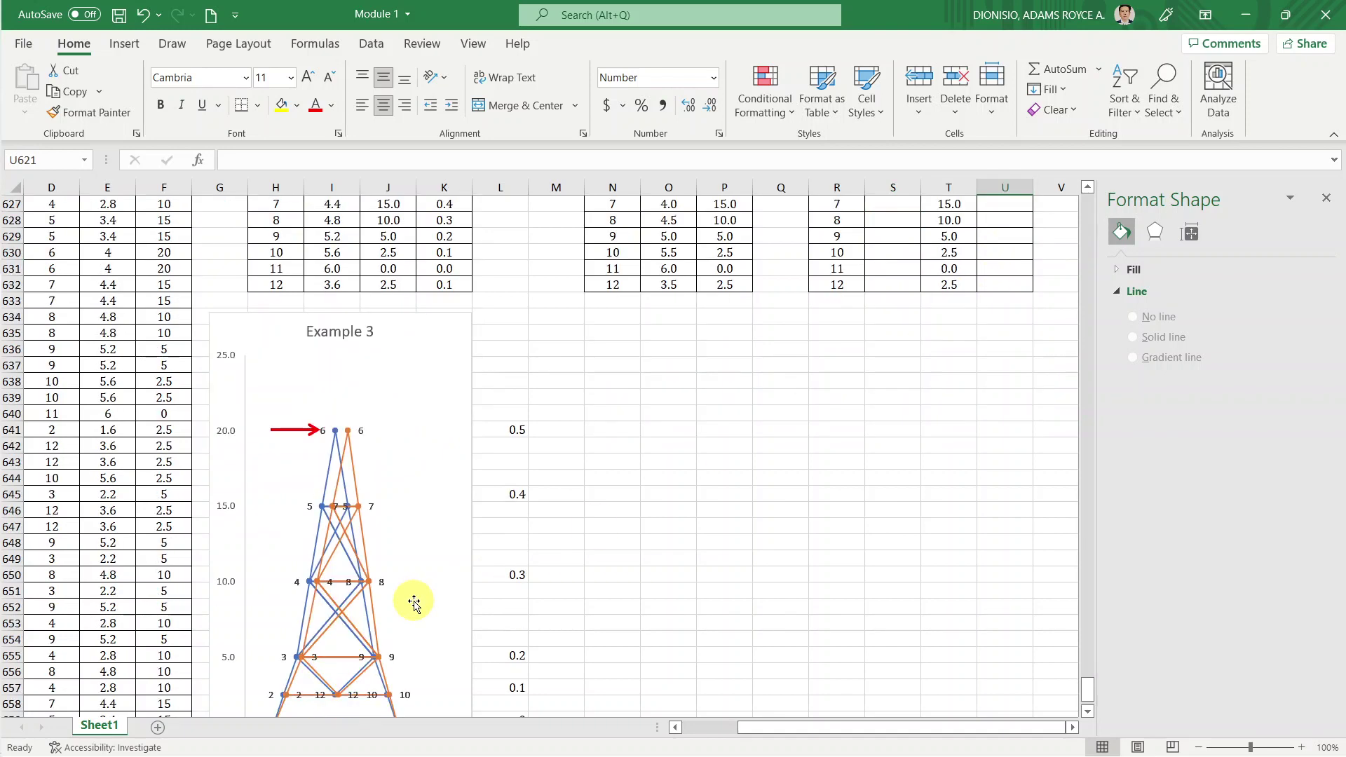
{"action": "scroll", "coordinate": [404, 615], "scroll_direction": "down", "scroll_amount": 2}
{"action": "scroll", "coordinate": [403, 614], "scroll_direction": "down", "scroll_amount": 1}
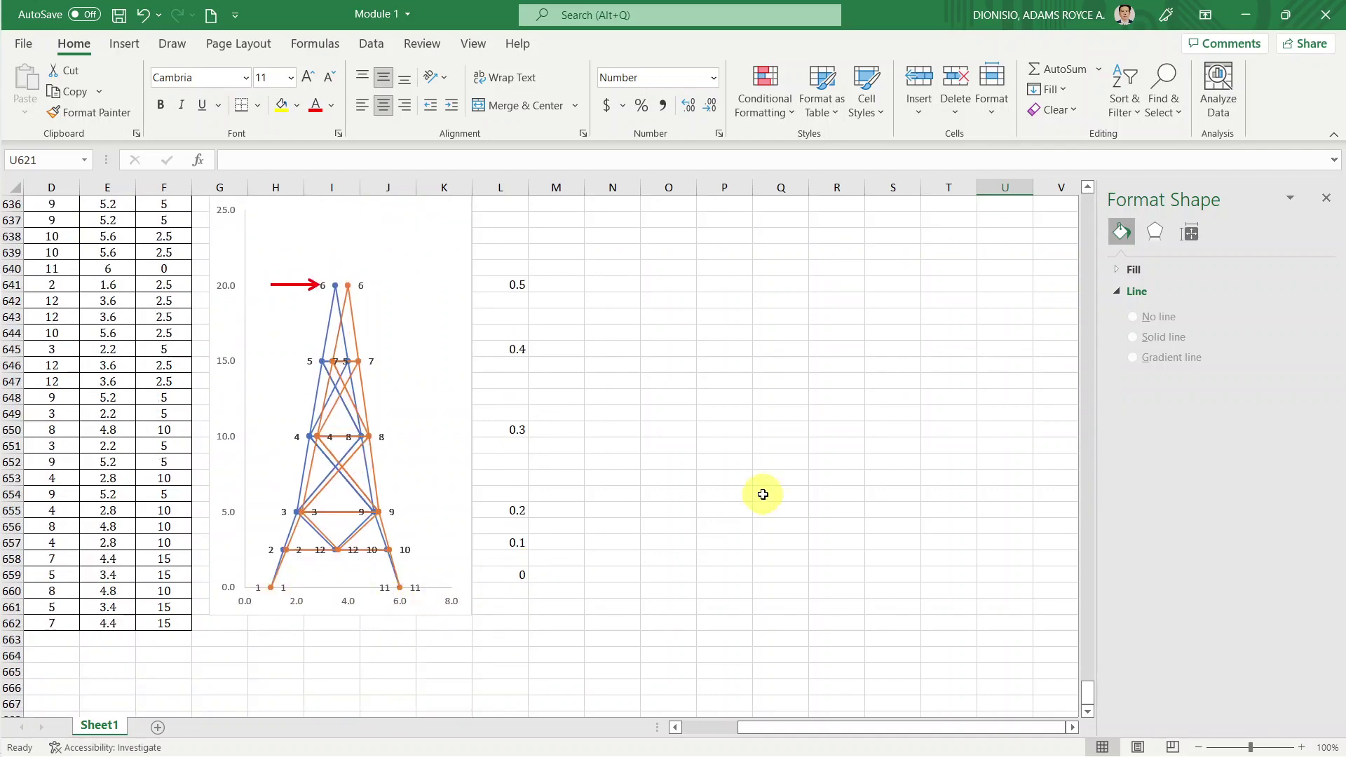
{"action": "scroll", "coordinate": [770, 494], "scroll_direction": "up", "scroll_amount": 4}
{"action": "scroll", "coordinate": [769, 494], "scroll_direction": "up", "scroll_amount": 2}
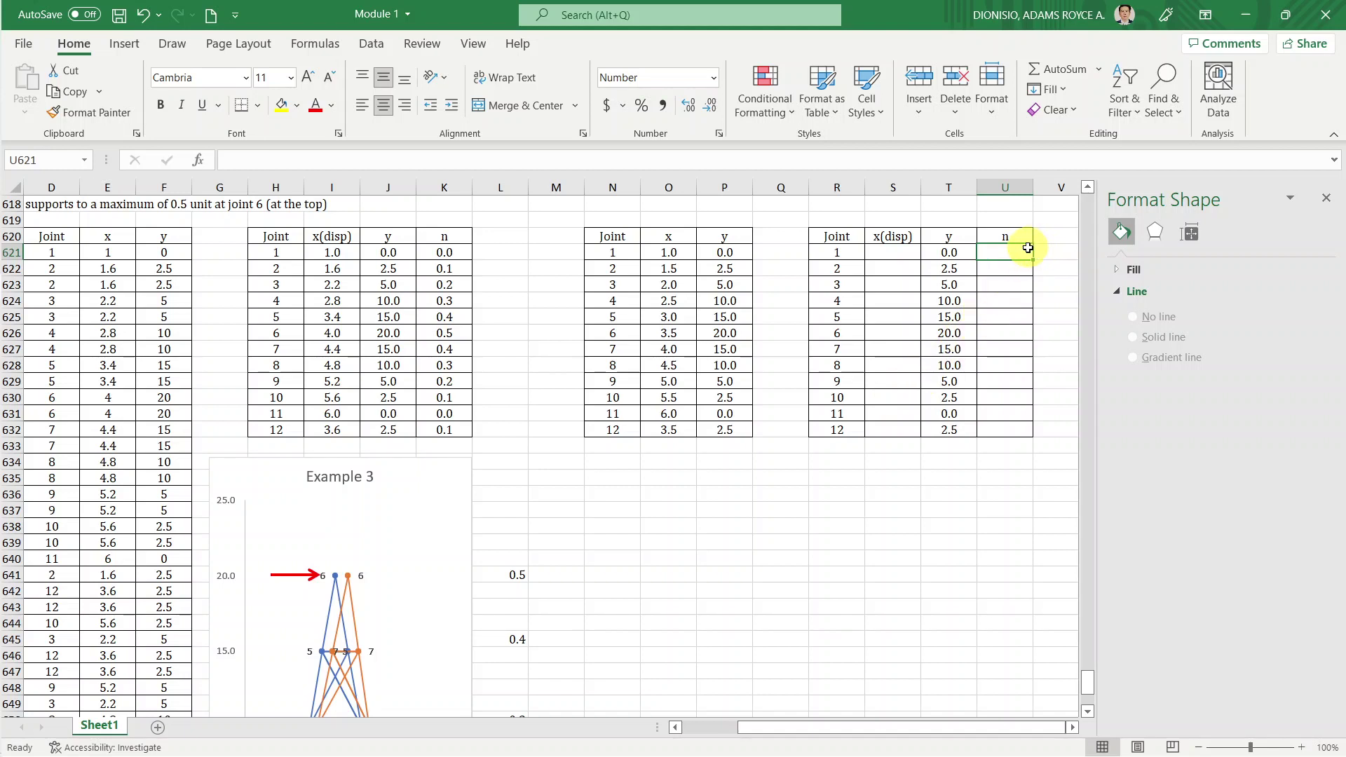
{"action": "type", "text": "0"}
{"action": "key", "text": "Return"}
{"action": "left_click", "coordinate": [1012, 250]}
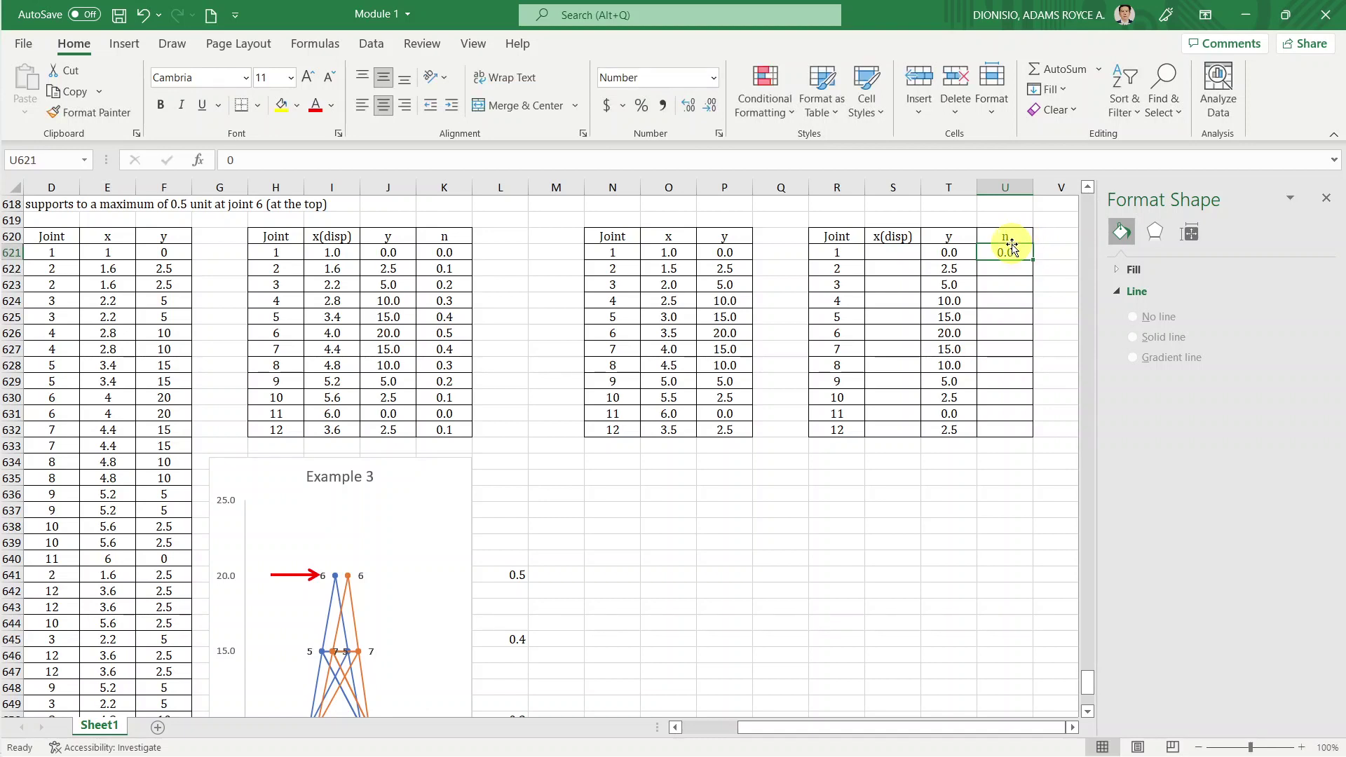
{"action": "key", "text": "Down"}
{"action": "key", "text": "Down"}
{"action": "key", "text": "Down"}
{"action": "key", "text": "Down"}
{"action": "key", "text": "Down"}
{"action": "key", "text": "Down"}
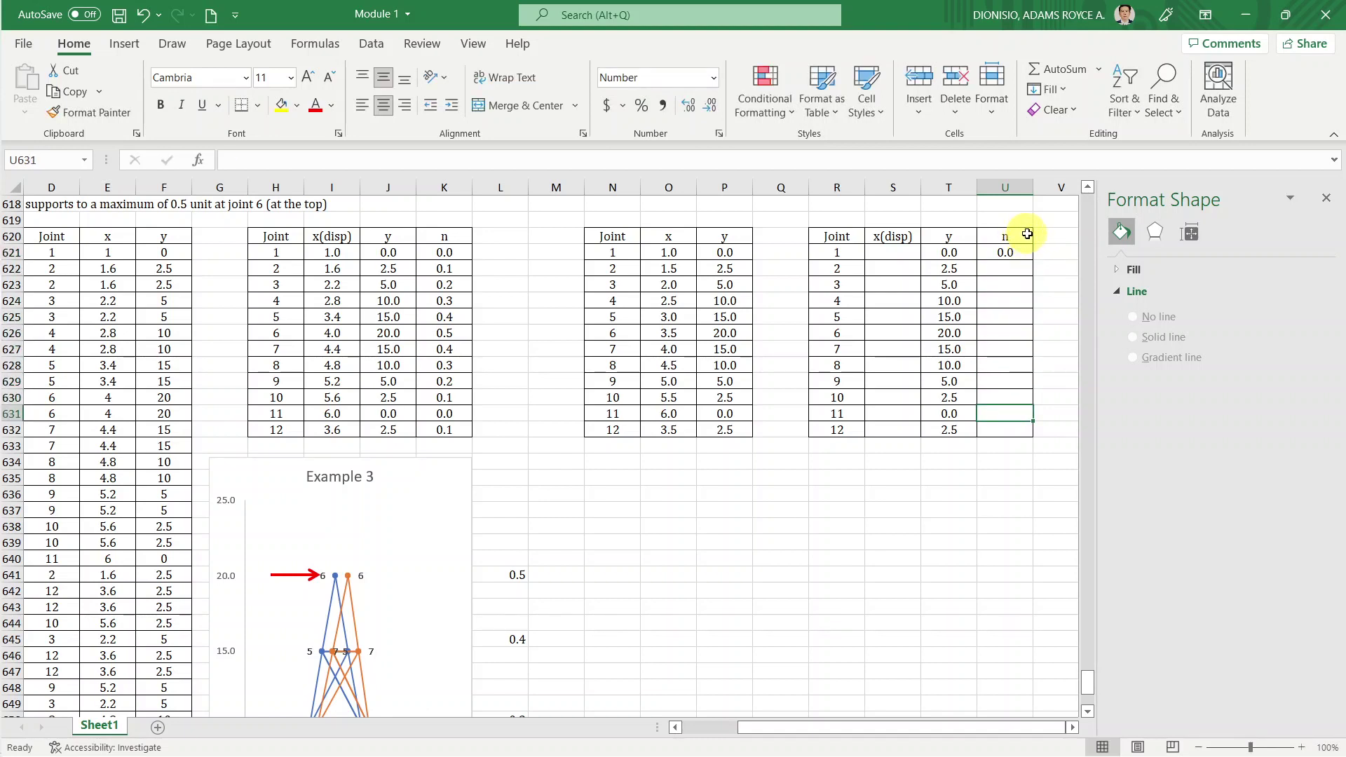
{"action": "type", "text": "0"}
{"action": "key", "text": "Return"}
{"action": "key", "text": "Up"}
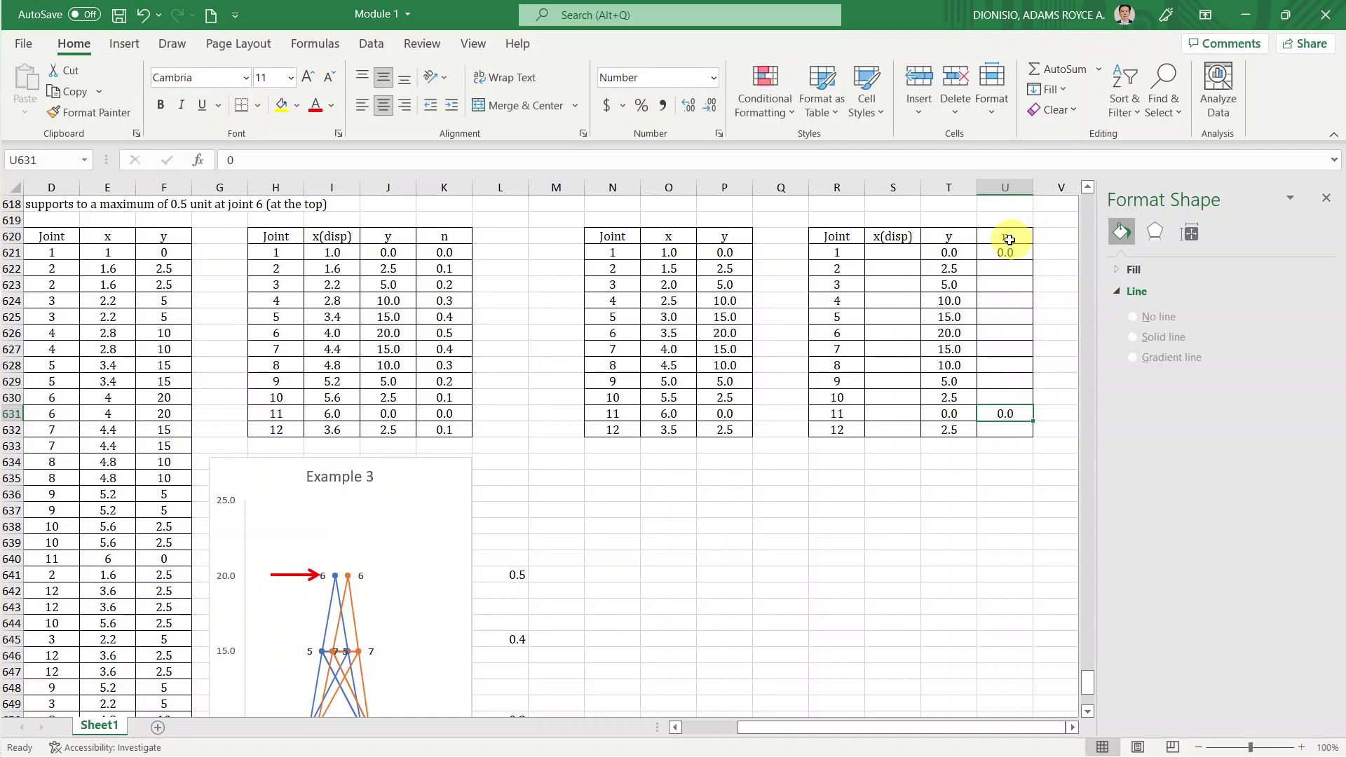
Enter an n value of 0.1 for joints 2, 10 and 12.
{"action": "scroll", "coordinate": [631, 463], "scroll_direction": "down", "scroll_amount": 3}
{"action": "scroll", "coordinate": [617, 470], "scroll_direction": "down", "scroll_amount": 4}
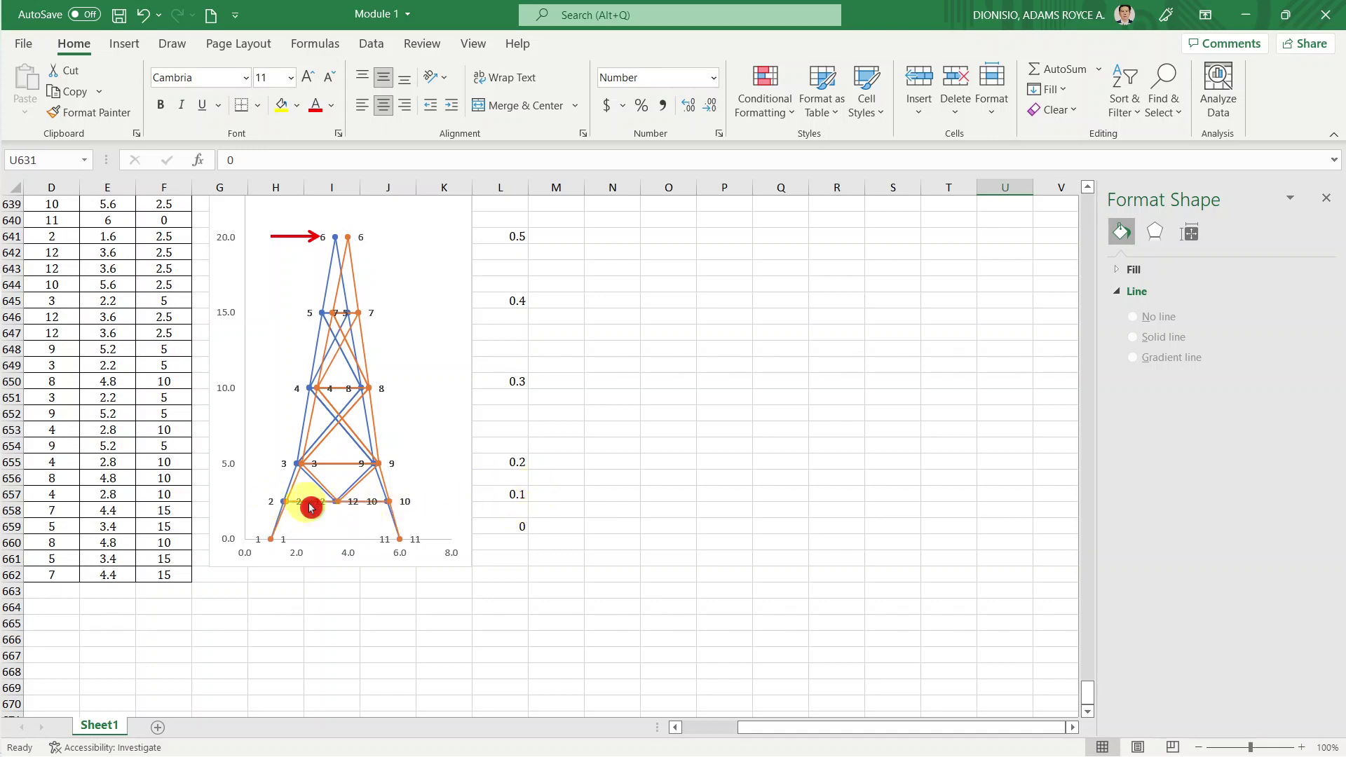
{"action": "scroll", "coordinate": [896, 538], "scroll_direction": "up", "scroll_amount": 5}
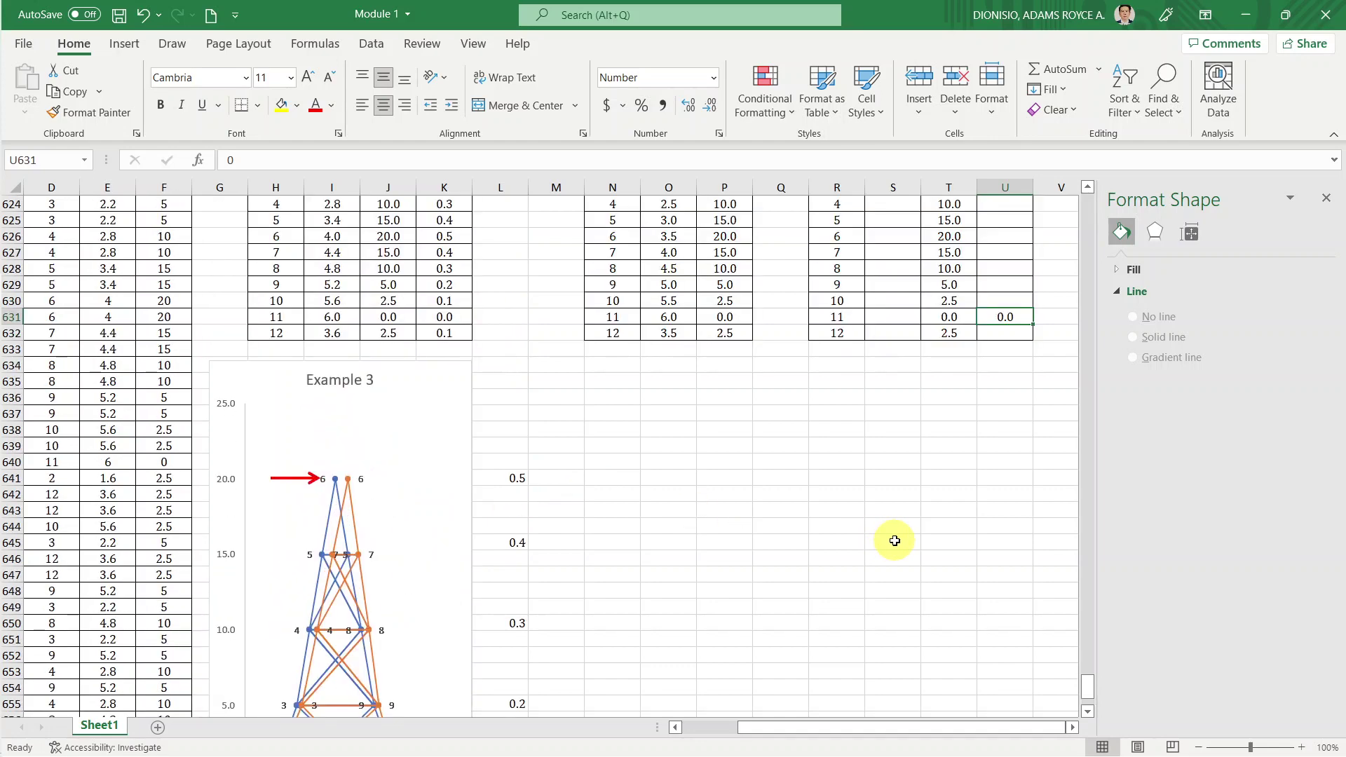
{"action": "scroll", "coordinate": [891, 538], "scroll_direction": "up", "scroll_amount": 3}
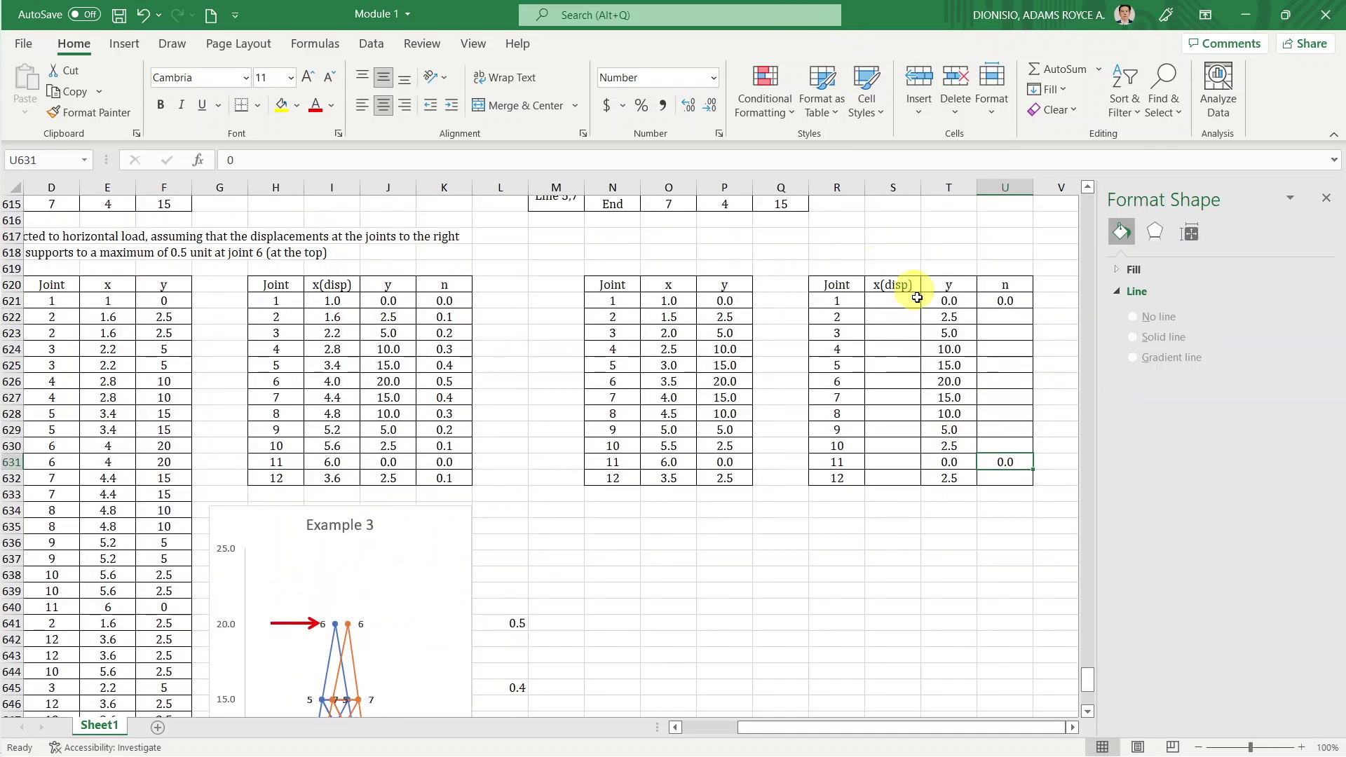
{"action": "left_click", "coordinate": [988, 317]}
{"action": "type", "text": "0.1"}
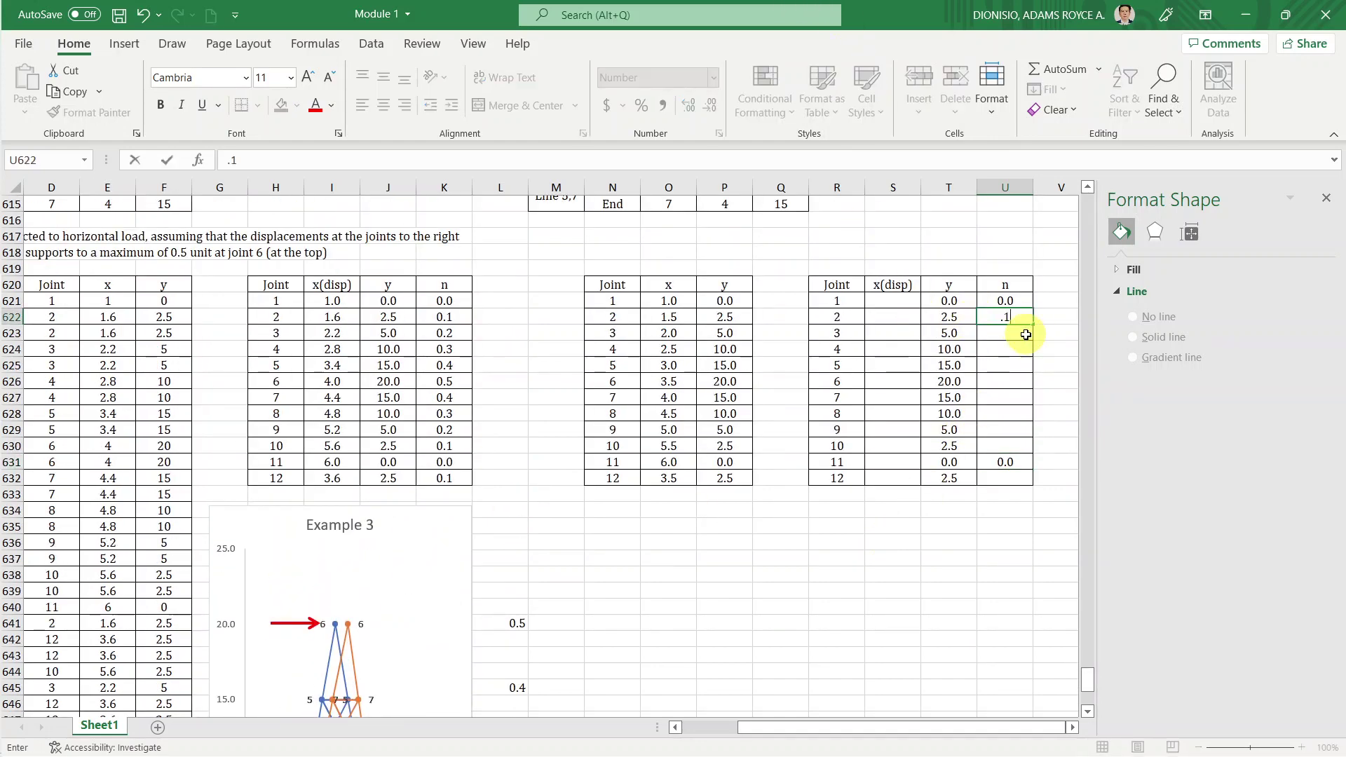
{"action": "key", "text": "Return"}
{"action": "key", "text": "Down"}
{"action": "key", "text": "Down"}
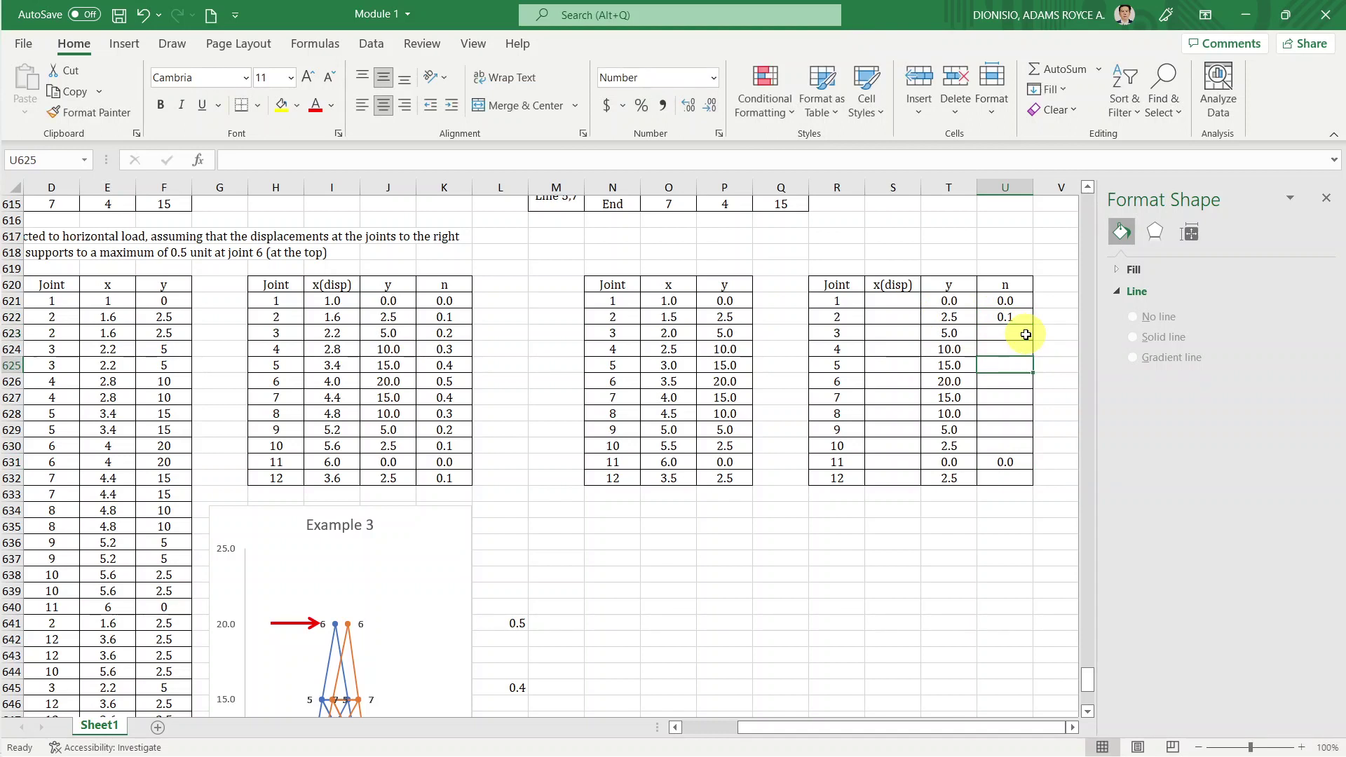
{"action": "key", "text": "Down"}
{"action": "key", "text": "Down"}
{"action": "key", "text": "Down"}
{"action": "key", "text": "Down"}
{"action": "key", "text": "Down"}
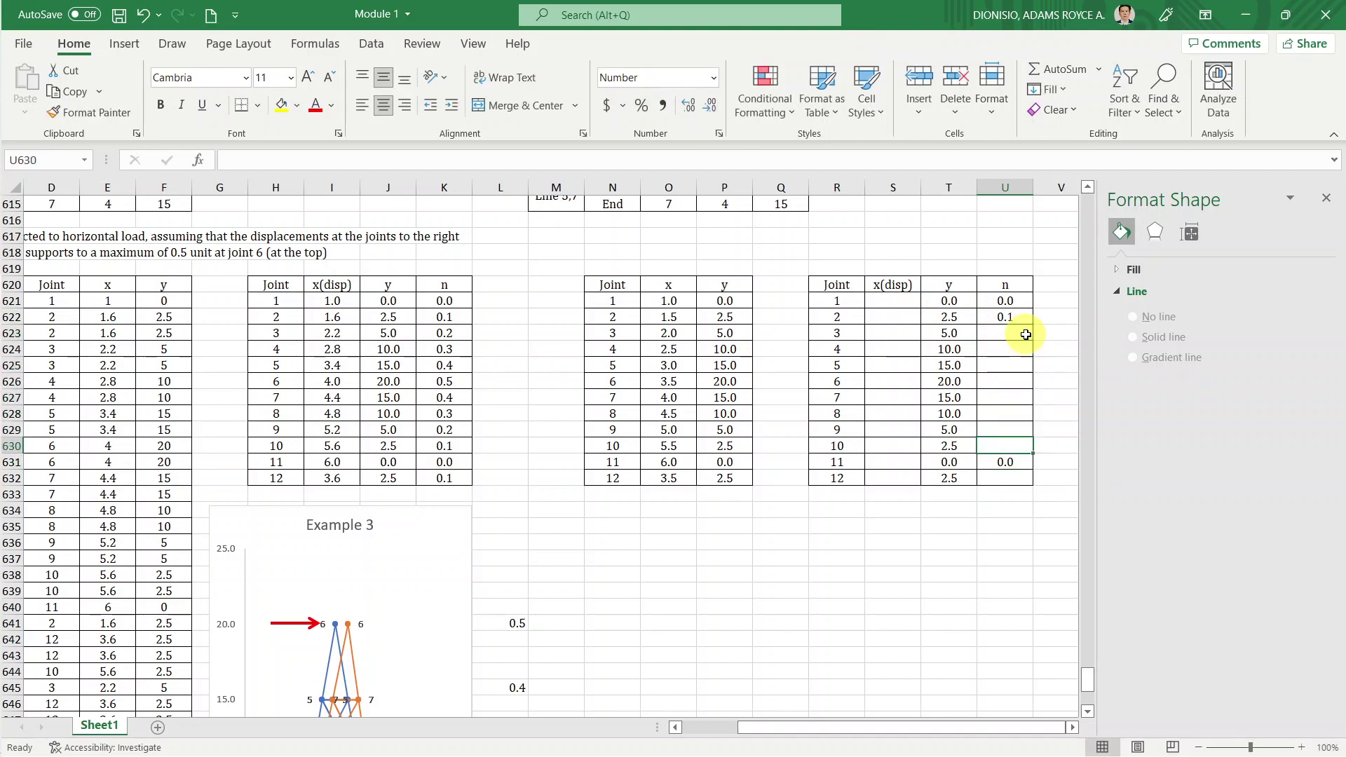
{"action": "type", "text": "0.1"}
{"action": "key", "text": "Return"}
{"action": "key", "text": "Down"}
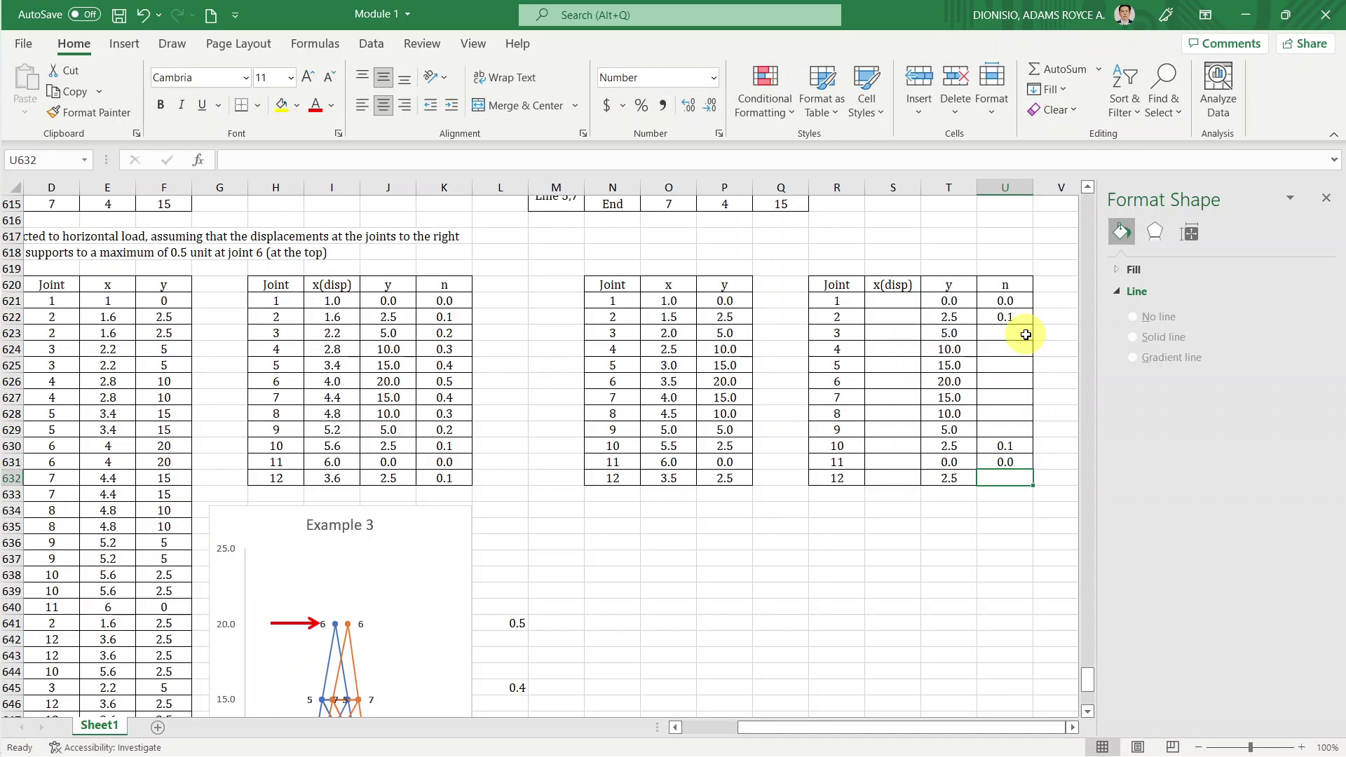
{"action": "type", "text": "0.1"}
{"action": "key", "text": "Return"}
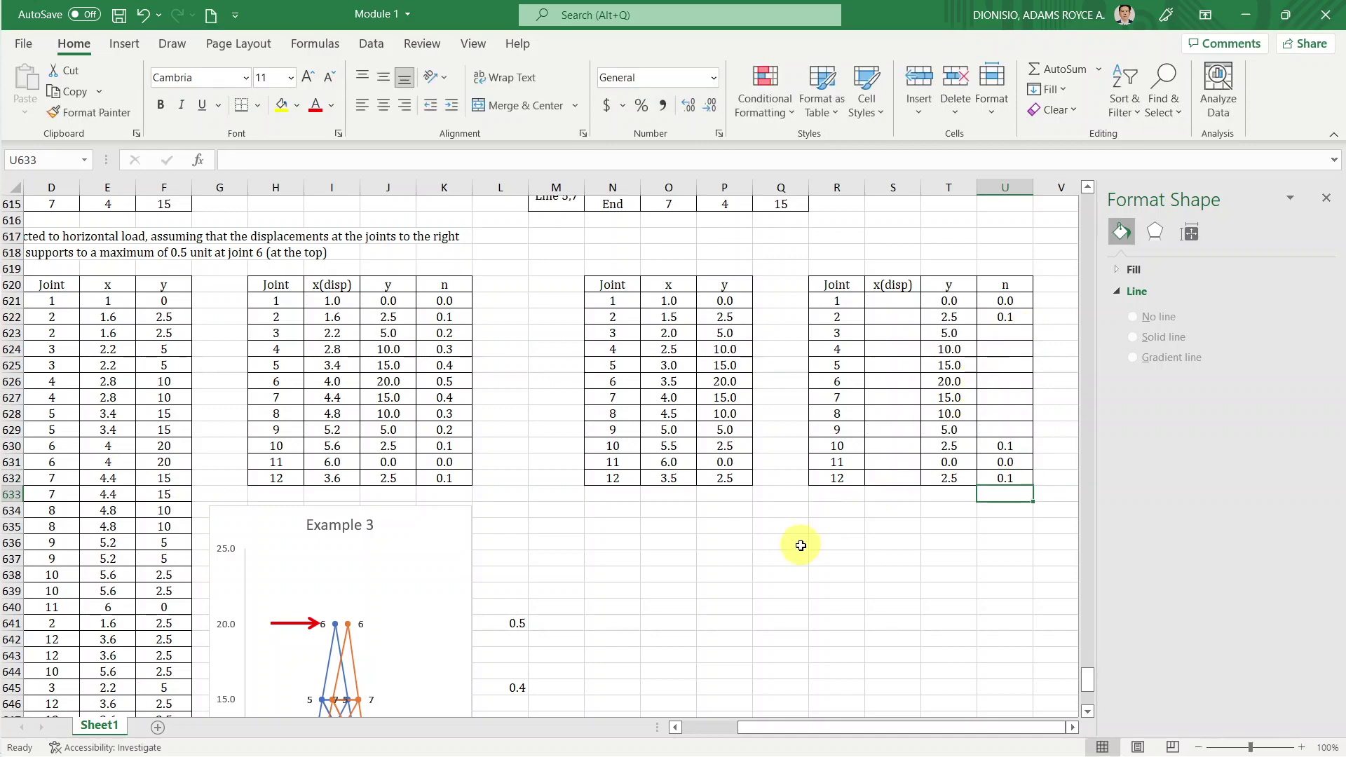
Scroll down to check the Example 3 chart, then return to the table.
{"action": "scroll", "coordinate": [793, 548], "scroll_direction": "down", "scroll_amount": 5}
{"action": "scroll", "coordinate": [778, 553], "scroll_direction": "down", "scroll_amount": 3}
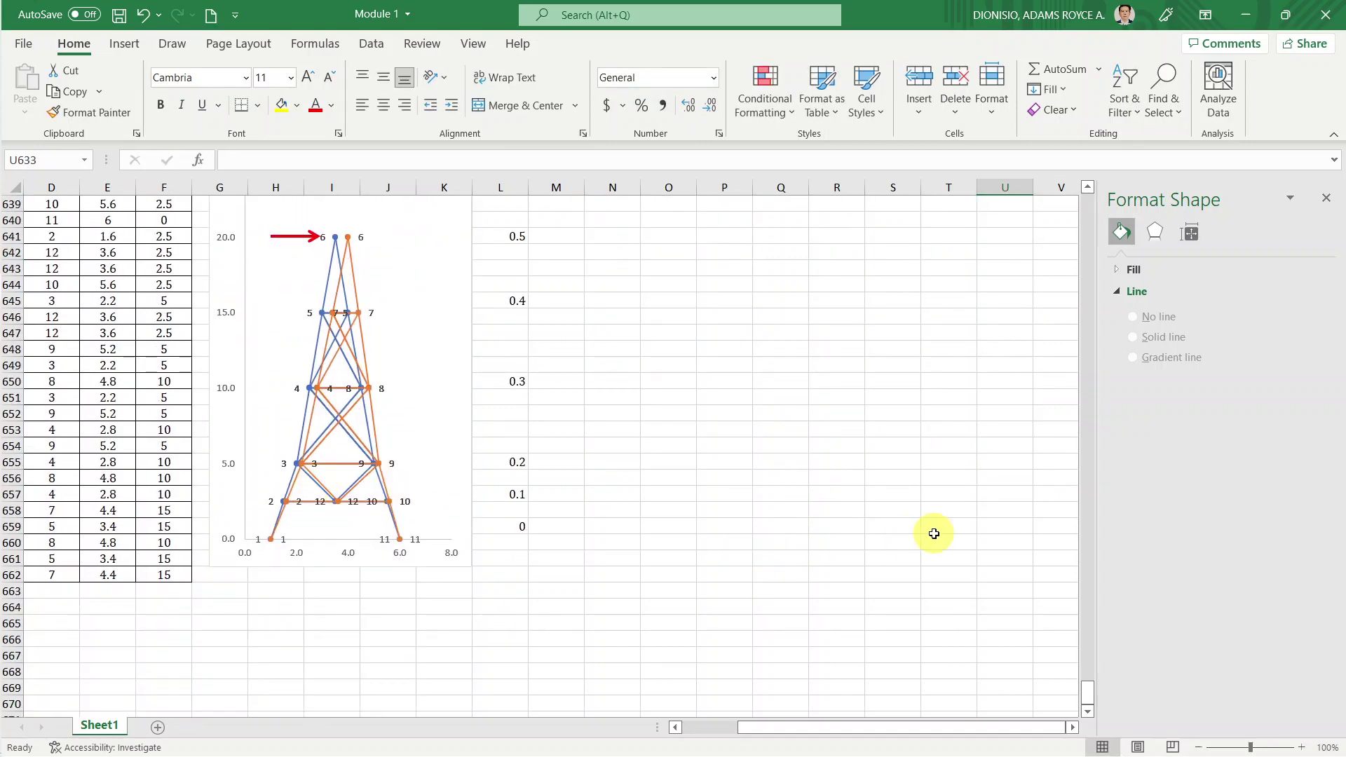
{"action": "scroll", "coordinate": [934, 534], "scroll_direction": "up", "scroll_amount": 5}
{"action": "scroll", "coordinate": [934, 534], "scroll_direction": "up", "scroll_amount": 3}
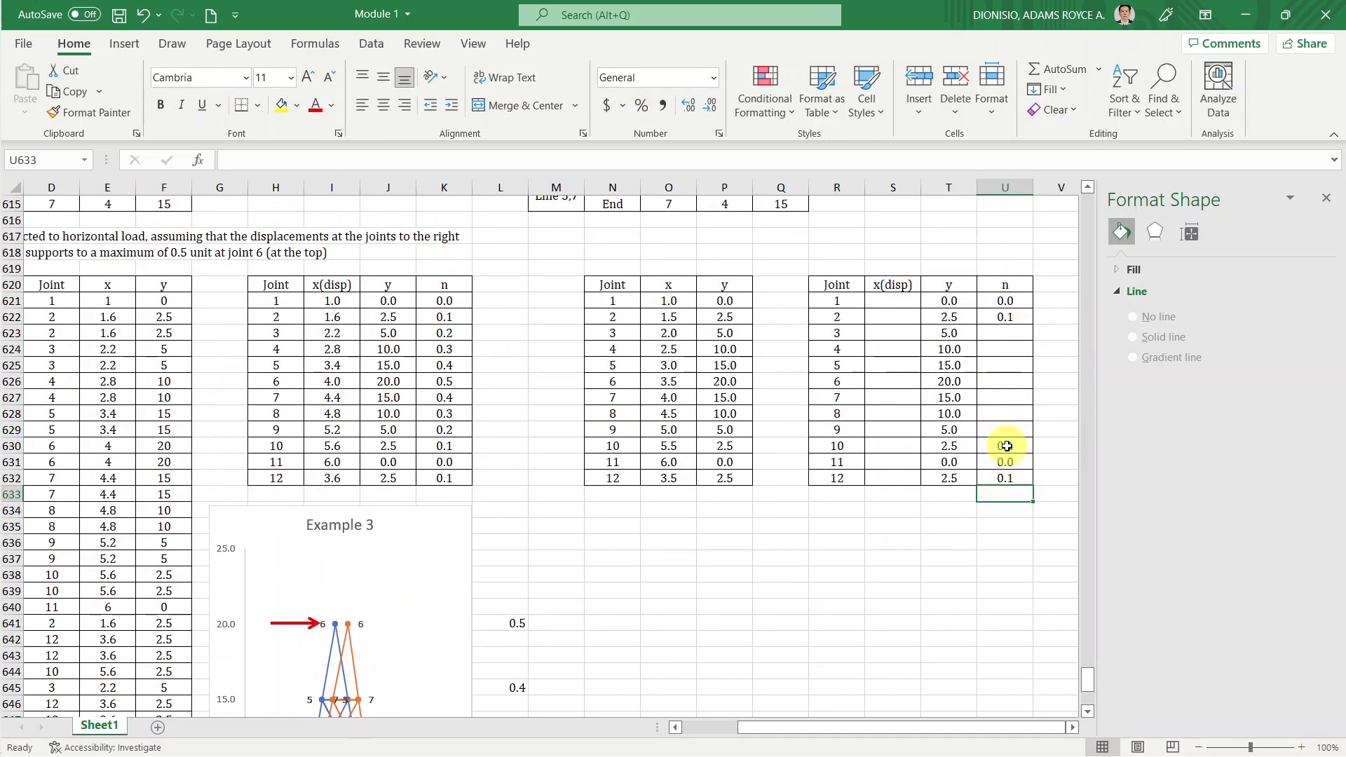
{"action": "scroll", "coordinate": [561, 505], "scroll_direction": "down", "scroll_amount": 1}
{"action": "scroll", "coordinate": [561, 505], "scroll_direction": "down", "scroll_amount": 4}
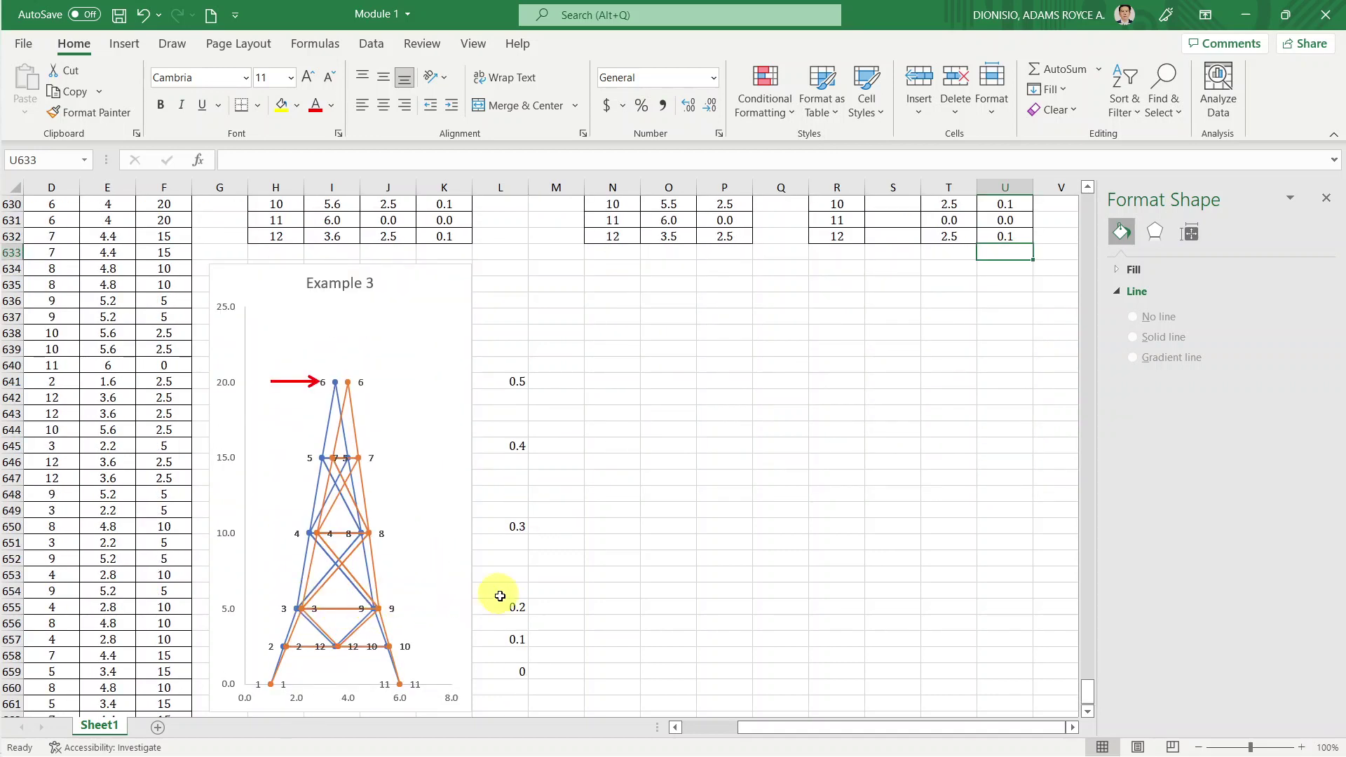
{"action": "scroll", "coordinate": [910, 584], "scroll_direction": "up", "scroll_amount": 3}
{"action": "scroll", "coordinate": [910, 585], "scroll_direction": "up", "scroll_amount": 1}
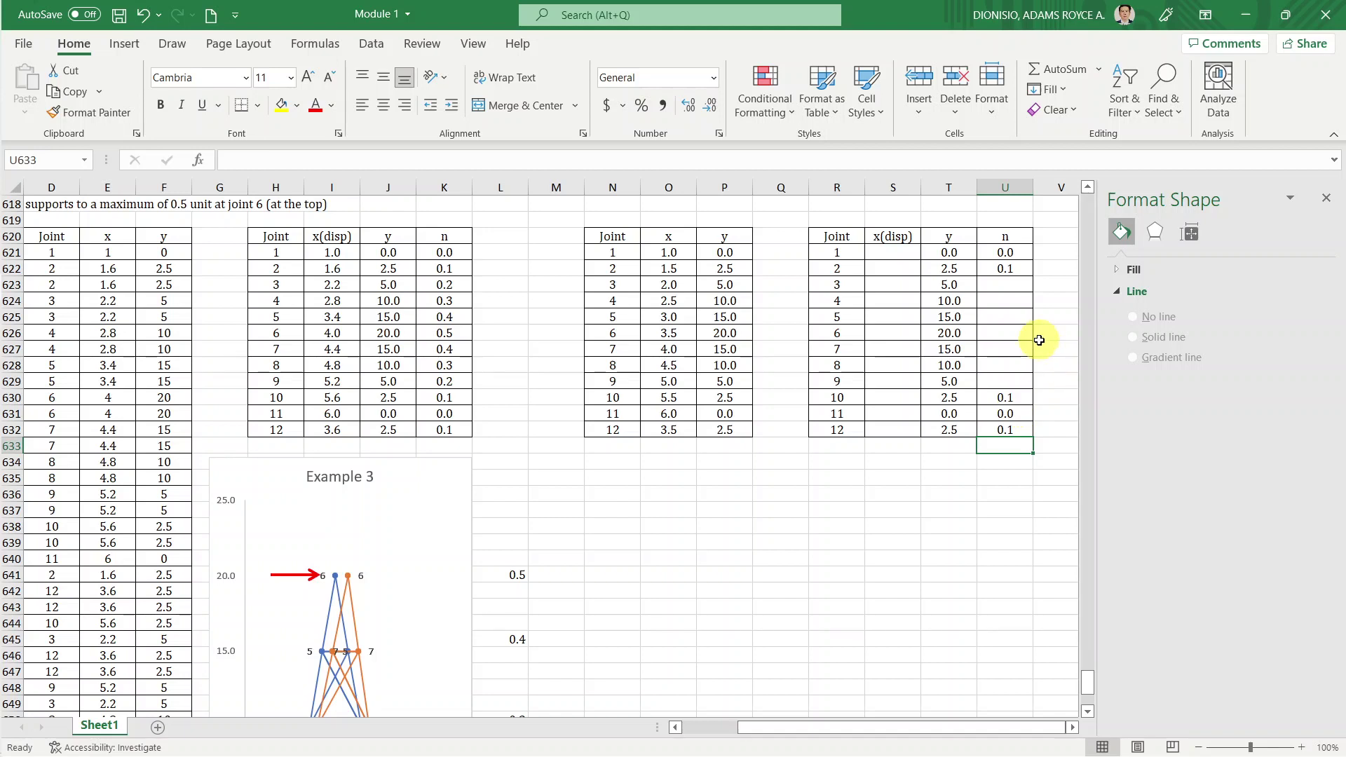
Enter 0.2 as the n value for joints 3 and 9.
{"action": "left_click", "coordinate": [1010, 289]}
{"action": "type", "text": "."}
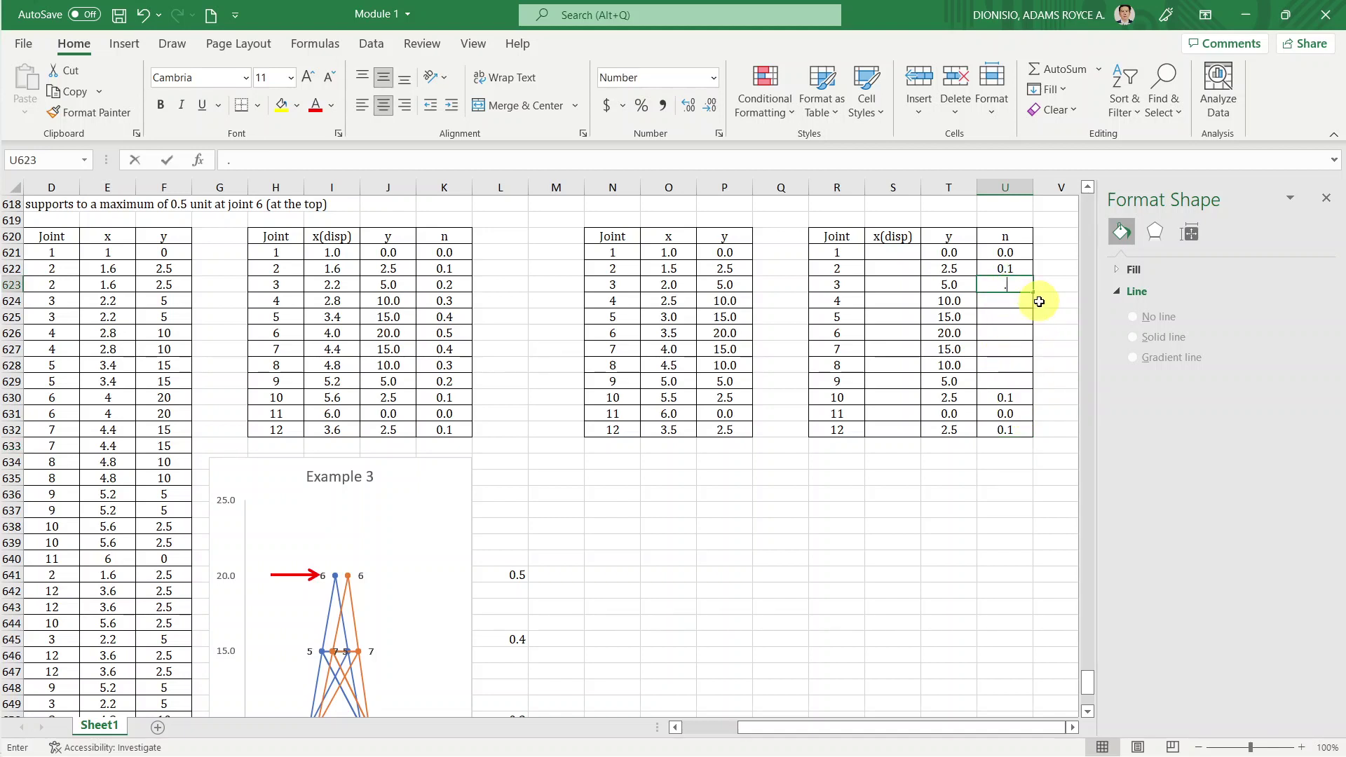
{"action": "type", "text": "3"}
{"action": "key", "text": "Return"}
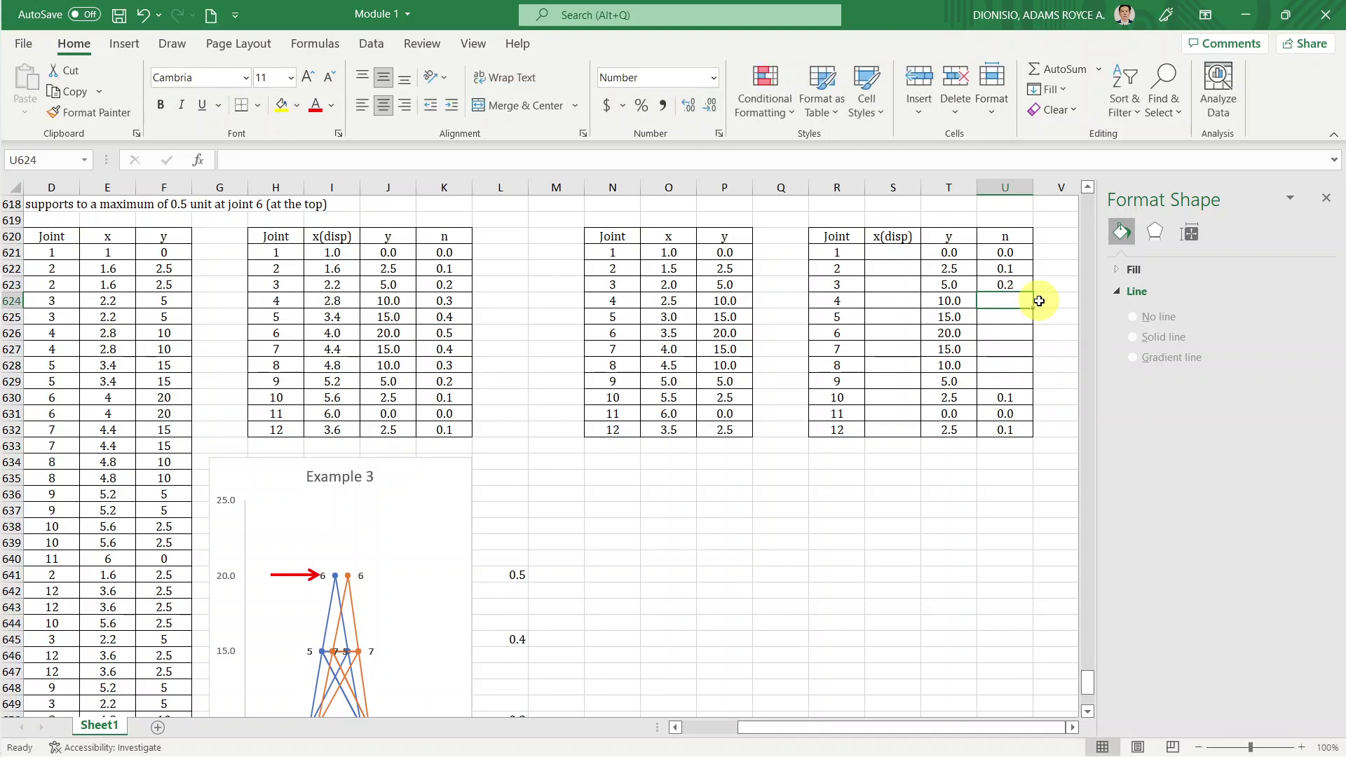
{"action": "key", "text": "Down"}
{"action": "key", "text": "Down"}
{"action": "key", "text": "Down"}
{"action": "key", "text": "Down"}
{"action": "key", "text": "Down"}
{"action": "type", "text": ".2"}
{"action": "key", "text": "ctrl+Return"}
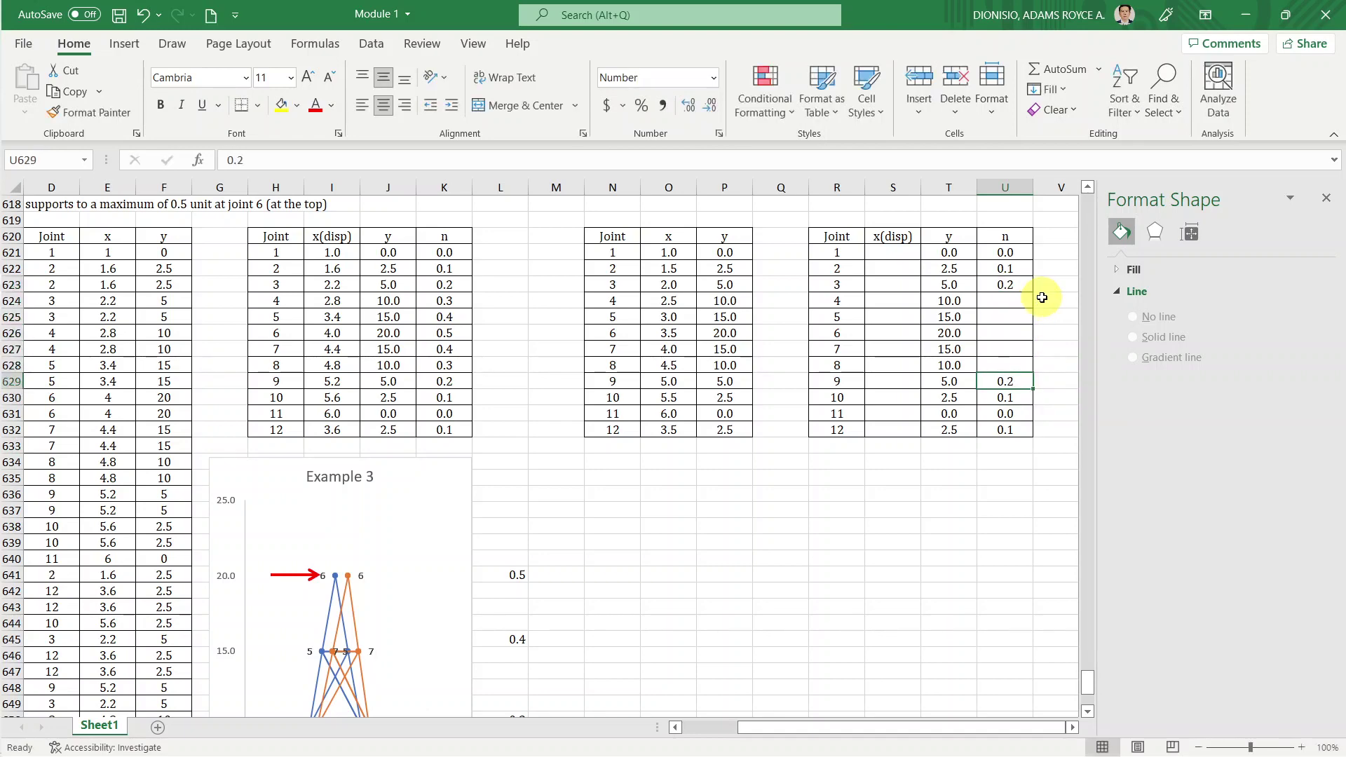
{"action": "scroll", "coordinate": [491, 670], "scroll_direction": "down", "scroll_amount": 3}
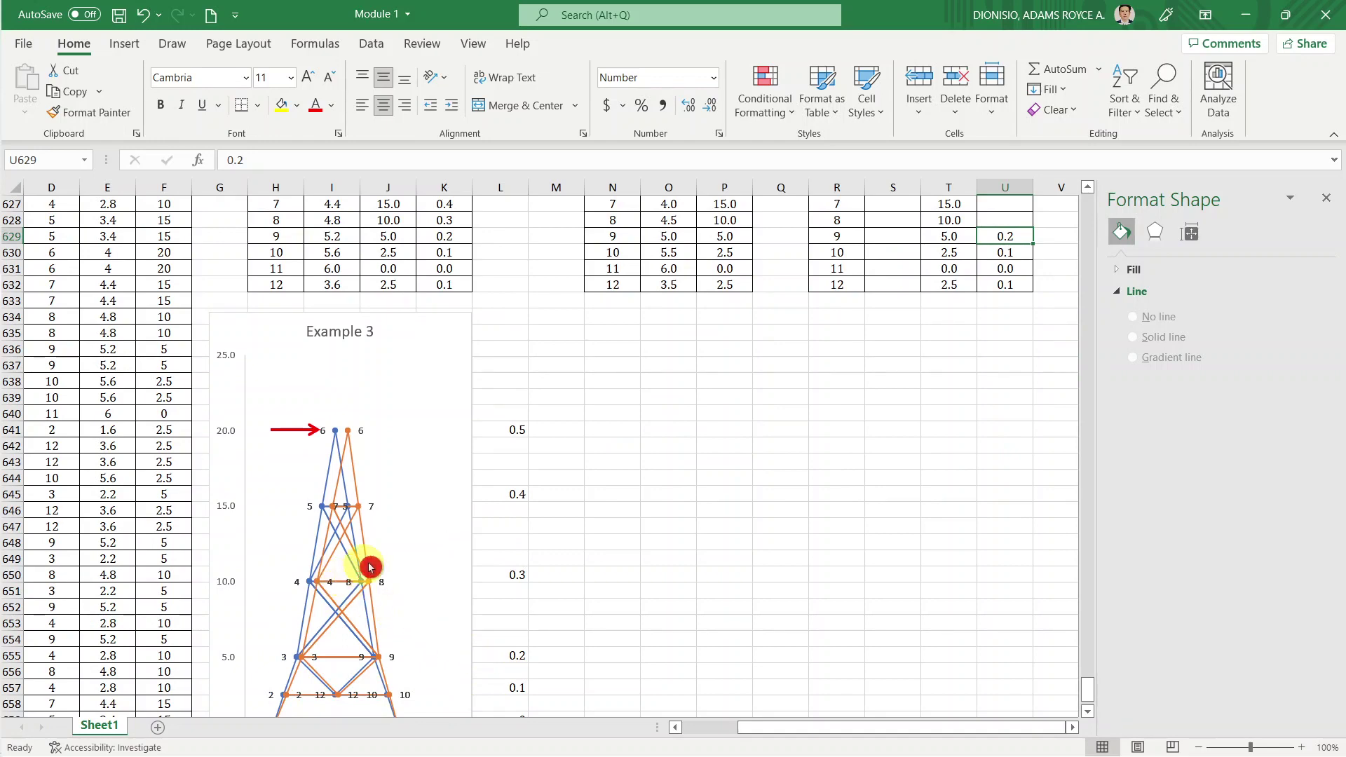
{"action": "scroll", "coordinate": [596, 574], "scroll_direction": "up", "scroll_amount": 3}
Enter 0.3 as the n value for joints 4 and 8.
{"action": "left_click", "coordinate": [996, 285]}
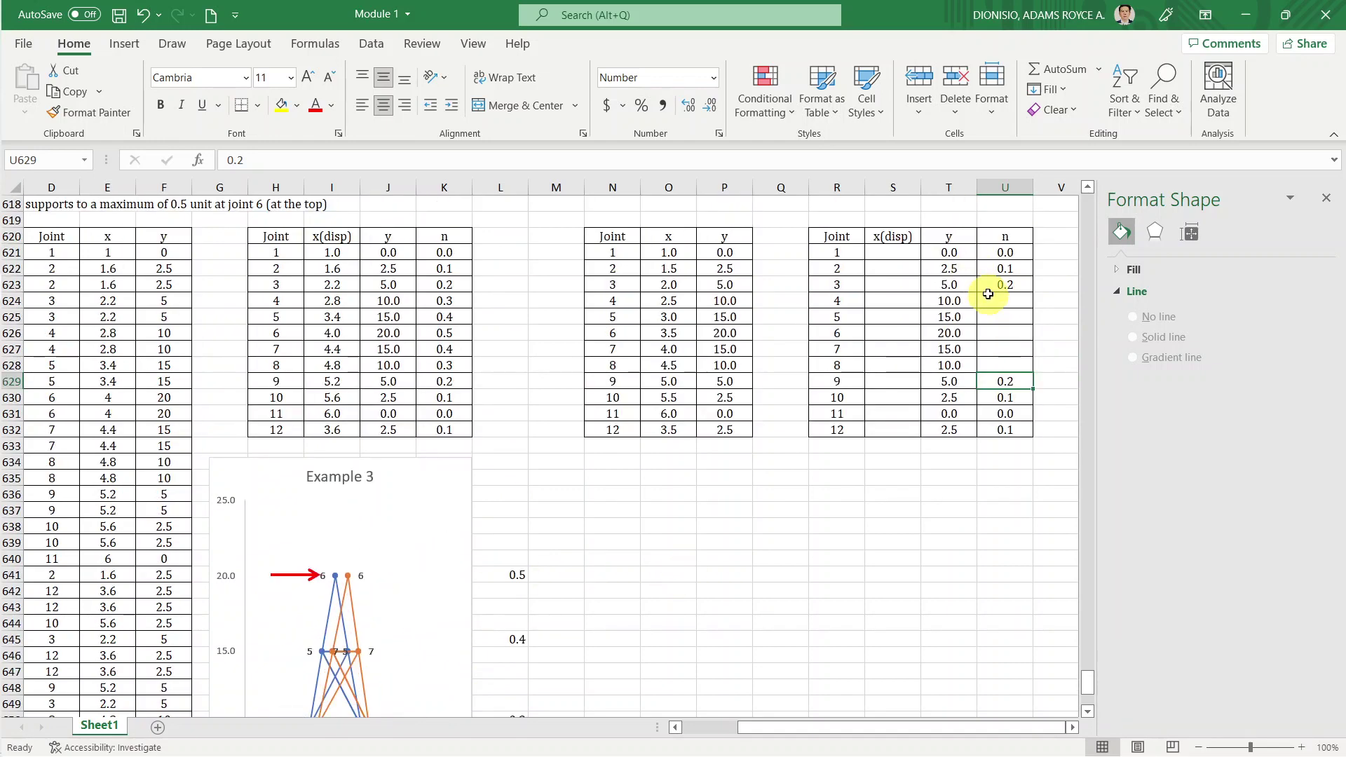
{"action": "key", "text": "Down"}
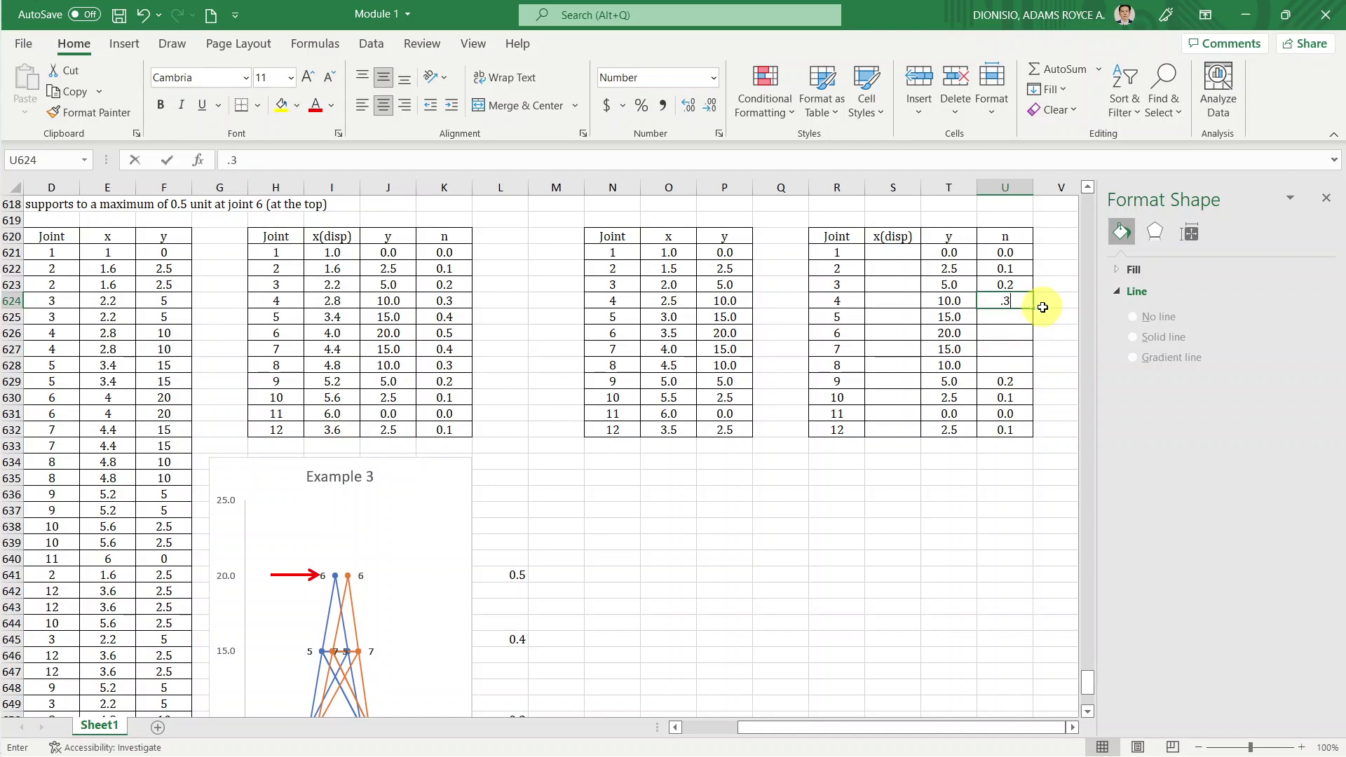
{"action": "key", "text": "Return"}
{"action": "key", "text": "Down"}
{"action": "key", "text": "Down"}
{"action": "key", "text": "Down"}
{"action": "type", "text": "3"}
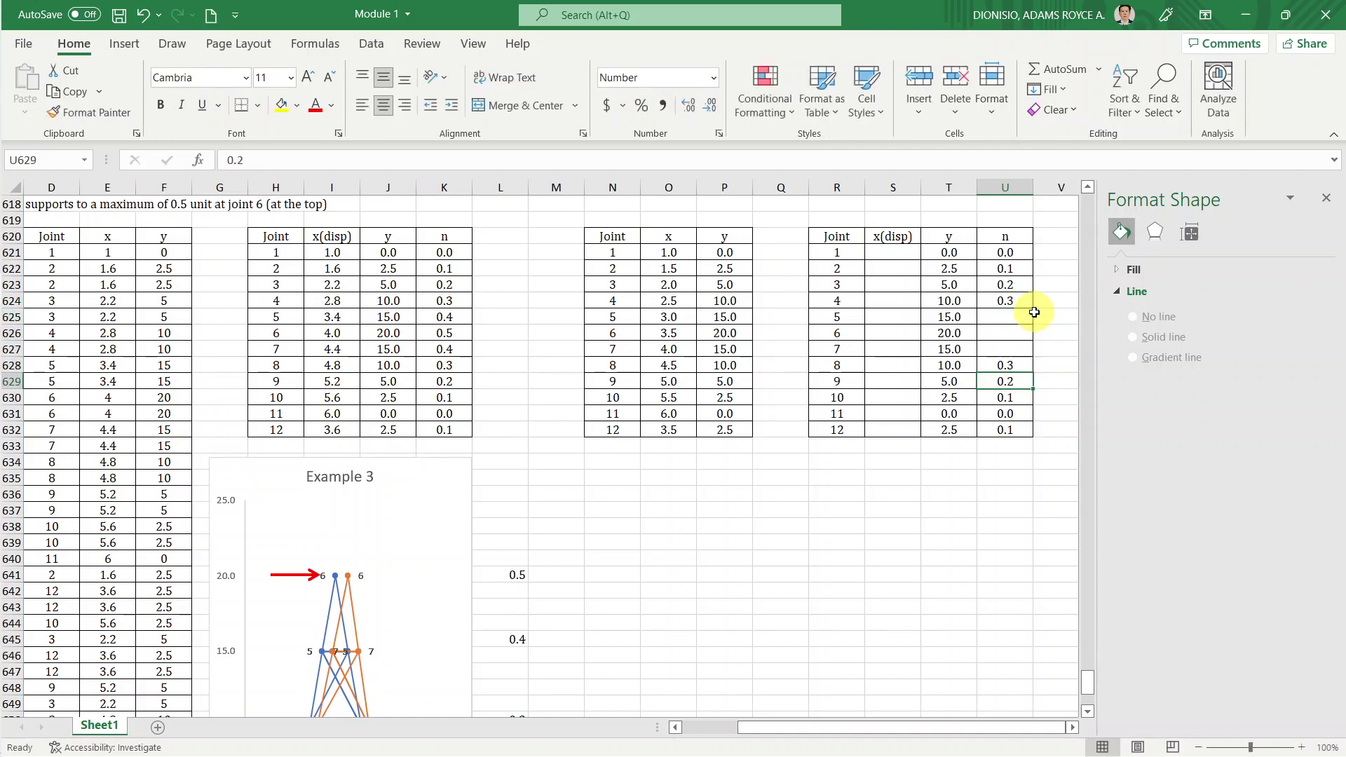
{"action": "key", "text": "ctrl+Return"}
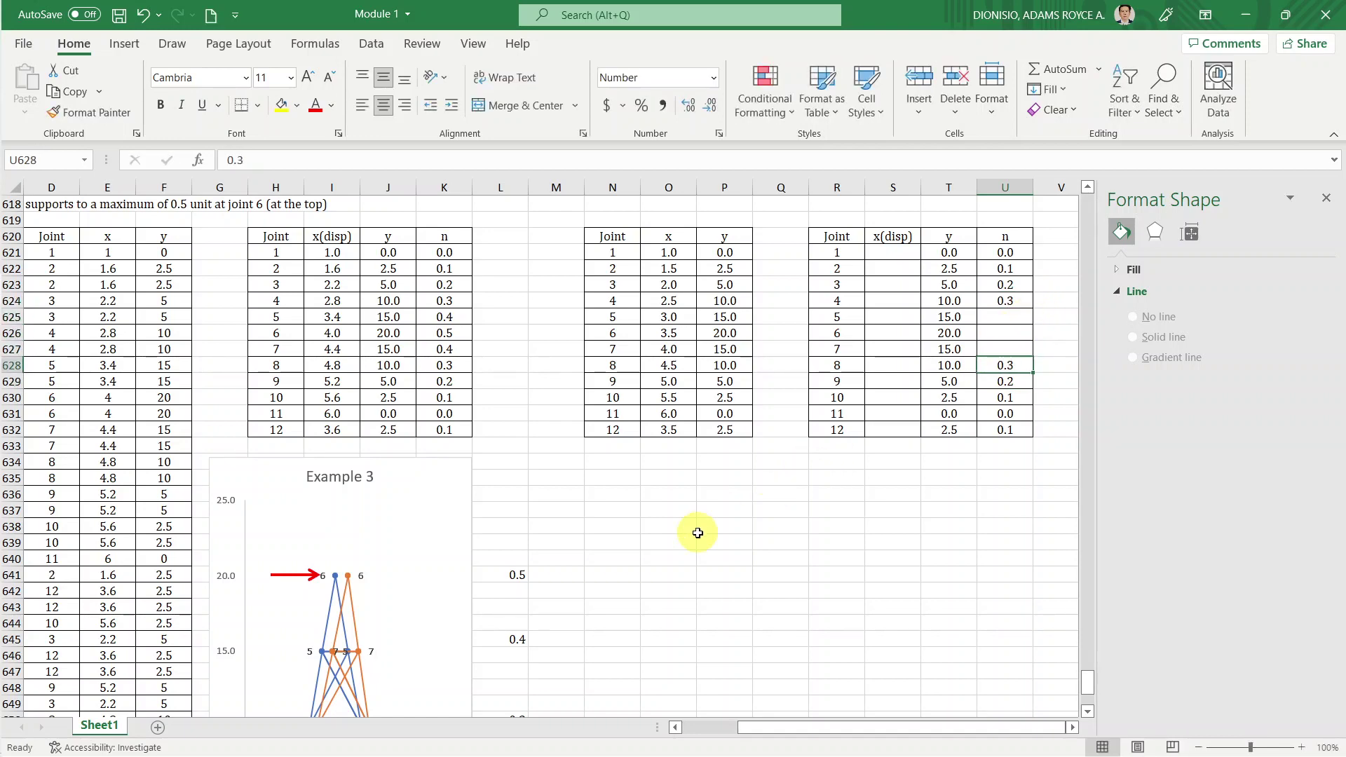
{"action": "scroll", "coordinate": [673, 523], "scroll_direction": "down", "scroll_amount": 2}
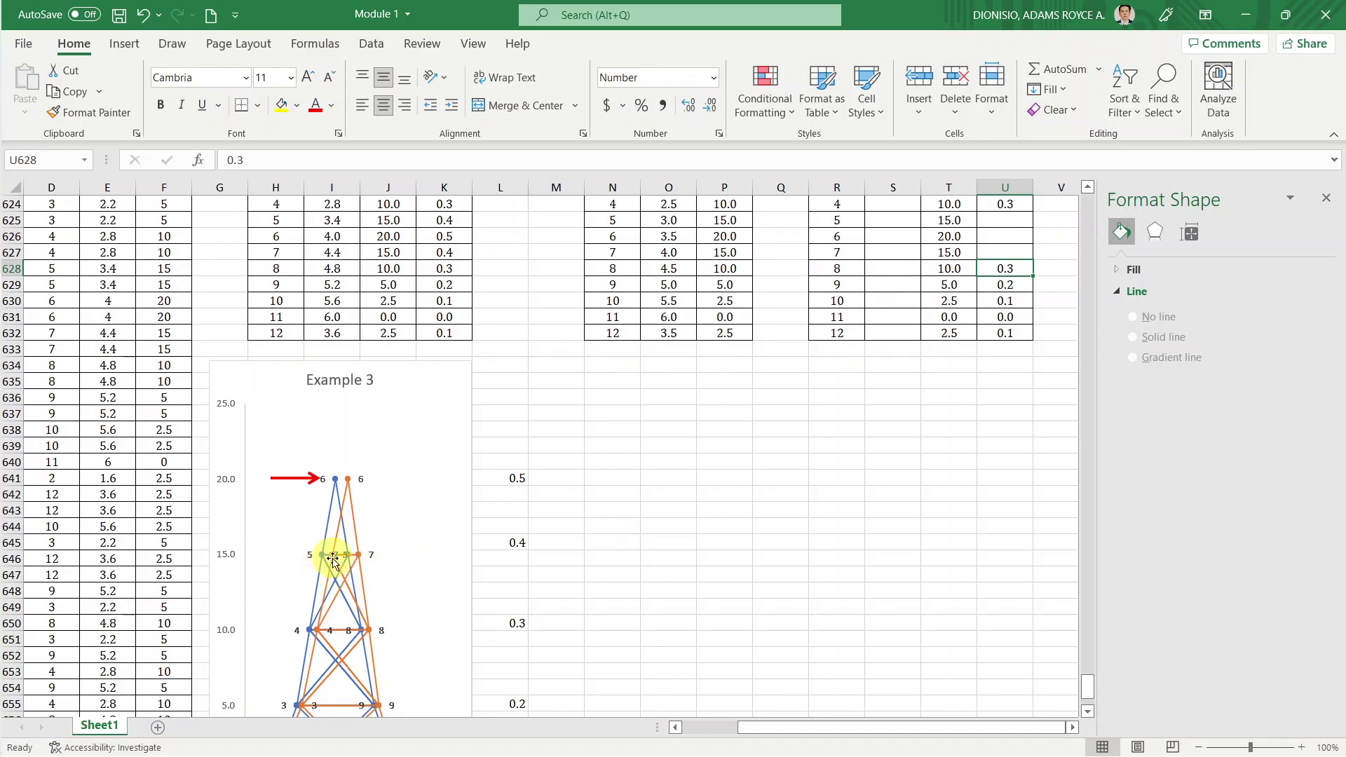
{"action": "scroll", "coordinate": [693, 500], "scroll_direction": "up", "scroll_amount": 1}
{"action": "scroll", "coordinate": [692, 500], "scroll_direction": "up", "scroll_amount": 1}
Enter 0.4 for joints 5 and 7, and 0.5 for joint 6.
{"action": "key", "text": "Up"}
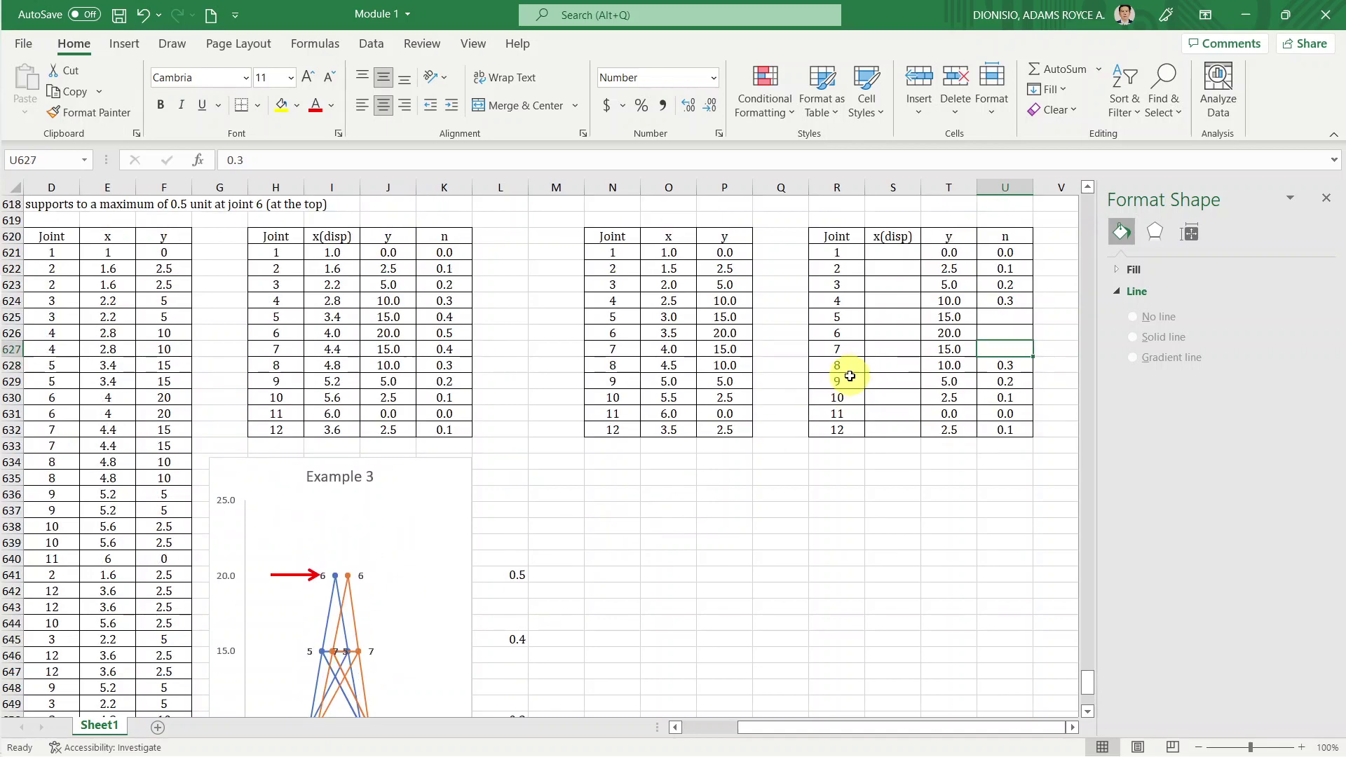
{"action": "key", "text": "Up"}
{"action": "key", "text": "Up"}
{"action": "type", "text": "."}
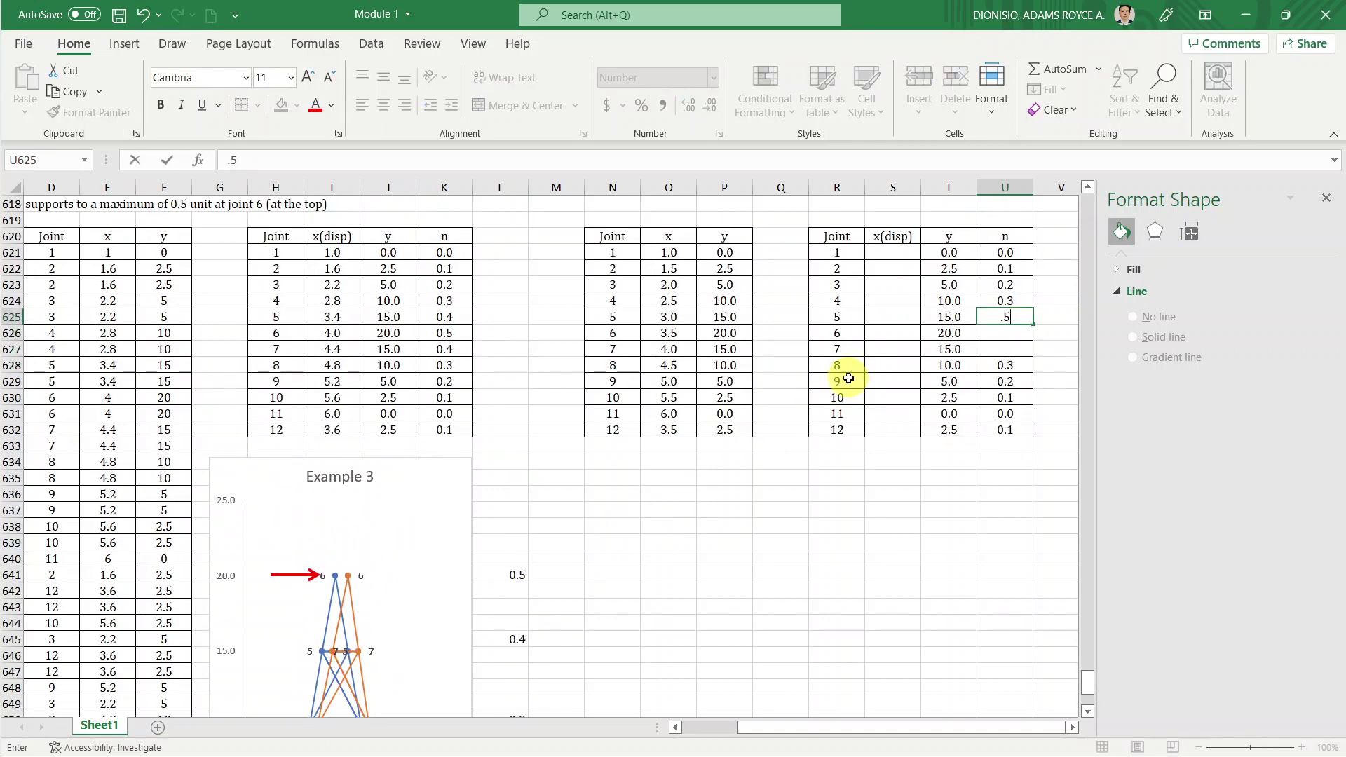
{"action": "key", "text": "Down"}
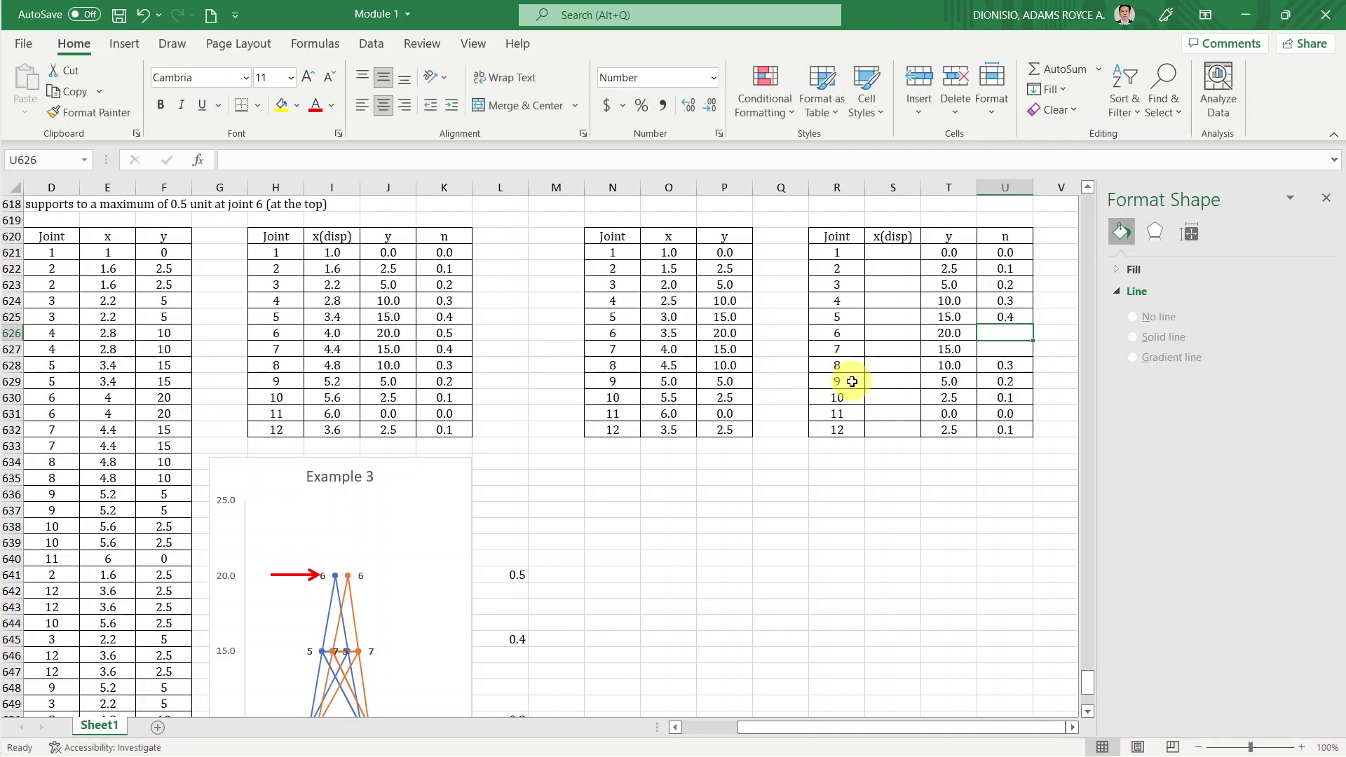
{"action": "key", "text": "Down"}
{"action": "type", "text": "."}
{"action": "key", "text": "ctrl+Return"}
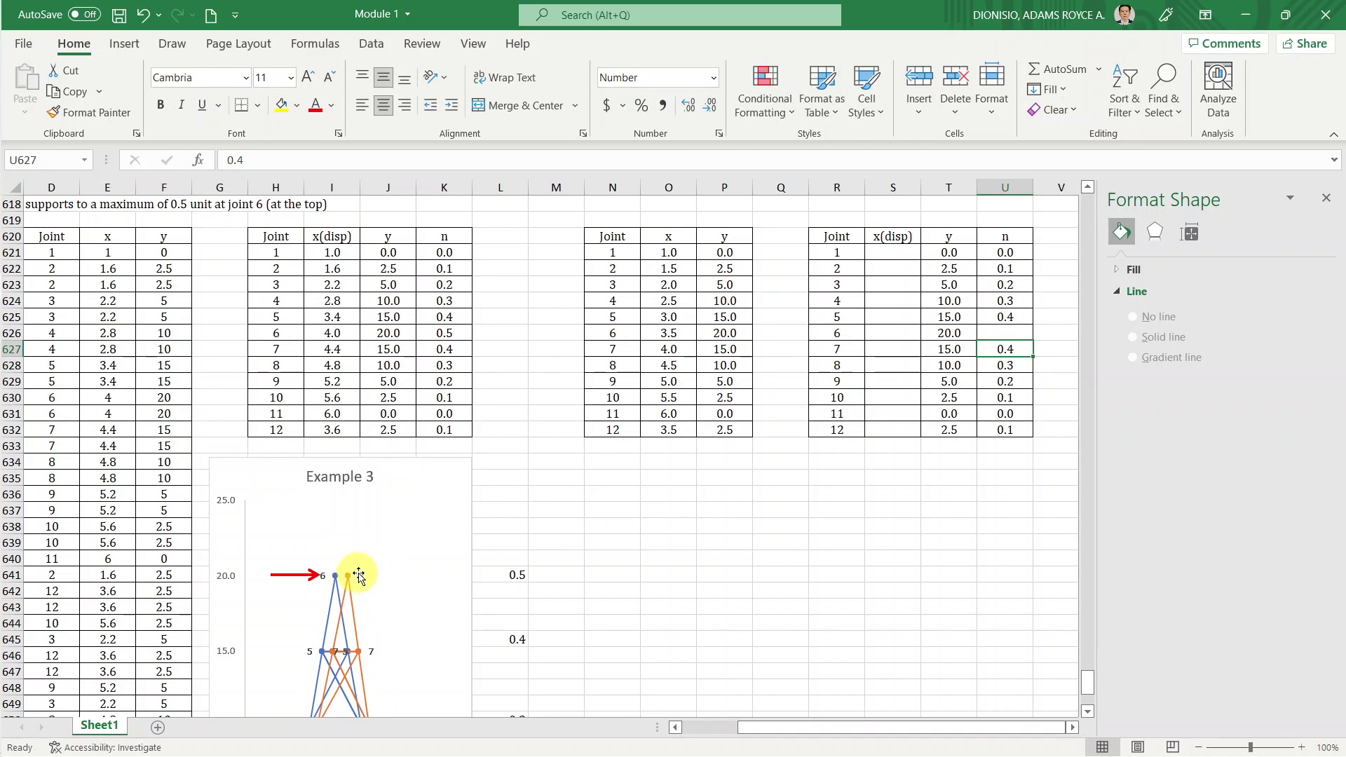
{"action": "key", "text": "Up"}
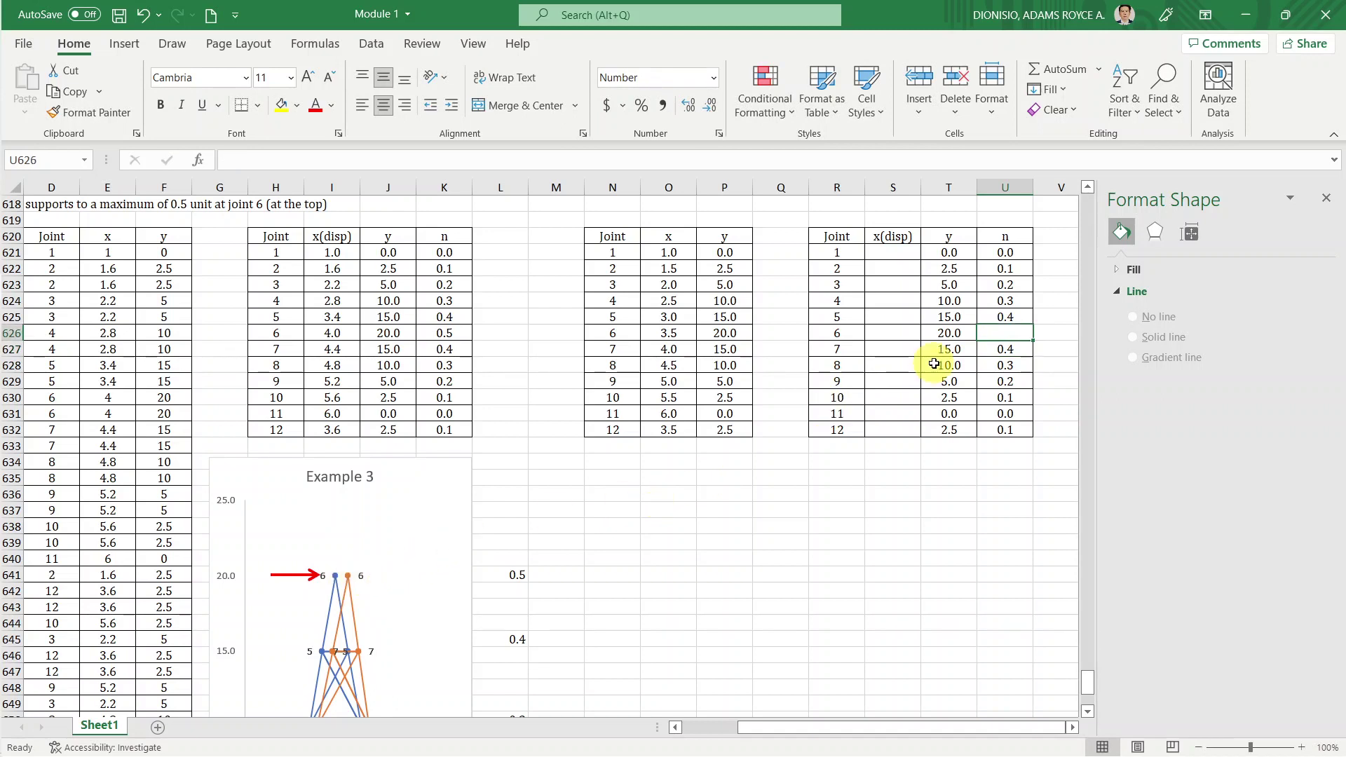
{"action": "type", "text": "0.5"}
{"action": "key", "text": "ctrl+Return"}
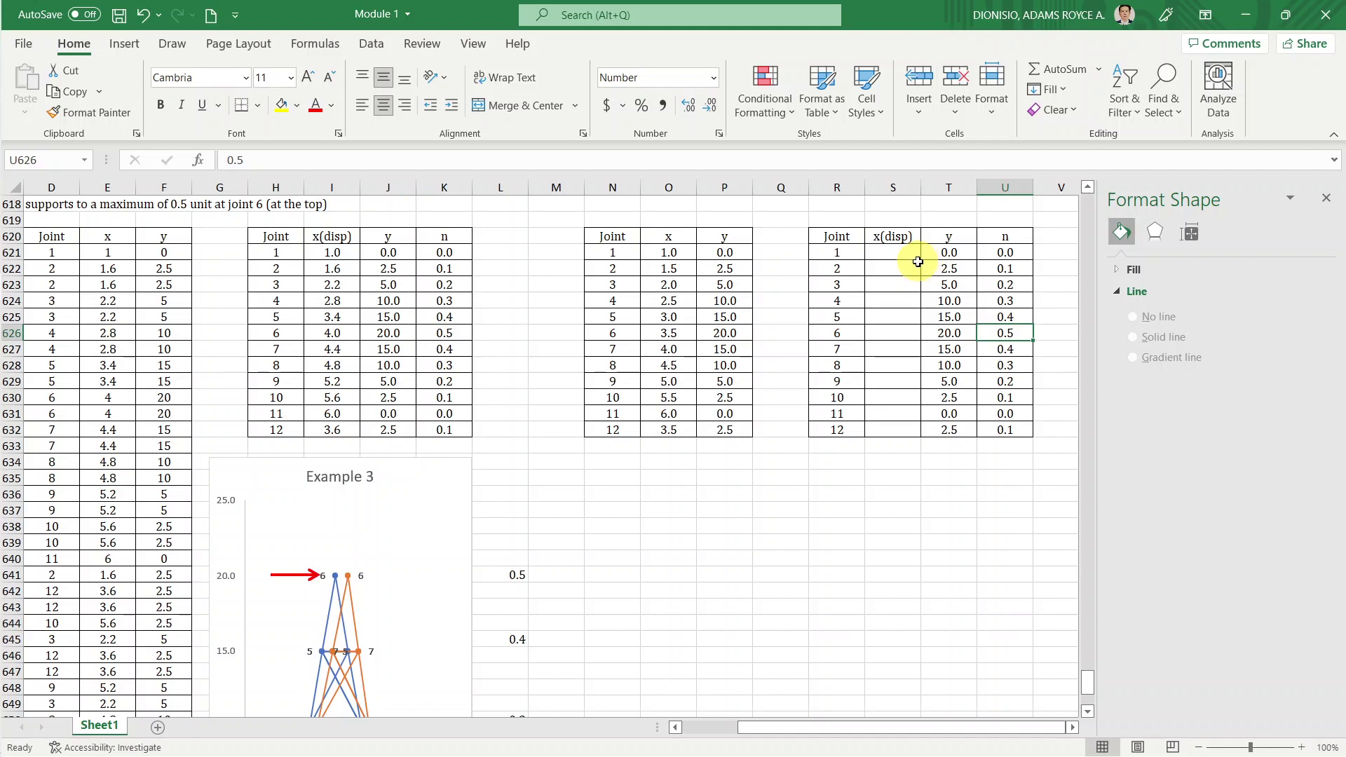
Highlight the middle table's x values and the new table's n values to compare them.
{"action": "left_click", "coordinate": [889, 265]}
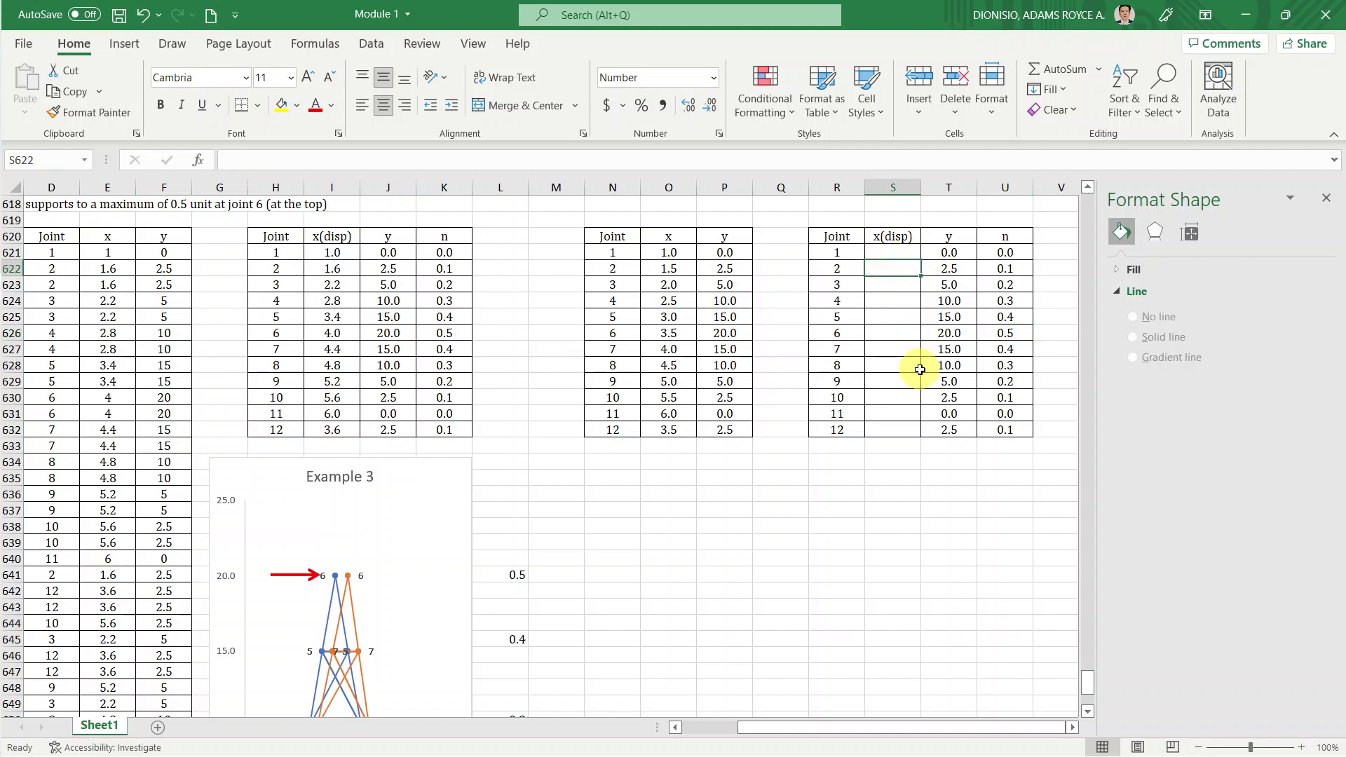
{"action": "key", "text": "Up"}
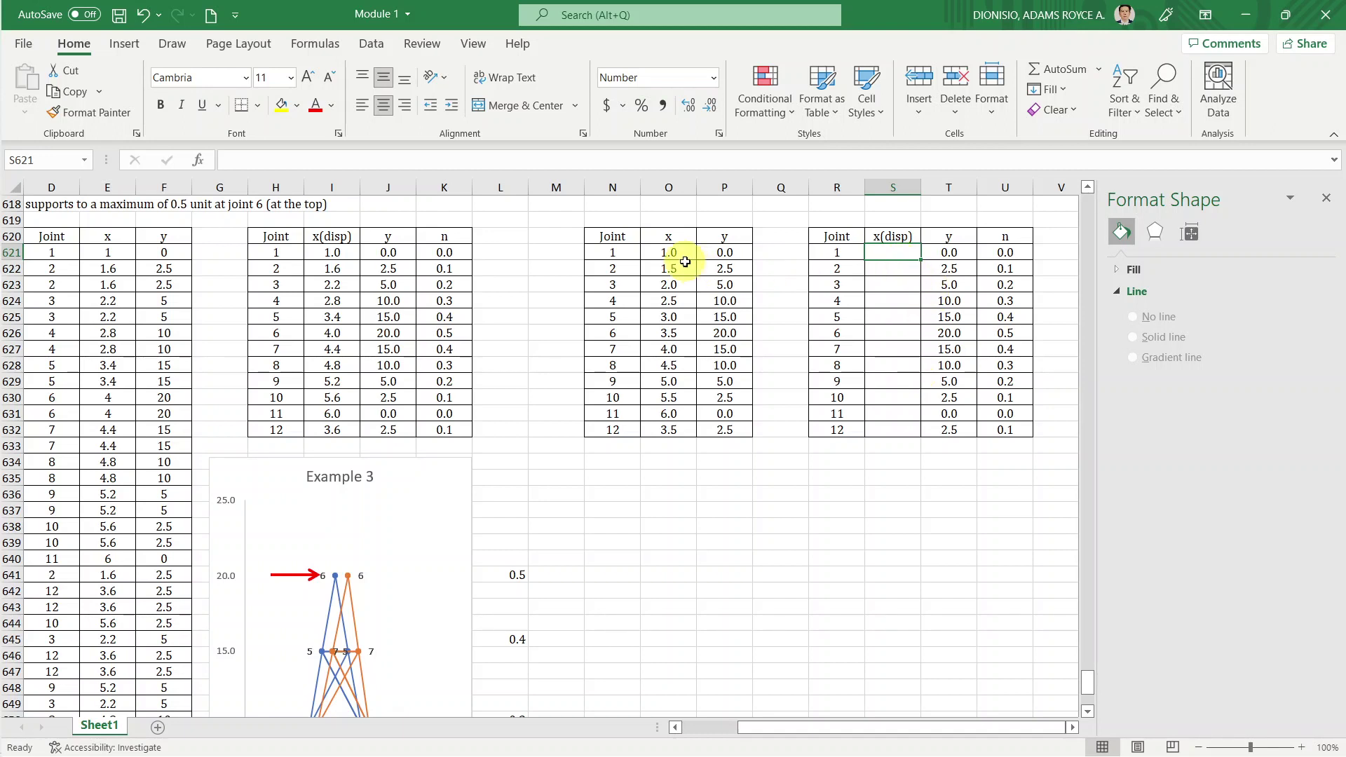
{"action": "left_click_drag", "start_coordinate": [677, 254], "coordinate": [670, 430]}
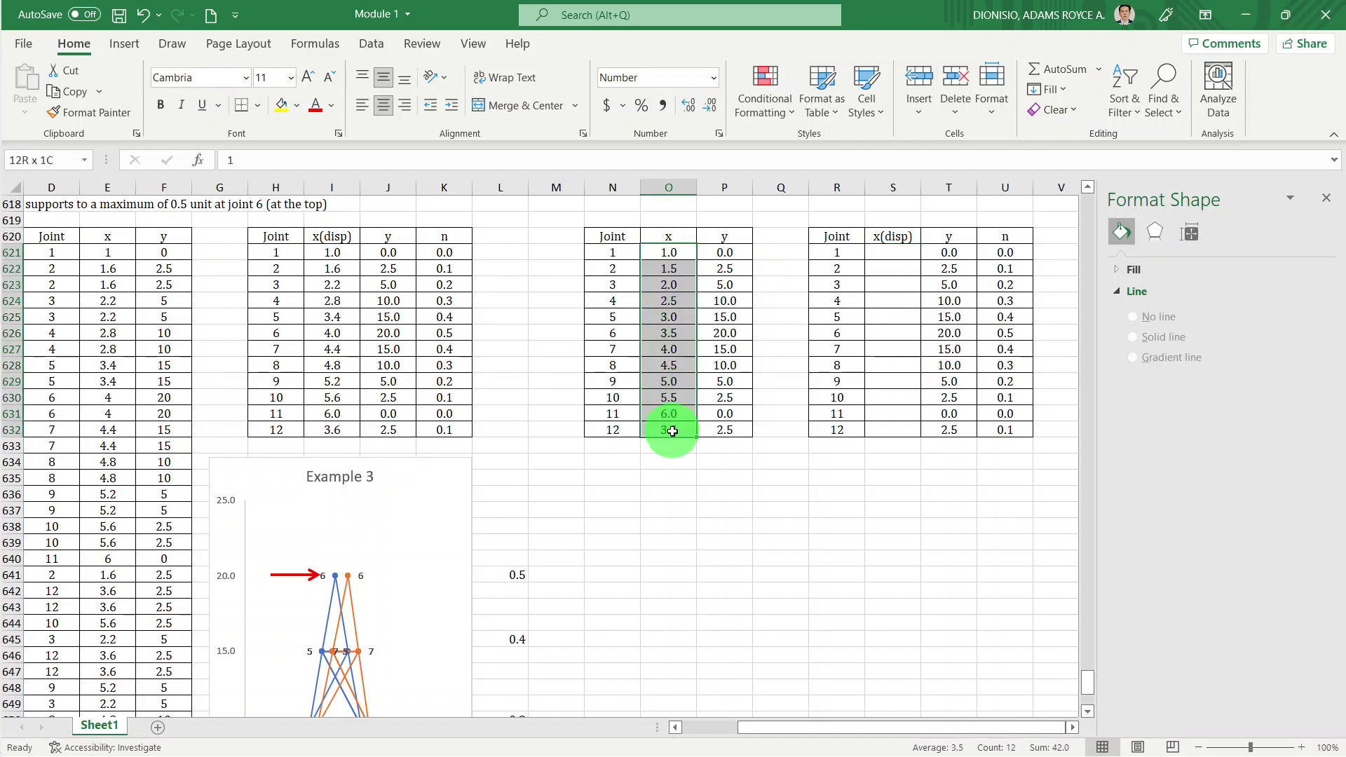
{"action": "left_click", "coordinate": [902, 251]}
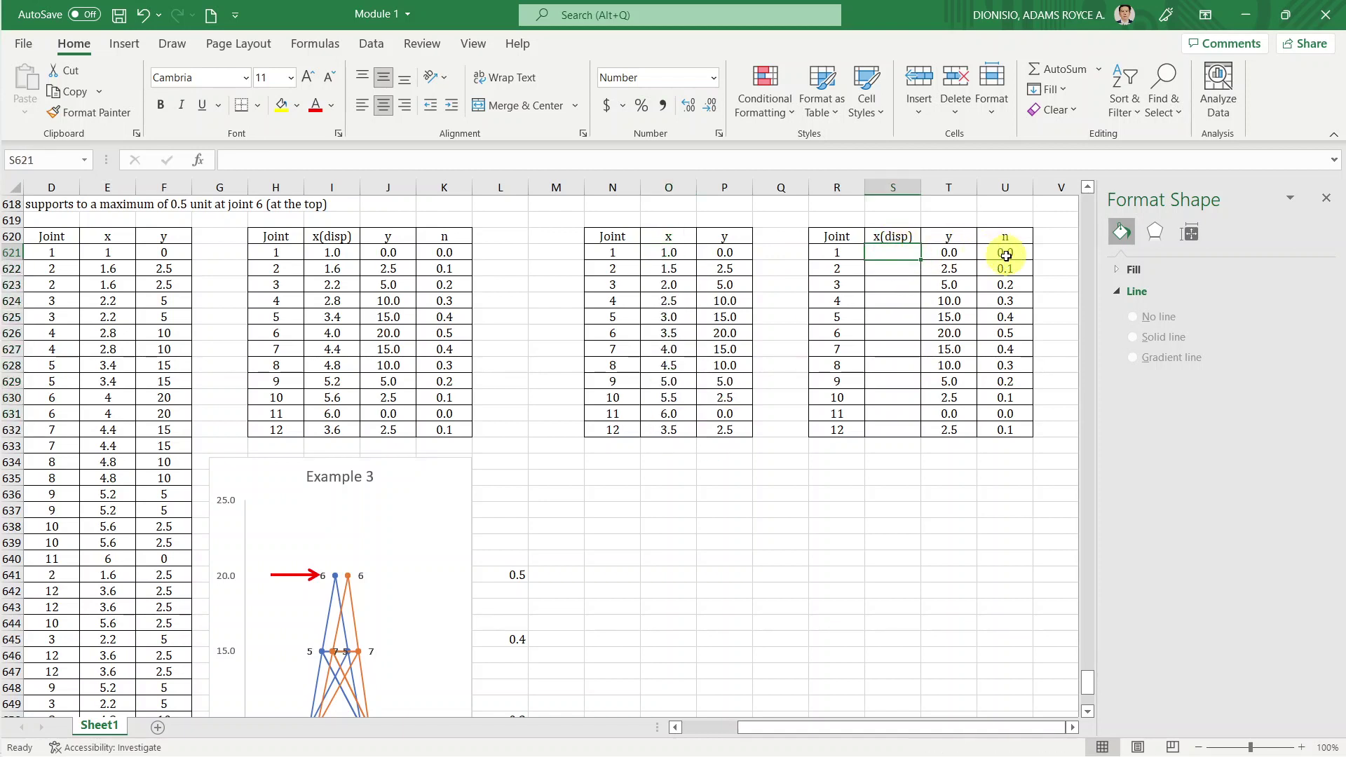
{"action": "left_click_drag", "start_coordinate": [1004, 253], "coordinate": [1008, 427]}
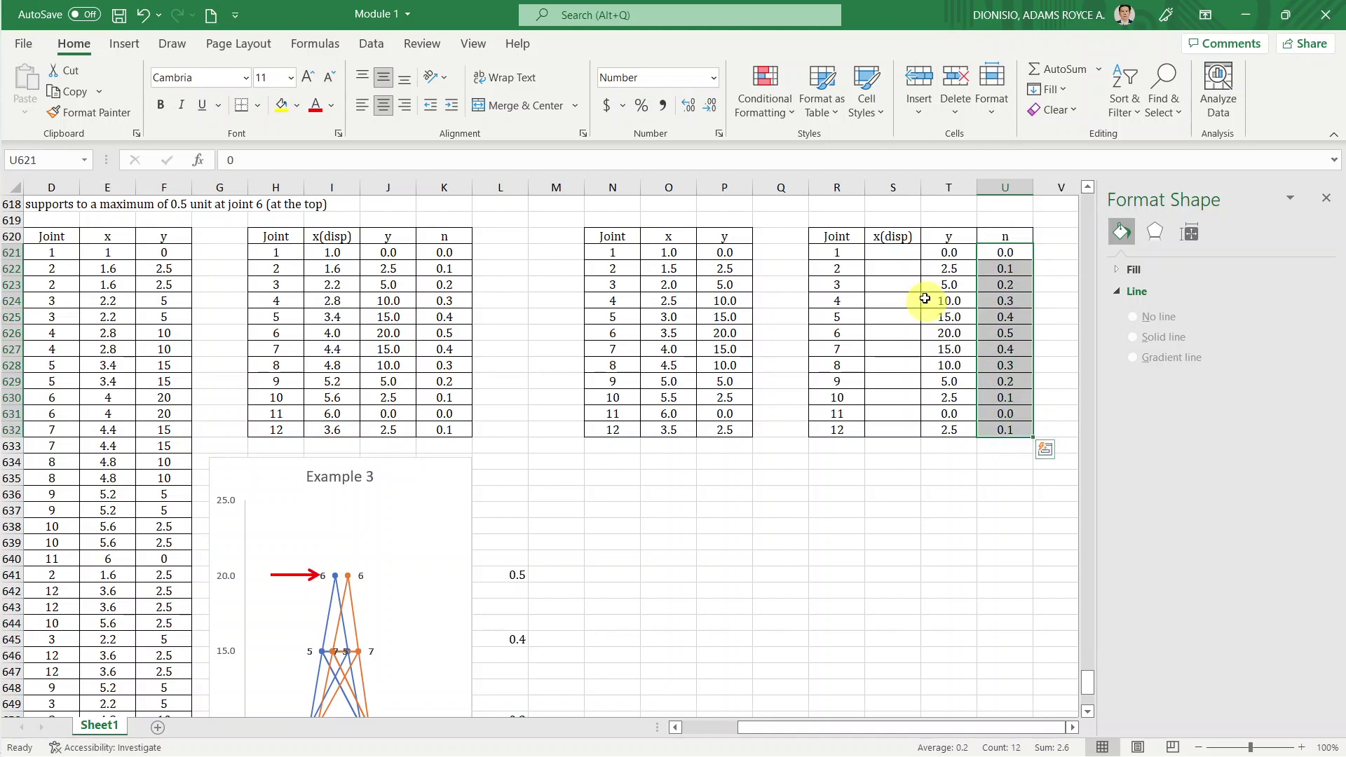
{"action": "left_click", "coordinate": [887, 255]}
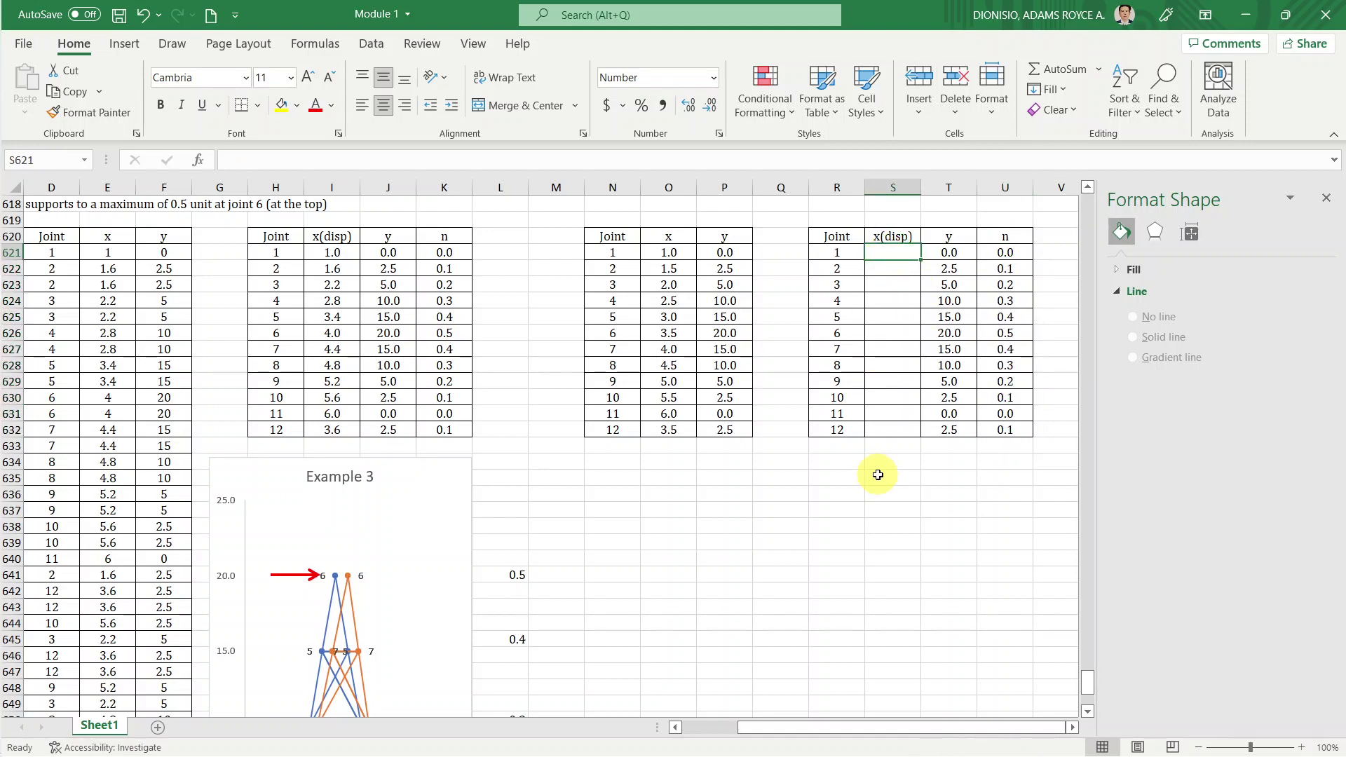
Enter =O621+U621 in joint 1's x(disp) cell and fill it down to joint 12.
{"action": "type", "text": "="}
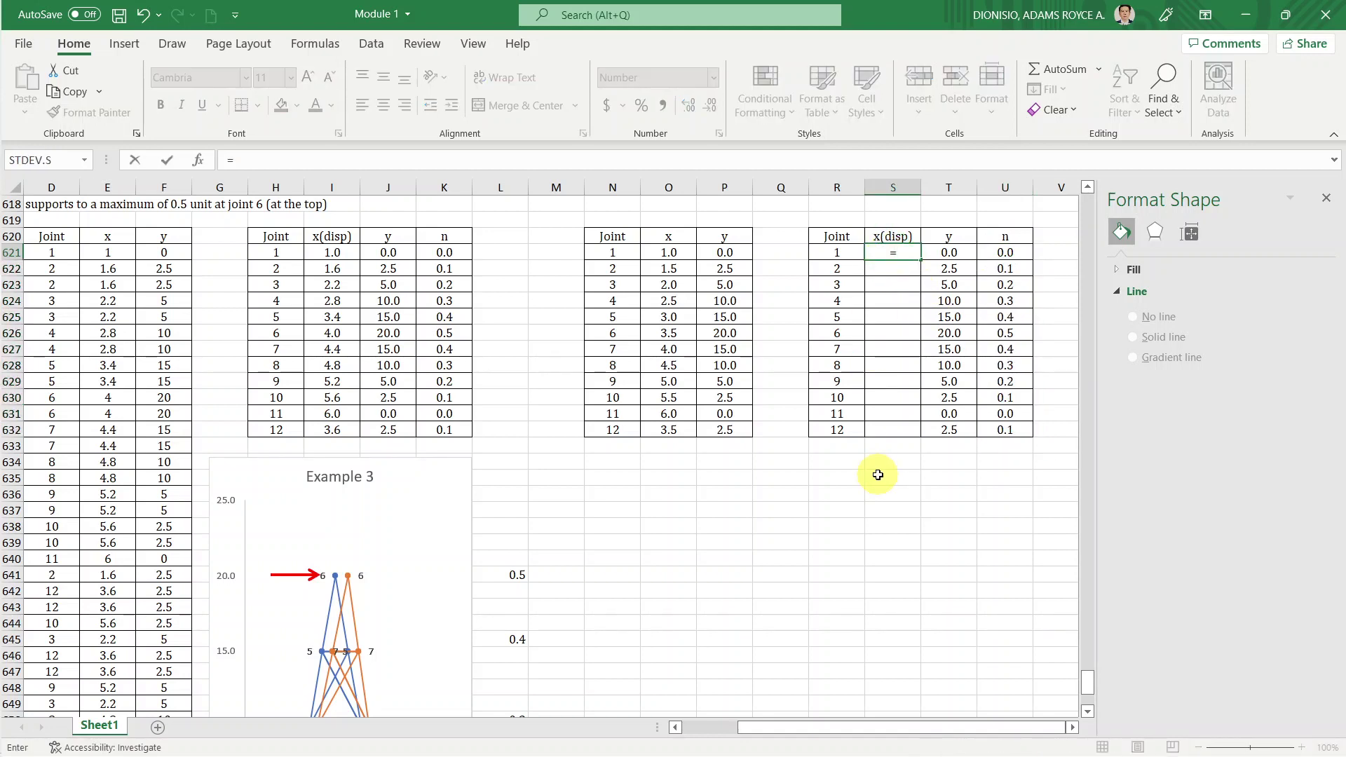
{"action": "left_click", "coordinate": [663, 252]}
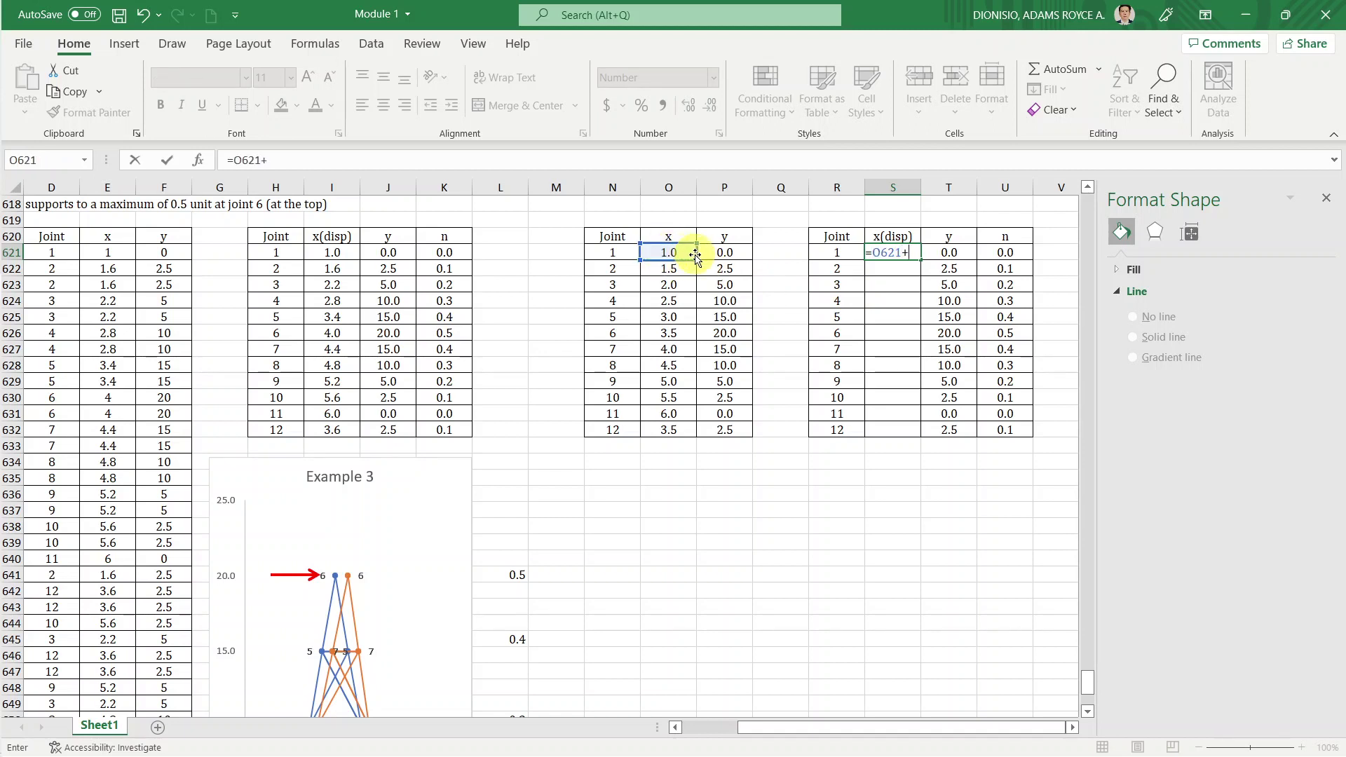
{"action": "left_click", "coordinate": [1010, 254]}
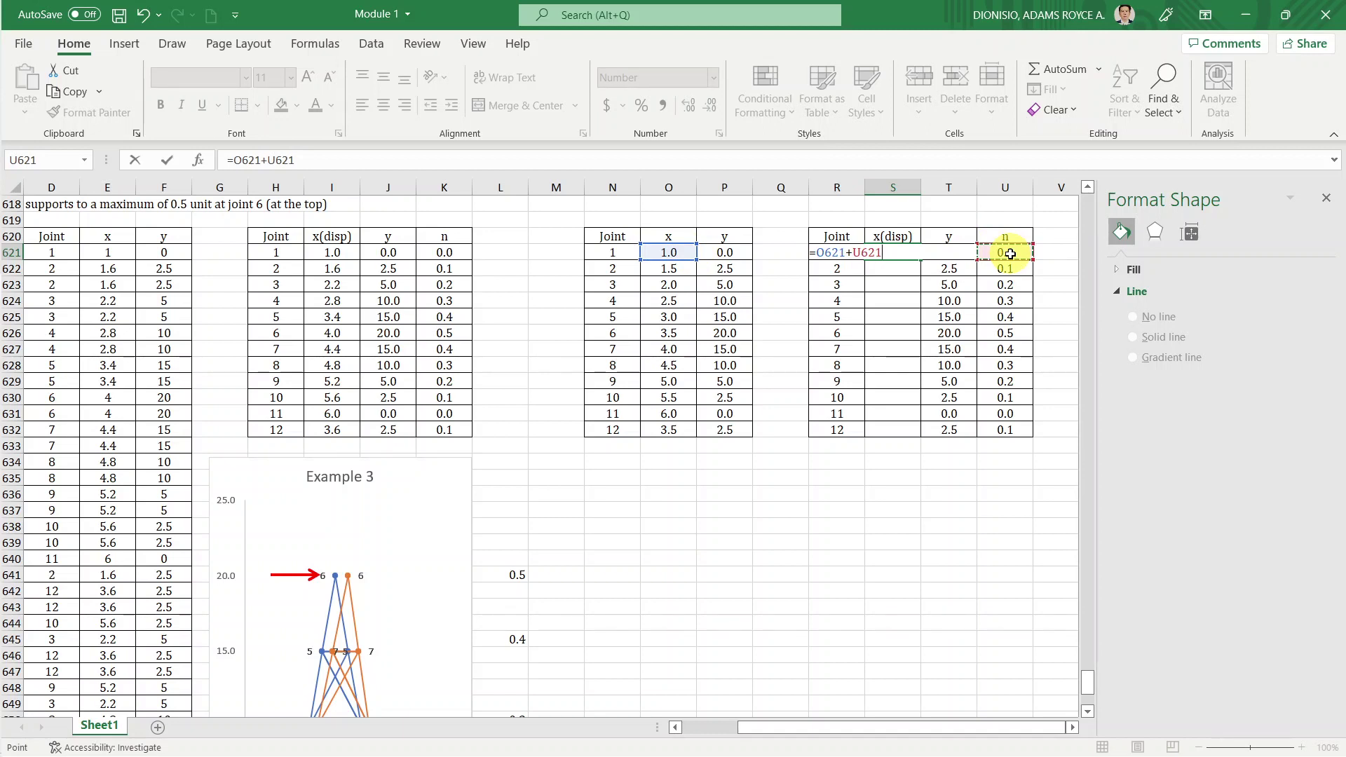
{"action": "key", "text": "Return"}
{"action": "key", "text": "Up"}
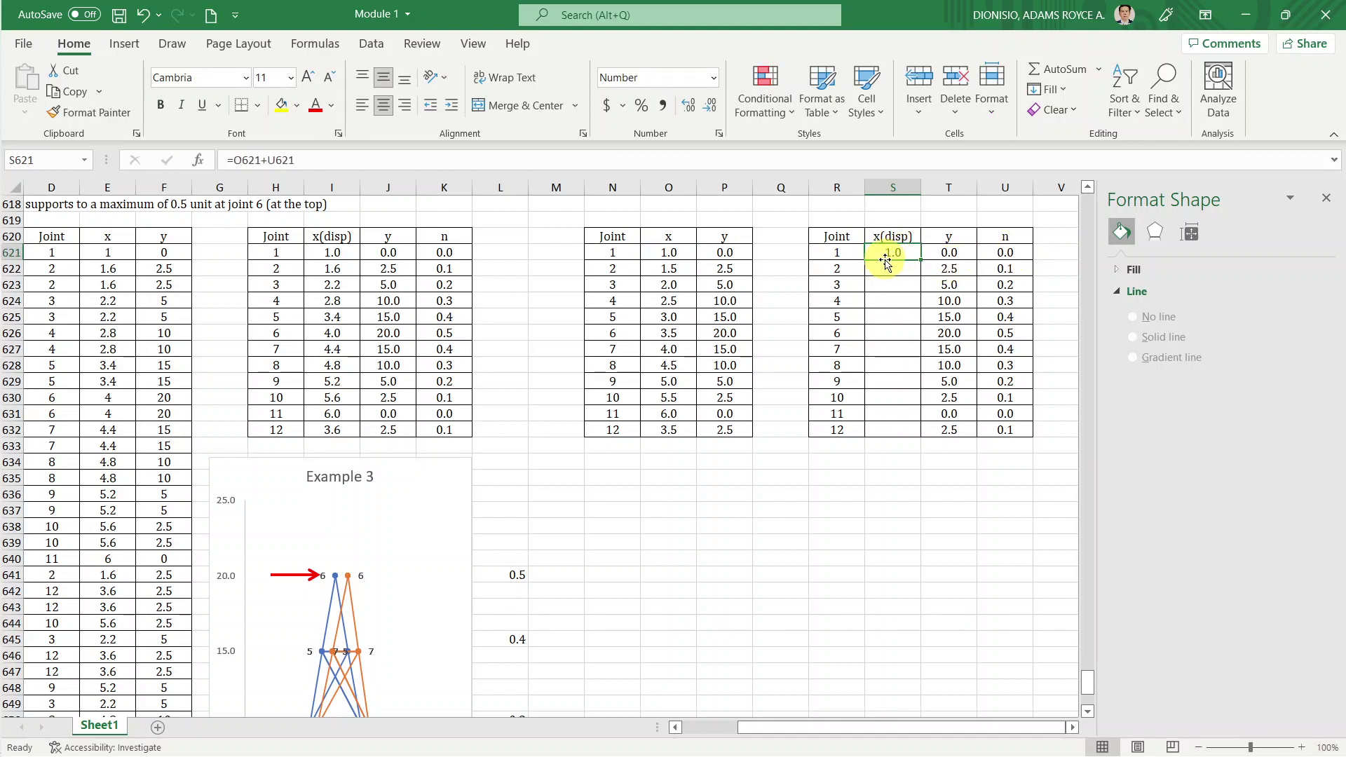
{"action": "left_click_drag", "start_coordinate": [923, 261], "coordinate": [927, 429]}
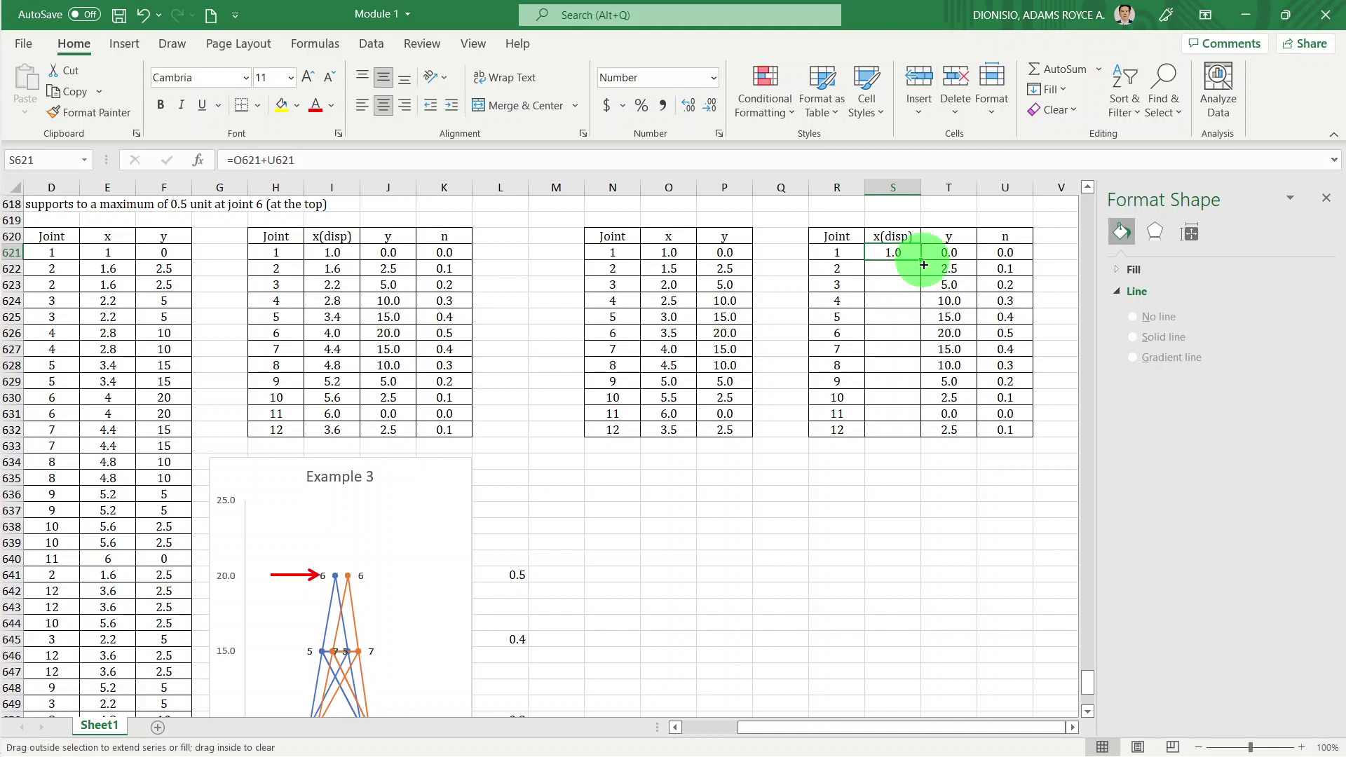
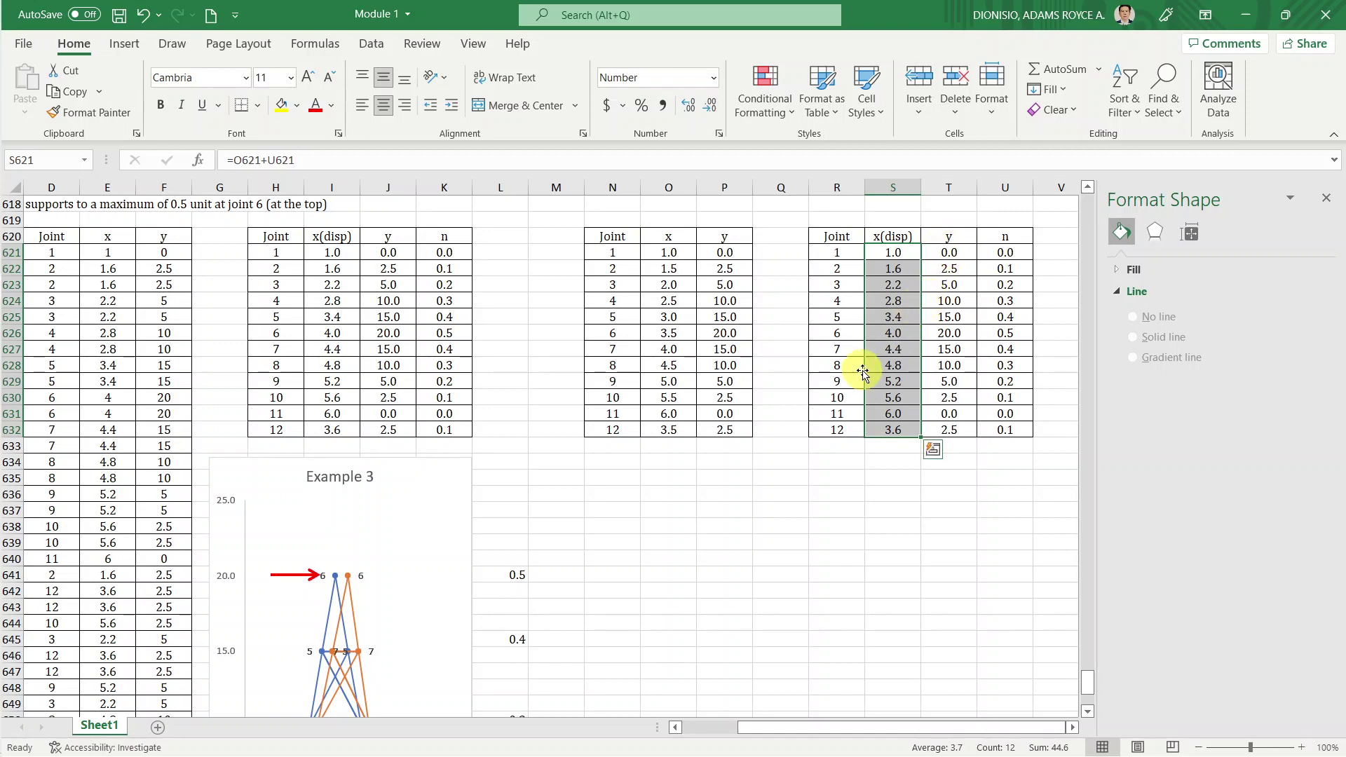
Inspect how the Line 1,2 label in the line table is built.
{"action": "scroll", "coordinate": [921, 360], "scroll_direction": "down", "scroll_amount": 1}
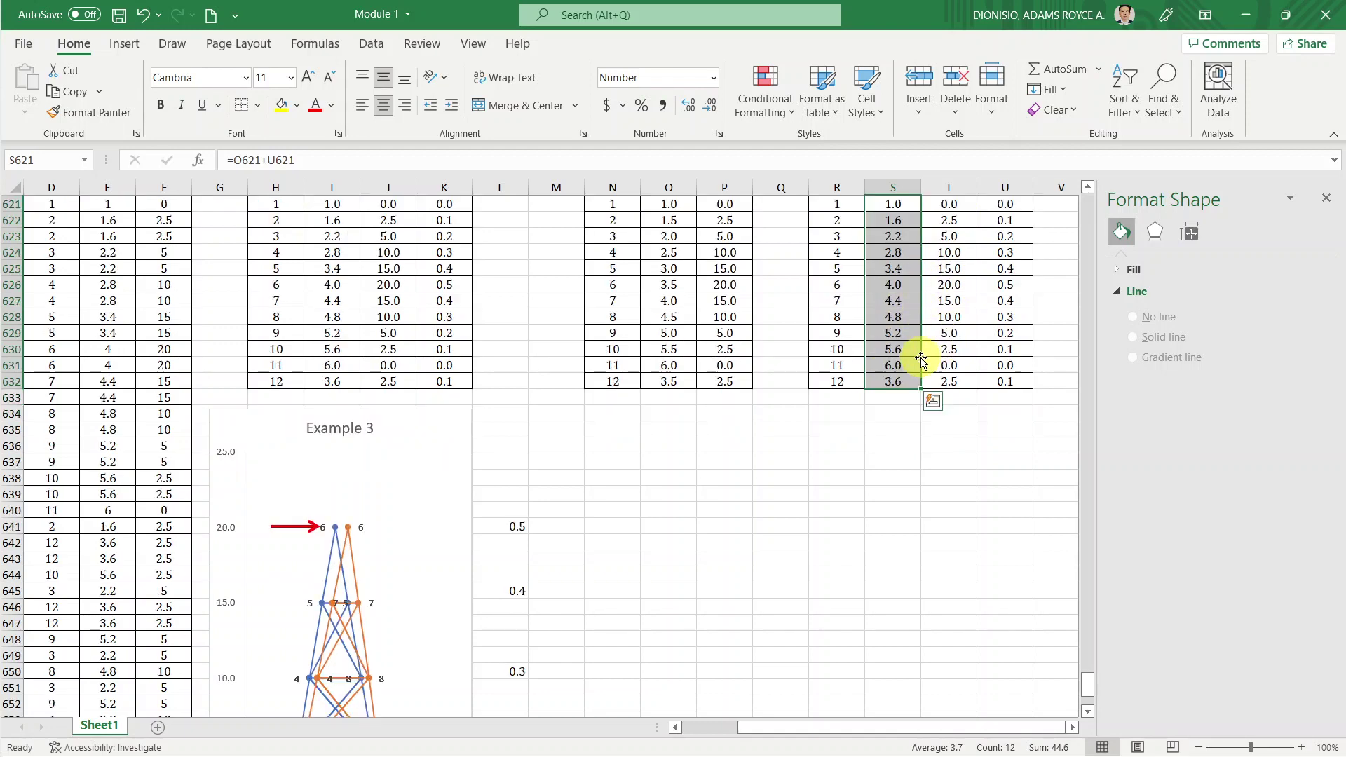
{"action": "scroll", "coordinate": [925, 356], "scroll_direction": "down", "scroll_amount": 1}
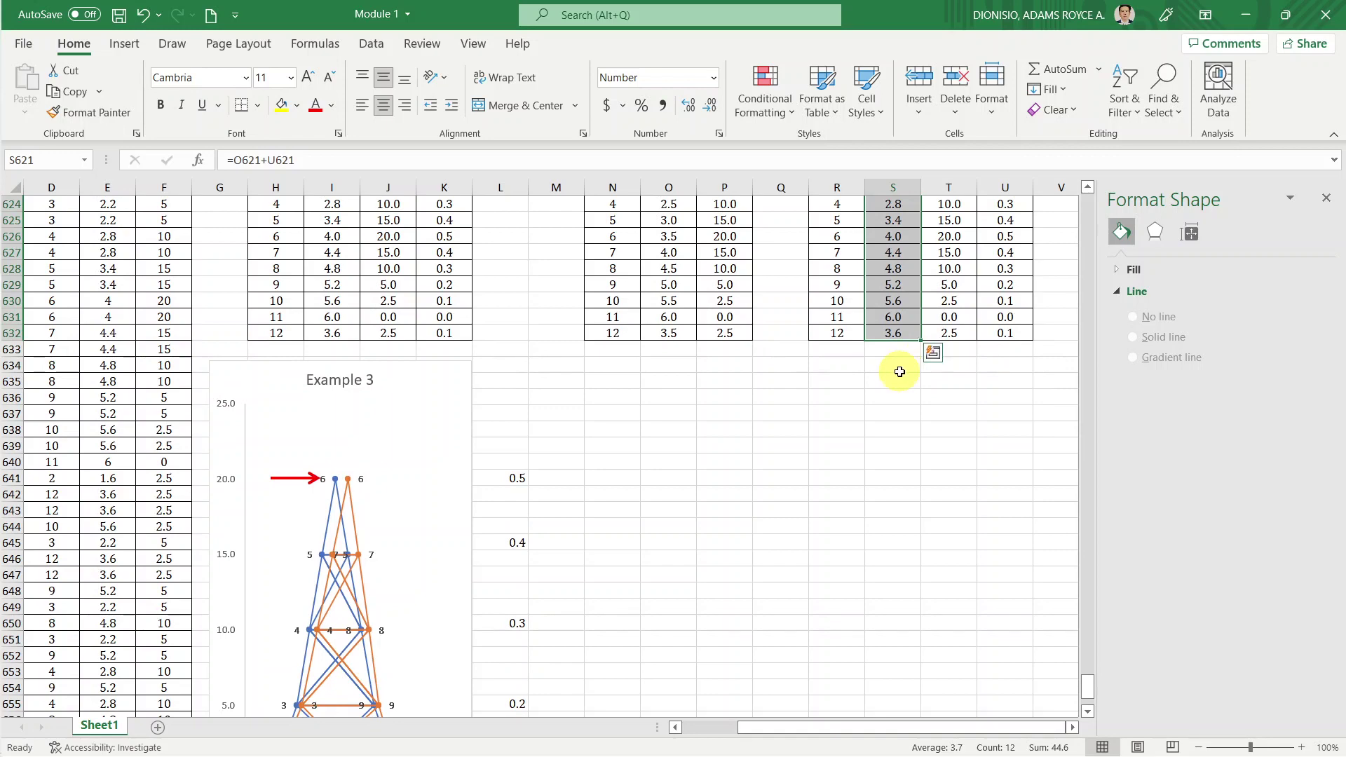
{"action": "scroll", "coordinate": [869, 400], "scroll_direction": "up", "scroll_amount": 1}
{"action": "scroll", "coordinate": [856, 411], "scroll_direction": "up", "scroll_amount": 1}
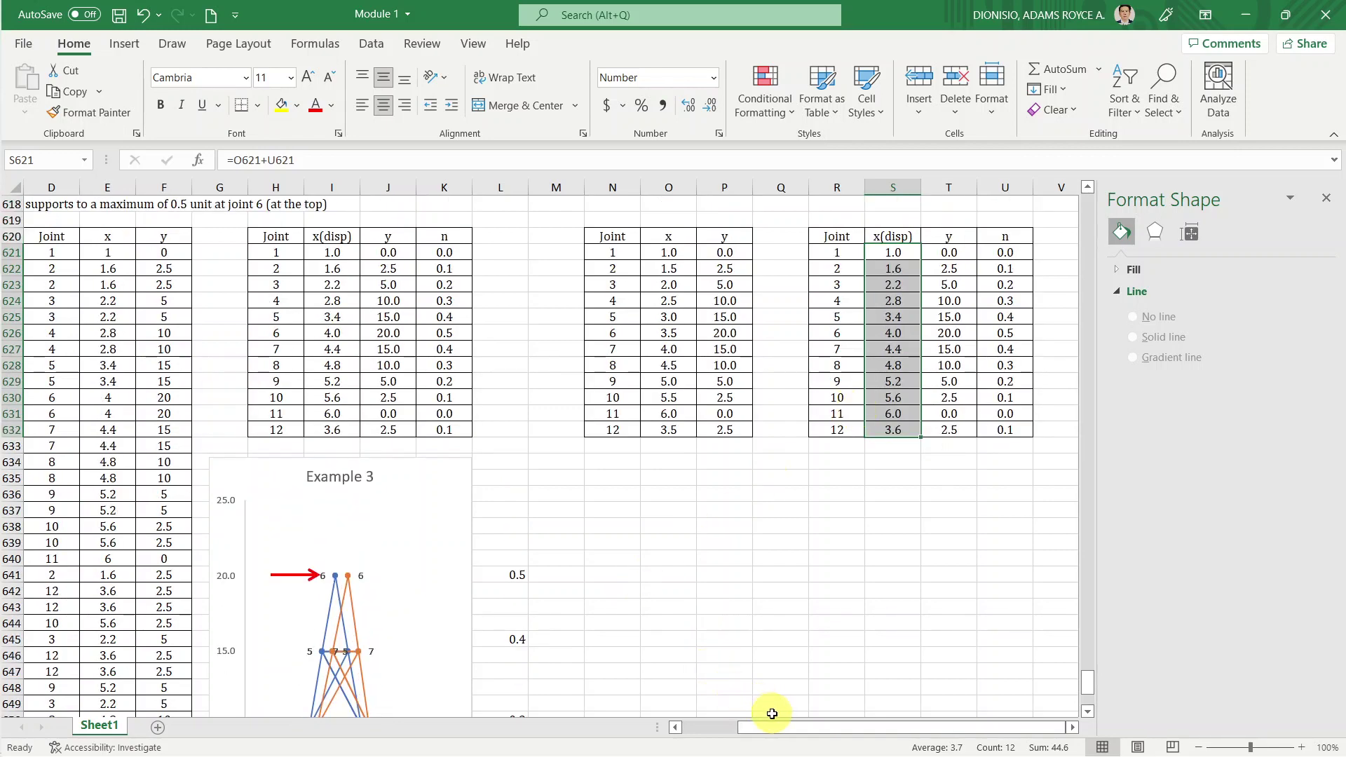
{"action": "left_click_drag", "start_coordinate": [776, 730], "coordinate": [736, 731]}
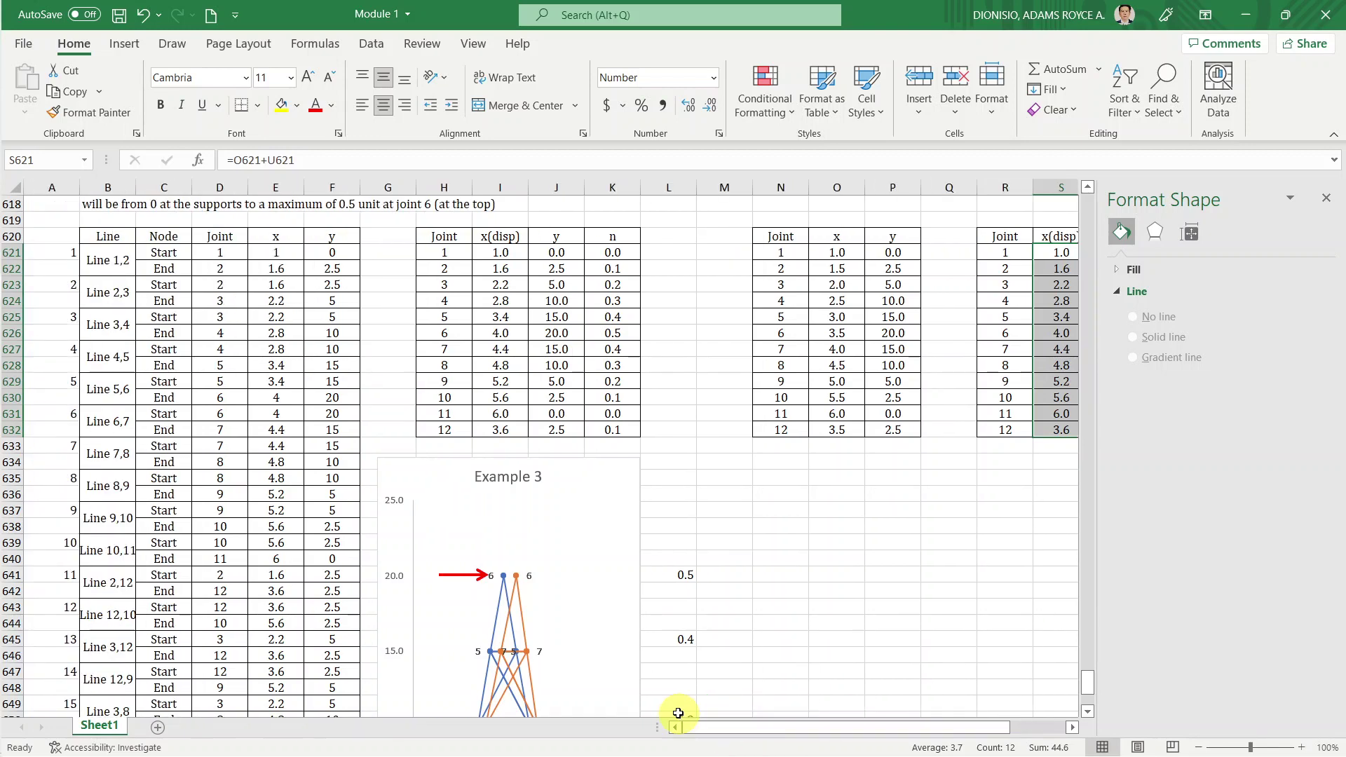
{"action": "left_click", "coordinate": [139, 261]}
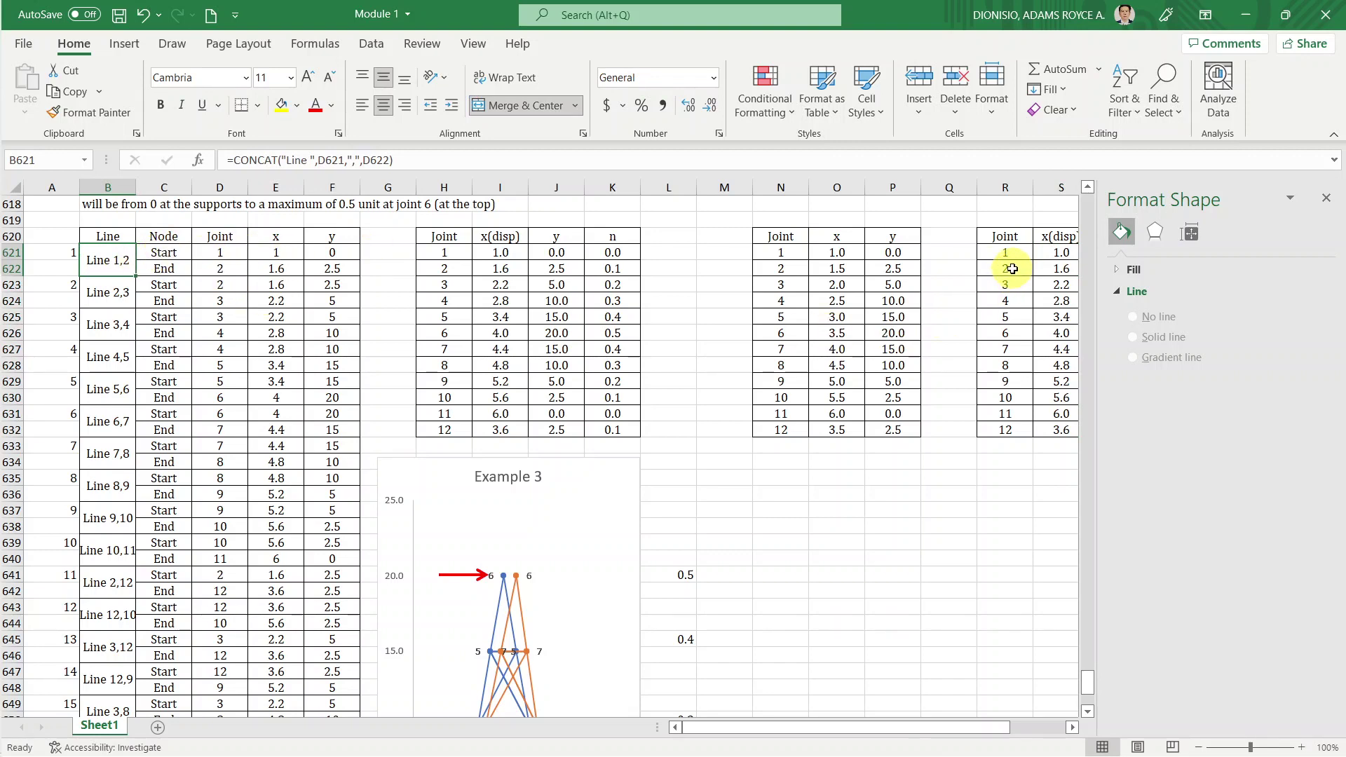
{"action": "left_click", "coordinate": [758, 729]}
{"action": "left_click_drag", "start_coordinate": [758, 729], "coordinate": [813, 728]}
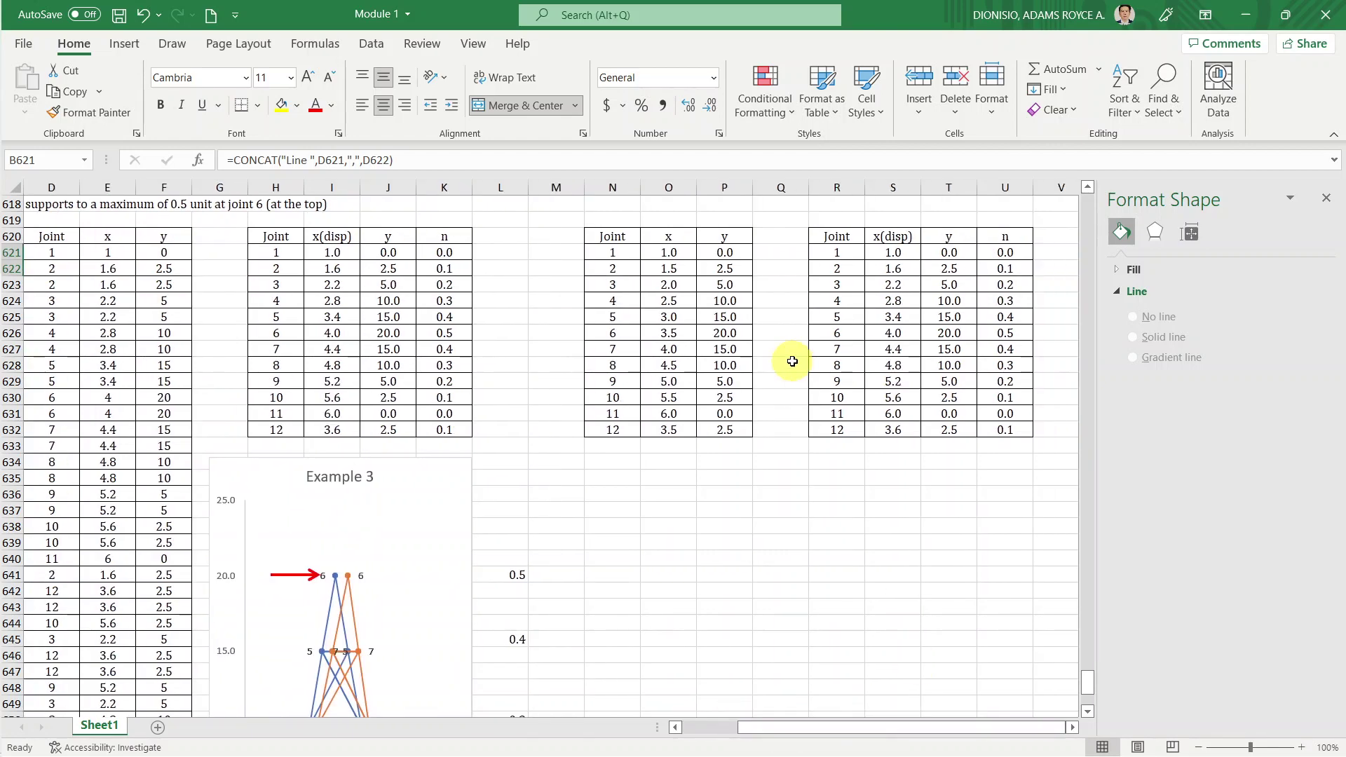
{"action": "scroll", "coordinate": [792, 361], "scroll_direction": "up", "scroll_amount": 4}
{"action": "scroll", "coordinate": [792, 361], "scroll_direction": "up", "scroll_amount": 5}
{"action": "scroll", "coordinate": [793, 359], "scroll_direction": "up", "scroll_amount": 1}
{"action": "scroll", "coordinate": [793, 357], "scroll_direction": "up", "scroll_amount": 4}
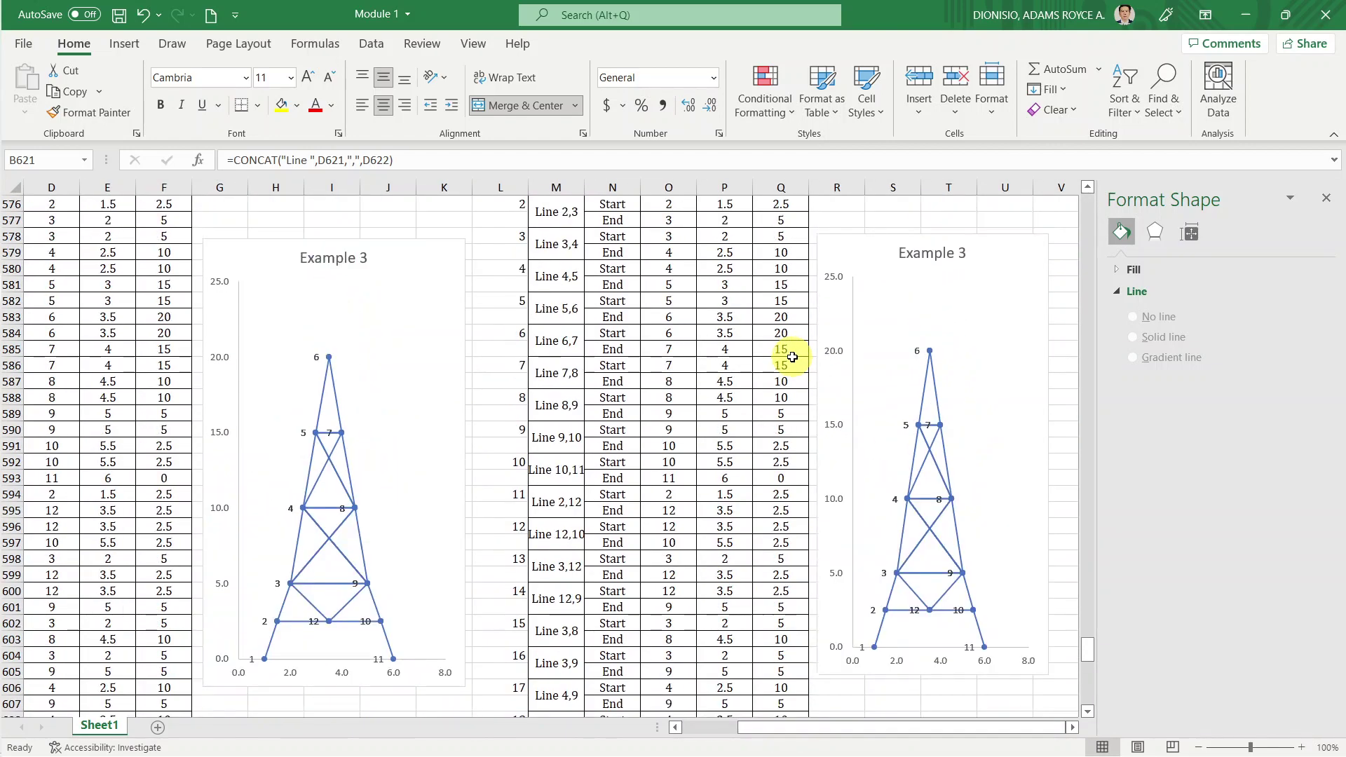
{"action": "scroll", "coordinate": [792, 356], "scroll_direction": "up", "scroll_amount": 3}
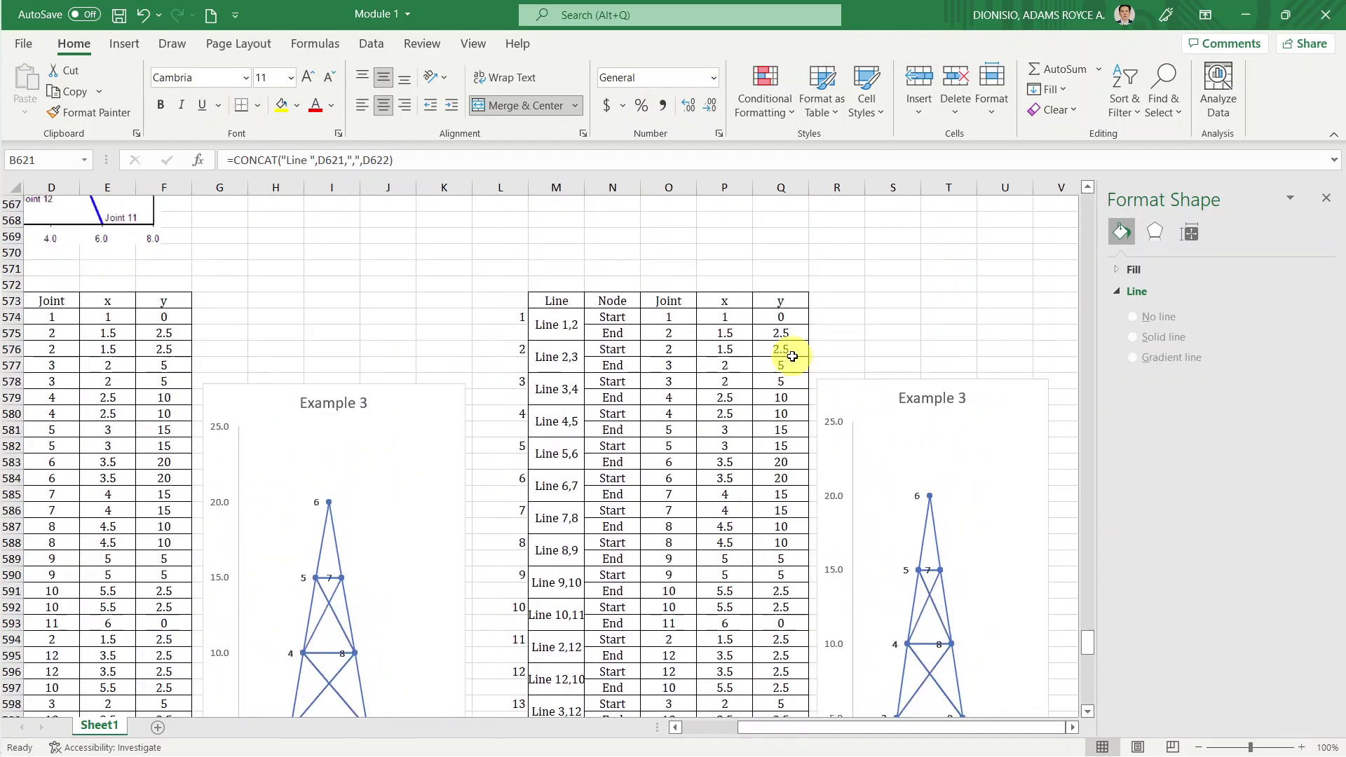
Select the line table L573:Q615 and copy it.
{"action": "left_click", "coordinate": [518, 302]}
{"action": "scroll", "coordinate": [621, 357], "scroll_direction": "down", "scroll_amount": 5}
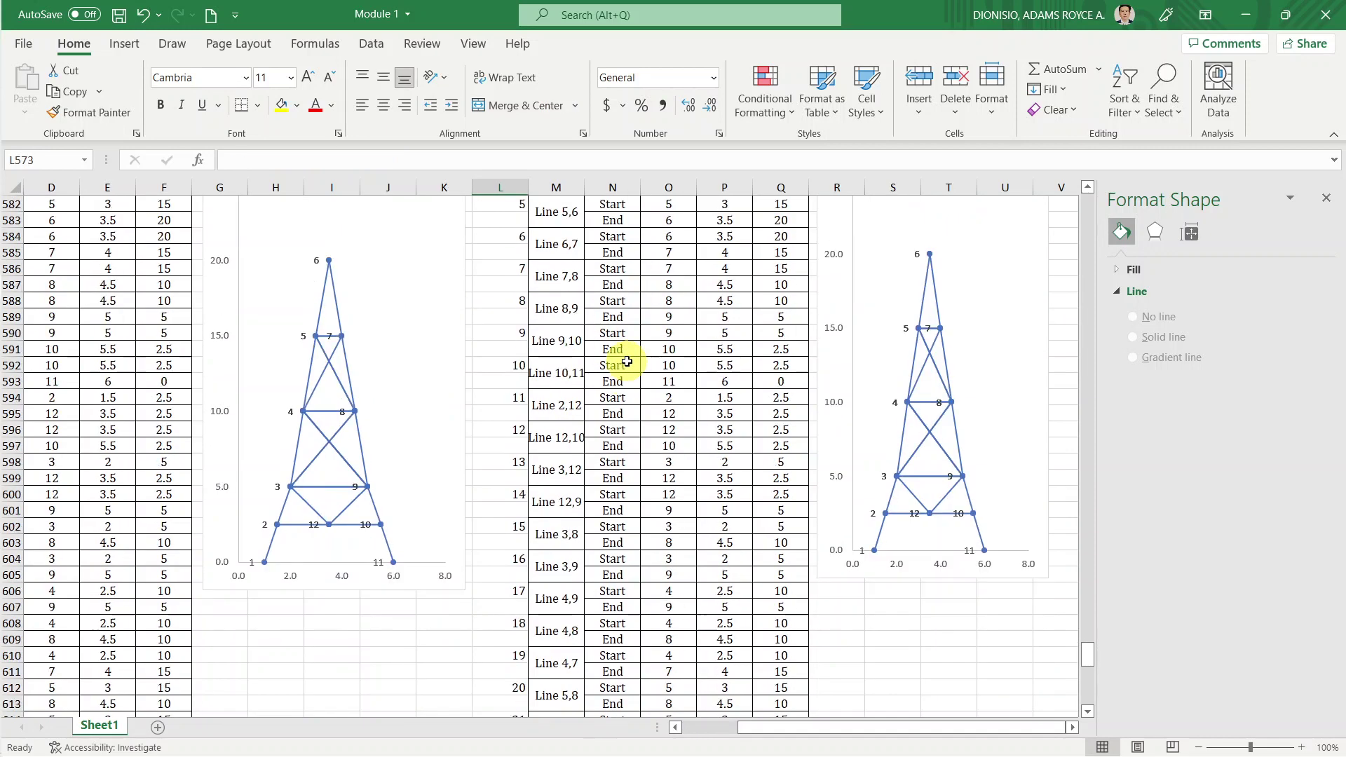
{"action": "scroll", "coordinate": [629, 361], "scroll_direction": "down", "scroll_amount": 4}
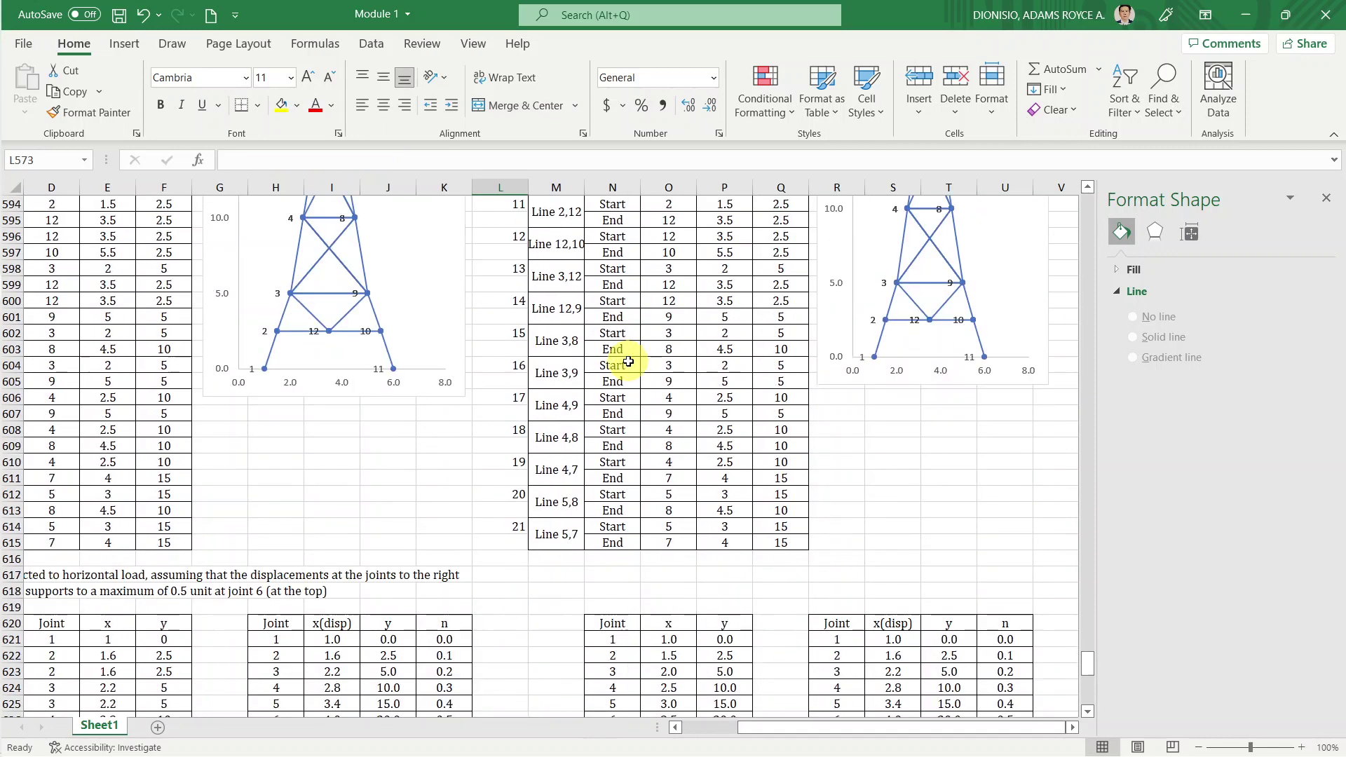
{"action": "left_click", "coordinate": [783, 542], "text": "shift"}
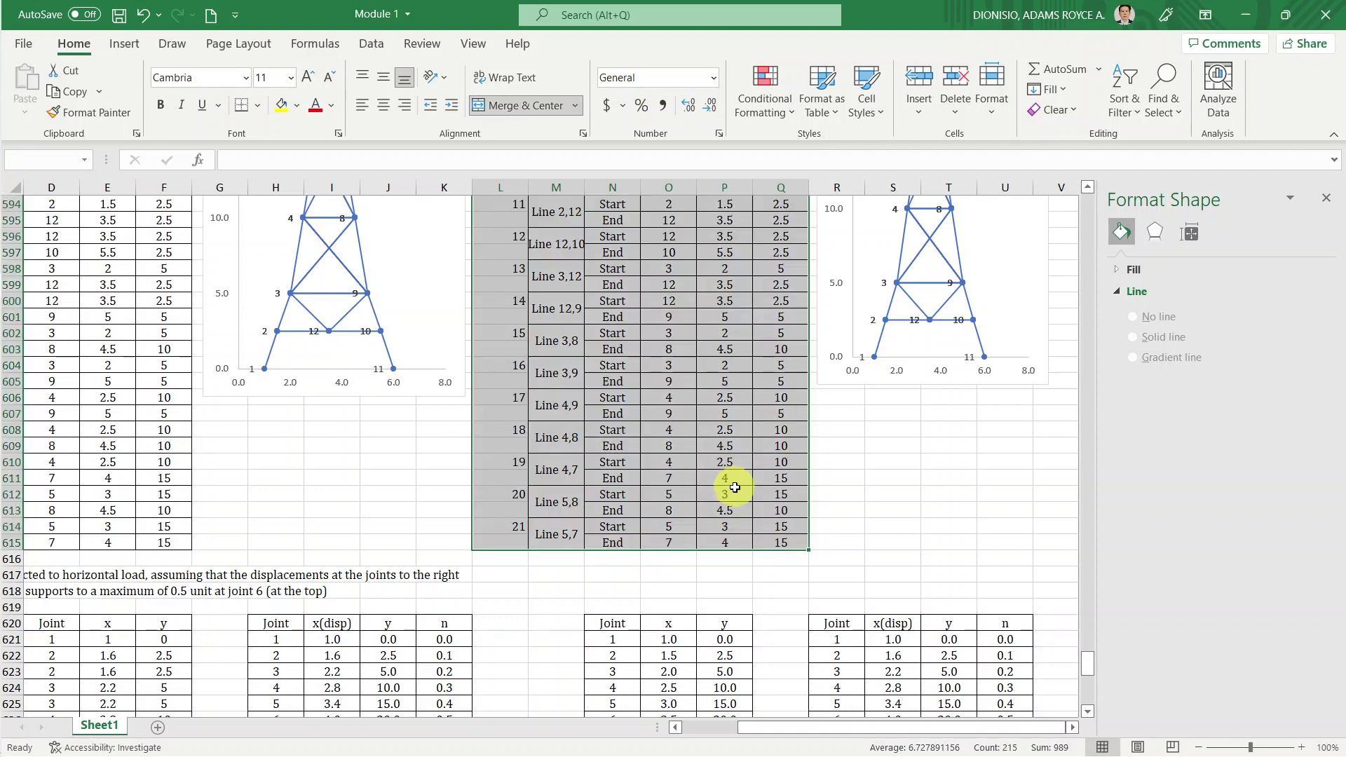
{"action": "scroll", "coordinate": [732, 485], "scroll_direction": "up", "scroll_amount": 3}
{"action": "scroll", "coordinate": [730, 482], "scroll_direction": "up", "scroll_amount": 3}
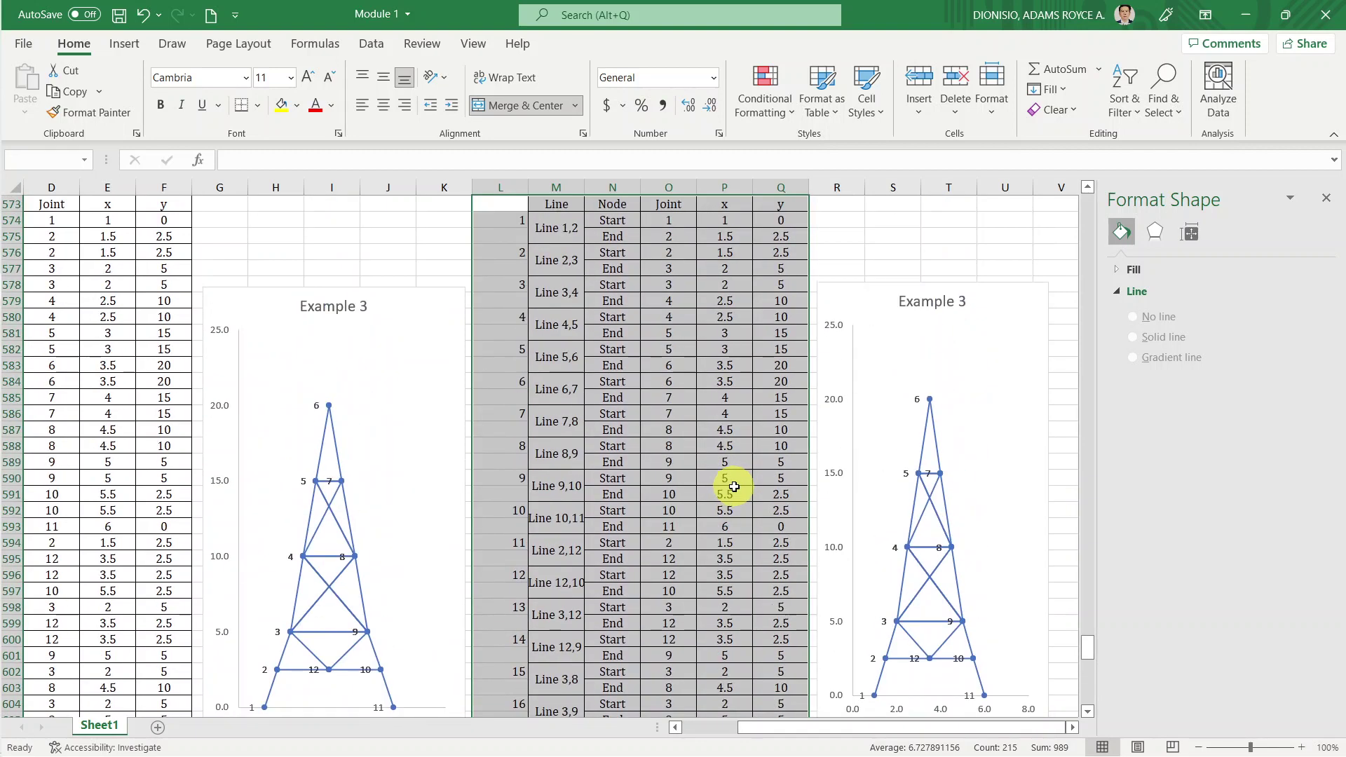
{"action": "scroll", "coordinate": [730, 477], "scroll_direction": "up", "scroll_amount": 3}
{"action": "scroll", "coordinate": [701, 456], "scroll_direction": "up", "scroll_amount": 1}
{"action": "scroll", "coordinate": [623, 467], "scroll_direction": "down", "scroll_amount": 5}
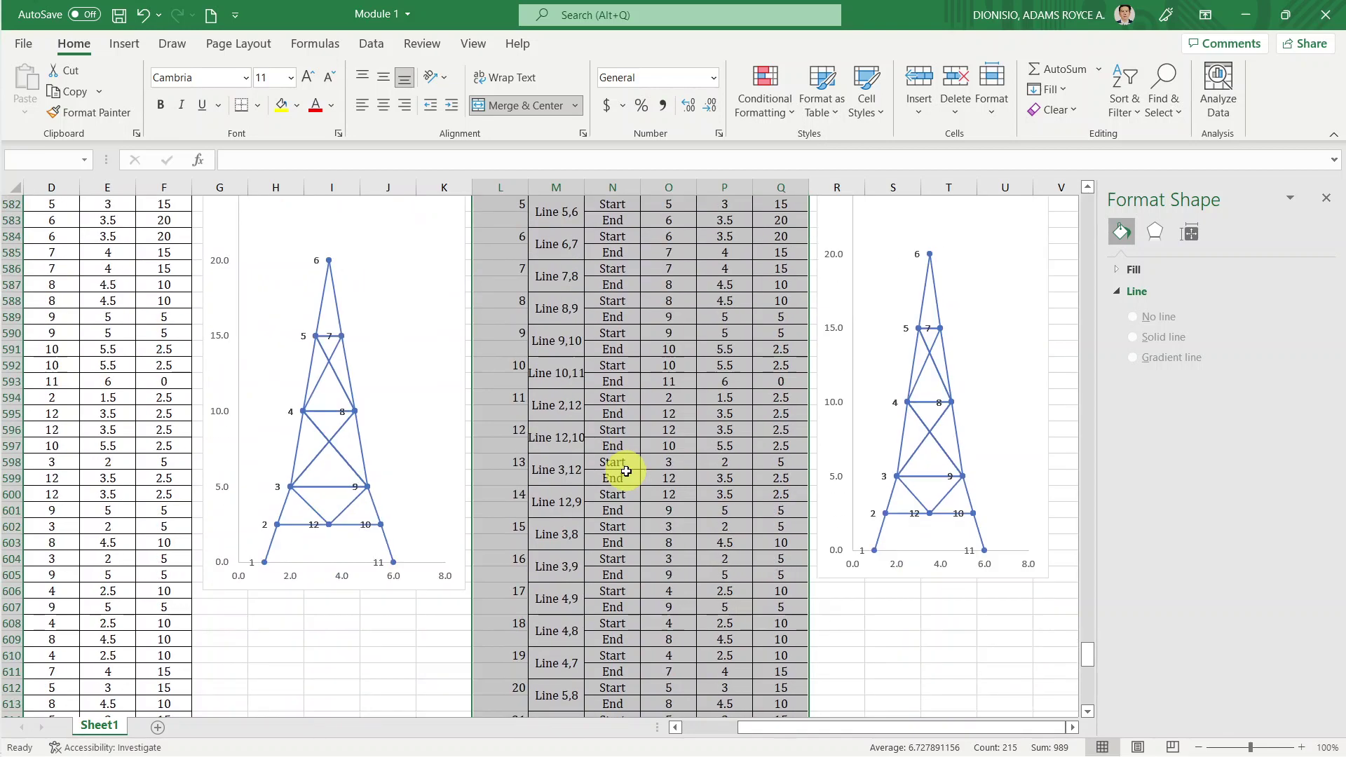
{"action": "scroll", "coordinate": [625, 471], "scroll_direction": "down", "scroll_amount": 5}
{"action": "key", "text": "ctrl+c"}
Paste the copied line table at W620, beside the displaced-joint tables.
{"action": "scroll", "coordinate": [714, 404], "scroll_direction": "down", "scroll_amount": 3}
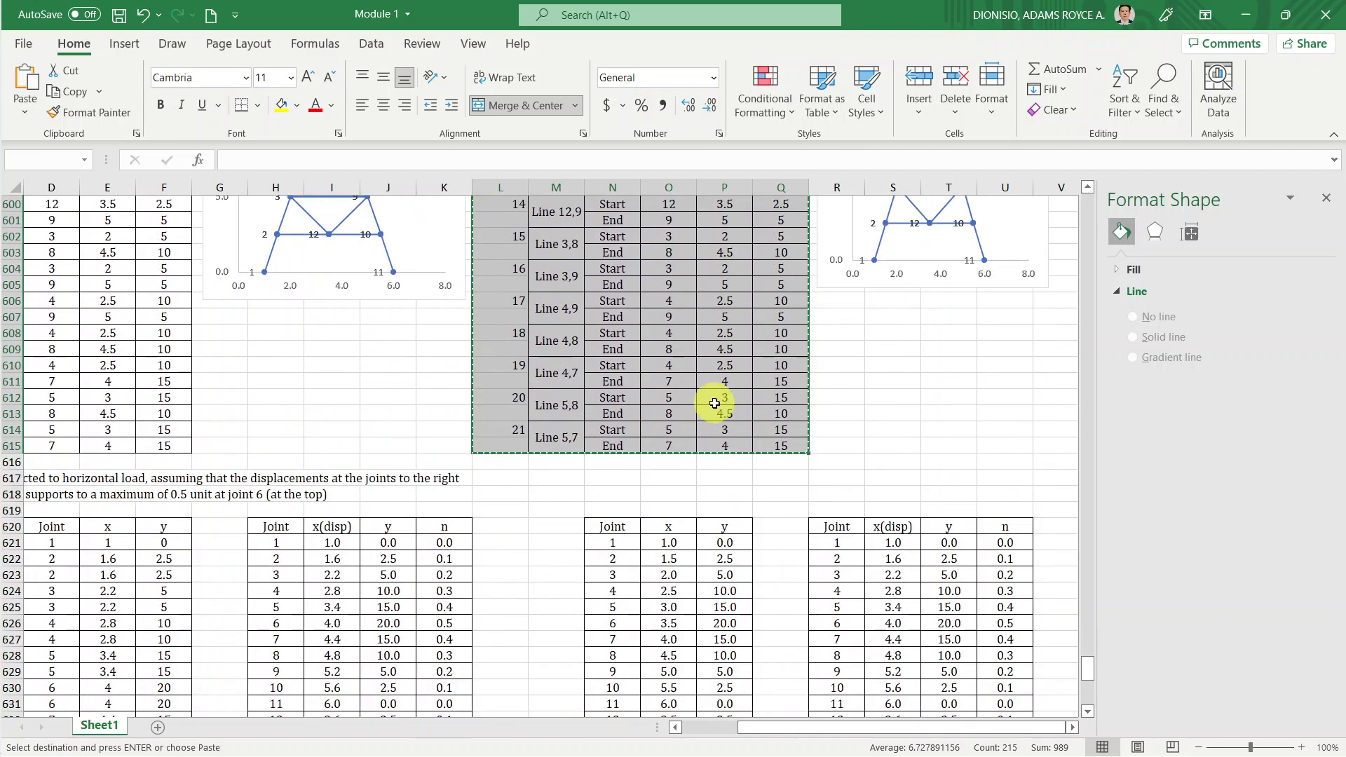
{"action": "scroll", "coordinate": [712, 397], "scroll_direction": "down", "scroll_amount": 2}
{"action": "scroll", "coordinate": [709, 415], "scroll_direction": "down", "scroll_amount": 2}
{"action": "left_click_drag", "start_coordinate": [940, 730], "coordinate": [1016, 735]}
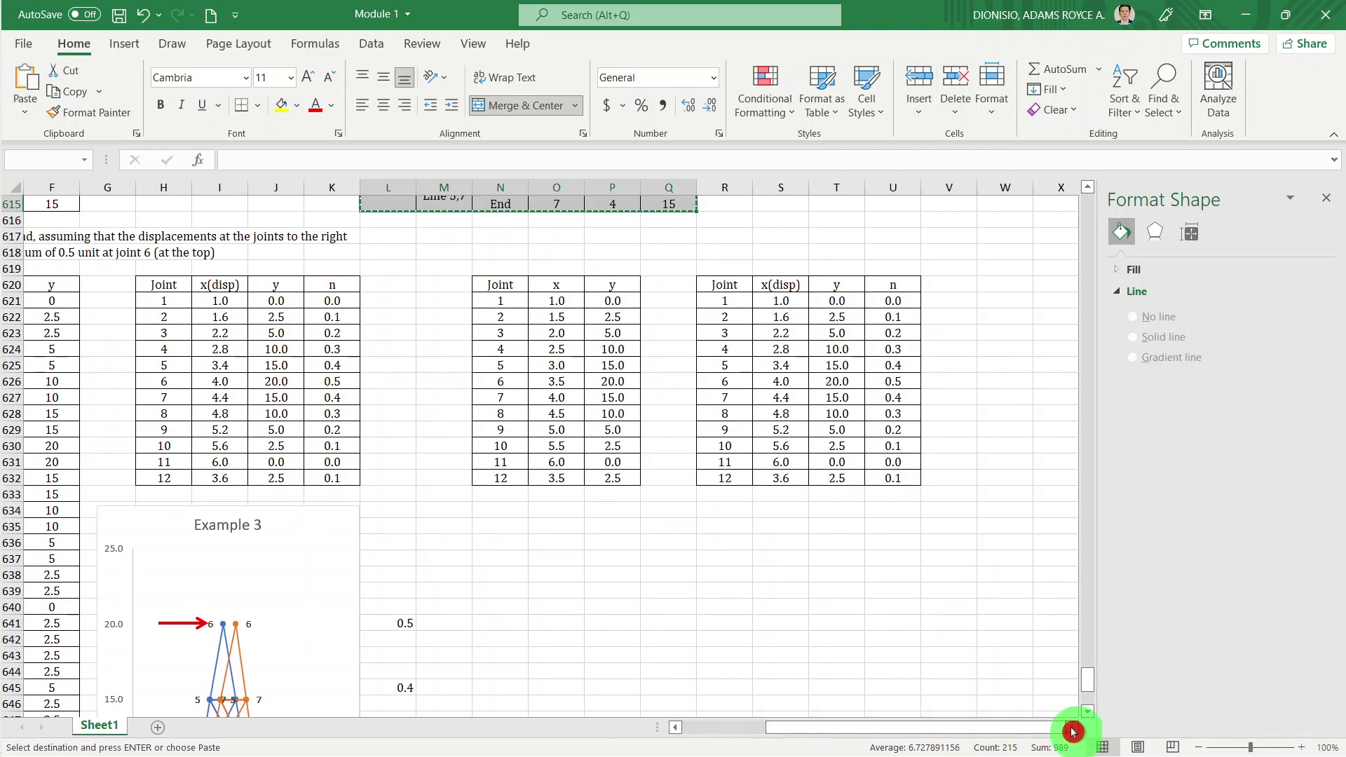
{"action": "left_click_drag", "start_coordinate": [1016, 735], "coordinate": [1073, 733]}
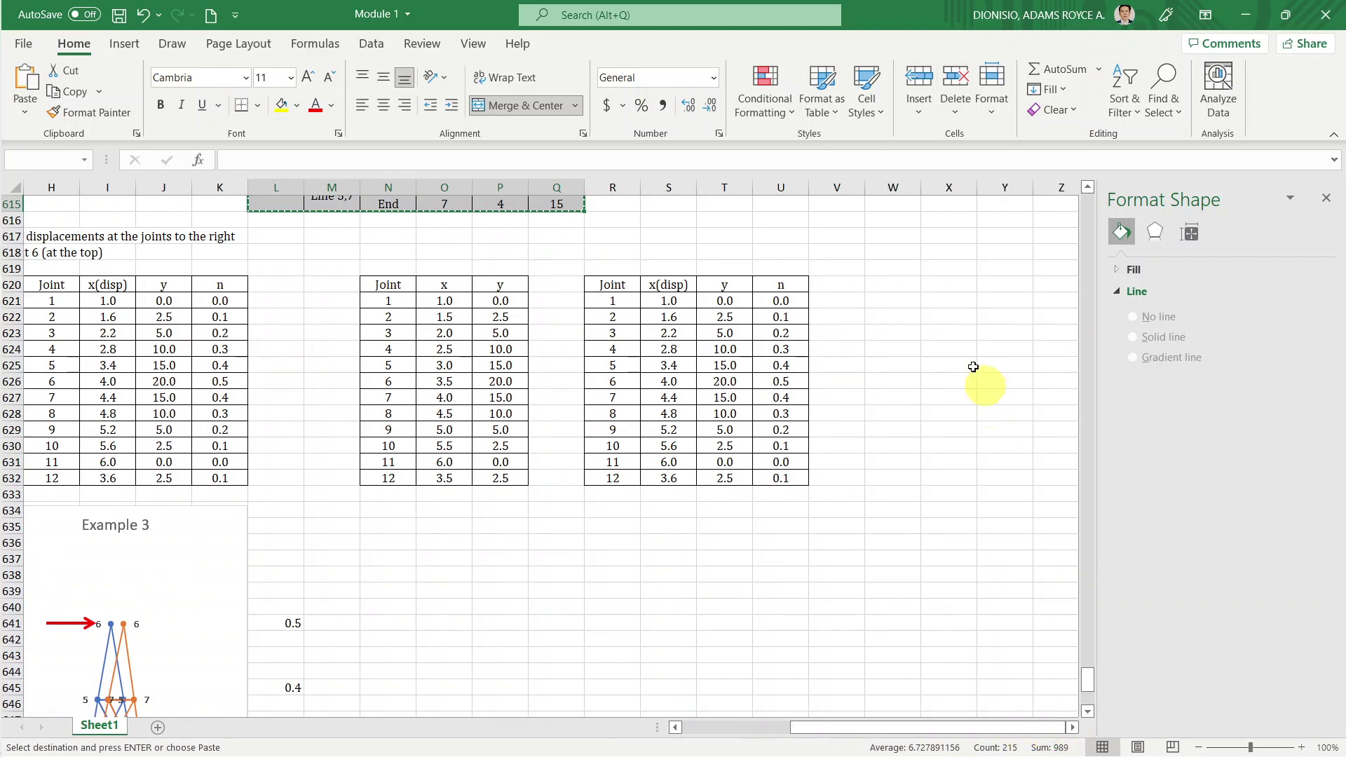
{"action": "left_click", "coordinate": [892, 284]}
{"action": "key", "text": "Return"}
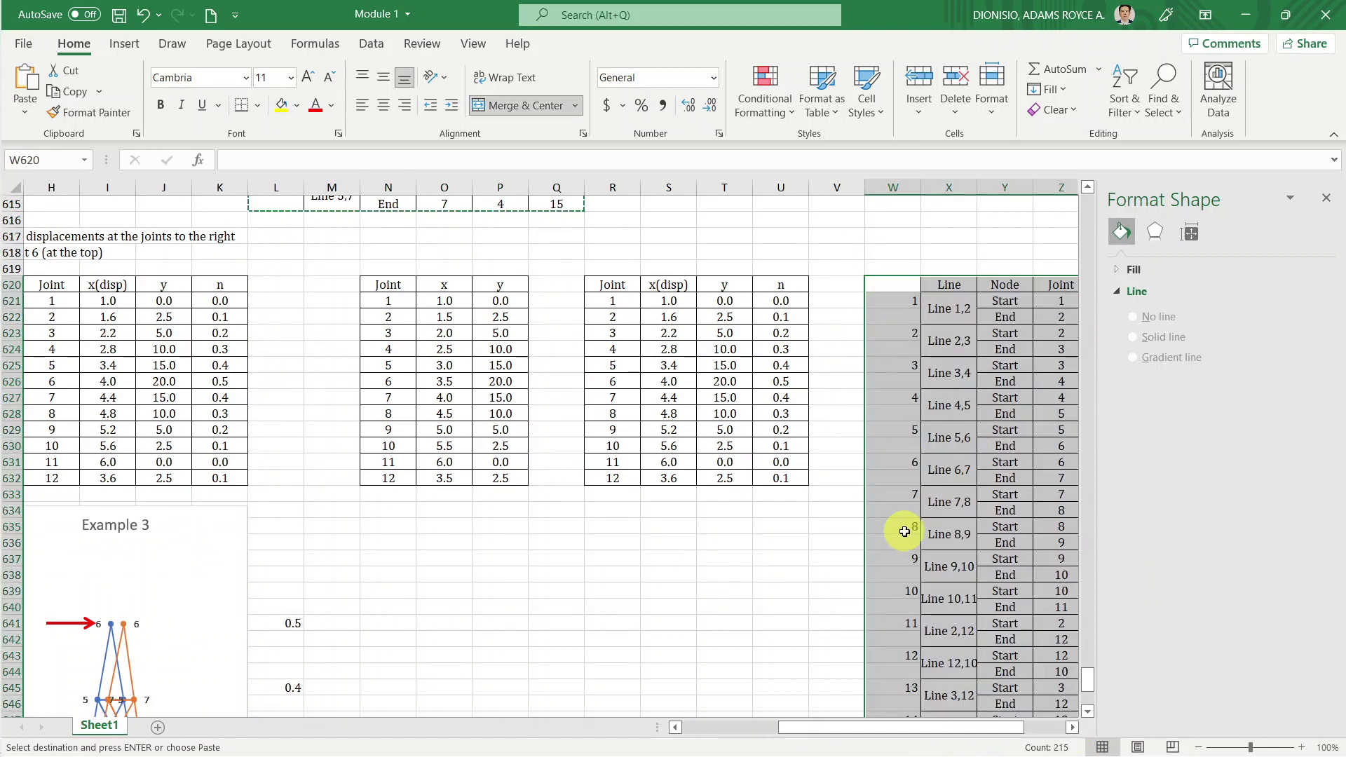
{"action": "left_click_drag", "start_coordinate": [869, 729], "coordinate": [968, 733]}
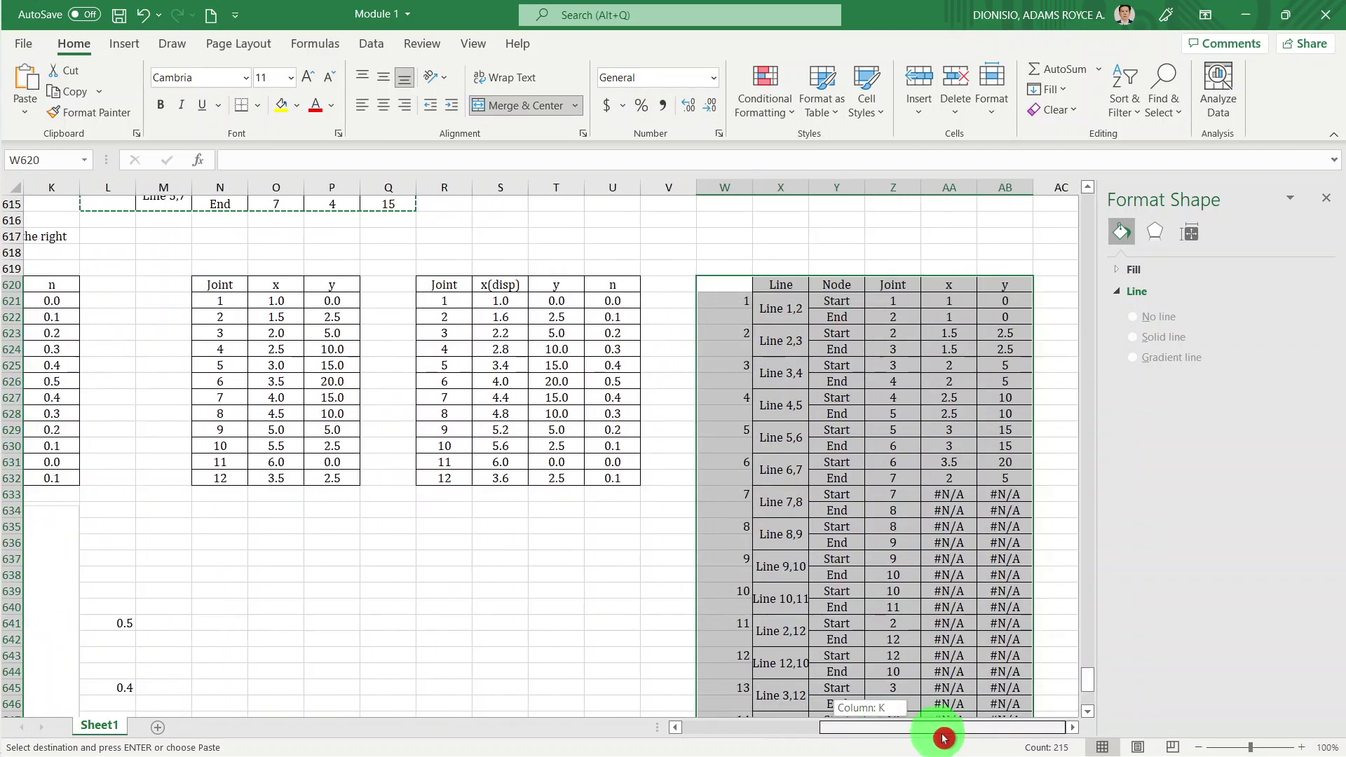
Inspect the lookup formula behind the #N/A cell AA635 without changing it.
{"action": "left_click", "coordinate": [950, 527]}
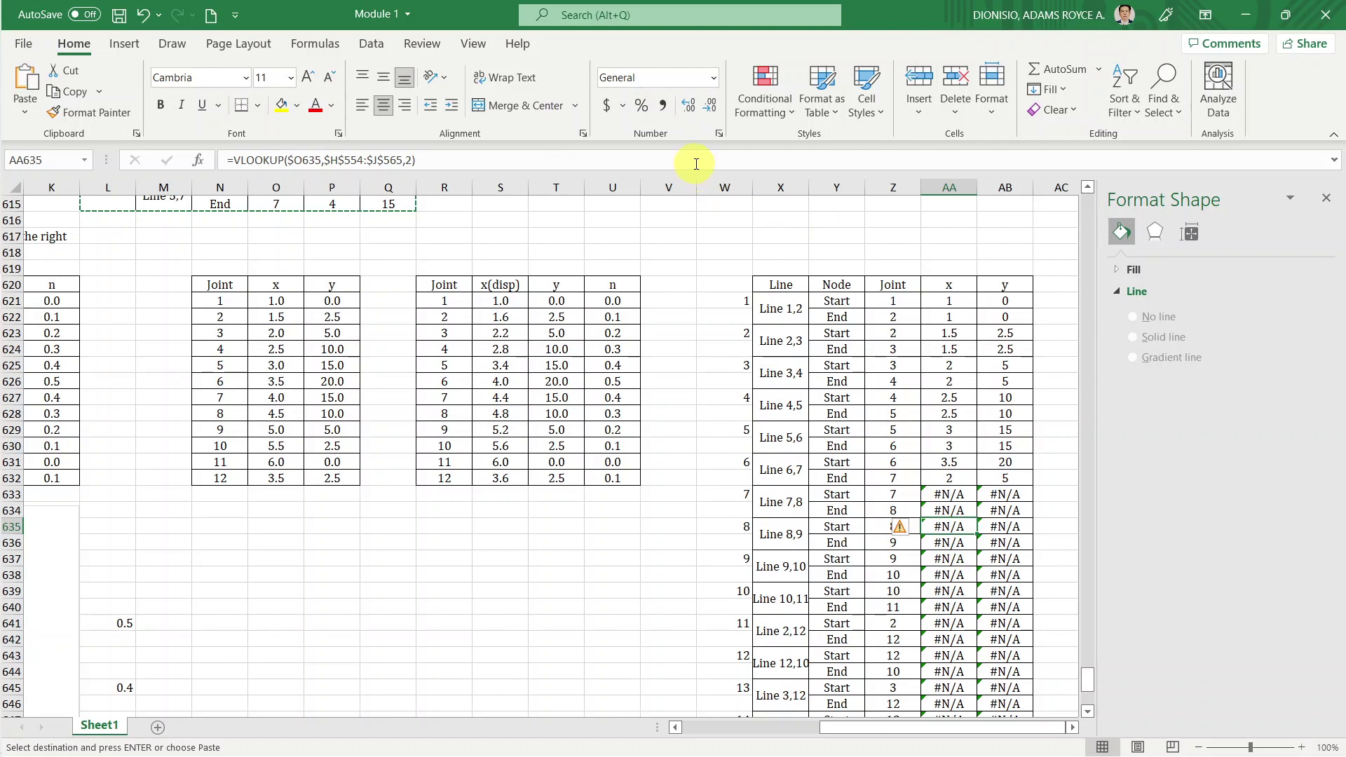
{"action": "left_click", "coordinate": [693, 154]}
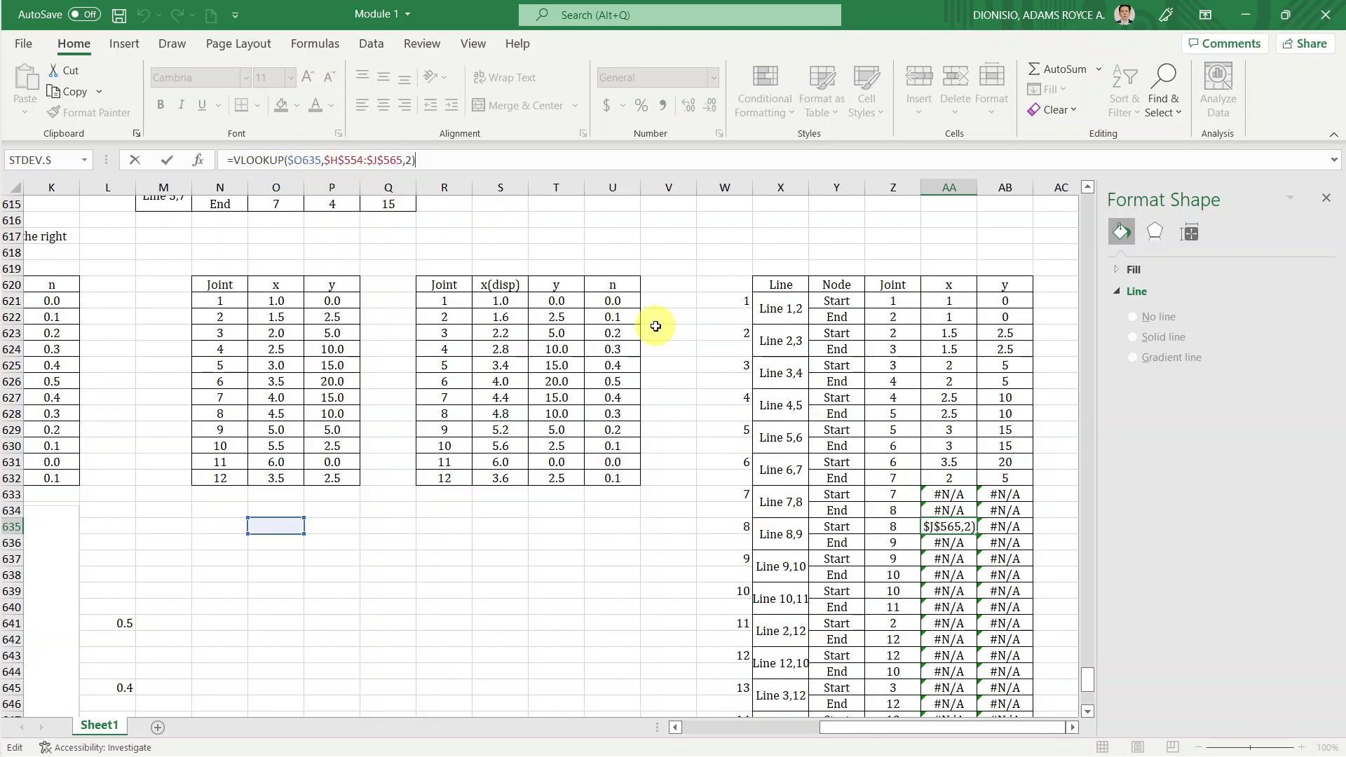
{"action": "key", "text": "Escape"}
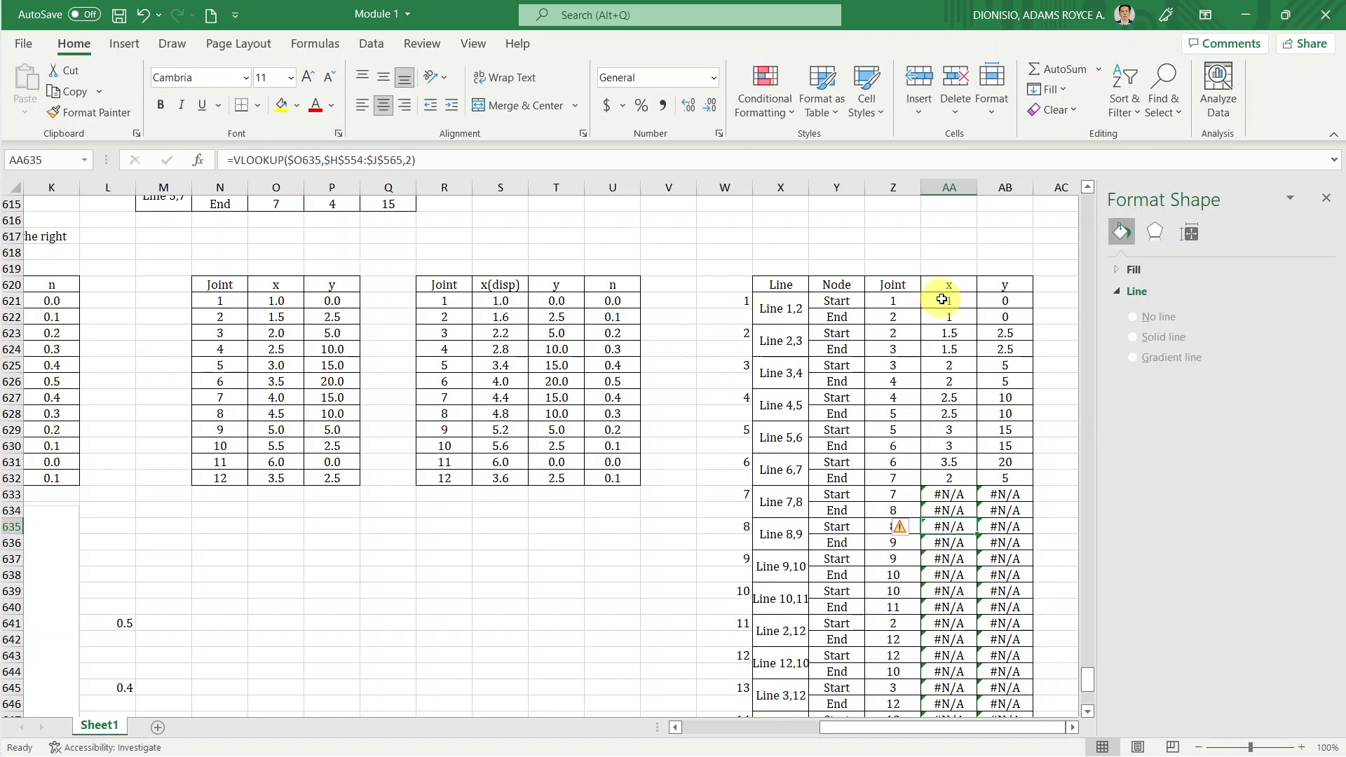
Change AA621's lookup value from O621 to the joint cell $Z621.
{"action": "left_click", "coordinate": [946, 302]}
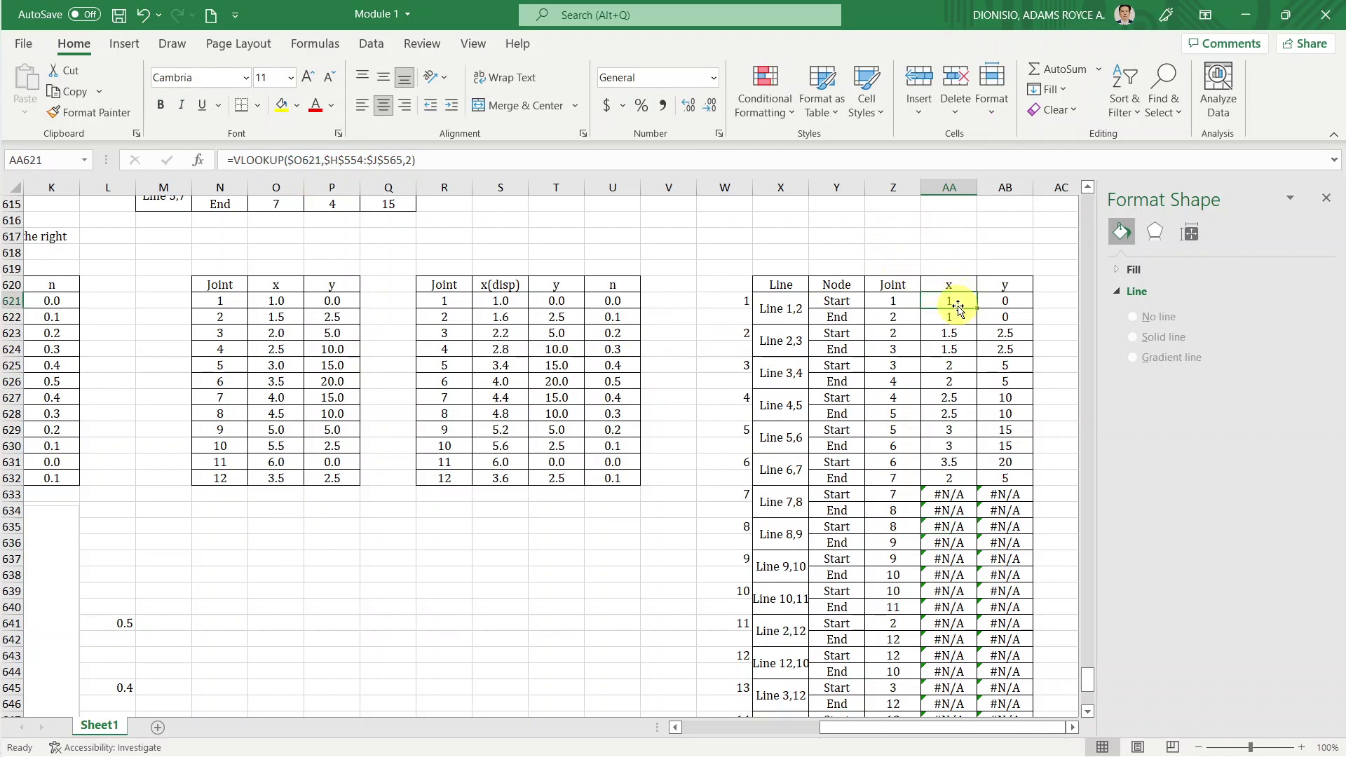
{"action": "left_click", "coordinate": [678, 160]}
{"action": "left_click", "coordinate": [424, 148]}
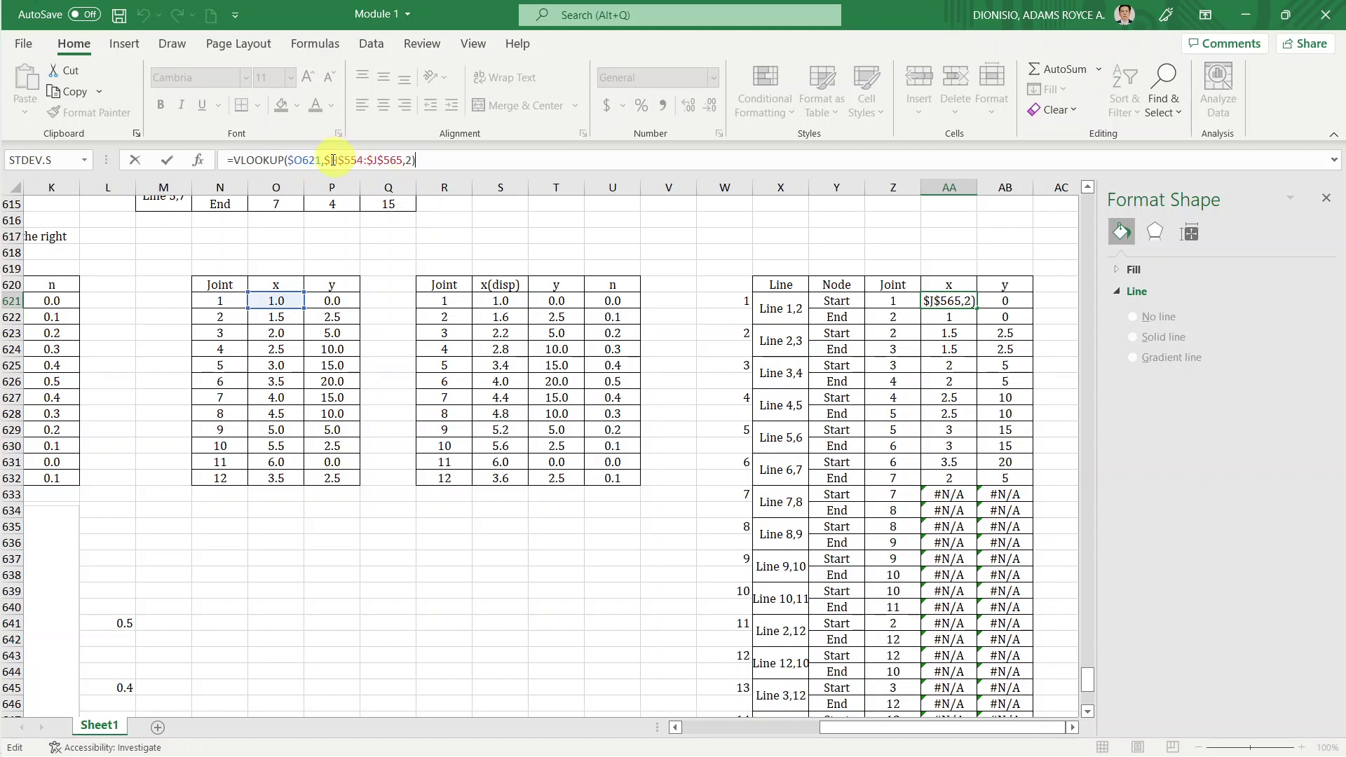
{"action": "left_click", "coordinate": [401, 149]}
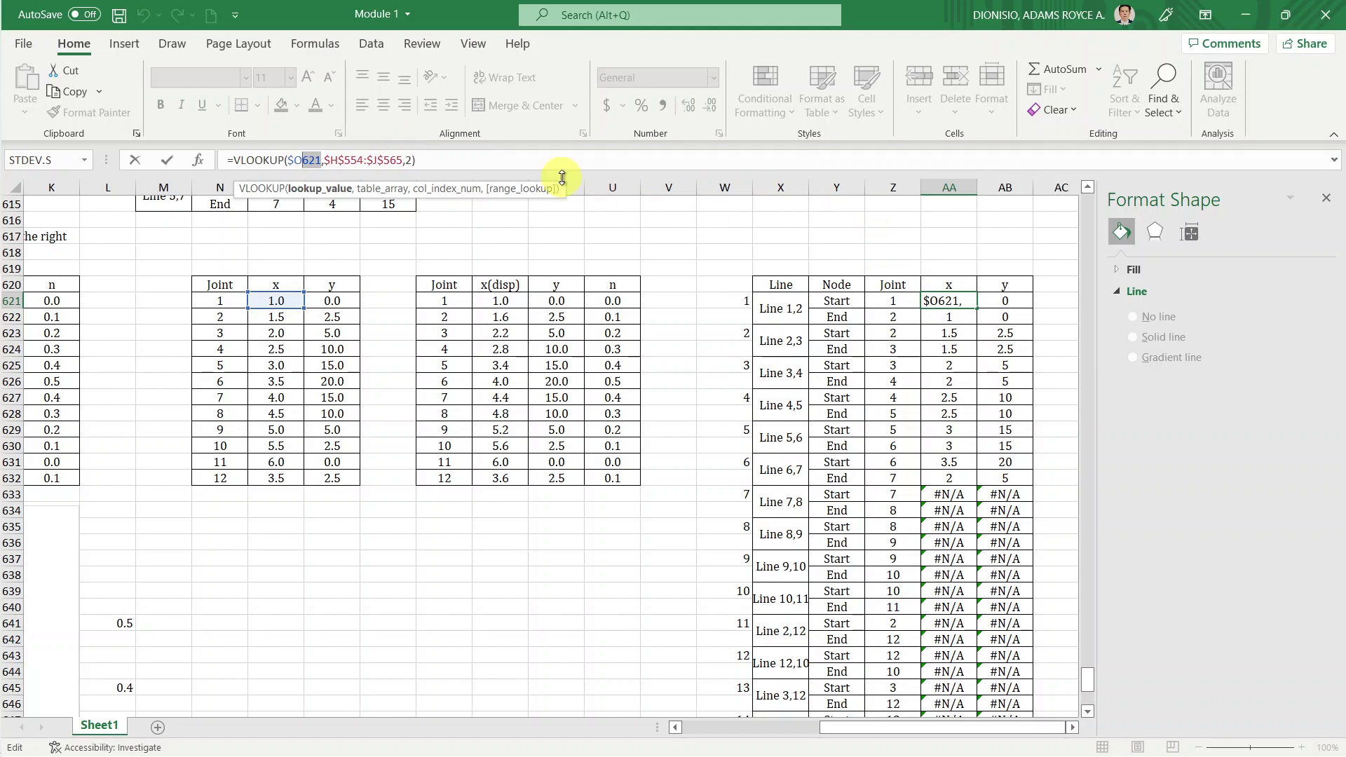
{"action": "key", "text": "BackSpace"}
{"action": "key", "text": "BackSpace"}
{"action": "key", "text": "BackSpace"}
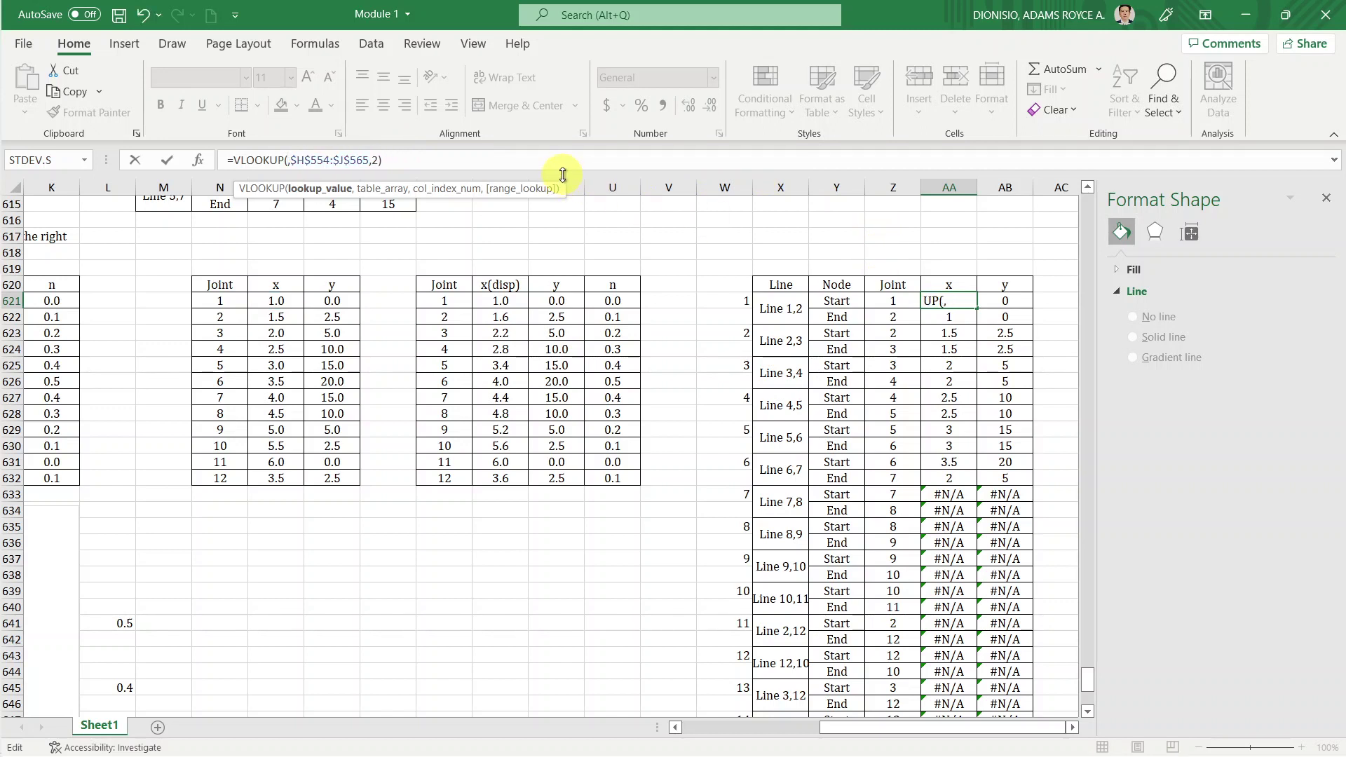
{"action": "left_click", "coordinate": [893, 301]}
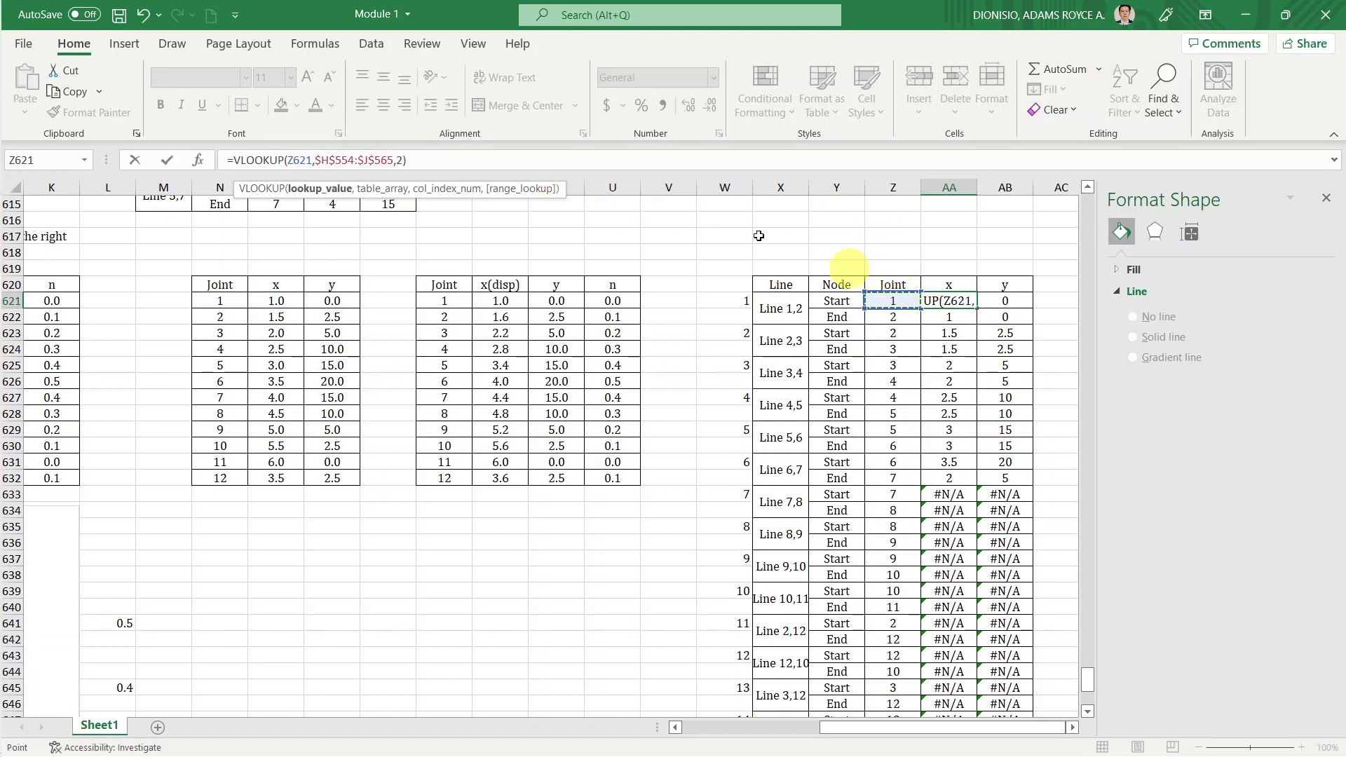
{"action": "left_click", "coordinate": [292, 160]}
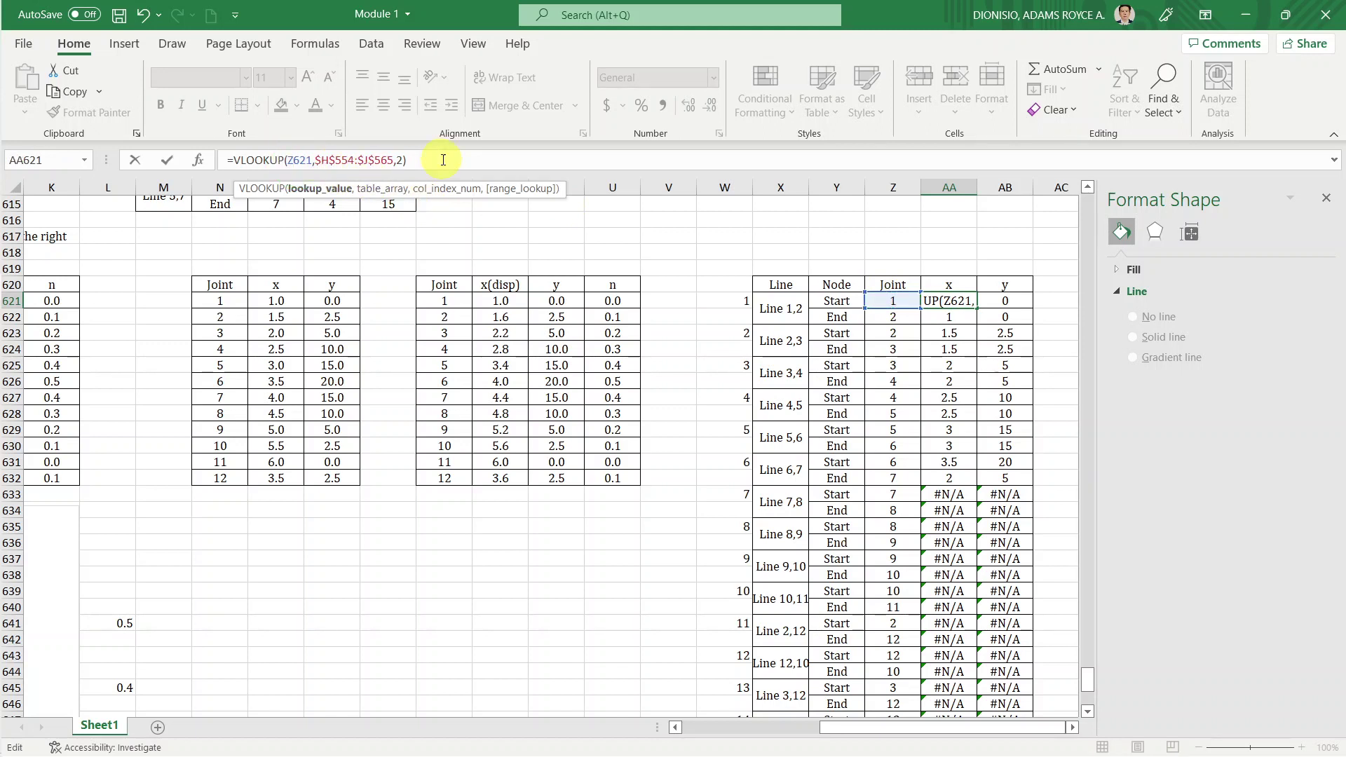
{"action": "type", "text": "$"}
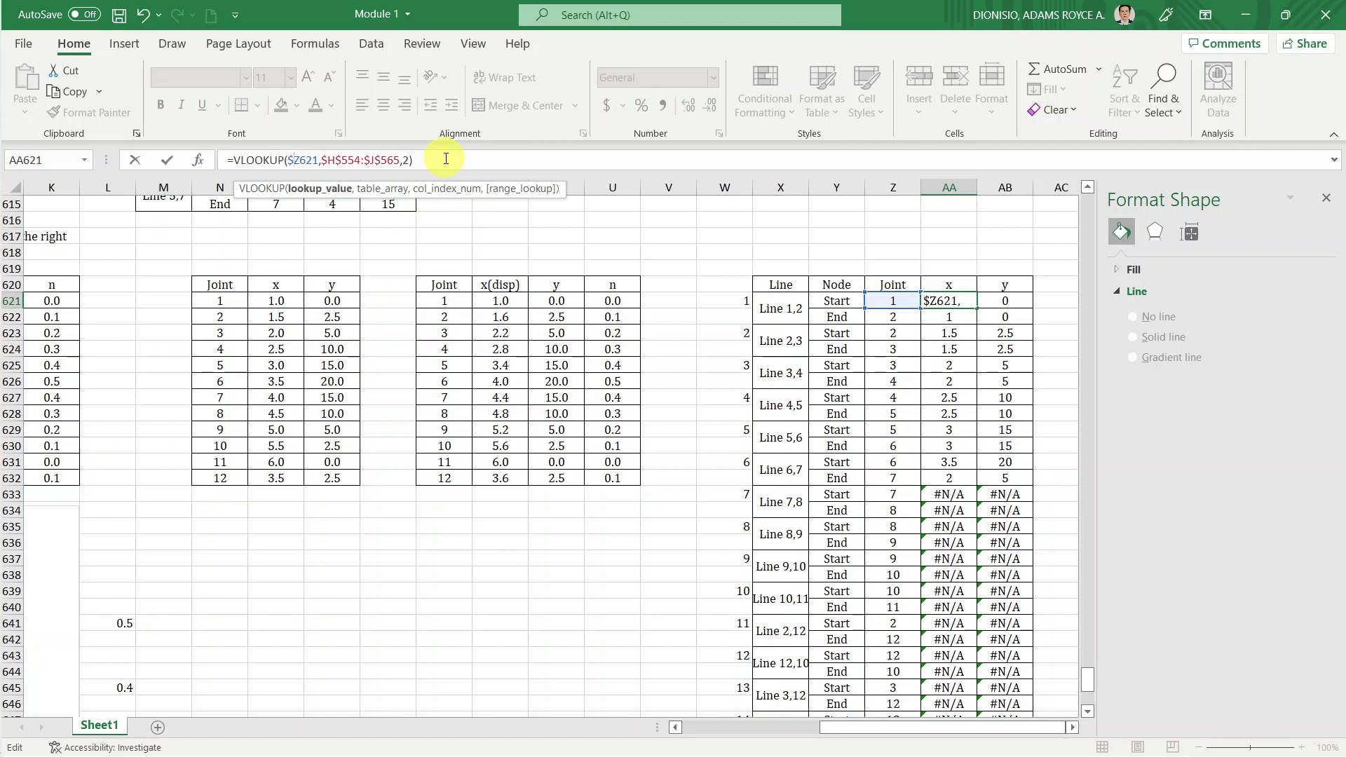
Point AA621's lookup at the displaced-joint table R621:T632, commit, and copy the cell.
{"action": "left_click", "coordinate": [403, 160]}
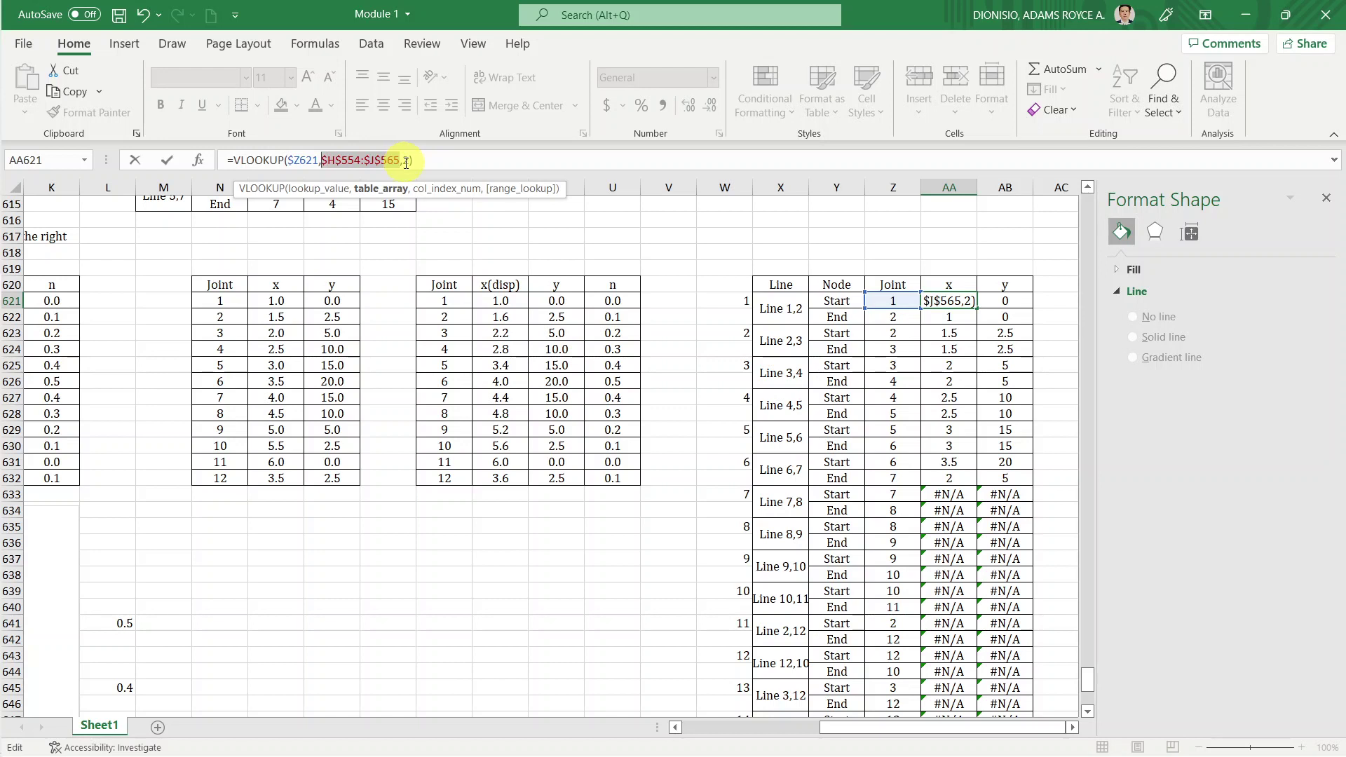
{"action": "key", "text": "BackSpace"}
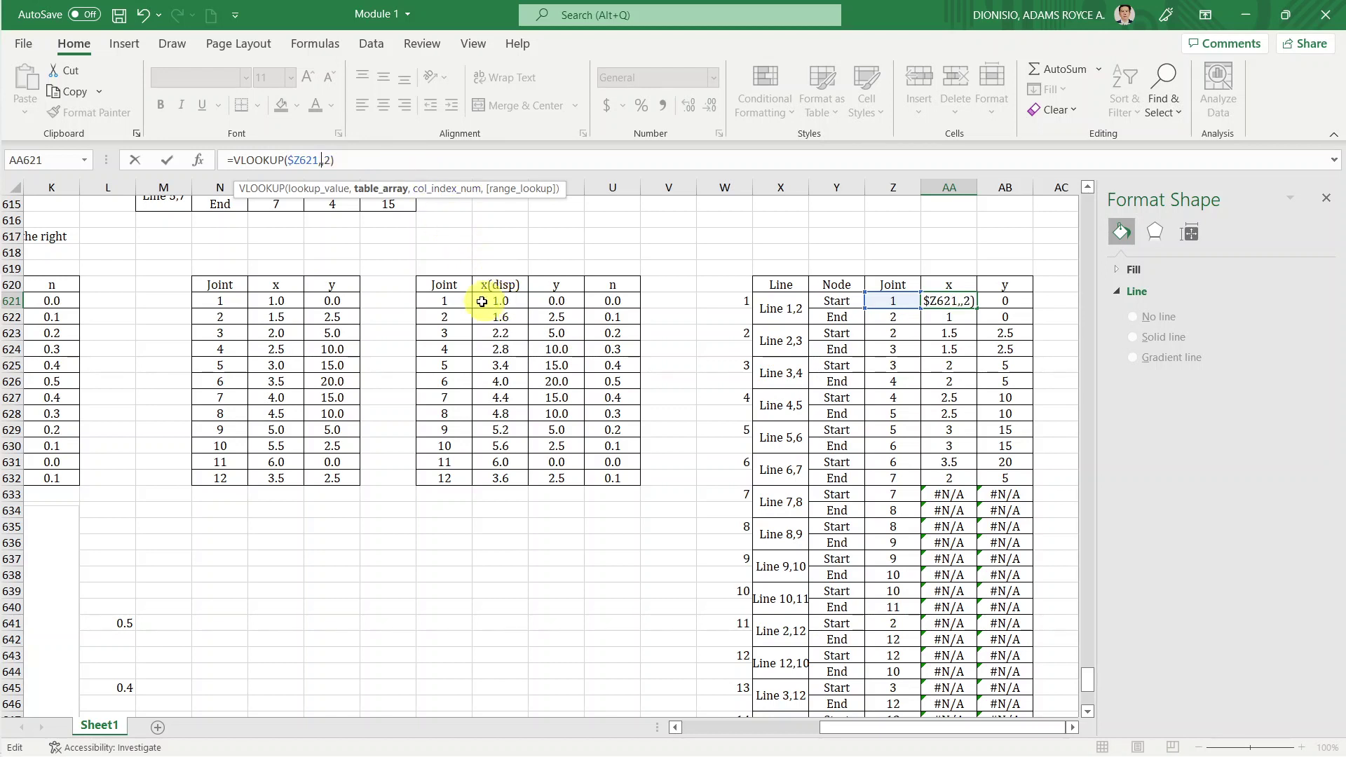
{"action": "mouse_move", "coordinate": [445, 299]}
{"action": "left_mouse_down"}
{"action": "mouse_move", "coordinate": [541, 370]}
{"action": "mouse_move", "coordinate": [573, 485]}
{"action": "left_mouse_up"}
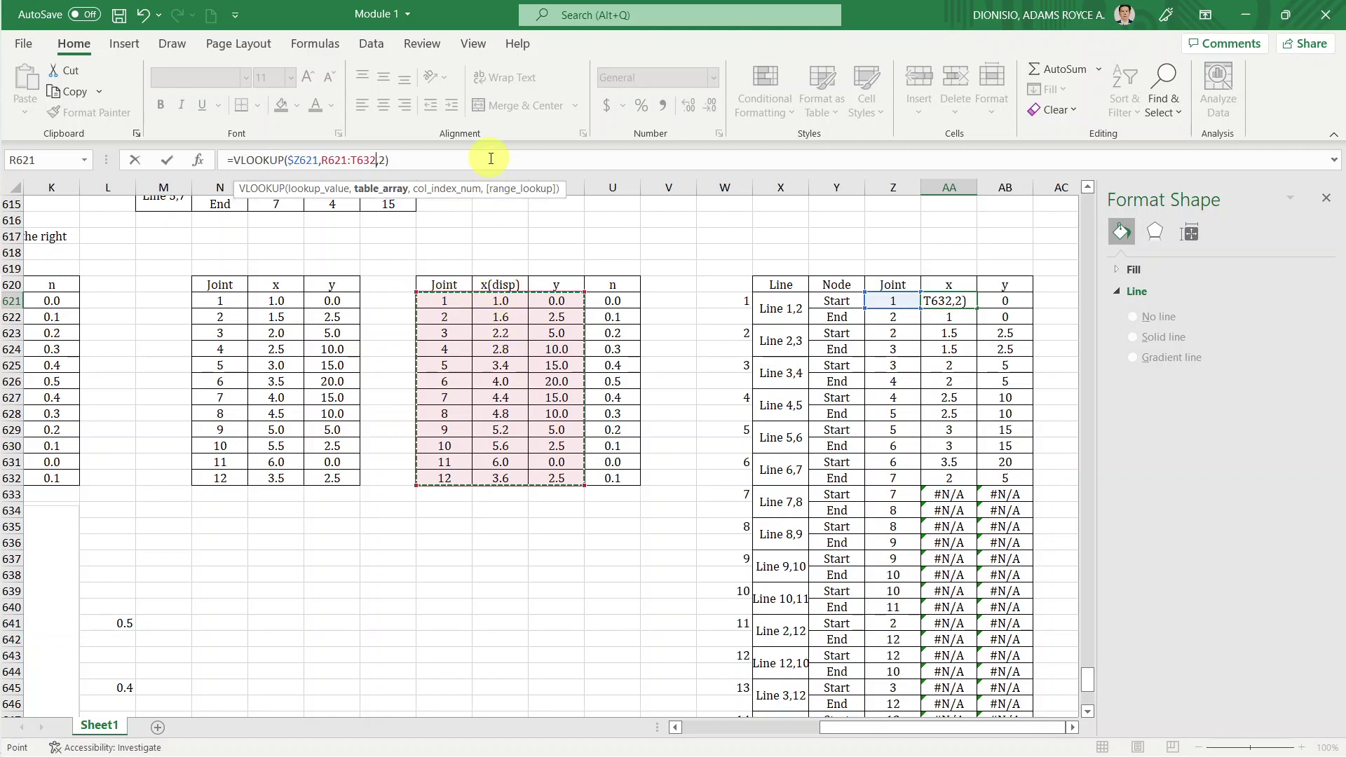
{"action": "key", "text": "ctrl+Return"}
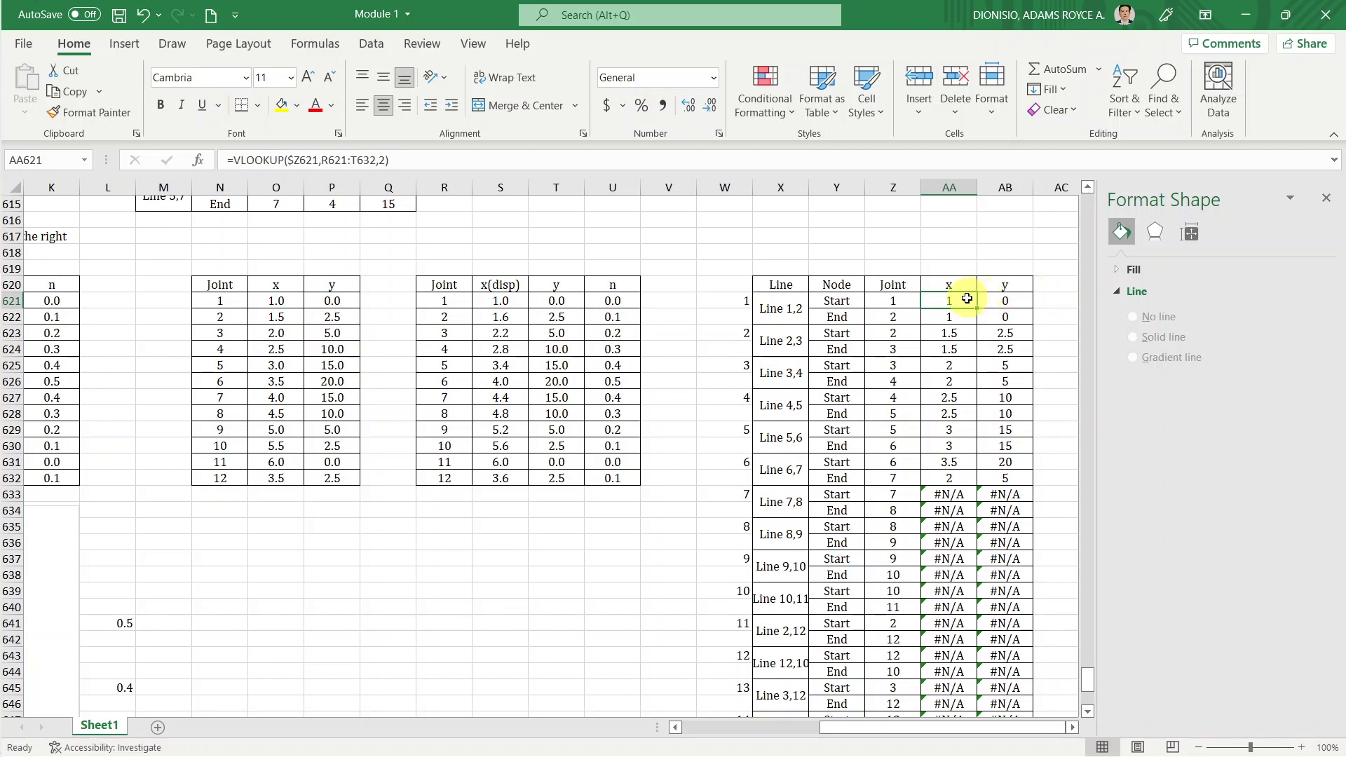
{"action": "key", "text": "ctrl+c"}
Paste the x lookup into AB621 and clear the x and y cells below row 621.
{"action": "left_click", "coordinate": [1010, 304]}
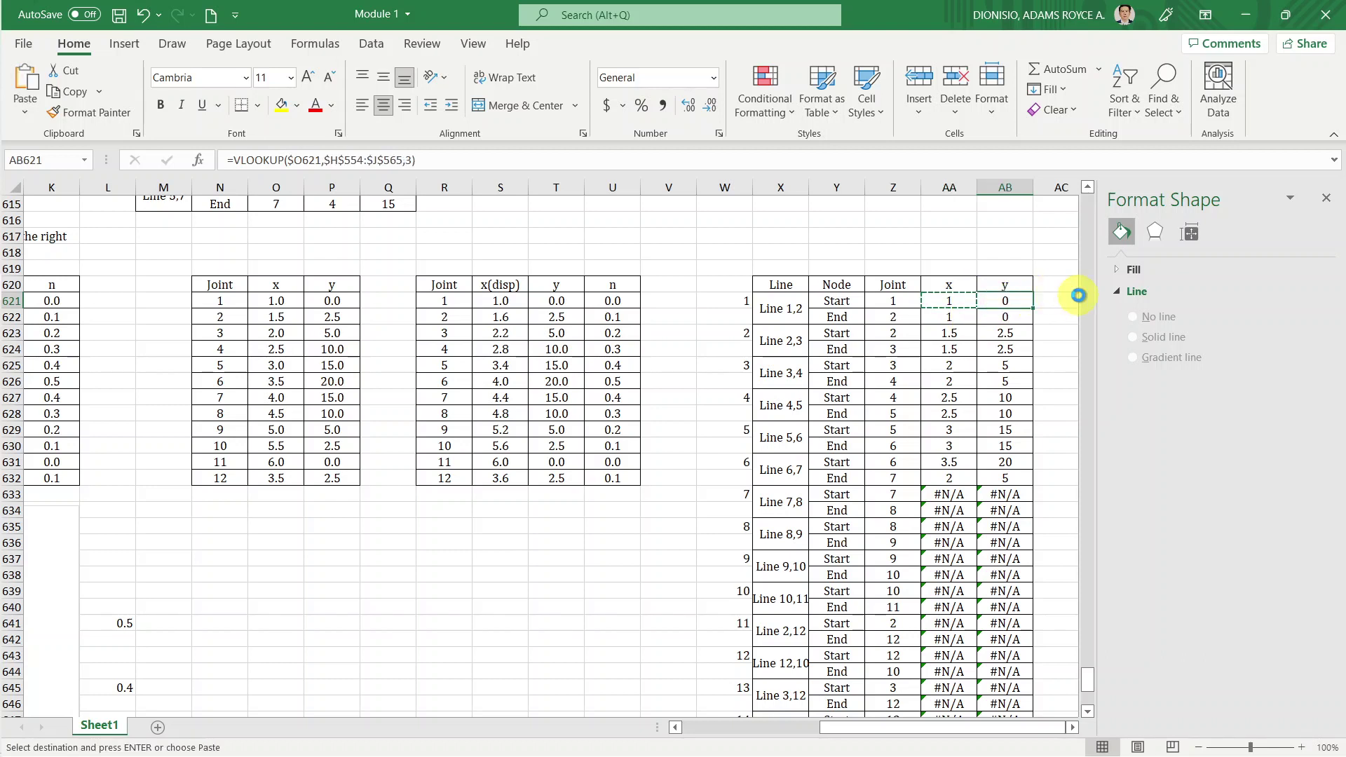
{"action": "key", "text": "Return"}
{"action": "left_click_drag", "start_coordinate": [947, 317], "coordinate": [1005, 510]}
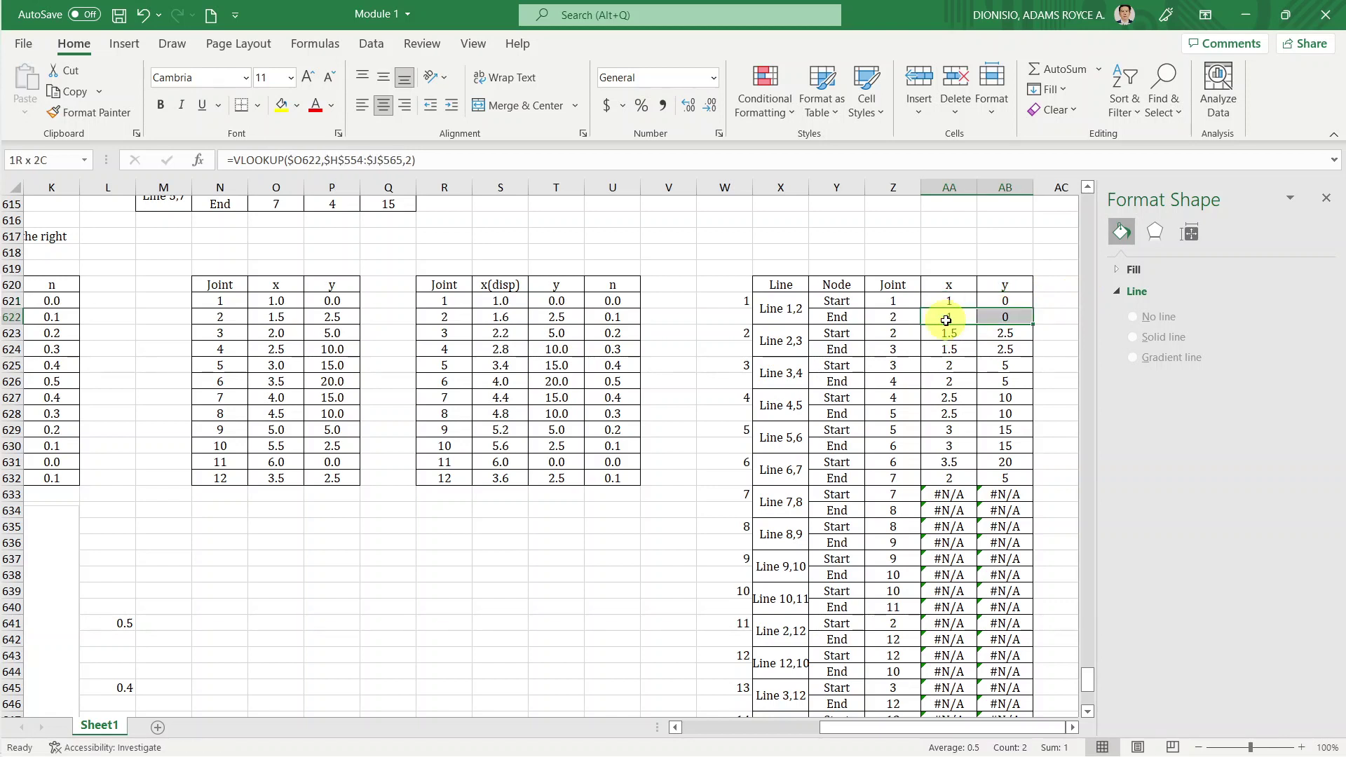
{"action": "left_click_drag", "start_coordinate": [946, 320], "coordinate": [946, 323]}
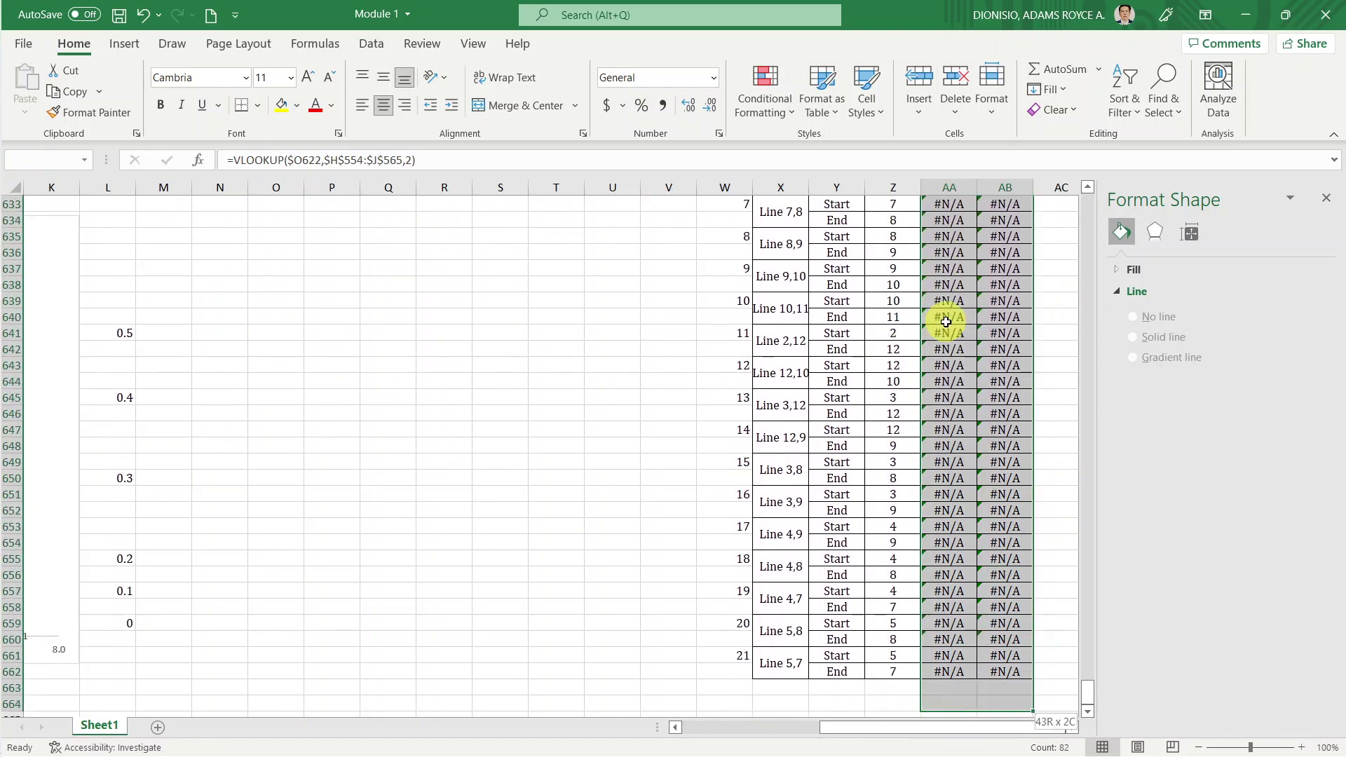
{"action": "left_click_drag", "start_coordinate": [947, 323], "coordinate": [946, 323]}
{"action": "key", "text": "Delete"}
Edit AB621's y lookup to reference S621:U632, returning 0 for joint 1.
{"action": "key", "text": "Up"}
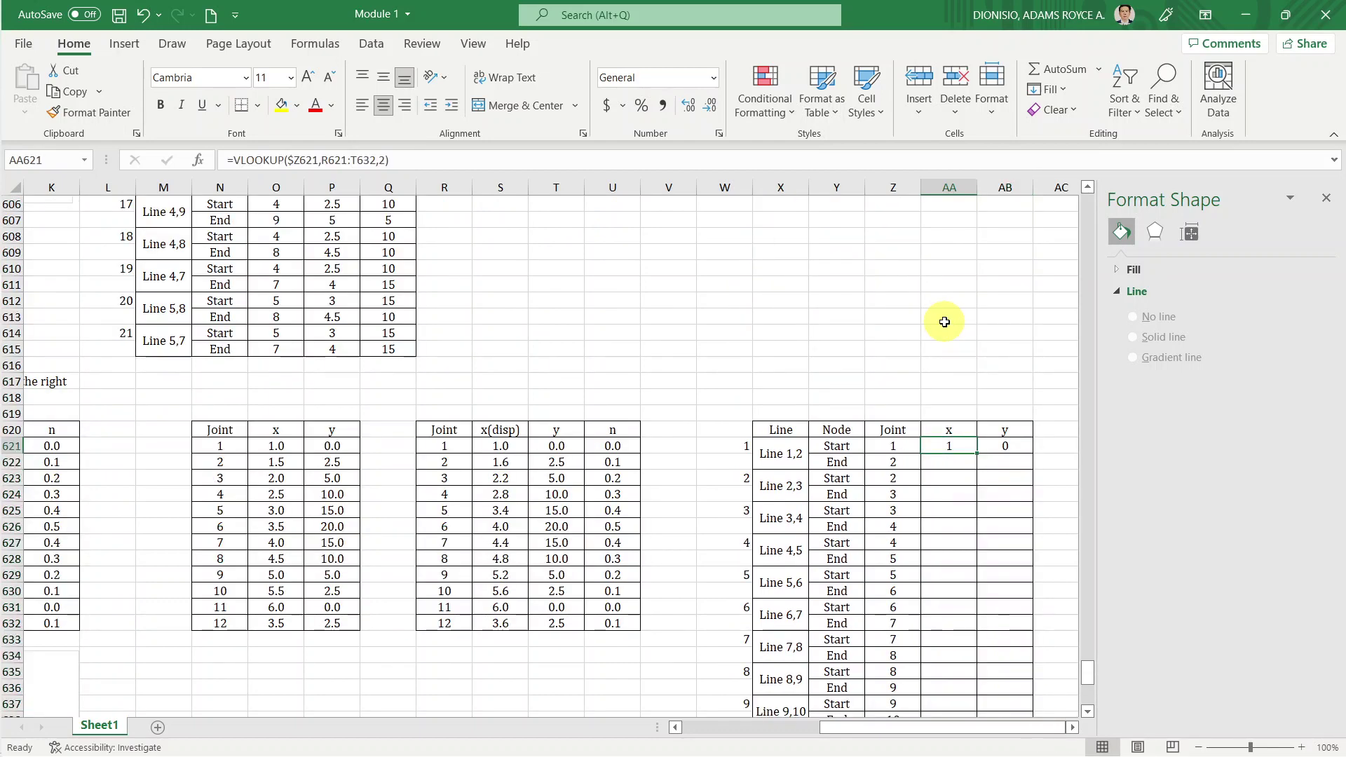
{"action": "key", "text": "Right"}
{"action": "key", "text": "Left"}
{"action": "key", "text": "Right"}
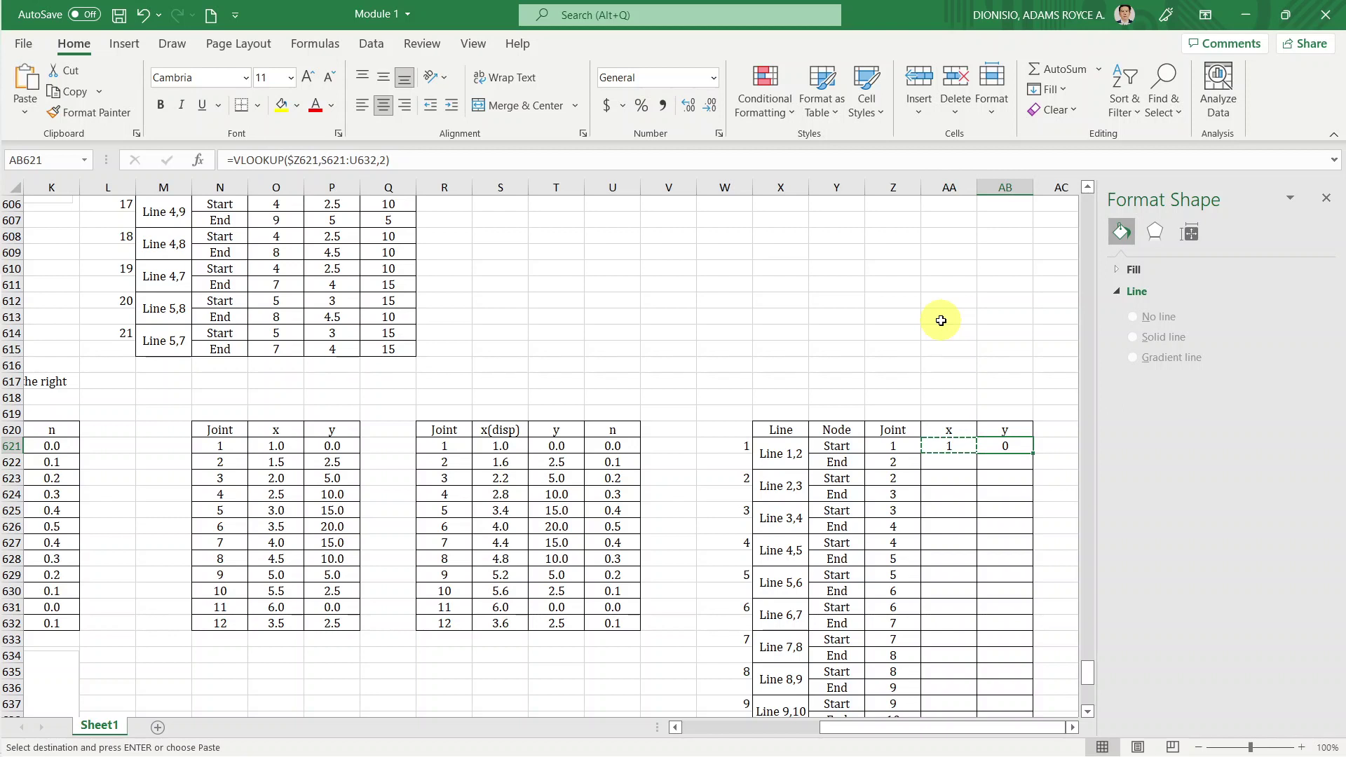
{"action": "left_click", "coordinate": [722, 162]}
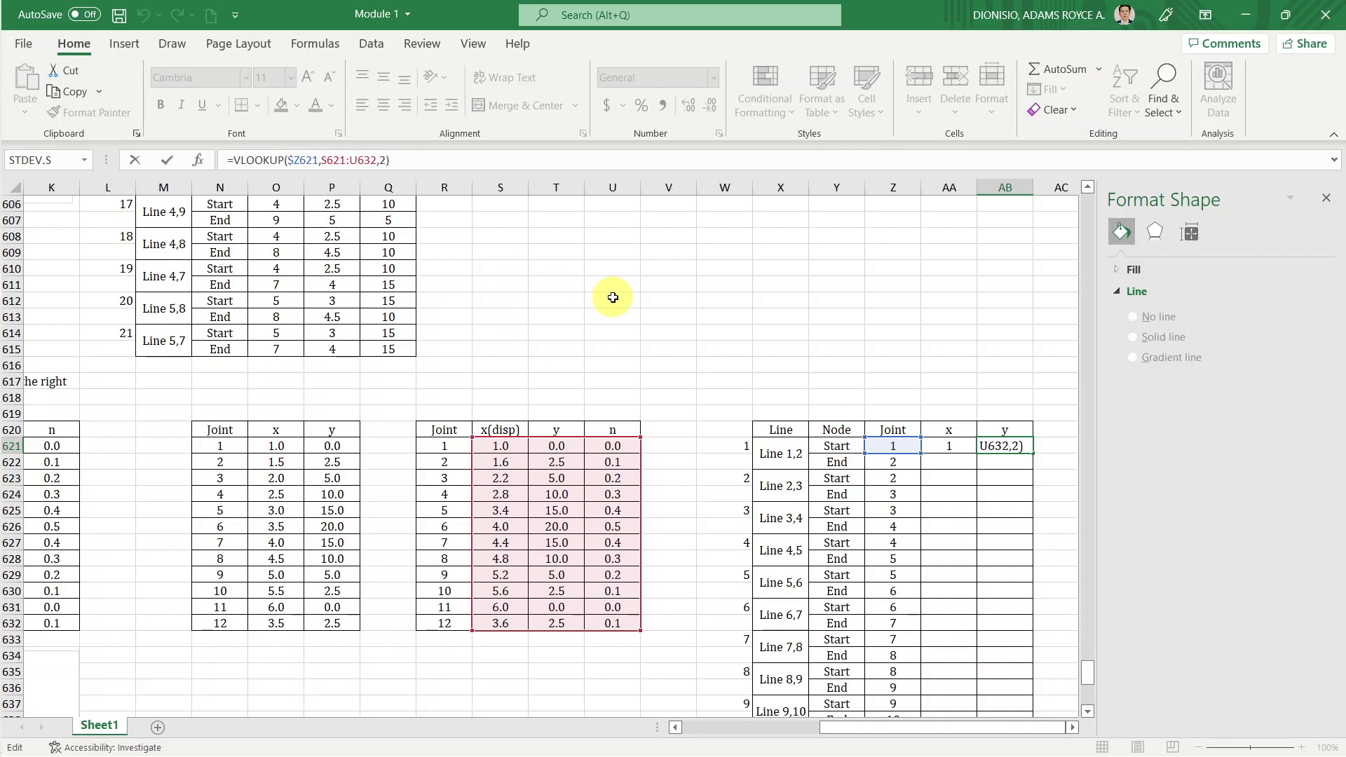
{"action": "left_click", "coordinate": [387, 153]}
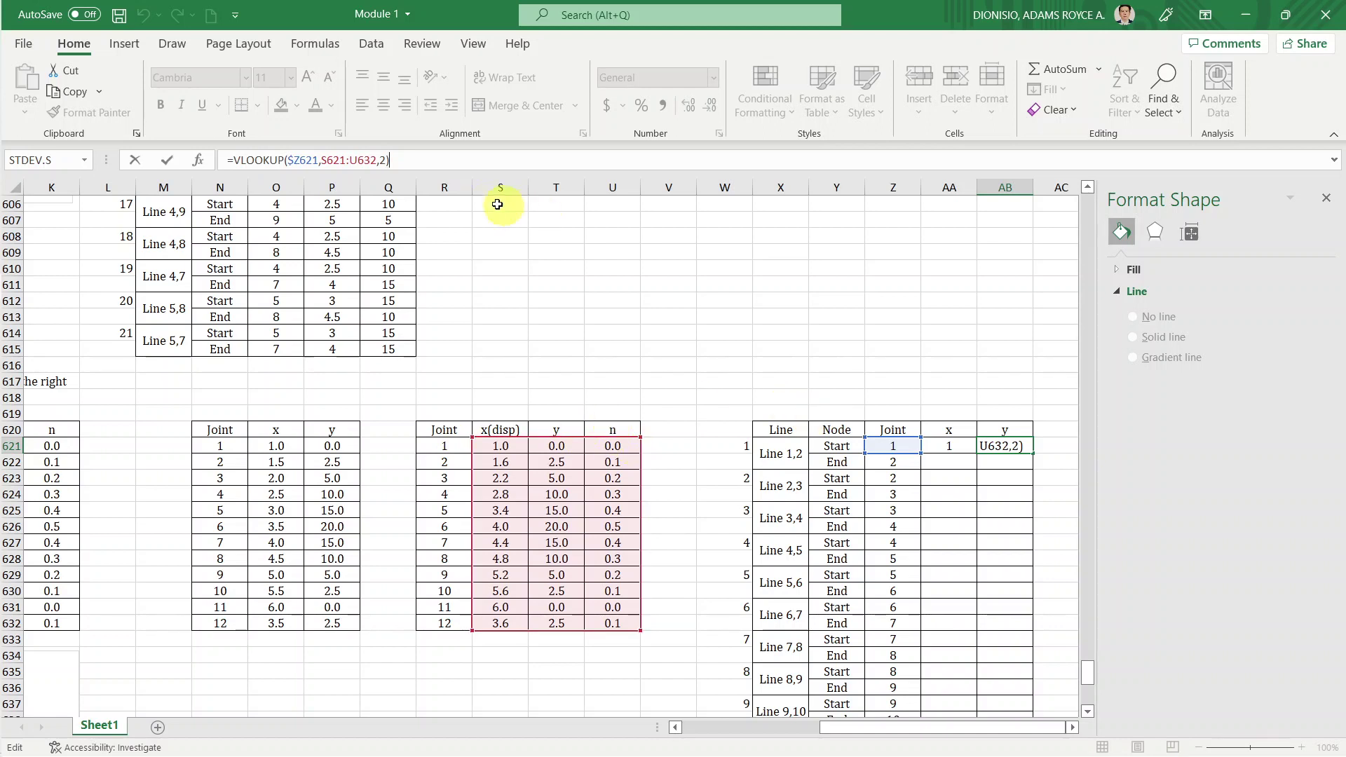
{"action": "key", "text": "Return"}
Lock AA621's lookup table as $R$621:$T$632 and copy the formula.
{"action": "key", "text": "Left"}
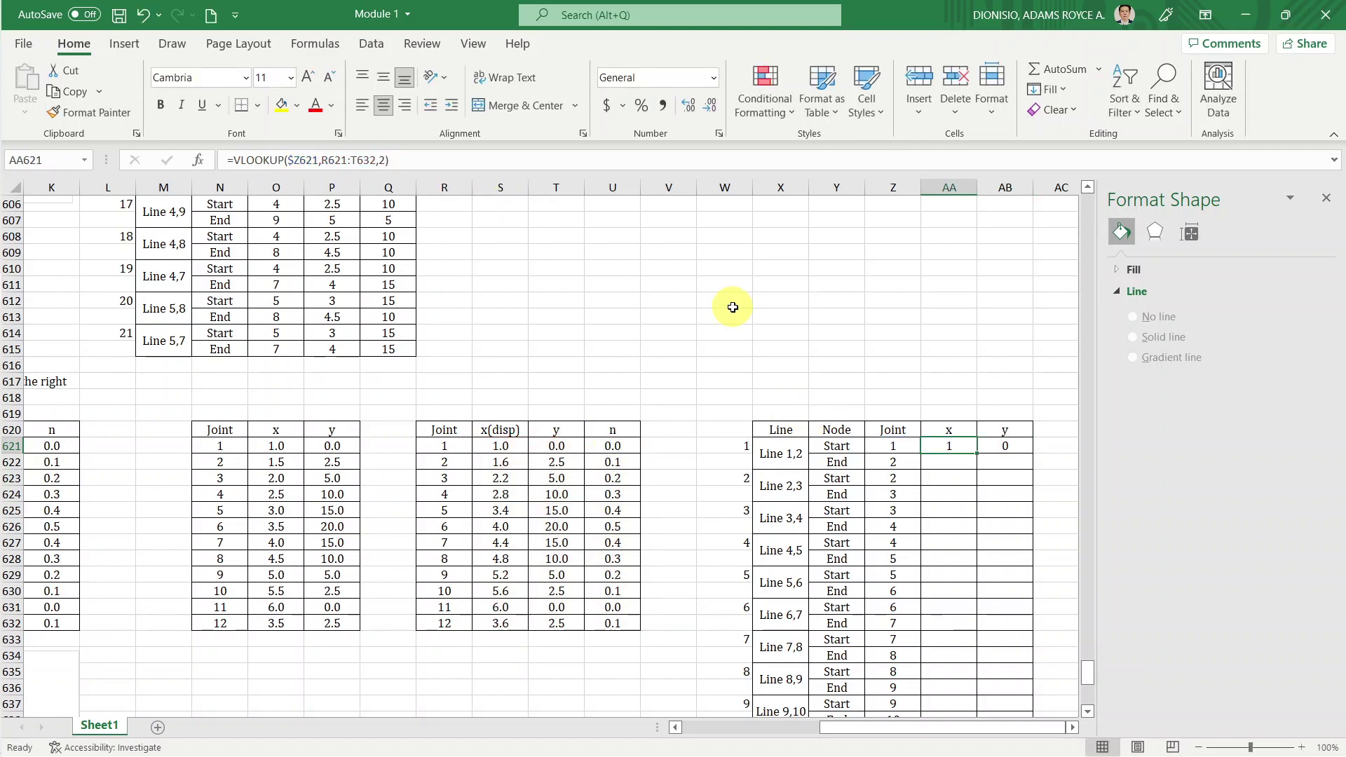
{"action": "left_click", "coordinate": [337, 160]}
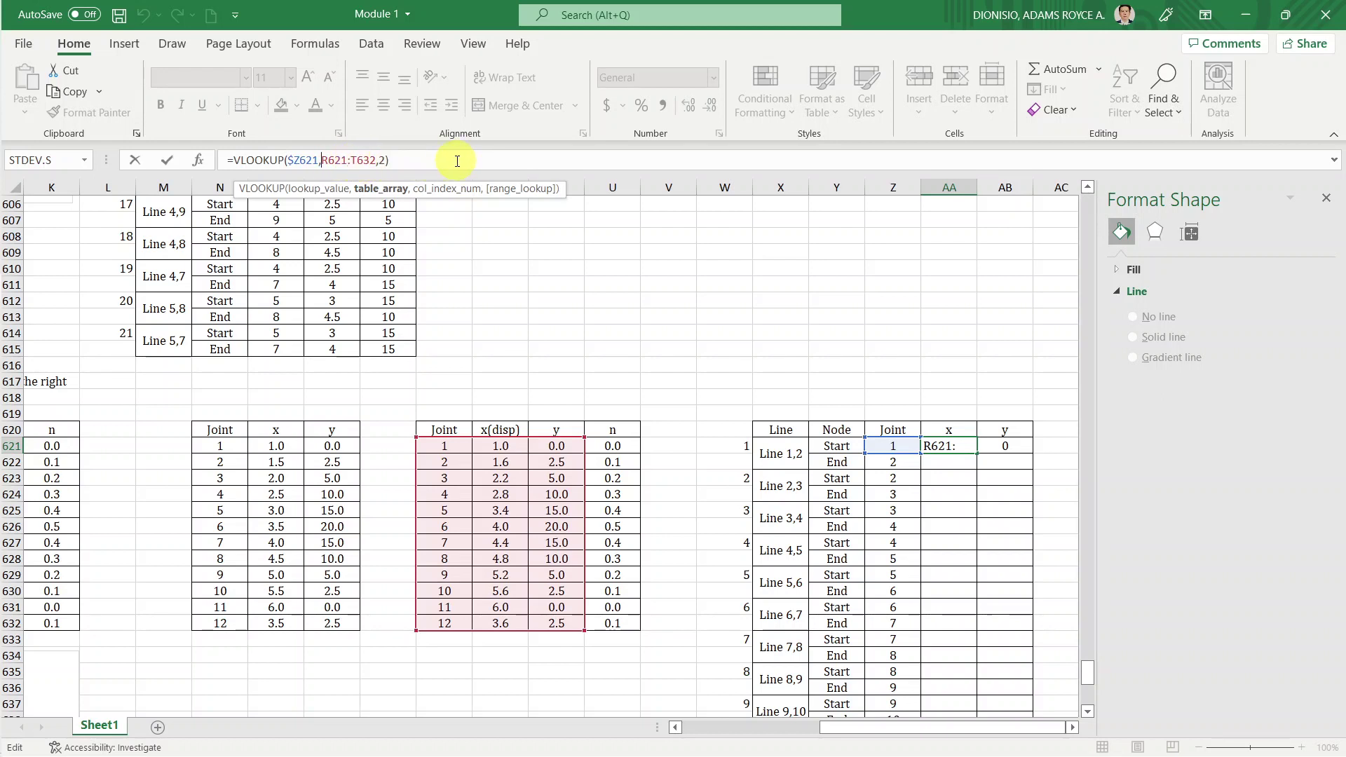
{"action": "type", "text": "$R"}
{"action": "type", "text": "$R"}
{"action": "type", "text": "$"}
{"action": "key", "text": "Right"}
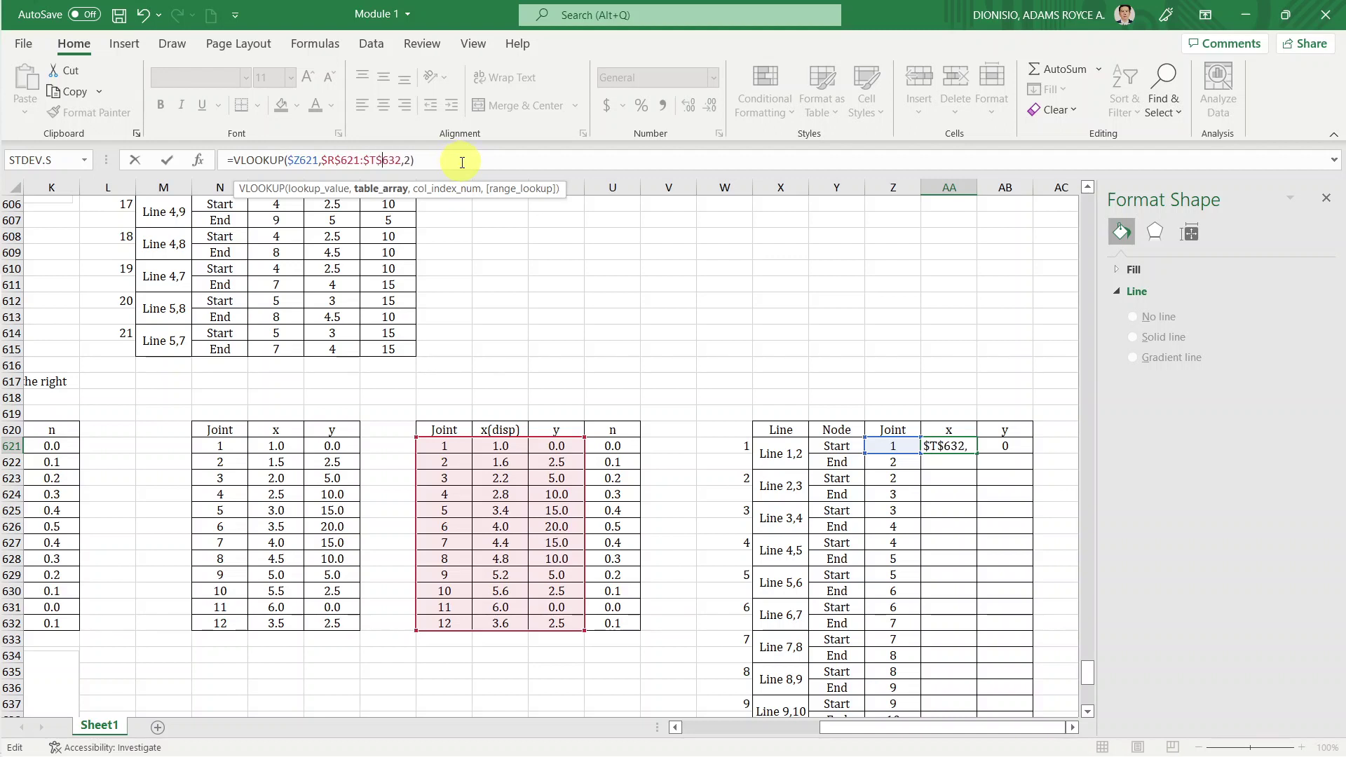
{"action": "key", "text": "ctrl+Return"}
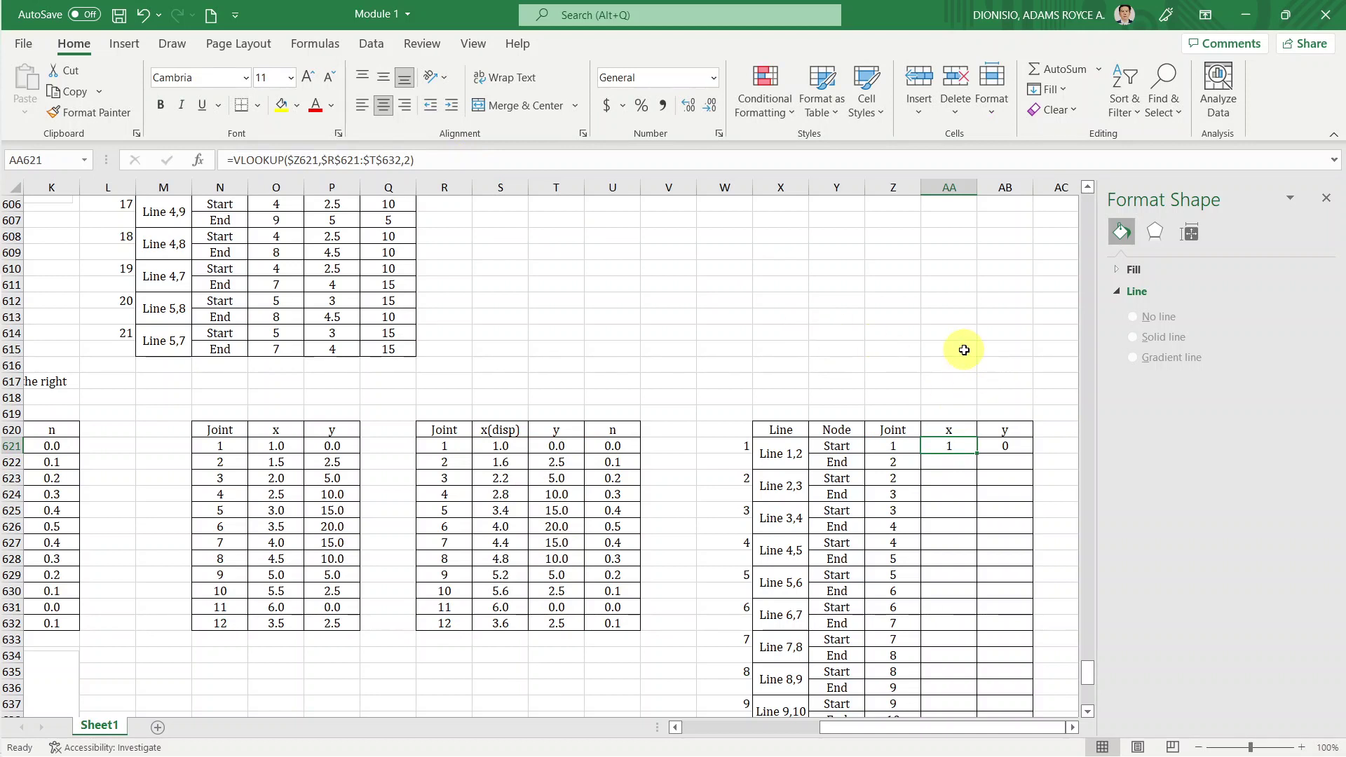
{"action": "key", "text": "ctrl+c"}
Paste the formula into AB621 and change its column index to 3.
{"action": "key", "text": "Right"}
{"action": "key", "text": "ctrl+v"}
{"action": "key", "text": "Escape"}
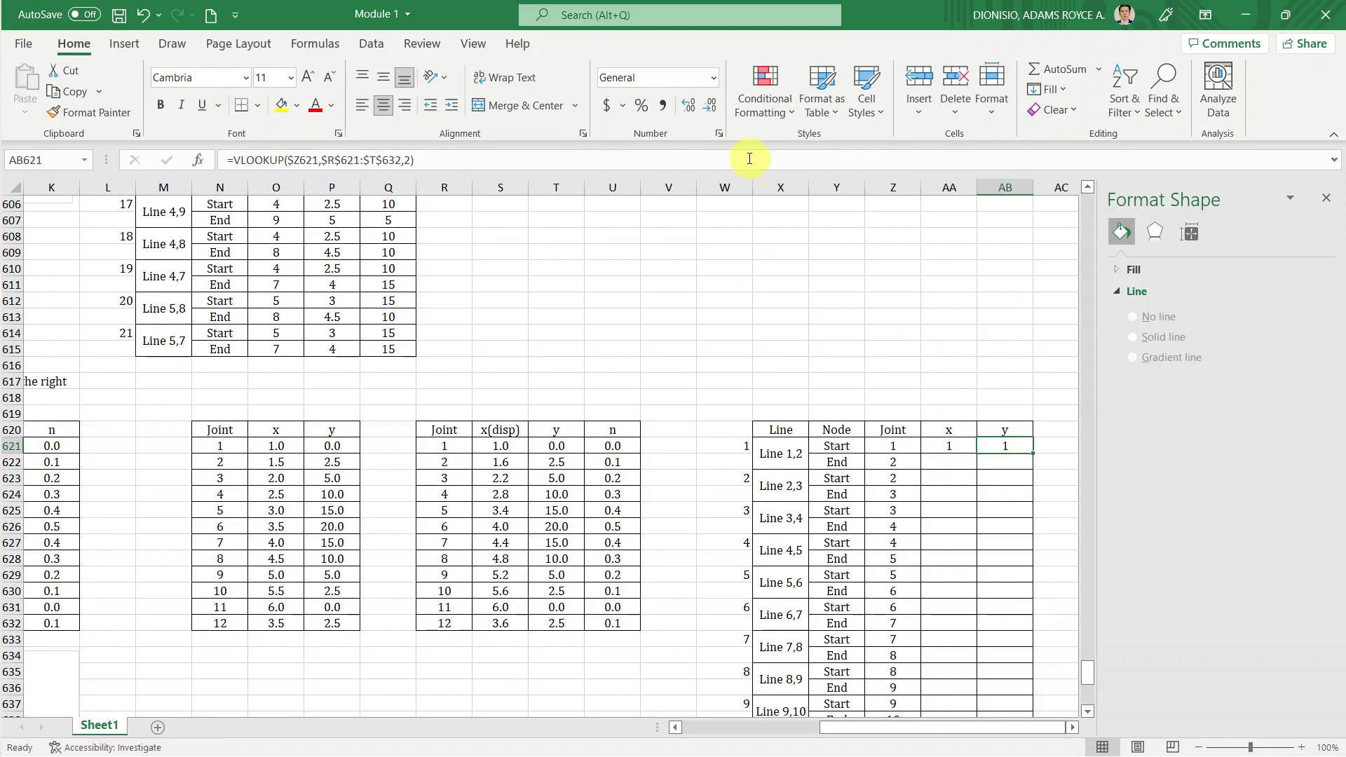
{"action": "left_click", "coordinate": [750, 159]}
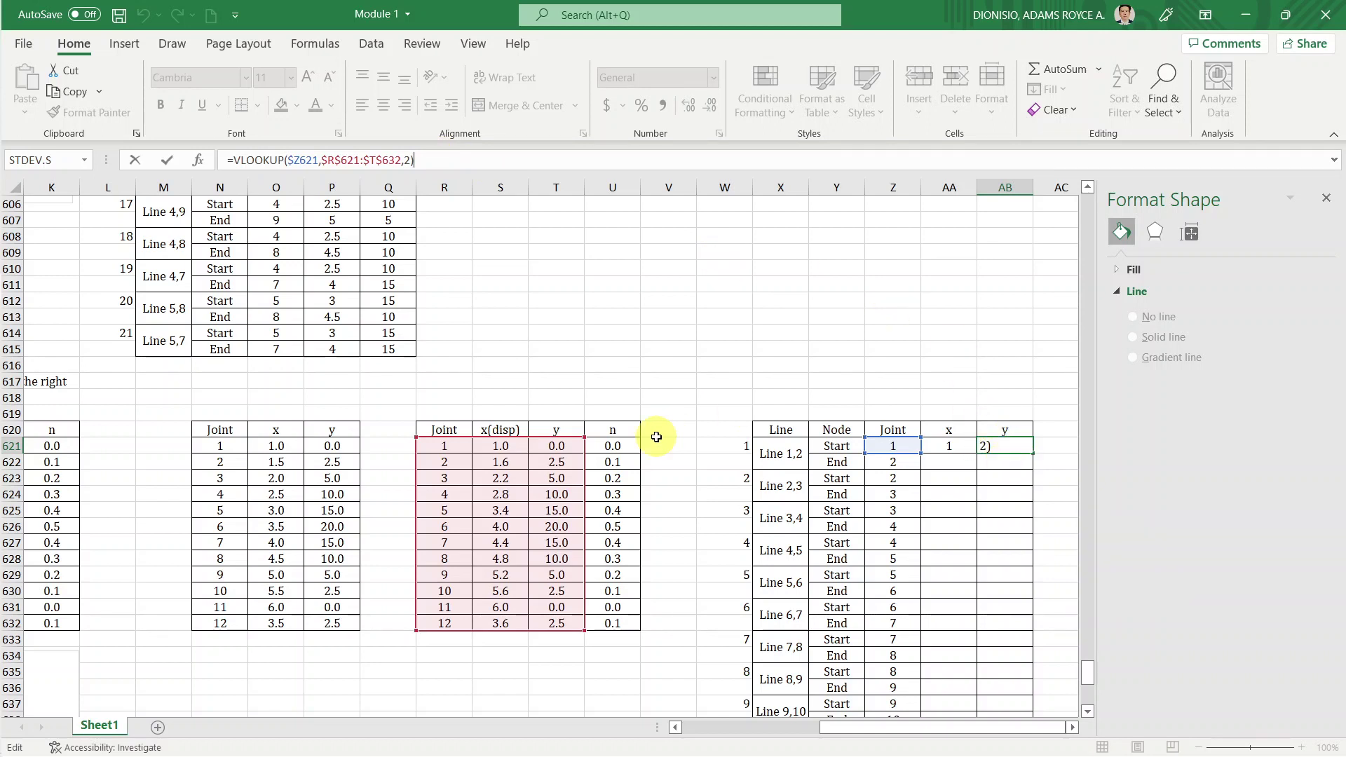
{"action": "left_click", "coordinate": [442, 158]}
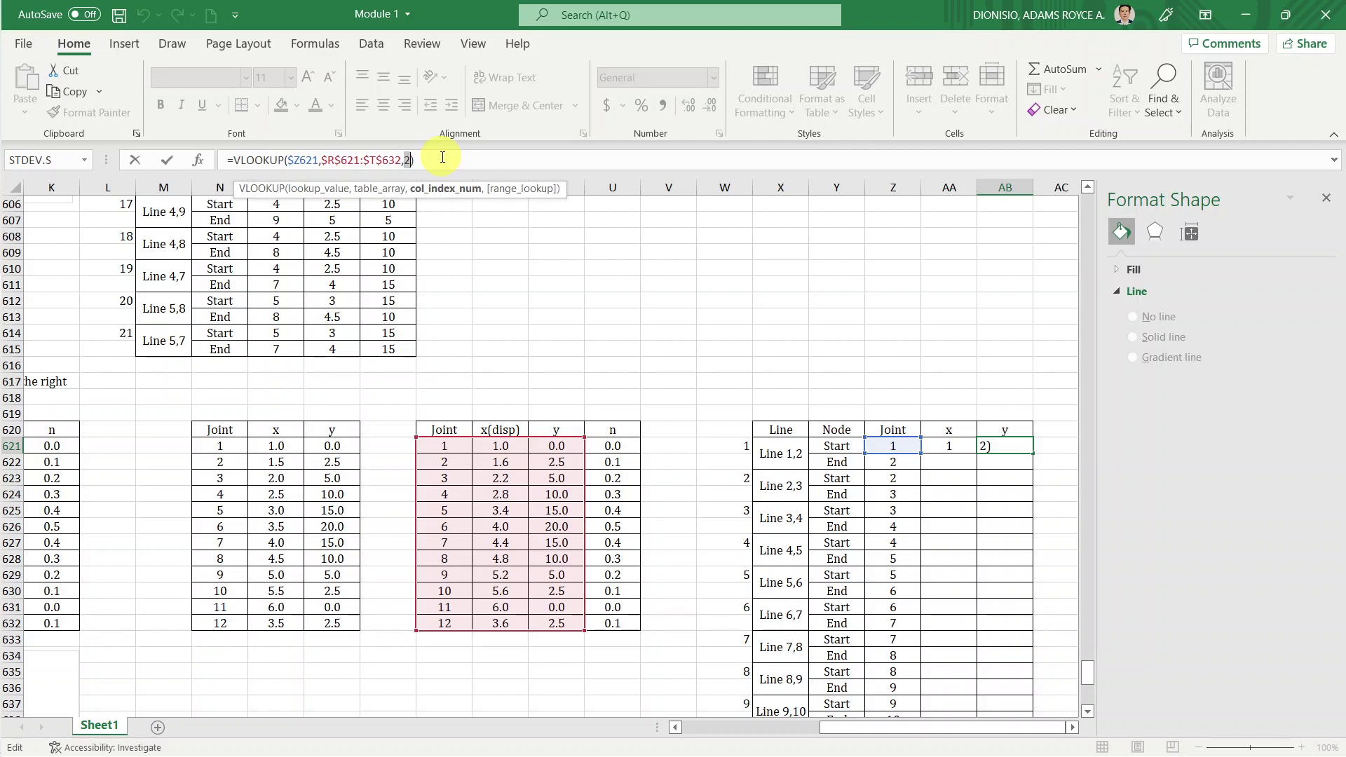
{"action": "type", "text": "3"}
{"action": "key", "text": "ctrl+Return"}
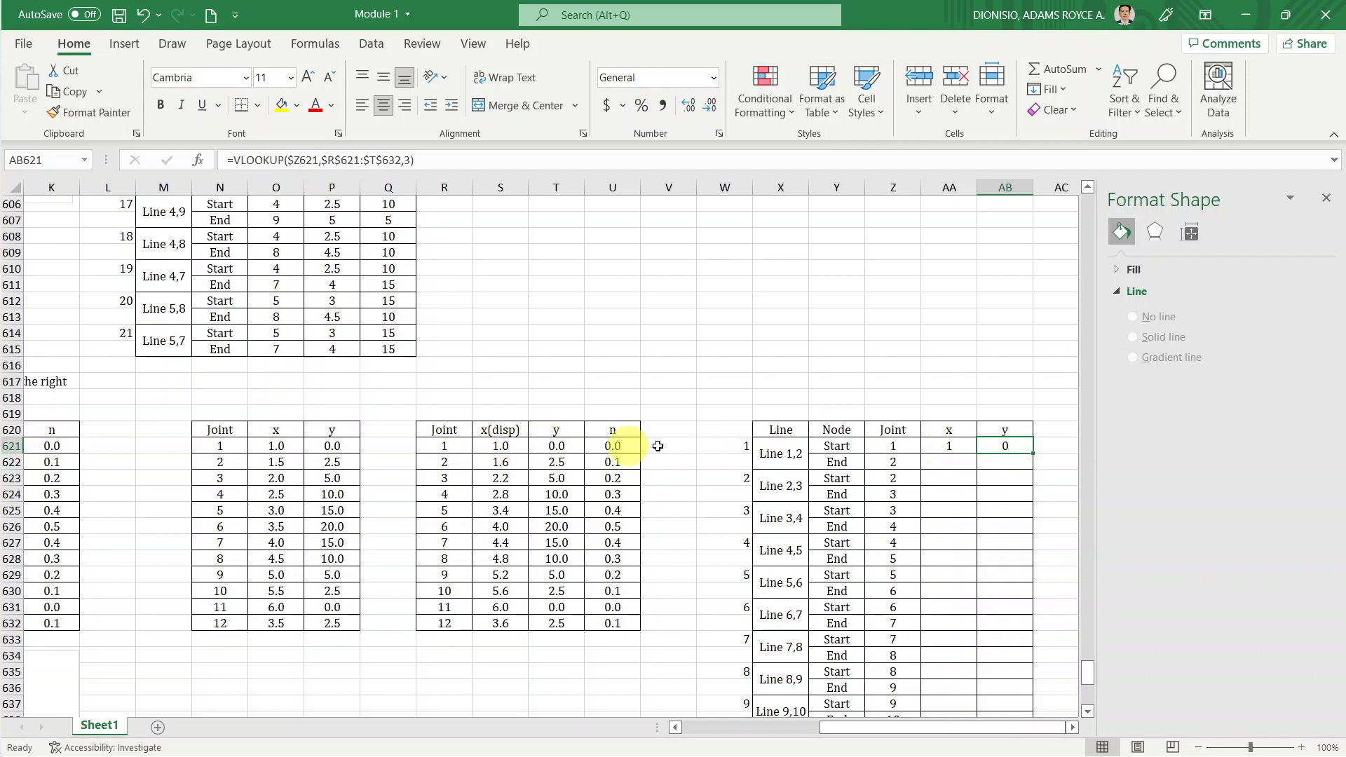
Fill the AA621:AB621 lookups down to row 662 for all 21 lines.
{"action": "left_click", "coordinate": [945, 454]}
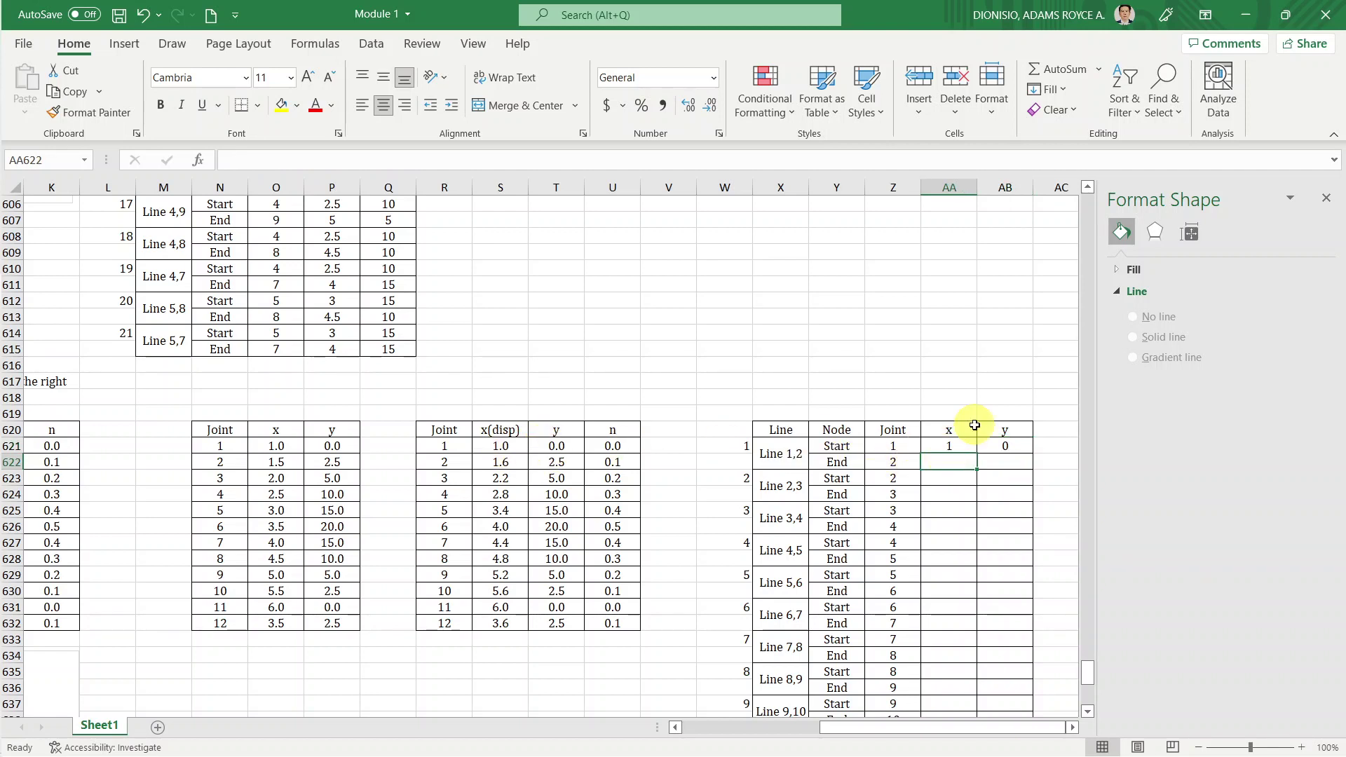
{"action": "mouse_move", "coordinate": [972, 445]}
{"action": "left_mouse_down"}
{"action": "mouse_move", "coordinate": [1051, 468]}
{"action": "mouse_move", "coordinate": [1050, 751]}
{"action": "mouse_move", "coordinate": [1027, 690]}
{"action": "left_mouse_up"}
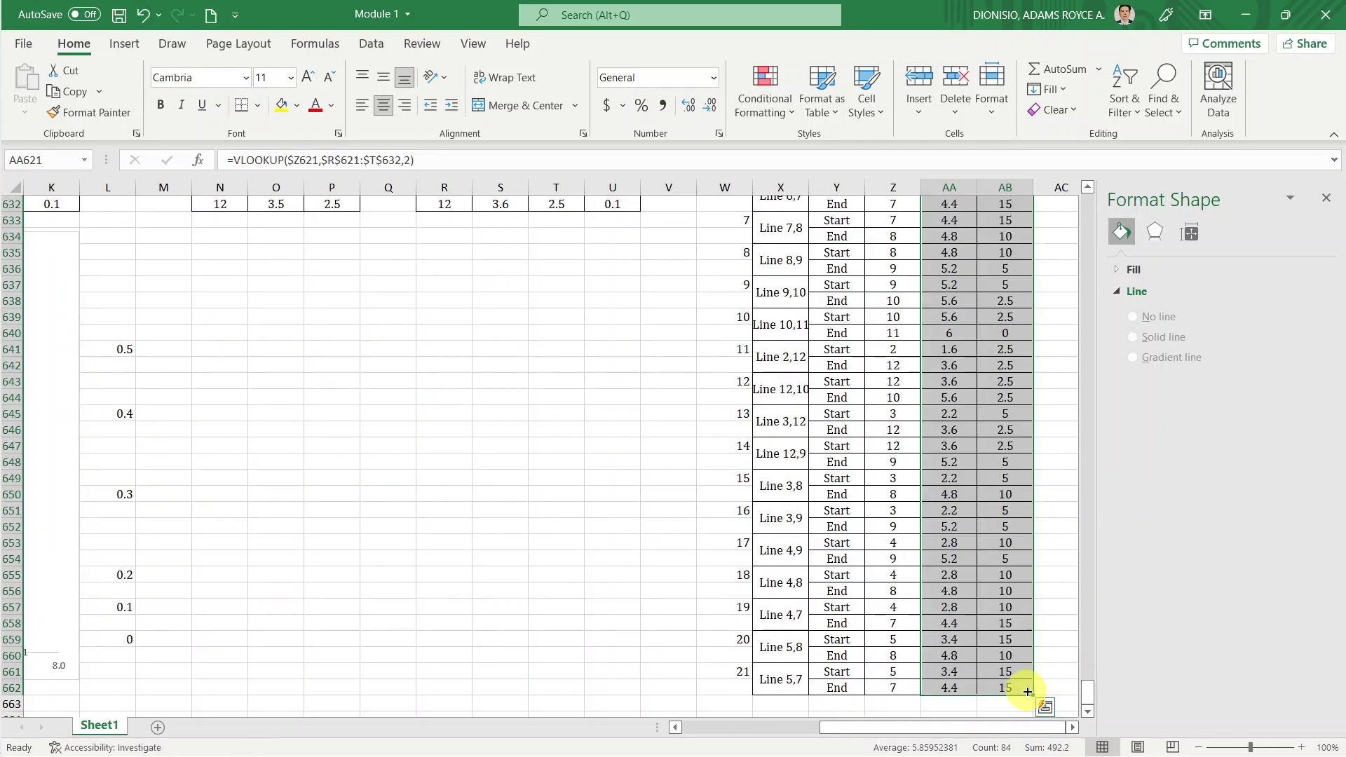
{"action": "scroll", "coordinate": [949, 583], "scroll_direction": "up", "scroll_amount": 4}
{"action": "scroll", "coordinate": [936, 574], "scroll_direction": "up", "scroll_amount": 3}
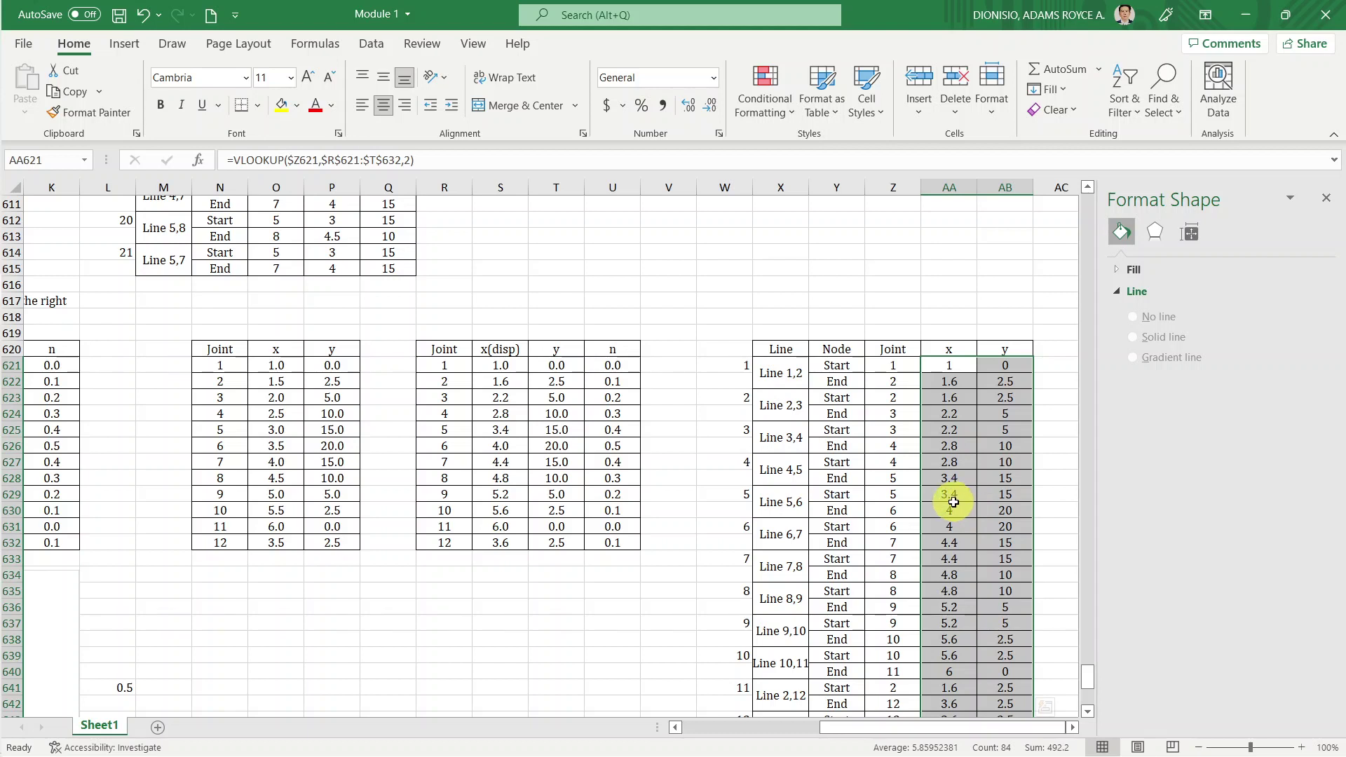
Check the displaced coordinates, such as 3.4, 15 for Line 5,6 Start.
{"action": "left_click_drag", "start_coordinate": [951, 510], "coordinate": [957, 495]}
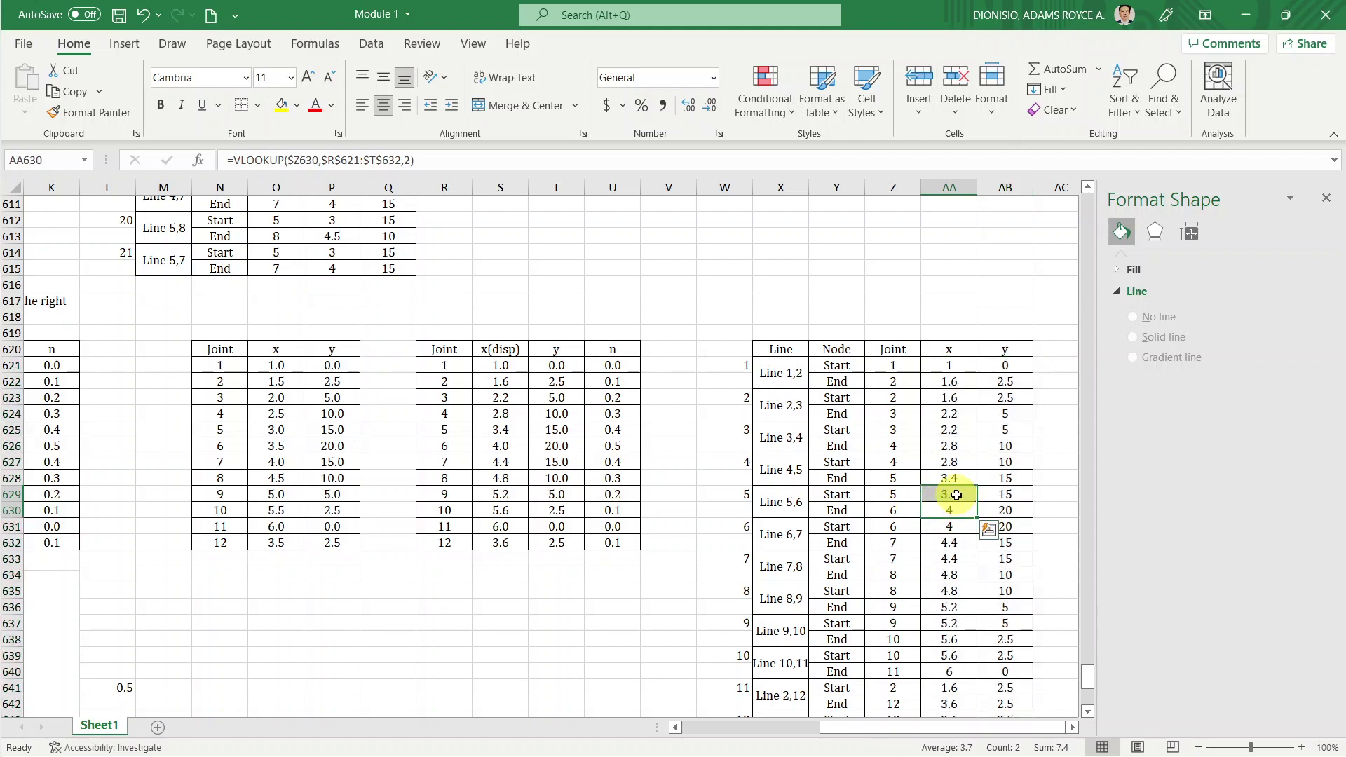
{"action": "left_click", "coordinate": [956, 495]}
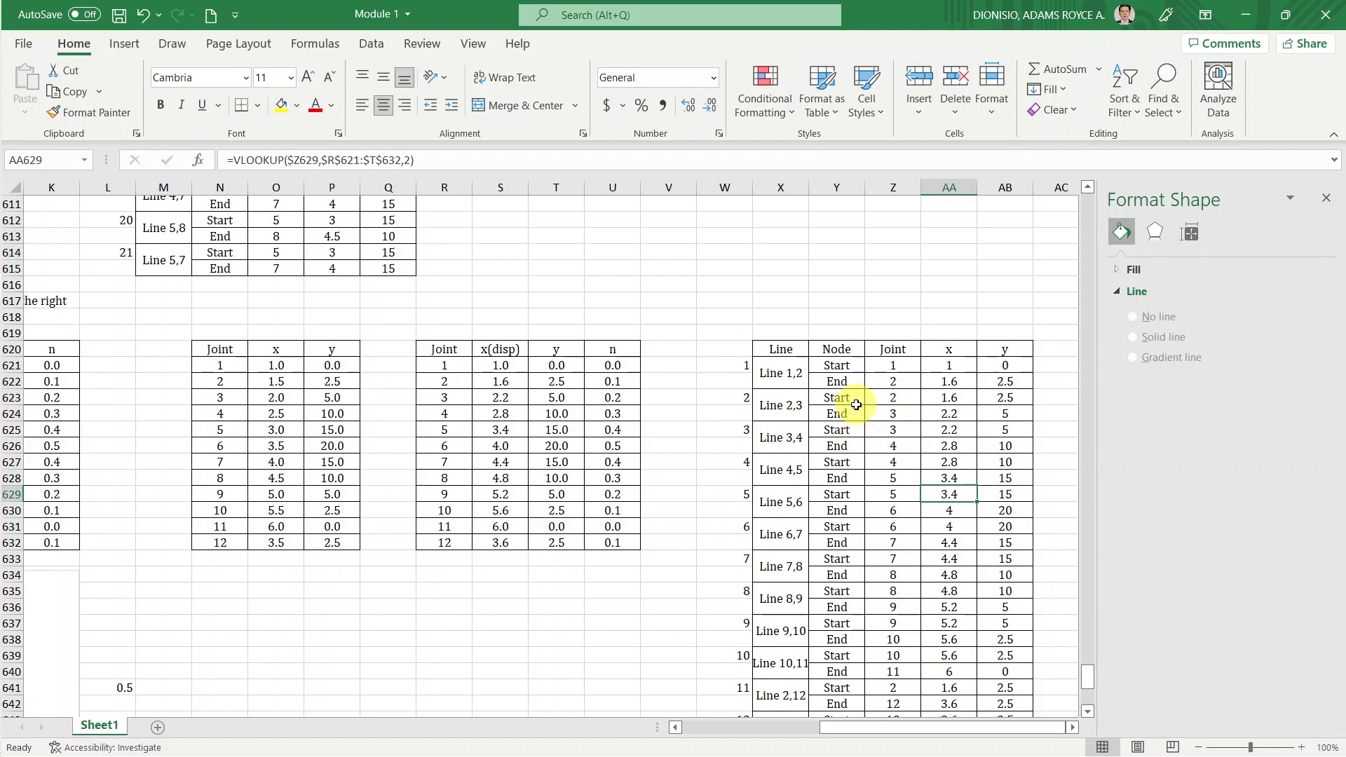
{"action": "scroll", "coordinate": [852, 403], "scroll_direction": "down", "scroll_amount": 2}
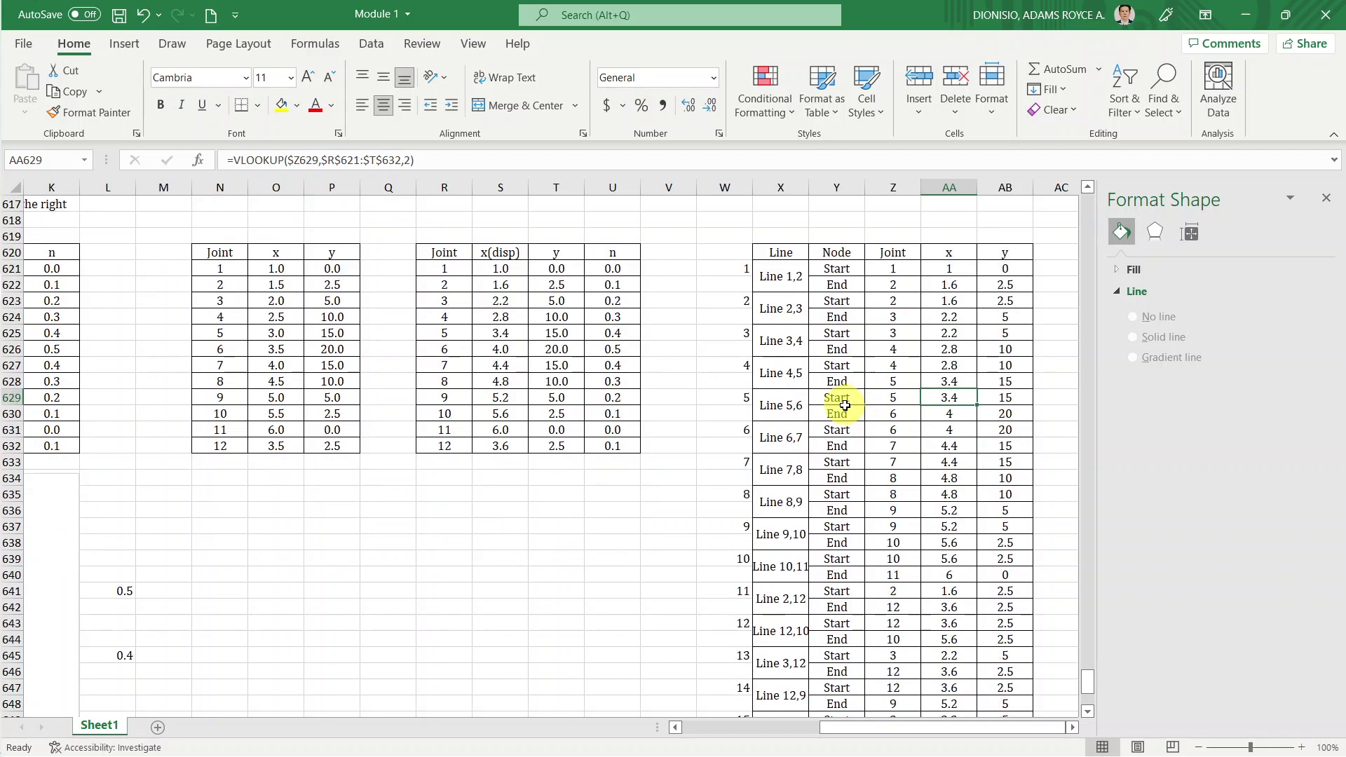
{"action": "scroll", "coordinate": [854, 393], "scroll_direction": "down", "scroll_amount": 5}
{"action": "scroll", "coordinate": [856, 380], "scroll_direction": "down", "scroll_amount": 1}
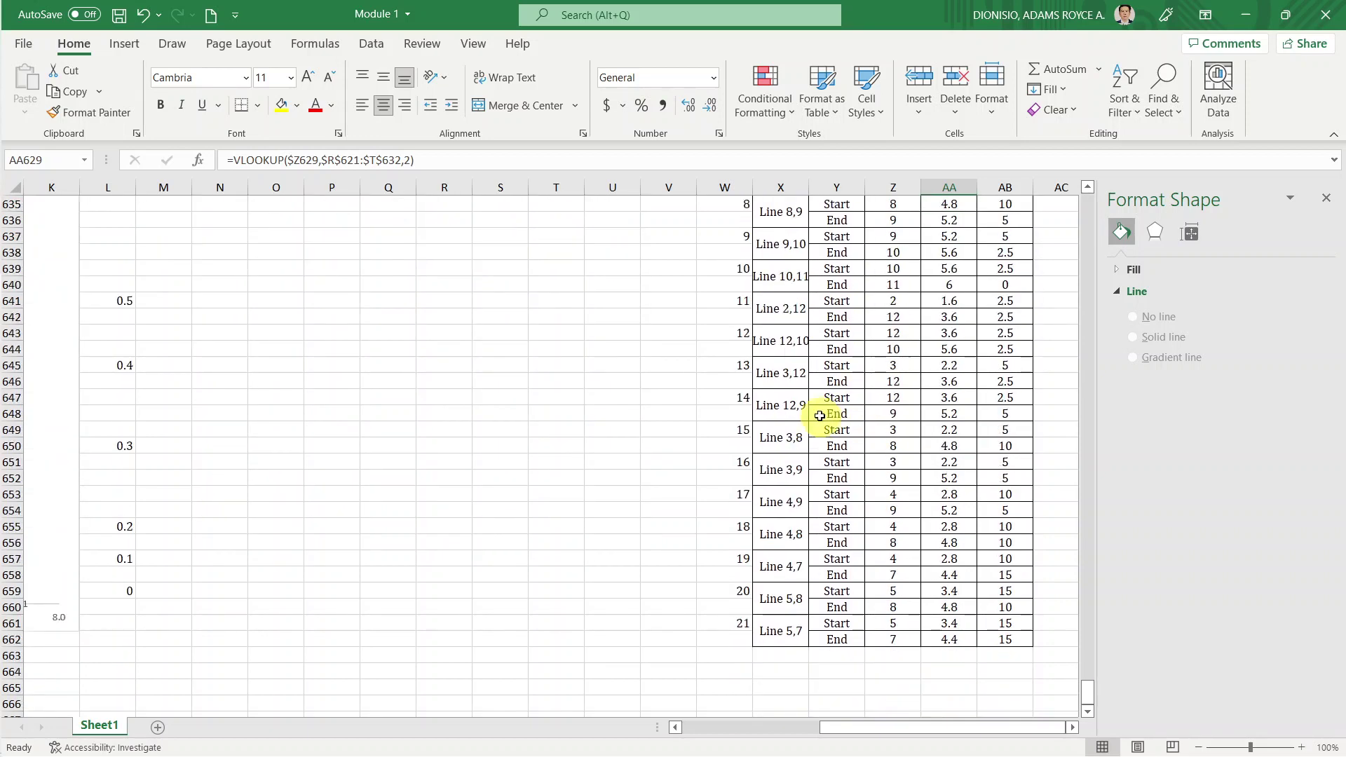
{"action": "scroll", "coordinate": [819, 415], "scroll_direction": "up", "scroll_amount": 4}
{"action": "scroll", "coordinate": [819, 415], "scroll_direction": "up", "scroll_amount": 2}
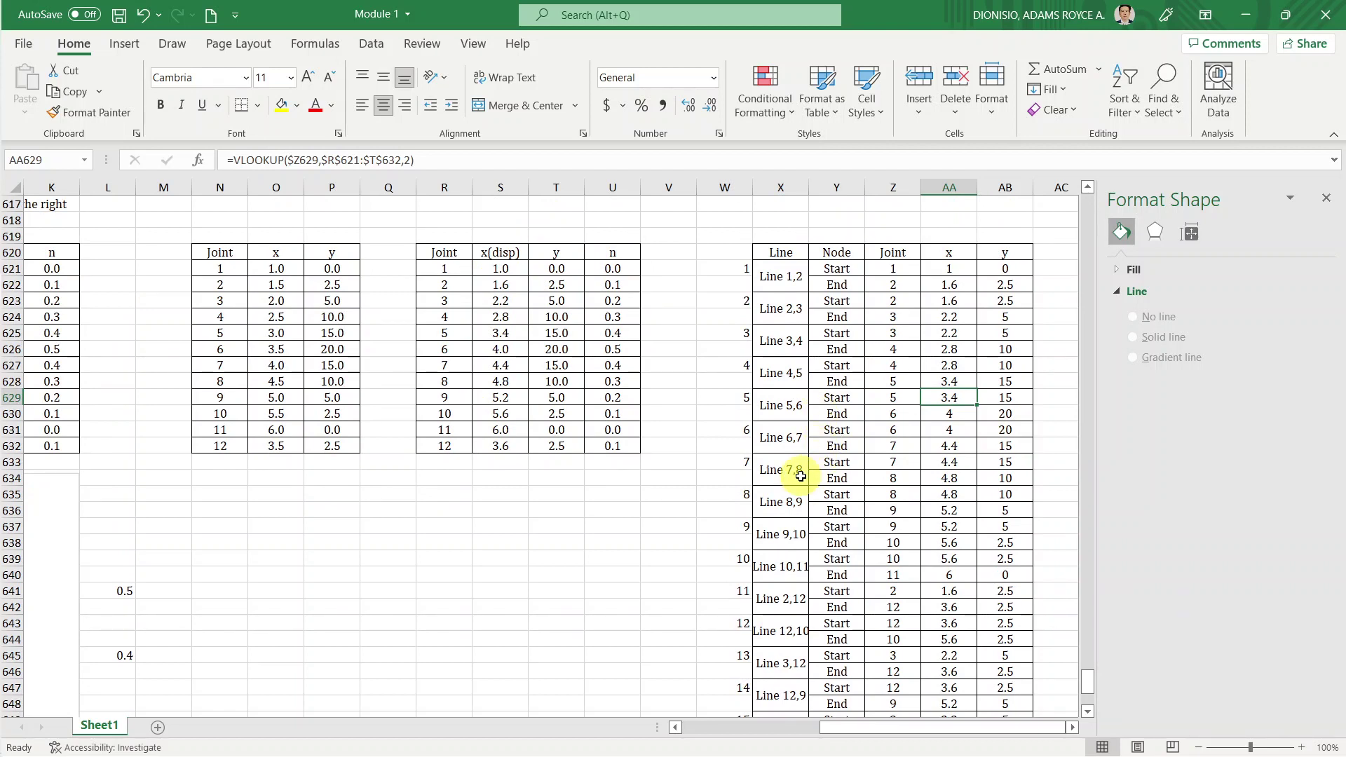
Locate and select the original Example 3 truss chart.
{"action": "left_click_drag", "start_coordinate": [856, 734], "coordinate": [692, 730]}
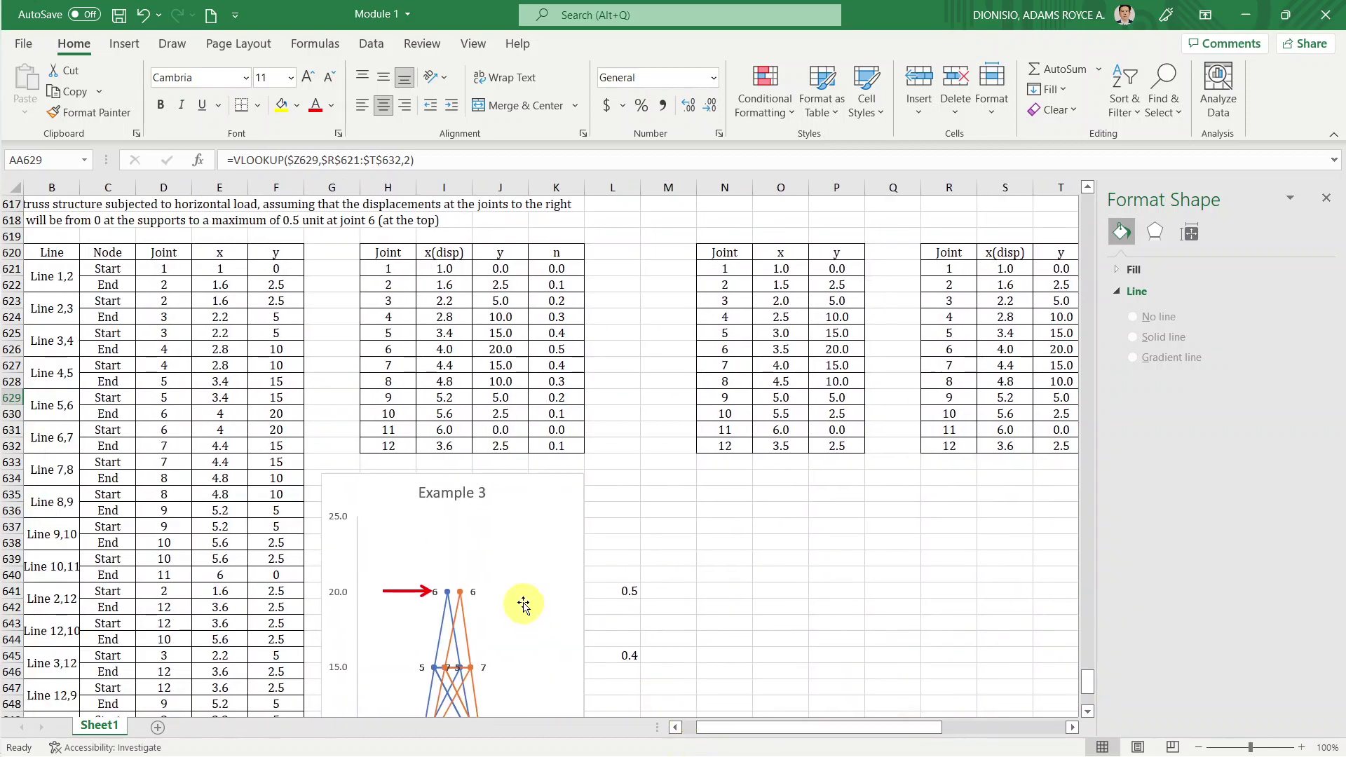
{"action": "scroll", "coordinate": [516, 596], "scroll_direction": "down", "scroll_amount": 1}
{"action": "scroll", "coordinate": [511, 589], "scroll_direction": "down", "scroll_amount": 3}
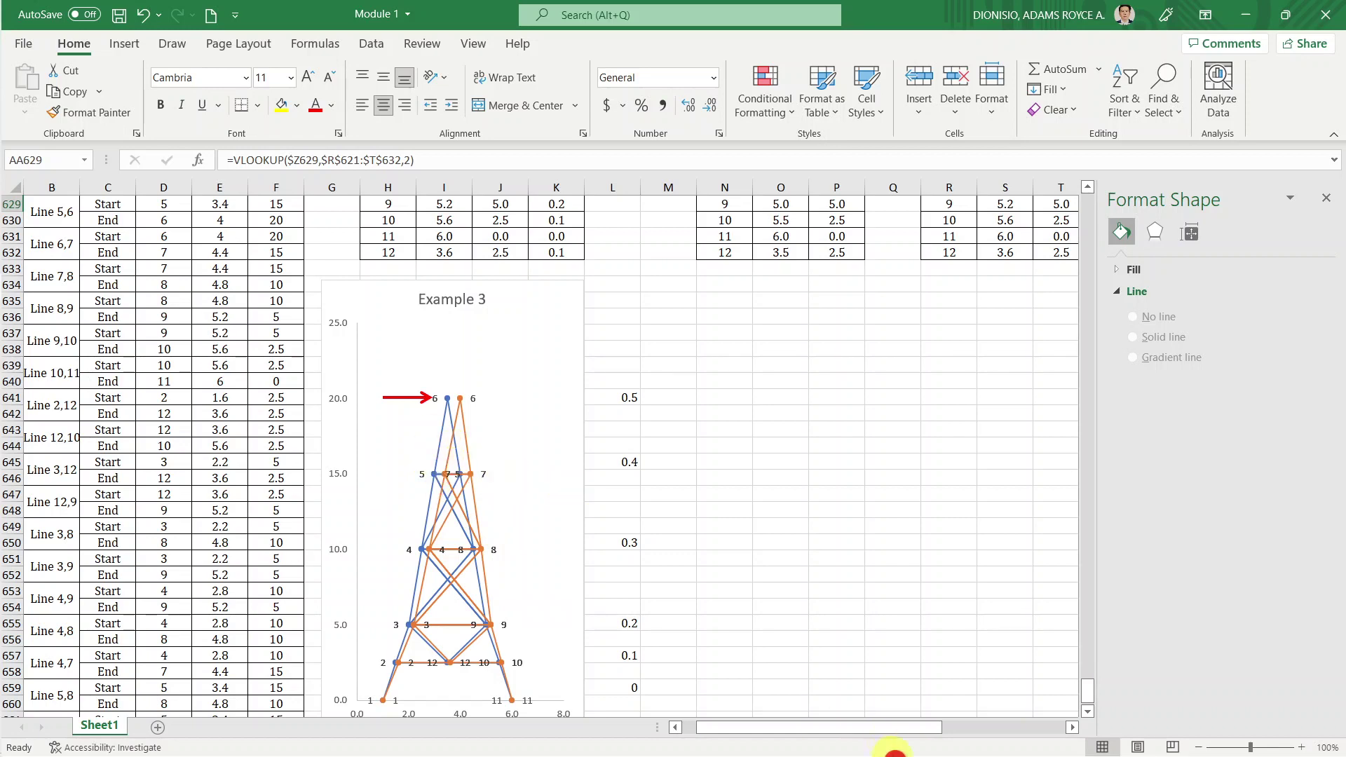
{"action": "left_click_drag", "start_coordinate": [872, 729], "coordinate": [1045, 728]}
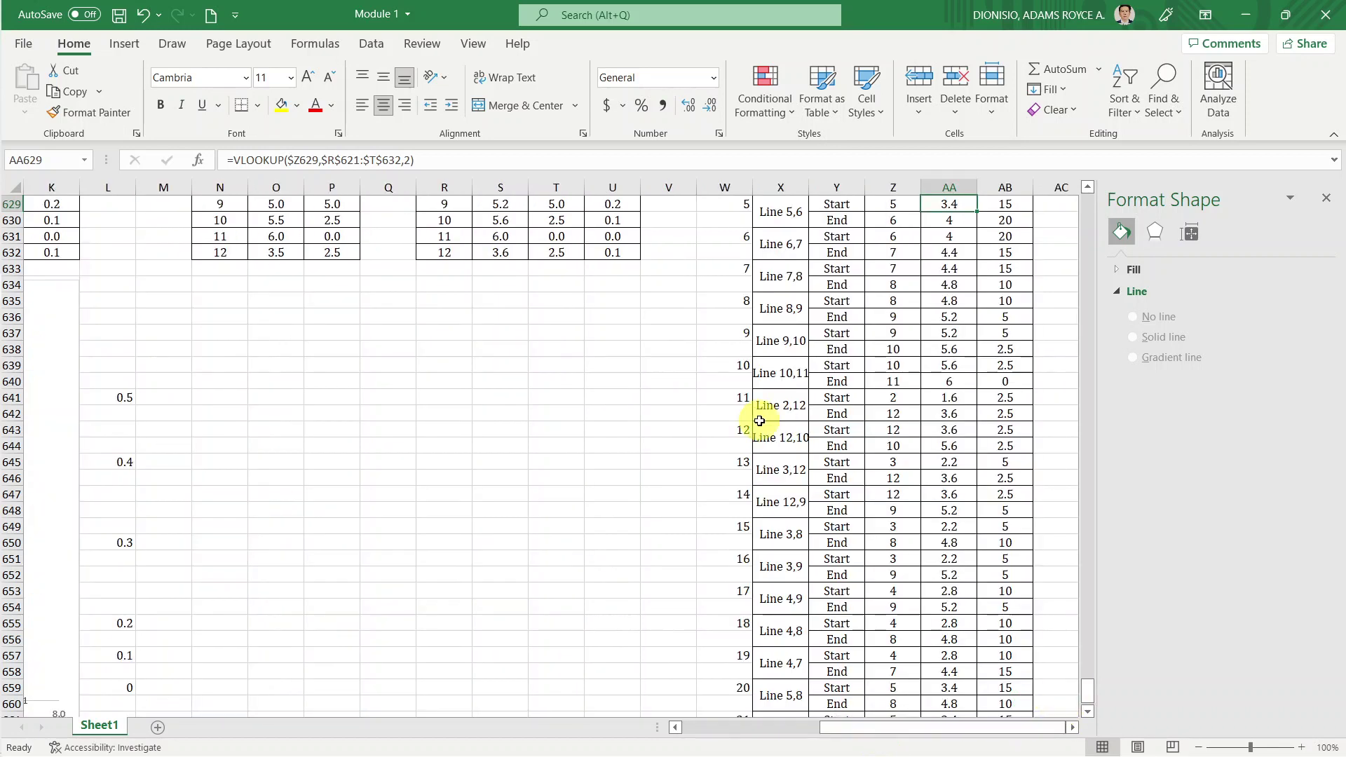
{"action": "scroll", "coordinate": [727, 394], "scroll_direction": "up", "scroll_amount": 3}
{"action": "scroll", "coordinate": [727, 394], "scroll_direction": "up", "scroll_amount": 3}
{"action": "scroll", "coordinate": [727, 395], "scroll_direction": "up", "scroll_amount": 3}
{"action": "scroll", "coordinate": [726, 397], "scroll_direction": "up", "scroll_amount": 5}
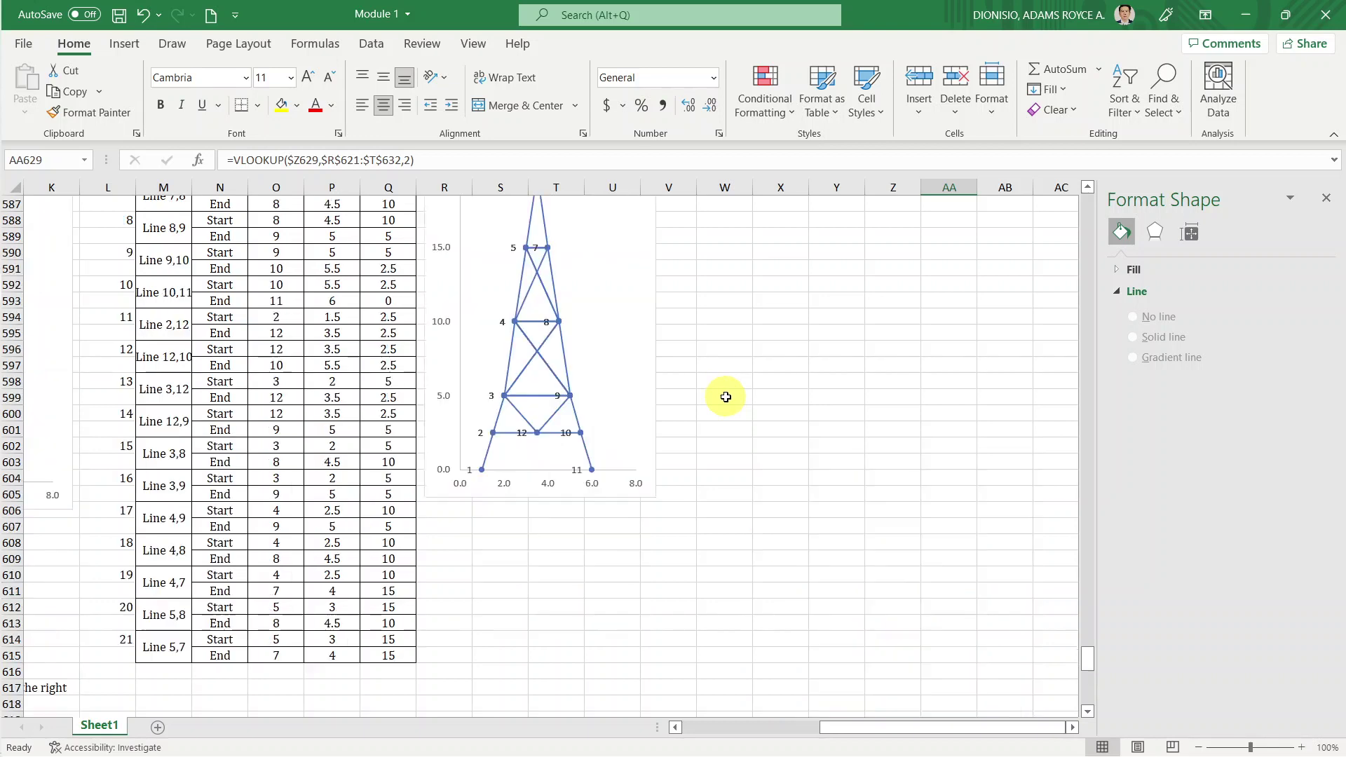
{"action": "scroll", "coordinate": [661, 412], "scroll_direction": "up", "scroll_amount": 2}
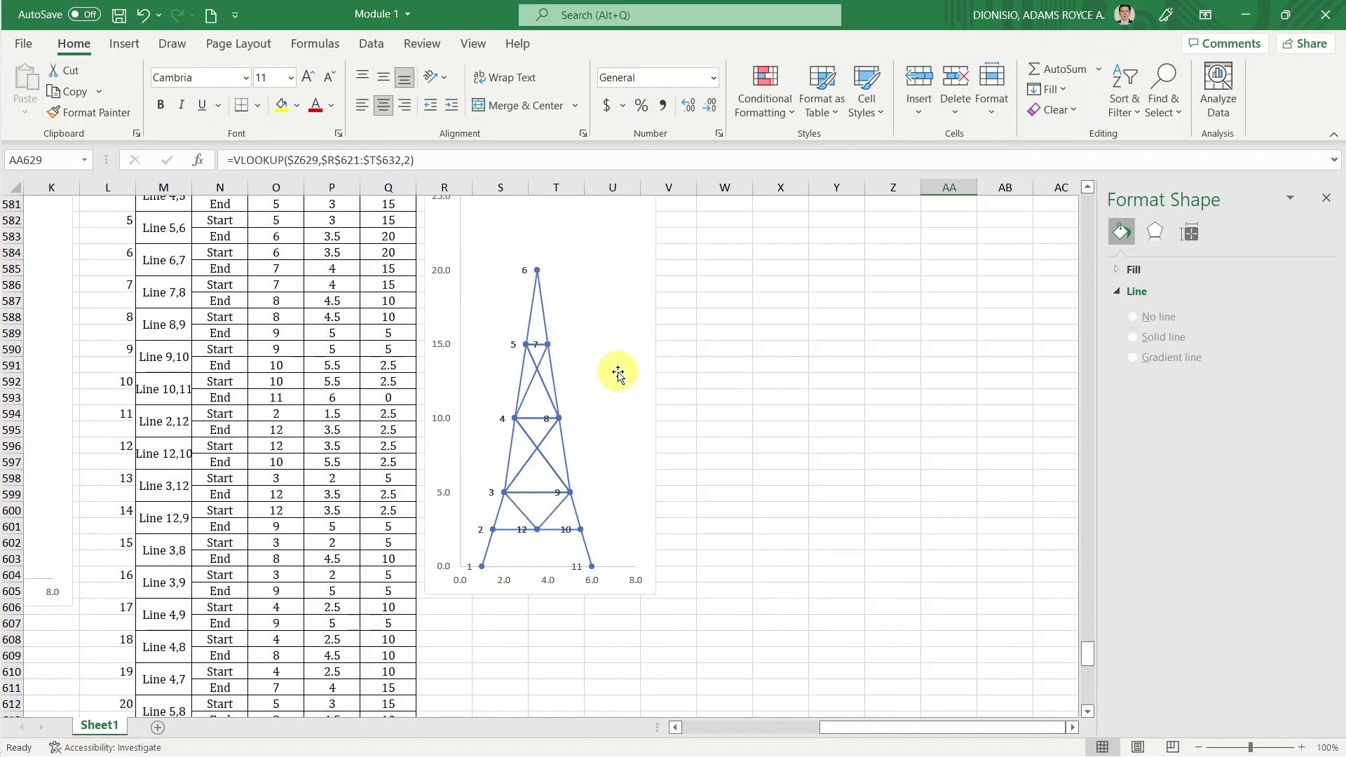
{"action": "left_click", "coordinate": [616, 337]}
{"action": "left_click", "coordinate": [727, 387]}
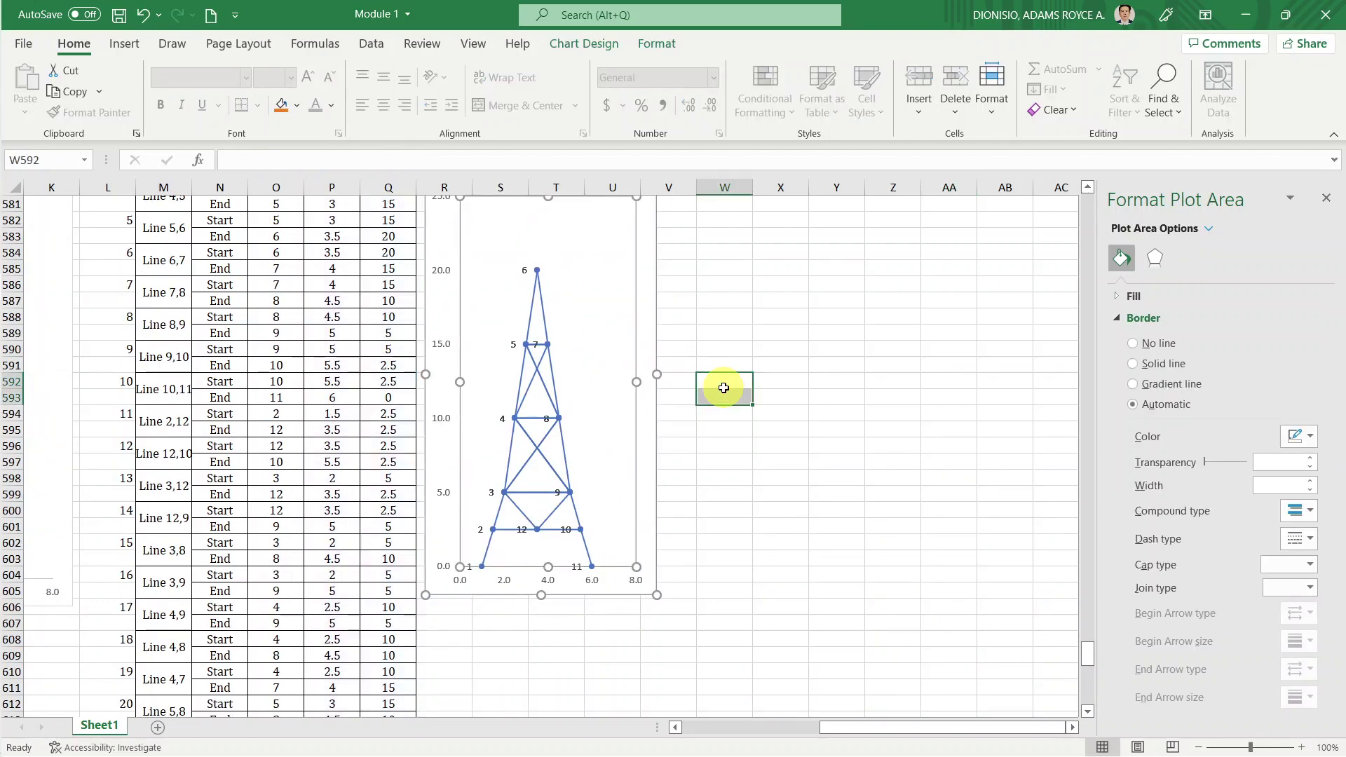
{"action": "left_click", "coordinate": [647, 351]}
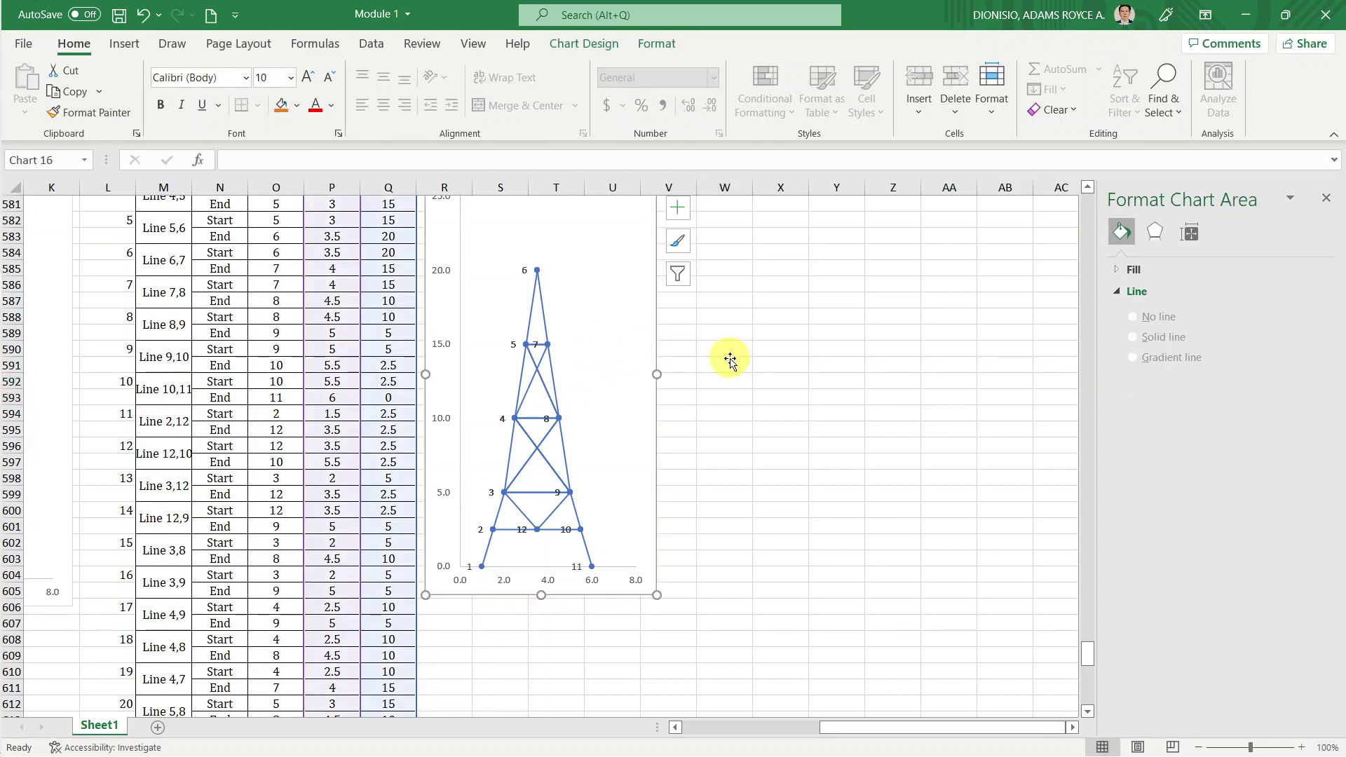
Paste a copy of the chart at cell P636.
{"action": "scroll", "coordinate": [732, 360], "scroll_direction": "down", "scroll_amount": 1}
{"action": "scroll", "coordinate": [732, 360], "scroll_direction": "down", "scroll_amount": 5}
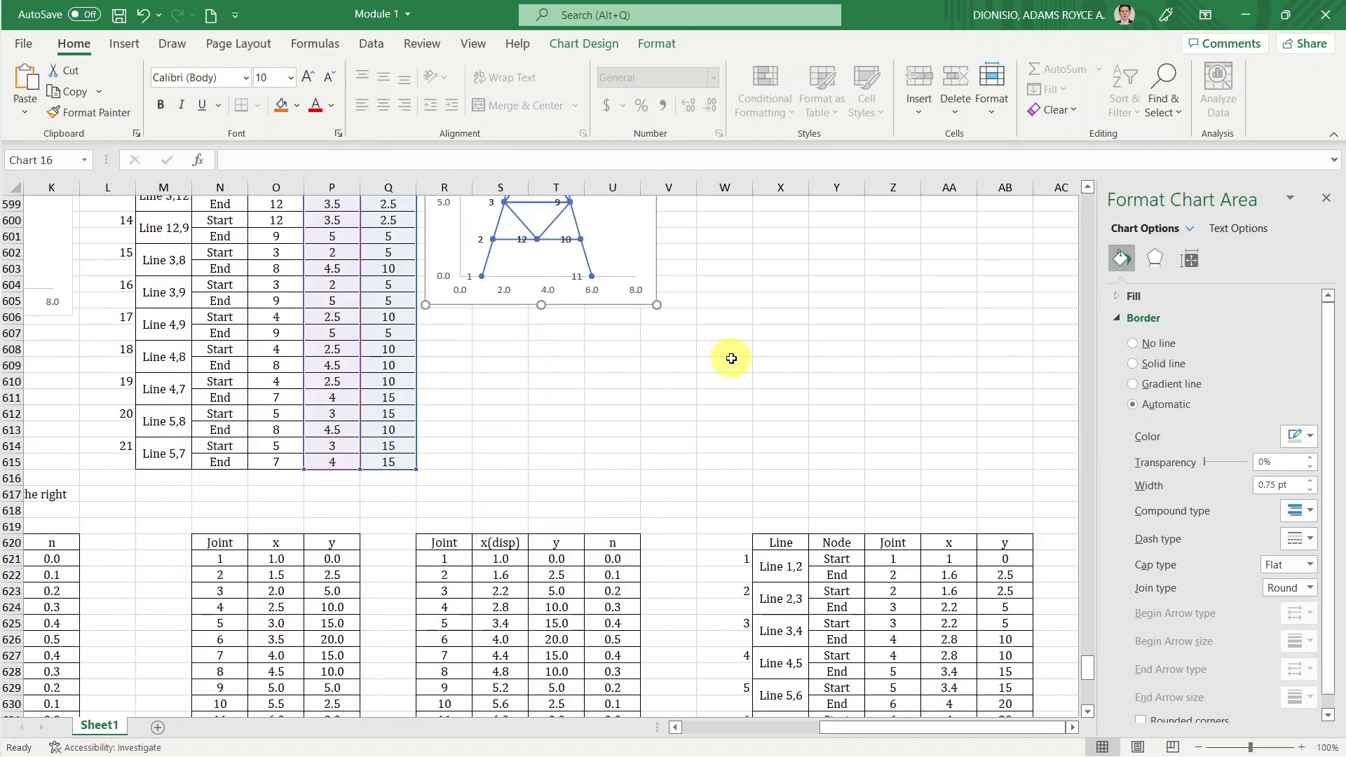
{"action": "scroll", "coordinate": [732, 361], "scroll_direction": "down", "scroll_amount": 5}
{"action": "scroll", "coordinate": [731, 360], "scroll_direction": "down", "scroll_amount": 4}
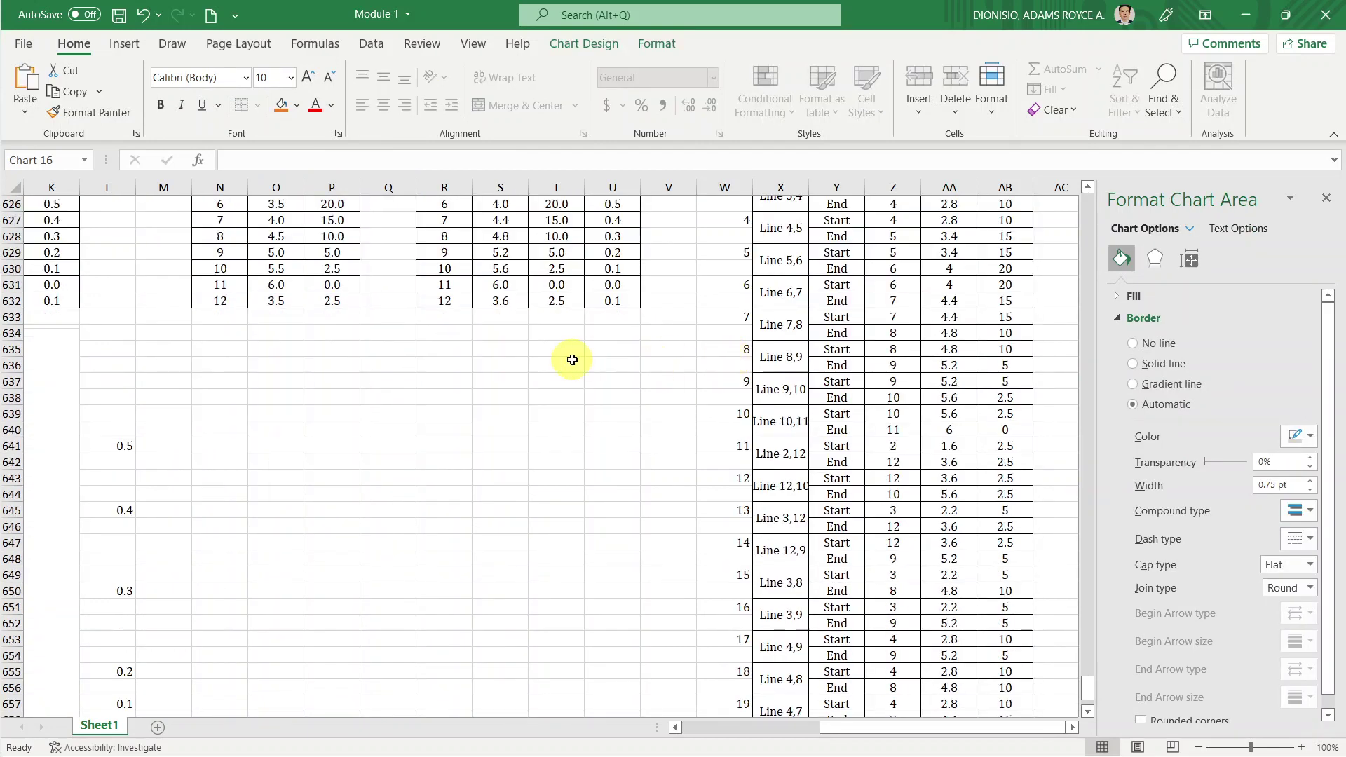
{"action": "left_click", "coordinate": [323, 365]}
{"action": "left_click", "coordinate": [460, 395]}
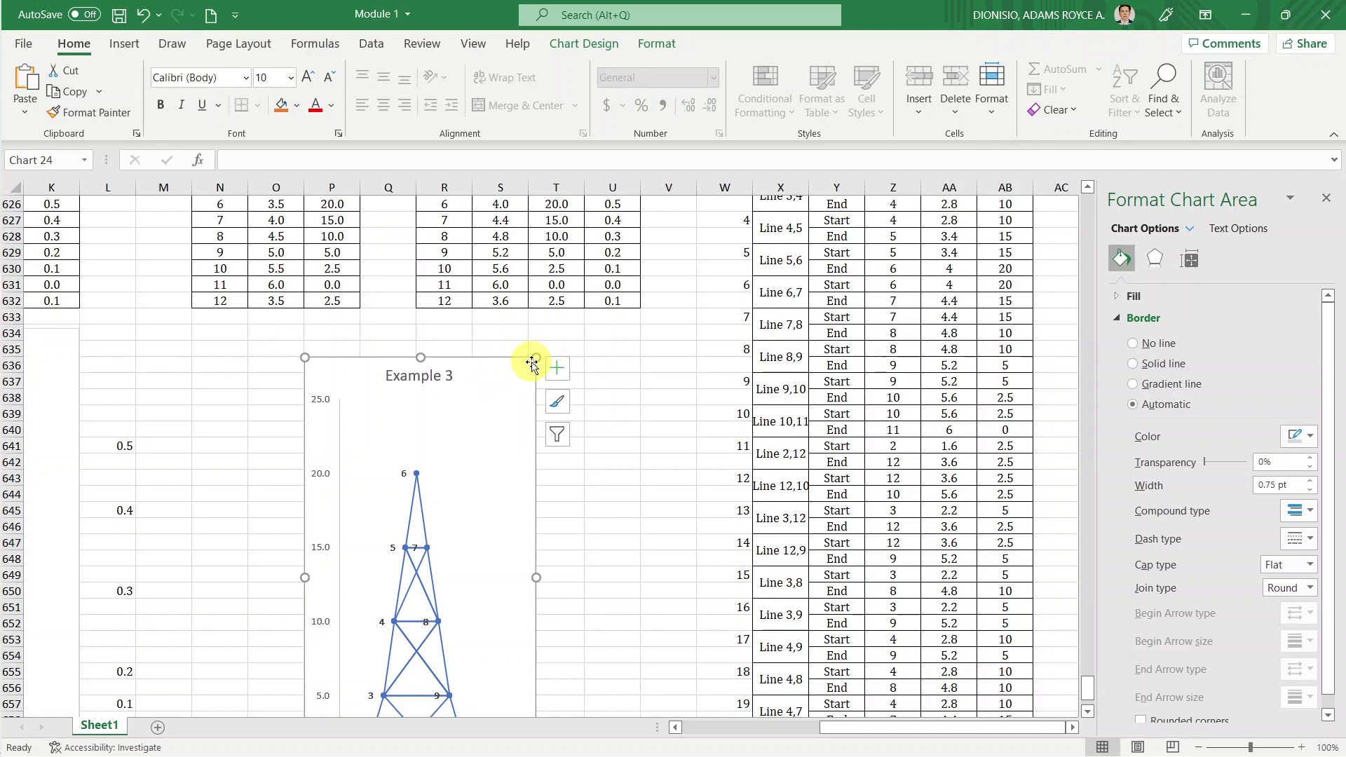
{"action": "scroll", "coordinate": [491, 399], "scroll_direction": "up", "scroll_amount": 2}
{"action": "scroll", "coordinate": [465, 430], "scroll_direction": "up", "scroll_amount": 3}
{"action": "scroll", "coordinate": [463, 421], "scroll_direction": "up", "scroll_amount": 3}
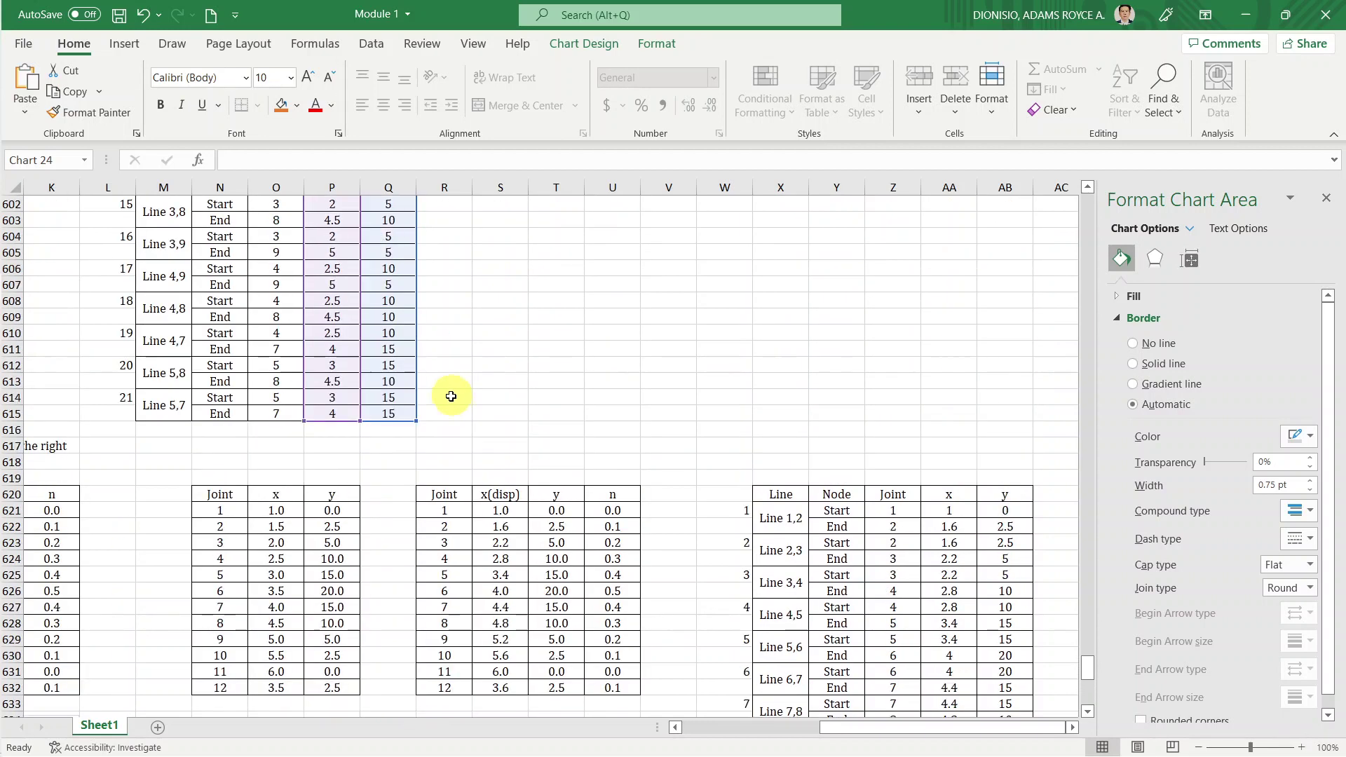
{"action": "scroll", "coordinate": [420, 400], "scroll_direction": "up", "scroll_amount": 3}
{"action": "scroll", "coordinate": [391, 421], "scroll_direction": "up", "scroll_amount": 2}
{"action": "scroll", "coordinate": [386, 358], "scroll_direction": "up", "scroll_amount": 3}
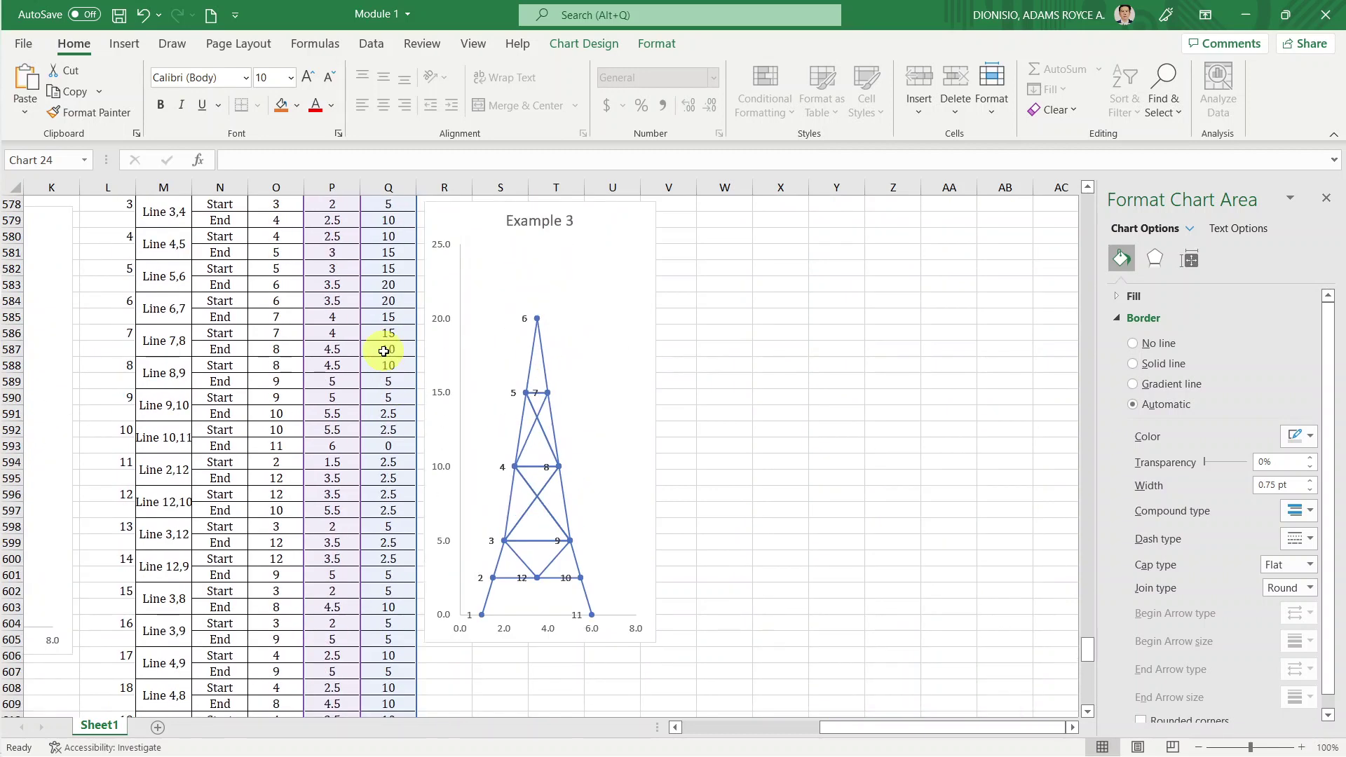
{"action": "scroll", "coordinate": [387, 345], "scroll_direction": "up", "scroll_amount": 1}
{"action": "scroll", "coordinate": [369, 369], "scroll_direction": "down", "scroll_amount": 1}
{"action": "scroll", "coordinate": [368, 372], "scroll_direction": "down", "scroll_amount": 3}
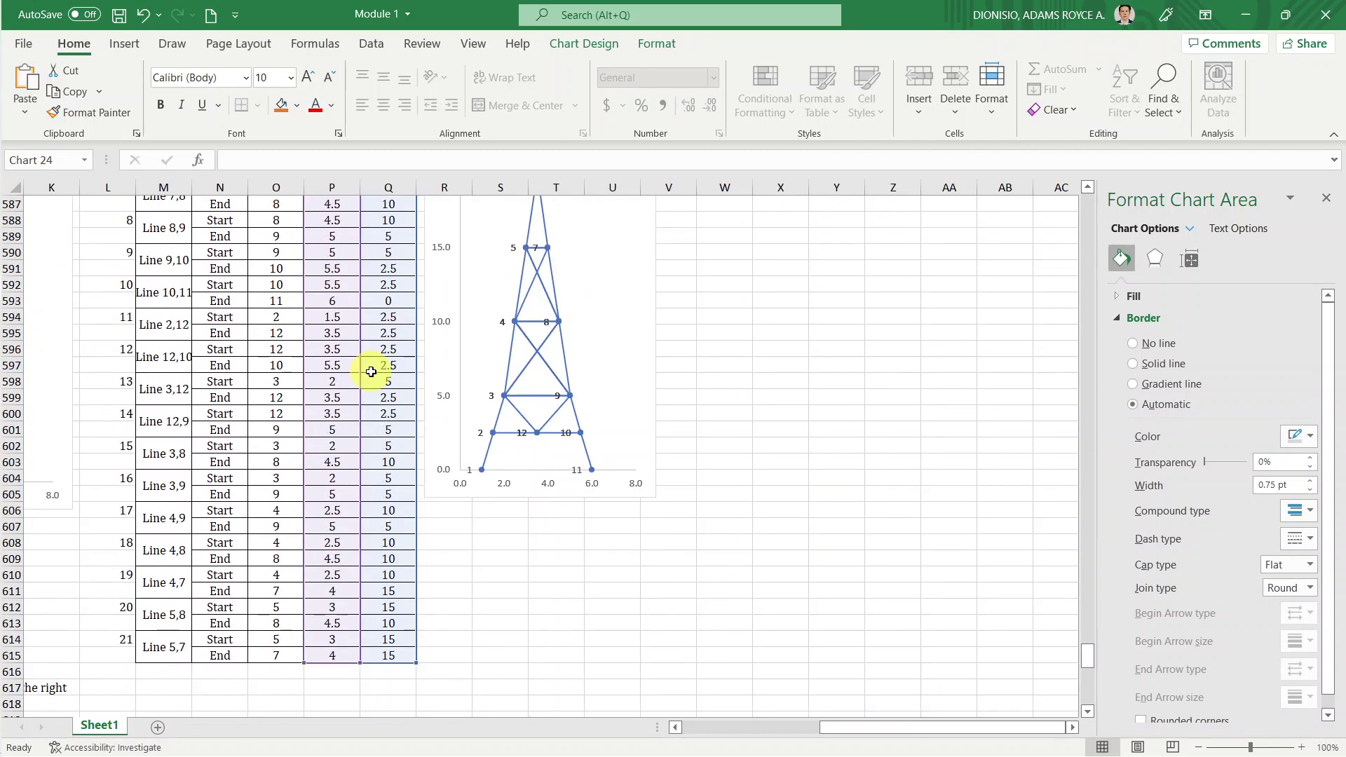
{"action": "scroll", "coordinate": [372, 375], "scroll_direction": "down", "scroll_amount": 4}
{"action": "scroll", "coordinate": [384, 394], "scroll_direction": "down", "scroll_amount": 3}
{"action": "scroll", "coordinate": [389, 403], "scroll_direction": "down", "scroll_amount": 4}
{"action": "scroll", "coordinate": [393, 405], "scroll_direction": "down", "scroll_amount": 3}
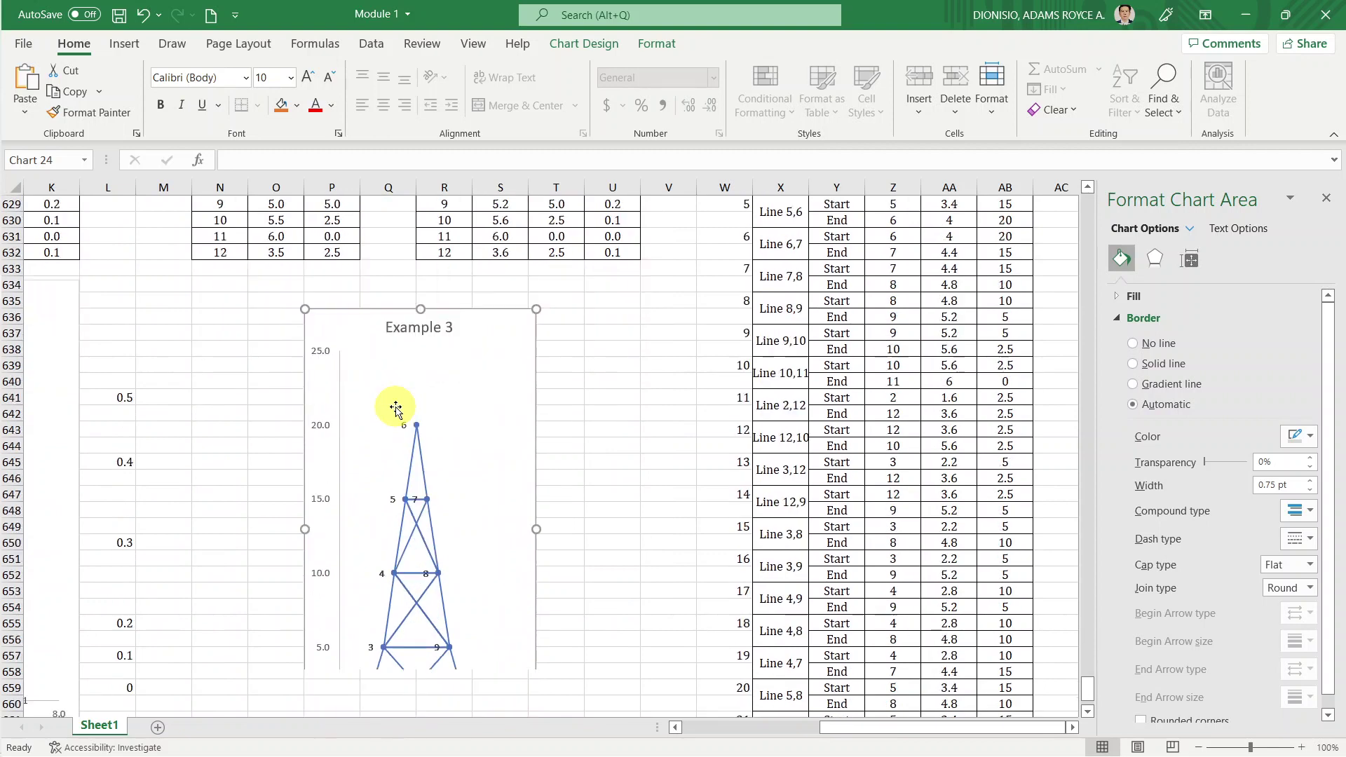
{"action": "scroll", "coordinate": [435, 396], "scroll_direction": "down", "scroll_amount": 1}
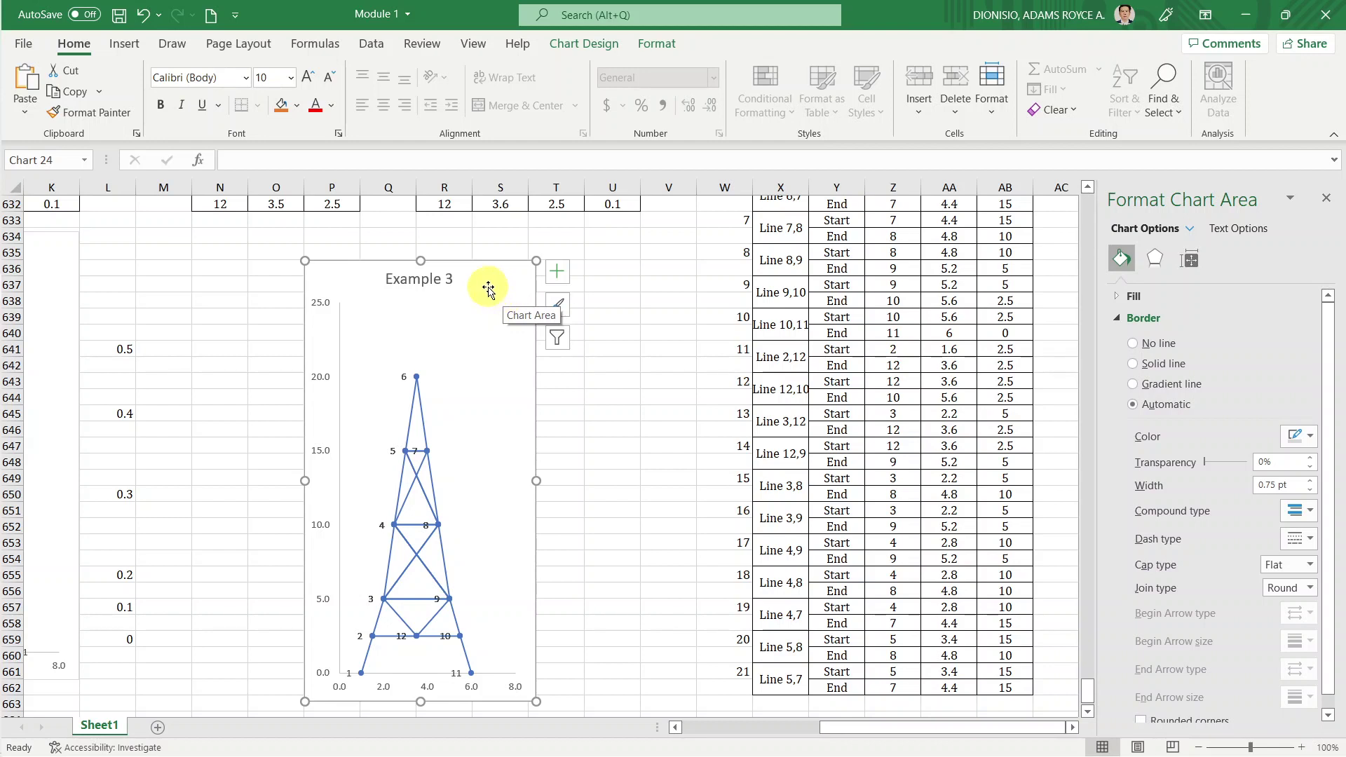
{"action": "right_click", "coordinate": [486, 287]}
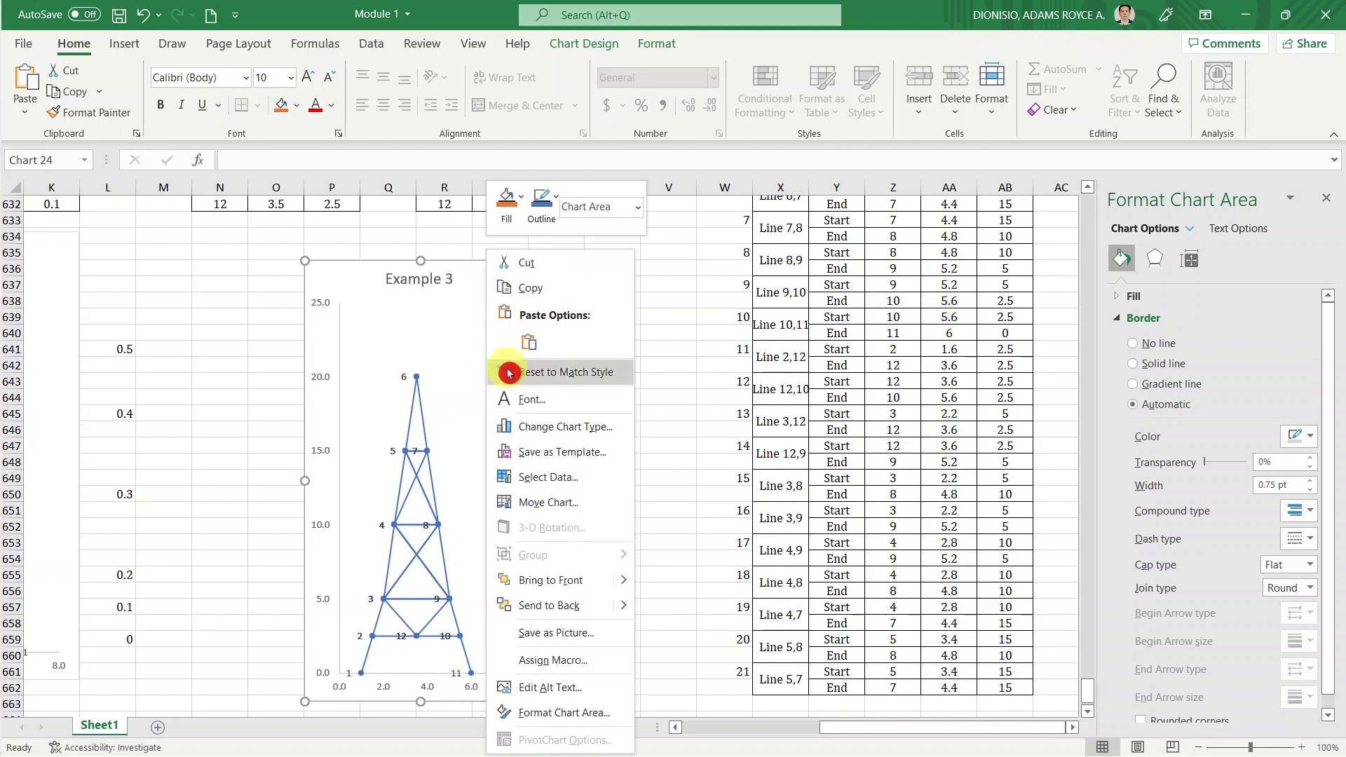
{"action": "left_click", "coordinate": [530, 477]}
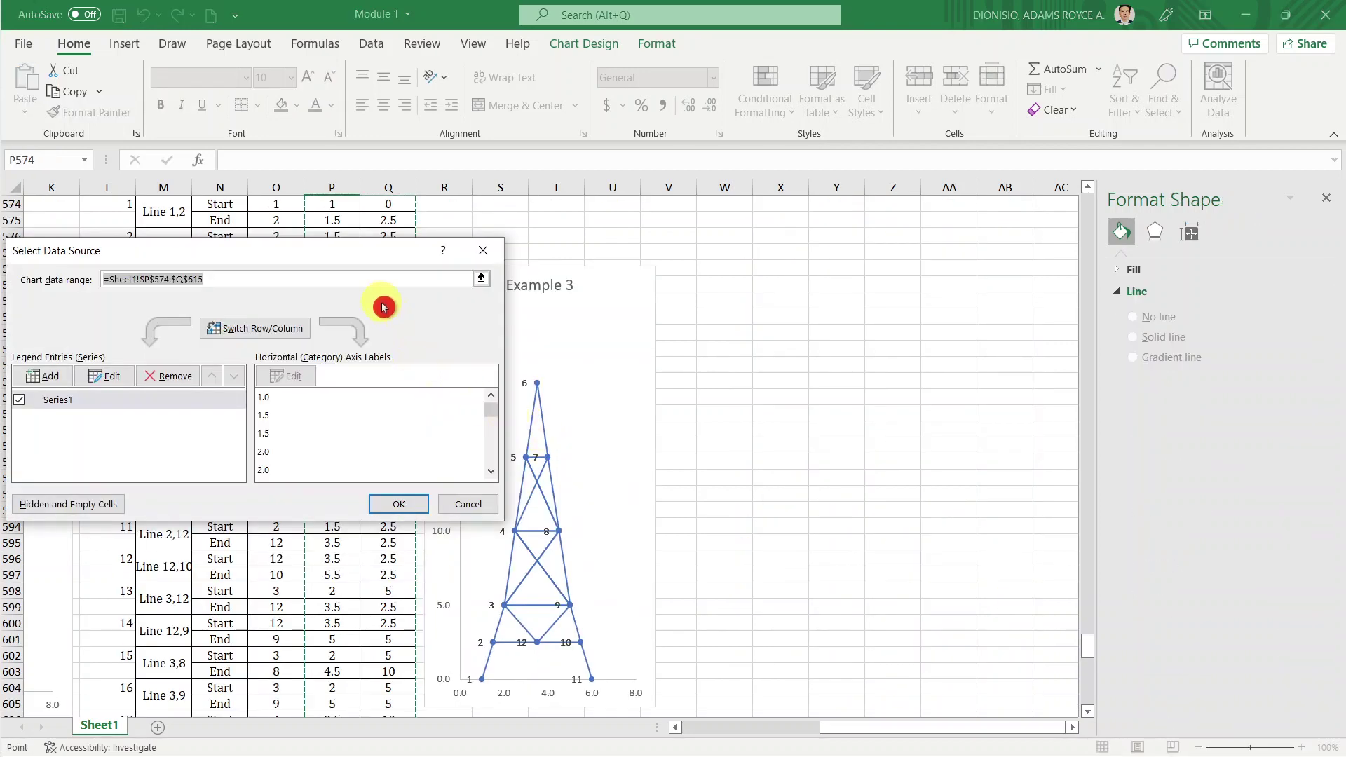
{"action": "left_click_drag", "start_coordinate": [363, 265], "coordinate": [705, 261]}
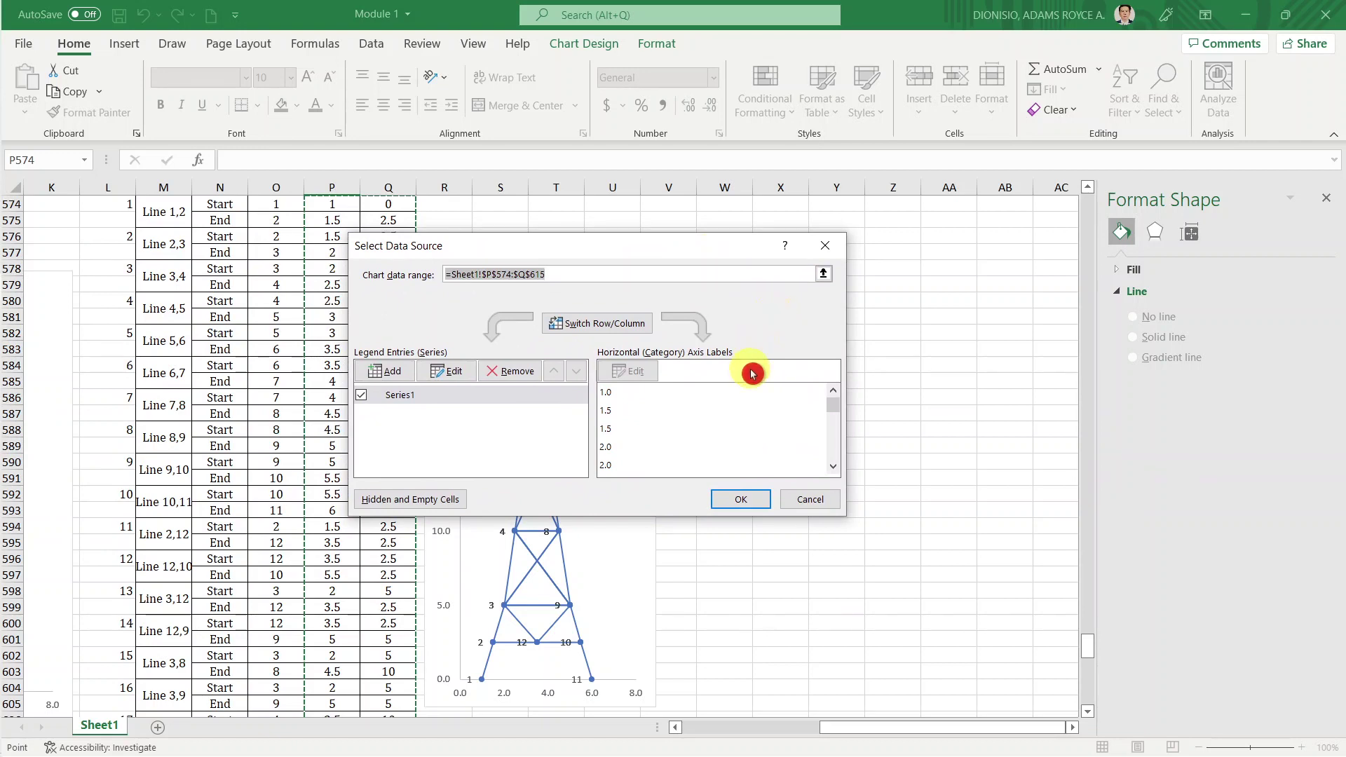
{"action": "left_click_drag", "start_coordinate": [834, 397], "coordinate": [886, 387]}
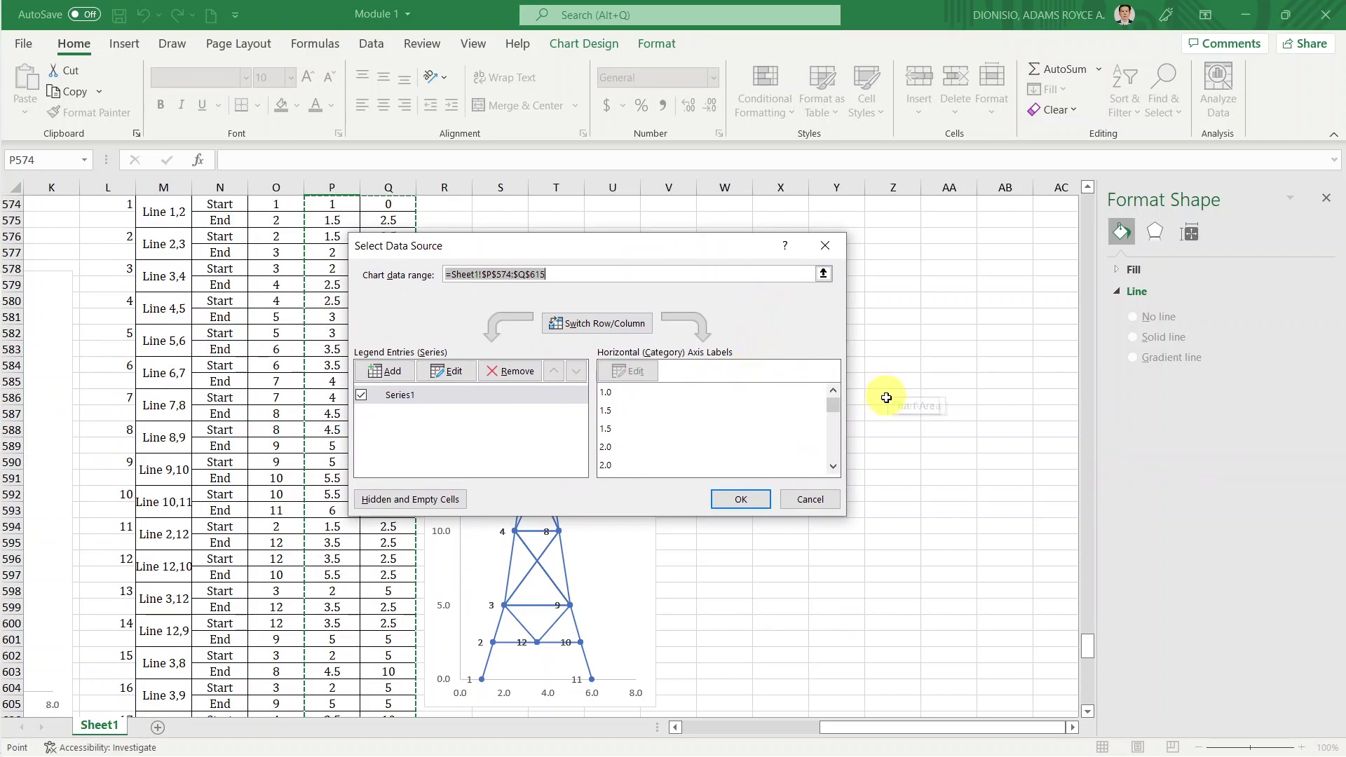
{"action": "left_click_drag", "start_coordinate": [769, 373], "coordinate": [724, 330]}
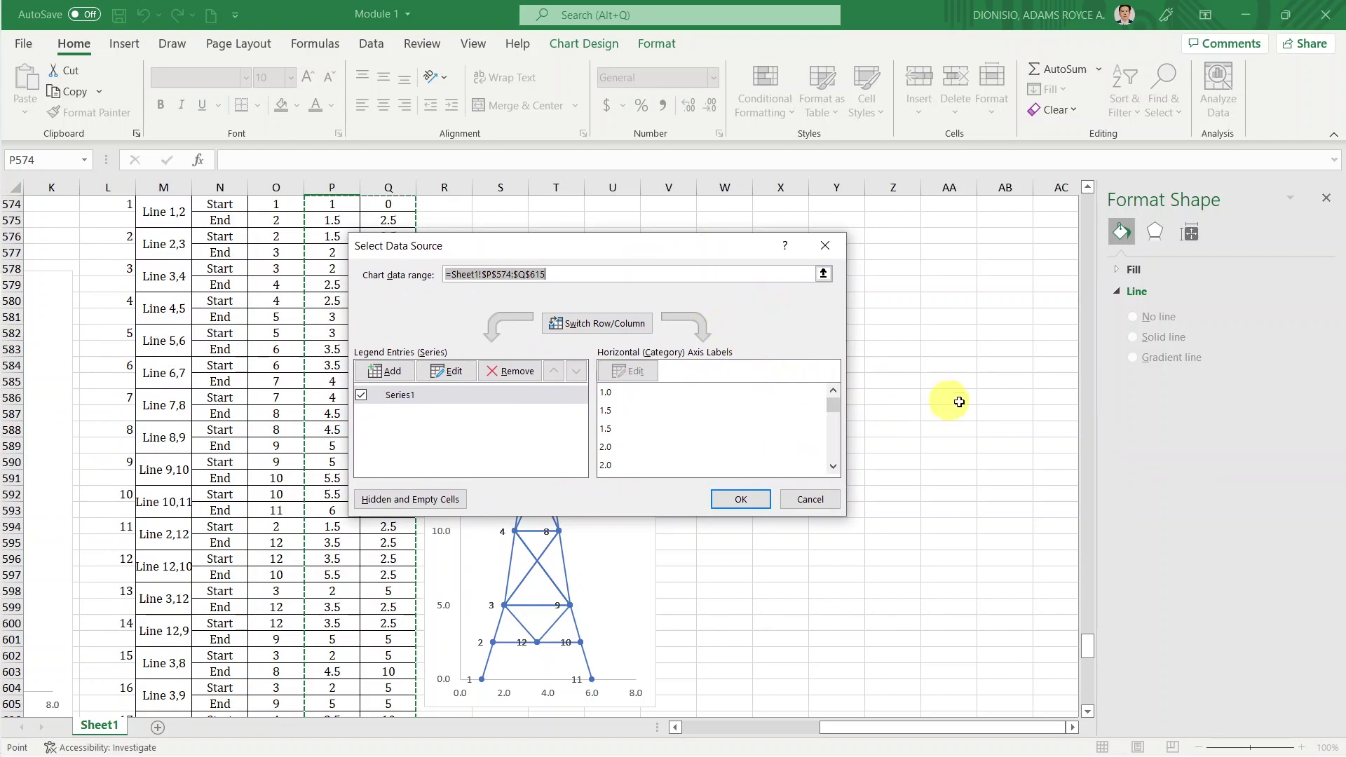
{"action": "scroll", "coordinate": [951, 460], "scroll_direction": "down", "scroll_amount": 3}
{"action": "scroll", "coordinate": [952, 460], "scroll_direction": "down", "scroll_amount": 7}
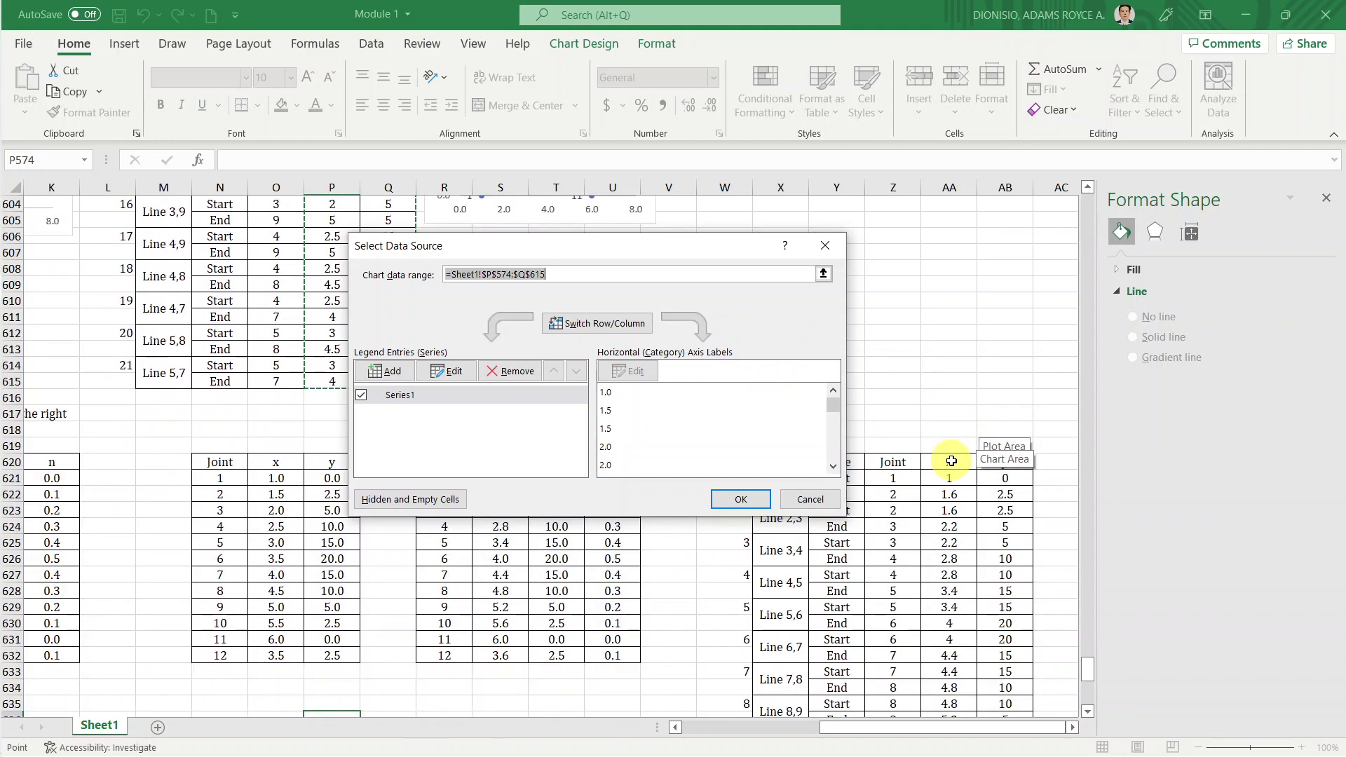
{"action": "scroll", "coordinate": [951, 461], "scroll_direction": "down", "scroll_amount": 2}
{"action": "left_click", "coordinate": [817, 499]}
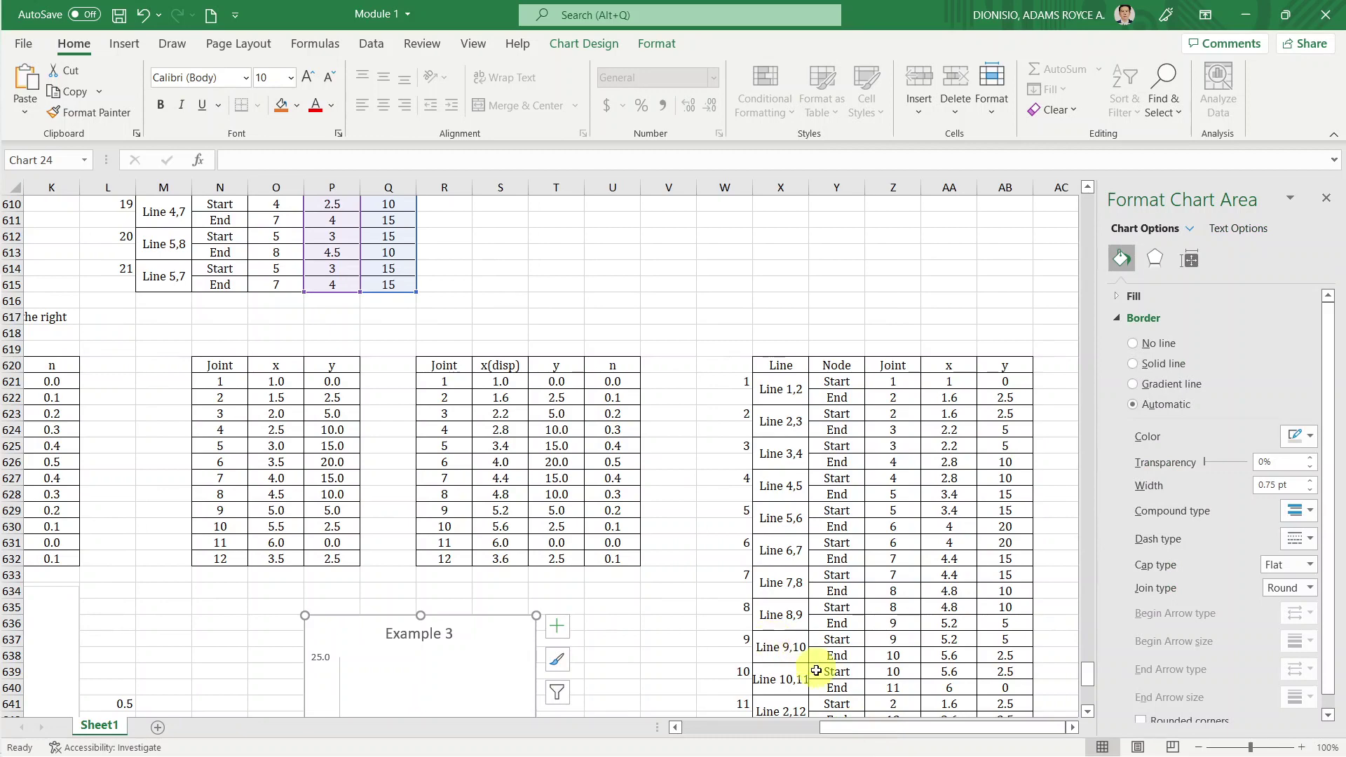
Review the left chart's data source settings, then close them.
{"action": "left_click_drag", "start_coordinate": [841, 727], "coordinate": [741, 727]}
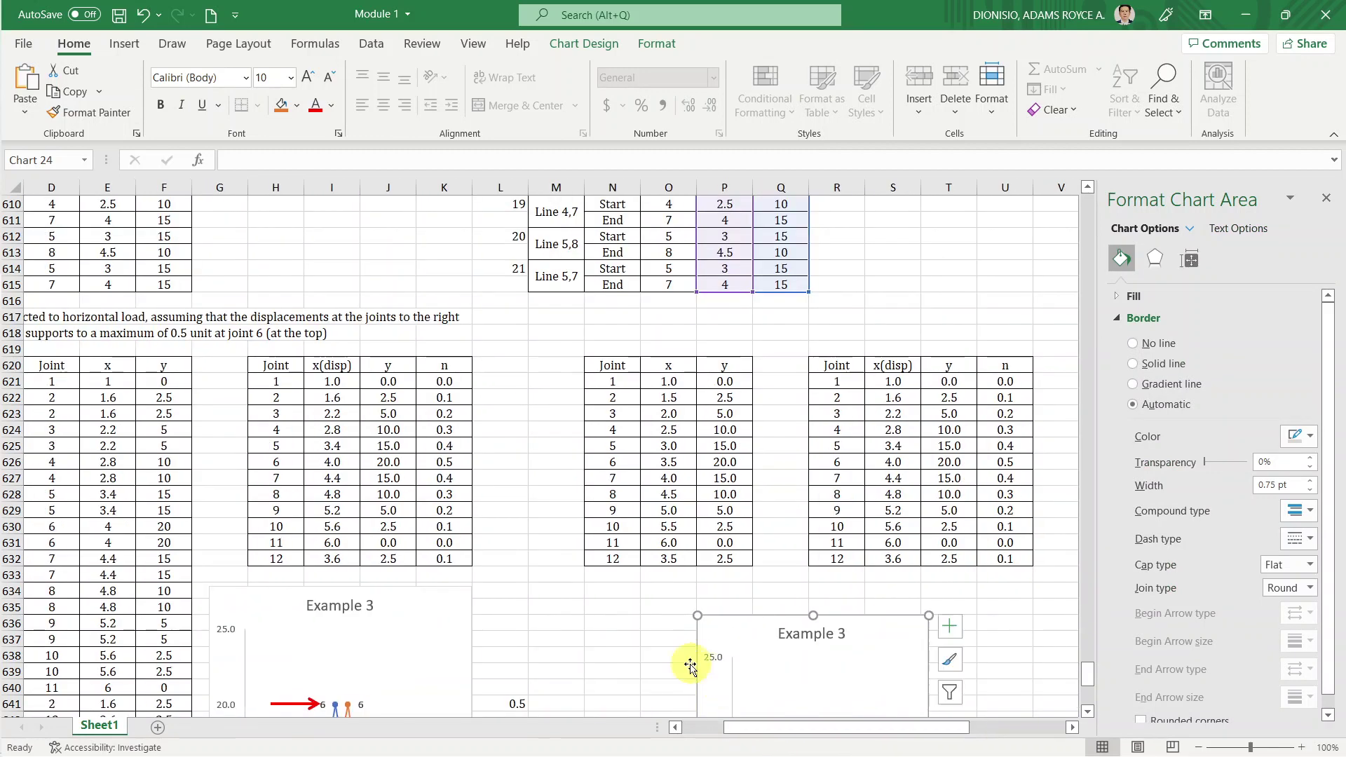
{"action": "scroll", "coordinate": [690, 667], "scroll_direction": "down", "scroll_amount": 1}
{"action": "scroll", "coordinate": [641, 617], "scroll_direction": "down", "scroll_amount": 1}
{"action": "scroll", "coordinate": [581, 593], "scroll_direction": "down", "scroll_amount": 3}
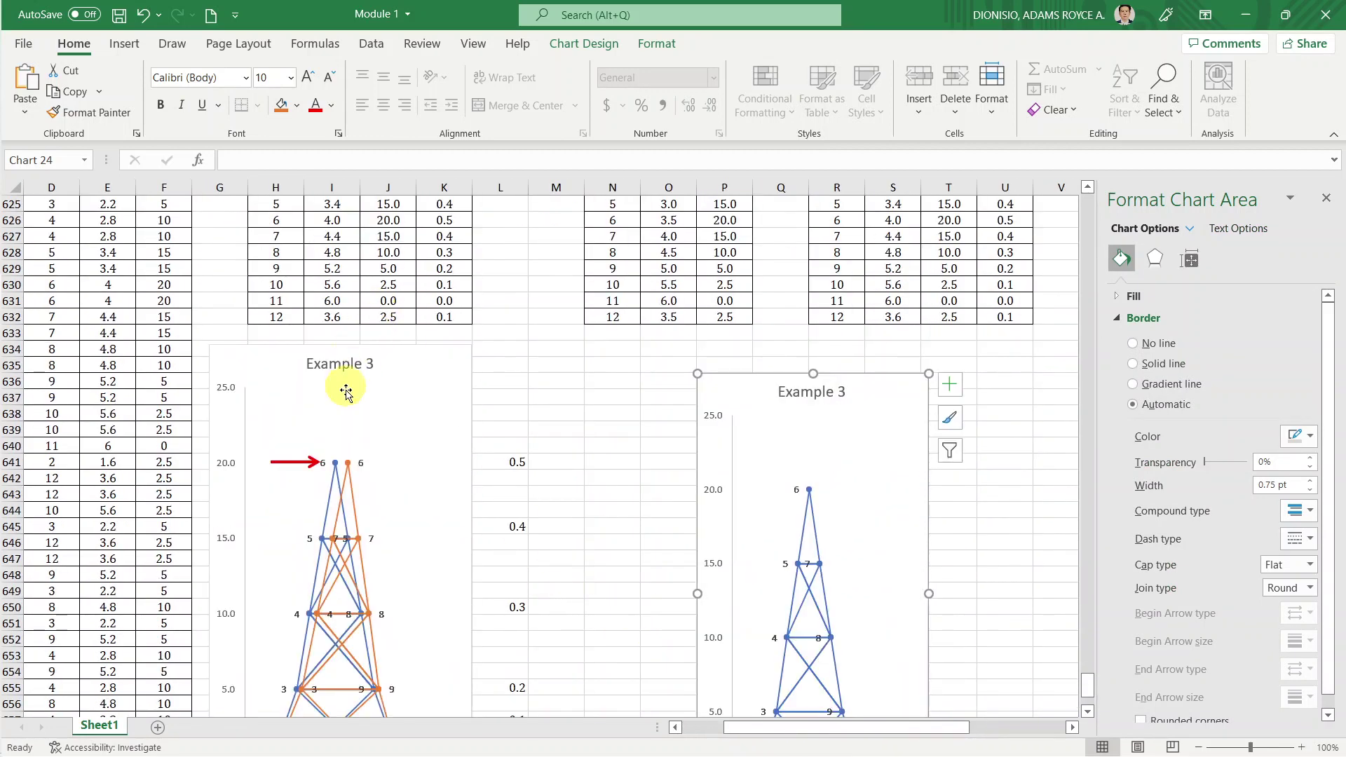
{"action": "left_click", "coordinate": [341, 405]}
{"action": "right_click", "coordinate": [344, 414]}
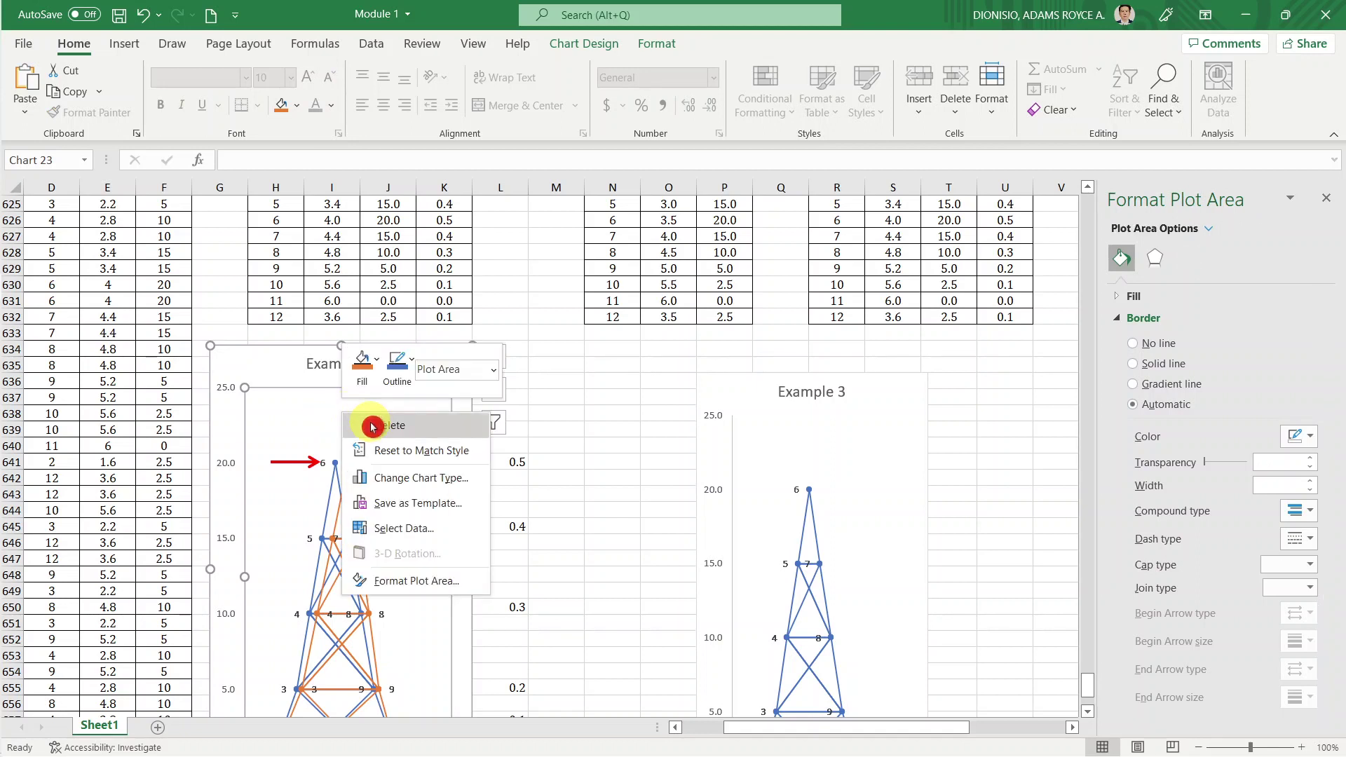
{"action": "left_click", "coordinate": [386, 528]}
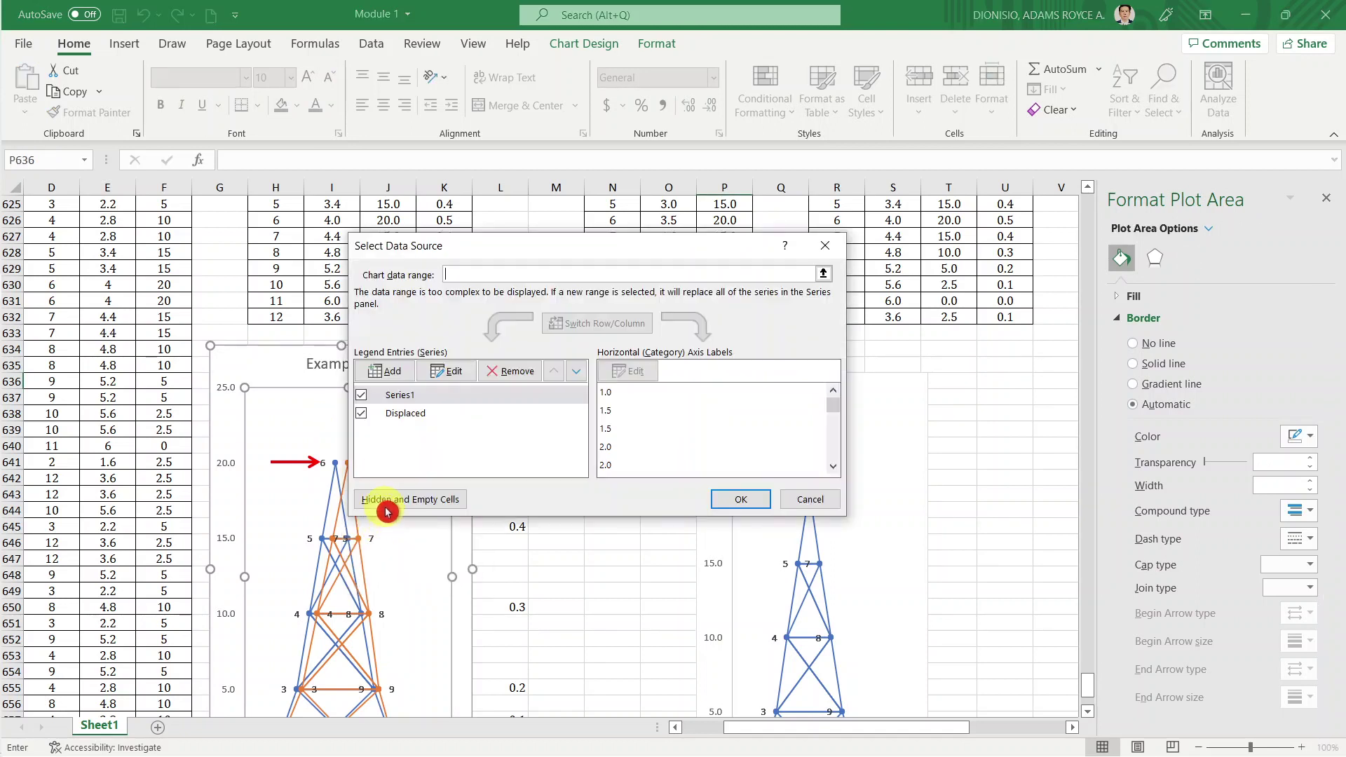
{"action": "left_click", "coordinate": [811, 499]}
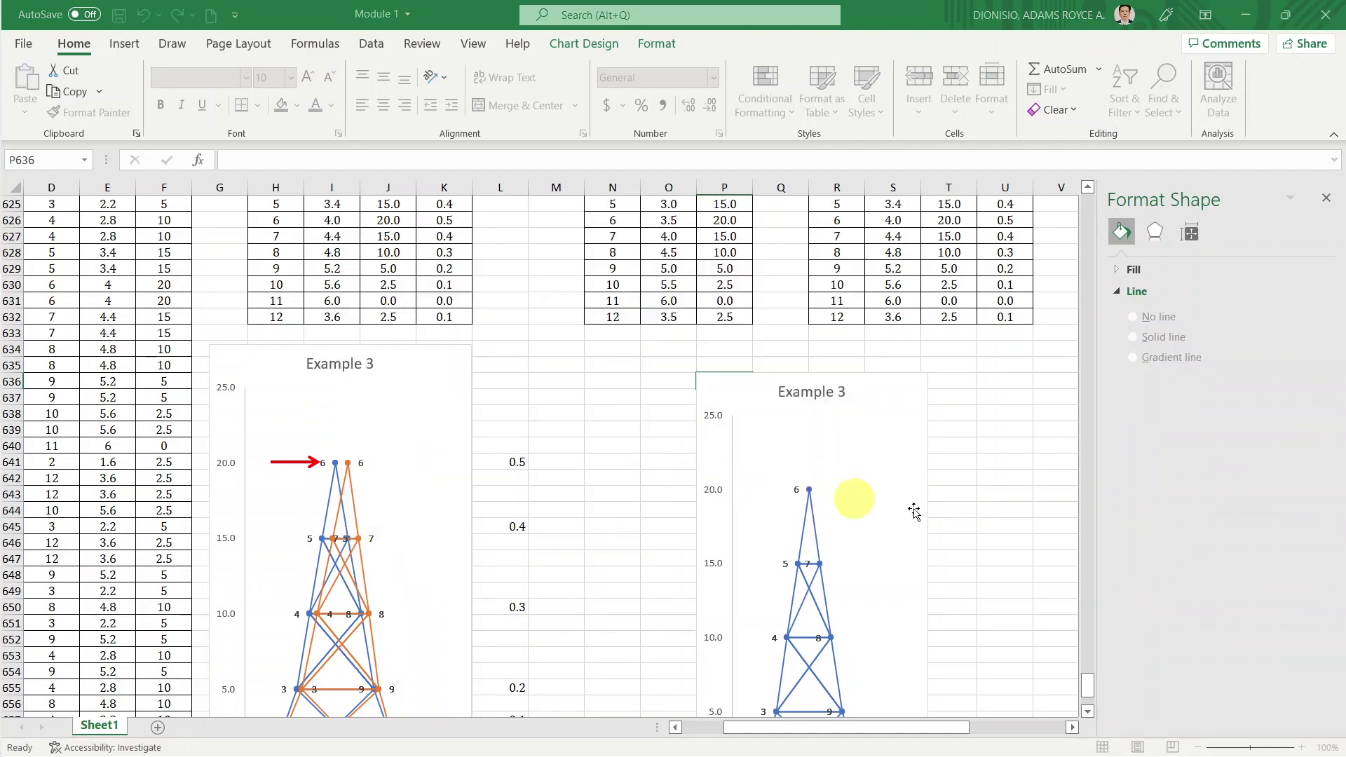
Open Select Data for the copied Example 3 chart.
{"action": "left_click", "coordinate": [986, 474]}
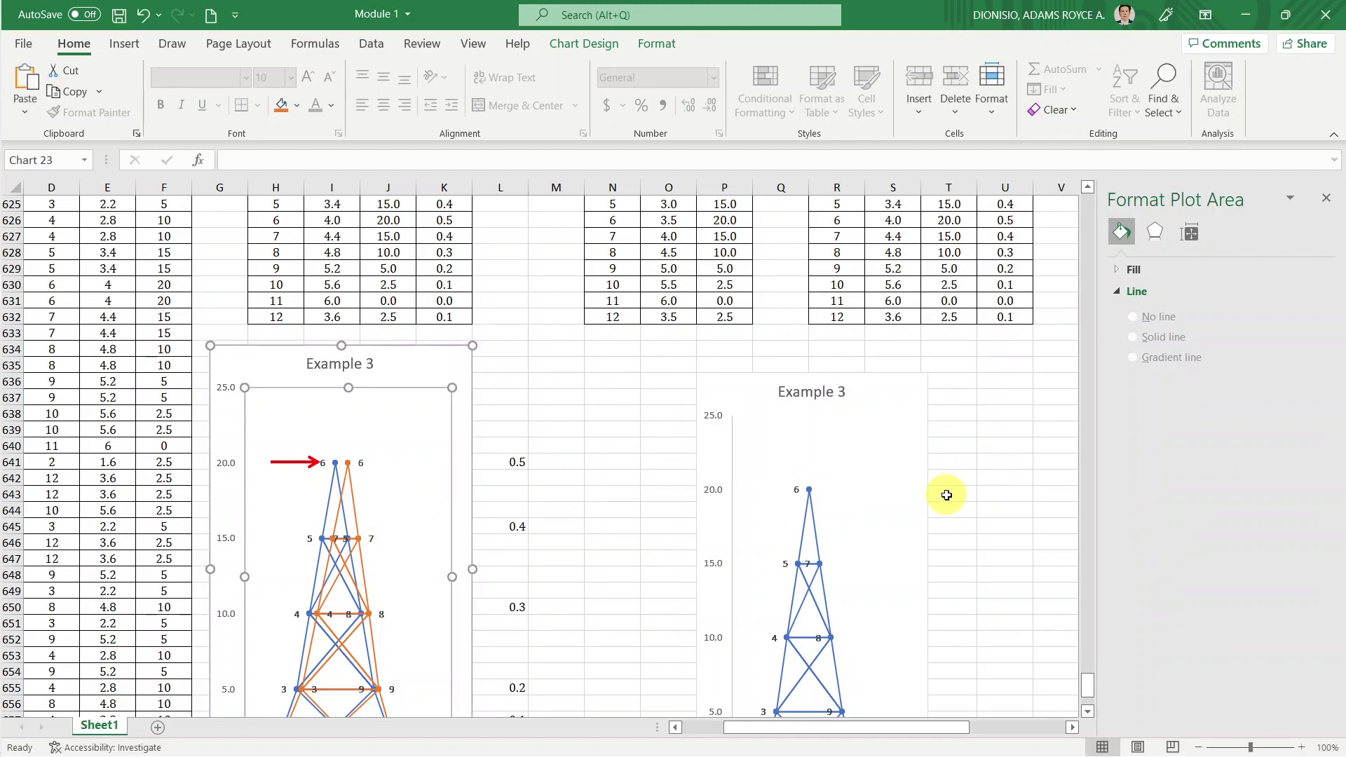
{"action": "left_click", "coordinate": [998, 433]}
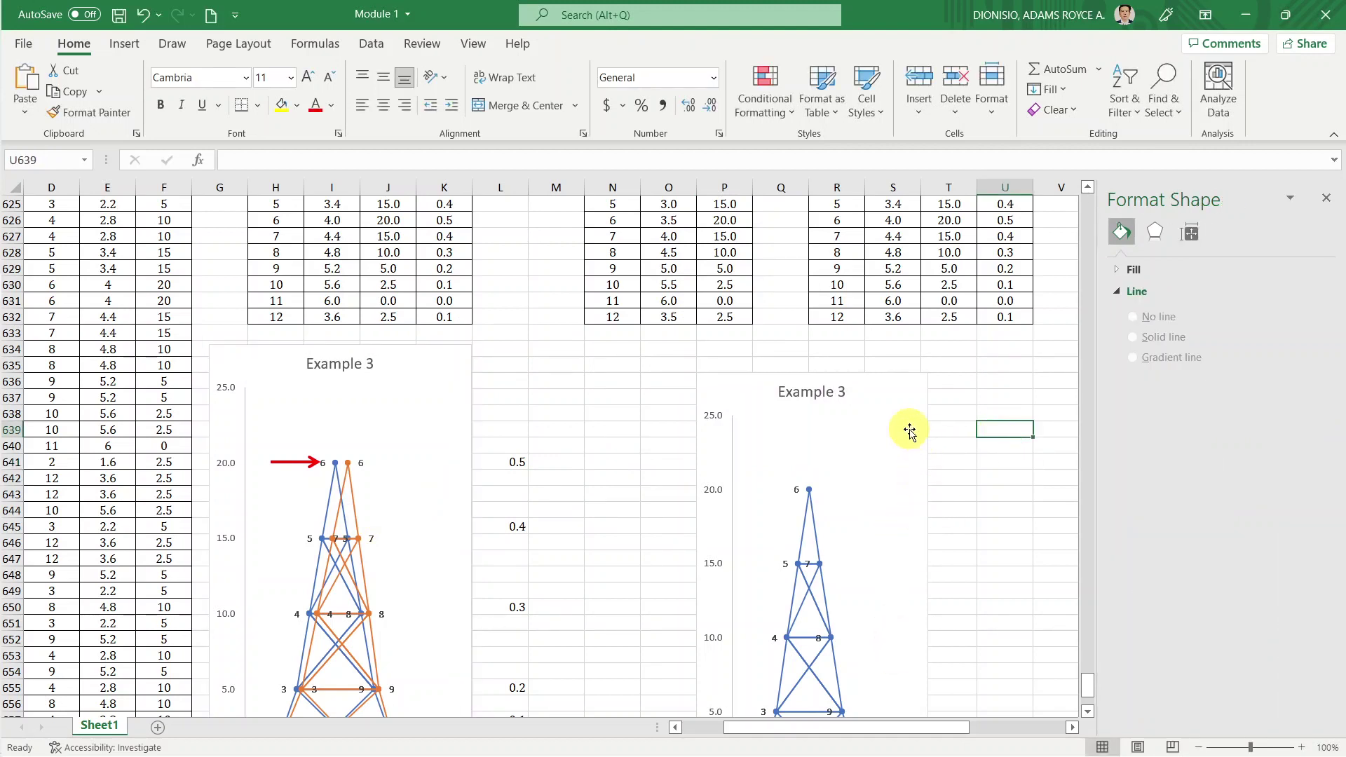
{"action": "left_click", "coordinate": [865, 428]}
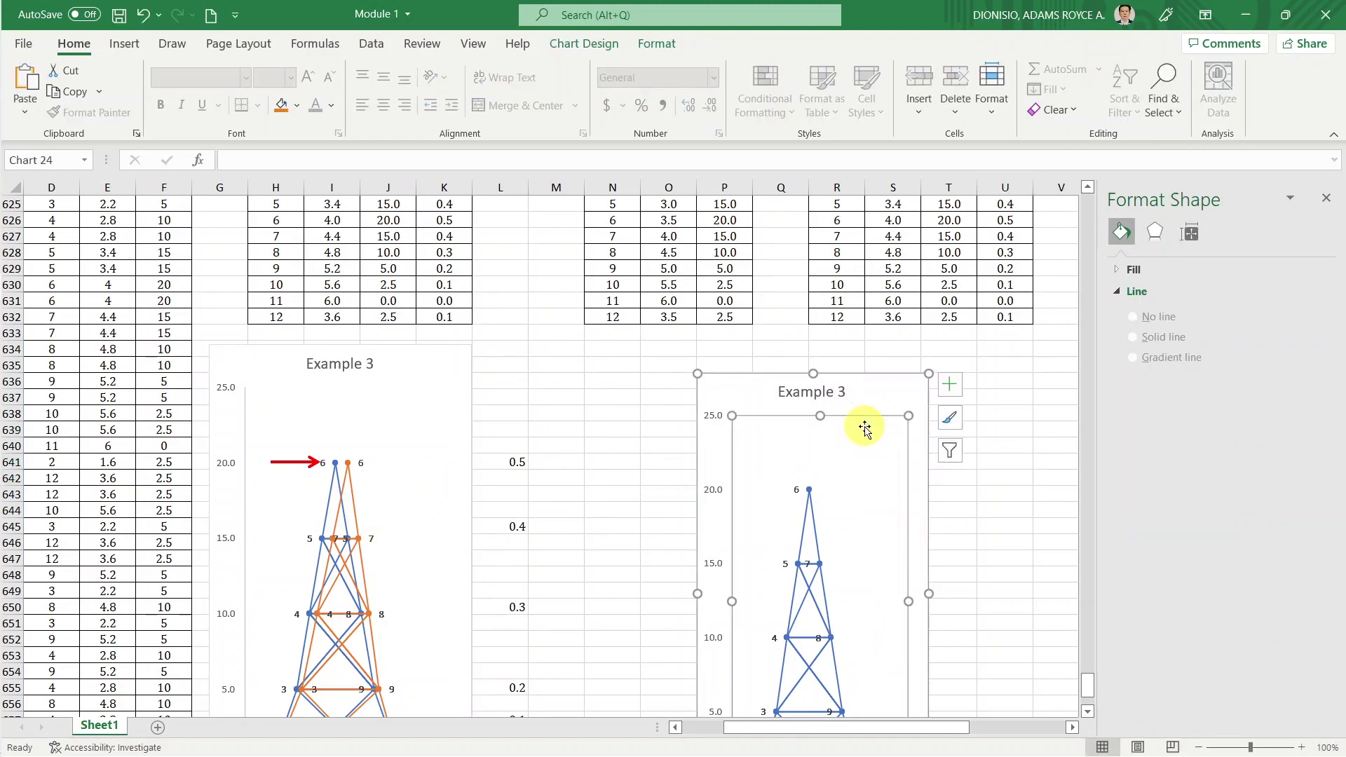
{"action": "left_click", "coordinate": [961, 499]}
{"action": "left_click", "coordinate": [894, 404]}
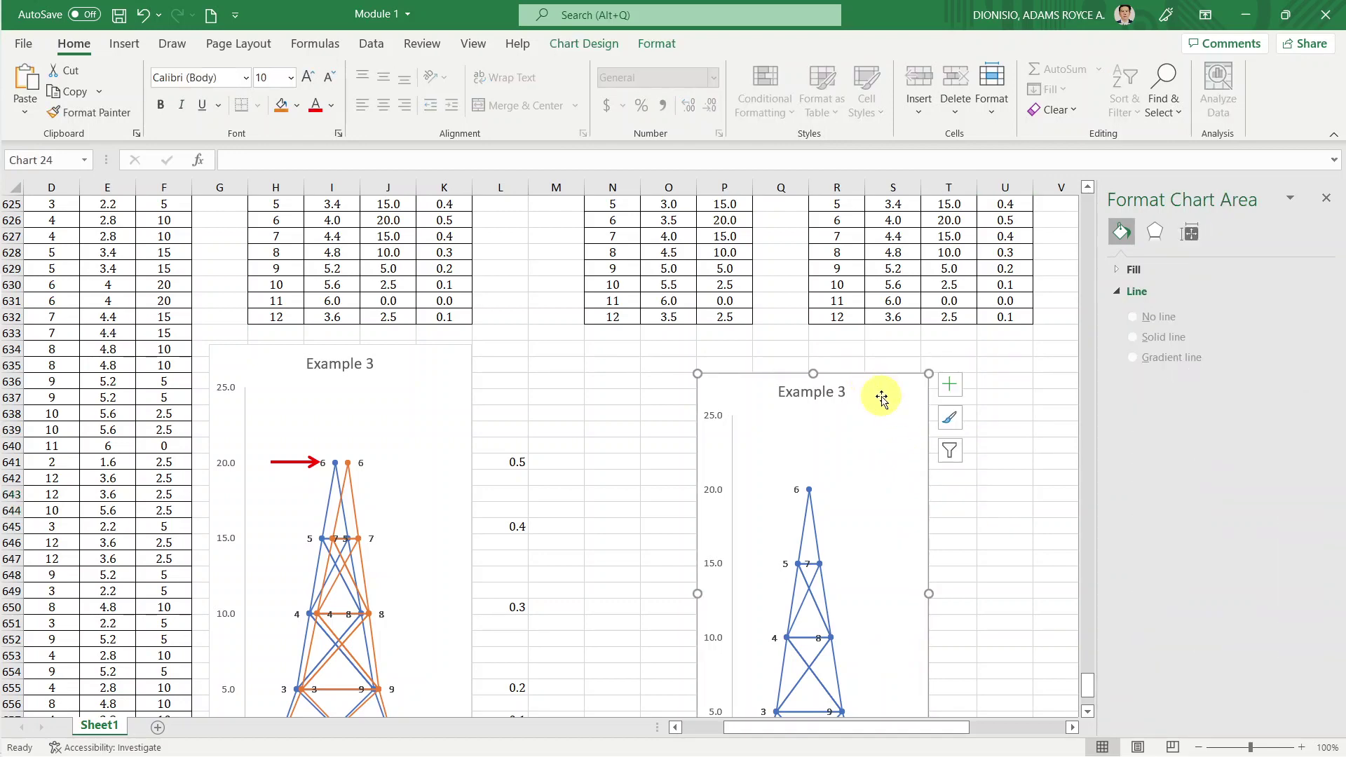
{"action": "right_click", "coordinate": [885, 399]}
{"action": "left_click", "coordinate": [937, 477]}
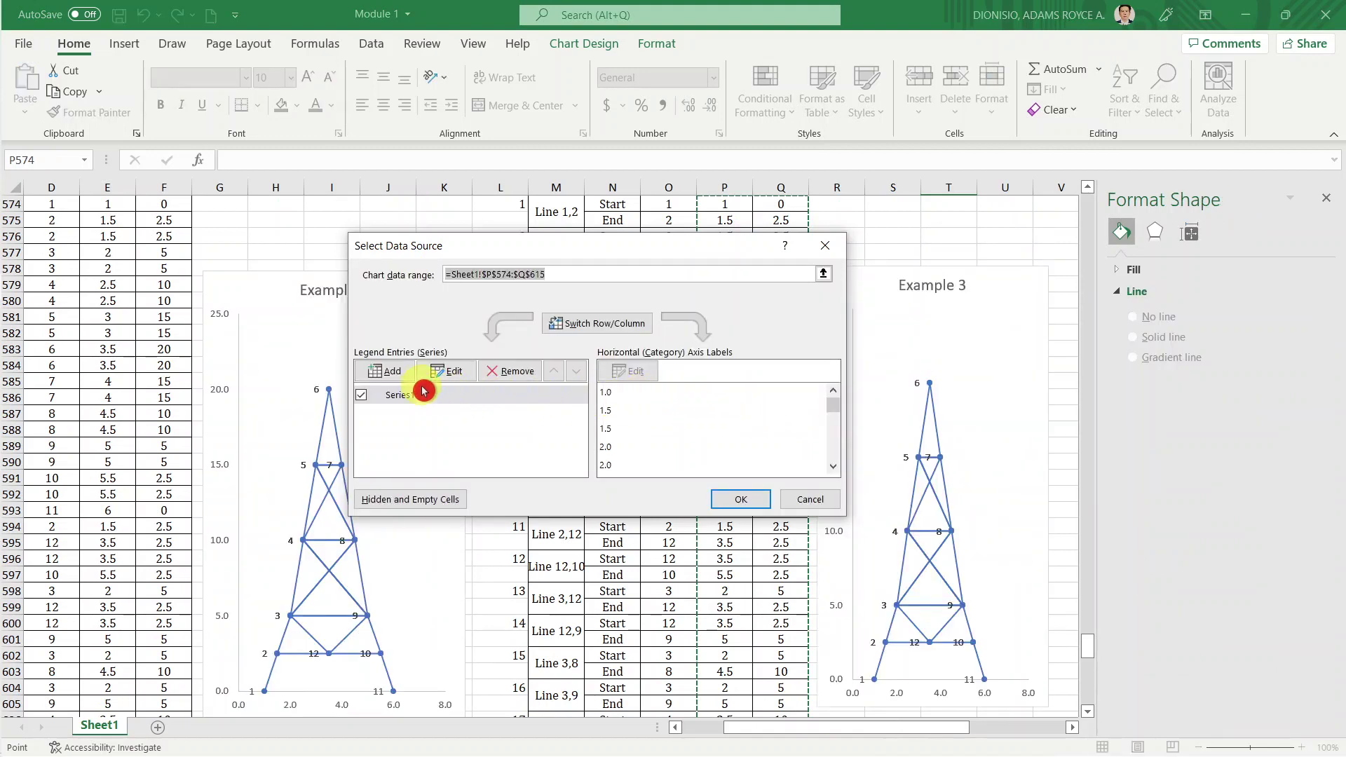
Add a new series named Displaced with X values AA621:AA662.
{"action": "left_click", "coordinate": [390, 375]}
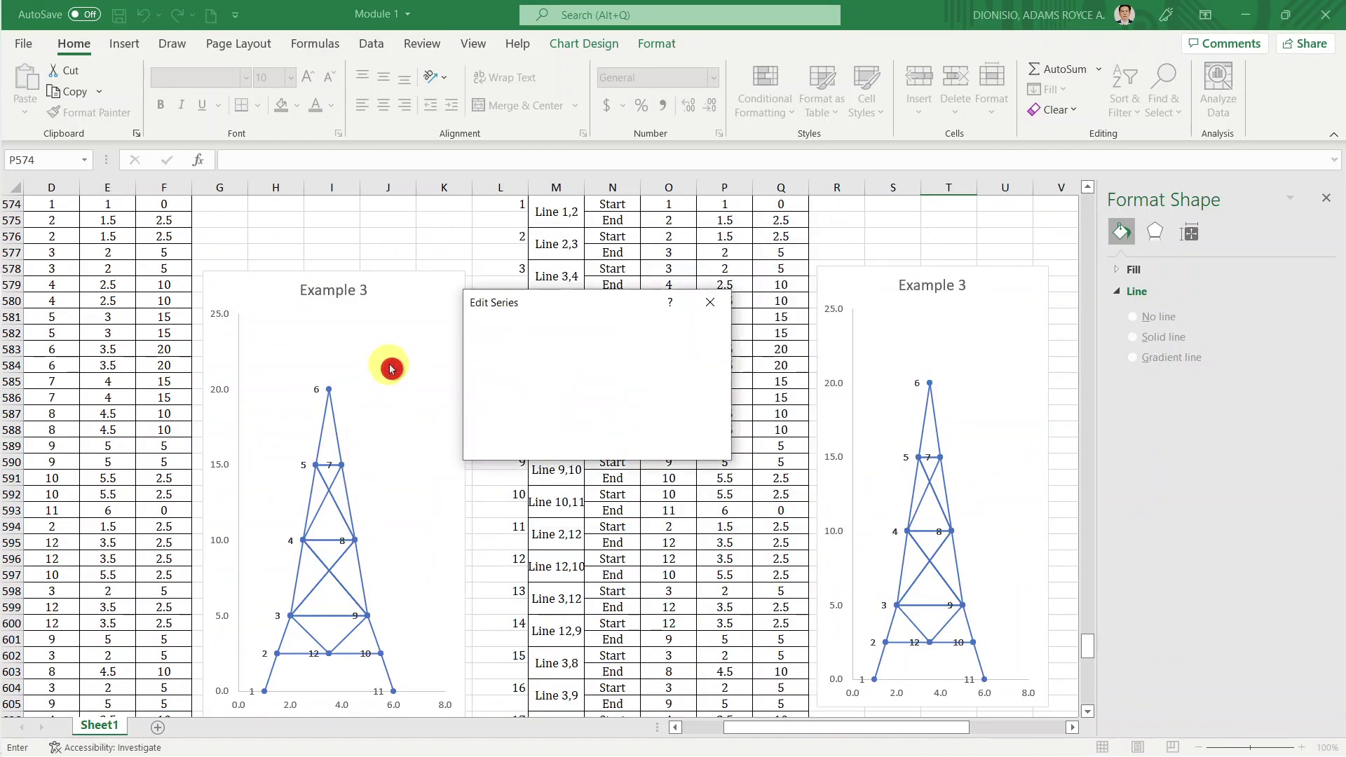
{"action": "left_click", "coordinate": [518, 343]}
{"action": "type", "text": "Displaced"}
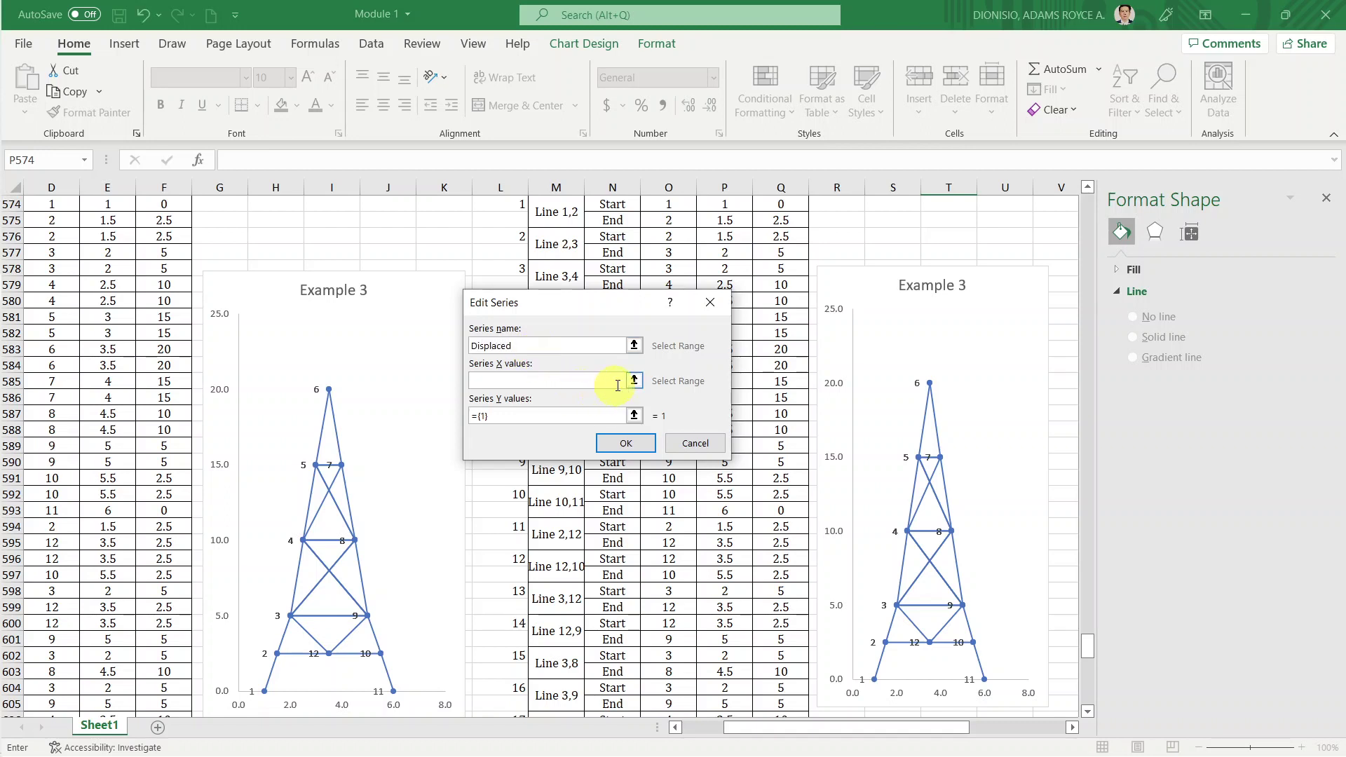
{"action": "left_click", "coordinate": [639, 384]}
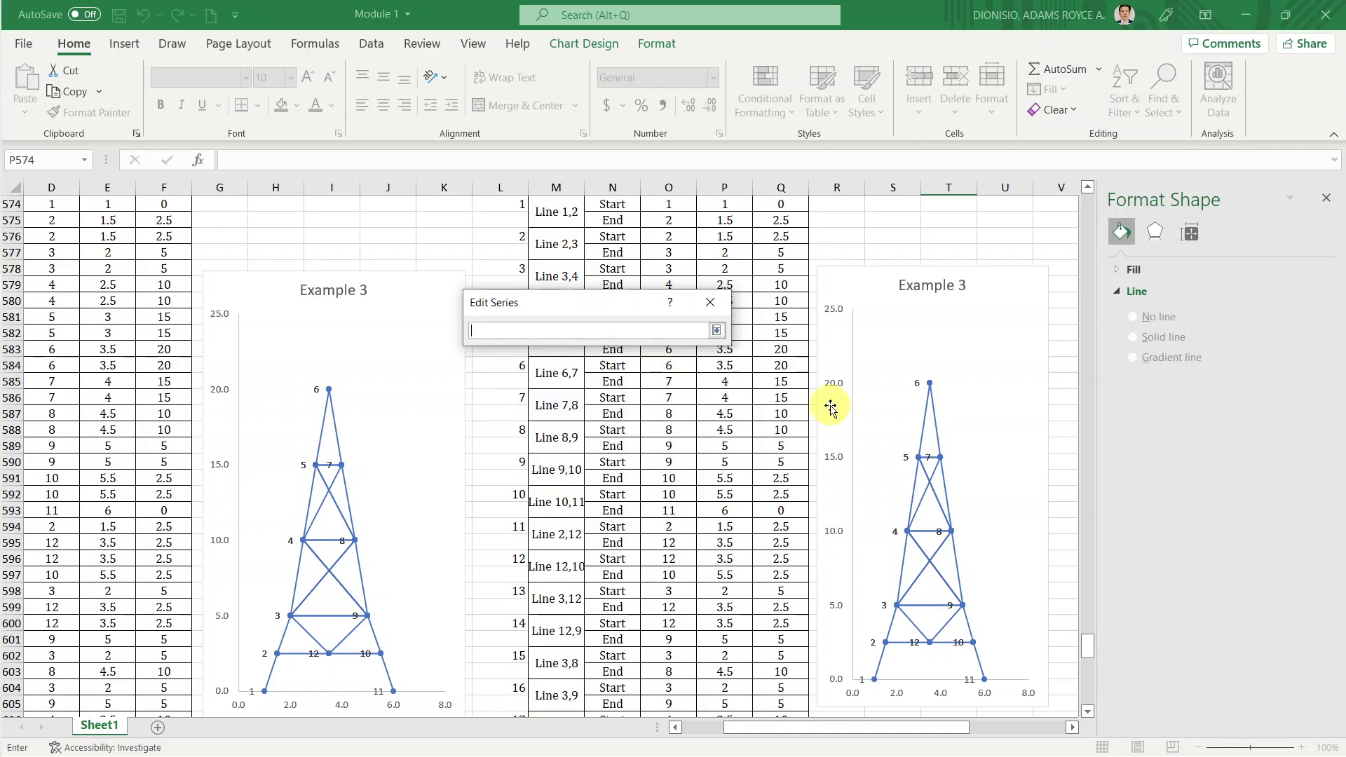
{"action": "scroll", "coordinate": [810, 469], "scroll_direction": "down", "scroll_amount": 4}
{"action": "scroll", "coordinate": [810, 469], "scroll_direction": "down", "scroll_amount": 5}
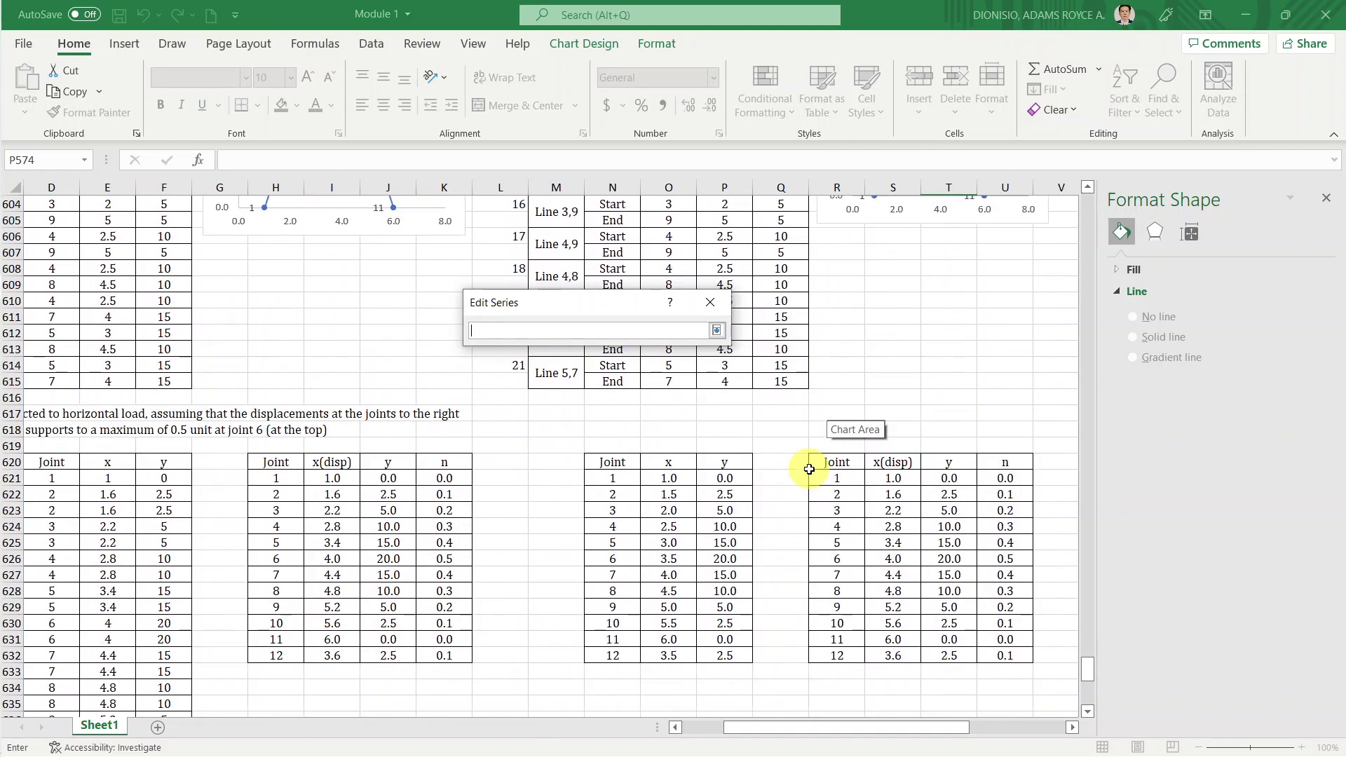
{"action": "scroll", "coordinate": [808, 468], "scroll_direction": "down", "scroll_amount": 6}
{"action": "left_click_drag", "start_coordinate": [811, 685], "coordinate": [794, 718]}
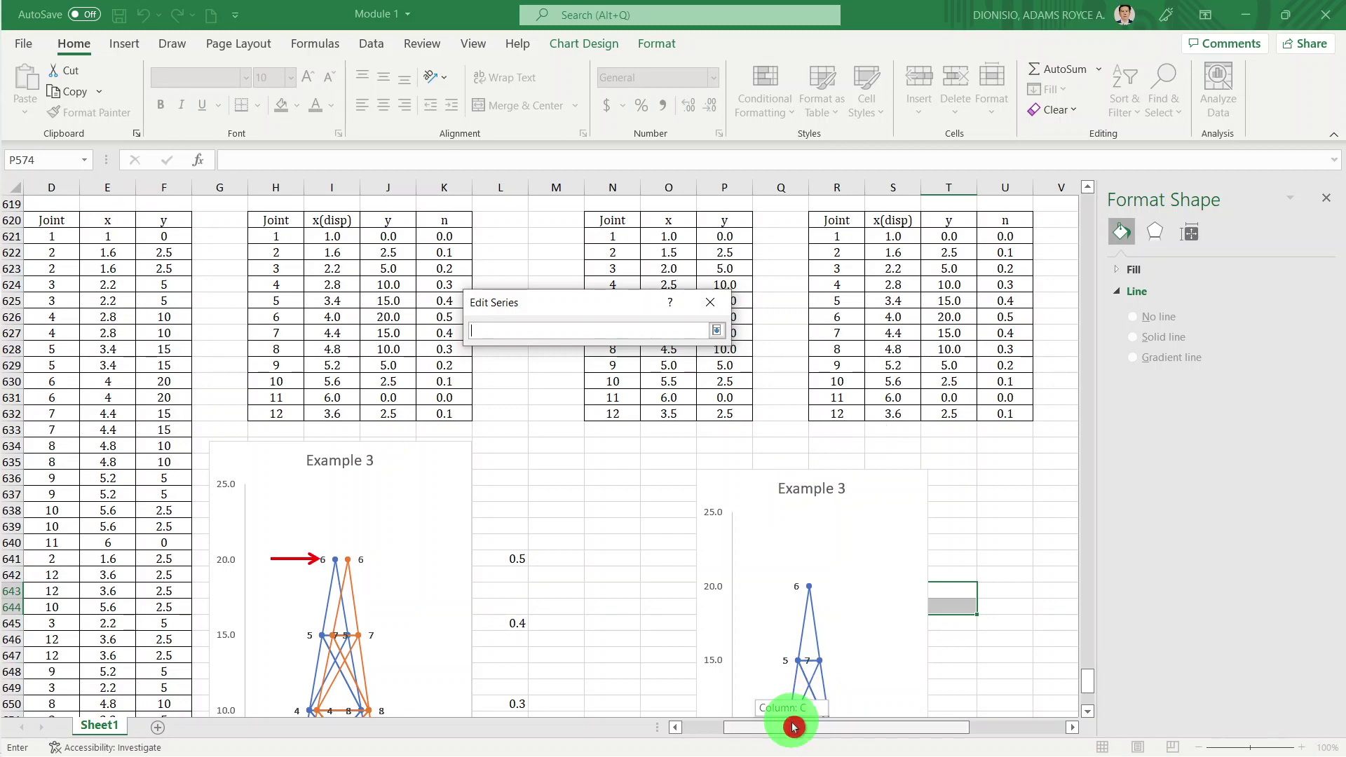
{"action": "left_click_drag", "start_coordinate": [793, 723], "coordinate": [941, 707]}
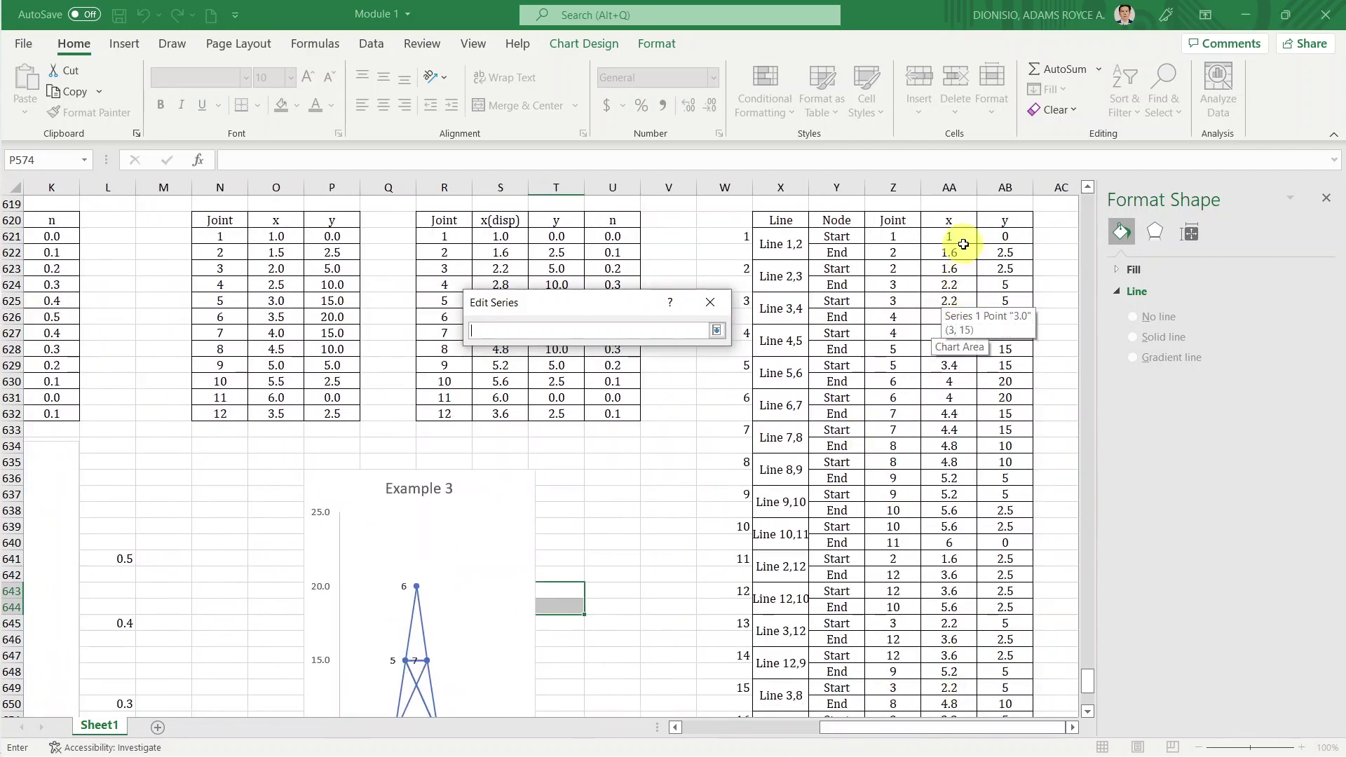
{"action": "left_click_drag", "start_coordinate": [955, 241], "coordinate": [943, 726]}
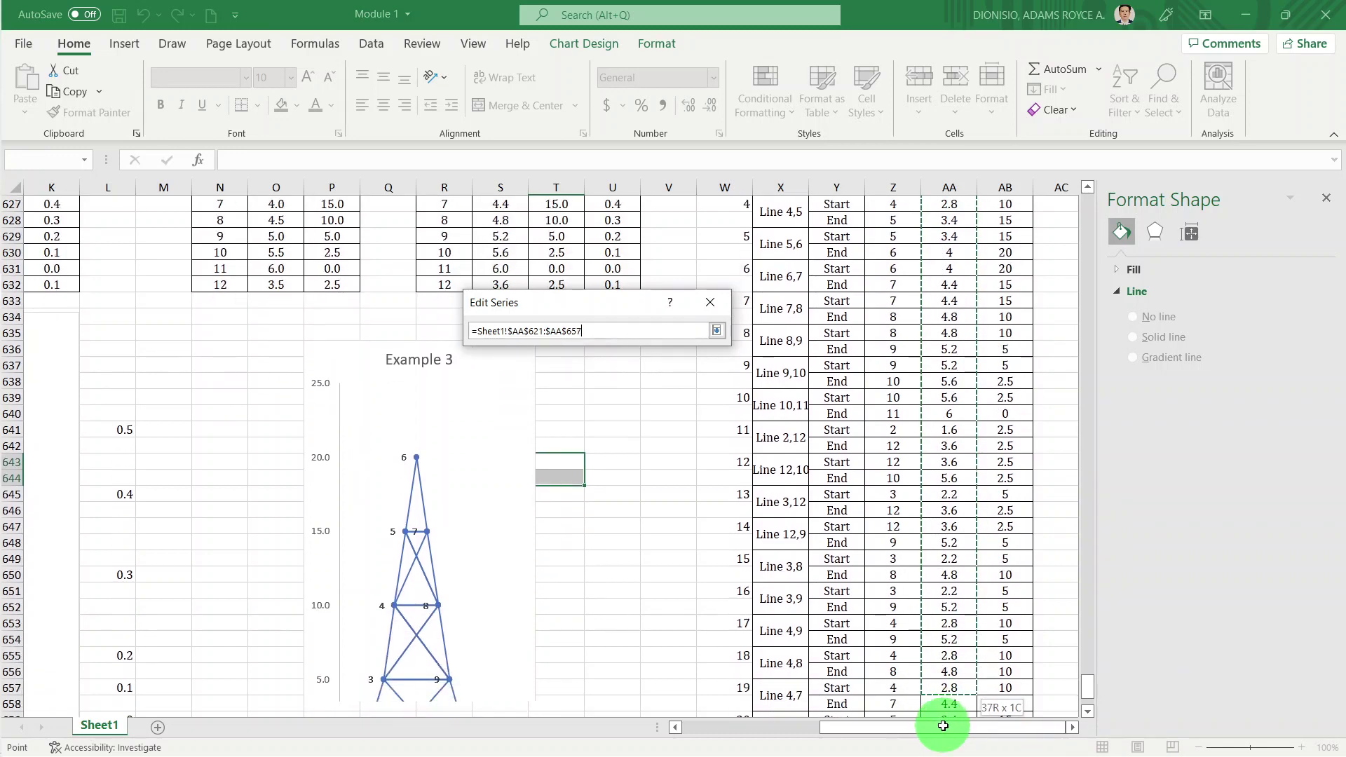
{"action": "left_click_drag", "start_coordinate": [943, 726], "coordinate": [946, 688]}
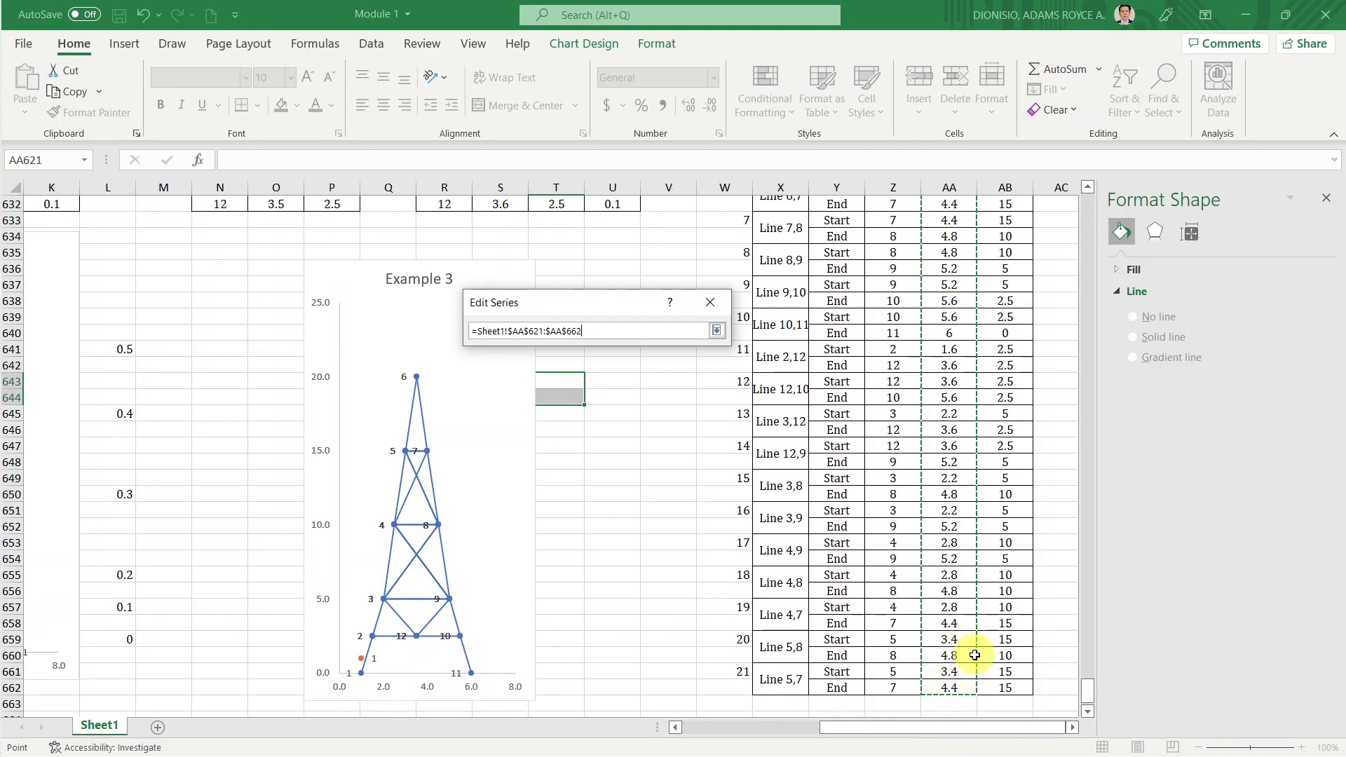
{"action": "key", "text": "Return"}
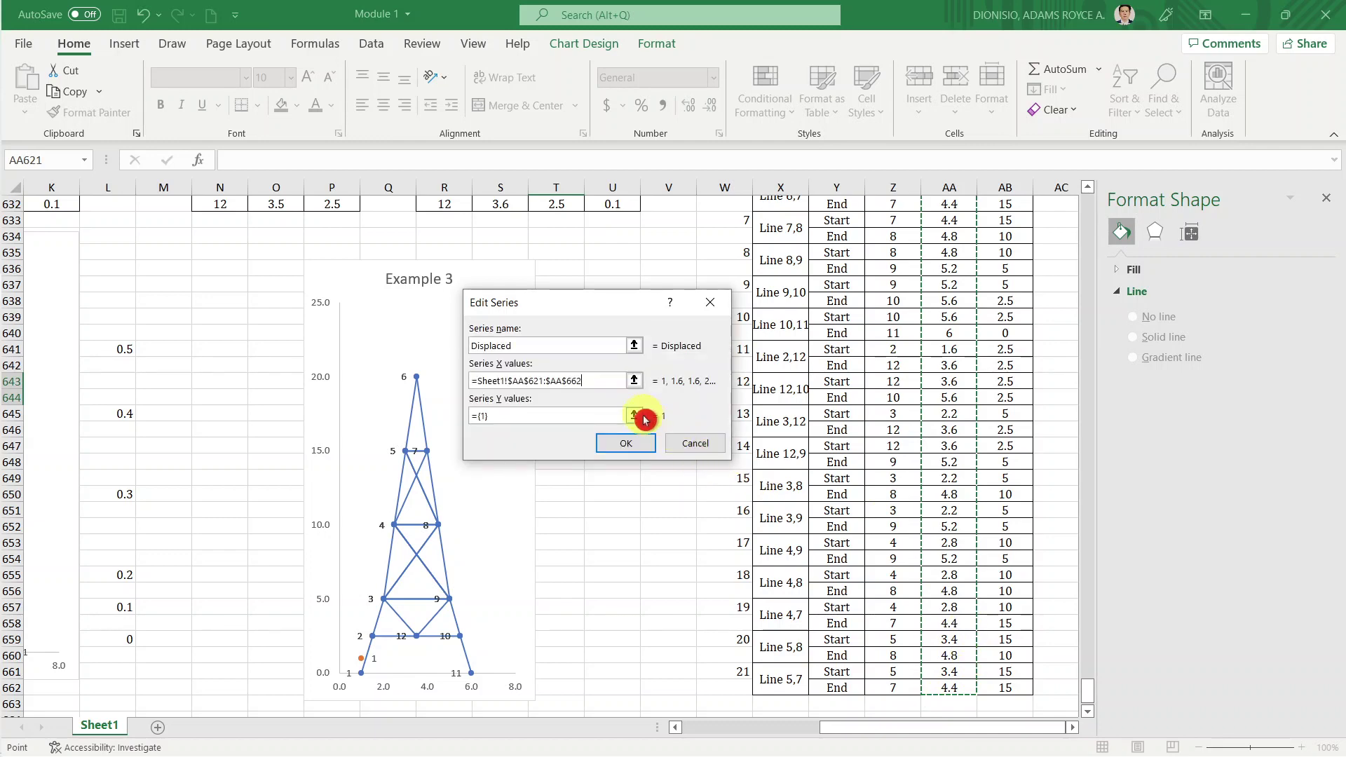
Set the Displaced series' Y values to AB621:AB662 and confirm it.
{"action": "left_click", "coordinate": [634, 417]}
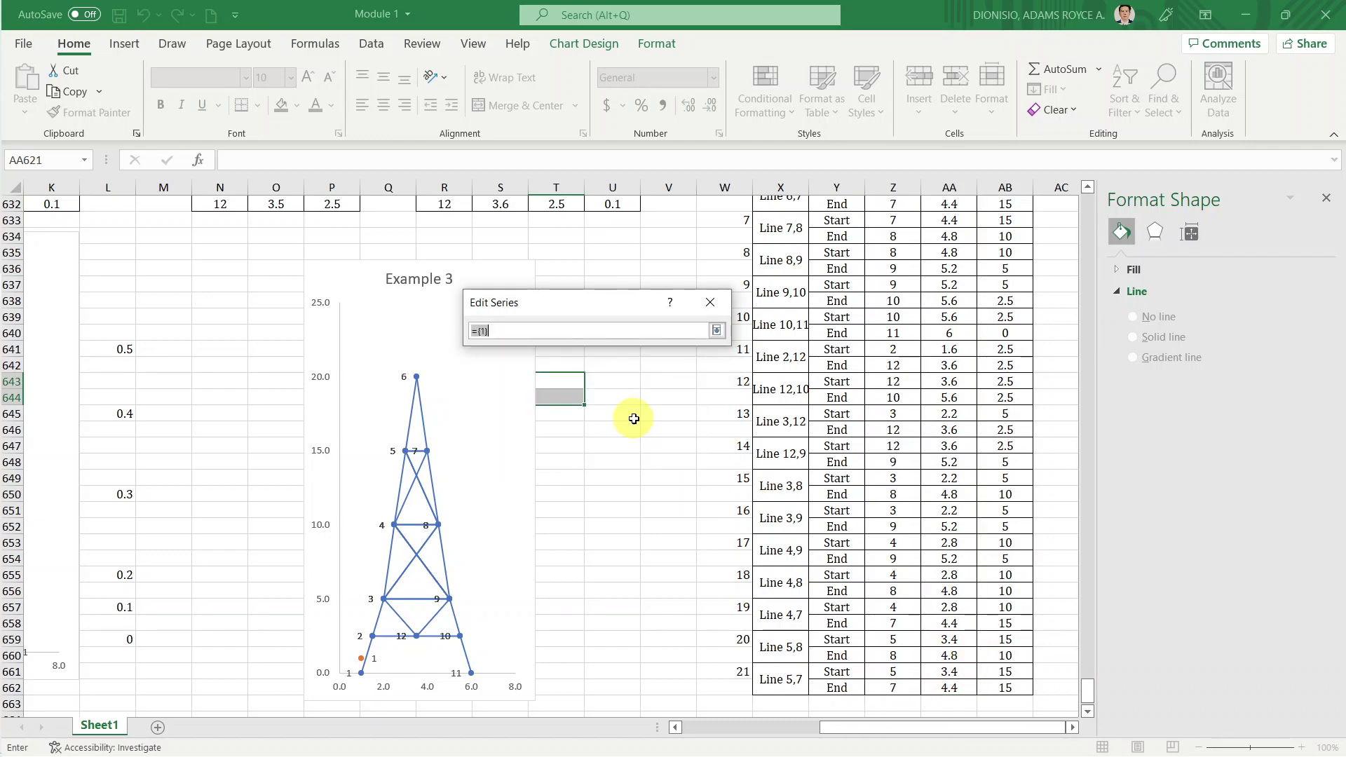
{"action": "scroll", "coordinate": [911, 336], "scroll_direction": "up", "scroll_amount": 3}
{"action": "scroll", "coordinate": [933, 341], "scroll_direction": "up", "scroll_amount": 2}
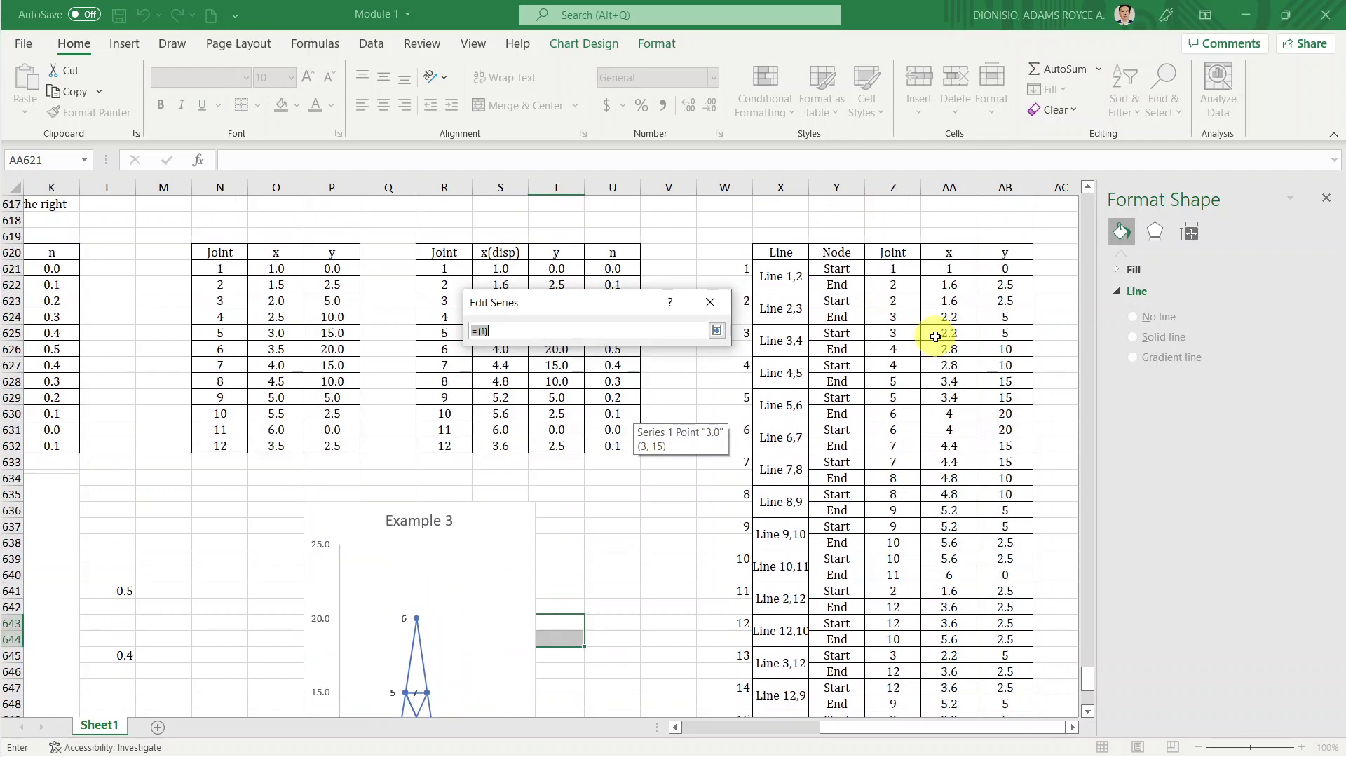
{"action": "scroll", "coordinate": [940, 337], "scroll_direction": "up", "scroll_amount": 1}
{"action": "left_click_drag", "start_coordinate": [991, 314], "coordinate": [996, 744]}
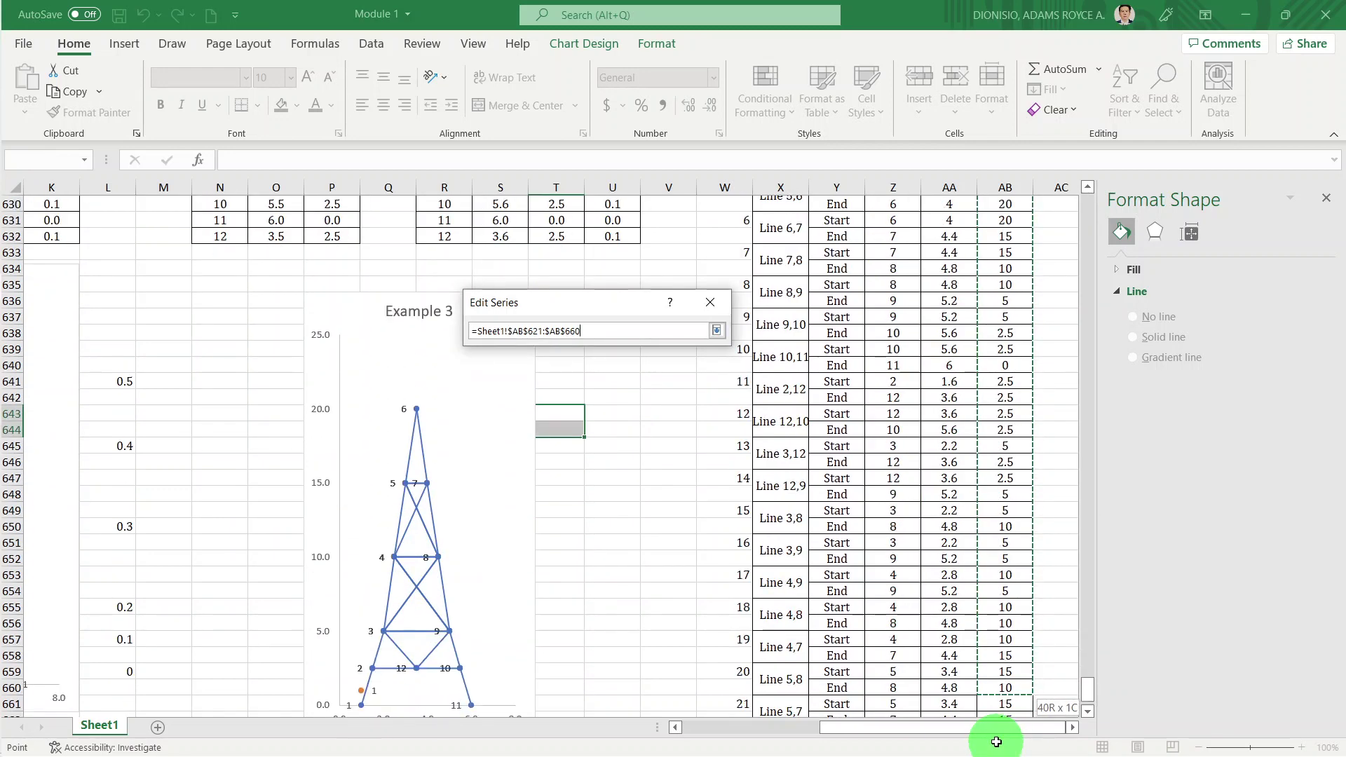
{"action": "left_click_drag", "start_coordinate": [997, 744], "coordinate": [1015, 683]}
{"action": "key", "text": "Return"}
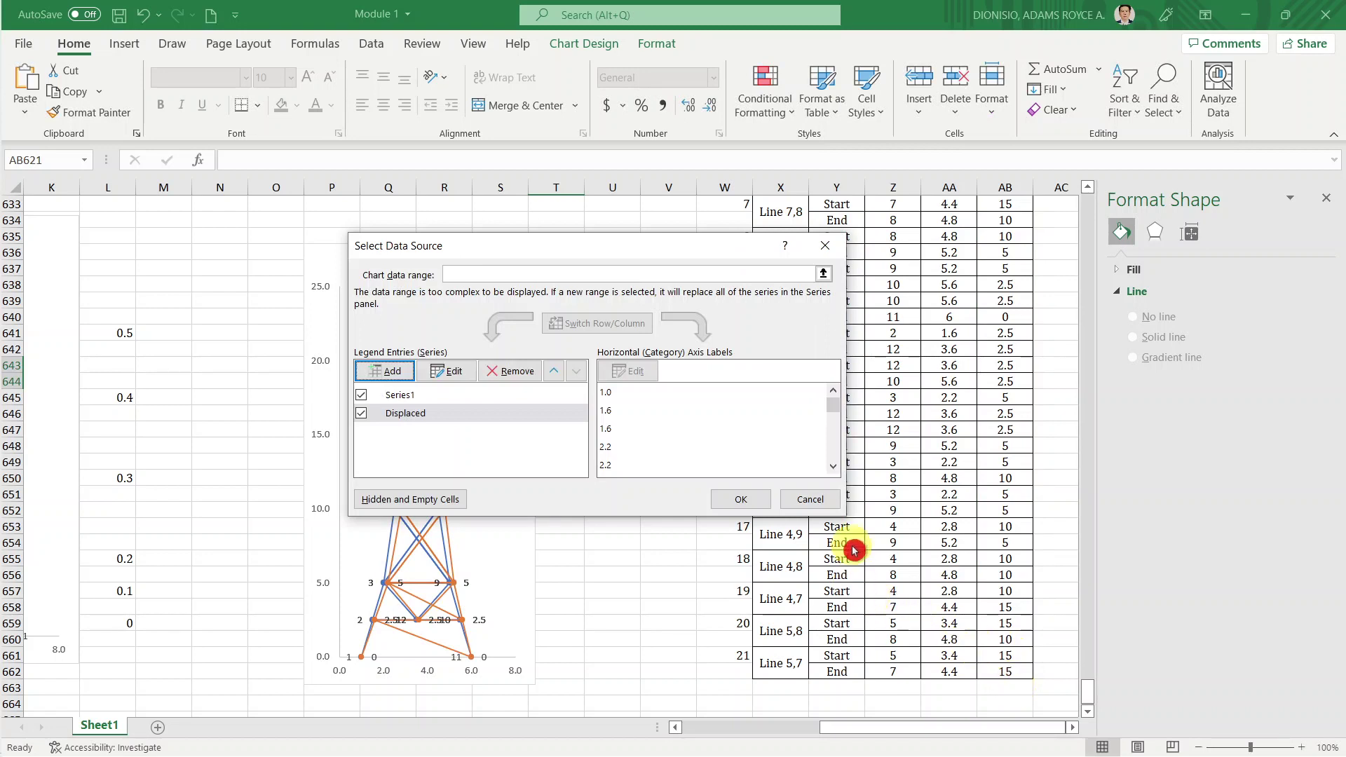
Close the data source dialog and set one Displaced segment near joint 2 to No line.
{"action": "left_click", "coordinate": [767, 510]}
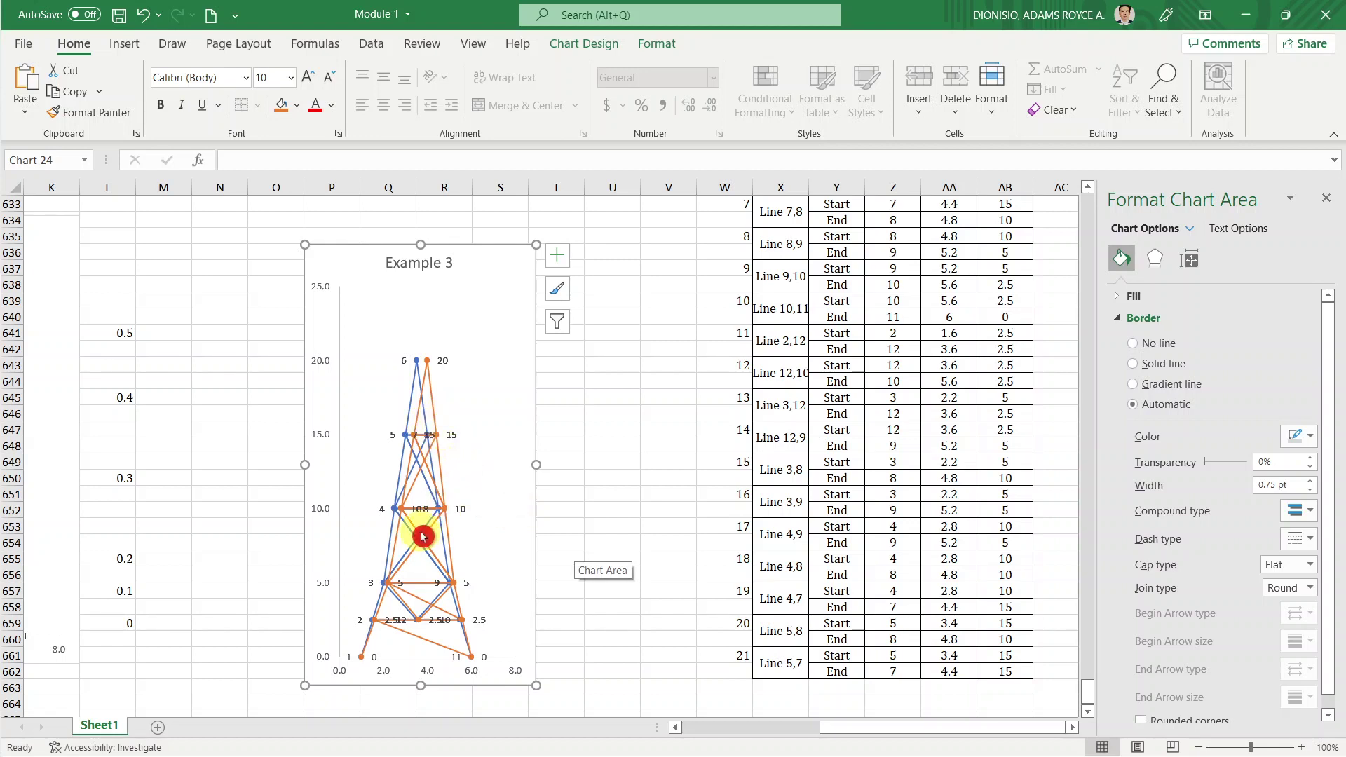
{"action": "left_click", "coordinate": [517, 574]}
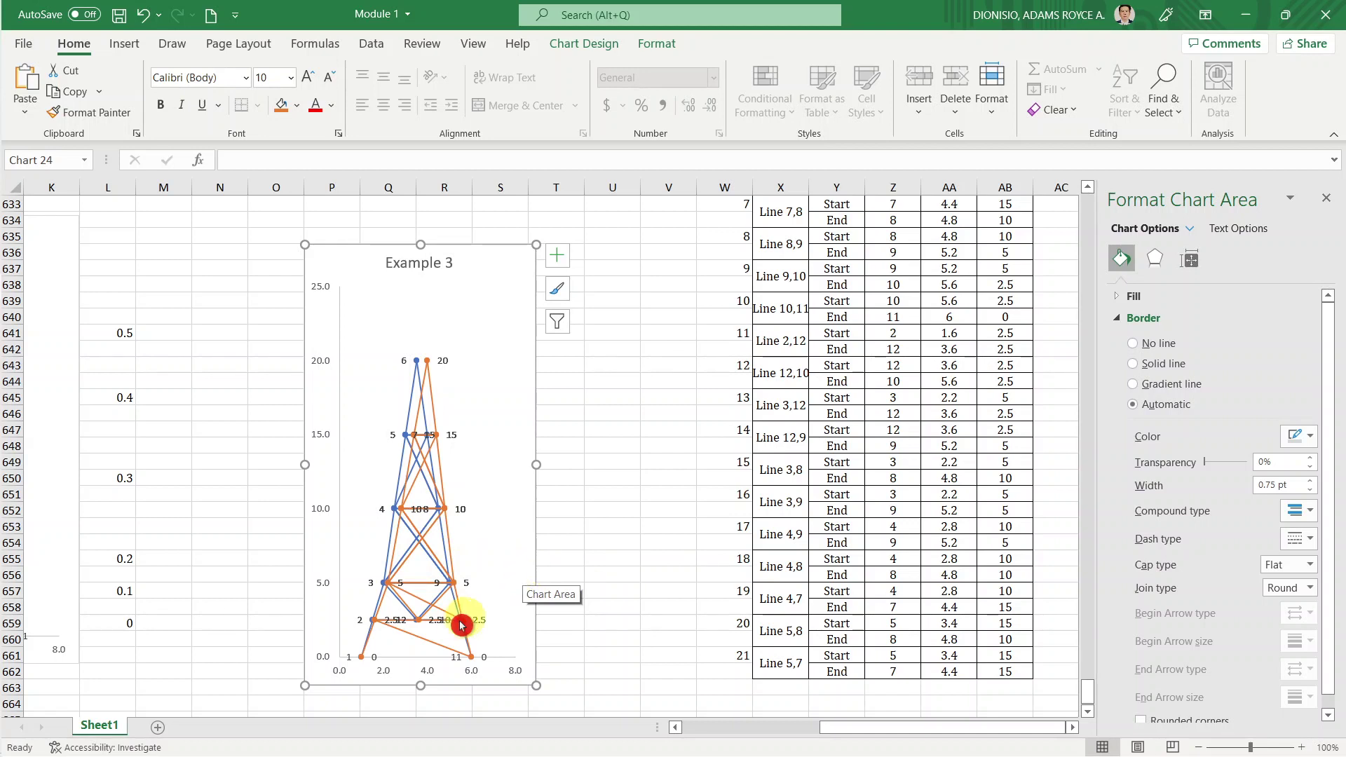
{"action": "left_click", "coordinate": [435, 608]}
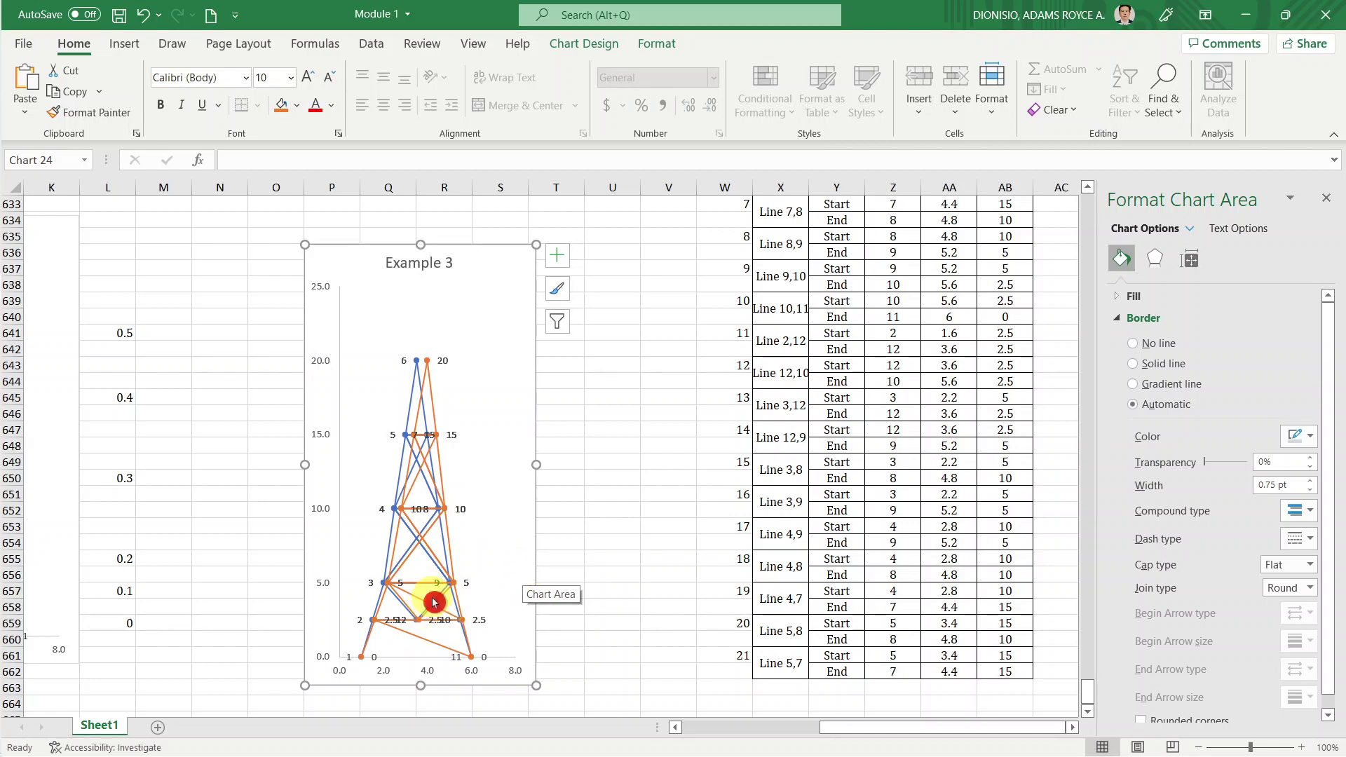
{"action": "left_click", "coordinate": [423, 603]}
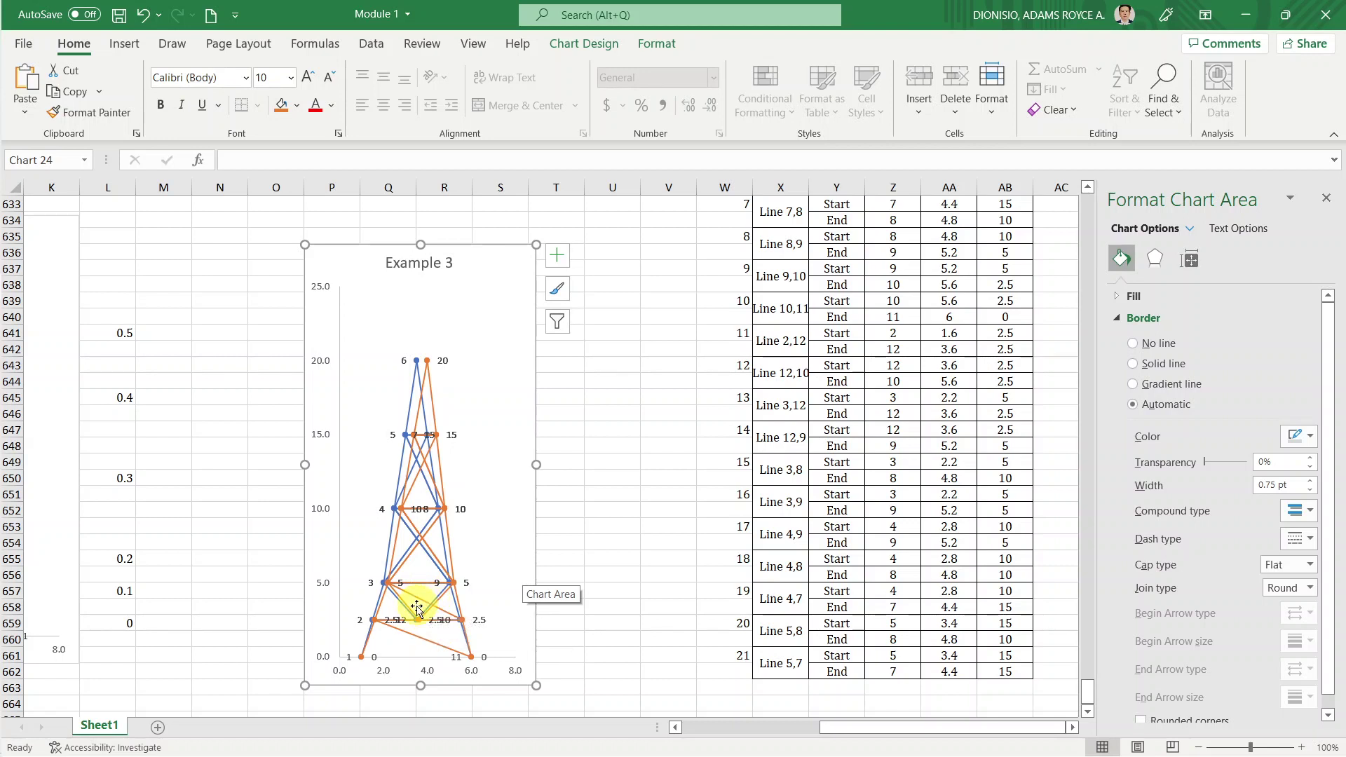
{"action": "mouse_move", "coordinate": [387, 583]}
{"action": "left_click", "coordinate": [428, 602]}
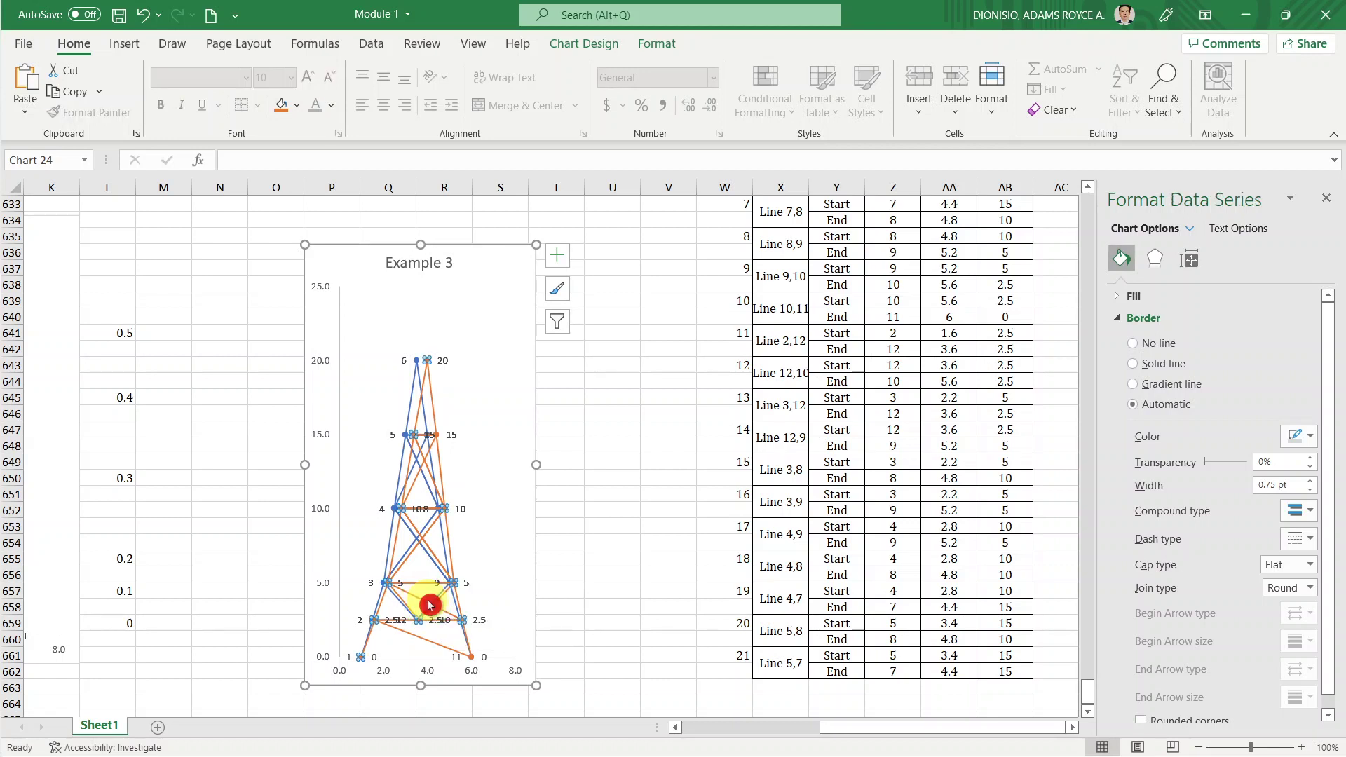
{"action": "left_click", "coordinate": [425, 601]}
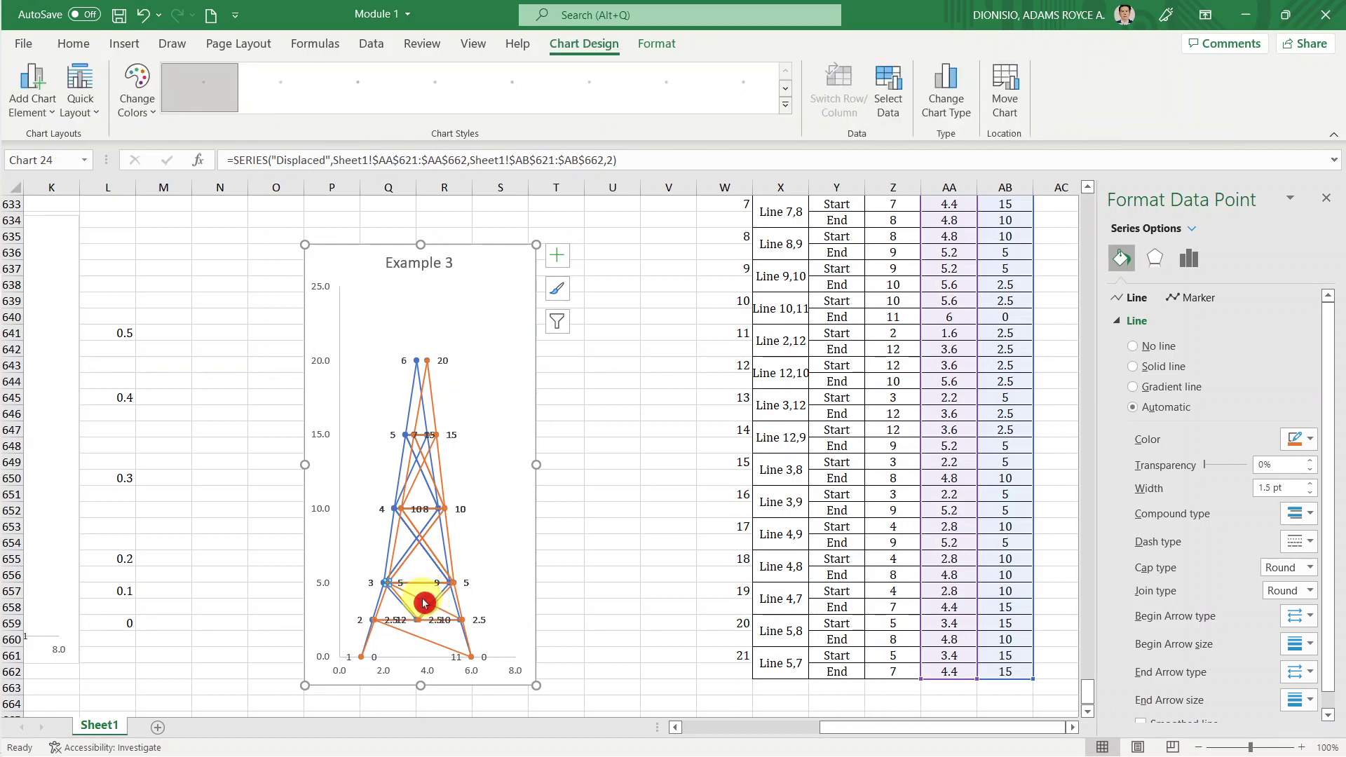
{"action": "left_click", "coordinate": [1178, 413]}
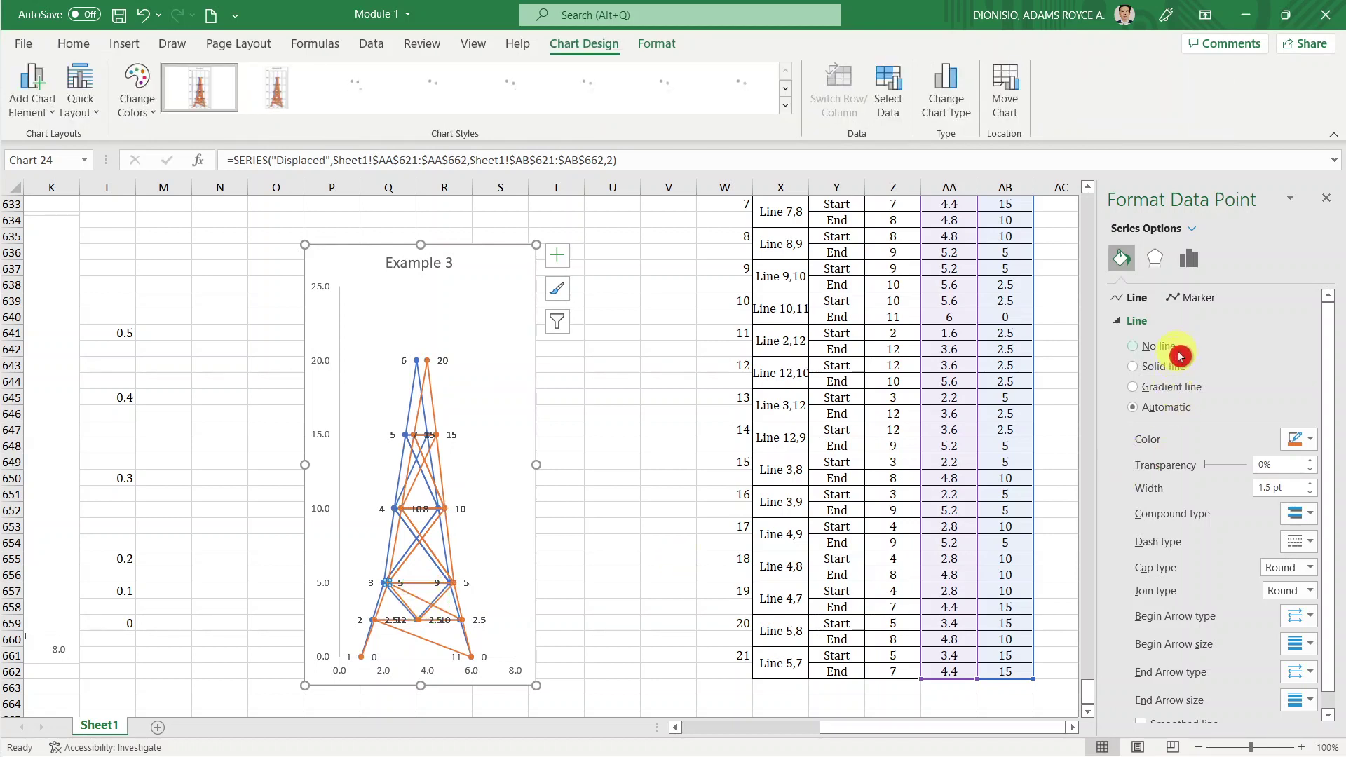
{"action": "left_click", "coordinate": [1143, 347]}
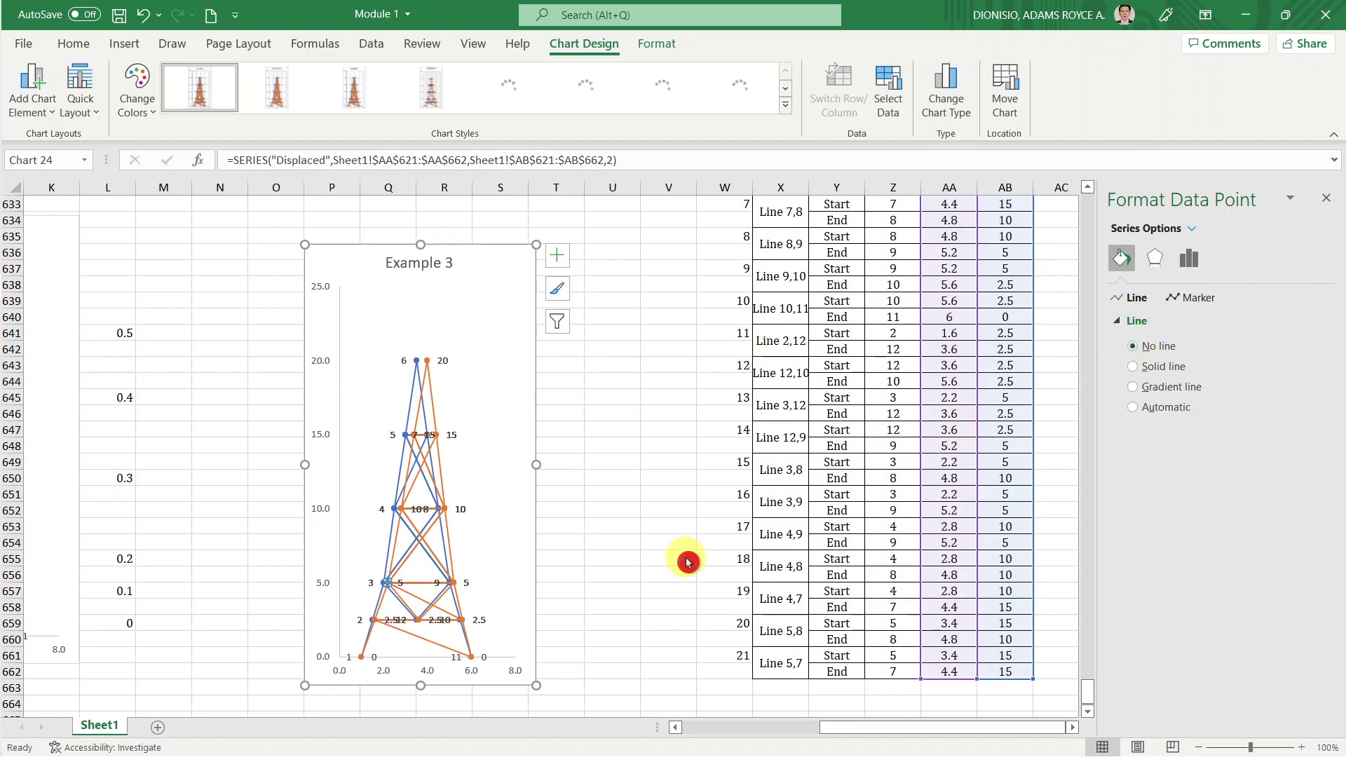
Restore, then re-hide, a lower Displaced segment near joints 9–12, and select the top point near 20.
{"action": "left_click", "coordinate": [441, 618]}
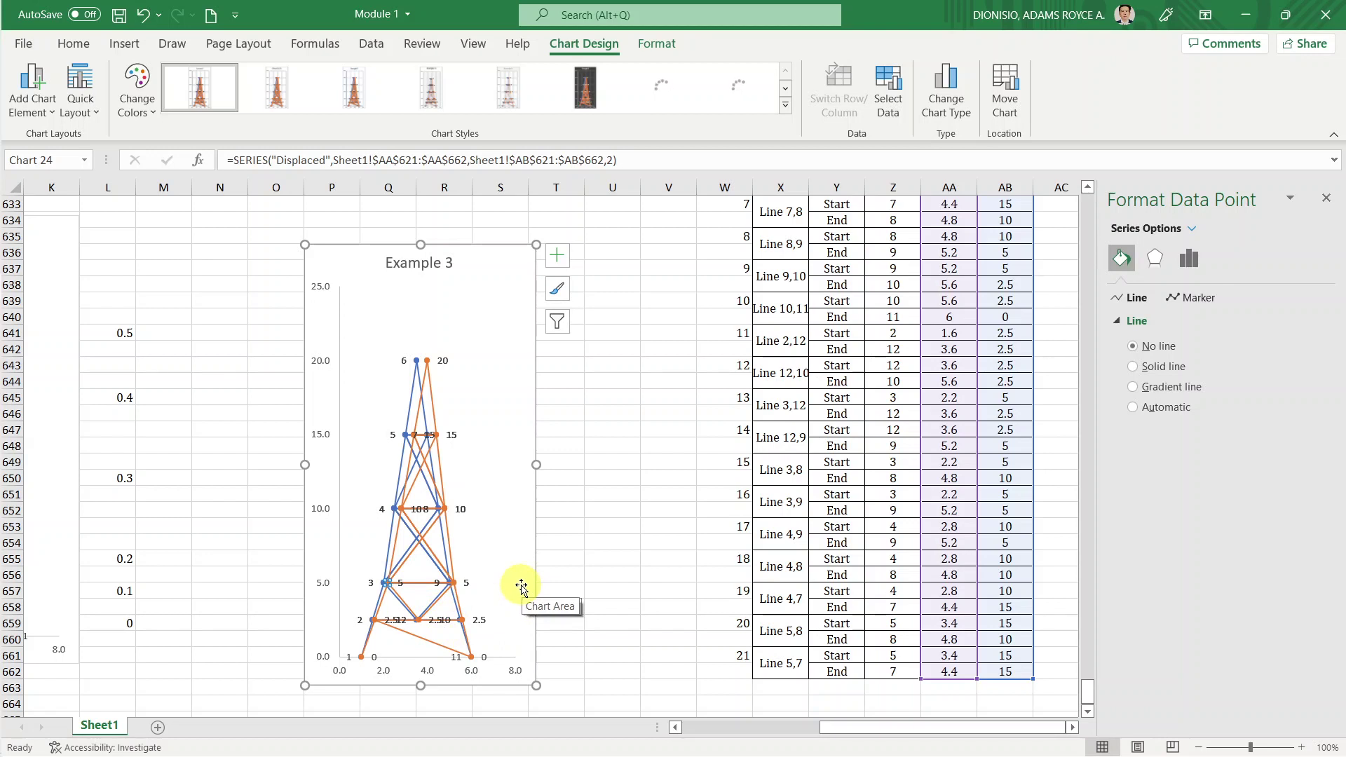
{"action": "left_click", "coordinate": [426, 642]}
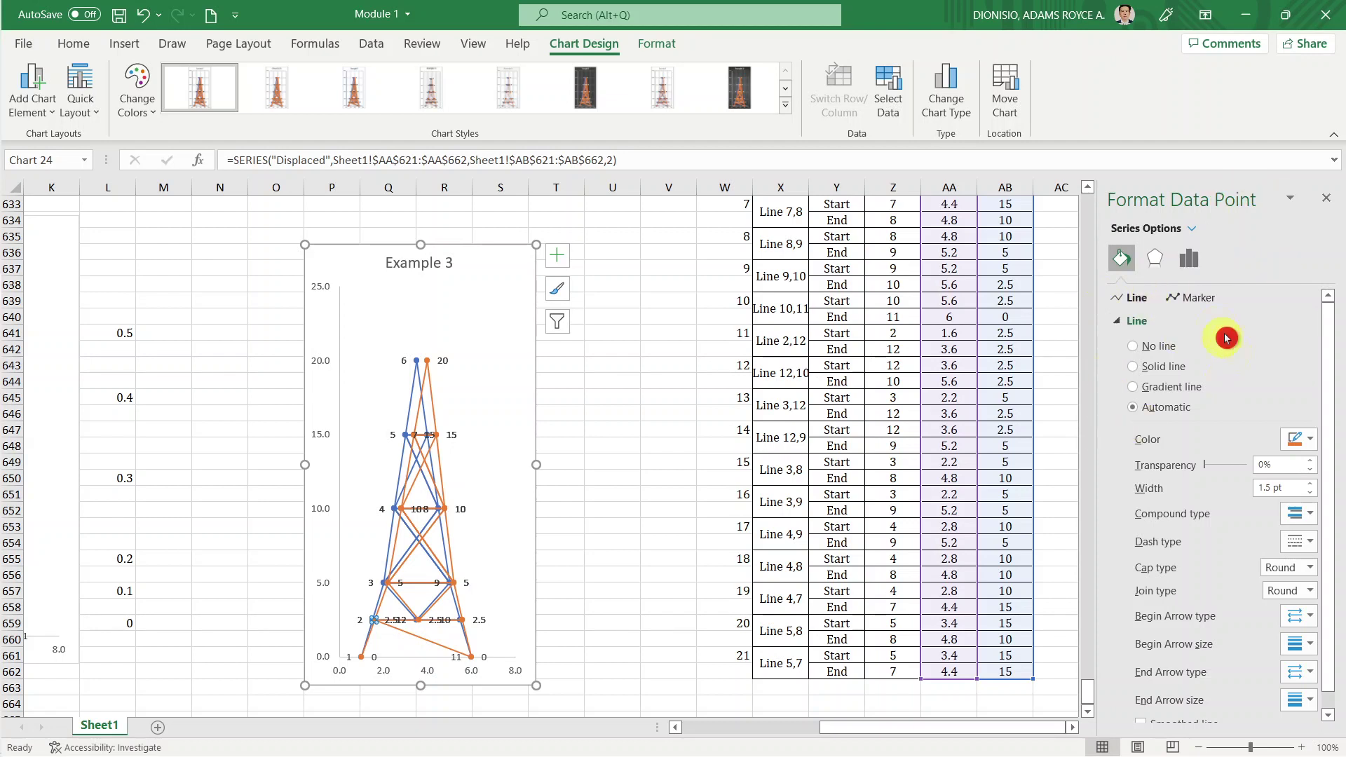
{"action": "left_click", "coordinate": [1154, 349]}
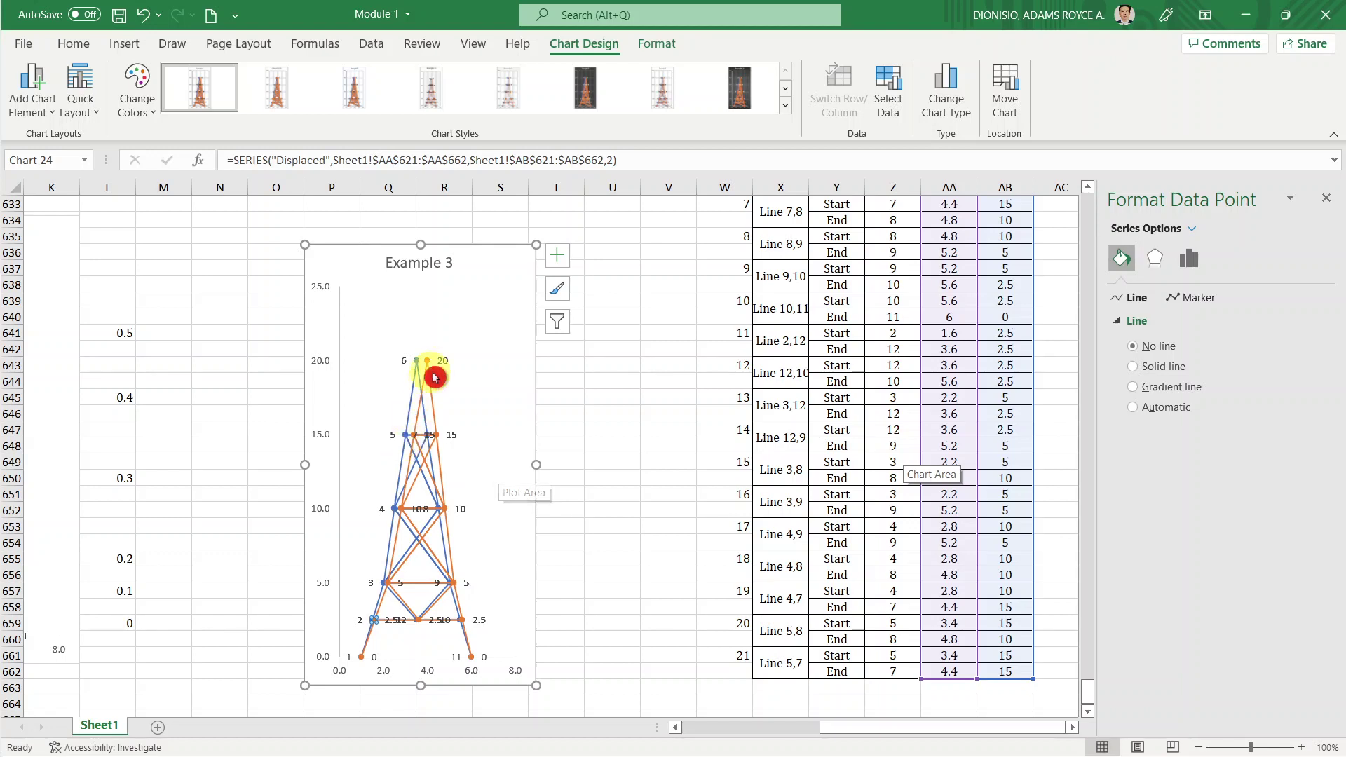
{"action": "left_click", "coordinate": [430, 483]}
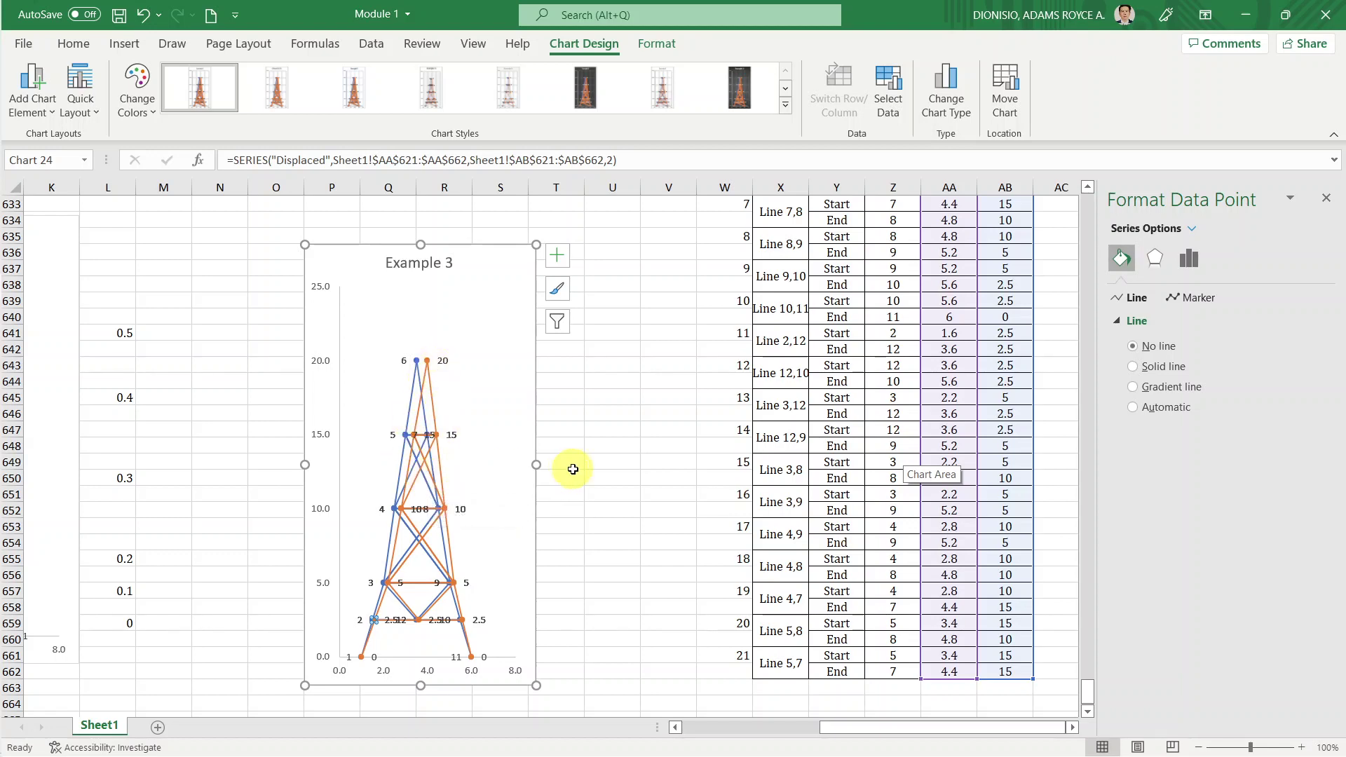
{"action": "left_click", "coordinate": [430, 376]}
{"action": "left_click_drag", "start_coordinate": [431, 370], "coordinate": [436, 472]}
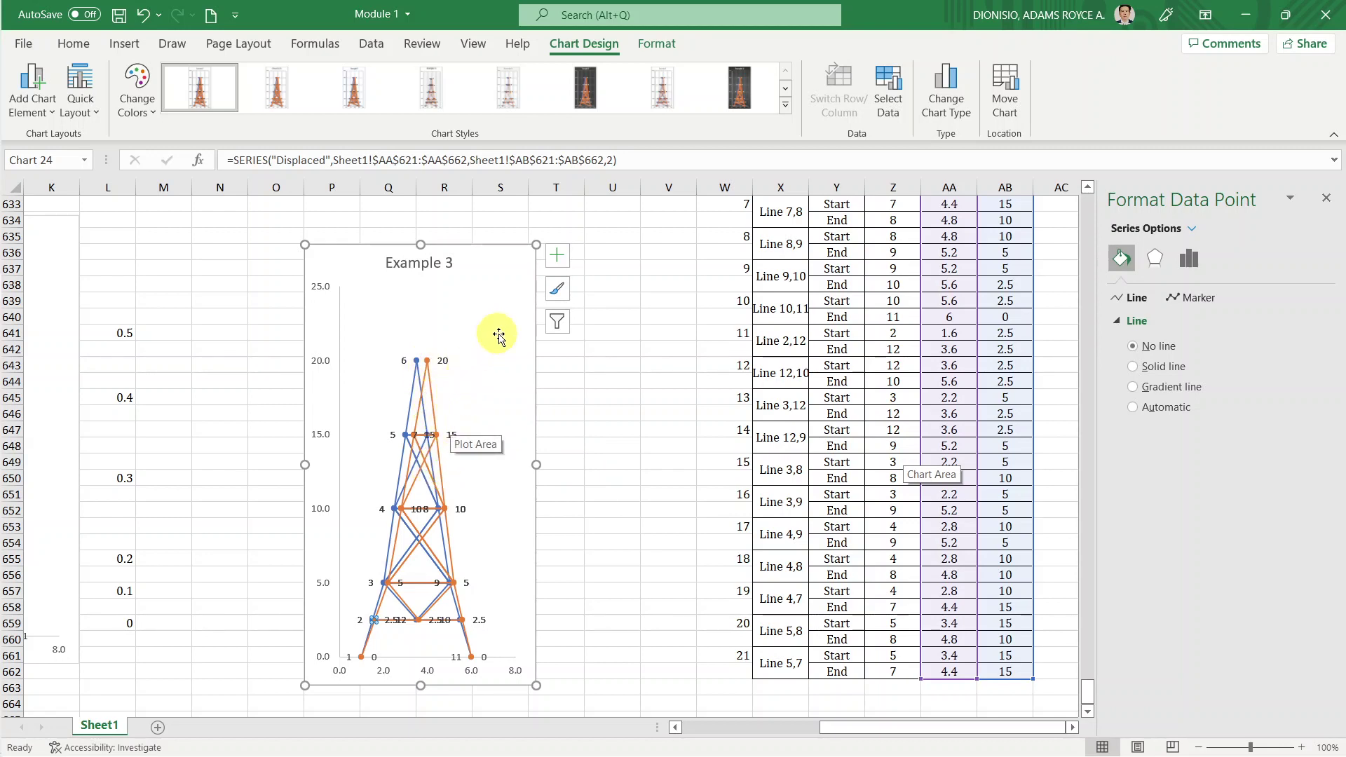
Place the Displaced data labels at Right, showing neither Y values nor the series name.
{"action": "left_click", "coordinate": [551, 256]}
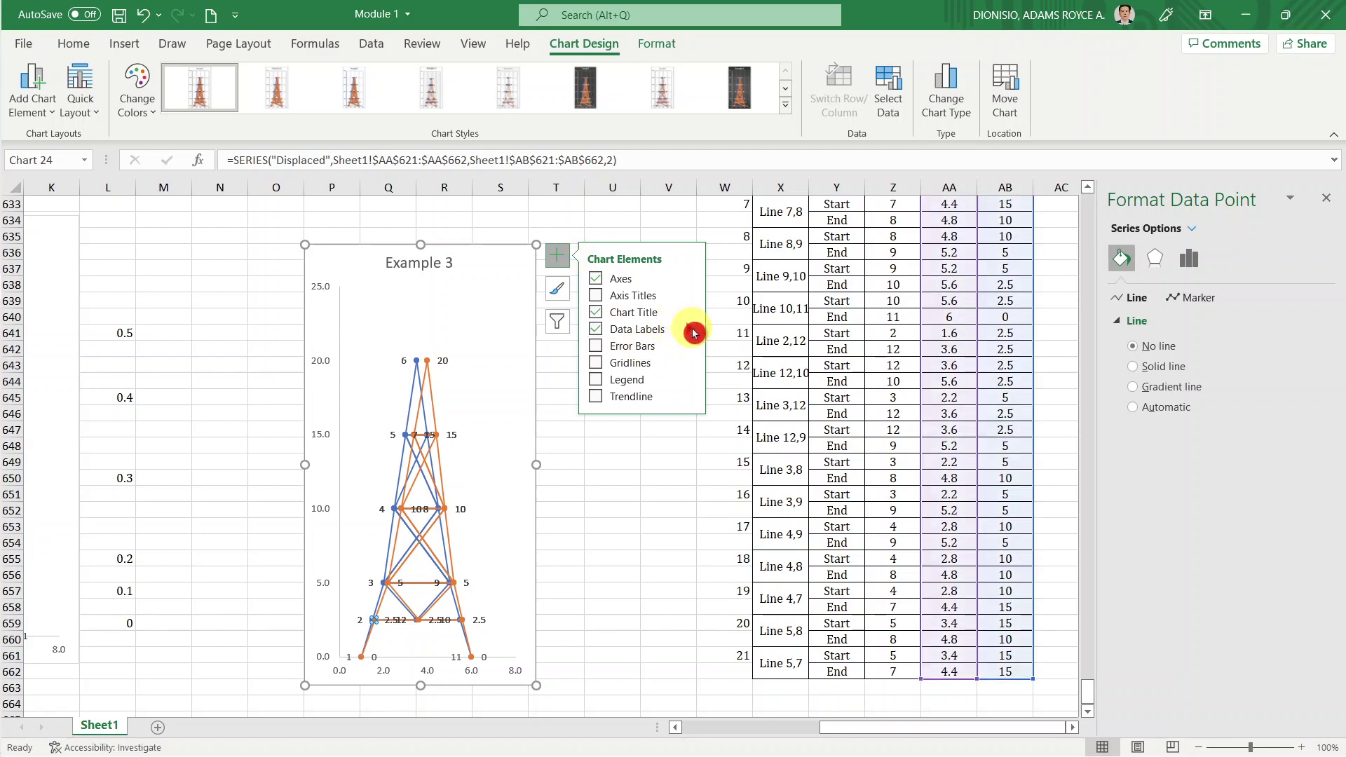
{"action": "left_click", "coordinate": [695, 335]}
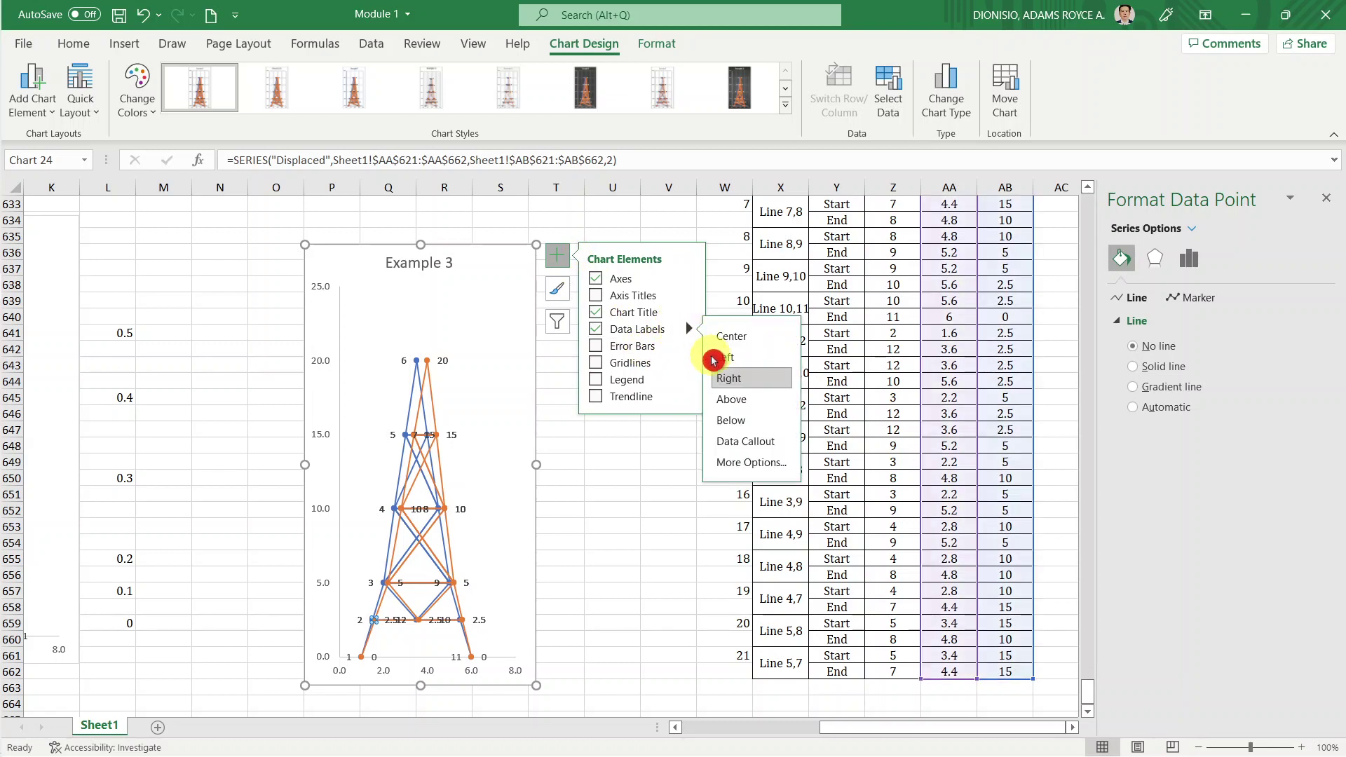
{"action": "left_click", "coordinate": [729, 463]}
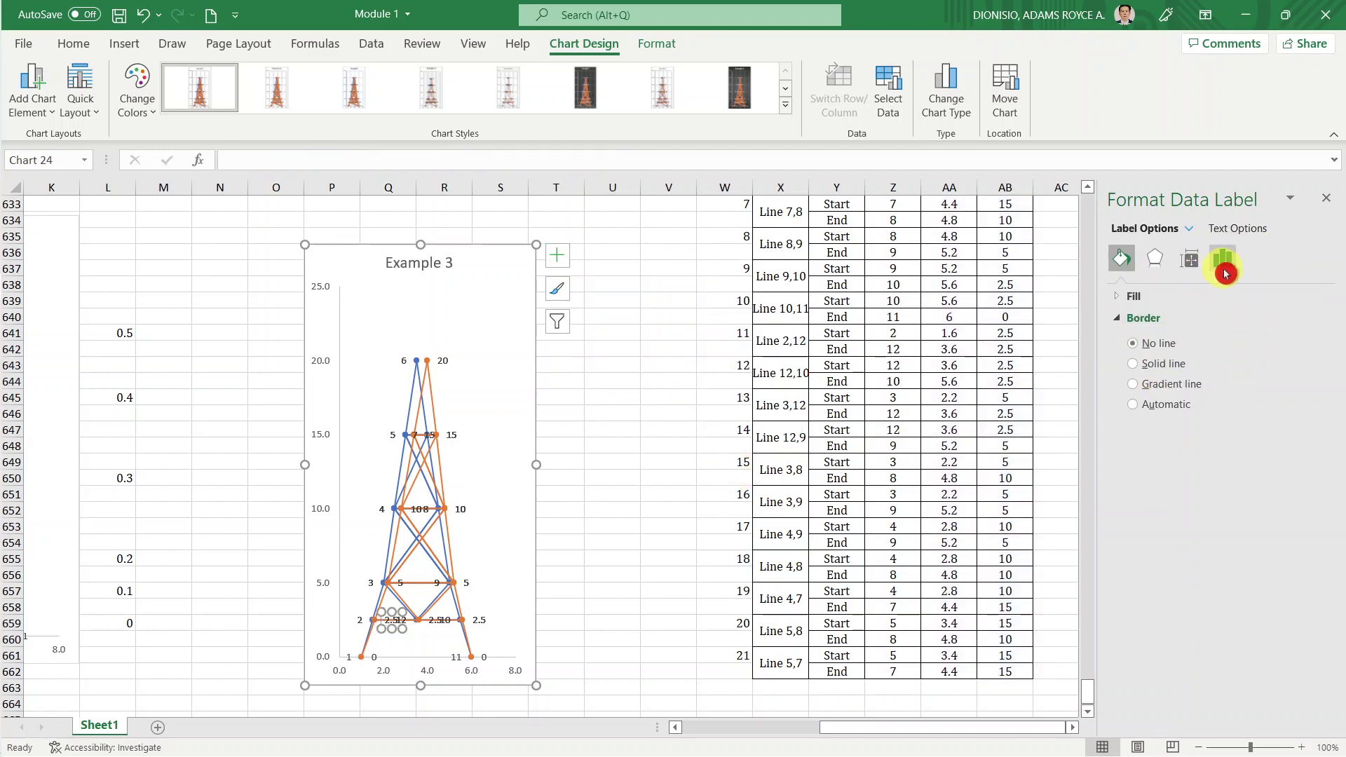
{"action": "left_click", "coordinate": [1229, 263]}
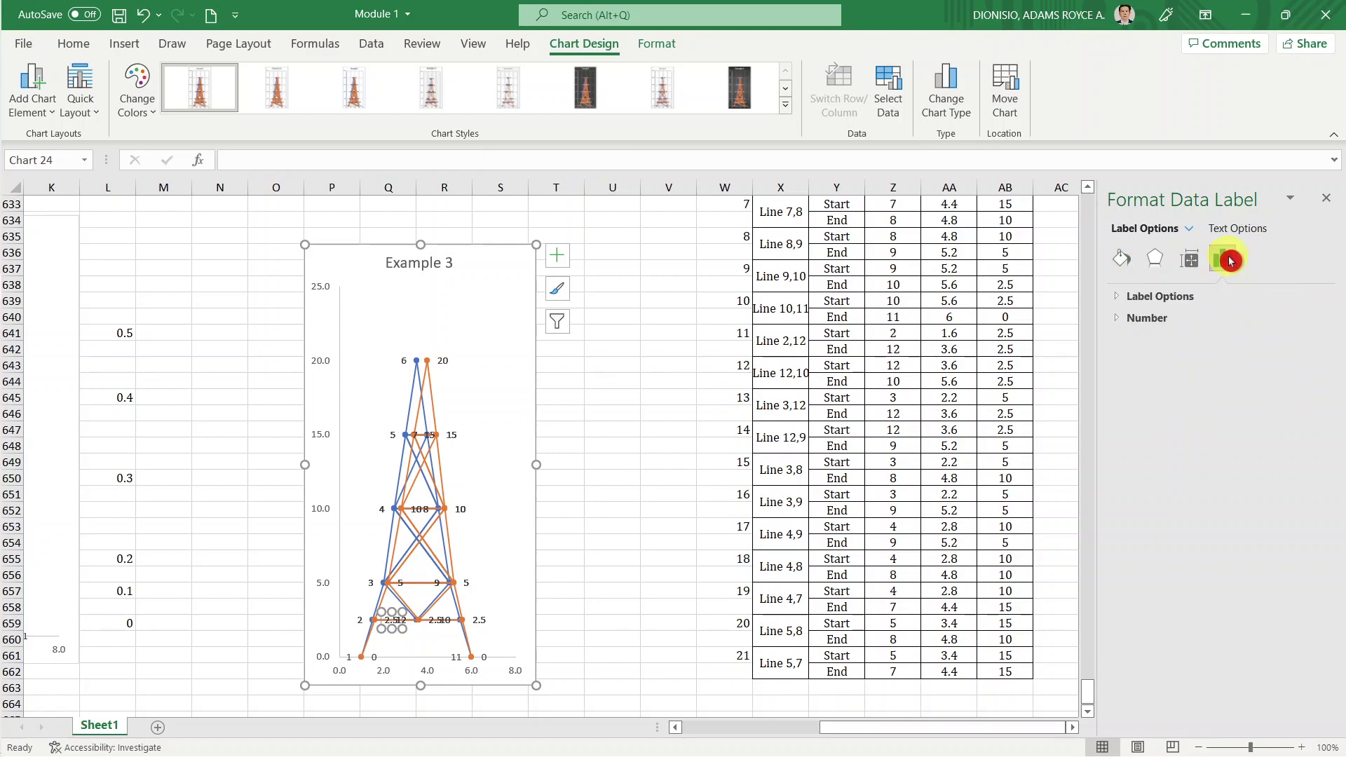
{"action": "left_click", "coordinate": [1158, 298]}
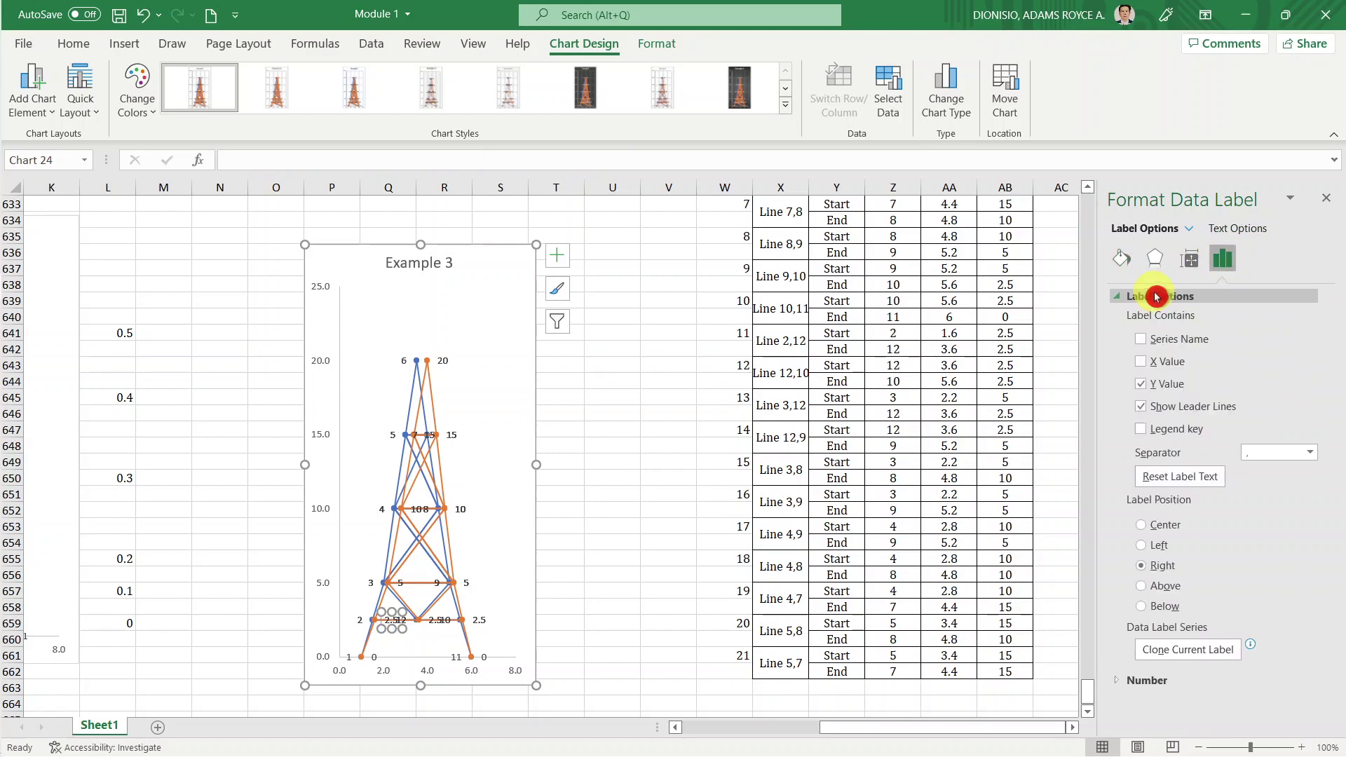
{"action": "left_click", "coordinate": [1164, 393]}
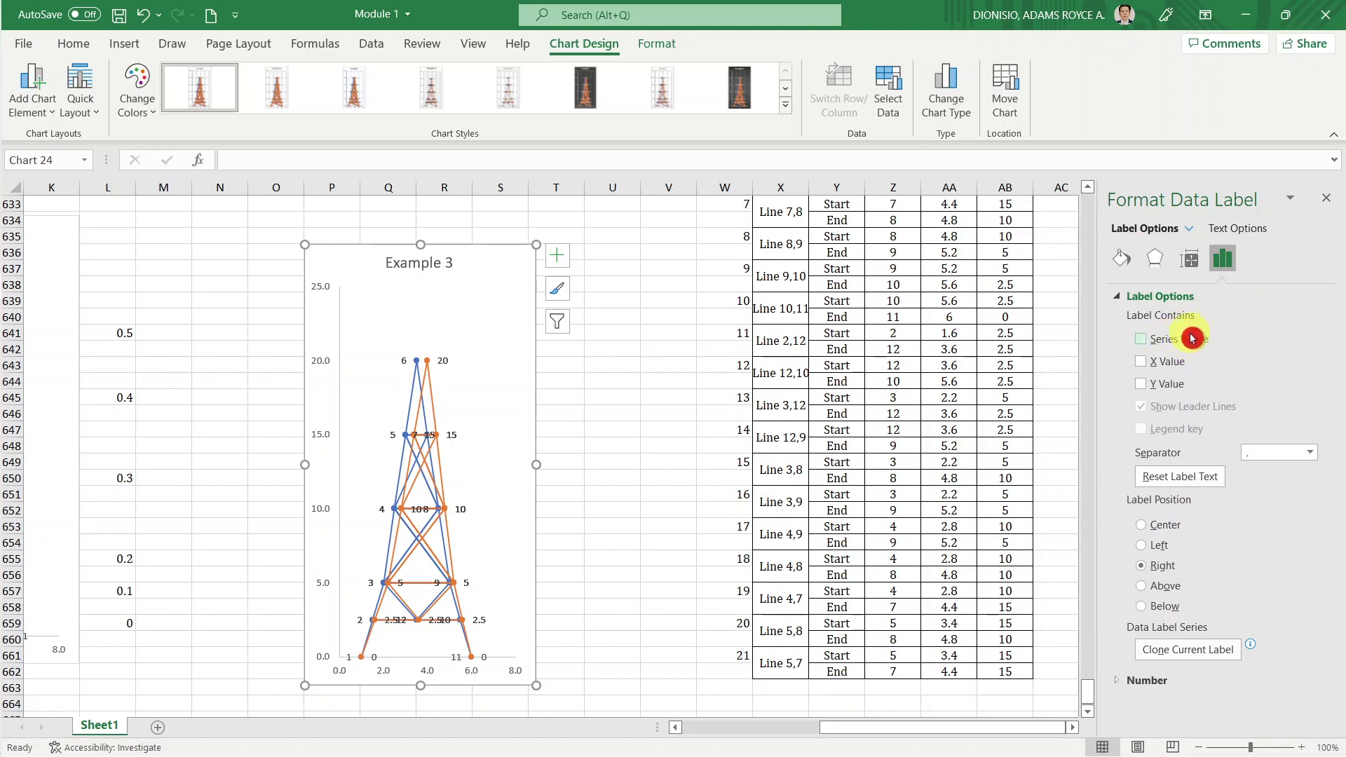
{"action": "left_click", "coordinate": [1180, 341]}
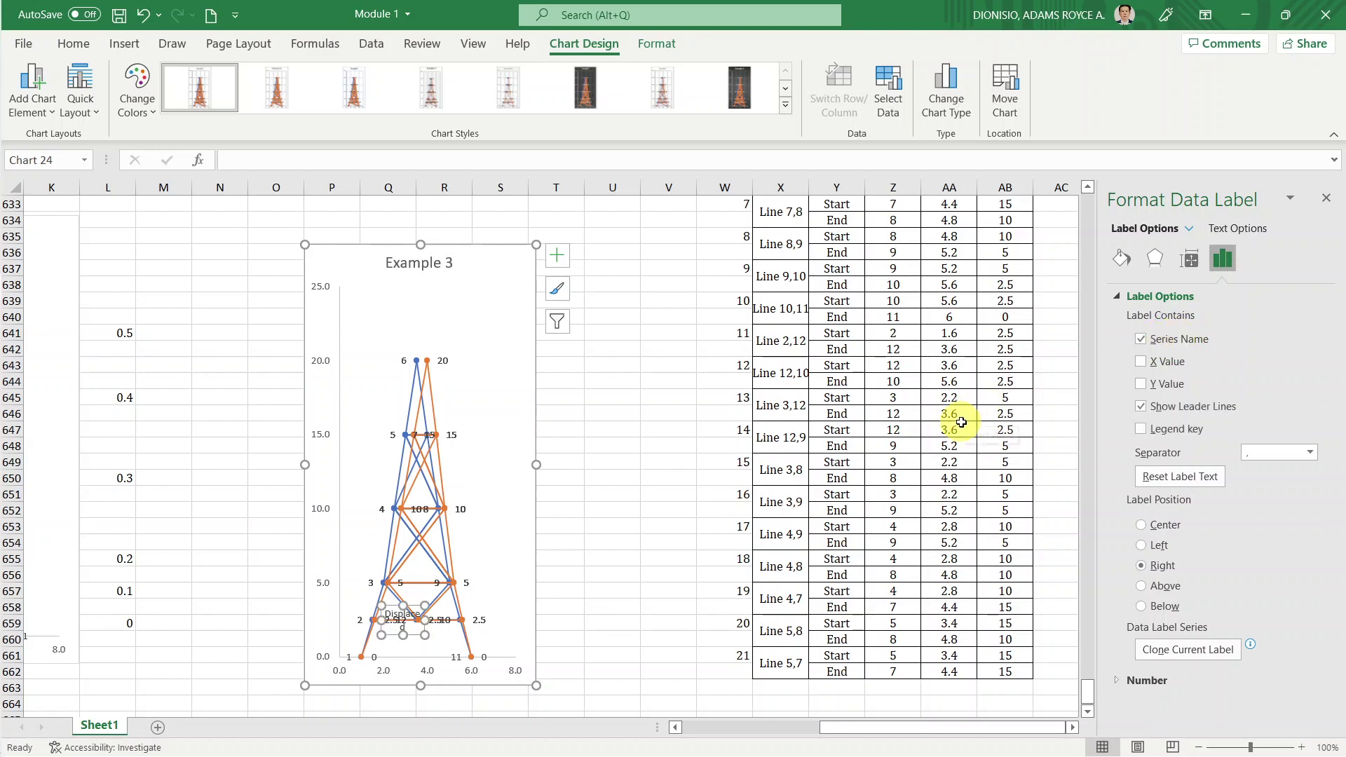
{"action": "left_click", "coordinate": [1261, 273]}
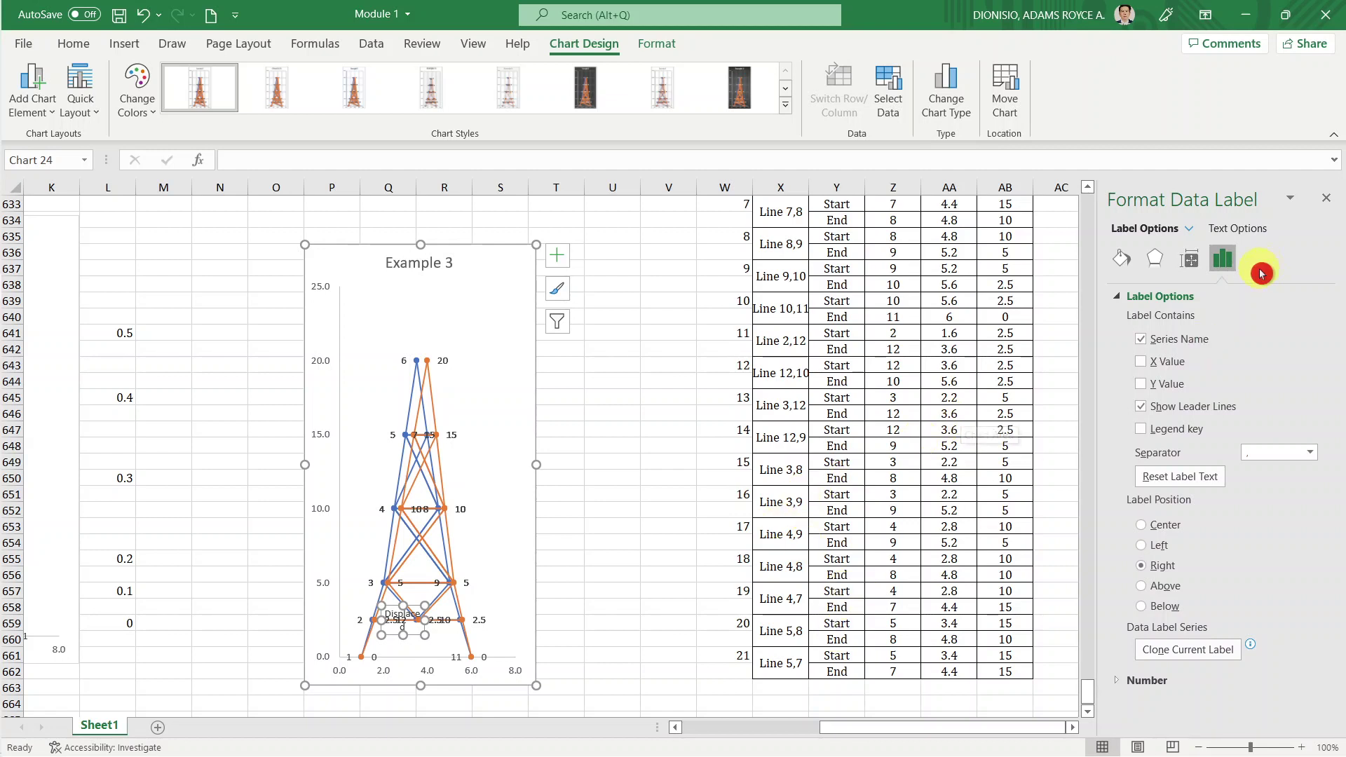
{"action": "left_click", "coordinate": [1163, 349]}
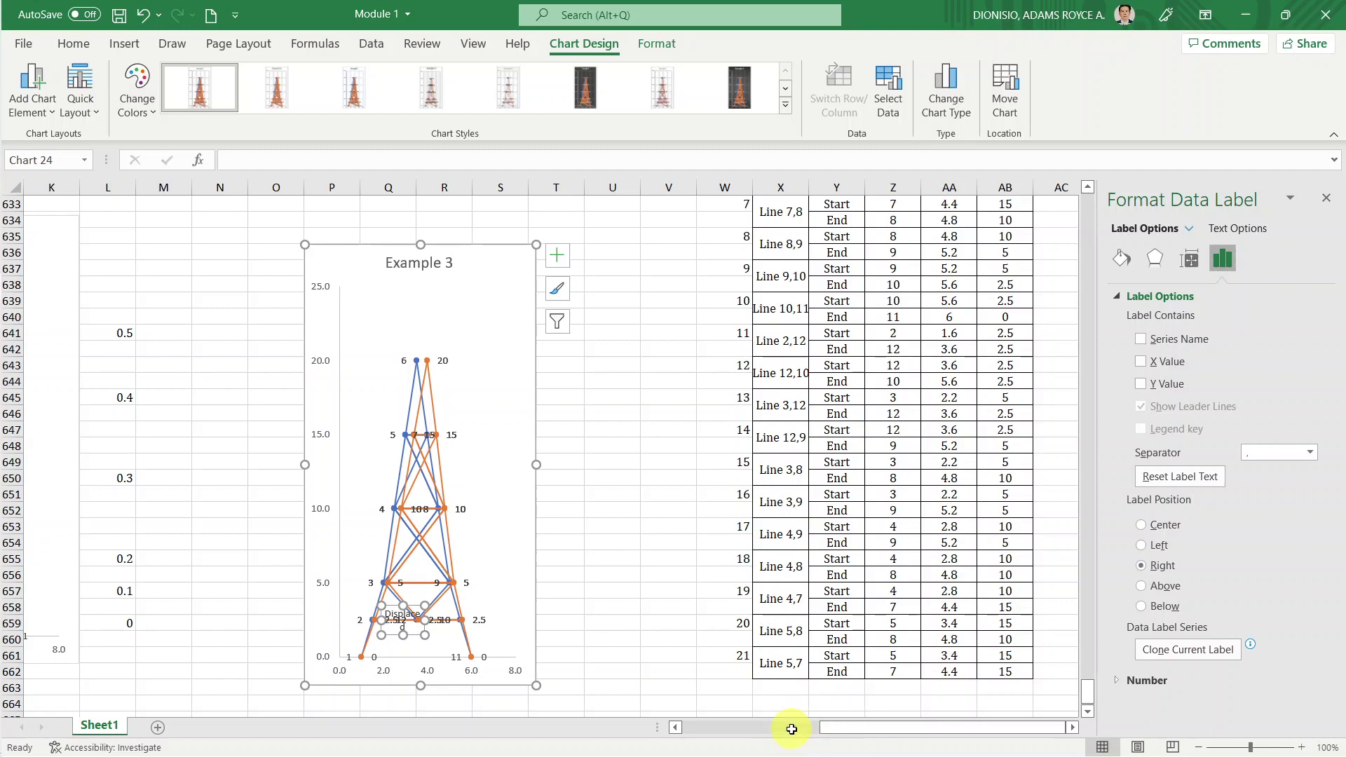
{"action": "scroll", "coordinate": [775, 625], "scroll_direction": "left", "scroll_amount": 3}
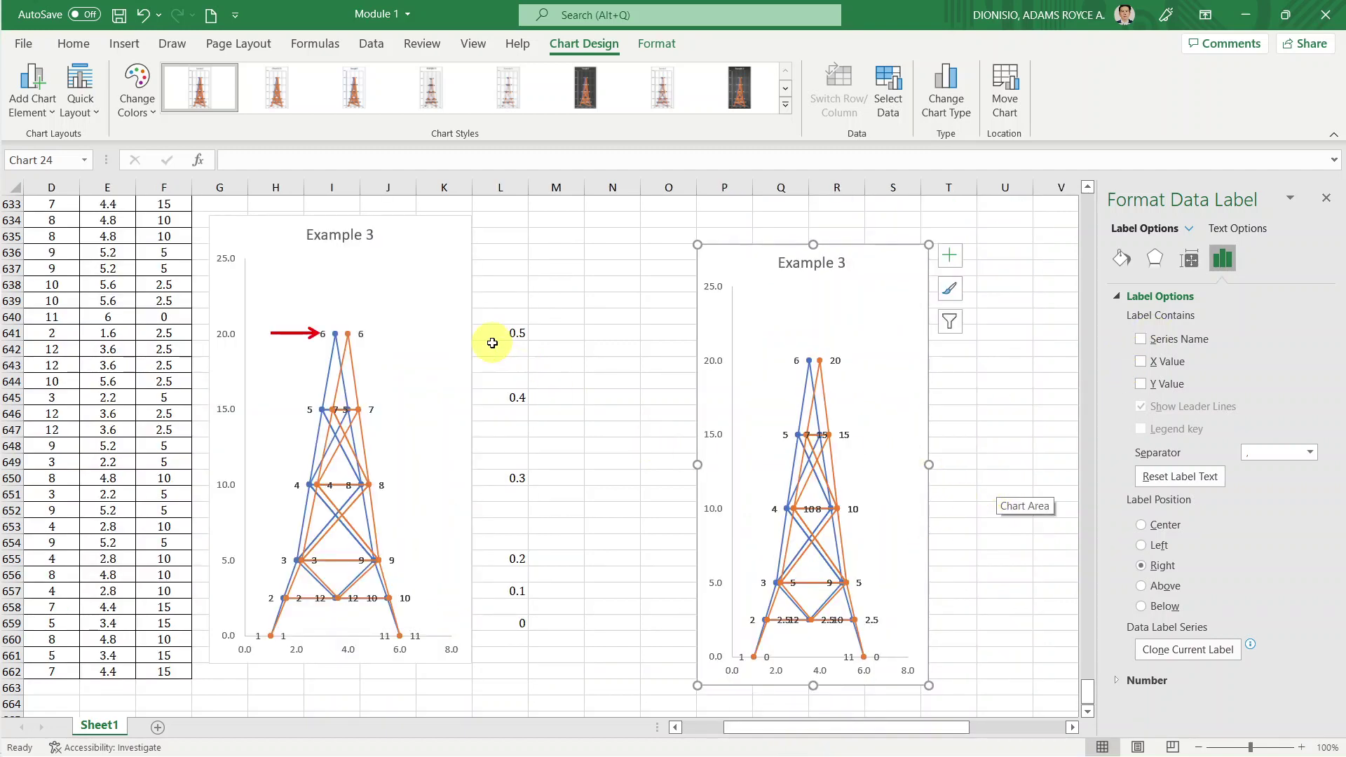
{"action": "left_click", "coordinate": [392, 279]}
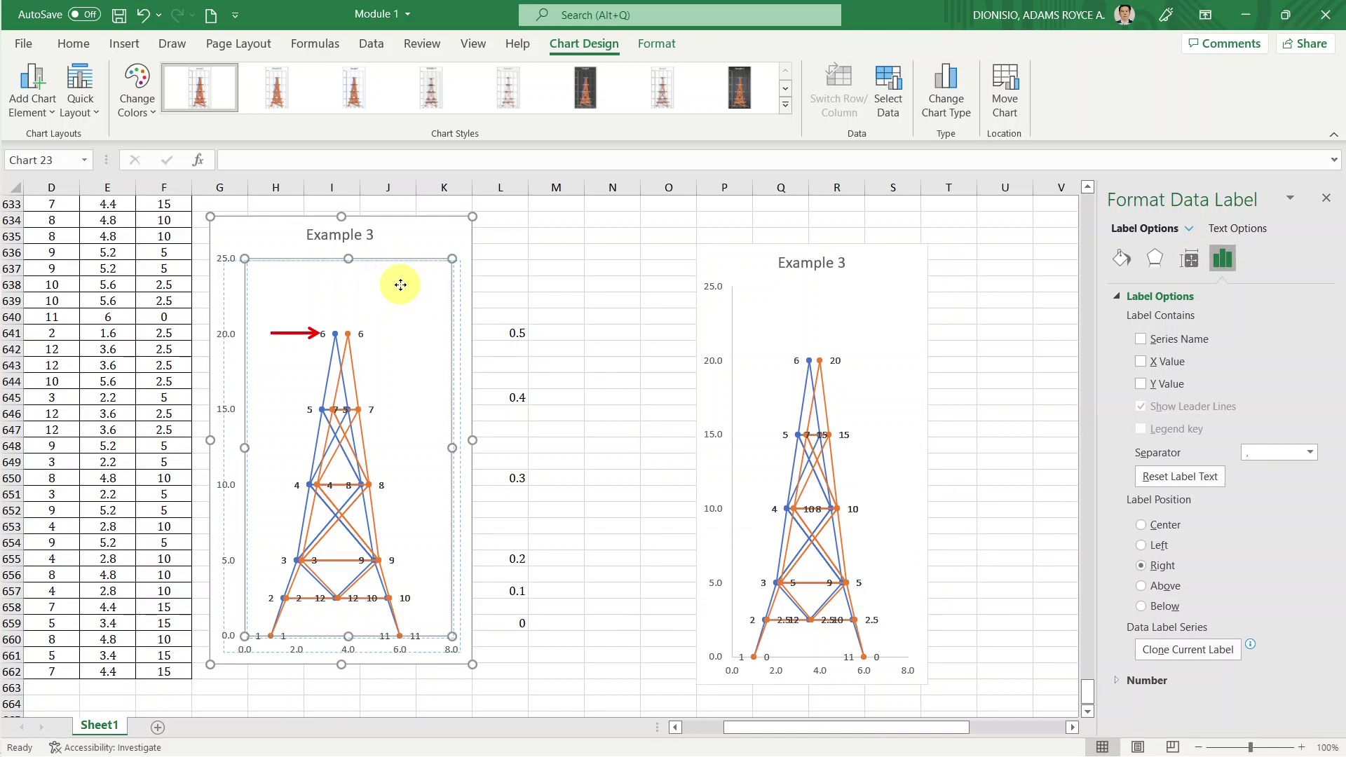
{"action": "right_click", "coordinate": [400, 284]}
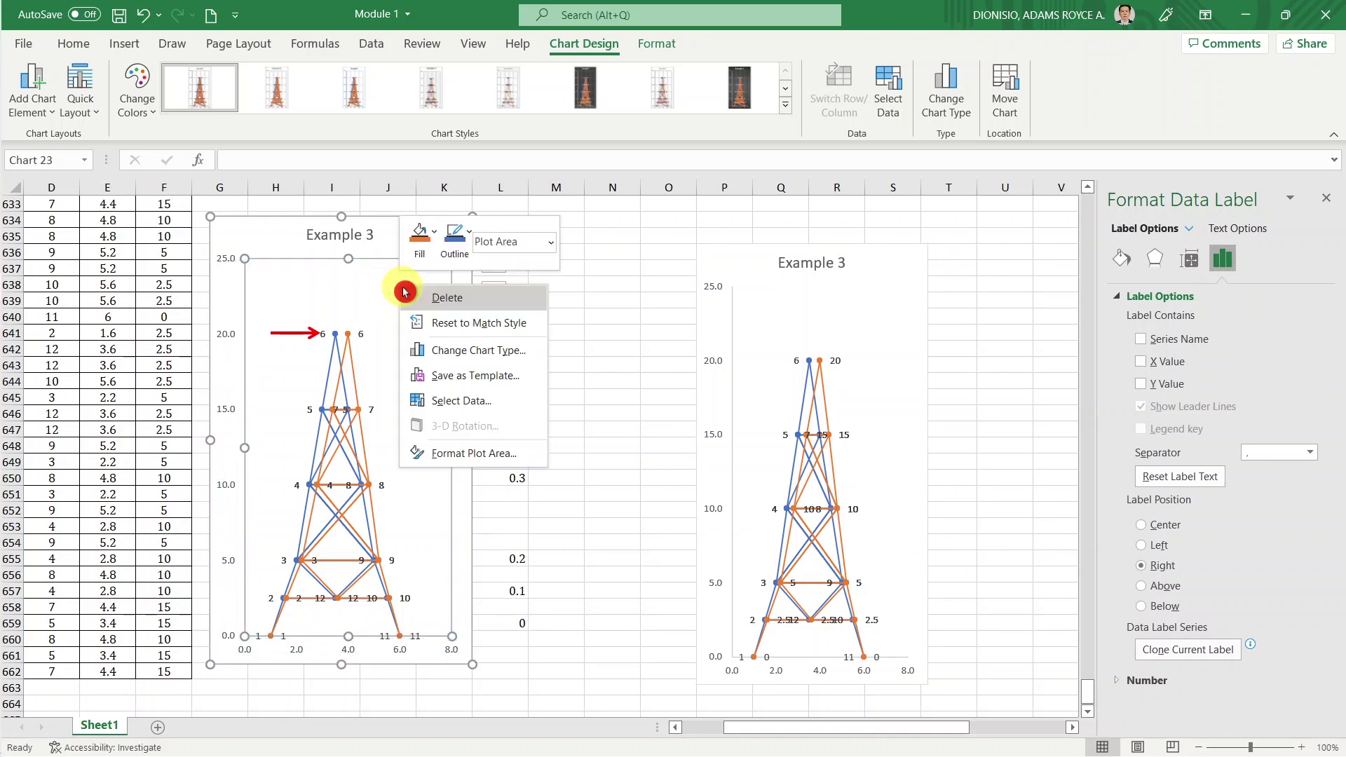
{"action": "left_click", "coordinate": [459, 401]}
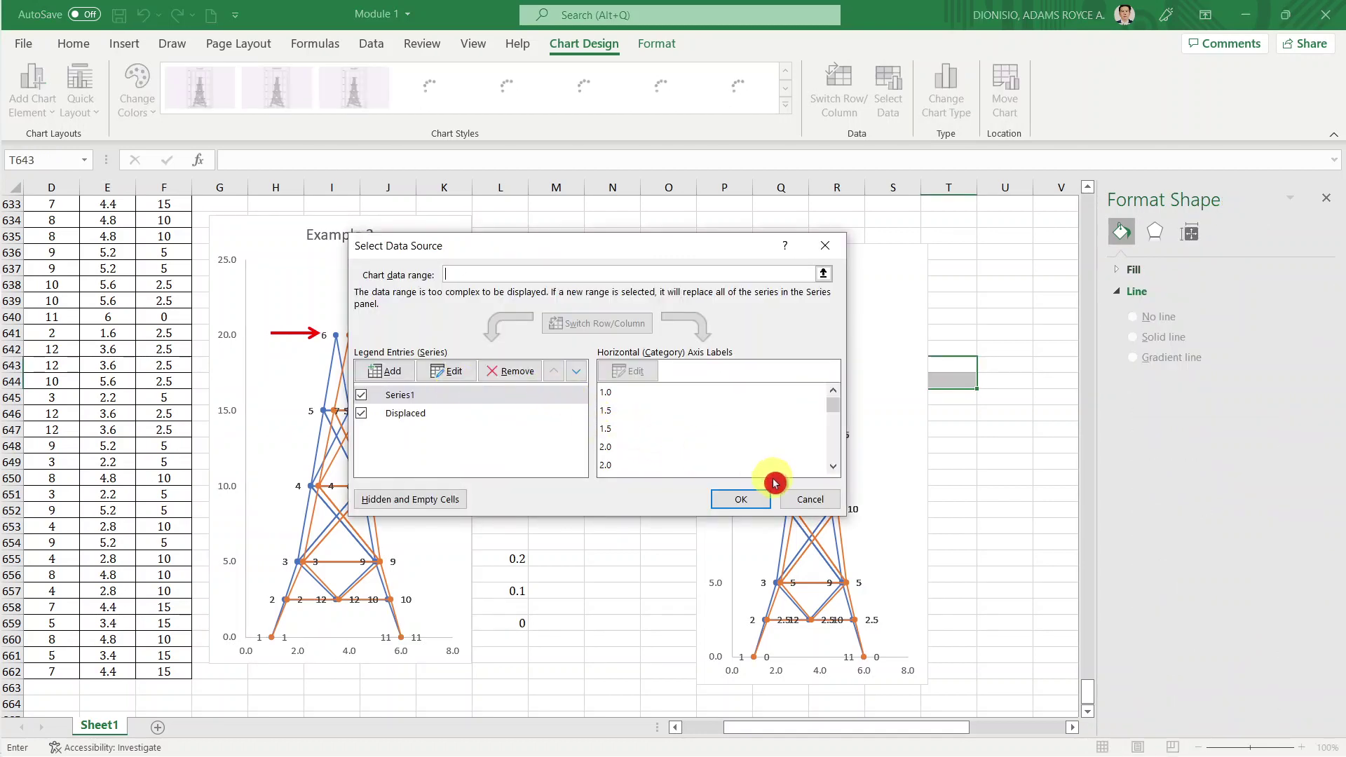
{"action": "left_click", "coordinate": [803, 503]}
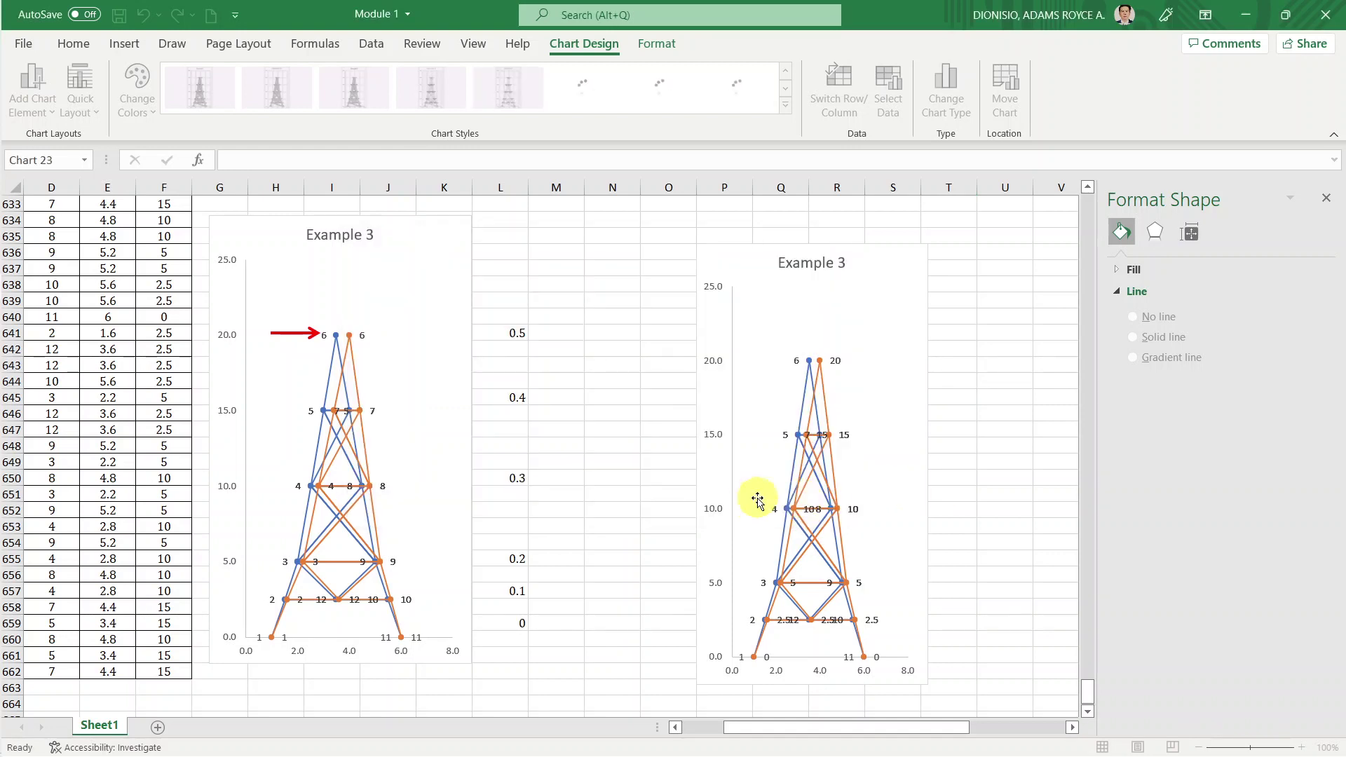
{"action": "left_click", "coordinate": [405, 288]}
{"action": "right_click", "coordinate": [401, 289]}
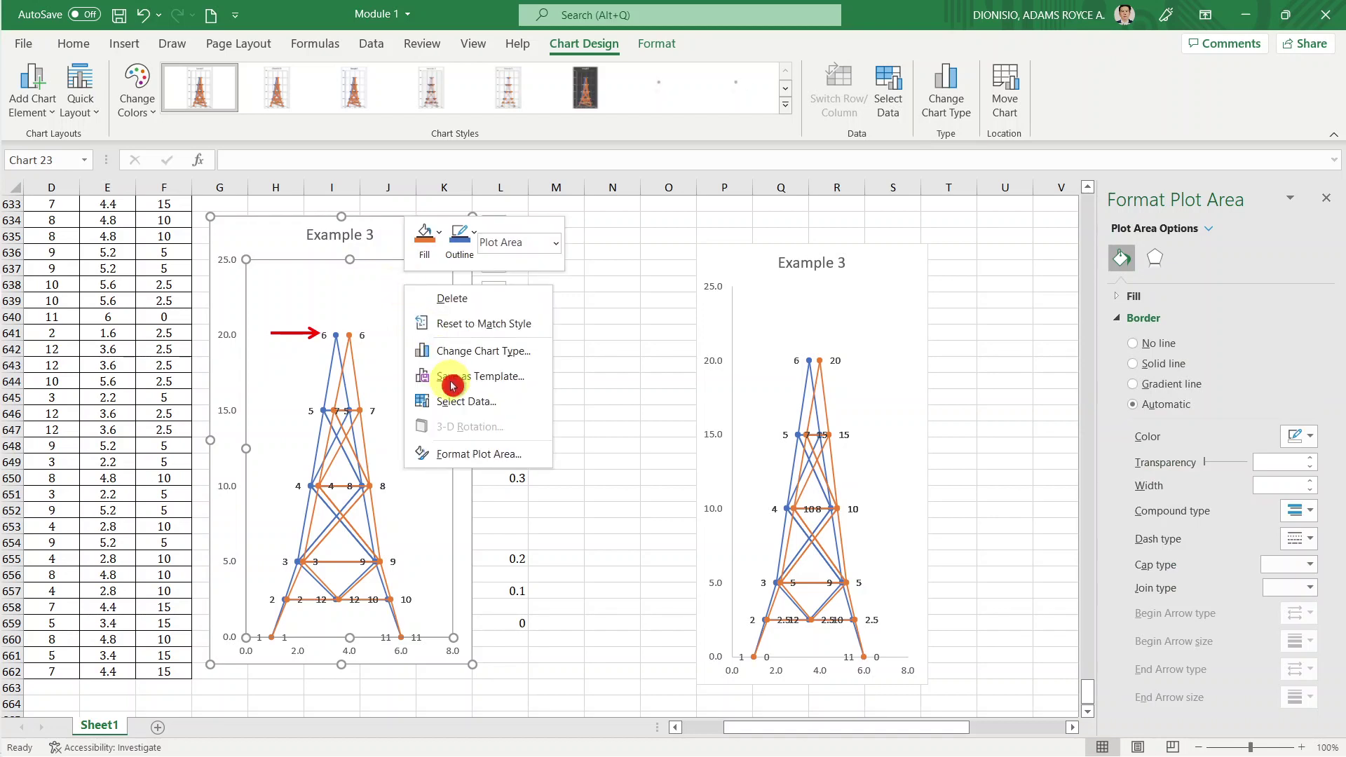
{"action": "left_click", "coordinate": [455, 403]}
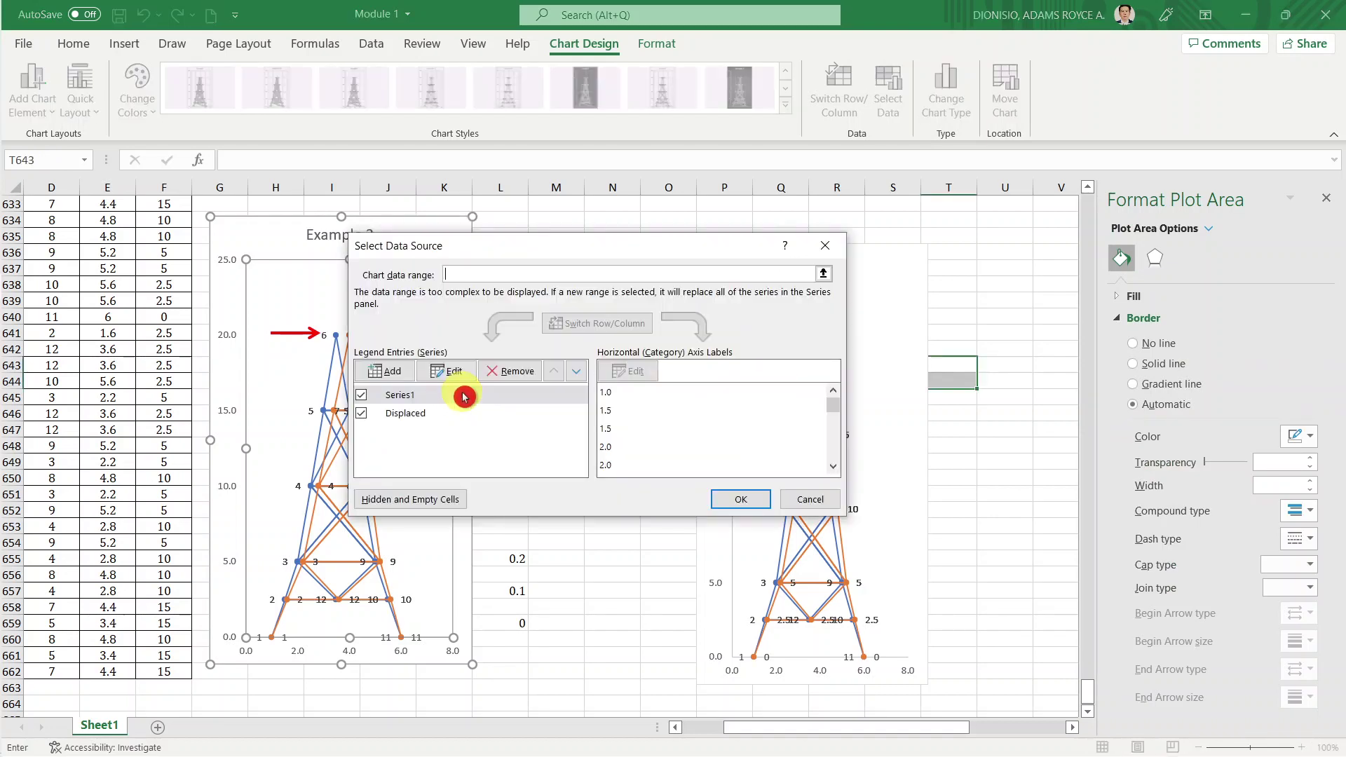
{"action": "left_click", "coordinate": [429, 418]}
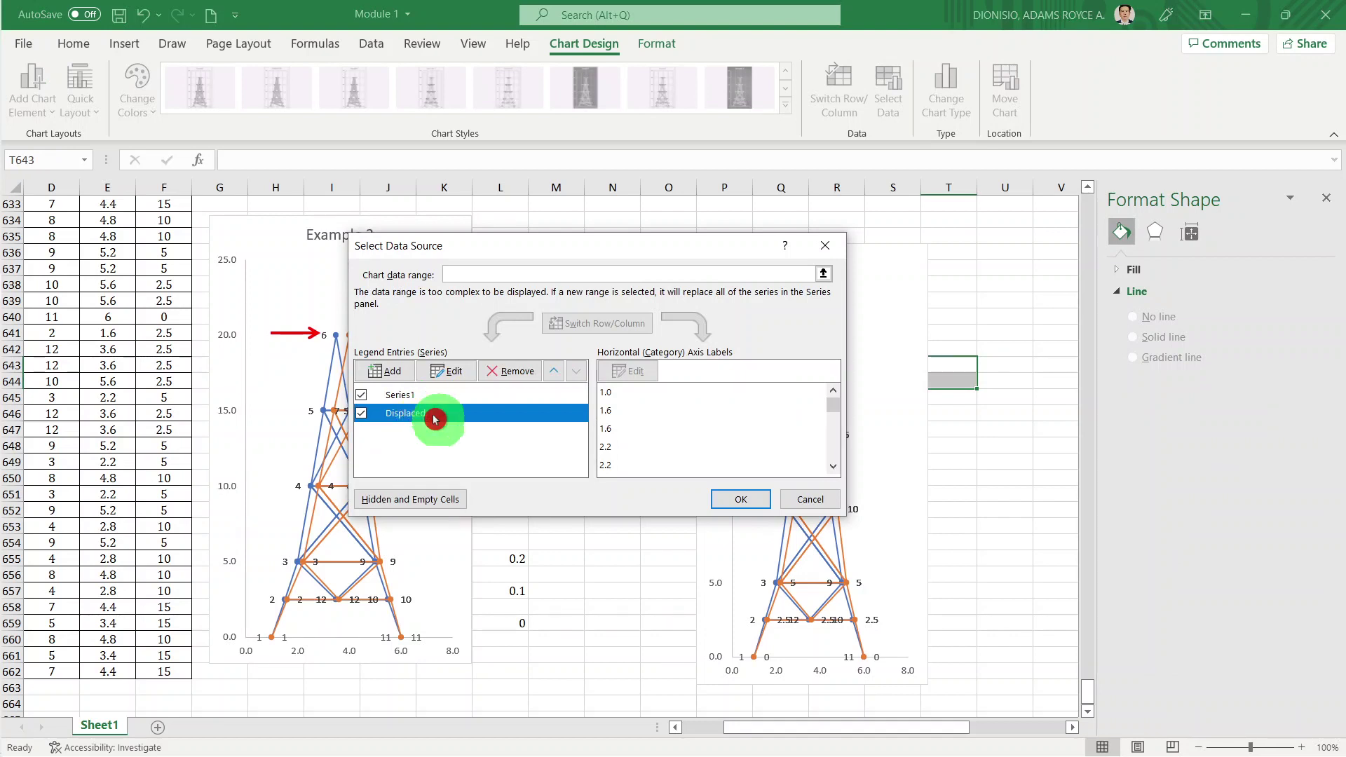
{"action": "left_click", "coordinate": [448, 371]}
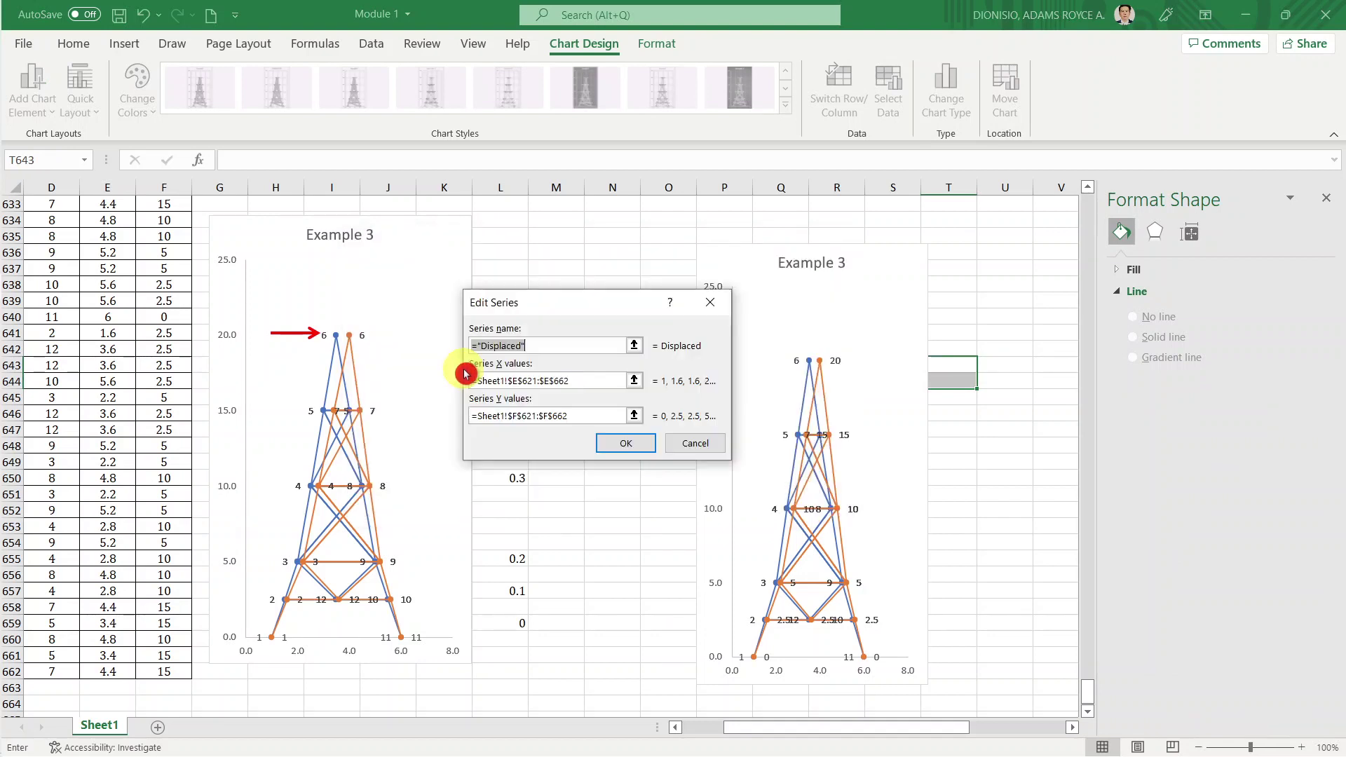
{"action": "left_click", "coordinate": [675, 444]}
{"action": "left_click", "coordinate": [804, 500]}
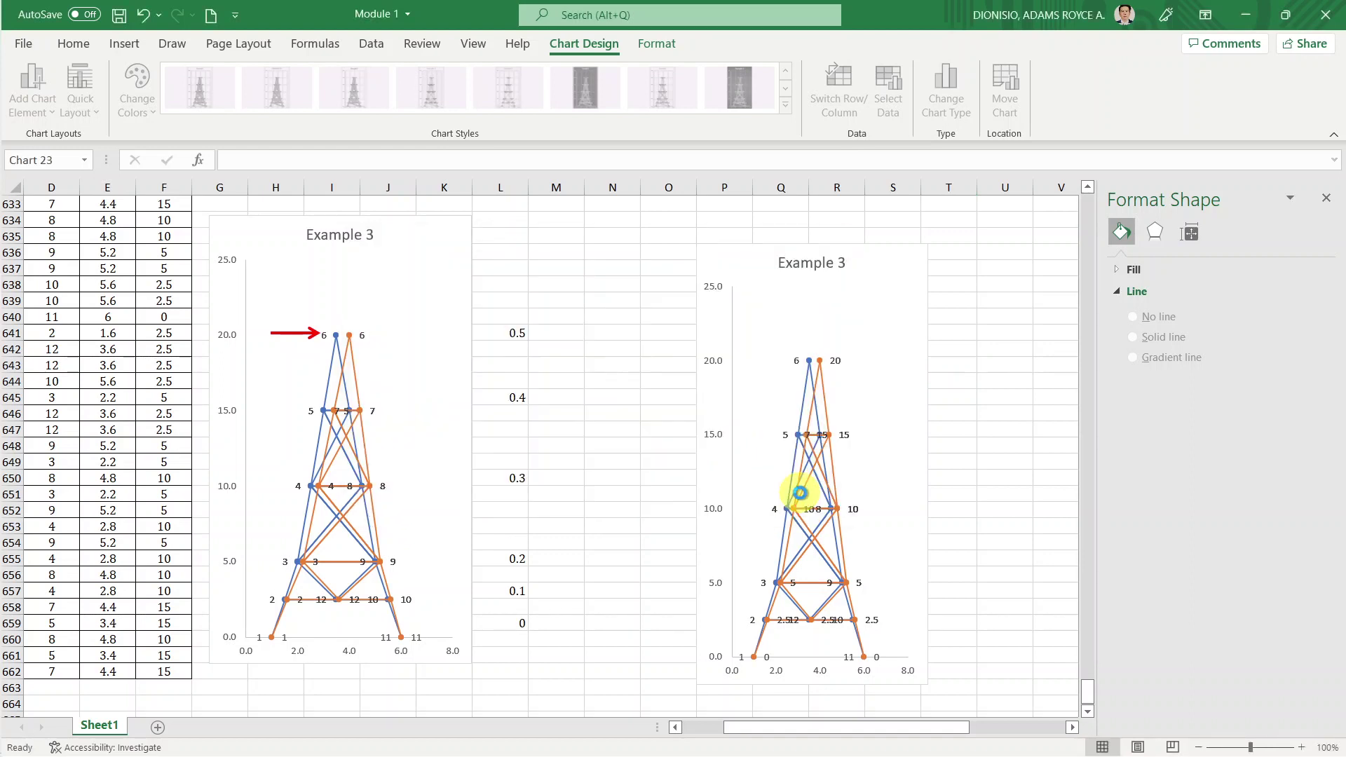
{"action": "left_click", "coordinate": [988, 382]}
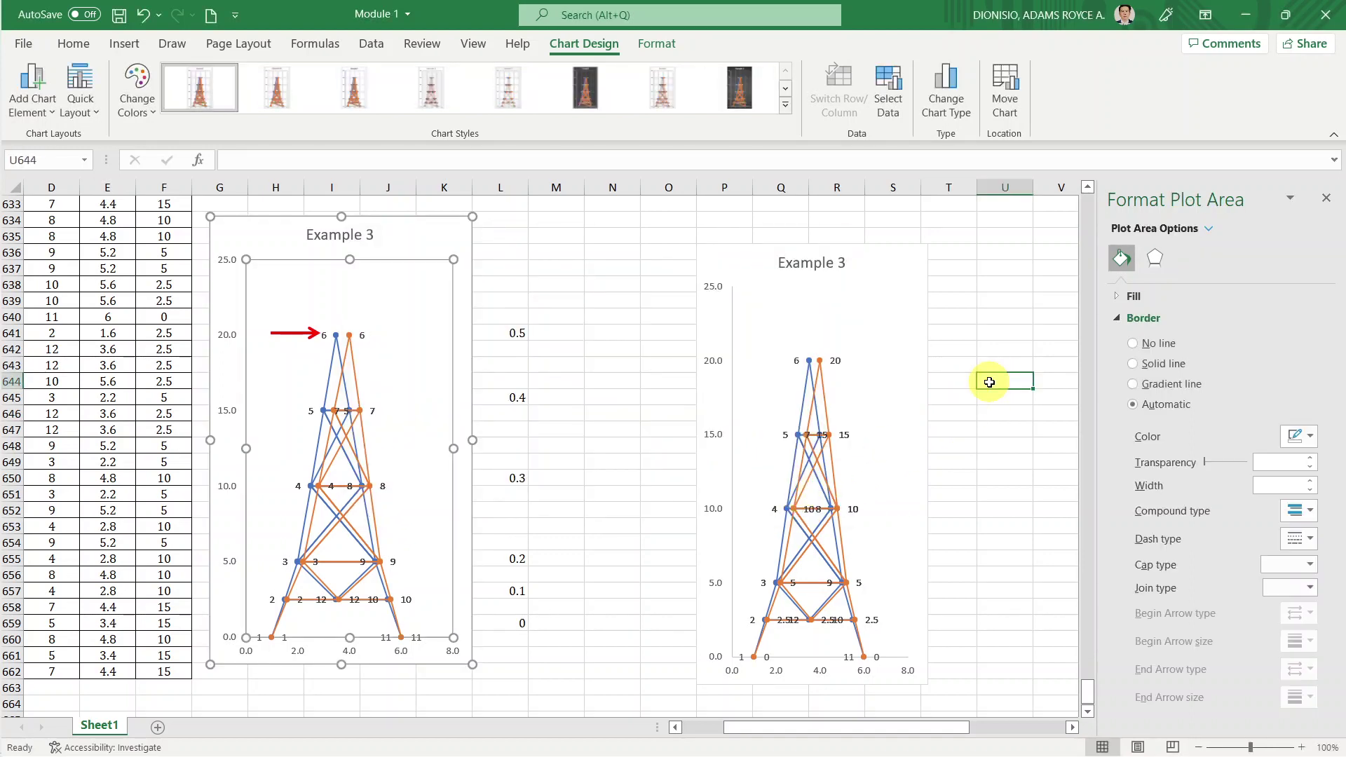
Select the right chart's orange Displaced series and bring up its data label options.
{"action": "left_click", "coordinate": [822, 371]}
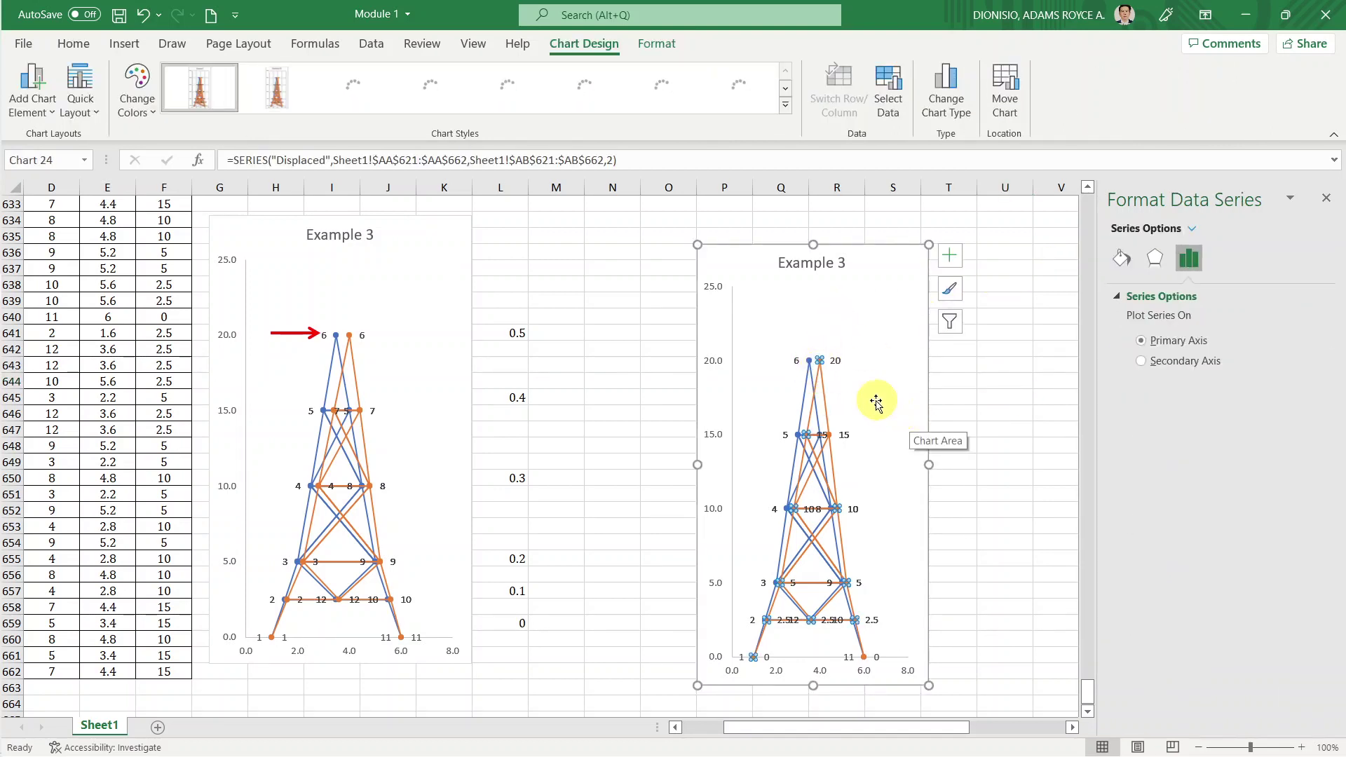
{"action": "left_click", "coordinate": [950, 380]}
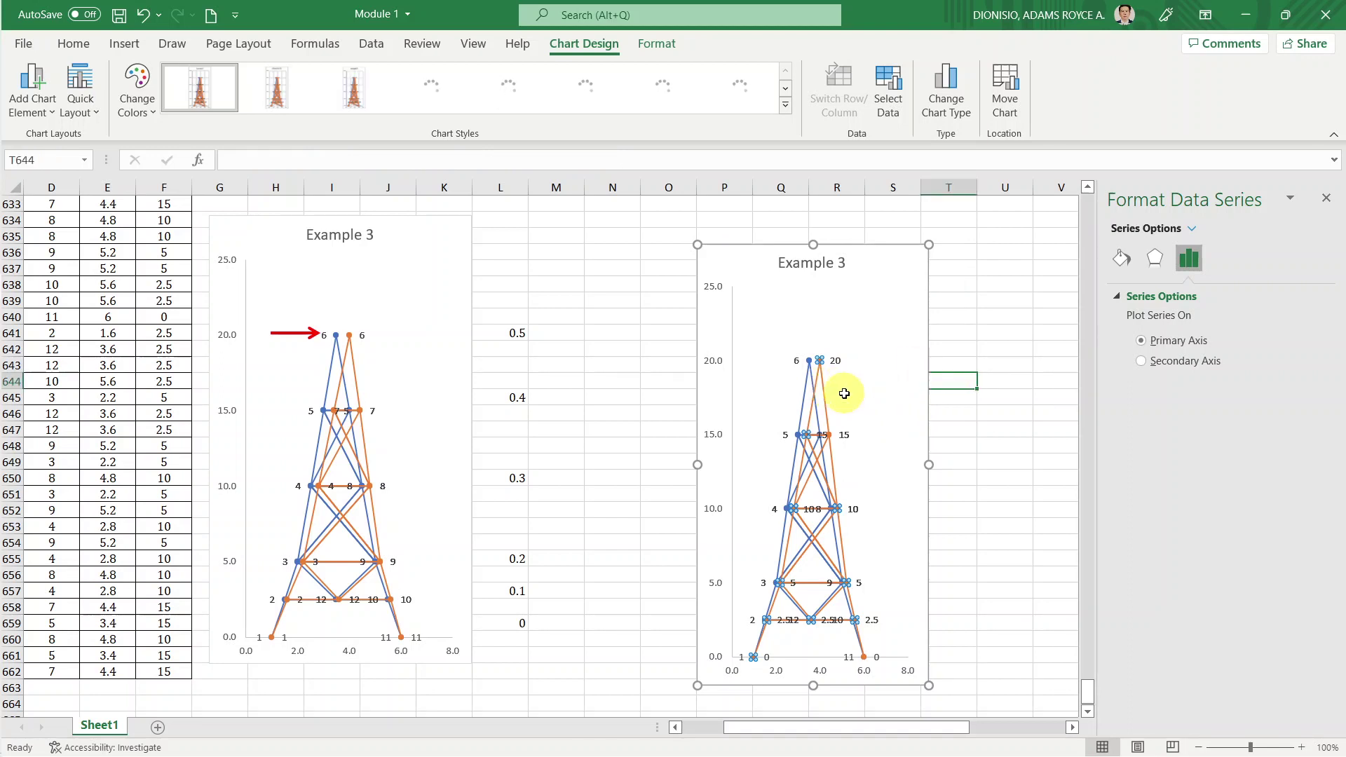
{"action": "left_click", "coordinate": [1000, 446]}
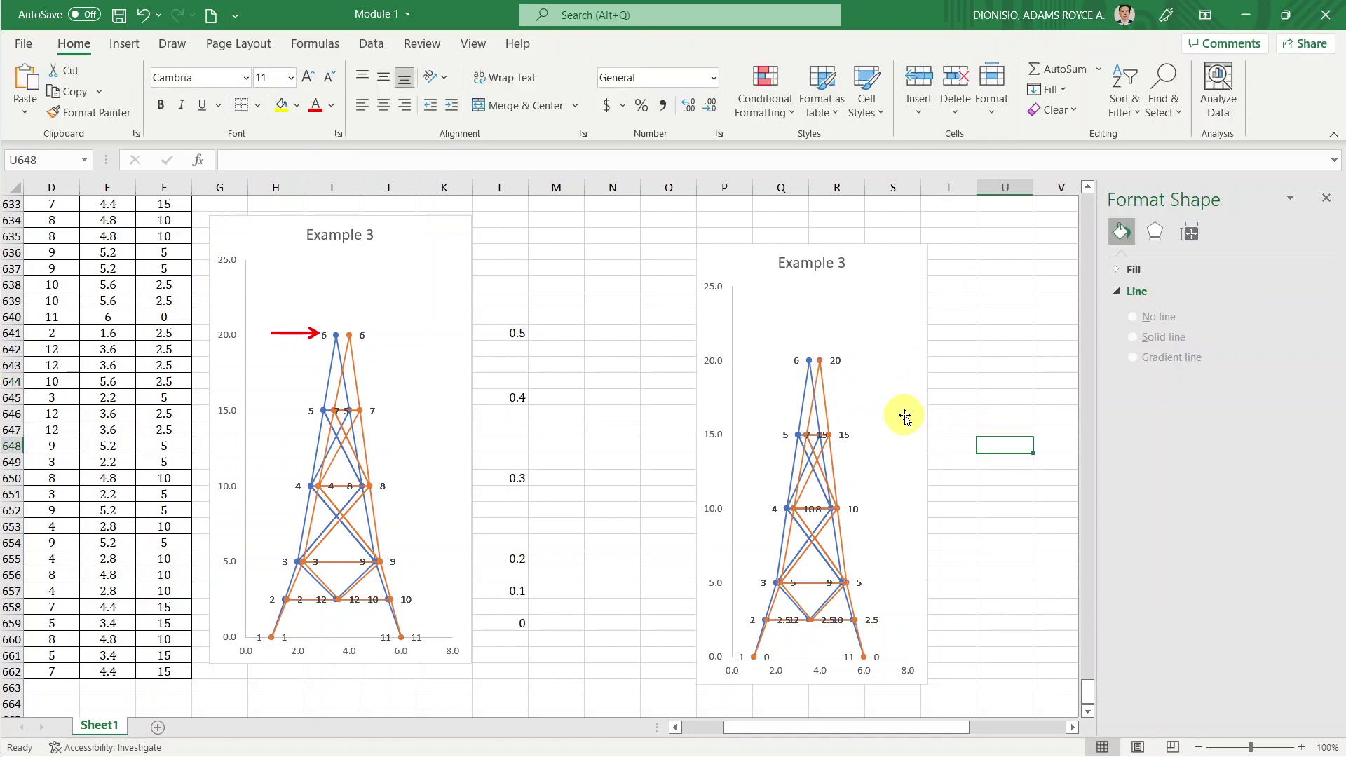
{"action": "left_click", "coordinate": [827, 402]}
{"action": "left_click", "coordinate": [829, 408]}
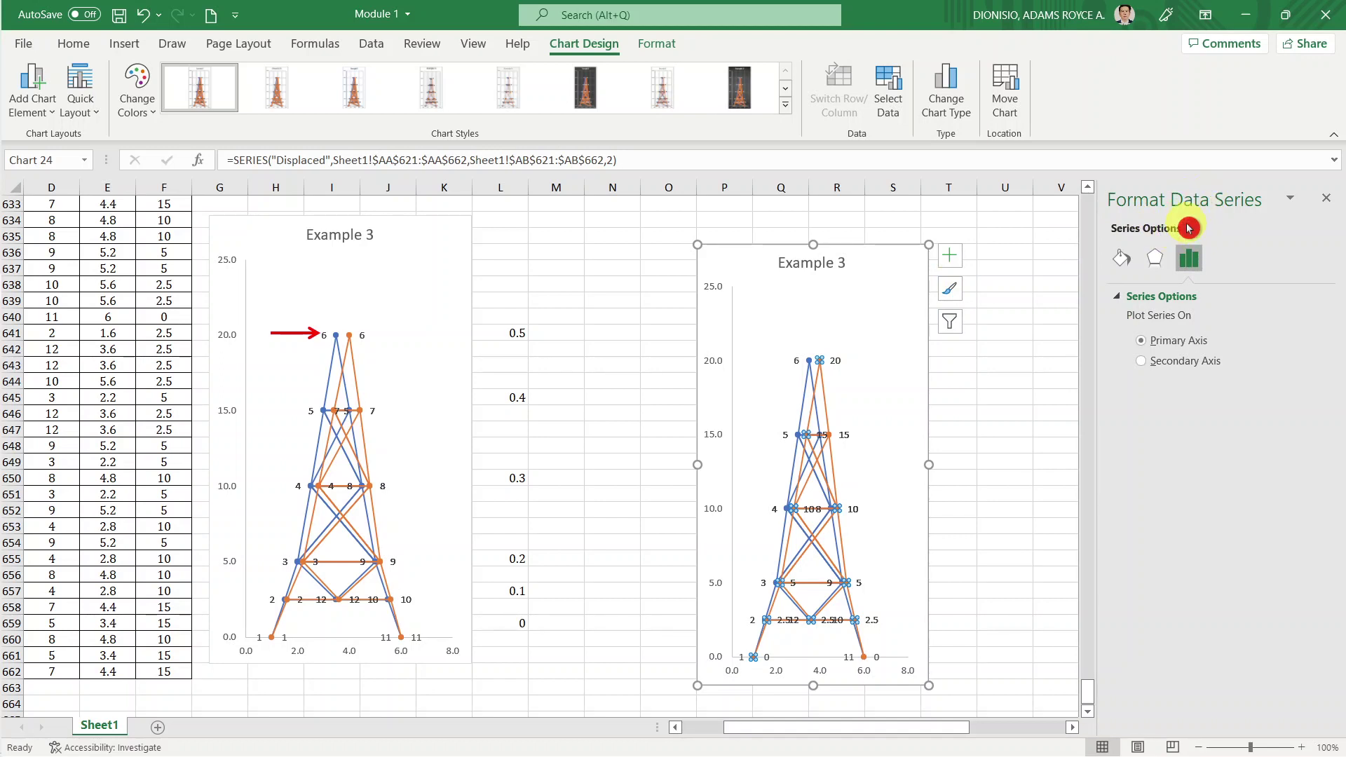
{"action": "left_click", "coordinate": [1190, 229]}
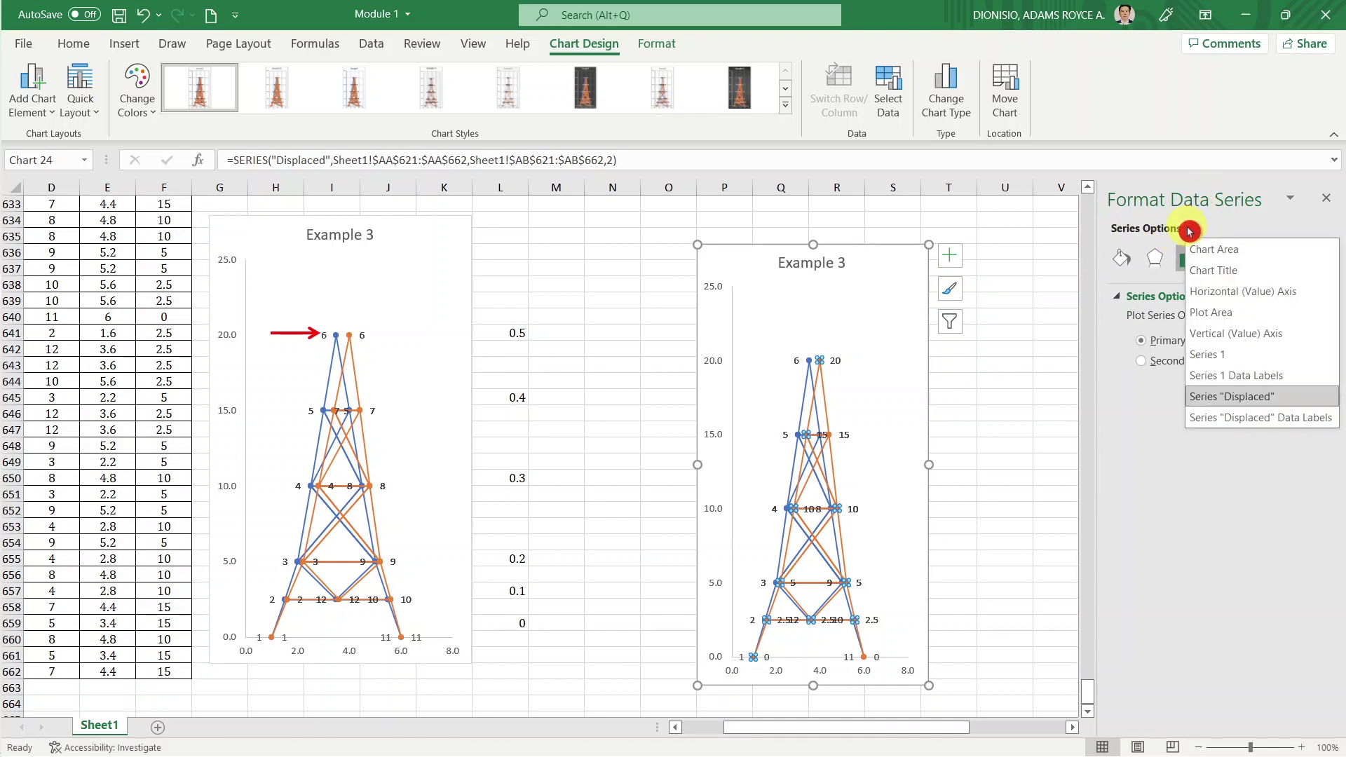
{"action": "left_click", "coordinate": [1232, 419]}
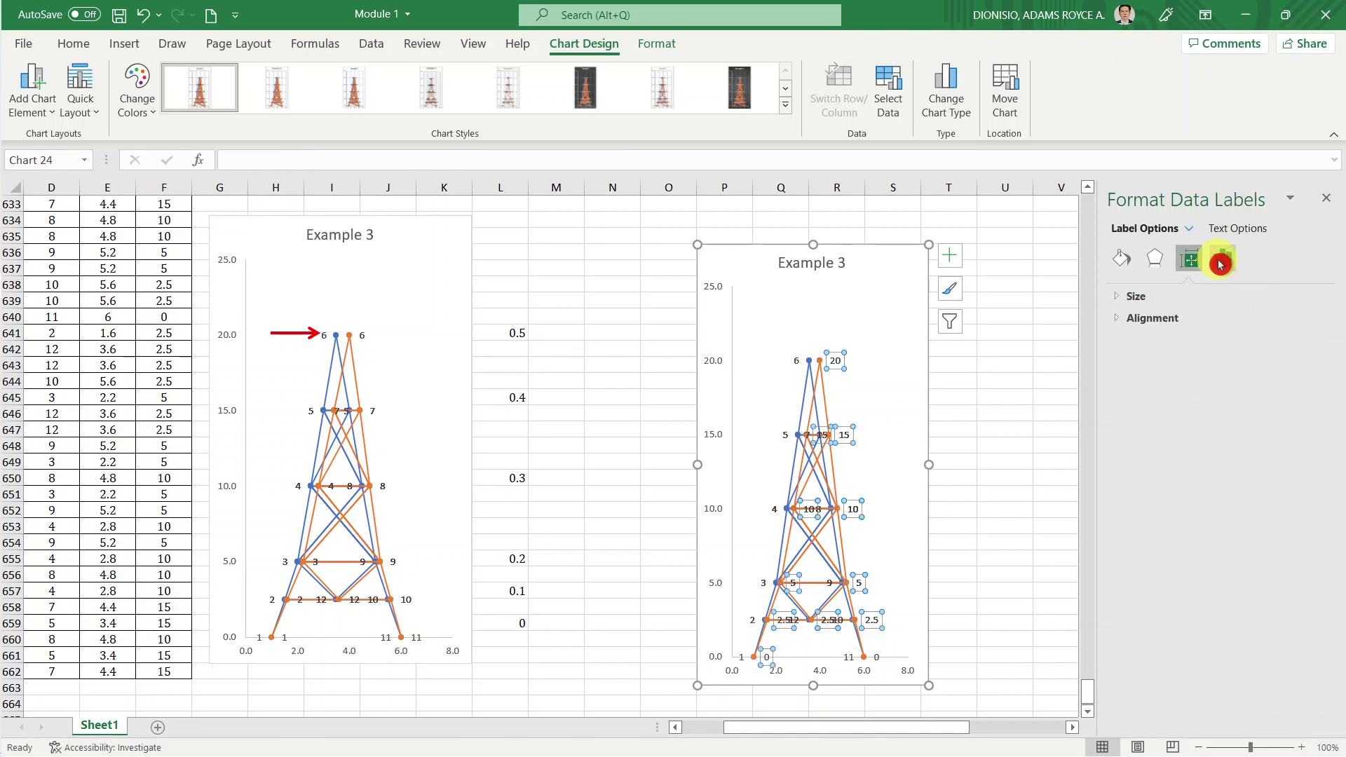
{"action": "left_click", "coordinate": [1221, 263]}
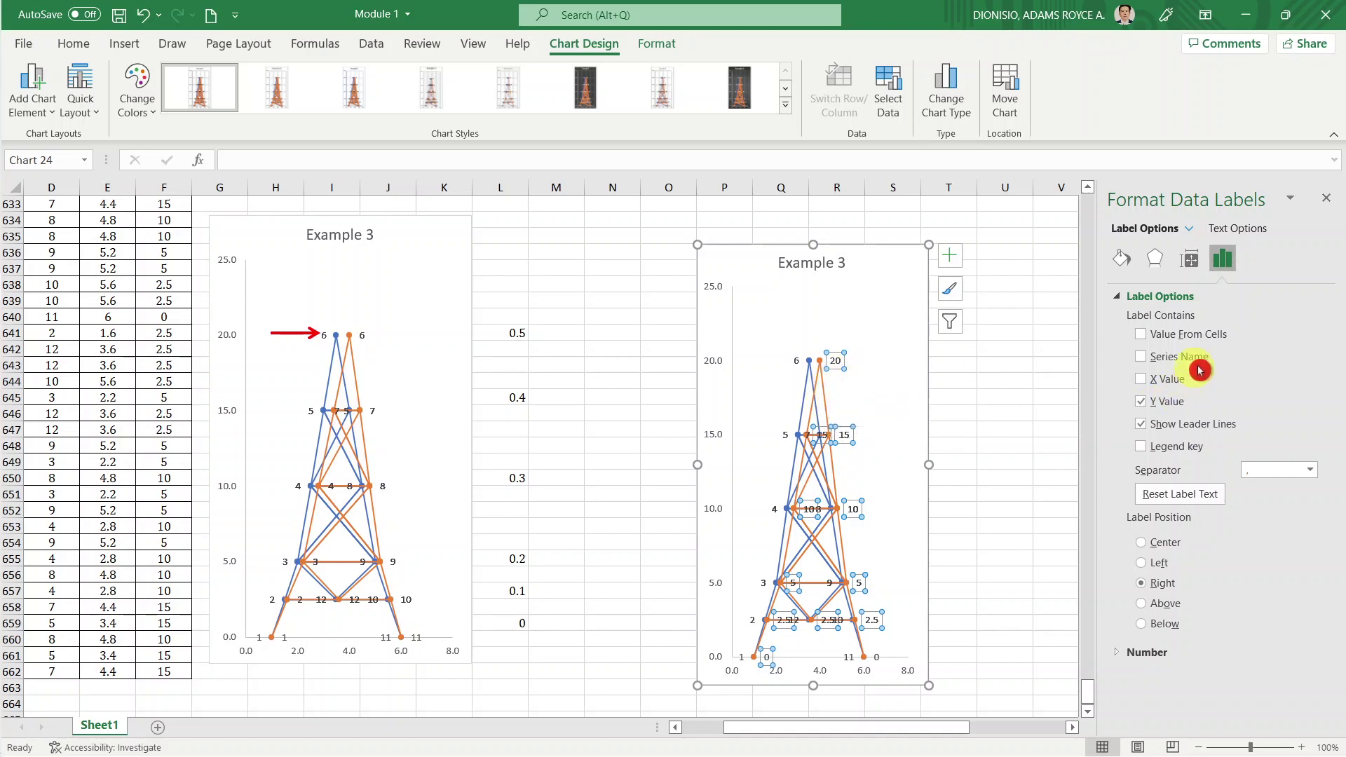
{"action": "left_click", "coordinate": [1212, 305]}
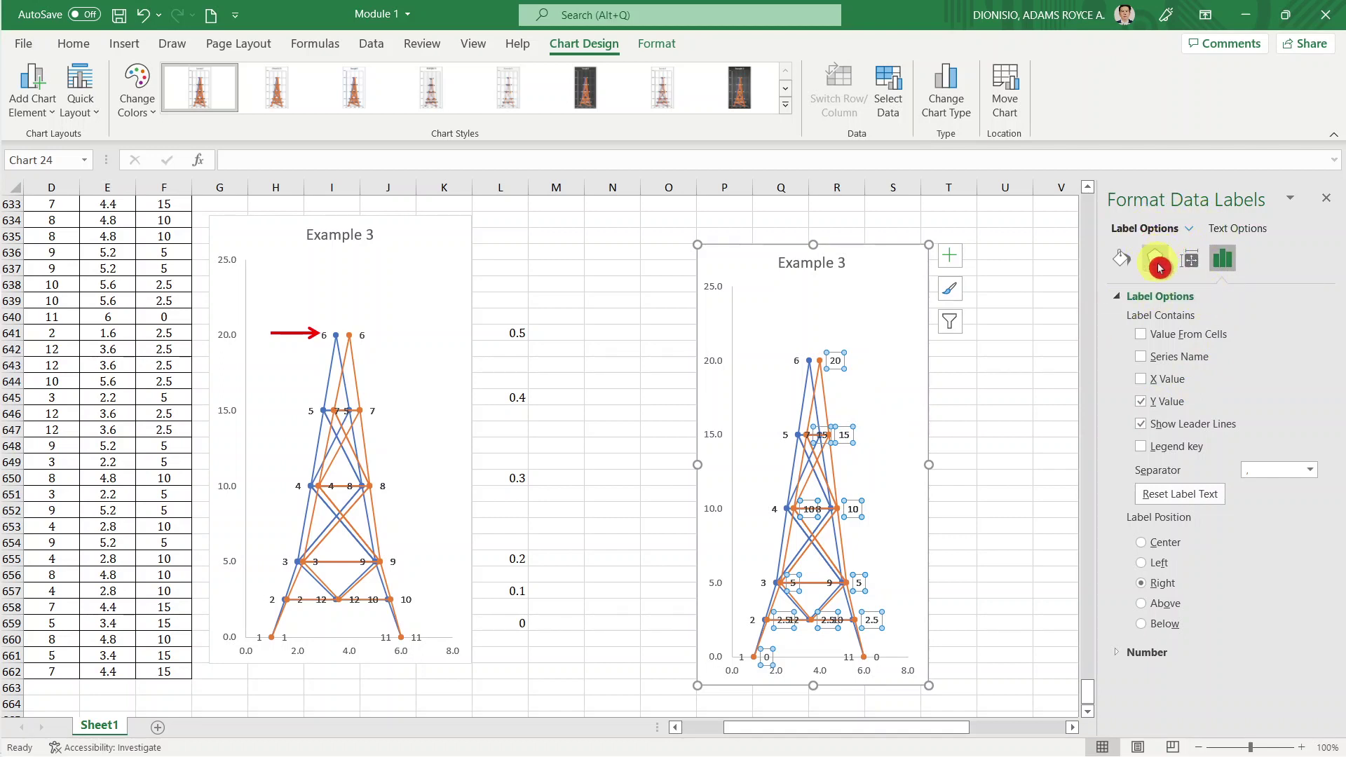
Replace the orange labels' Y values with joint numbers from cells Z621:Z662.
{"action": "left_click", "coordinate": [1168, 405]}
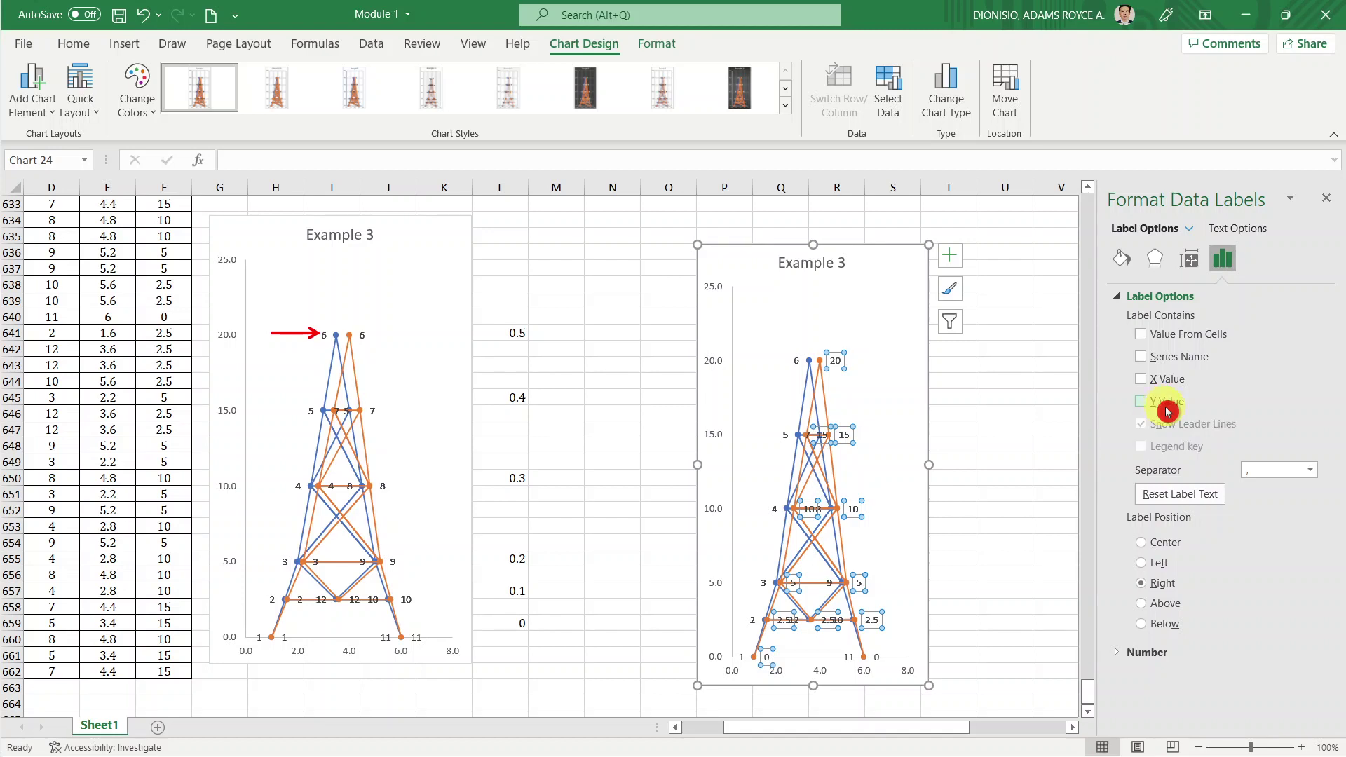
{"action": "left_click", "coordinate": [1175, 338]}
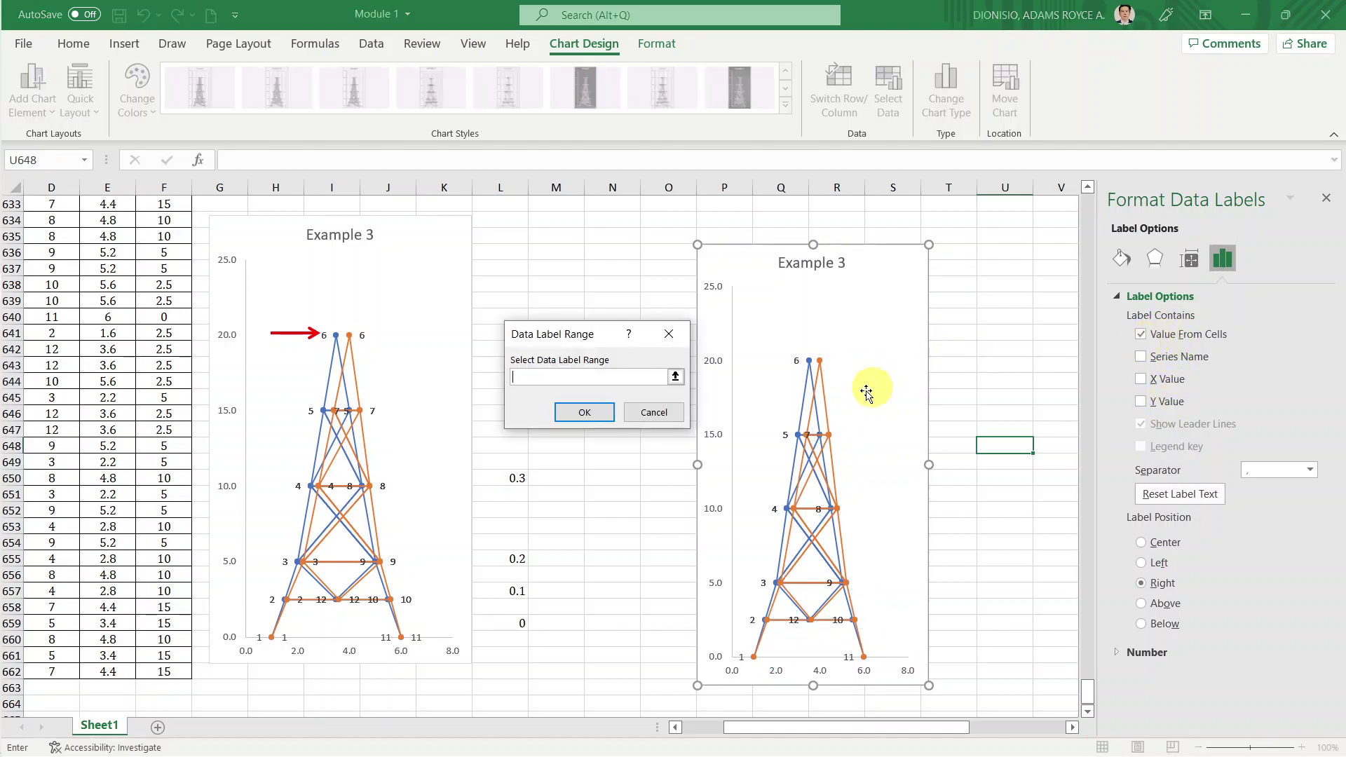
{"action": "scroll", "coordinate": [884, 414], "scroll_direction": "up", "scroll_amount": 6}
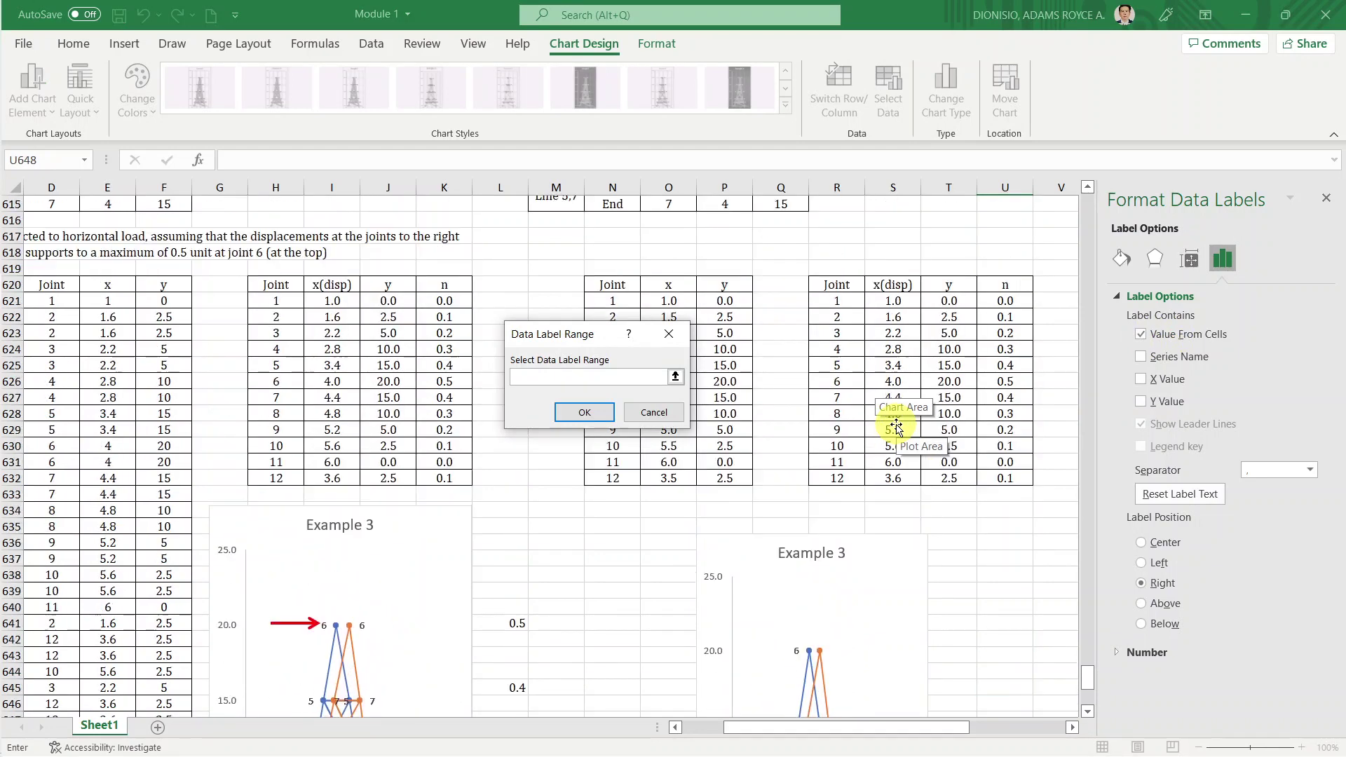
{"action": "scroll", "coordinate": [896, 428], "scroll_direction": "down", "scroll_amount": 3}
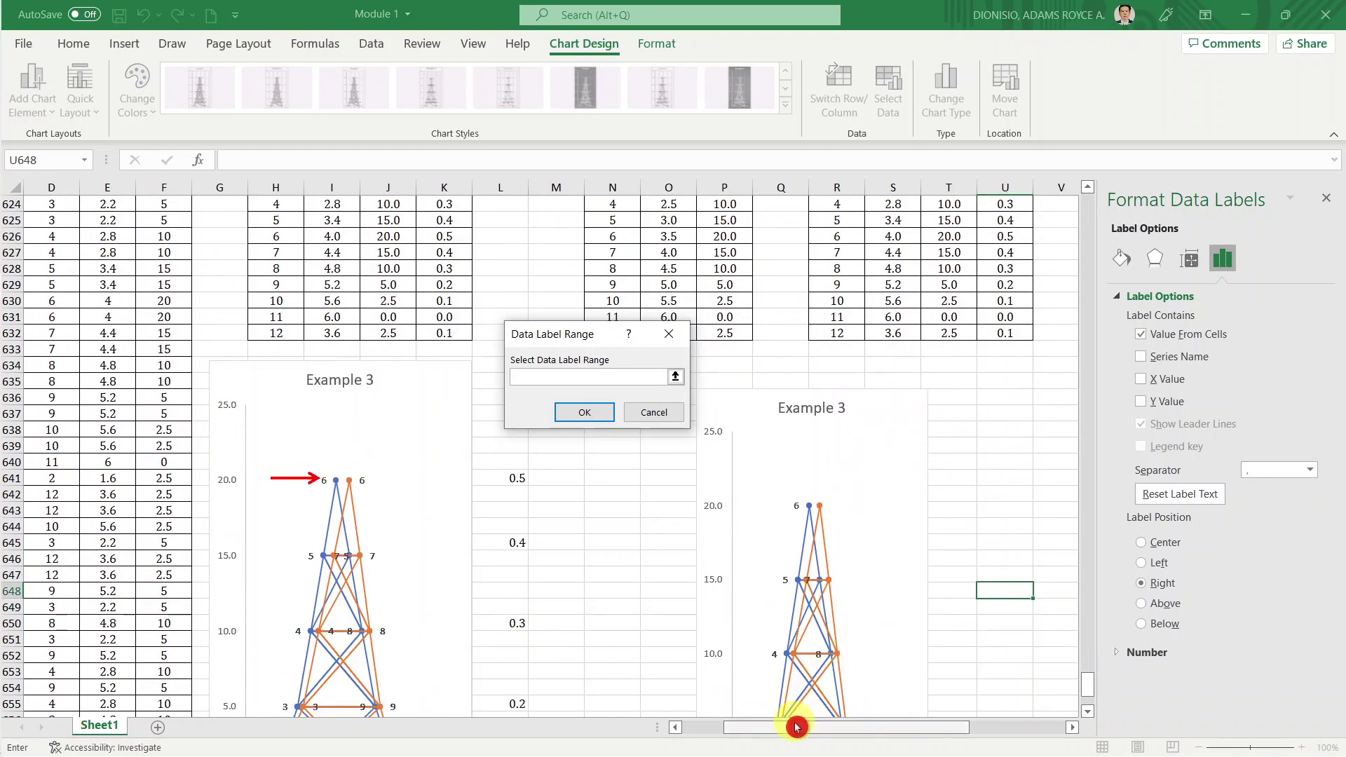
{"action": "left_click_drag", "start_coordinate": [797, 727], "coordinate": [932, 725]}
{"action": "scroll", "coordinate": [872, 403], "scroll_direction": "up", "scroll_amount": 4}
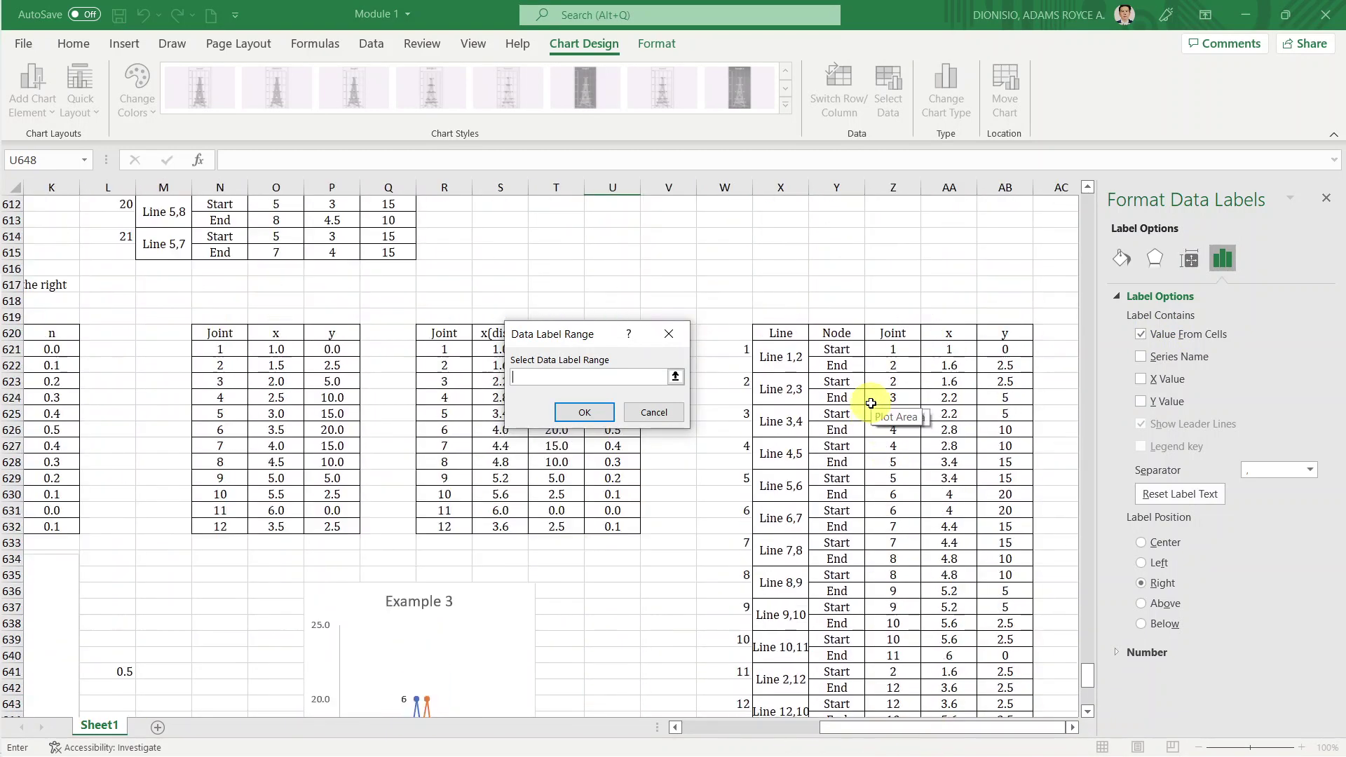
{"action": "mouse_move", "coordinate": [900, 352]}
{"action": "left_mouse_down"}
{"action": "mouse_move", "coordinate": [881, 734]}
{"action": "mouse_move", "coordinate": [885, 686]}
{"action": "left_mouse_up"}
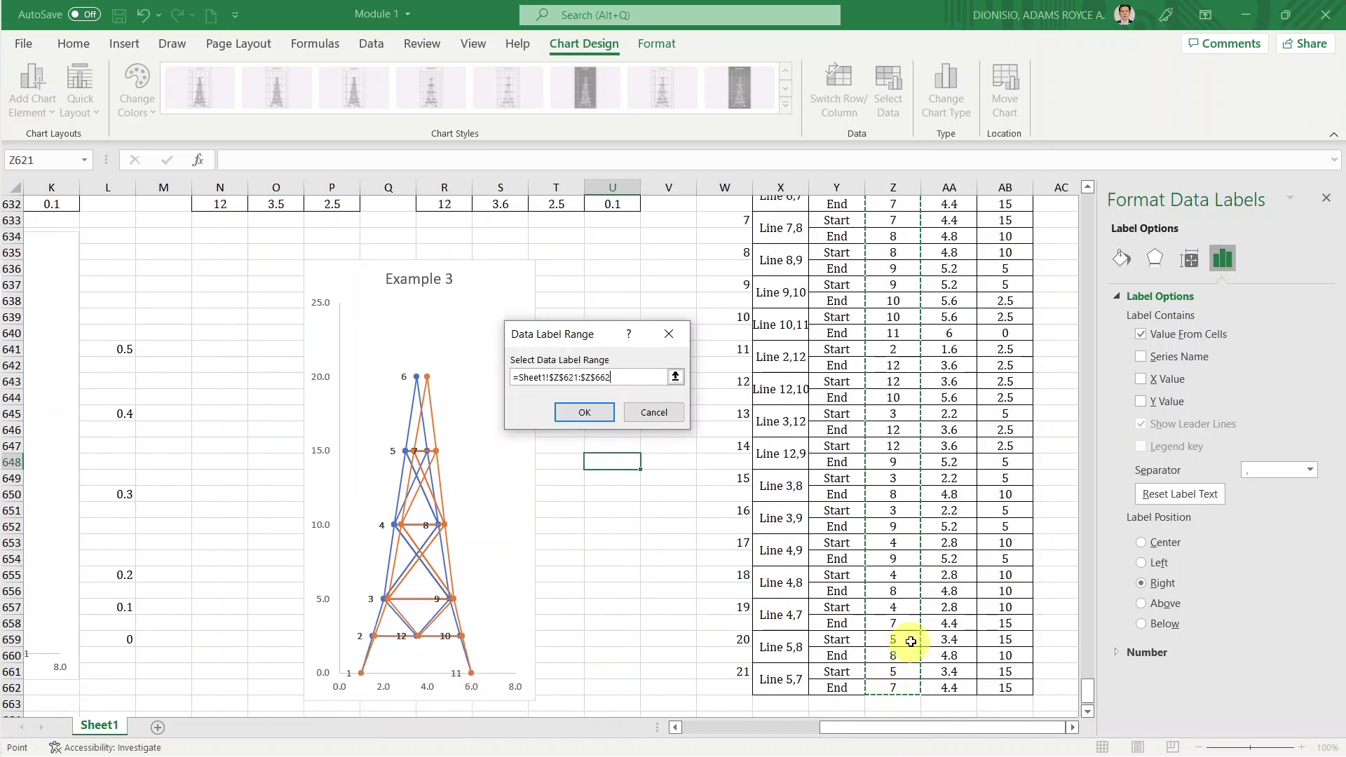
{"action": "key", "text": "Return"}
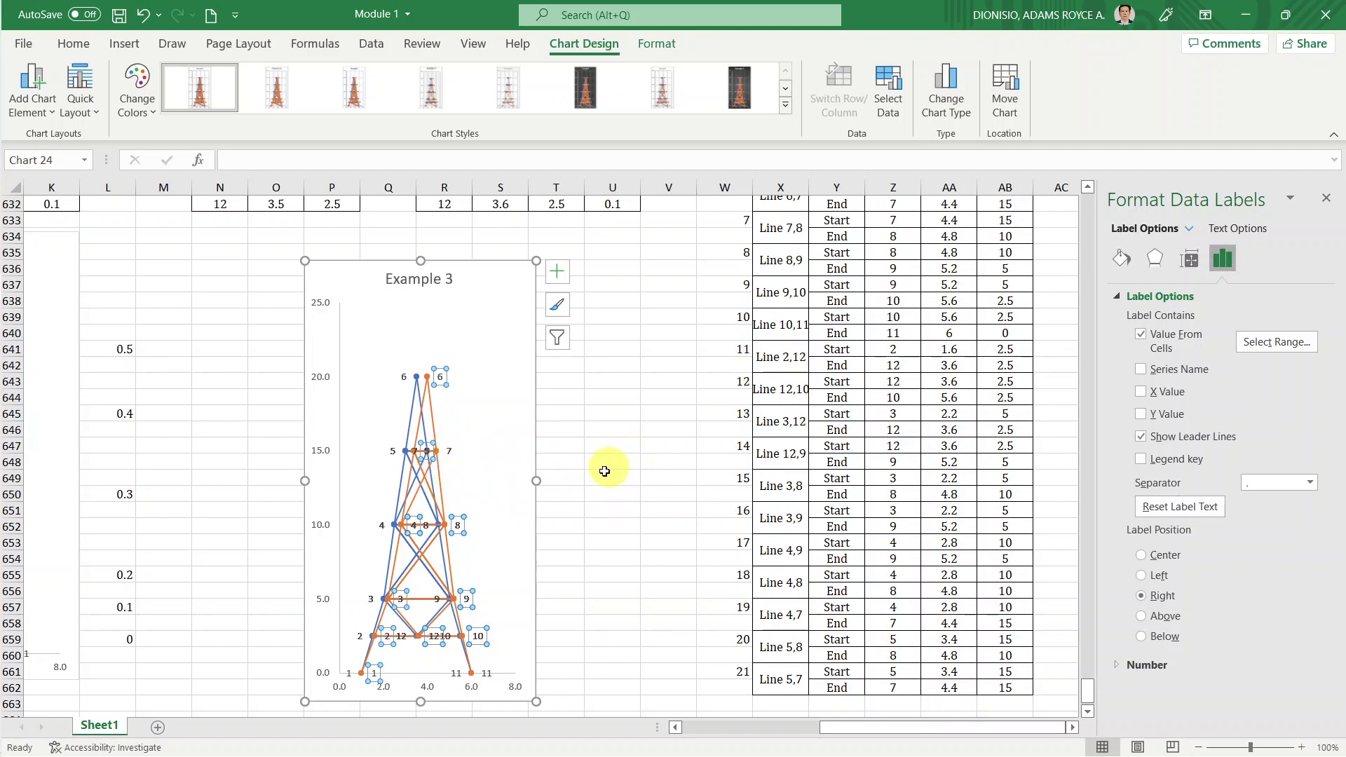
{"action": "left_click", "coordinate": [604, 471]}
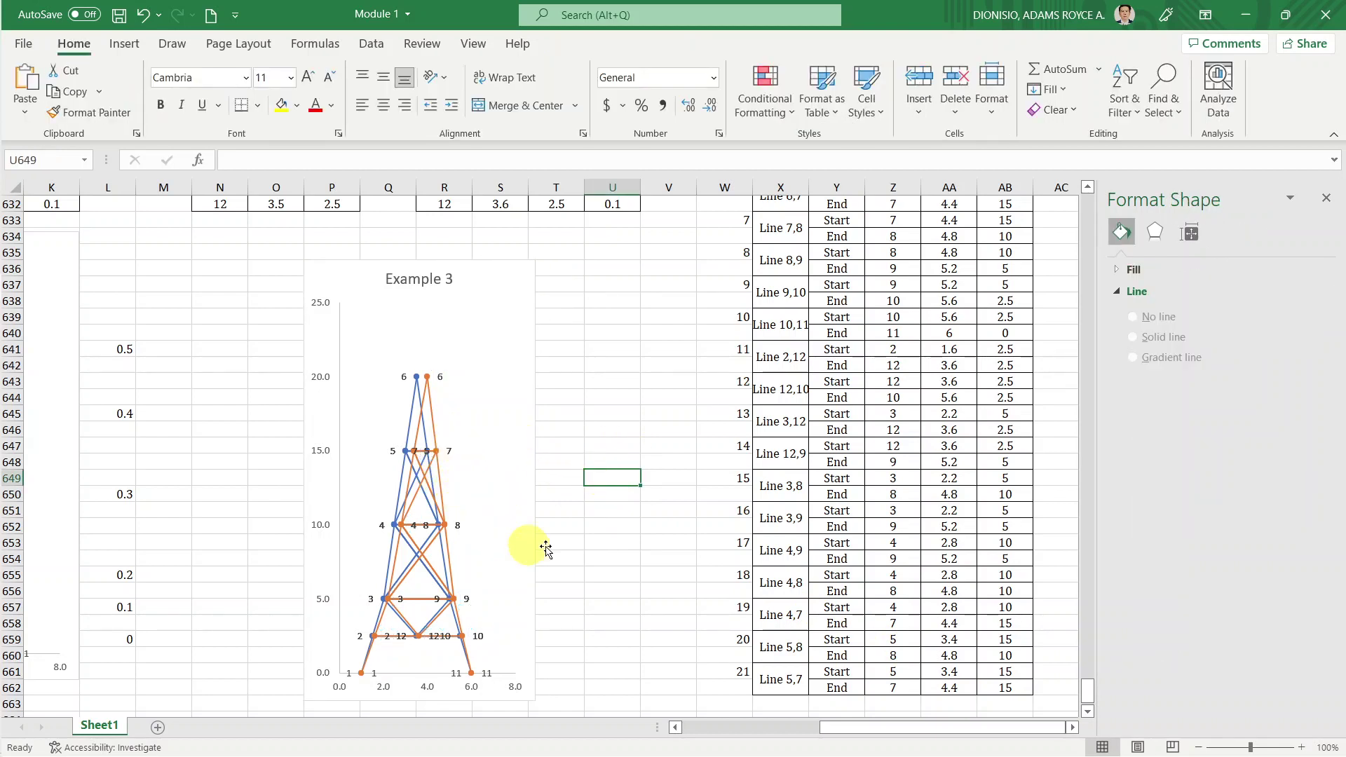
{"action": "mouse_move", "coordinate": [892, 710]}
{"action": "left_mouse_down"}
{"action": "mouse_move", "coordinate": [886, 725]}
{"action": "mouse_move", "coordinate": [830, 730]}
{"action": "mouse_move", "coordinate": [862, 730]}
{"action": "left_mouse_up"}
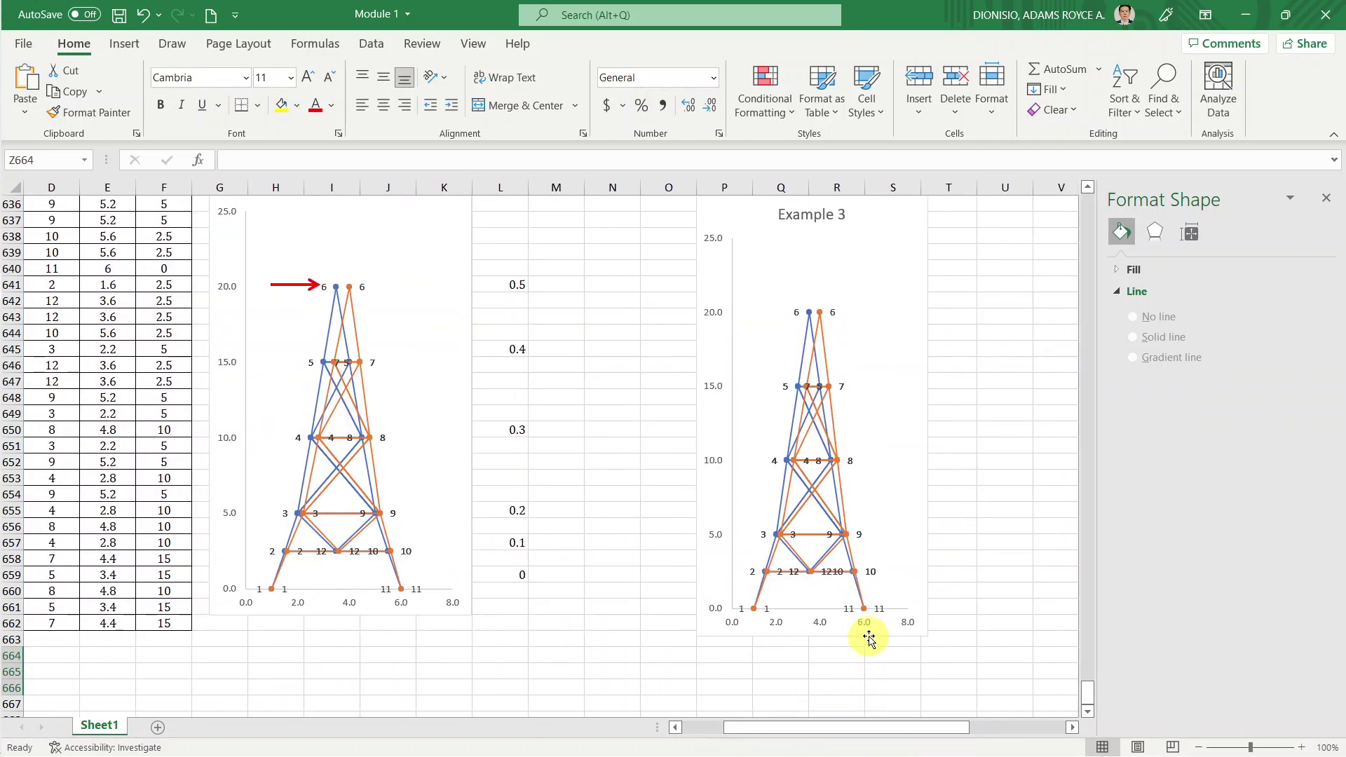
{"action": "left_click", "coordinate": [1001, 443]}
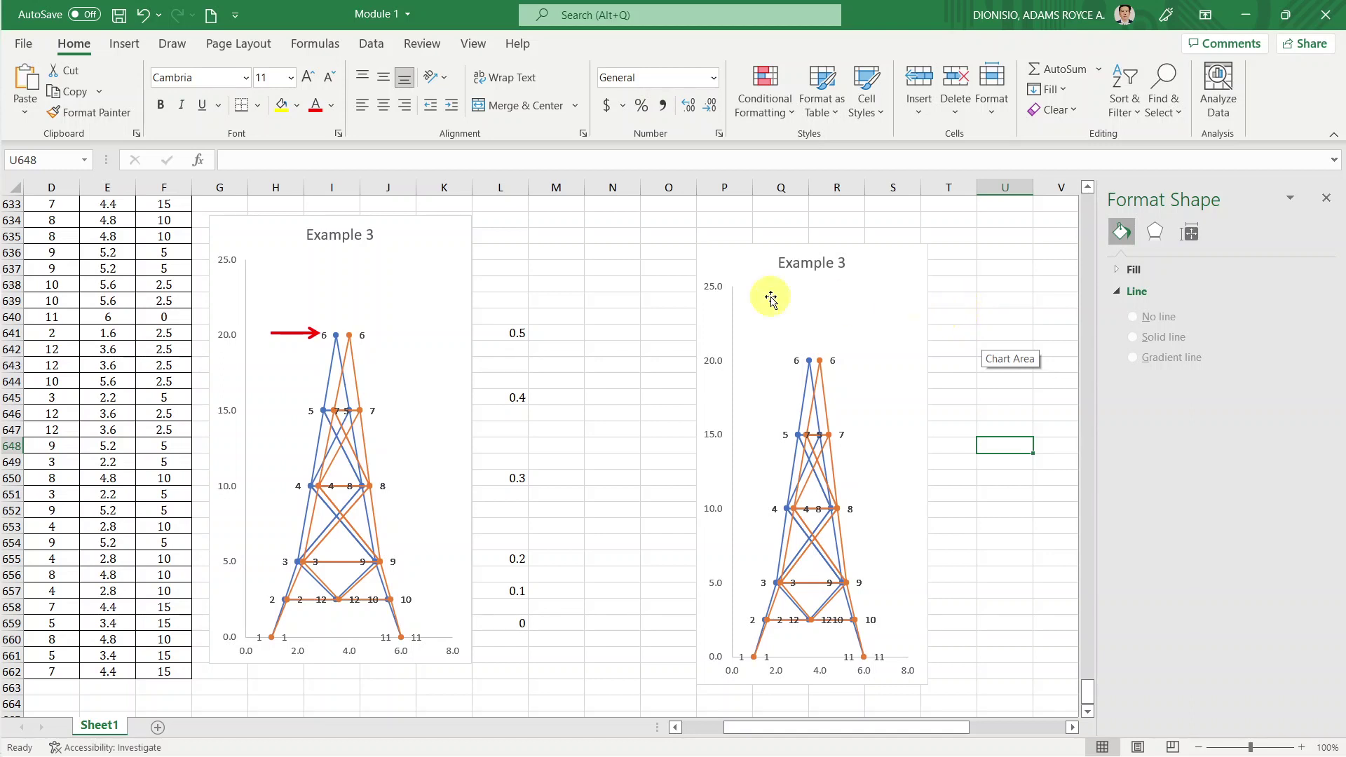
{"action": "left_click", "coordinate": [613, 332]}
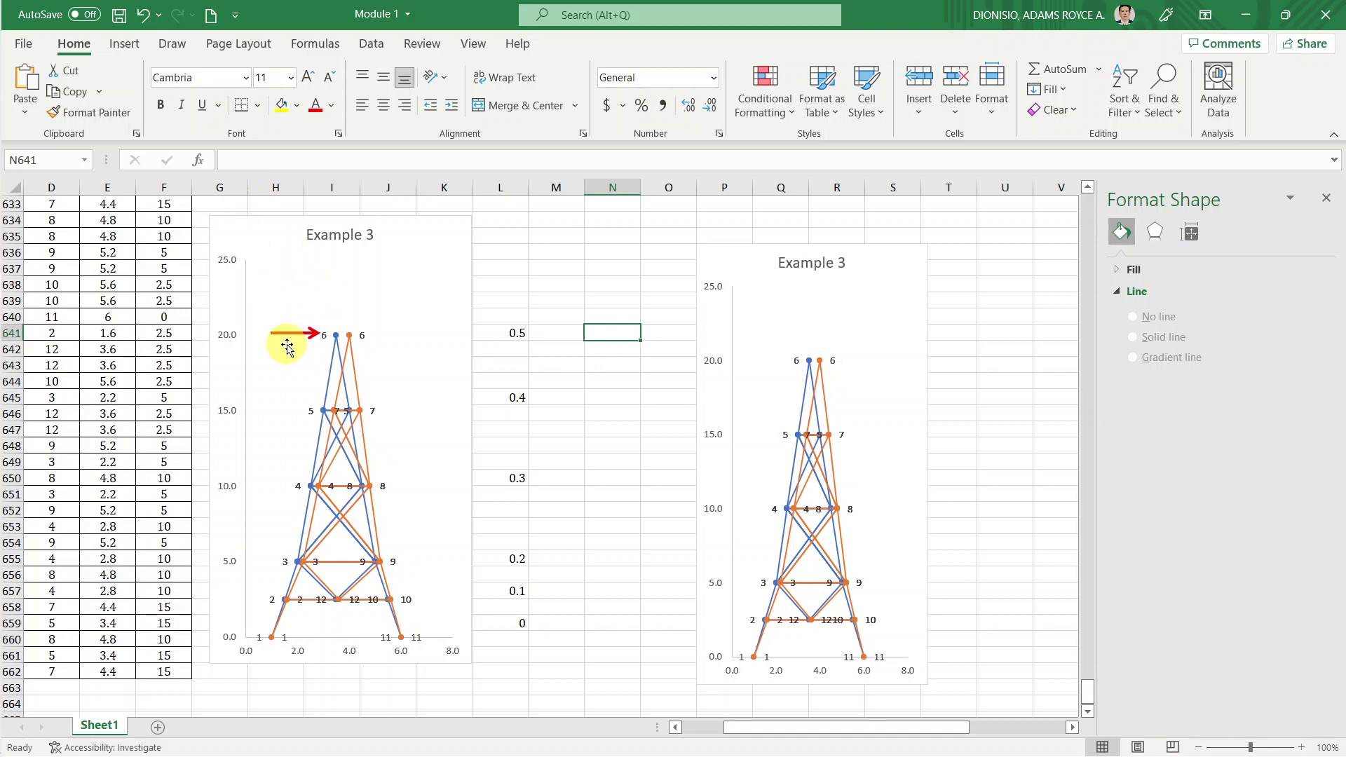
{"action": "left_click", "coordinate": [204, 151]}
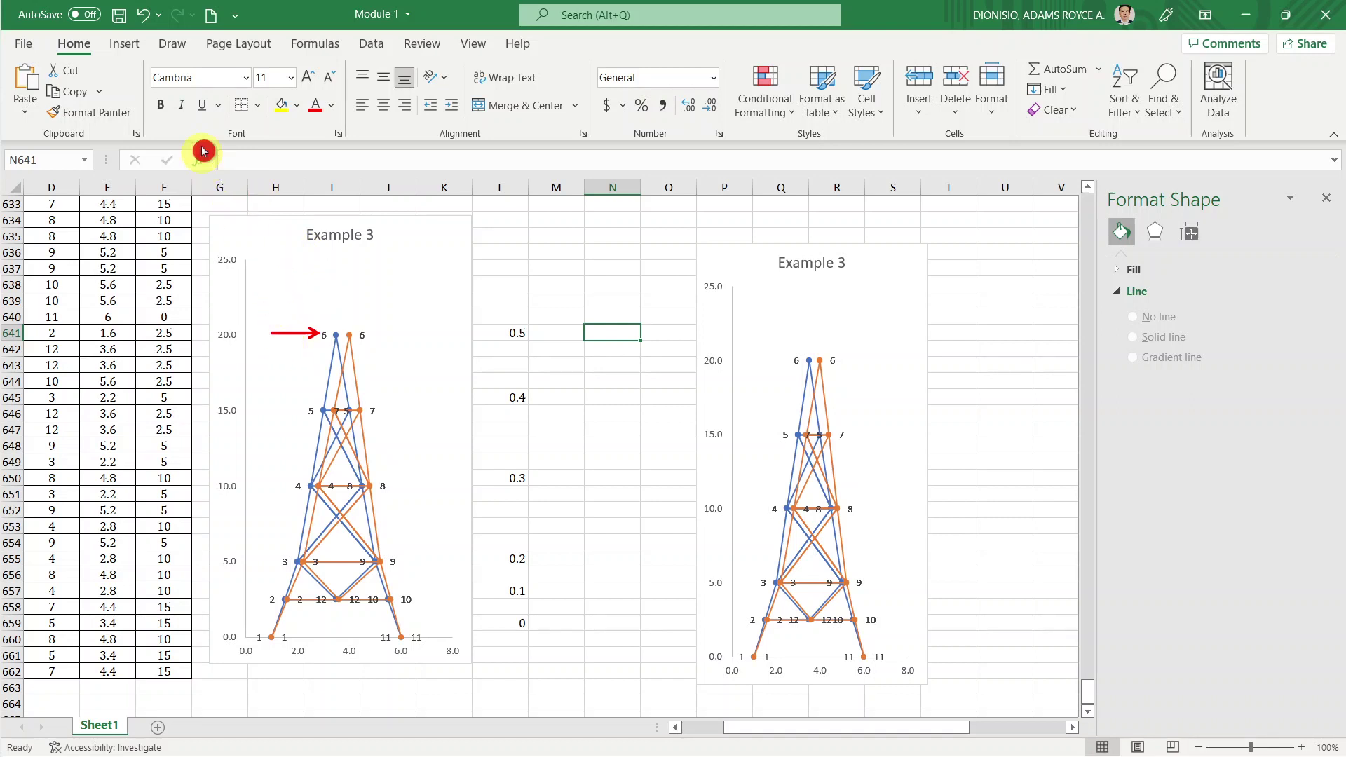
Draw a horizontal Line Arrow shape between the two Example 3 charts and adjust its length.
{"action": "left_click", "coordinate": [126, 43]}
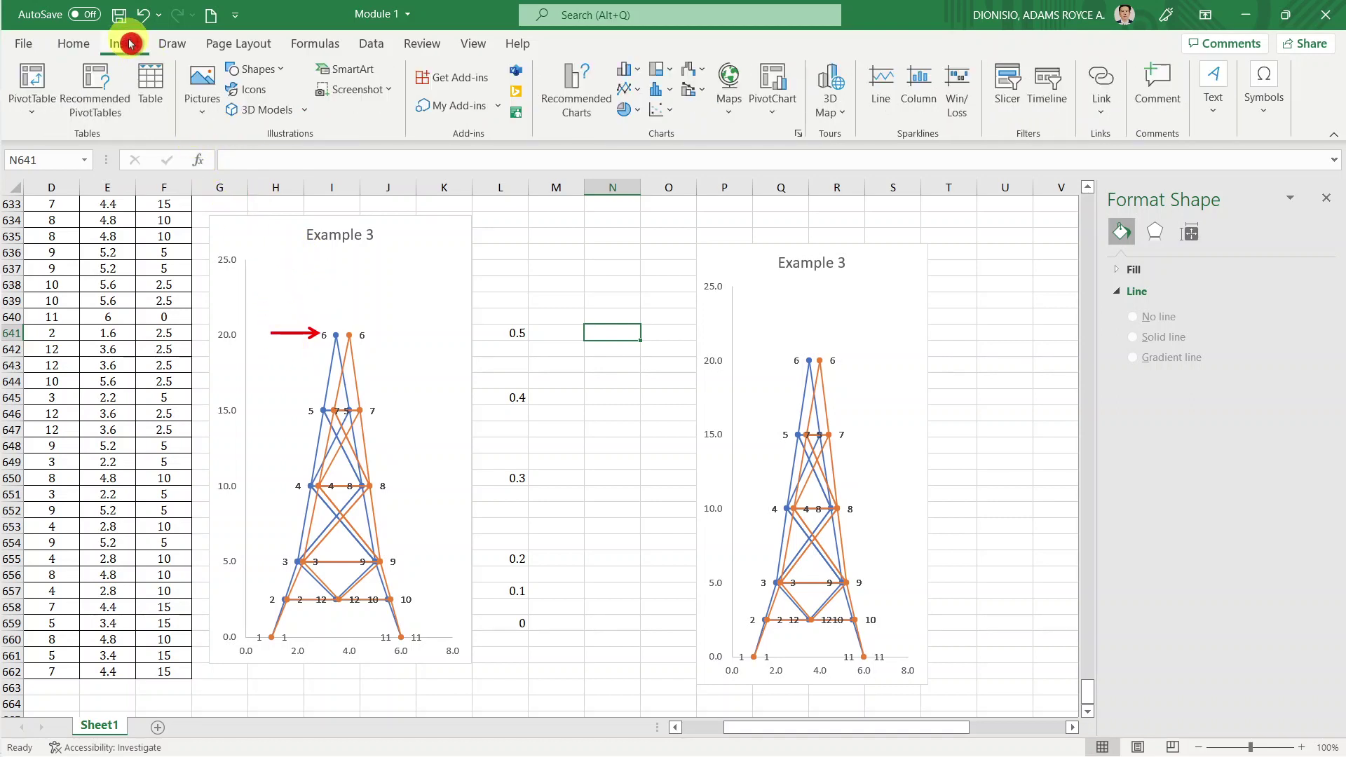
{"action": "left_click", "coordinate": [278, 73]}
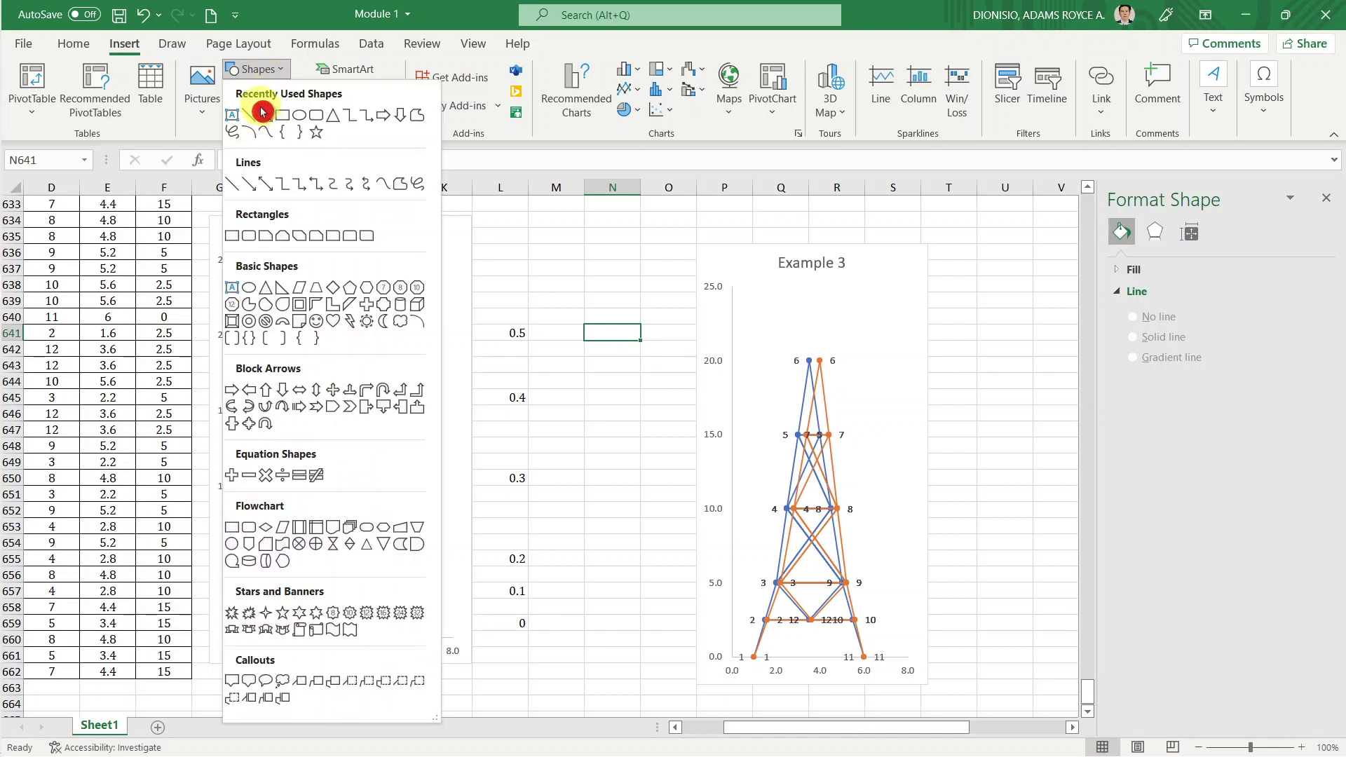
{"action": "left_click", "coordinate": [249, 186]}
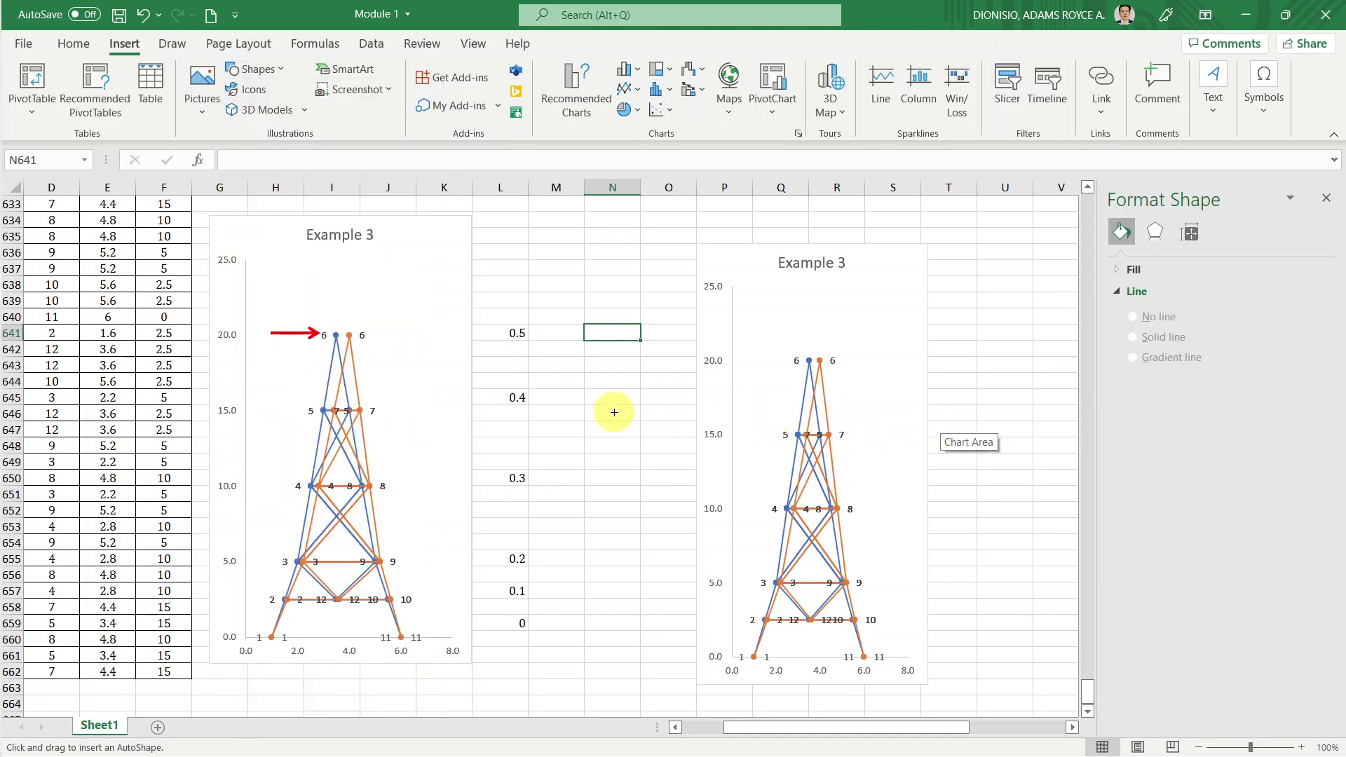
{"action": "mouse_move", "coordinate": [582, 397]}
{"action": "left_mouse_down"}
{"action": "mouse_move", "coordinate": [657, 415]}
{"action": "mouse_move", "coordinate": [666, 385]}
{"action": "mouse_move", "coordinate": [658, 430]}
{"action": "mouse_move", "coordinate": [666, 406]}
{"action": "mouse_move", "coordinate": [610, 340]}
{"action": "mouse_move", "coordinate": [643, 378]}
{"action": "mouse_move", "coordinate": [631, 395]}
{"action": "mouse_move", "coordinate": [657, 397]}
{"action": "left_mouse_up"}
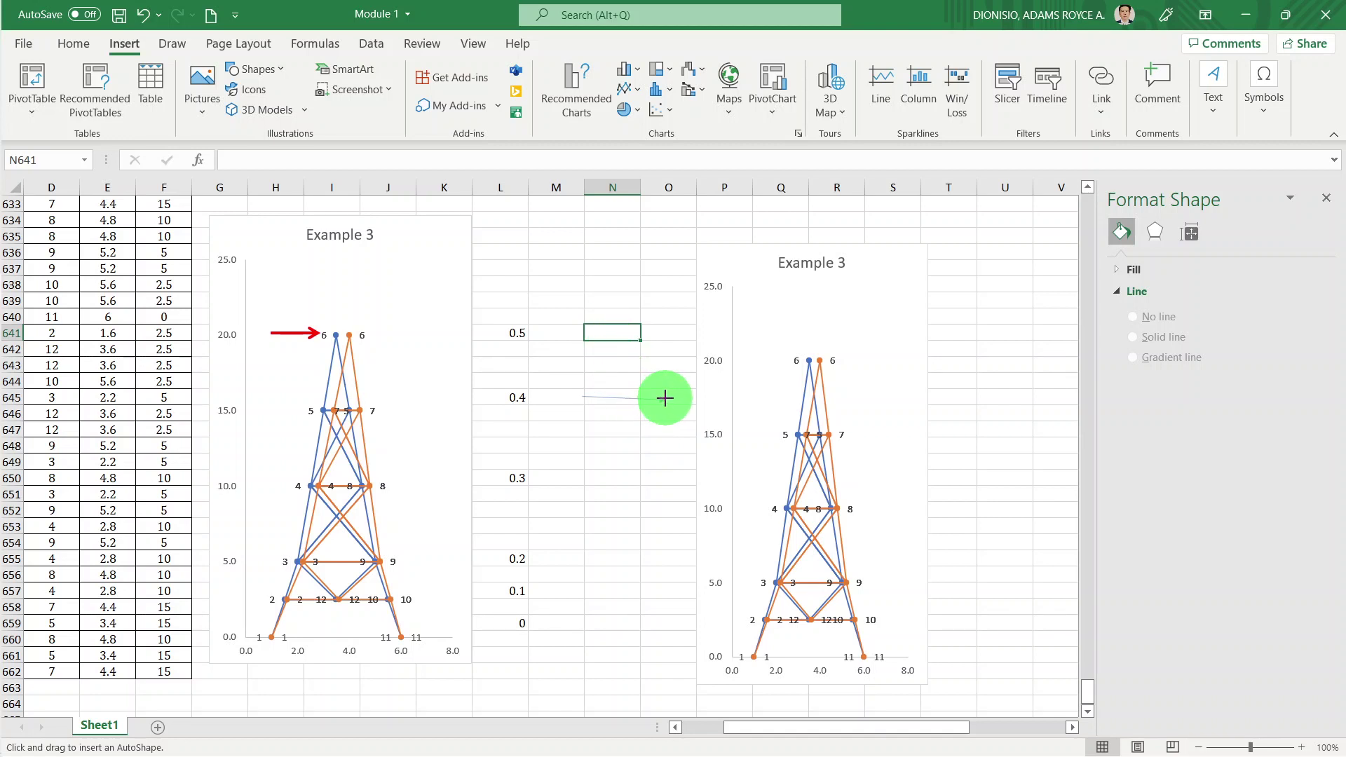
{"action": "mouse_move", "coordinate": [680, 415]}
{"action": "left_mouse_down"}
{"action": "mouse_move", "coordinate": [631, 428]}
{"action": "mouse_move", "coordinate": [675, 426]}
{"action": "left_mouse_up"}
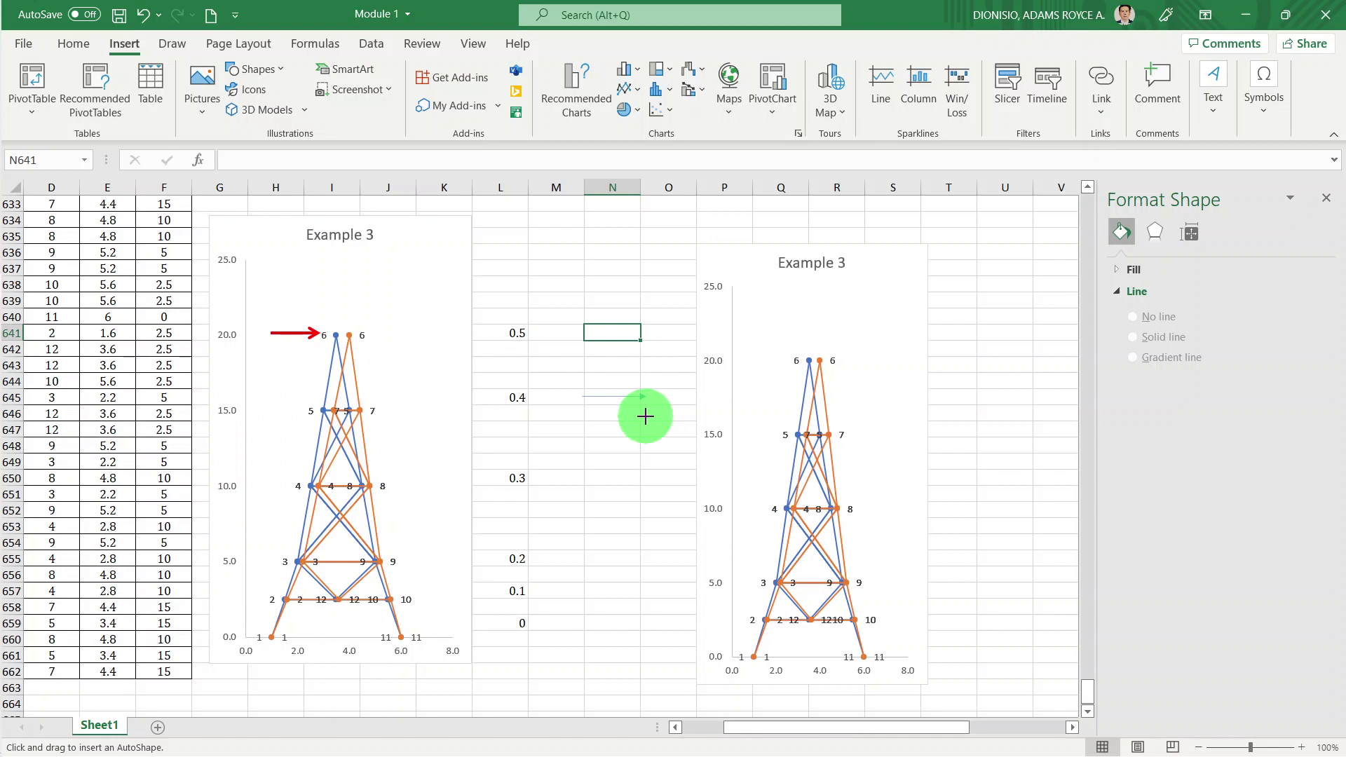
{"action": "mouse_move", "coordinate": [644, 416]}
{"action": "left_mouse_down"}
{"action": "mouse_move", "coordinate": [680, 404]}
{"action": "mouse_move", "coordinate": [625, 452]}
{"action": "mouse_move", "coordinate": [660, 426]}
{"action": "left_mouse_up"}
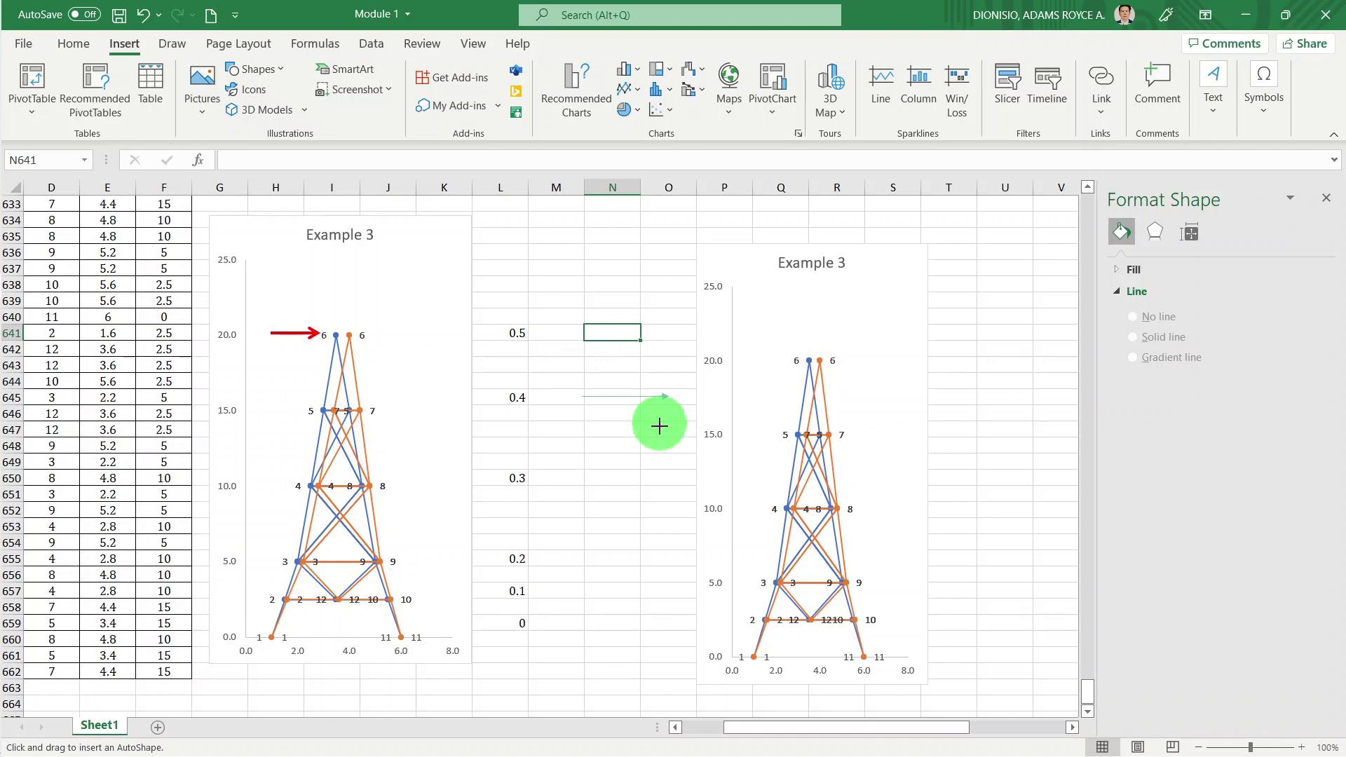
{"action": "mouse_move", "coordinate": [659, 426]}
{"action": "left_mouse_down"}
{"action": "mouse_move", "coordinate": [668, 419]}
{"action": "mouse_move", "coordinate": [643, 401]}
{"action": "mouse_move", "coordinate": [661, 426]}
{"action": "left_mouse_up"}
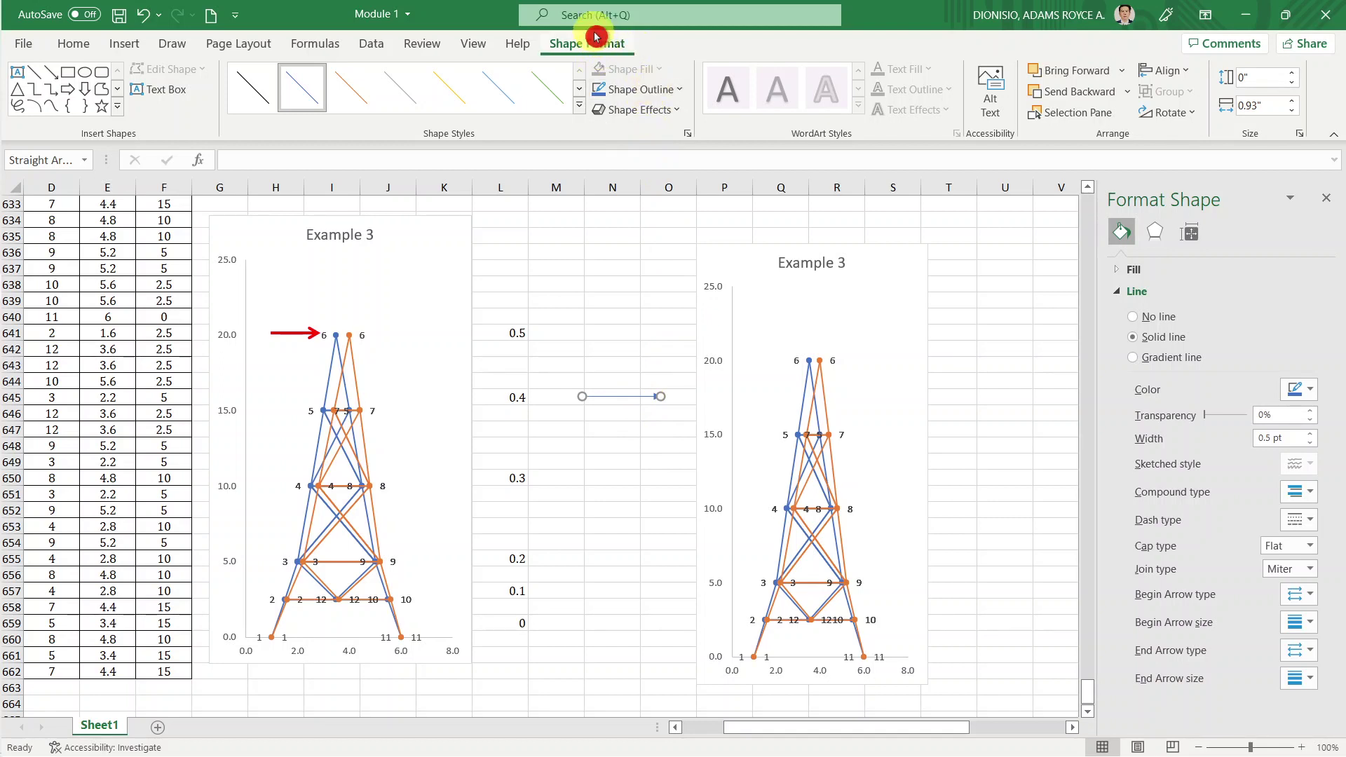
Make the arrow's outline red with a 3 pt weight.
{"action": "left_click", "coordinate": [646, 96]}
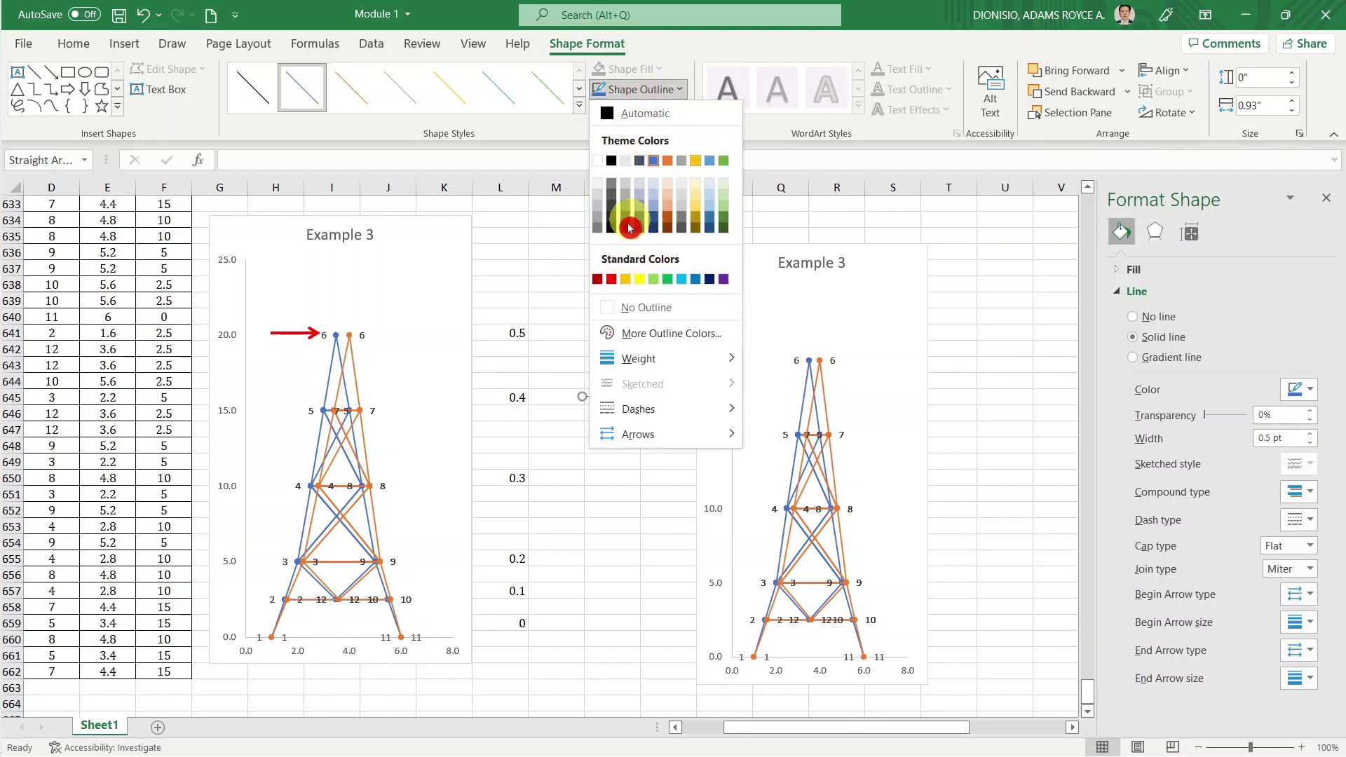
{"action": "left_click", "coordinate": [613, 281]}
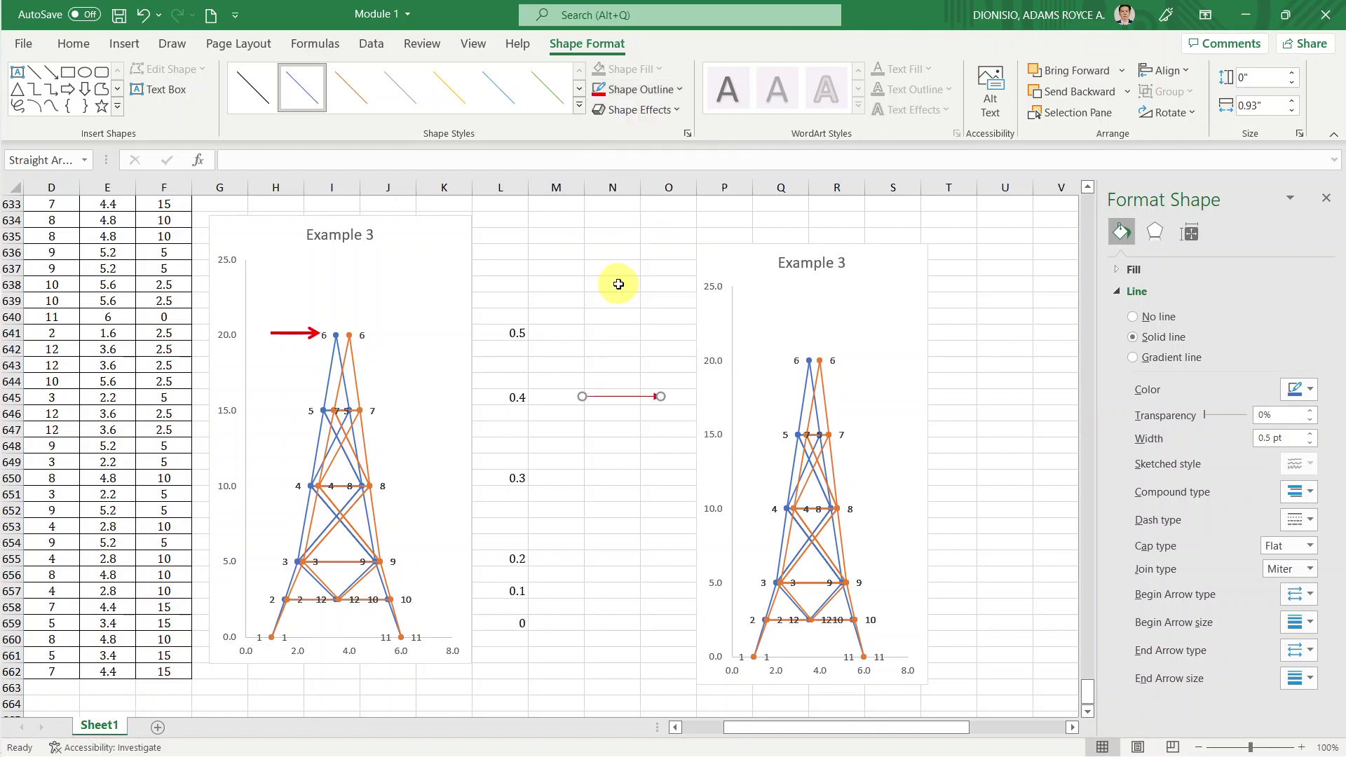
{"action": "left_click", "coordinate": [616, 429]}
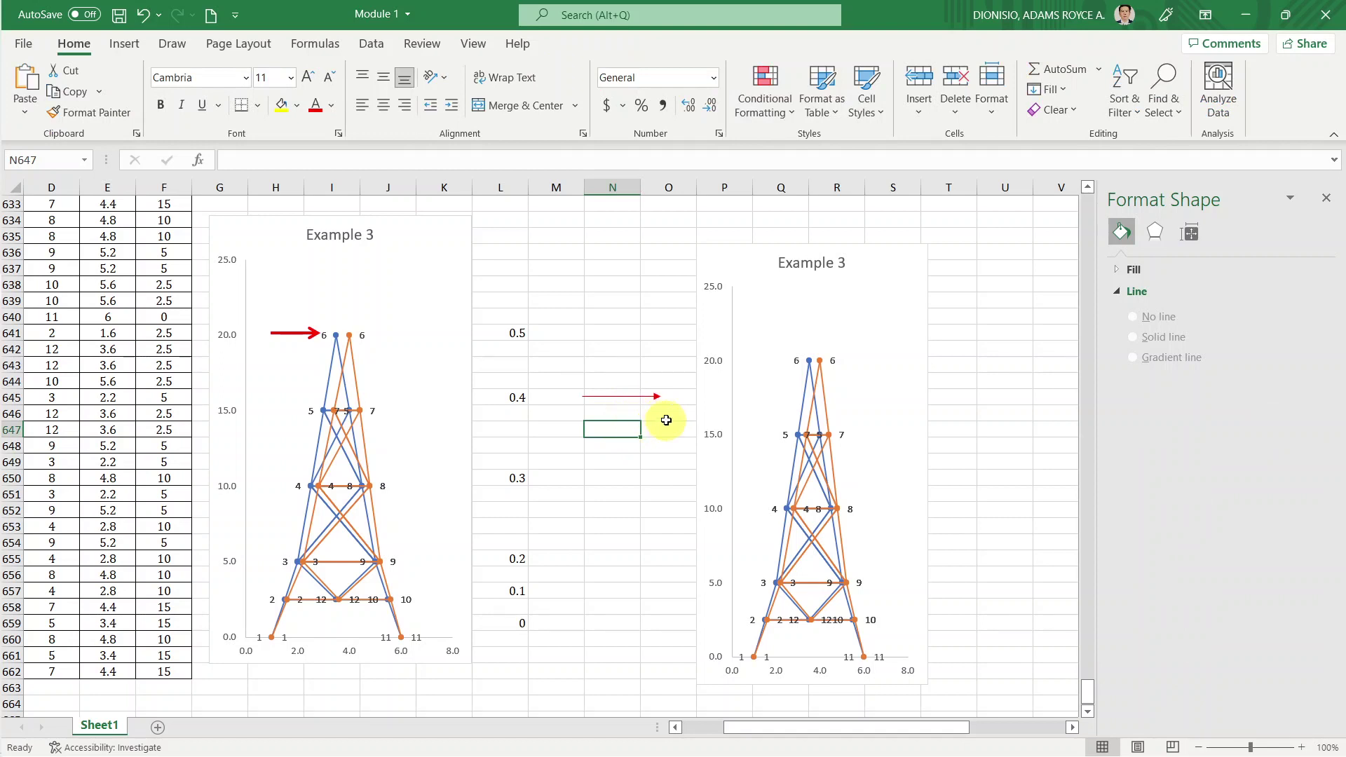
{"action": "left_click", "coordinate": [655, 396]}
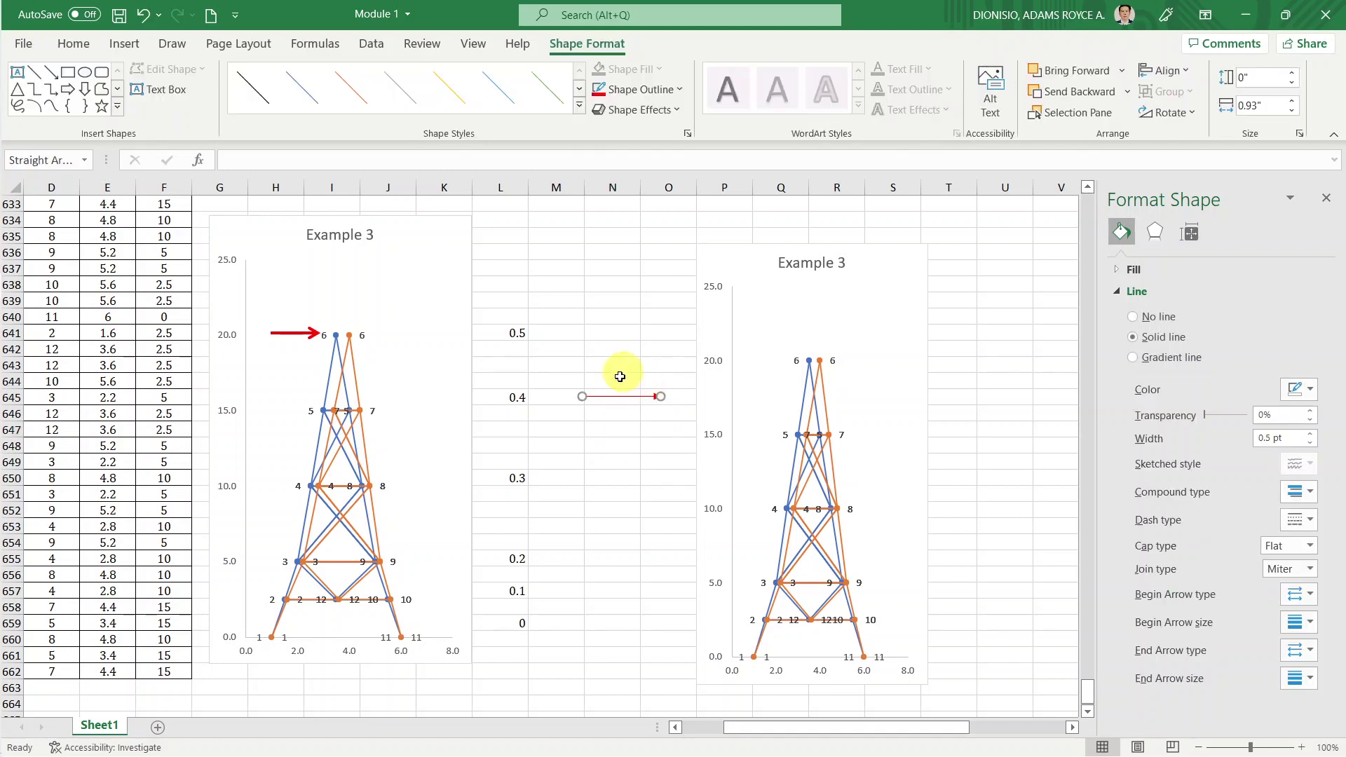
{"action": "left_click", "coordinate": [676, 105]}
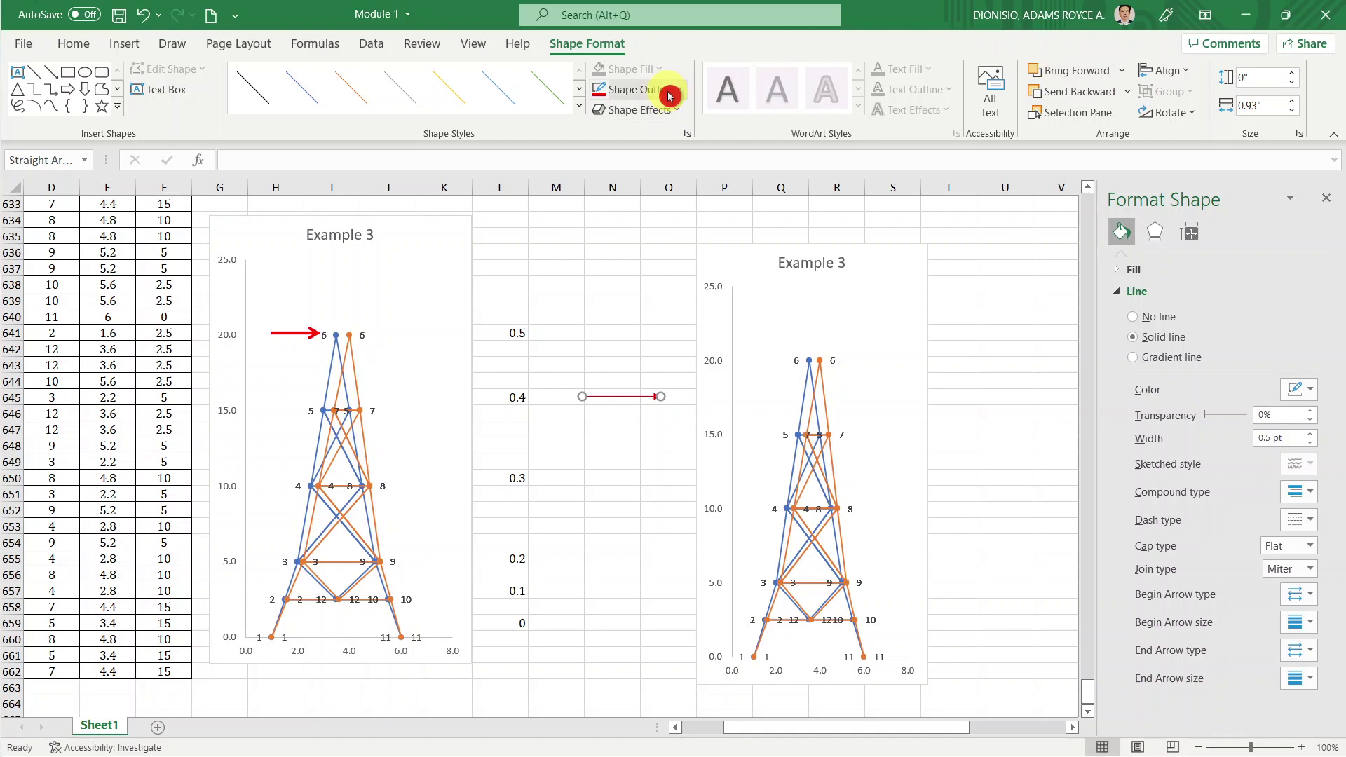
{"action": "left_click", "coordinate": [658, 92]}
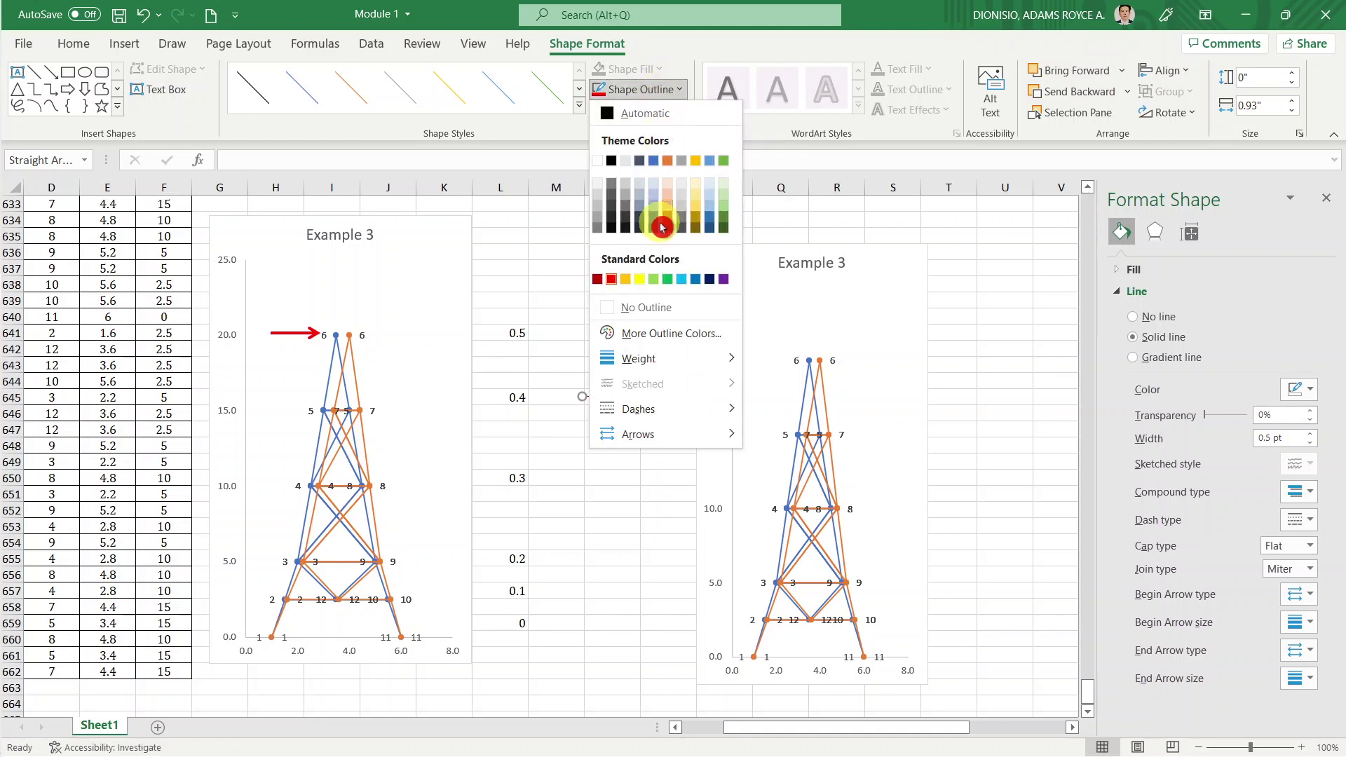
{"action": "left_click", "coordinate": [666, 360]}
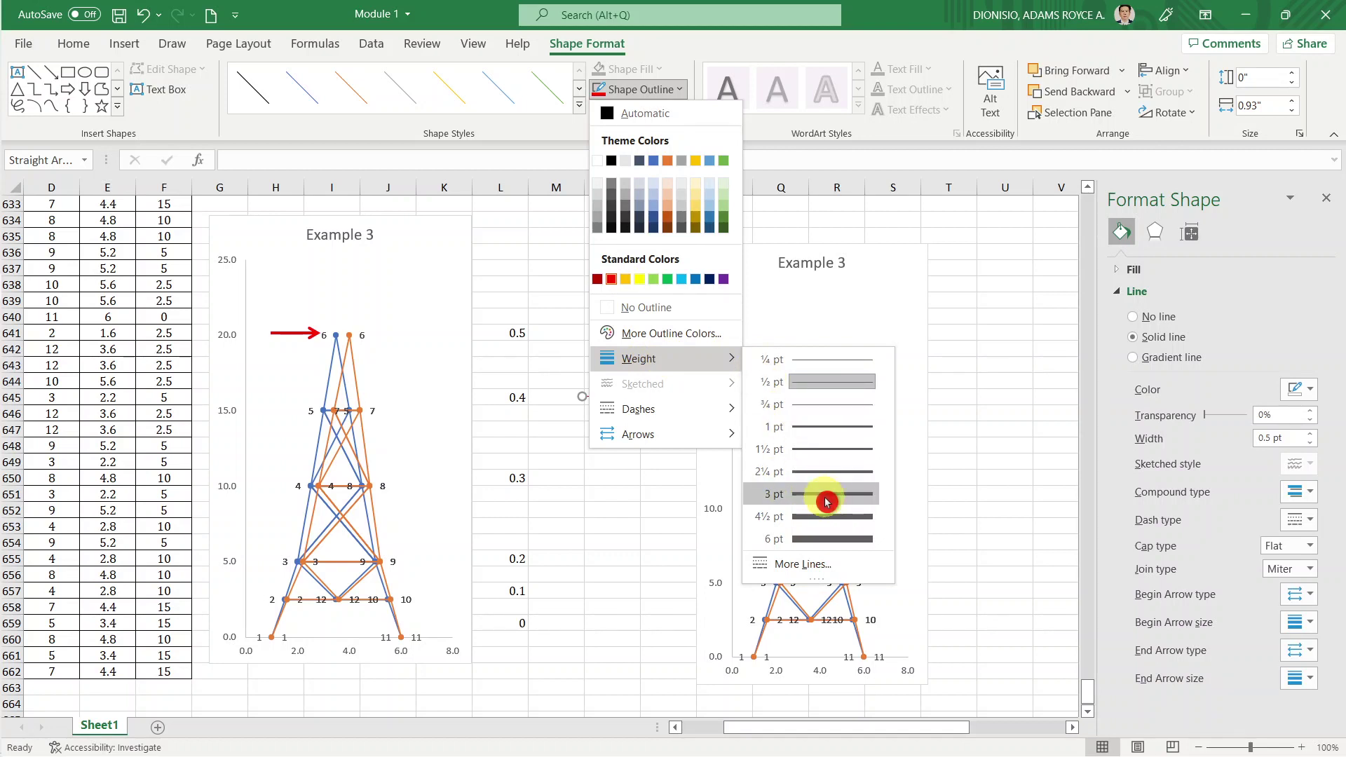
{"action": "left_click", "coordinate": [827, 501]}
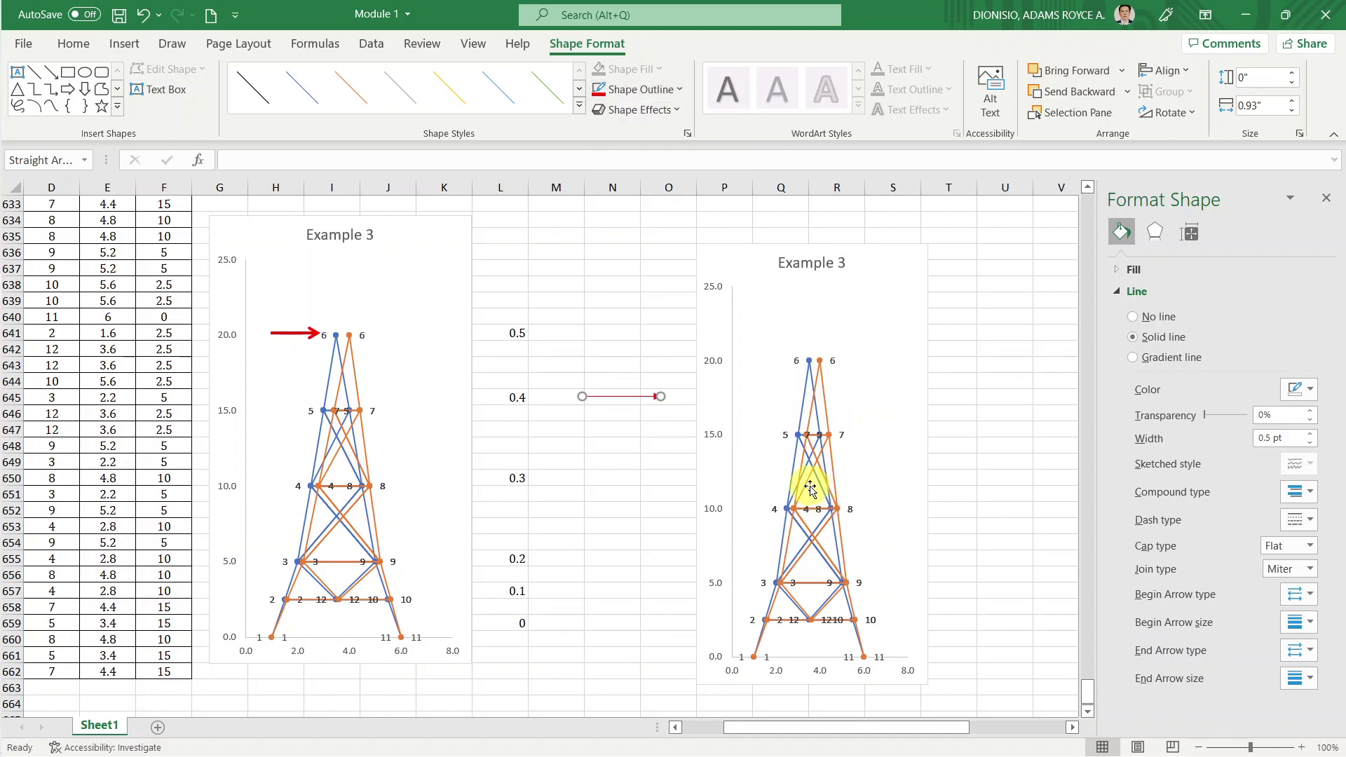
{"action": "left_click", "coordinate": [659, 441]}
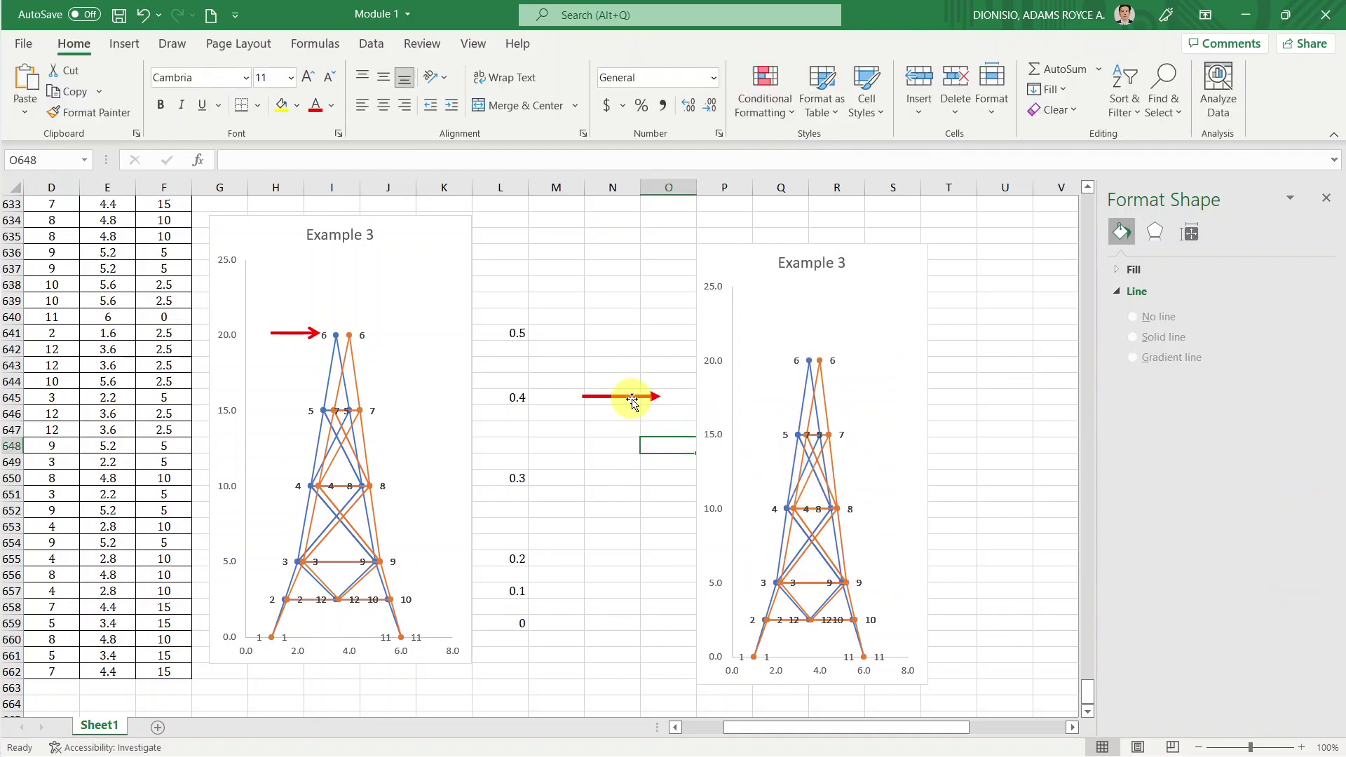
{"action": "left_click", "coordinate": [636, 400]}
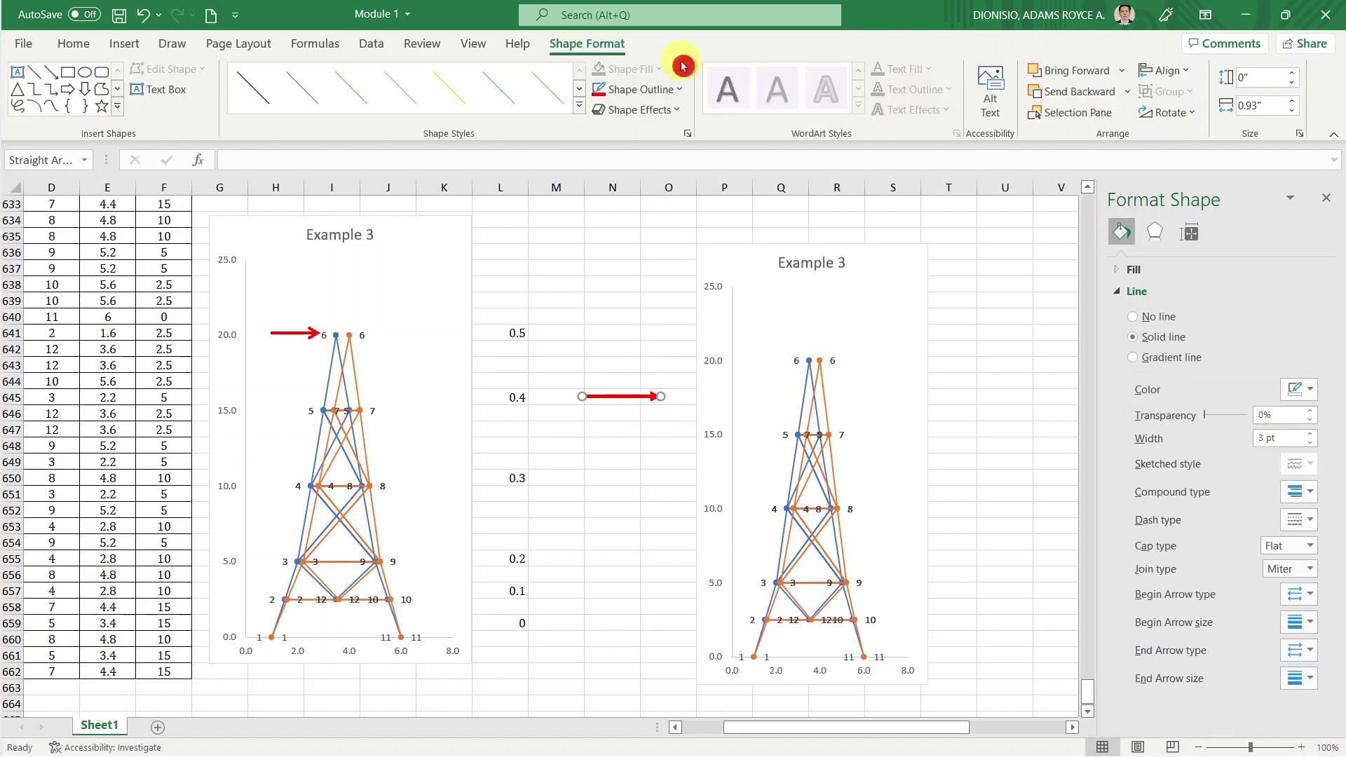
Give the red line a right-pointing arrowhead style.
{"action": "left_click", "coordinate": [659, 94]}
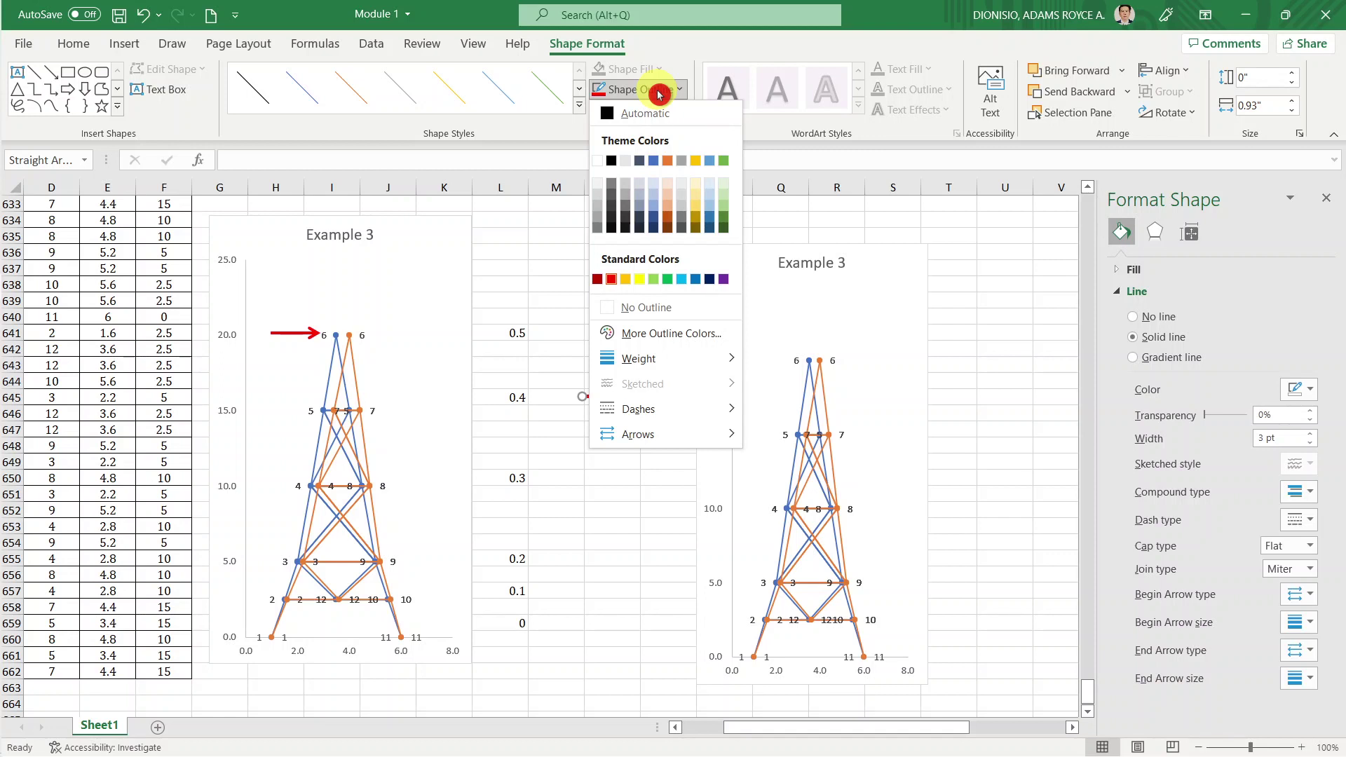
{"action": "left_click", "coordinate": [673, 436]}
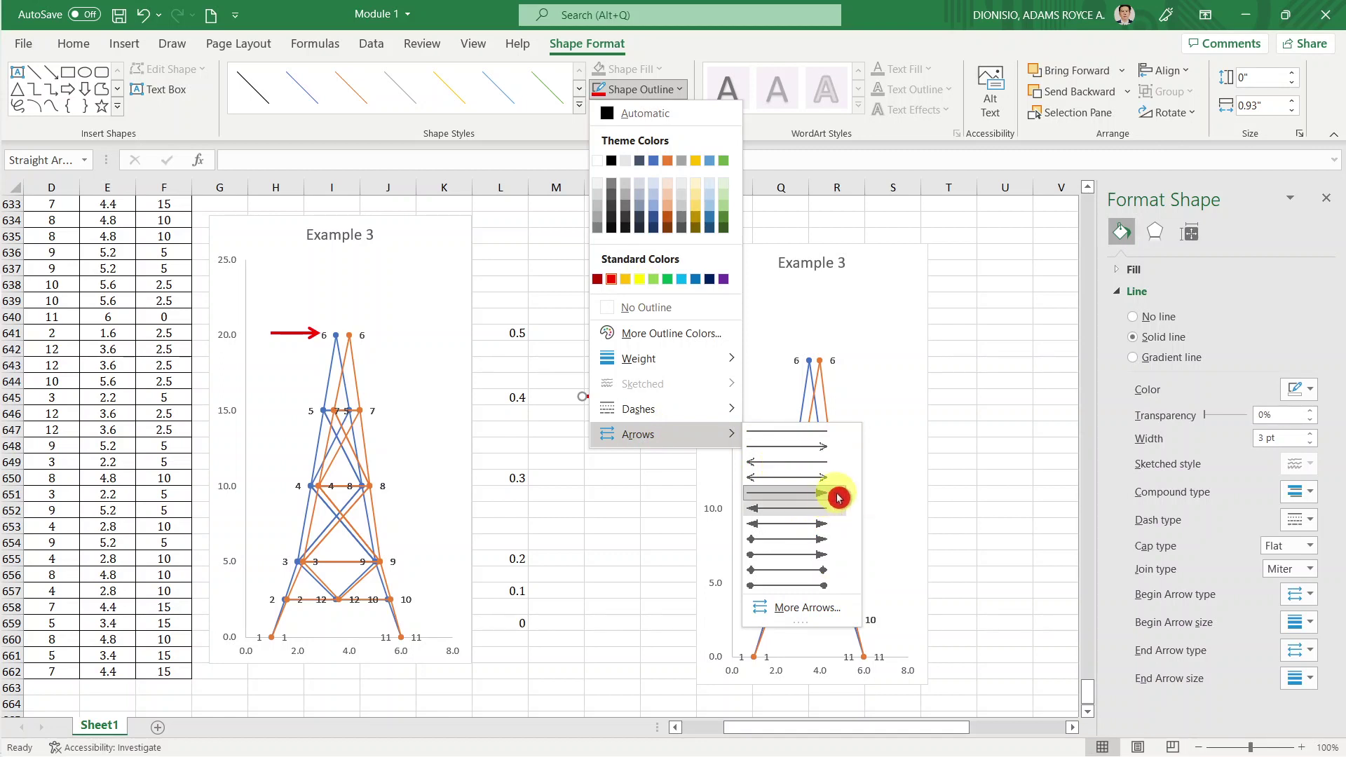
{"action": "left_click", "coordinate": [817, 445]}
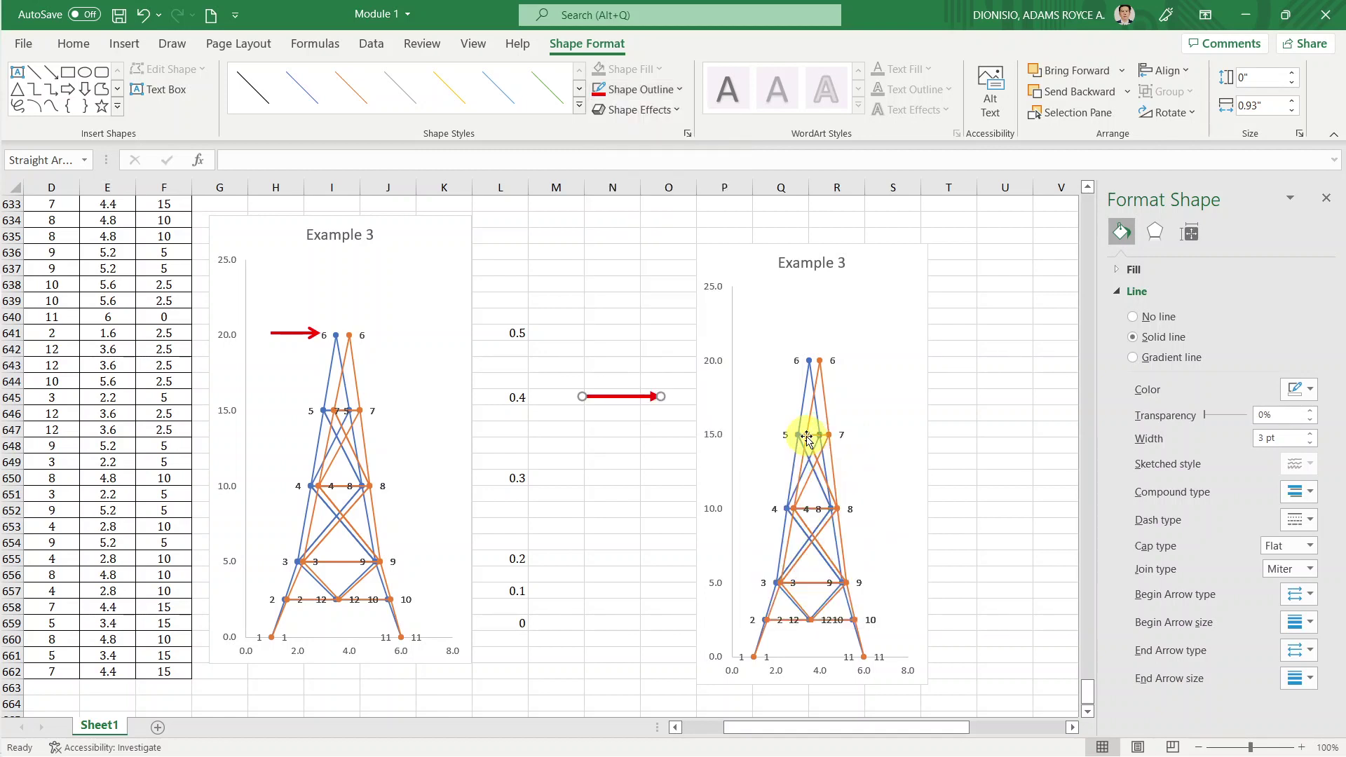
{"action": "left_click", "coordinate": [641, 442]}
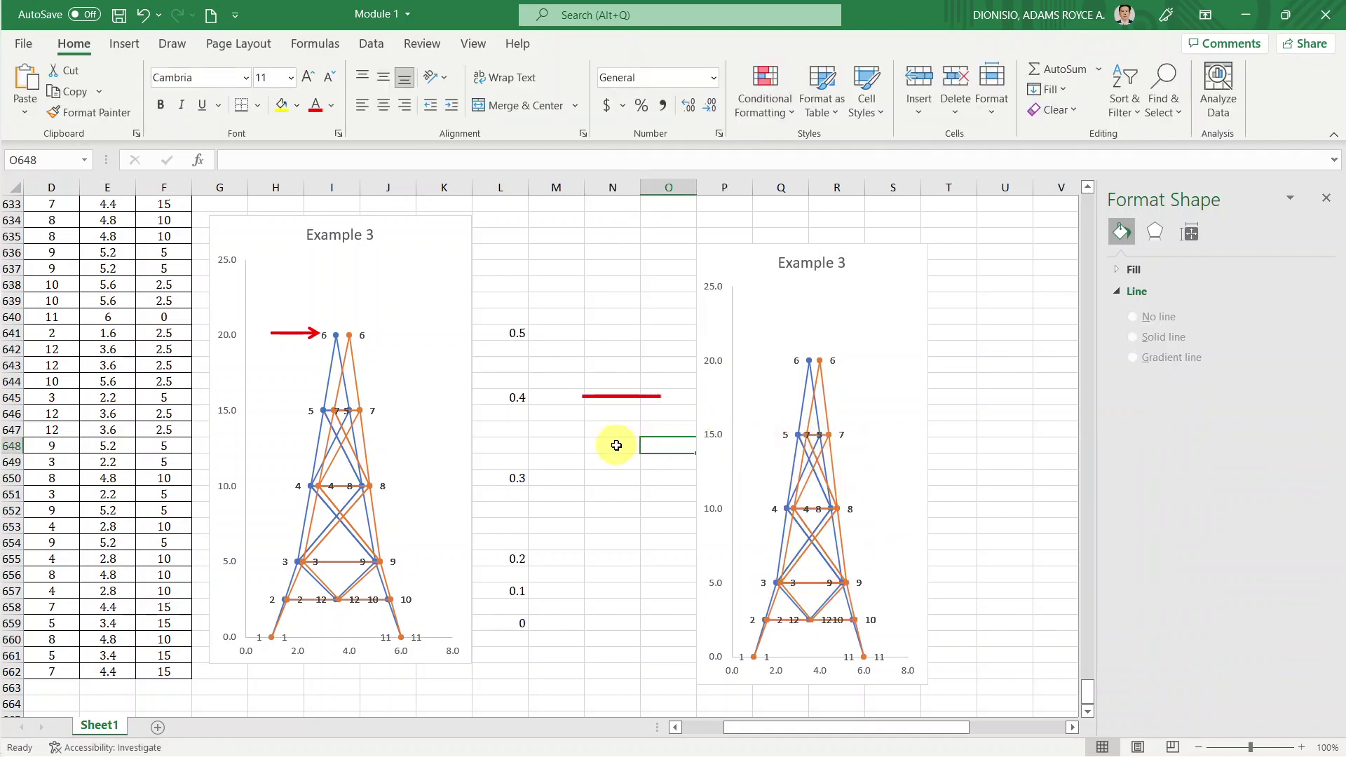
{"action": "left_click", "coordinate": [645, 397]}
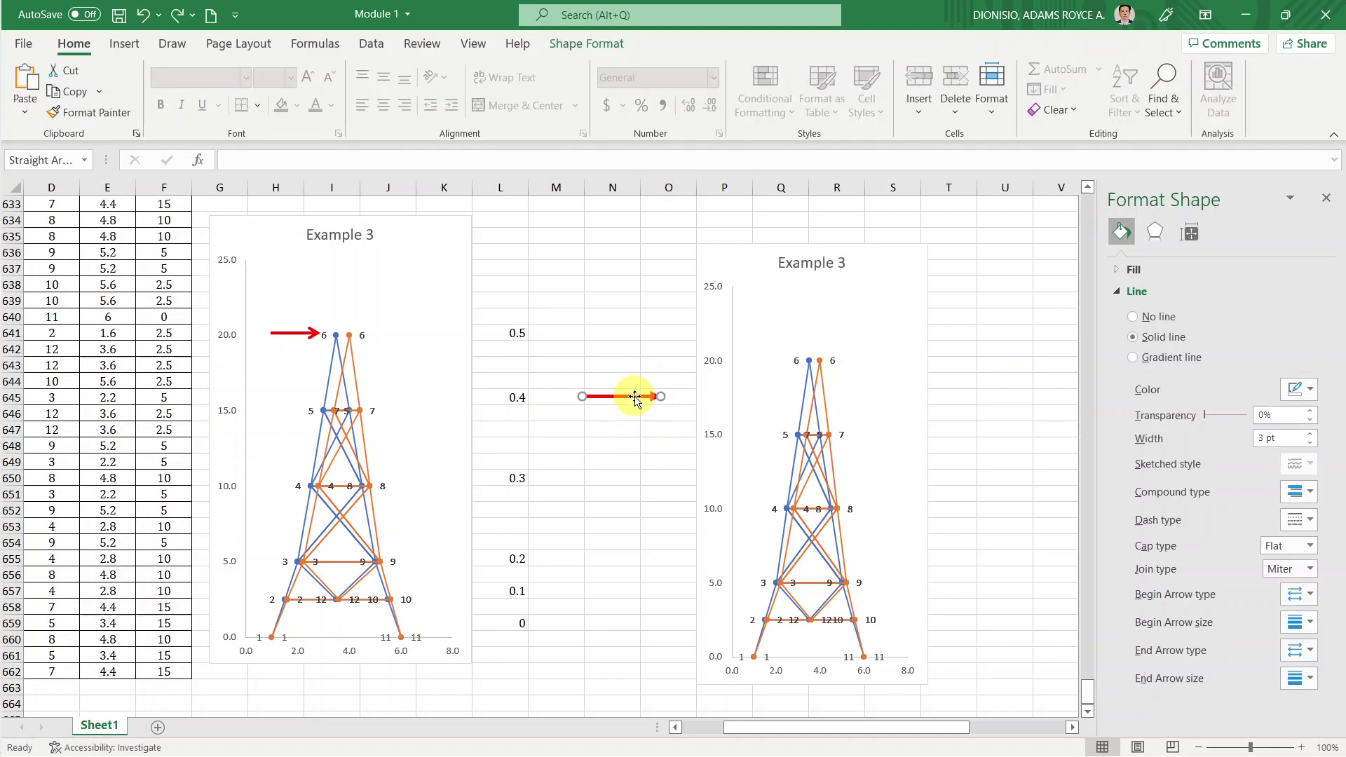
{"action": "left_click", "coordinate": [575, 42]}
{"action": "left_click", "coordinate": [619, 89]}
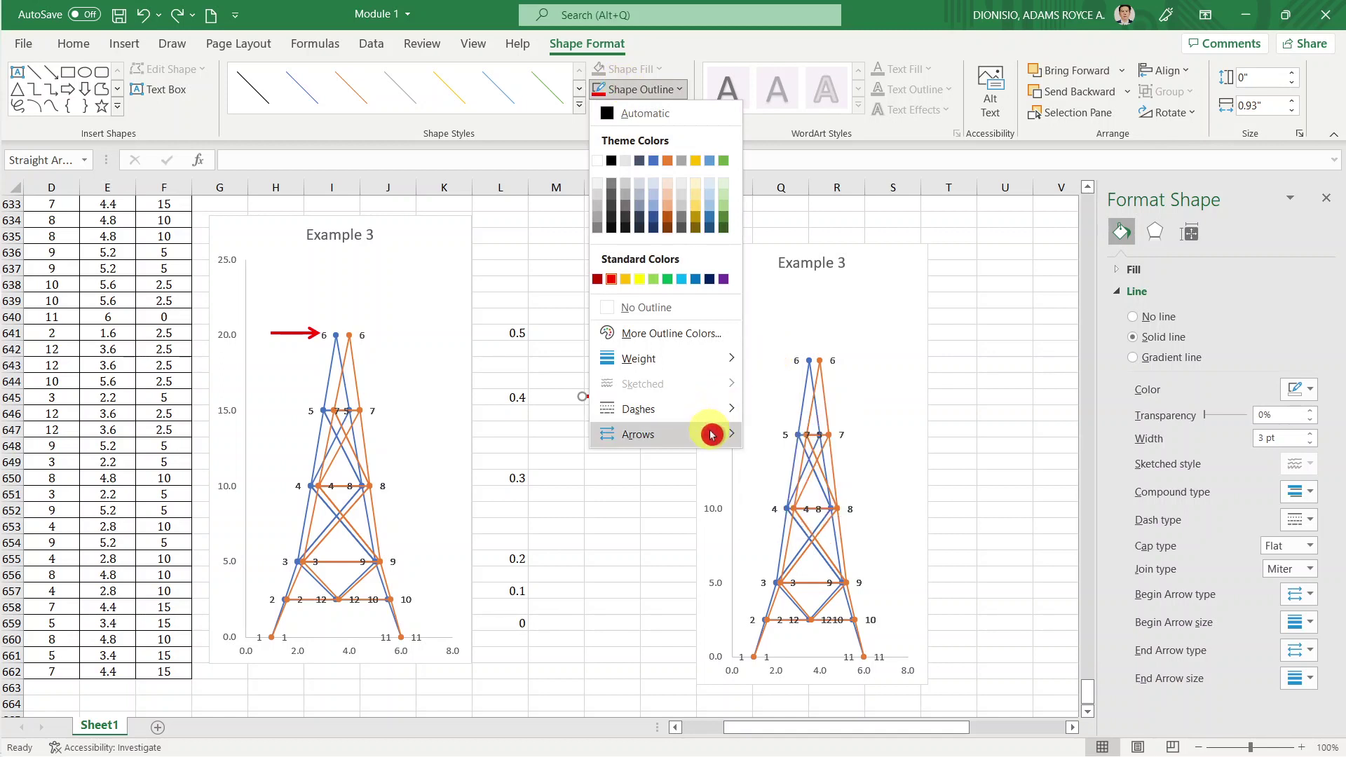
{"action": "mouse_move", "coordinate": [637, 435]}
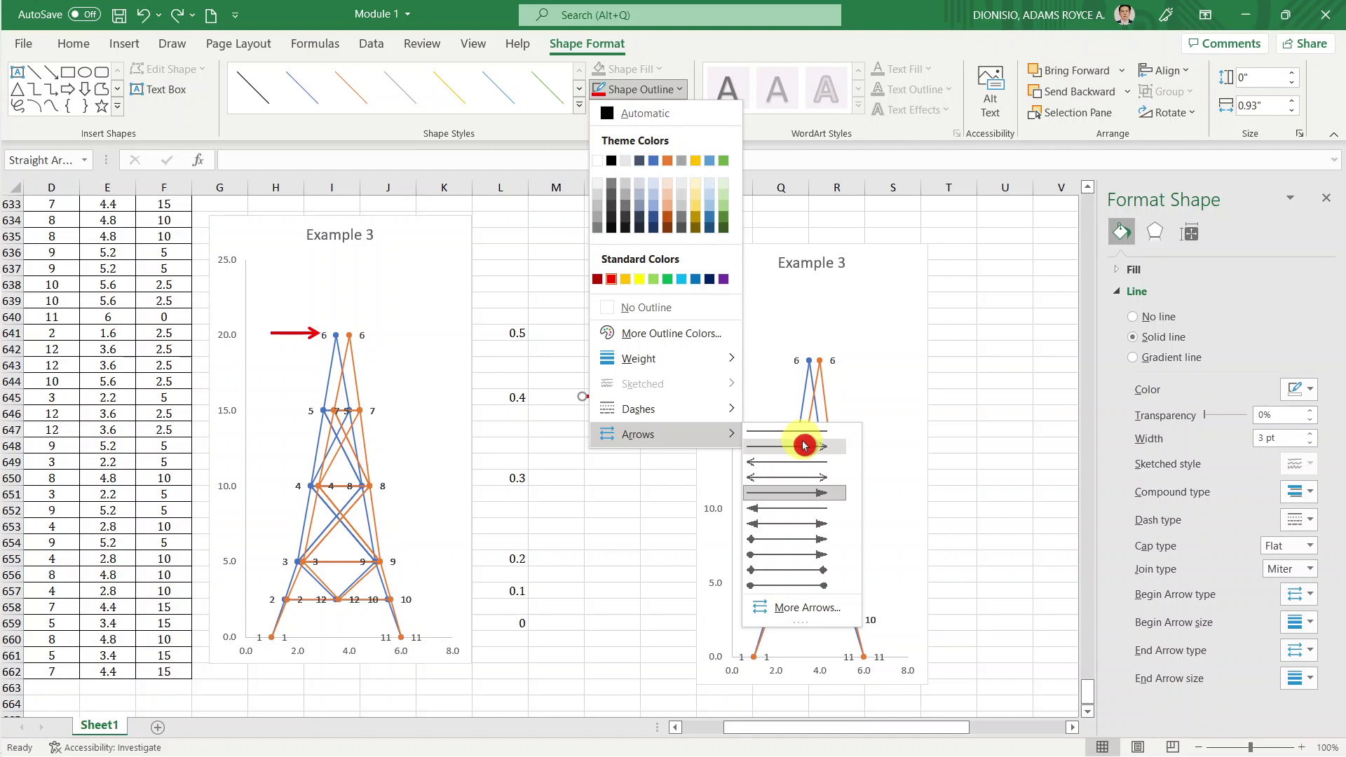
{"action": "left_click", "coordinate": [804, 445]}
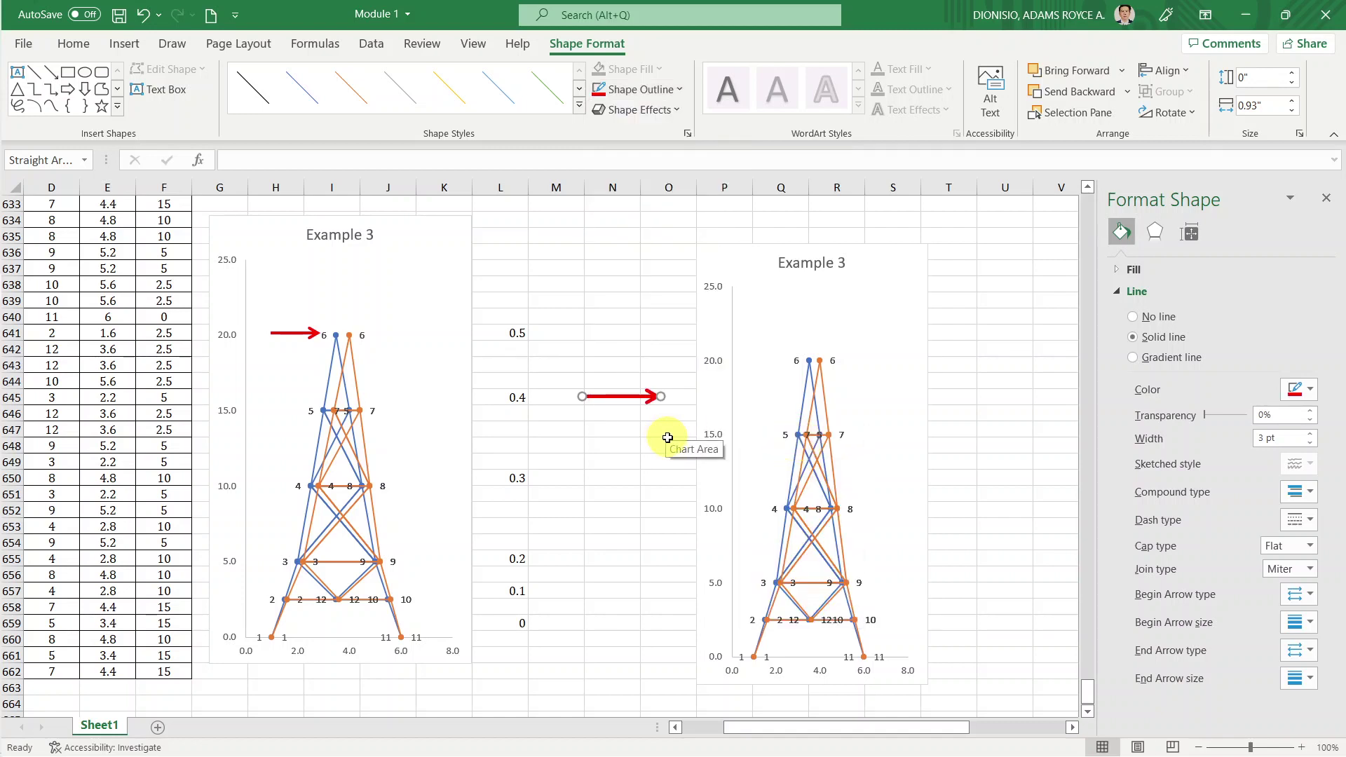
Move the red arrow into the right chart and level it to point at joint 6.
{"action": "left_click_drag", "start_coordinate": [623, 396], "coordinate": [759, 357]}
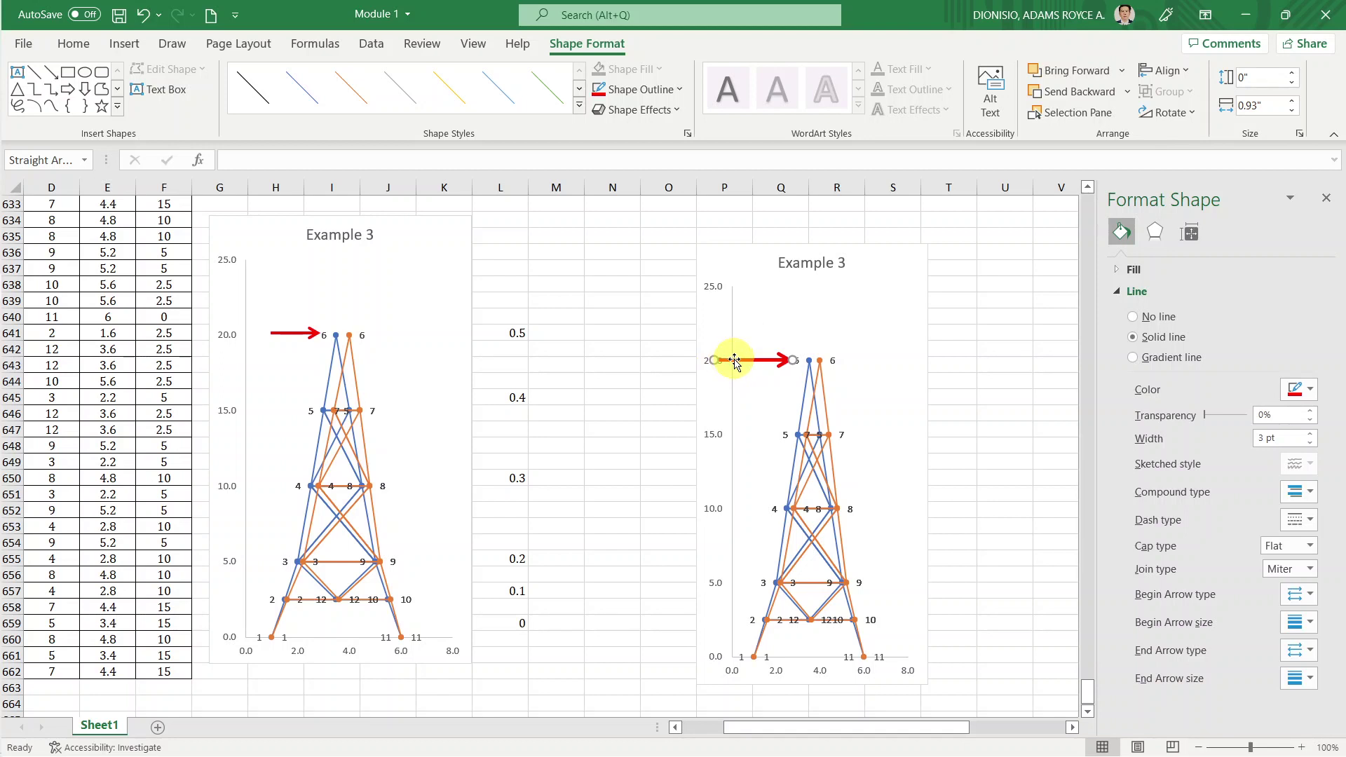
{"action": "left_click_drag", "start_coordinate": [734, 361], "coordinate": [708, 370]}
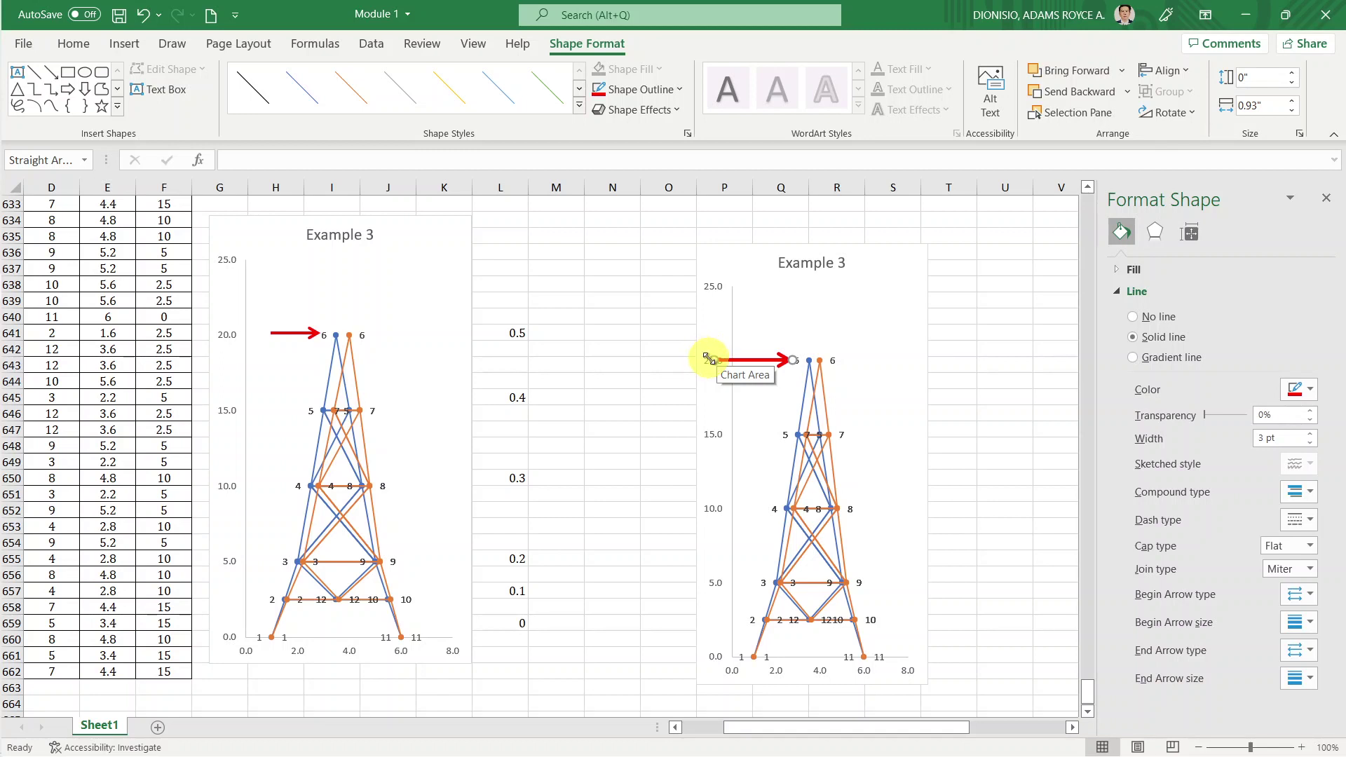
{"action": "left_click_drag", "start_coordinate": [743, 362], "coordinate": [744, 387]}
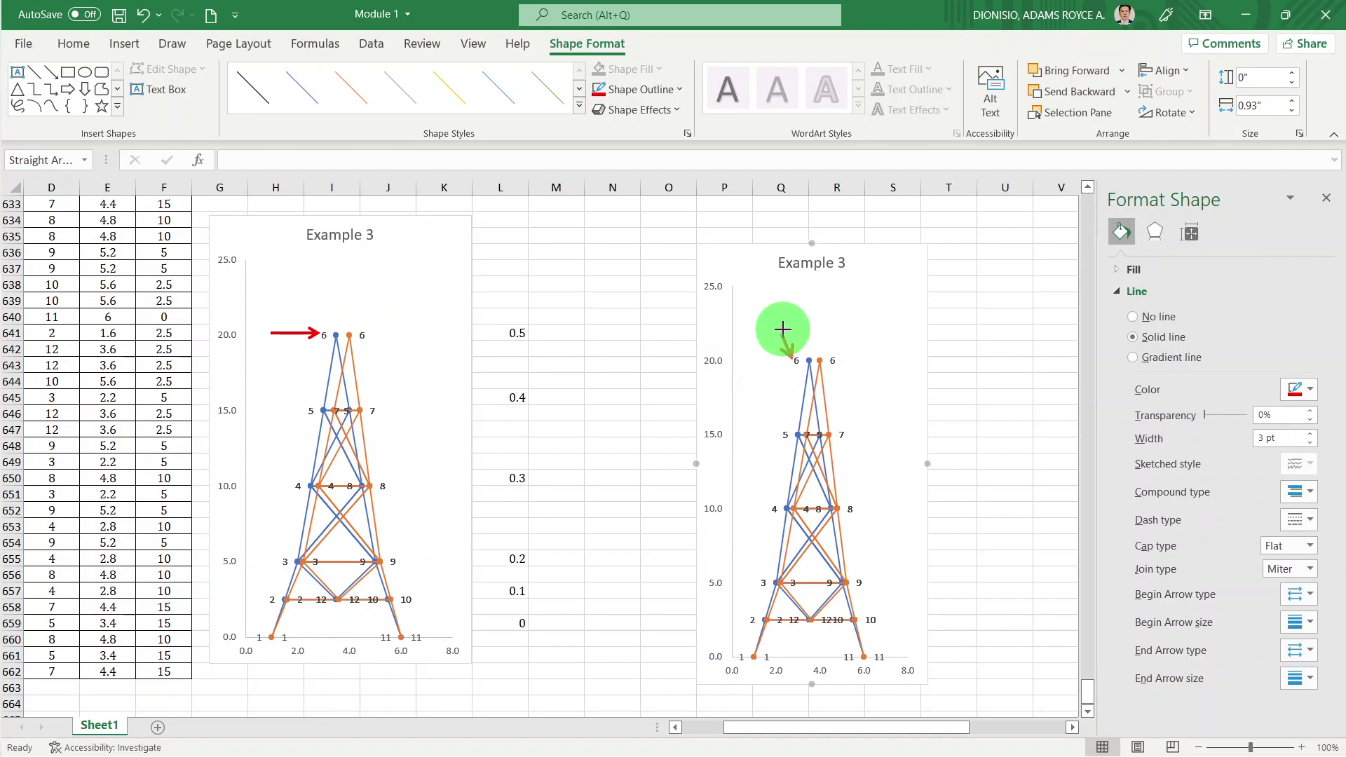
{"action": "left_click_drag", "start_coordinate": [744, 388], "coordinate": [754, 375]}
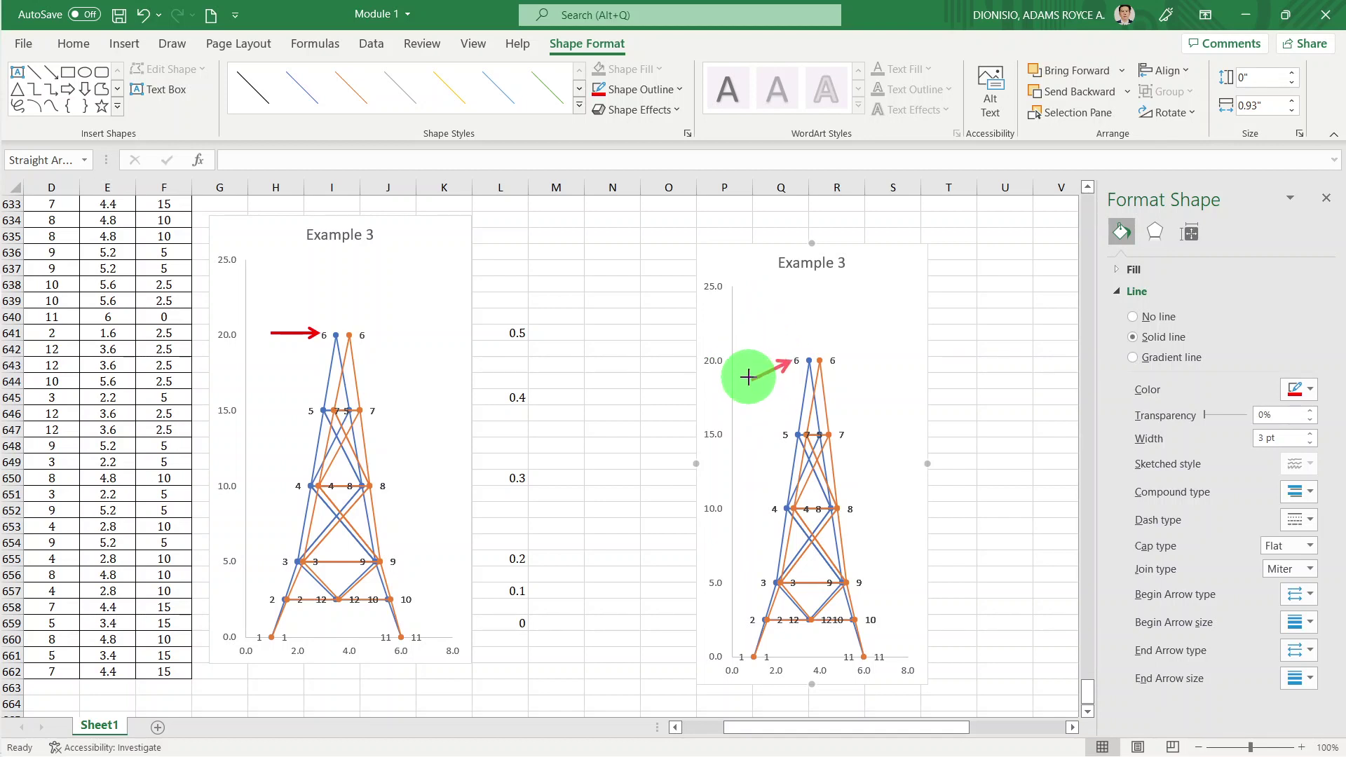
{"action": "mouse_move", "coordinate": [748, 378]}
{"action": "left_mouse_down"}
{"action": "mouse_move", "coordinate": [612, 393]}
{"action": "mouse_move", "coordinate": [705, 398]}
{"action": "mouse_move", "coordinate": [736, 373]}
{"action": "mouse_move", "coordinate": [709, 385]}
{"action": "mouse_move", "coordinate": [722, 364]}
{"action": "mouse_move", "coordinate": [743, 388]}
{"action": "left_mouse_up"}
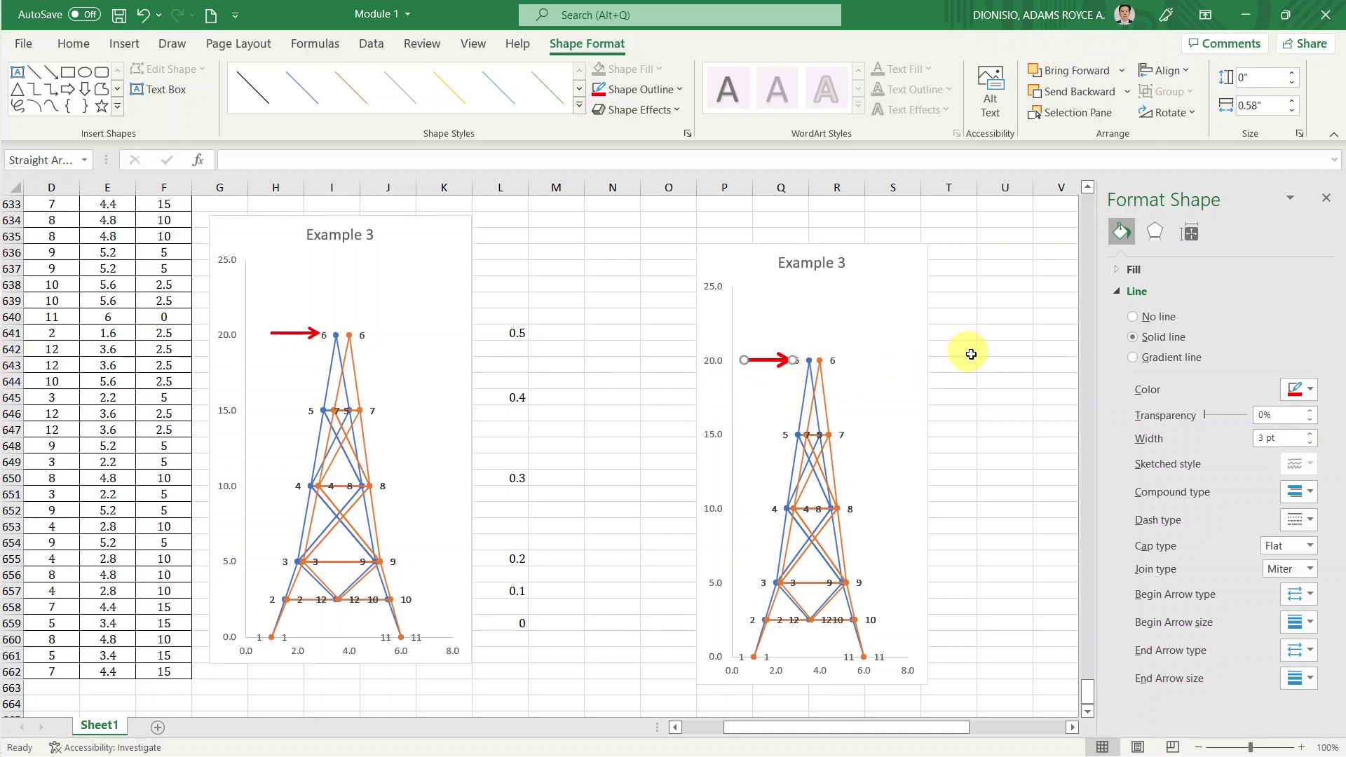
{"action": "left_click", "coordinate": [950, 380]}
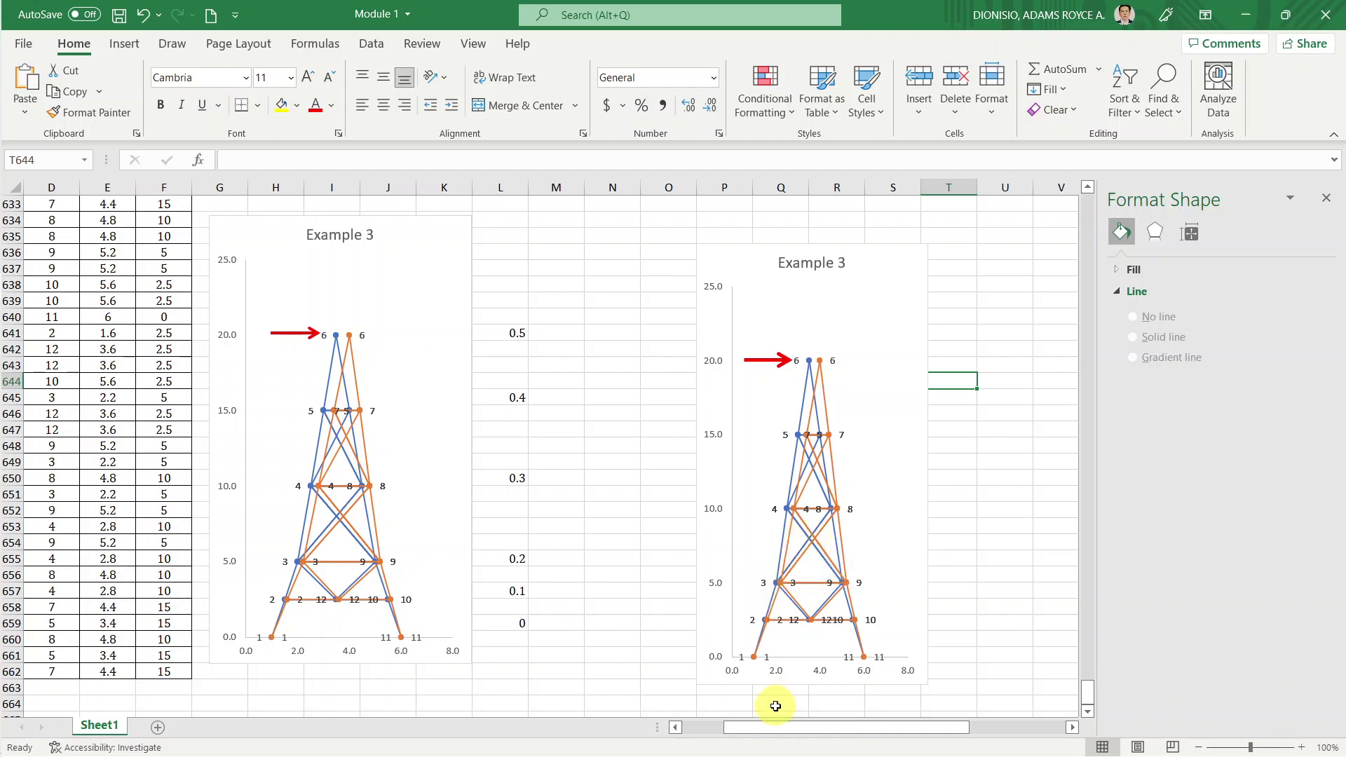
{"action": "left_click_drag", "start_coordinate": [760, 721], "coordinate": [692, 730]}
{"action": "scroll", "coordinate": [787, 631], "scroll_direction": "down", "scroll_amount": 2}
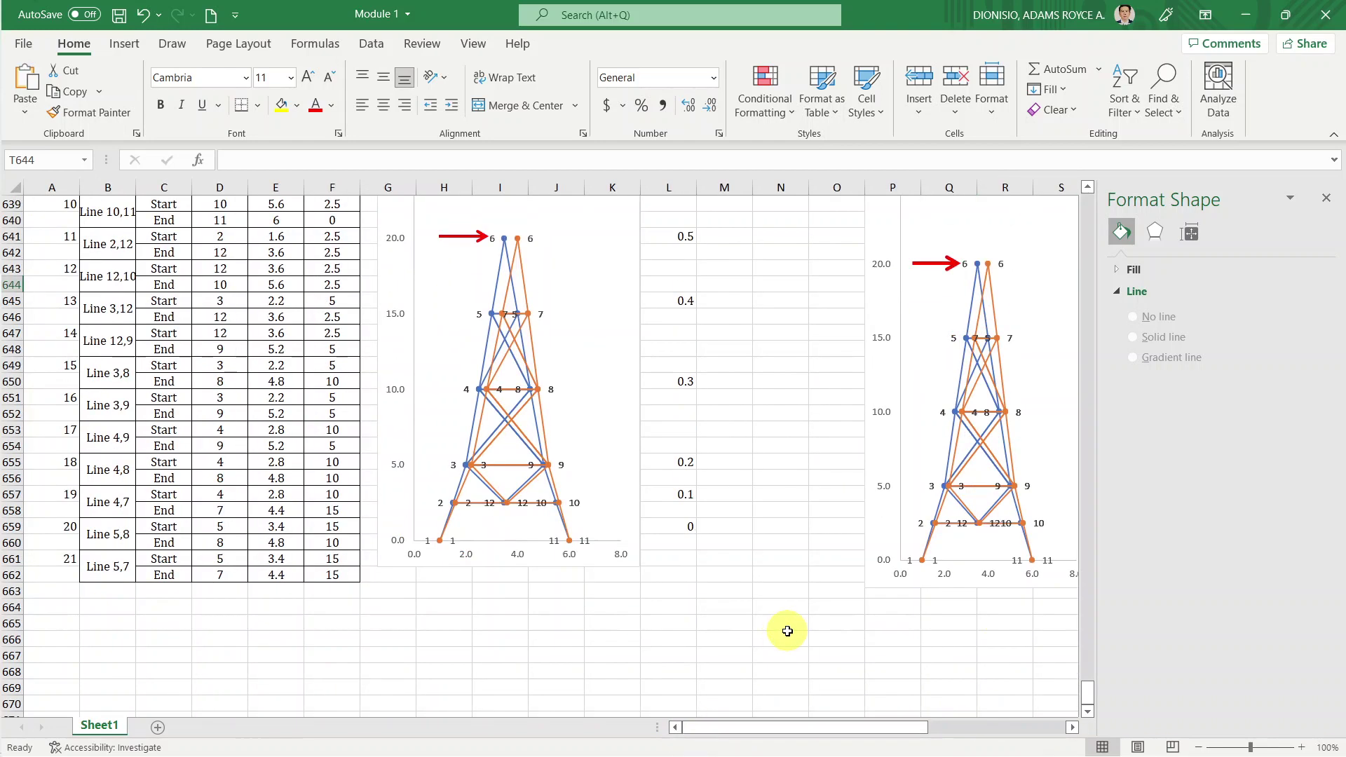